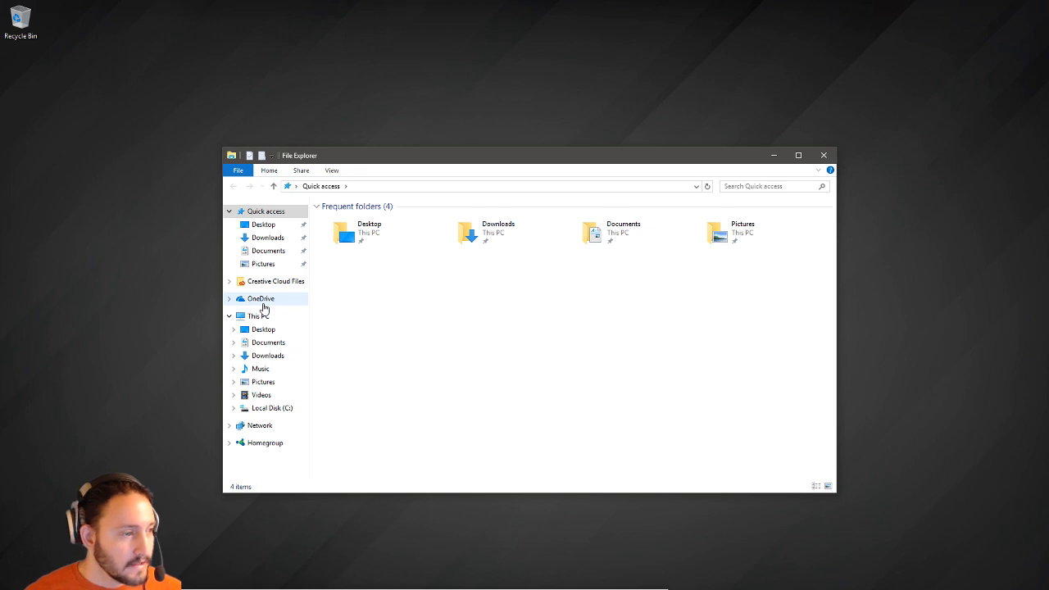
Right-drag transfer.zip from Downloads onto the desktop and choose Extract from the drop menu.
left_click(264, 357)
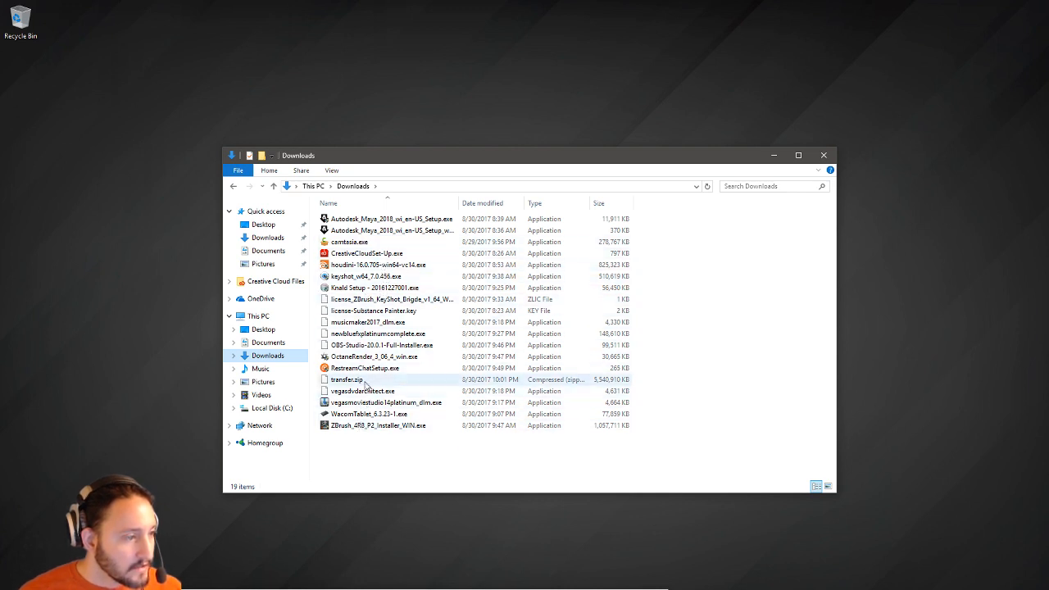
left_click_drag(410, 380, 148, 288)
left_click(404, 440)
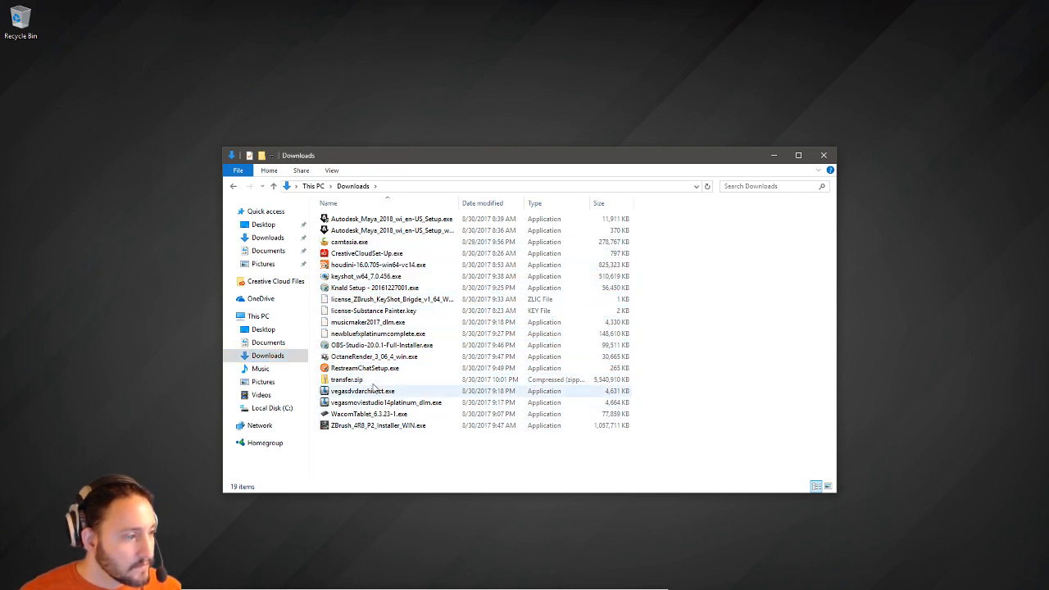
right_click_drag(346, 380, 139, 273)
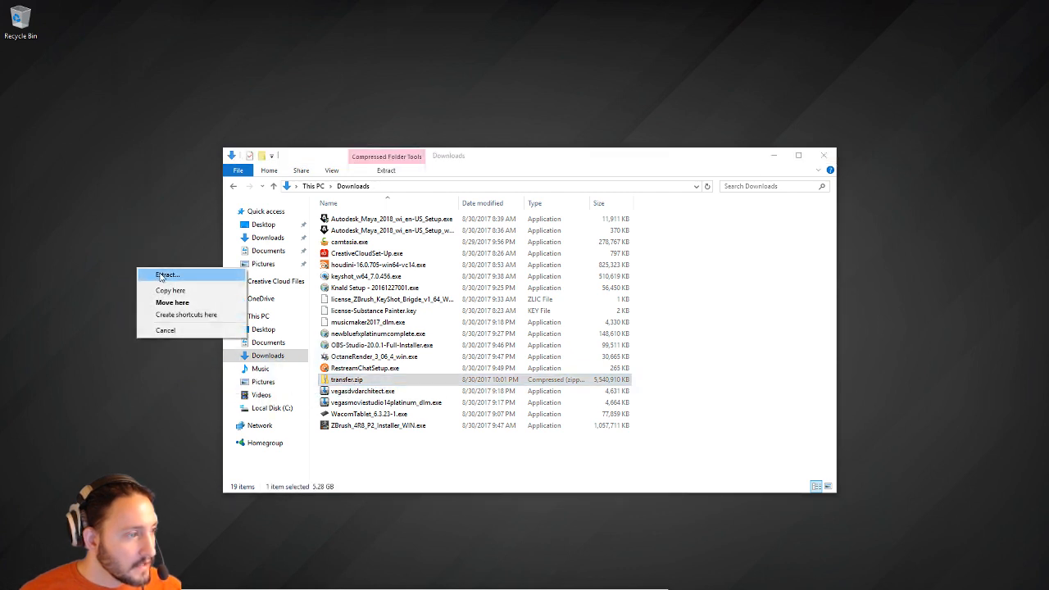
left_click(164, 275)
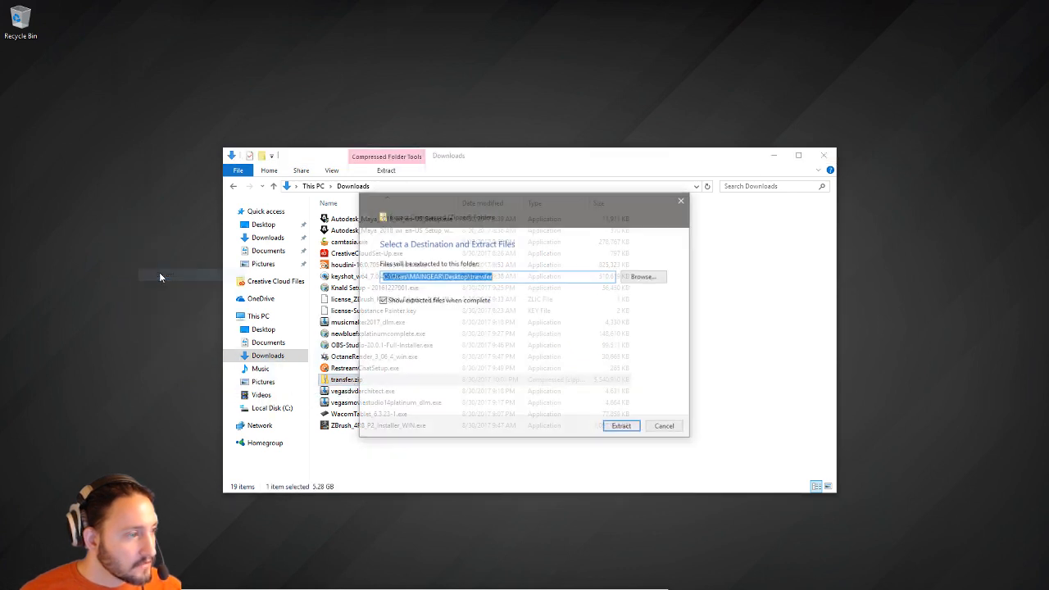
Start extracting transfer.zip into the desktop transfer folder and move the OBS window aside.
left_click(620, 428)
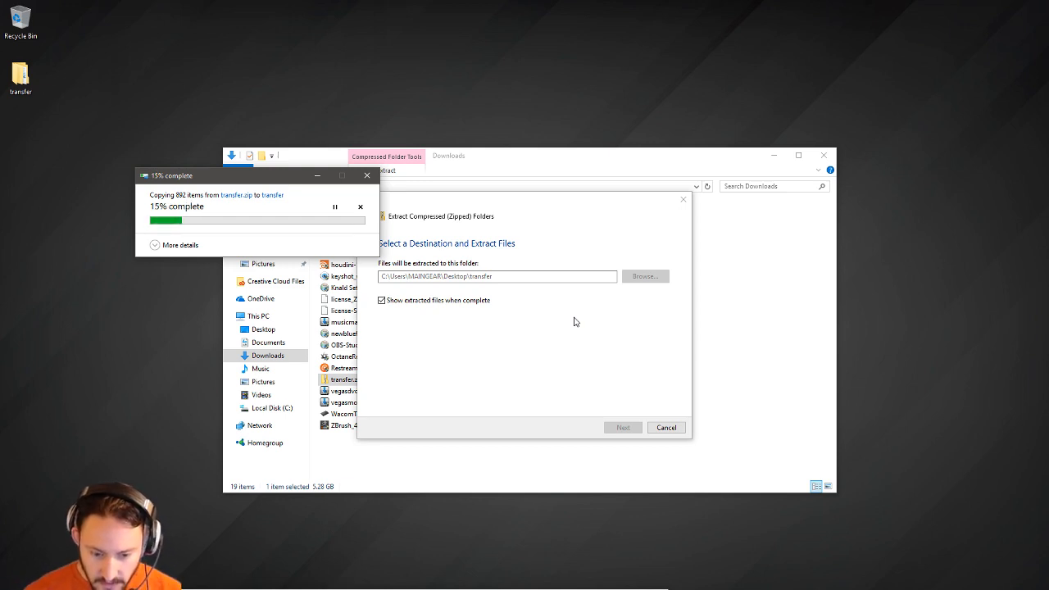
left_click_drag(452, 589, 501, 283)
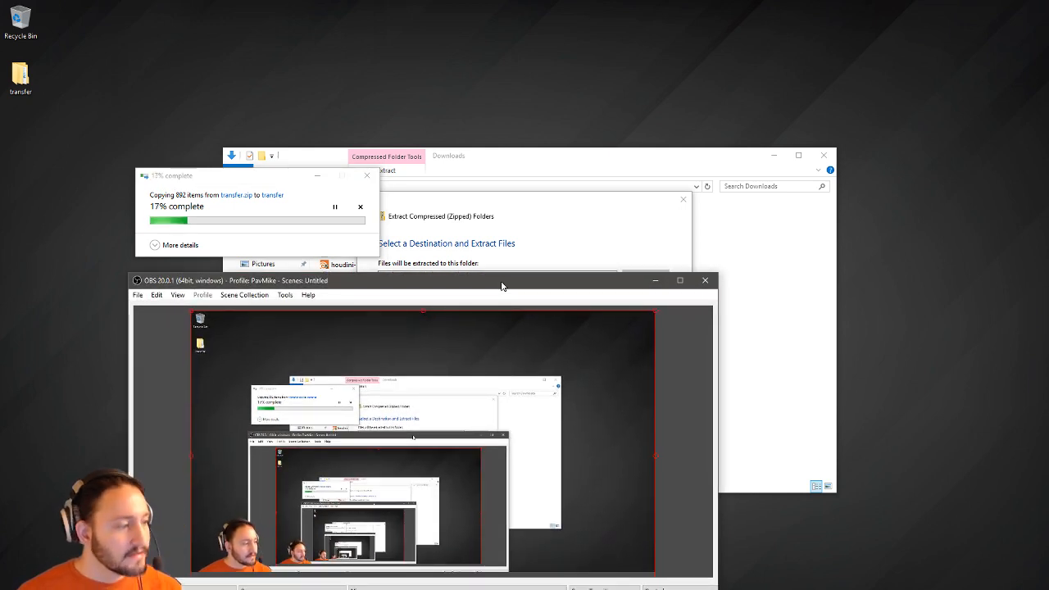
left_click_drag(502, 286, 361, 589)
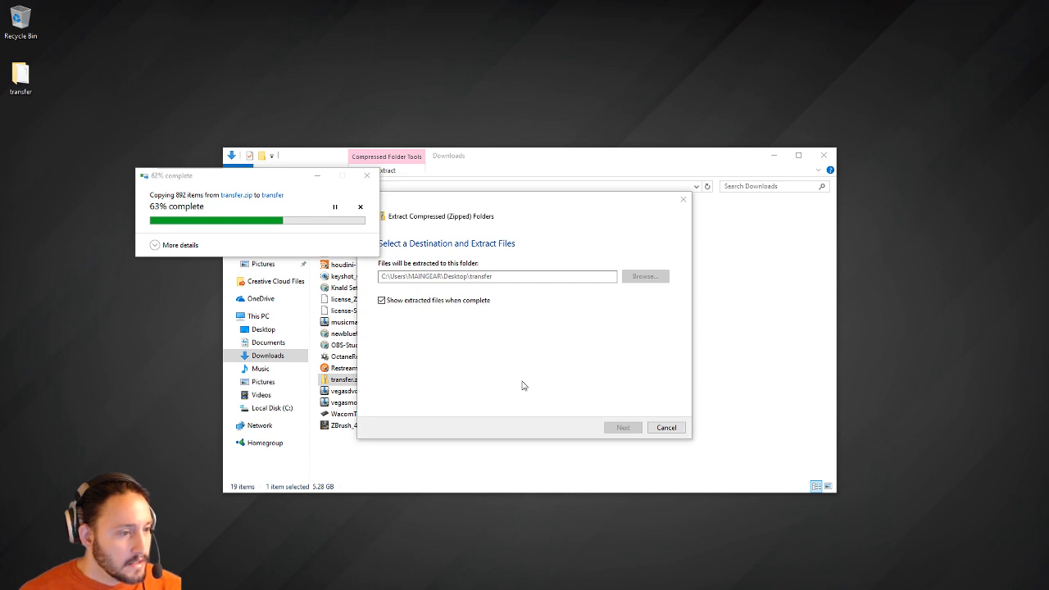
Open and dismiss the desktop menu and Start menu while the copy runs.
right_click(502, 51)
left_click(335, 48)
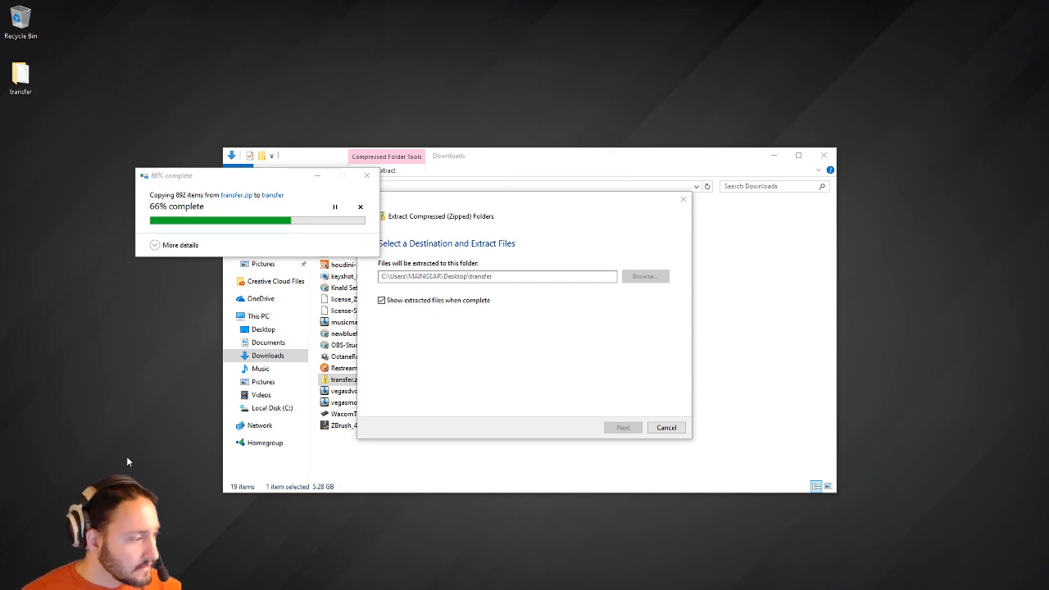
key("super")
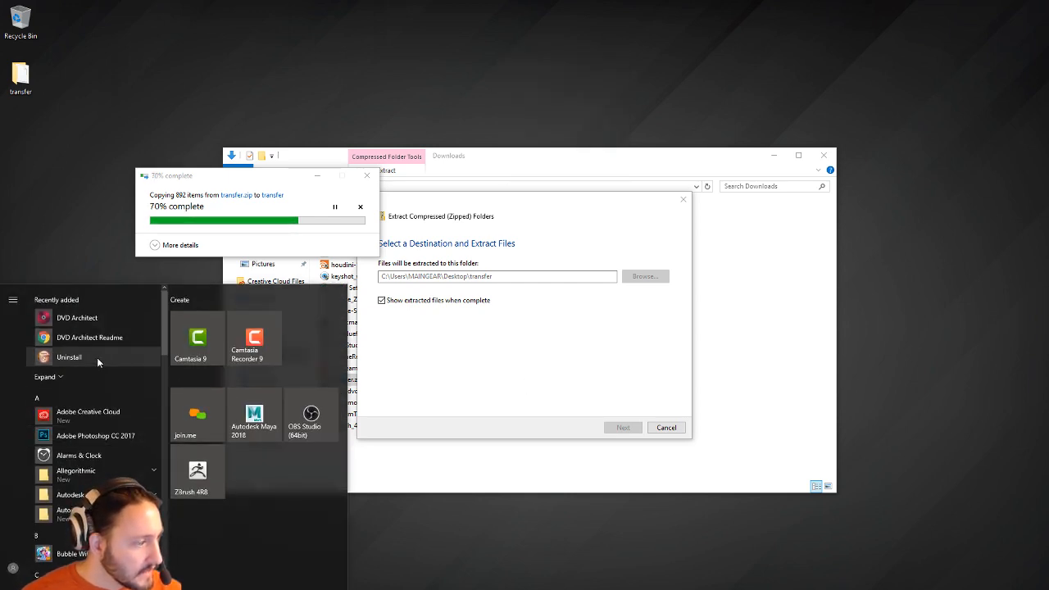
key("super")
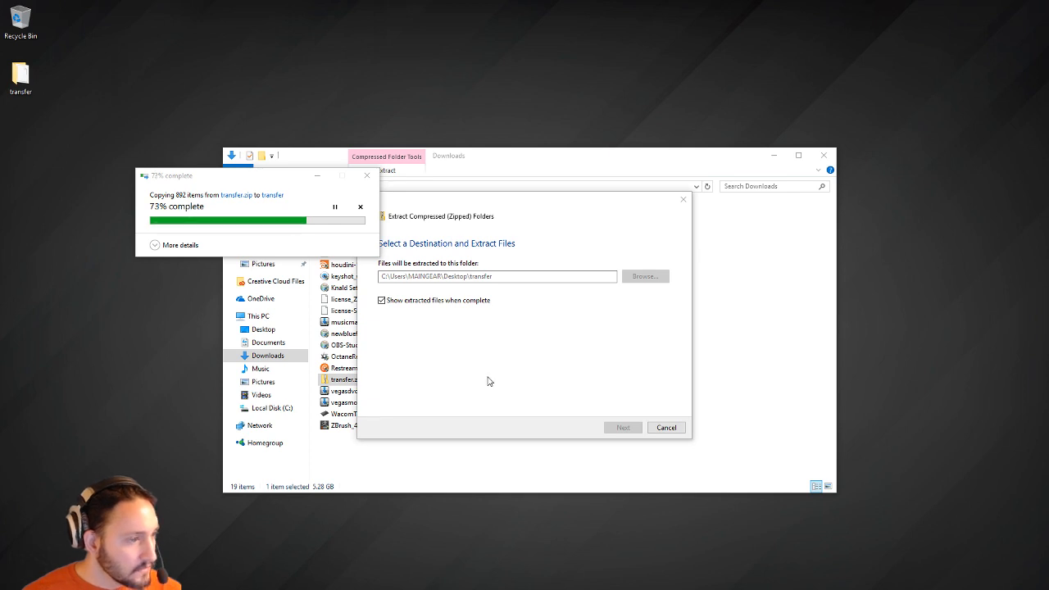
Go to This PC and review the Local Disk (C:) properties.
left_click(705, 153)
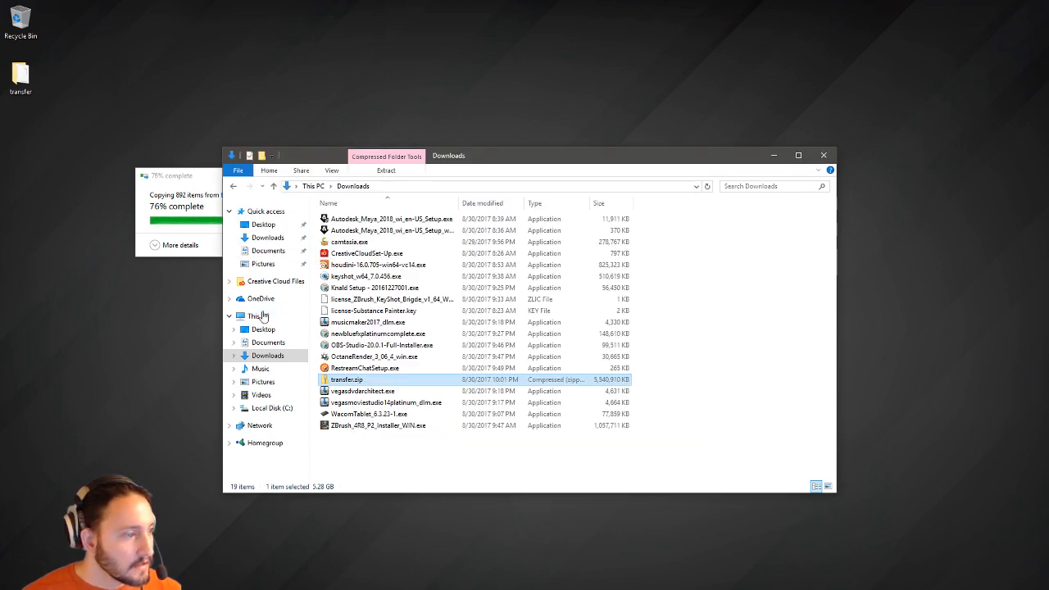
left_click(258, 316)
left_click(361, 303)
right_click(361, 303)
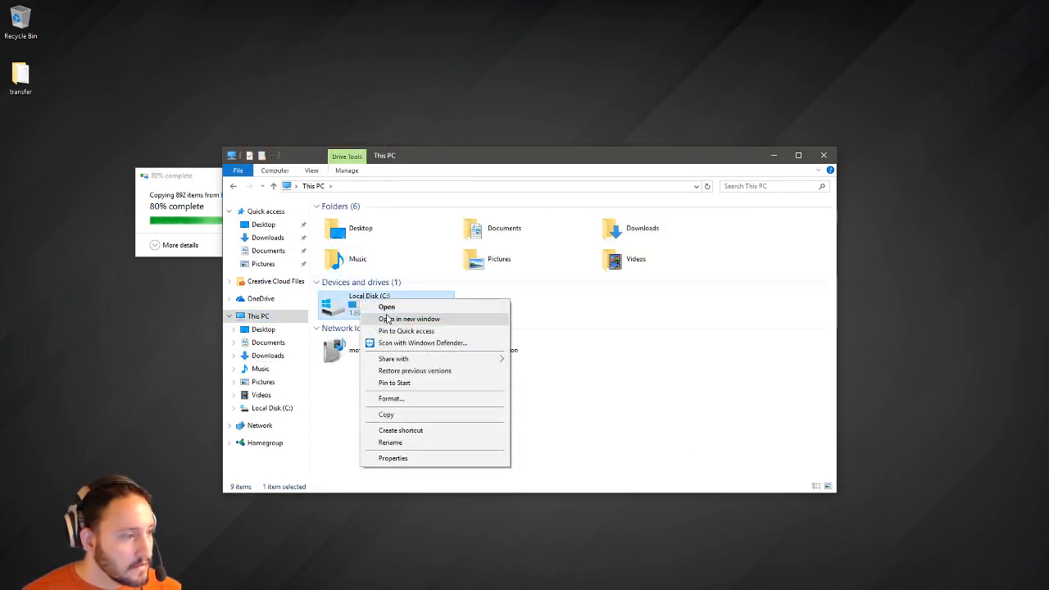
left_click(402, 457)
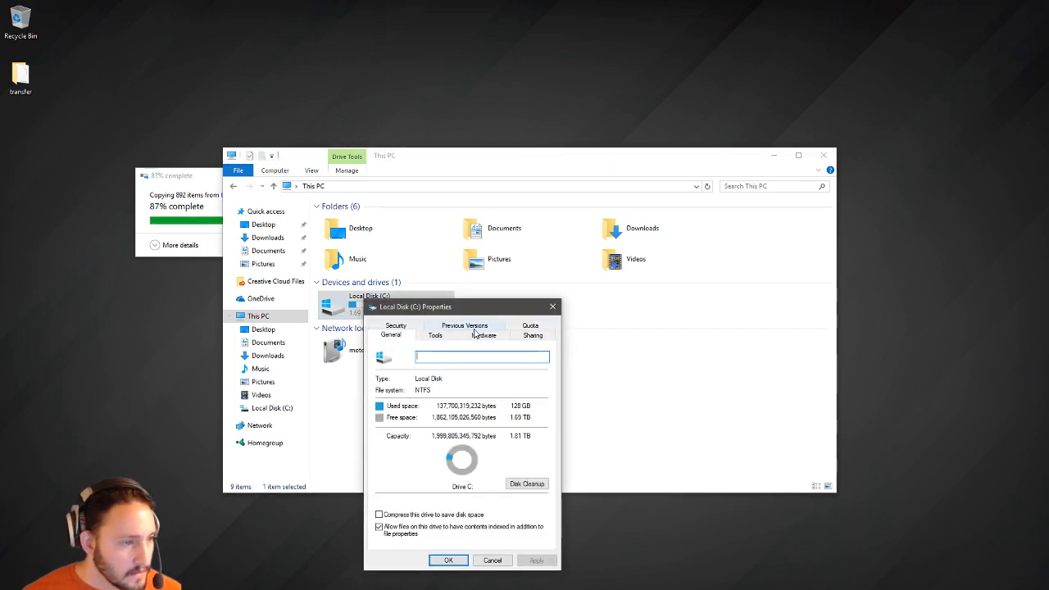
left_click(552, 307)
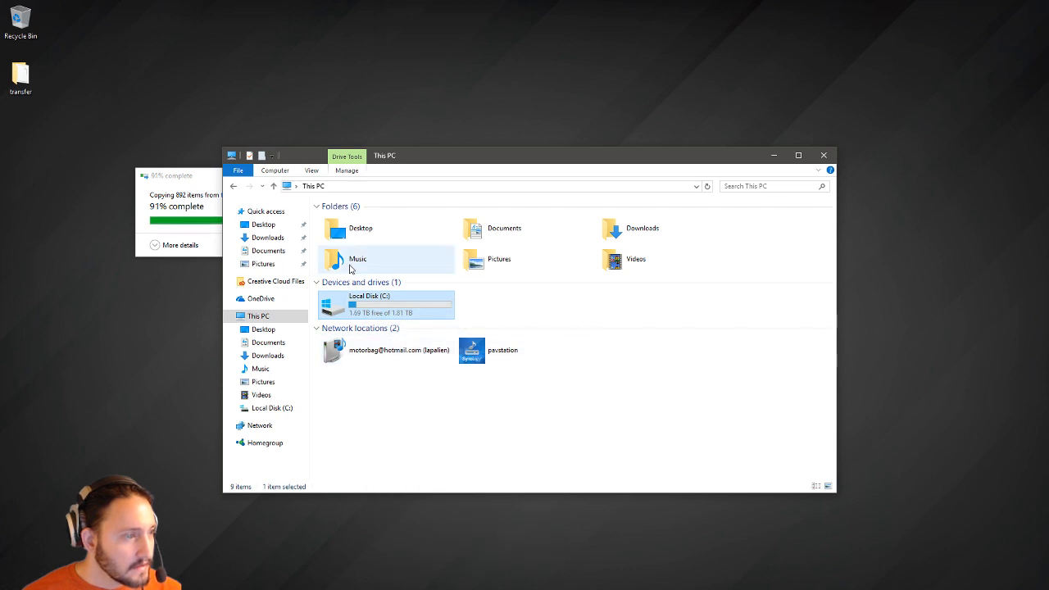
Open This PC's system properties showing the Threadripper 1950X and 128 GB RAM.
left_click(312, 187)
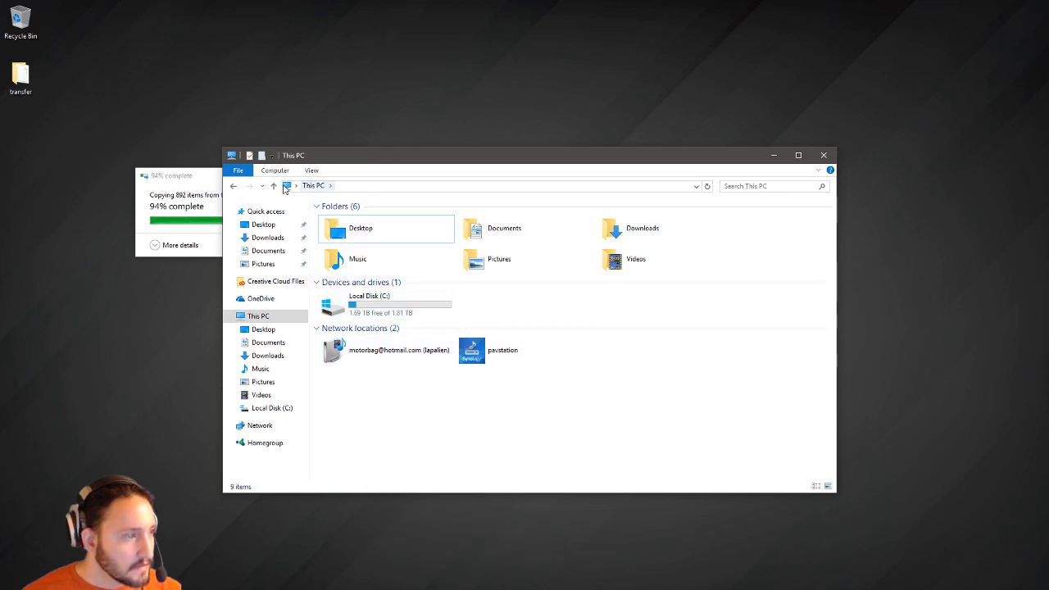
right_click(270, 322)
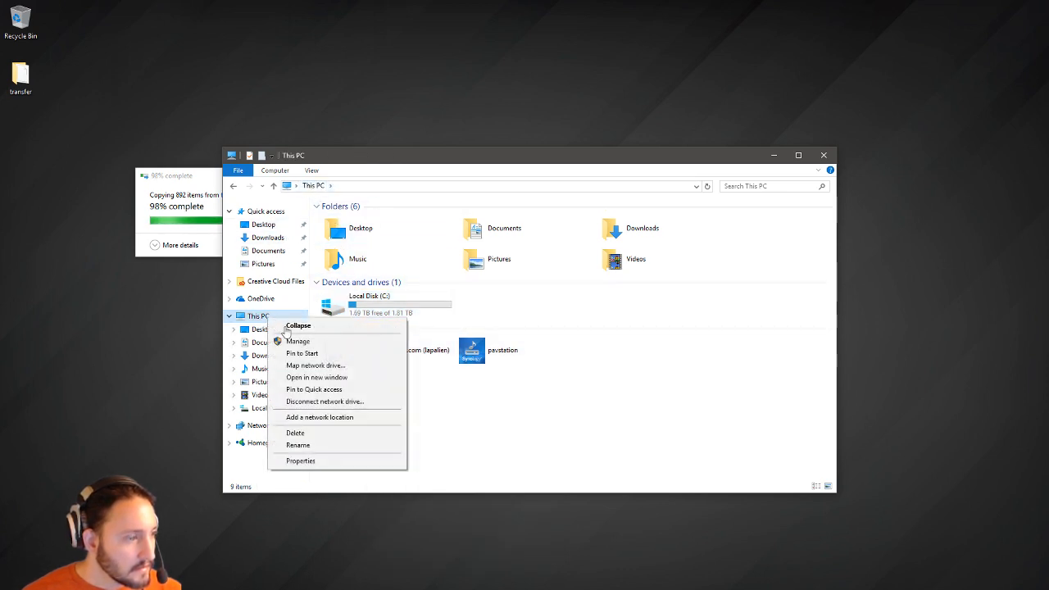
left_click(323, 461)
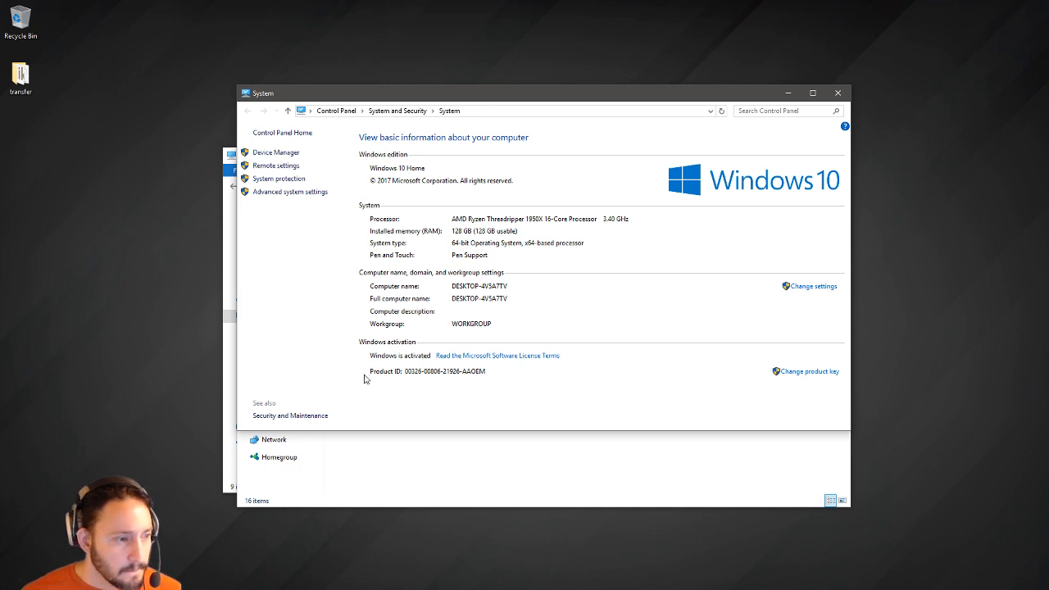
Launch NVIDIA Control Panel from the desktop menu to check the GeForce GTX 1080 Ti.
right_click(140, 188)
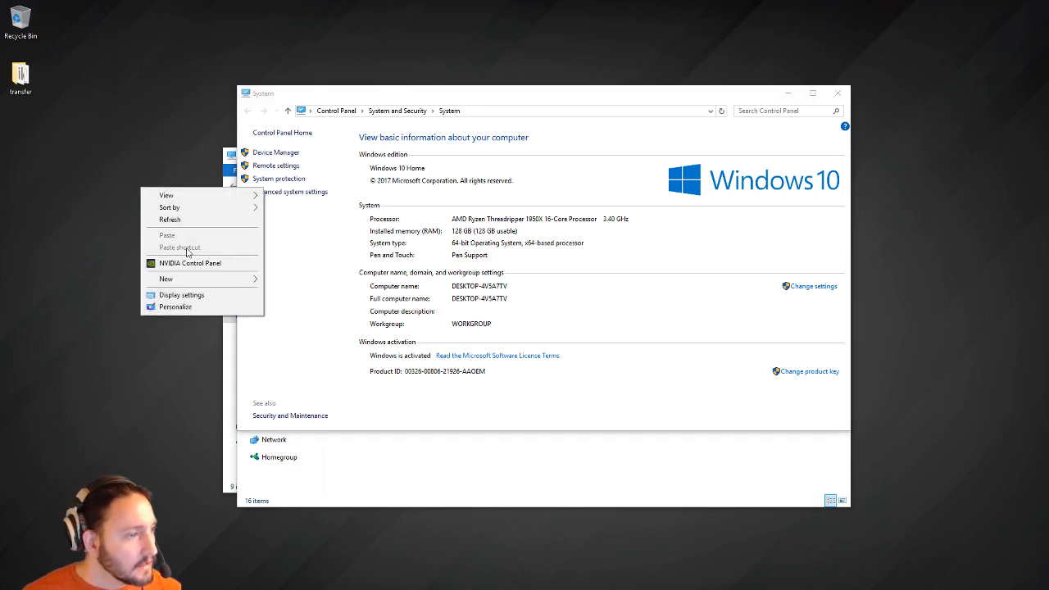
left_click(193, 263)
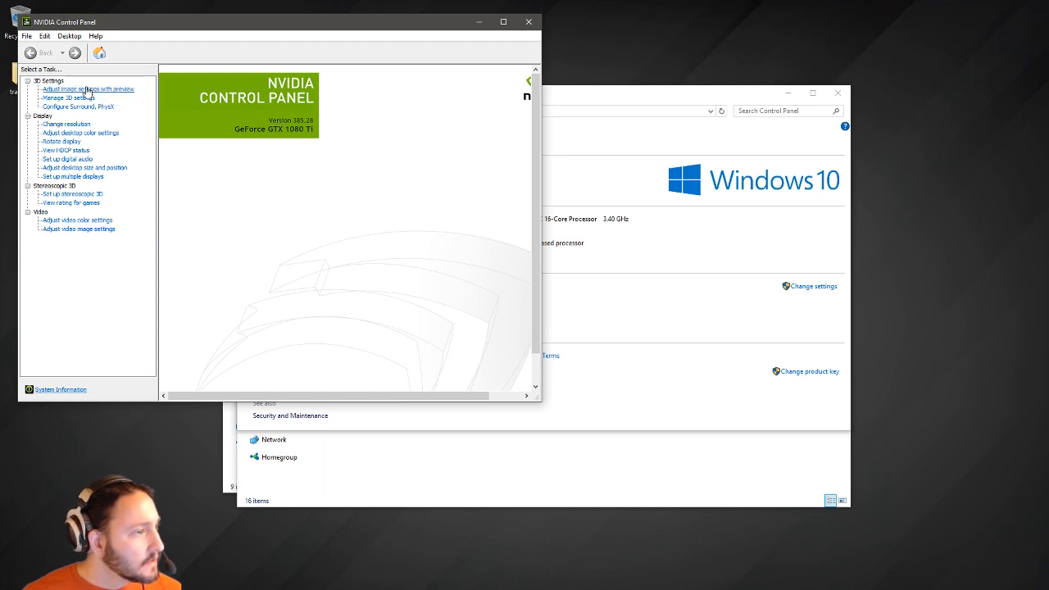
Review the GTX 1080 Ti's 11264 MB GDDR5X system information, then close NVIDIA Control Panel.
left_click(61, 390)
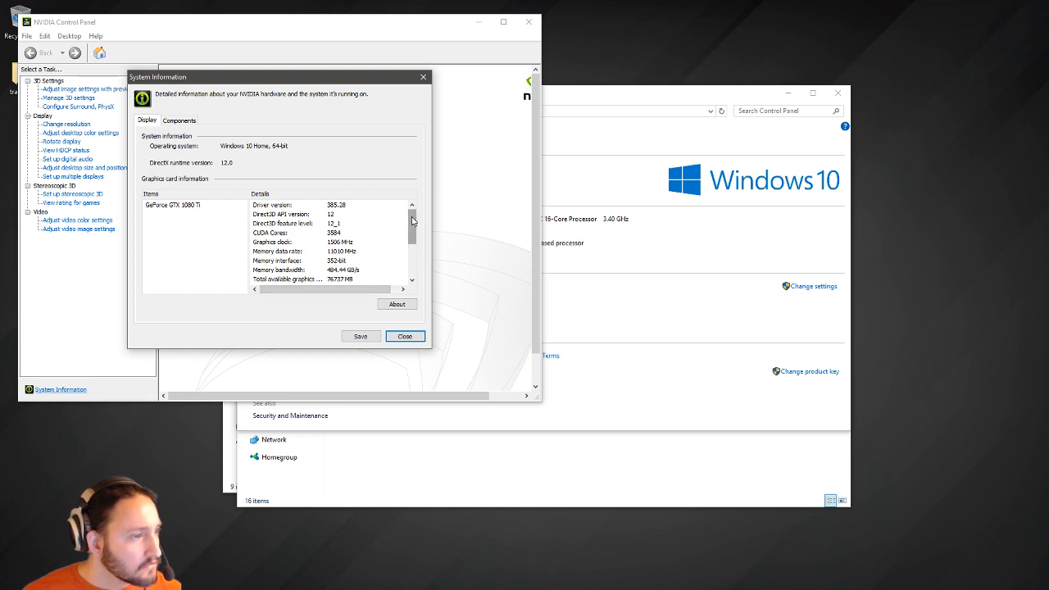
left_click_drag(413, 220, 412, 233)
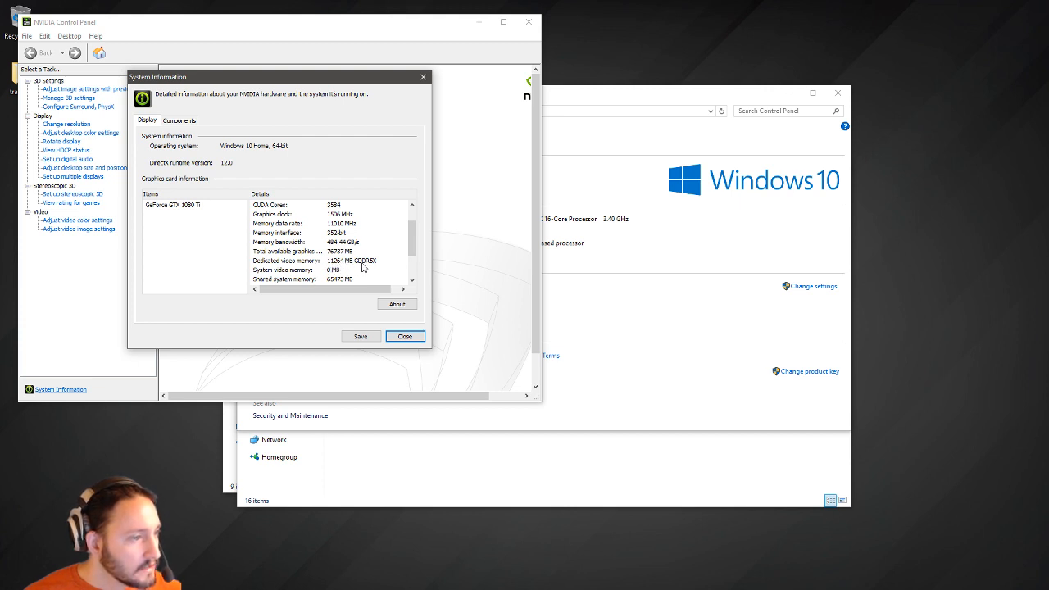
left_click_drag(411, 241, 405, 274)
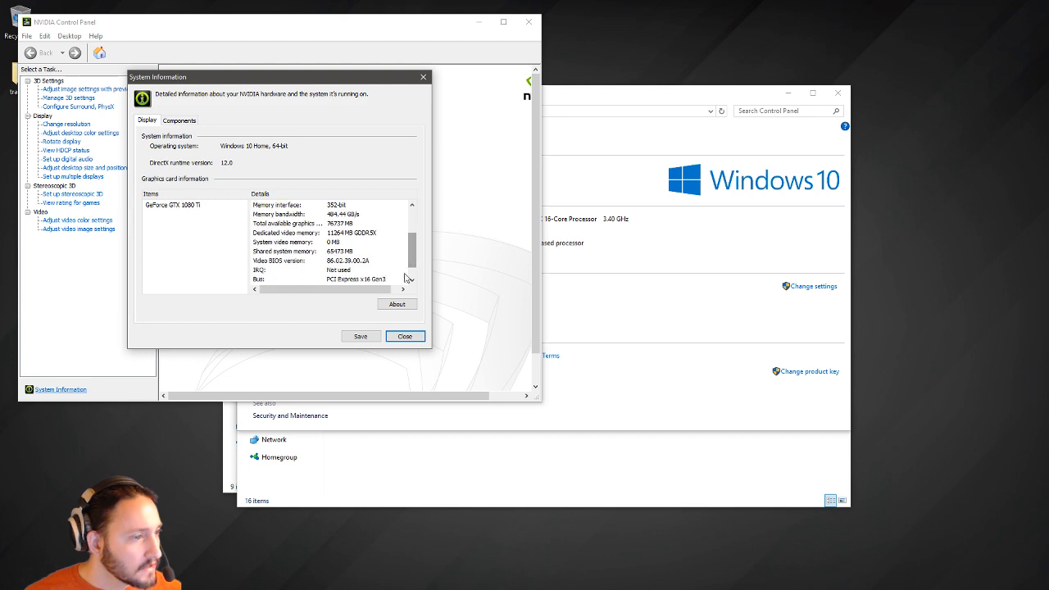
left_click(397, 335)
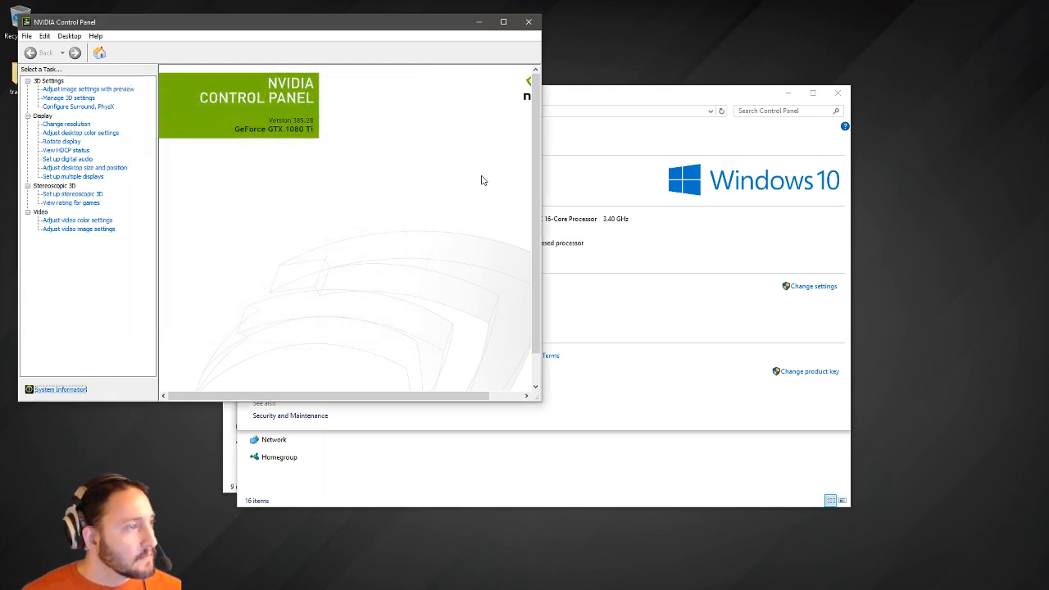
left_click(528, 22)
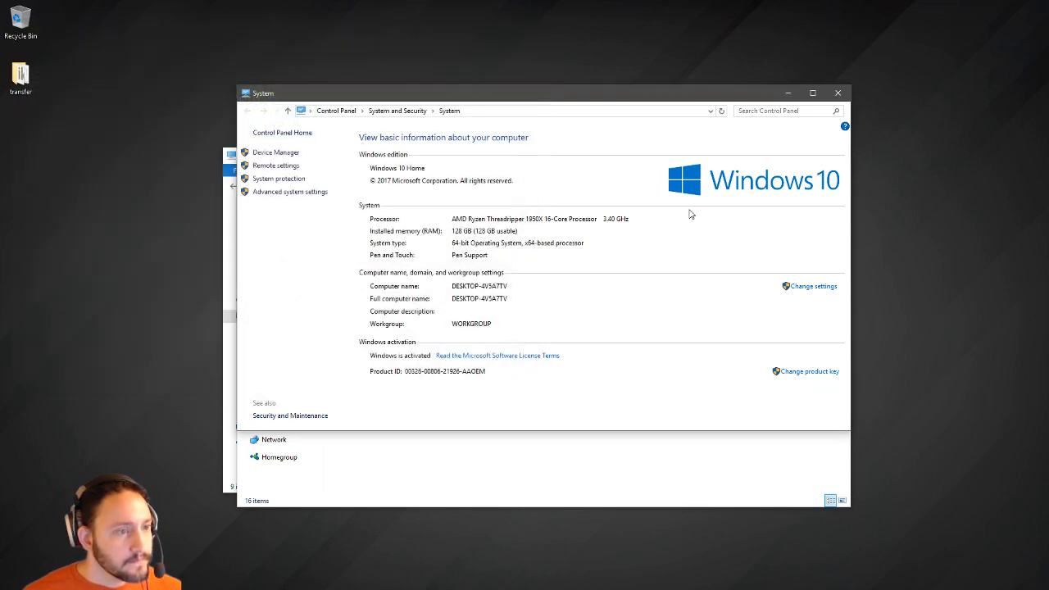
Close the System window and a spare This PC window, and move the transfer folder higher.
left_click_drag(628, 98, 634, 77)
left_click(844, 73)
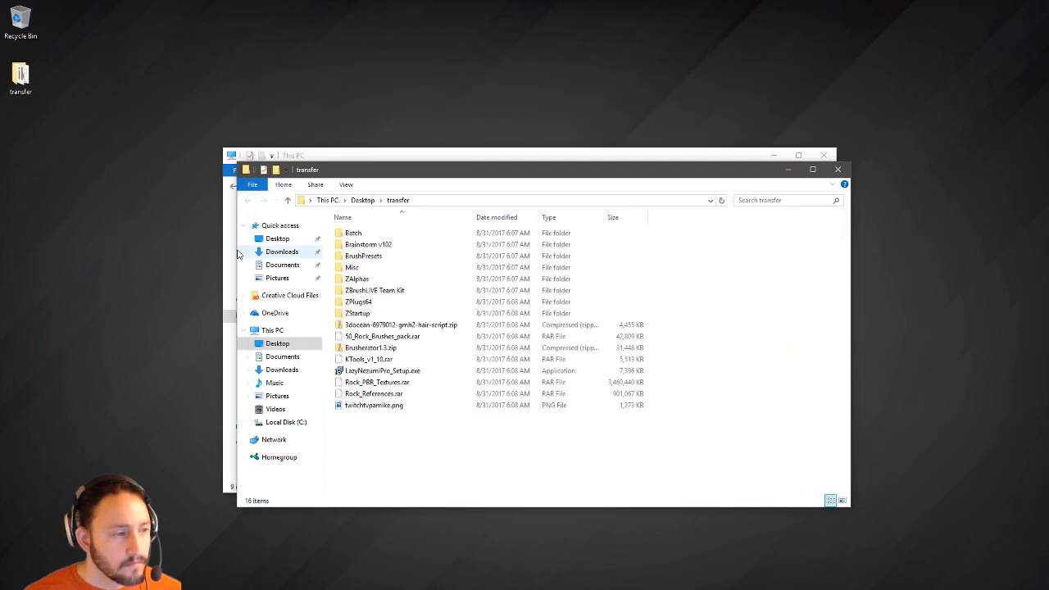
key("super+e")
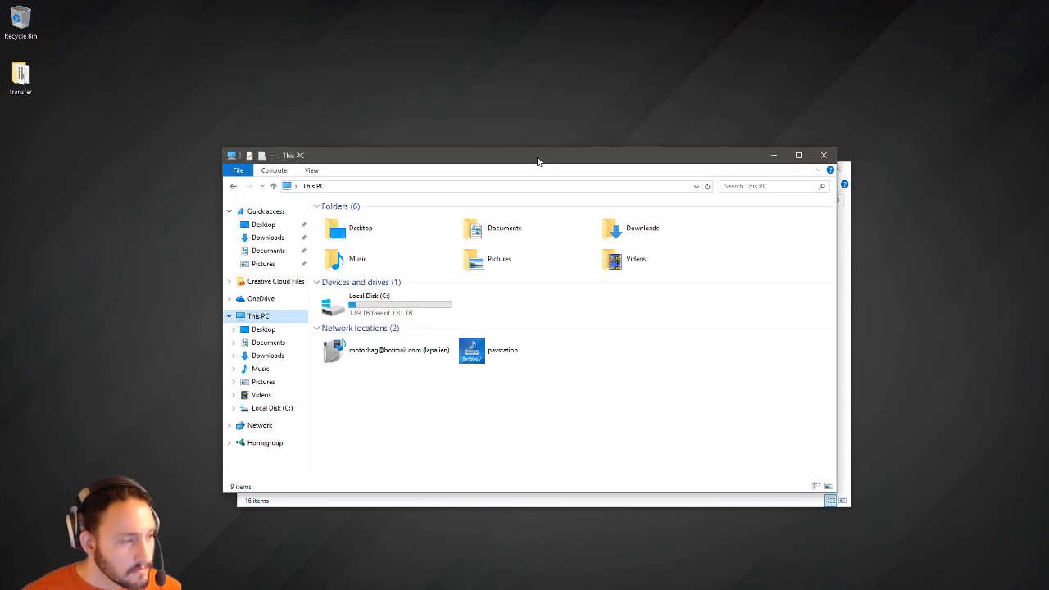
left_click(824, 157)
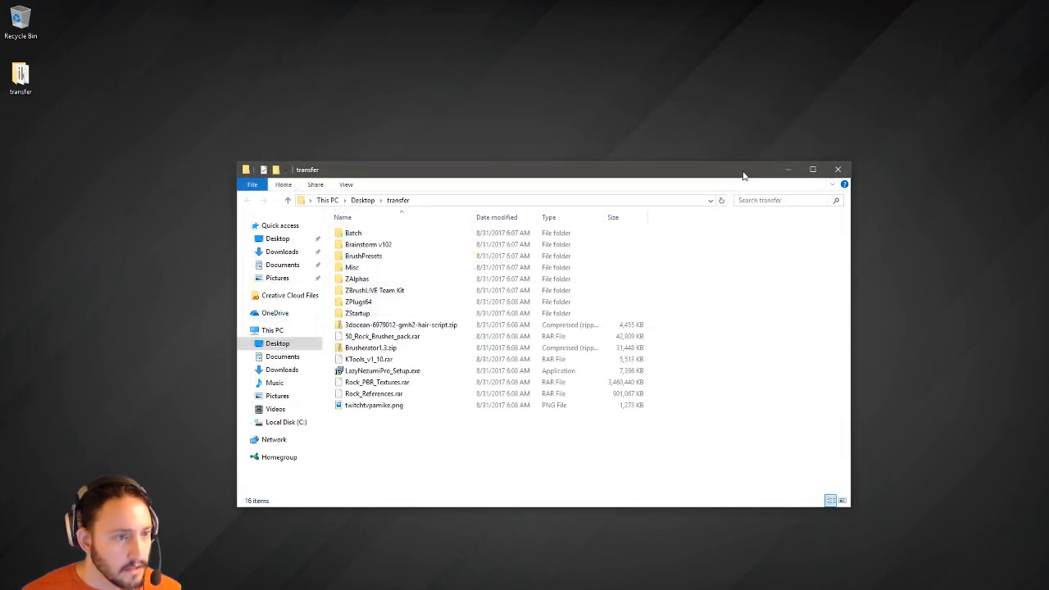
left_click_drag(744, 173, 551, 156)
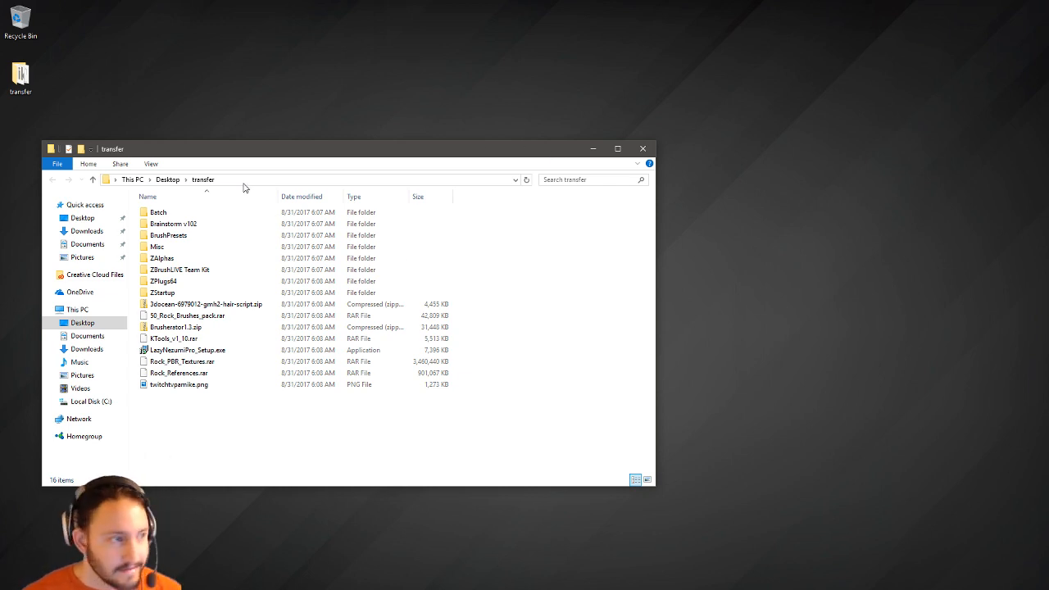
key("super")
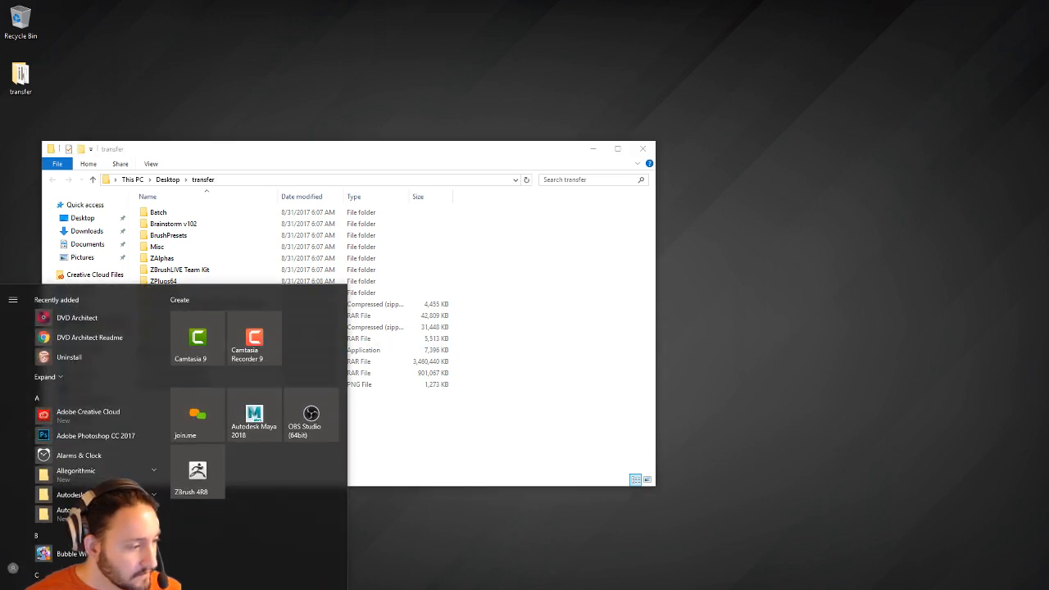
In Chrome, go to twitter.com, open the user's profile and view the PC-case photo full size.
left_click(361, 589)
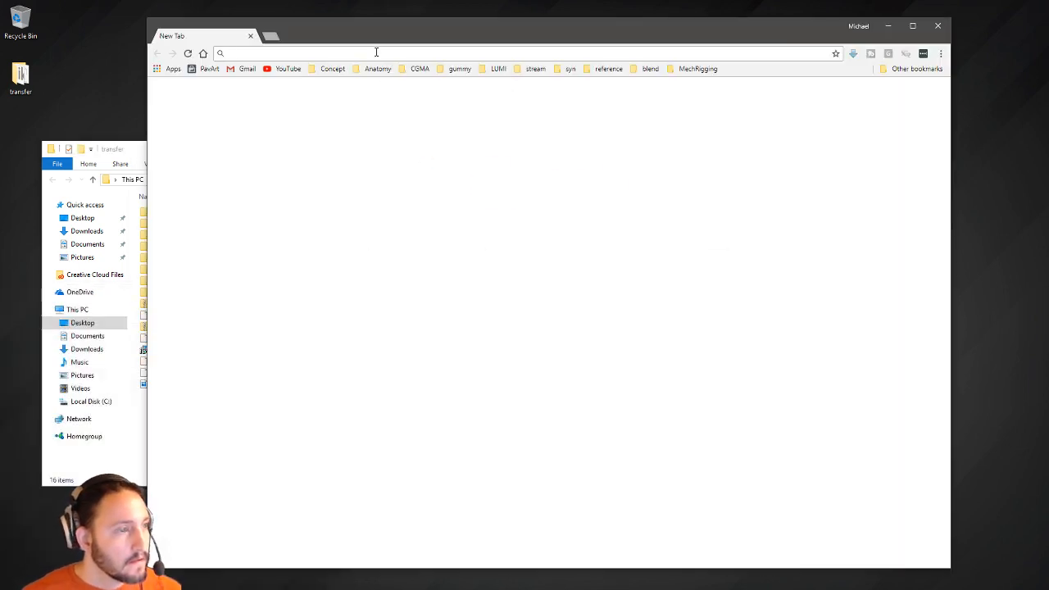
left_click(271, 36)
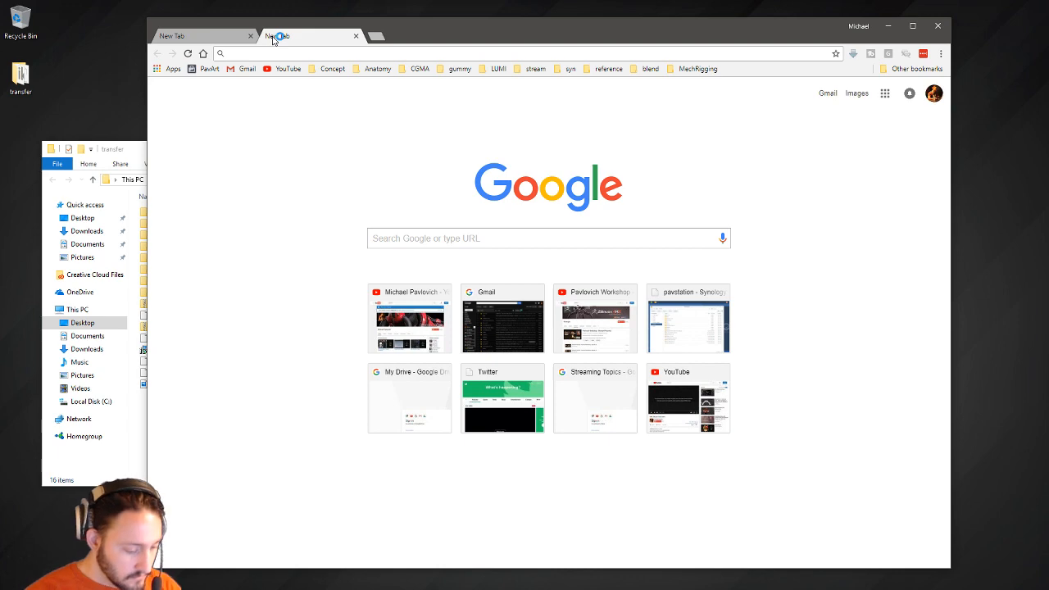
type("twitt")
key("Return")
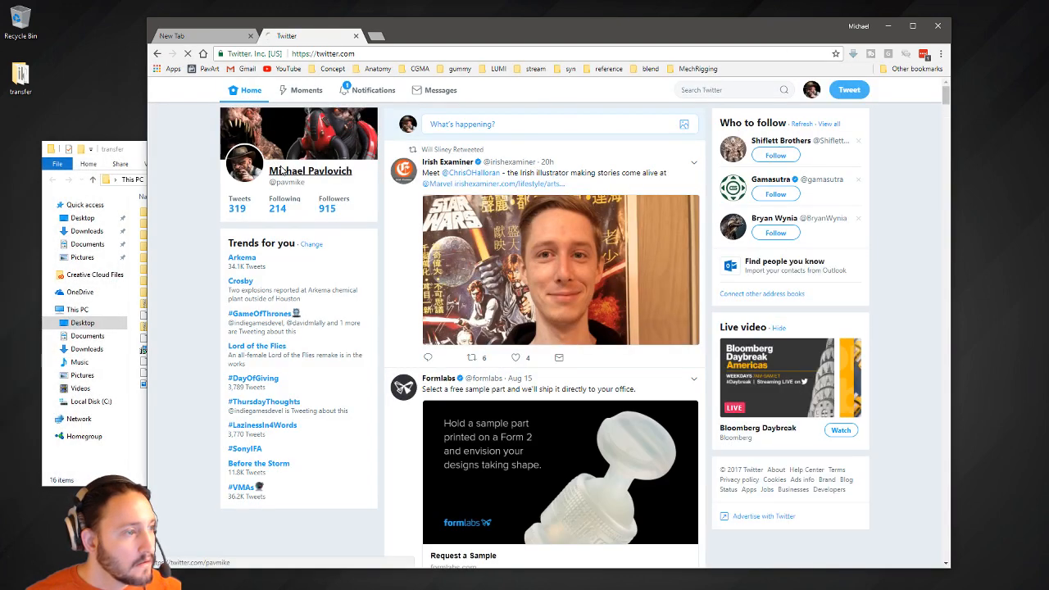
left_click(281, 169)
scroll(471, 222, "down", 2)
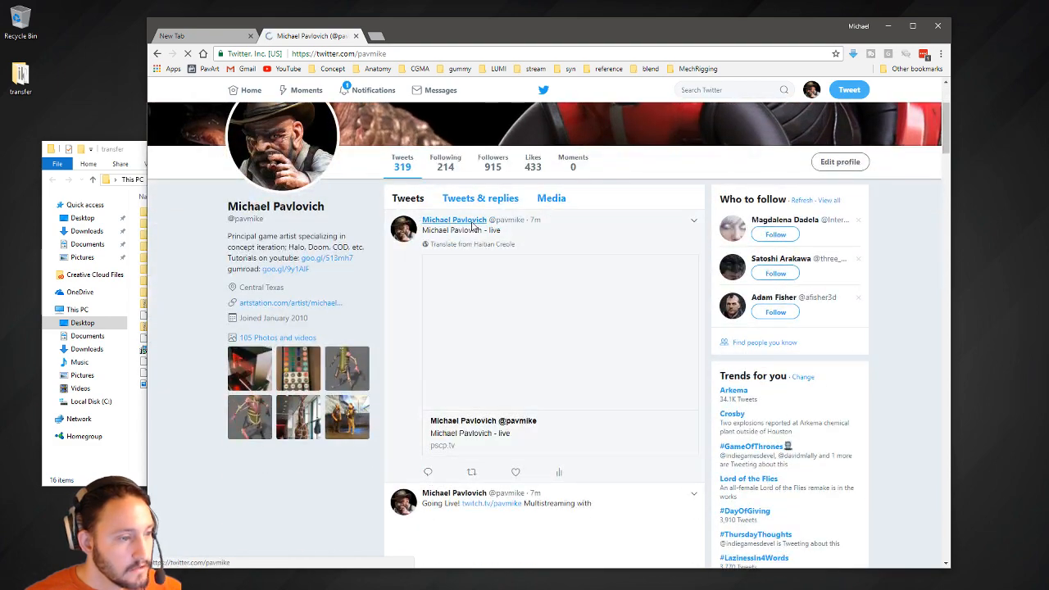
scroll(508, 314, "down", 2)
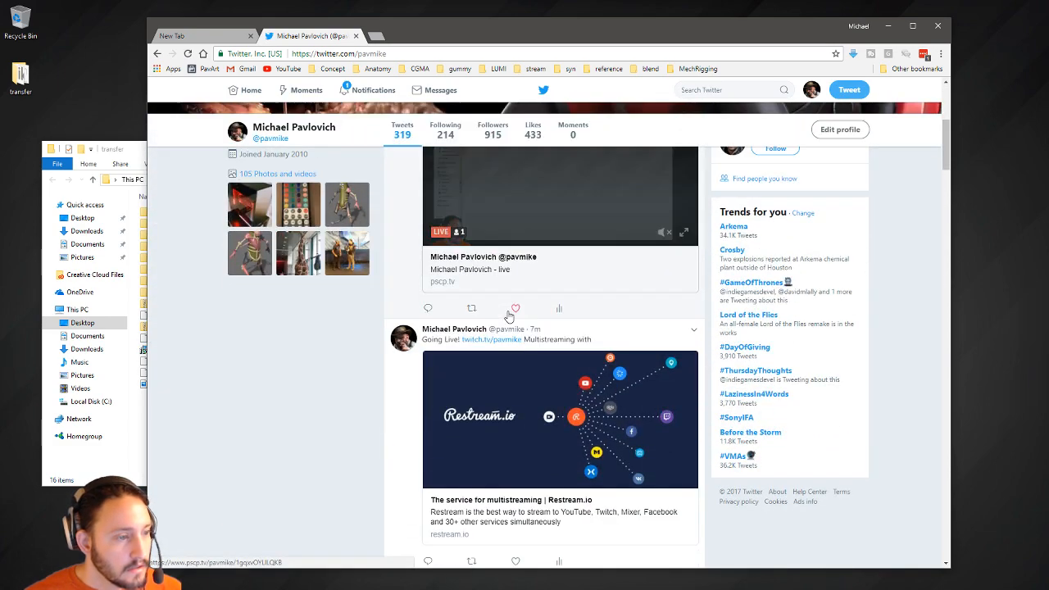
scroll(510, 305, "down", 1)
scroll(510, 304, "up", 2)
scroll(508, 316, "down", 5)
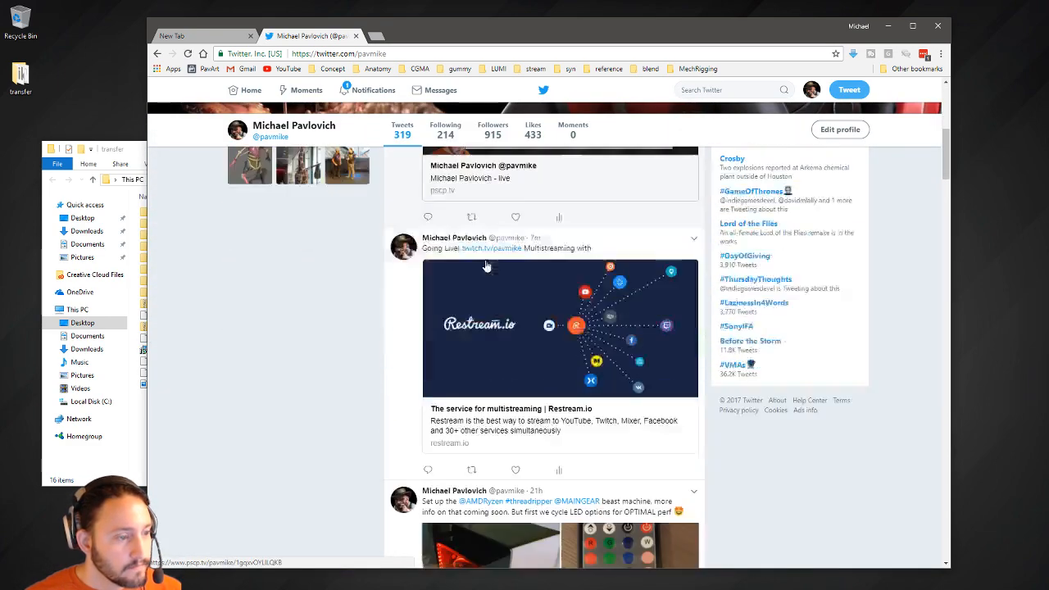
left_click(576, 340)
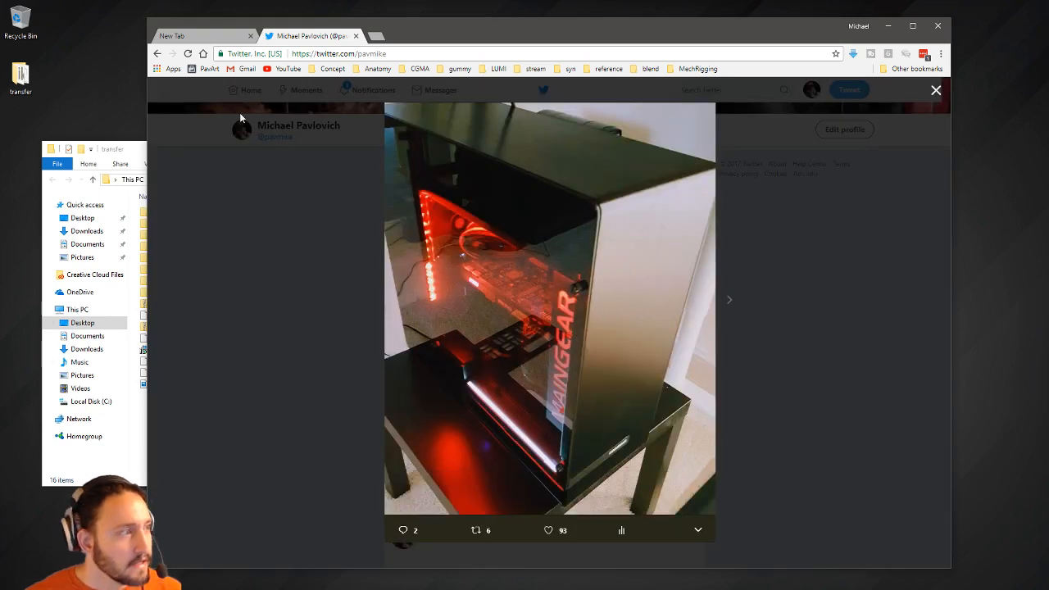
Close the Twitter and New Tab tabs to exit Chrome, and move the transfer window.
left_click(356, 36)
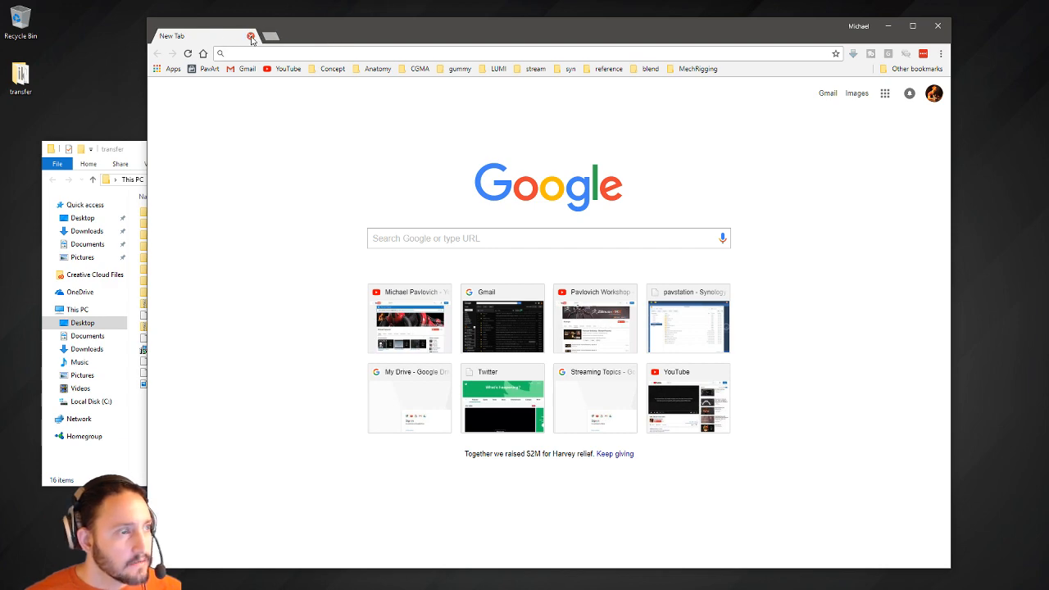
left_click(251, 39)
left_click_drag(223, 143, 241, 128)
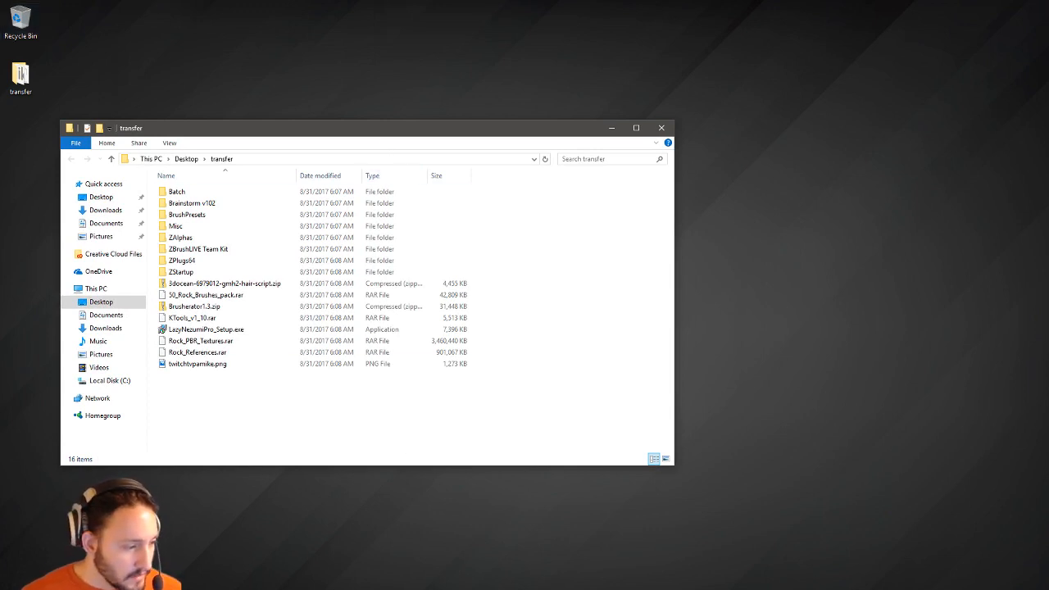
In ZBrush, dock then undock the Material palette, and dock the Zplugin palette in the left tray.
key("alt+Tab")
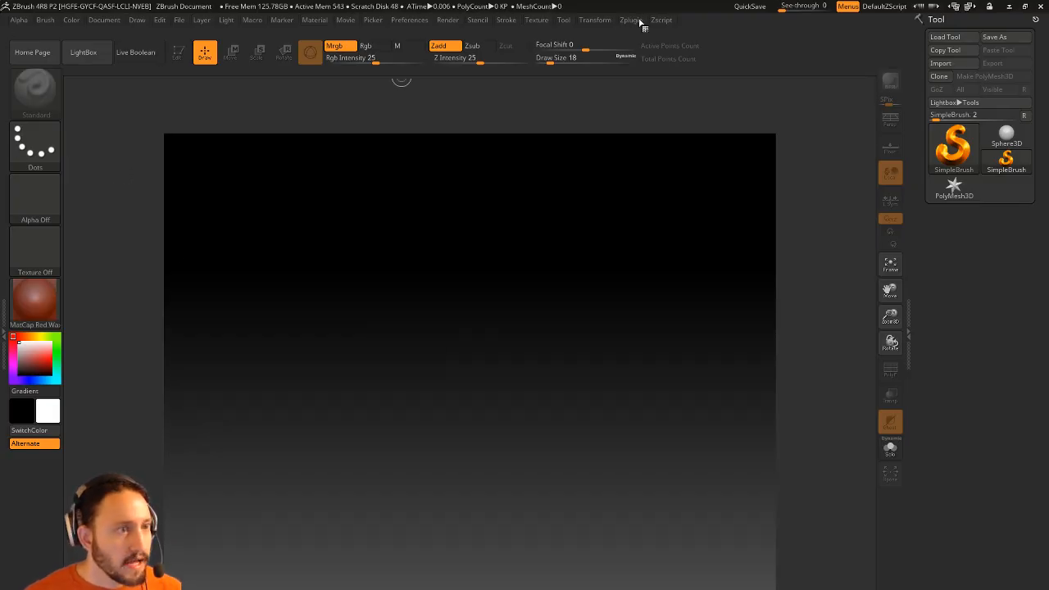
left_click(4, 118)
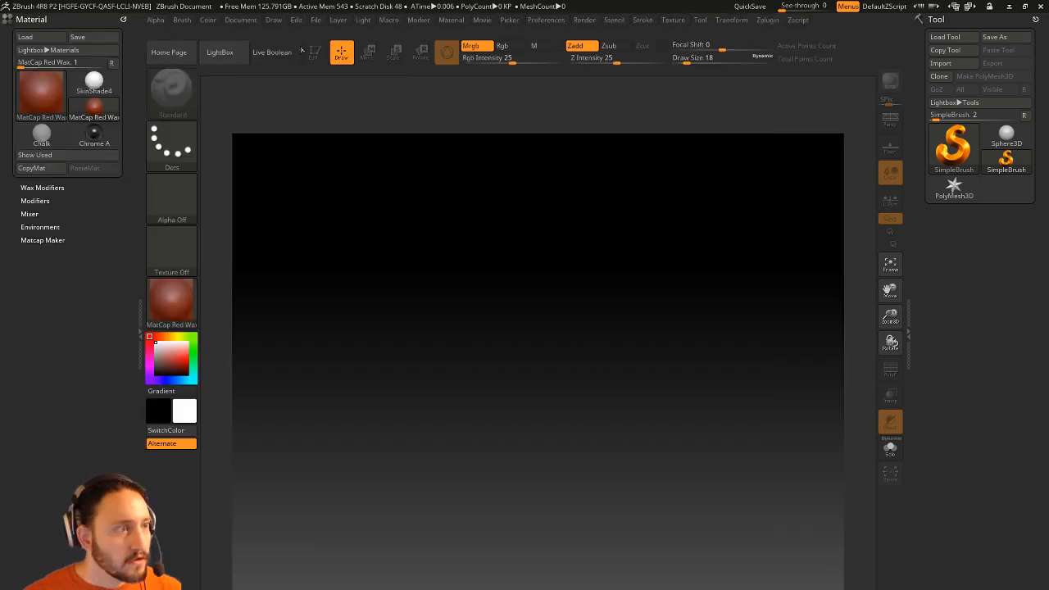
left_click(121, 18)
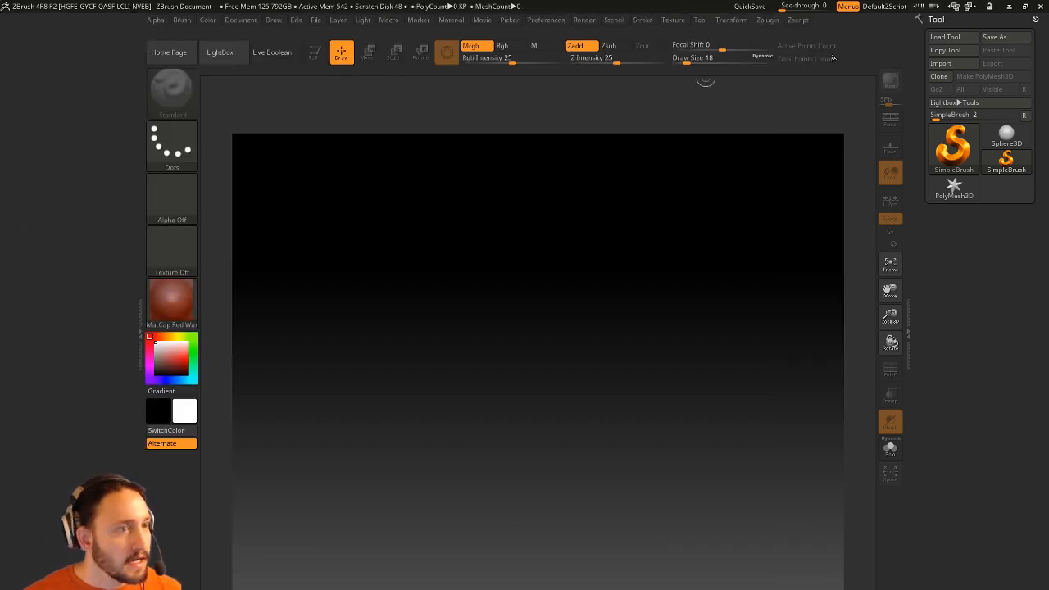
left_click(767, 19)
left_click(759, 31)
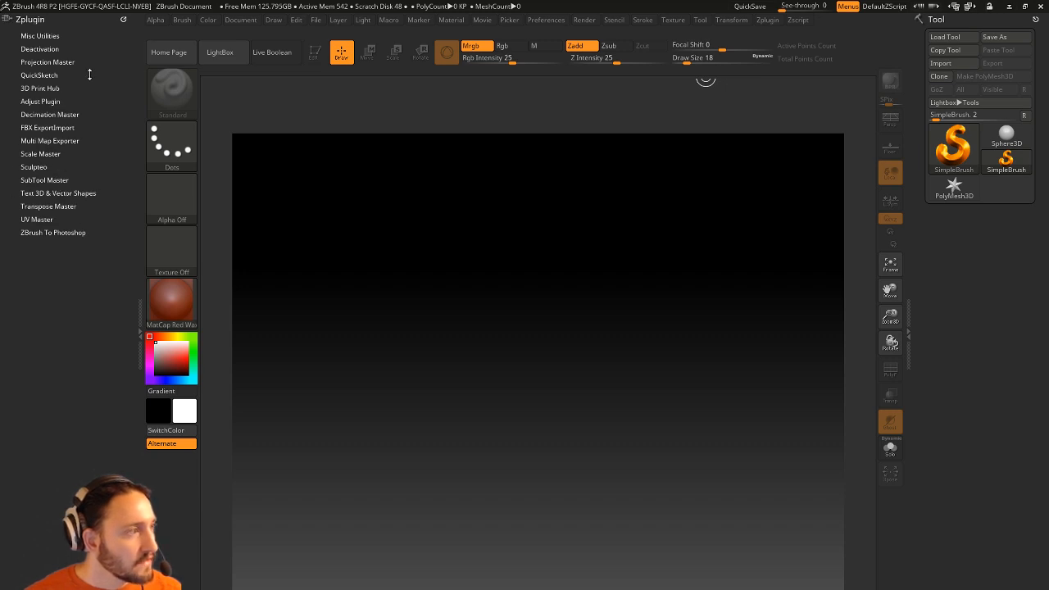
Undock the Zplugin palette from the left tray and exit ZBrush.
left_click(123, 18)
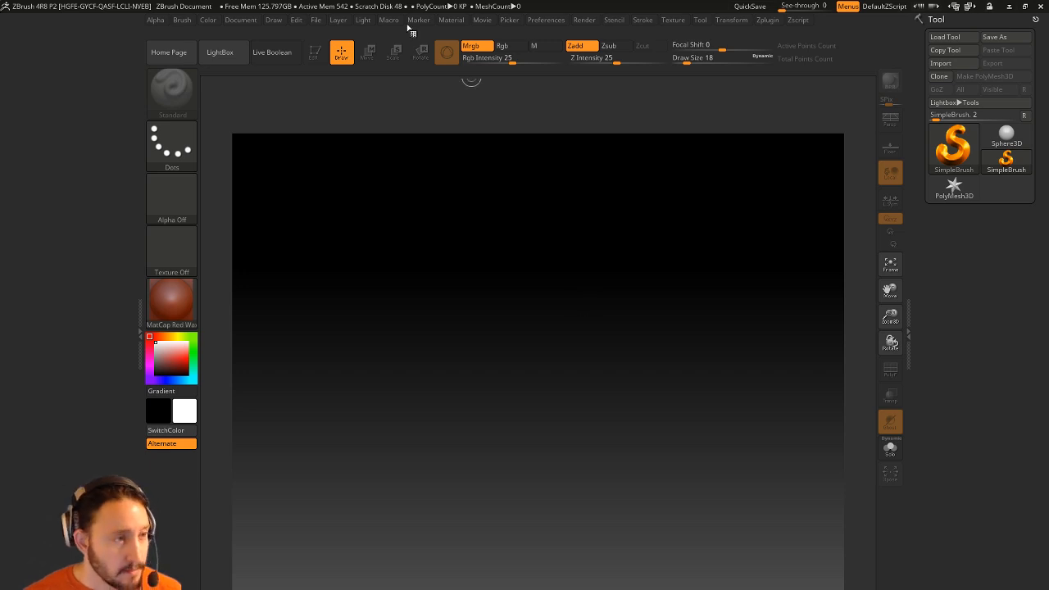
left_click(1041, 7)
Open and dismiss the Start menu, then close the transfer folder window.
key("super")
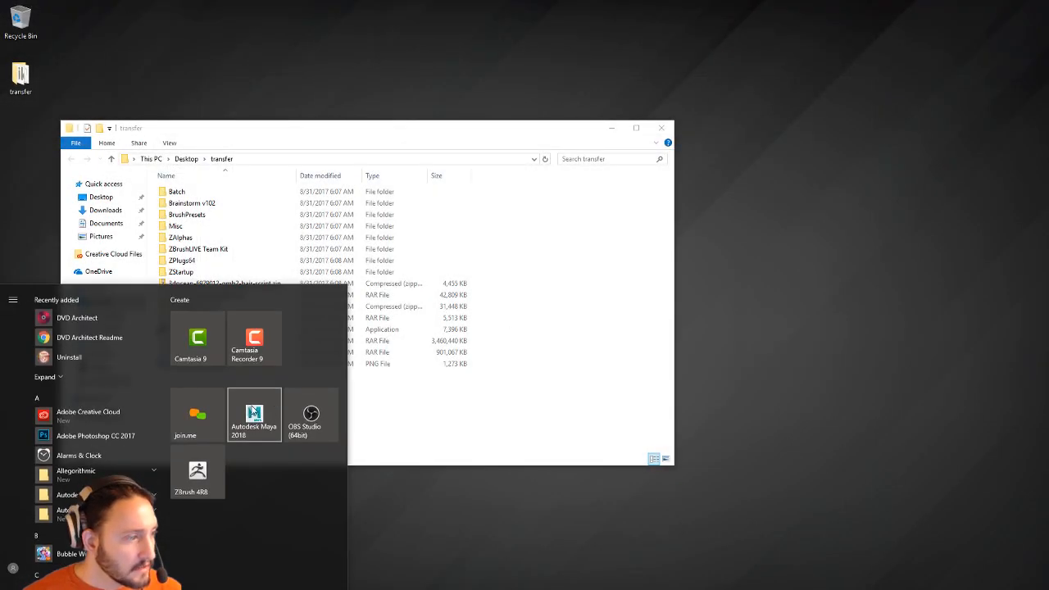
left_click(487, 524)
mouse_move(256, 589)
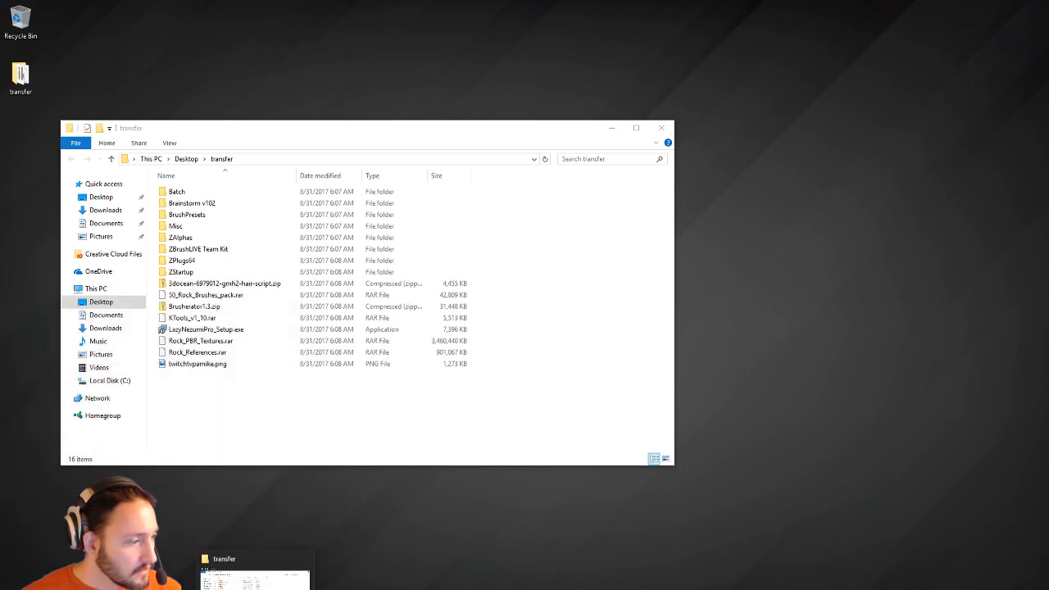
key("super")
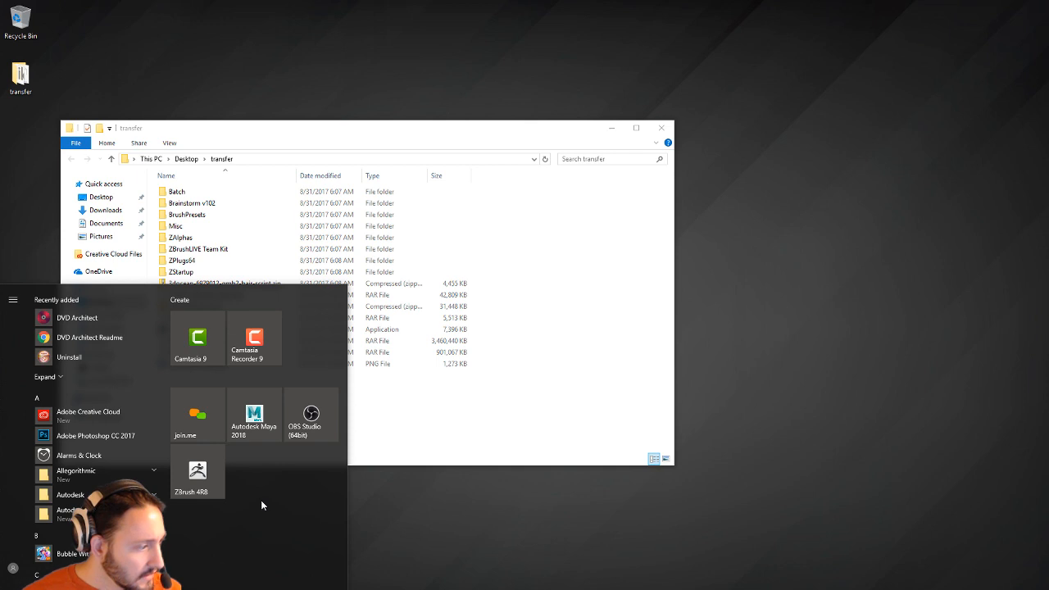
left_click(361, 500)
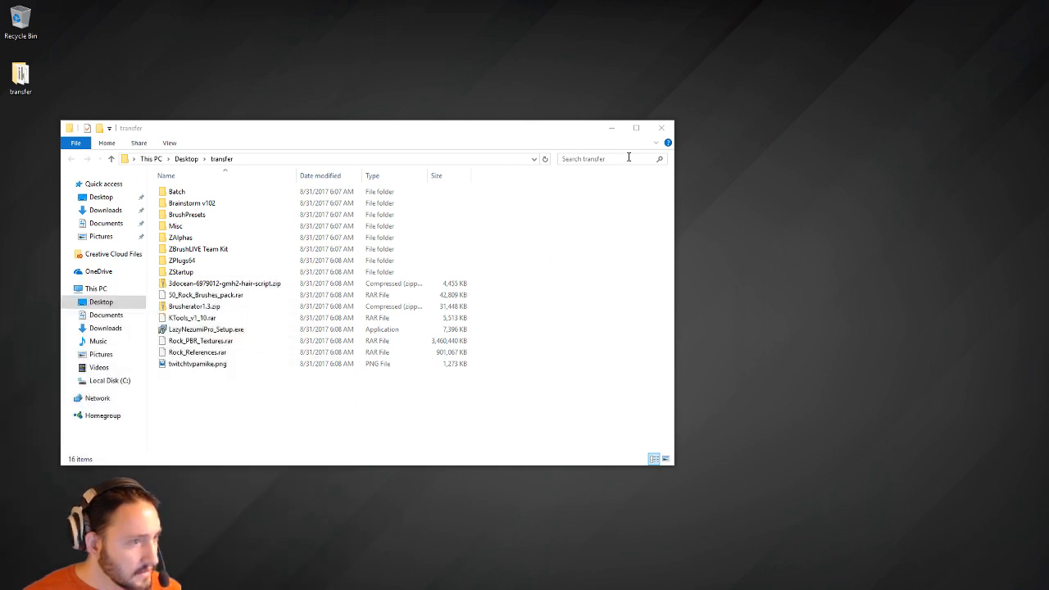
left_click(664, 128)
left_click(664, 128)
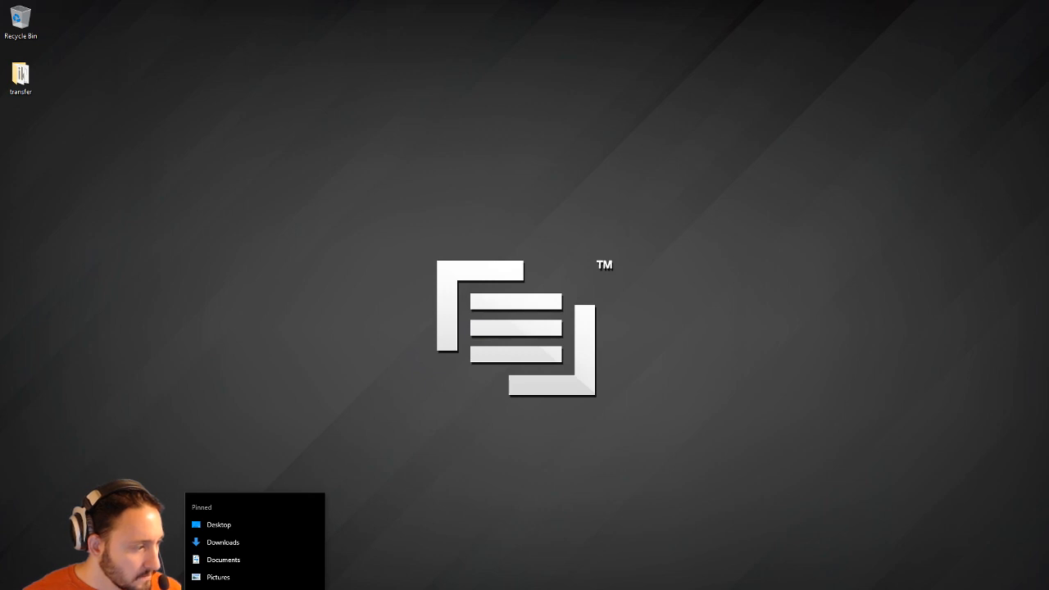
left_click(390, 406)
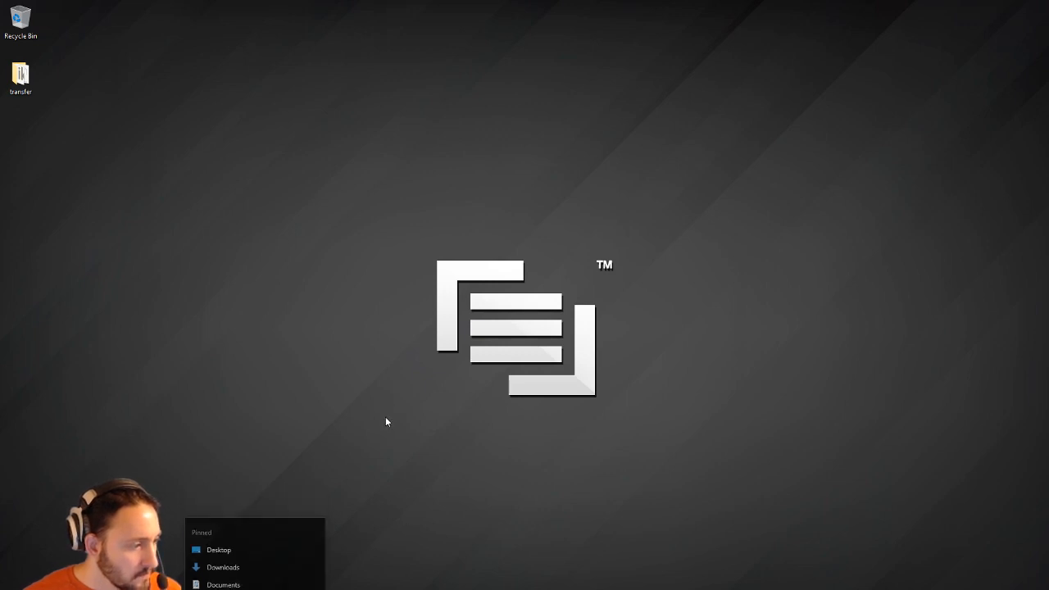
Open a new File Explorer window showing Quick access with Win+E.
right_click(293, 472)
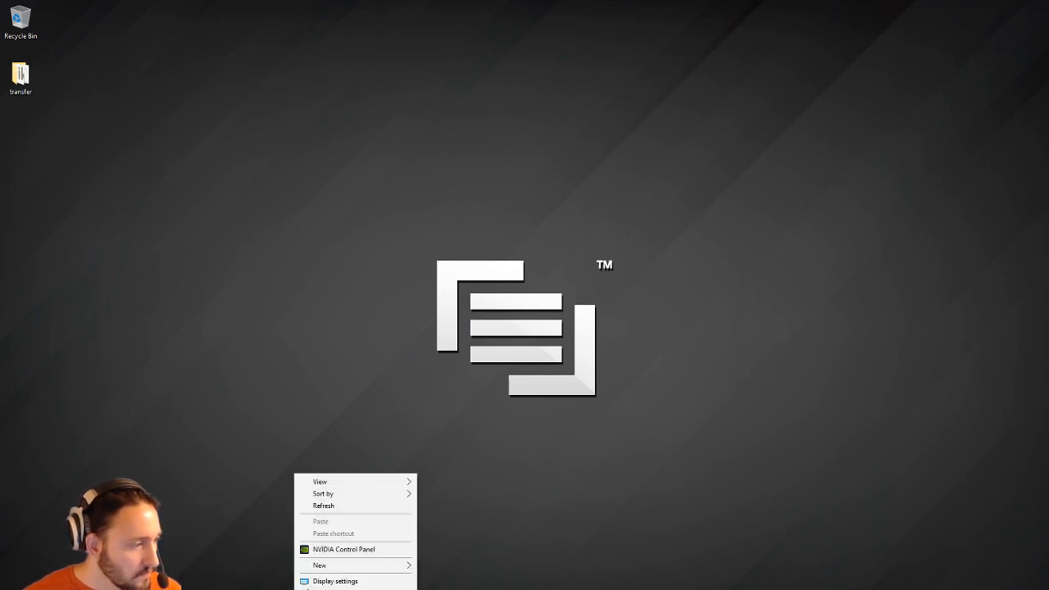
key("super")
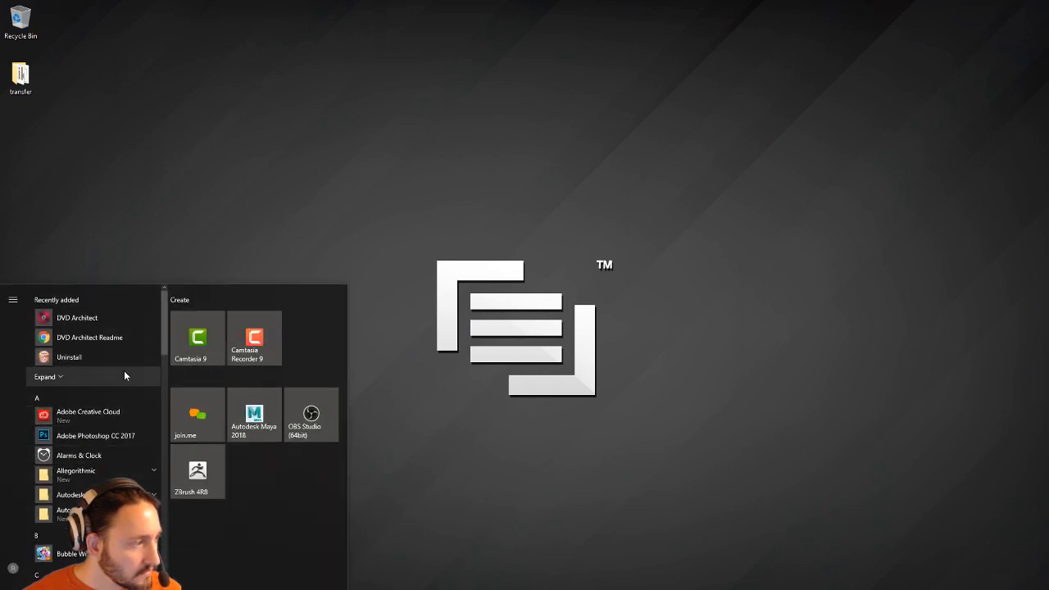
key("super")
key("super+e")
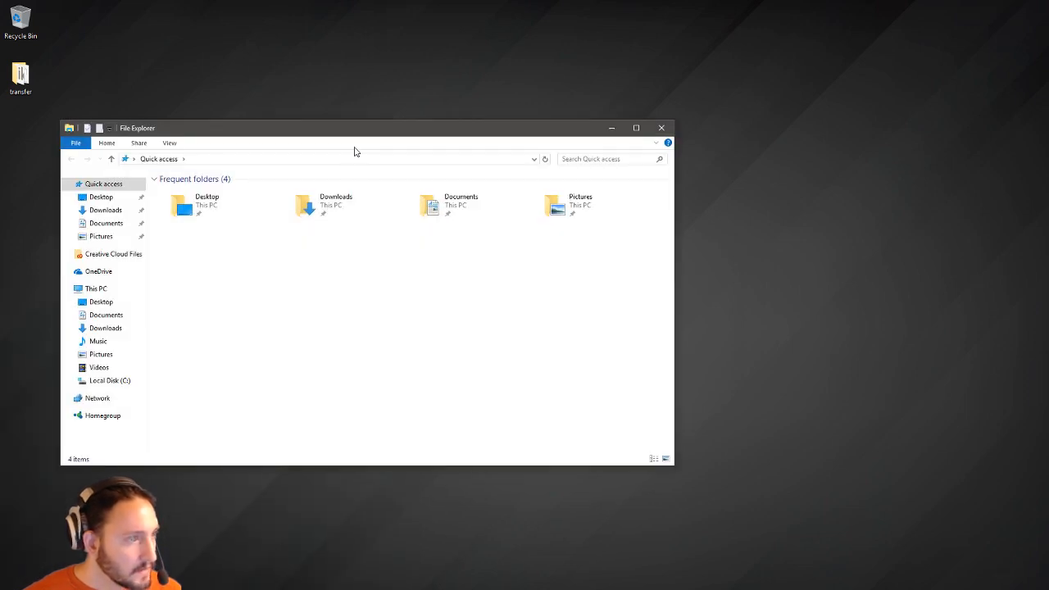
Open This PC from the Start menu in a second Explorer window.
left_click_drag(356, 128, 584, 94)
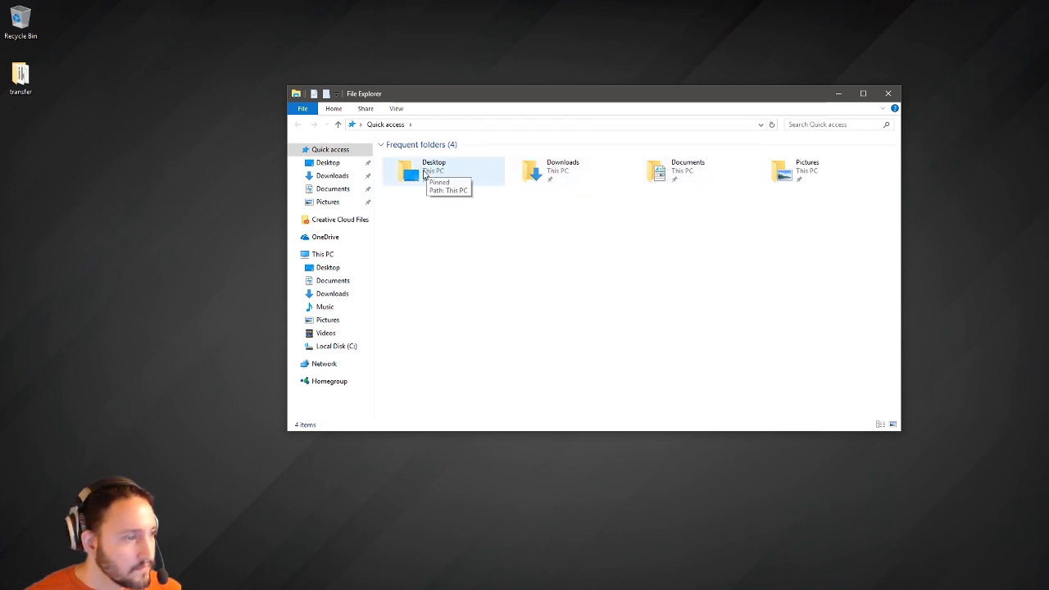
right_click(325, 256)
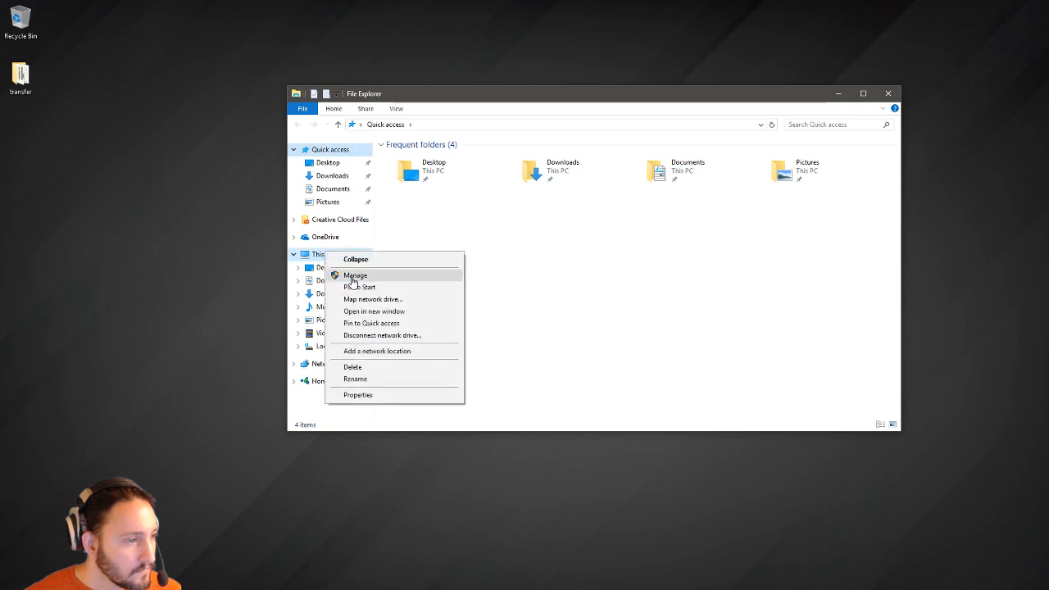
left_click(336, 275)
key("super")
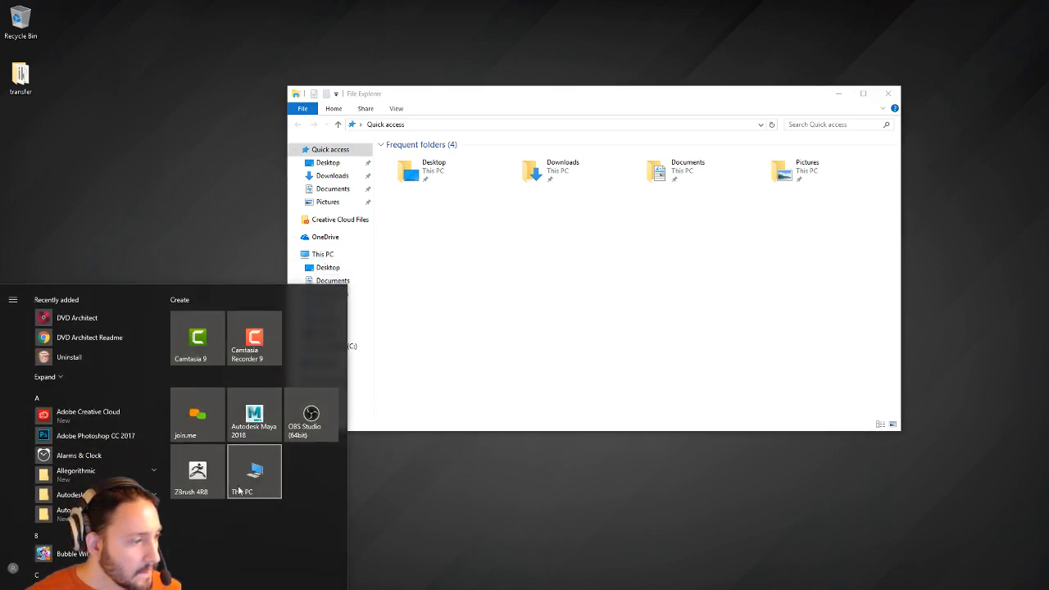
left_click(254, 474)
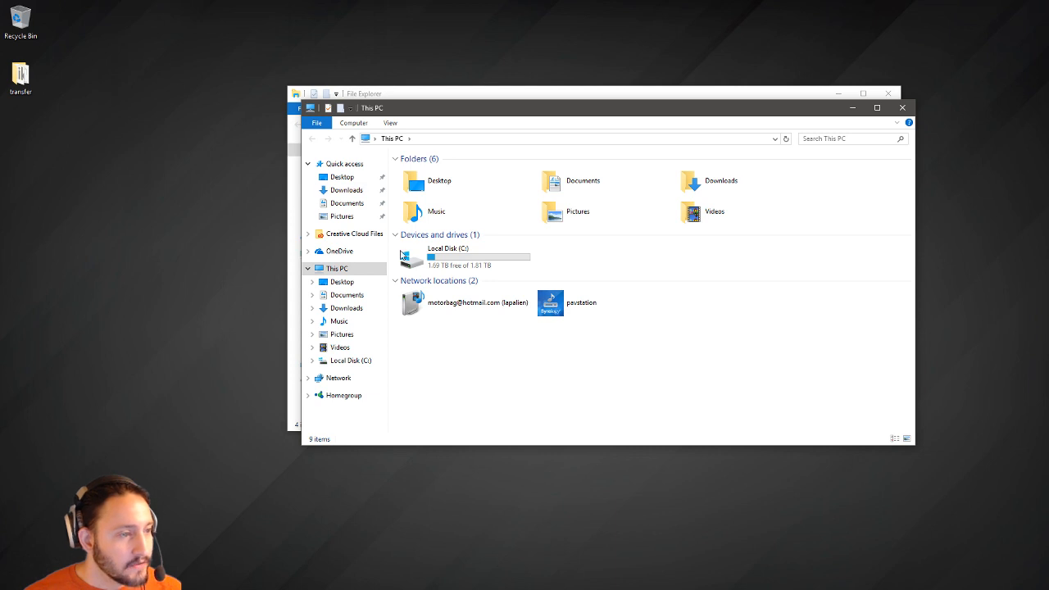
Check the Local Disk (C:) properties, close them, and open the drive's root.
double_click(434, 254)
left_click(392, 139)
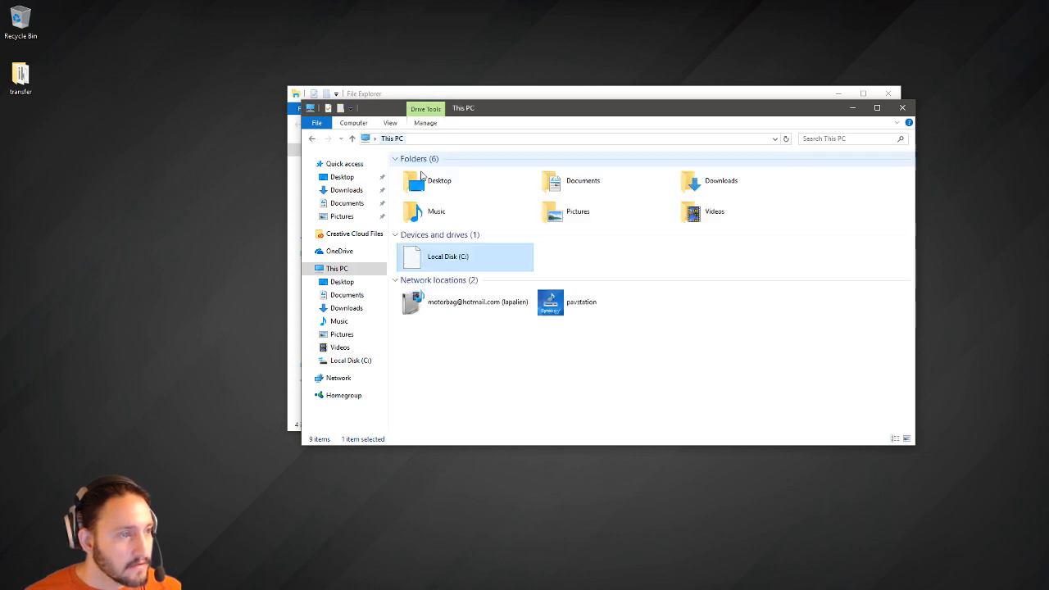
right_click(459, 259)
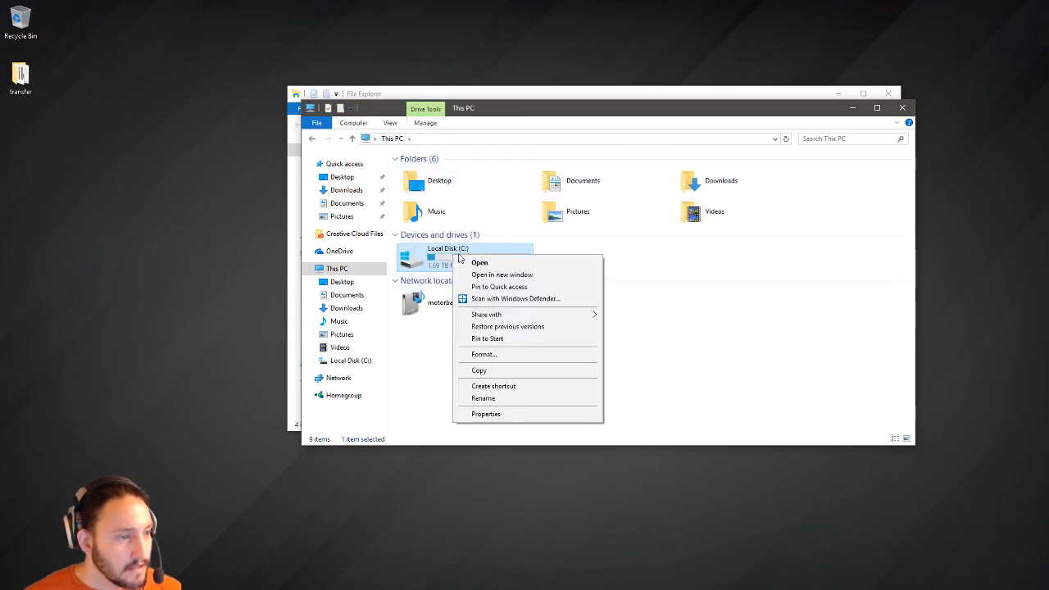
left_click(482, 413)
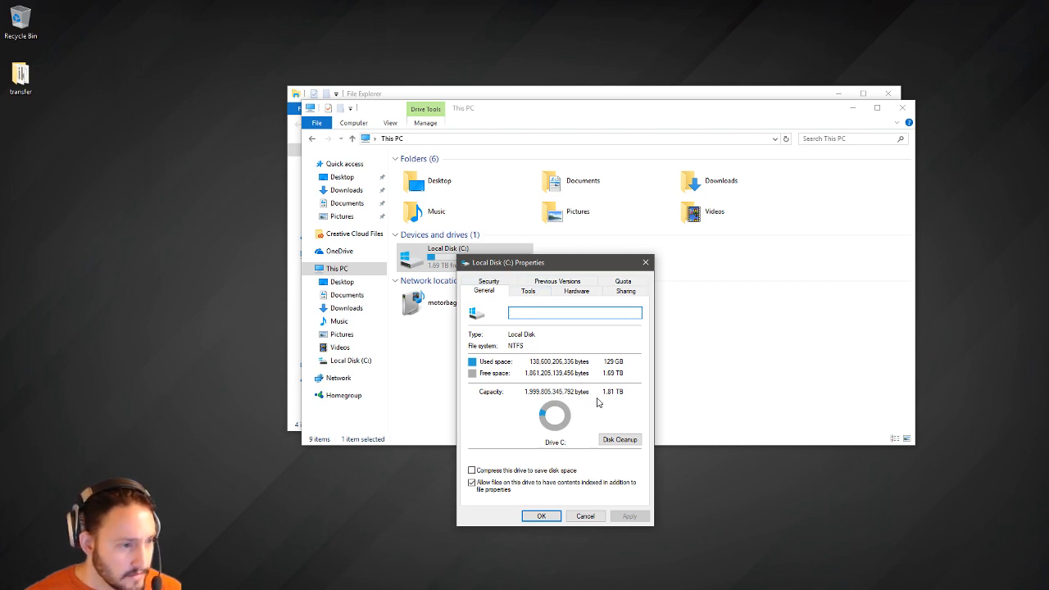
left_click(646, 263)
double_click(491, 260)
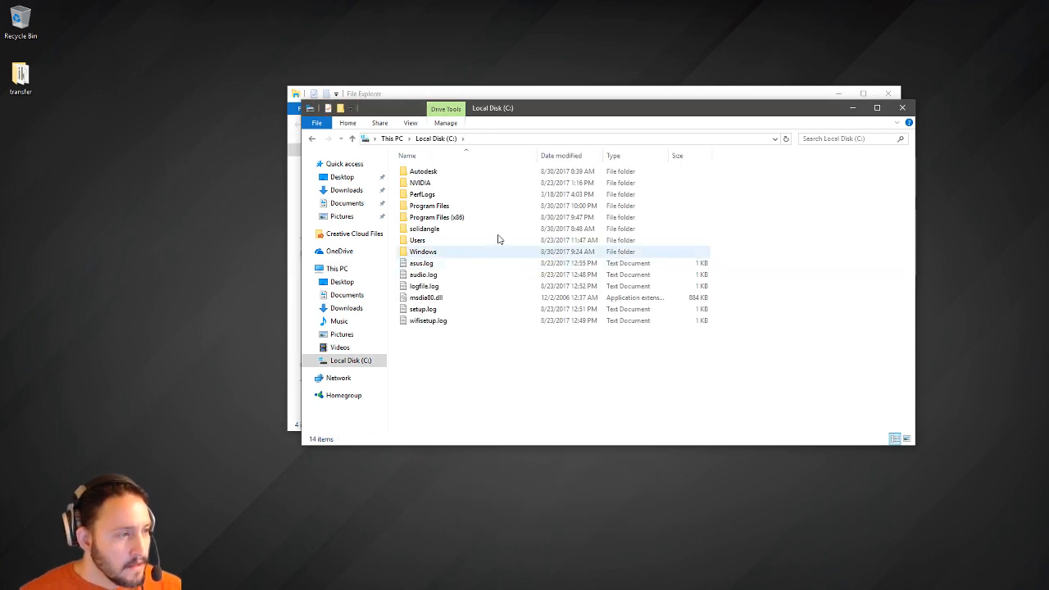
Browse to C:\Program Files\Pixologic\ZBrush 4R8 and place the two Explorer windows side by side.
double_click(449, 209)
scroll(434, 334, "down", 2)
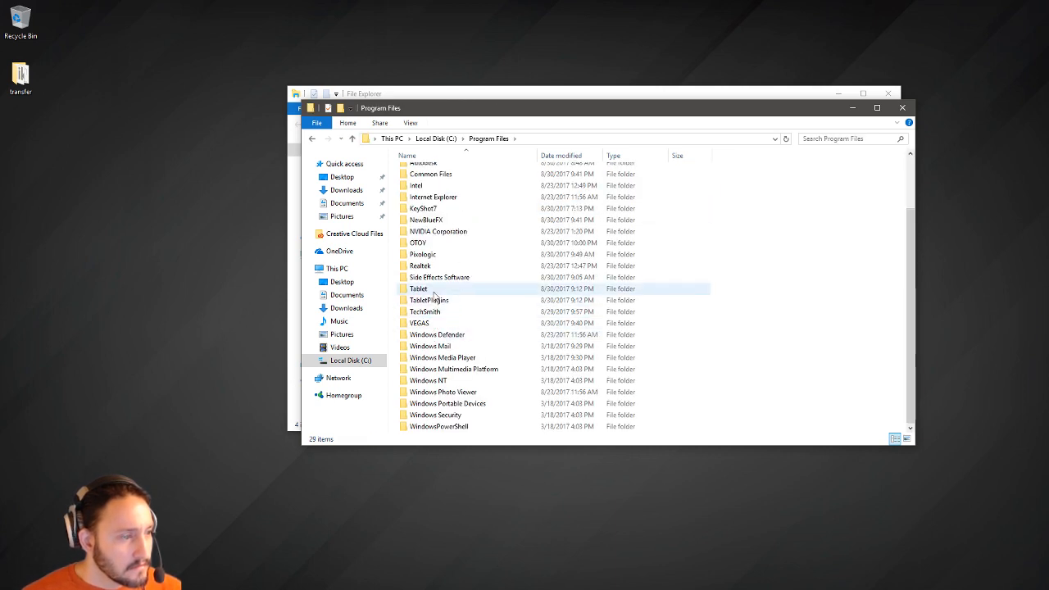
double_click(437, 256)
double_click(428, 172)
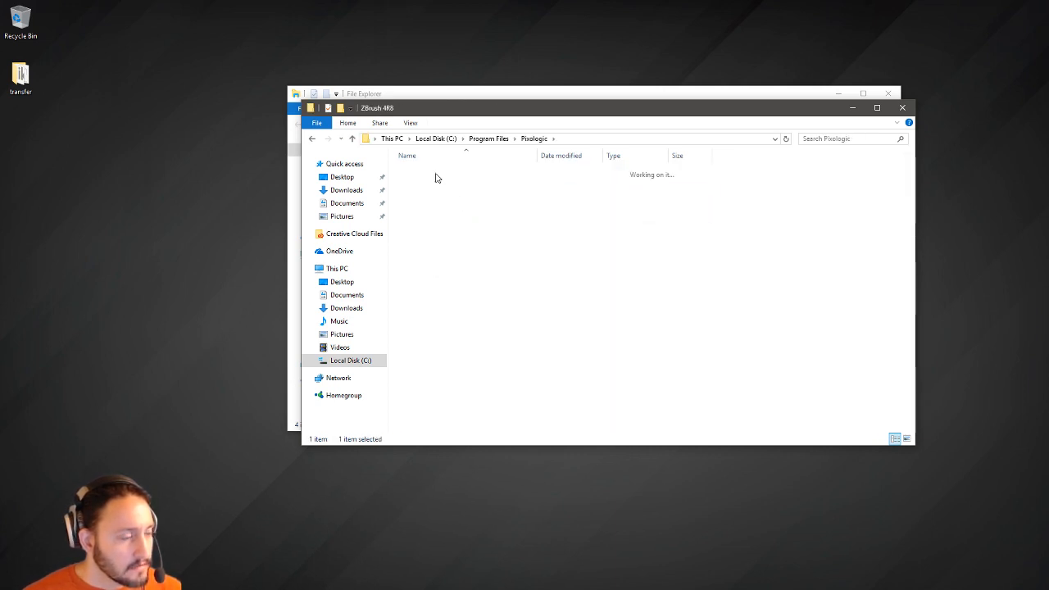
left_click_drag(474, 111, 628, 116)
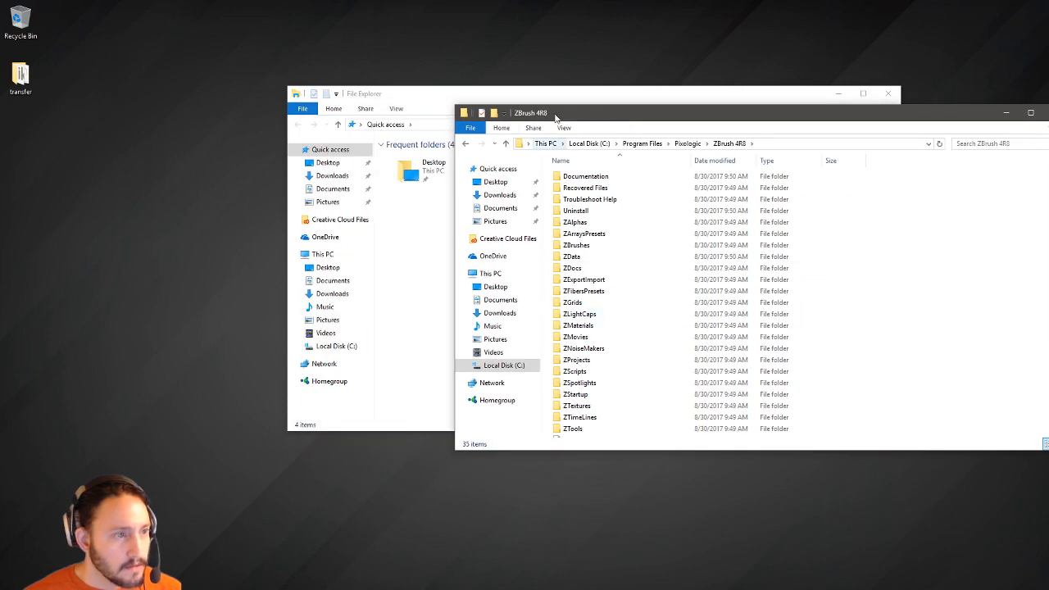
left_click_drag(564, 96, 358, 99)
left_click(770, 122)
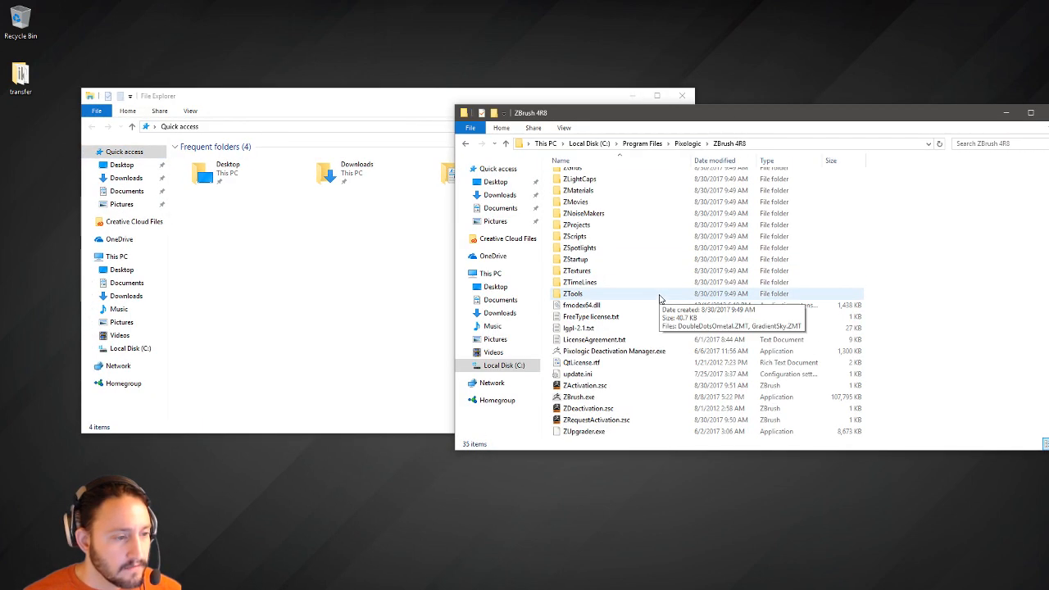
Pin the ZBrush 4R8 folder to Quick access, then return to the Local Disk (C:) root.
left_click(686, 144)
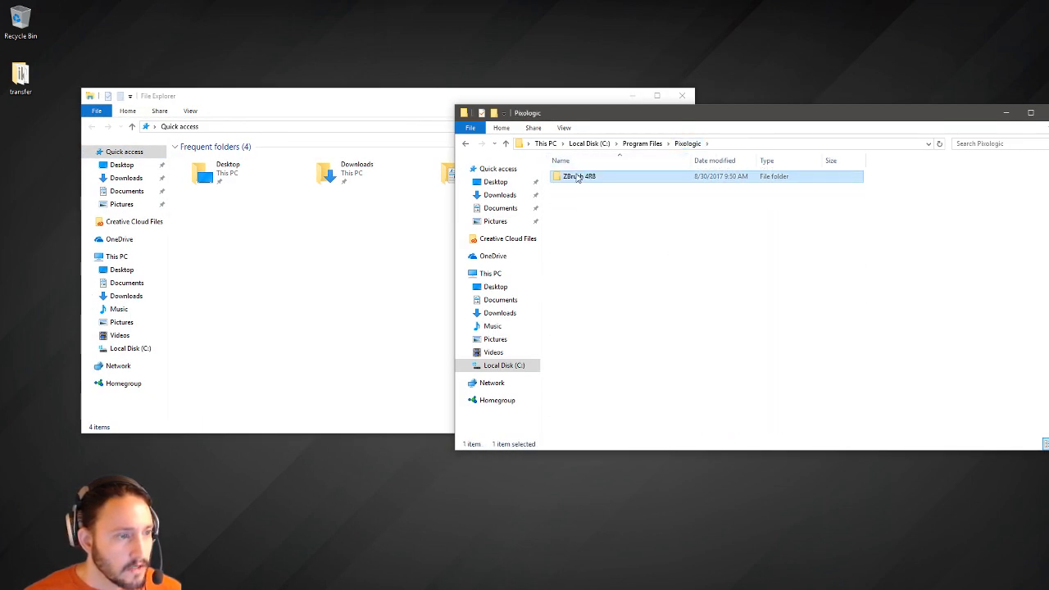
left_click_drag(576, 178, 494, 182)
left_click(504, 182)
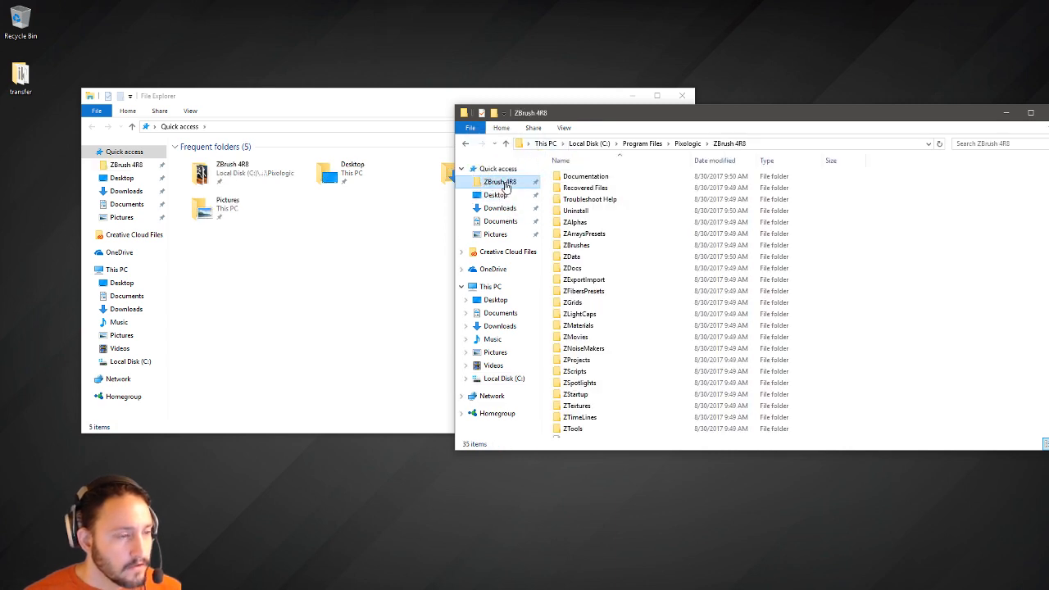
scroll(648, 358, "down", 4)
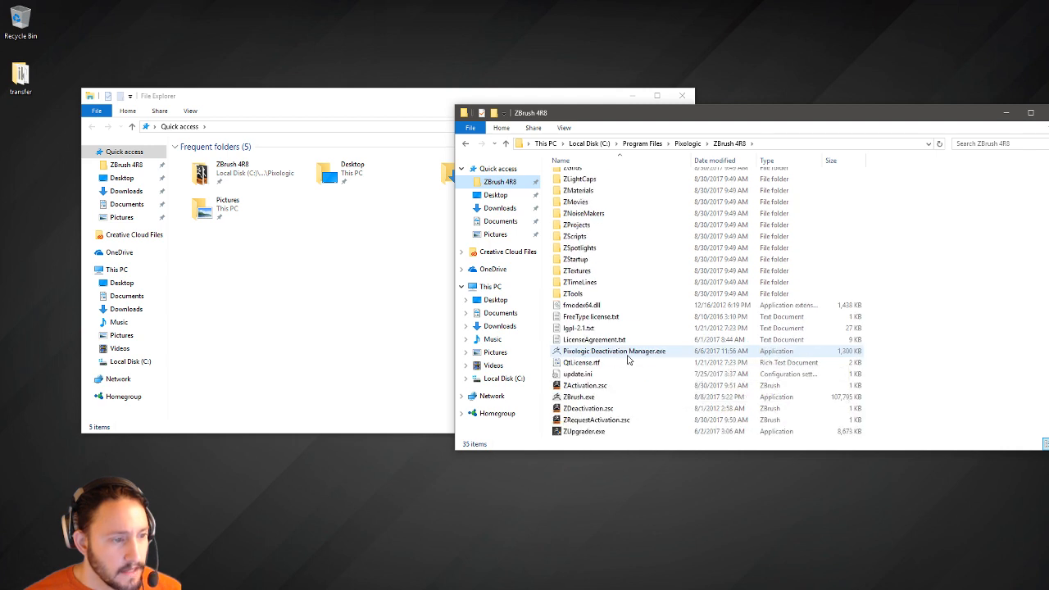
scroll(628, 359, "up", 4)
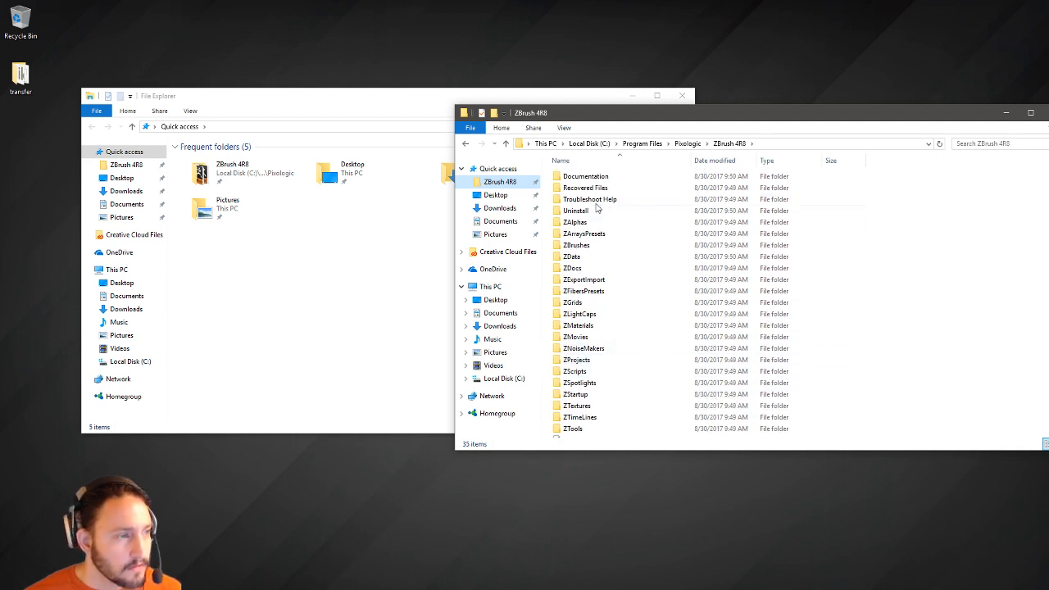
left_click(589, 143)
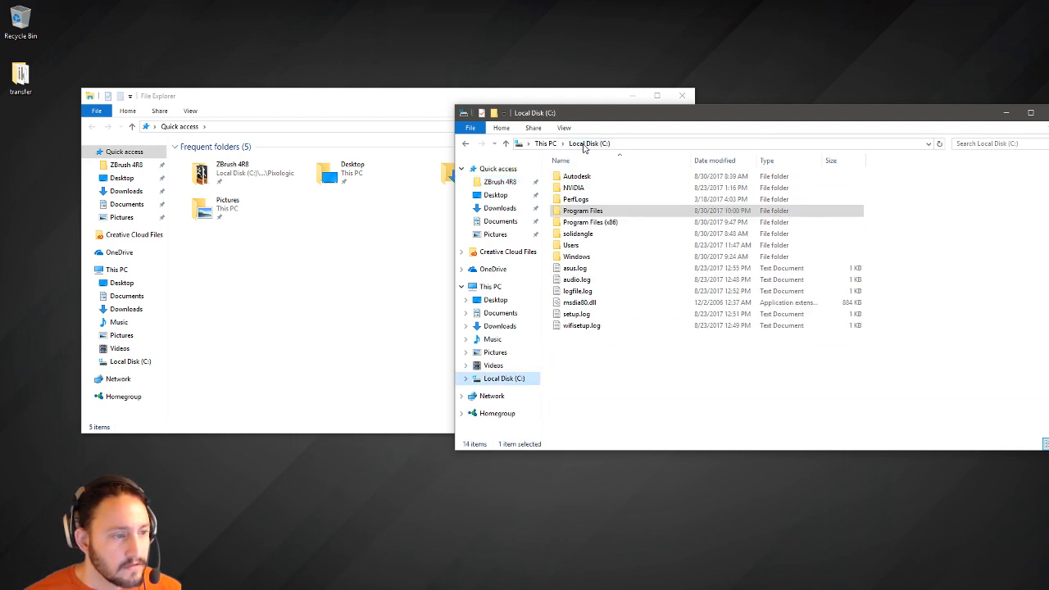
Browse to Users\Public\Public Documents and pin ZBrushData to Quick access.
double_click(584, 246)
double_click(589, 188)
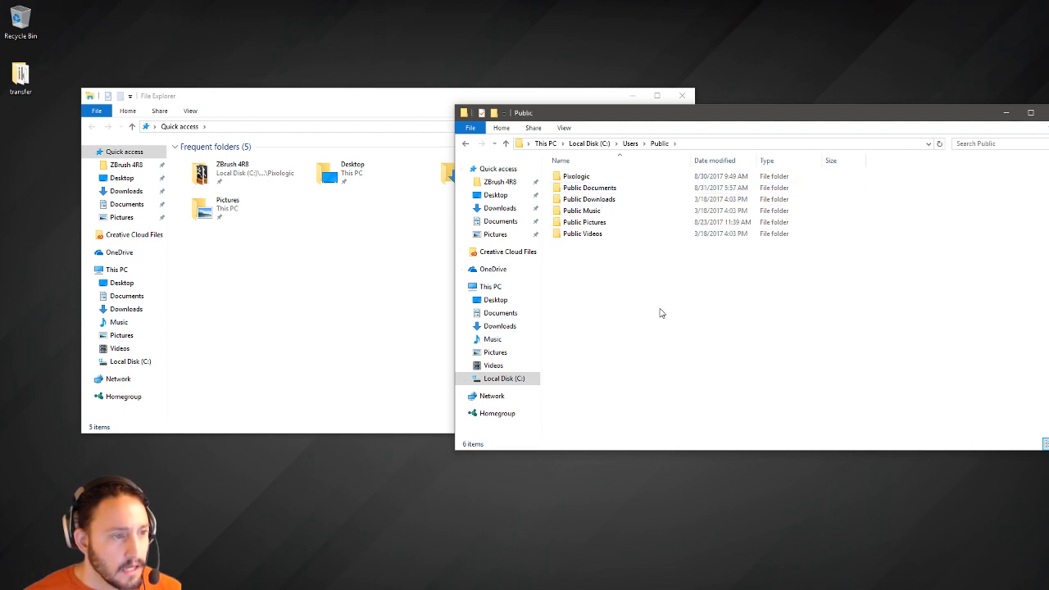
double_click(621, 189)
double_click(599, 215)
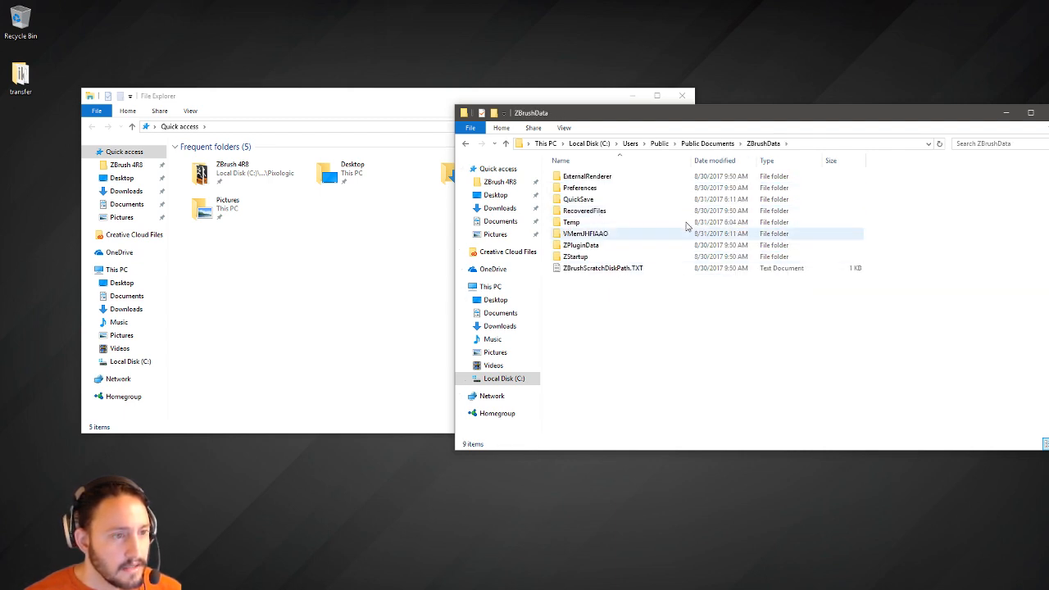
left_click(708, 143)
left_click_drag(579, 210, 493, 193)
left_click(503, 196)
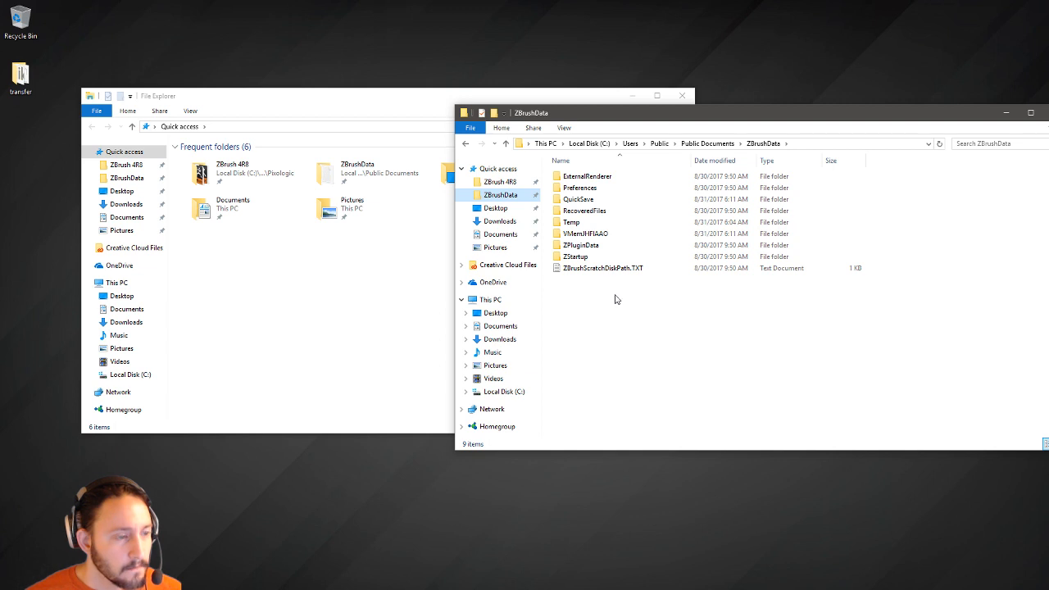
Inspect ZBrushData's QuickSave, ZStartup\Hotkeys and ZStartup\ConfigFiles folders, then return to ZBrush 4R8.
double_click(604, 202)
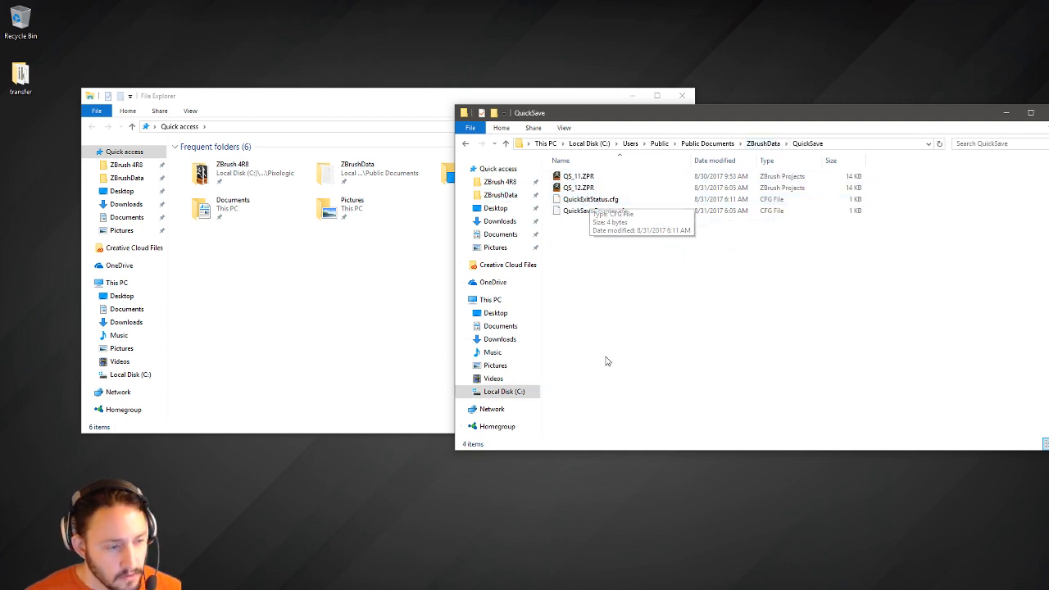
left_click(762, 144)
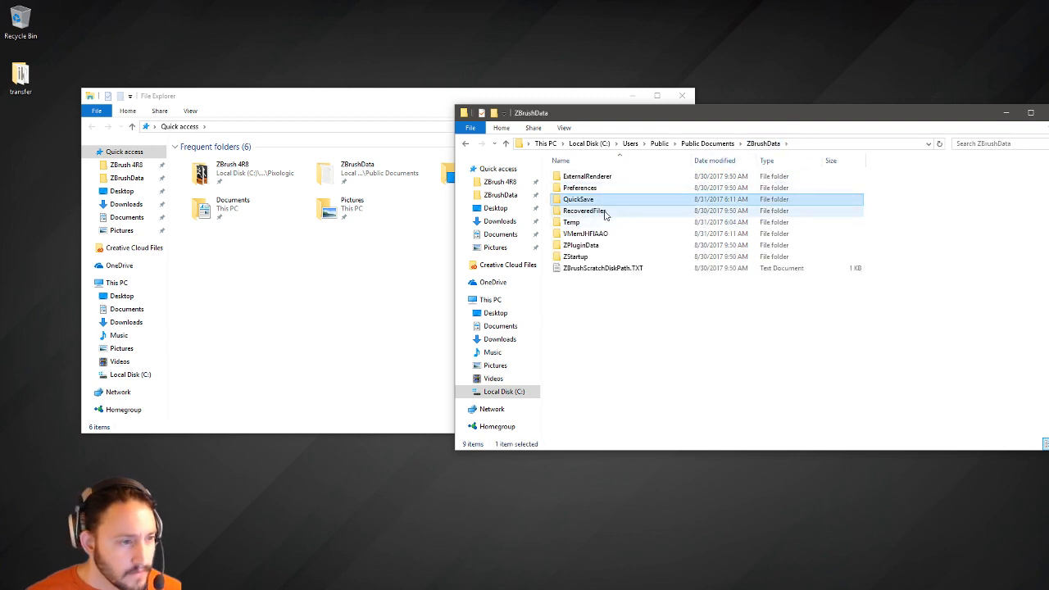
double_click(591, 259)
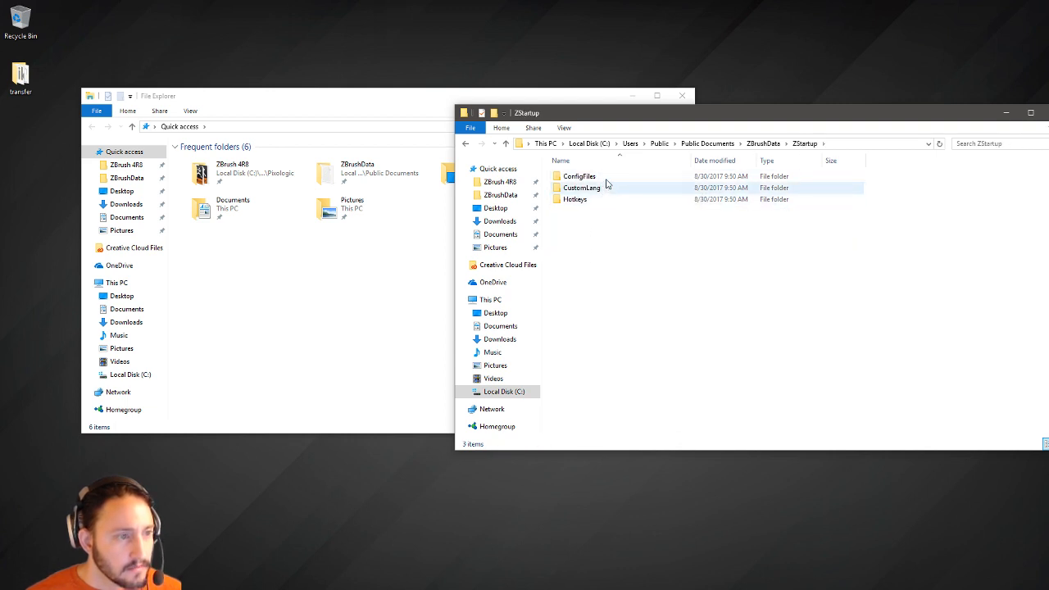
double_click(578, 199)
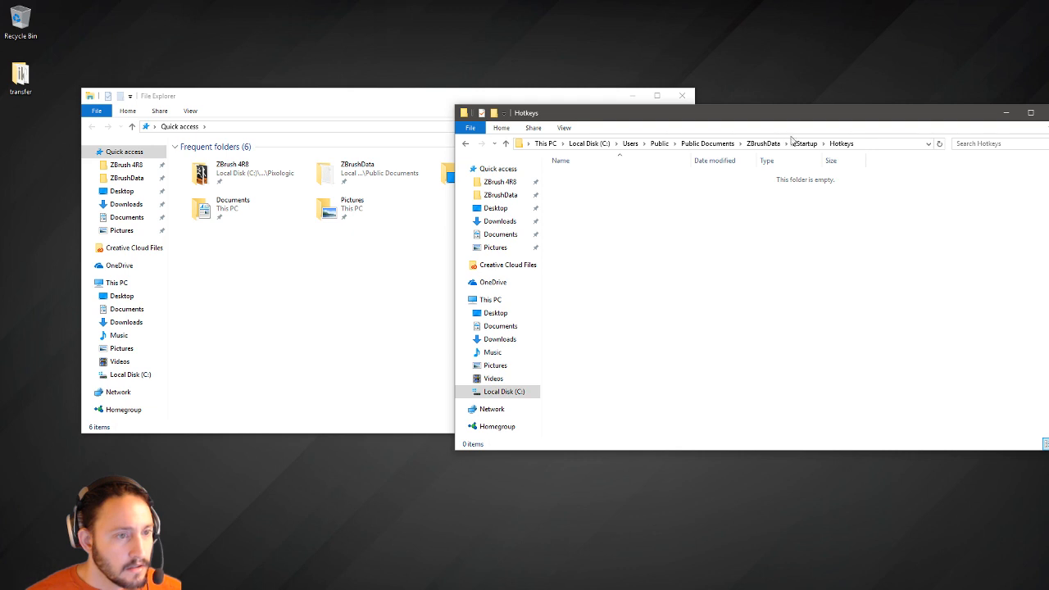
left_click(799, 144)
double_click(615, 181)
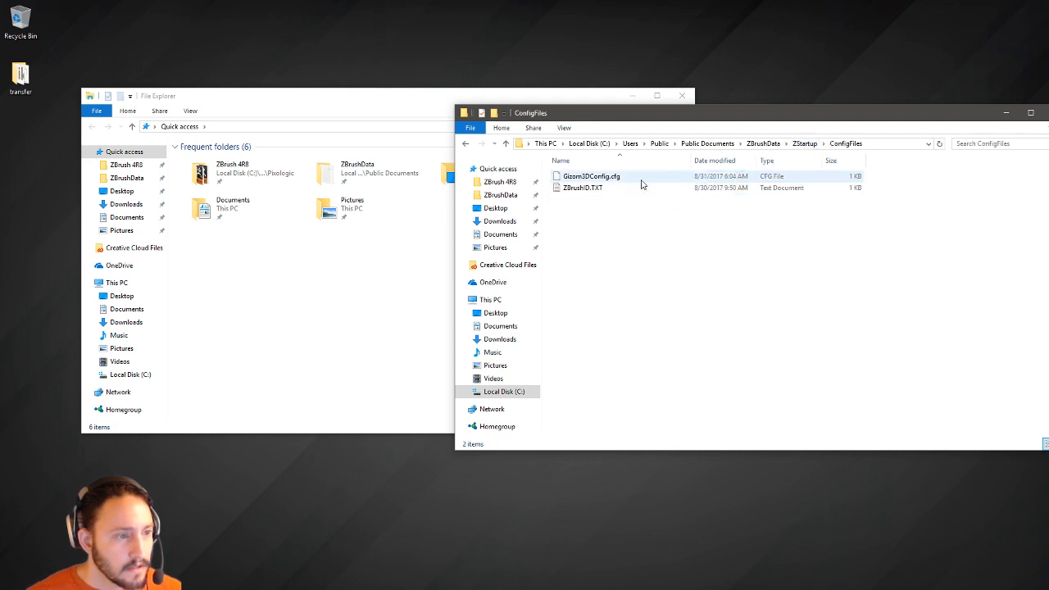
left_click(763, 144)
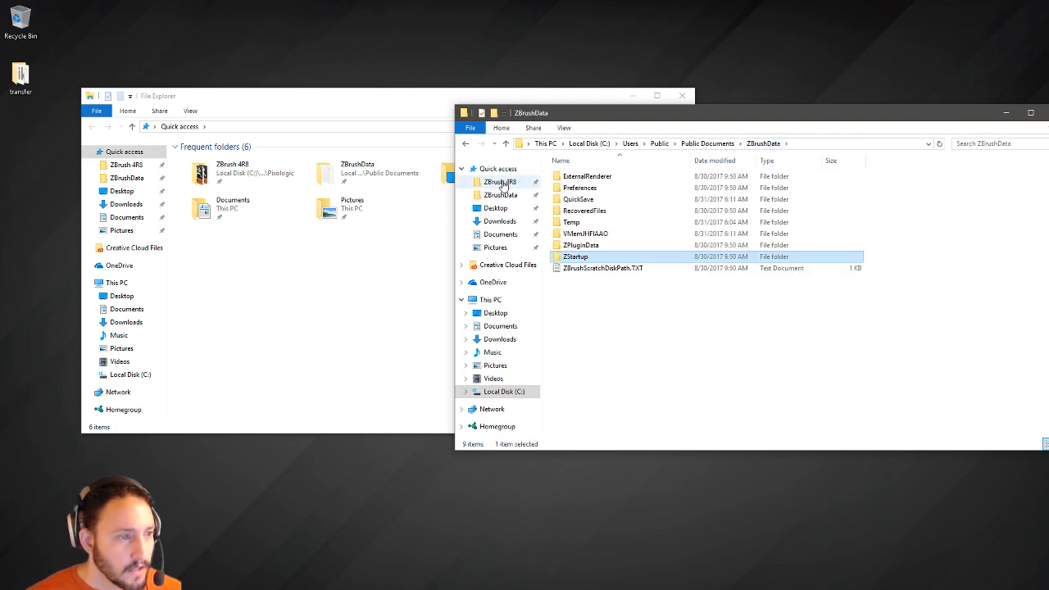
left_click(503, 184)
left_click_drag(301, 100, 266, 146)
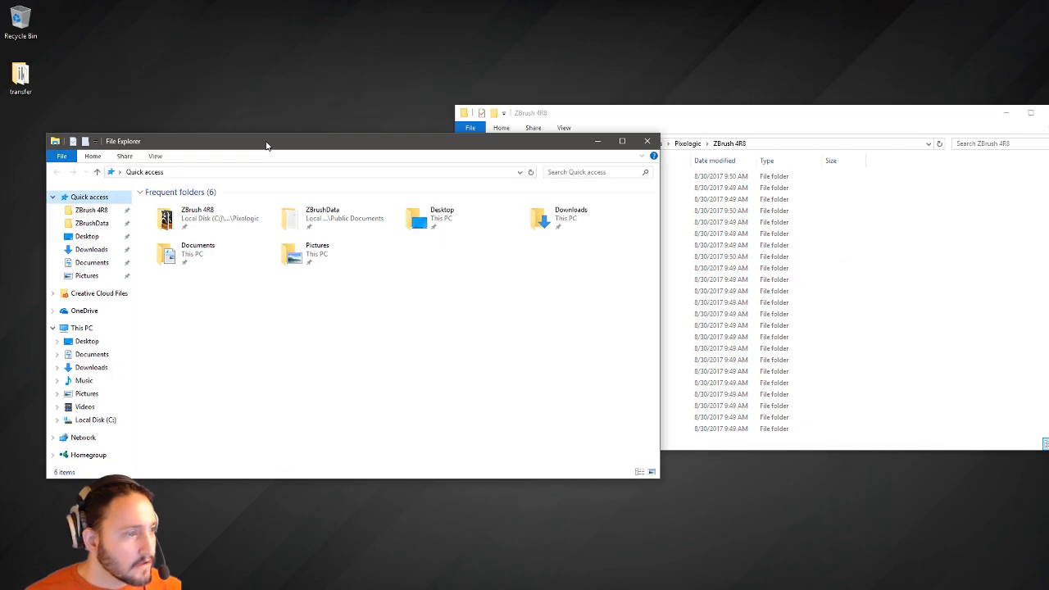
Close the Quick access window and open the desktop transfer folder as a narrow left-side window.
left_click(647, 141)
double_click(21, 75)
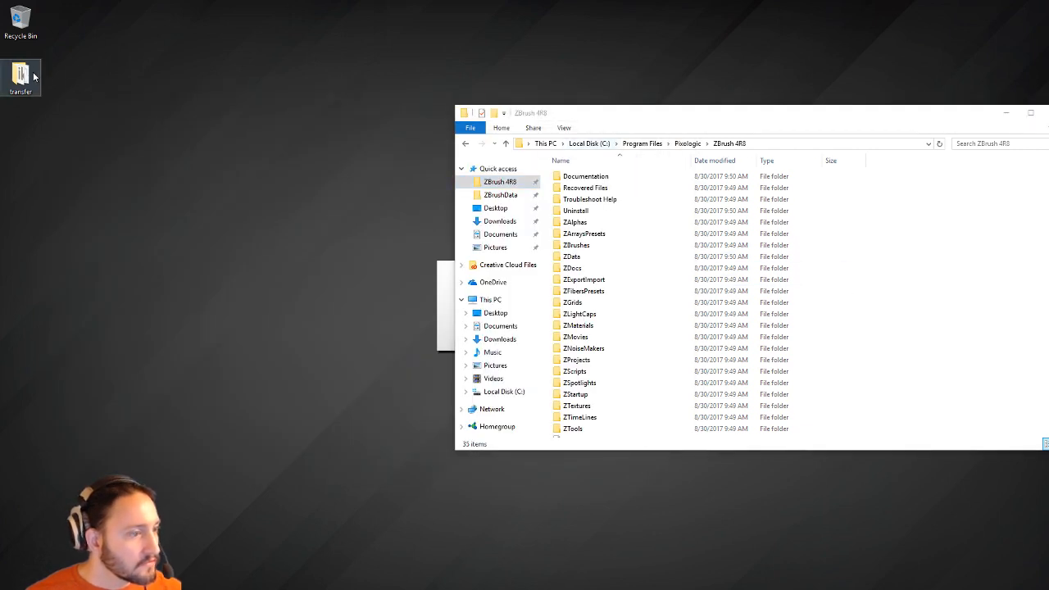
left_click_drag(533, 150, 495, 245)
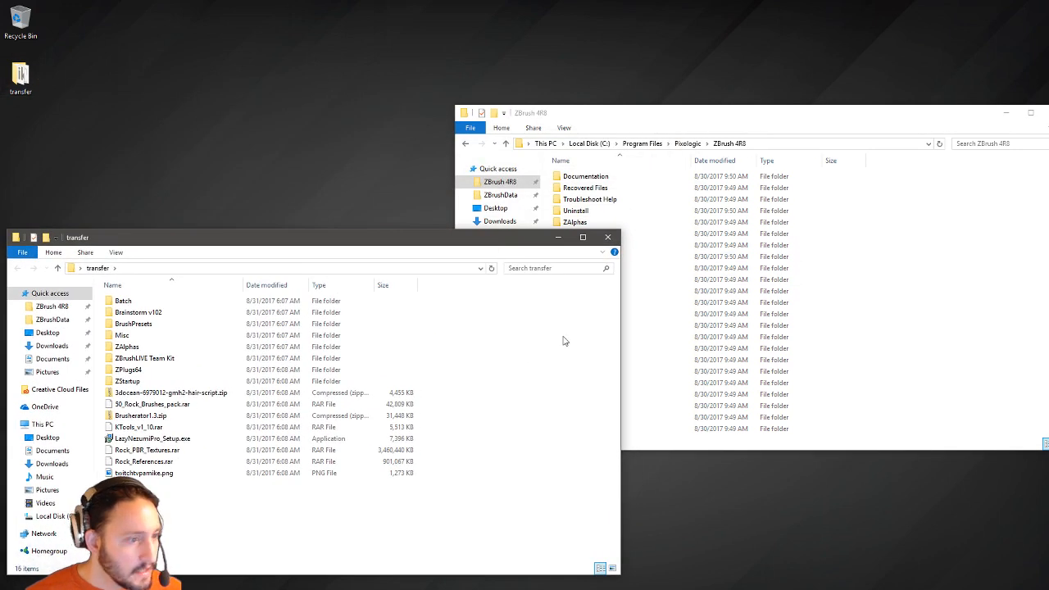
left_click_drag(620, 317, 289, 332)
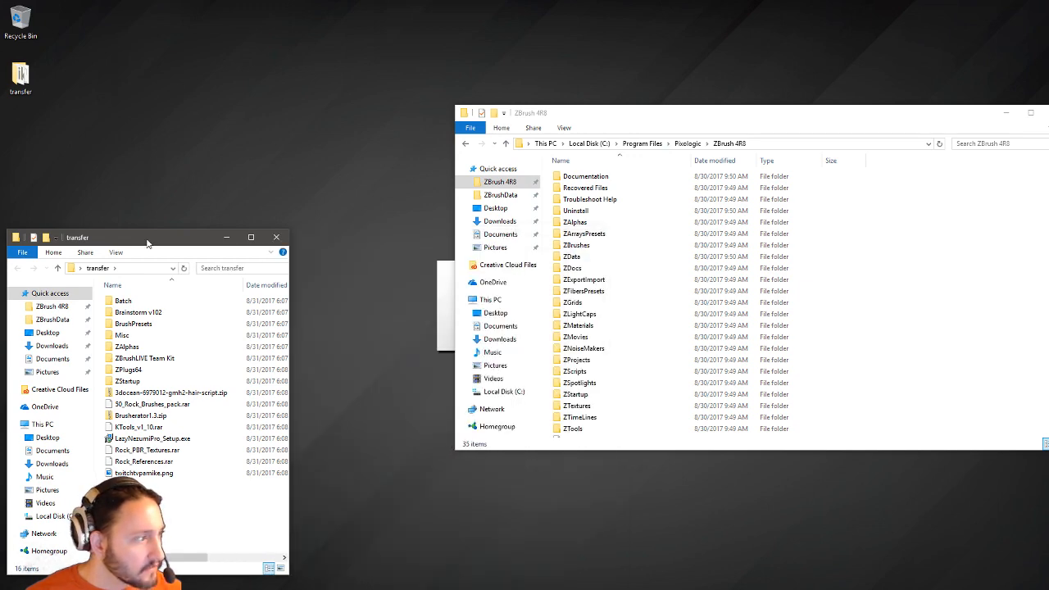
left_click_drag(147, 243, 181, 140)
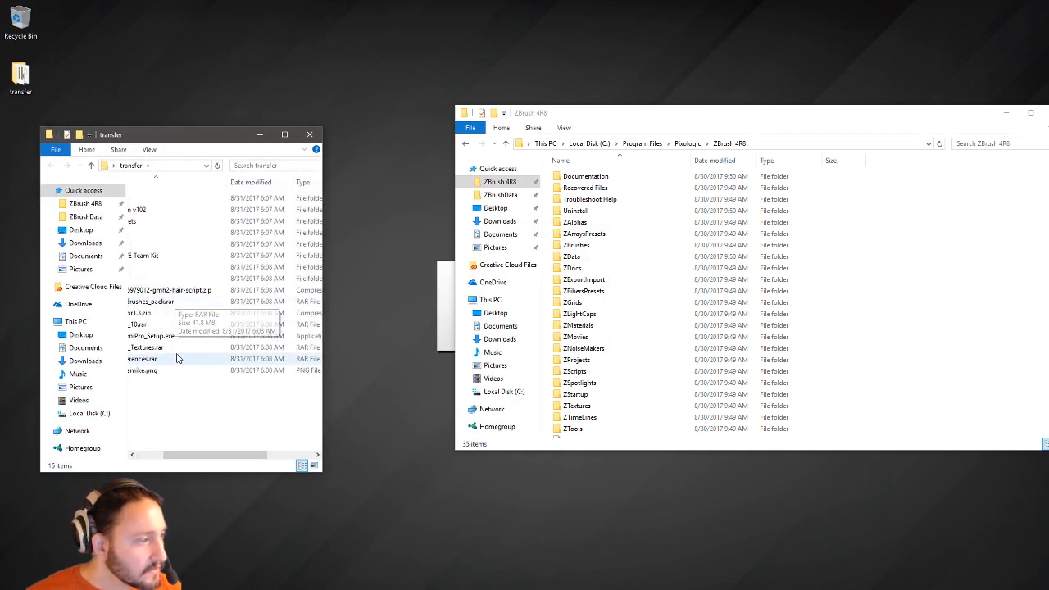
scroll(176, 358, "left", 3)
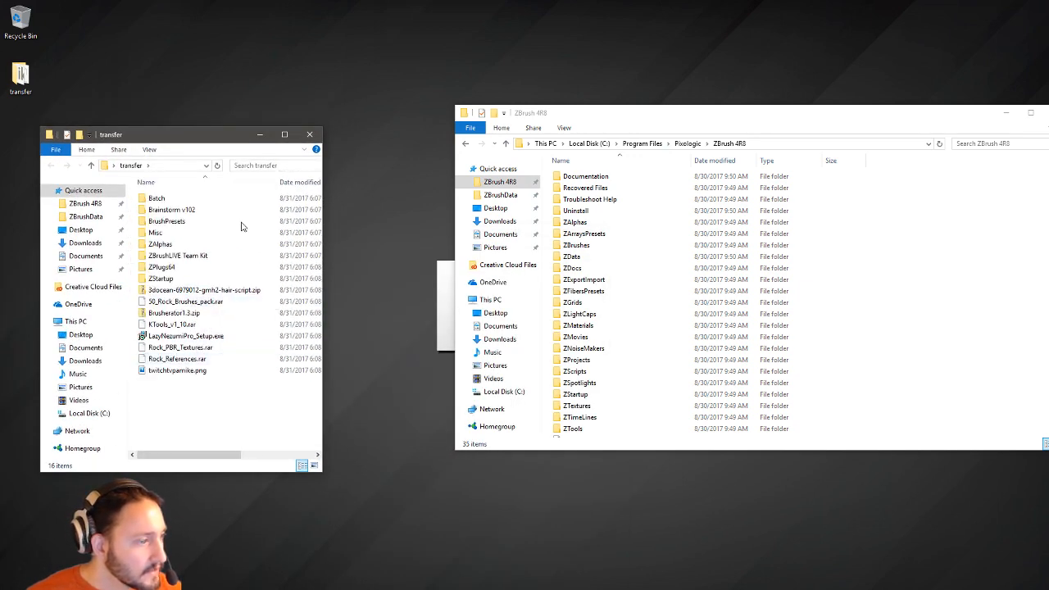
double_click(175, 371)
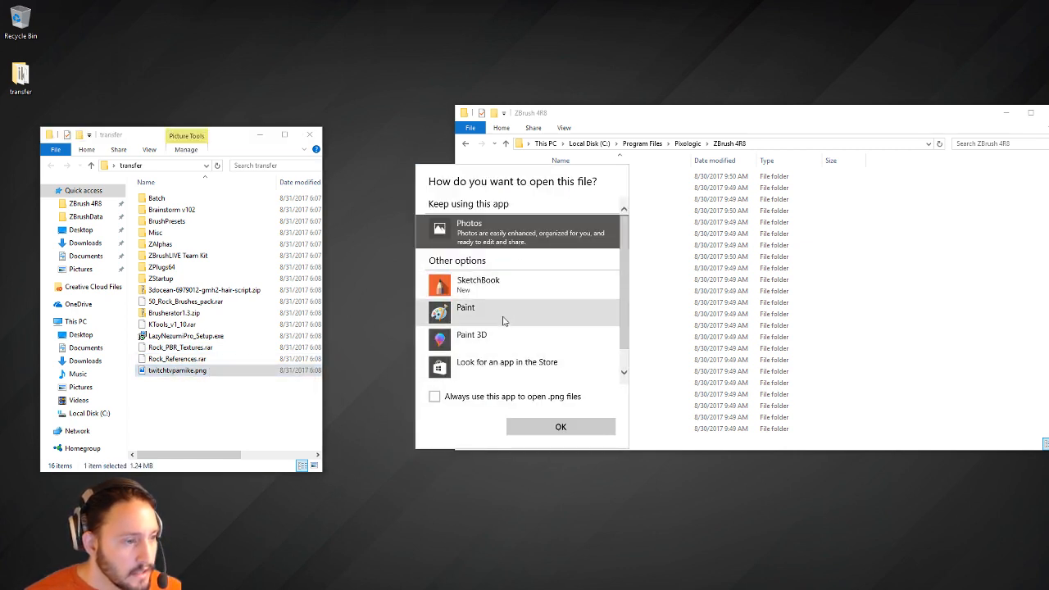
scroll(503, 321, "down", 1)
left_click(470, 369)
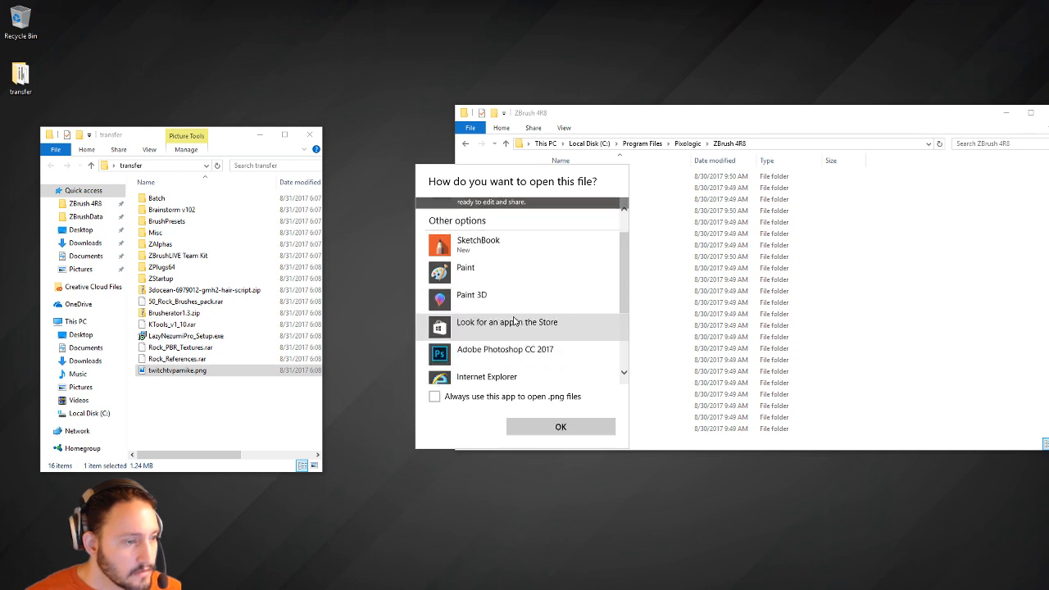
scroll(500, 325, "down", 1)
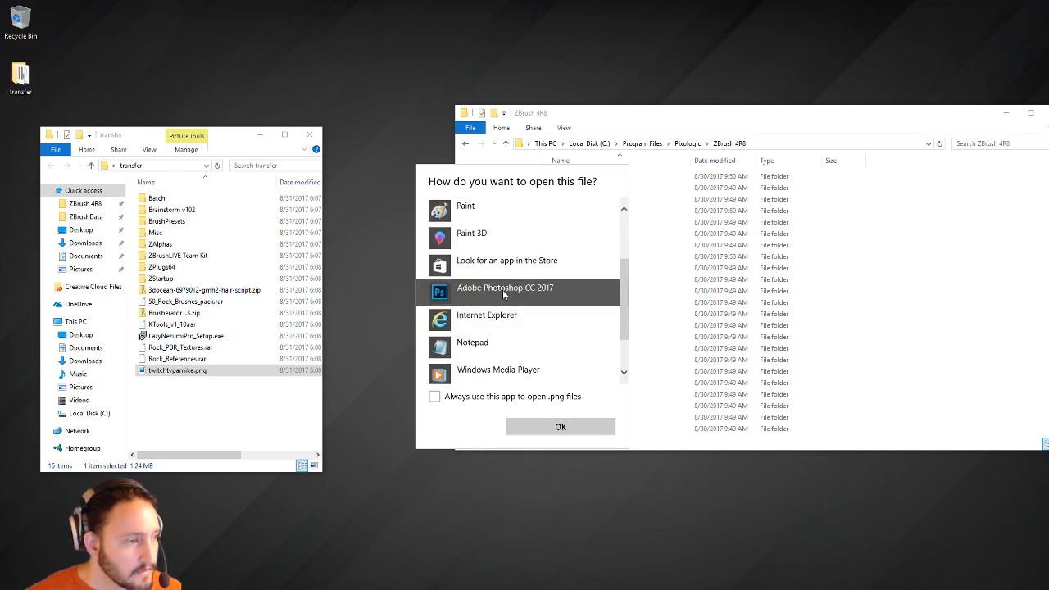
scroll(503, 295, "up", 3)
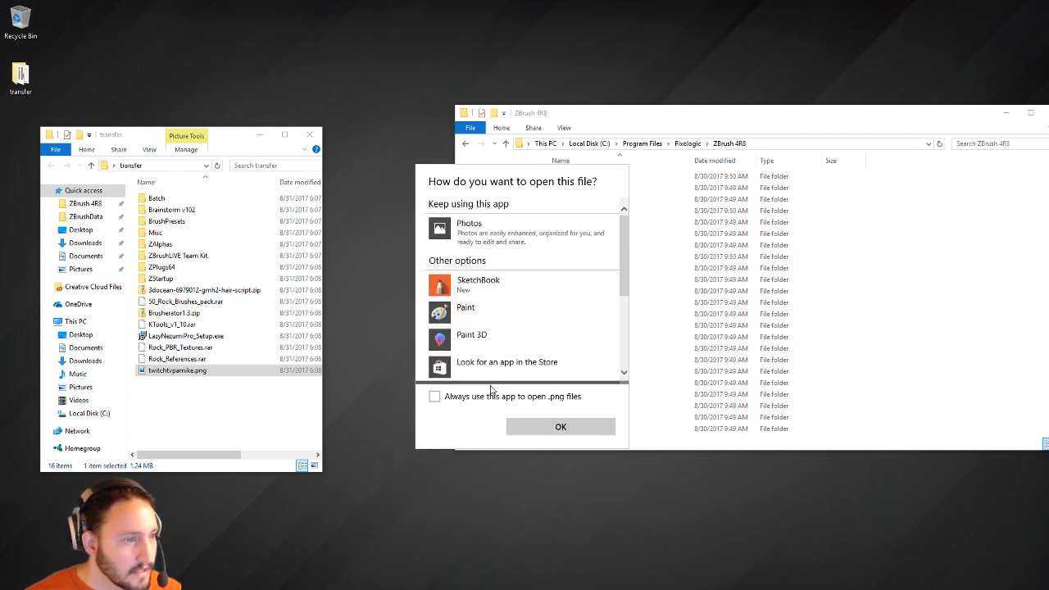
key("Escape")
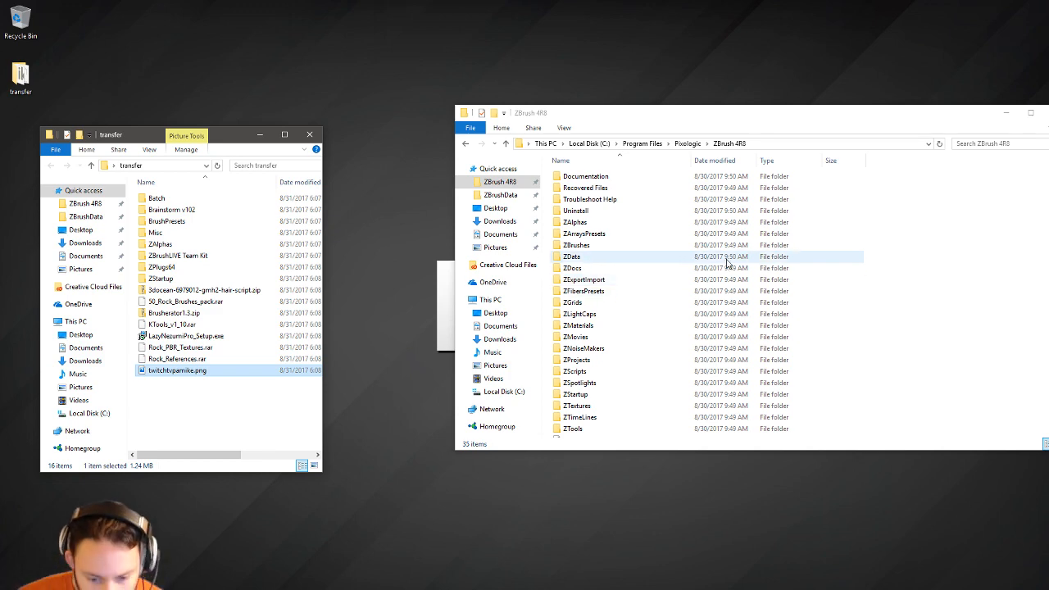
Switch the OBS Mic/Aux source to the USB Audio Device microphone.
key("super")
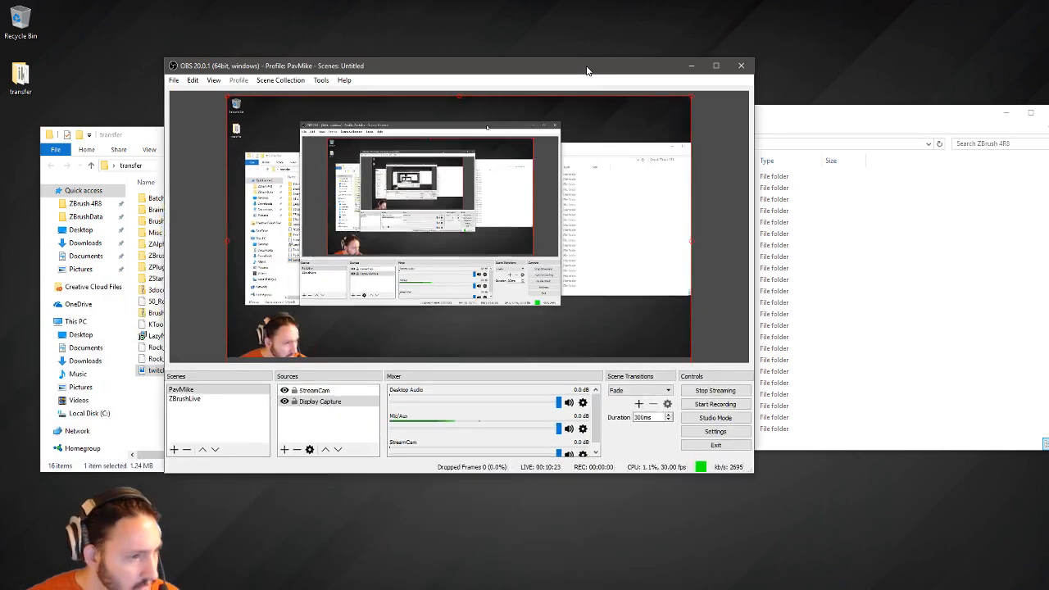
left_click_drag(587, 71, 590, 109)
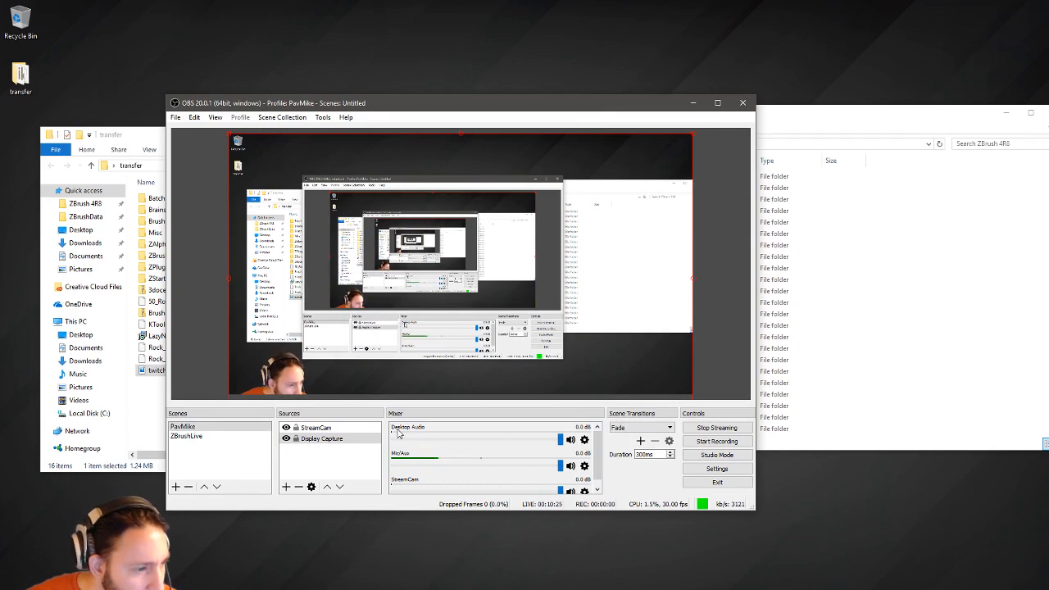
left_click(585, 465)
left_click(610, 483)
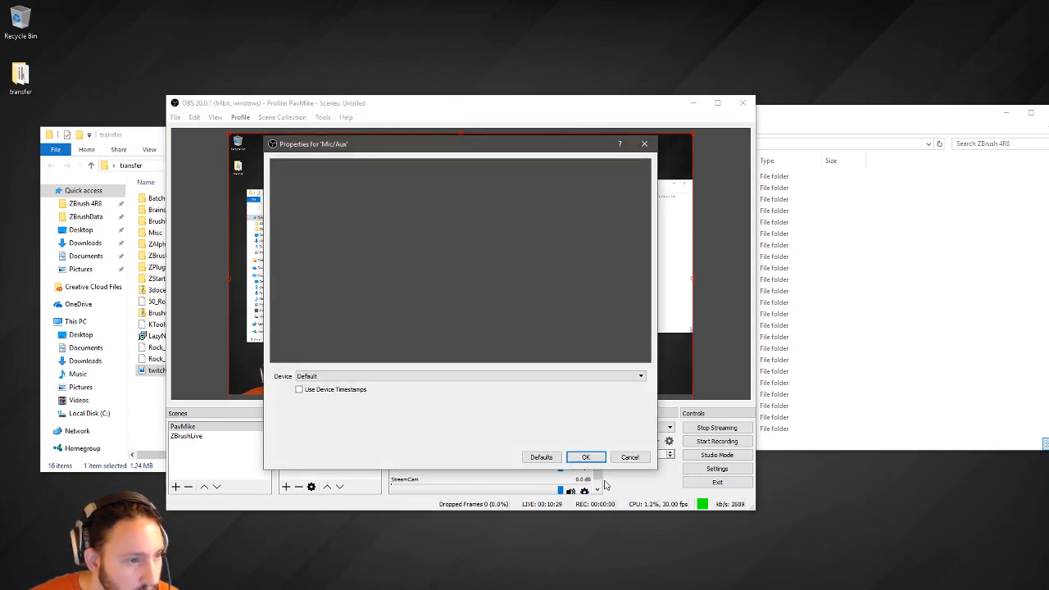
left_click(345, 376)
left_click(347, 393)
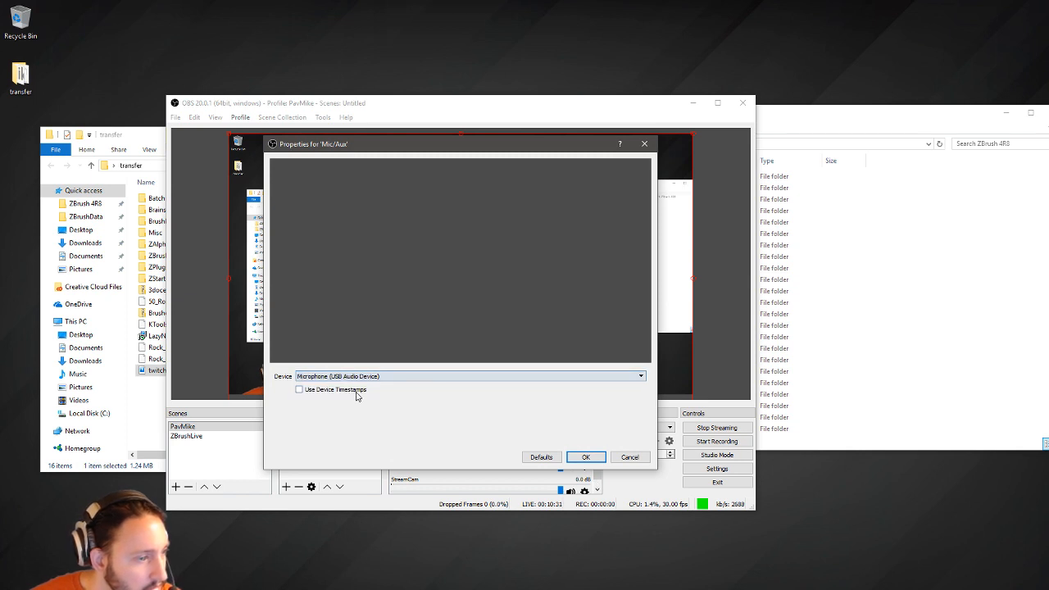
left_click(585, 458)
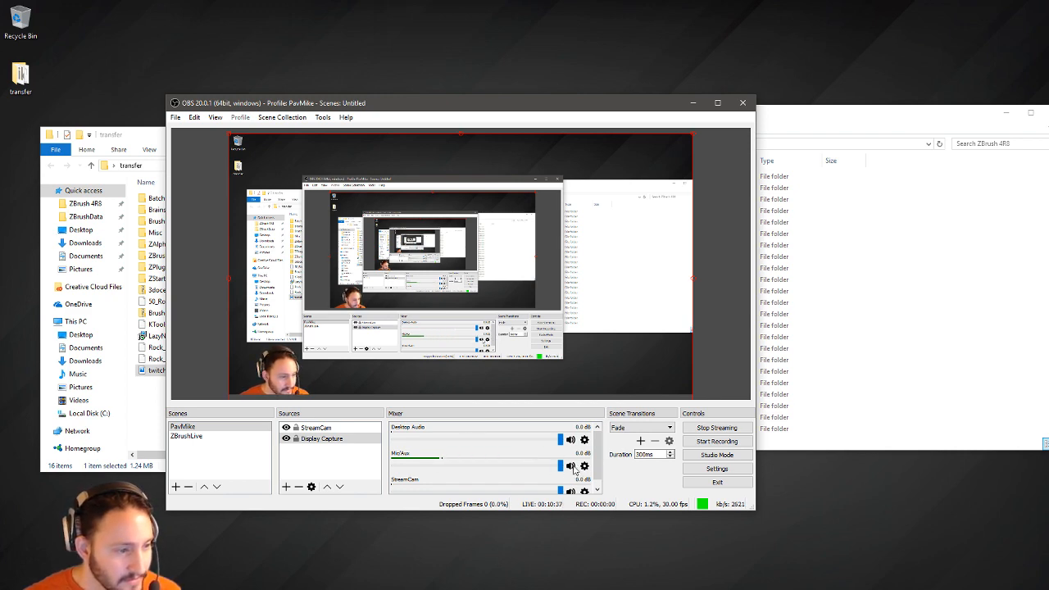
Lower the Mic/Aux level to -4.2 dB and move the OBS window out of view.
left_click_drag(501, 110, 1047, 110)
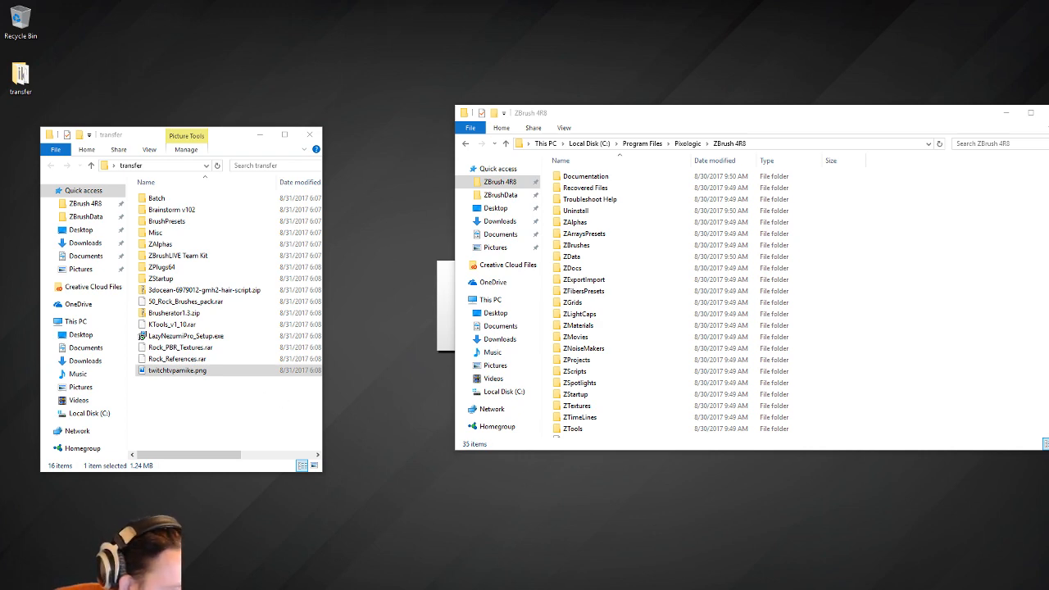
left_click_drag(283, 589, 387, 134)
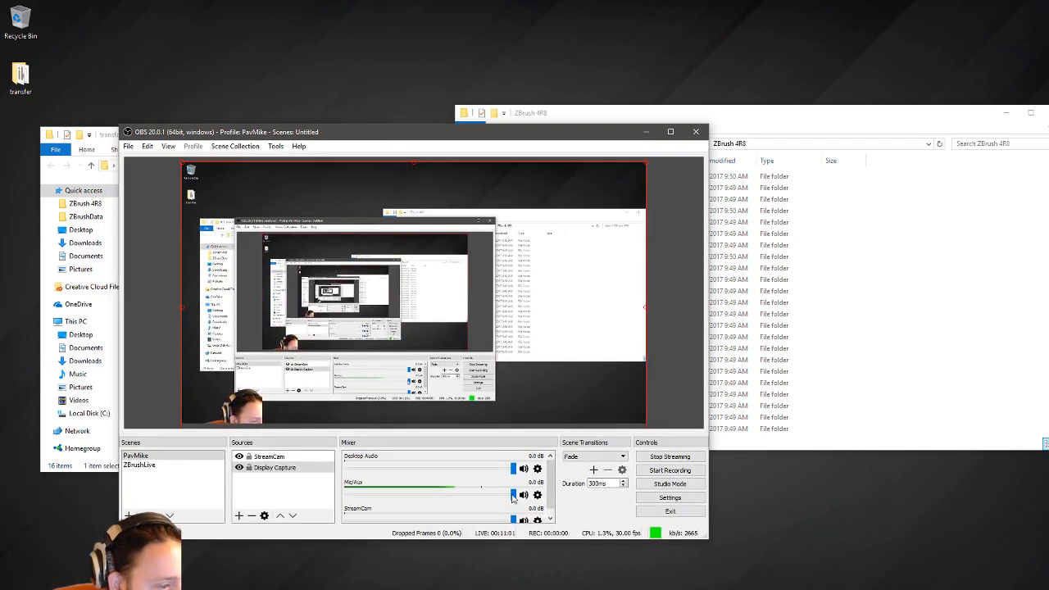
left_click_drag(513, 498, 491, 502)
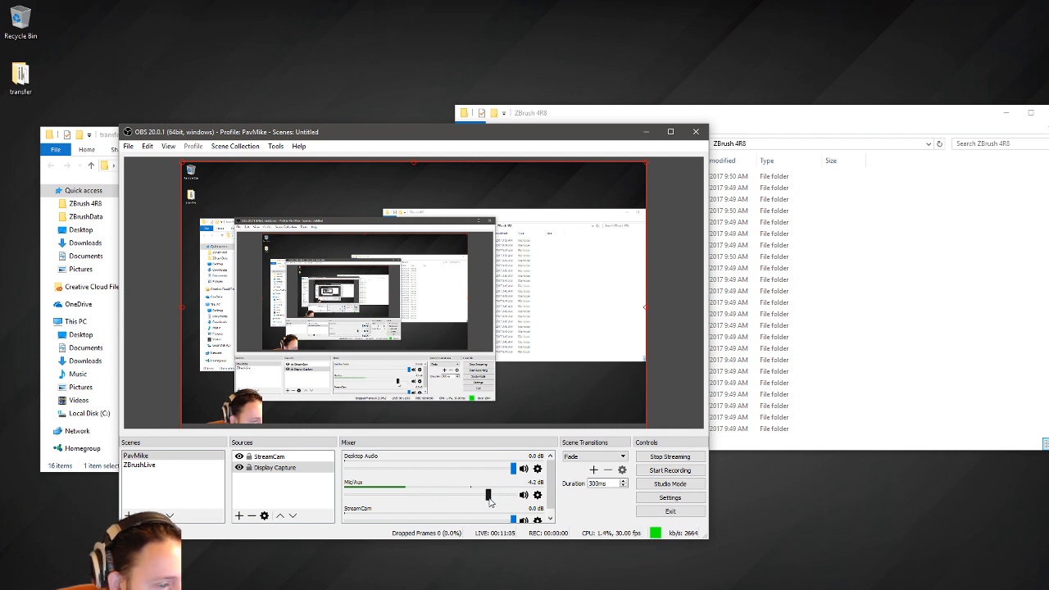
left_click_drag(391, 137, 360, 589)
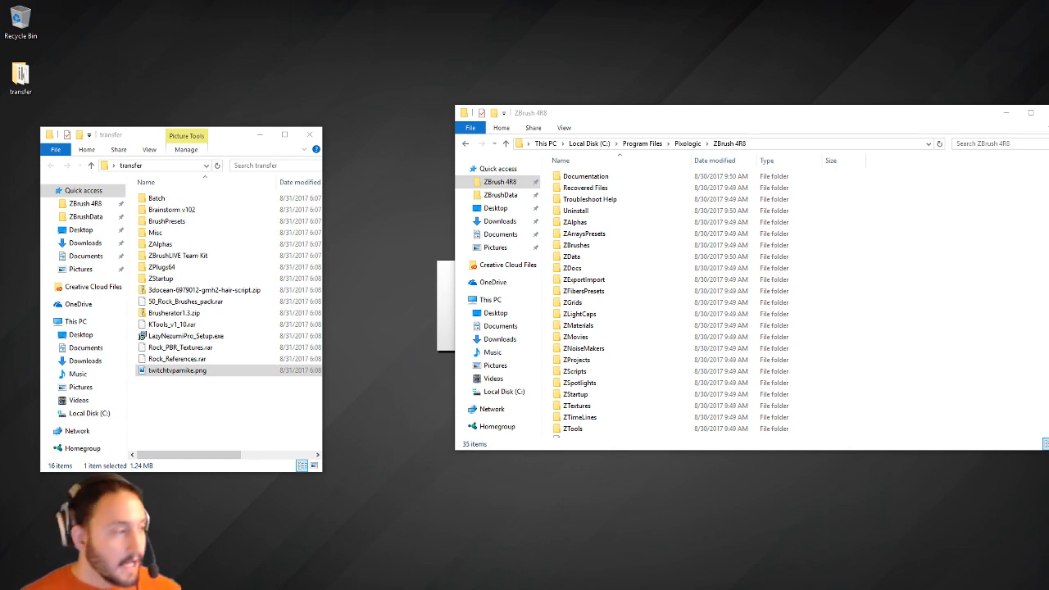
Open transfer\BrushPresets on the left and ZBrush 4R8's ZStartup\BrushPresets on the right.
left_click_drag(600, 115, 479, 136)
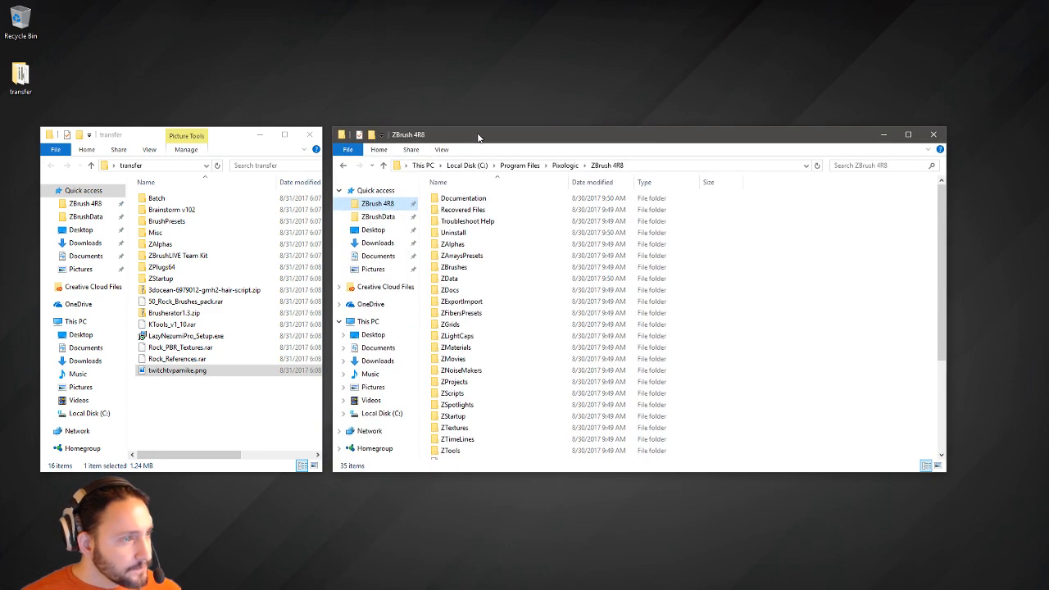
left_click(158, 139)
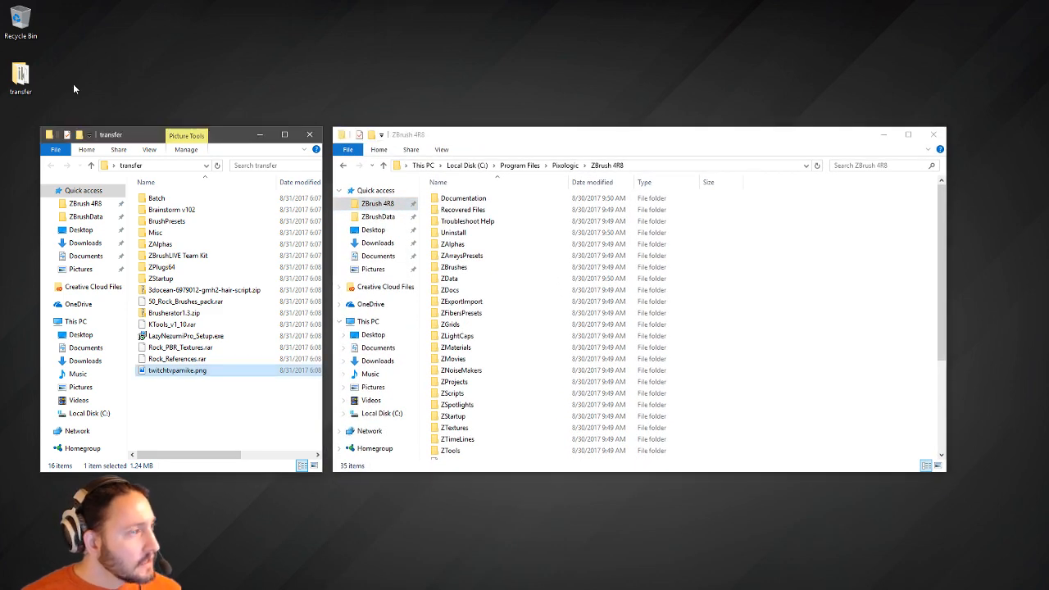
left_click(21, 79)
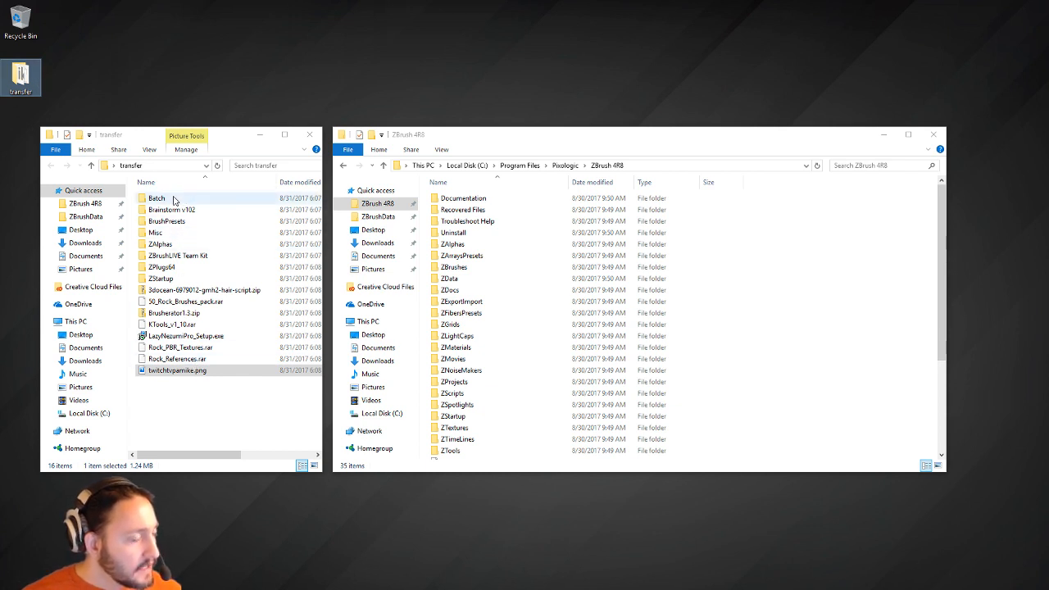
double_click(176, 221)
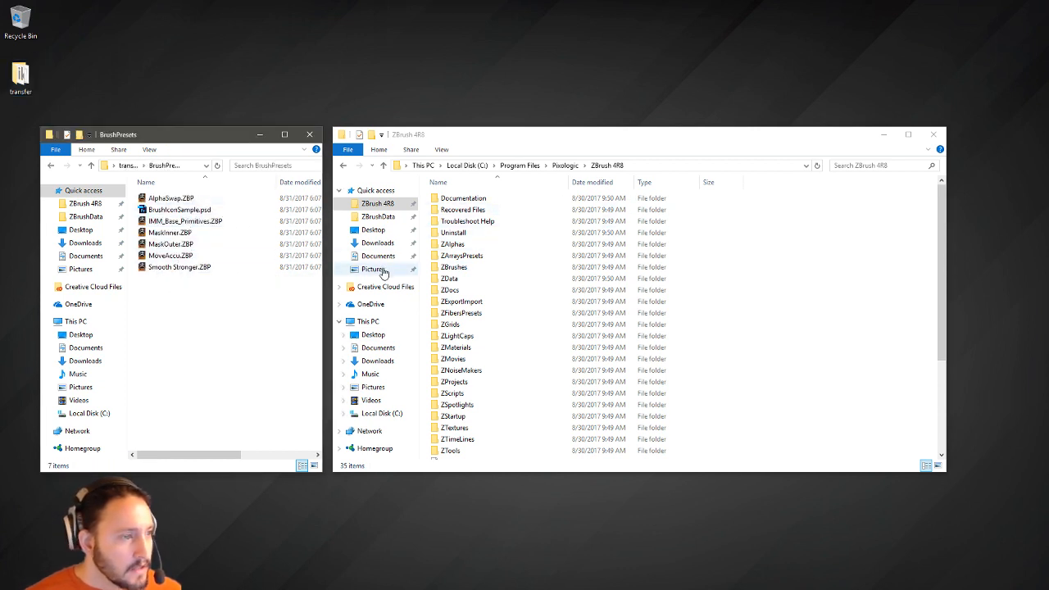
scroll(483, 364, "down", 4)
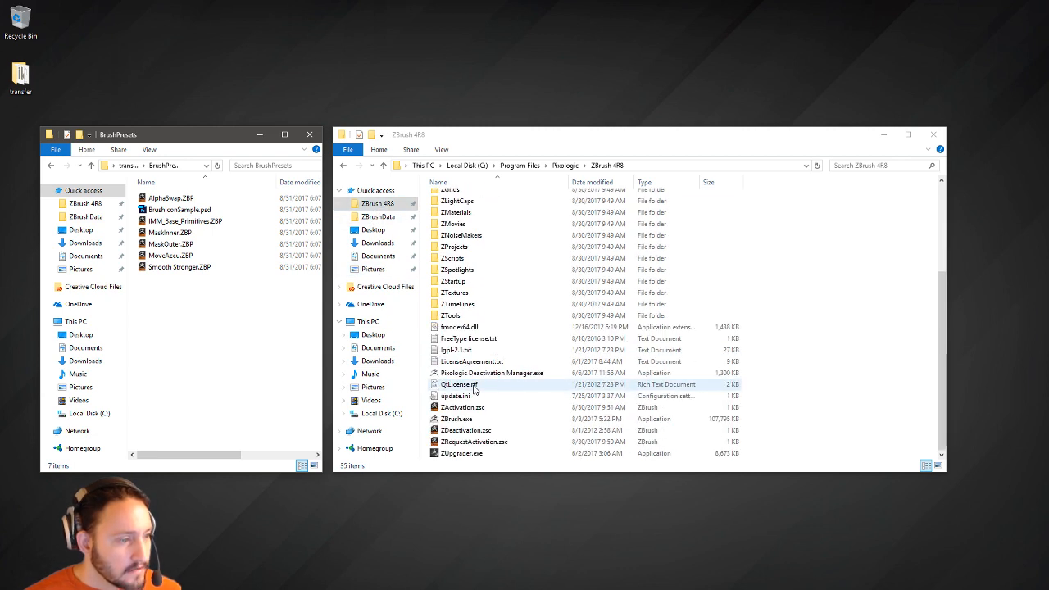
double_click(460, 282)
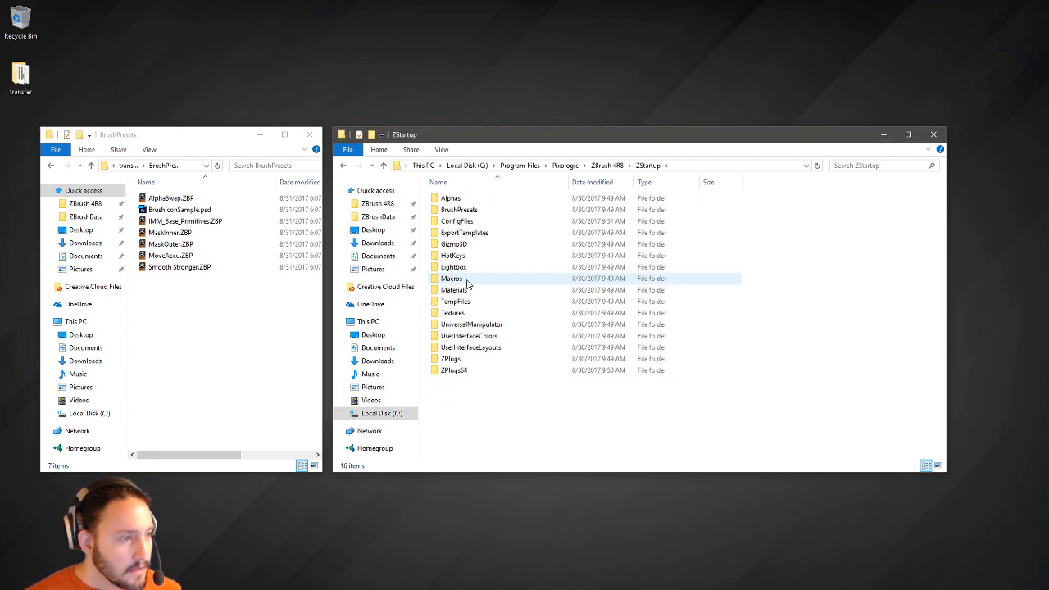
double_click(458, 210)
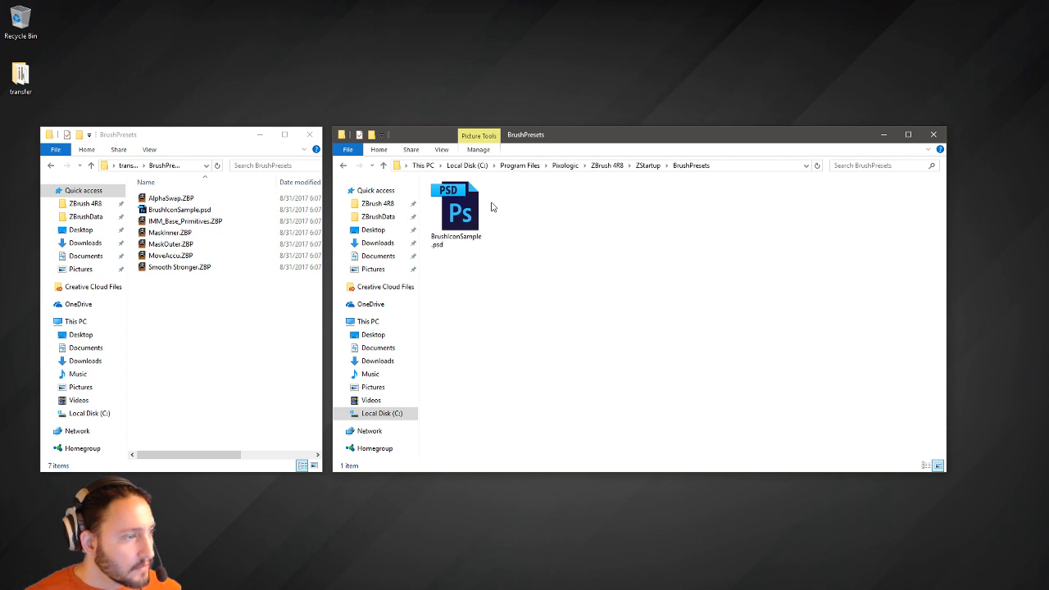
Move AlphaSwap, IMM_Base_Primitives, MaskInner, MaskOuter, MoveAccu and Smooth Stronger .ZBP presets into ZStartup\BrushPresets.
left_click(170, 197)
left_click(184, 220, "ctrl")
left_click(169, 232, "ctrl")
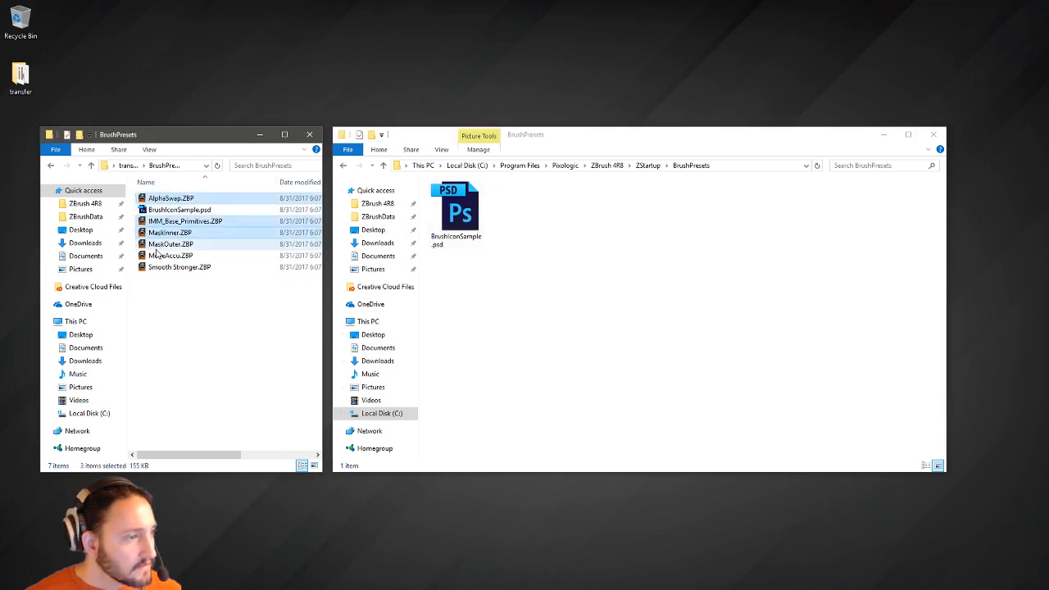
left_click(159, 244, "ctrl")
left_click(158, 255, "ctrl")
left_click(160, 266, "ctrl")
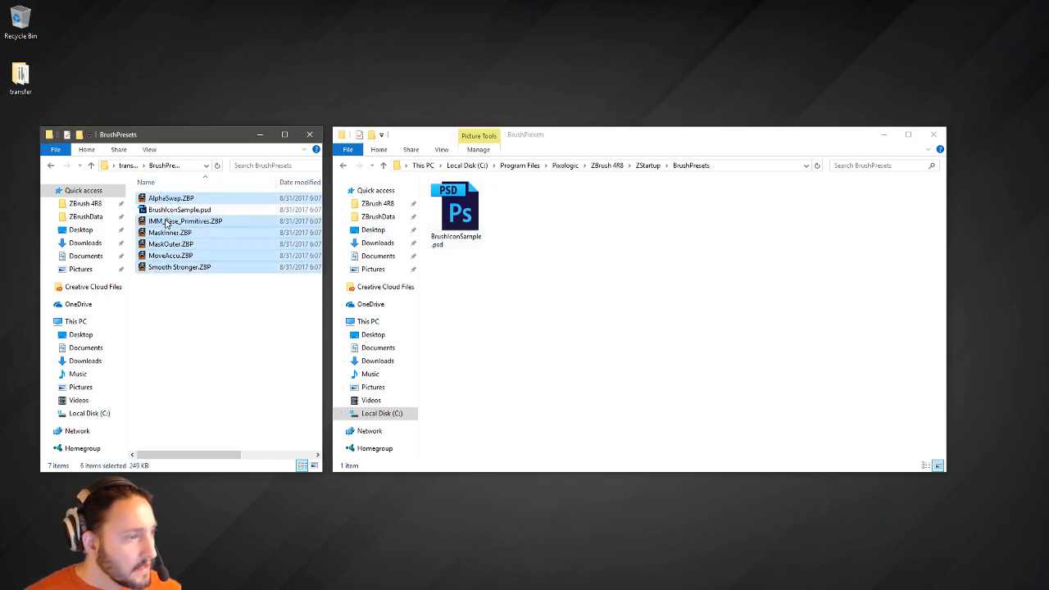
mouse_move(166, 223)
right_mouse_down()
mouse_move(609, 369)
mouse_move(661, 340)
right_mouse_up()
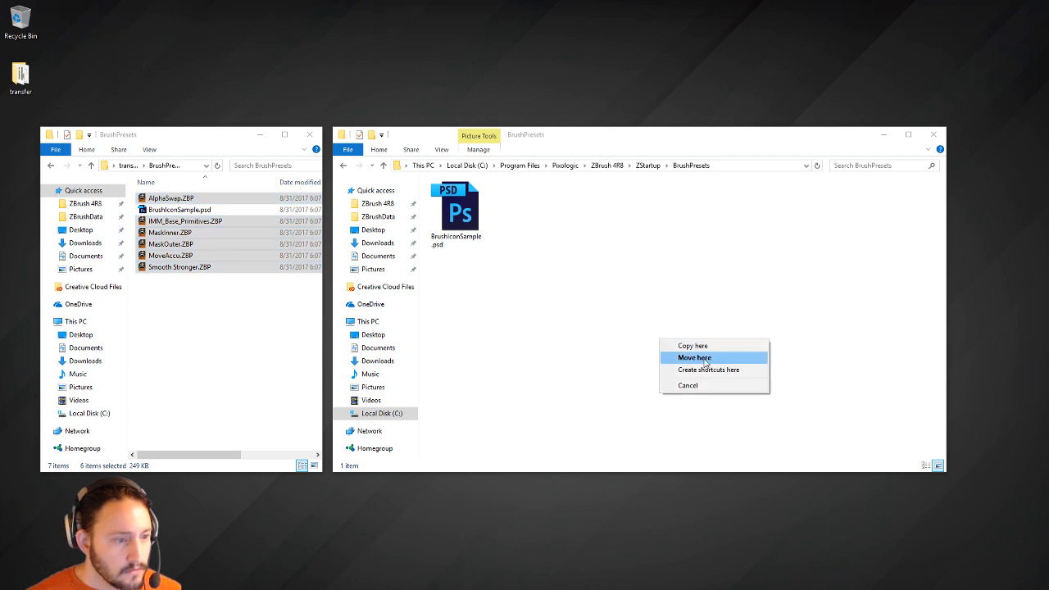
left_click(694, 357)
Open transfer\Misc on the left and ZStartup\Macros\Misc on the right.
left_click(129, 166)
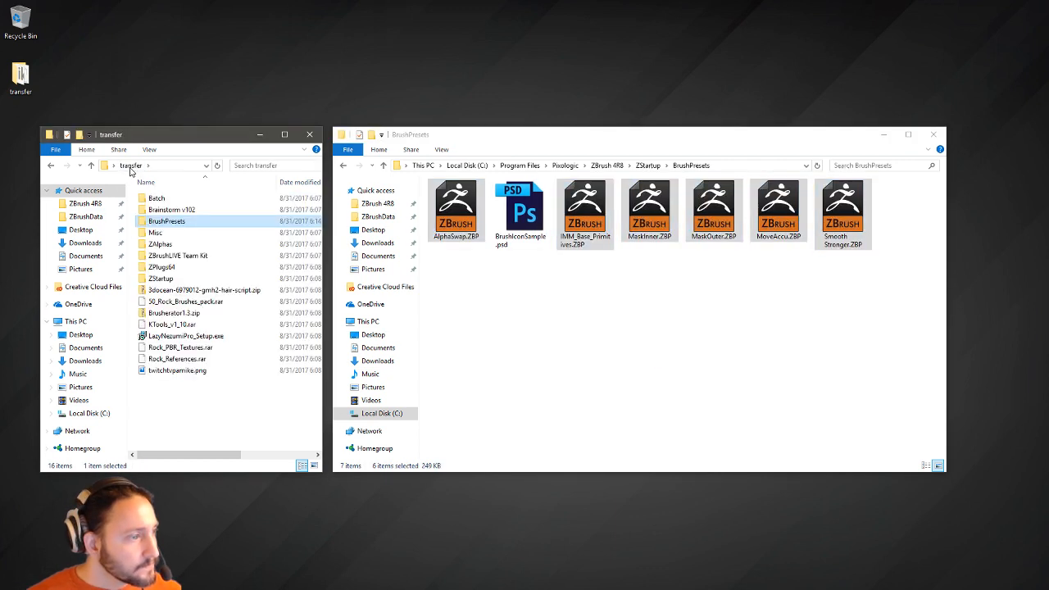
double_click(155, 233)
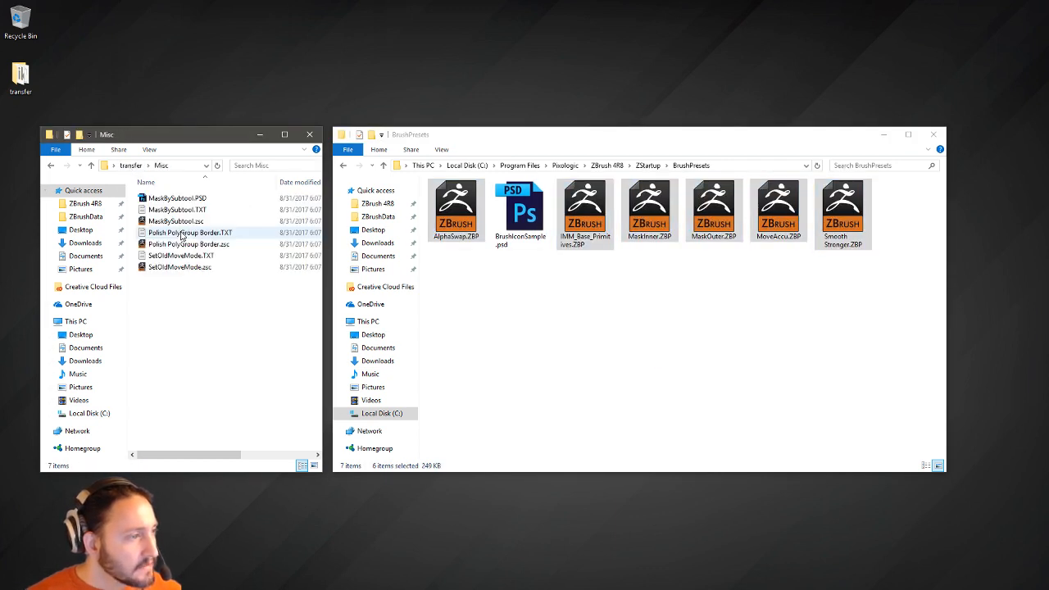
left_click(641, 167)
left_click(647, 165)
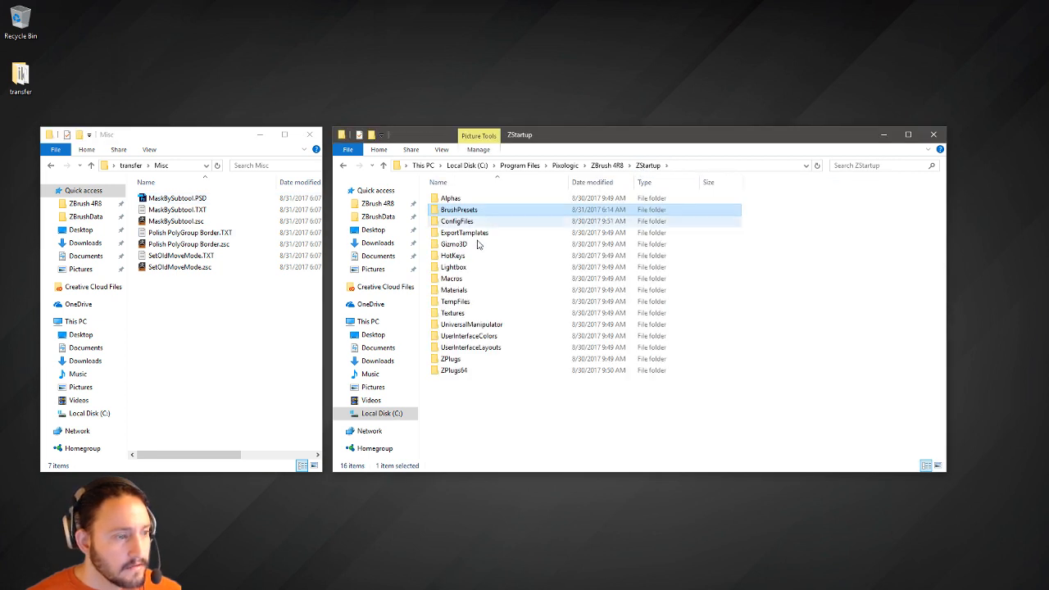
double_click(477, 276)
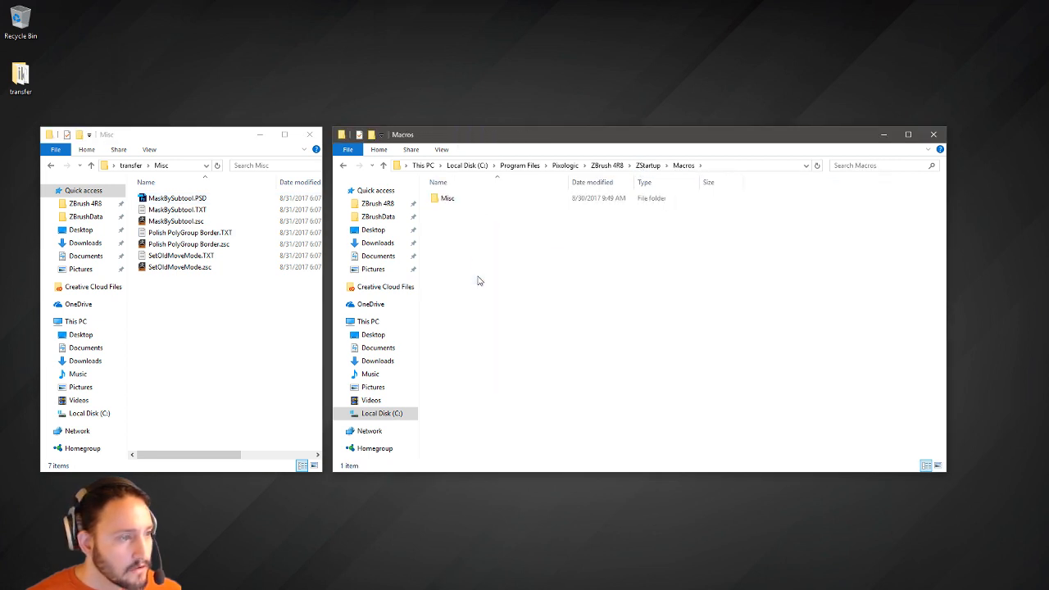
double_click(474, 201)
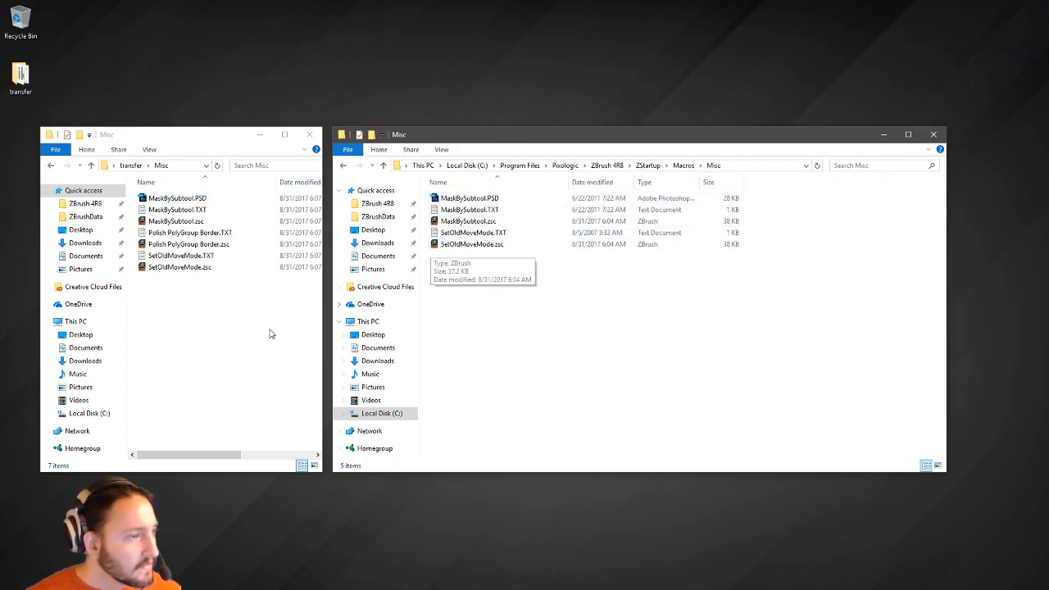
Move Polish PolyGroup Border.TXT and Polish PolyGroup Border.zsc into Macros\Misc.
left_click(189, 245)
left_click(190, 232, "shift")
left_click_drag(190, 233, 206, 214)
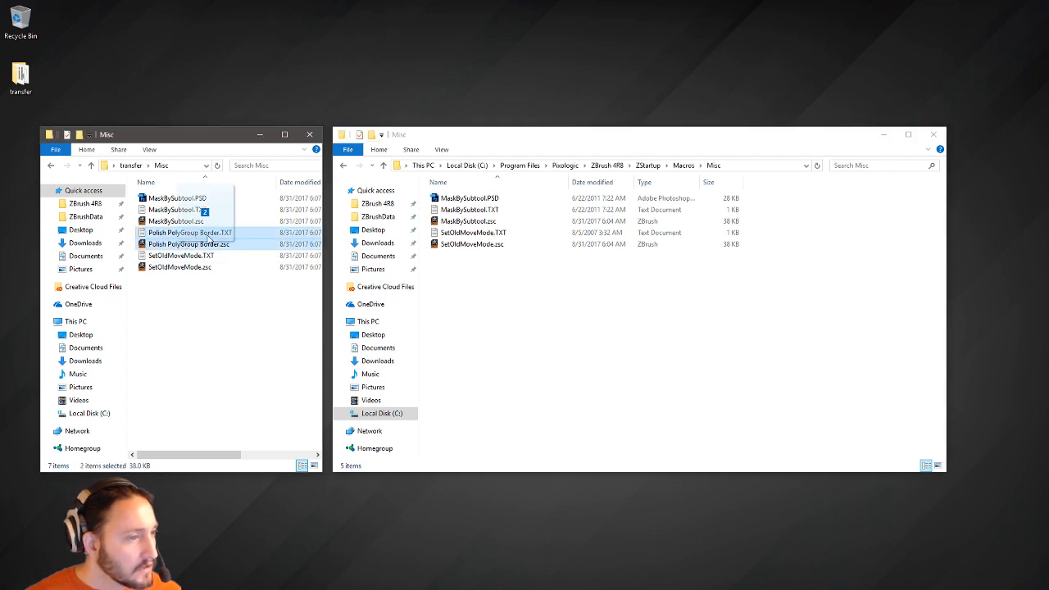
right_click_drag(206, 215, 644, 338)
left_click(696, 358)
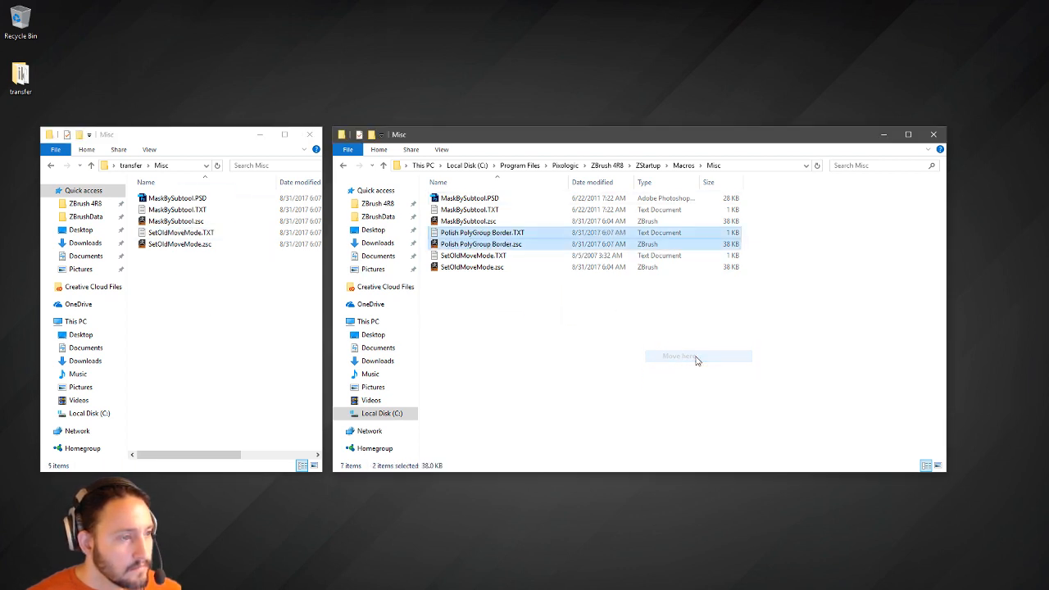
left_click(134, 165)
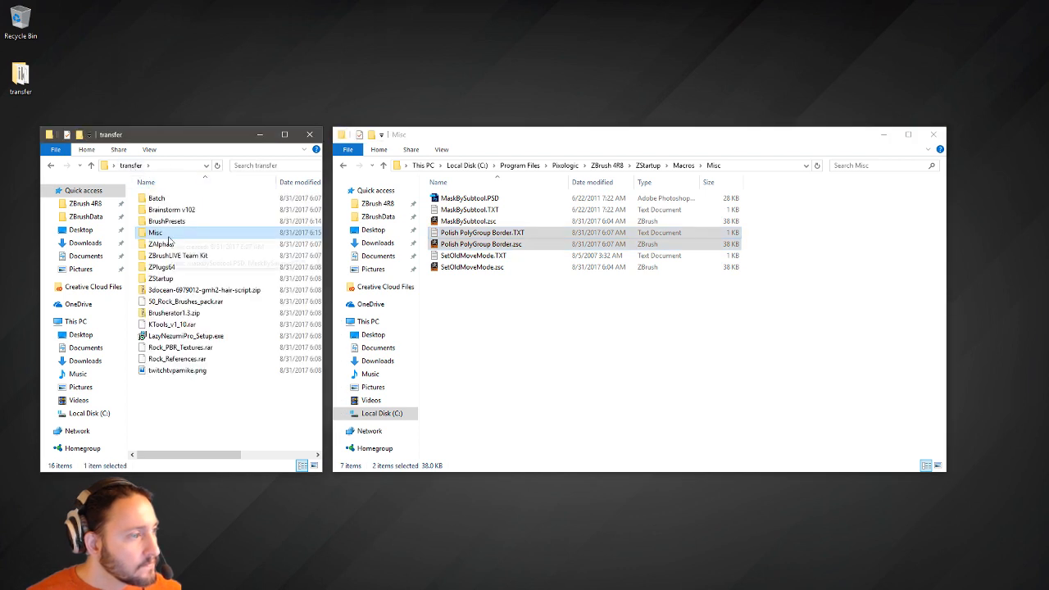
Open transfer\ZAlphas on the left and ZBrush 4R8's ZAlphas on the right.
double_click(164, 244)
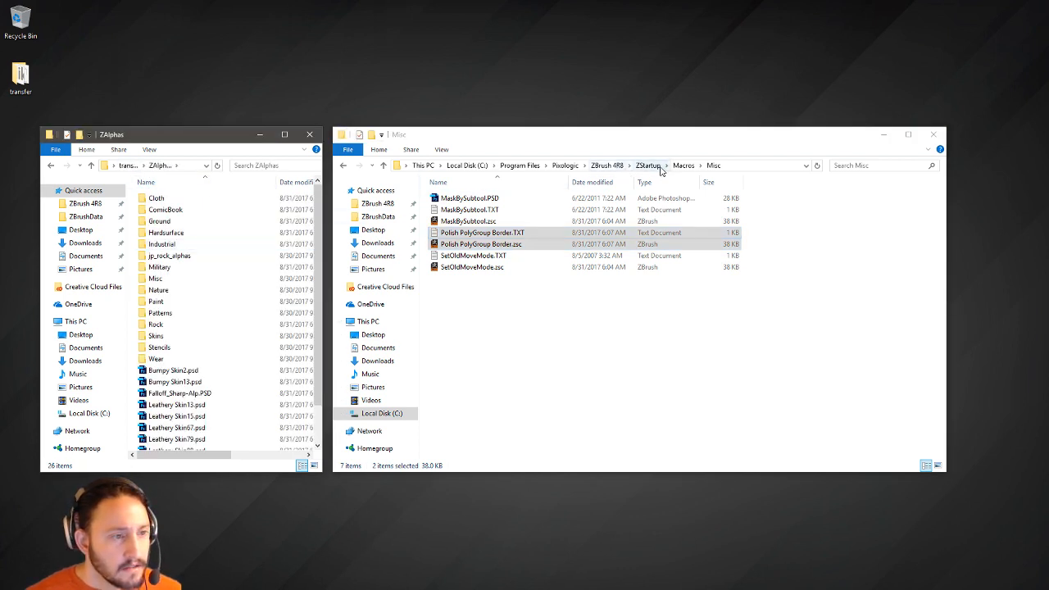
left_click(647, 165)
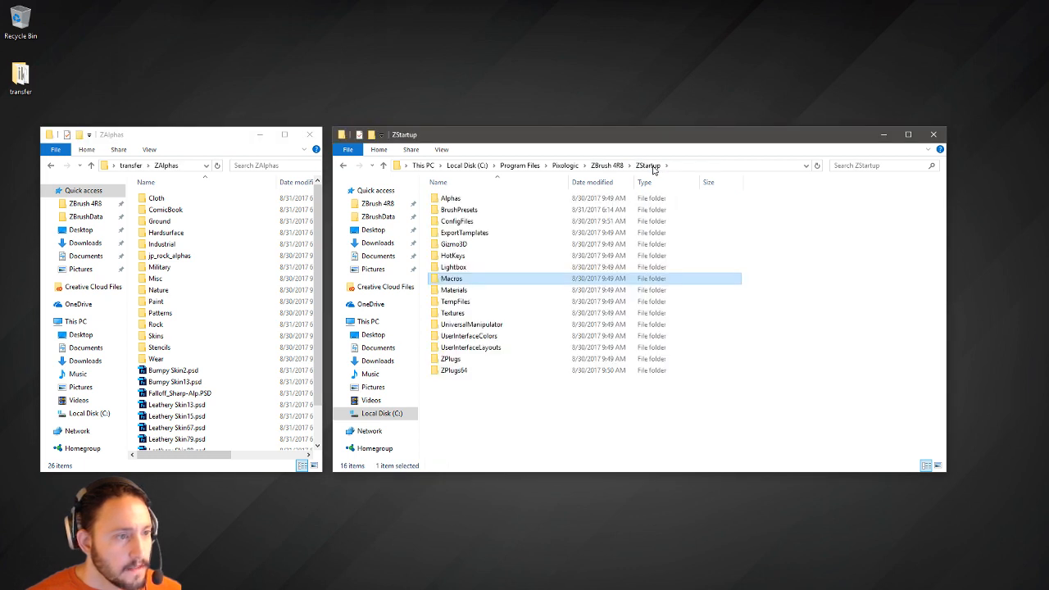
left_click(611, 165)
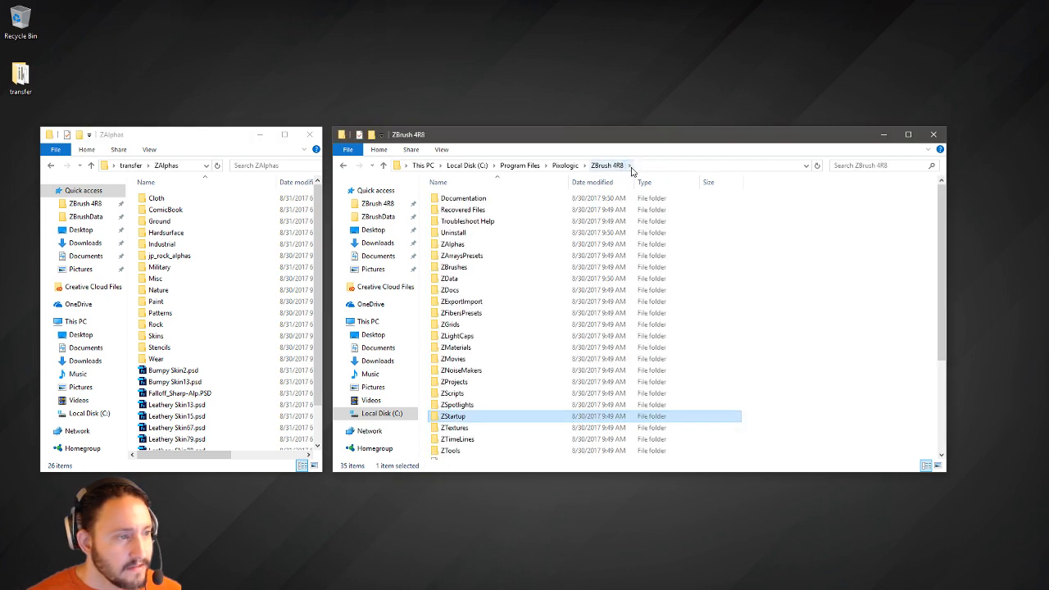
double_click(483, 244)
Move all transfer ZAlphas items into ZBrush 4R8's ZAlphas, skipping the 11 existing alphas.
left_click(200, 202)
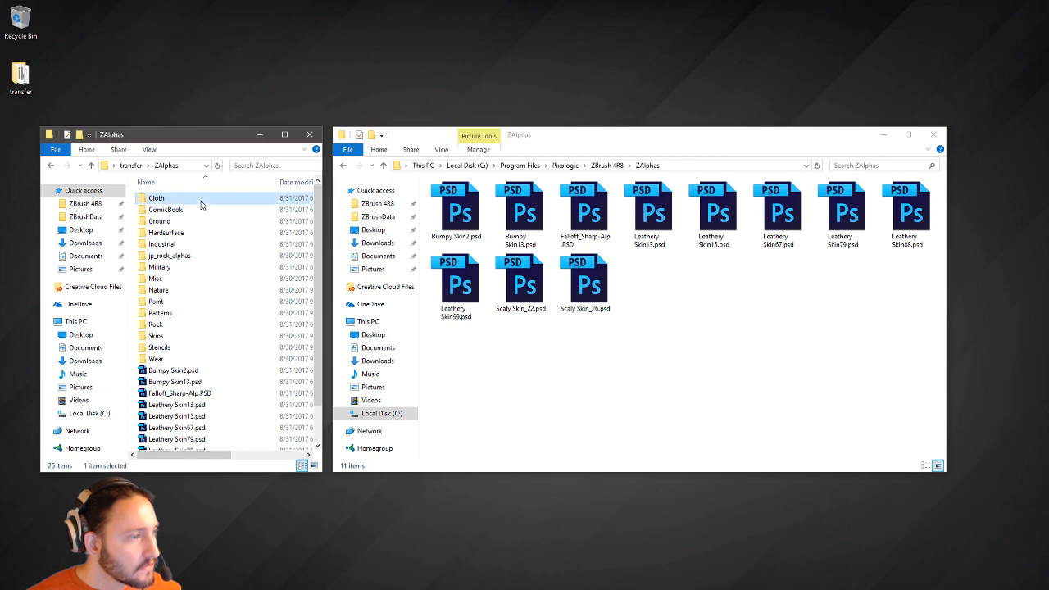
key("ctrl+a")
right_click_drag(197, 243, 801, 403)
left_click(834, 420)
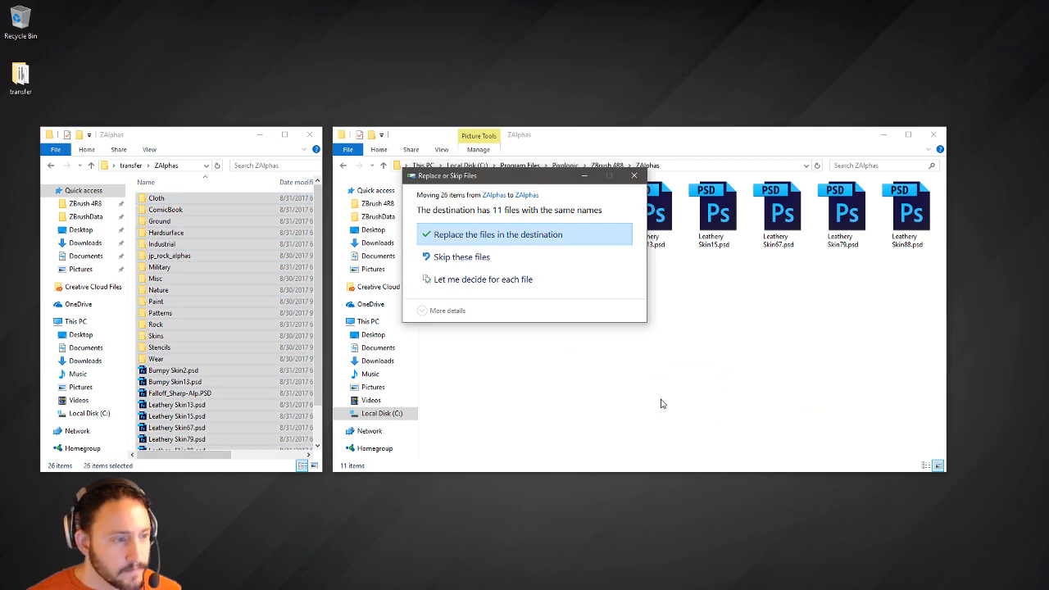
left_click(460, 259)
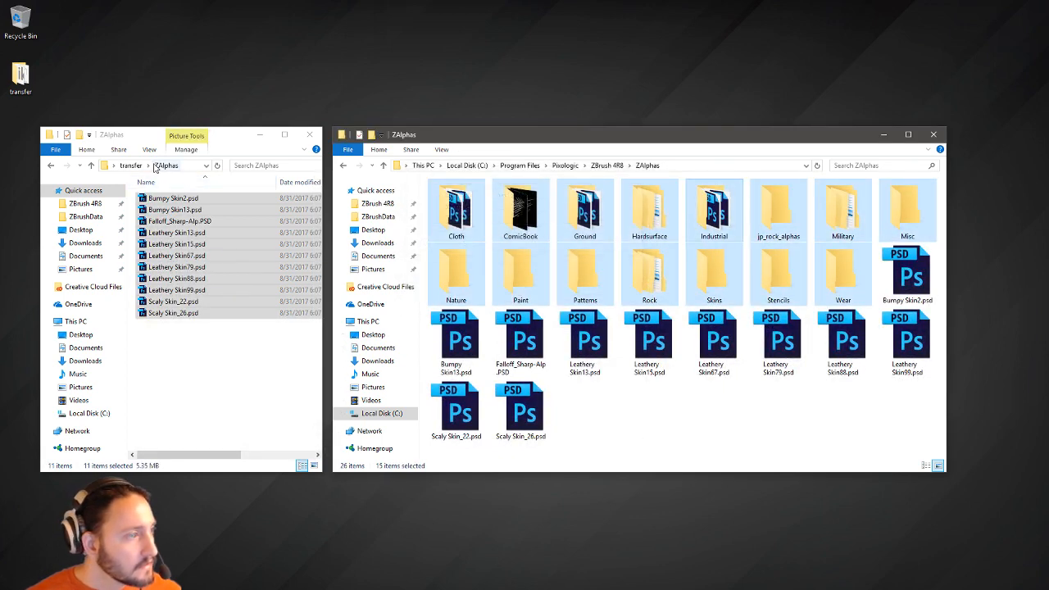
left_click(129, 166)
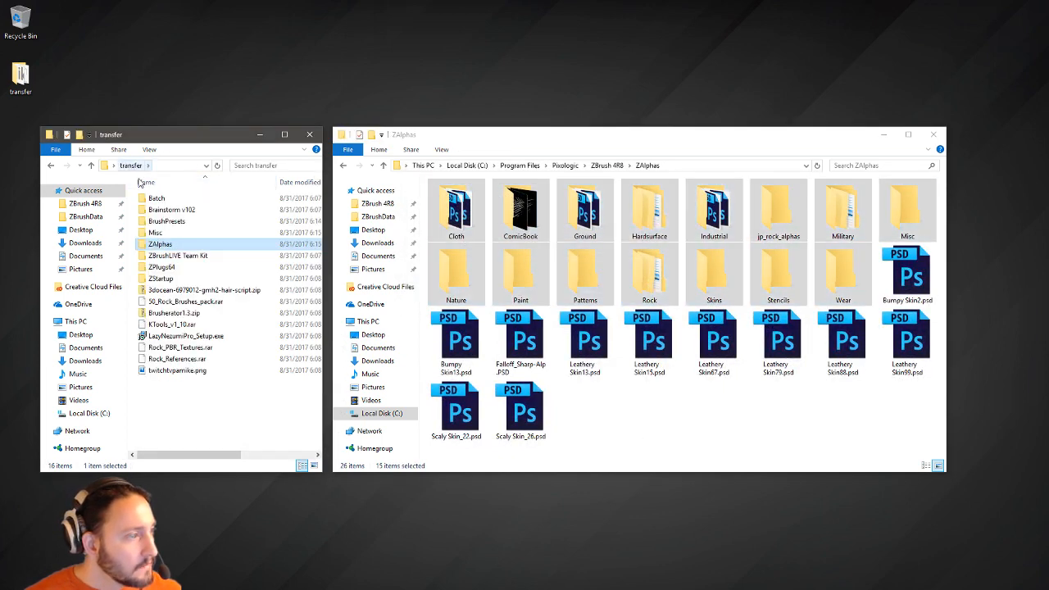
Open transfer\ZPlugs64 on the left and ZBrush 4R8's ZStartup\ZPlugs64 on the right.
double_click(197, 269)
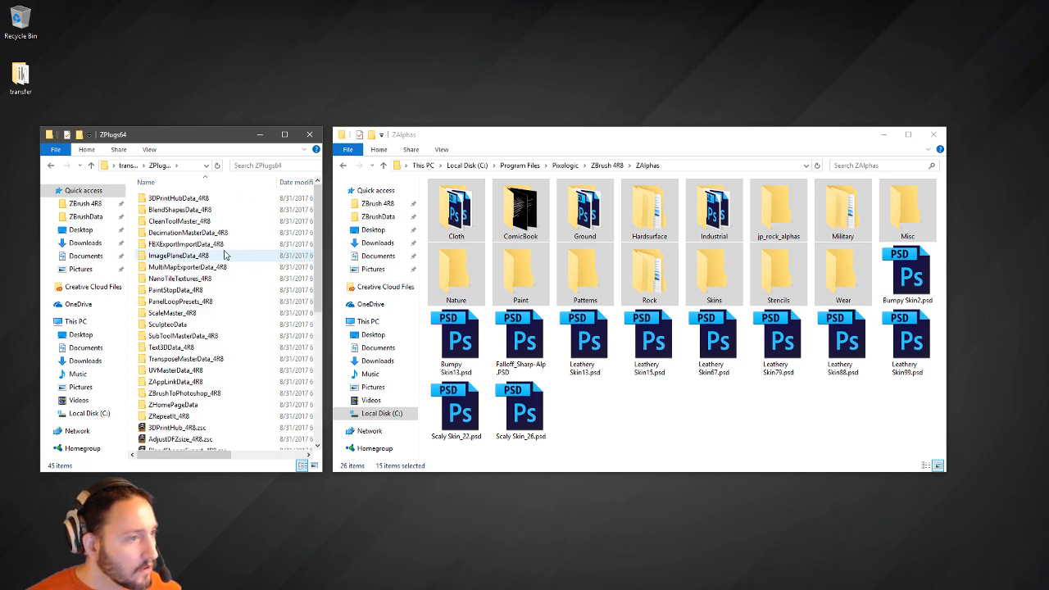
left_click(607, 166)
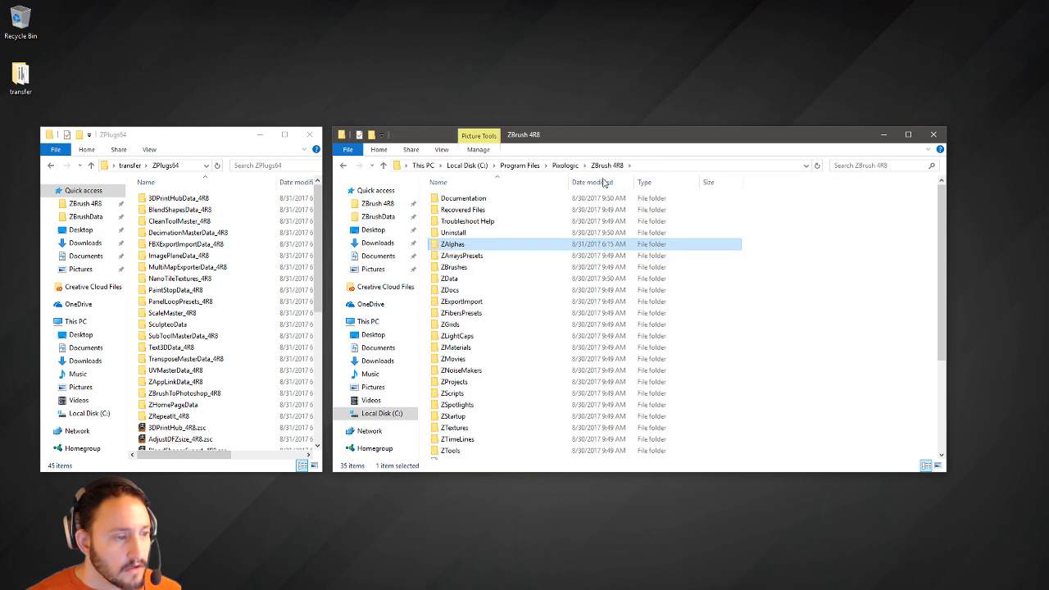
scroll(528, 307, "down", 5)
double_click(475, 281)
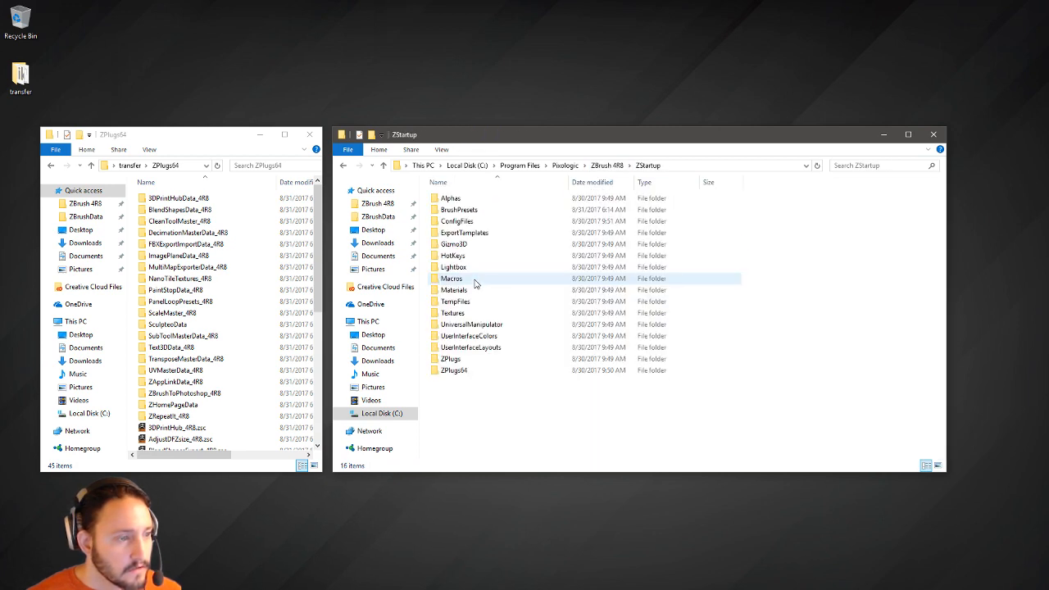
left_click(457, 371)
double_click(456, 370)
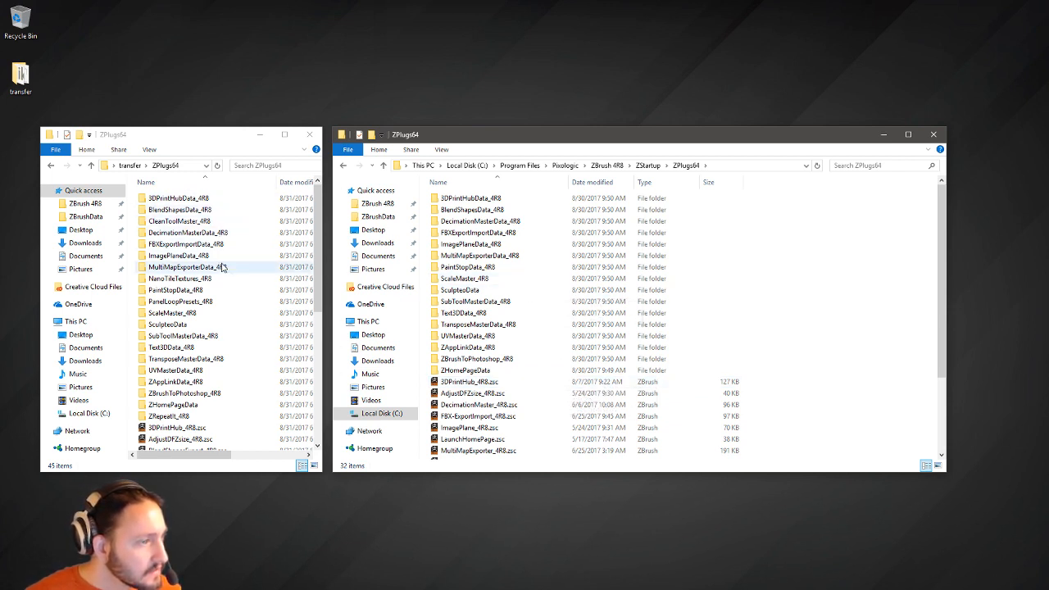
scroll(244, 272, "down", 1)
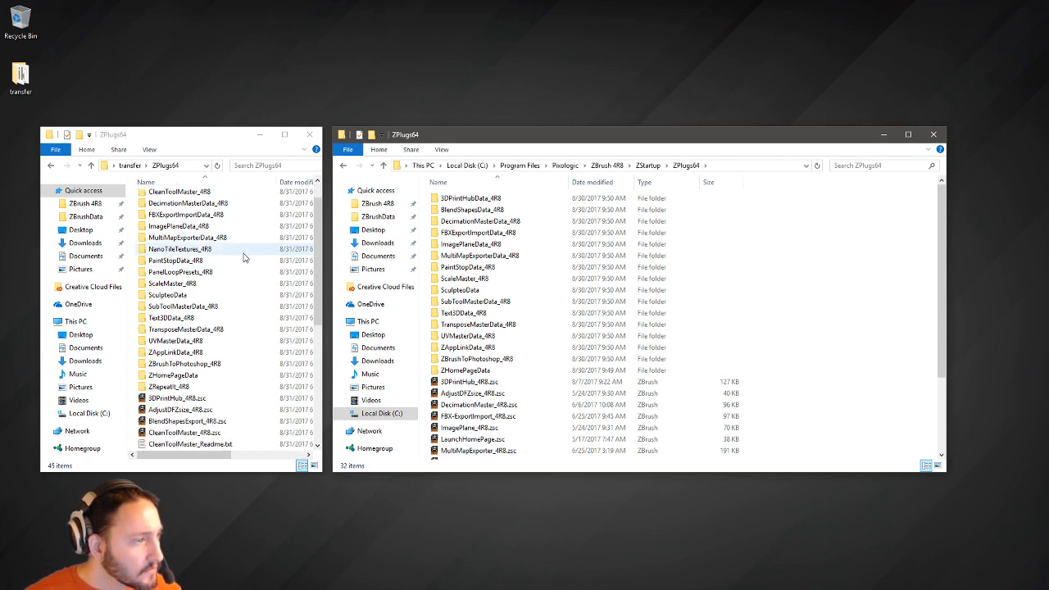
scroll(243, 255, "down", 1)
scroll(237, 244, "up", 1)
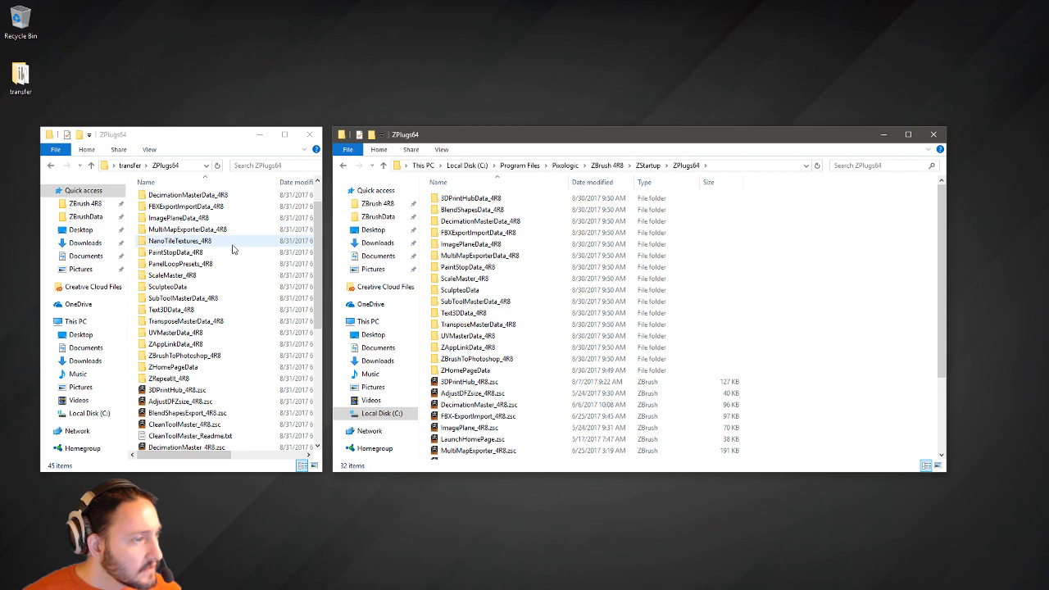
Select the NanoTileTextures_4R8, PanelLoopPresets_4R8 and CleanToolMaster_4R8 plugin folders.
left_click(232, 249)
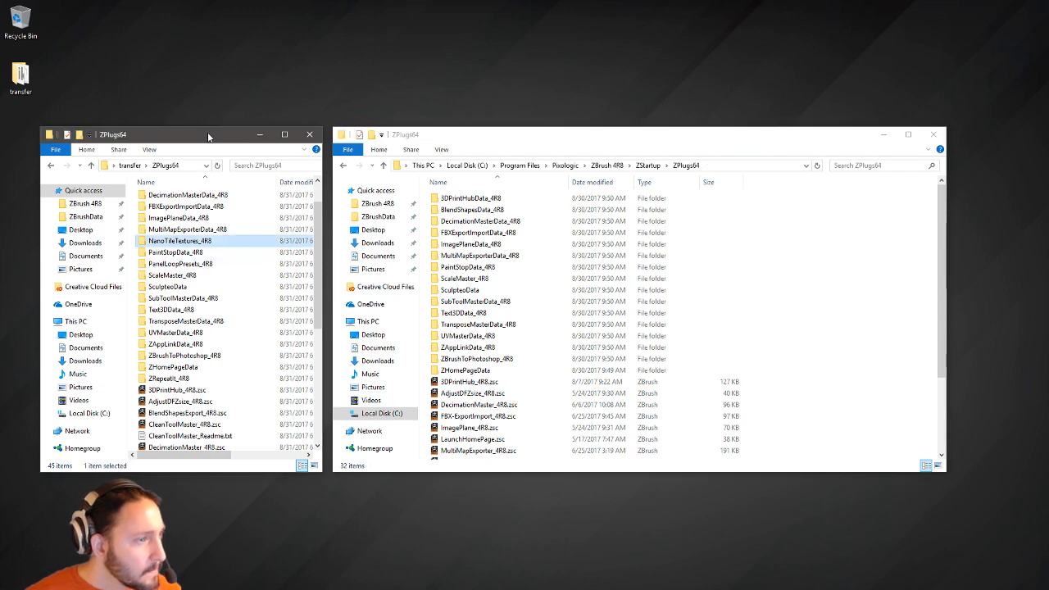
left_click_drag(209, 128, 221, 9)
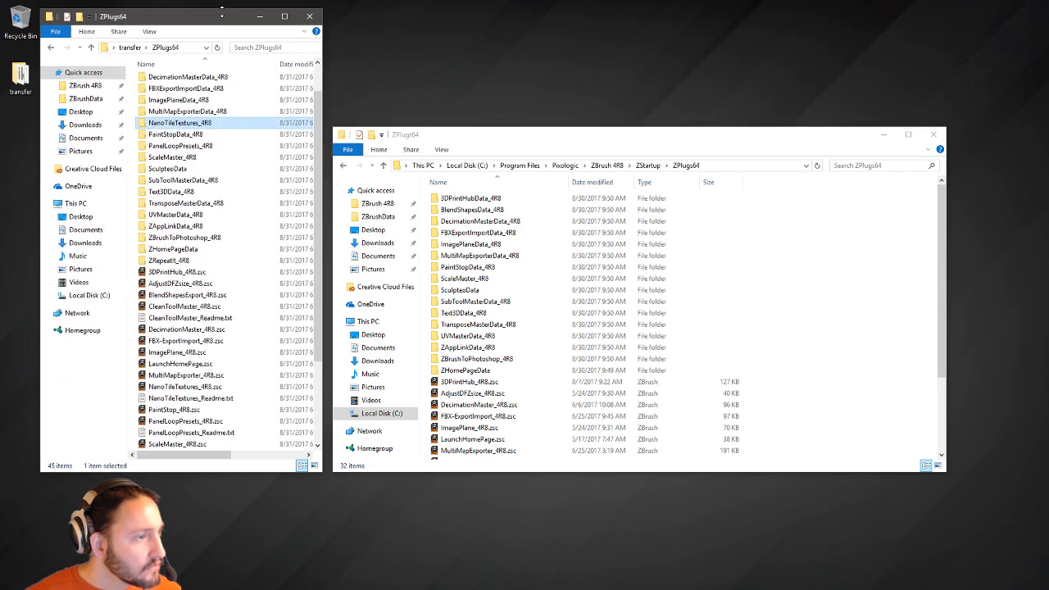
left_click(207, 146, "ctrl")
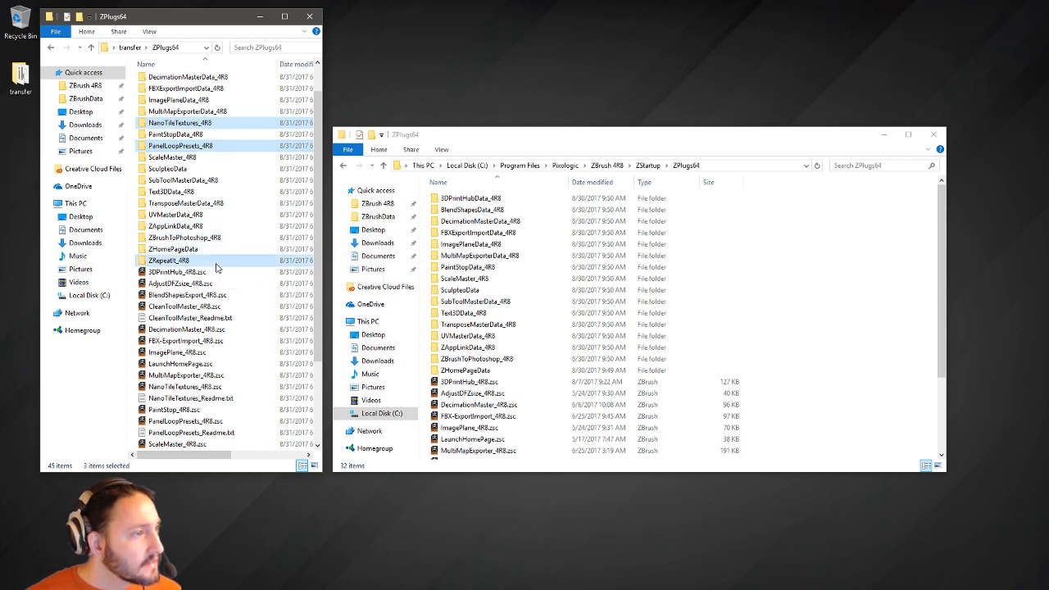
scroll(218, 268, "up", 1)
left_click(203, 103, "ctrl")
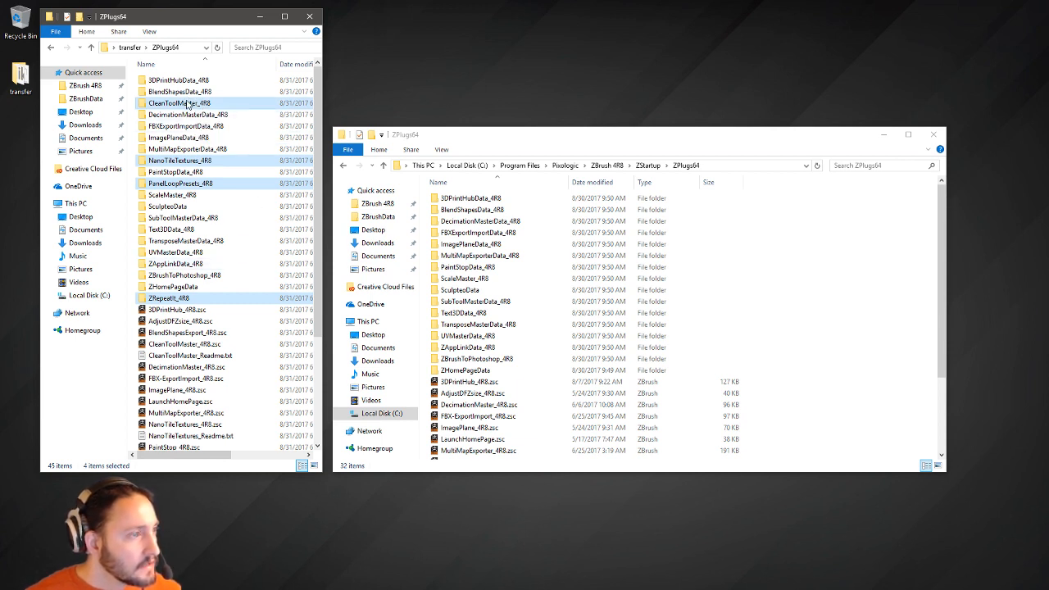
right_click(188, 104)
left_click_drag(211, 21, 204, 28)
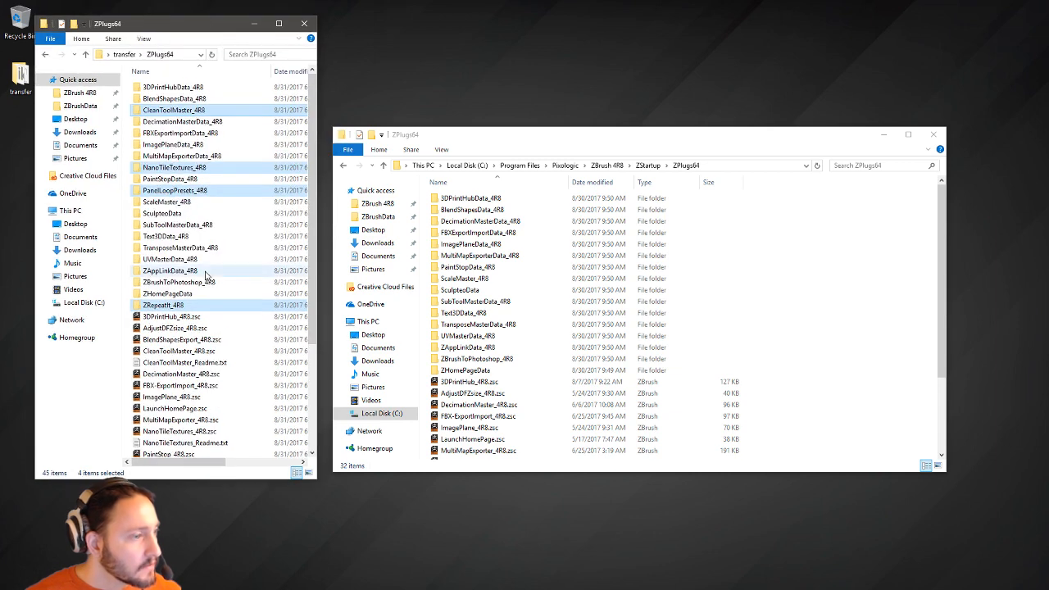
Add the CleanToolMaster, NanoTileTextures and PanelLoopPresets .zsc and readme files to the selection.
left_click(224, 351, "ctrl")
left_click(228, 363, "ctrl")
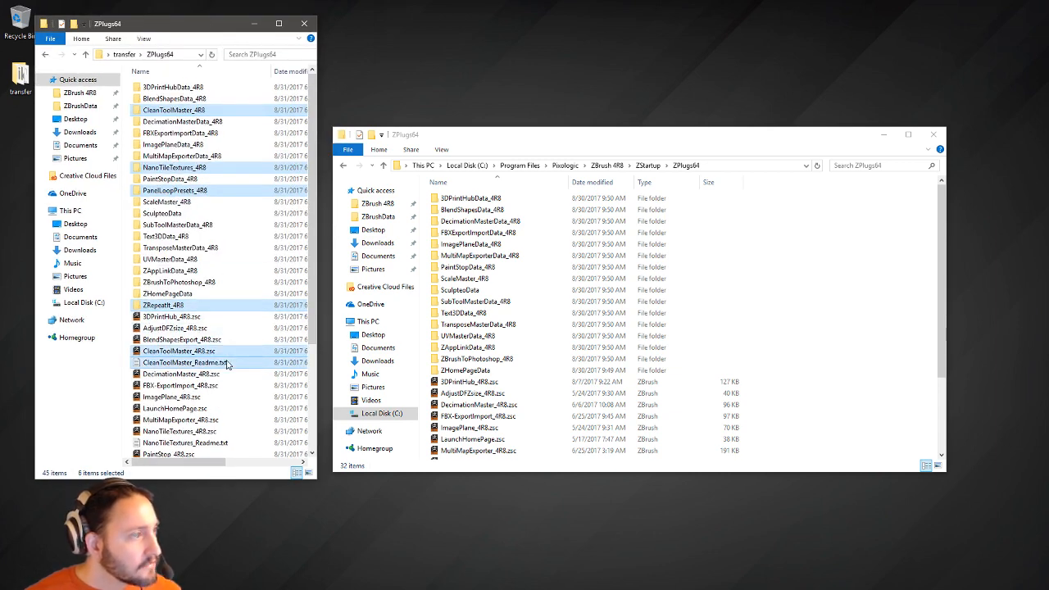
scroll(227, 365, "down", 2)
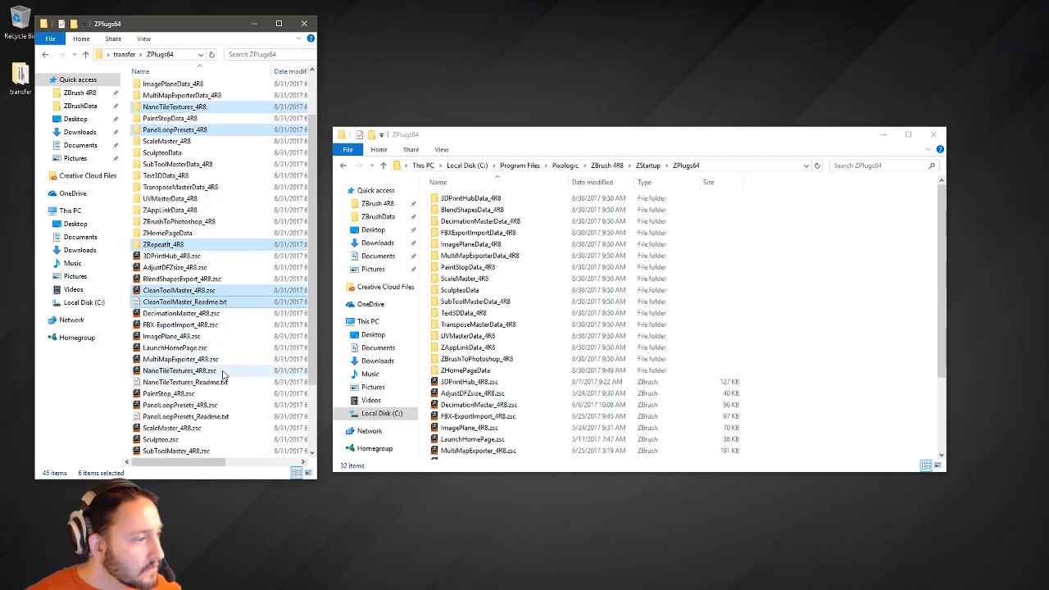
left_click(224, 370, "ctrl")
left_click(221, 382, "ctrl")
scroll(221, 382, "up", 2)
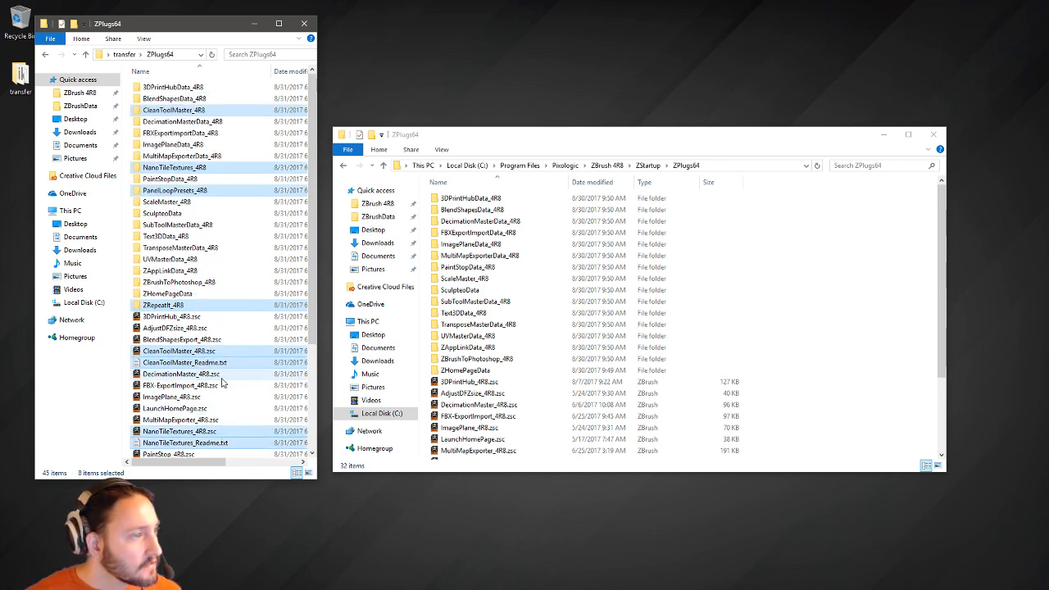
scroll(221, 381, "down", 3)
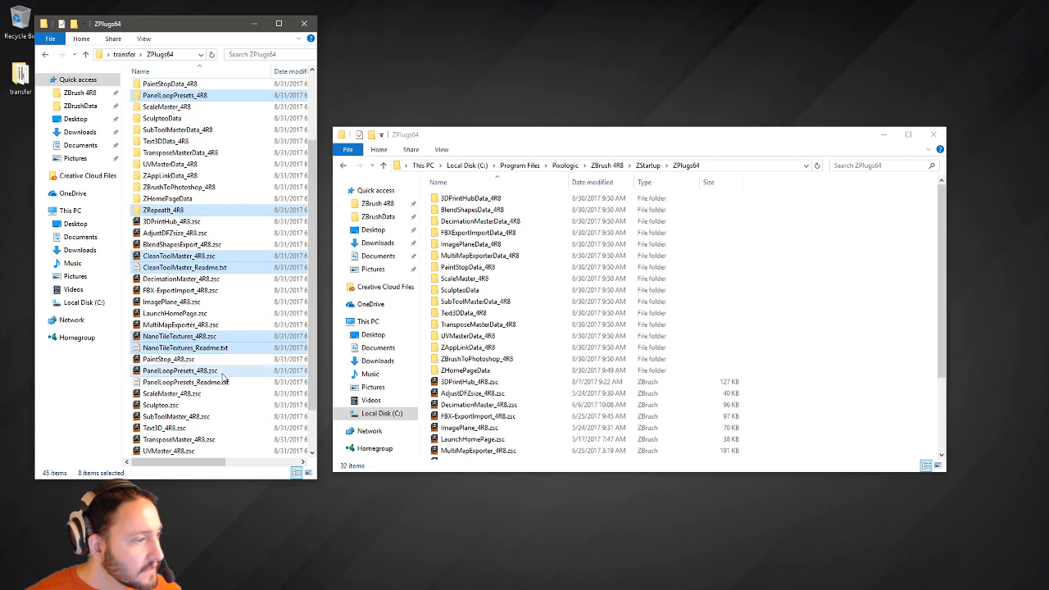
left_click(222, 371, "ctrl")
Add ZRepeatIt_4R8.zsc and its readme, then move all twelve items into ZStartup\ZPlugs64.
scroll(222, 388, "up", 1)
scroll(221, 387, "down", 3)
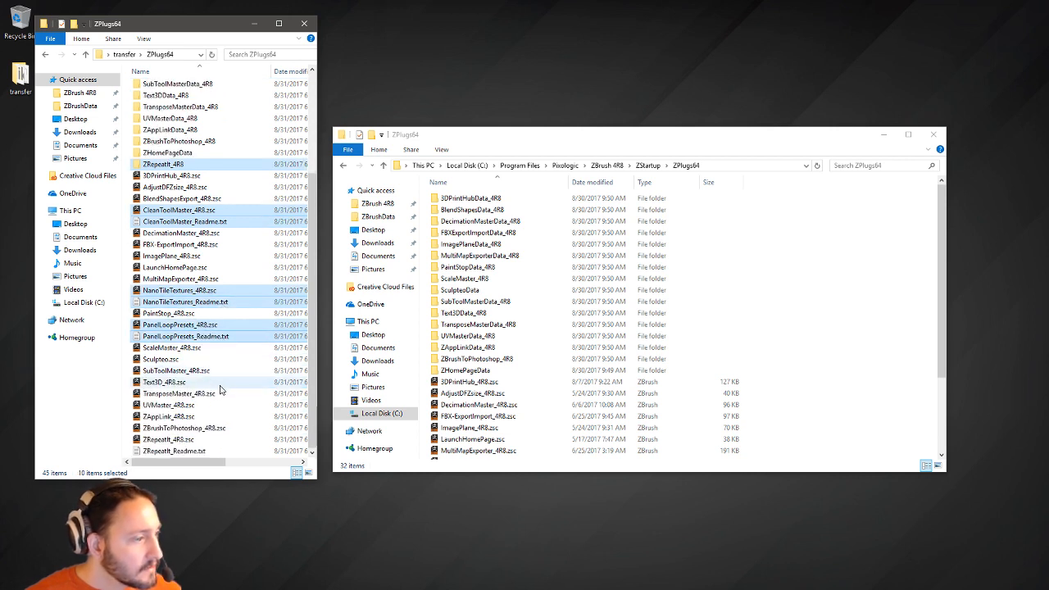
left_click(201, 439, "ctrl")
left_click(199, 453, "ctrl")
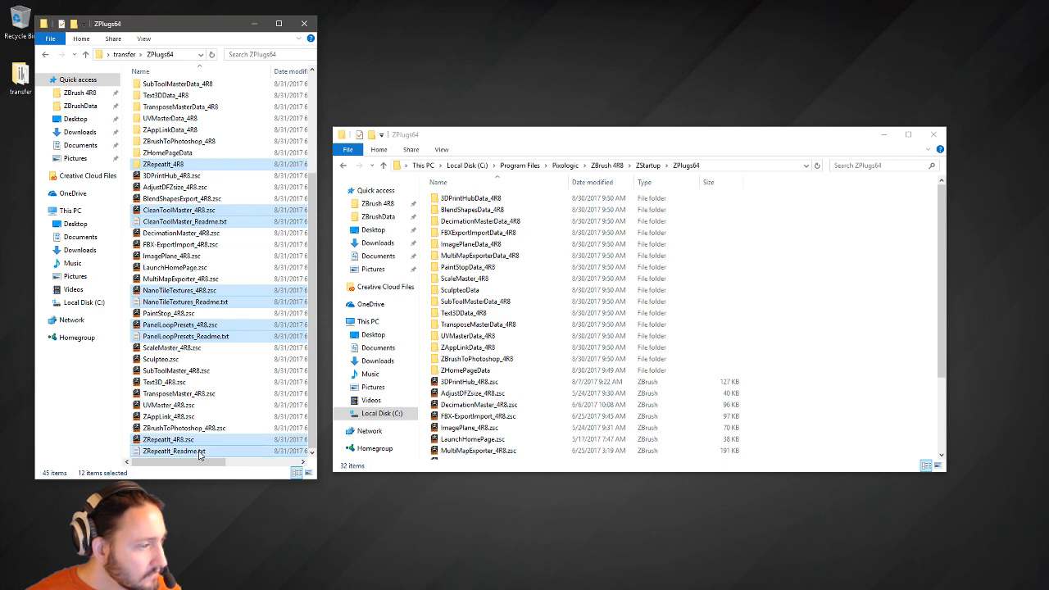
right_click_drag(369, 360, 847, 347)
left_click(870, 363)
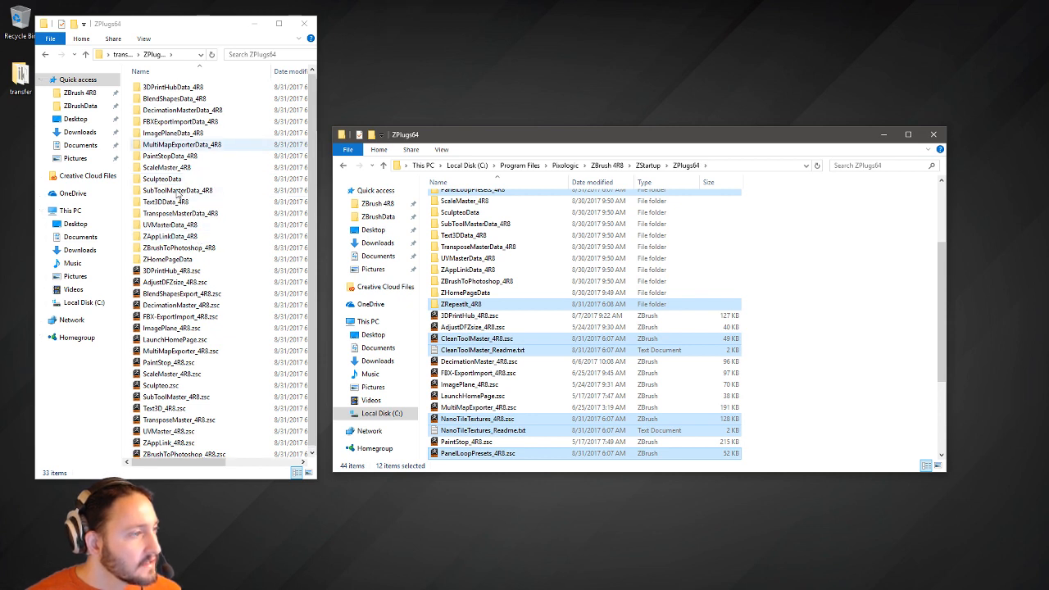
Open transfer\ZStartup on the left and Public Documents\ZBrushData\ZStartup on the right.
left_click(123, 54)
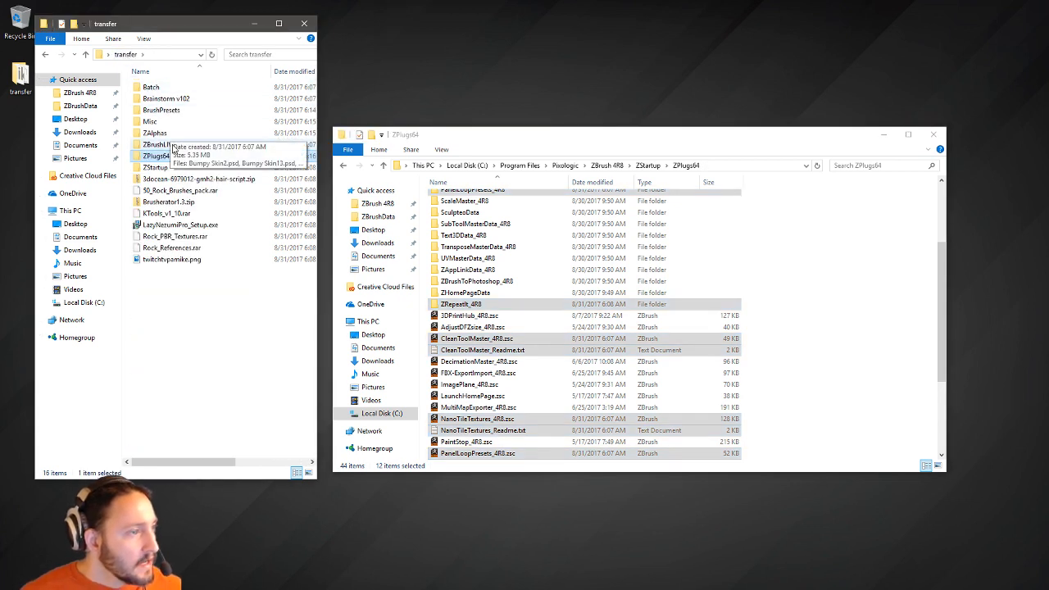
double_click(156, 167)
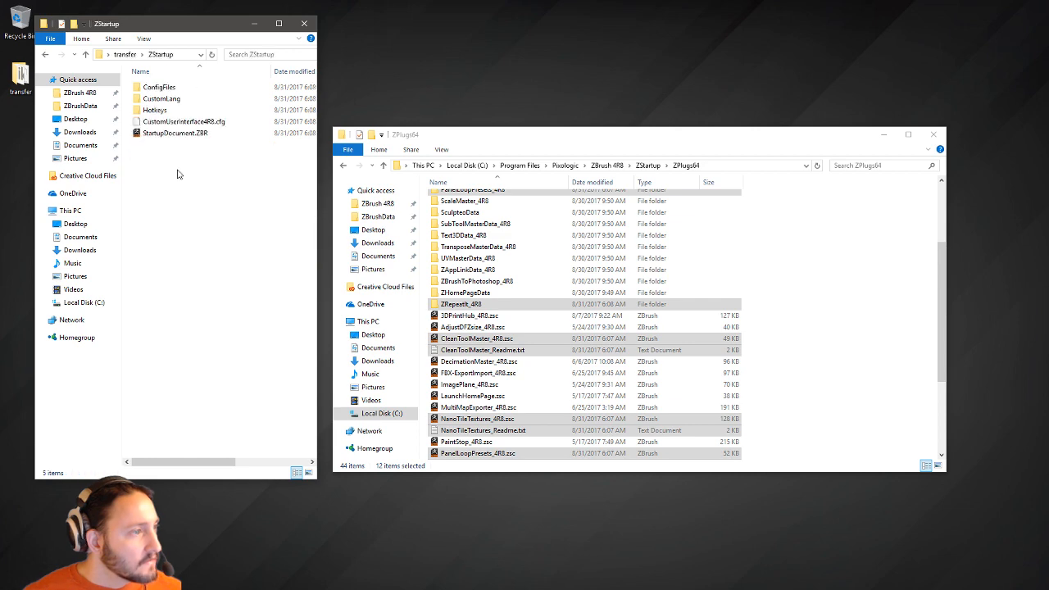
left_click(501, 136)
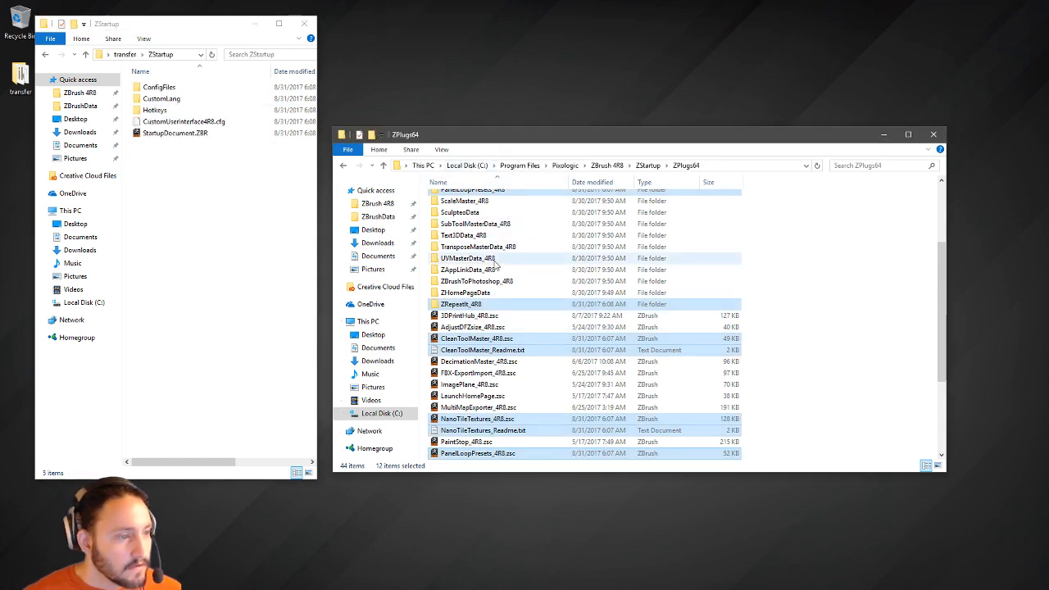
scroll(493, 270, "up", 3)
left_click(646, 165)
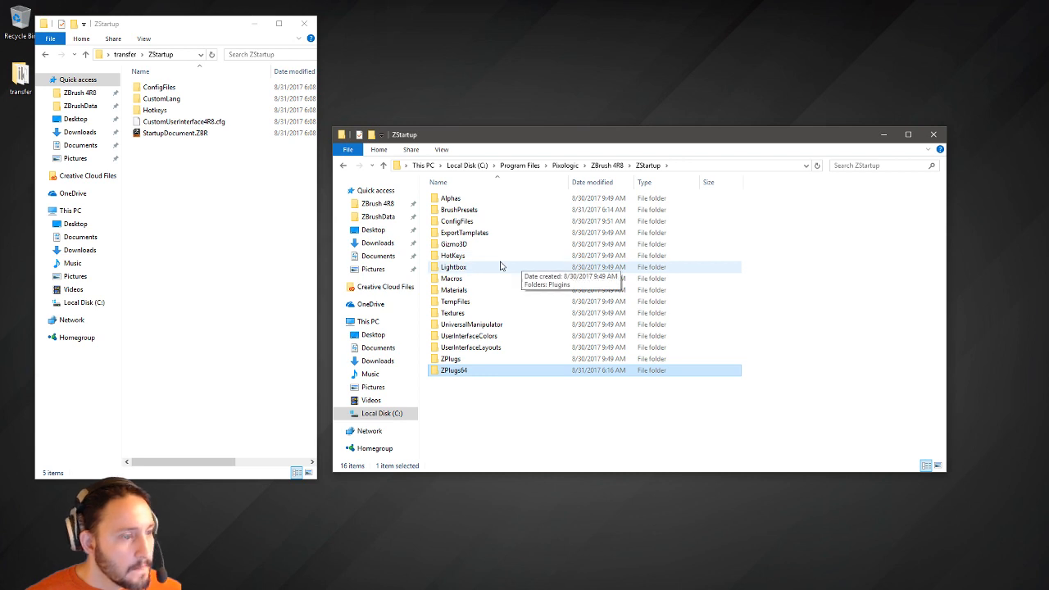
left_click(378, 216)
double_click(457, 278)
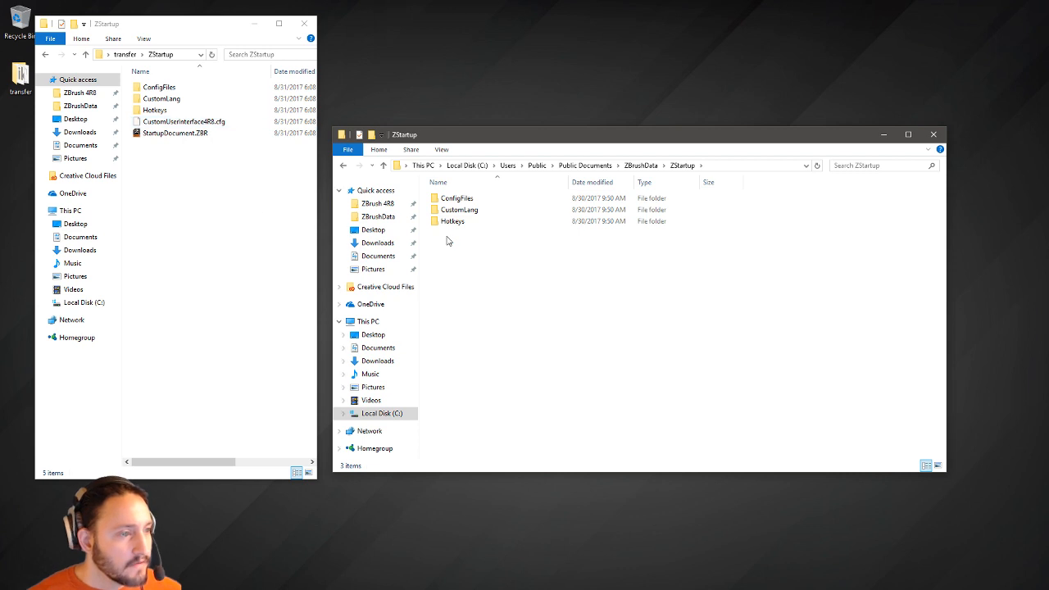
Move the five transferred config files into ZBrushData\ZStartup\ConfigFiles, replacing the existing ones.
double_click(180, 88)
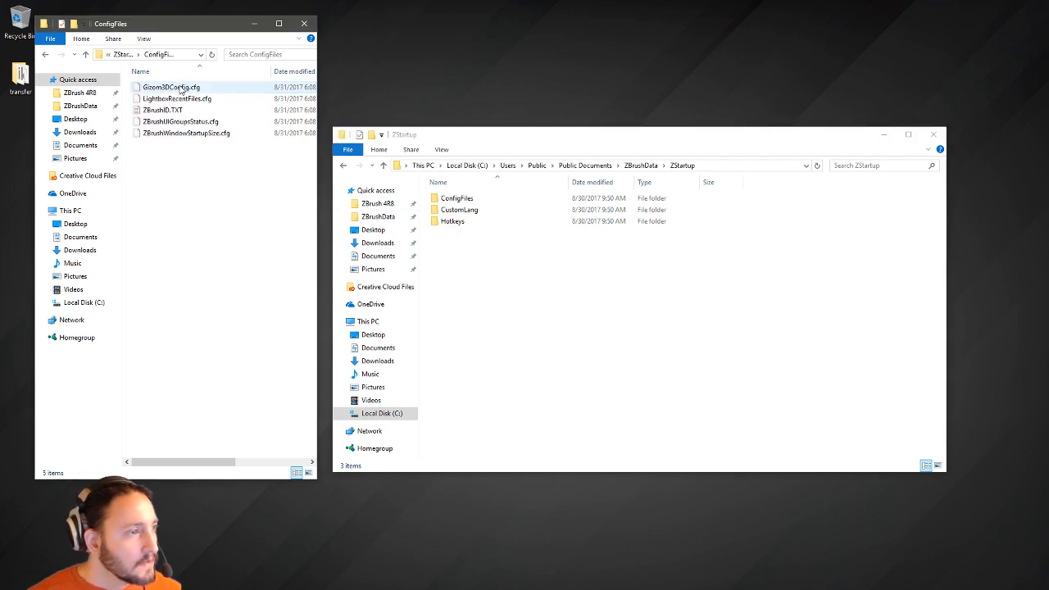
double_click(459, 199)
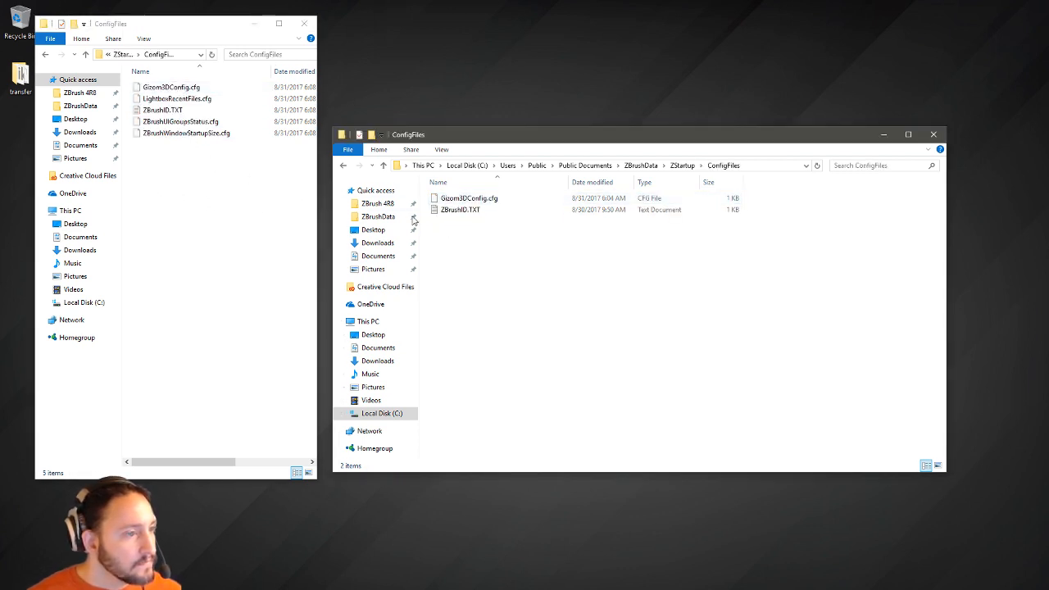
left_click_drag(228, 154, 169, 92)
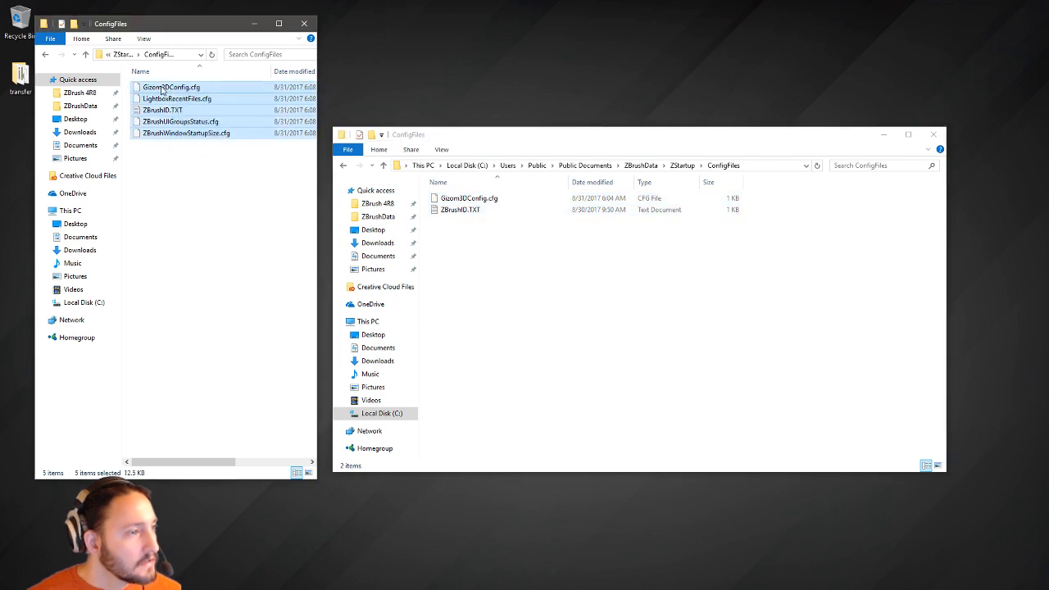
right_click_drag(162, 90, 555, 284)
left_click(584, 302)
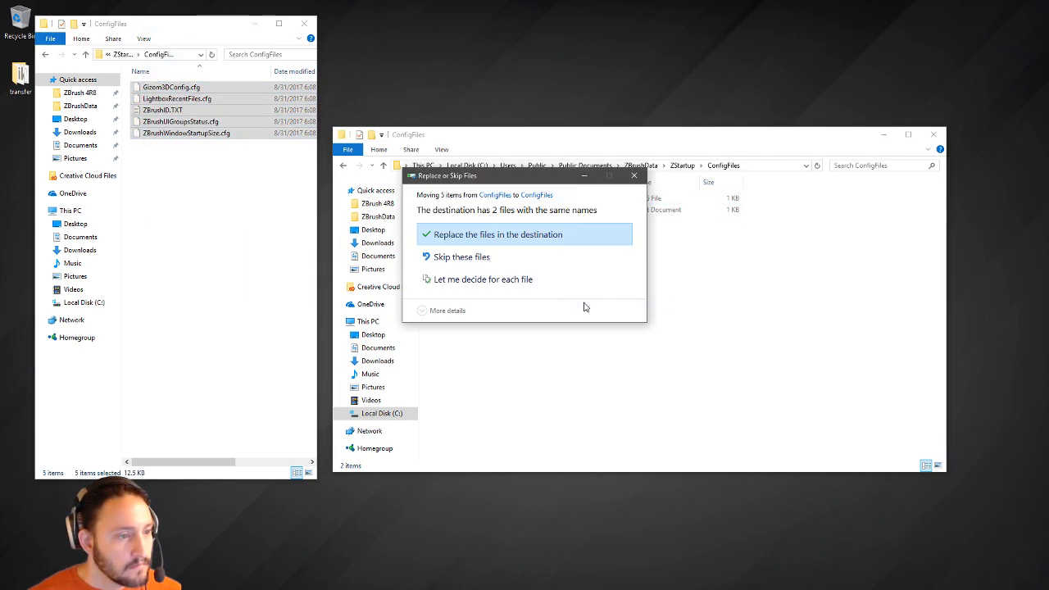
left_click(491, 234)
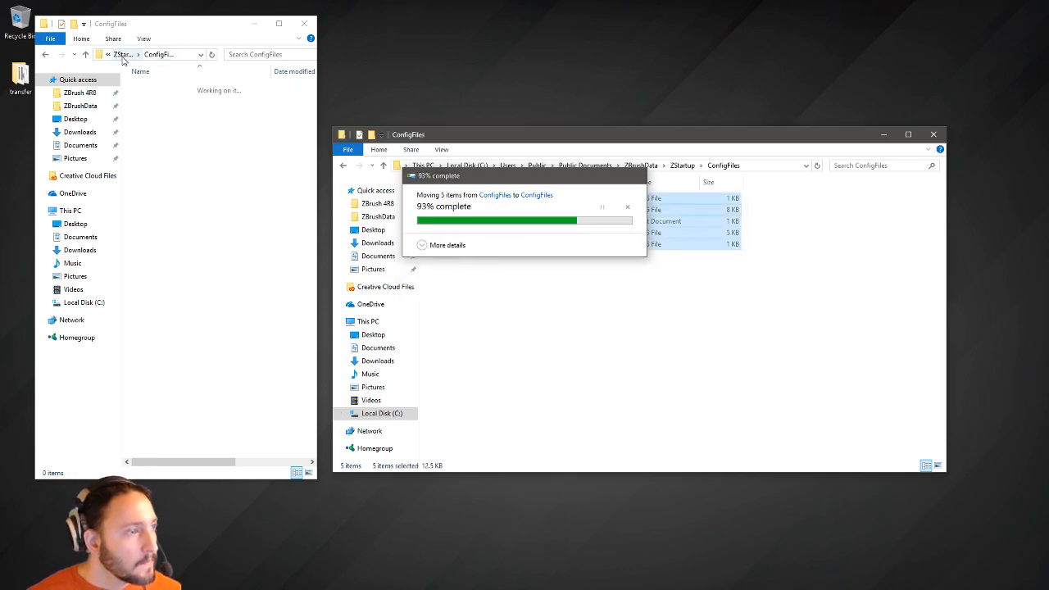
Compare the transfer and ZBrushData CustomLang folders and check ZBrushData's empty Hotkeys folder.
left_click(46, 55)
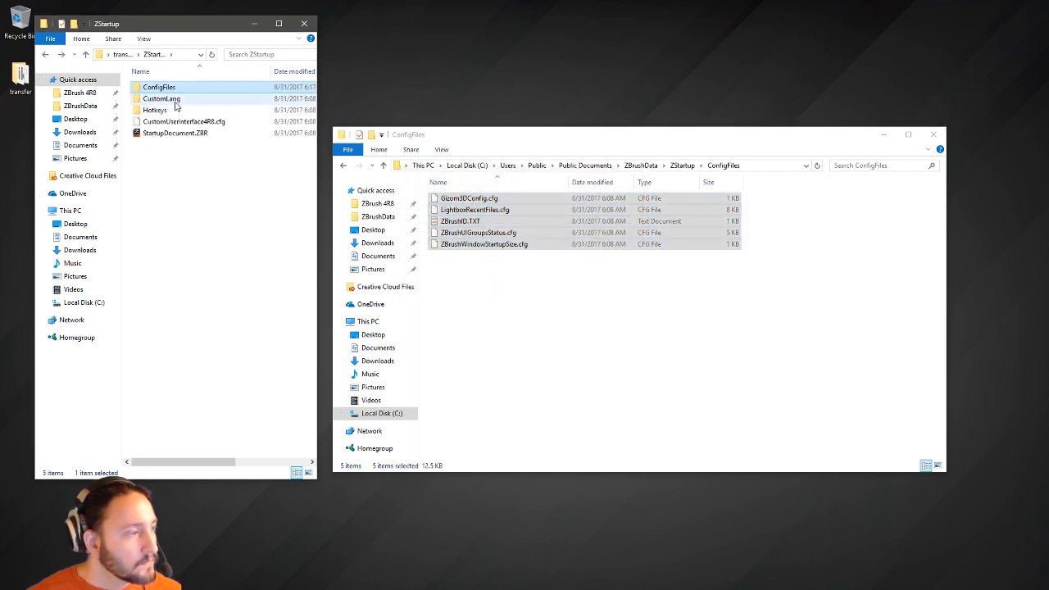
double_click(174, 100)
left_click(680, 165)
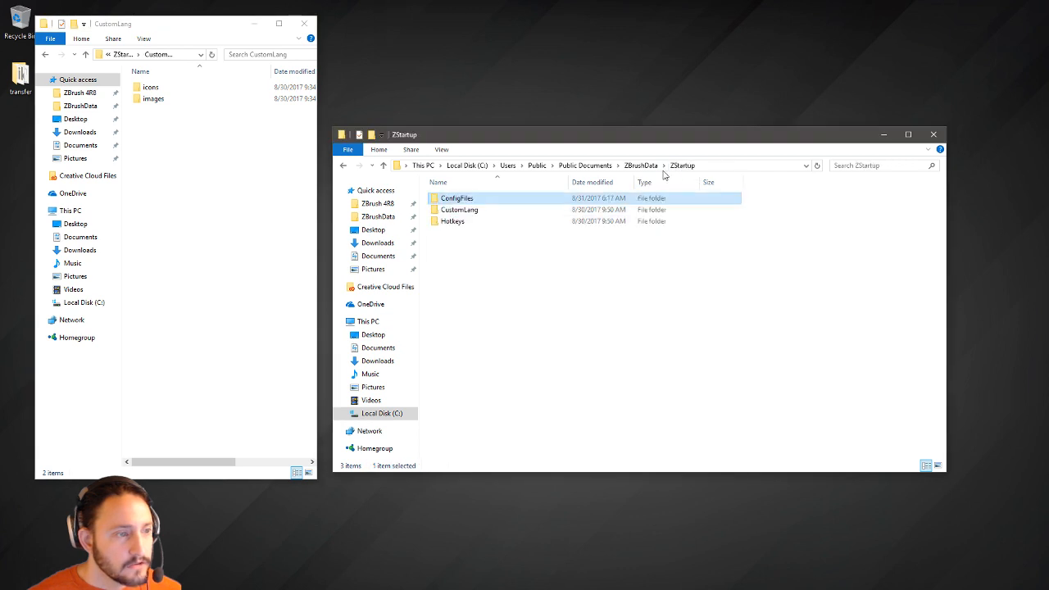
double_click(492, 212)
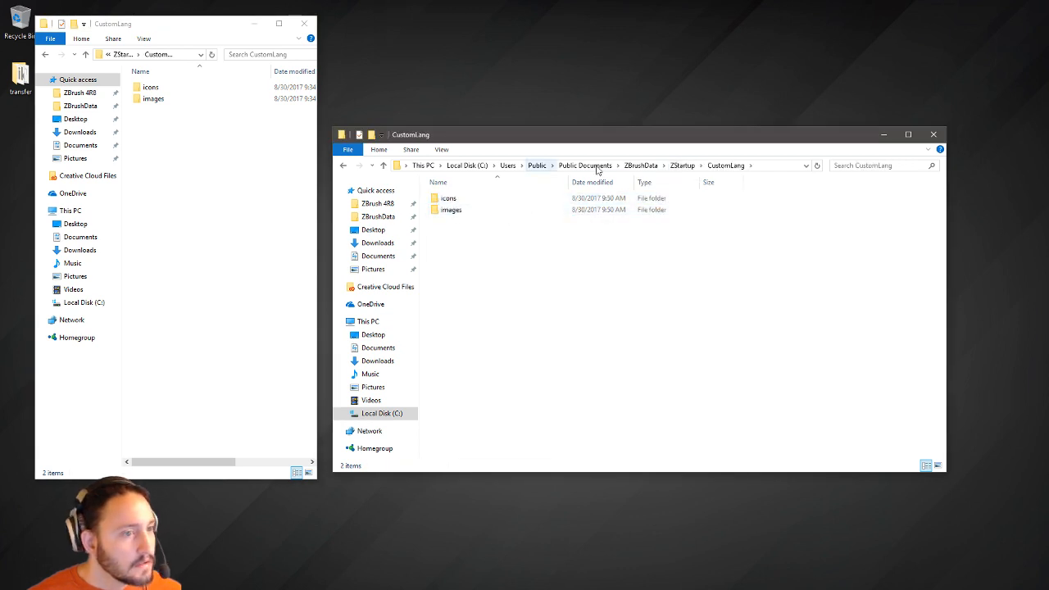
left_click(680, 166)
double_click(483, 220)
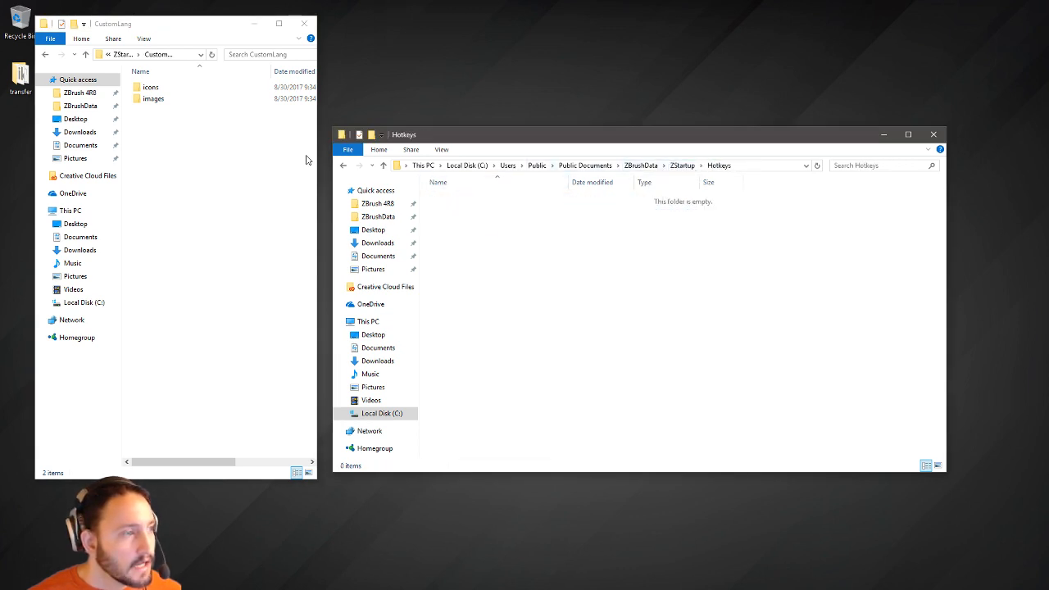
left_click(125, 54)
Move StartupHotkeys.TXT from the transfer Hotkeys folder into ZBrushData's ZStartup\Hotkeys.
double_click(156, 111)
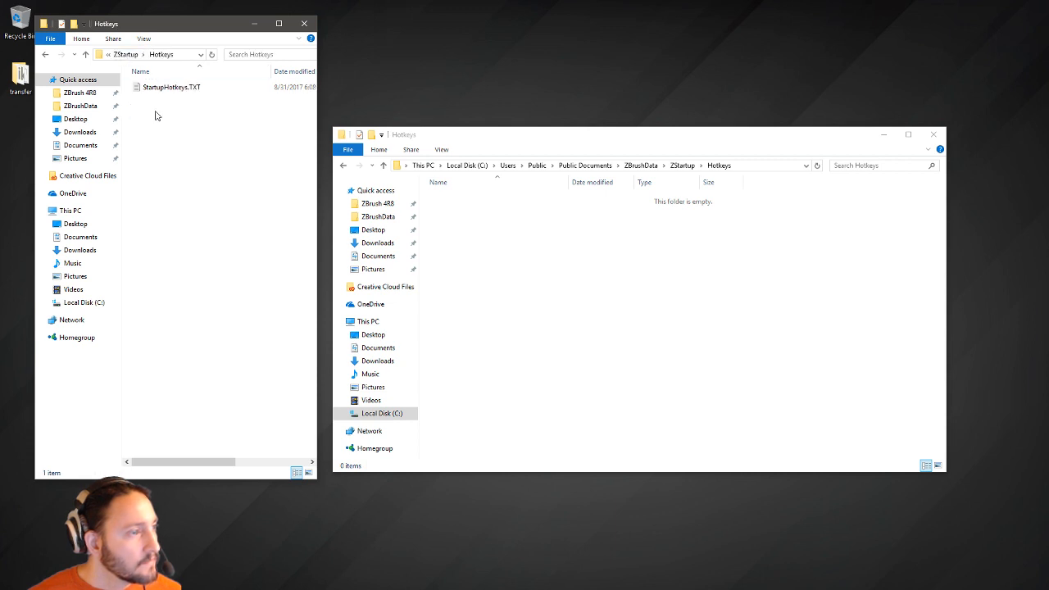
left_click_drag(175, 88, 185, 94)
right_click_drag(637, 341, 637, 341)
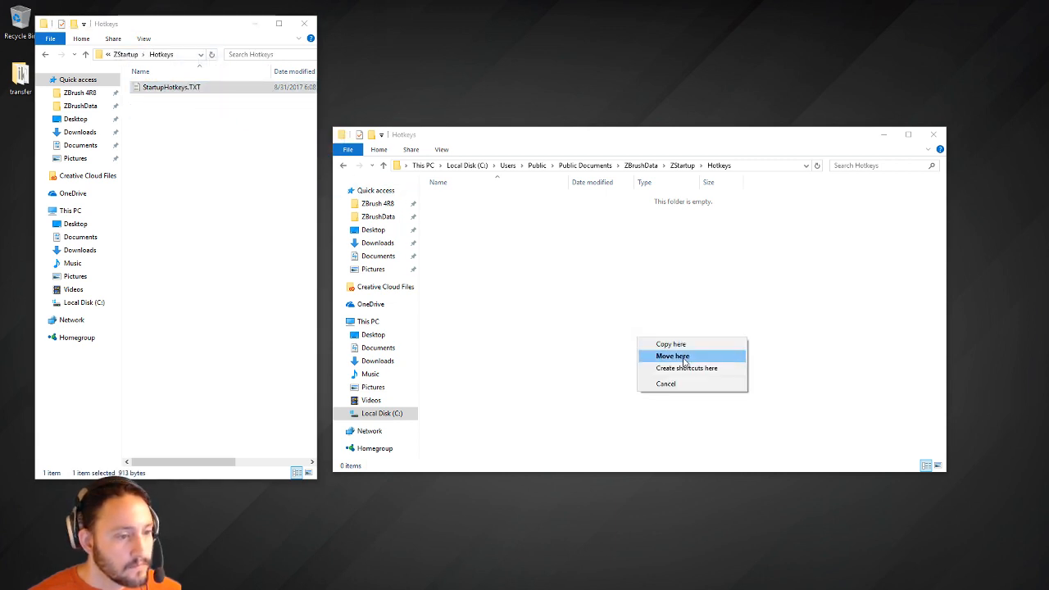
left_click(684, 354)
left_click(125, 54)
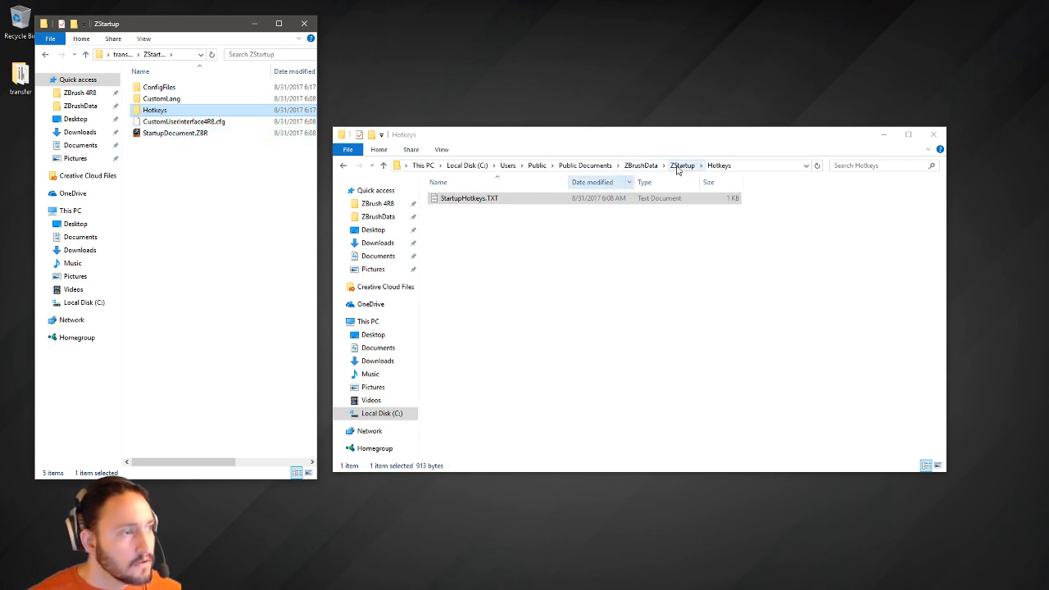
left_click(681, 166)
Move CustomUserInterface4R8.cfg and StartupDocument.ZBR into ZBrushData's ZStartup folder.
left_click_drag(198, 167, 168, 124)
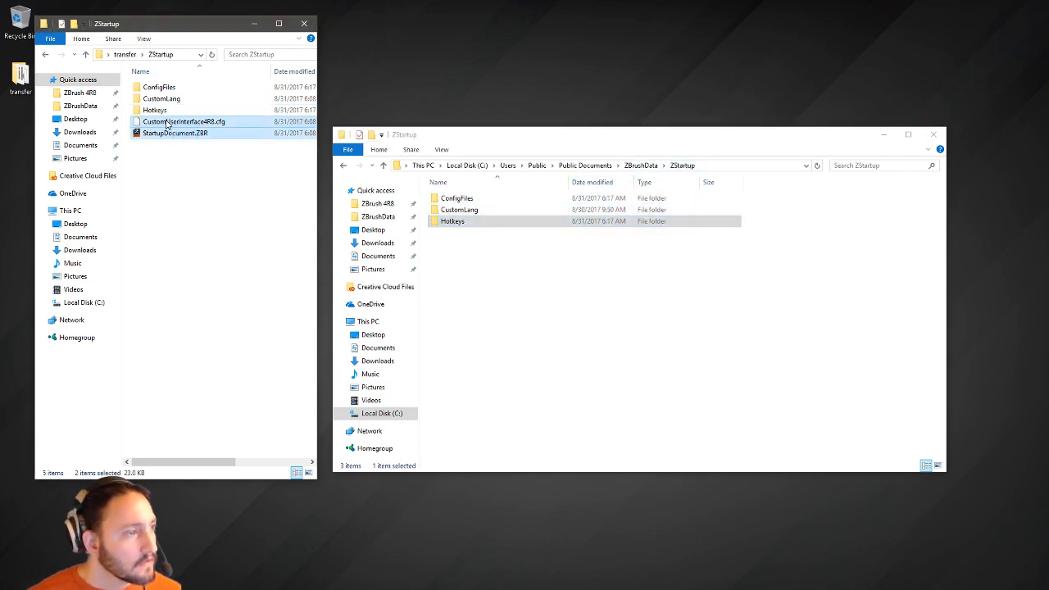
right_click_drag(168, 124, 551, 339)
left_click(582, 356)
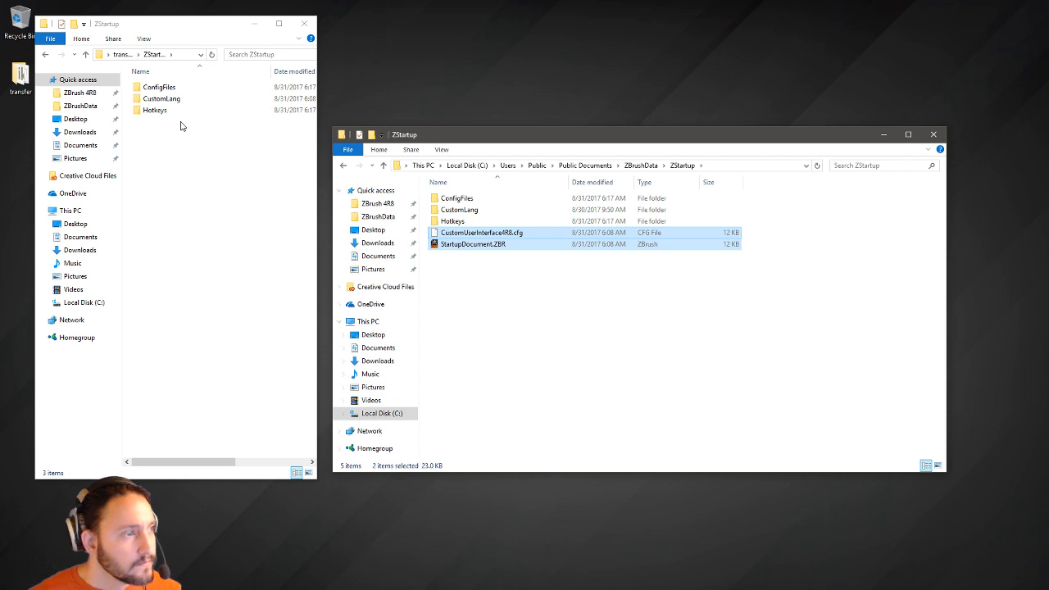
Browse the left window back to the transfer folder, then close both Explorer windows.
left_click(47, 56)
left_click(46, 56)
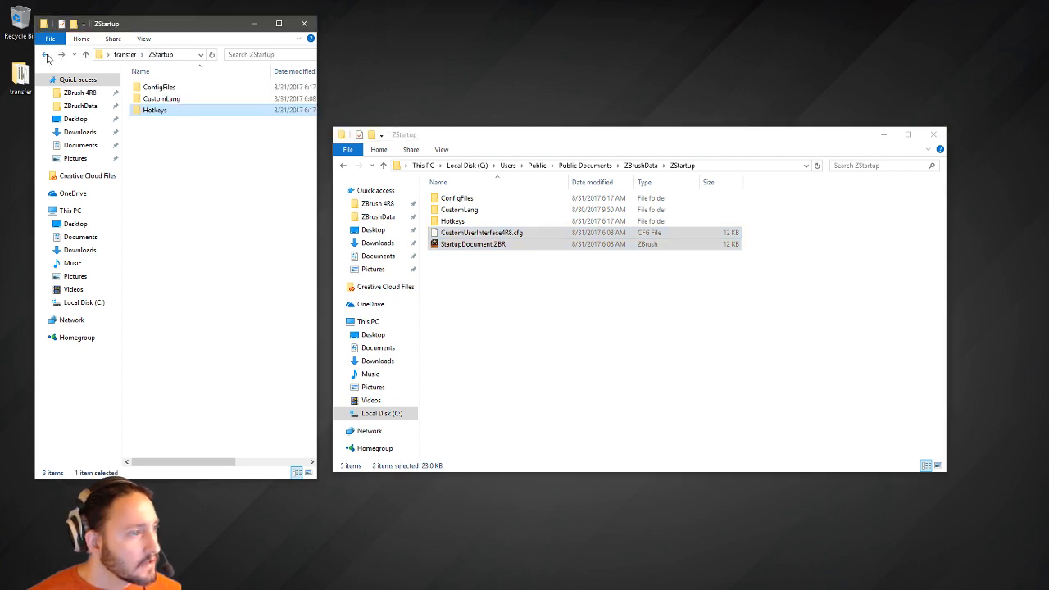
left_click(47, 56)
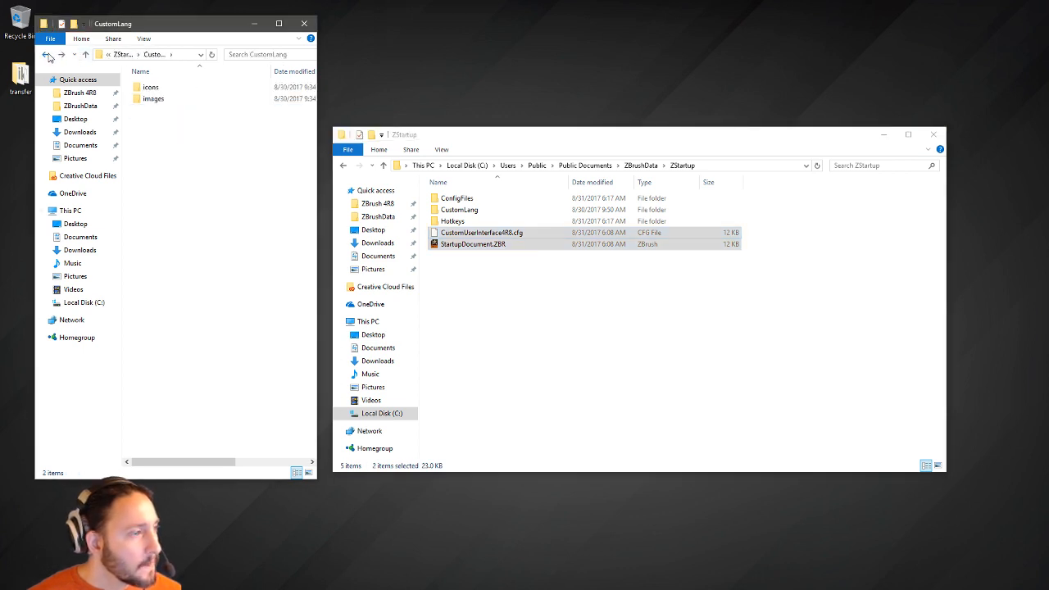
left_click(47, 56)
left_click(46, 56)
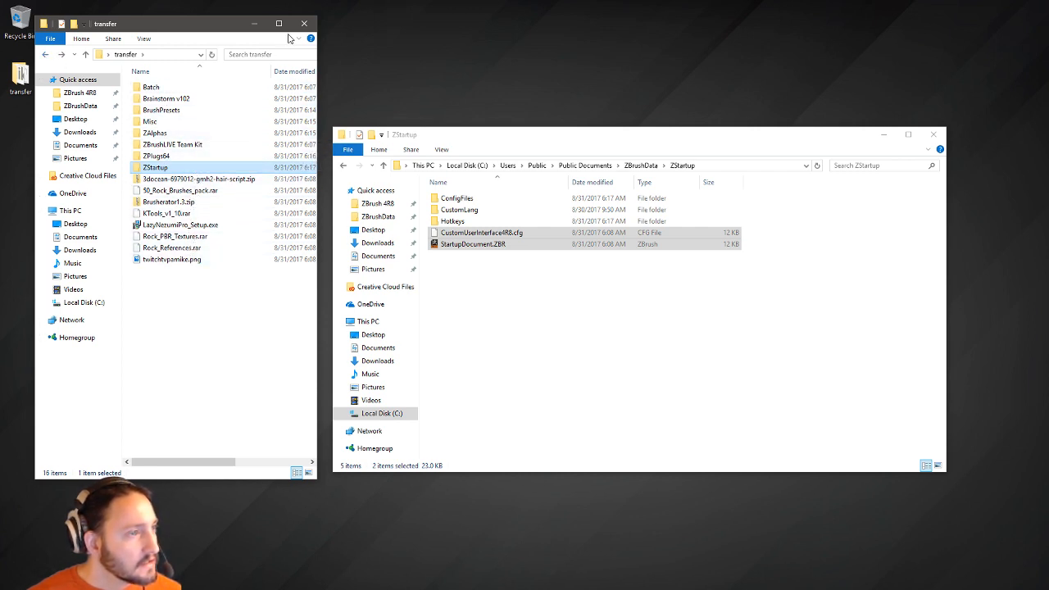
left_click(304, 23)
left_click(932, 133)
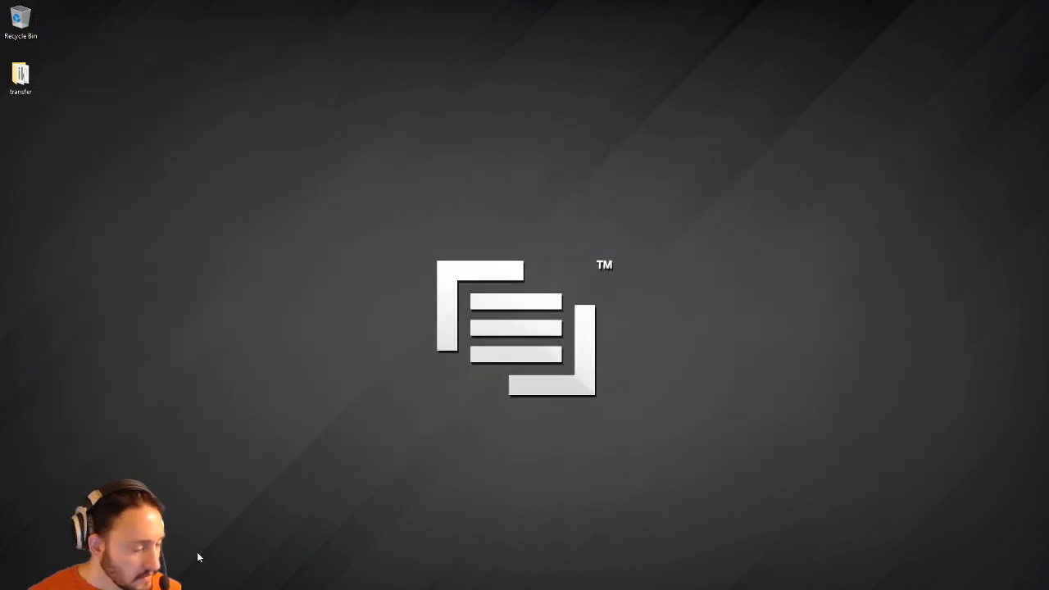
Launch ZBrush 4R8 from the Start menu, set Draw Size from 64 to 31, and close LightBox.
key("super")
left_click(190, 469)
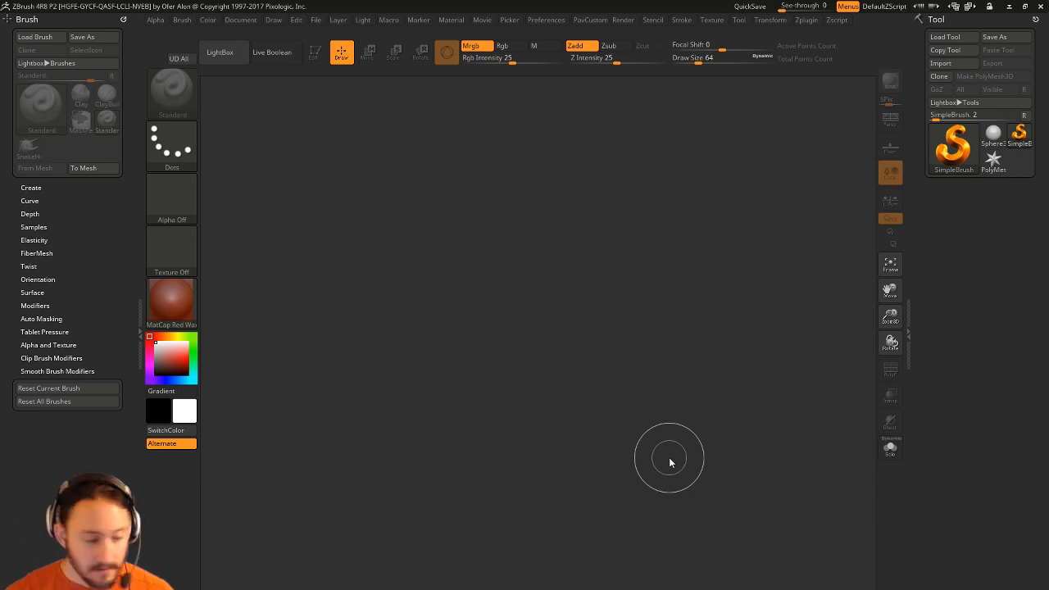
key("comma")
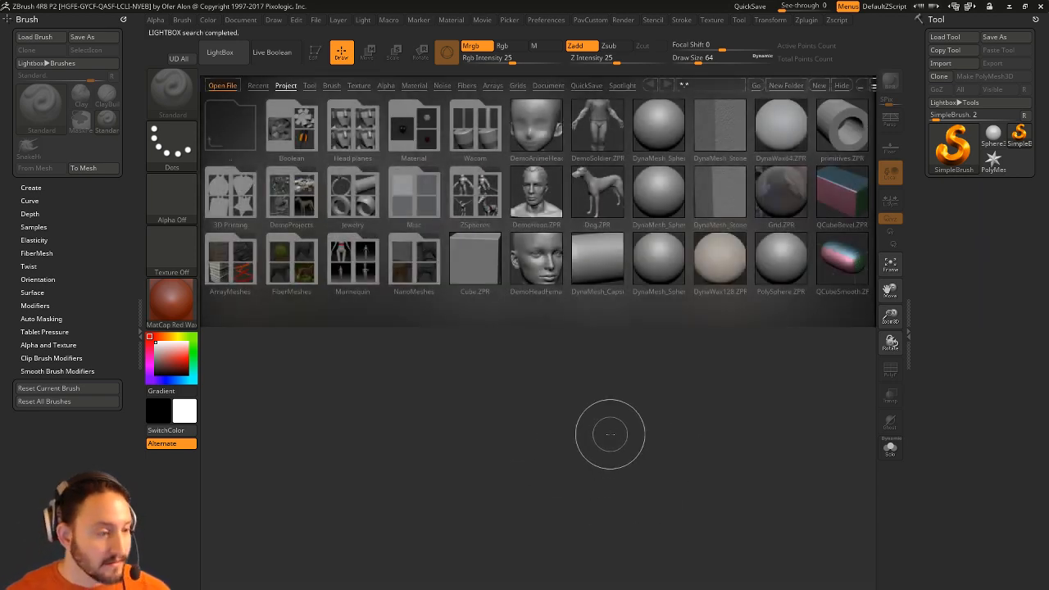
key("s")
left_click_drag(628, 417, 620, 417)
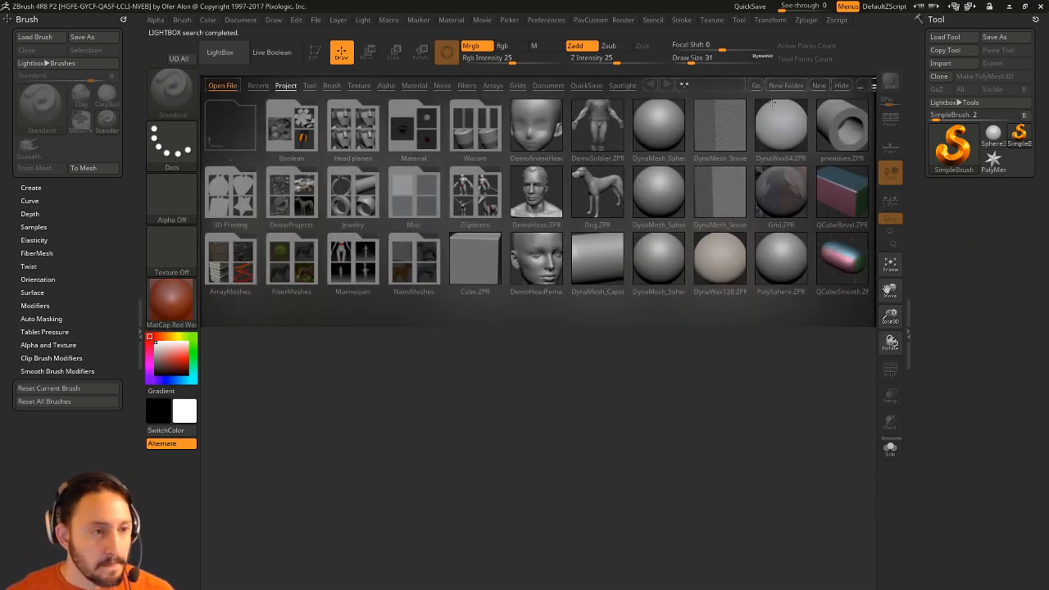
left_click(837, 83)
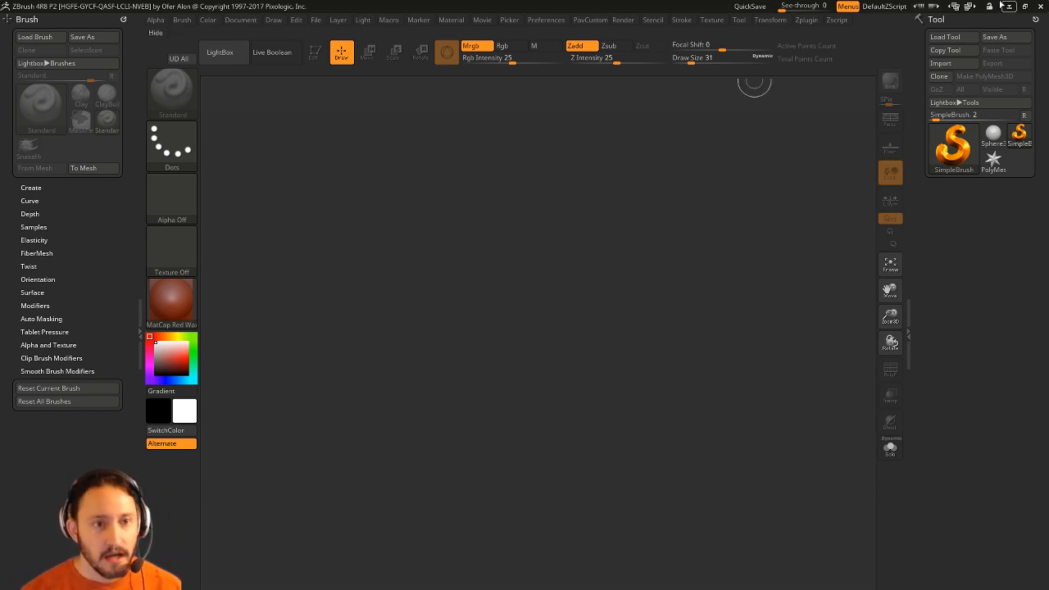
Restore and resize the ZBrush window to fill the screen, then reload DefaultZScript.
left_click(1024, 6)
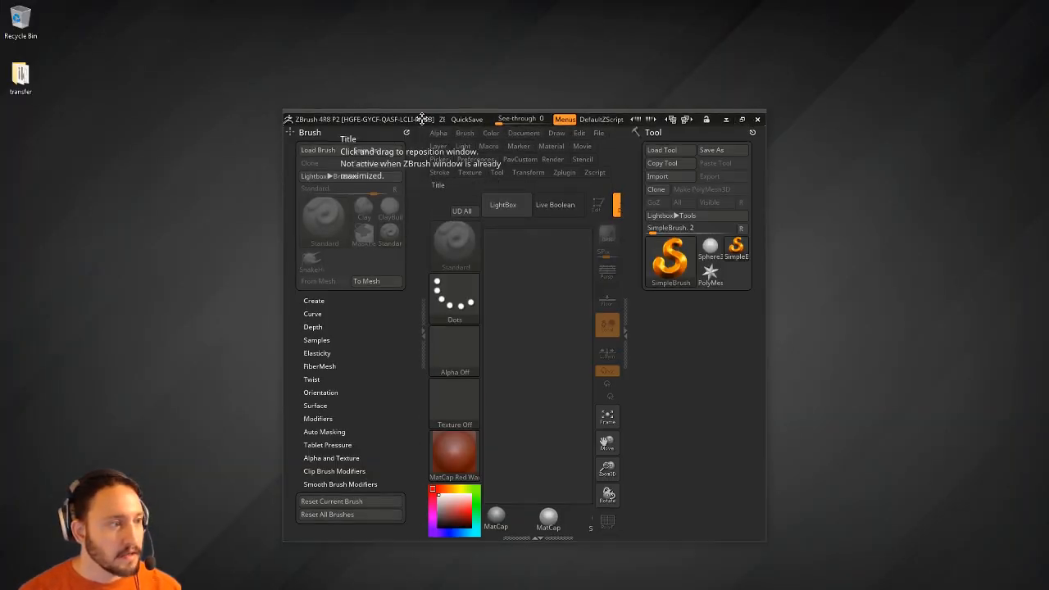
left_click_drag(421, 119, 139, 9)
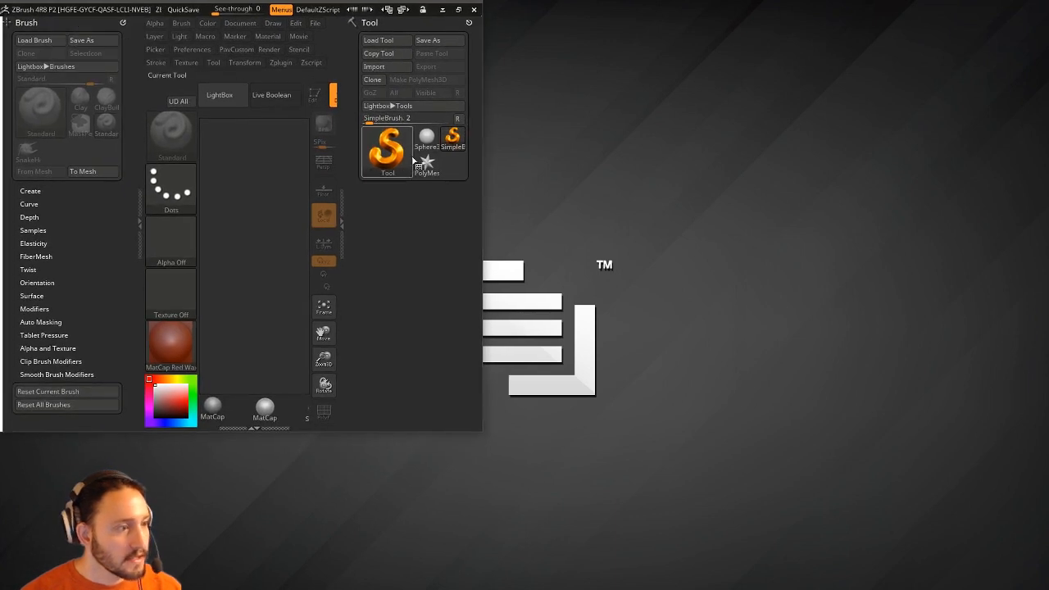
left_click_drag(483, 175, 1040, 172)
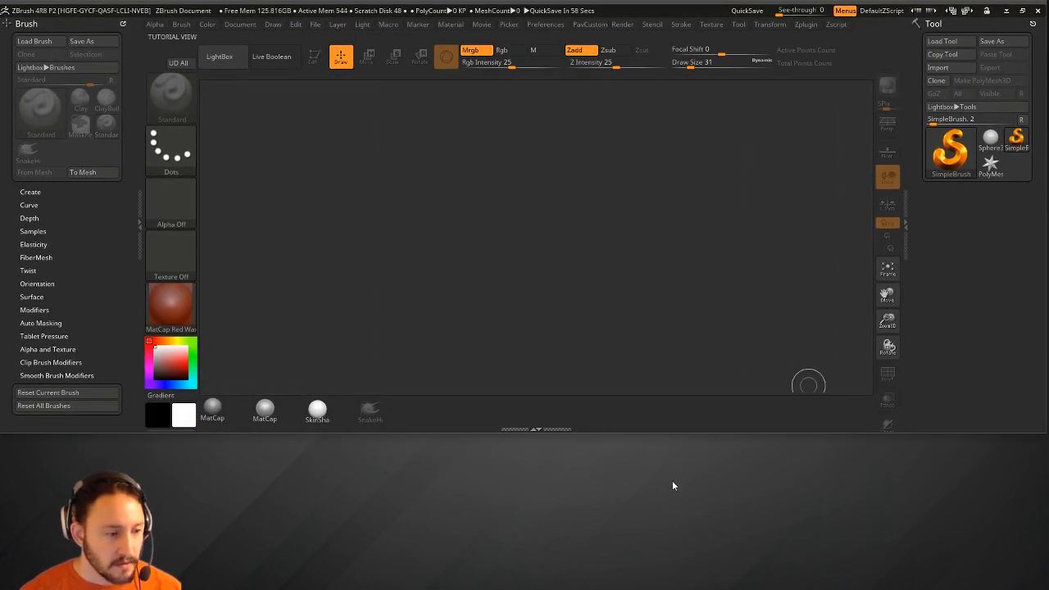
left_click_drag(671, 431, 657, 506)
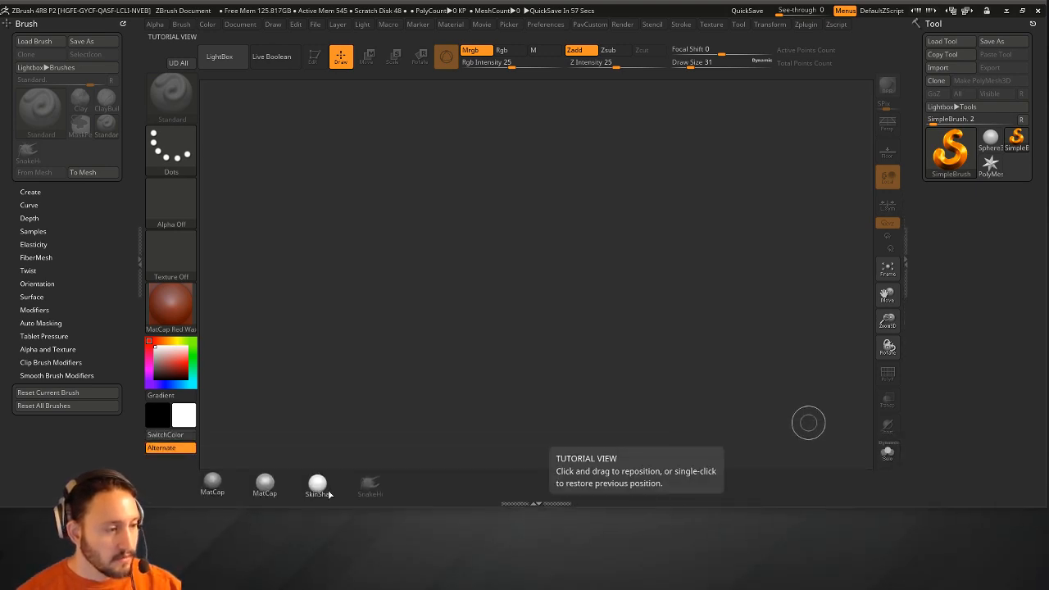
left_click_drag(574, 507, 574, 496)
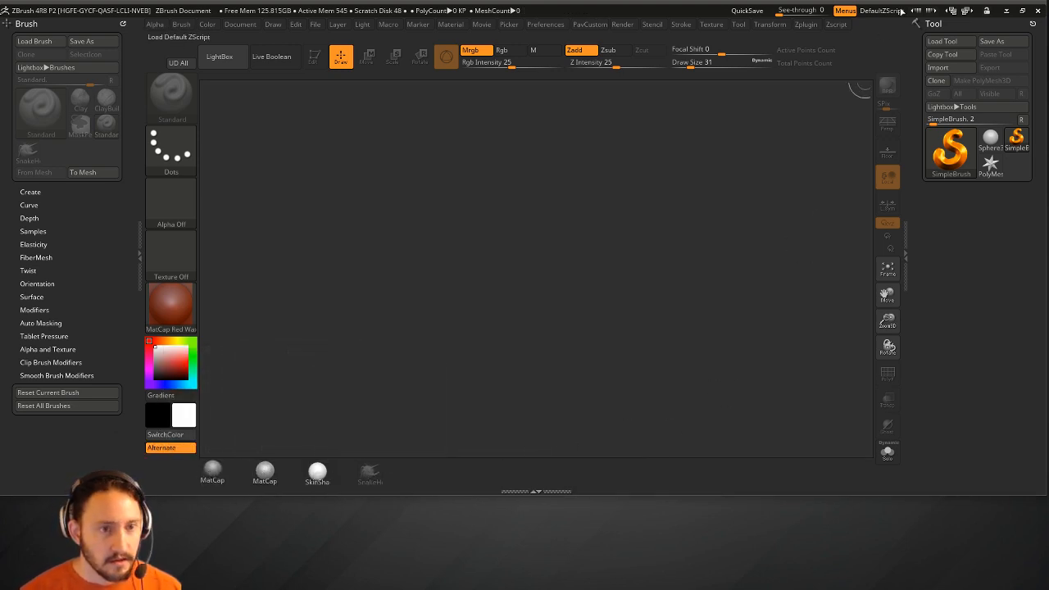
left_click(901, 10)
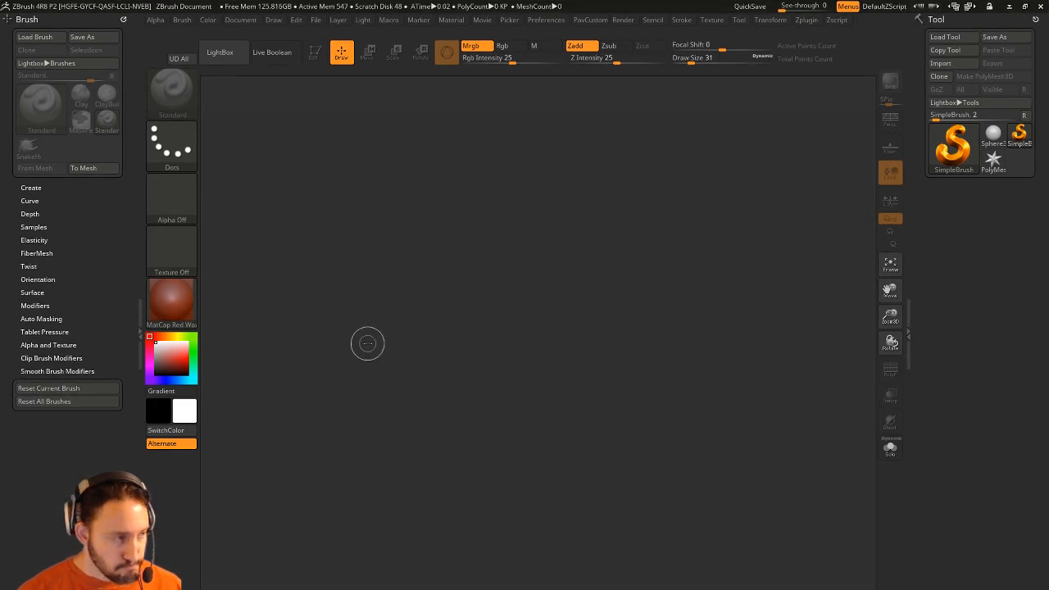
Adjust the draw size to 41, then bring up the Windows Start menu.
key("s")
left_click_drag(605, 210, 637, 222)
key("s")
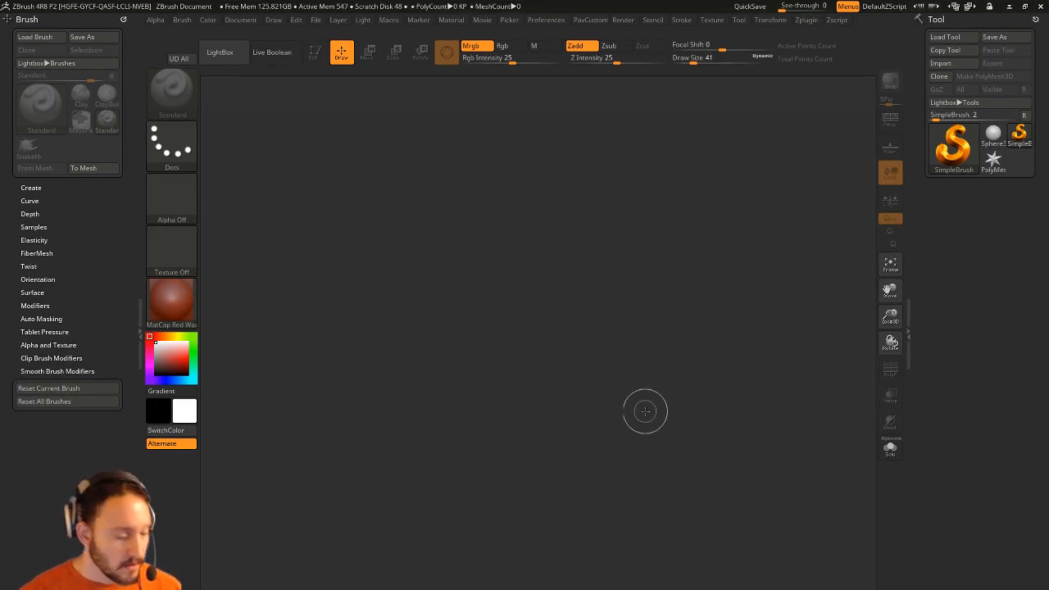
key("super")
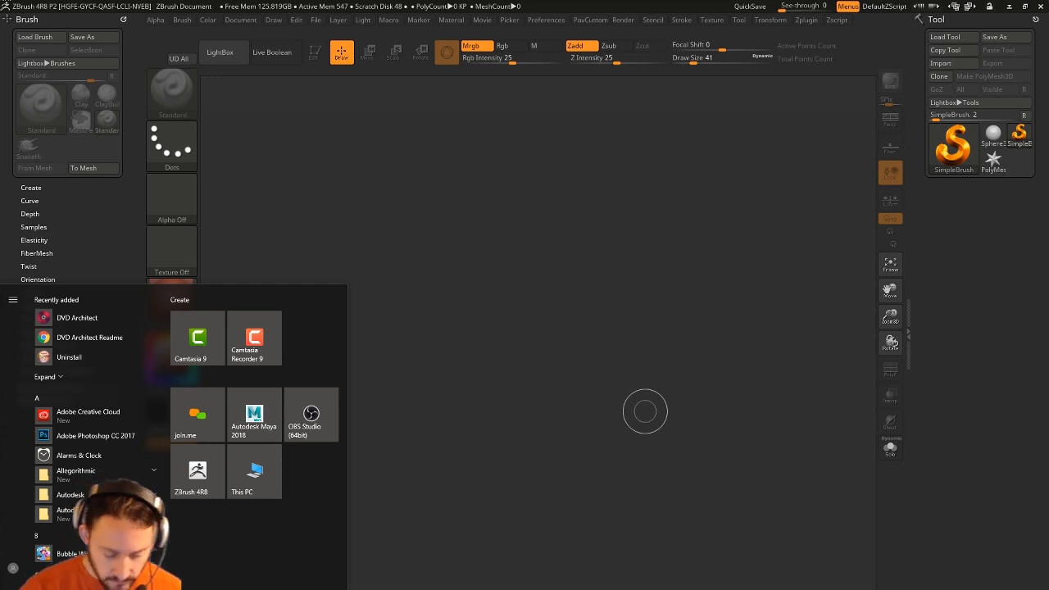
Draw a Sphere3D on the canvas, switch it to Edit mode and move it toward the centre.
left_click(455, 279)
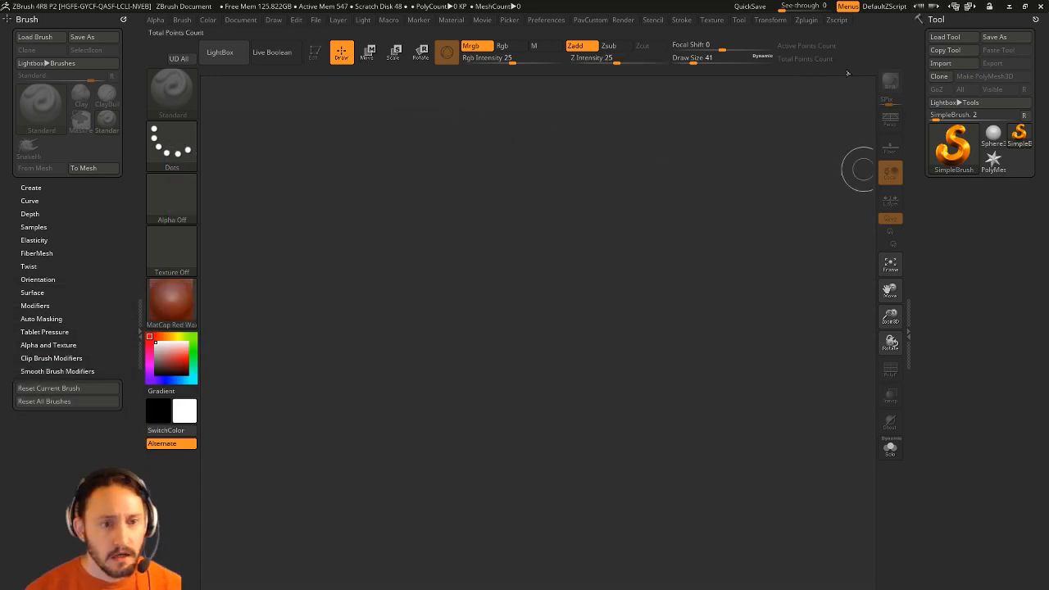
left_click(993, 135)
left_click(948, 155)
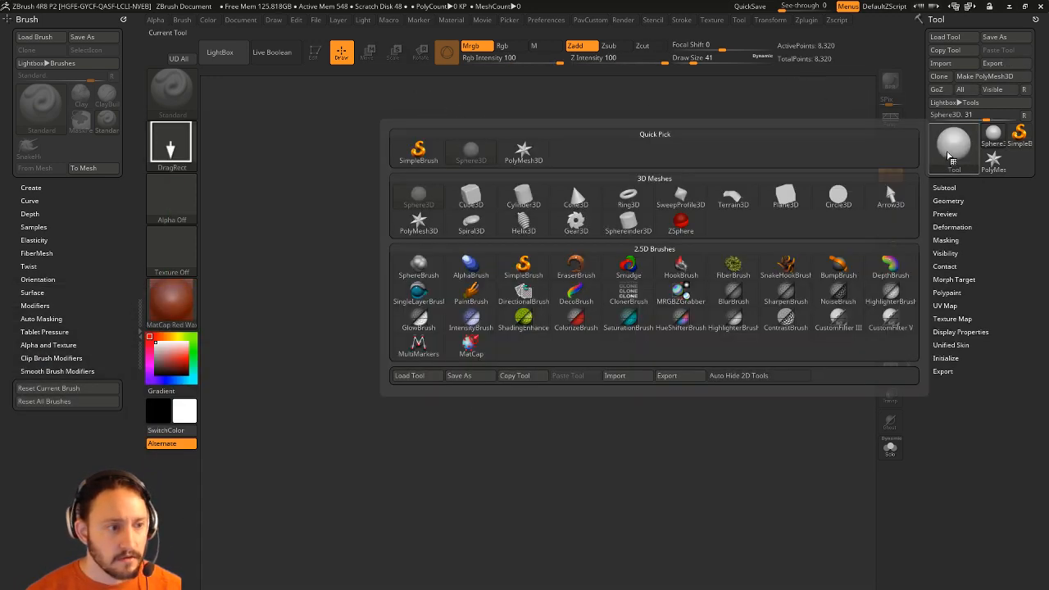
left_click(949, 157)
left_click_drag(452, 316, 492, 398)
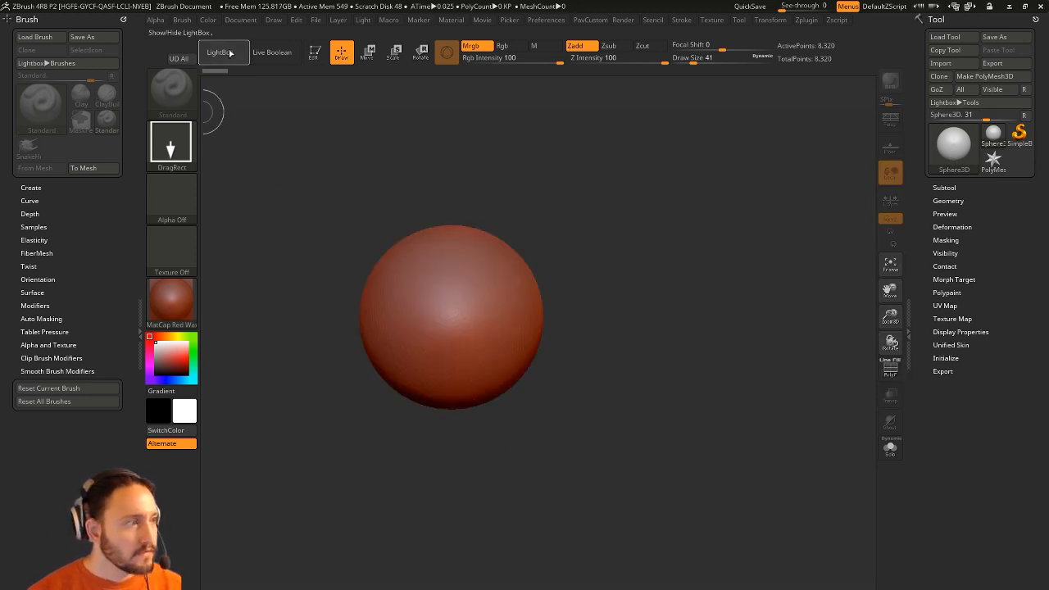
left_click(315, 51)
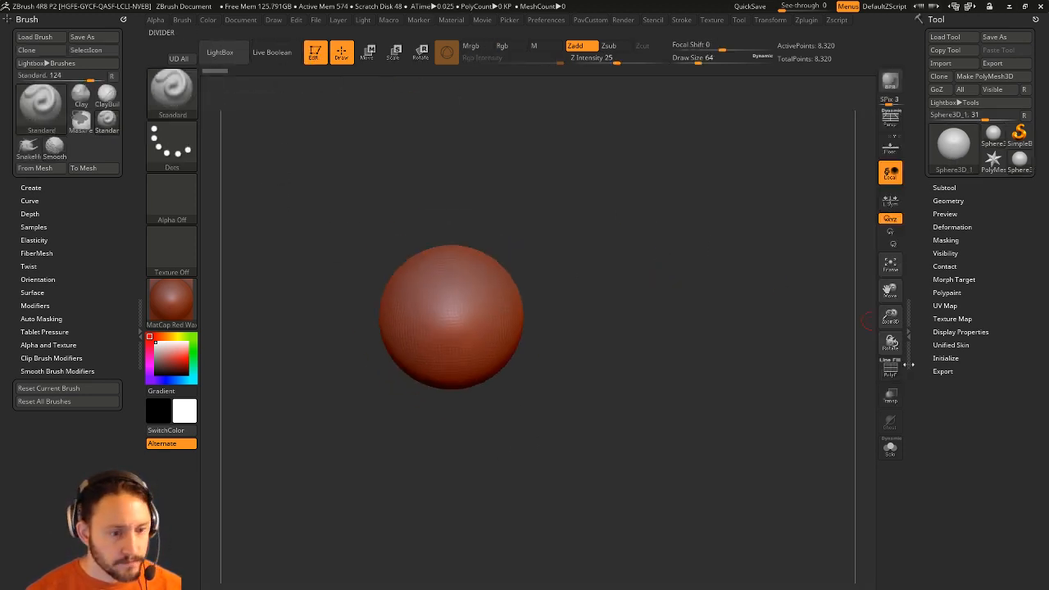
left_click_drag(453, 199, 516, 232, "alt")
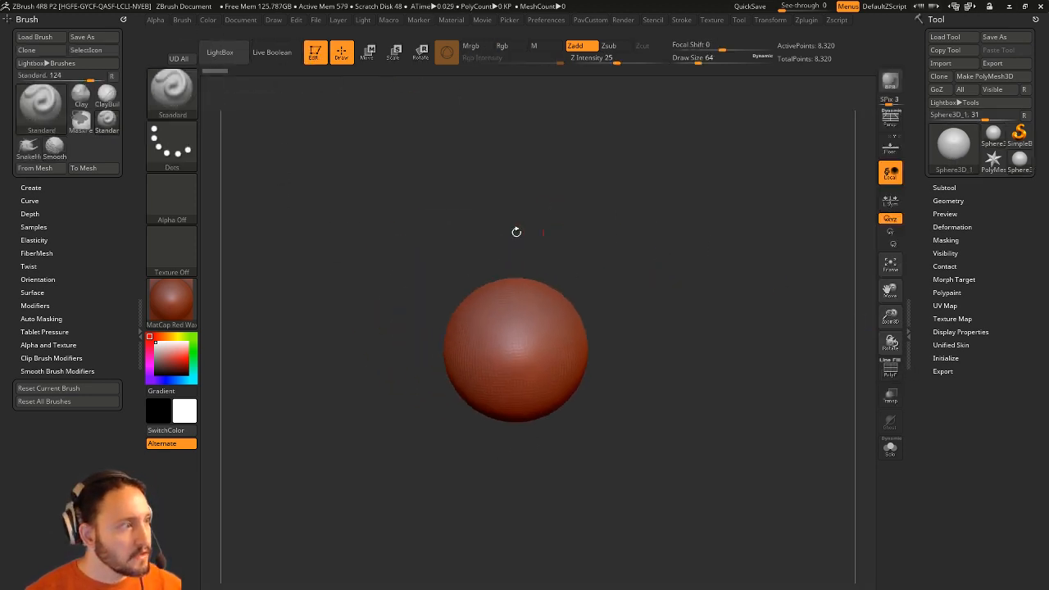
left_click(243, 66)
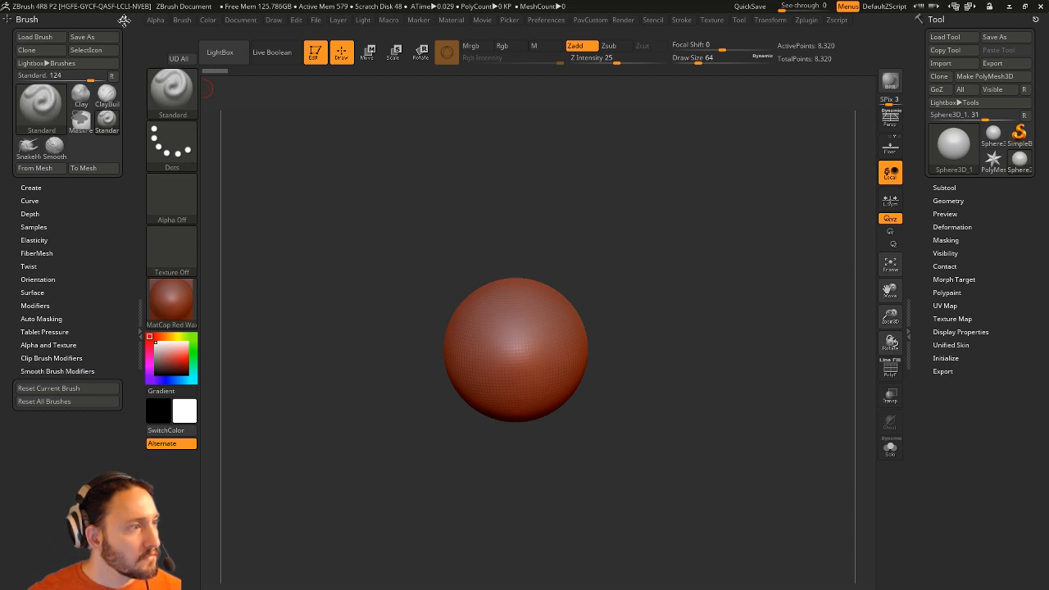
Enable Customize in Preferences > Config and Ctrl+Alt-drag the LightBox button off the shelf.
left_click(546, 21)
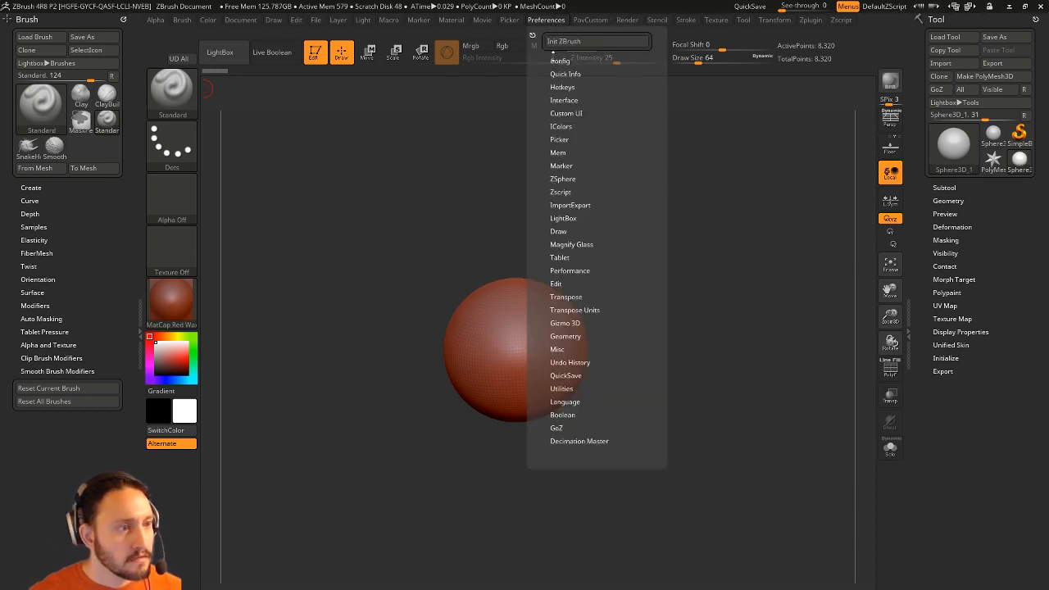
left_click(560, 61)
left_click(571, 125)
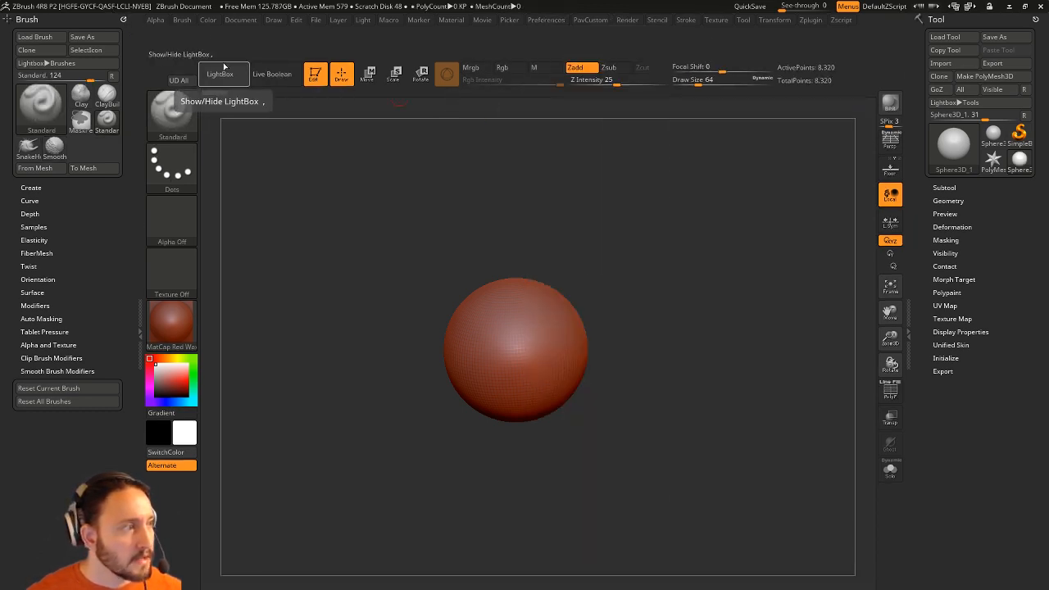
left_click_drag(221, 74, 283, 209, "ctrl+alt")
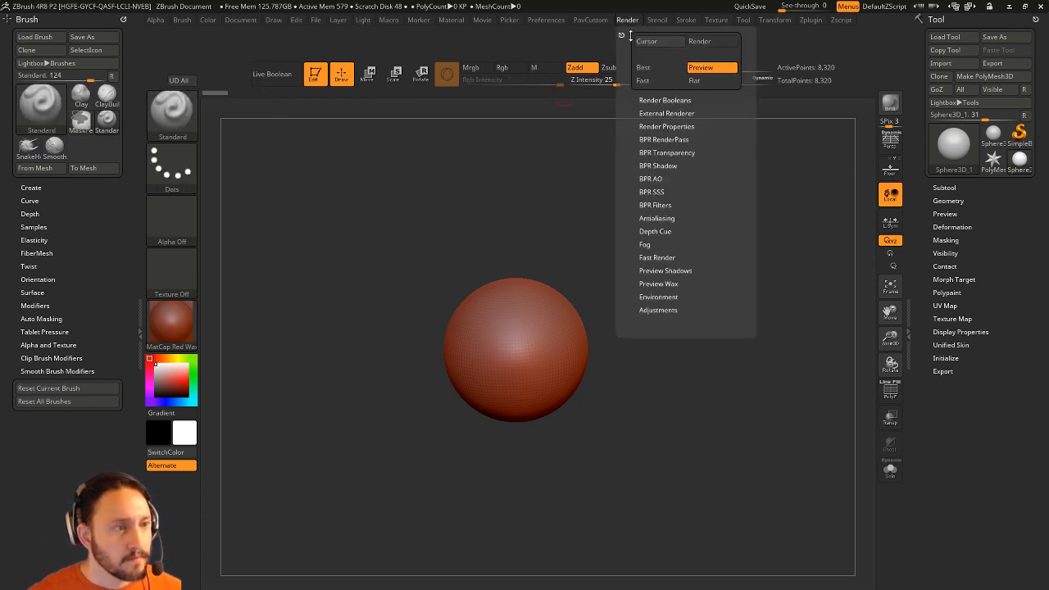
Disable Customize and save the layout with Store Config as the master configuration.
left_click(557, 22)
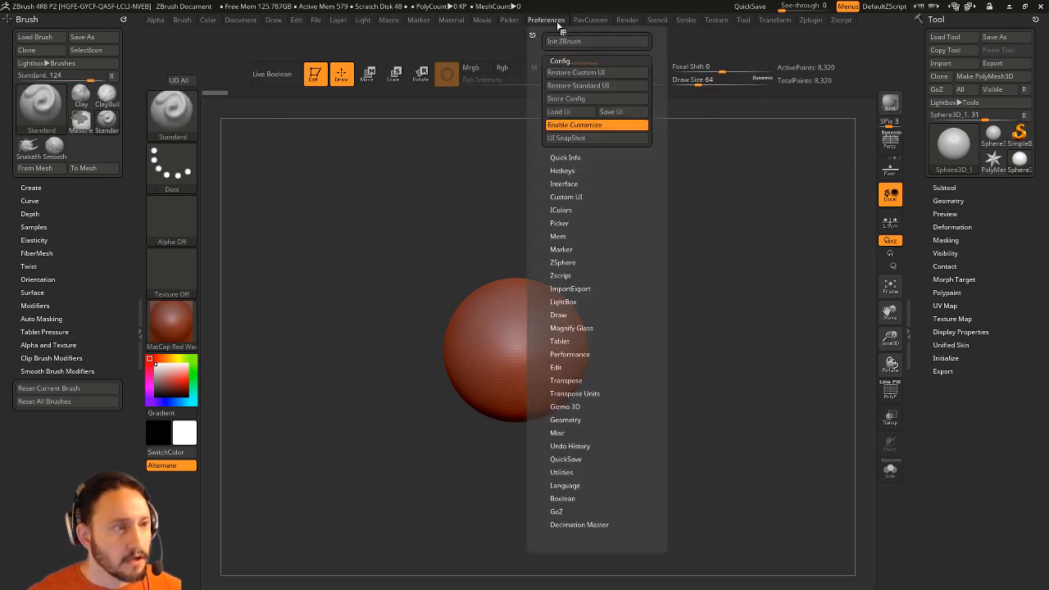
left_click(571, 125)
left_click(565, 98)
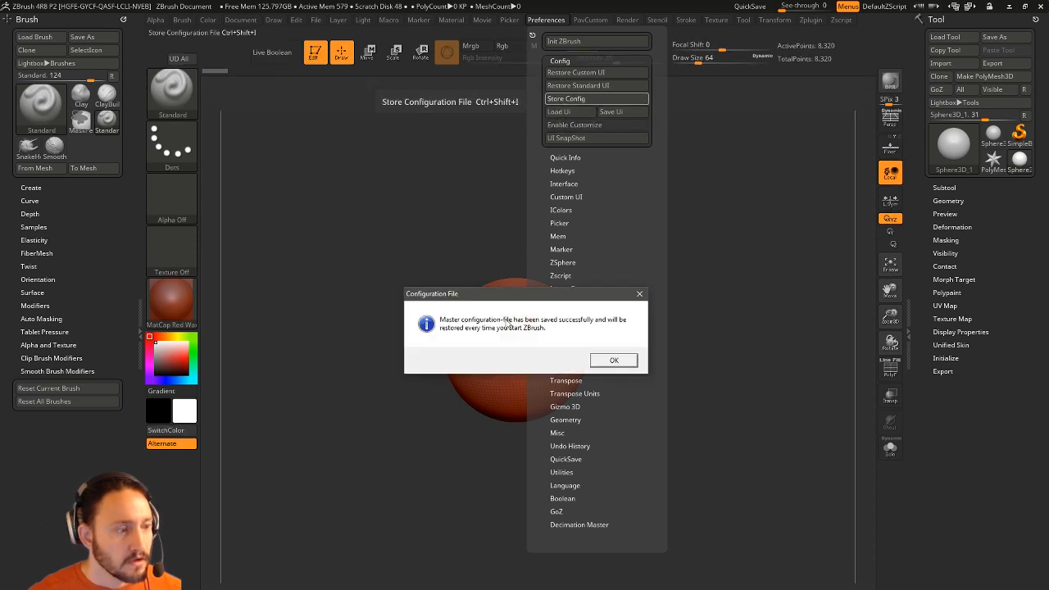
left_click(602, 362)
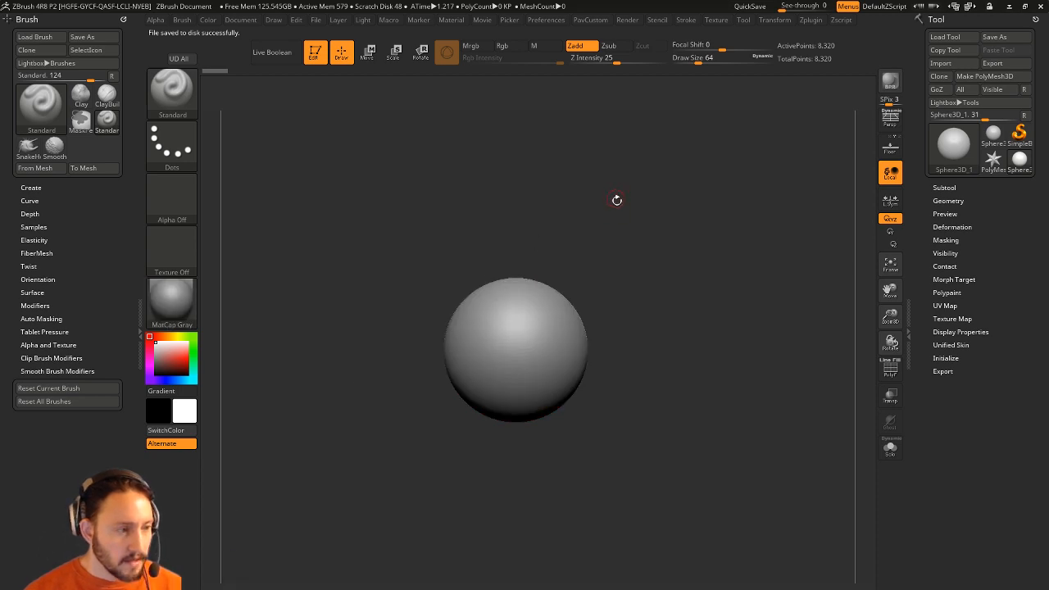
left_click_drag(616, 200, 287, 557)
left_click_drag(656, 227, 230, 342, "alt")
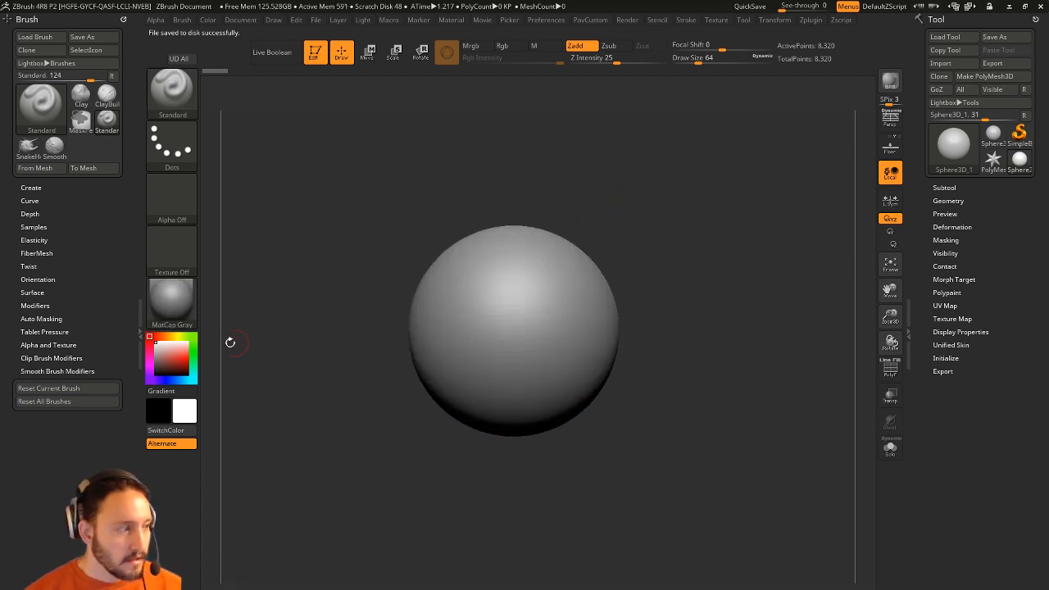
Turn on polyframe, make the sphere a PolyMesh3D, and try a SliceCurve split, then undo it.
left_click(882, 373)
left_click_drag(803, 320, 796, 305)
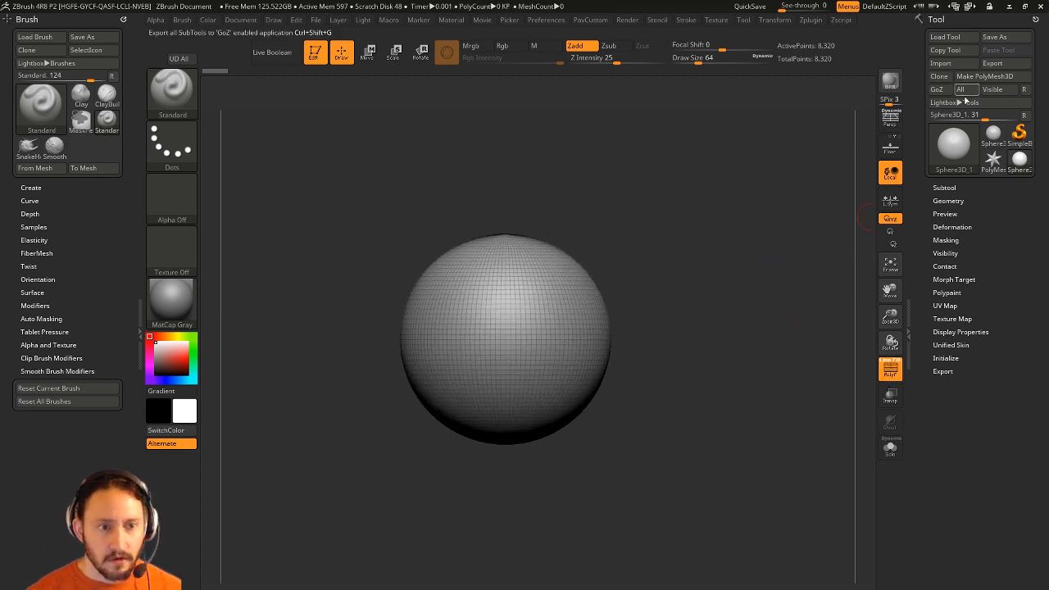
left_click(985, 76)
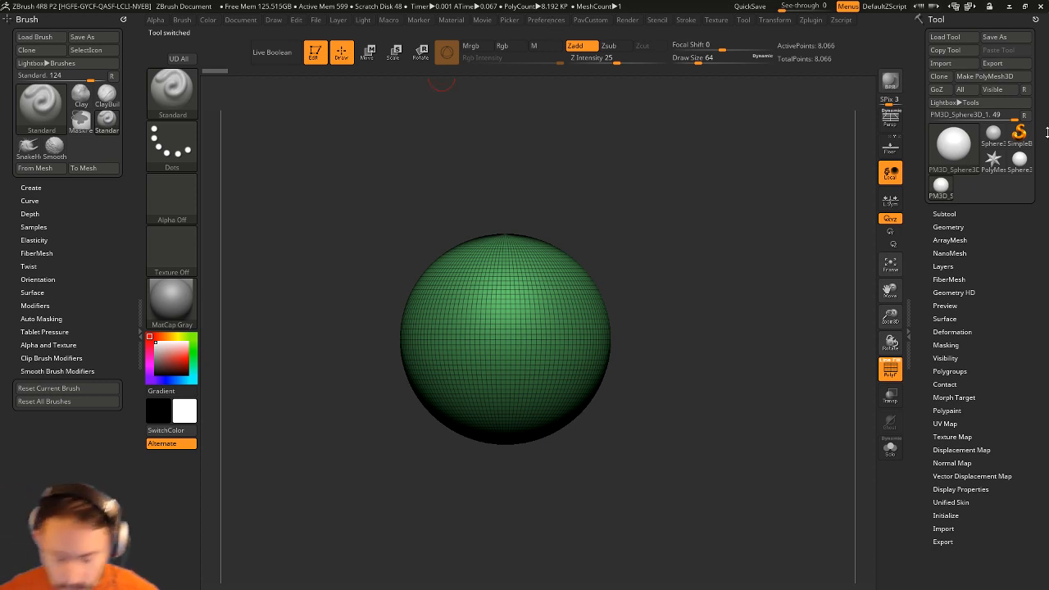
key("ctrl+shift+b")
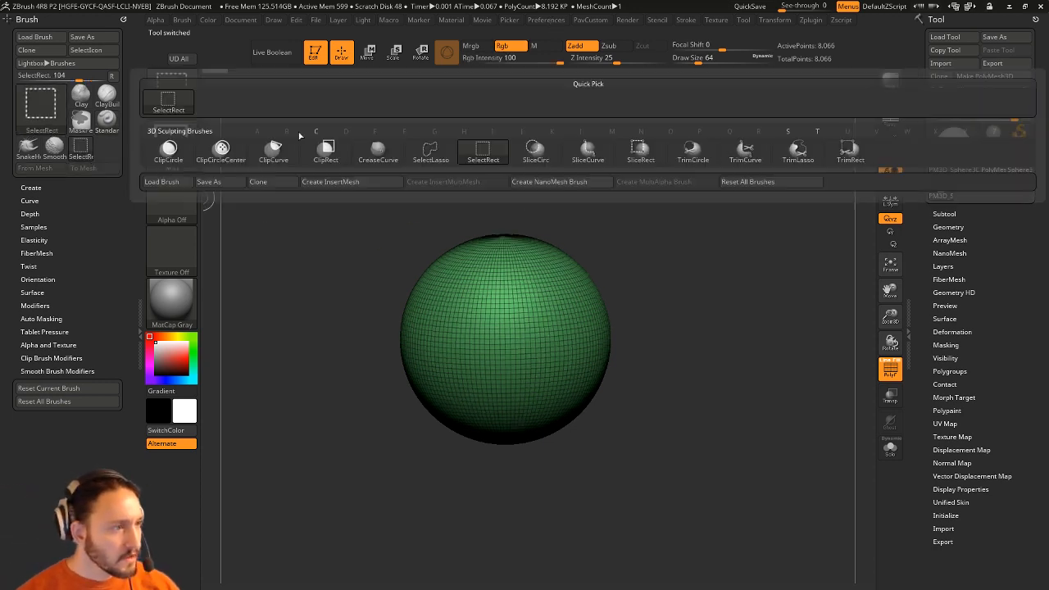
left_click(588, 154)
left_click_drag(682, 206, 439, 574, "ctrl+shift")
left_click_drag(666, 252, 618, 310)
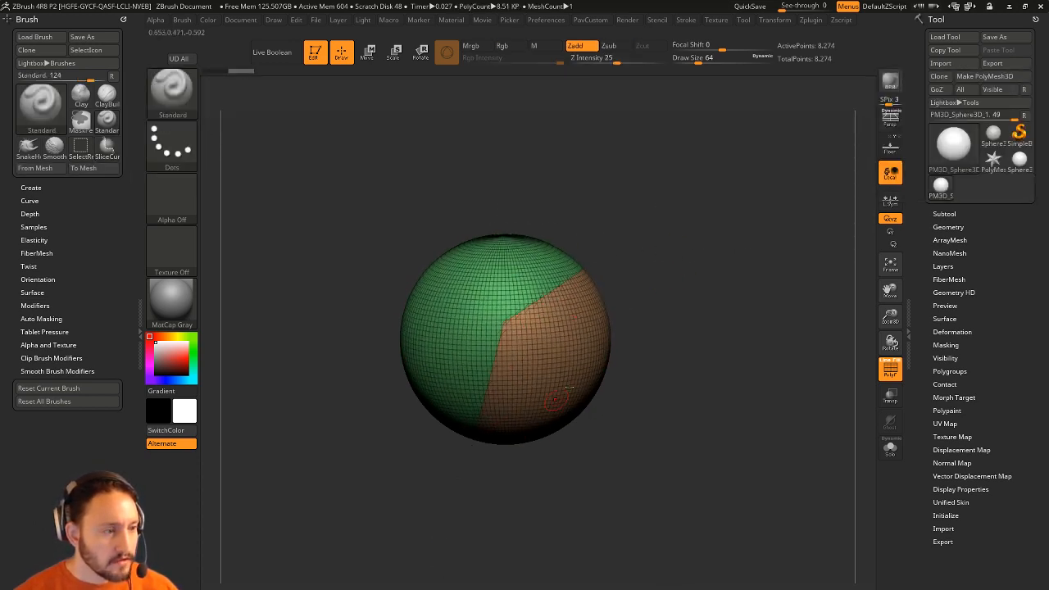
key("ctrl+w")
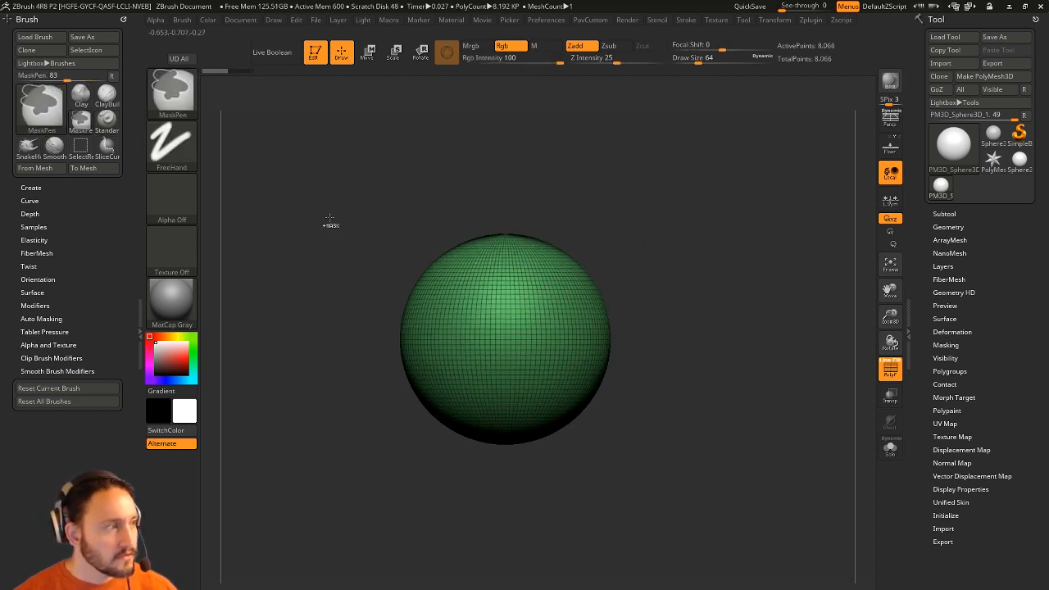
Lasso-mask the lower right of the sphere and turn it into a new blue polygroup.
left_click(174, 93, "ctrl")
left_click(329, 151, "ctrl")
mouse_move(698, 298)
left_mouse_down("ctrl")
mouse_move(565, 338)
mouse_move(589, 579)
mouse_move(655, 467)
left_mouse_up("ctrl")
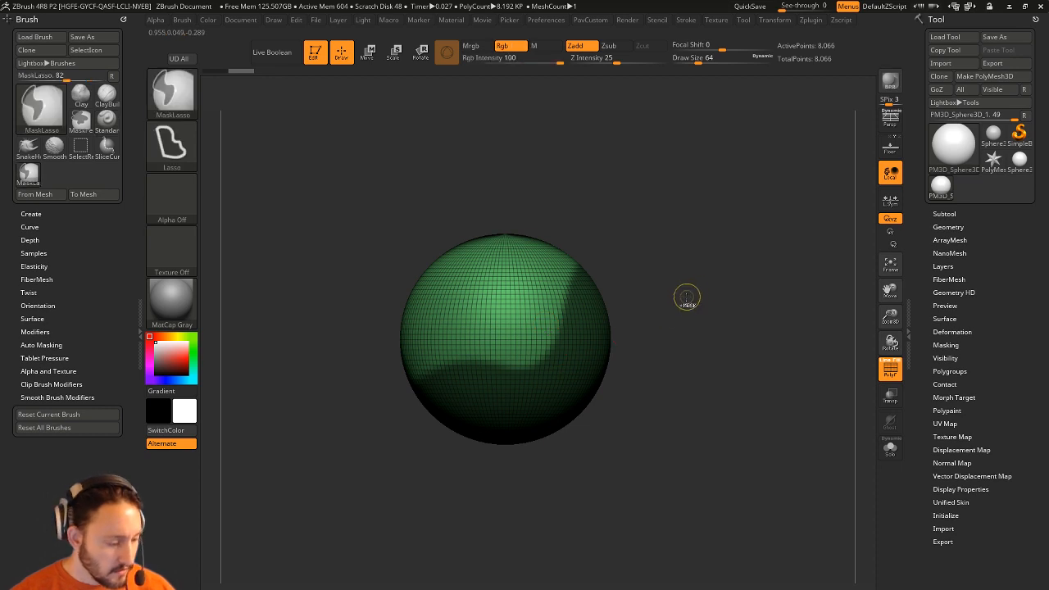
key("ctrl+w")
left_click_drag(679, 288, 753, 285, "alt")
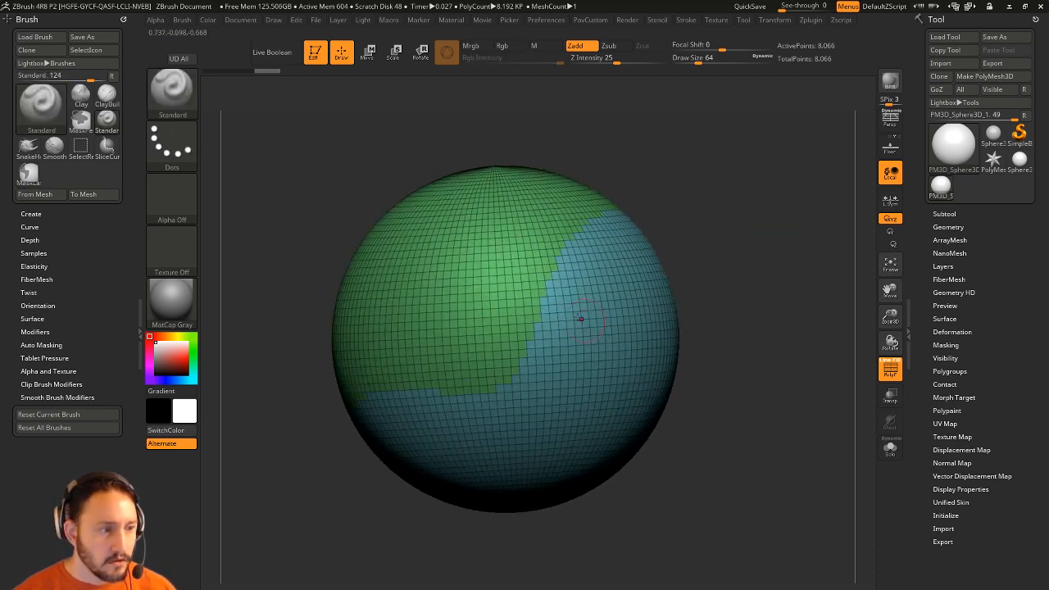
Restore the mask and add an Edgeloop Masked Border loop from Tool > Geometry > EdgeLoop, then clear the mask.
left_click(944, 214)
left_click_drag(915, 195, 901, 121)
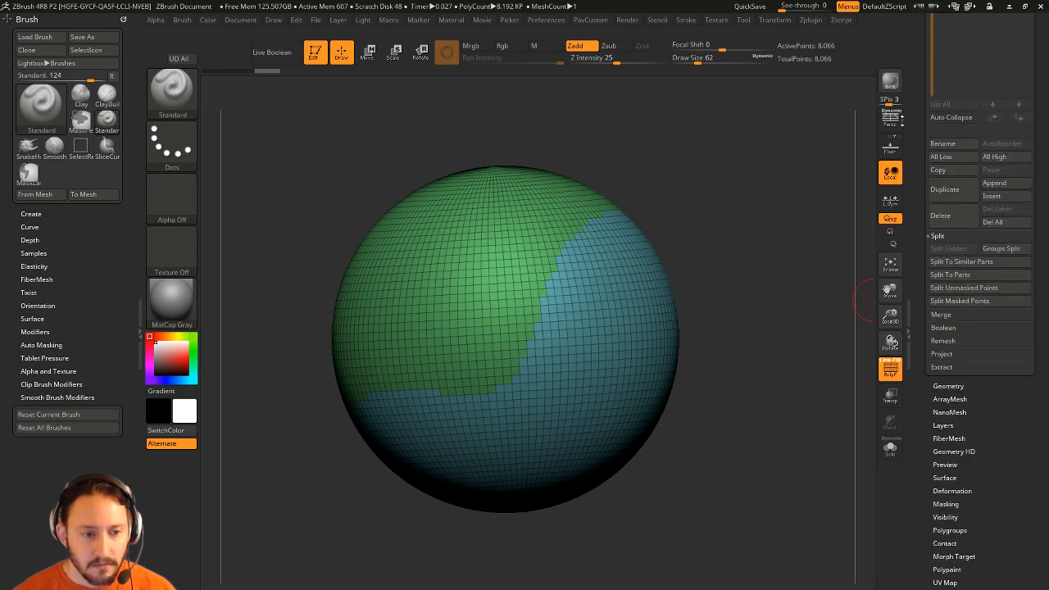
left_click(953, 383)
left_click_drag(926, 409, 921, 314)
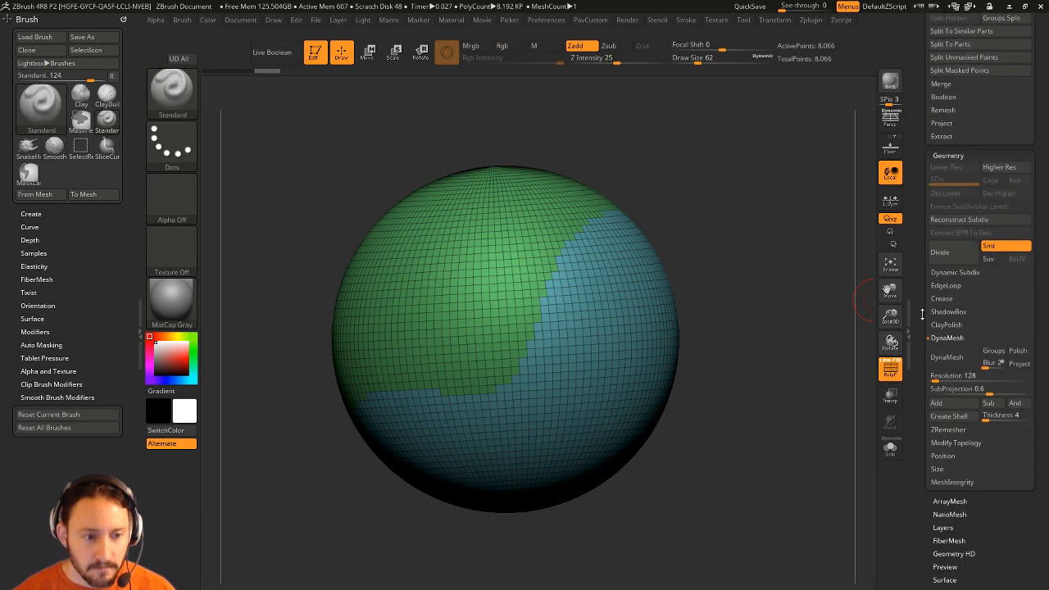
left_click(950, 285)
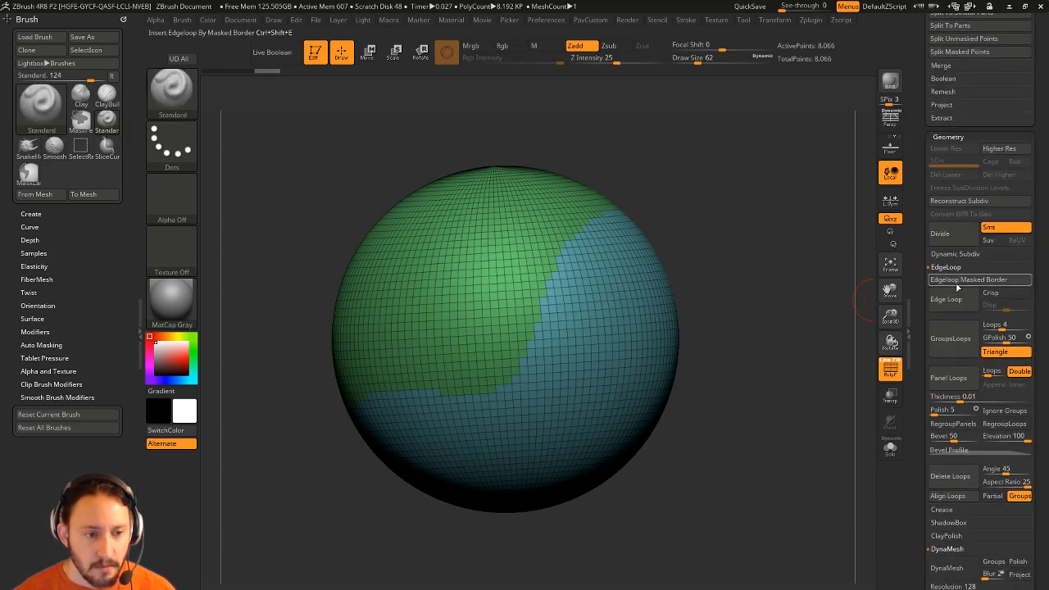
key("ctrl+z")
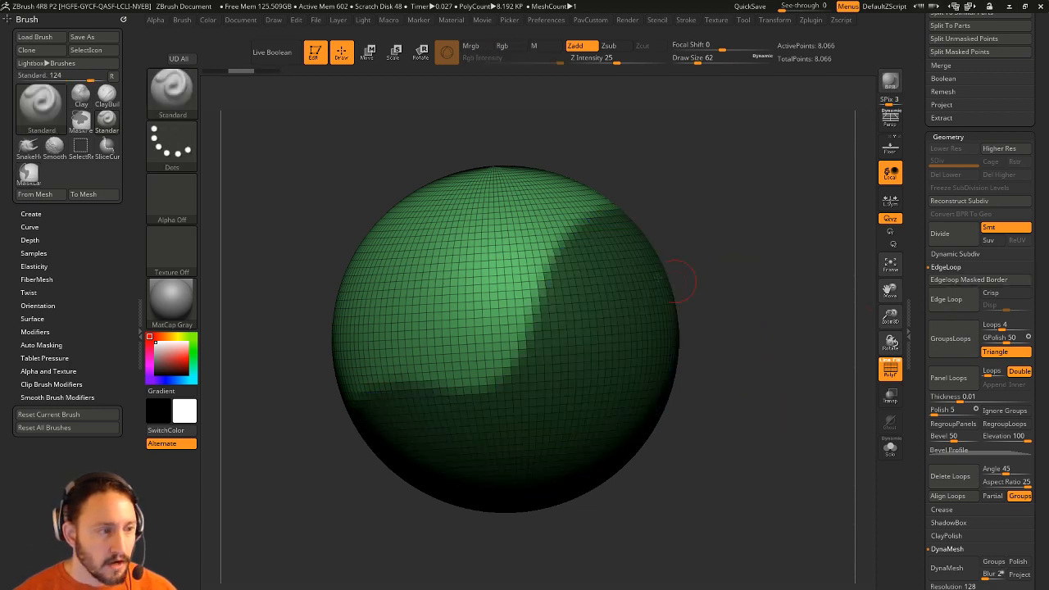
left_click(952, 282)
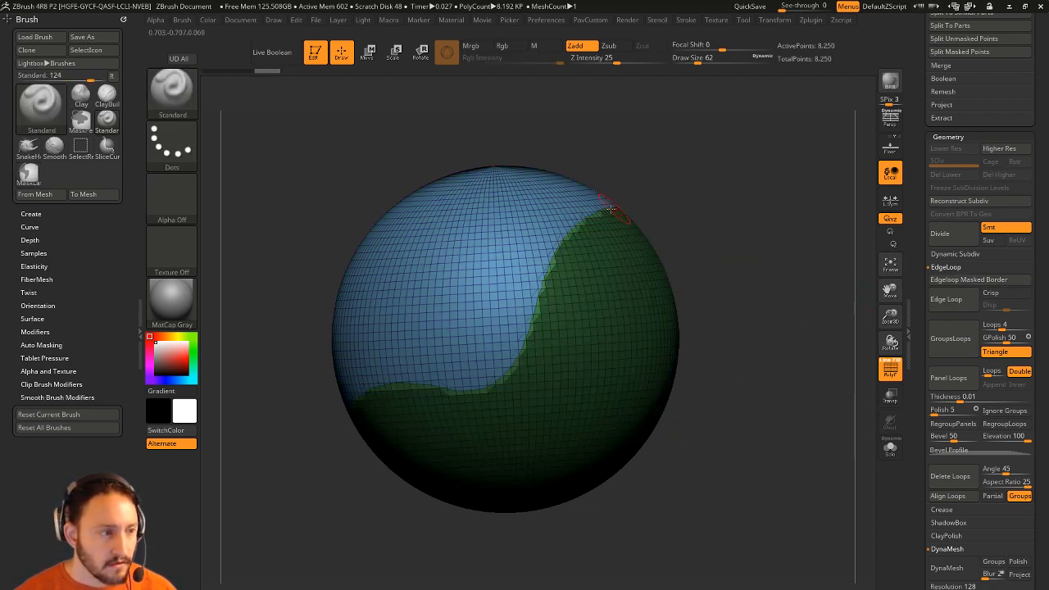
left_click(751, 262, "ctrl")
mouse_move(751, 262)
left_mouse_down()
mouse_move(794, 234)
mouse_move(728, 254)
left_mouse_up()
Set the brush size to 23 and run Polish By Features from the custom menu.
key("s")
left_click_drag(759, 254, 717, 259)
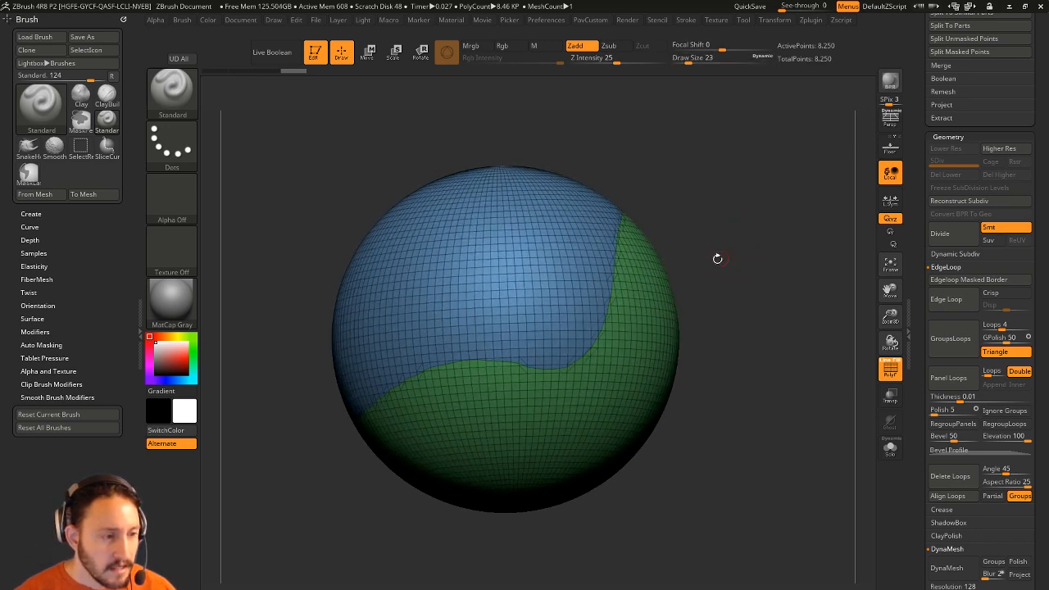
key("grave")
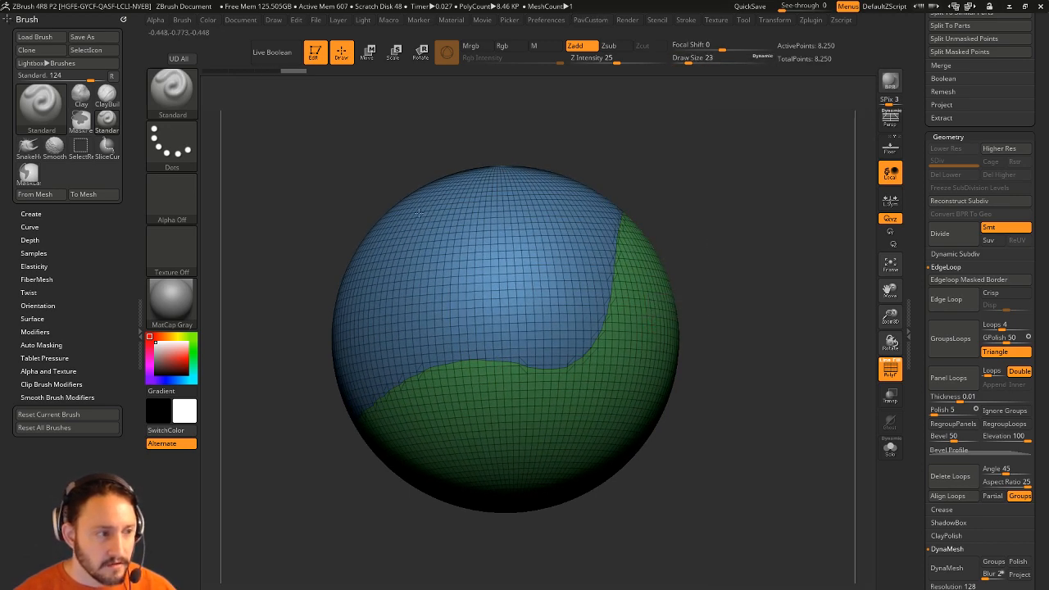
key("grave")
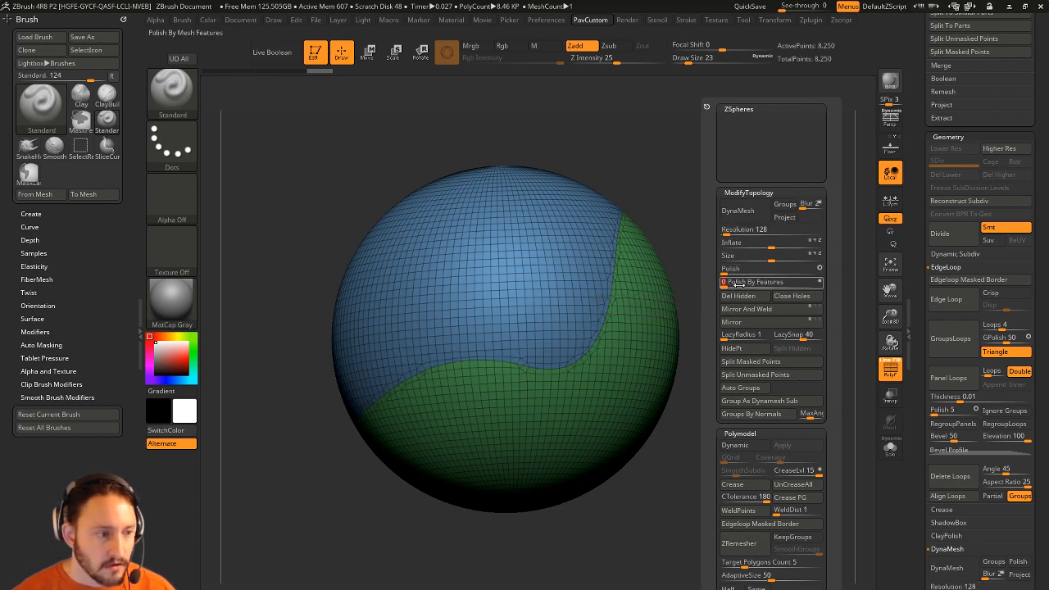
left_click(729, 282)
Hide the blue polygroup and toggle polyframe to inspect the polished border, then step back through undo history.
left_click_drag(811, 358, 727, 354)
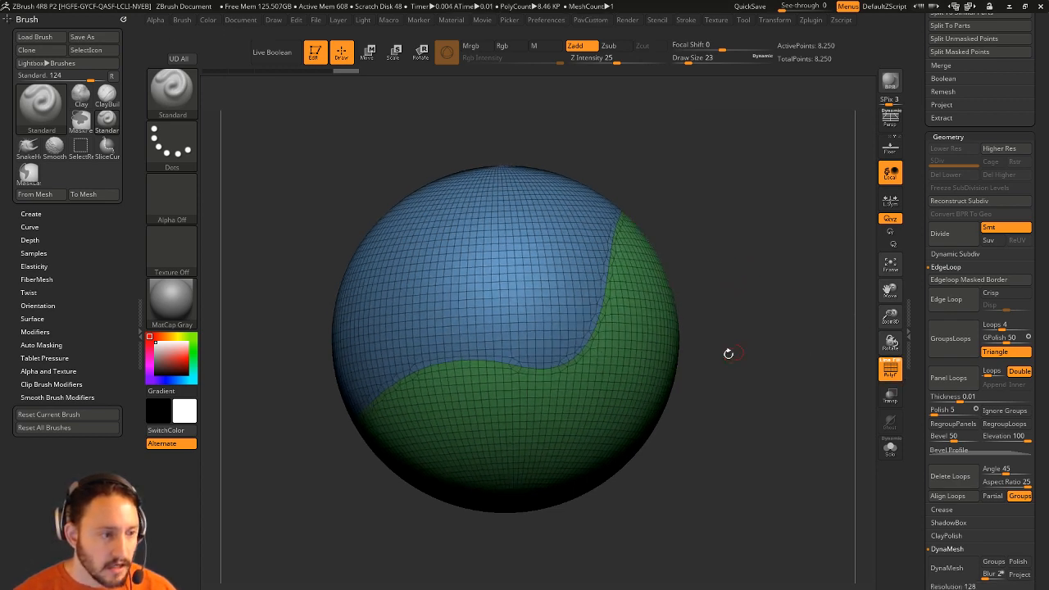
left_click(643, 377, "ctrl+shift")
left_click(890, 369)
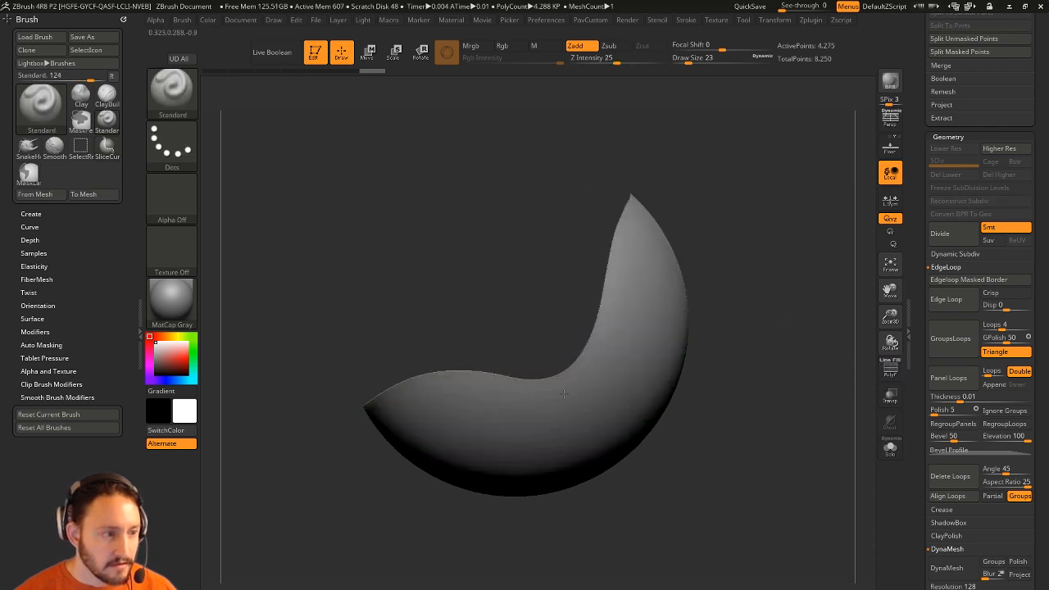
left_click(785, 368, "ctrl+shift")
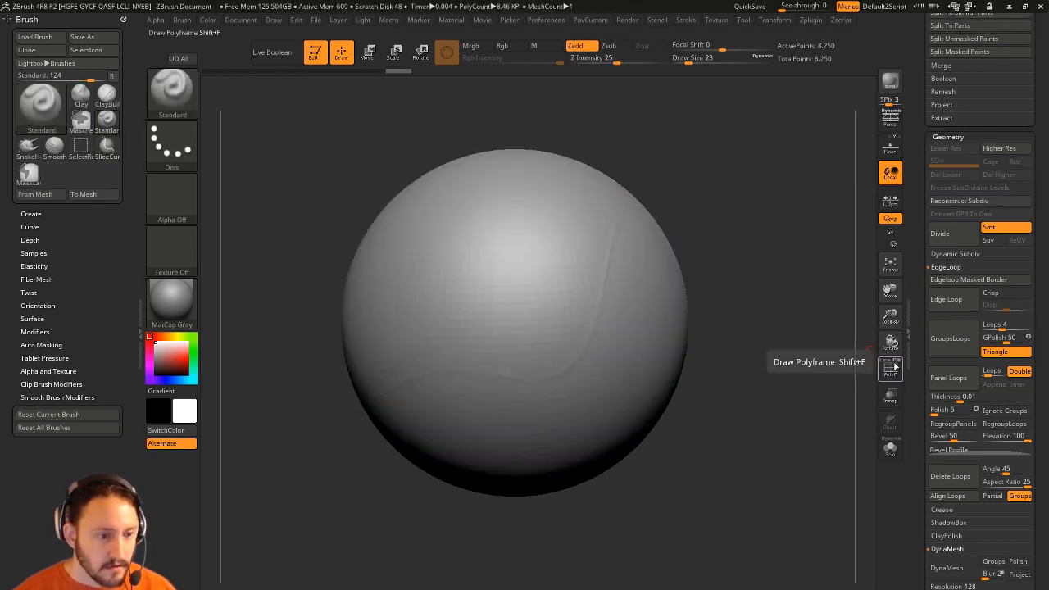
left_click(891, 369)
left_click_drag(796, 355, 795, 370, "alt")
key("ctrl+z")
key("ctrl+z")
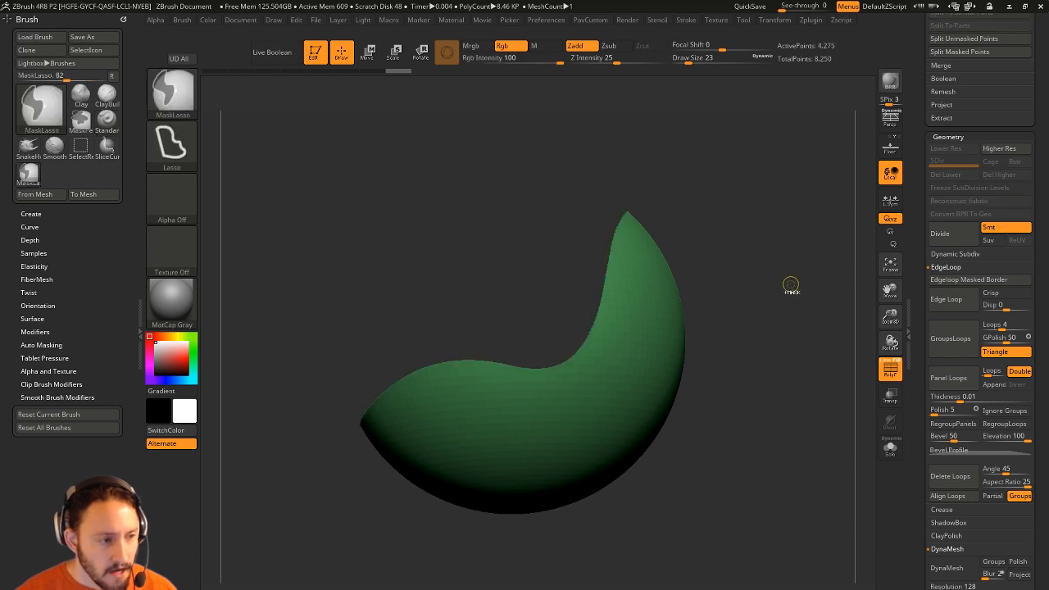
key("ctrl+z")
key("ctrl+z")
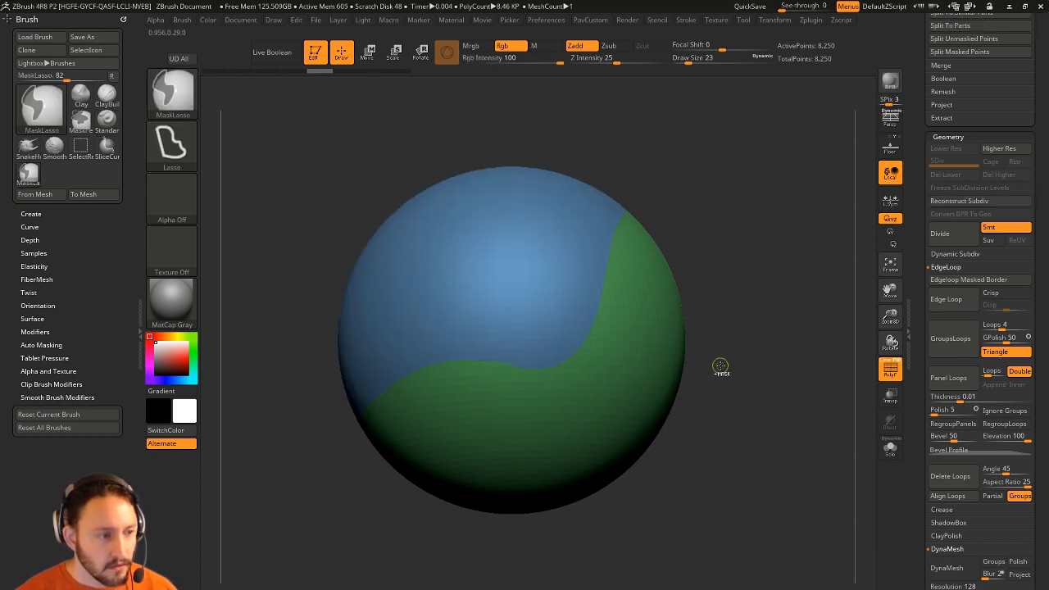
key("ctrl+z")
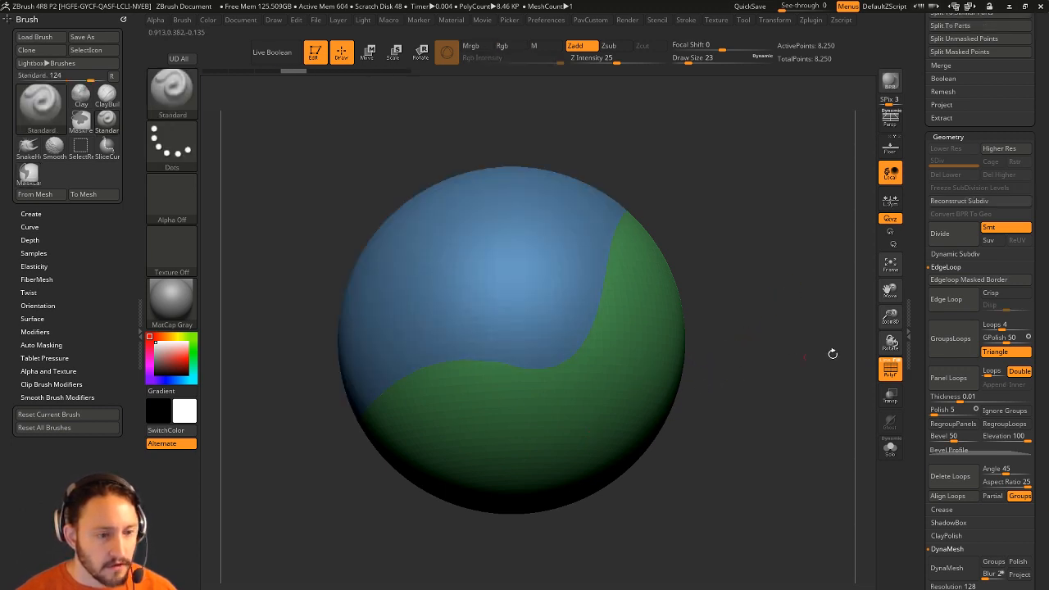
Set MaskByFeature to Groups only, mask the polygroup border, grow the mask, and invert it.
left_click_drag(920, 390, 923, 215)
left_click(946, 224)
key("shift")
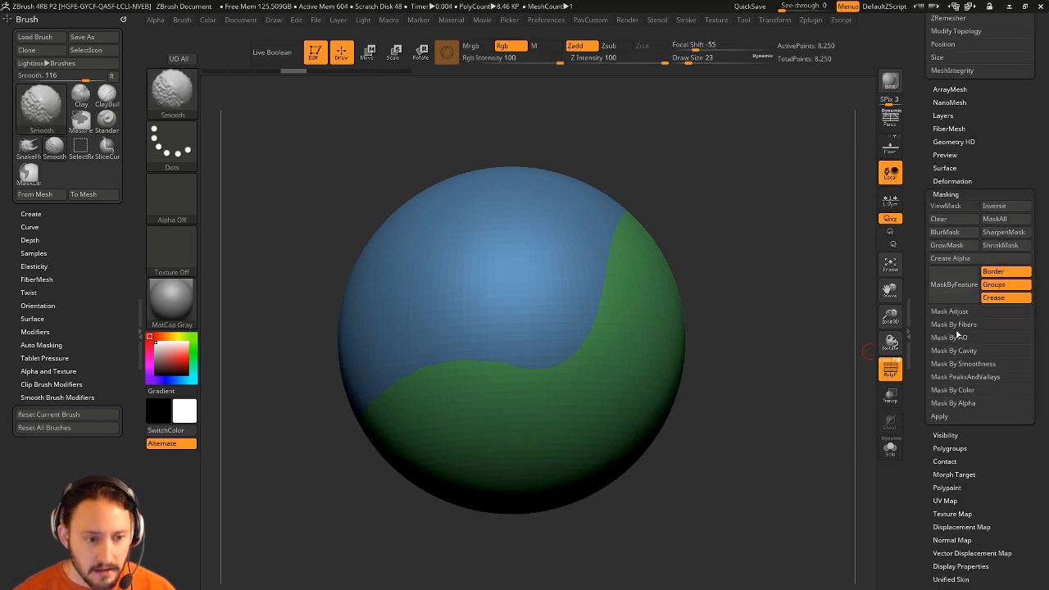
left_click(997, 297)
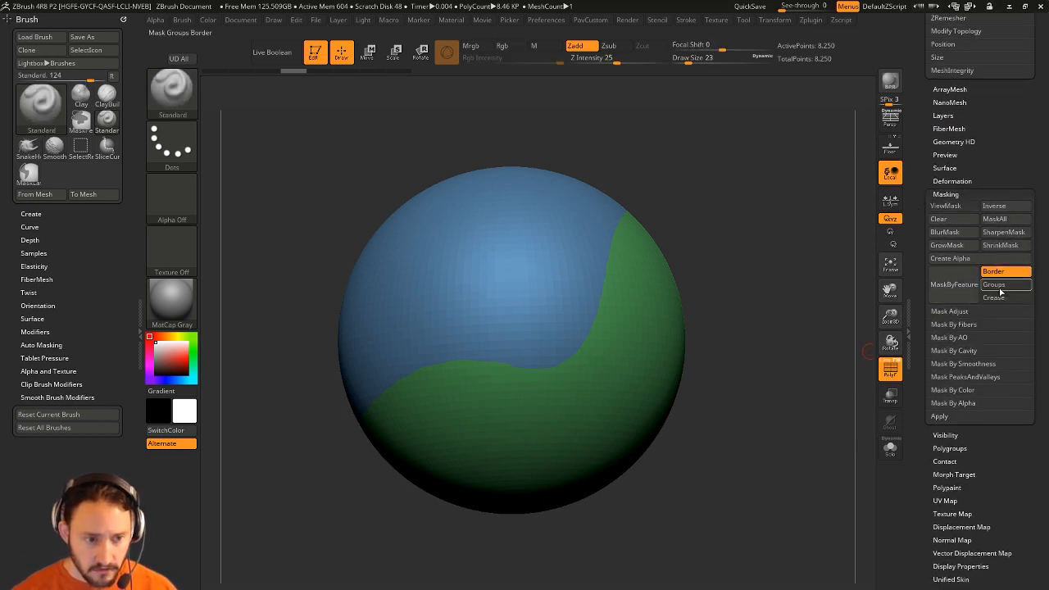
left_click(966, 289)
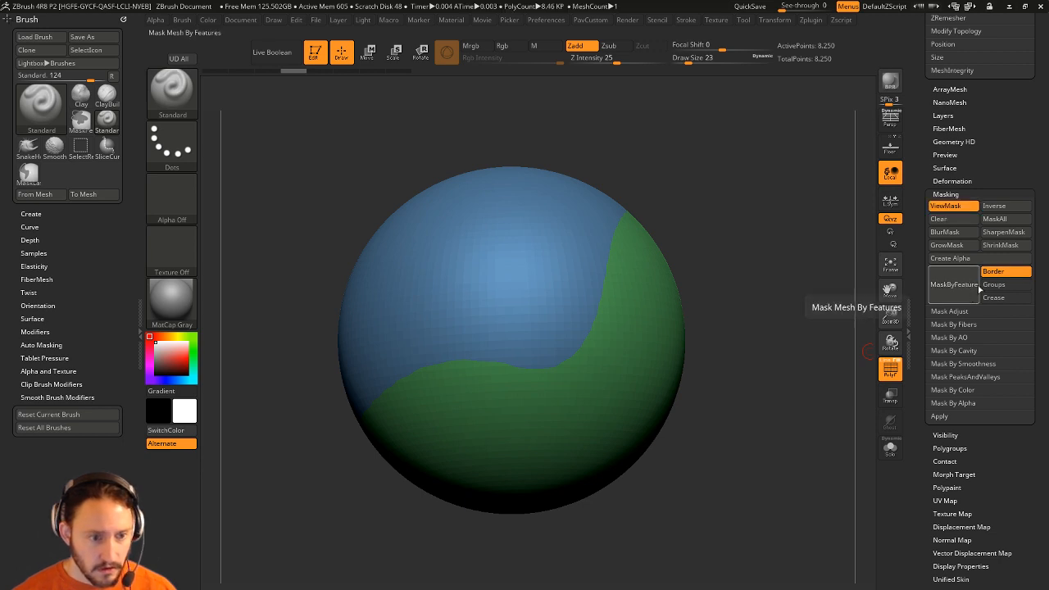
left_click(994, 271)
left_click(994, 285)
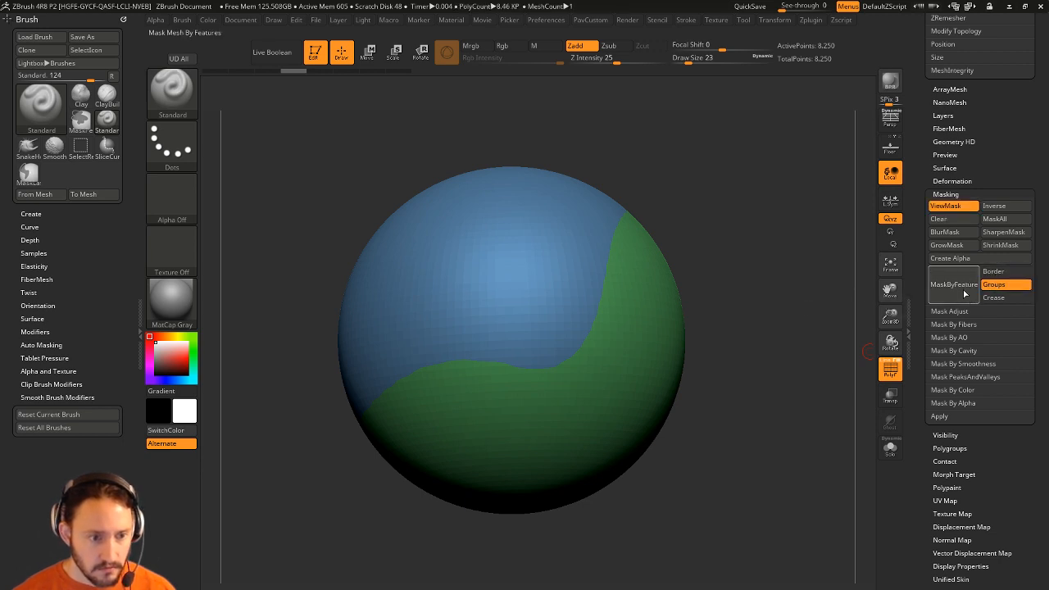
left_click(953, 284)
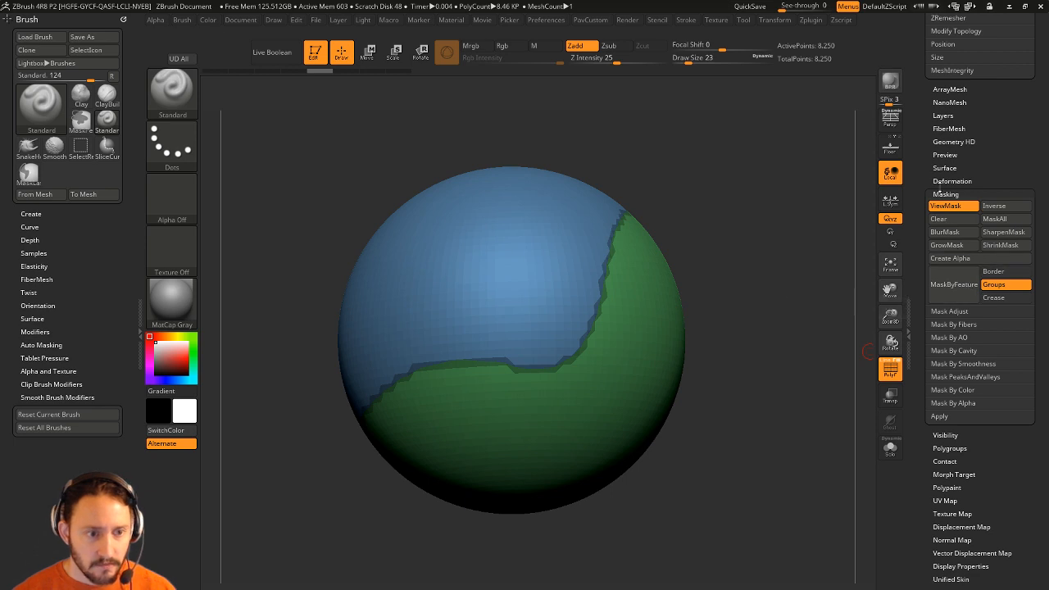
left_click(970, 247)
left_click(833, 339, "ctrl")
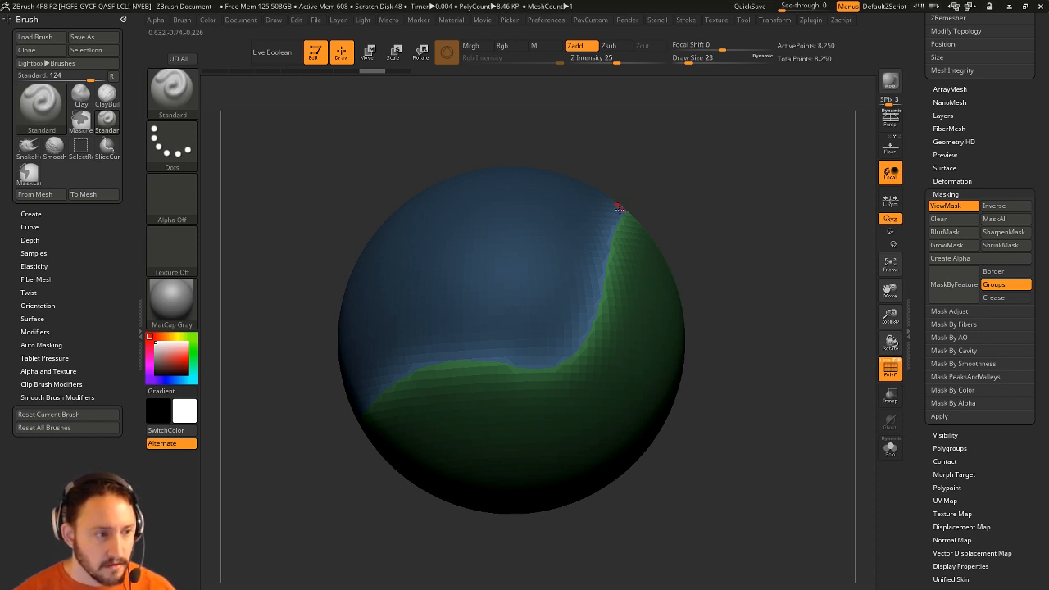
Polish the unmasked border band by features, then inspect the shape with polygroup colours off and one group hidden.
key("3")
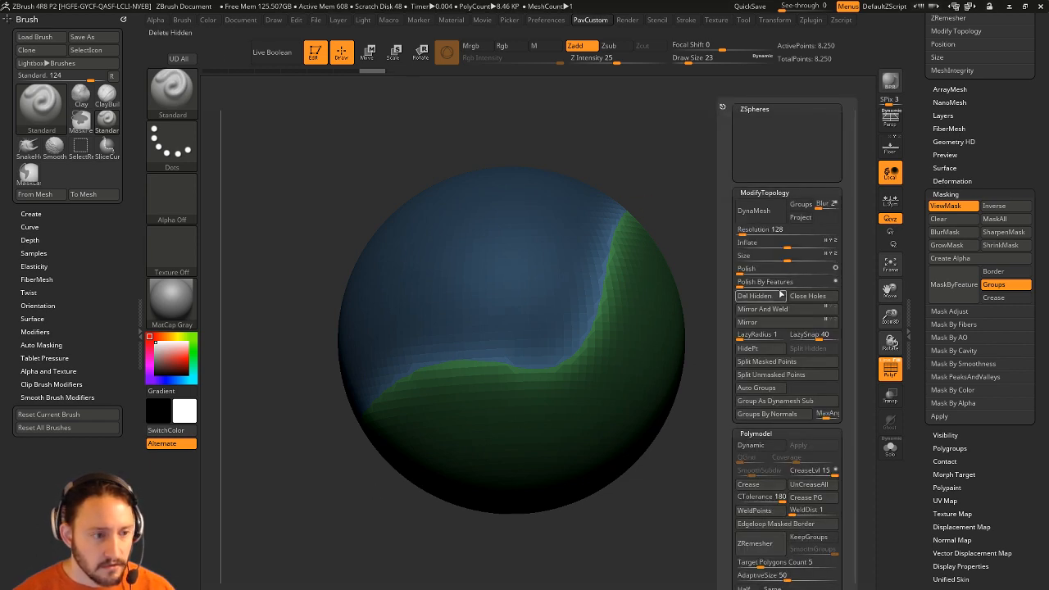
left_click_drag(740, 284, 741, 283)
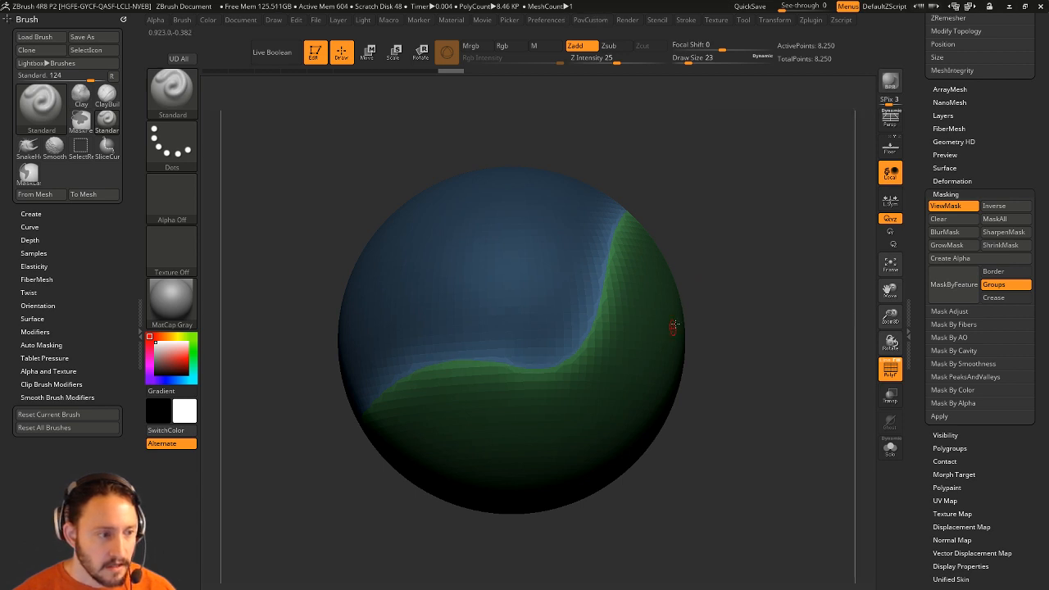
left_click(891, 369)
left_click_drag(810, 356, 654, 385)
left_click(654, 385, "ctrl+shift")
left_click_drag(793, 325, 800, 341)
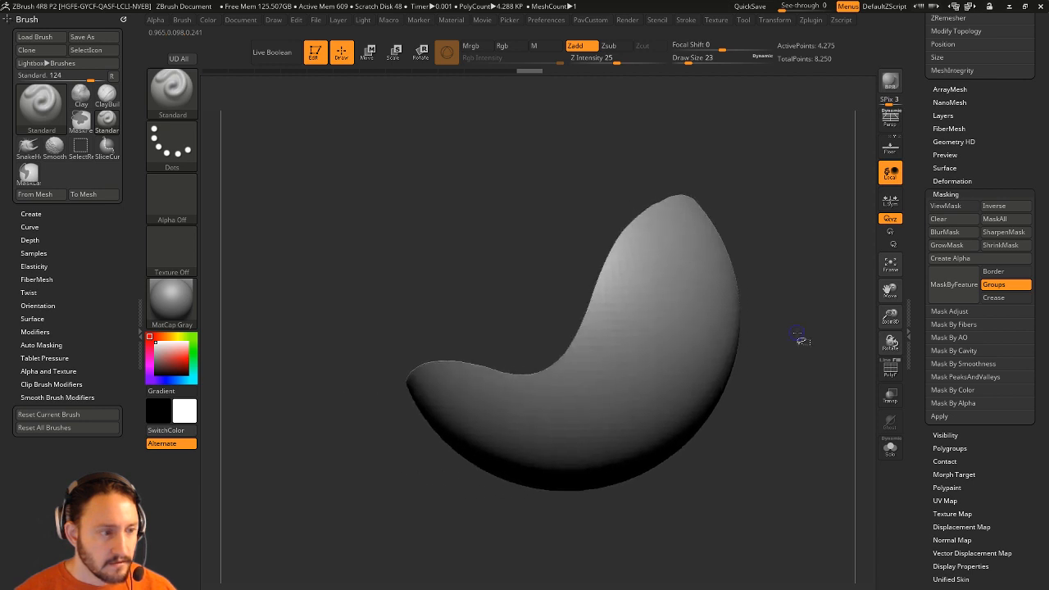
left_click(803, 344, "ctrl+shift")
left_click_drag(865, 370, 789, 362)
left_click(892, 372)
Undo back to the start of the history, restoring the plain green sphere.
left_click(788, 365, "ctrl")
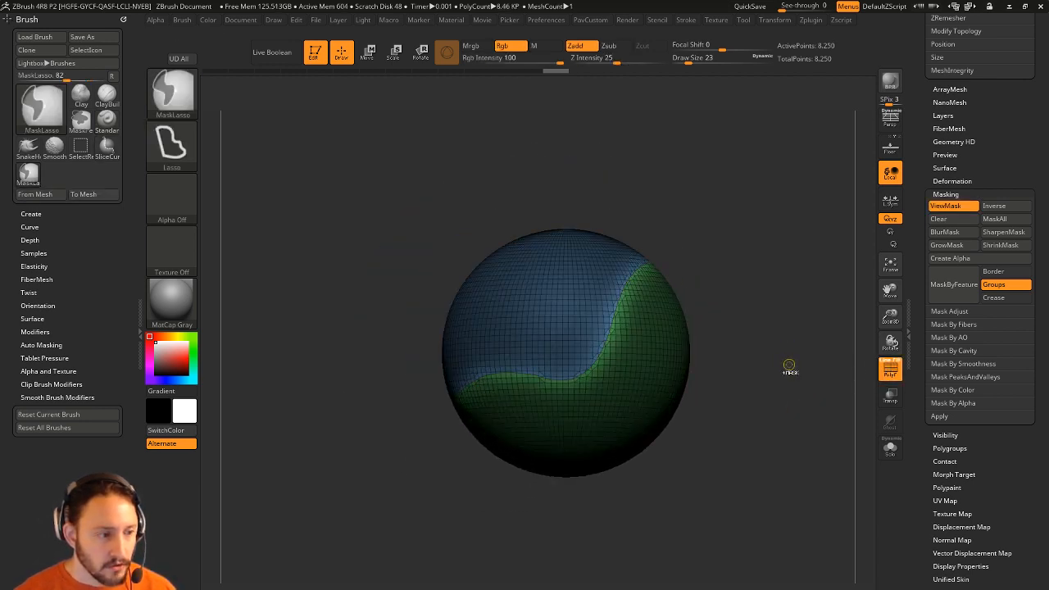
key("ctrl+z")
key("ctrl+z")
key("ctrl+z")
key("ctrl+z")
key("ctrl+z")
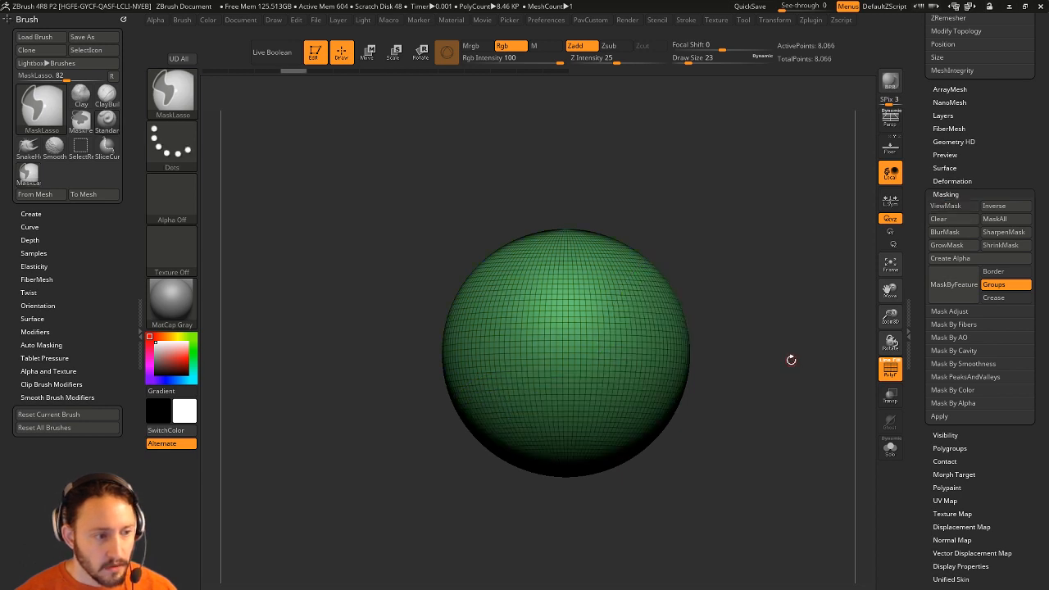
key("ctrl+z")
key("ctrl+z")
key("ctrl+z")
left_click(792, 359, "shift")
Lasso-mask a new region of the sphere and turn it into a tan polygroup with Ctrl+W.
left_click_drag(698, 197, 422, 524, "ctrl")
key("ctrl+w")
left_click_drag(778, 341, 777, 380, "alt")
left_click_drag(778, 379, 761, 377, "alt")
Mask along the polygroup border, grow and invert the mask, polish twice by features, then clear the mask.
key("ctrl+shift")
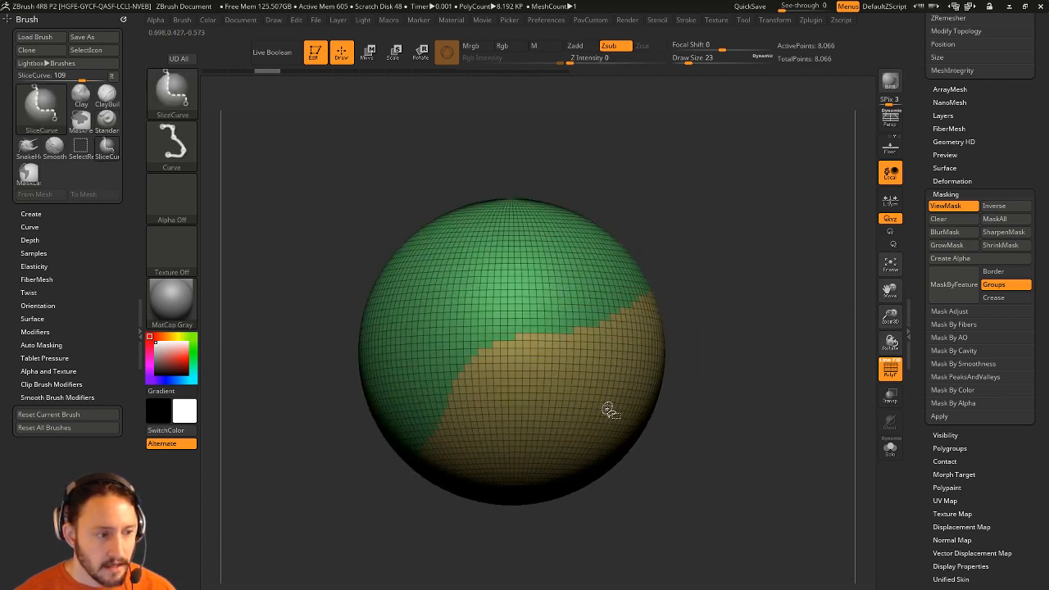
left_click(954, 283)
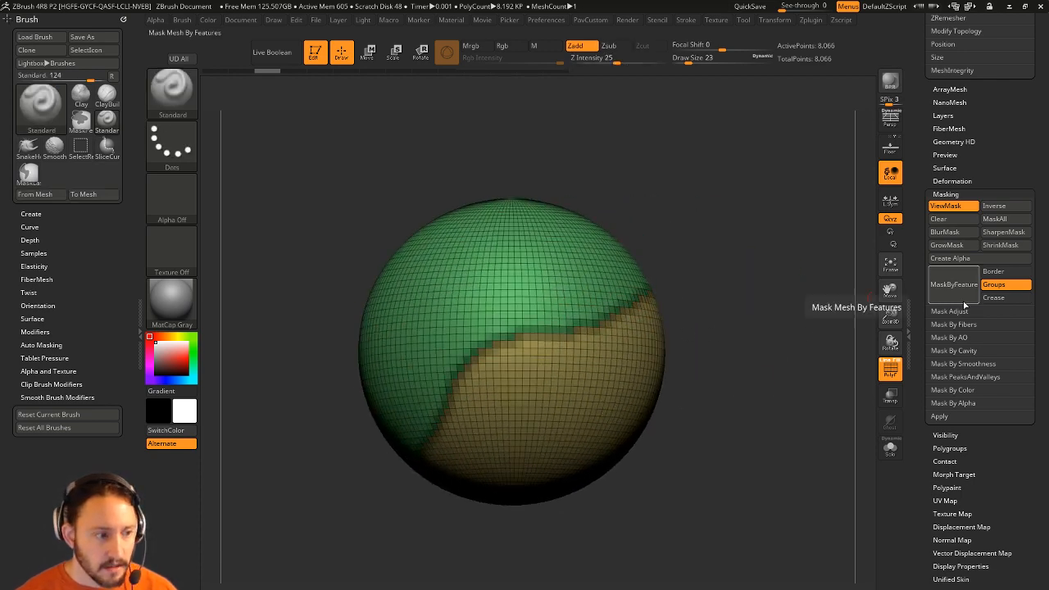
left_click(782, 281, "ctrl")
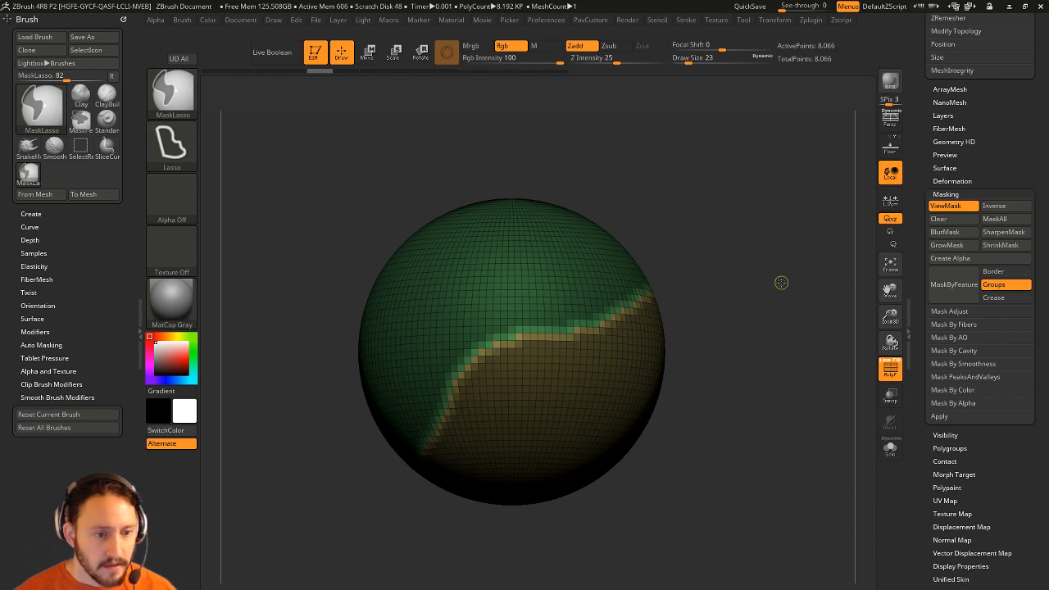
left_click(968, 245)
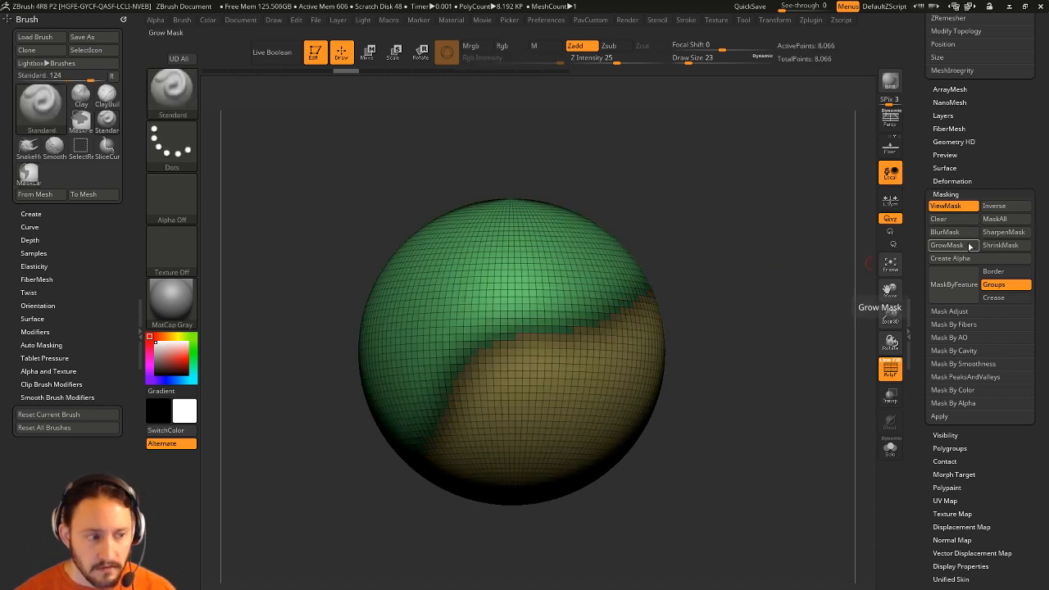
left_click(792, 321, "ctrl")
key("1")
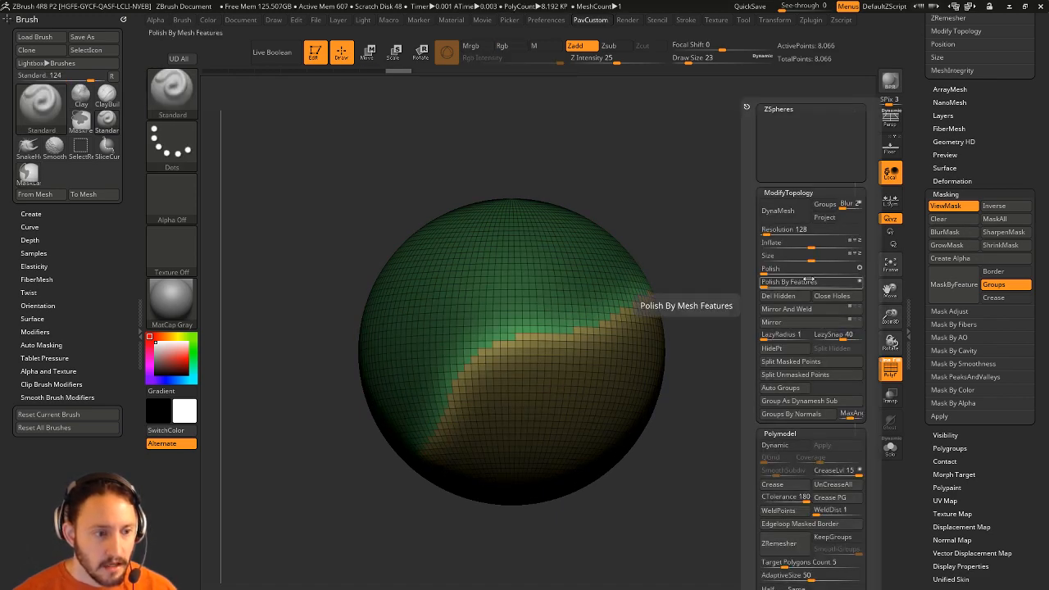
left_click(767, 282)
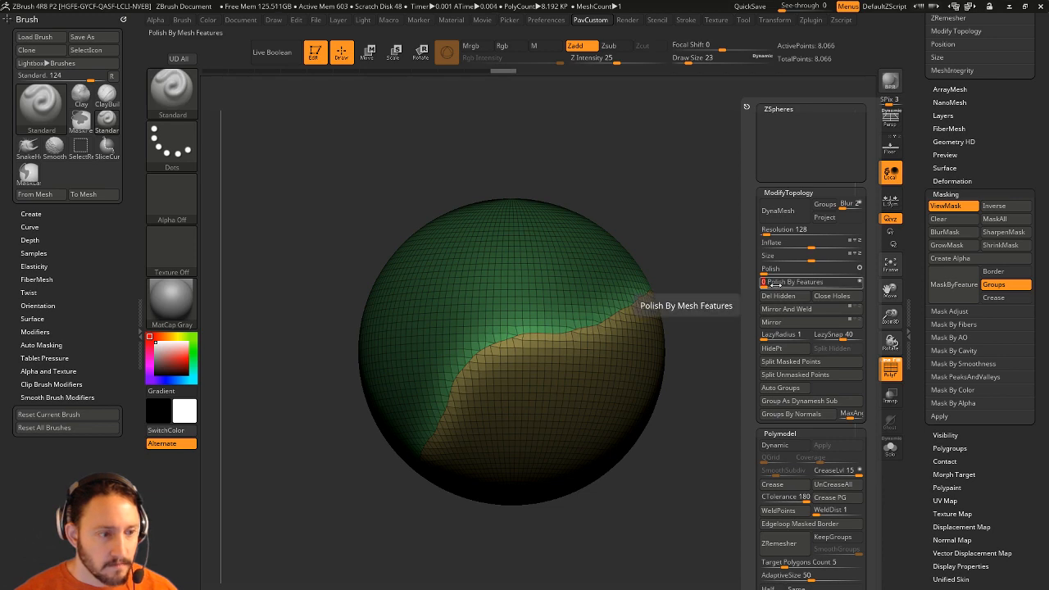
left_click(768, 281)
left_click_drag(718, 273, 779, 357, "ctrl")
Inspect the smoothed border with polygroup wireframe off and one group isolated, then undo and clear the mask.
left_click(890, 375)
left_click(624, 369, "ctrl+shift")
left_click(804, 354, "ctrl+shift")
left_click(890, 375)
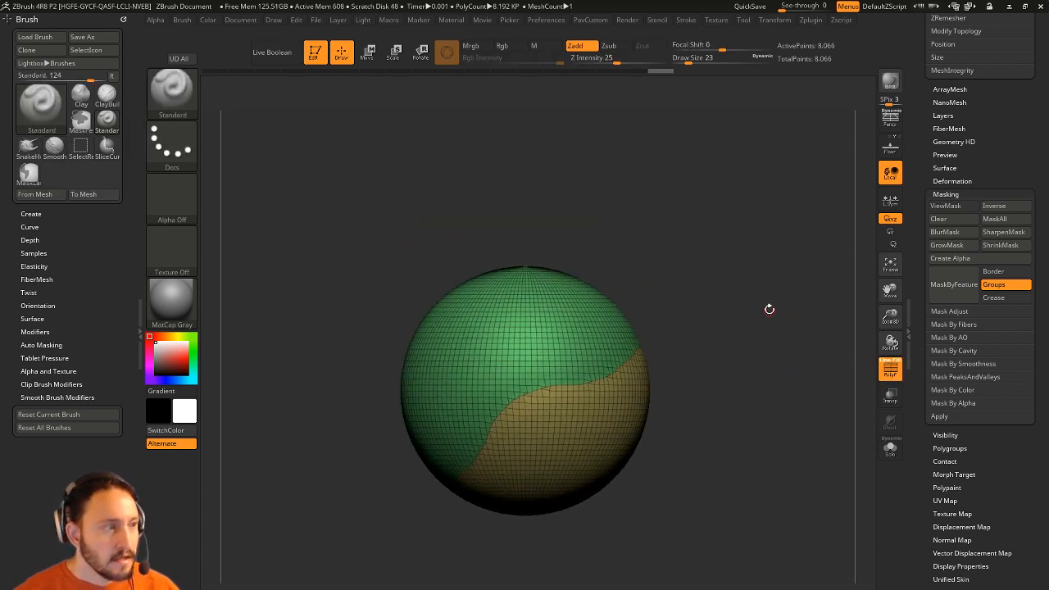
key("ctrl+z")
key("ctrl+z")
key("ctrl+z")
left_click_drag(755, 305, 765, 316, "ctrl")
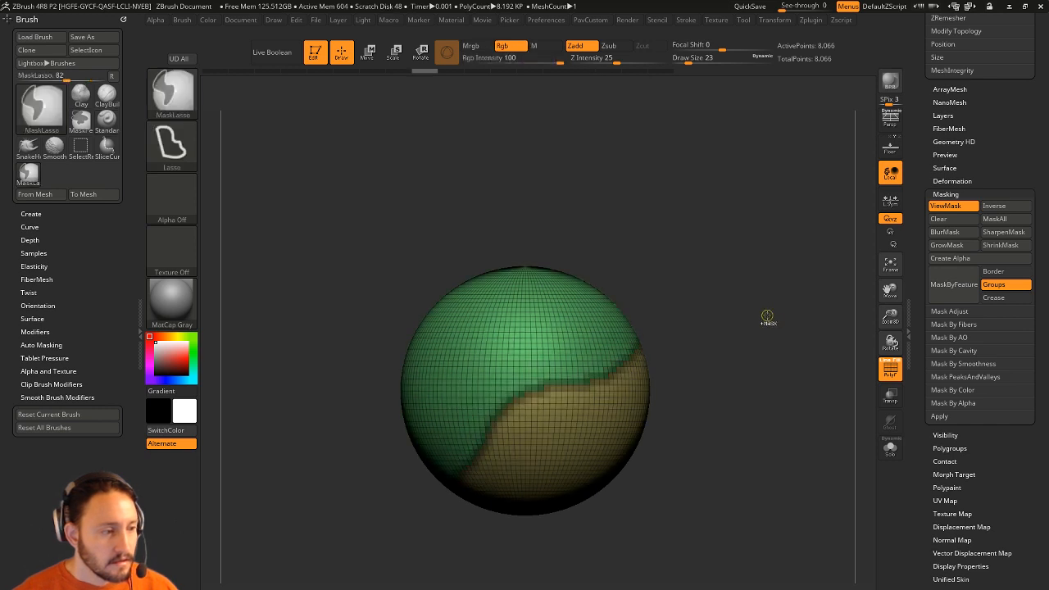
Run the Macro > Misc Polish PolyGroup Border macro and inspect the sphere's border.
left_click(389, 19)
left_click(412, 73)
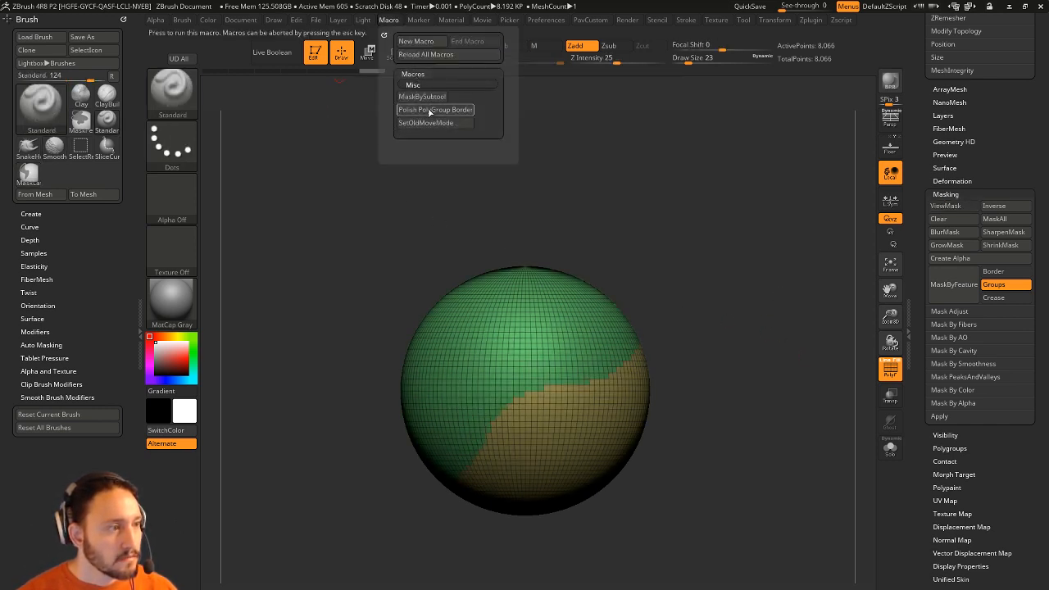
left_click(428, 110)
left_click_drag(718, 268, 702, 303)
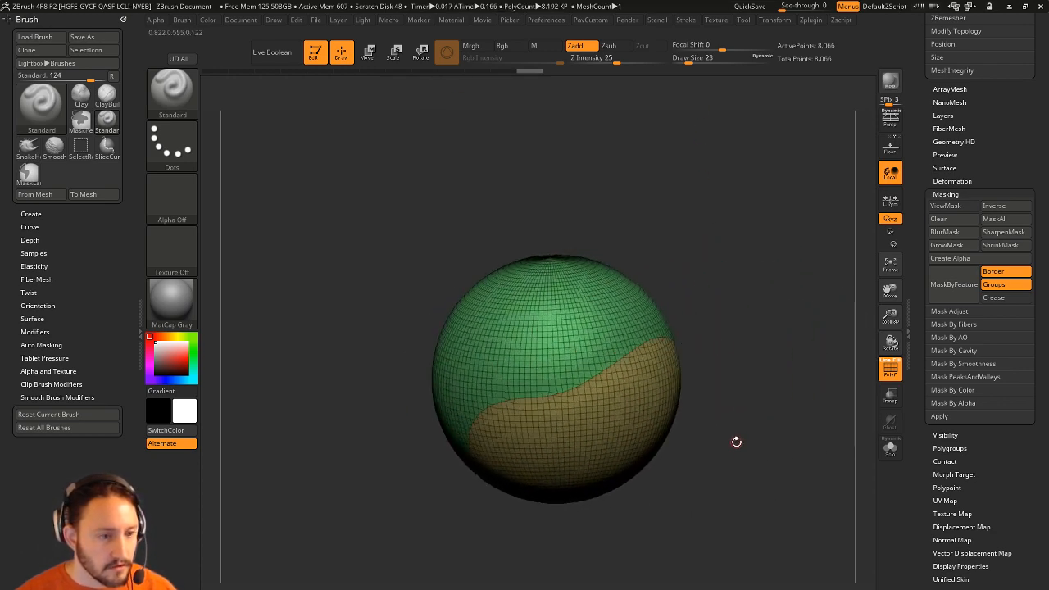
Scroll the Tool tray and open the Deformation subpalette.
left_click_drag(735, 442, 748, 421)
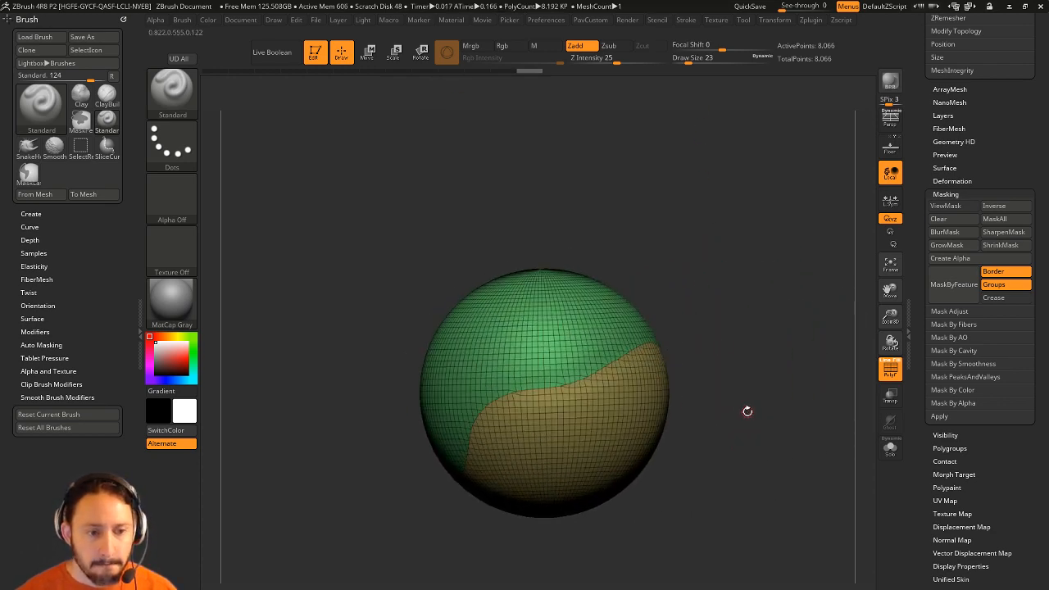
left_click_drag(918, 252, 941, 256)
left_click(948, 270)
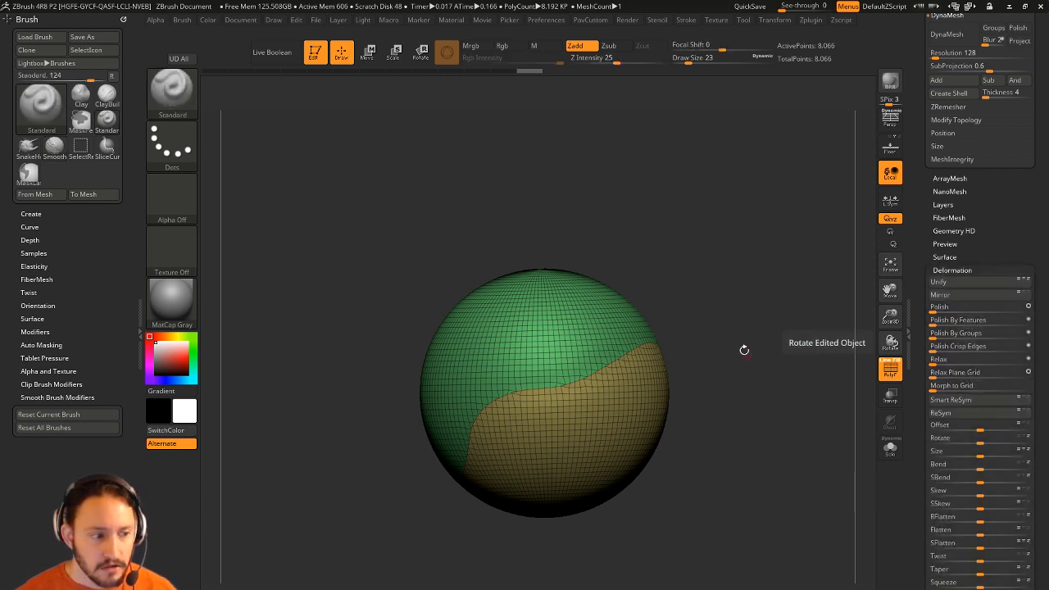
Set brush size to 149 and pull a horn up from the sphere's top with SnakeHook.
mouse_move(743, 349)
left_mouse_down("alt")
mouse_move(750, 342)
mouse_move(696, 369)
mouse_move(725, 297)
left_mouse_up("alt")
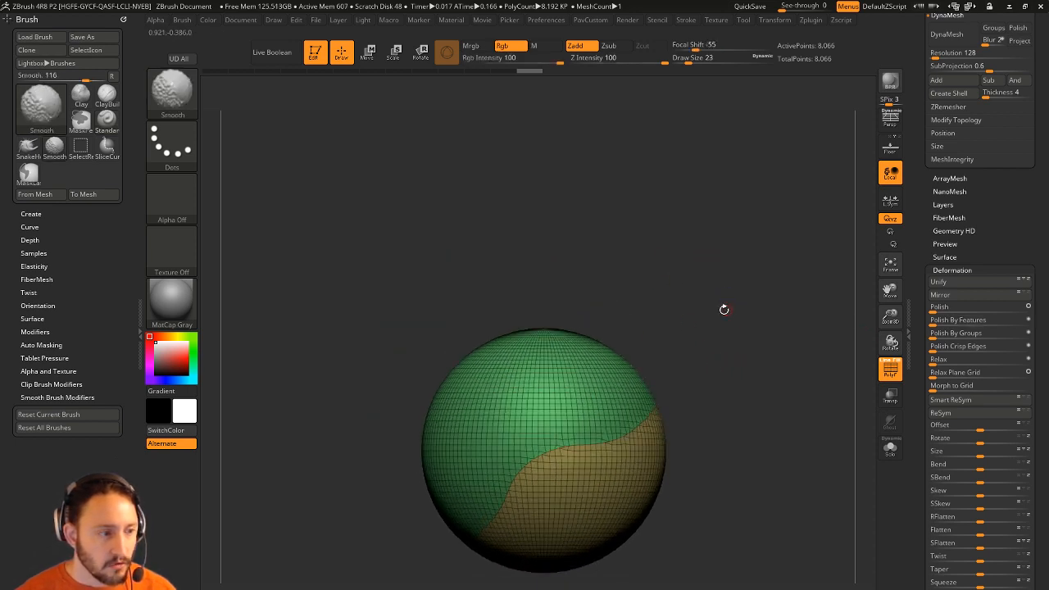
key("s")
left_click(679, 334)
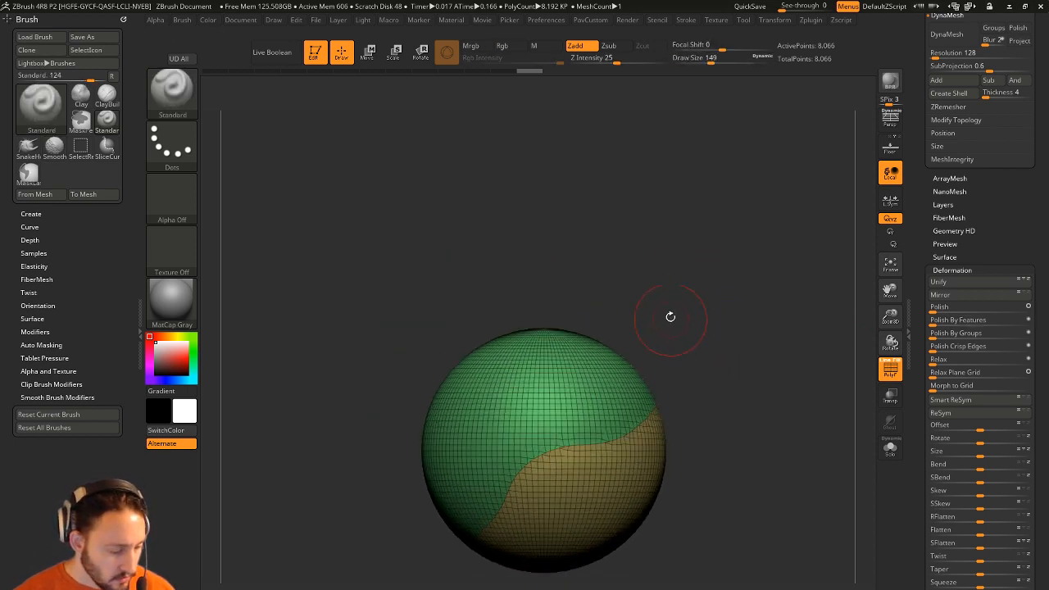
key("b")
key("s")
key("h")
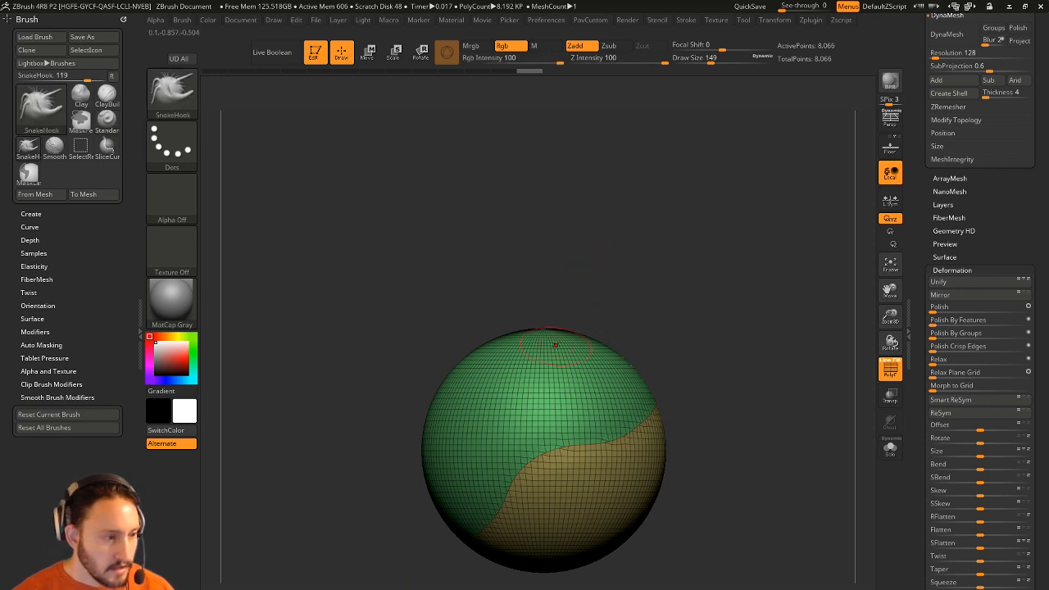
left_click_drag(598, 337, 651, 215)
Apply Polish By Features repeatedly until the horn is smoothed away.
left_click_drag(756, 326, 770, 336)
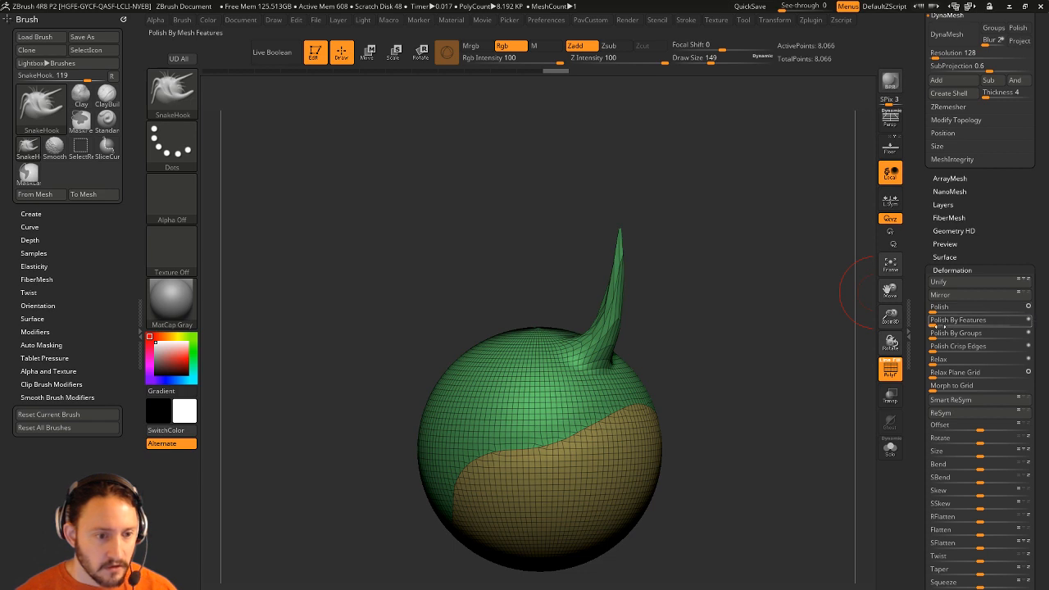
left_click(936, 319)
left_click(935, 320)
left_click(936, 319)
left_click(936, 319)
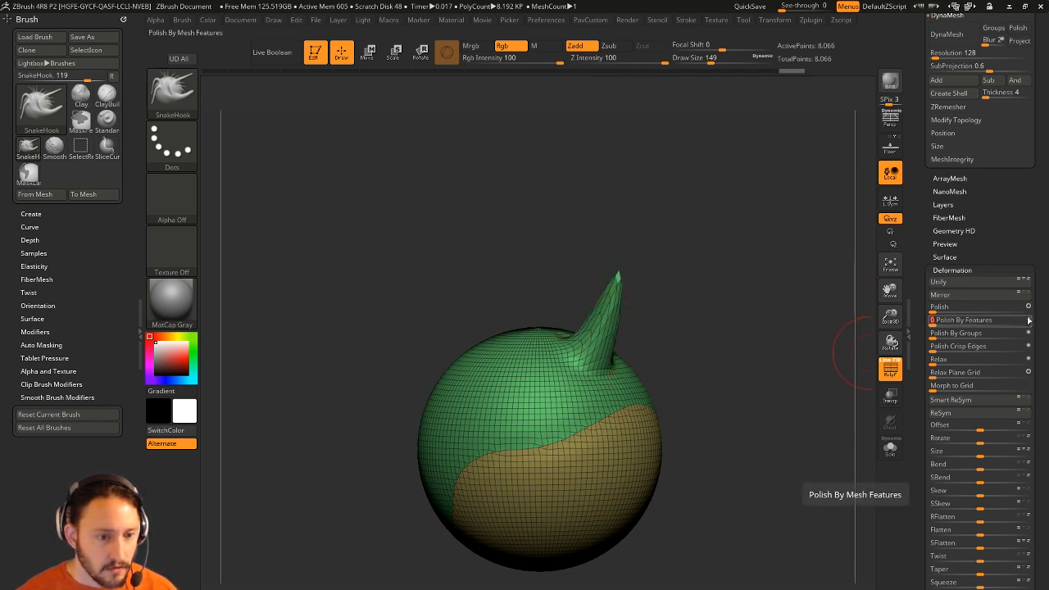
left_click(938, 320)
left_click(939, 320)
left_click(939, 319)
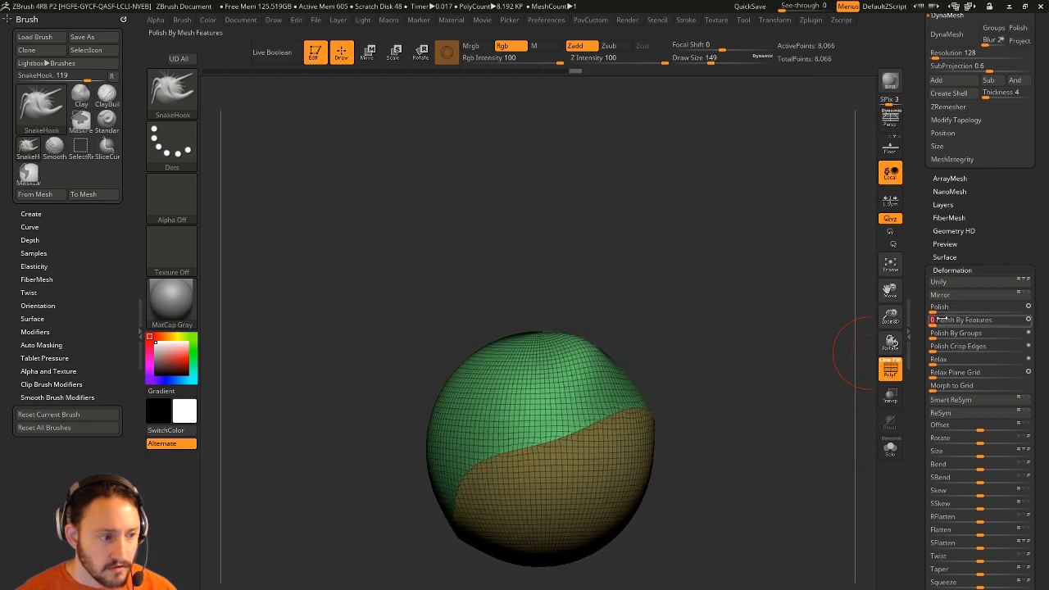
left_click(939, 320)
left_click(938, 320)
left_click(940, 323)
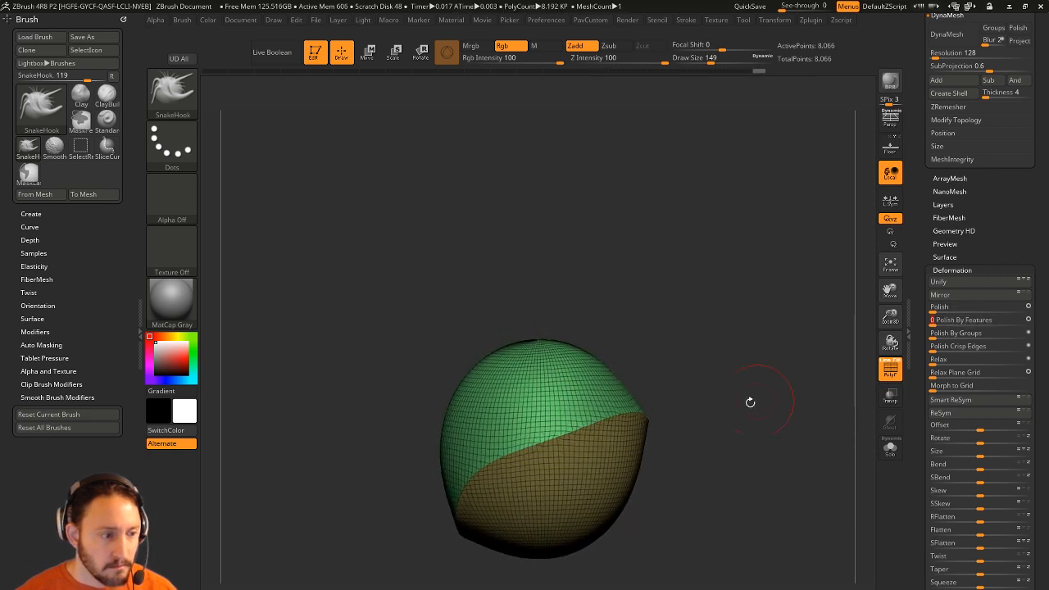
Slice the mesh into new polygroups with a SliceCurve stroke.
left_click_drag(748, 400, 802, 402)
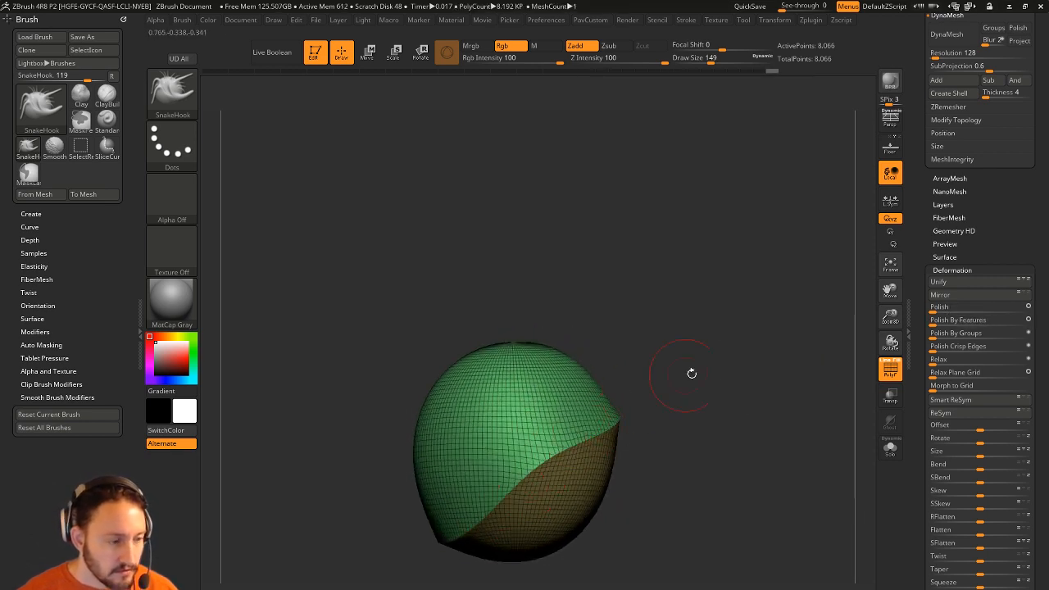
left_click_drag(690, 372, 614, 363)
key("ctrl+shift")
left_click_drag(385, 199, 638, 582, "ctrl+shift")
mouse_move(695, 393)
left_mouse_down()
mouse_move(711, 359)
mouse_move(711, 402)
mouse_move(747, 384)
left_mouse_up()
Reduce brush size to 90, polish the mesh rounder, and turn PolyF off to inspect it in grey.
key("s")
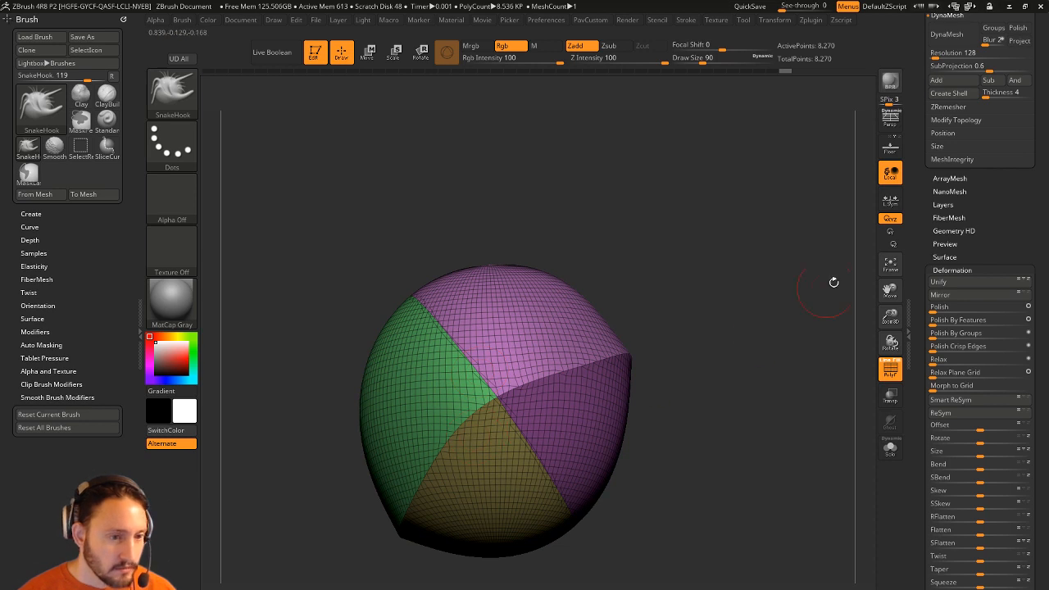
left_click_drag(932, 321, 939, 322)
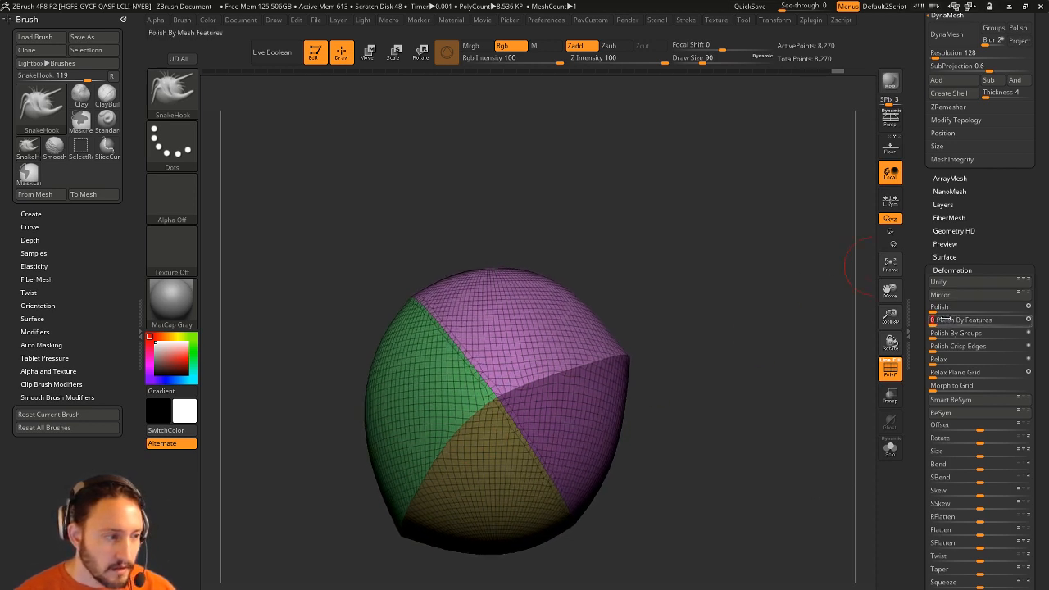
key("shift+f")
mouse_move(782, 403)
left_mouse_down()
mouse_move(731, 426)
mouse_move(822, 444)
mouse_move(792, 441)
mouse_move(771, 403)
left_mouse_up()
mouse_move(770, 403)
left_mouse_down()
mouse_move(699, 446)
mouse_move(803, 444)
mouse_move(713, 444)
mouse_move(734, 463)
mouse_move(756, 391)
left_mouse_up()
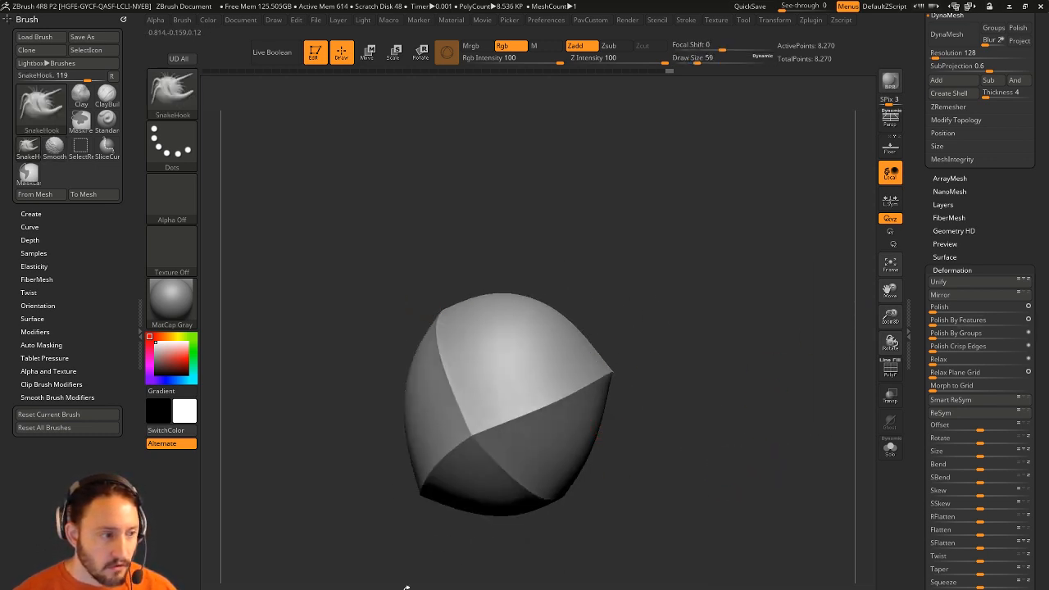
Polish the grey sliced mesh into a rounder cap, inspect it, and scroll up to the Tool palette.
left_click(1006, 319)
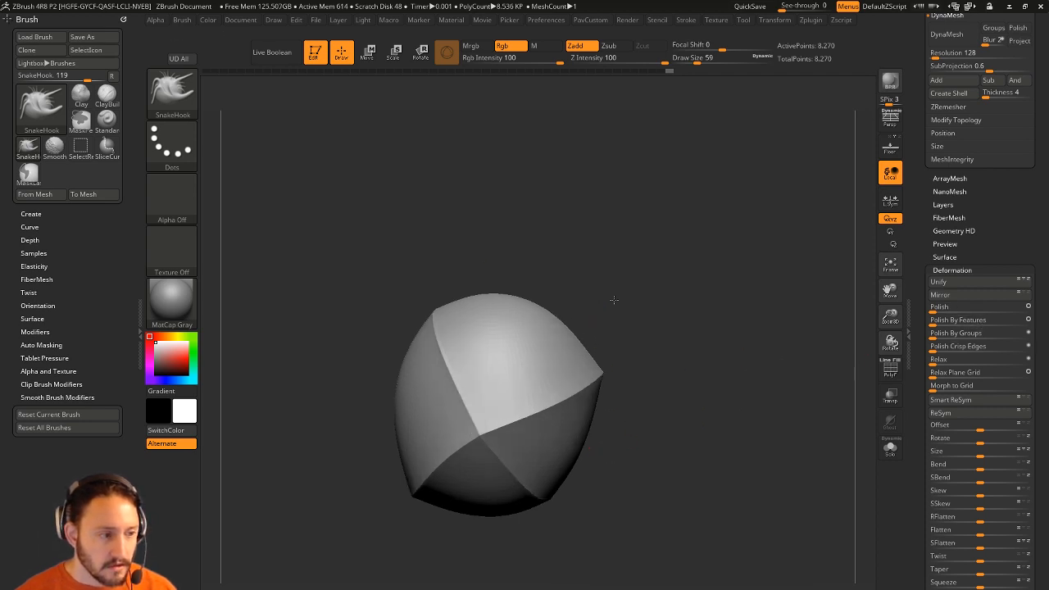
left_click_drag(749, 393, 738, 418)
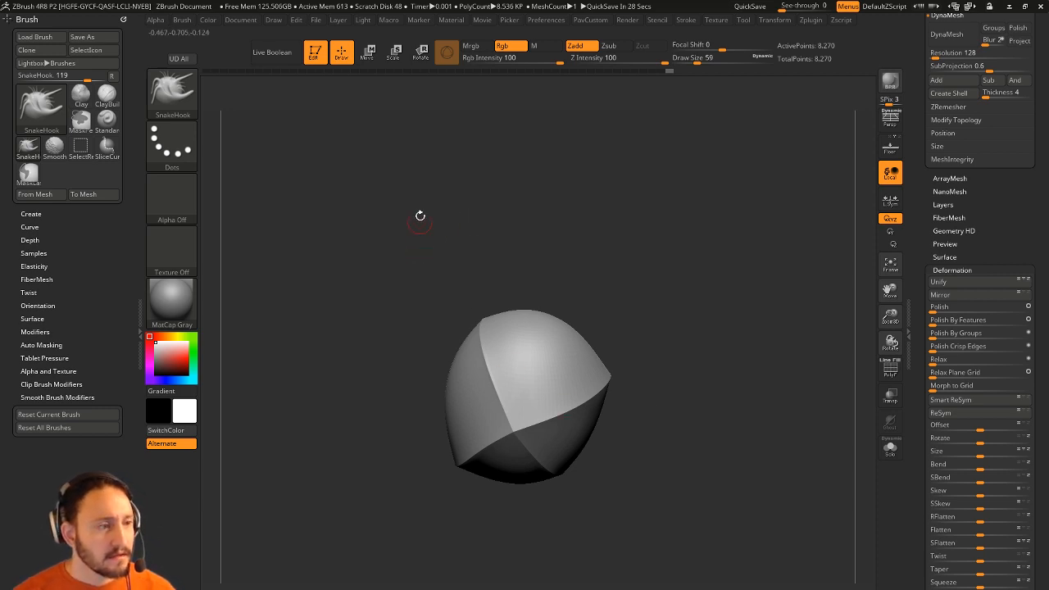
left_click_drag(592, 206, 676, 213)
left_click_drag(921, 168, 921, 394)
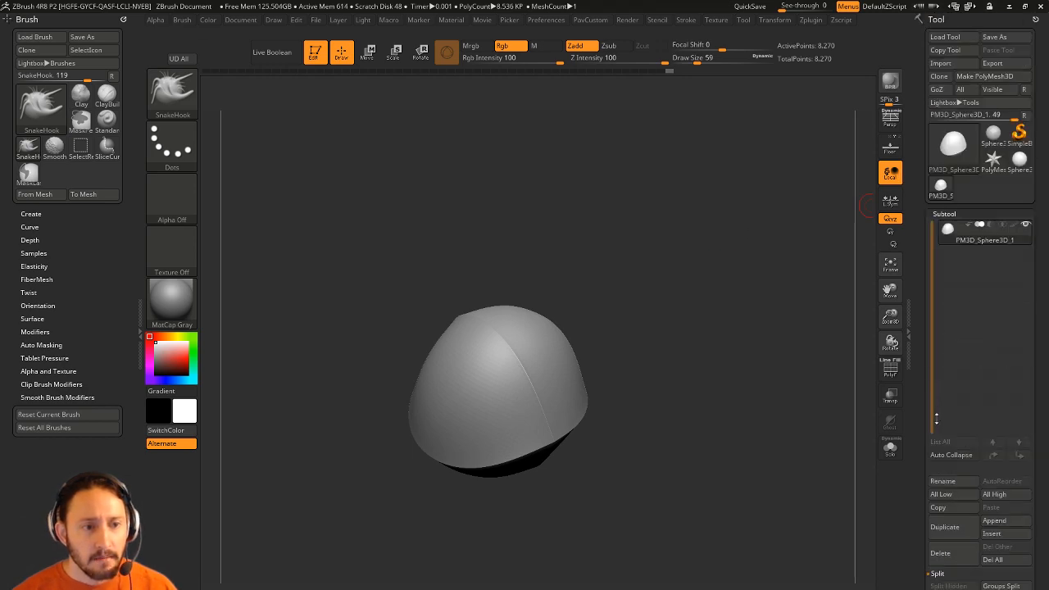
Leave Edit mode, clear the canvas with Ctrl+N, and open Tool > Load Tool on the ZTools folder.
left_click(315, 52)
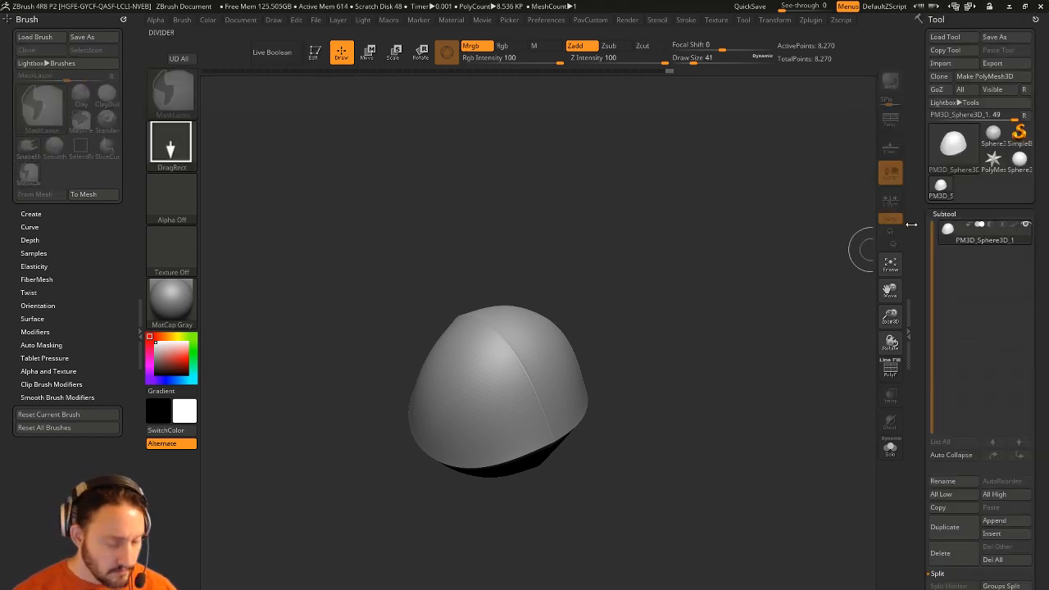
key("ctrl+n")
left_click(944, 37)
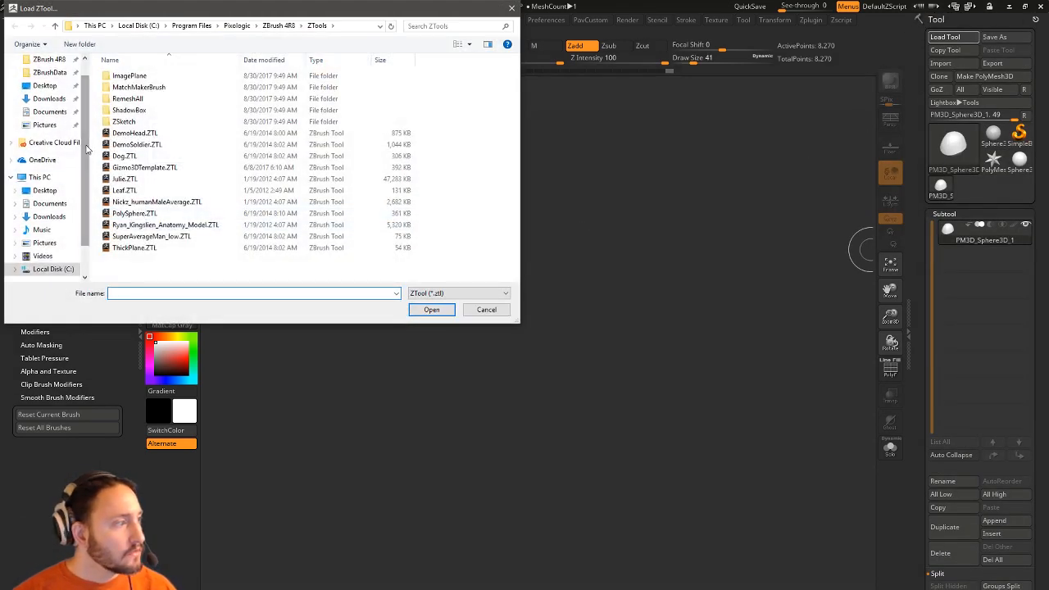
scroll(49, 148, "up", 1)
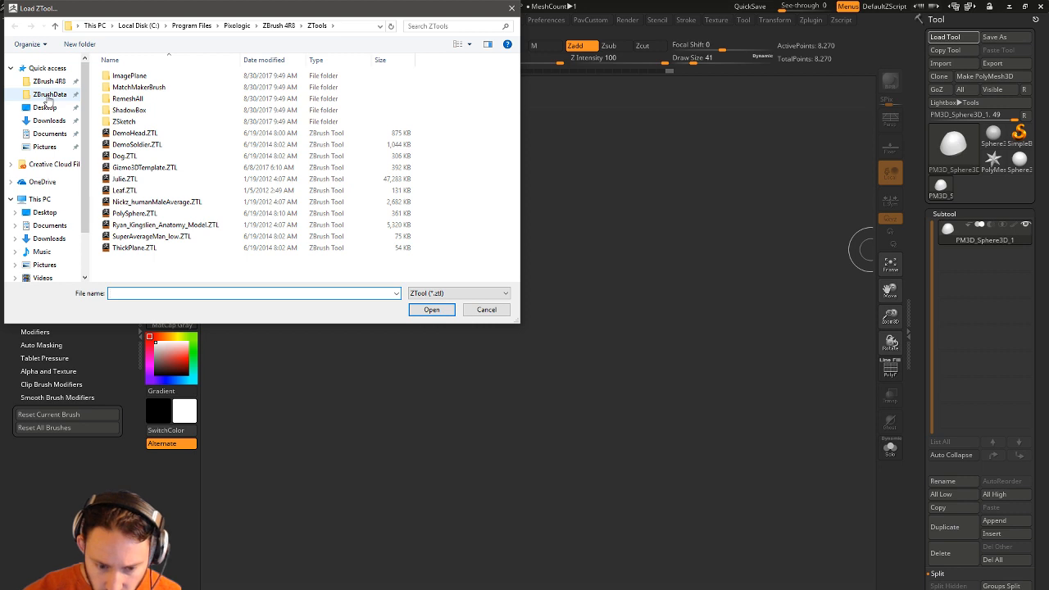
key("super")
key("Escape")
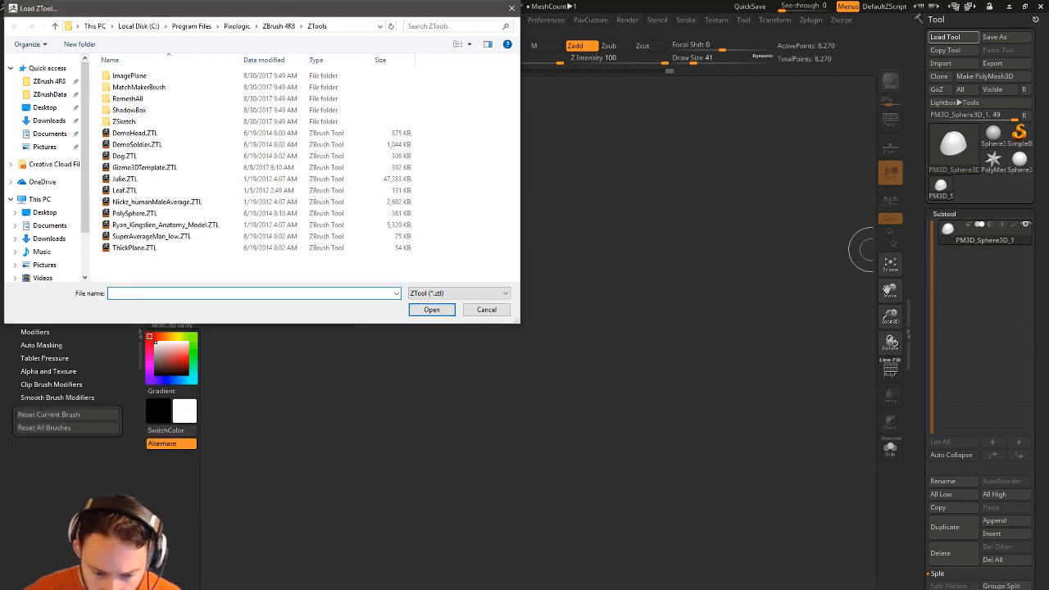
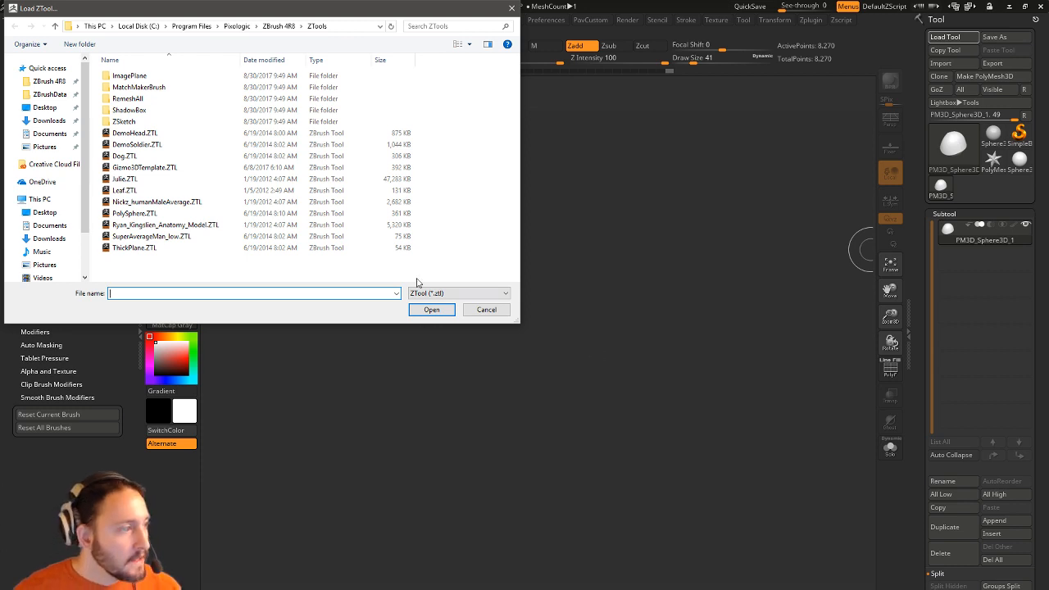
Cancel the Load ZTool dialog, leaving PM3D_Sphere3D_1 on the empty canvas.
left_click(487, 310)
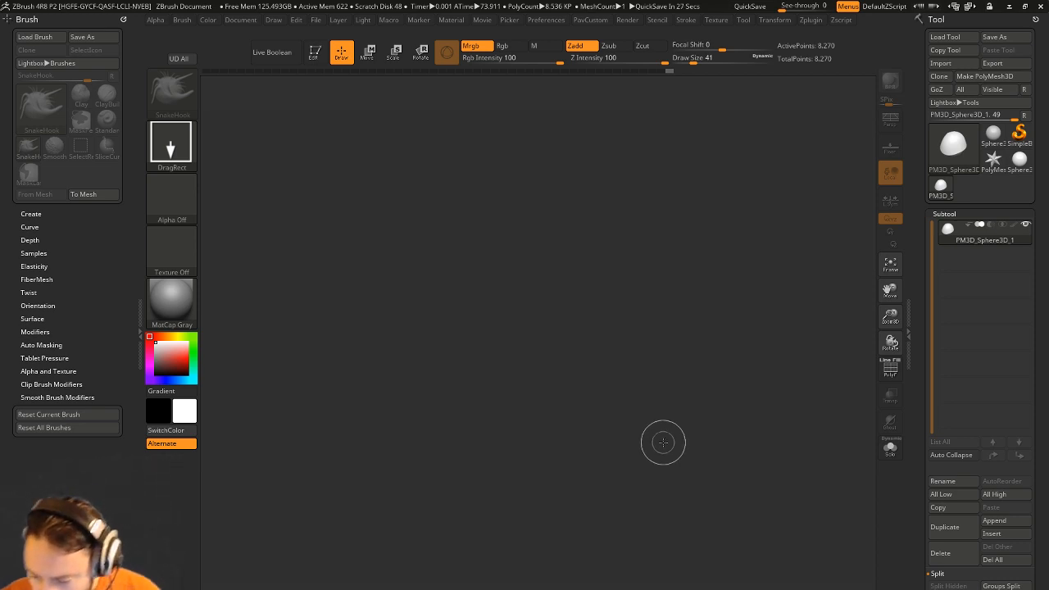
Raise the draw size to 44, then reset ZBrush with Preferences > Init ZBrush.
key("s")
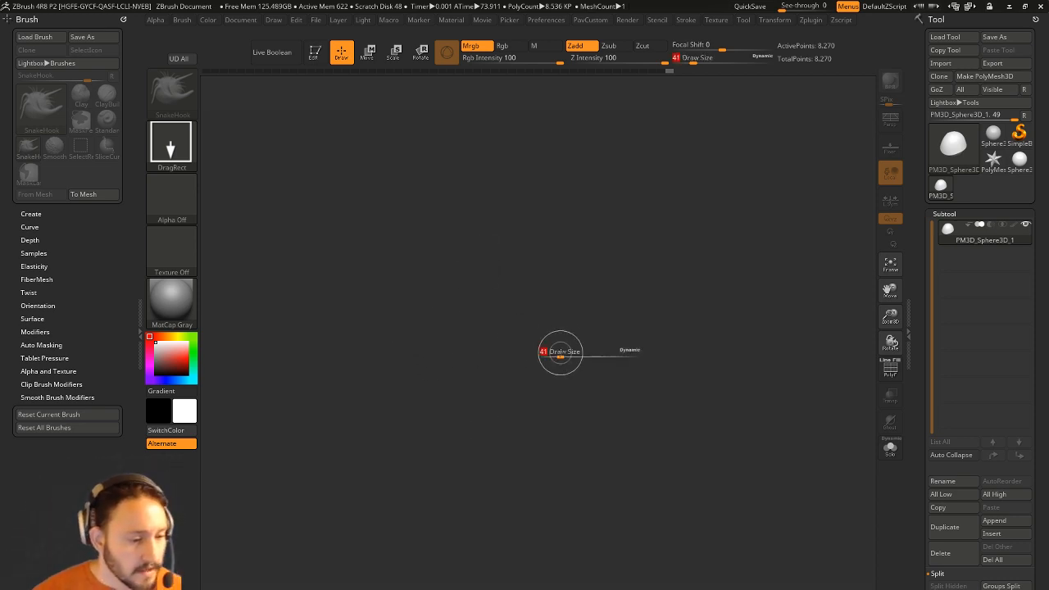
left_click_drag(560, 353, 562, 359)
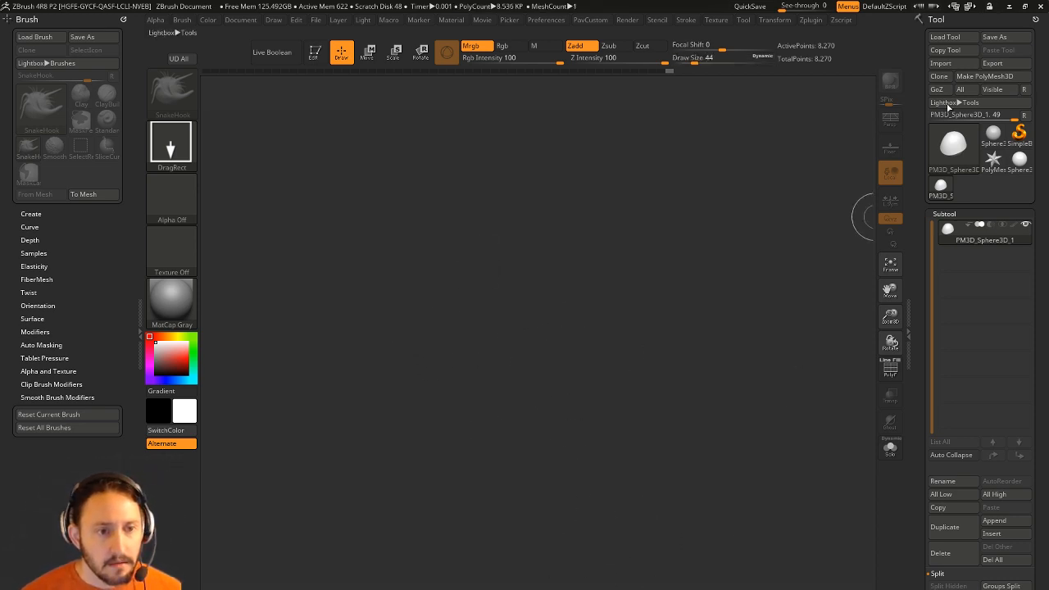
left_click(547, 20)
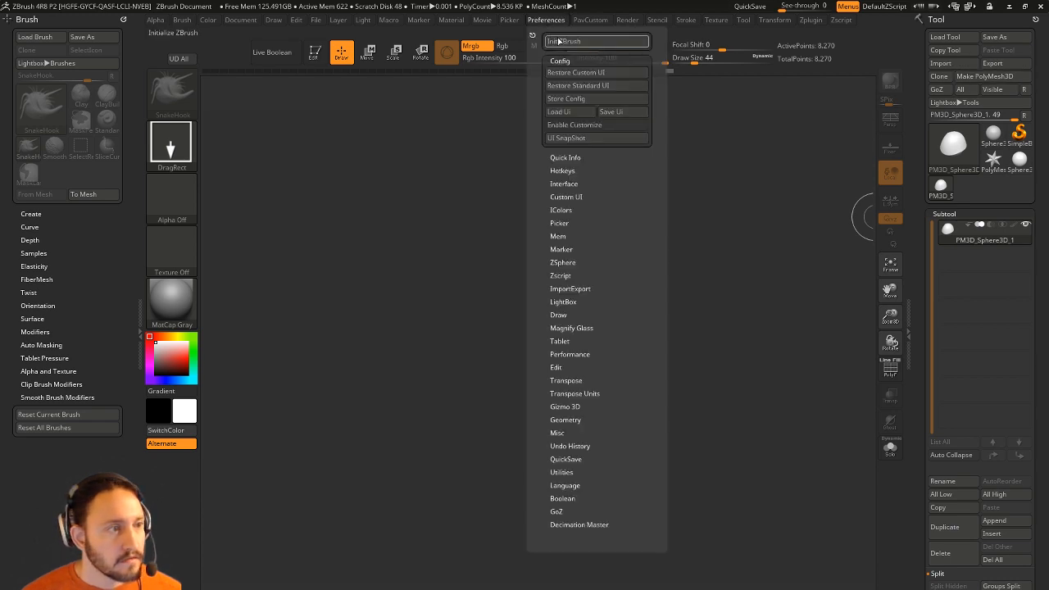
left_click(563, 41)
left_click(568, 369)
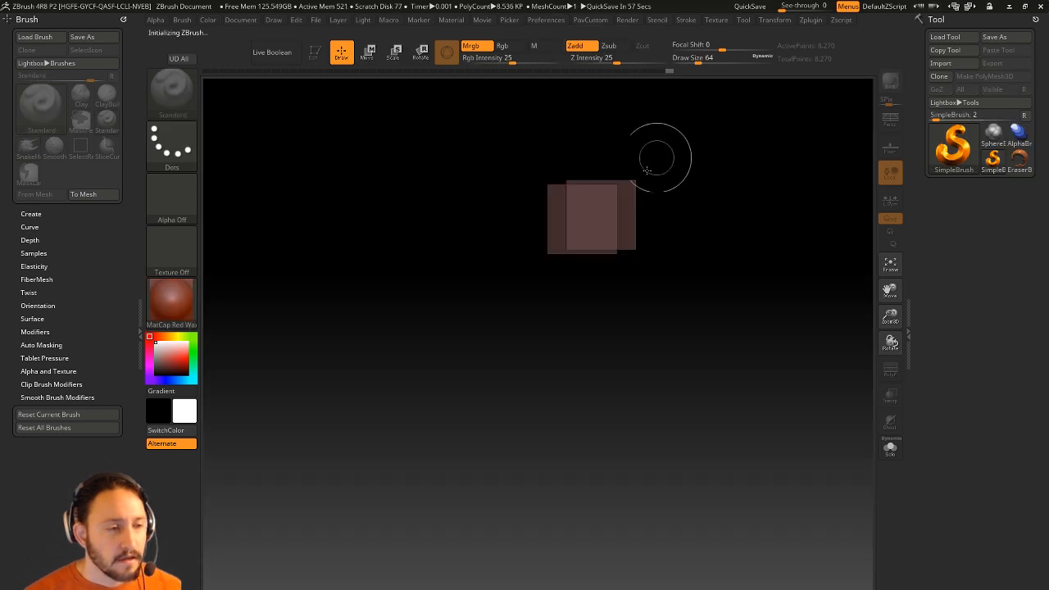
Draw a Cylinder3D primitive in Edit mode with PolyF wireframe shown.
left_click(952, 147)
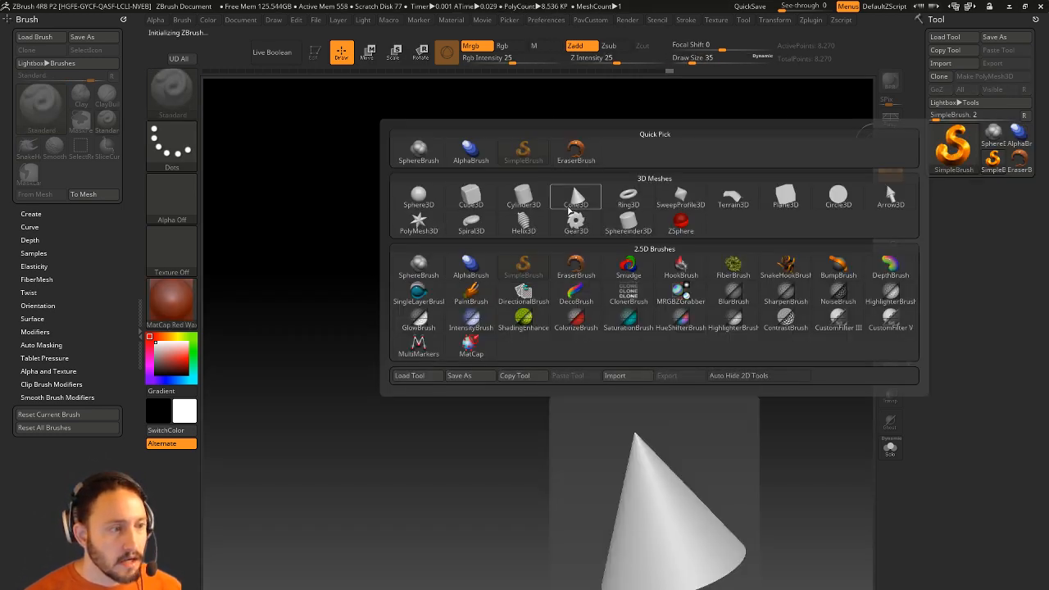
left_click(523, 197)
left_click_drag(473, 320, 500, 385)
left_click(315, 51)
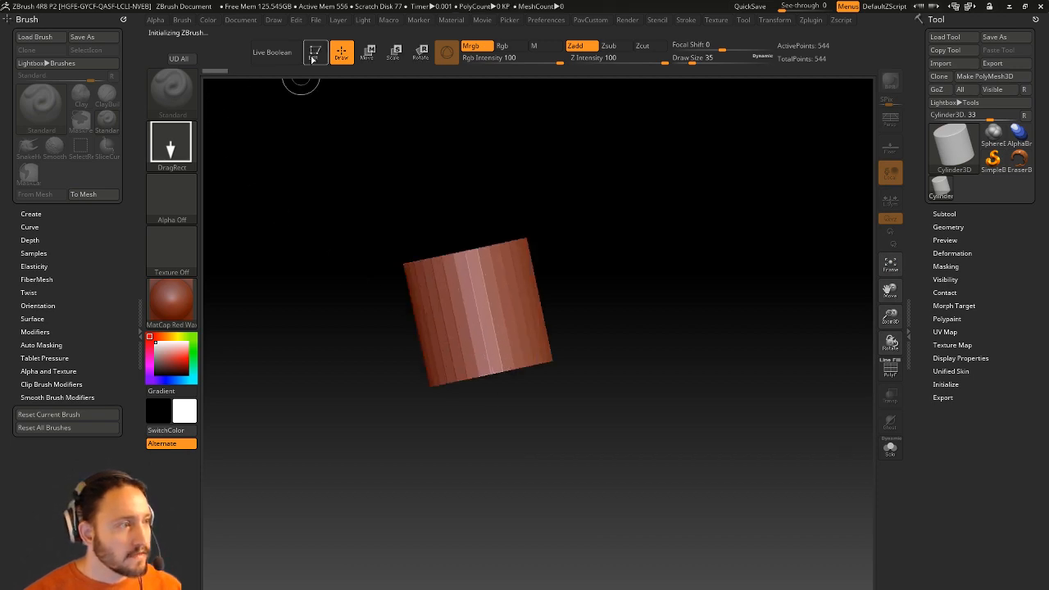
left_click_drag(699, 281, 719, 373)
left_click(890, 369)
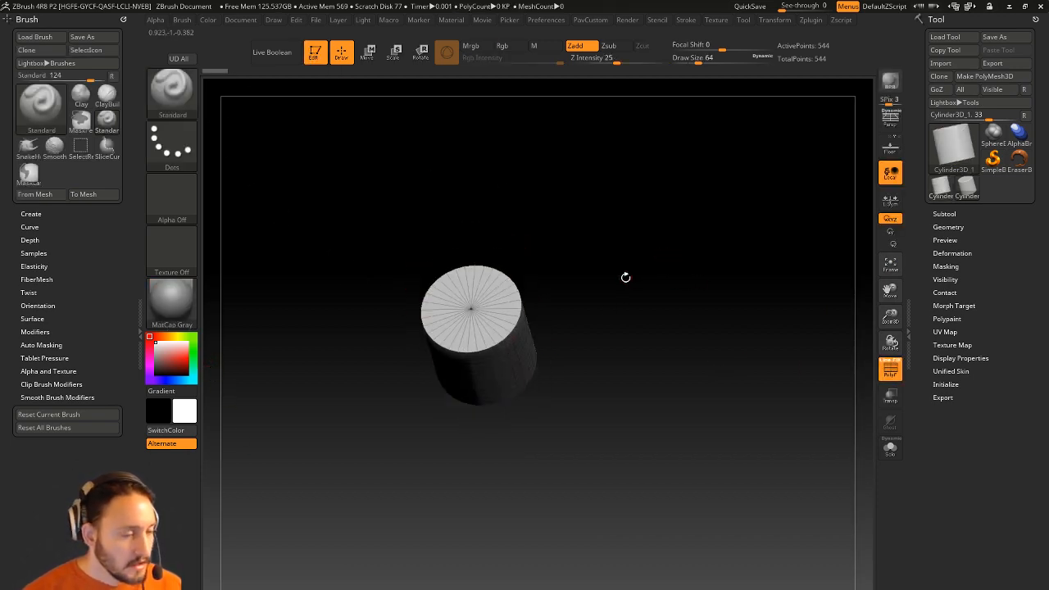
left_click_drag(625, 276, 566, 237)
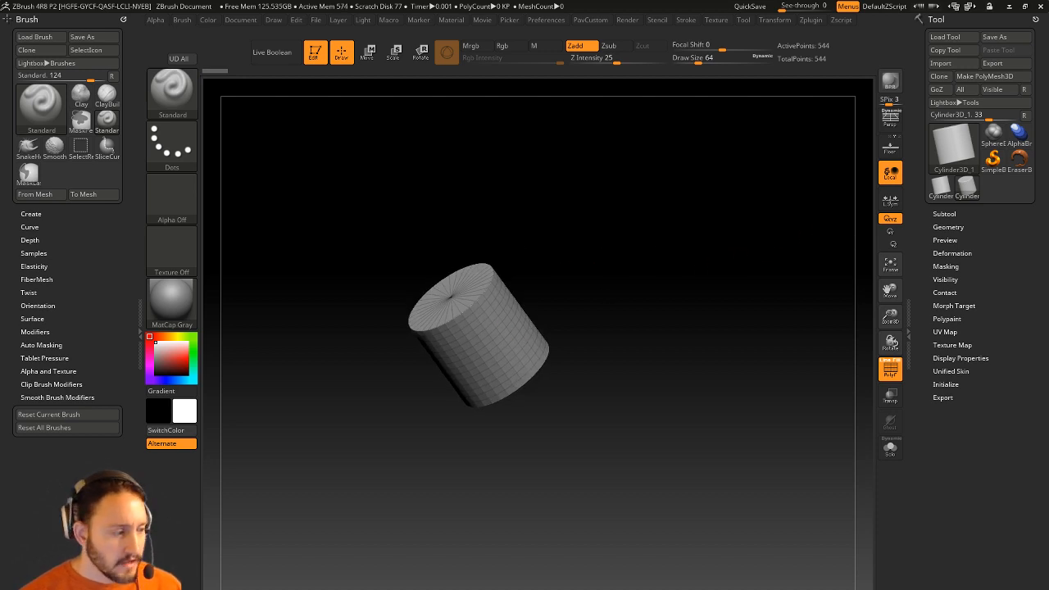
left_click_drag(622, 230, 599, 278, "alt")
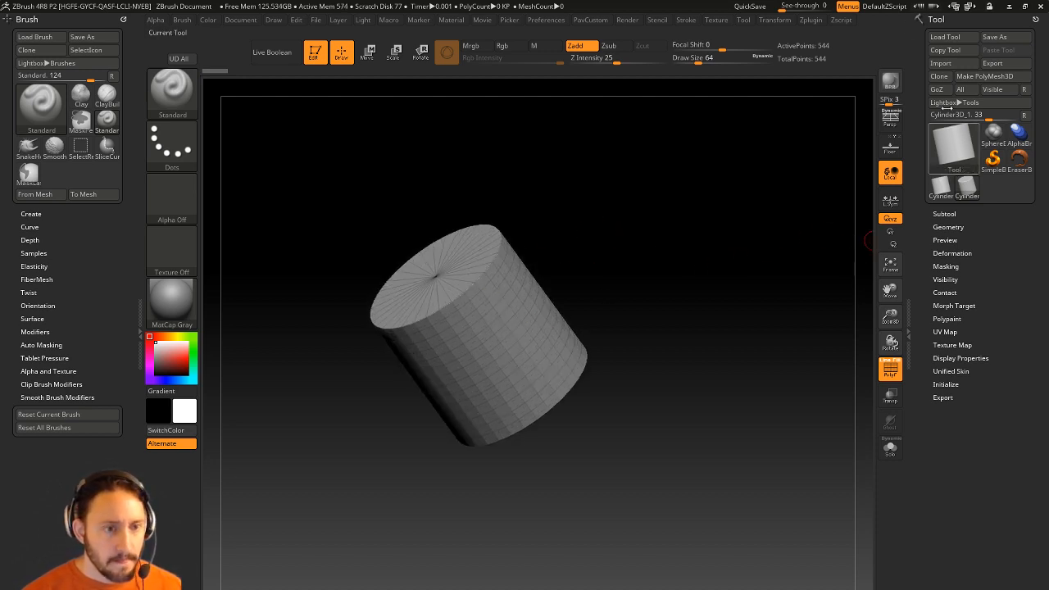
Convert the cylinder into the editable polymesh PM3D_Cylinder3D_1.
key("shift")
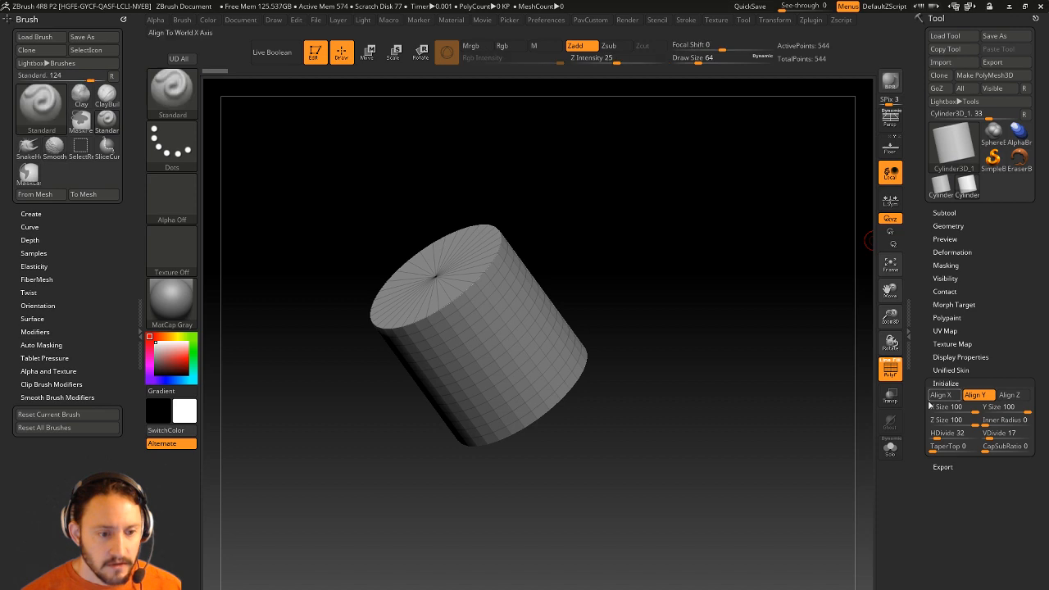
left_click(983, 75)
key("shift")
left_click(948, 226)
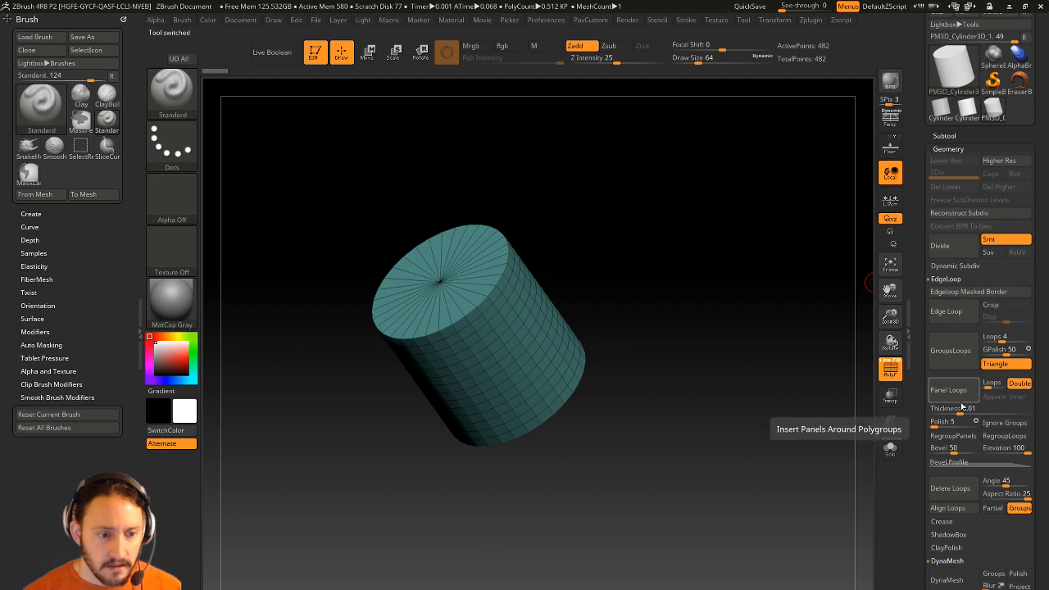
Delete the cylinder's horizontal edge loops and turn on the Floor grid.
left_click(949, 489)
left_click_drag(722, 228, 758, 229, "shift")
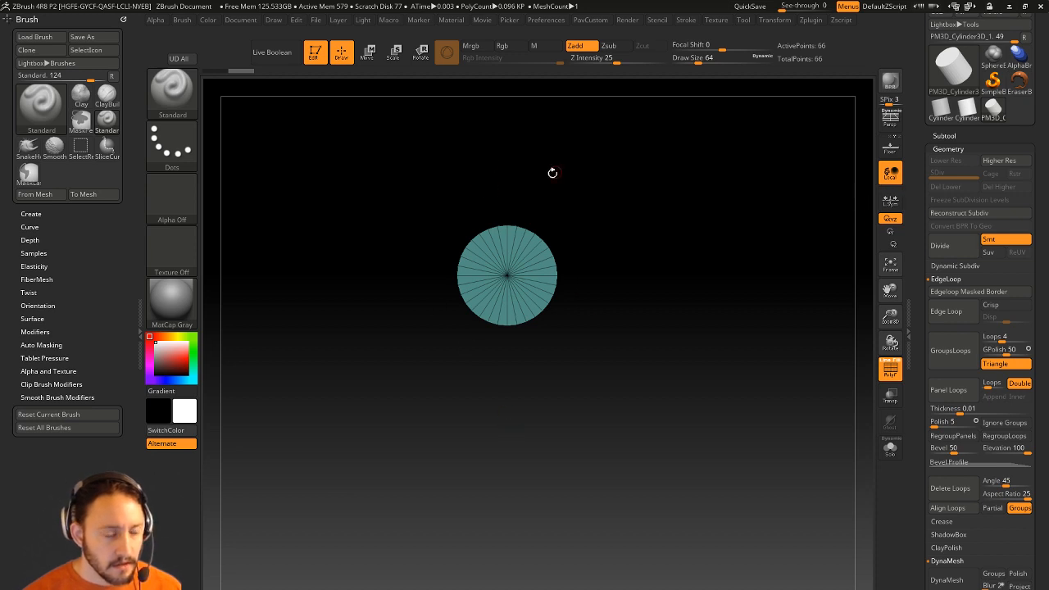
left_click(884, 151)
left_click_drag(798, 217, 707, 208)
Rotate the cylinder 90° with the gizmo and lift it above the floor.
key("w")
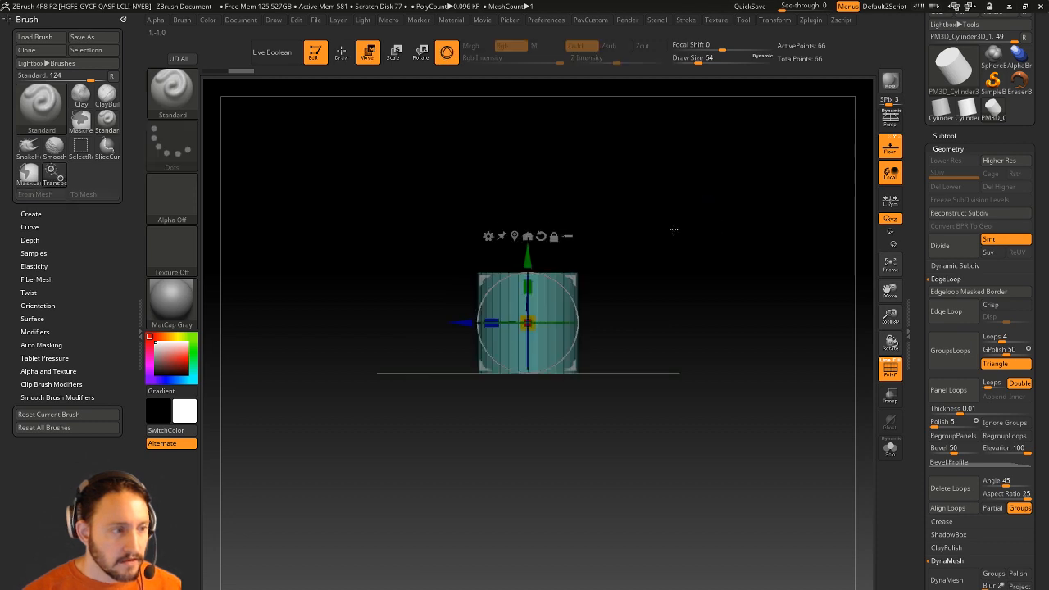
left_click_drag(620, 235, 618, 271)
left_click_drag(631, 222, 628, 203, "shift")
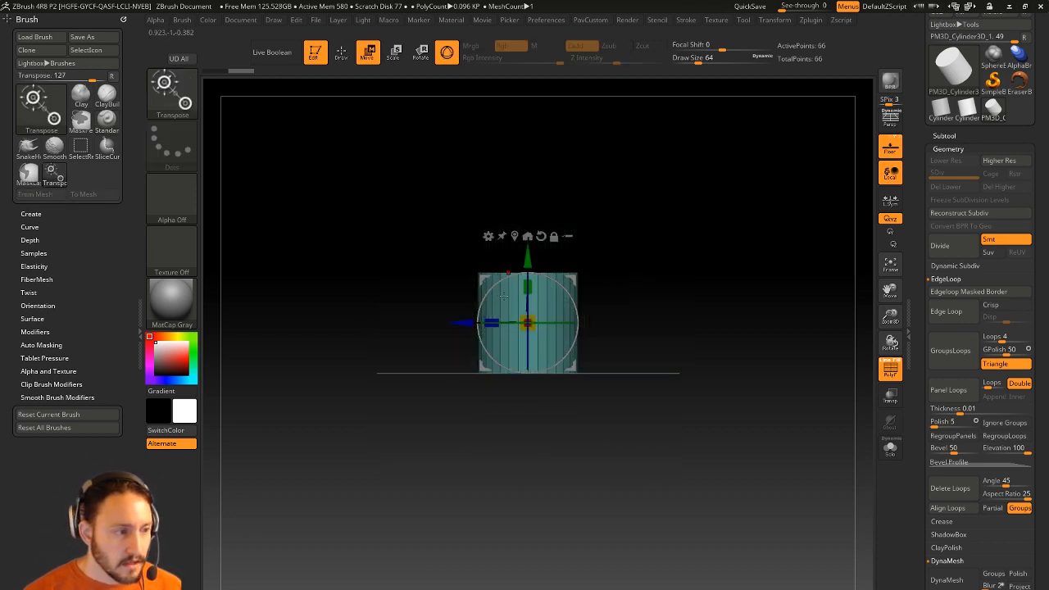
left_click_drag(498, 284, 488, 353)
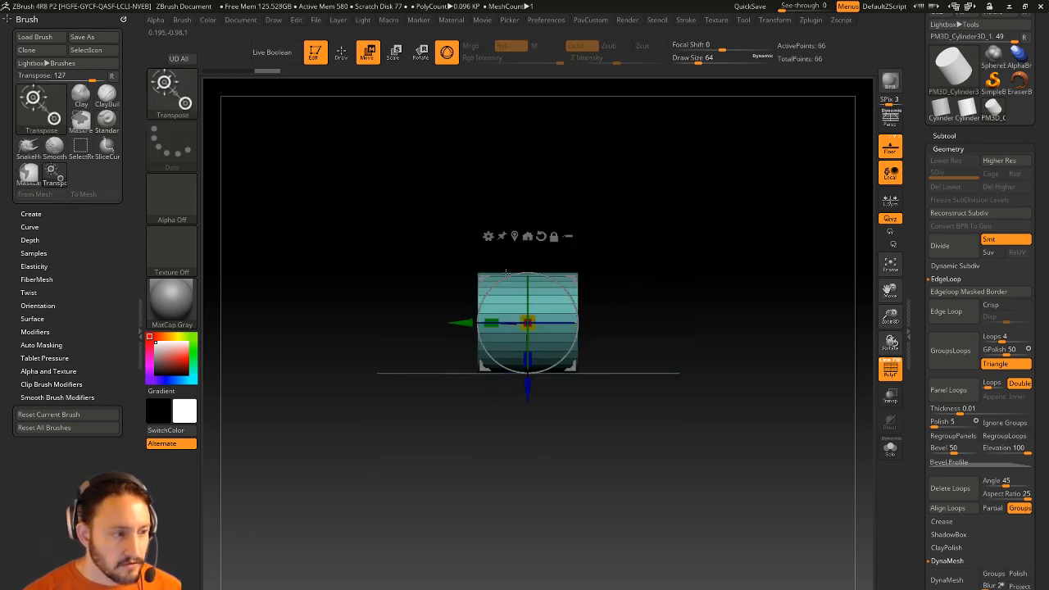
left_click_drag(680, 252, 743, 286, "shift")
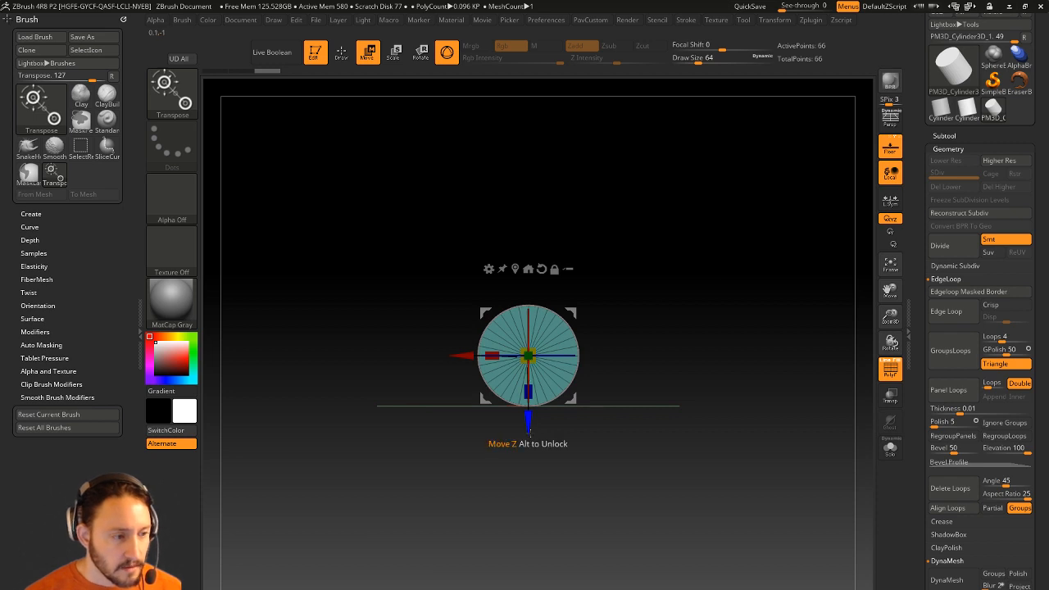
left_click_drag(528, 429, 529, 370)
key("q")
mouse_move(731, 294)
left_mouse_down()
mouse_move(709, 303)
mouse_move(697, 291)
mouse_move(606, 370)
left_mouse_up()
key("w")
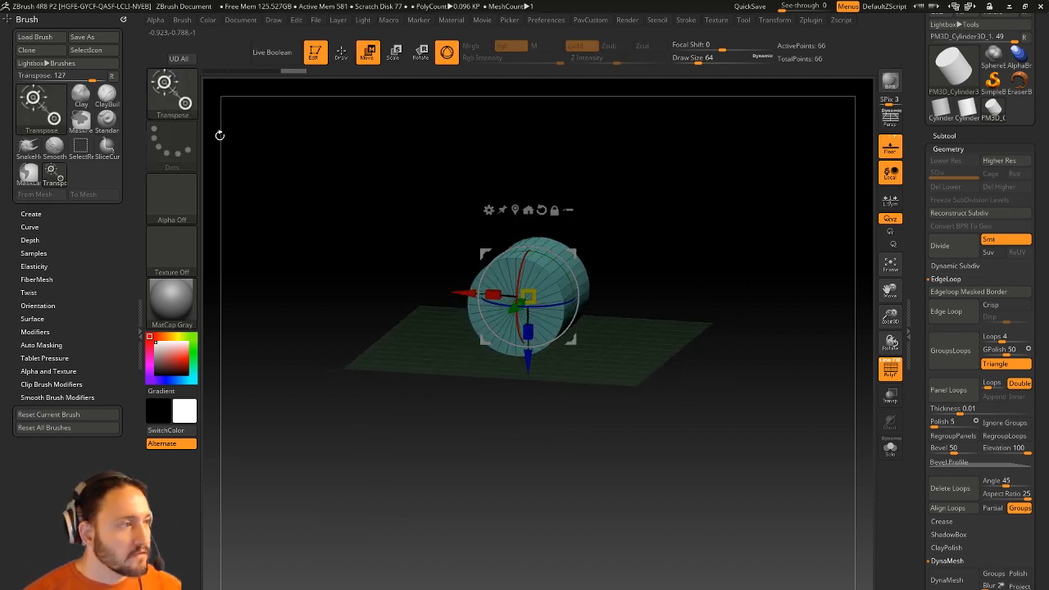
left_click(274, 20)
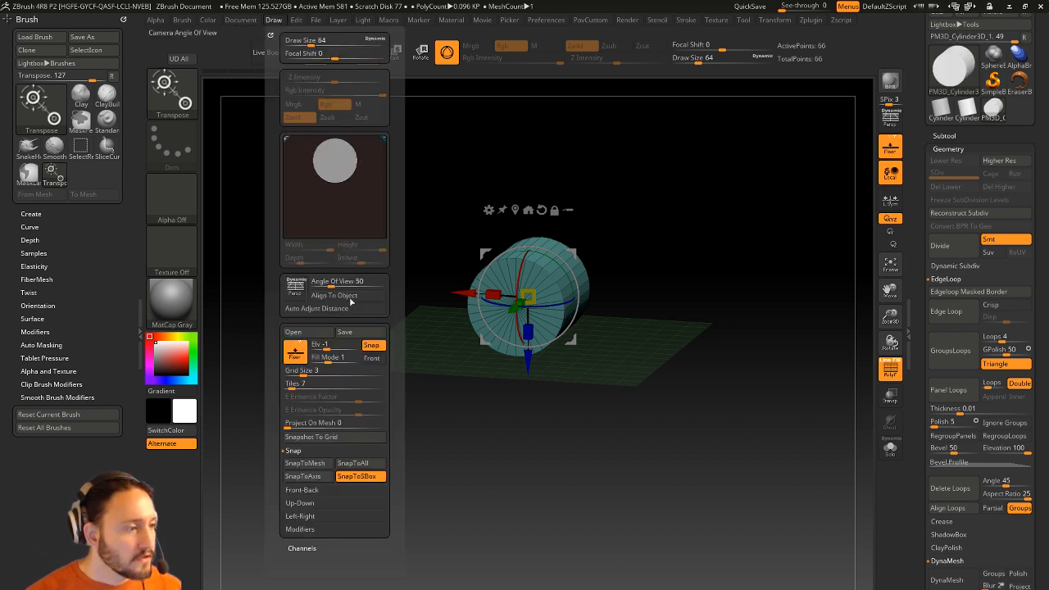
Set the Draw palette's Grid Elevation to -1.2.
left_click(332, 347)
type("-1.2")
key("Return")
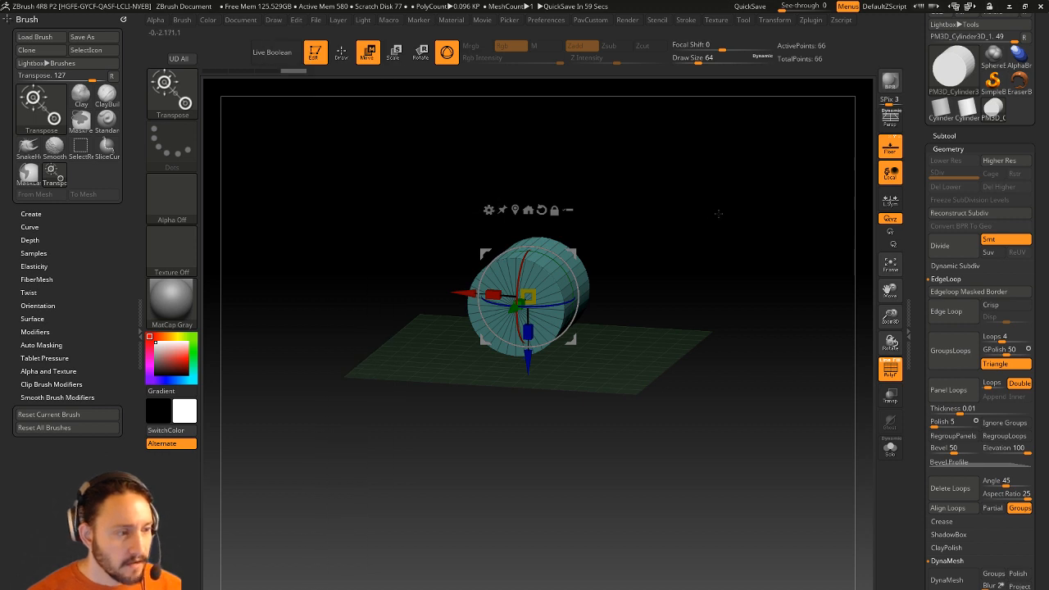
left_click_drag(720, 214, 703, 246, "shift")
left_click_drag(558, 354, 659, 246)
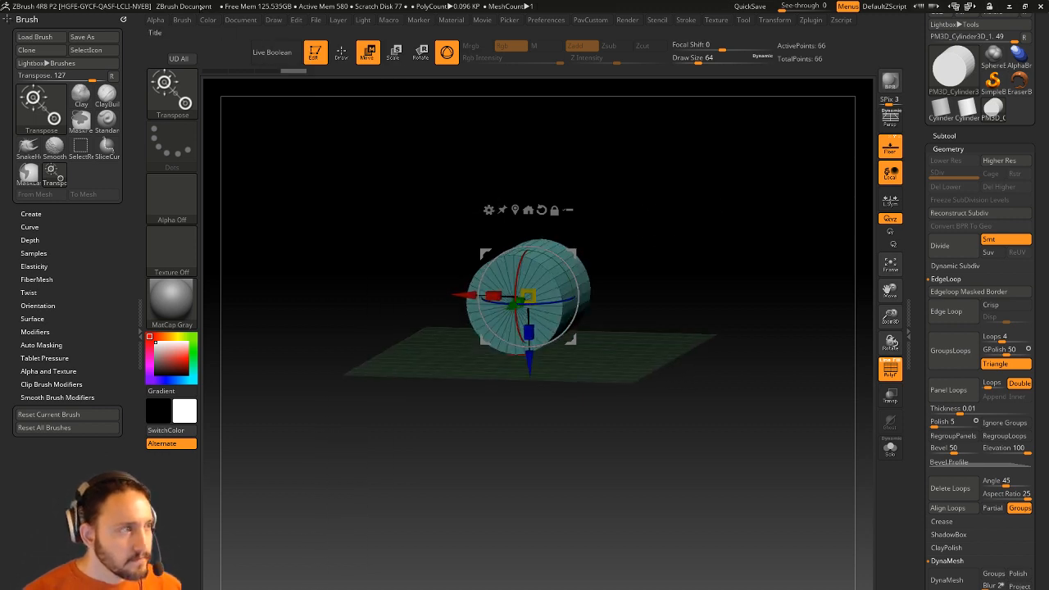
Turn off floor Snap and view the cylinder head-on.
left_click(240, 20)
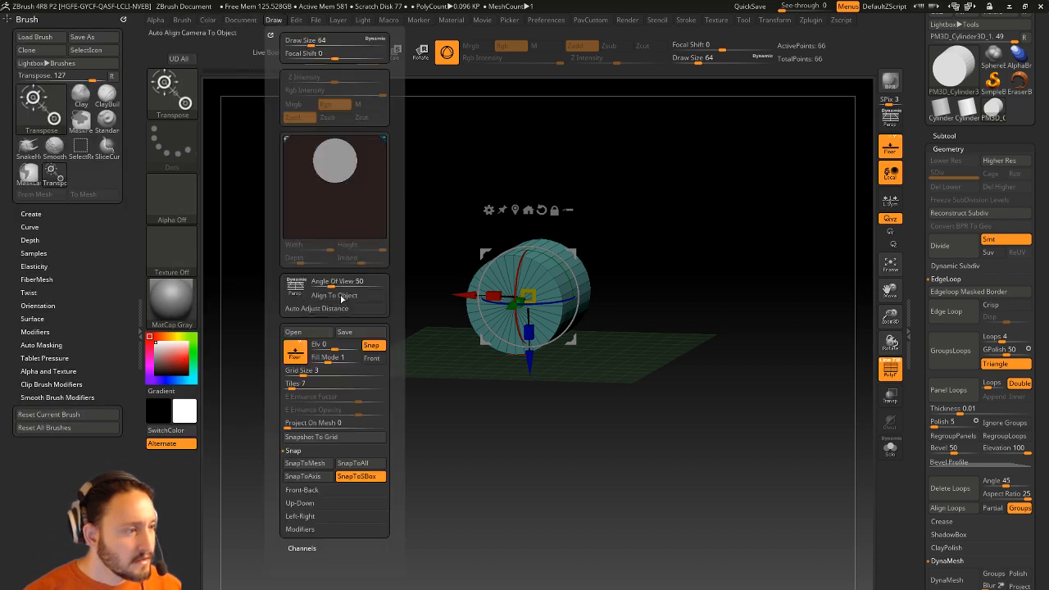
left_click(332, 347)
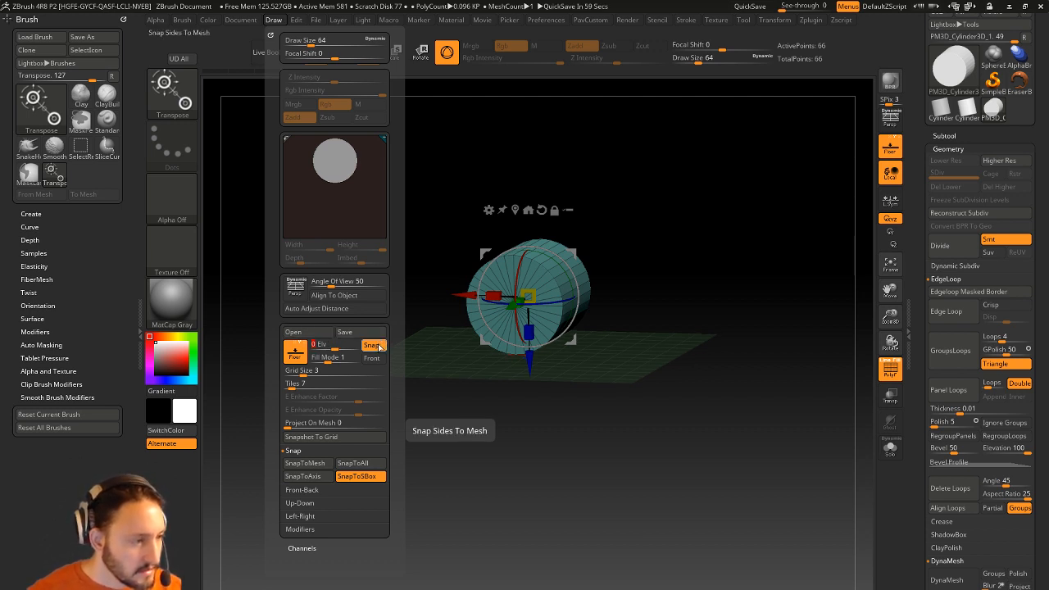
key("ctrl")
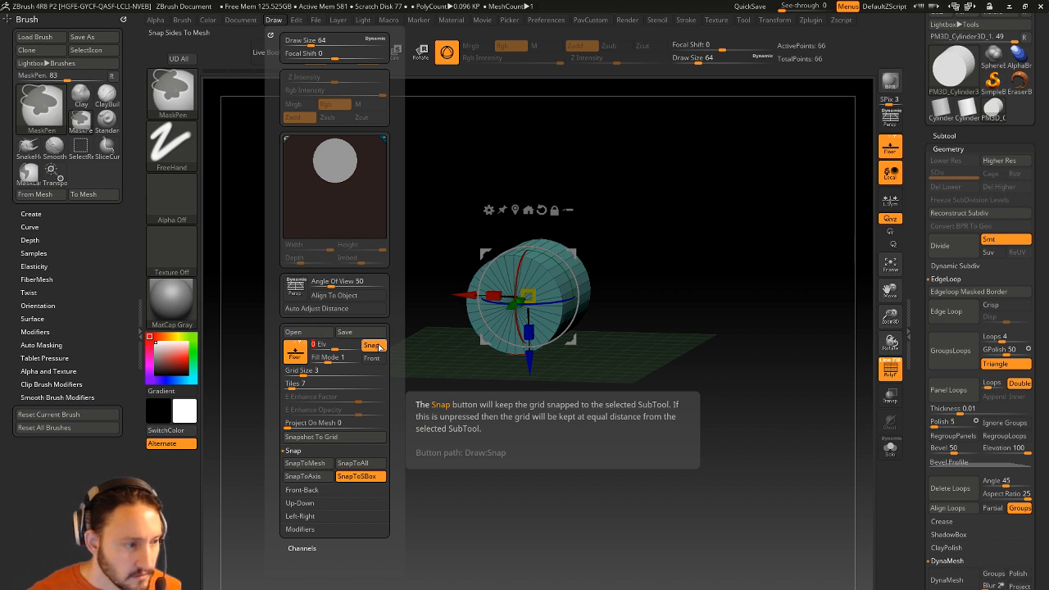
left_click(379, 348)
left_click_drag(631, 452, 646, 449)
left_click_drag(514, 157, 656, 276)
left_click_drag(641, 330, 603, 342, "alt")
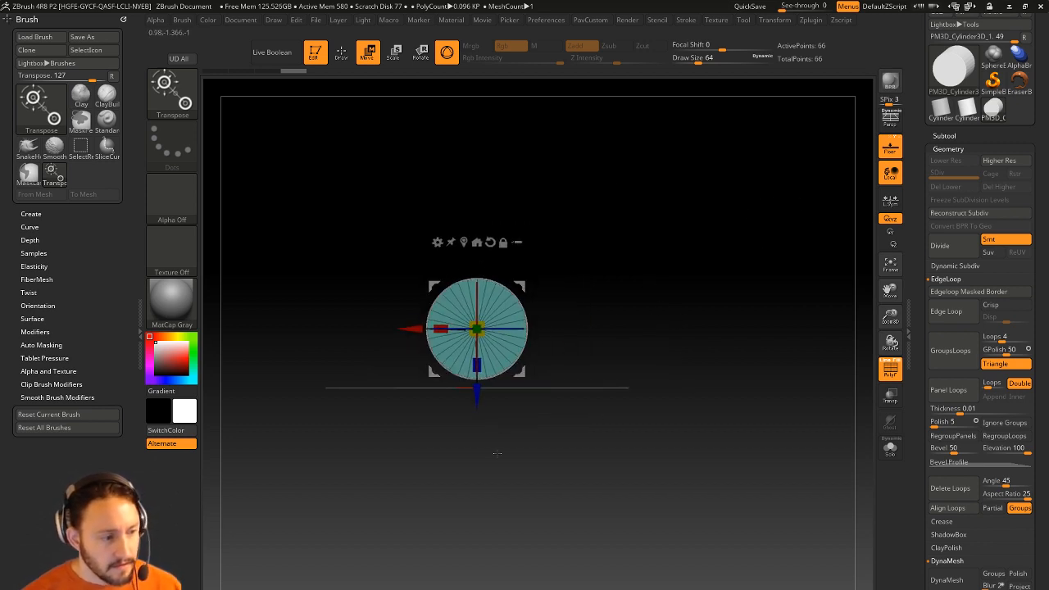
Narrow the cylinder with the gizmo, duplicate it below the floor line, and clear the mask.
left_click_drag(603, 355, 586, 360, "alt")
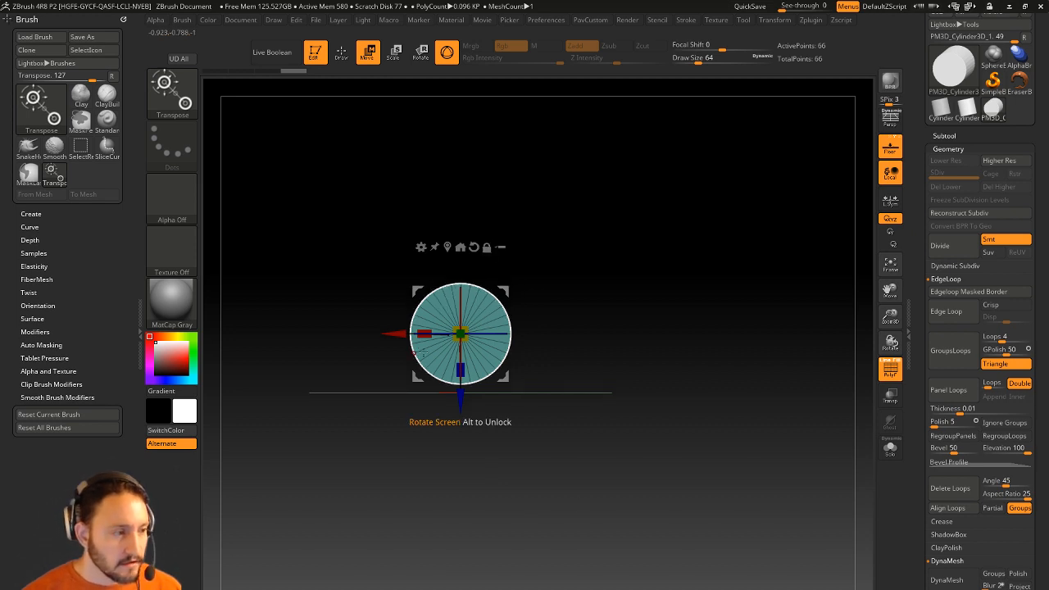
left_click_drag(424, 331, 442, 451)
key("ctrl+z")
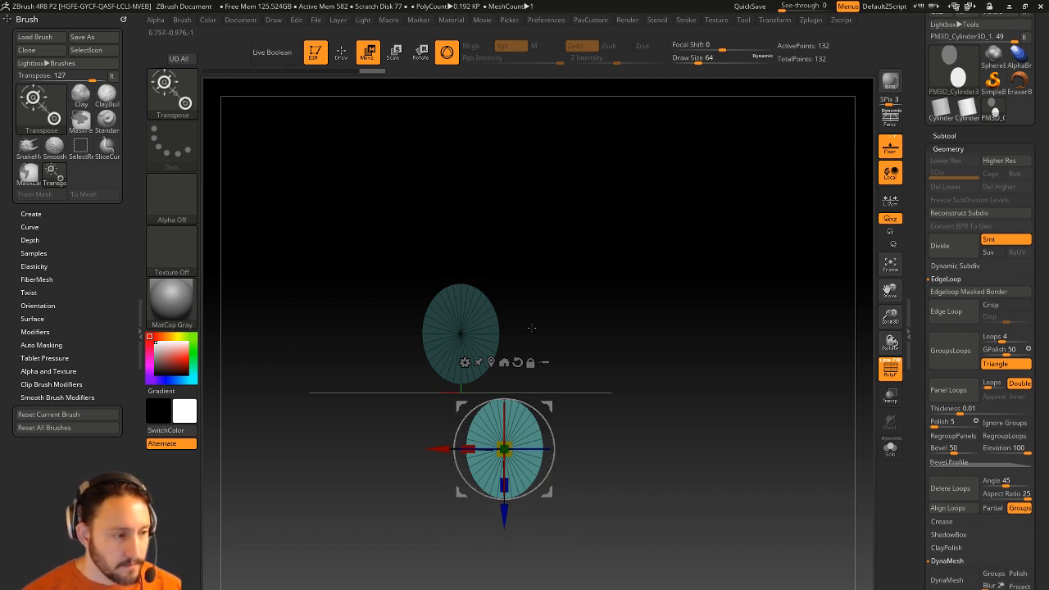
left_click_drag(567, 225, 638, 298, "ctrl")
key("q")
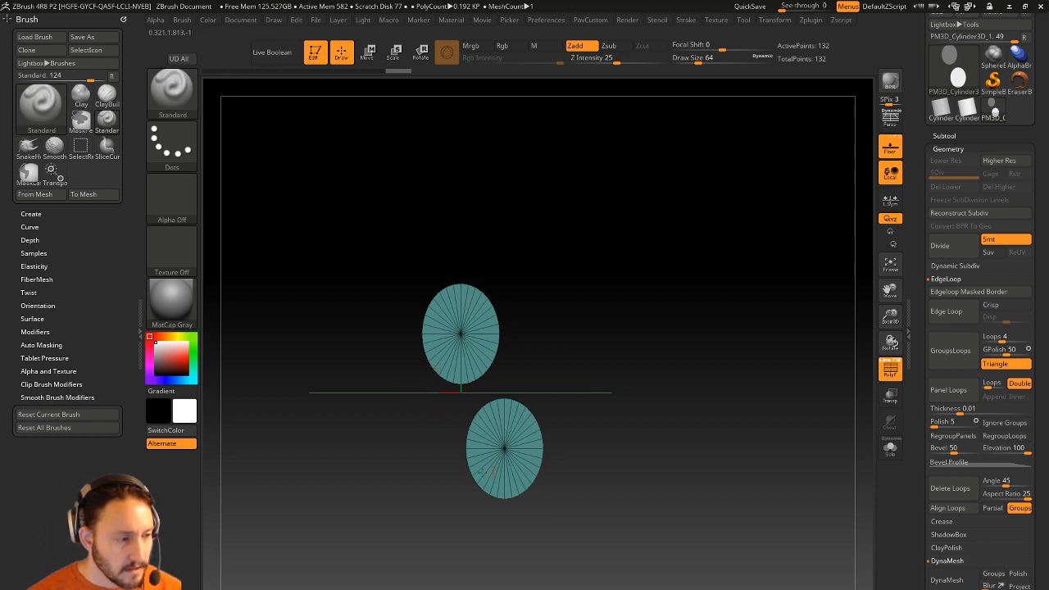
Delete half of the upper disc with Del Hidden and mirror-weld the mesh.
left_click_drag(505, 336, 411, 392, "ctrl+shift")
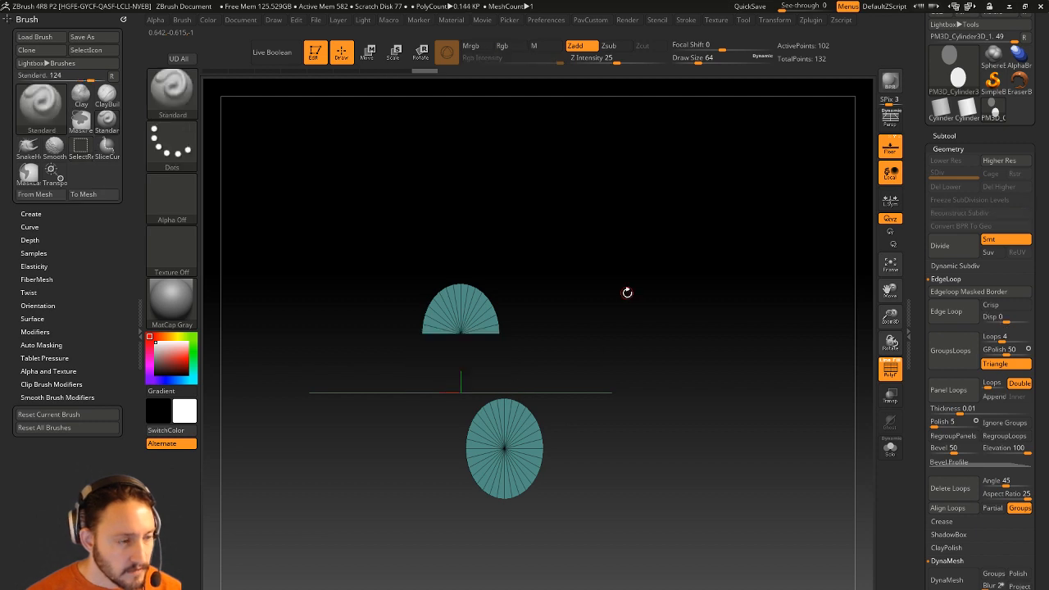
key("z")
left_click(597, 297)
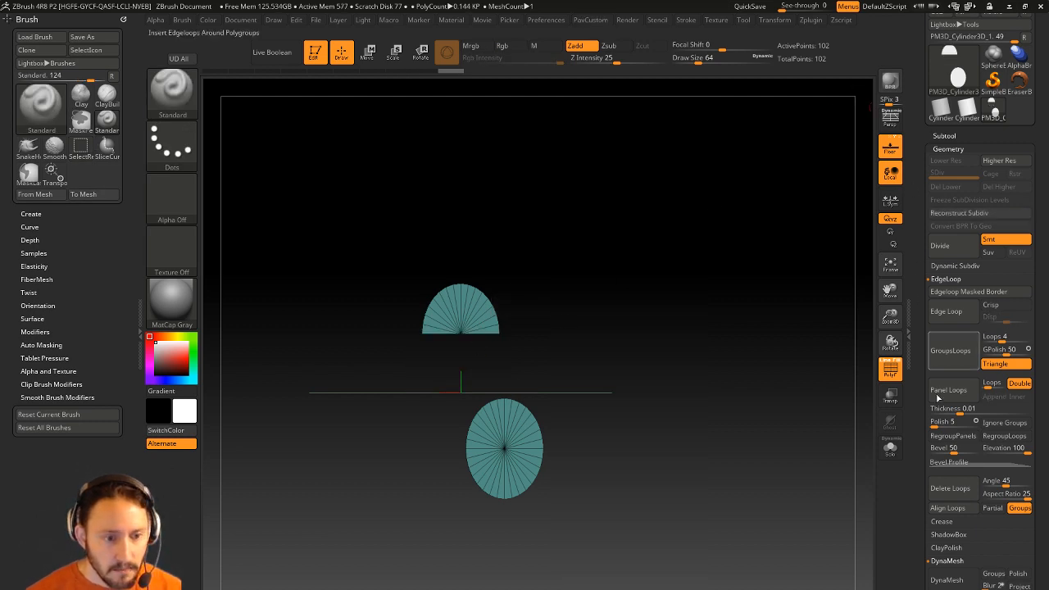
left_click_drag(456, 356, 479, 345, "ctrl+shift")
key("z")
left_click(659, 308)
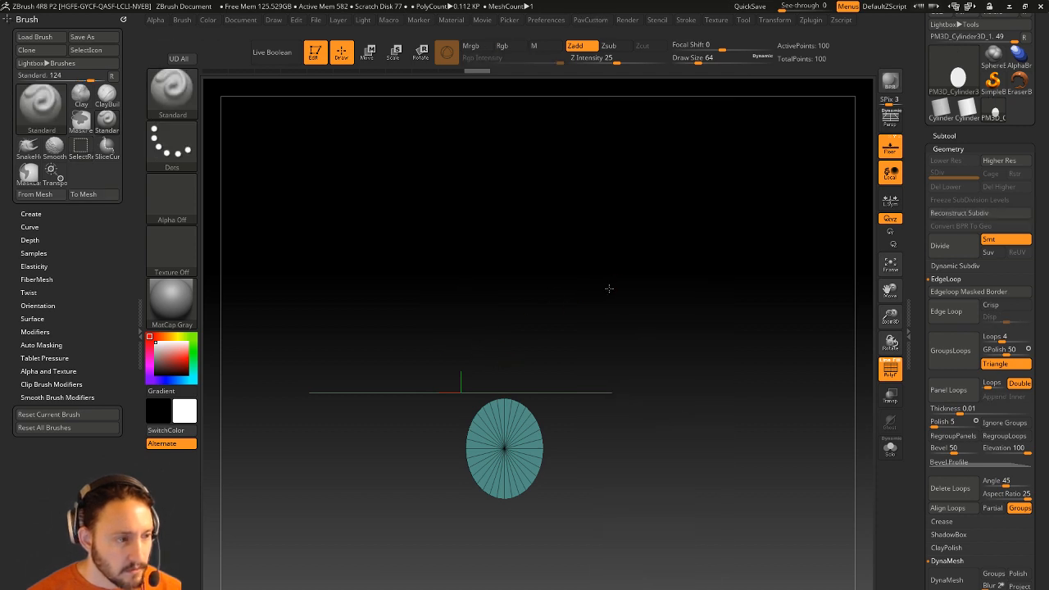
Delete the lower disc's unwanted polygons, leaving a curved strip below the floor.
left_click_drag(609, 288, 618, 363)
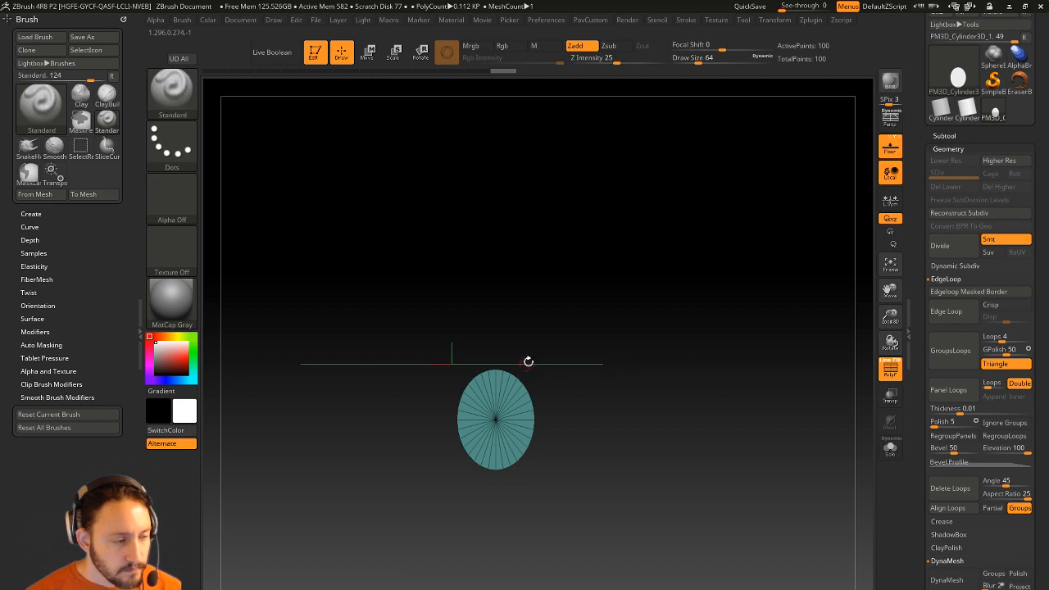
left_click_drag(527, 361, 496, 297)
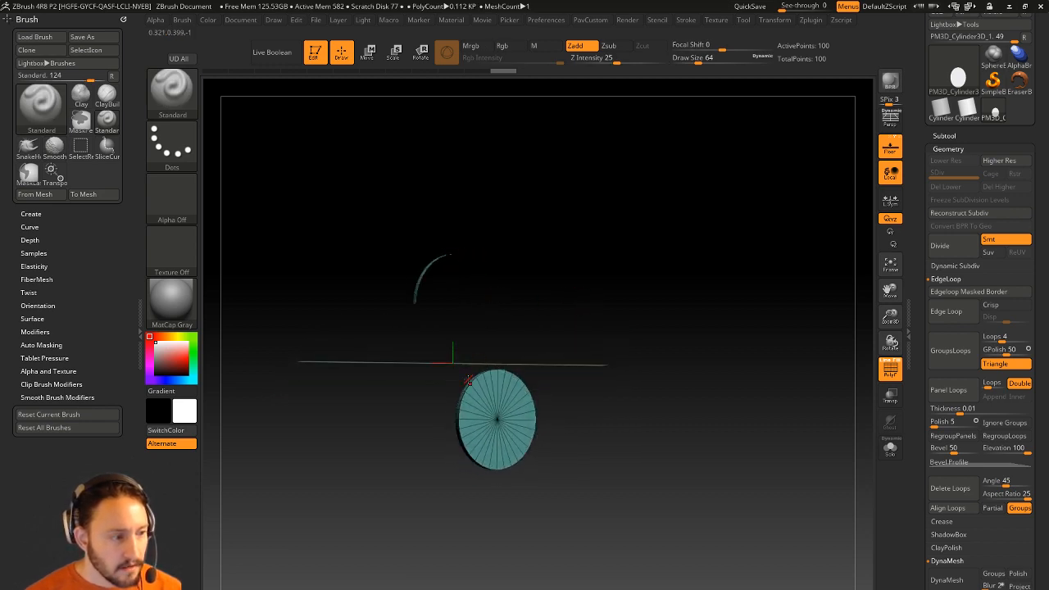
left_click_drag(489, 369, 446, 418)
key("3")
left_click(603, 298)
left_click_drag(499, 398, 478, 436, "ctrl+alt+shift")
key("3")
left_click(612, 298)
mouse_move(614, 318)
left_mouse_down()
mouse_move(606, 336)
mouse_move(565, 359)
left_mouse_up()
left_click_drag(618, 336, 606, 342)
mouse_move(924, 409)
left_mouse_down()
mouse_move(915, 304)
mouse_move(923, 265)
left_mouse_up()
Check the strips with Display Properties > Double and Flip the lower strip's normals.
left_click(954, 312, "shift")
left_click(954, 286)
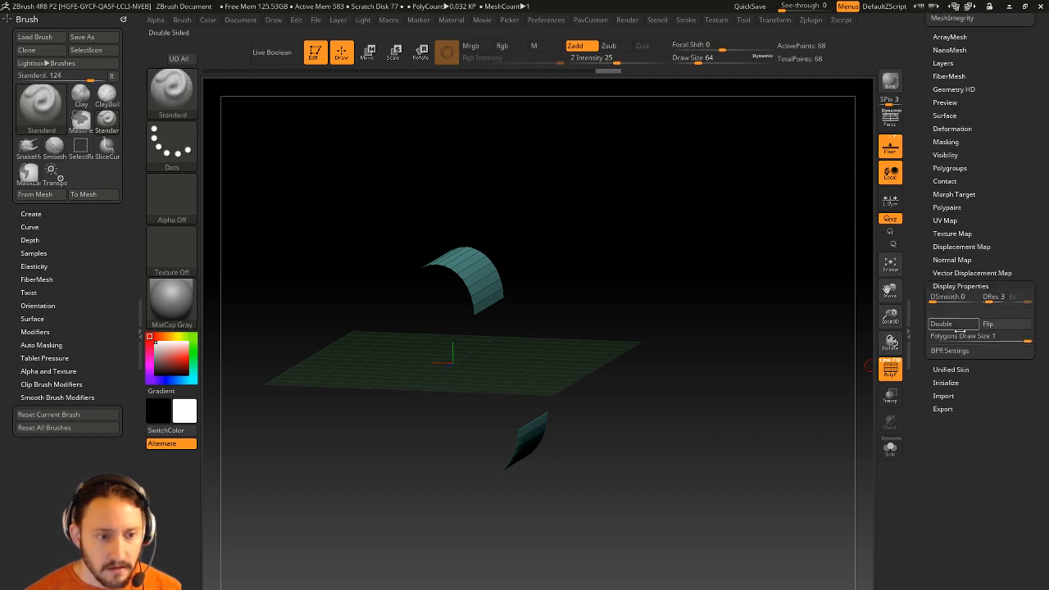
left_click(963, 325)
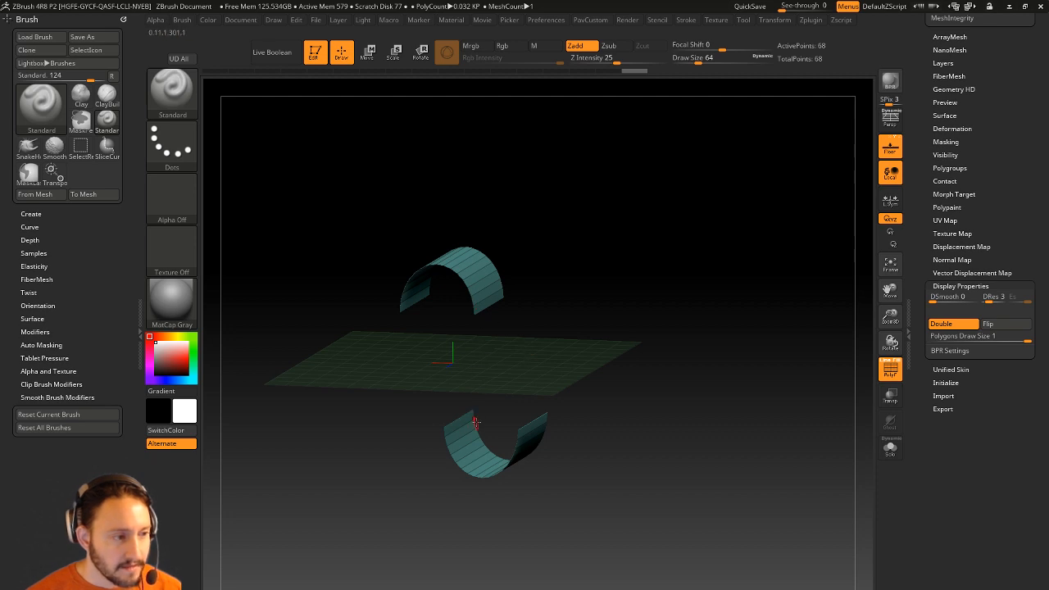
left_click(940, 324)
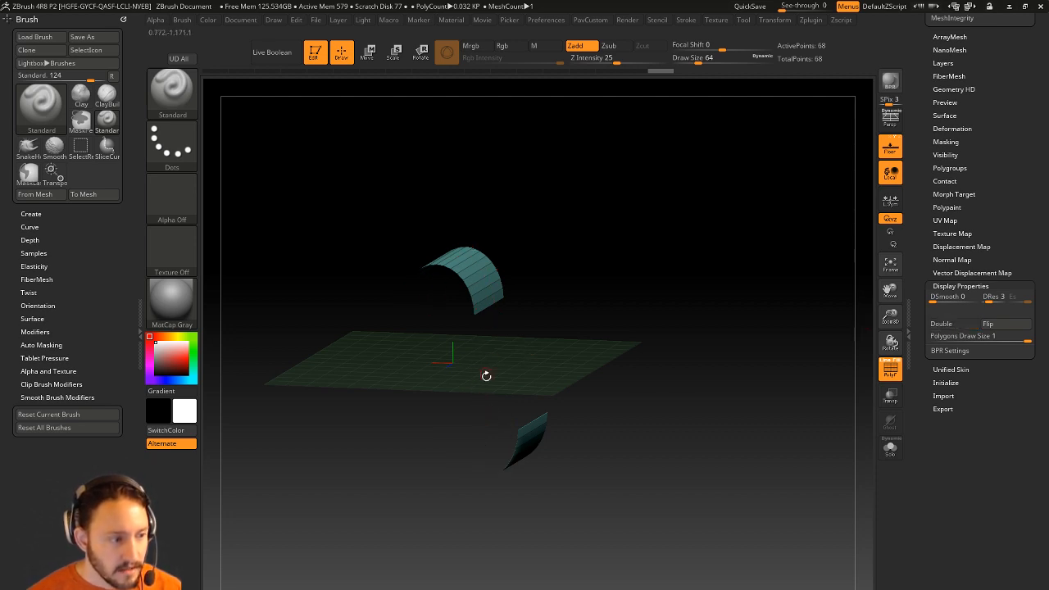
left_click_drag(729, 411, 751, 398)
left_click(939, 326)
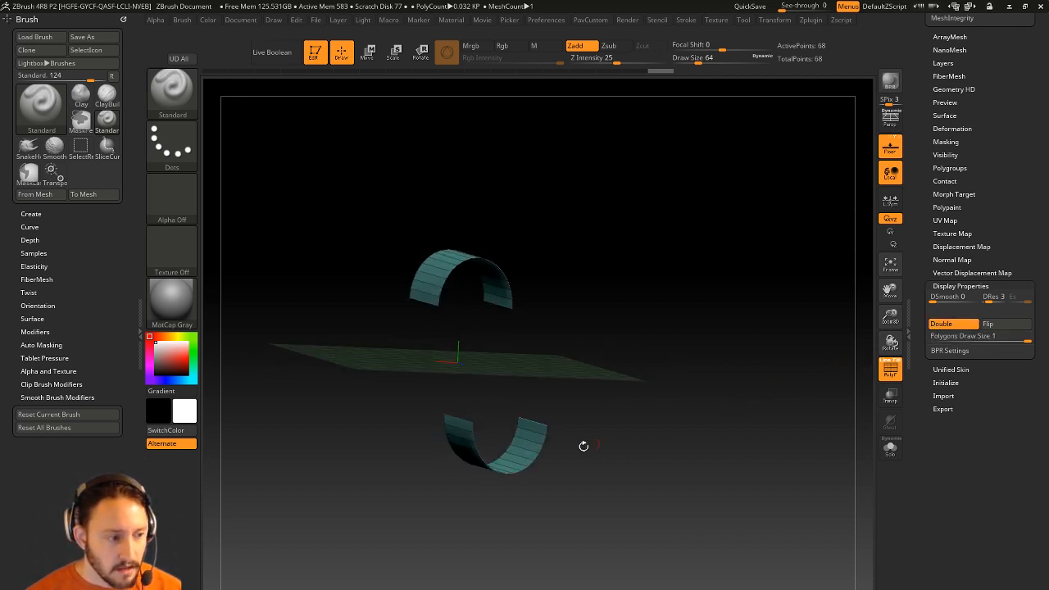
left_click_drag(587, 385, 442, 512, "ctrl+shift")
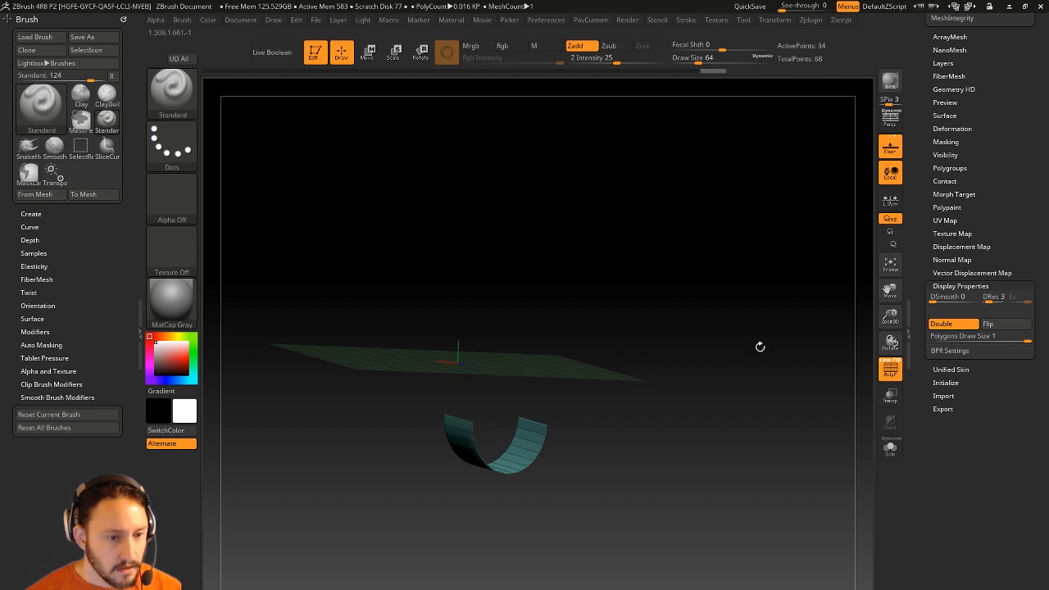
left_click(939, 327)
left_click(1001, 328)
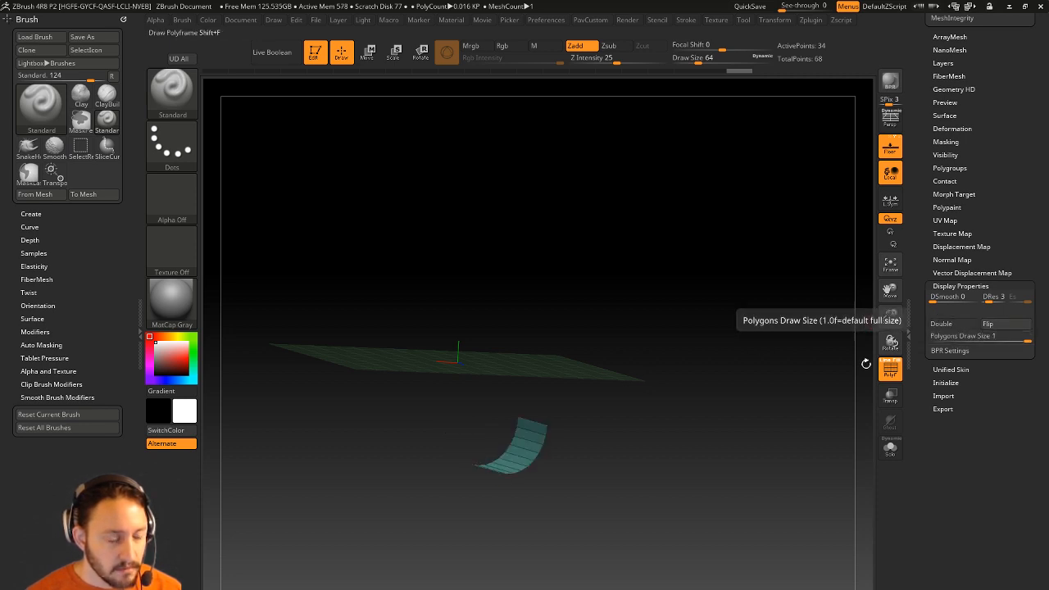
left_click_drag(866, 363, 664, 398)
left_click(606, 398, "ctrl+shift")
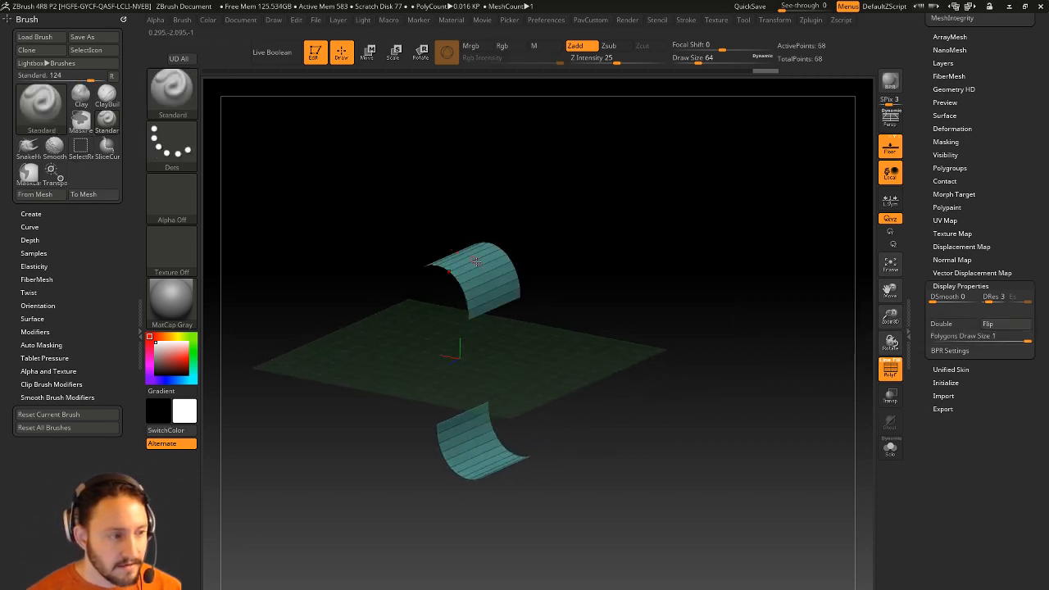
left_click_drag(647, 286, 685, 278)
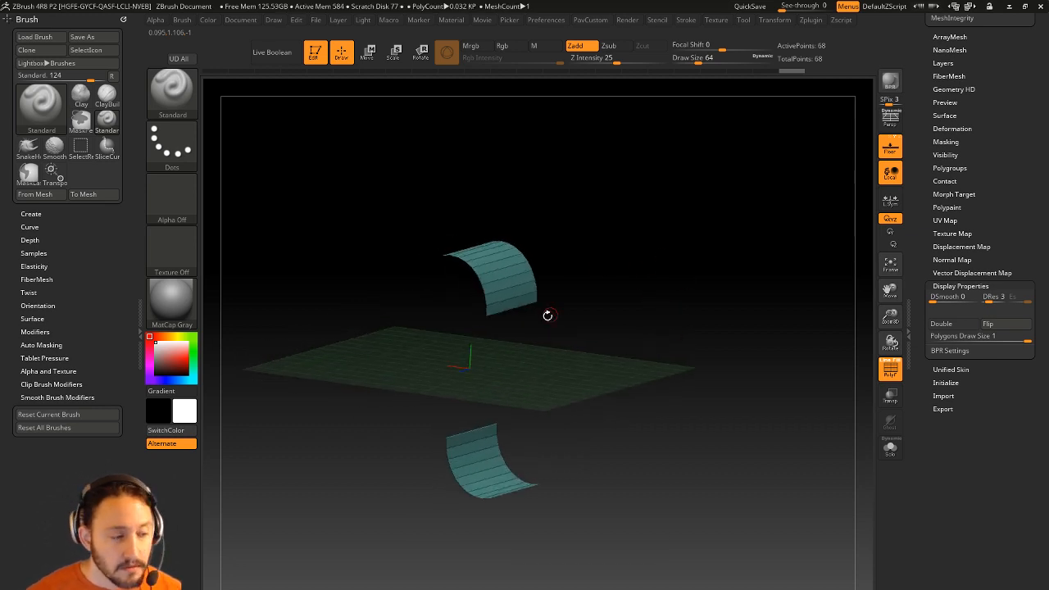
Switch to the ZModeler brush with B-Z-M.
key("b")
key("z")
key("m")
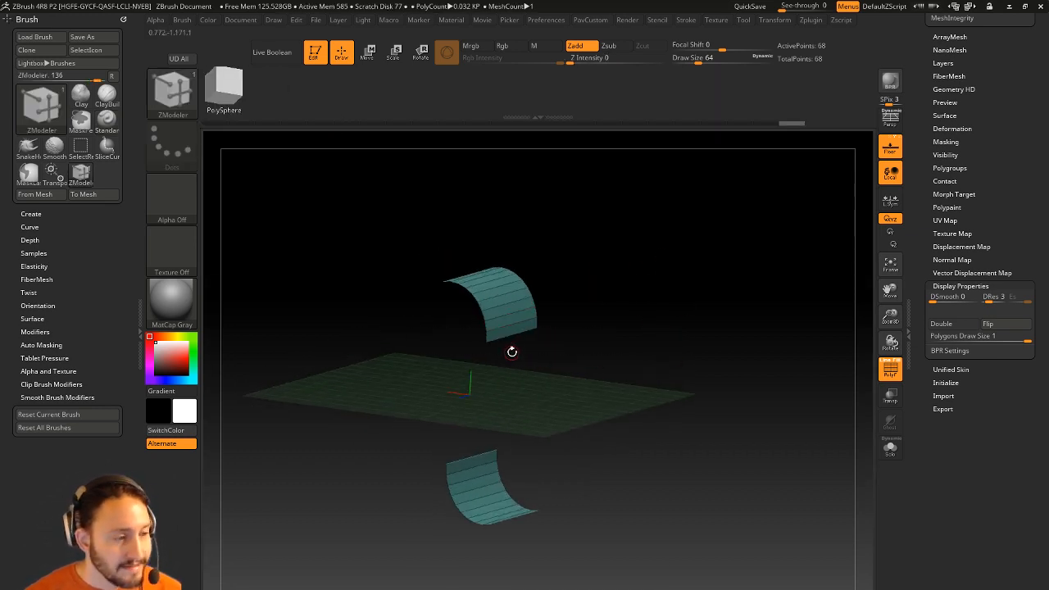
key("space")
Test an edge Bridge between the two strips, then undo it with Ctrl+Z.
left_click(410, 365)
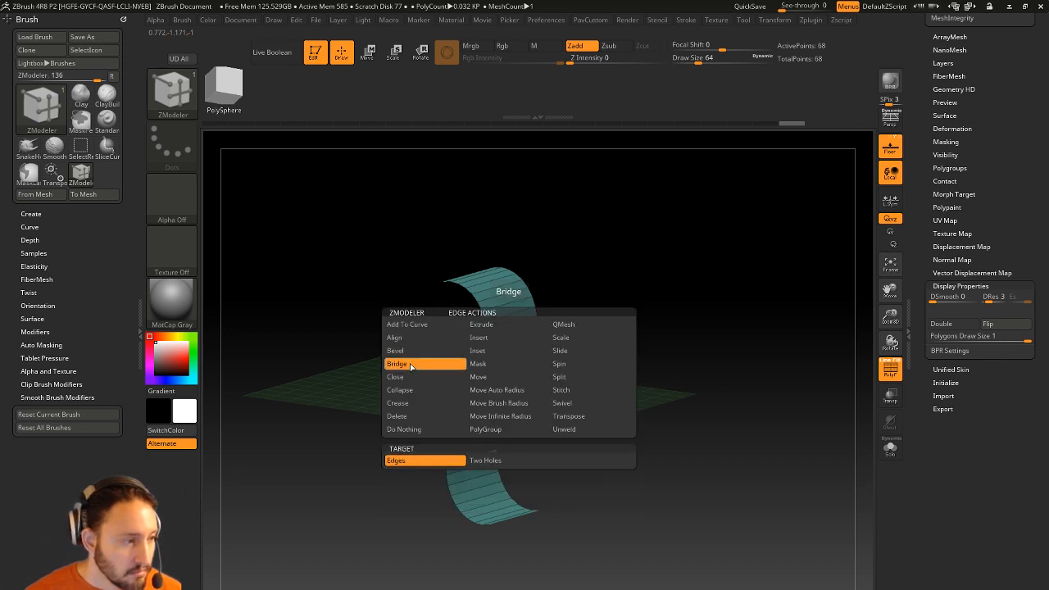
left_click(471, 464)
left_click(452, 463)
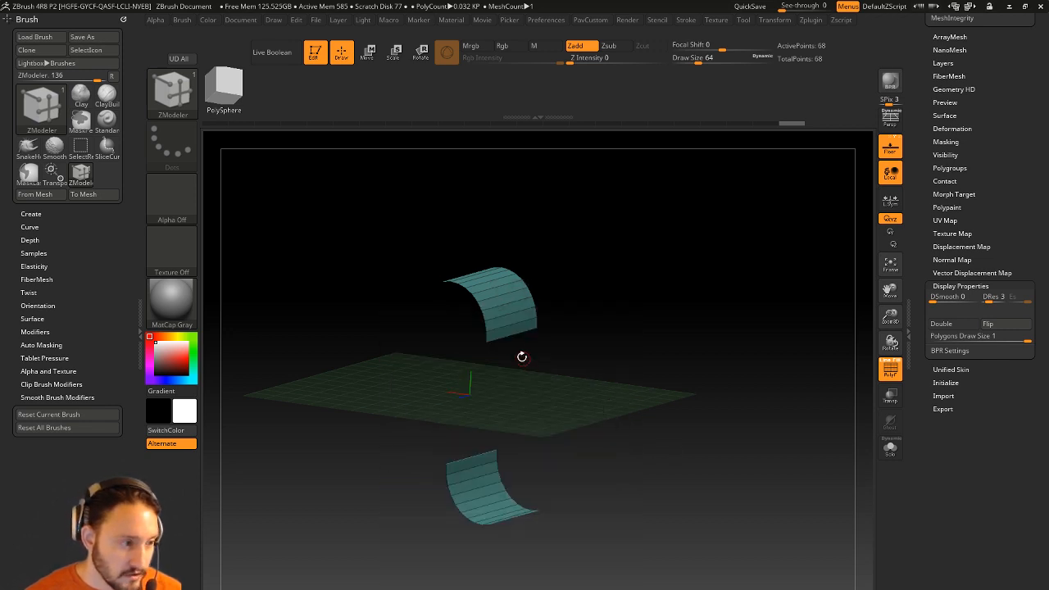
left_click(510, 336)
left_click(466, 457)
left_click_drag(635, 440, 689, 414)
key("ctrl+z")
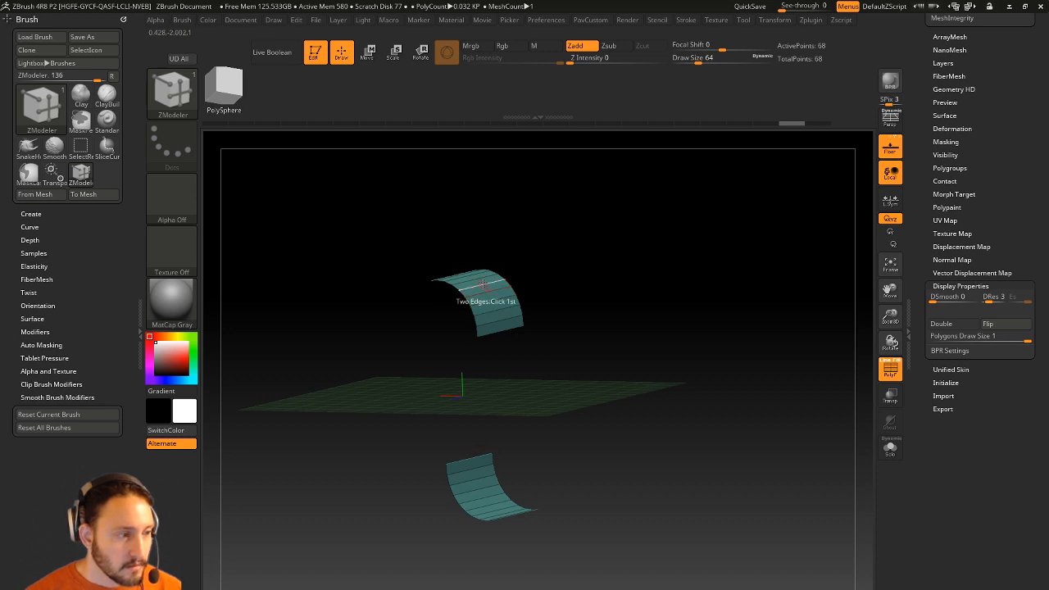
key("space")
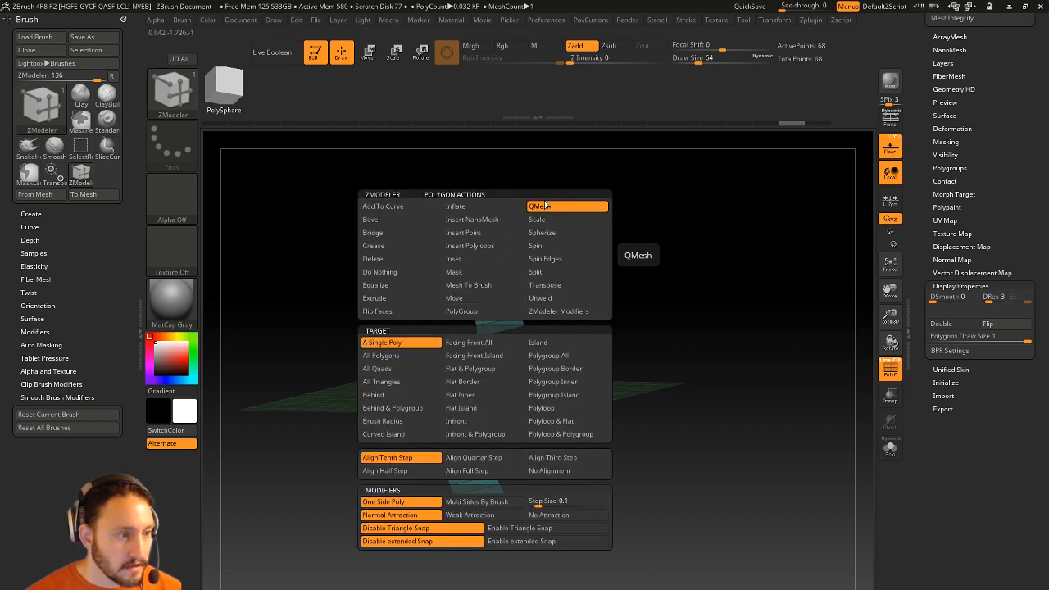
Extrude both strips into thick arches with QMesh on Polygroup All, with PolyF off.
left_click(573, 349)
left_click_drag(490, 293, 497, 289)
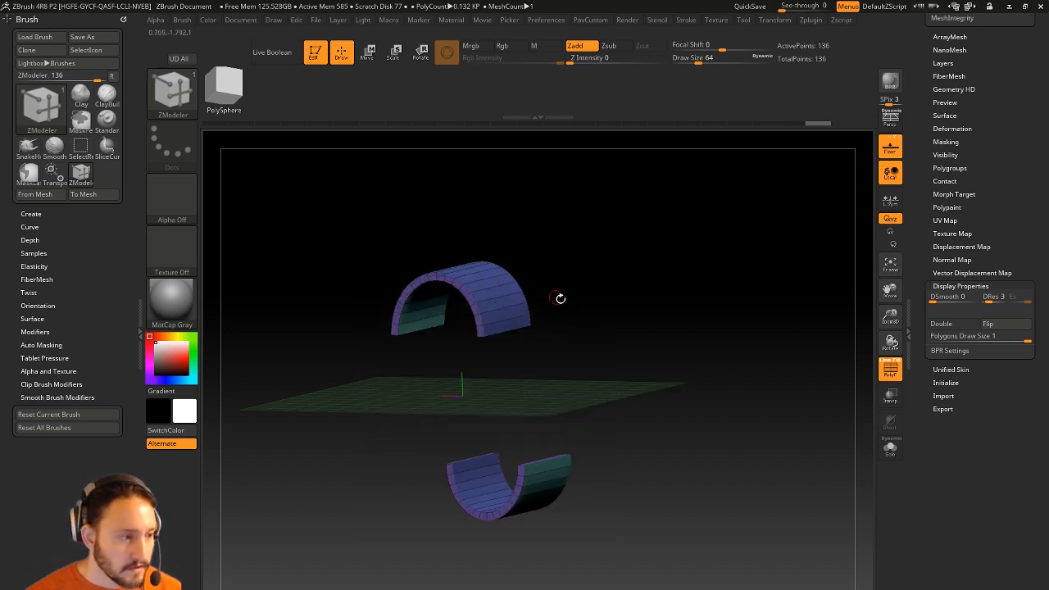
left_click_drag(559, 298, 597, 281)
left_click(890, 370)
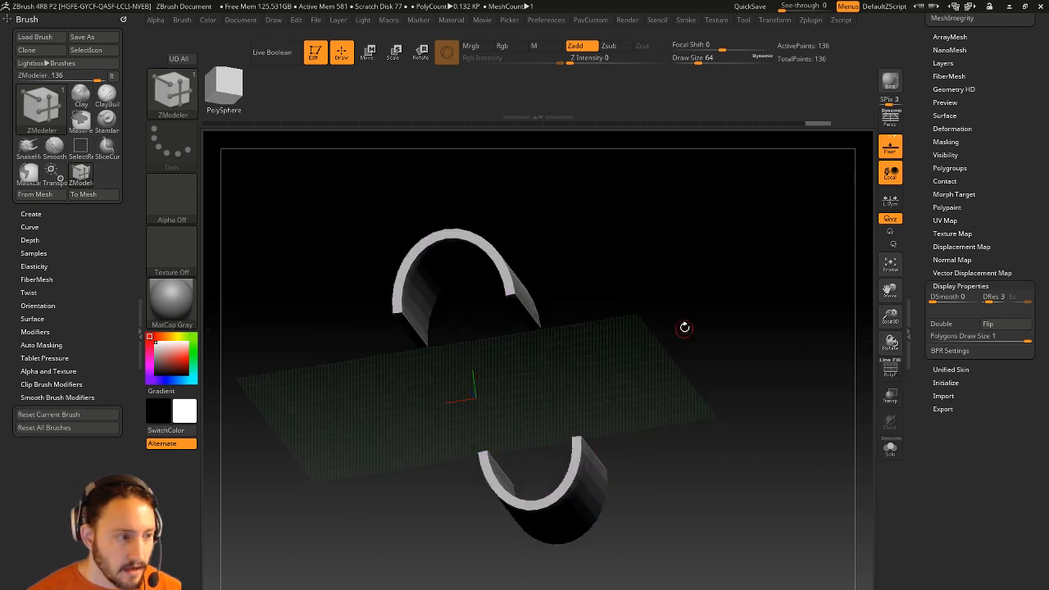
key("space")
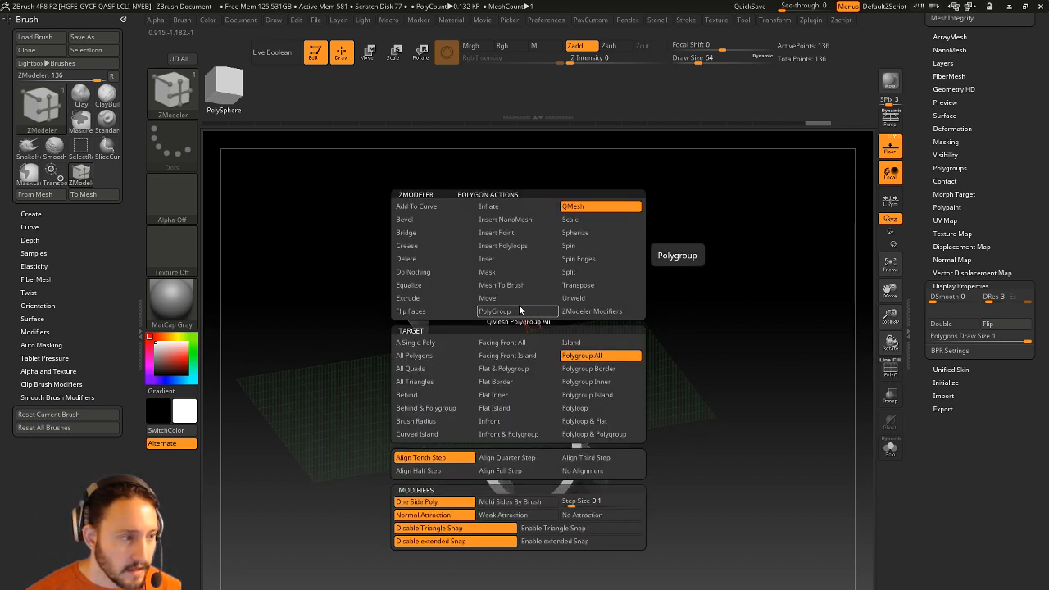
left_click(422, 258)
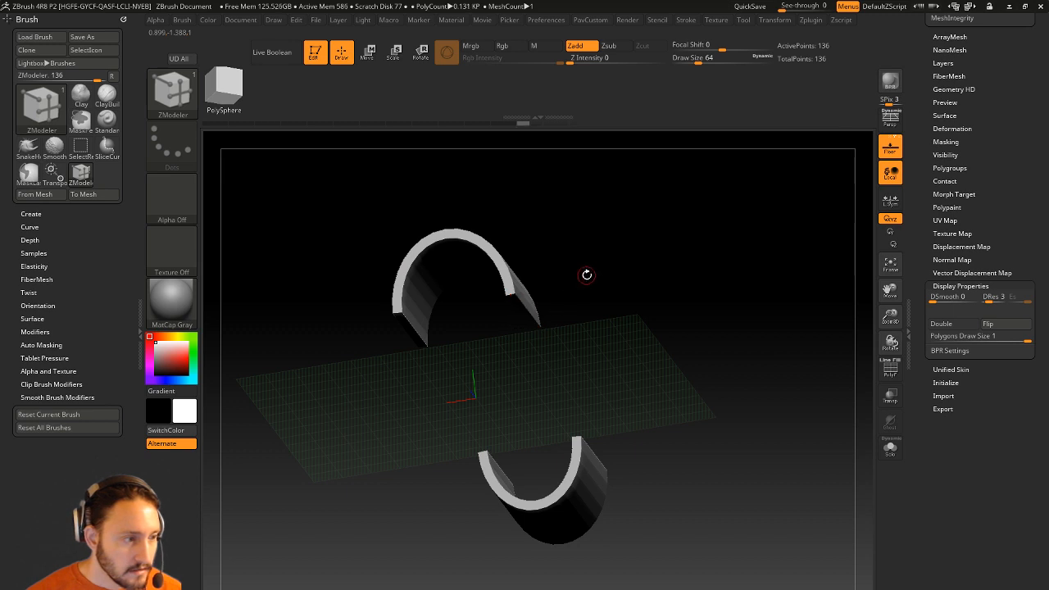
left_click_drag(585, 271, 616, 334)
left_click_drag(543, 386, 550, 339)
key("space")
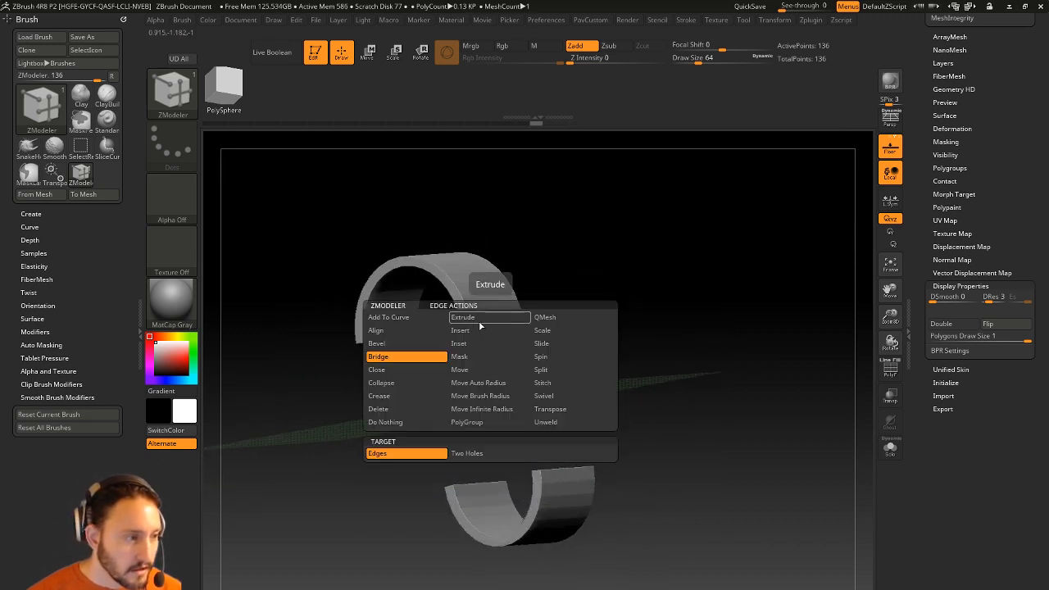
Bridge the two arch openings with Two Holes into one S-shaped shell of 176 points.
left_click(469, 454)
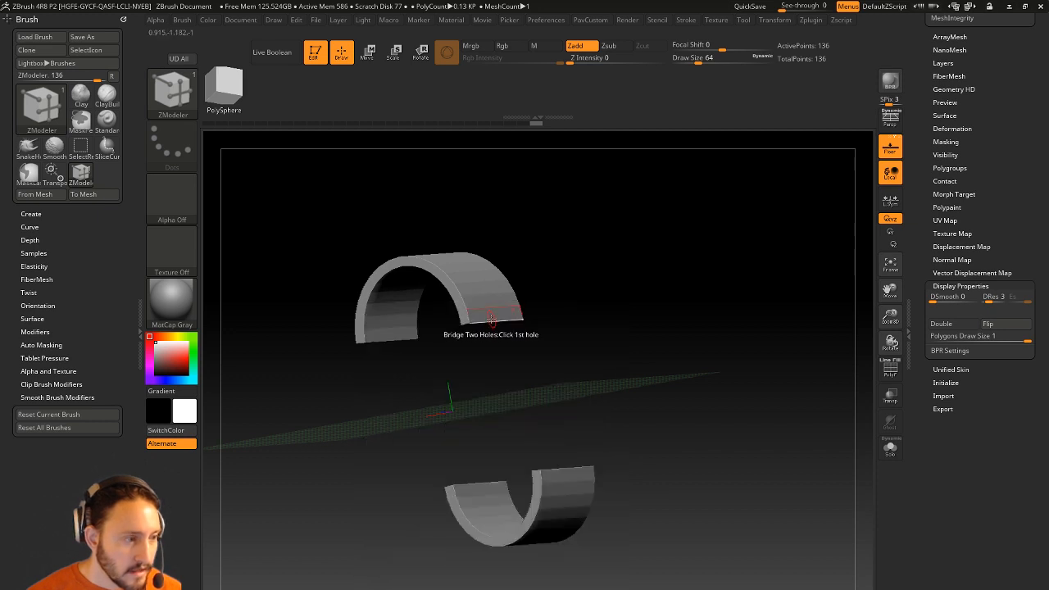
left_click_drag(473, 485, 558, 356)
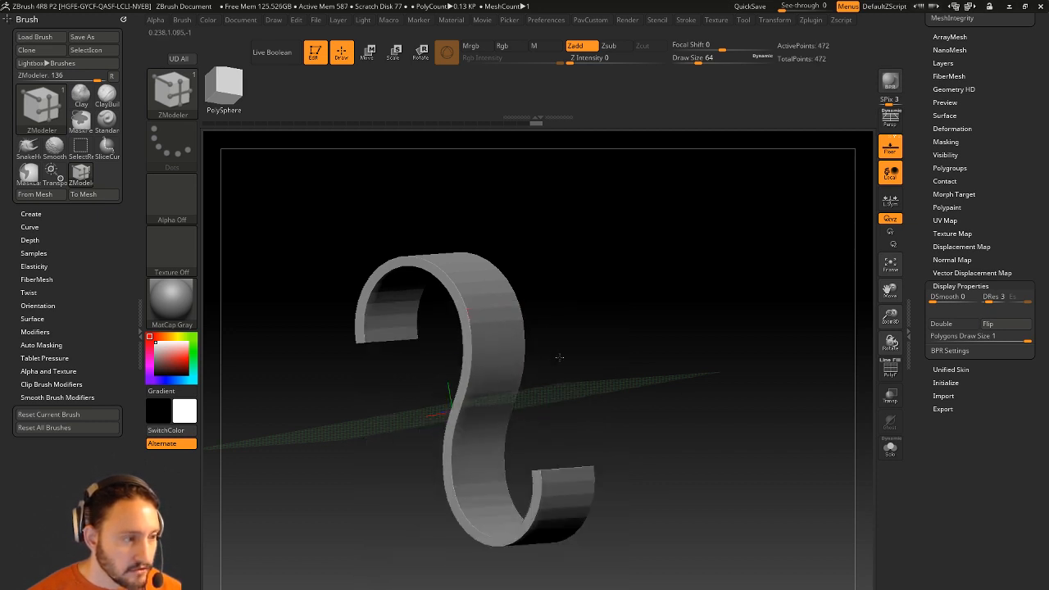
key("shift+f")
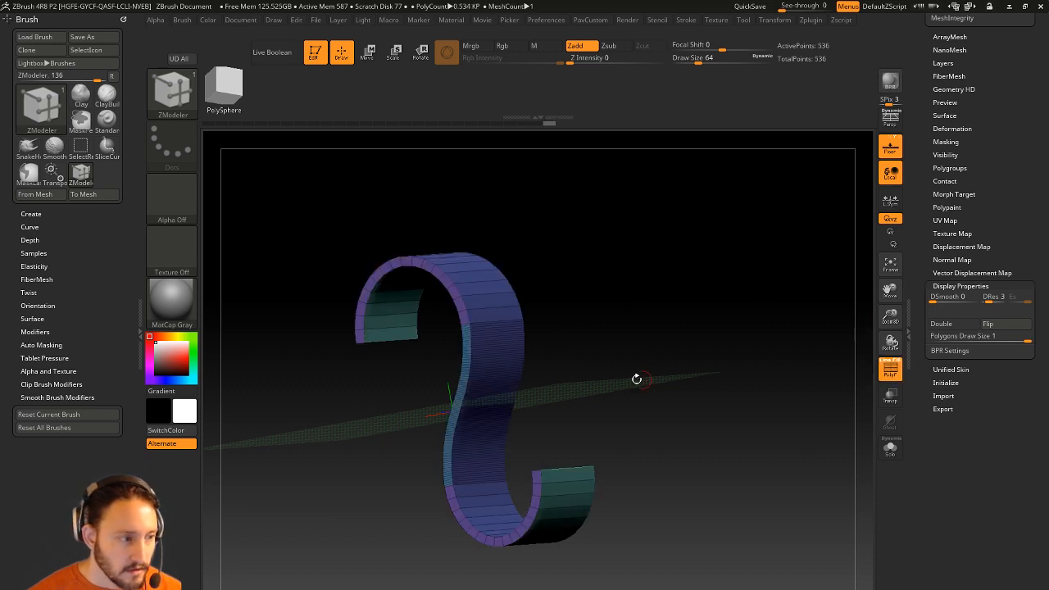
left_click(492, 335)
left_click(484, 319)
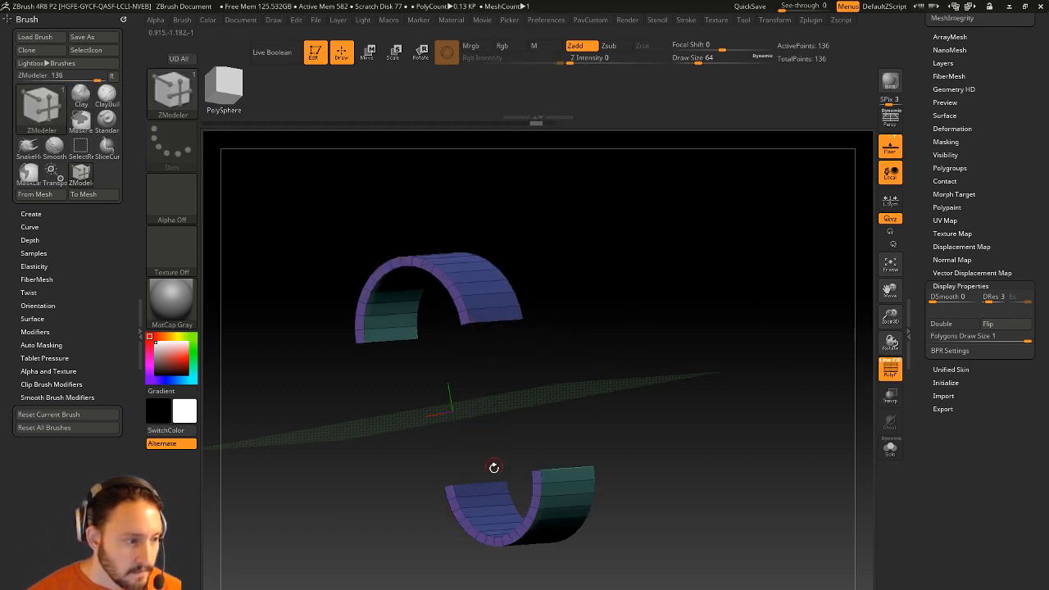
left_click_drag(483, 485, 532, 436)
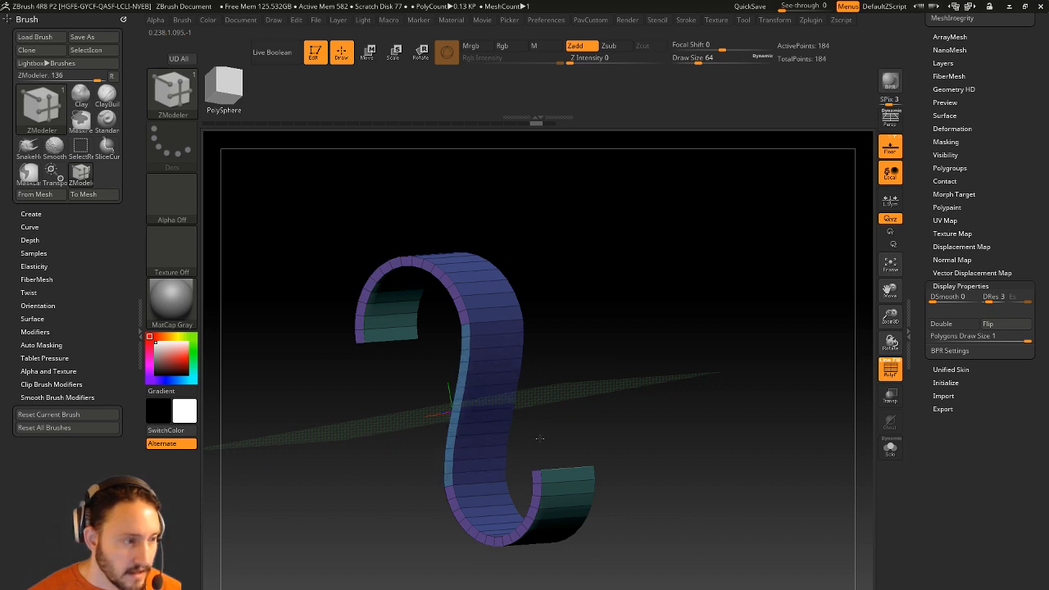
left_click_drag(585, 395, 637, 374, "shift")
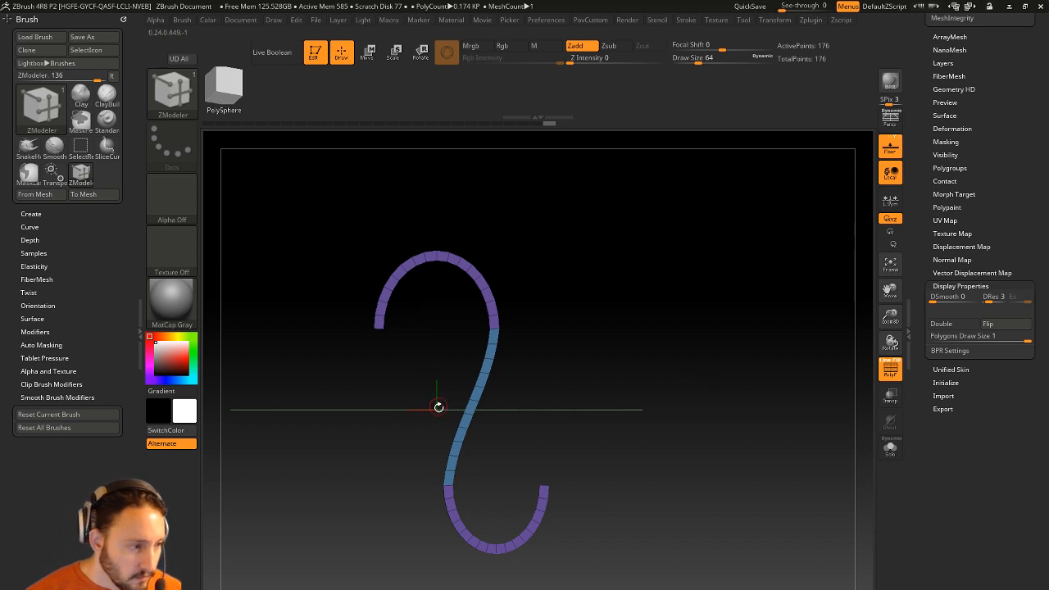
Split the S-shaped hook into polygroups with Groups By Normals, then snap to front view.
left_click_drag(669, 402, 728, 363)
key("ctrl+w")
key("space")
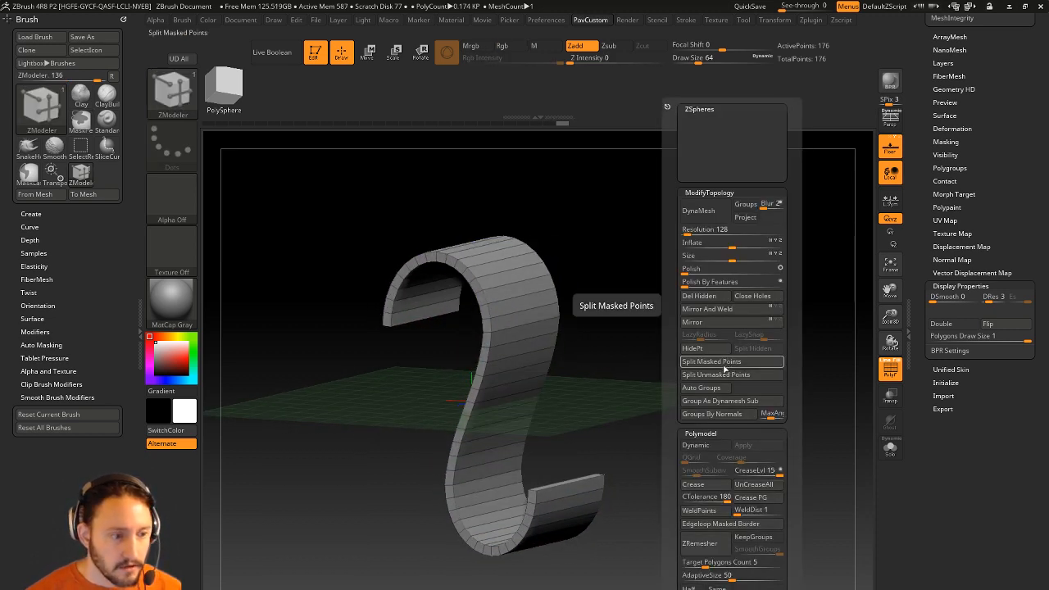
left_click(729, 363)
key("ctrl")
key("space")
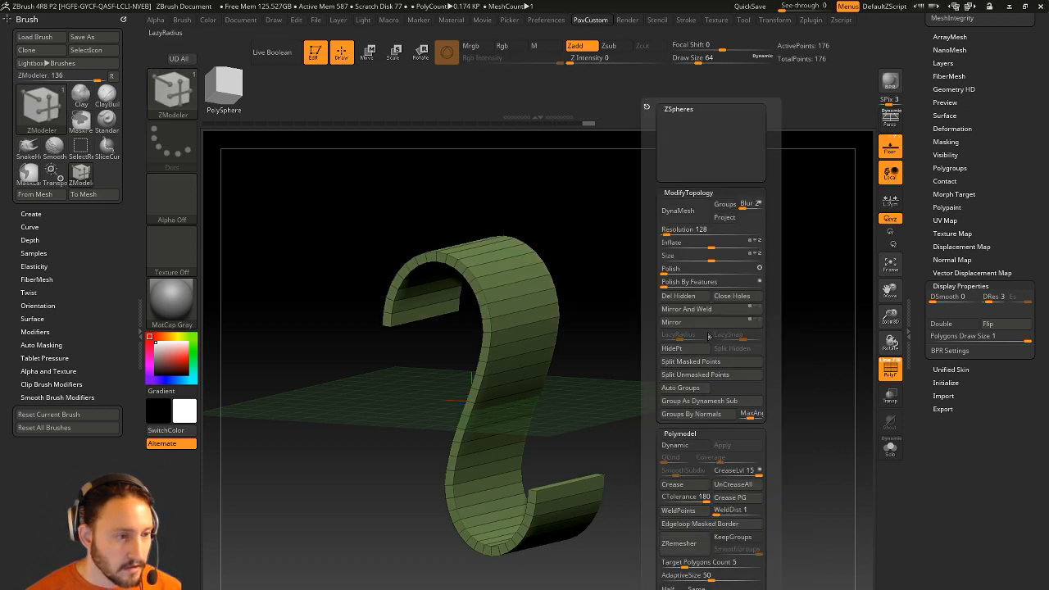
left_click(699, 415)
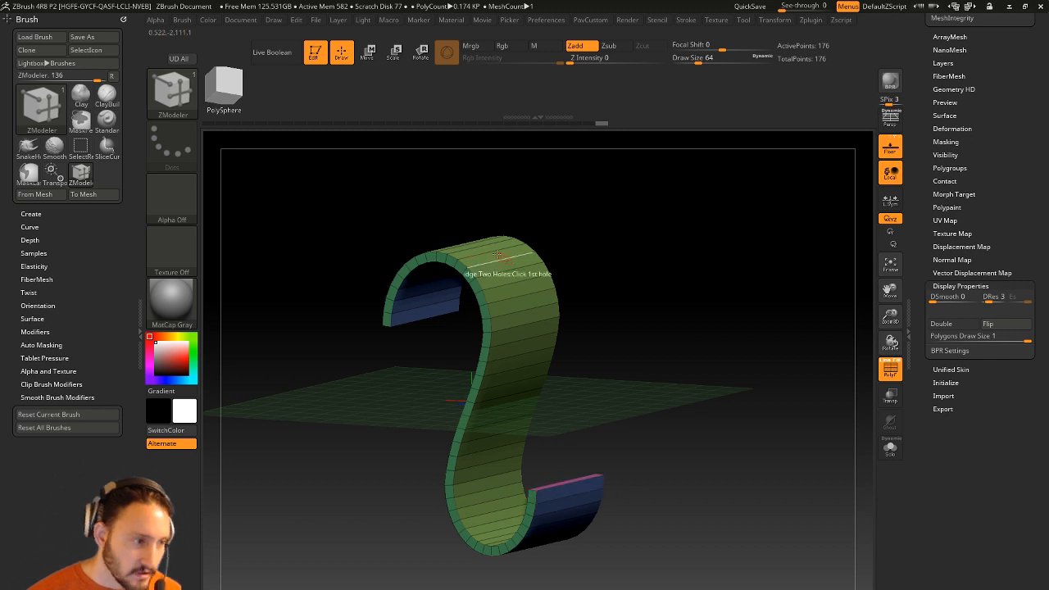
left_click_drag(580, 330, 718, 305)
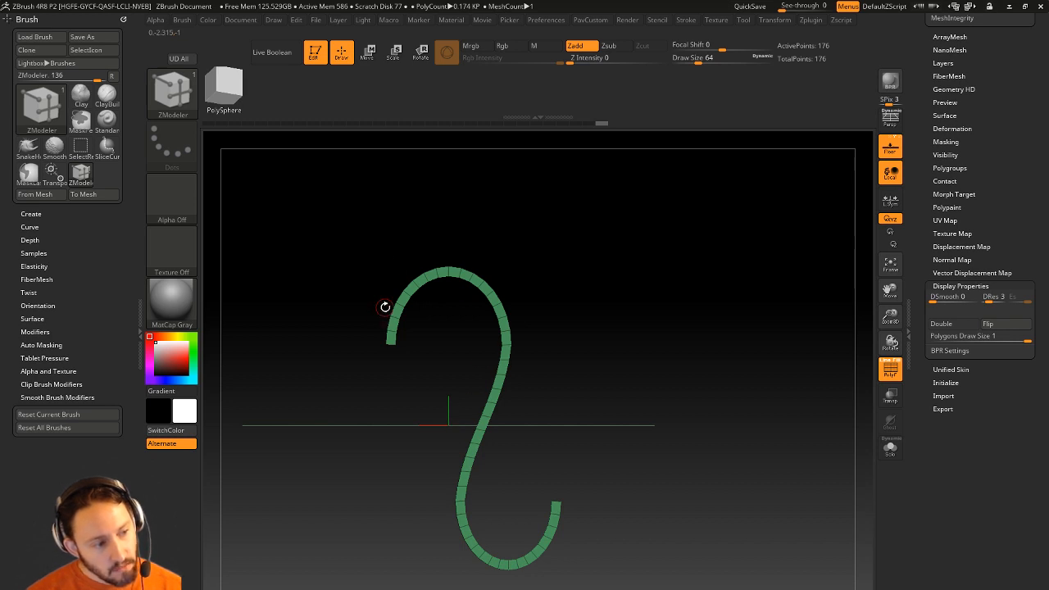
Hide the hook's lower-right end and run Del Hidden to remove it.
left_click_drag(667, 400, 647, 371, "alt")
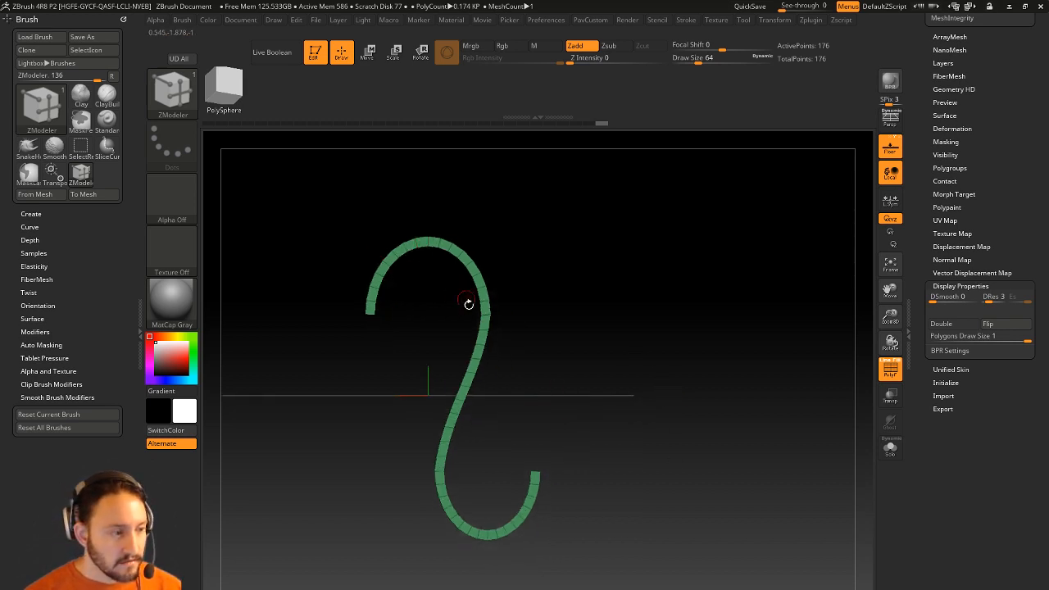
left_click_drag(569, 394, 493, 588, "ctrl+shift")
left_click_drag(695, 328, 630, 357)
key("space")
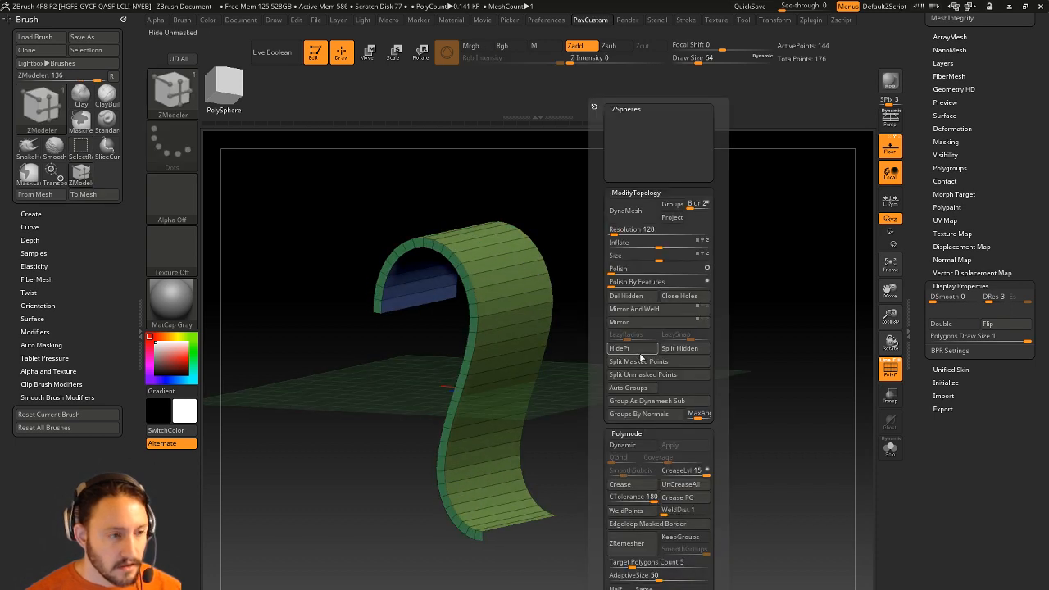
left_click(633, 300)
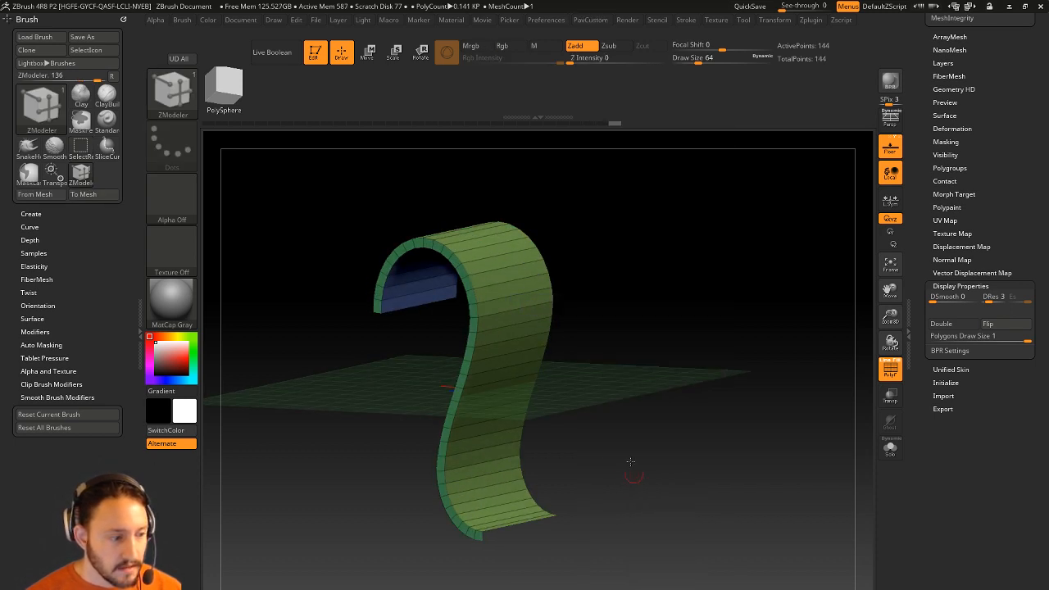
Cap the strip's open end with Close Holes.
left_click_drag(631, 463, 662, 398, "alt")
key("space")
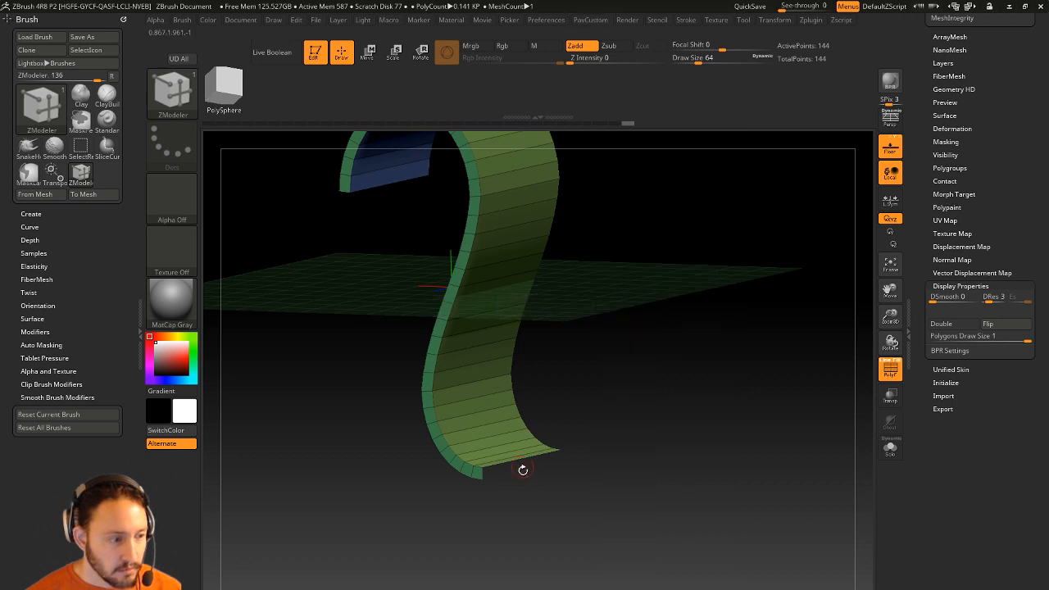
key("space")
left_click(691, 298)
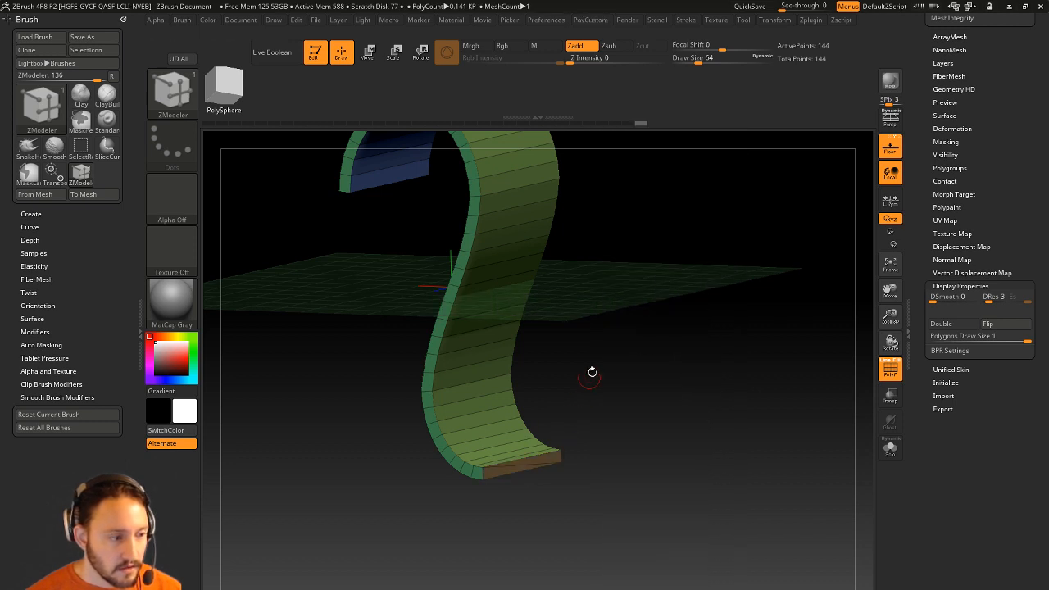
Delete the extra cap polygon with ZModeler's Delete, leaving 144 points, and frame the mesh.
left_click_drag(591, 372, 623, 395, "alt")
key("space")
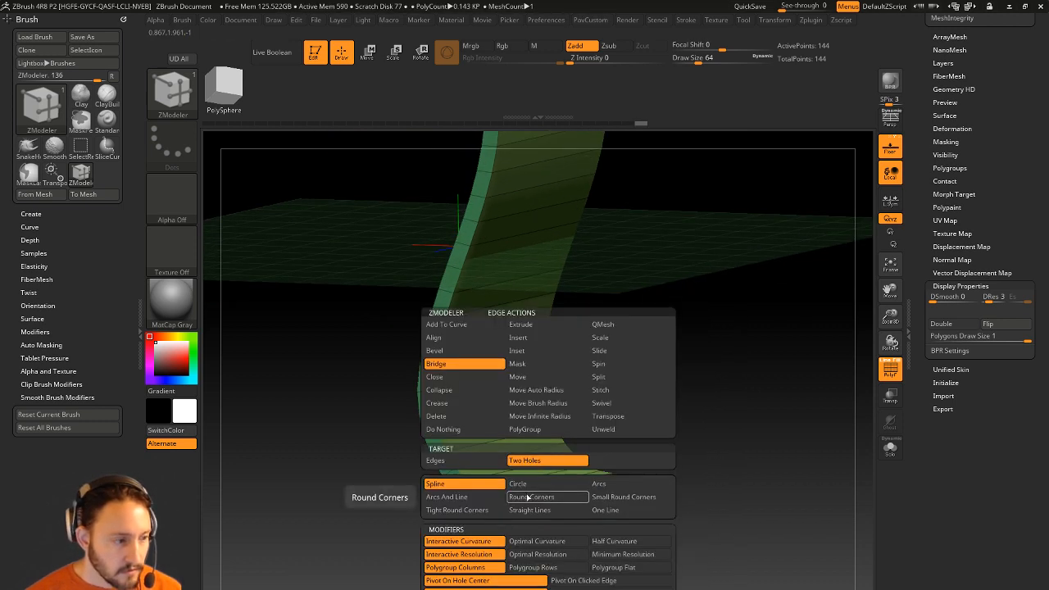
left_click(436, 416)
left_click(556, 491)
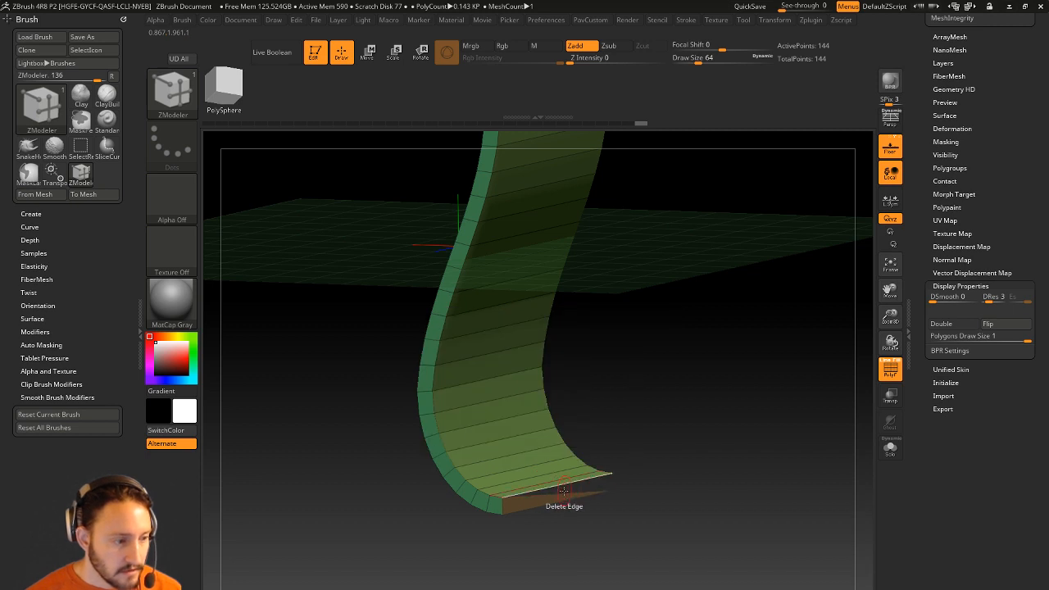
key("f")
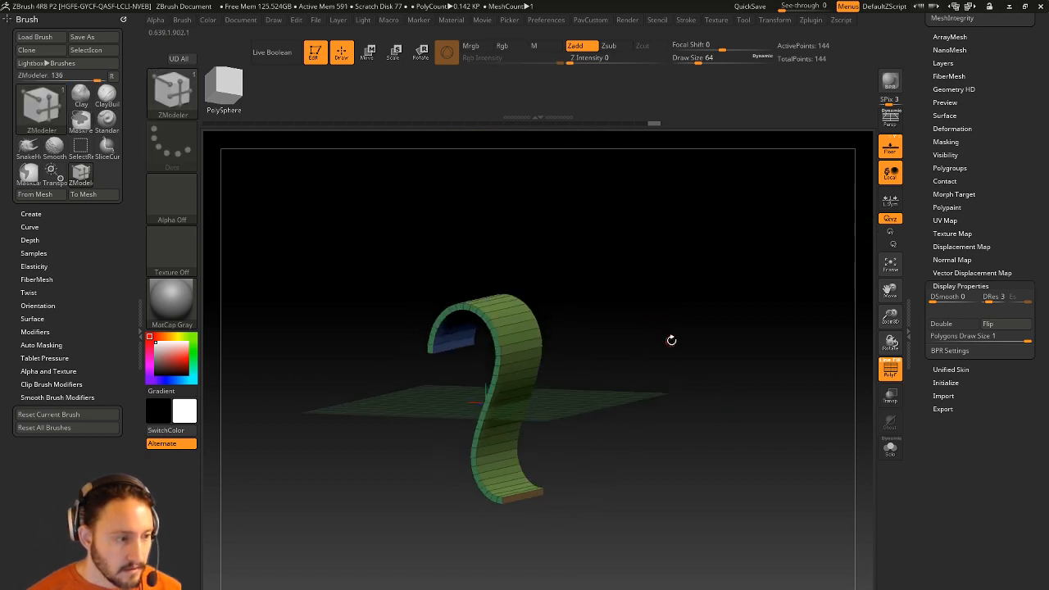
left_click_drag(671, 341, 694, 333, "shift")
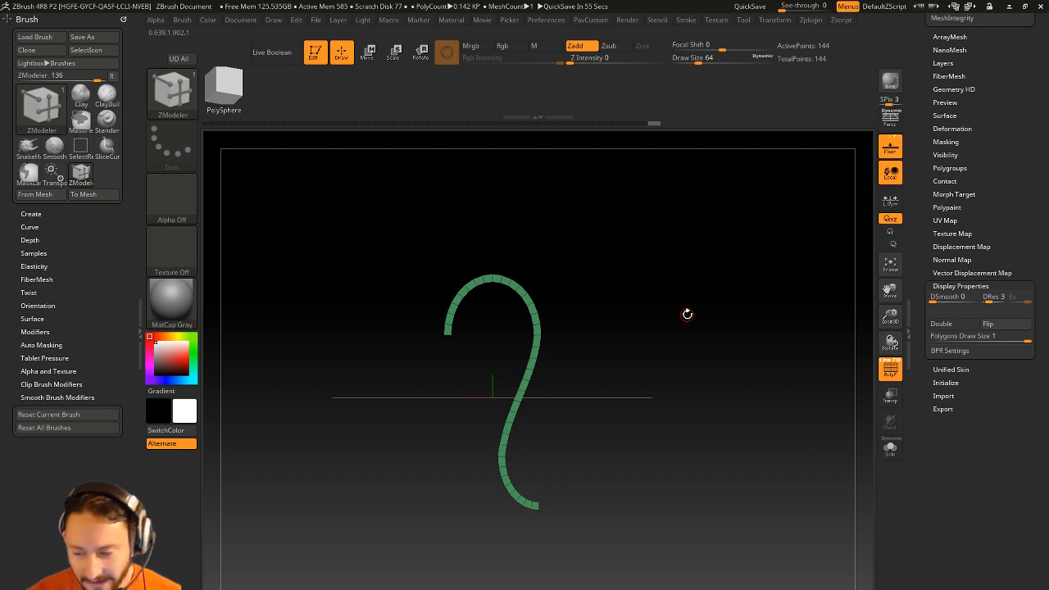
Toggle the Polyframe wireframe and polygroup display off and back on.
left_click_drag(531, 245, 728, 328)
left_click(890, 373)
left_click_drag(623, 369, 568, 371)
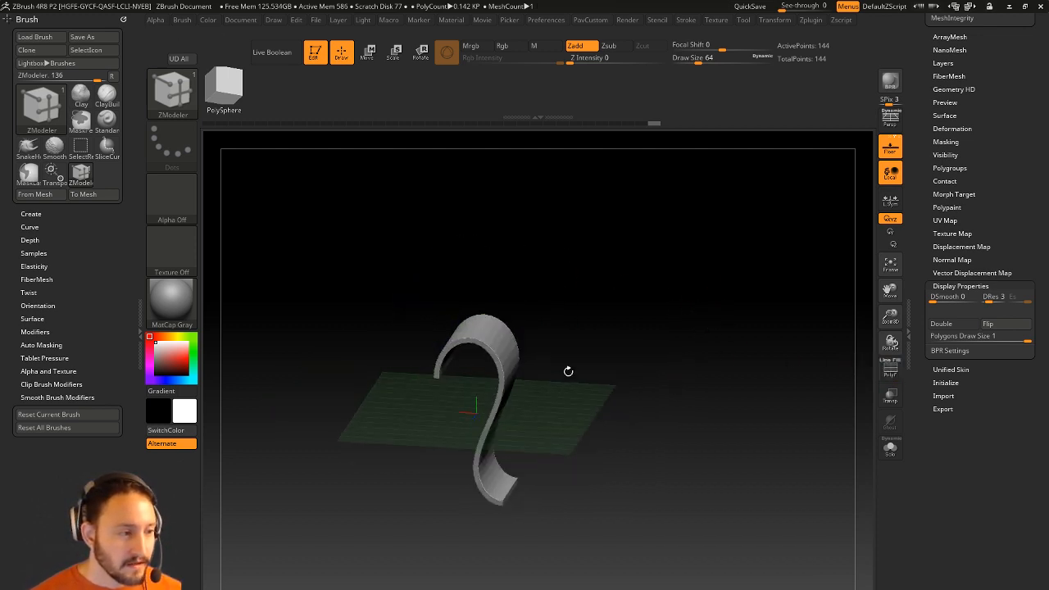
left_click_drag(624, 402, 820, 397)
left_click(884, 371)
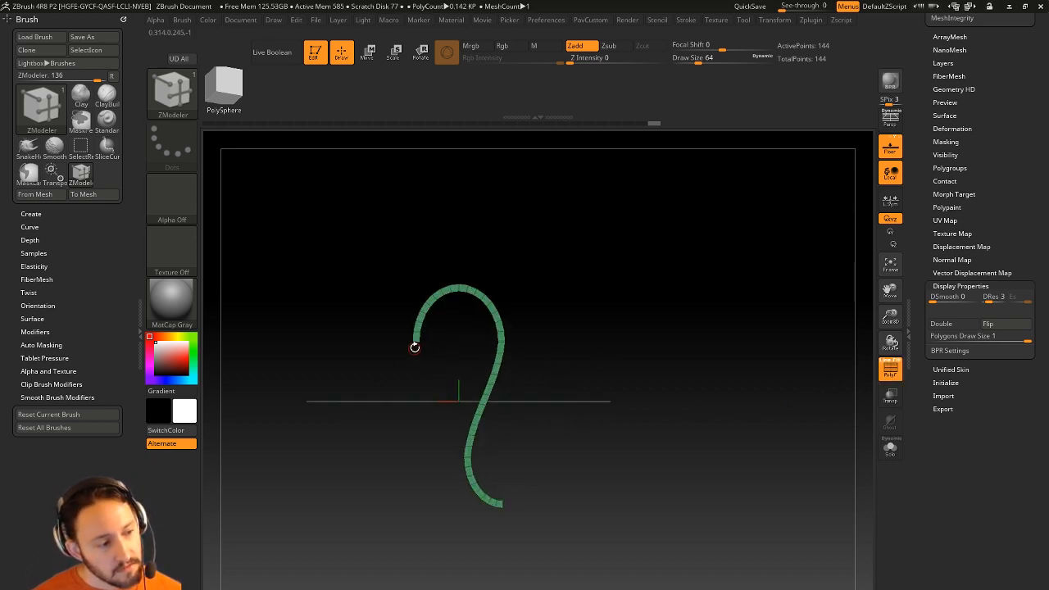
Turn off the Floor grid, then try Mirror And Weld and undo it.
key("1")
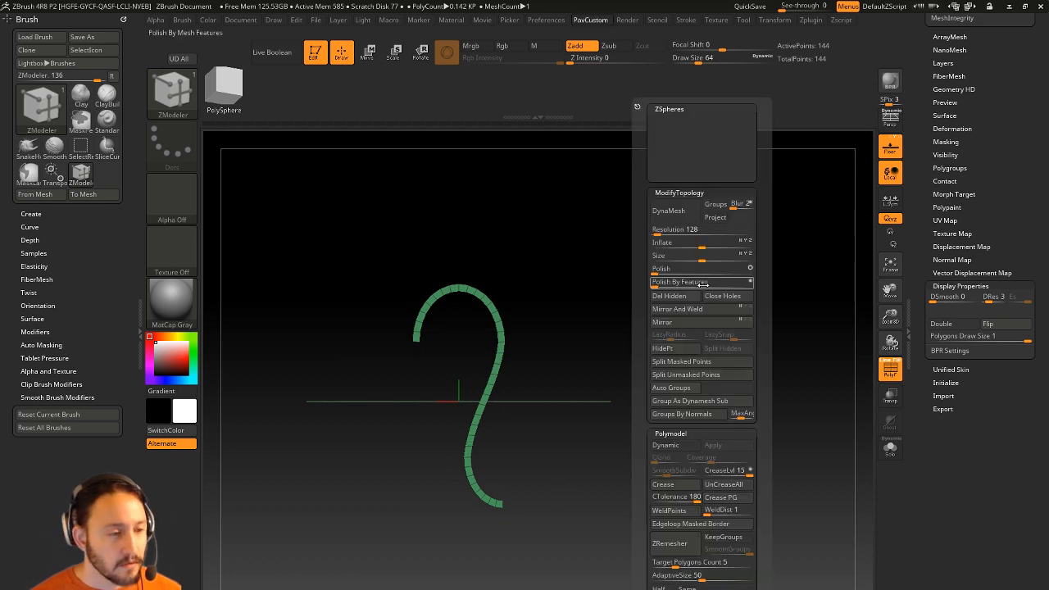
left_click(889, 154)
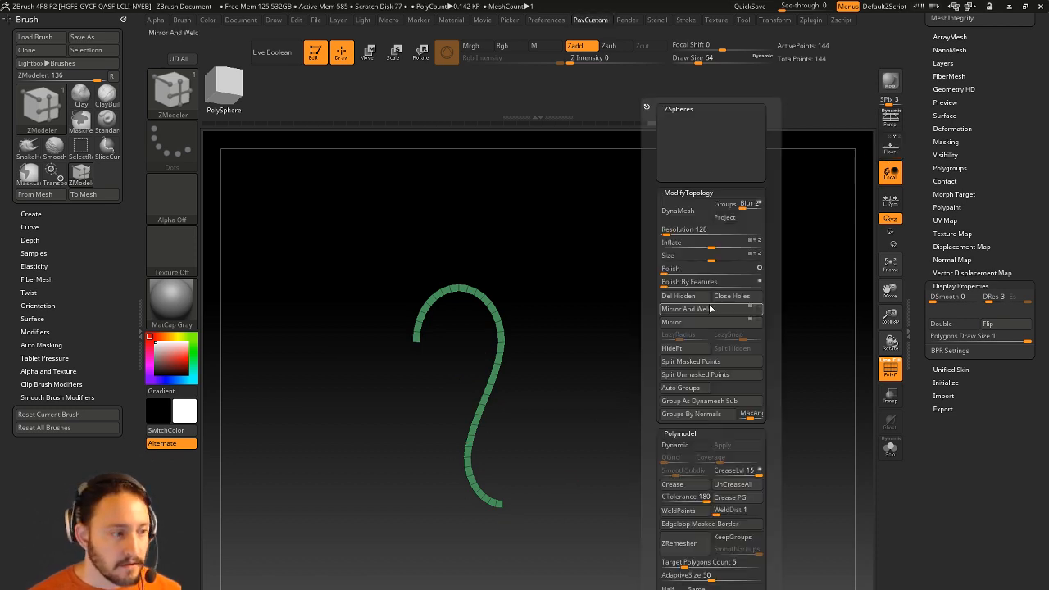
key("1")
left_click(702, 311)
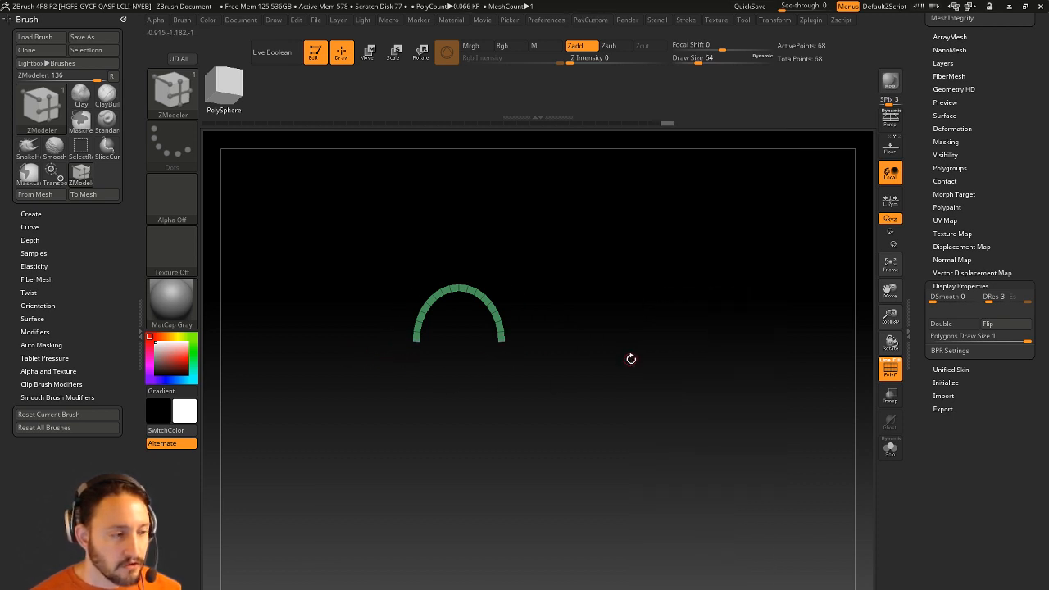
key("ctrl+z")
Mirror the strip and Mirror And Weld it into a symmetrical 220-point teardrop loop.
key("1")
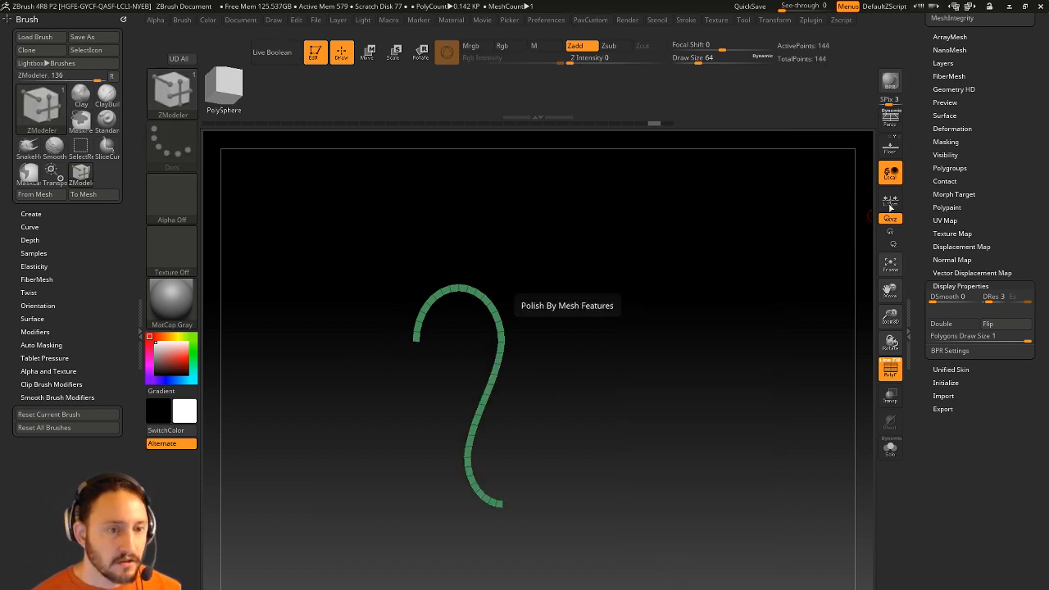
left_click(950, 128, "shift")
key("1")
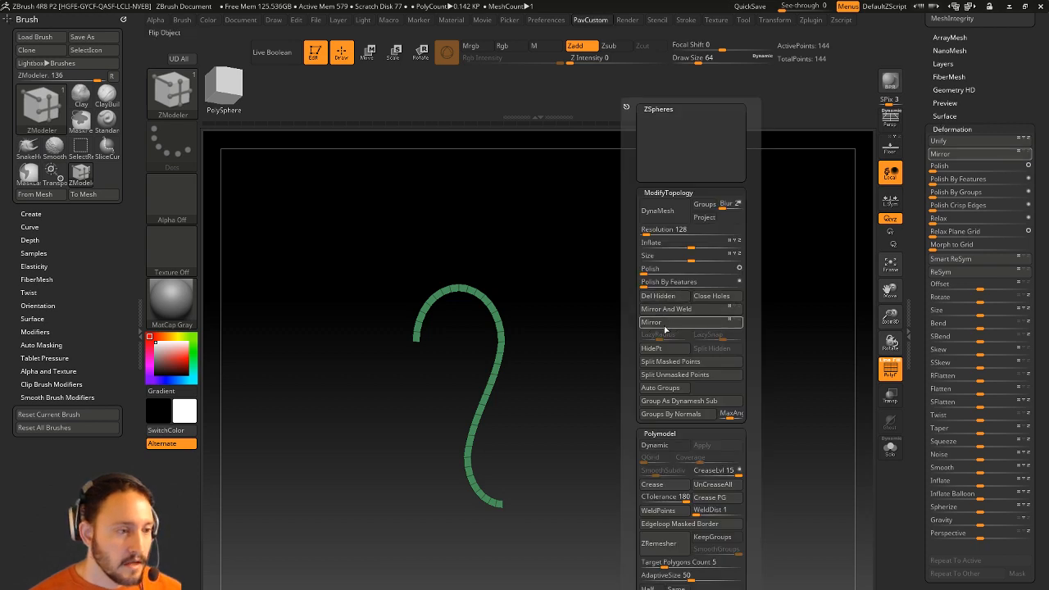
left_click(666, 324)
left_click(679, 310)
left_click_drag(650, 290, 601, 386)
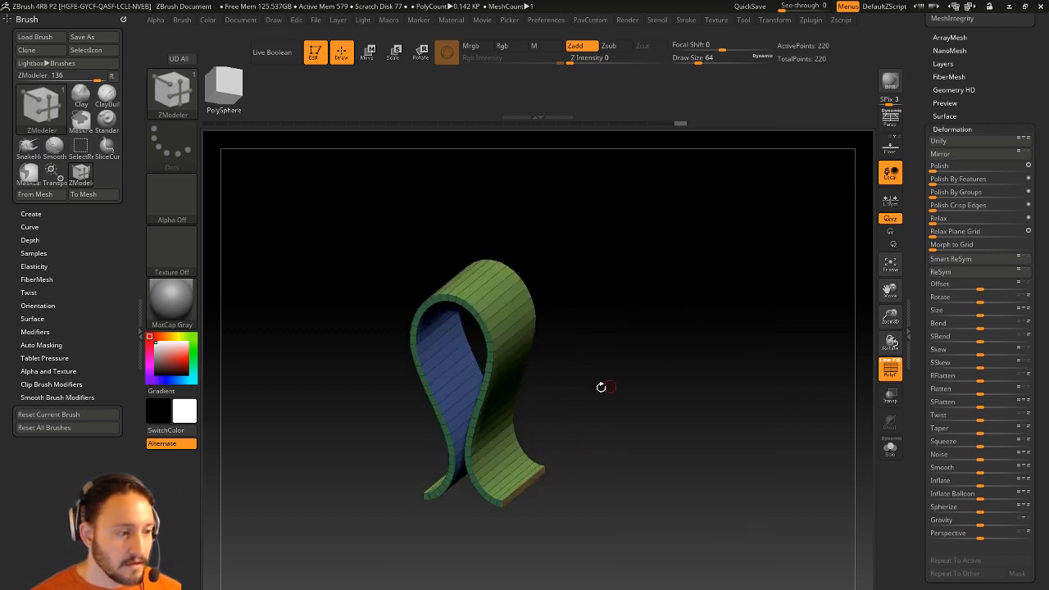
left_click_drag(697, 321, 649, 340, "alt")
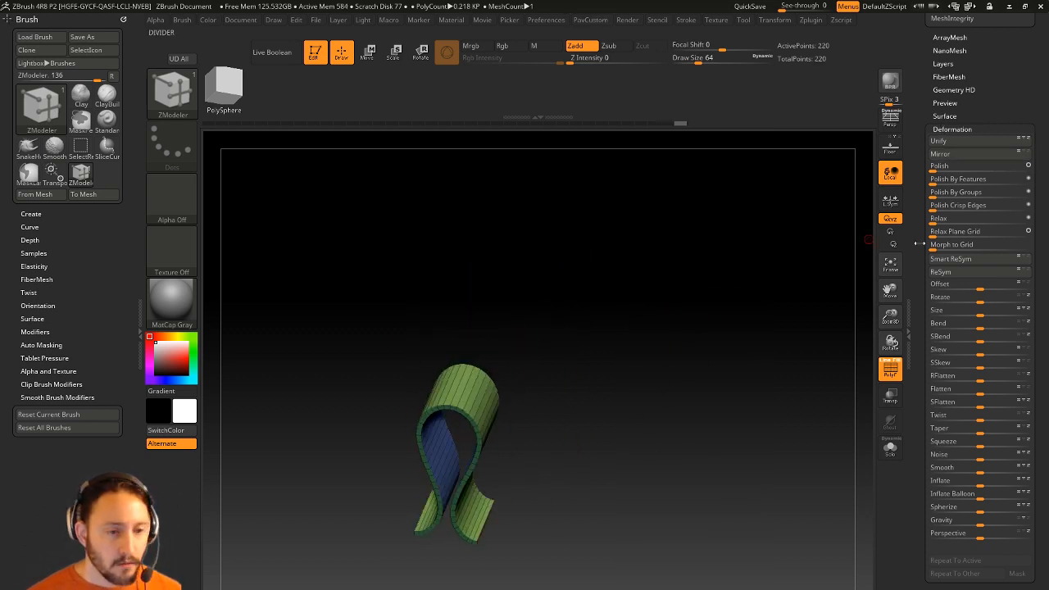
scroll(918, 214, "up", 15)
left_click_drag(758, 415, 711, 352)
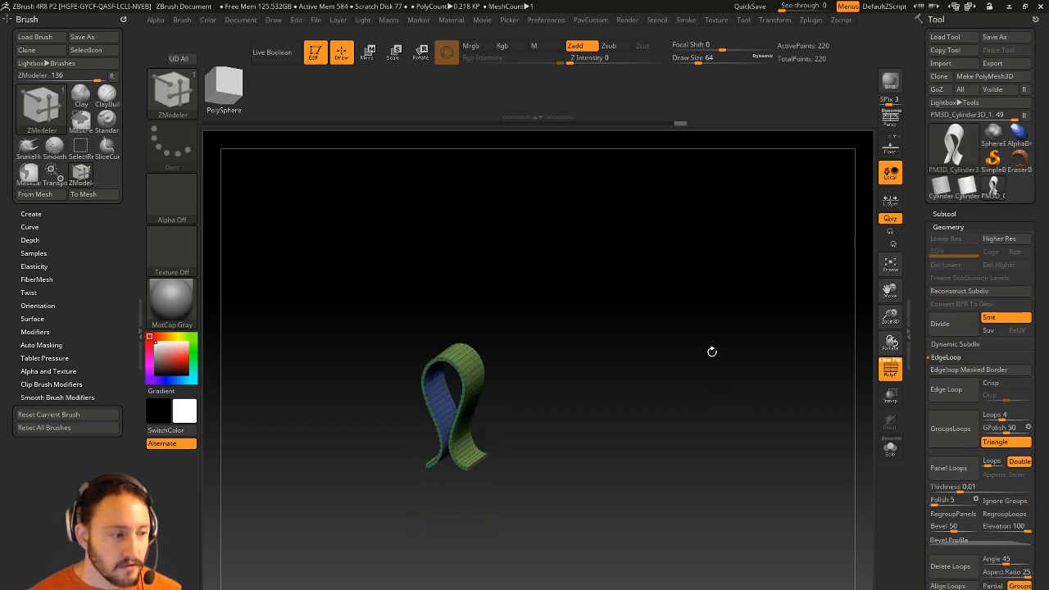
Collapse the Geometry and Display Properties panels and expand Tool > ArrayMesh.
left_click(930, 226)
scroll(950, 221, "down", 2)
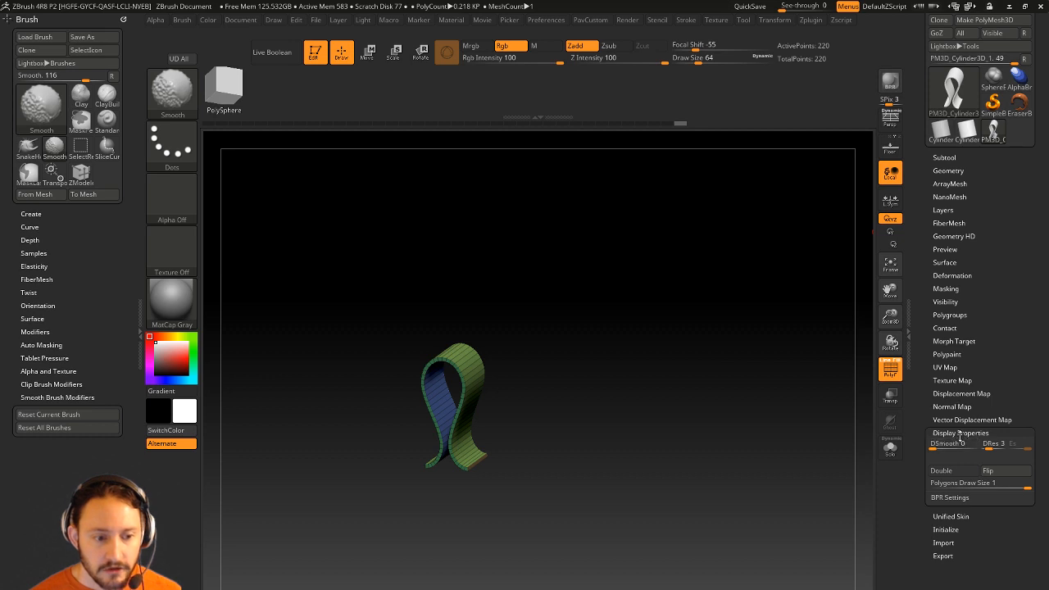
left_click(960, 433)
left_click(949, 182)
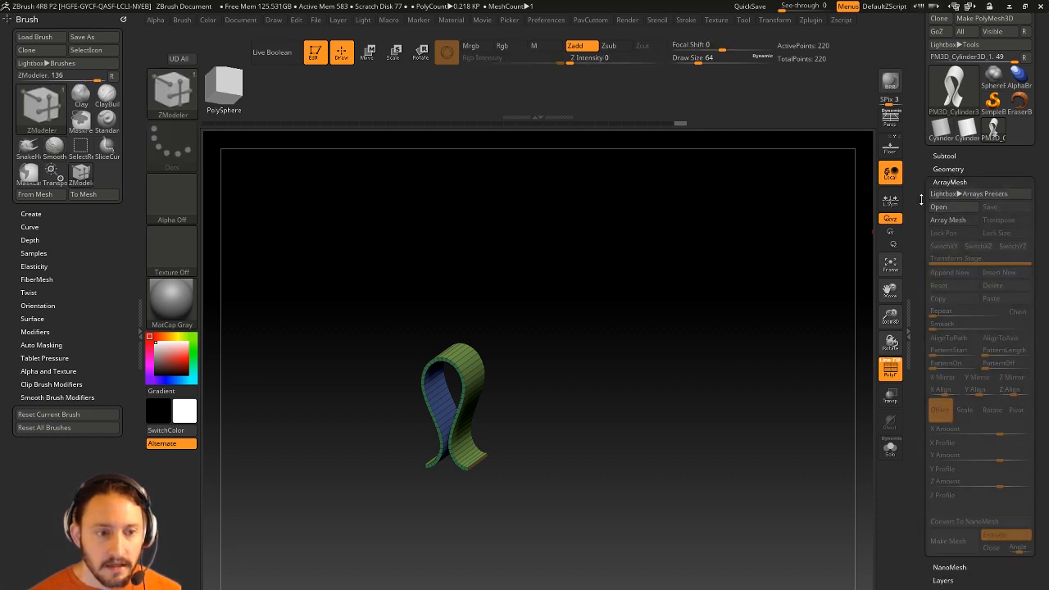
Enable Array Mesh with Repeat 15 and spread the copies out along X.
scroll(950, 205, "down", 1)
left_click(947, 186)
left_click_drag(806, 411, 770, 331, "alt")
left_click_drag(936, 281, 949, 282)
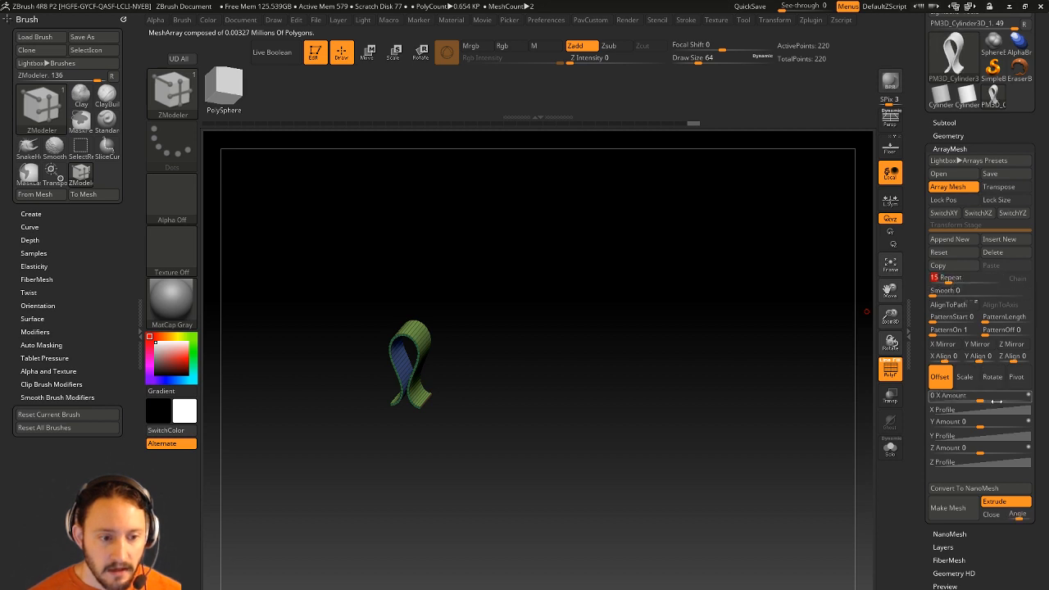
left_click_drag(983, 398, 1016, 400)
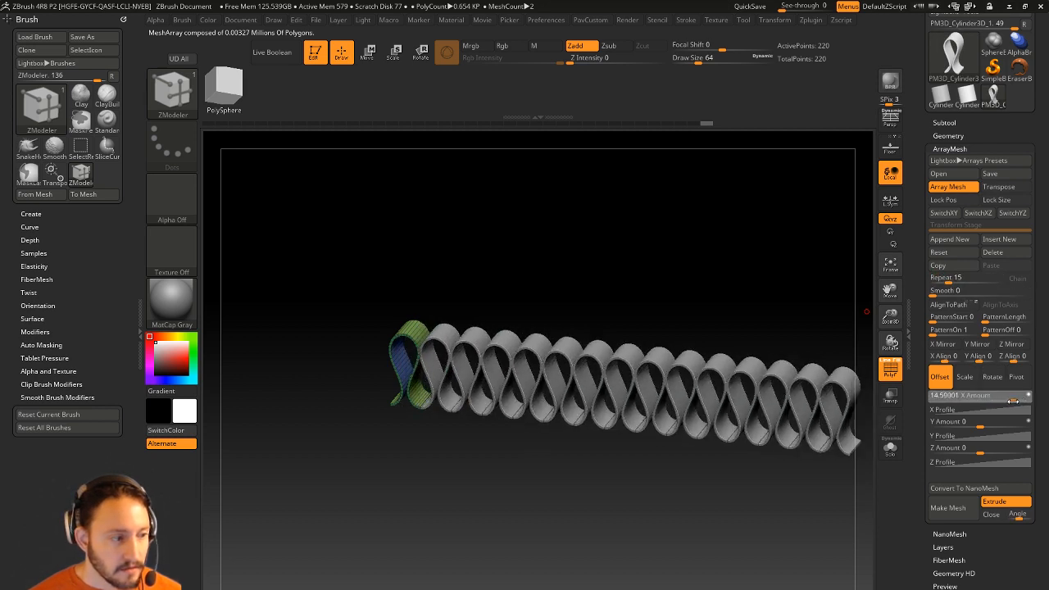
left_click_drag(786, 480, 337, 397)
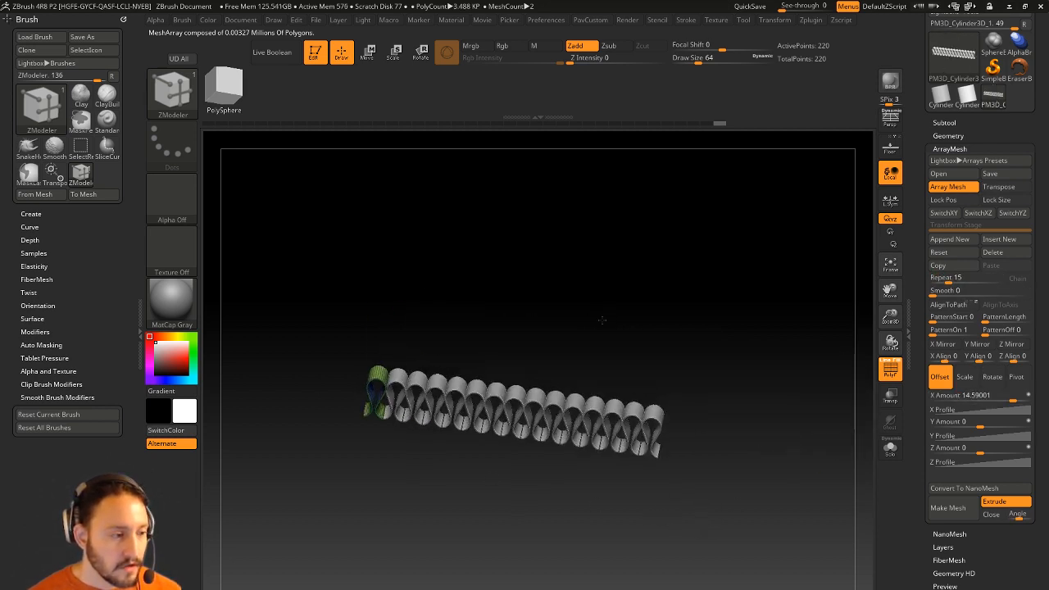
Set the X Amount offset to 0 so copies overlap, and switch ArrayMesh to Rotate.
key("w")
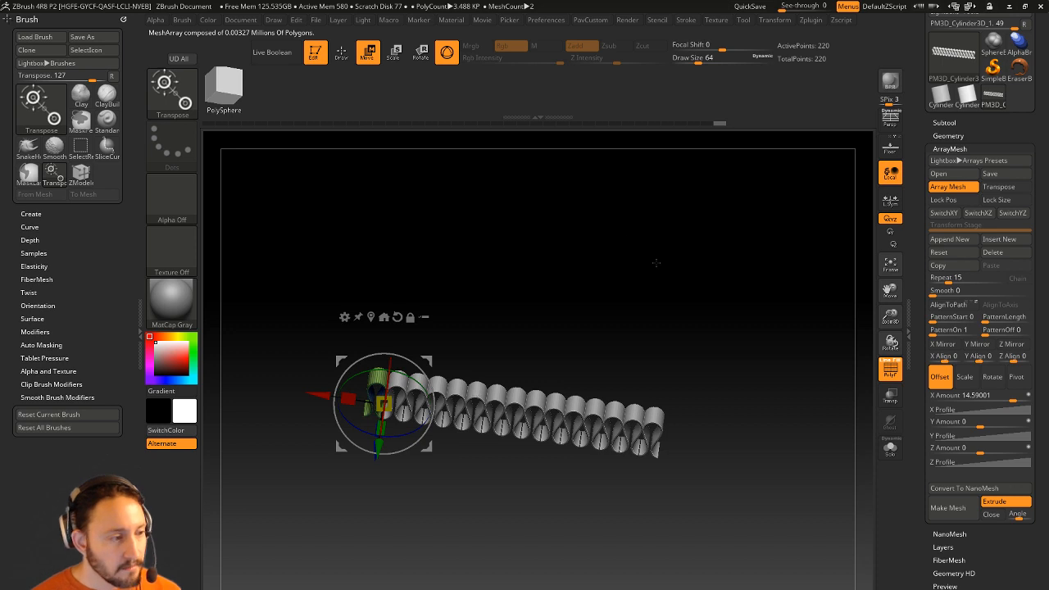
left_click_drag(656, 263, 641, 291)
left_click(980, 395)
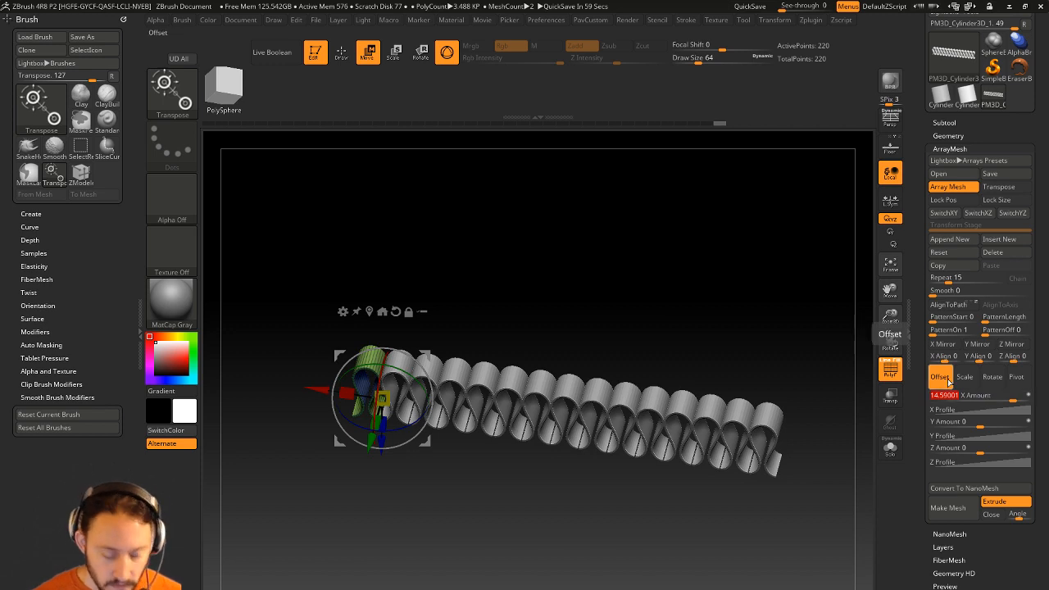
key("Return")
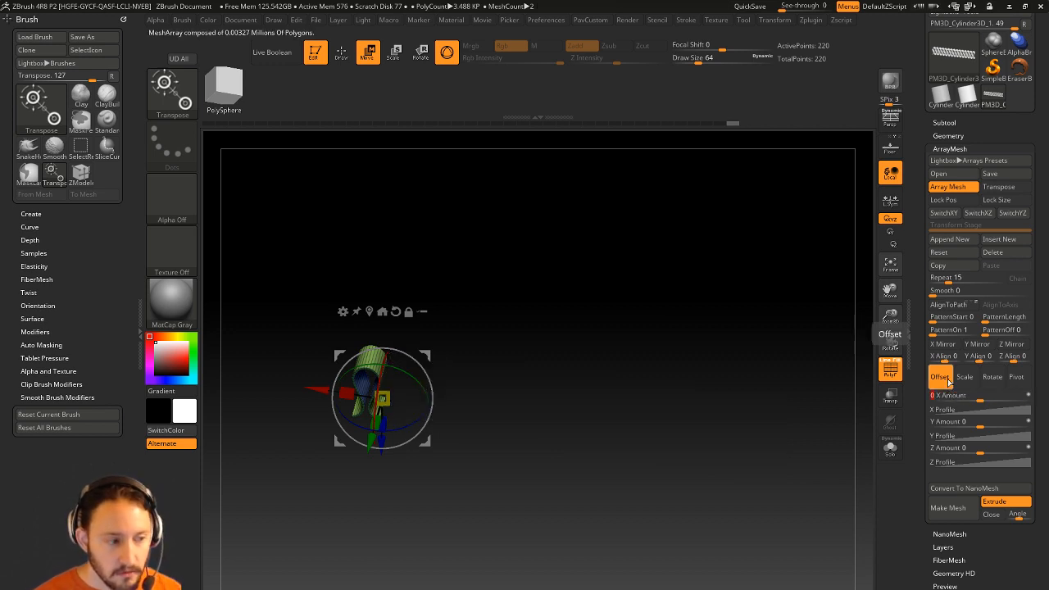
left_click(992, 377)
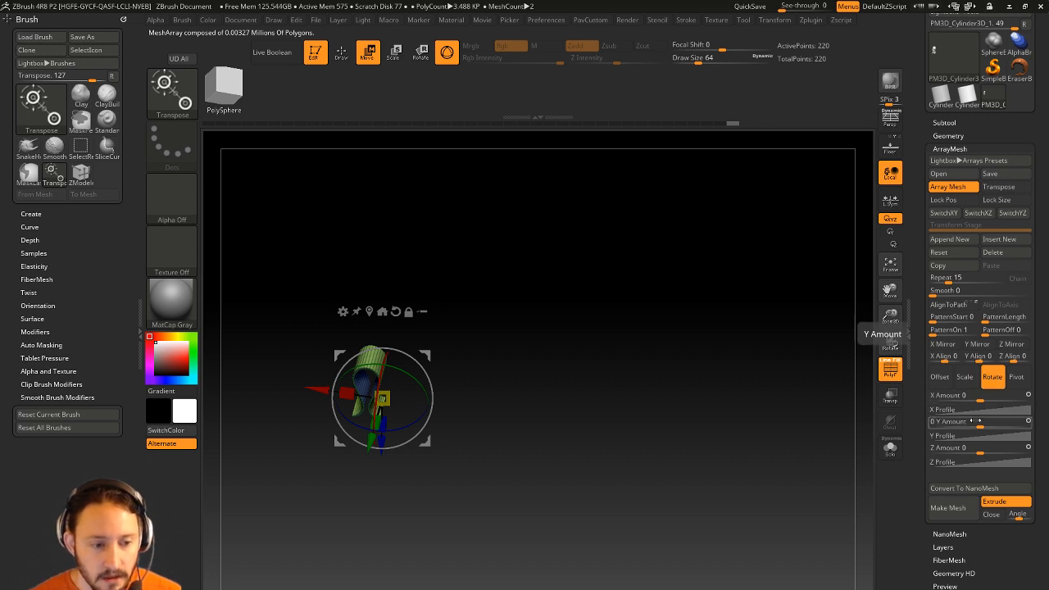
Switch to the transpose line and enable on-canvas Transpose for the ArrayMesh.
left_click_drag(629, 326, 727, 386)
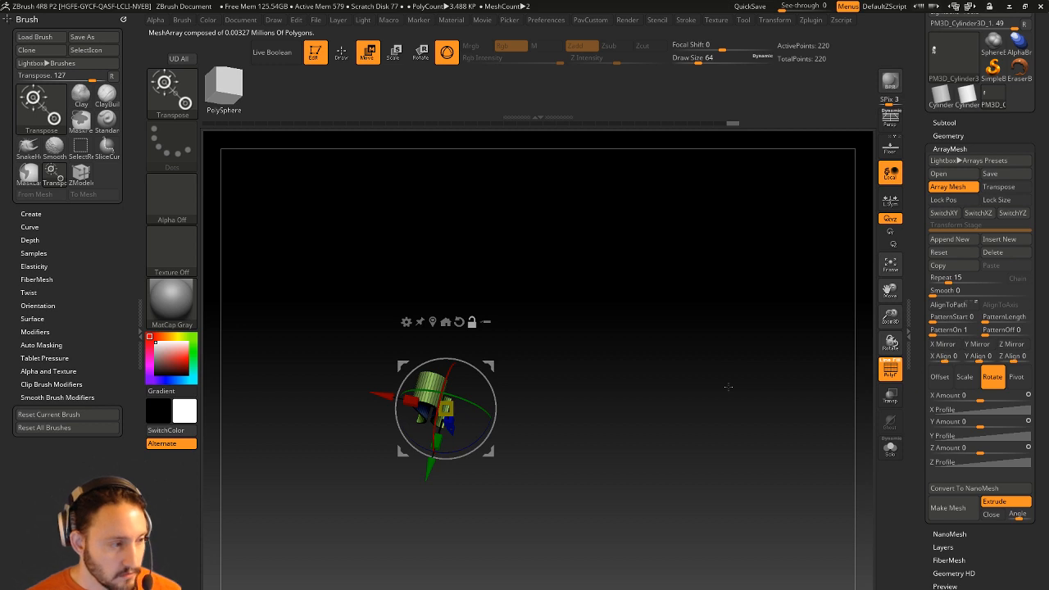
key("y")
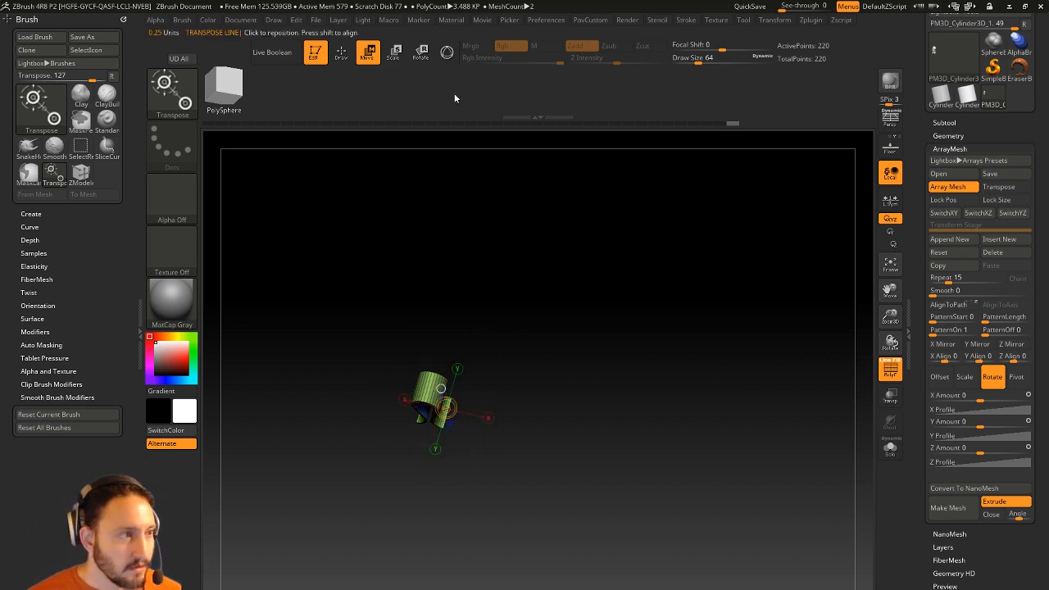
left_click_drag(620, 302, 471, 264)
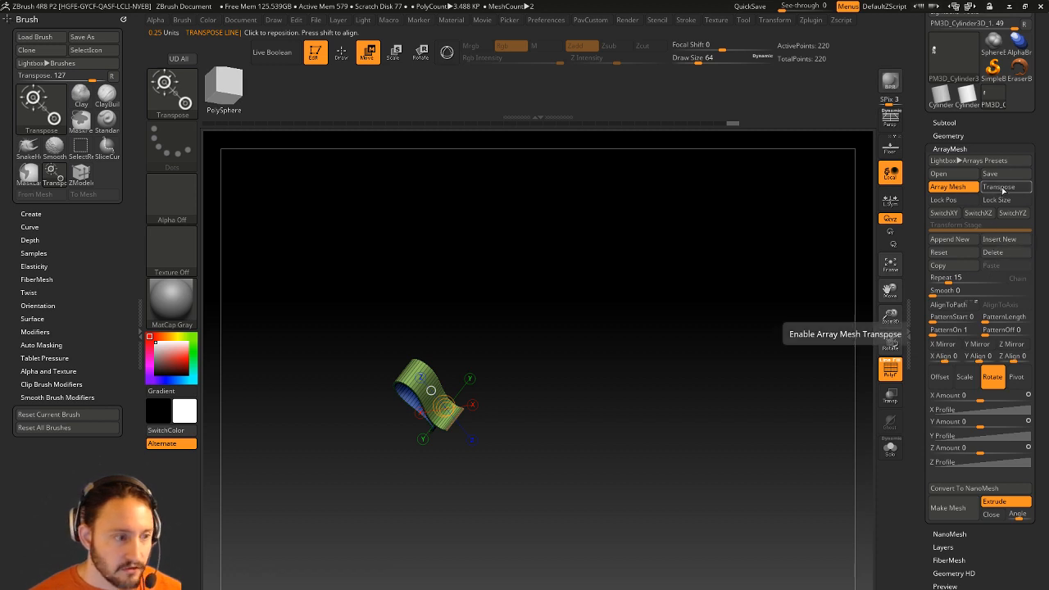
left_click(1003, 190)
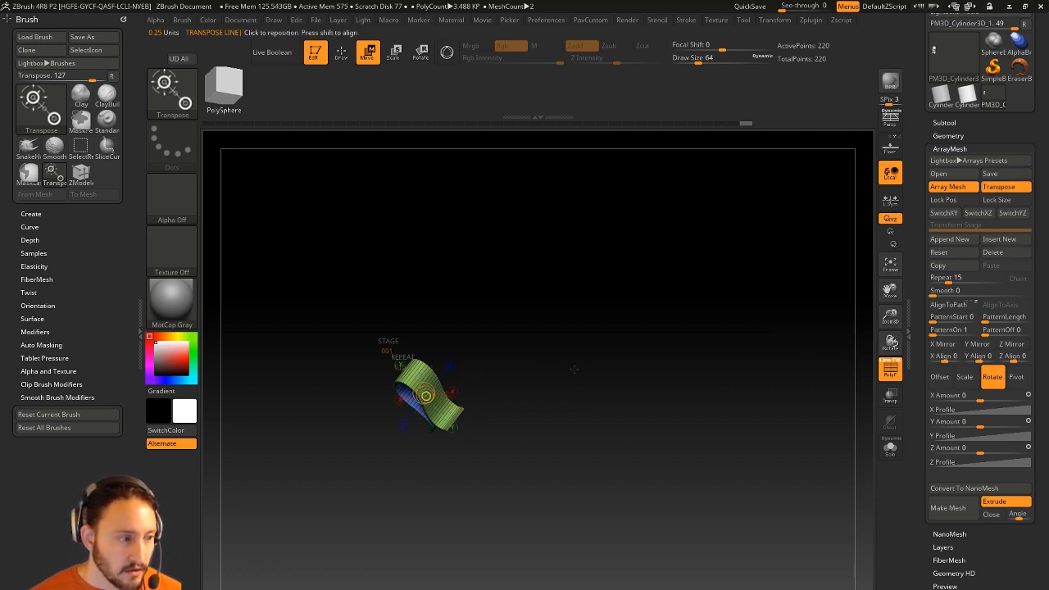
left_click_drag(573, 368, 589, 338)
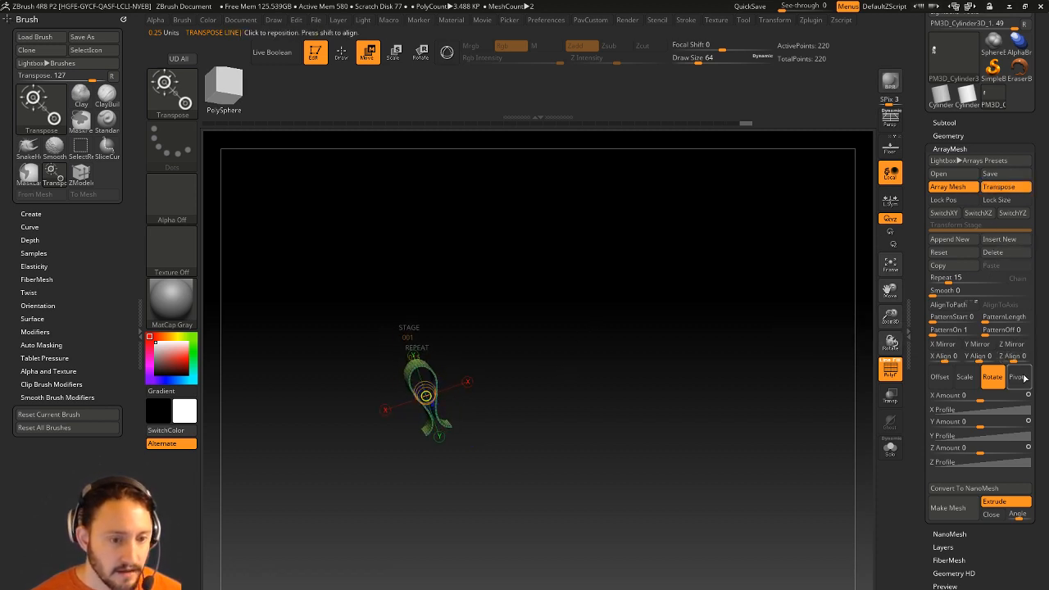
left_click_drag(702, 372, 629, 369)
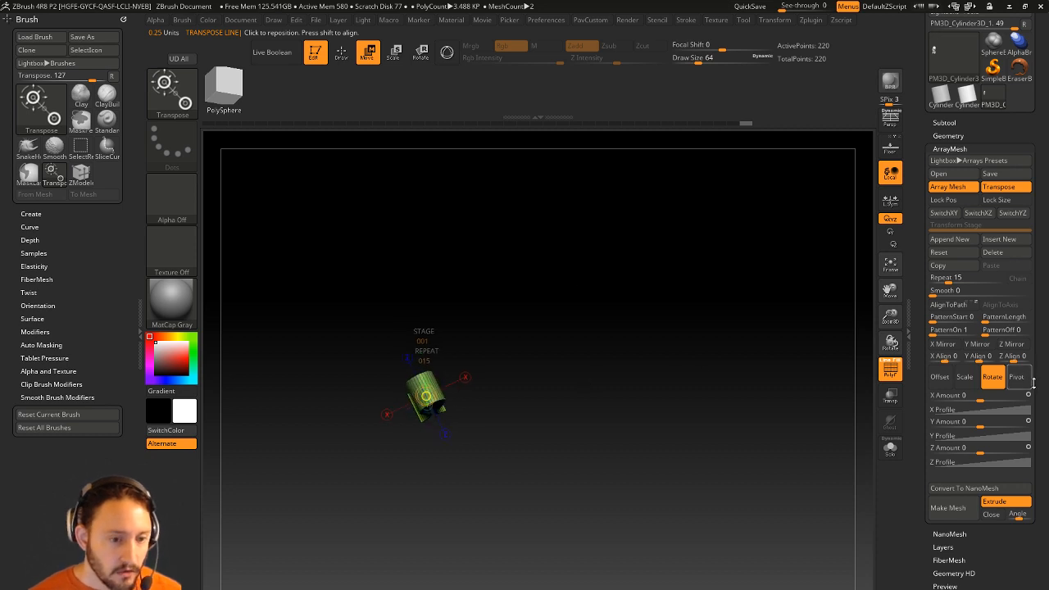
left_click(1028, 380)
left_click(992, 376)
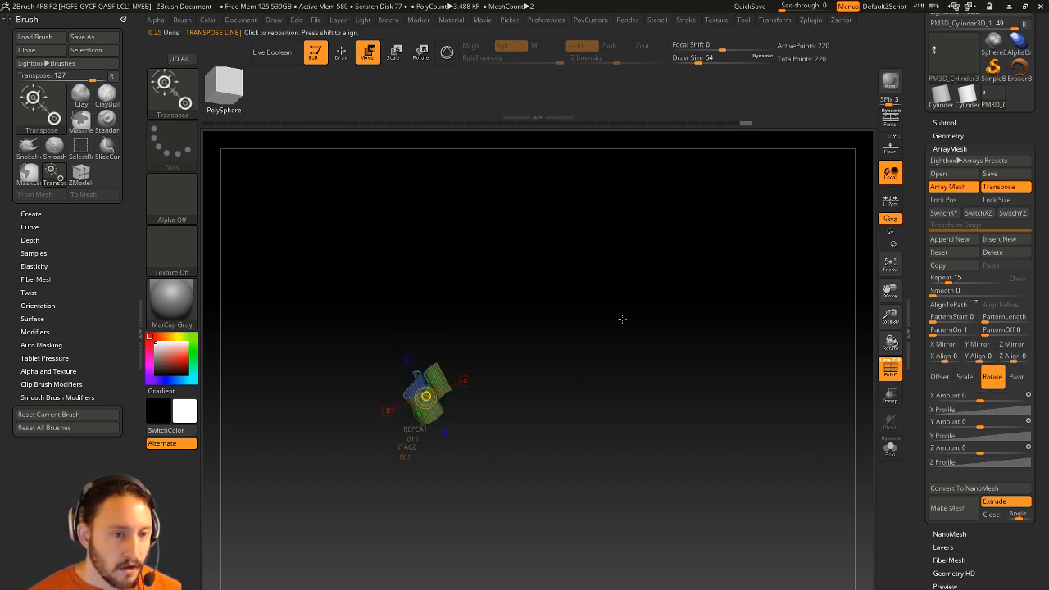
Move the array pivot above the cylinder and set the X rotation Amount to 677.
left_click_drag(722, 283, 606, 369, "shift")
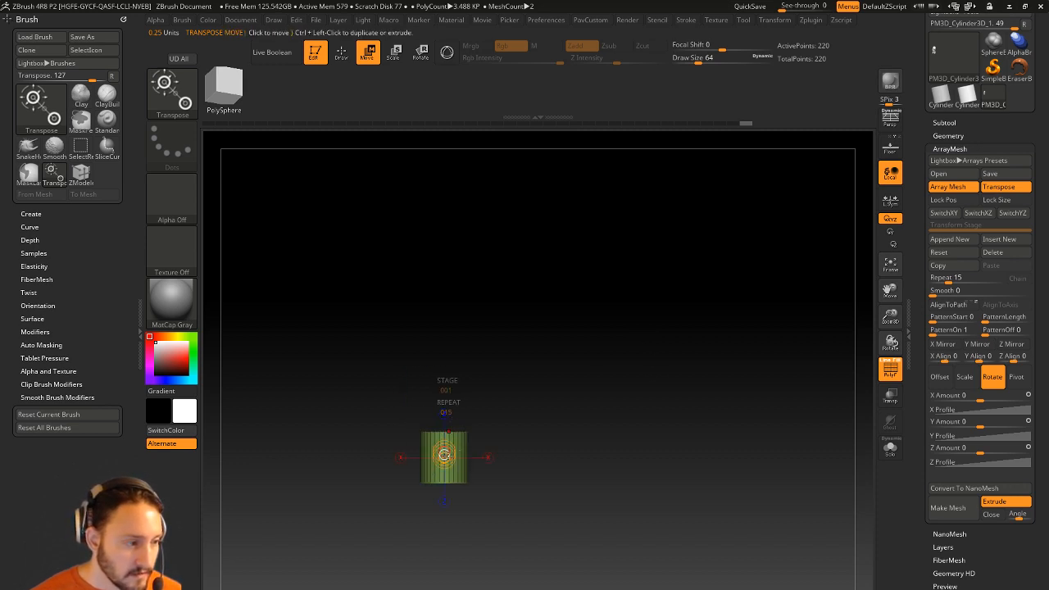
left_click_drag(444, 457, 444, 456)
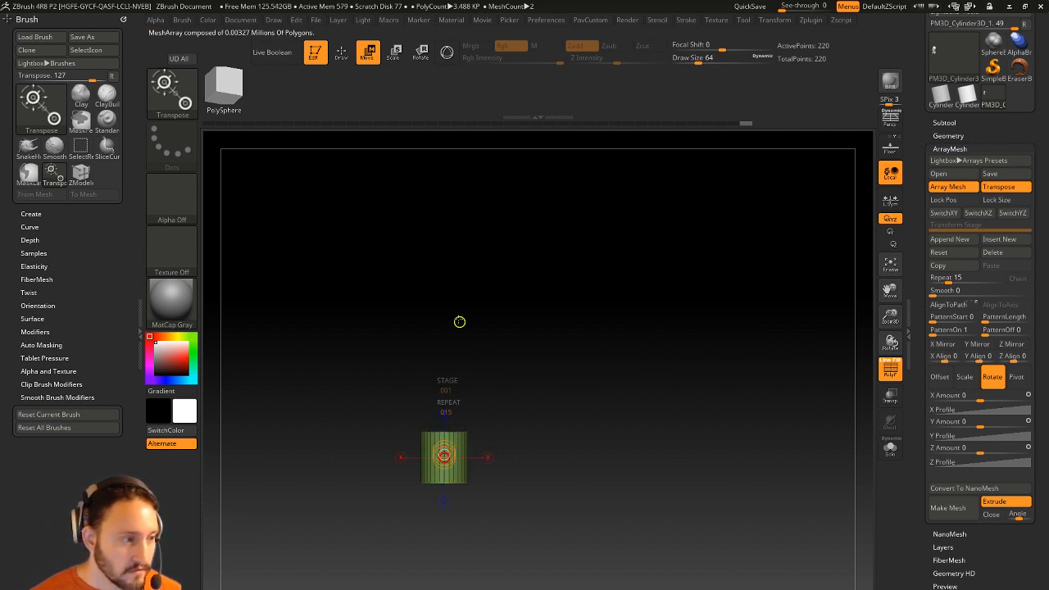
left_click_drag(443, 314, 443, 314)
left_click_drag(591, 357, 603, 340, "alt")
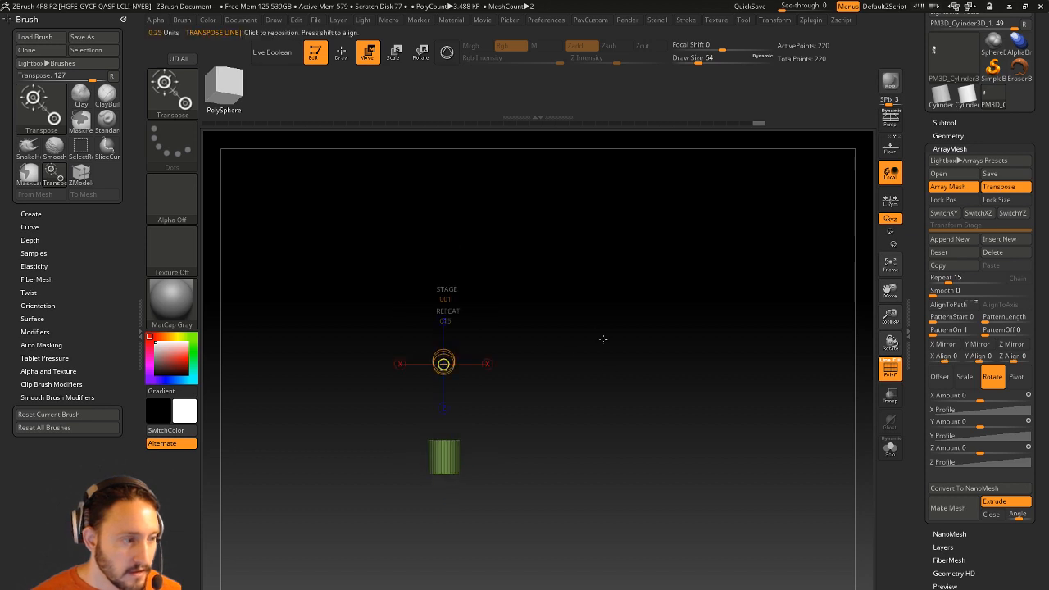
left_click(993, 376)
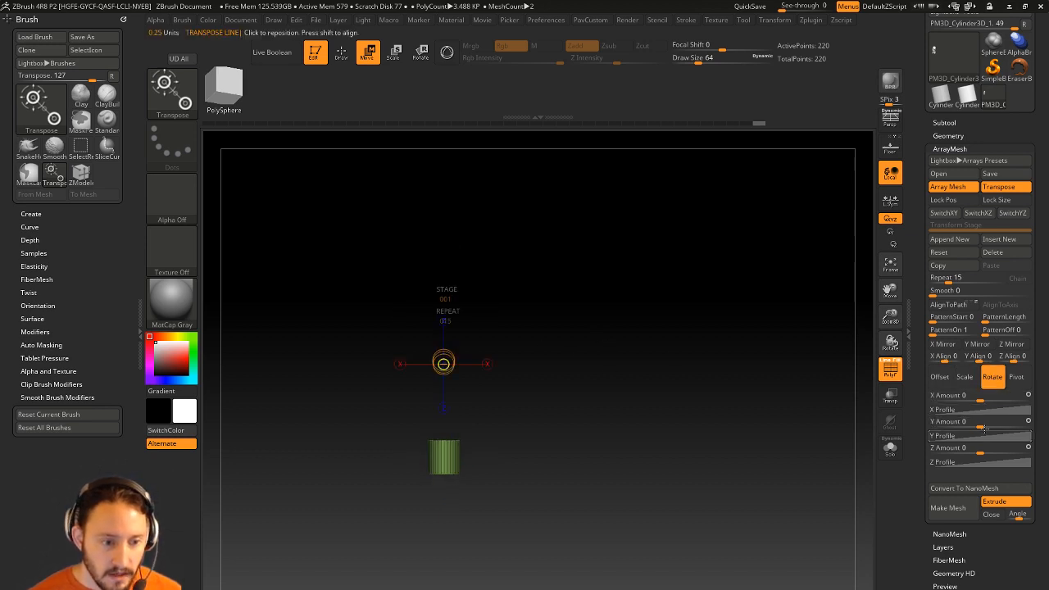
left_click_drag(984, 398, 1014, 399)
left_click_drag(701, 426, 724, 434)
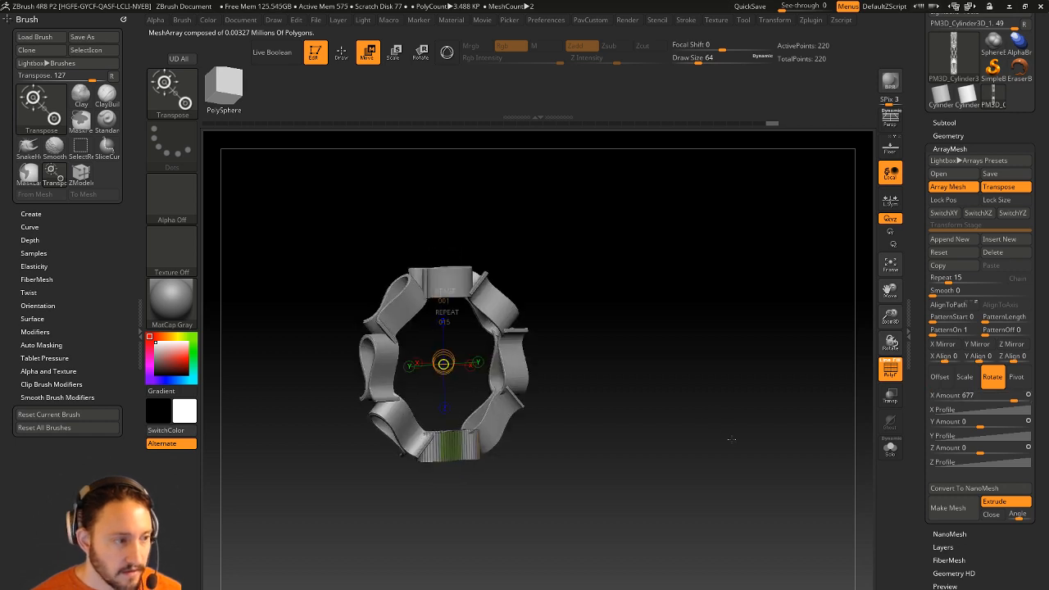
Reset X and Z Amount to 0 and set the Y Amount to 360 for a closed ring.
key("ctrl+z")
left_click_drag(980, 421, 1011, 420)
mouse_move(770, 430)
left_mouse_down()
mouse_move(757, 422)
mouse_move(768, 375)
mouse_move(809, 404)
left_mouse_up()
key("ctrl+z")
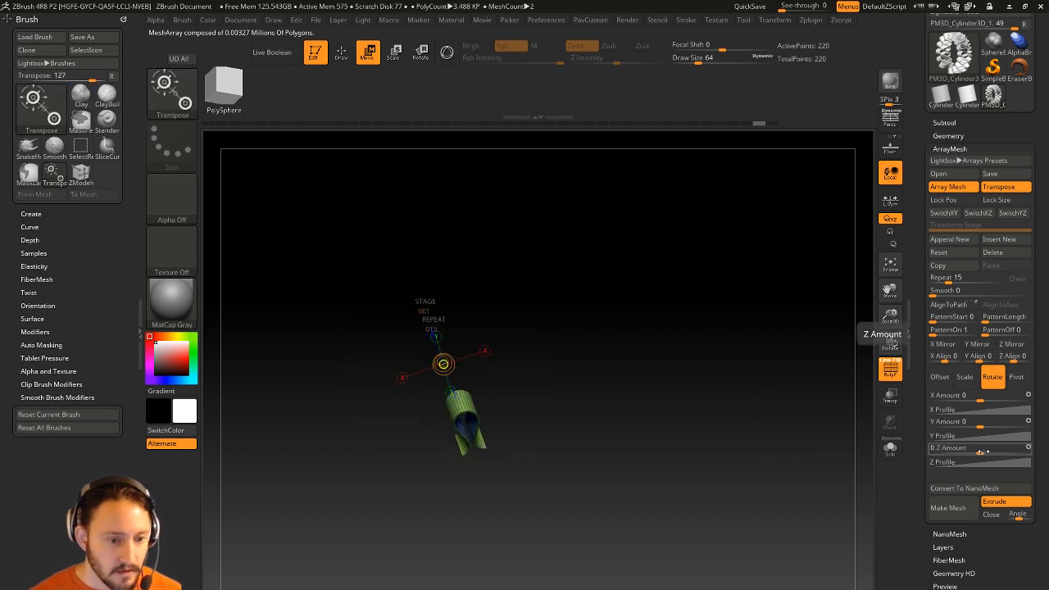
left_click_drag(982, 448, 1013, 448)
left_click_drag(786, 463, 821, 417)
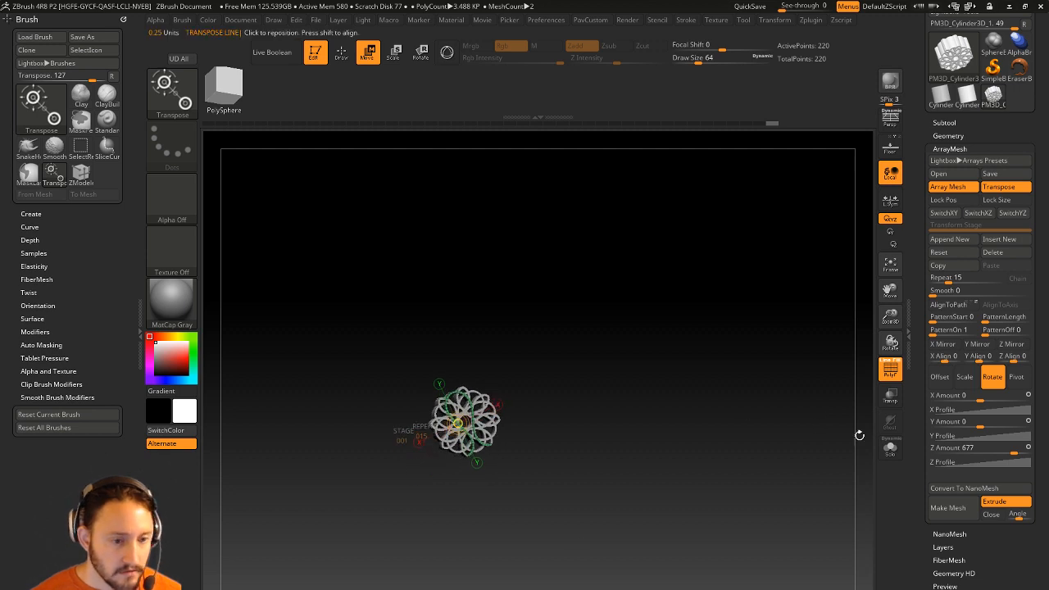
key("ctrl+z")
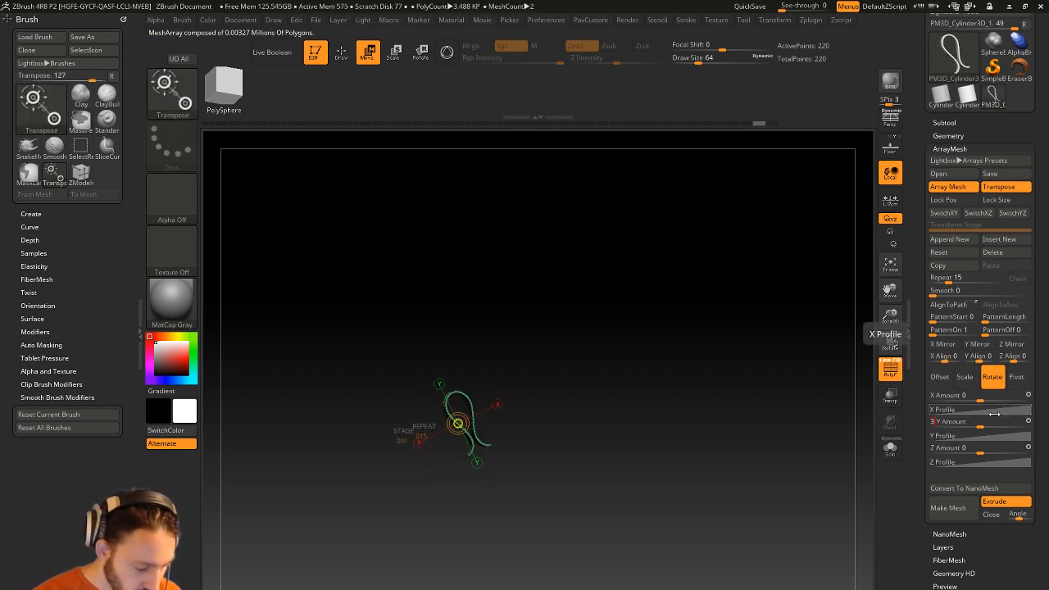
key("Return")
left_click_drag(559, 293, 764, 337)
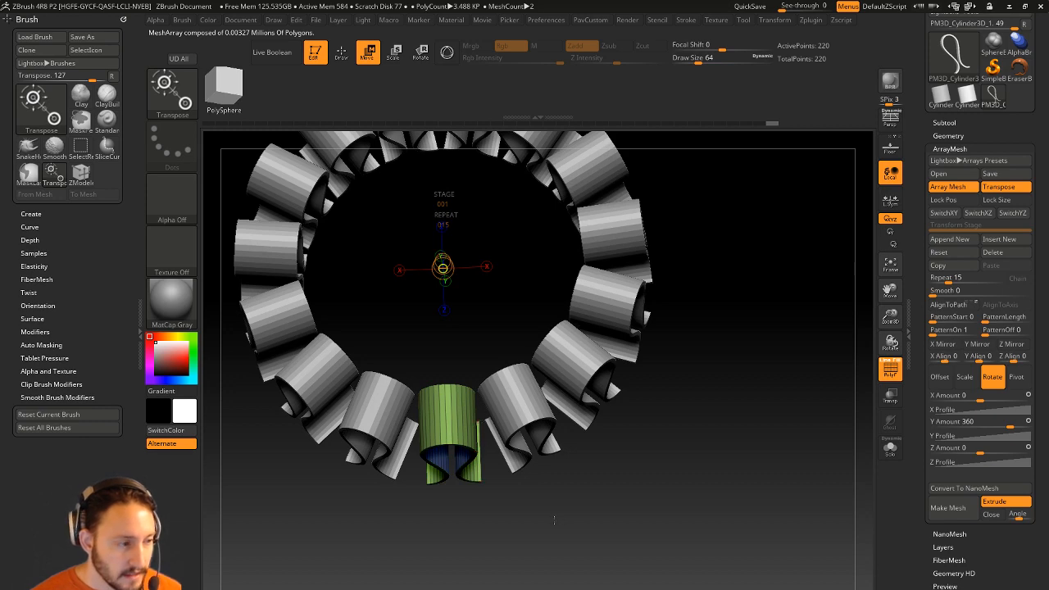
Draw a new array action line outward from the ring centre.
left_click_drag(554, 519, 547, 481)
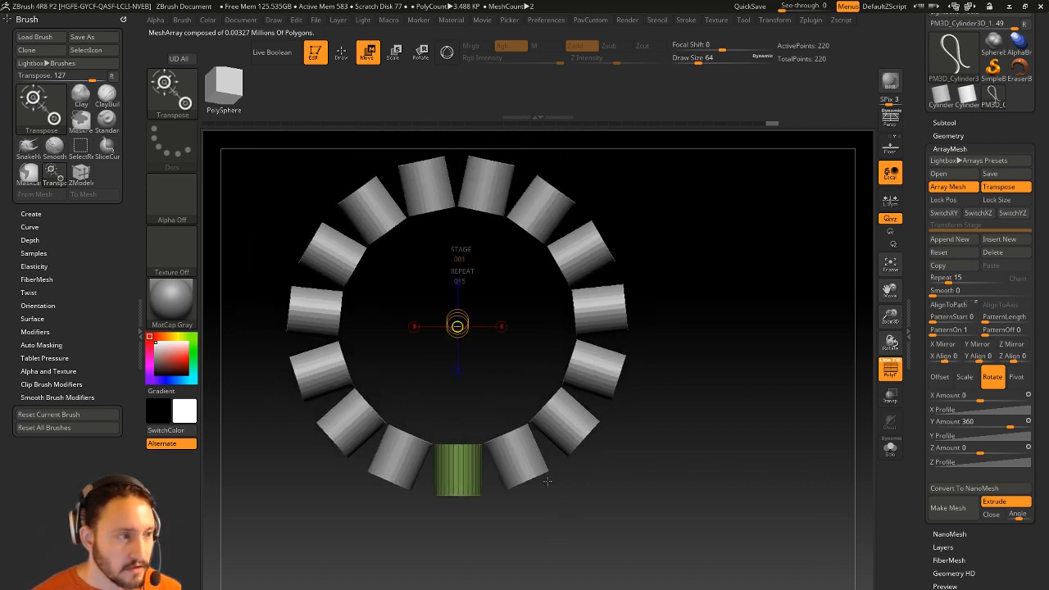
left_click_drag(671, 331, 499, 432)
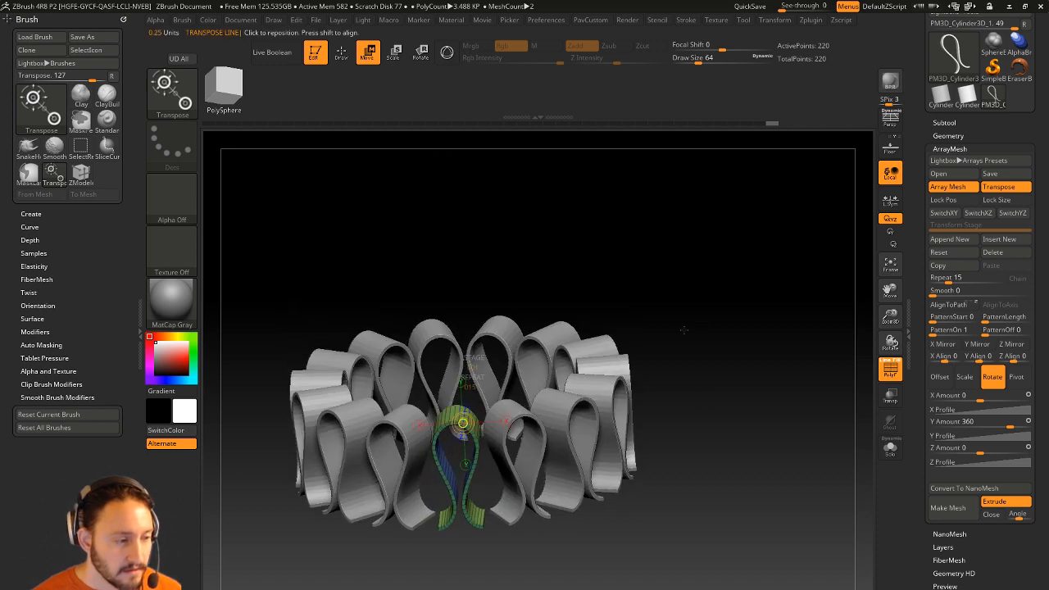
left_click_drag(683, 329, 695, 412, "shift")
mouse_move(747, 360)
left_mouse_down("alt")
mouse_move(761, 346)
mouse_move(762, 364)
left_mouse_up("alt")
left_click(797, 263)
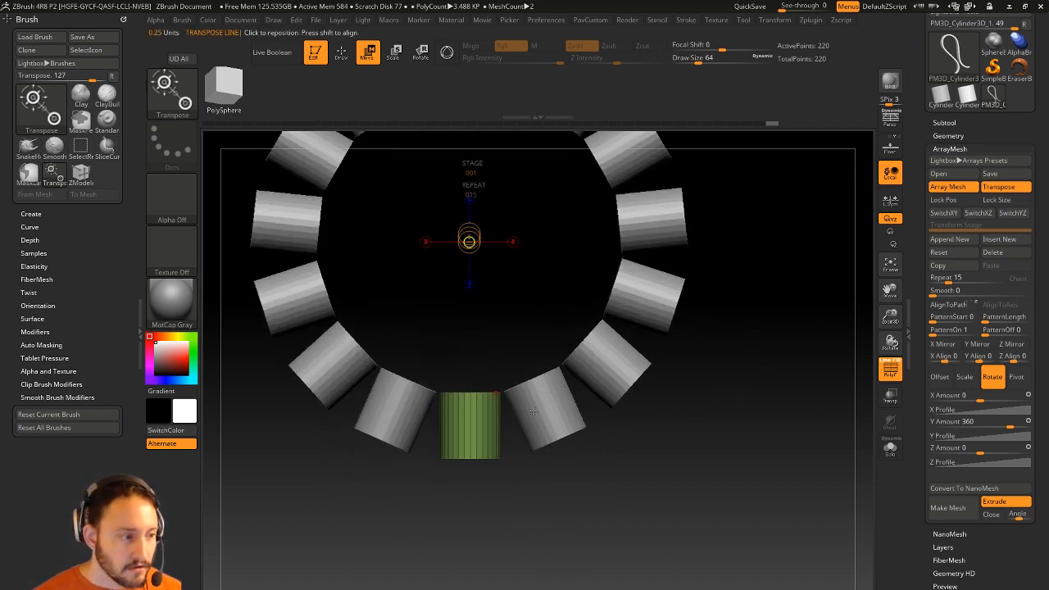
left_click_drag(468, 241, 614, 241)
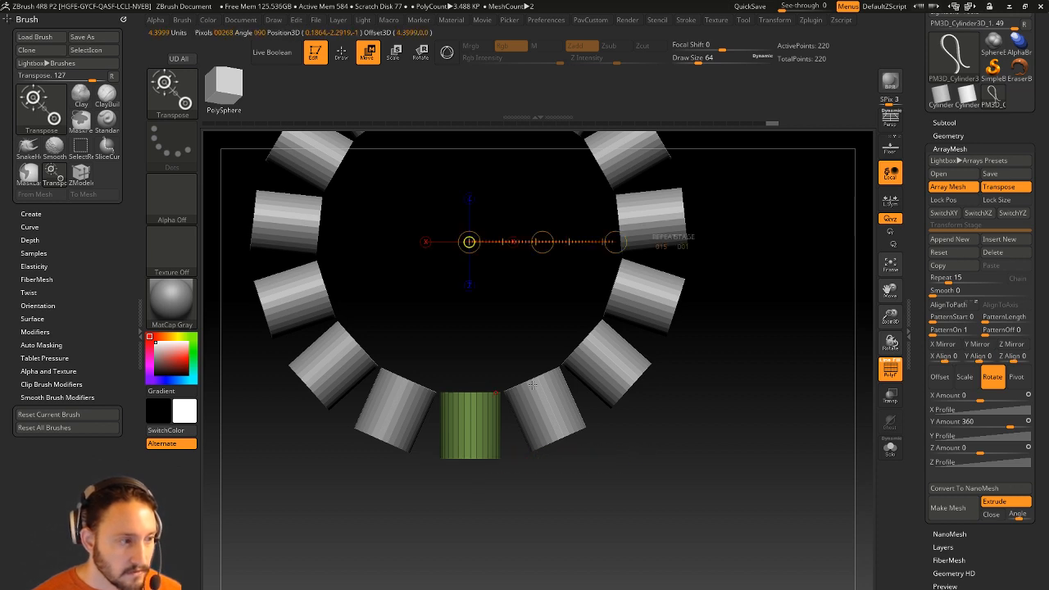
left_click_drag(513, 304, 511, 378, "alt")
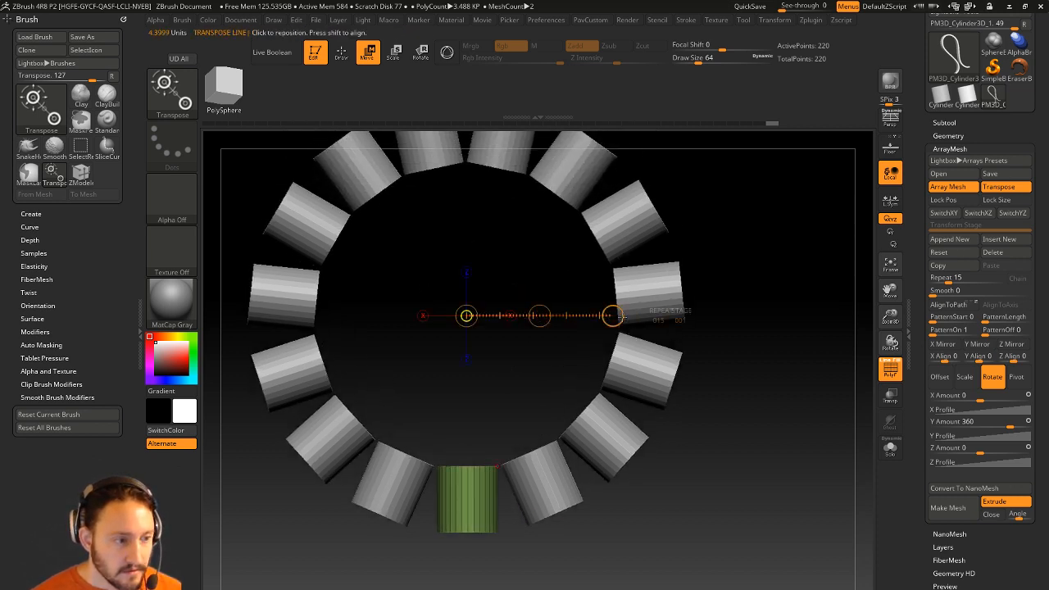
left_click_drag(612, 316, 616, 316)
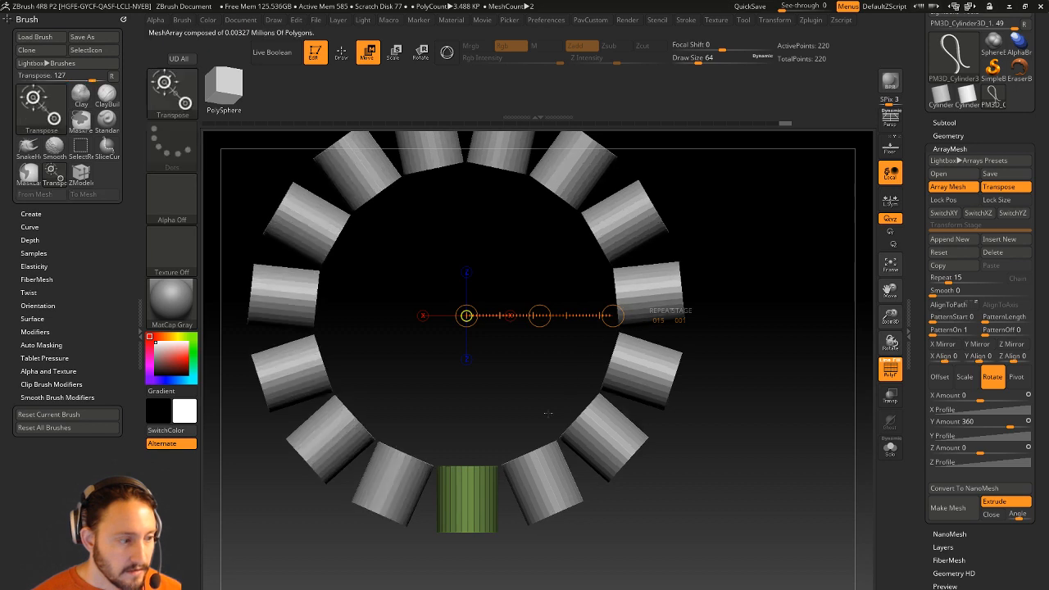
Toggle Transpose and redraw the array line outward from the green source cylinder.
left_click(986, 187)
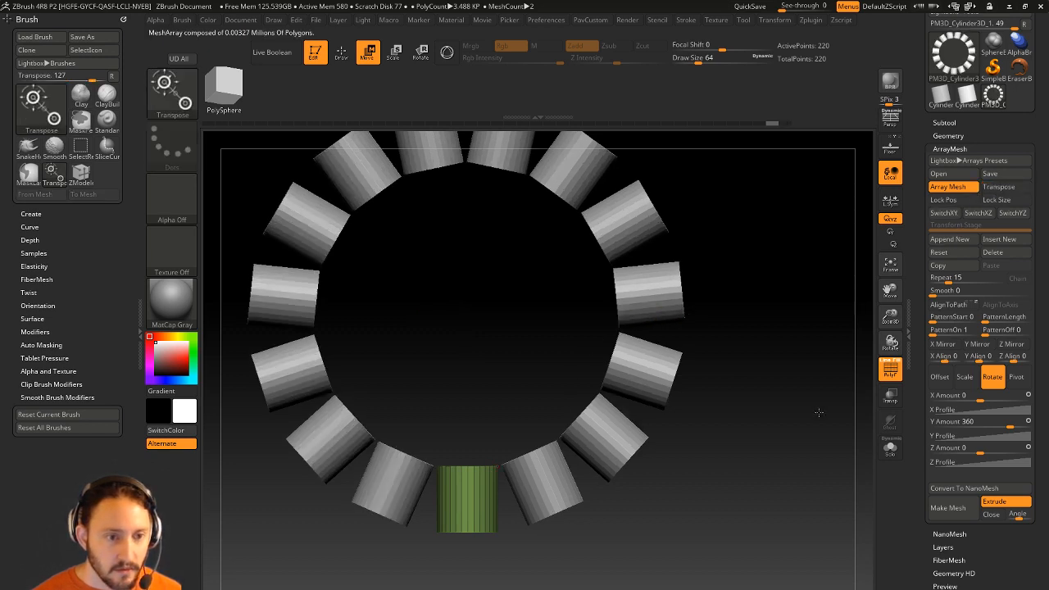
left_click_drag(473, 518, 464, 489, "alt")
mouse_move(459, 436)
left_mouse_down()
mouse_move(648, 435)
mouse_move(600, 436)
left_mouse_up()
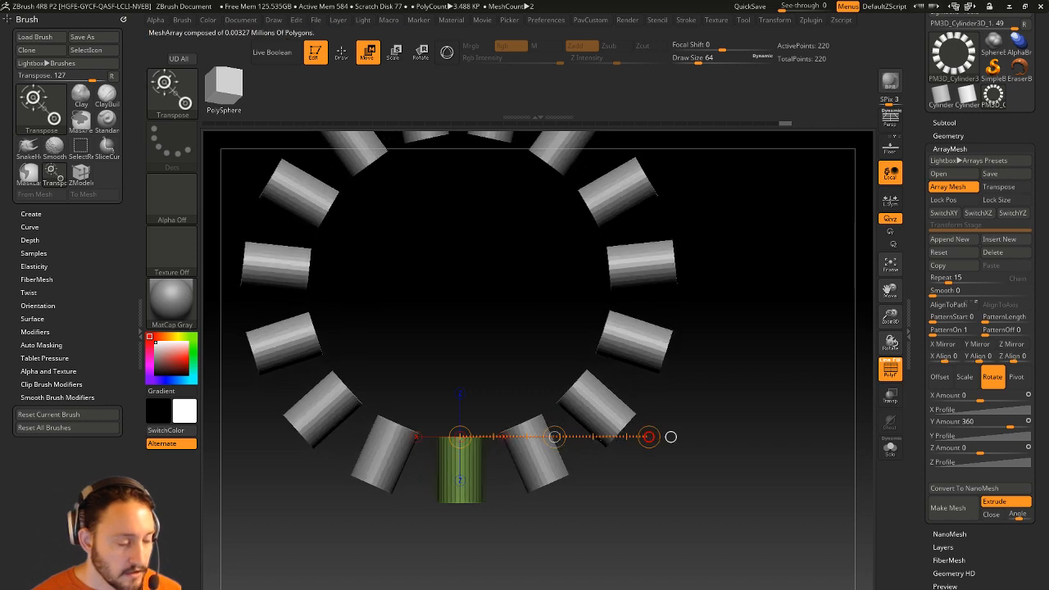
left_click_drag(690, 409, 684, 457)
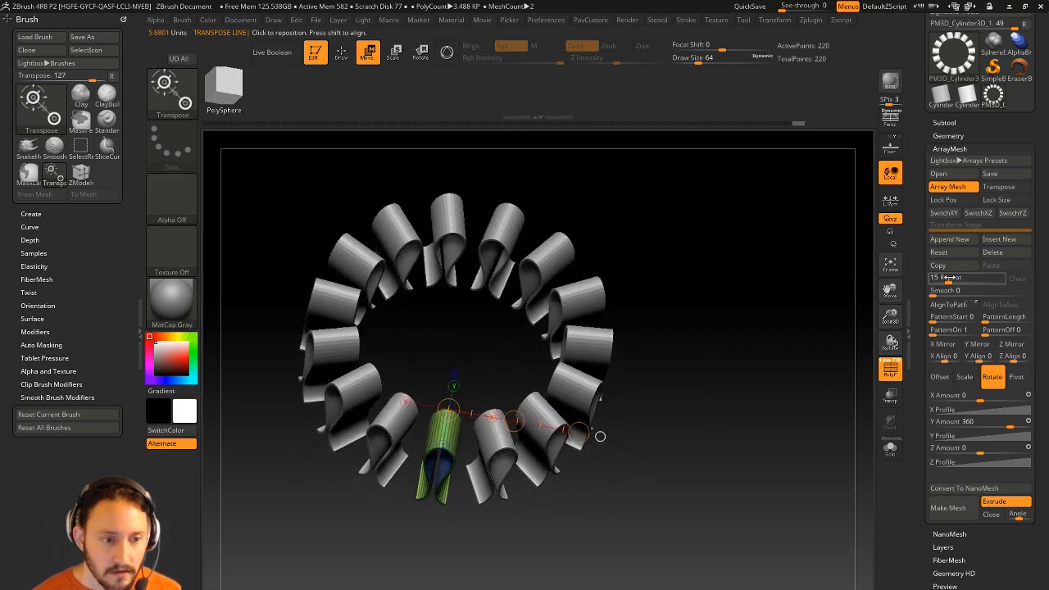
Raise the array Repeat count from 15 to 20 and turn on Gizmo 3D.
left_click_drag(942, 279, 958, 280)
left_click_drag(680, 430, 706, 447)
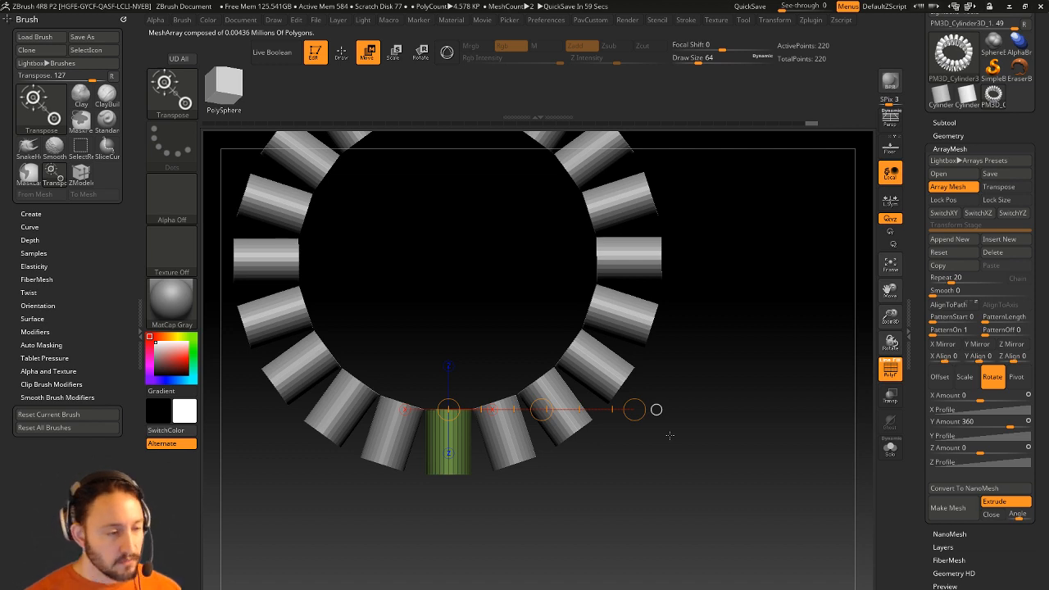
left_click_drag(651, 461, 672, 473, "alt")
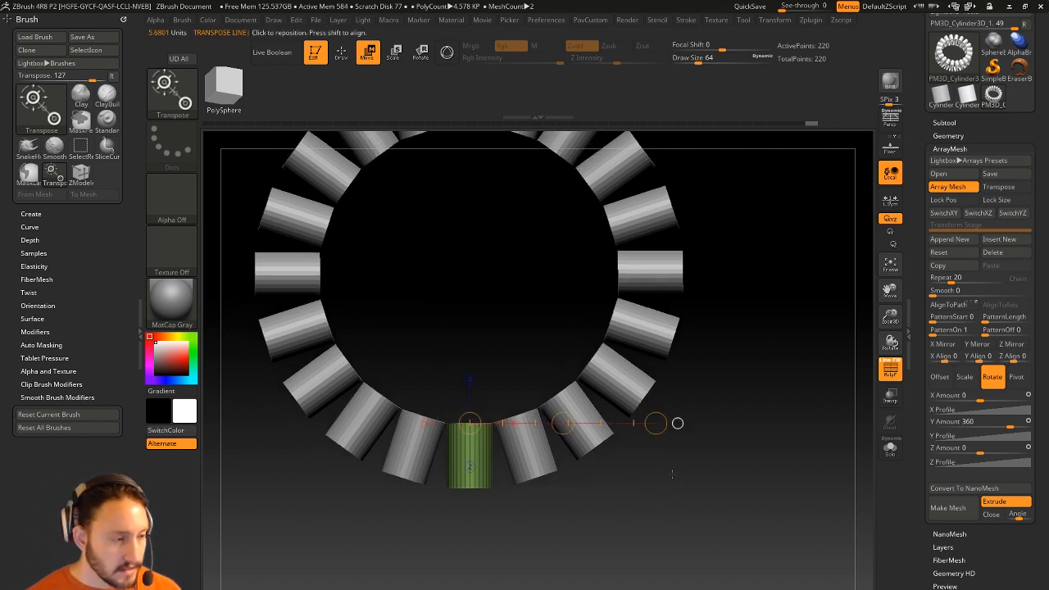
left_click(447, 54)
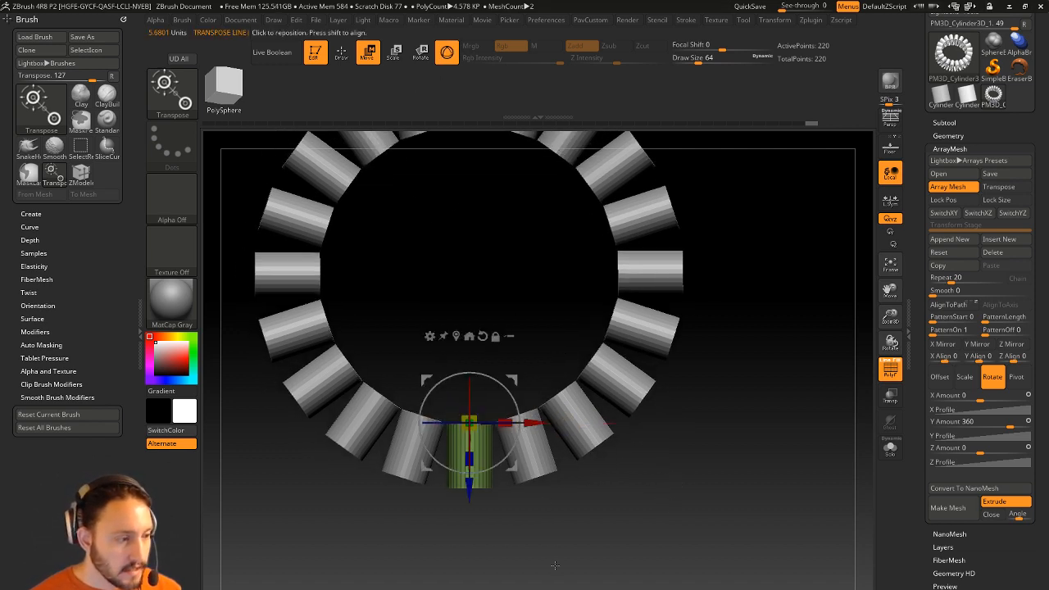
Attach a Bend Arc deformer, undo a test scaling, and turn off Array Mesh.
left_click_drag(556, 565, 552, 526, "alt")
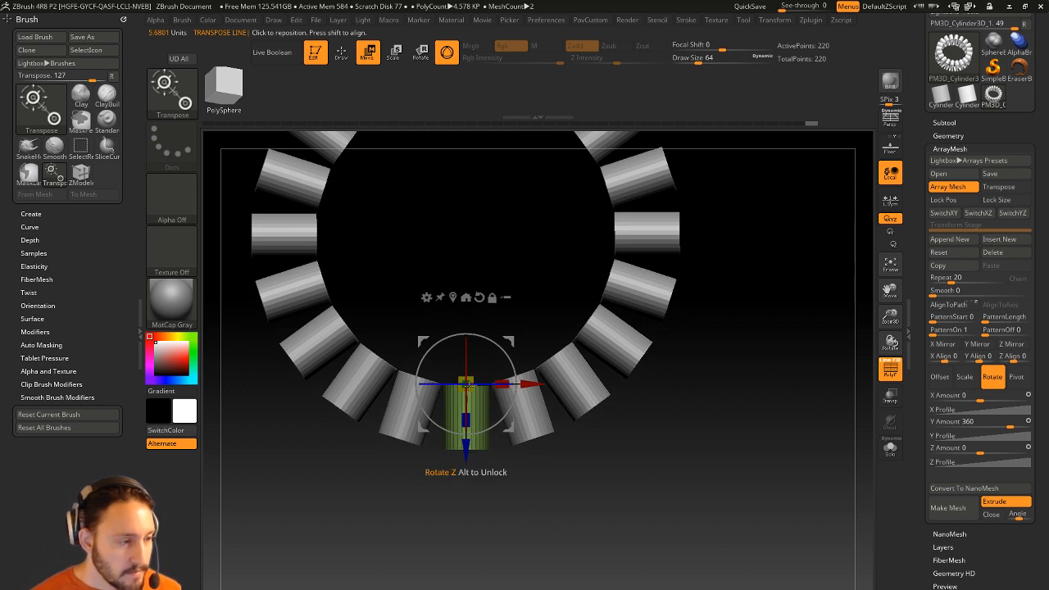
left_click(426, 298)
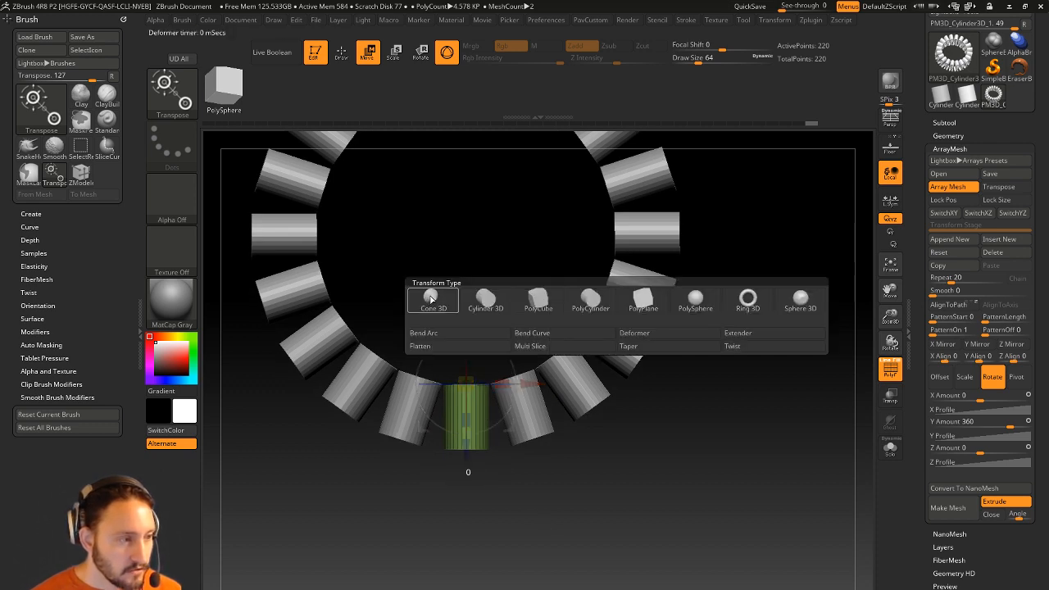
left_click(443, 336)
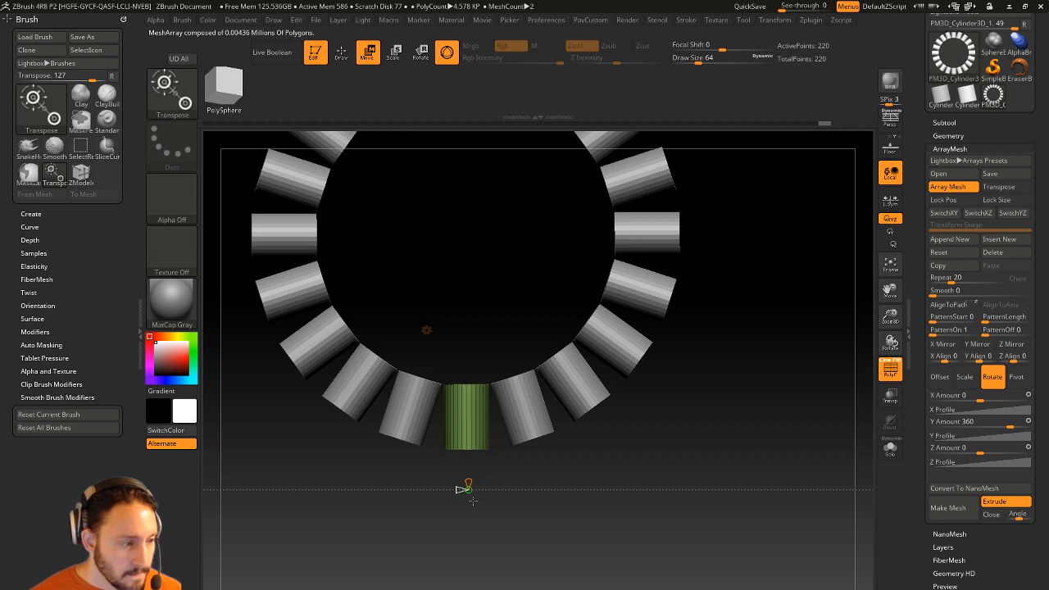
left_click_drag(705, 389, 675, 336, "alt")
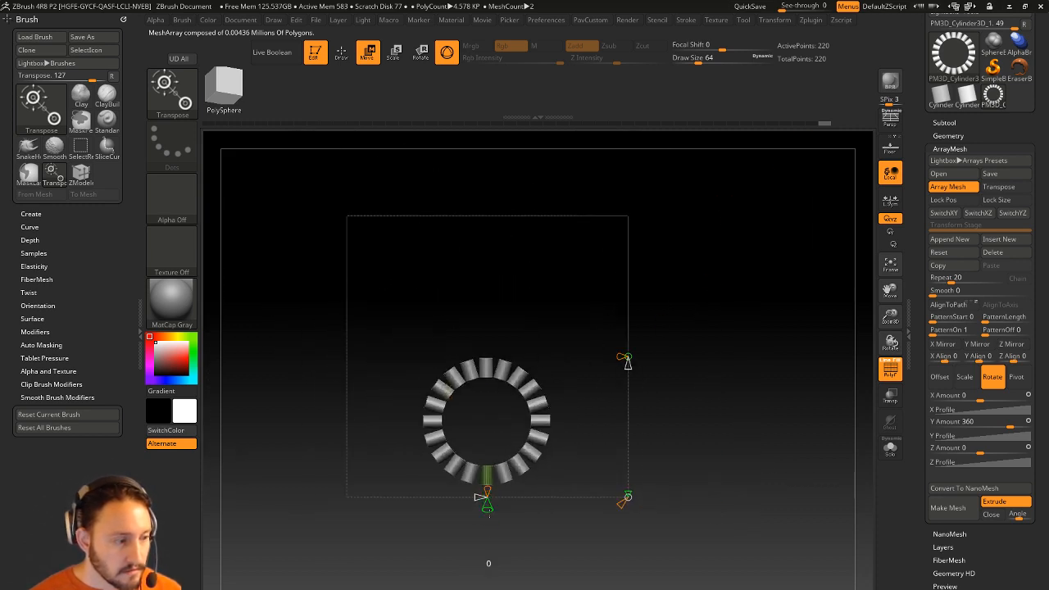
left_click_drag(487, 510, 495, 464)
key("ctrl+z")
left_click_drag(680, 375, 714, 433, "alt")
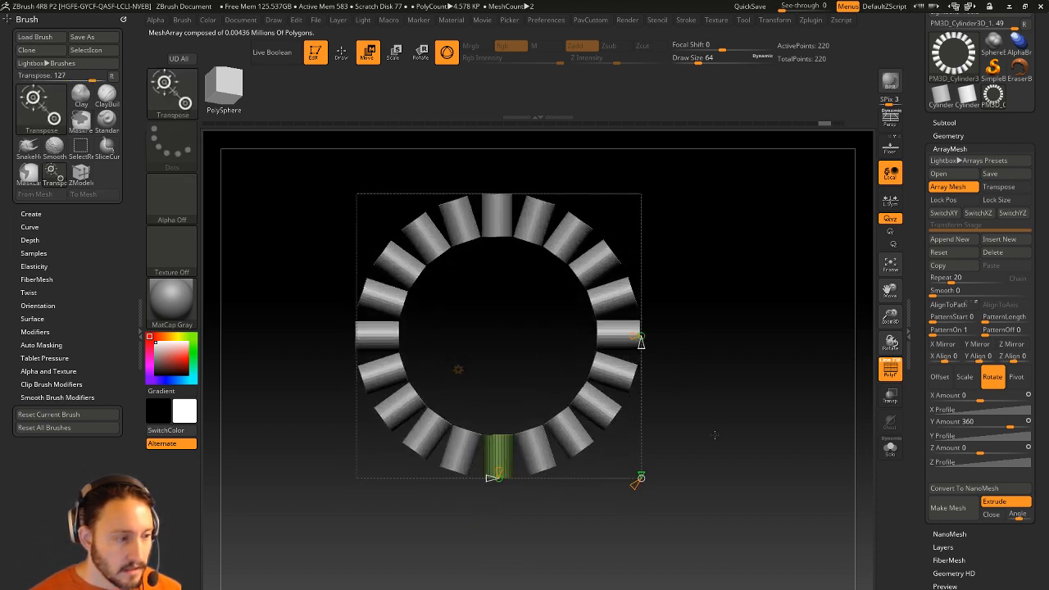
left_click_drag(797, 315, 785, 350, "alt")
left_click(960, 191)
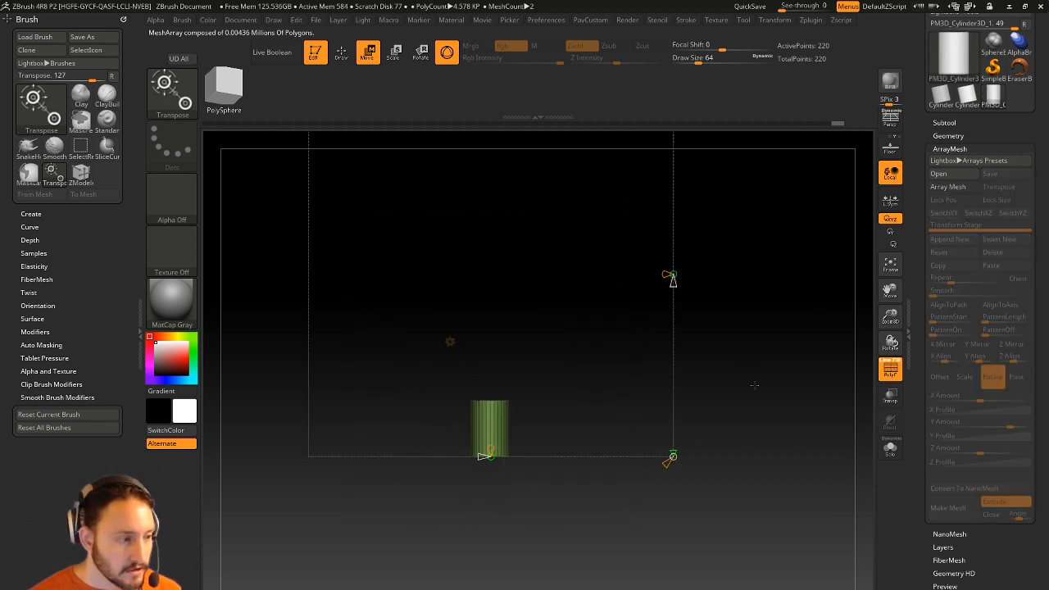
Remove and re-add the Bend Arc deformer, then drag its handle to reshape the cylinder's flare.
left_click(448, 343)
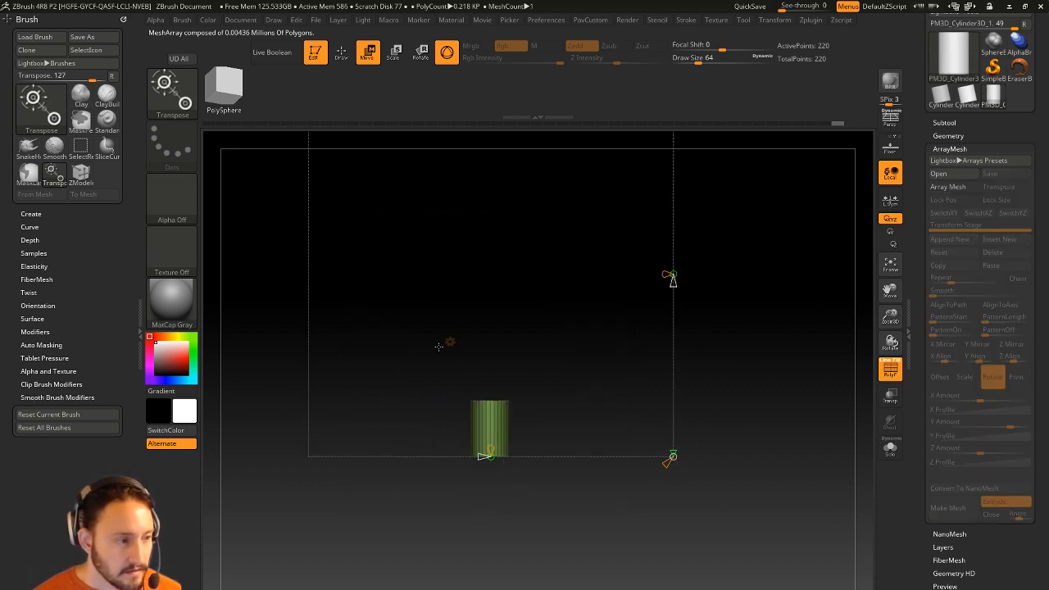
left_click(450, 343)
left_click(780, 342)
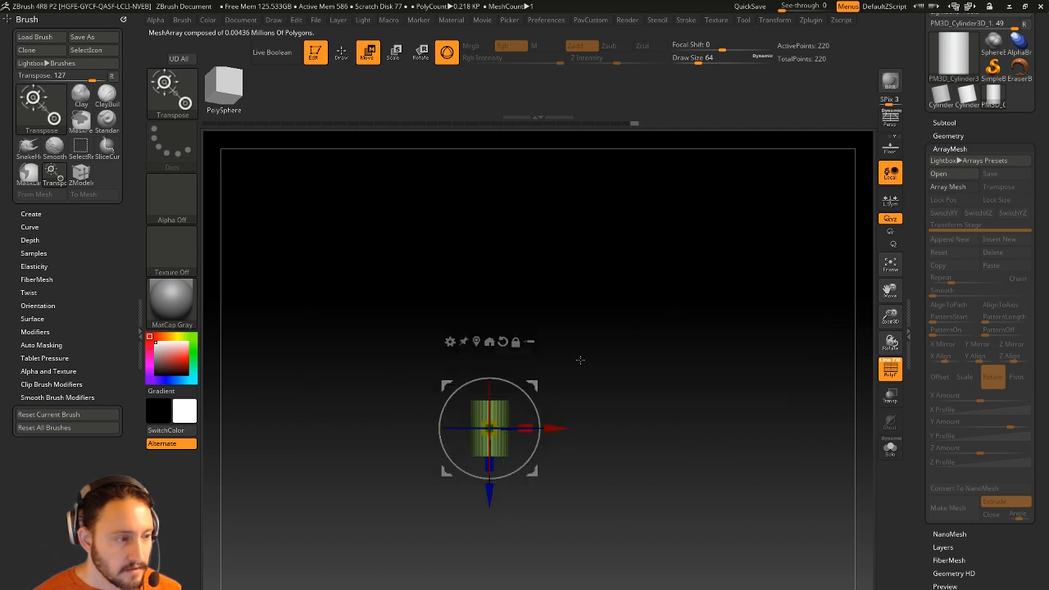
left_click_drag(620, 353, 598, 372)
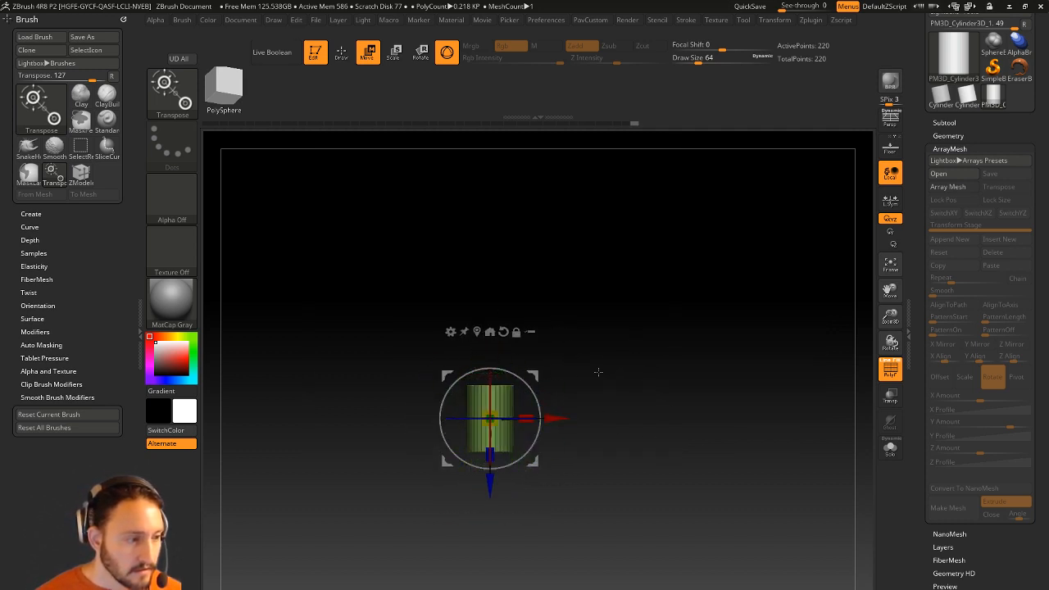
left_click(450, 331)
left_click(464, 370)
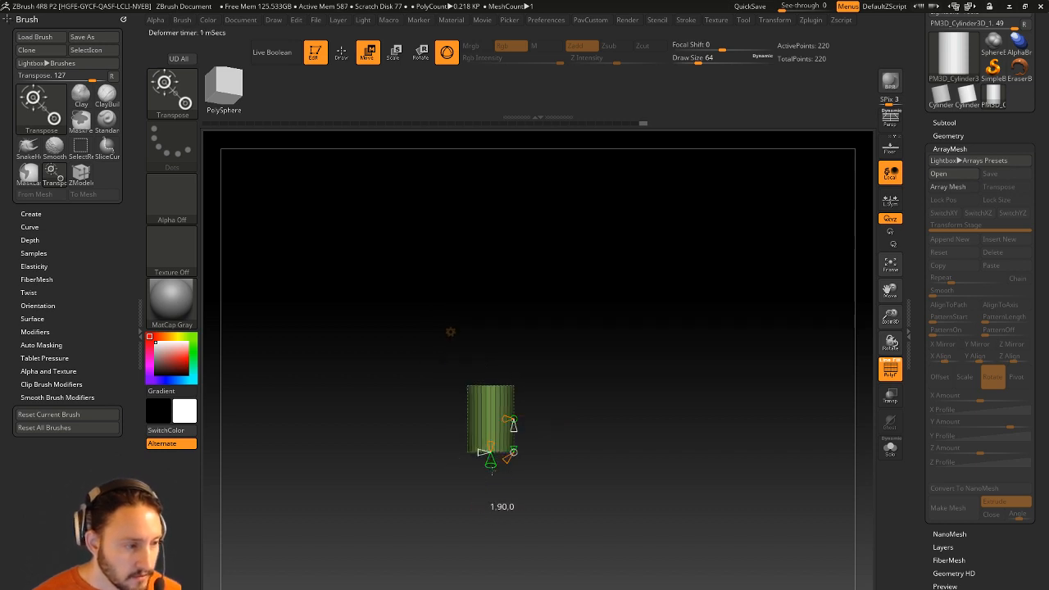
mouse_move(491, 470)
left_mouse_down()
mouse_move(492, 485)
mouse_move(492, 467)
left_mouse_up()
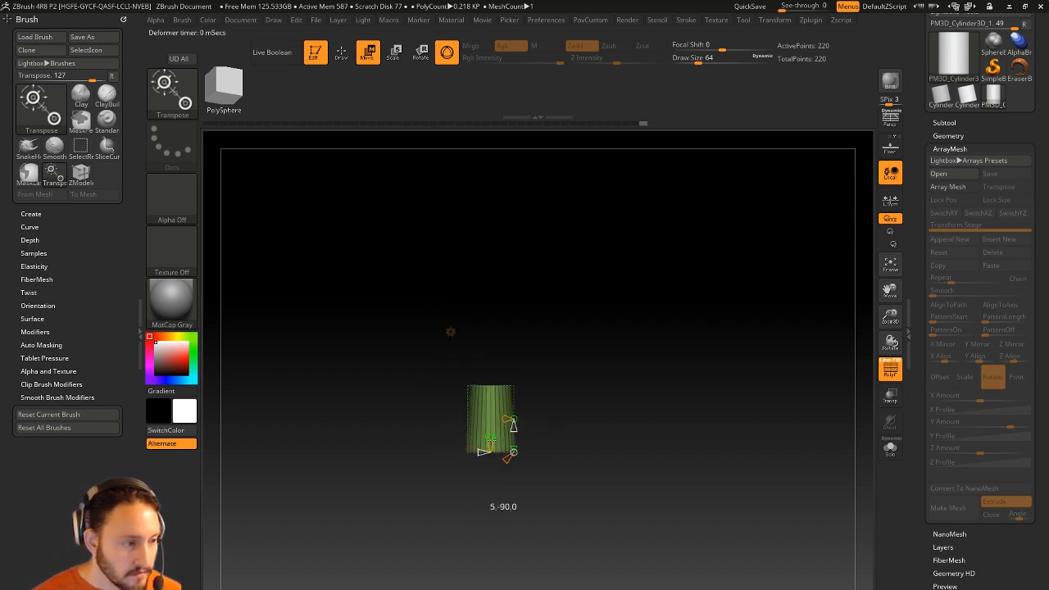
left_click_drag(490, 437, 492, 435)
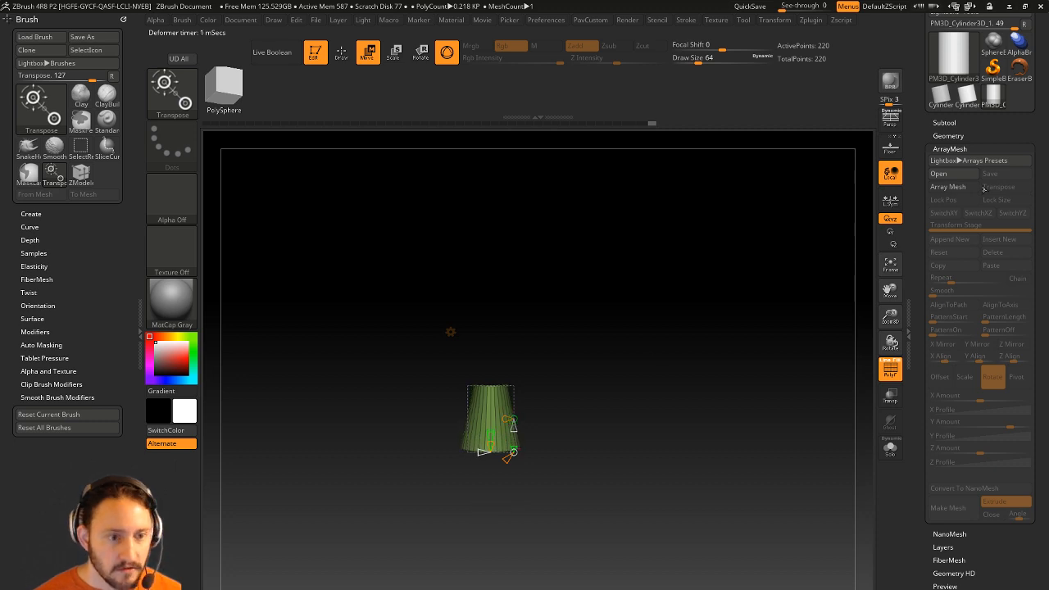
Array the cylinder 20 times around a 360° ring and curl each copy into a loop.
left_click(949, 187)
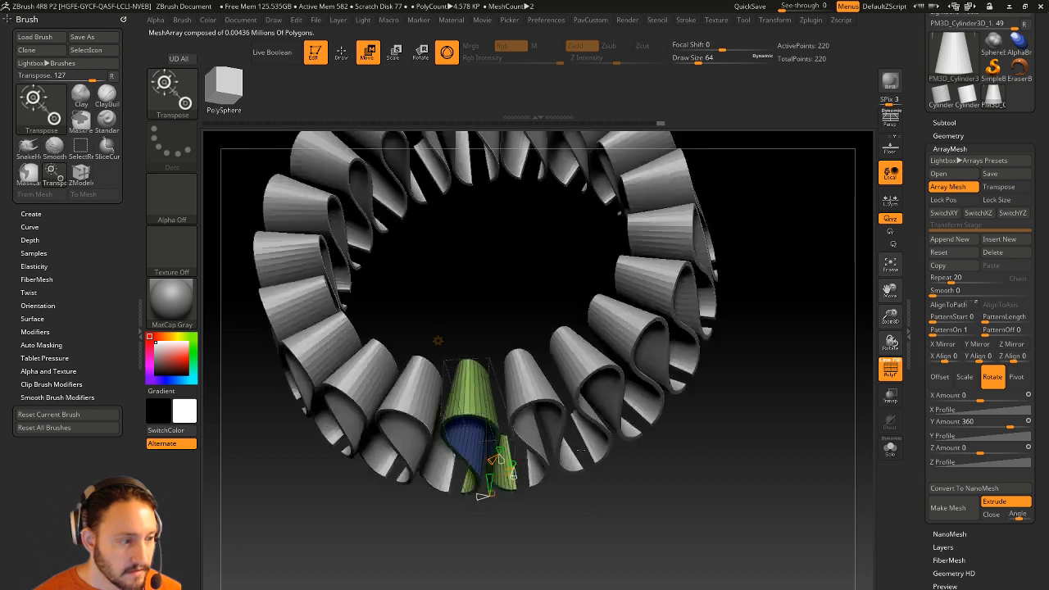
right_click_drag(581, 450, 528, 541)
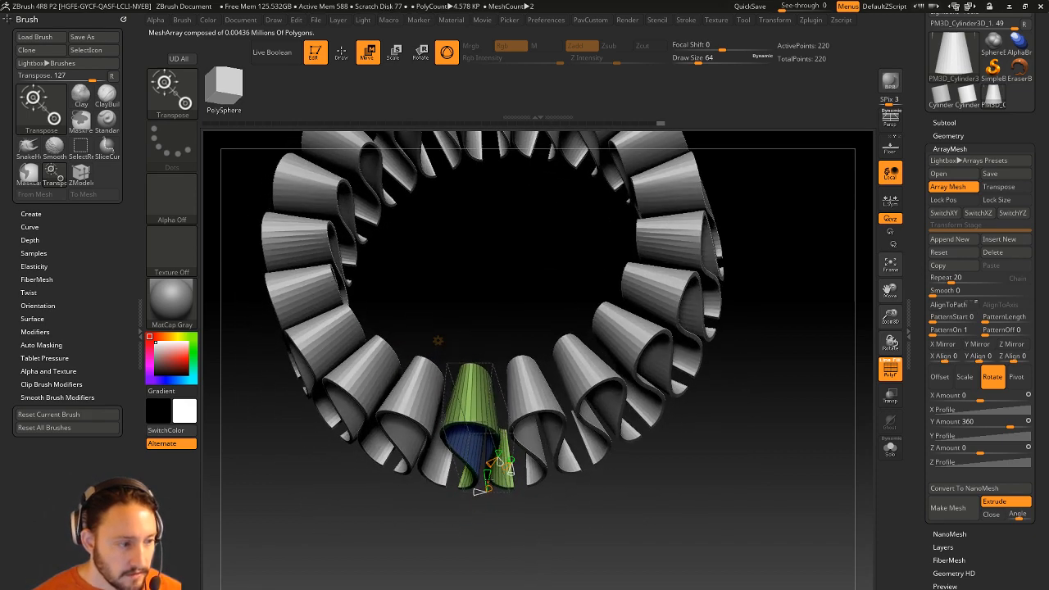
left_click_drag(489, 473, 481, 491)
right_click_drag(506, 515, 511, 481)
right_click_drag(586, 535, 648, 503)
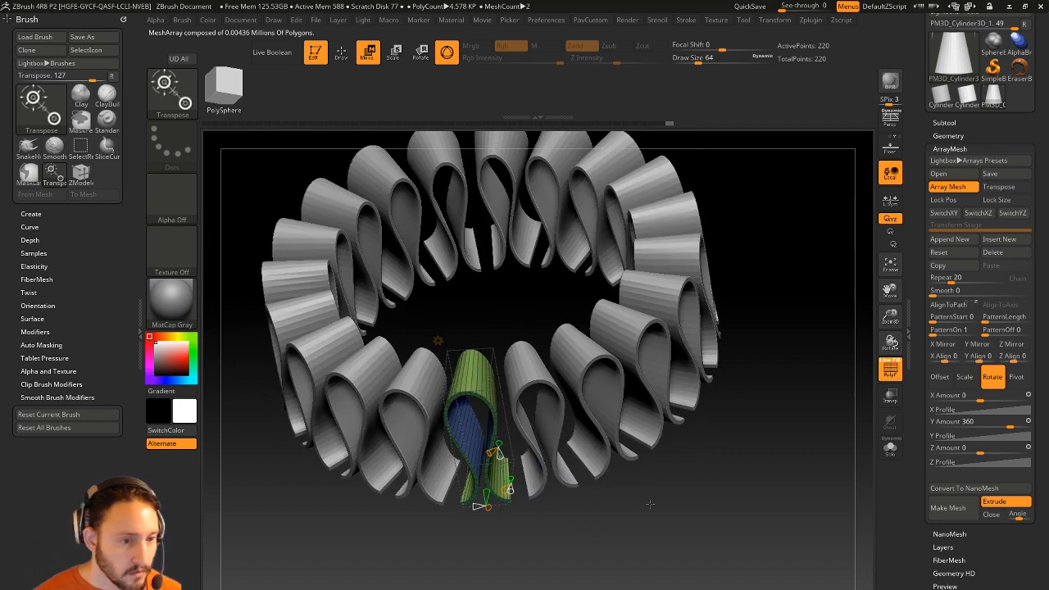
left_click(437, 341)
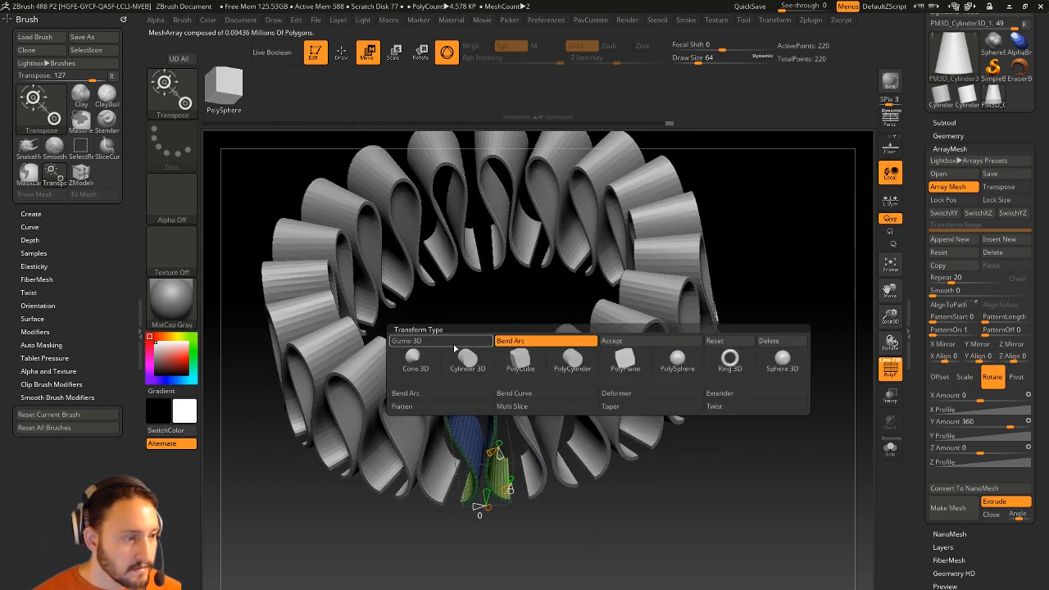
Raise the array's Repeat count from 20 through 21 and 22 to 23.
left_click(613, 341)
mouse_move(825, 422)
right_mouse_down("alt")
mouse_move(805, 392)
mouse_move(814, 358)
mouse_move(842, 358)
mouse_move(814, 339)
mouse_move(807, 412)
right_mouse_up("alt")
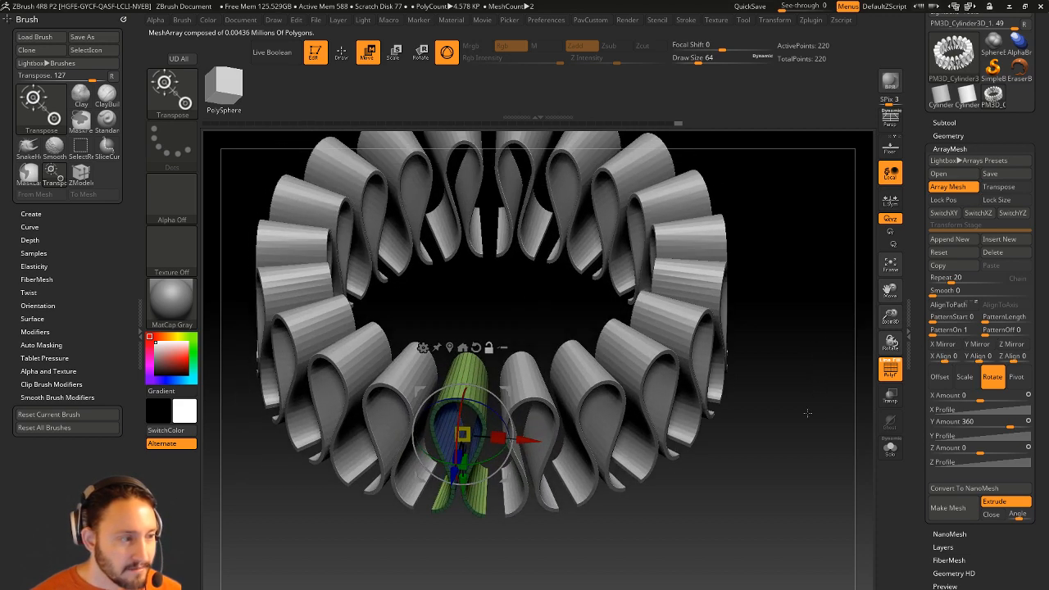
left_click(947, 278)
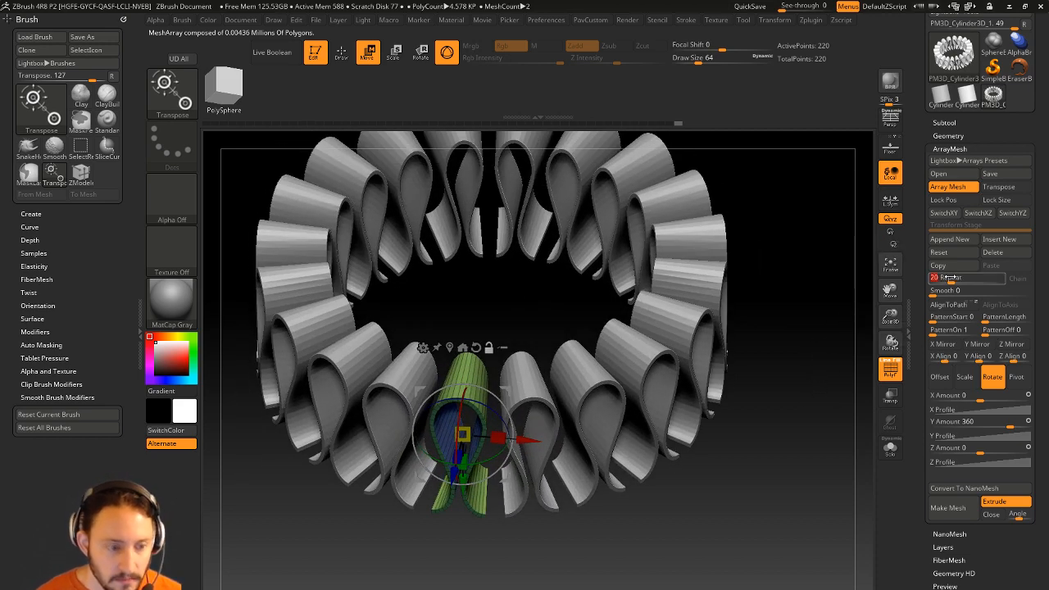
type("21")
key("Return")
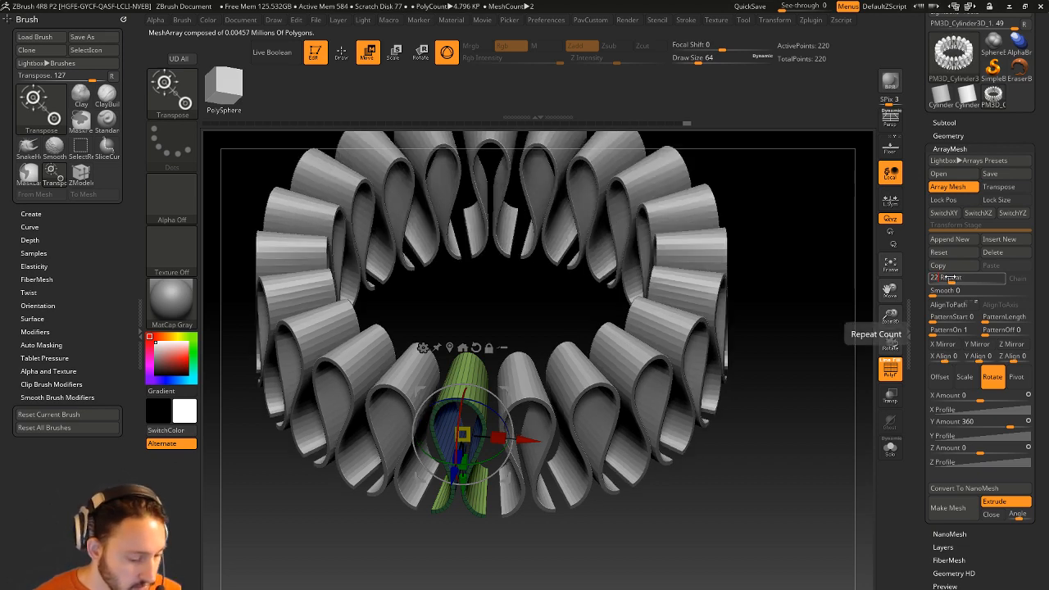
type("22")
key("Return")
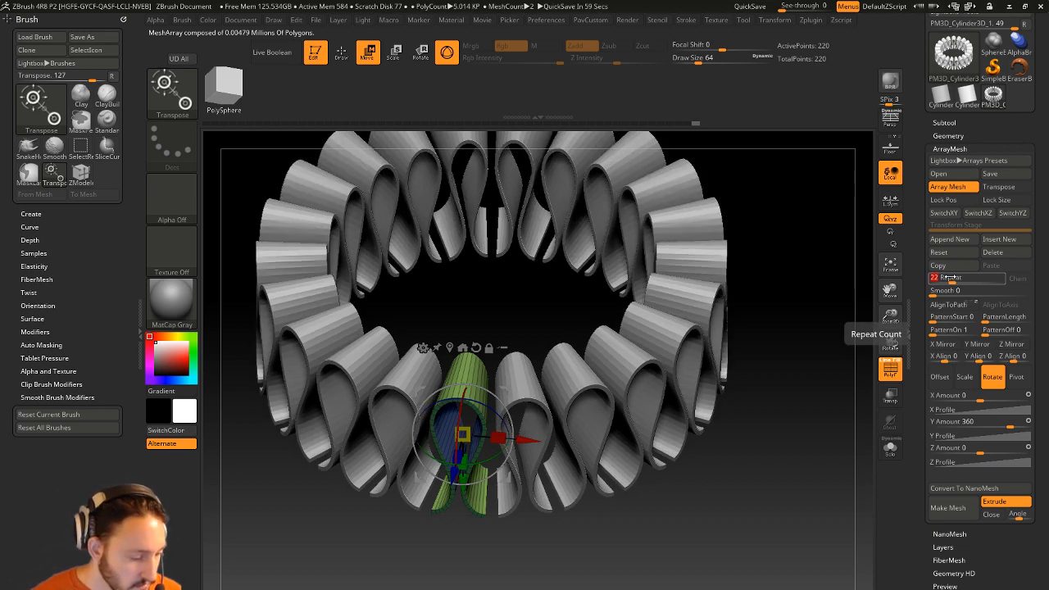
key("Return")
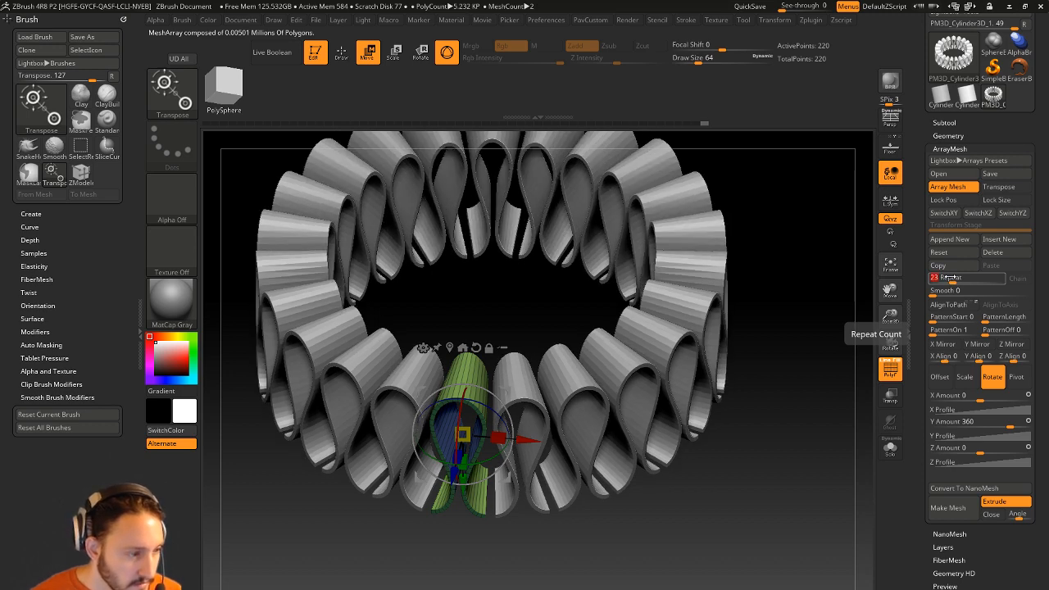
Return to Draw mode with Q and inspect the 23-copy ring from a closer, higher angle.
mouse_move(849, 478)
left_mouse_down()
mouse_move(855, 447)
mouse_move(834, 414)
mouse_move(847, 460)
left_mouse_up()
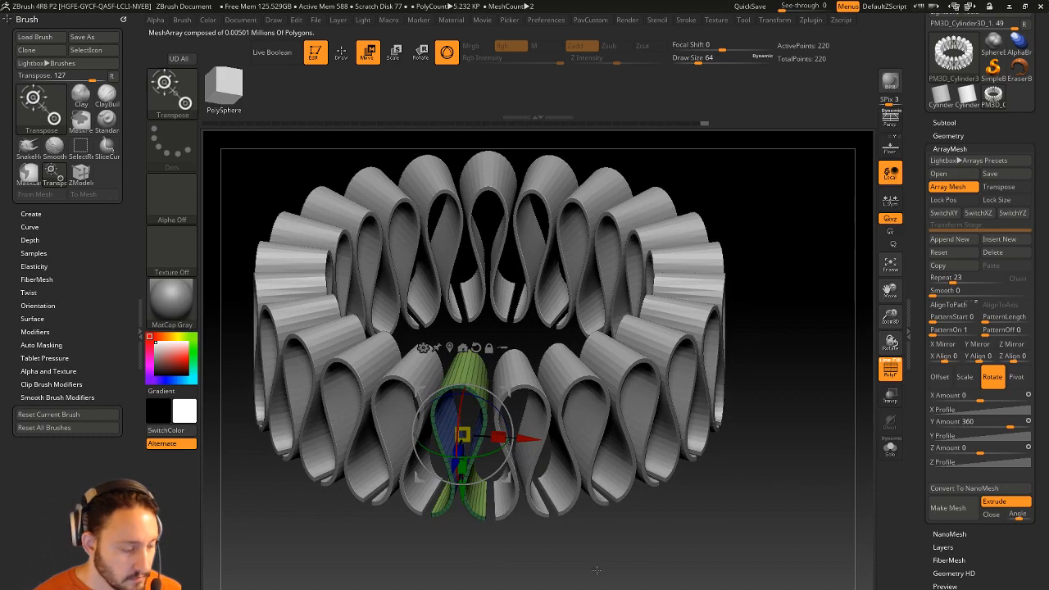
key("q")
mouse_move(612, 528)
left_mouse_down("alt")
mouse_move(639, 439)
mouse_move(681, 516)
mouse_move(673, 479)
mouse_move(413, 441)
left_mouse_up("alt")
left_click_drag(454, 520, 369, 497)
left_click_drag(457, 494, 476, 526)
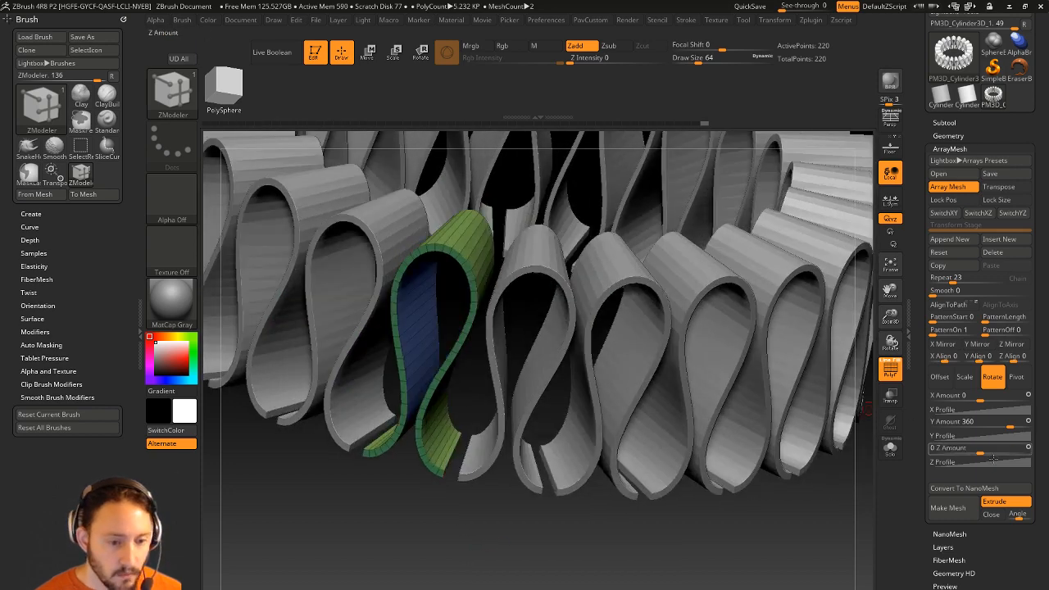
Convert the array with Make Mesh, inspect the result, then undo the conversion.
left_click(964, 516)
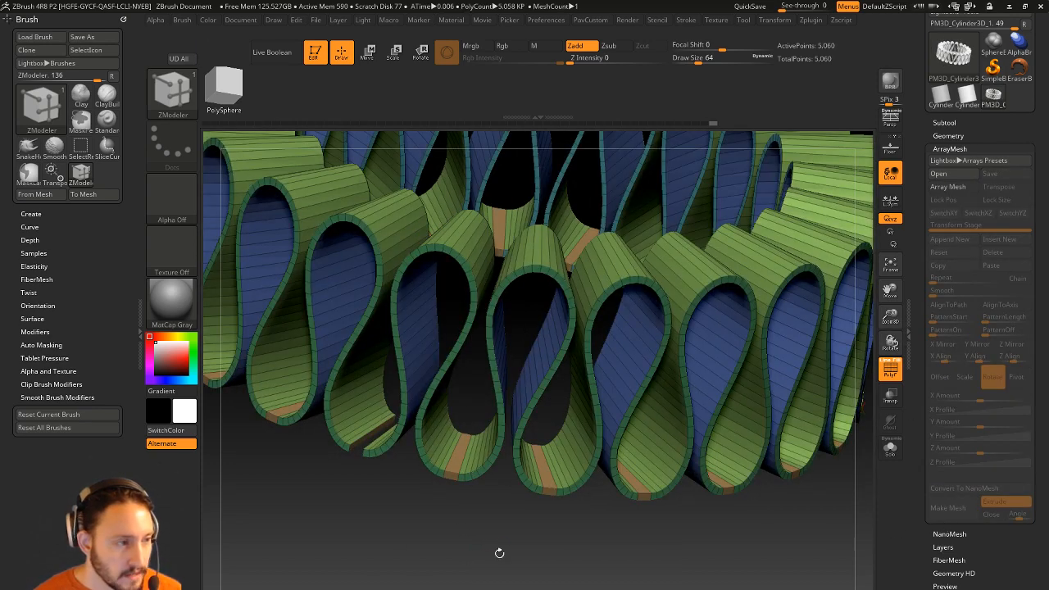
left_click_drag(499, 553, 395, 473)
left_click_drag(362, 524, 504, 540)
key("f")
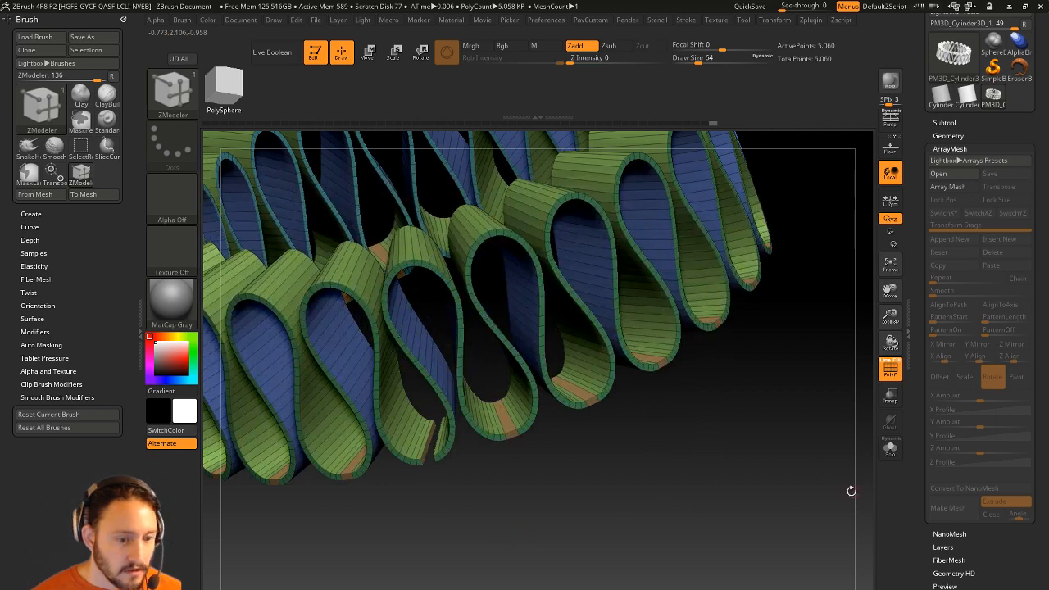
key("ctrl+z")
left_click_drag(747, 485, 775, 509, "alt")
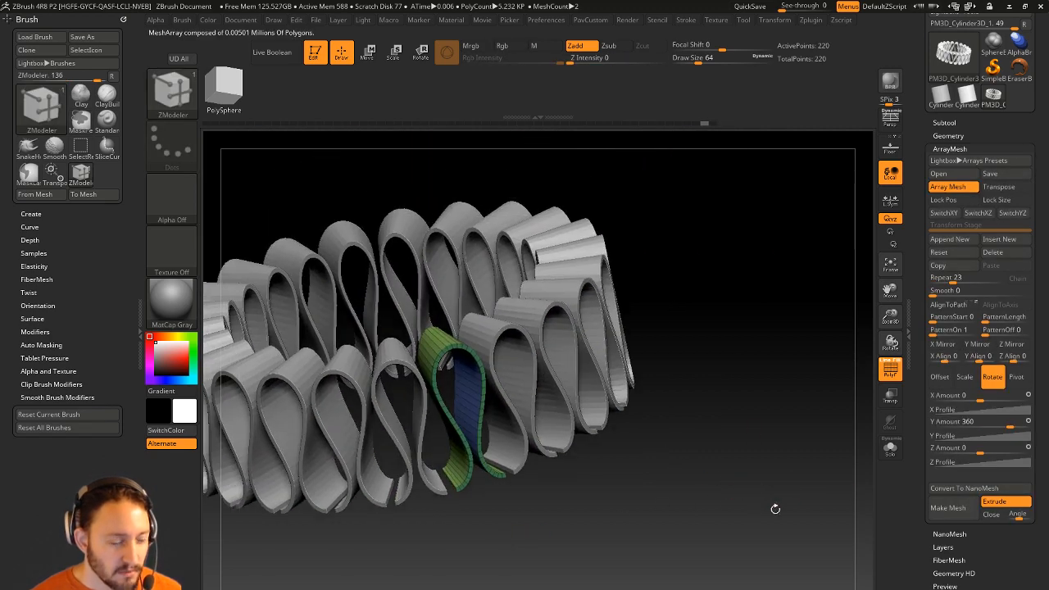
Reapply Make Mesh so the 23-loop ring becomes real 5,060-point polygrouped geometry.
left_click(949, 510)
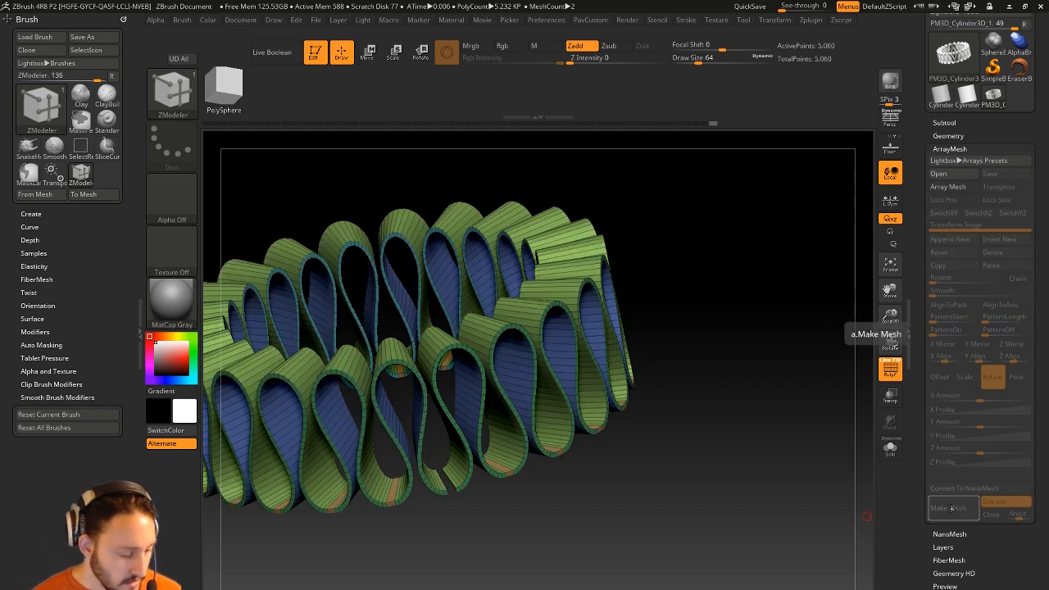
key("ctrl+z")
left_click(960, 509)
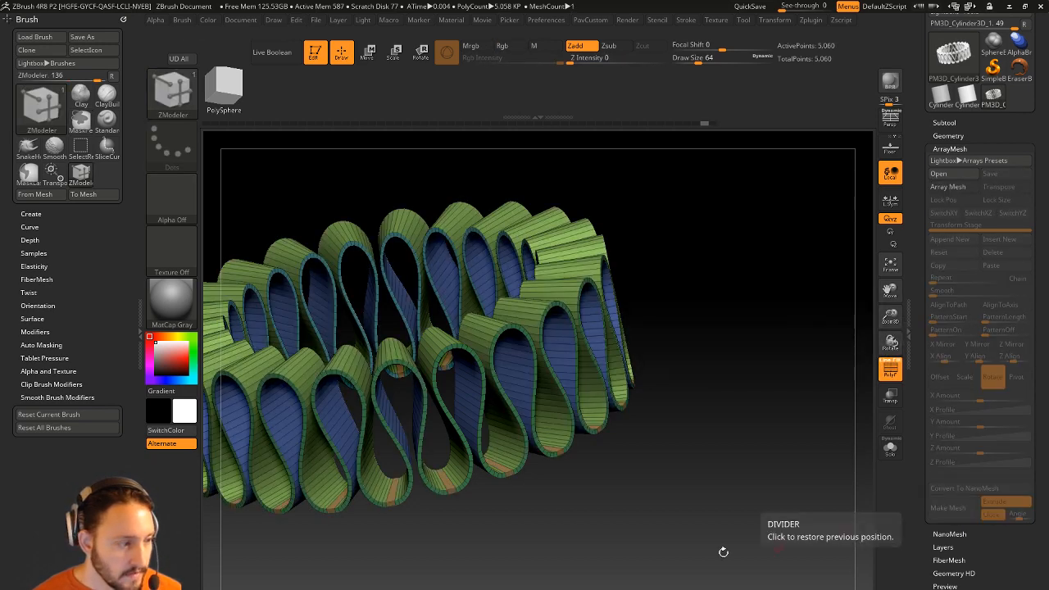
left_click_drag(761, 469, 745, 454)
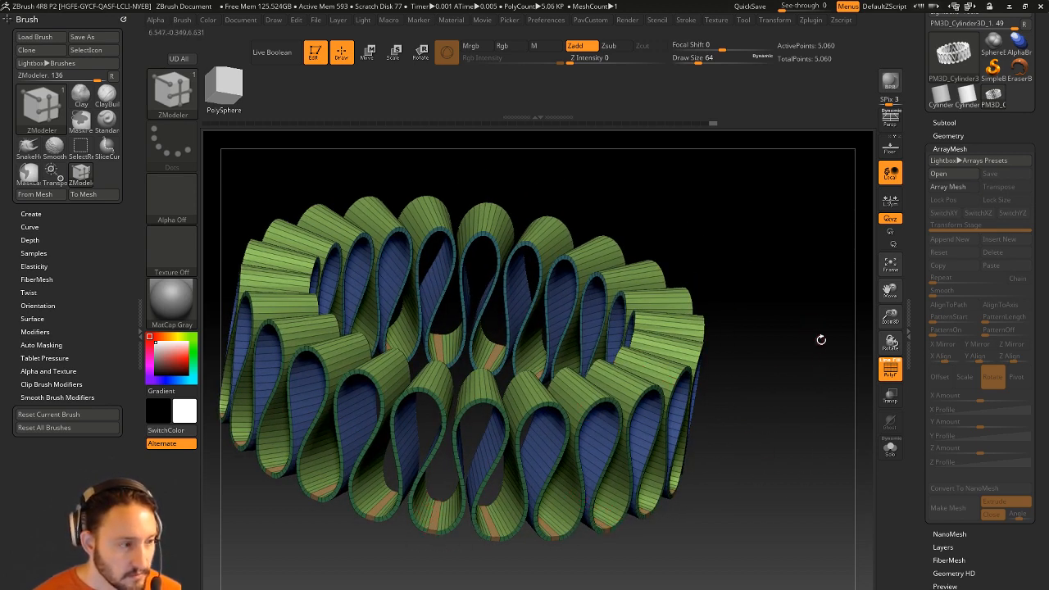
key("2")
left_click_drag(915, 210, 919, 116)
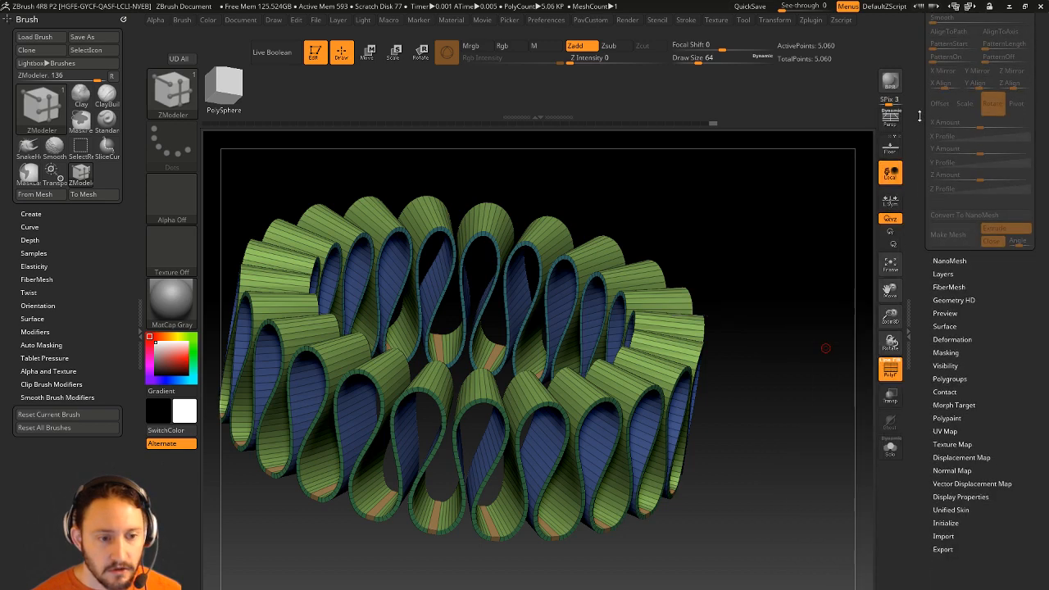
Crease the ring's polygroup borders with Crease PG from the custom popup.
key("2")
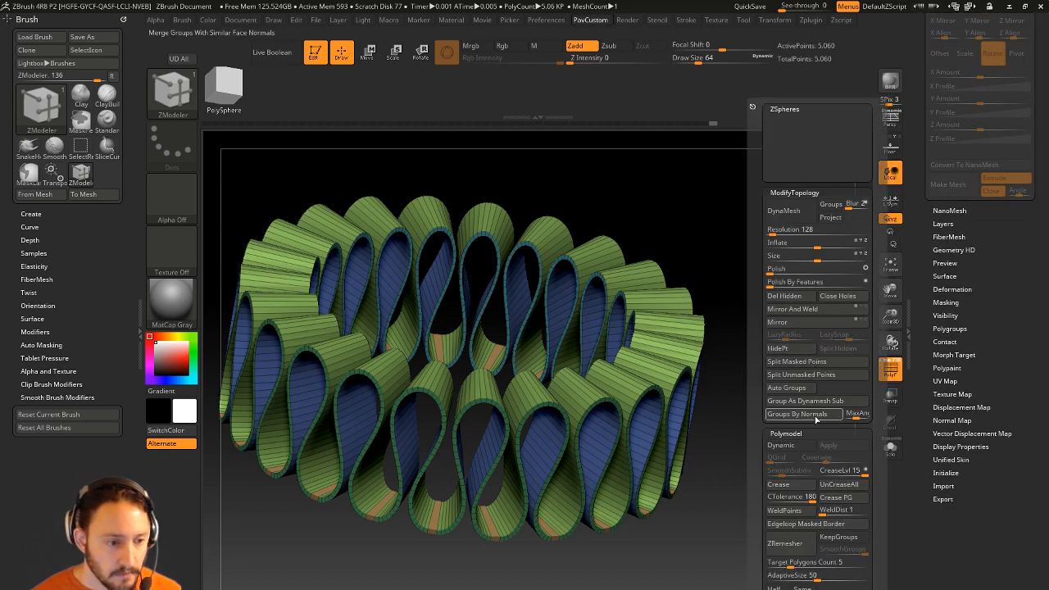
left_click_drag(722, 432, 842, 372)
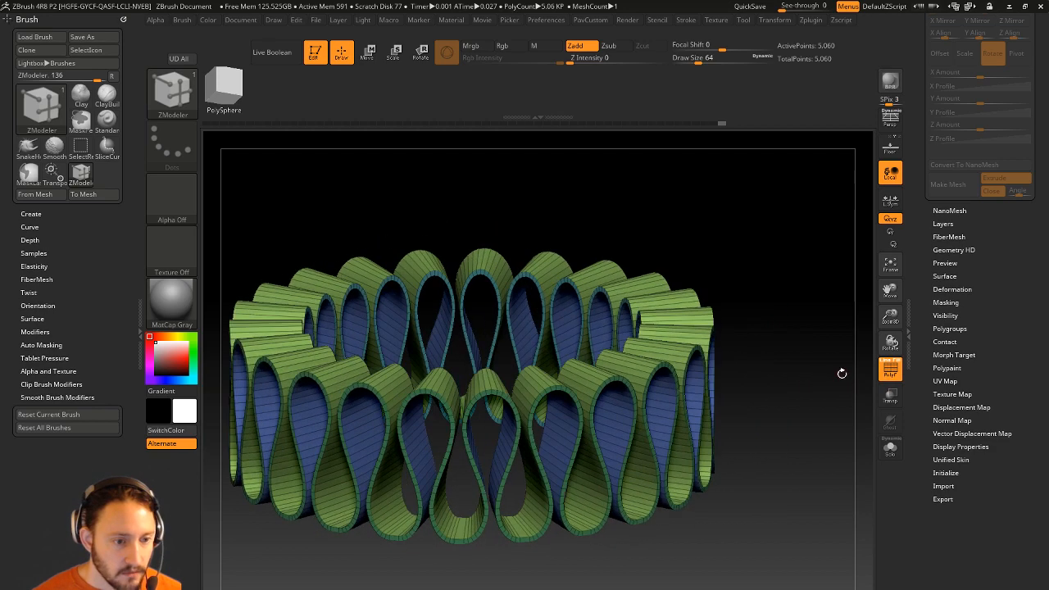
left_click_drag(918, 265, 927, 424)
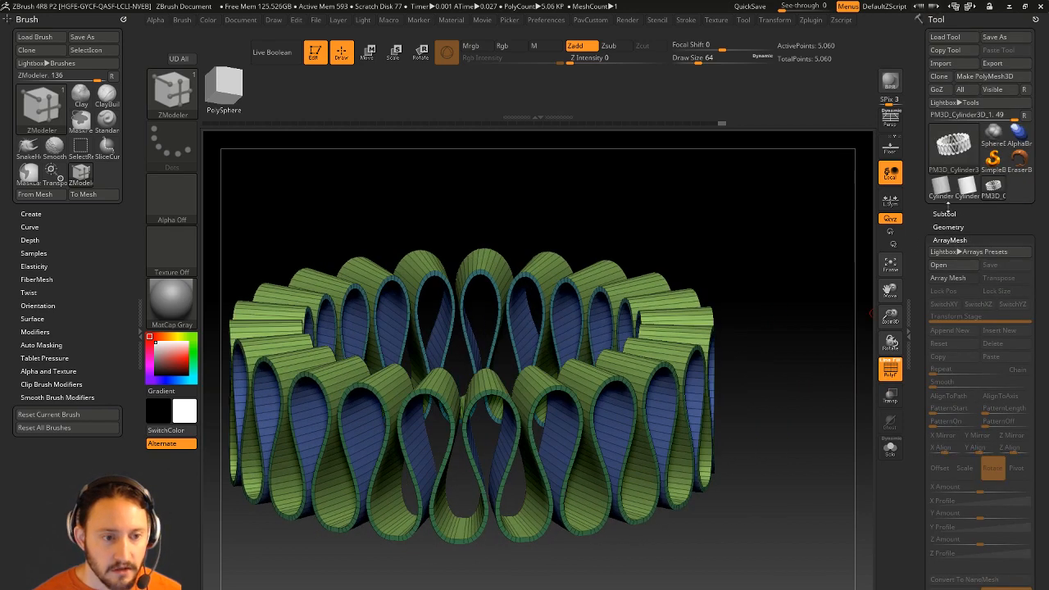
left_click_drag(942, 226, 942, 224, "shift")
key("grave")
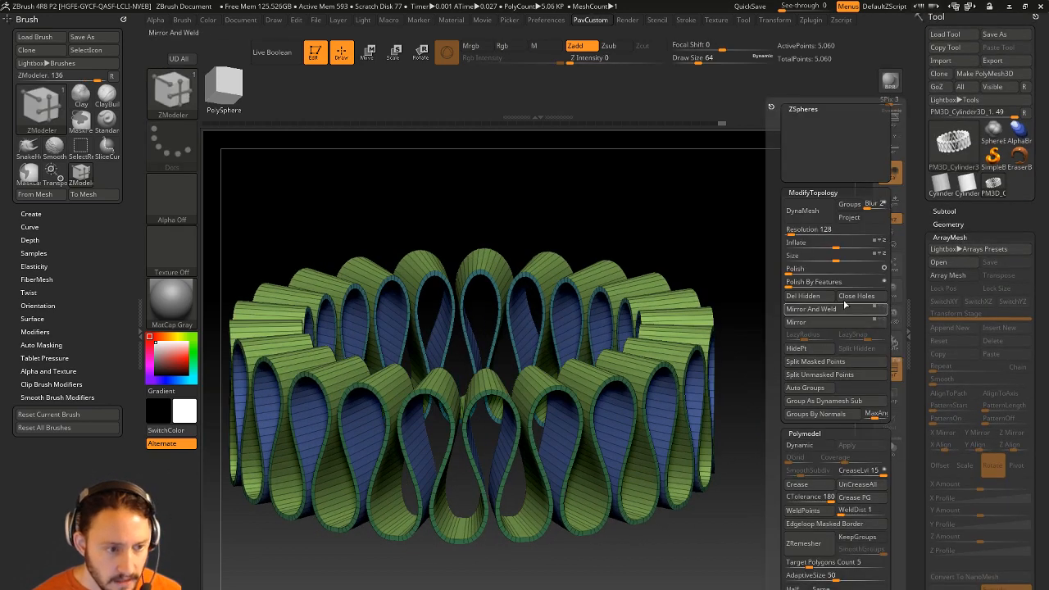
left_click(858, 499)
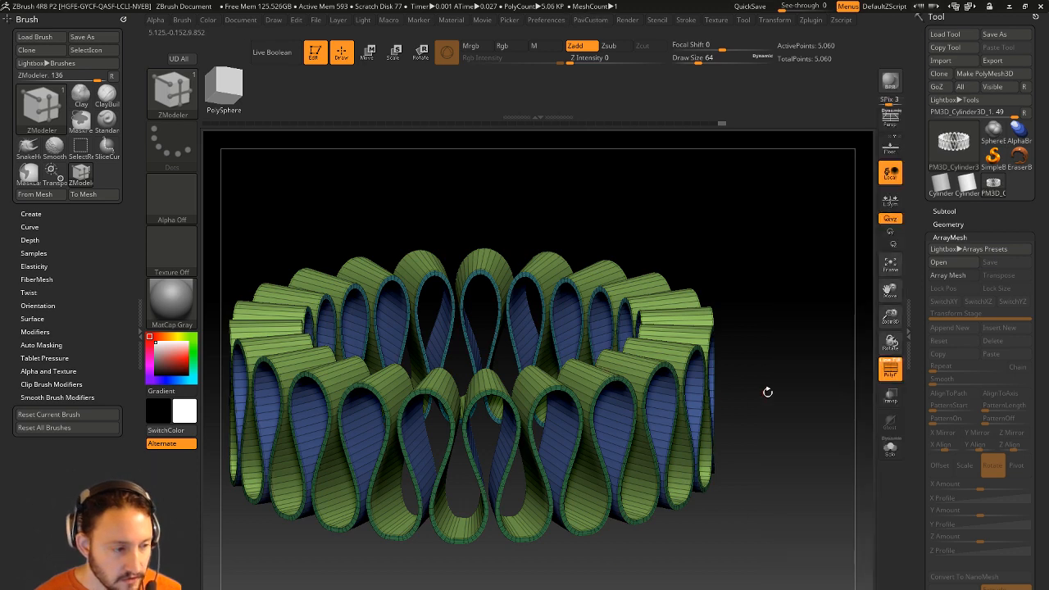
Turn off PolyF and enable Dynamic Subdiv, answering Always YES.
left_click_drag(767, 393, 780, 374, "alt")
left_click(890, 371)
left_click_drag(826, 350, 811, 371)
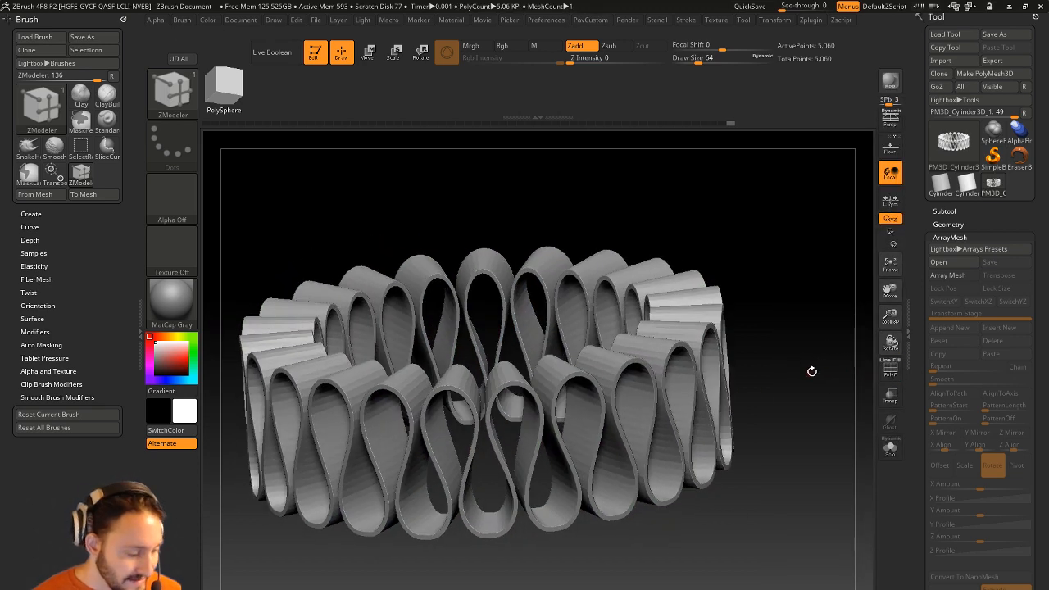
key("d")
left_click(579, 211)
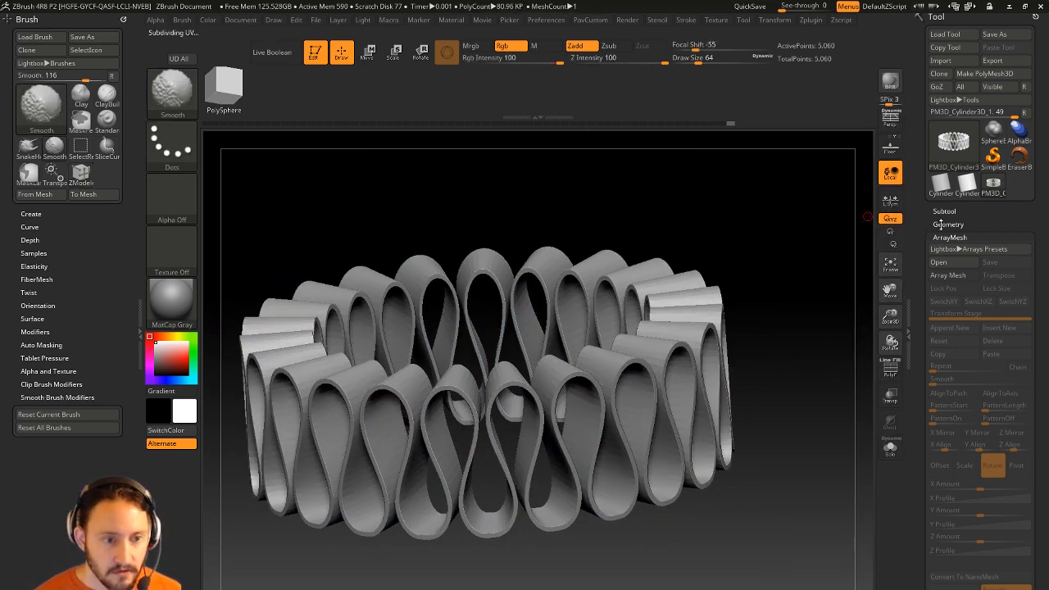
Confirm Dynamic Subdiv and toggle it off and on to compare the smoothed ring.
left_click(930, 225)
left_click_drag(926, 232, 927, 194)
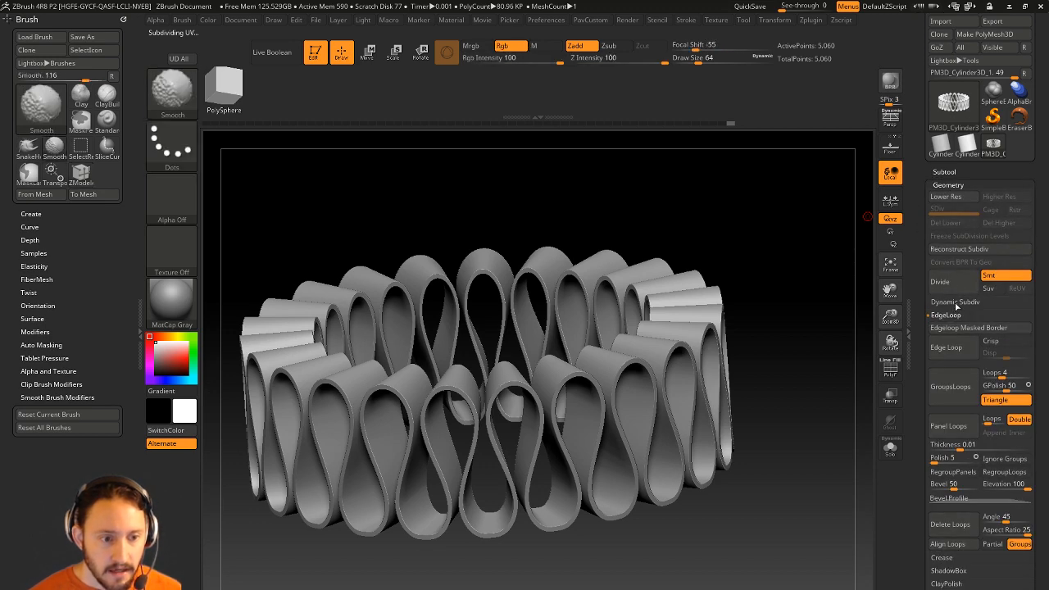
left_click(955, 306, "shift")
key("shift+d")
key("d")
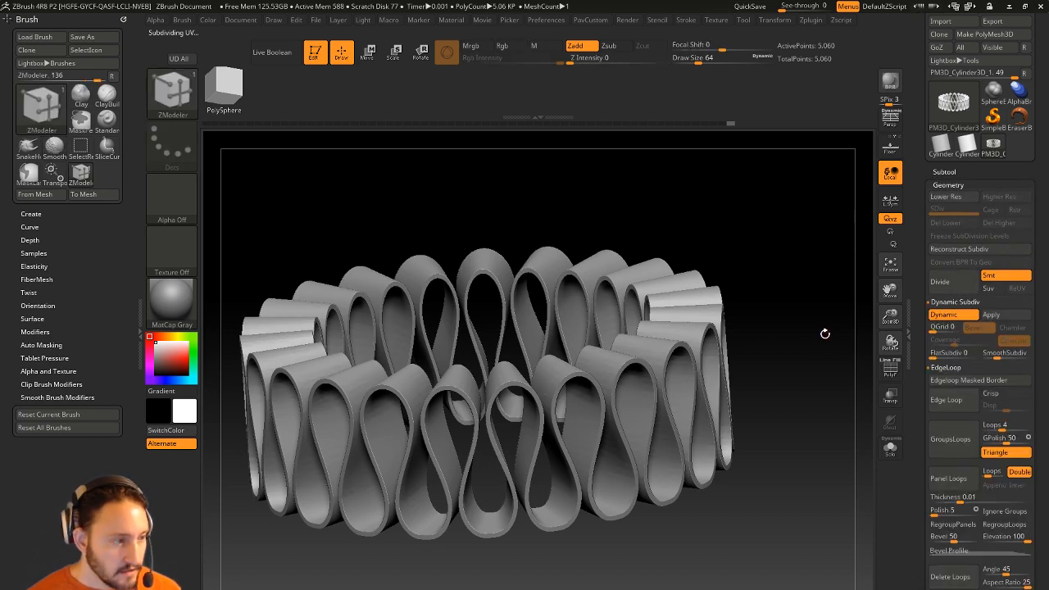
mouse_move(825, 333)
left_mouse_down()
mouse_move(831, 308)
mouse_move(814, 344)
mouse_move(817, 299)
mouse_move(820, 325)
left_mouse_up()
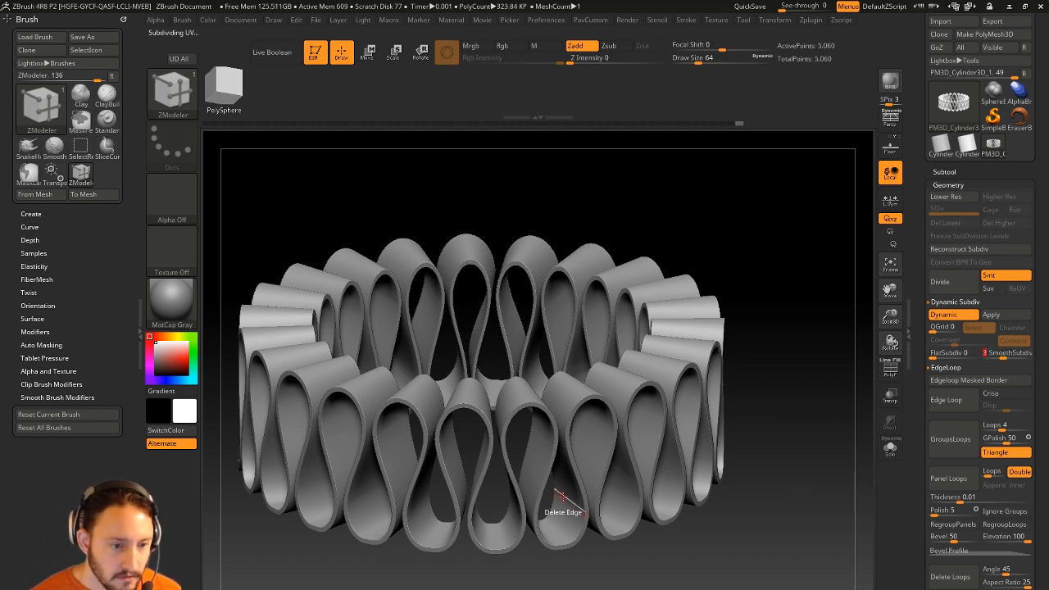
Lower the crease level in the Dynamic subdivision settings.
scroll(944, 275, "down", 3)
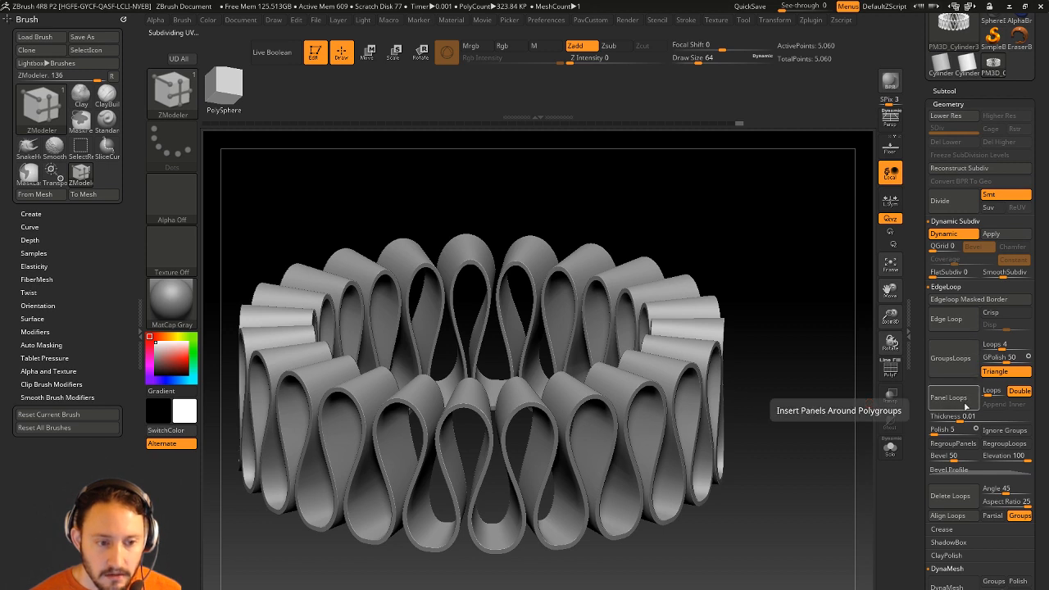
left_click(946, 287)
left_click(943, 300)
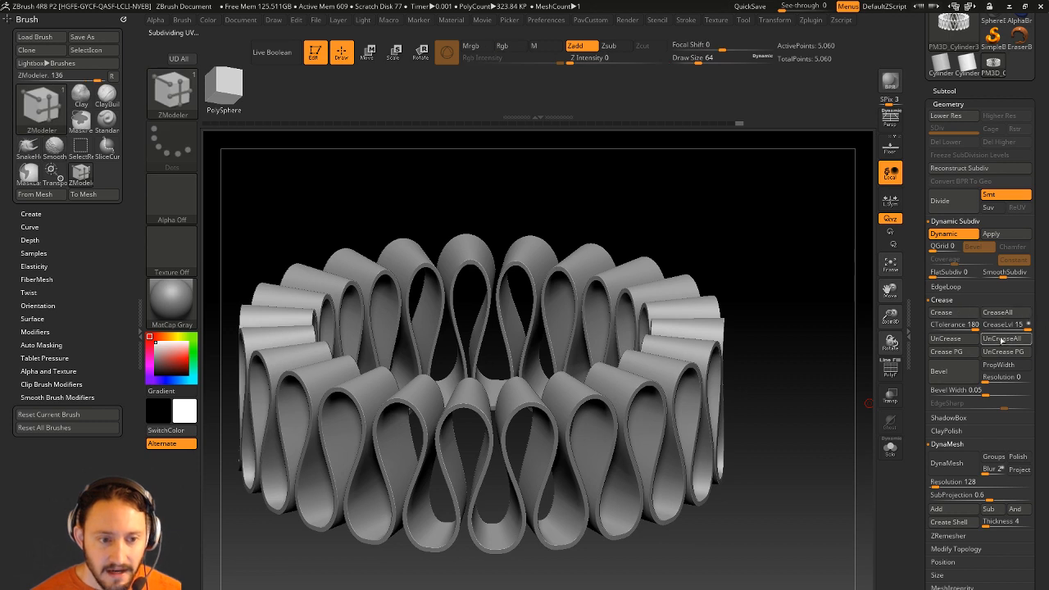
left_click_drag(1016, 326, 993, 327)
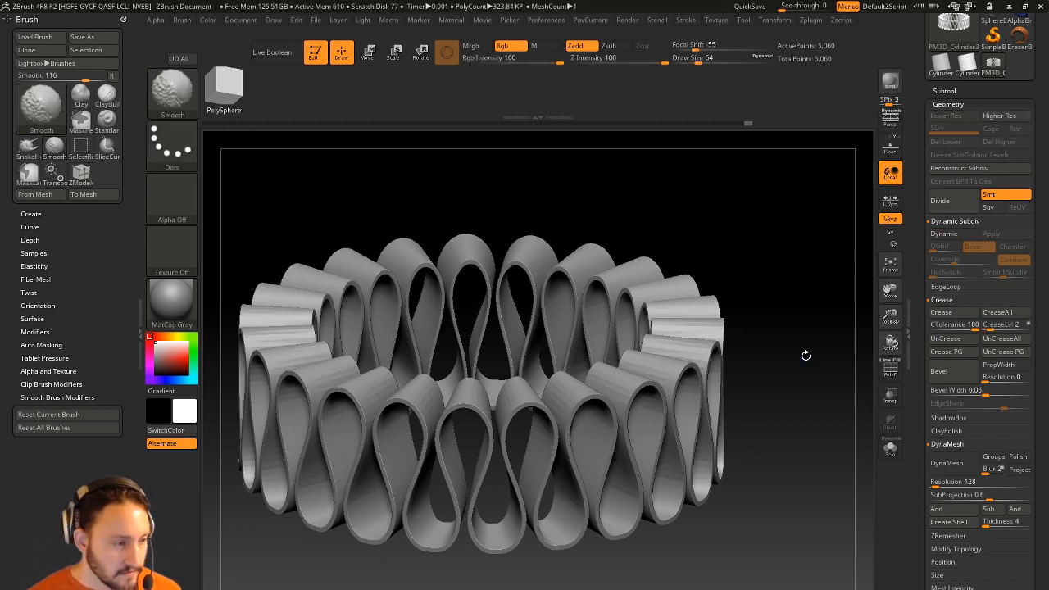
Preview the smoothing, then show PolyF colours and switch Dynamic Subdiv off with Shift+D.
key("d")
mouse_move(799, 368)
left_mouse_down()
mouse_move(801, 377)
mouse_move(806, 369)
left_mouse_up()
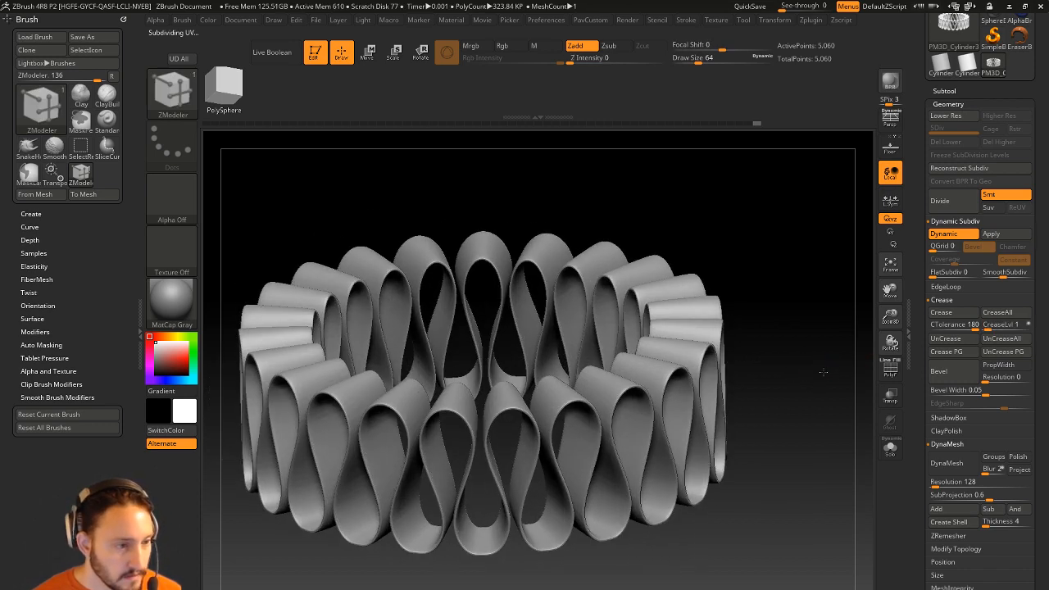
left_click_drag(823, 371, 758, 349)
left_click(889, 369)
key("shift+d")
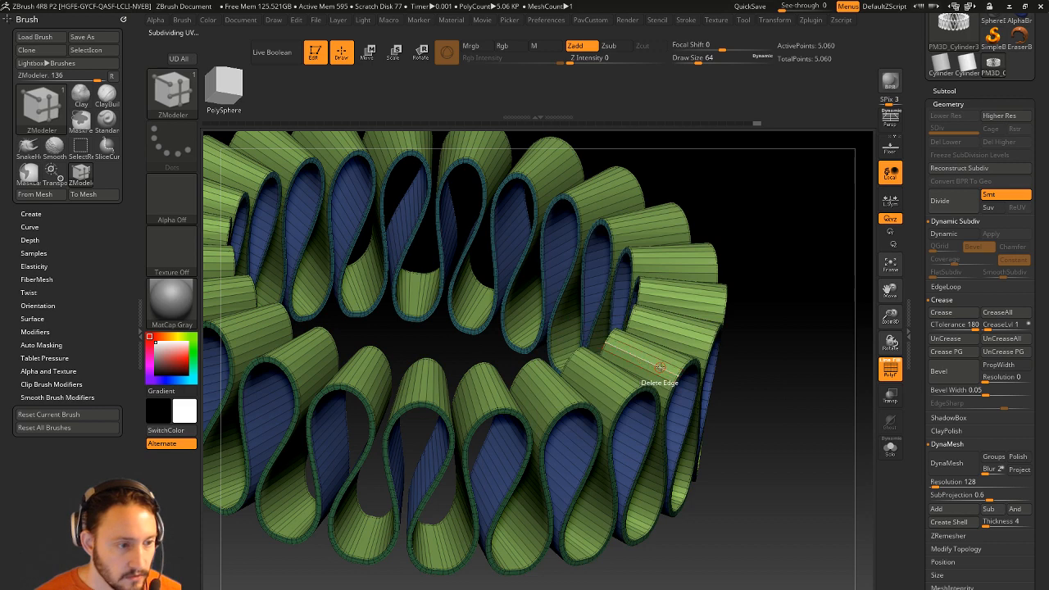
Set ZModeler to Insert EdgeLoop, delete a stray poly and add edge loops around the ribbon.
key("space")
left_click(659, 341)
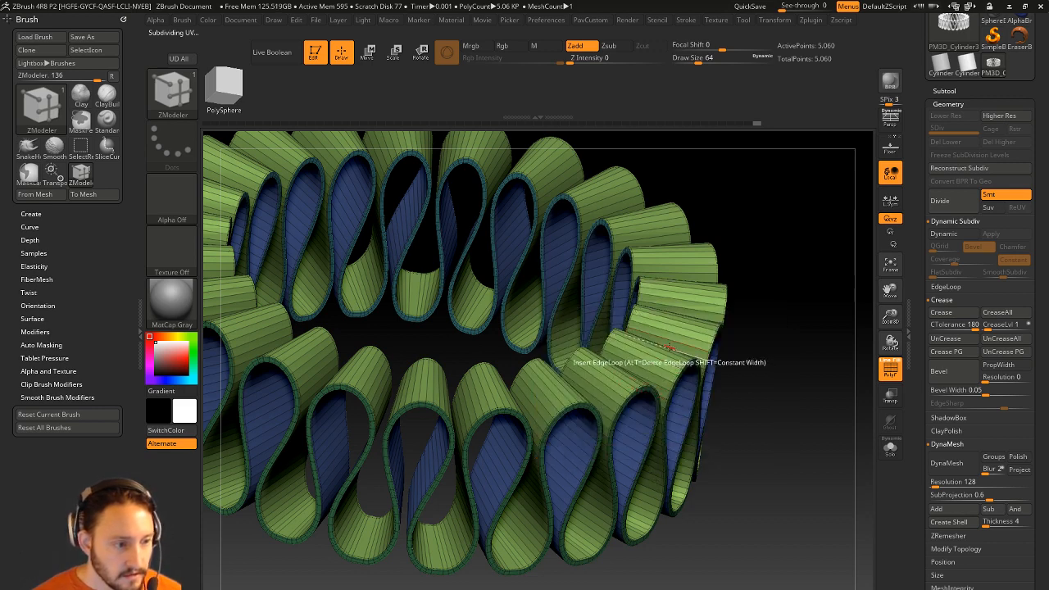
left_click(658, 360)
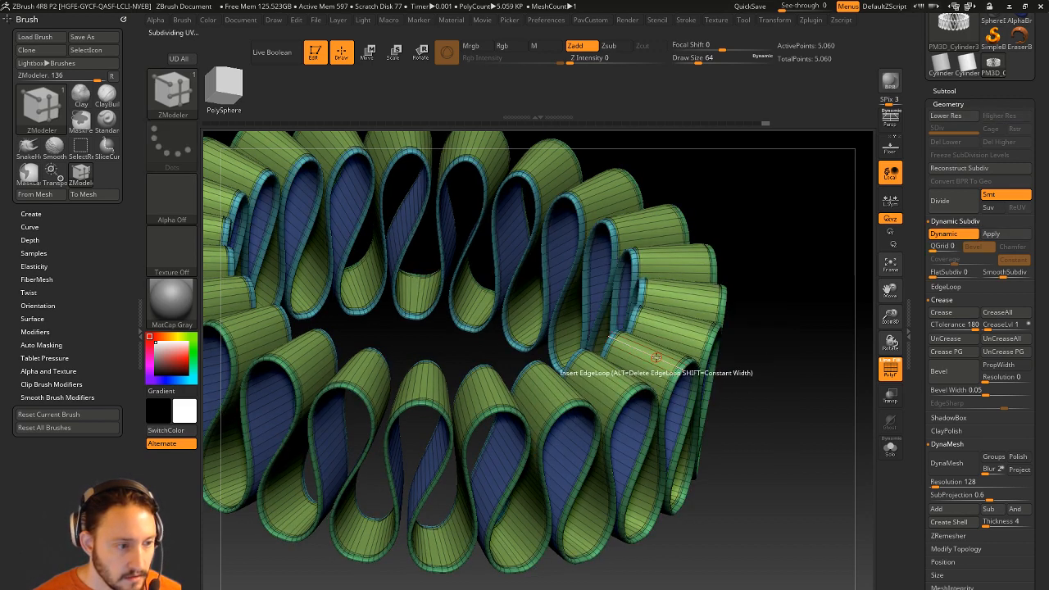
left_click(657, 358)
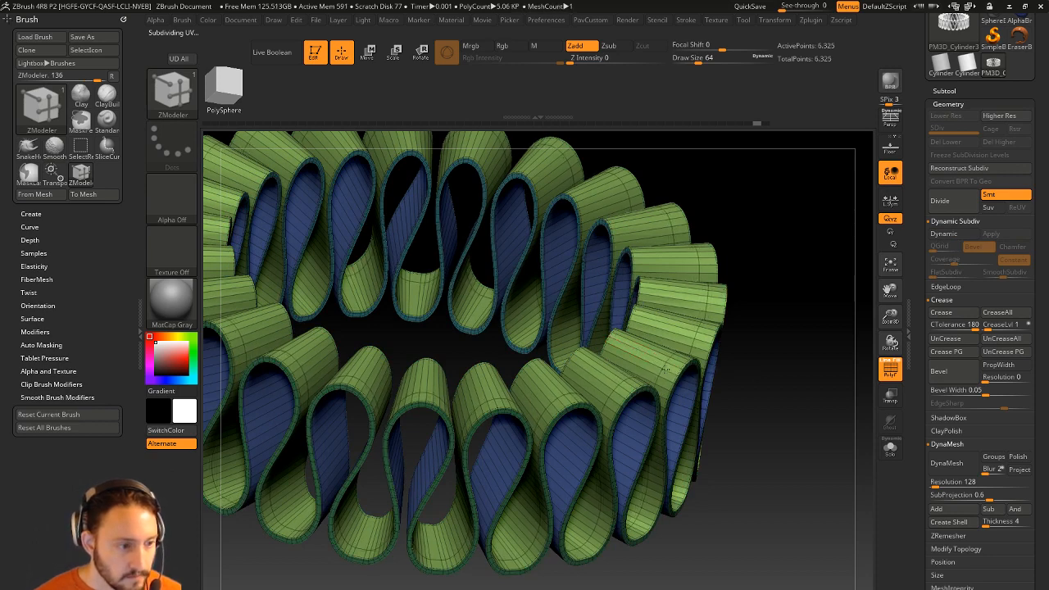
left_click(629, 345)
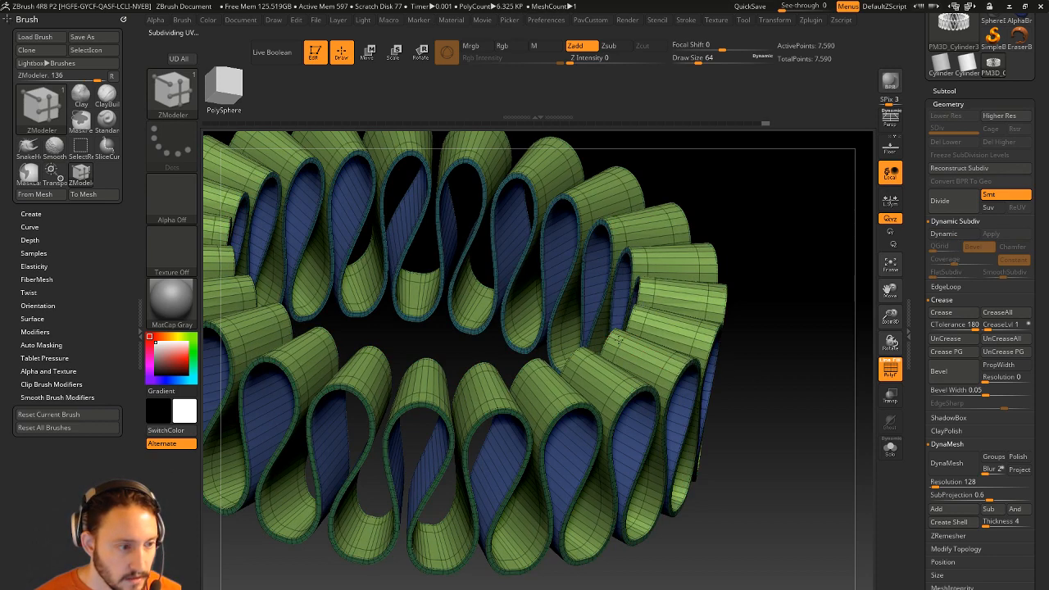
left_click_drag(799, 332, 690, 363)
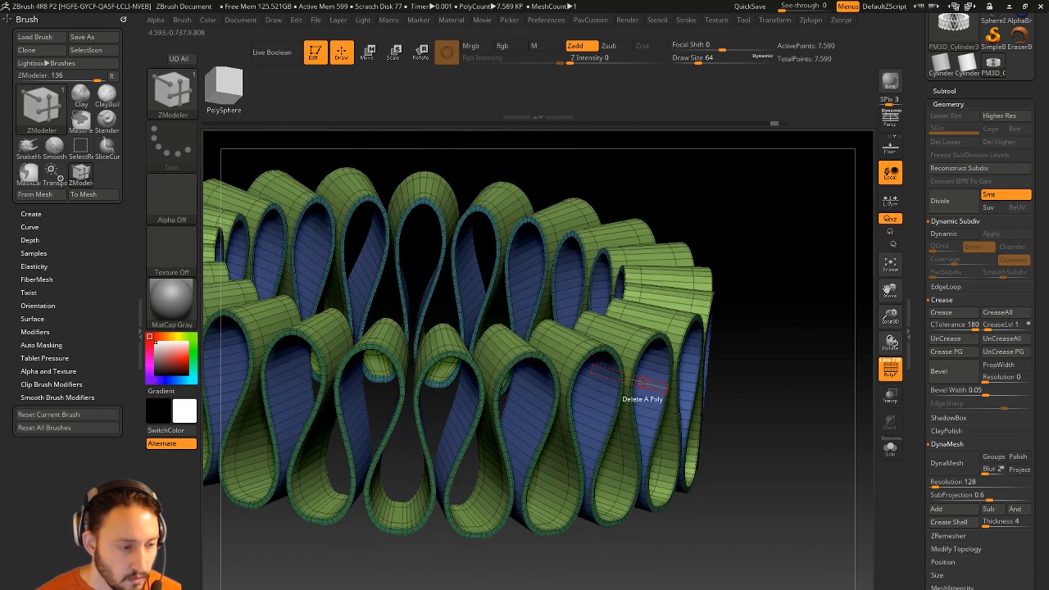
Add one more edge loop around the ribbon from a level frontal view.
key("space")
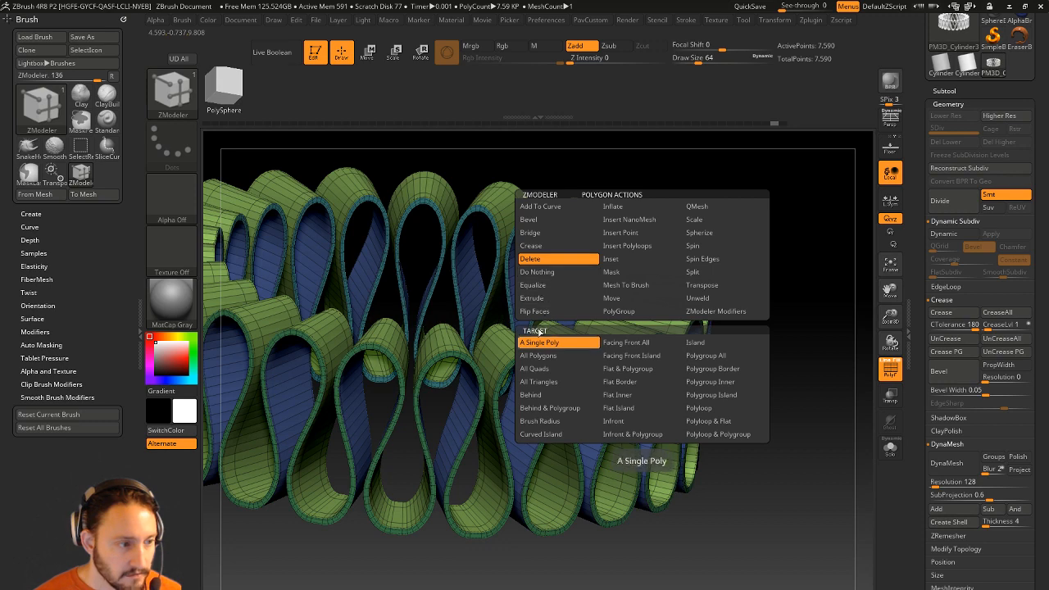
left_click(542, 273)
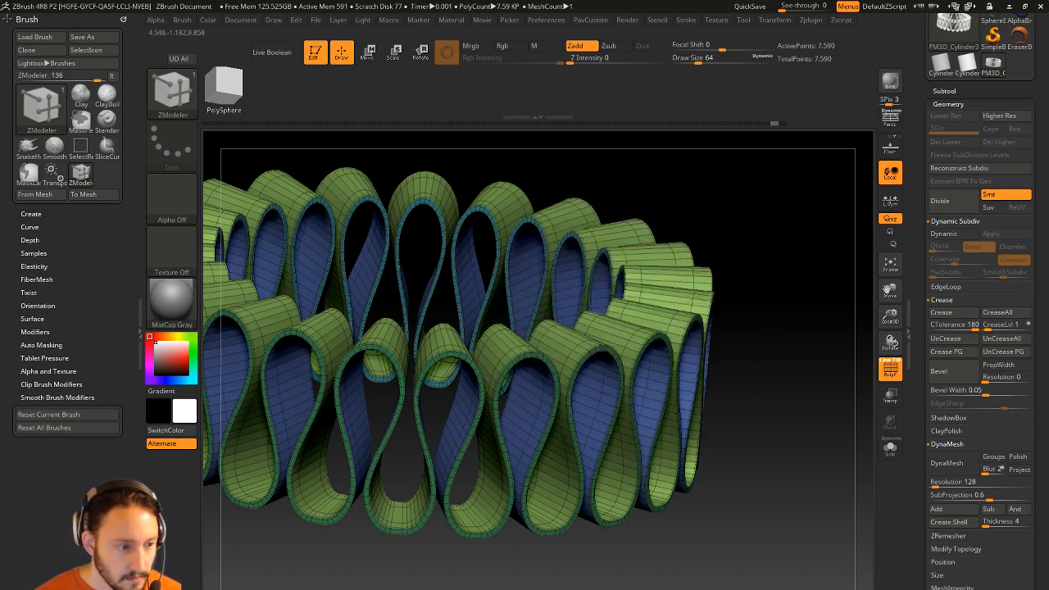
left_click_drag(769, 356, 623, 363)
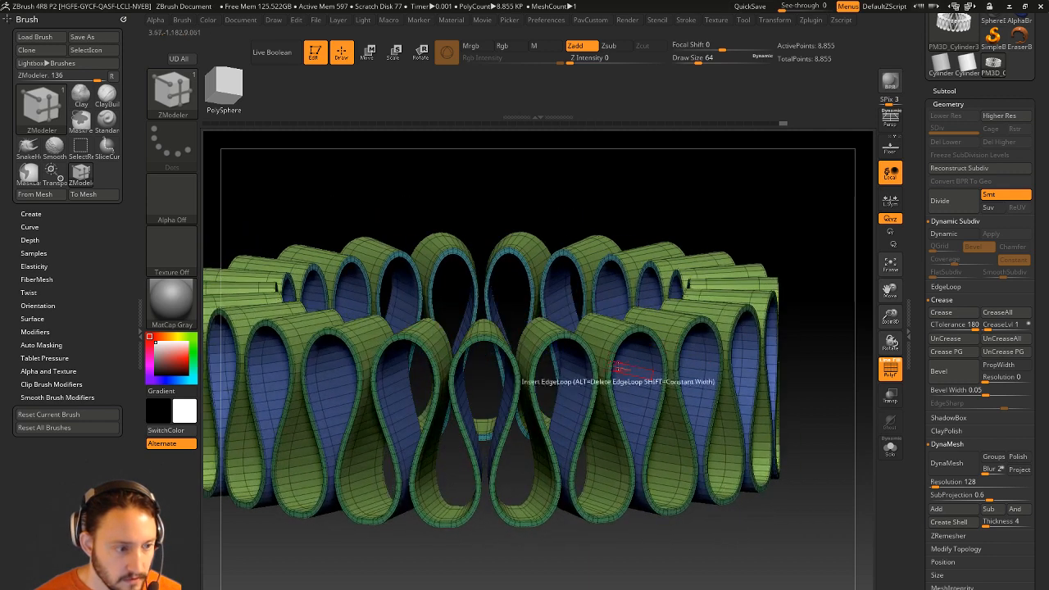
left_click(622, 364)
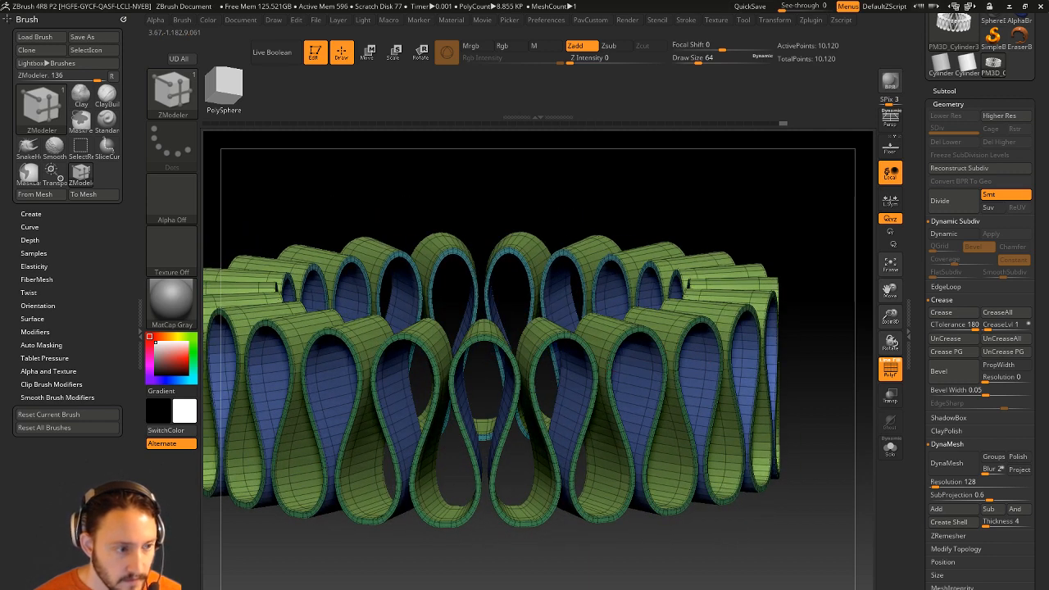
Turn Dynamic Subdiv back on and hide polygroup colours to show the smooth grey ring.
key("d")
left_click_drag(827, 304, 809, 360)
left_click(890, 371)
left_click_drag(919, 335, 919, 453)
left_click_drag(770, 366, 782, 385)
left_click_drag(778, 299, 805, 208, "shift")
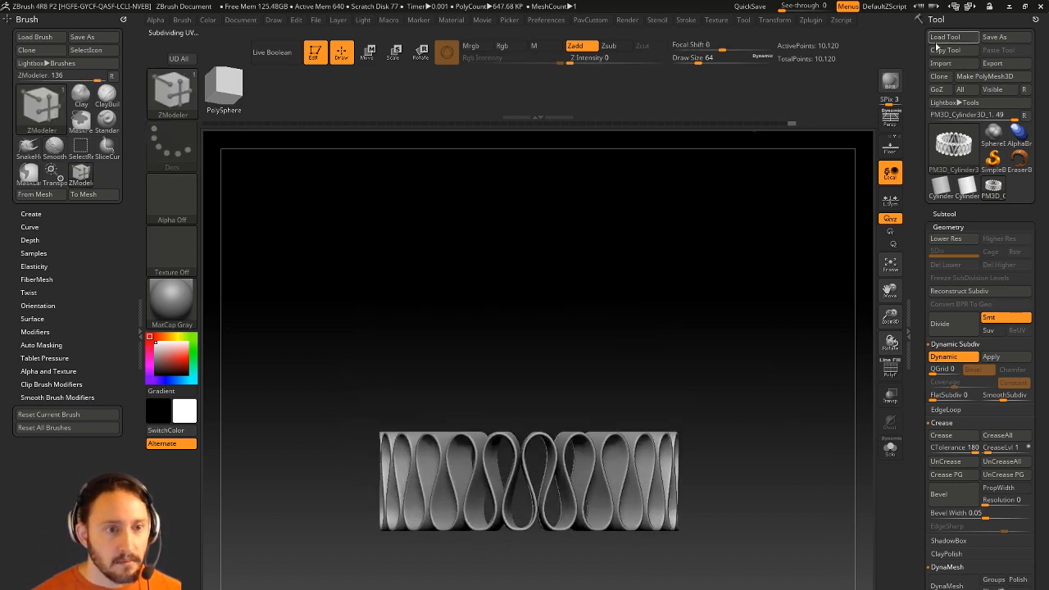
key("super")
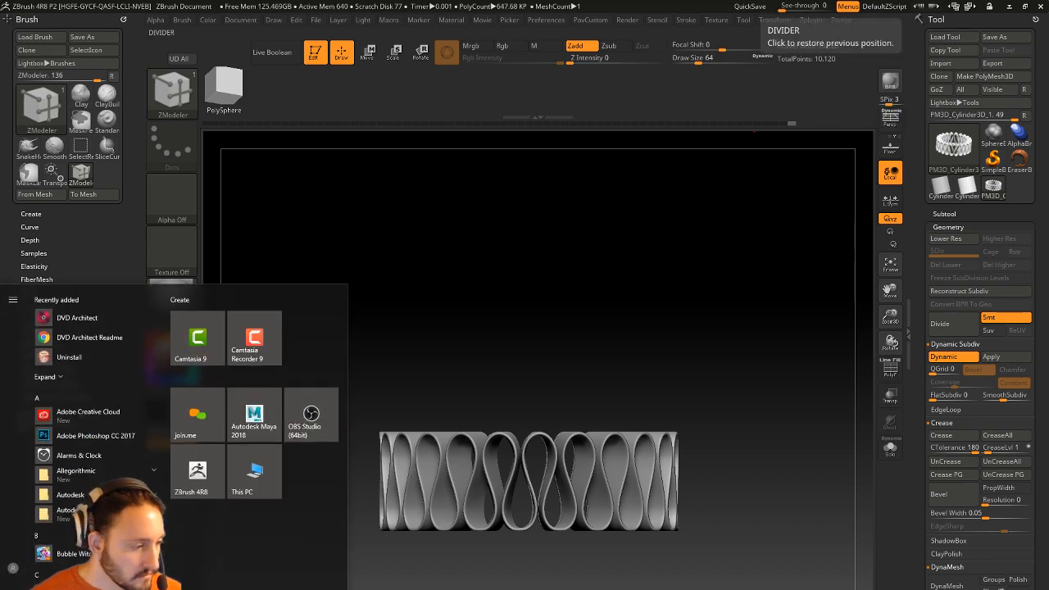
Open the Synology DiskStation from Chrome's syn bookmark and sign in.
key("super")
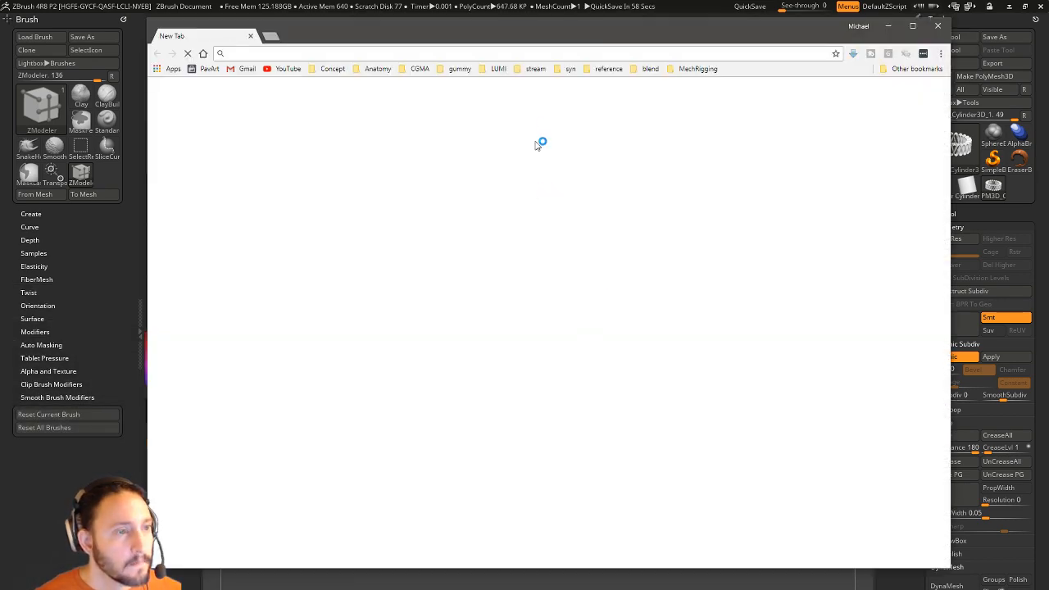
left_click(571, 70)
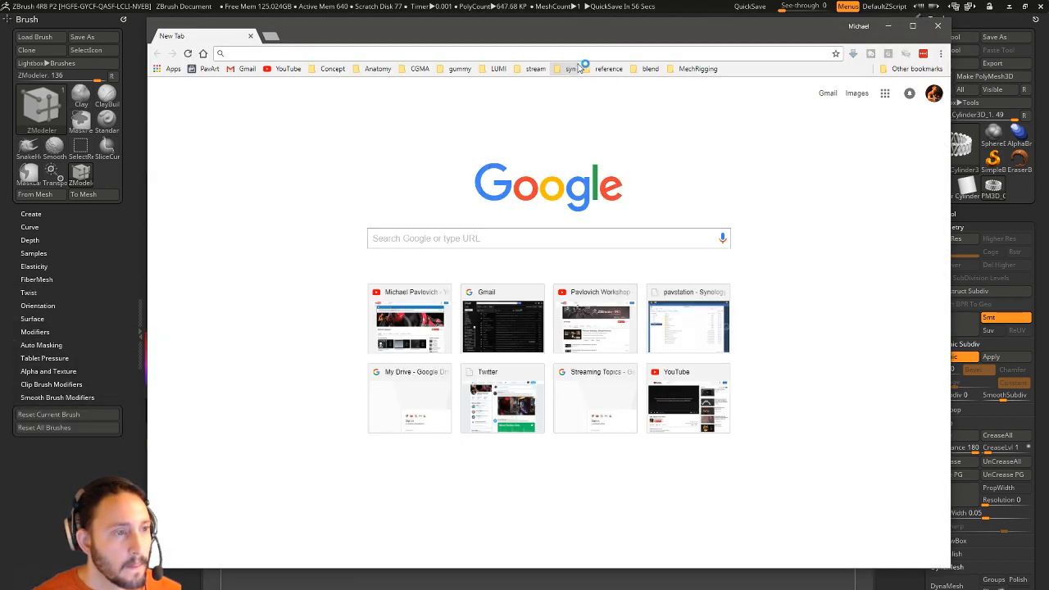
left_click_drag(540, 40, 370, 550)
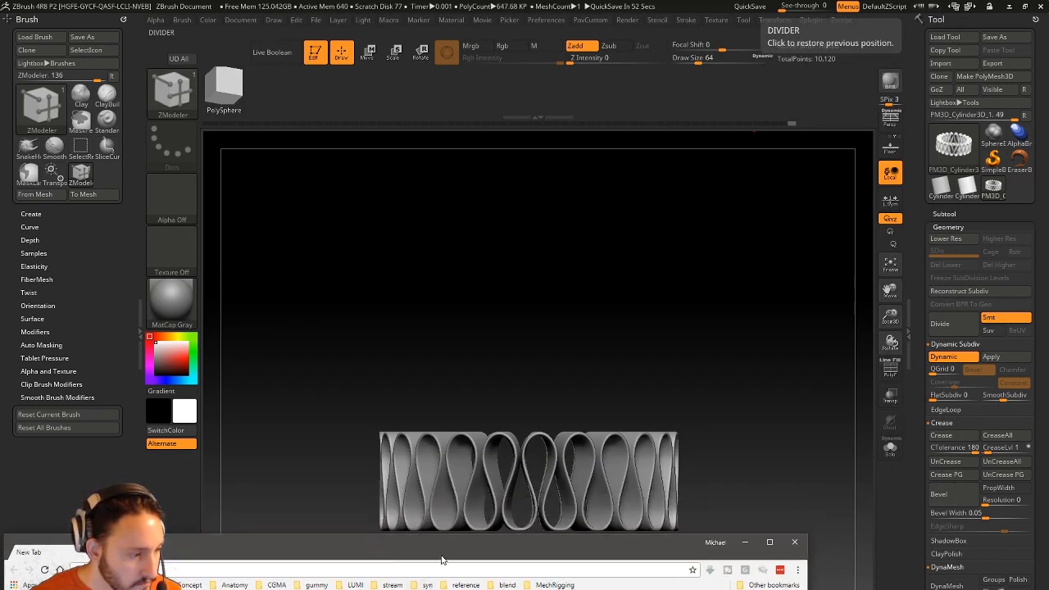
left_click_drag(440, 560, 440, 585)
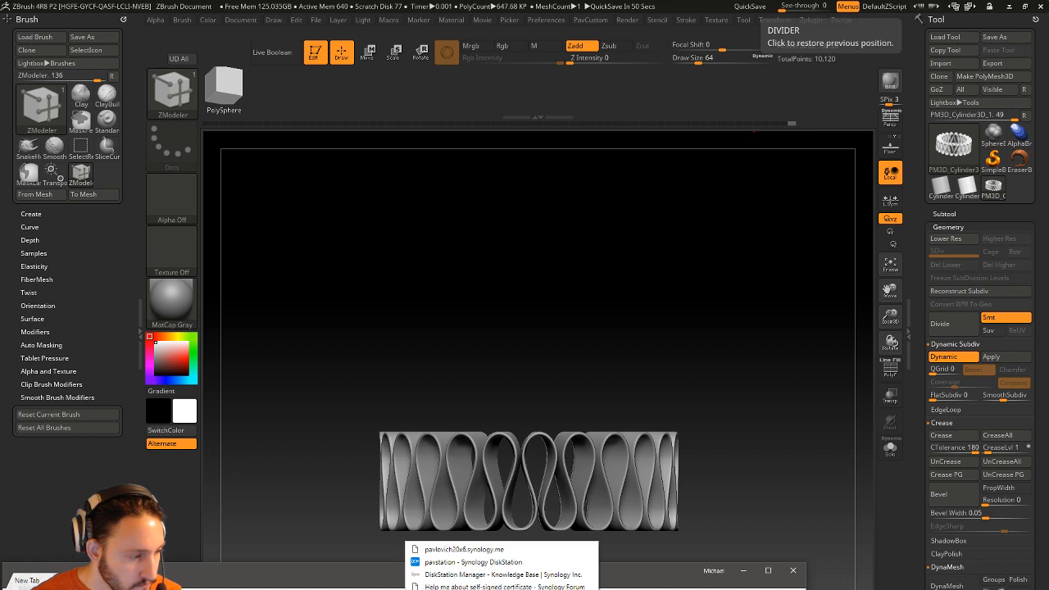
left_click(455, 562)
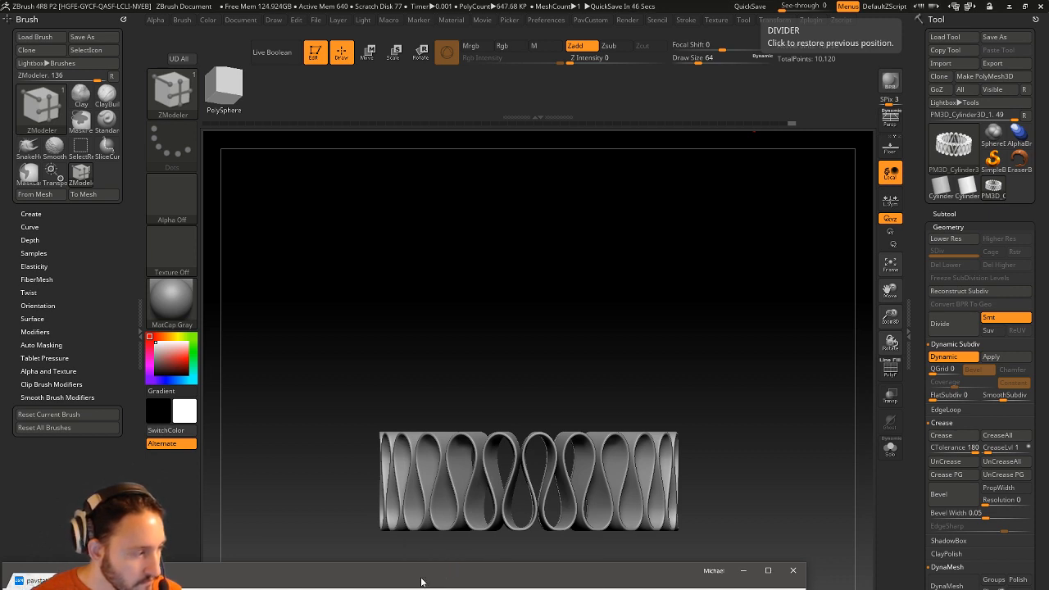
left_click_drag(427, 579, 183, 277)
left_click(167, 544)
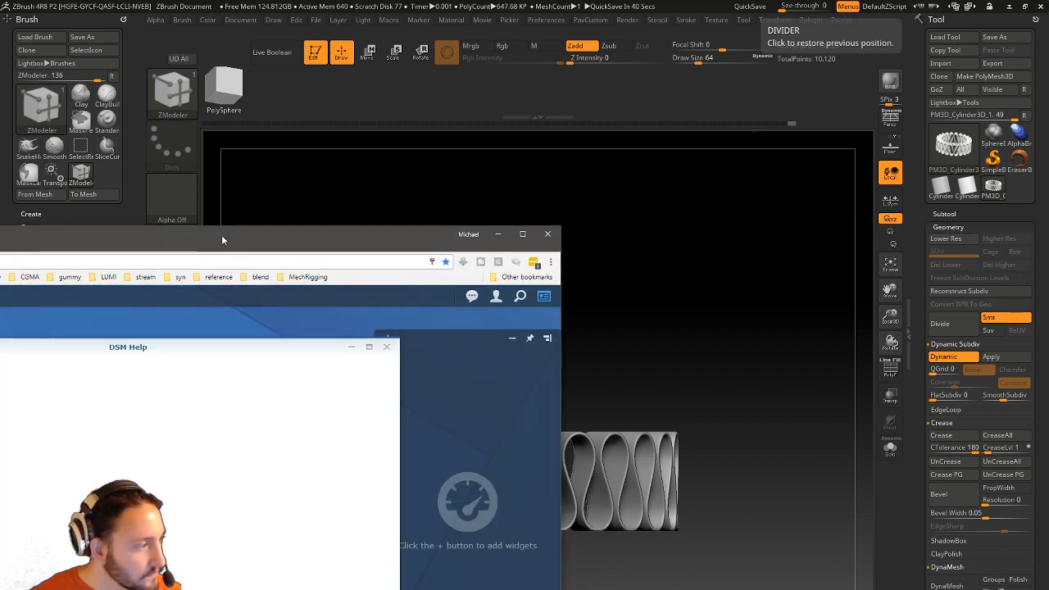
left_click(387, 346)
Browse File Station's transfer folder and sort the files by modification date.
left_click_drag(279, 253, 896, 309)
left_click_drag(581, 294, 401, 322)
left_click_drag(616, 355, 135, 269)
left_click(23, 501)
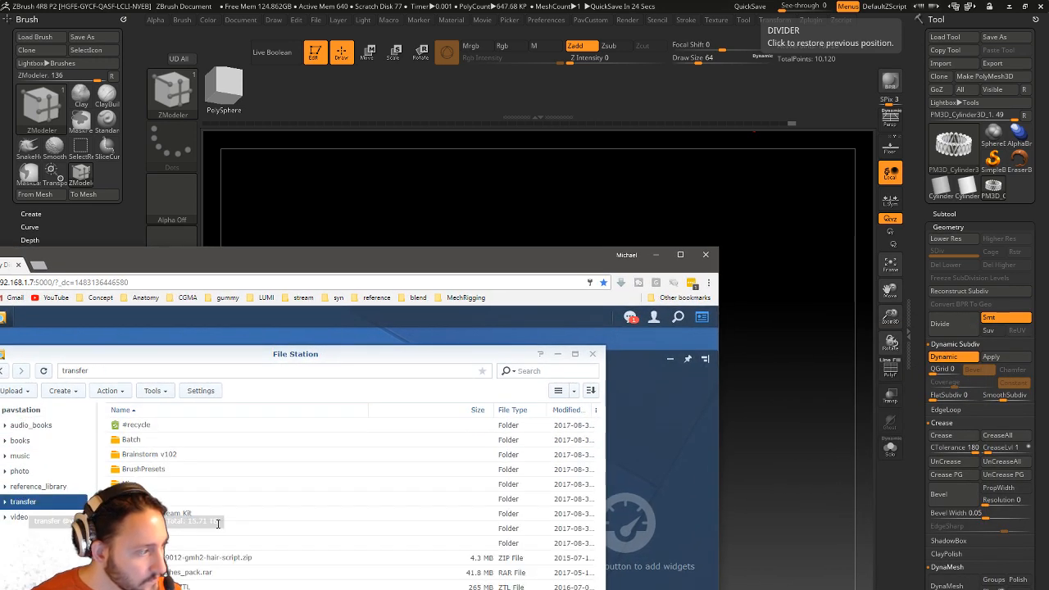
left_click(250, 501)
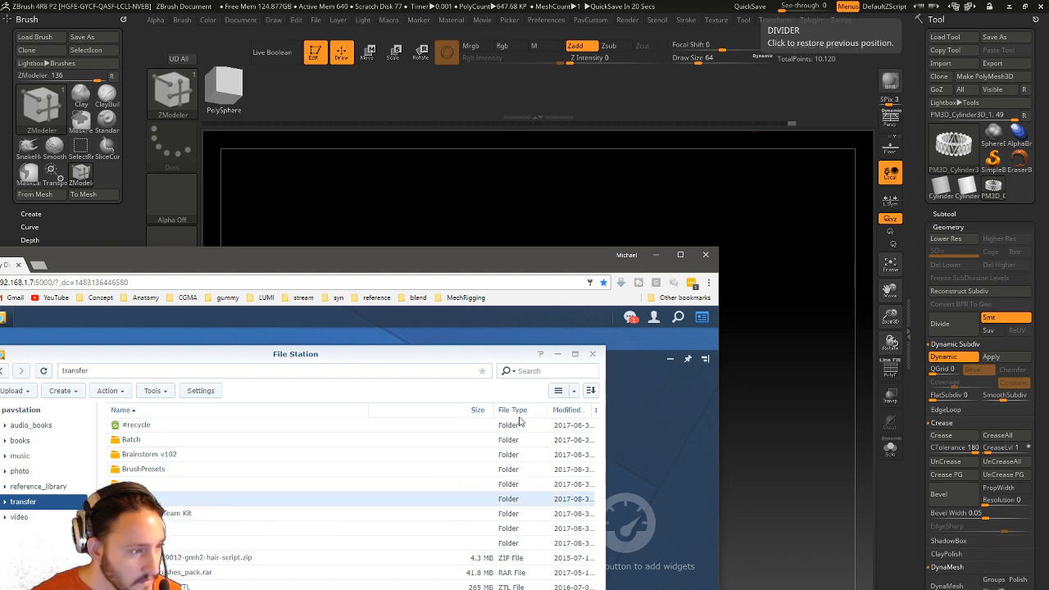
left_click(565, 409)
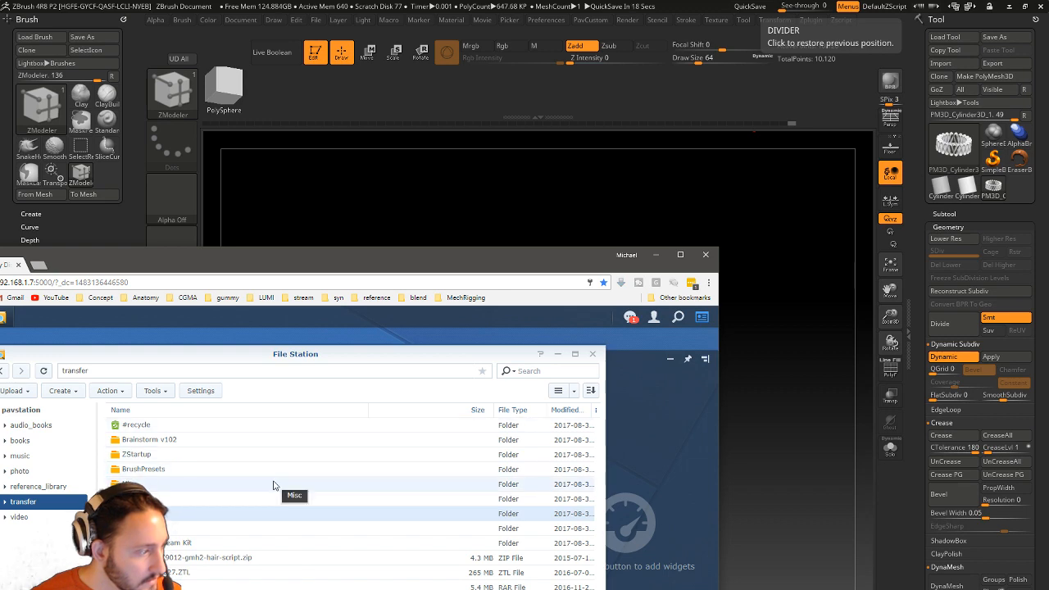
Download Body_Refine027.ZTL and close the browser.
left_click_drag(267, 268, 224, 177)
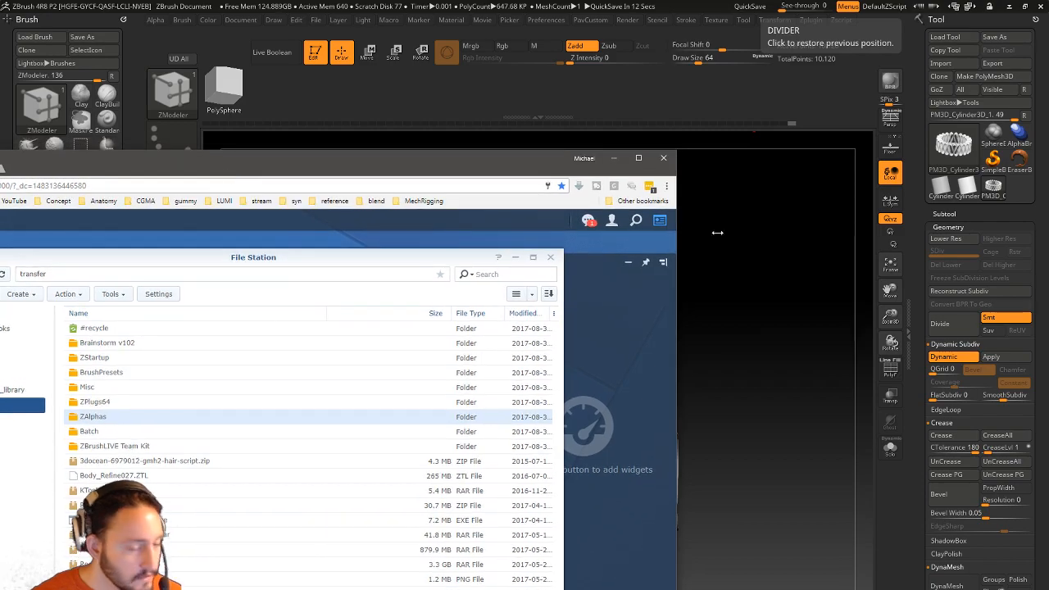
left_click(989, 7)
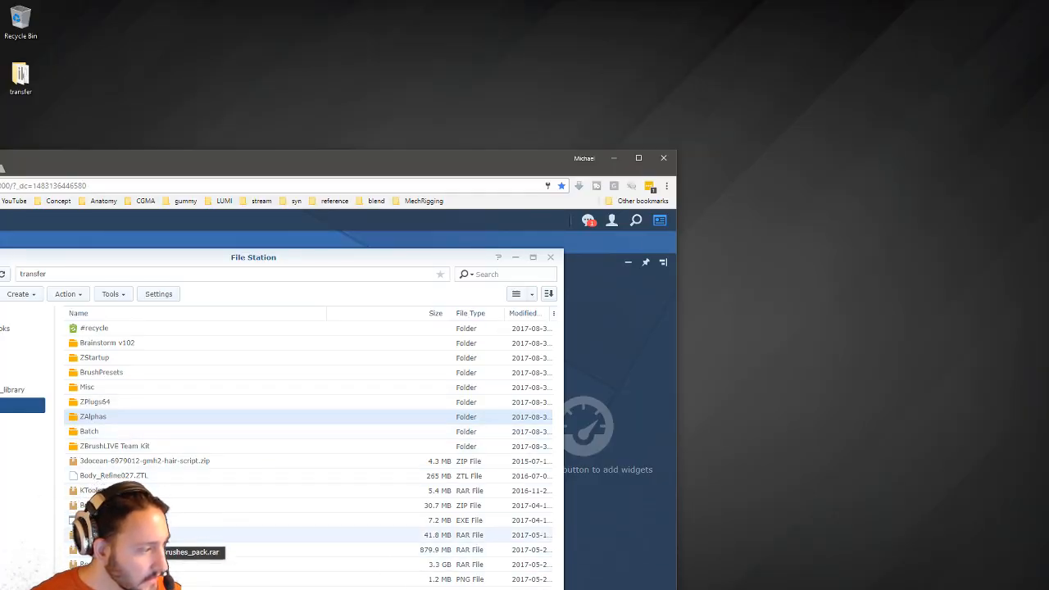
right_click(137, 476)
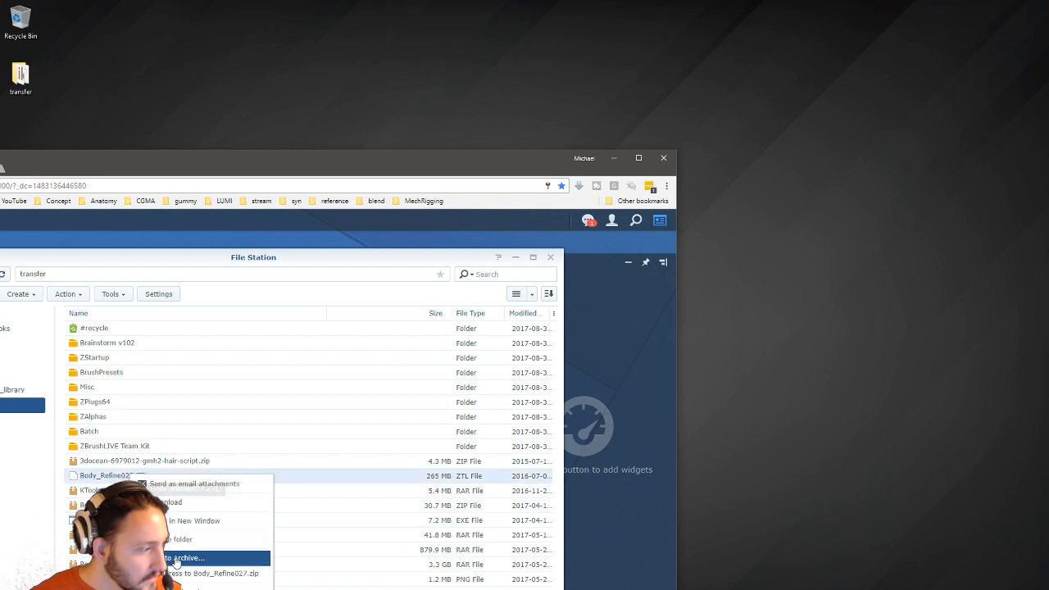
left_click(175, 502)
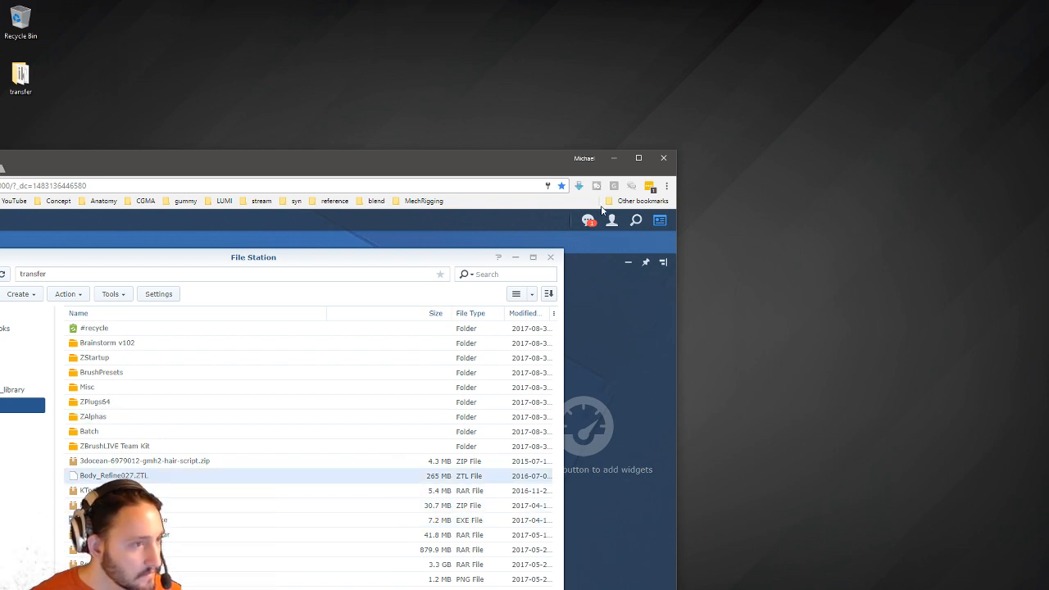
left_click(664, 159)
key("super")
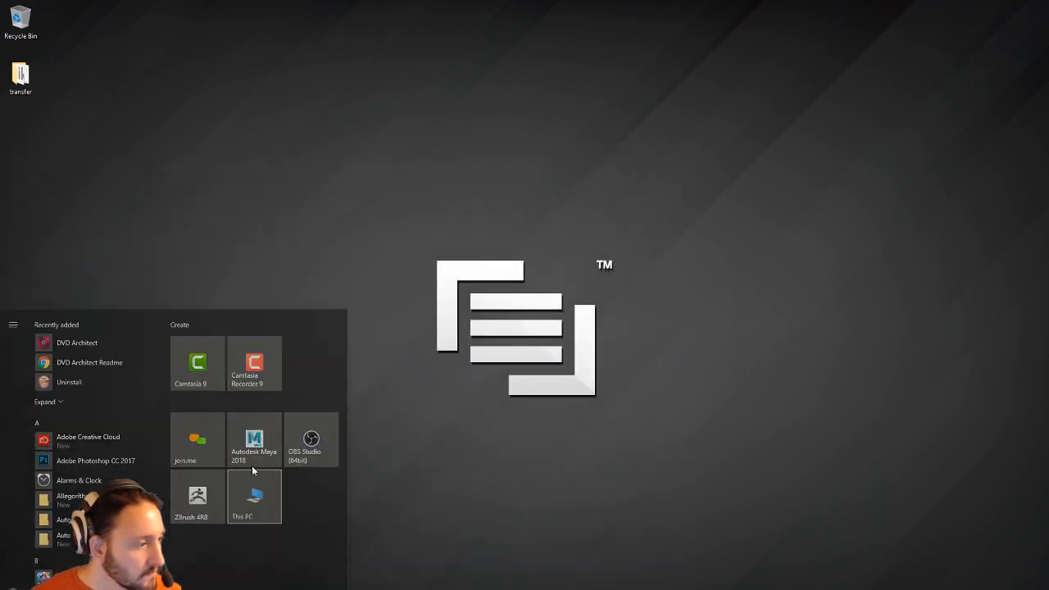
Move Body_Refine027.ZTL from Downloads onto the desktop, placing it below the transfer folder.
left_click(253, 469)
left_click(80, 249)
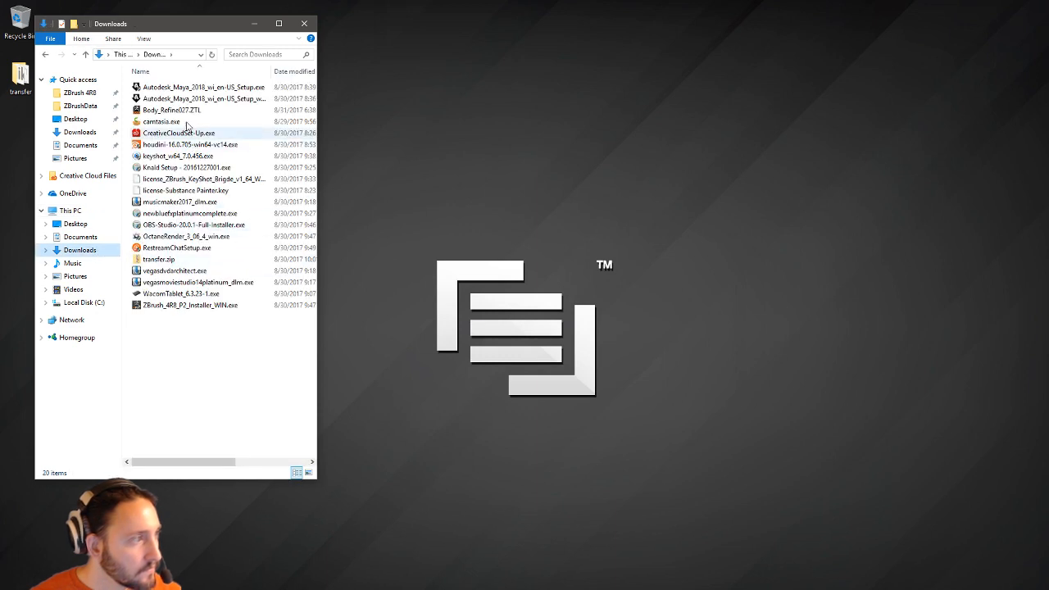
right_click_drag(185, 111, 593, 199)
left_click(628, 217)
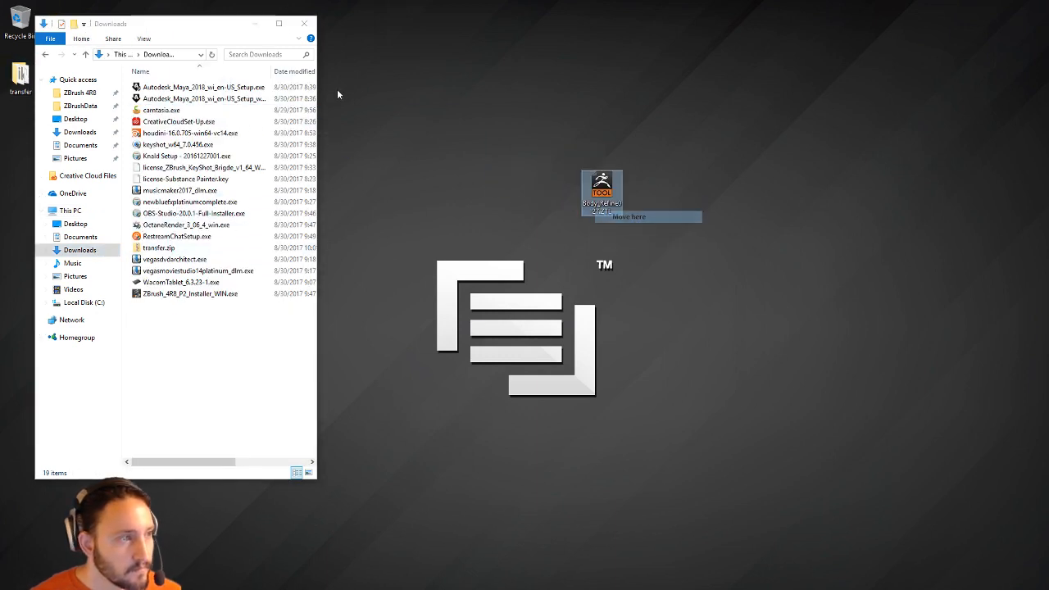
left_click(304, 23)
left_click_drag(39, 131, 25, 133)
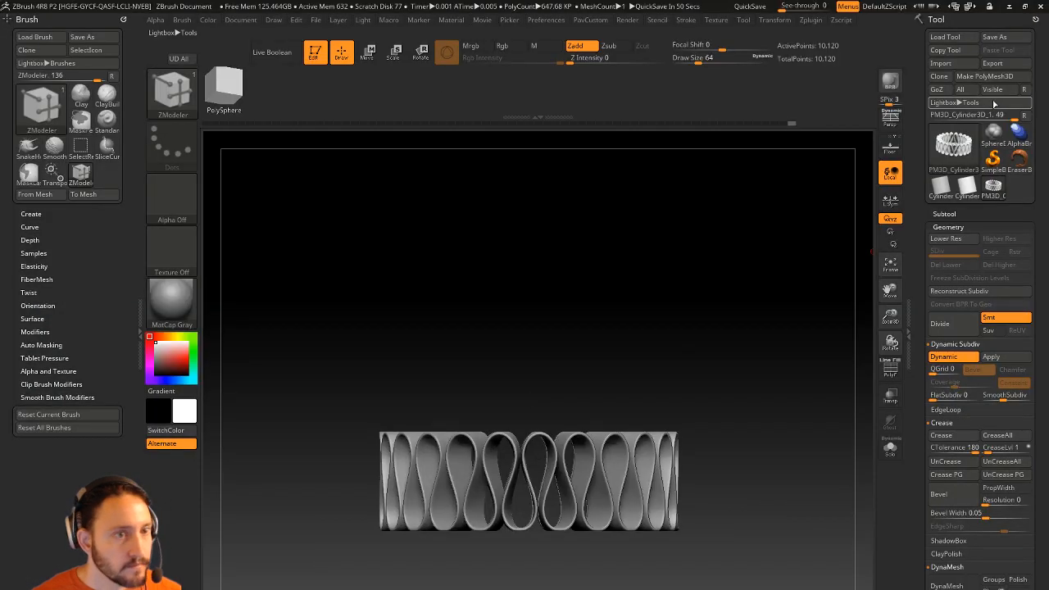
Load Body_Refine027.ZTL from the desktop as the RenderALL_001 tool.
left_click(943, 37)
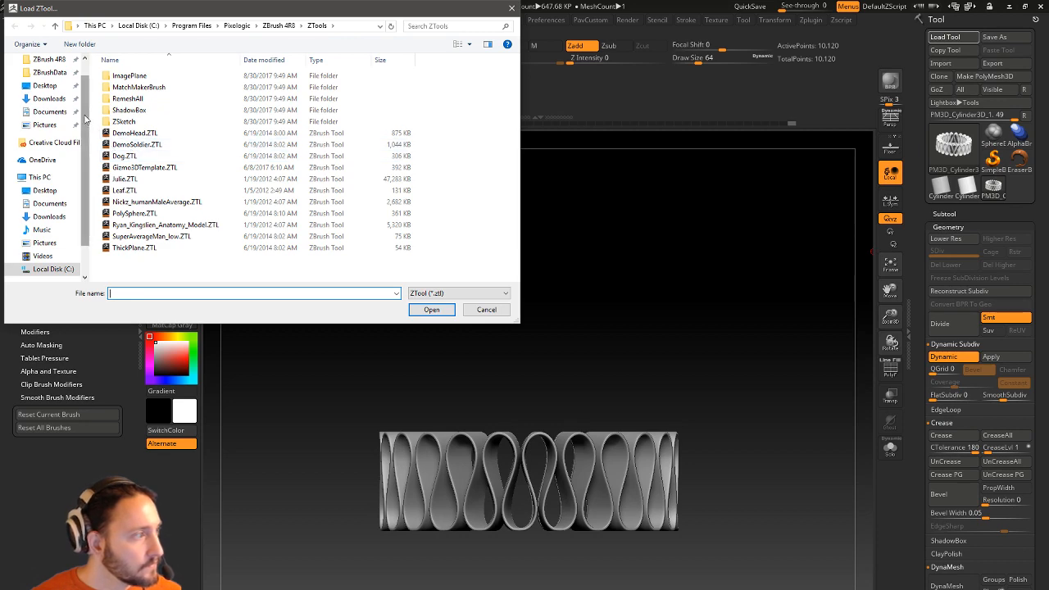
scroll(85, 119, "up", 3)
left_click(42, 103)
double_click(193, 89)
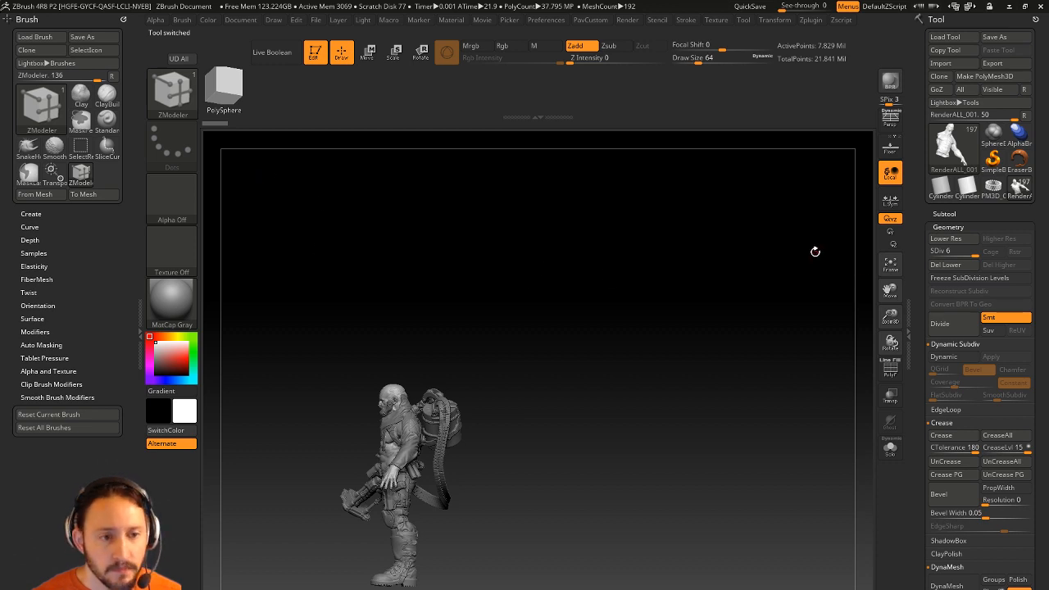
Move the RenderALL_001 bust subtool to the top and delete all other subtools.
left_click(943, 214)
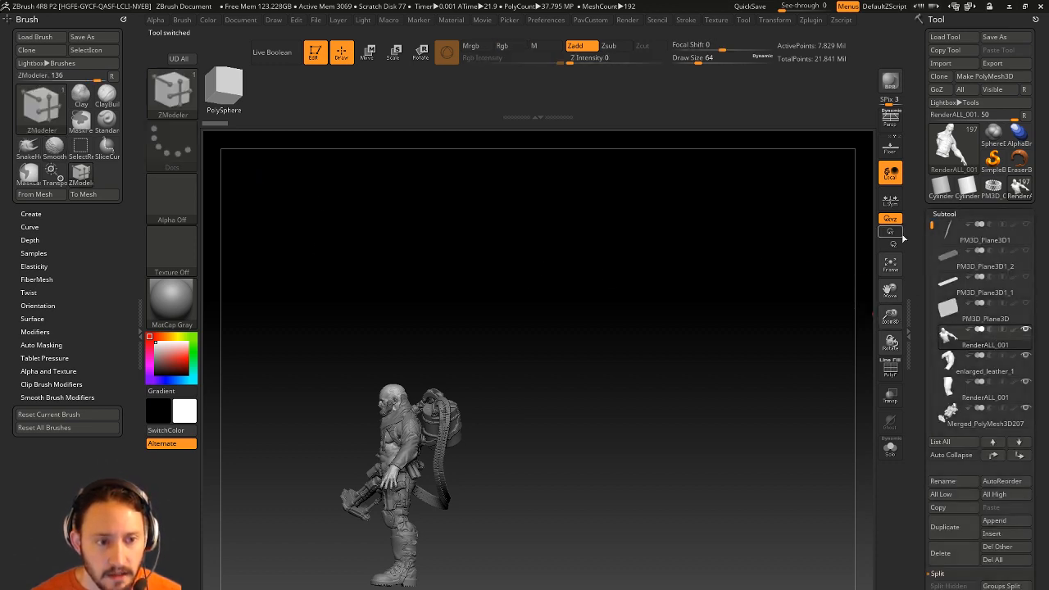
left_click(992, 455)
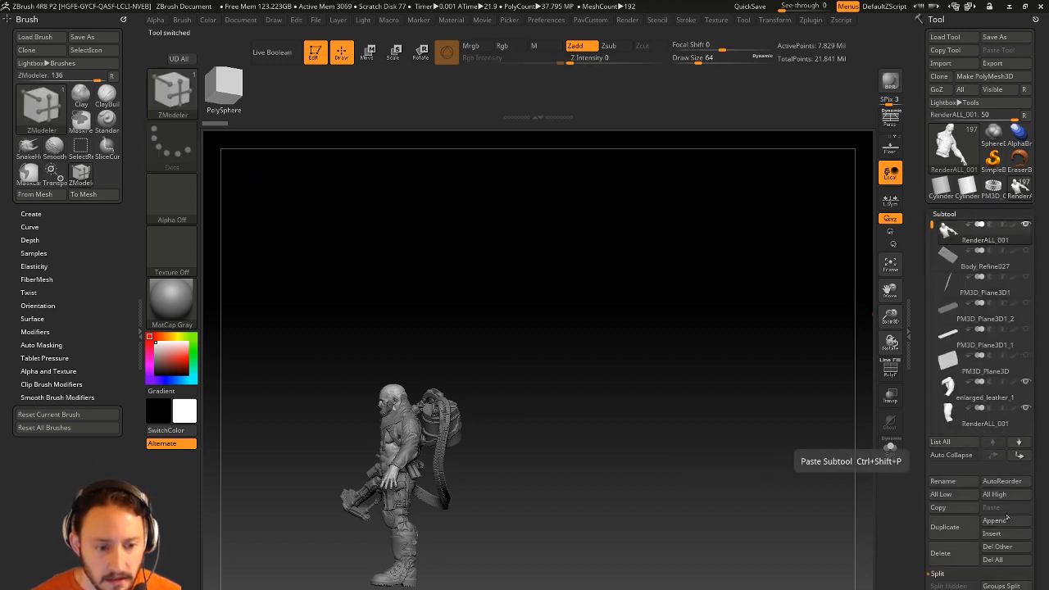
left_click(997, 546)
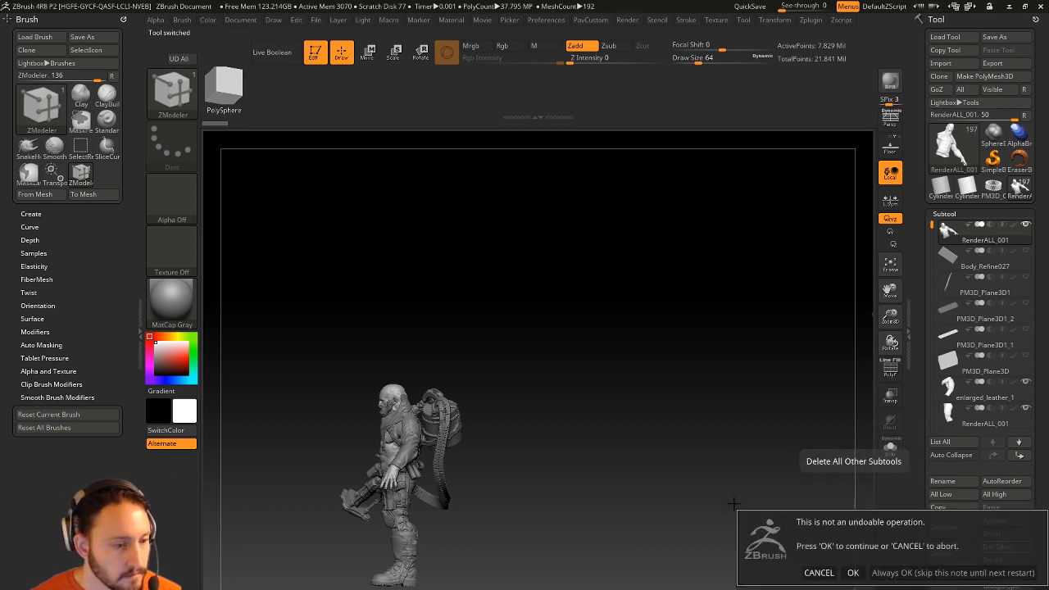
left_click(787, 571)
left_click_drag(551, 366, 638, 422, "shift")
Remove the bust's higher subdivision levels with Del Higher.
key("space")
left_click(666, 321)
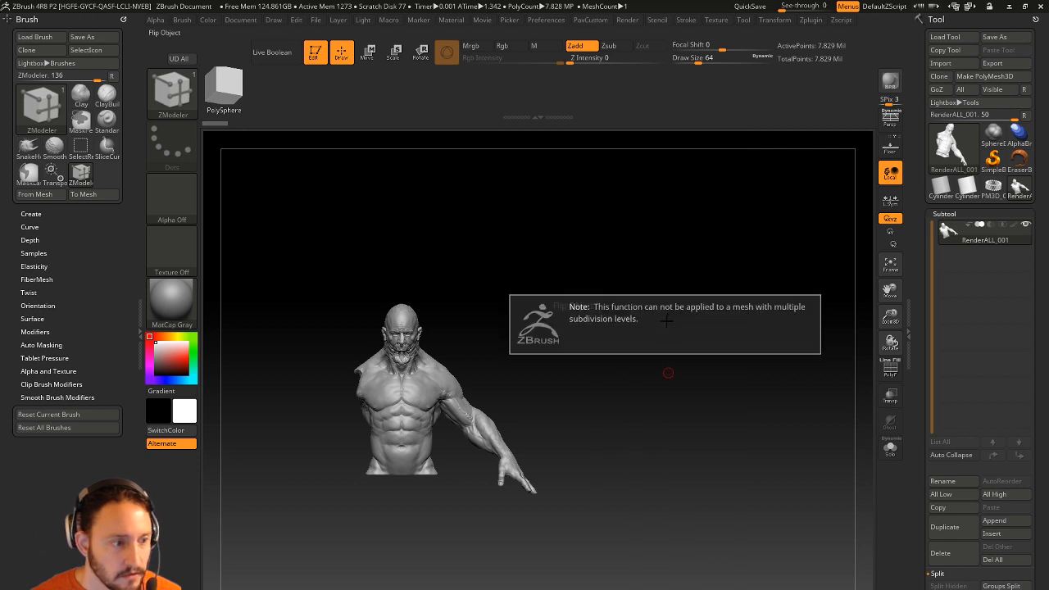
left_click_drag(924, 341, 924, 191)
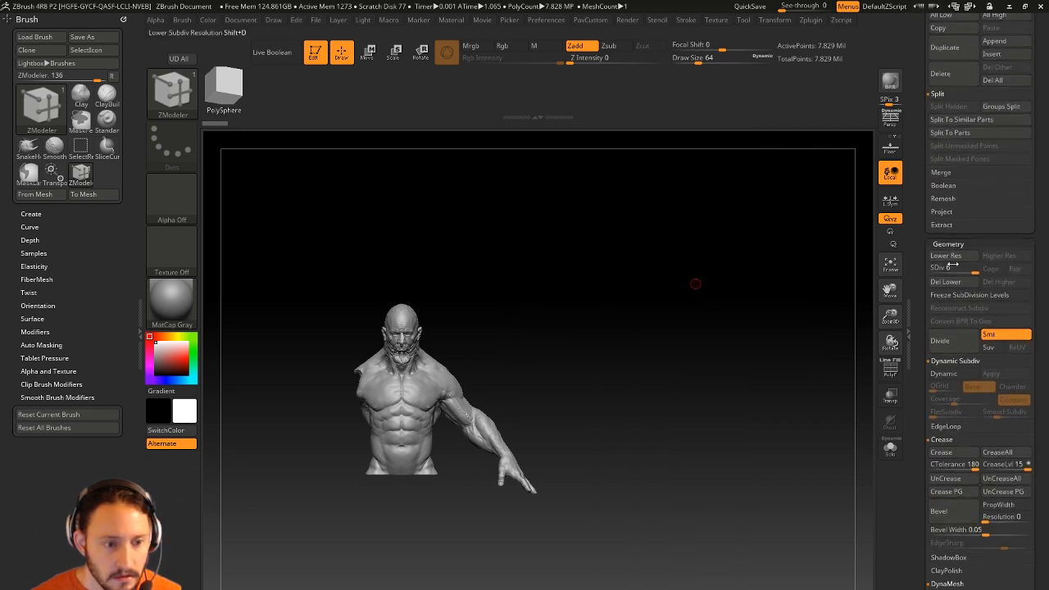
left_click(964, 274)
left_click(963, 282)
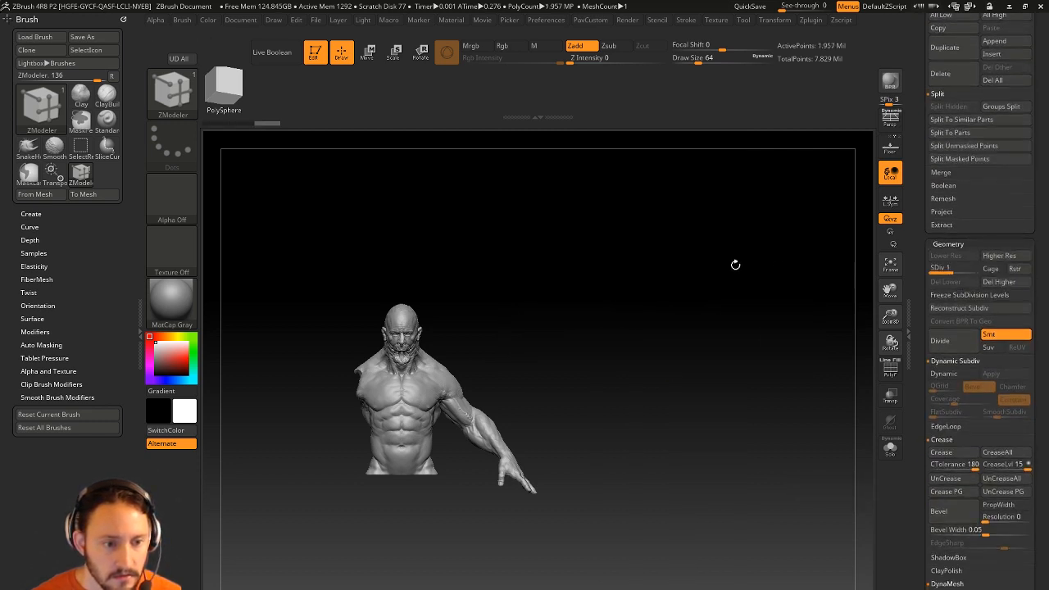
key("space")
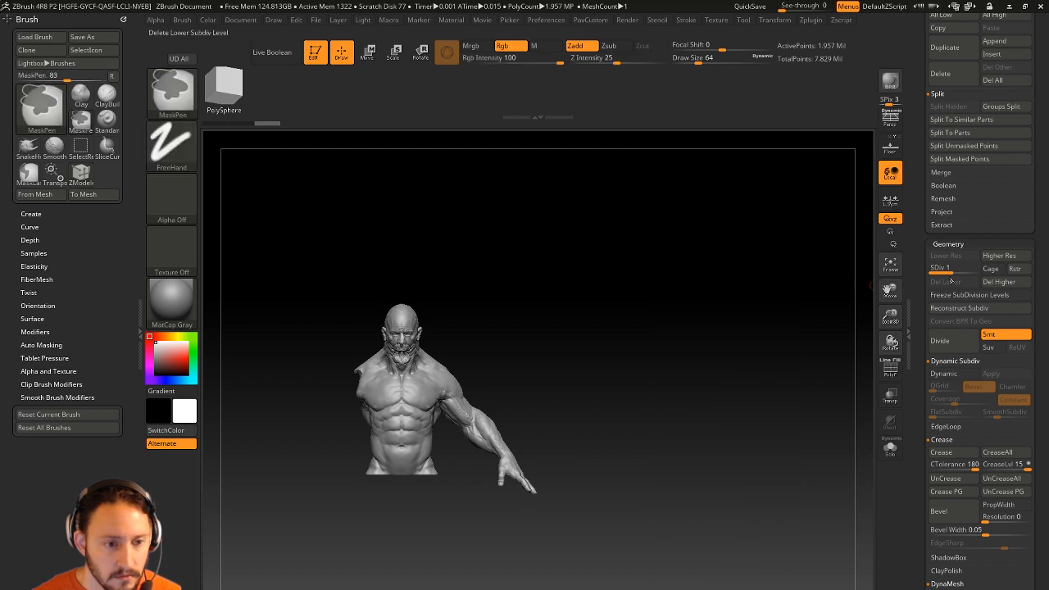
key("ctrl+z")
left_click(989, 282)
key("space")
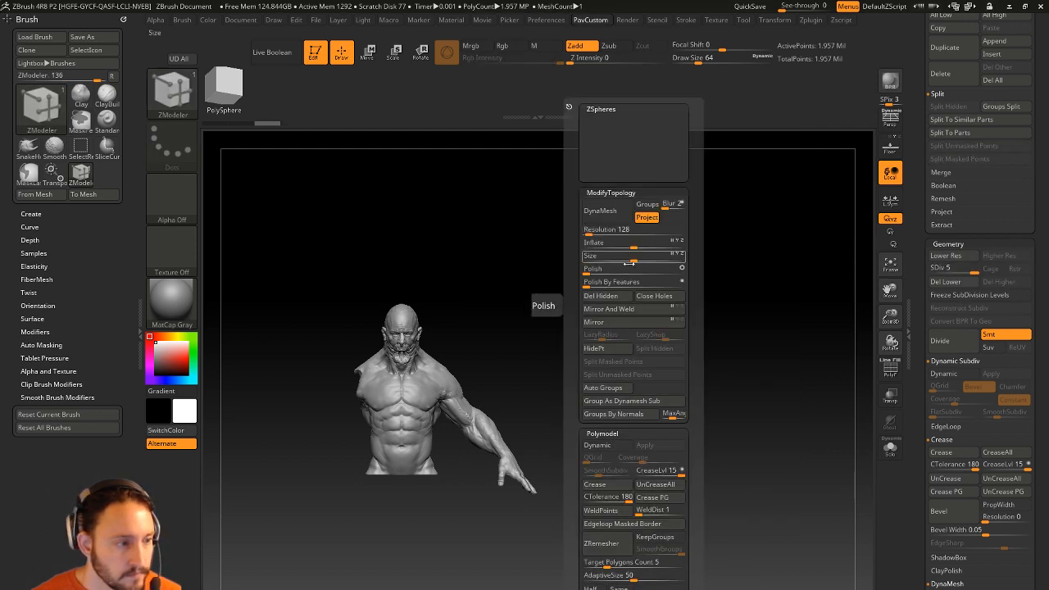
Delete the remaining lower levels and Mirror And Weld the bust so both arms show.
left_click(608, 313)
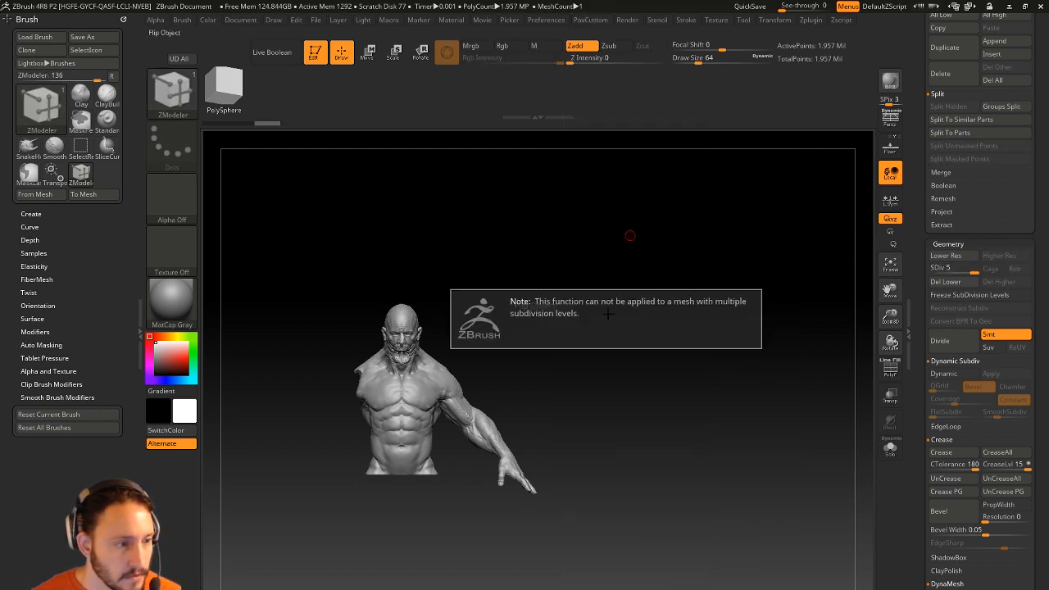
left_click(956, 282)
key("space")
left_click(675, 322)
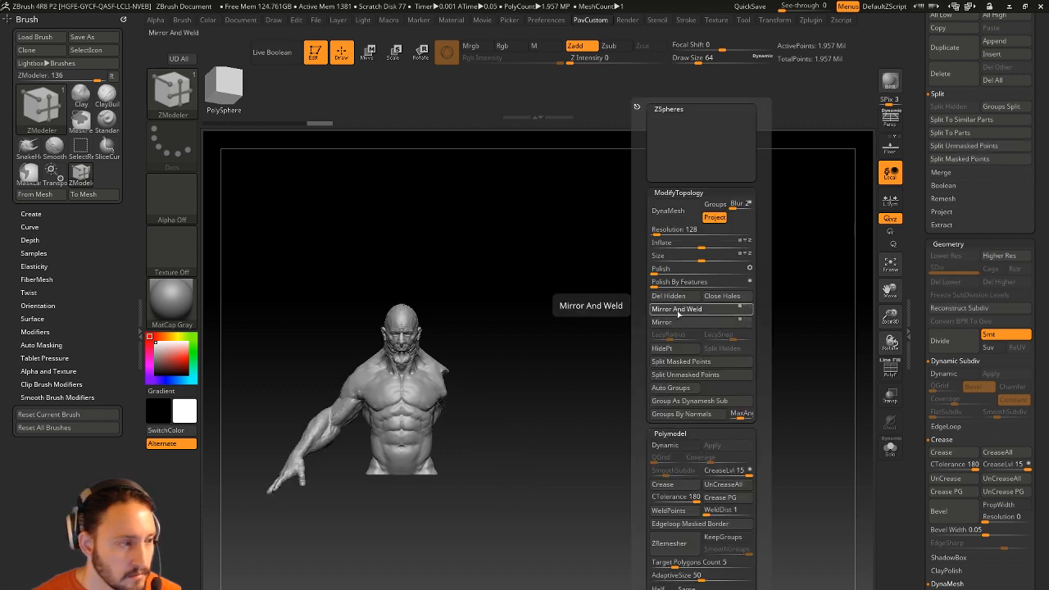
left_click_drag(513, 293, 722, 407, "alt")
left_click_drag(722, 362, 679, 296, "alt")
left_click_drag(921, 188, 967, 417)
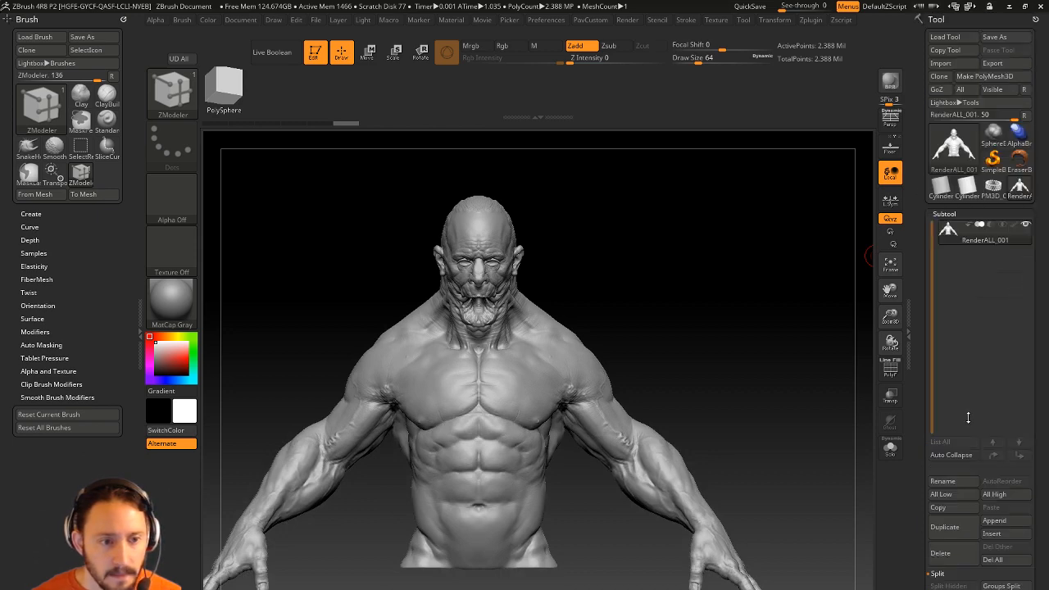
Bring in PM3D_Cylinder3D_1 from the Append Quick Pick list and frame the ring in top view.
left_click(993, 521)
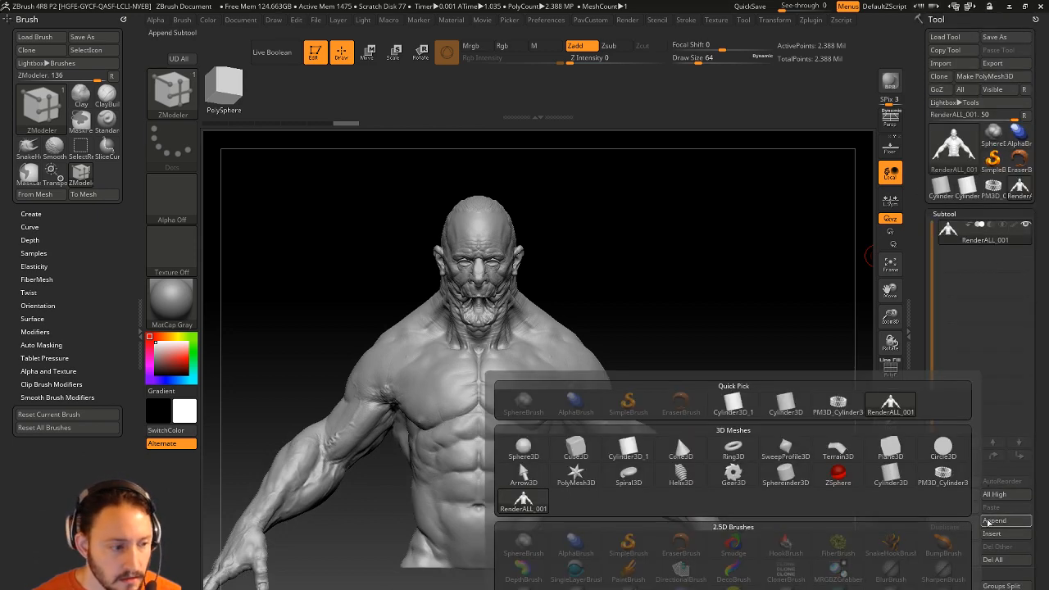
mouse_move(838, 404)
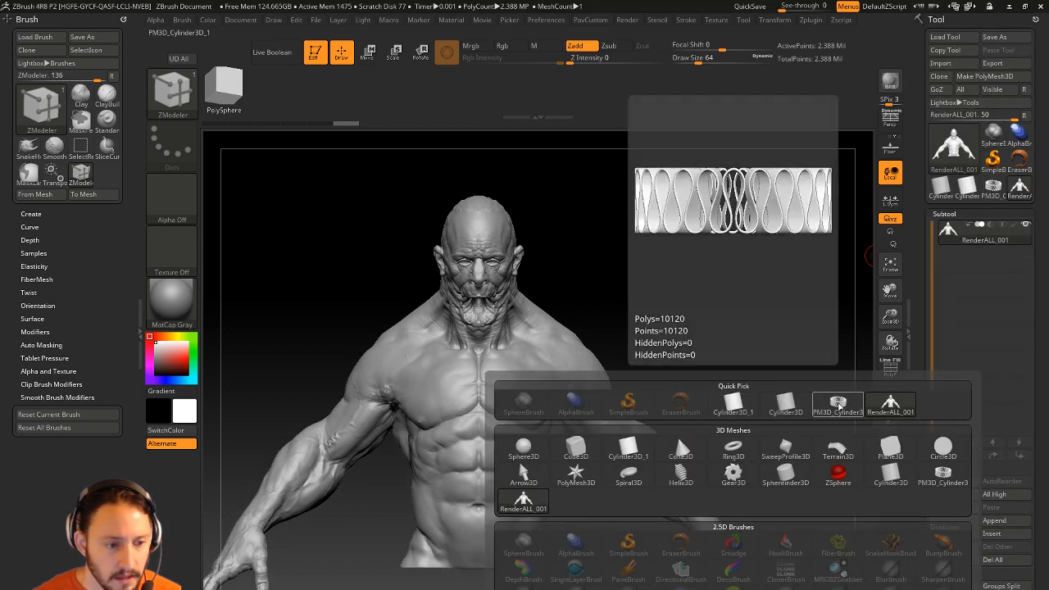
left_click(836, 403)
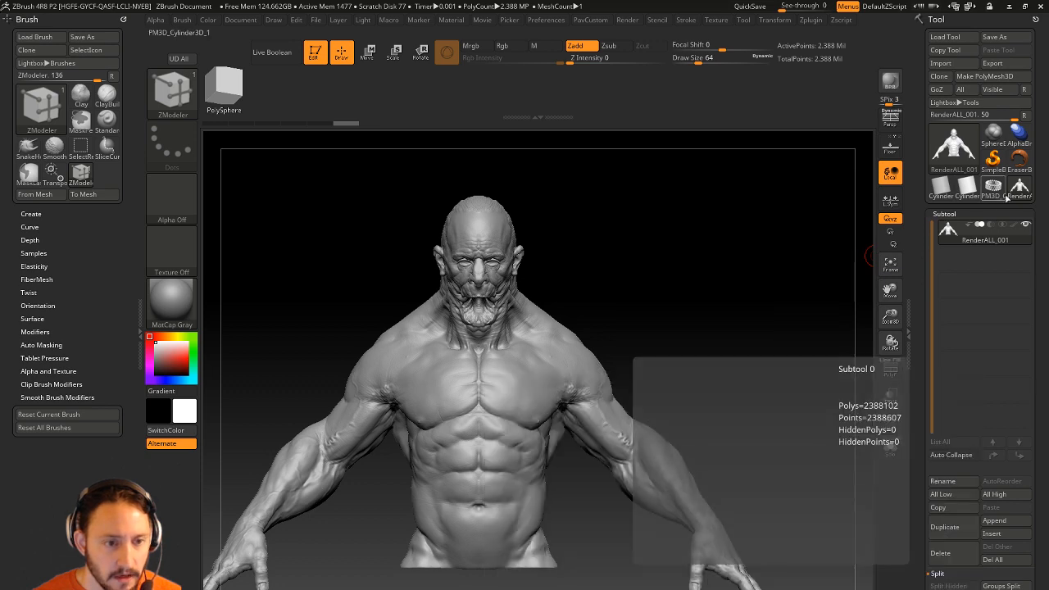
left_click_drag(721, 245, 576, 169, "alt")
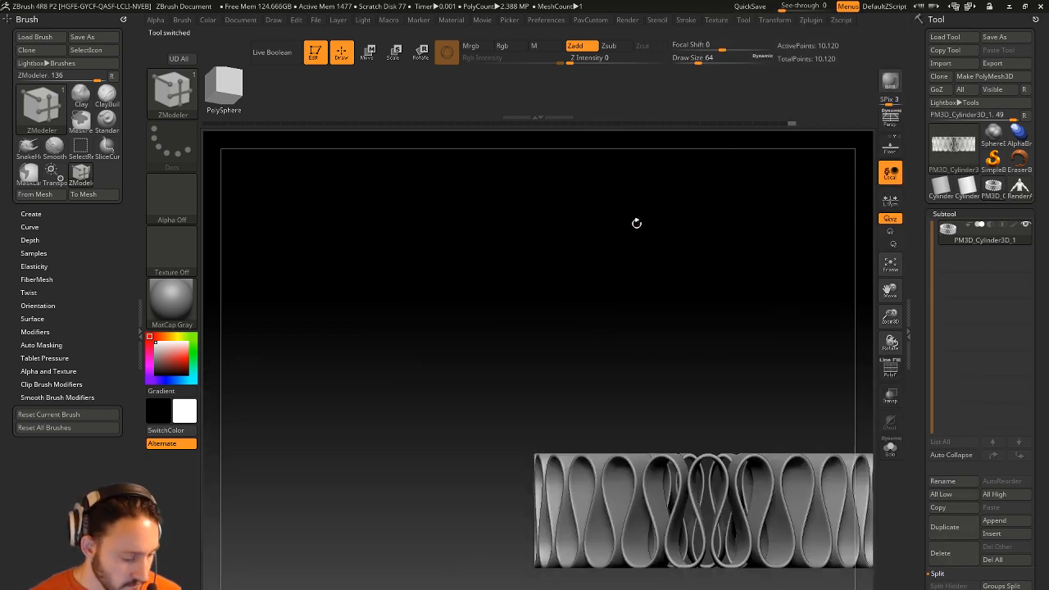
key("f")
left_click_drag(702, 232, 620, 159, "alt")
left_click_drag(691, 181, 647, 230, "alt")
left_click_drag(634, 218, 618, 375)
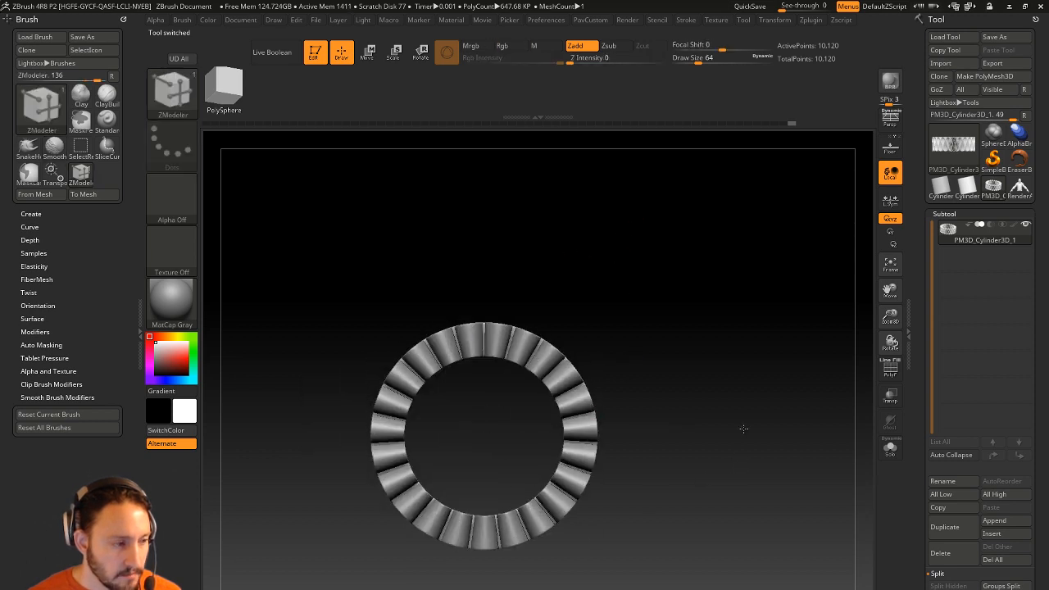
left_click_drag(743, 428, 724, 374, "shift")
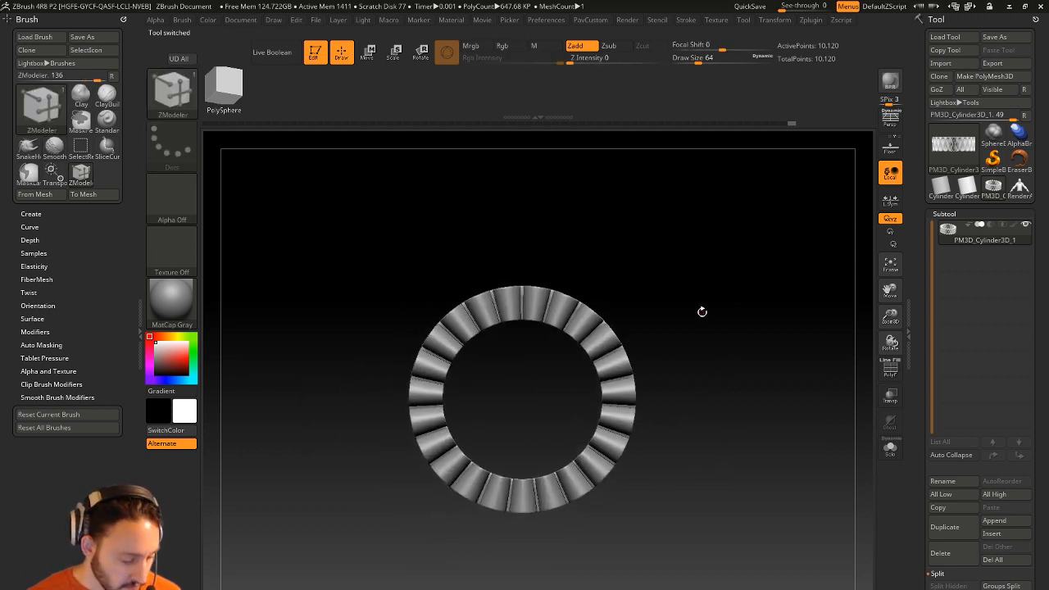
key("b")
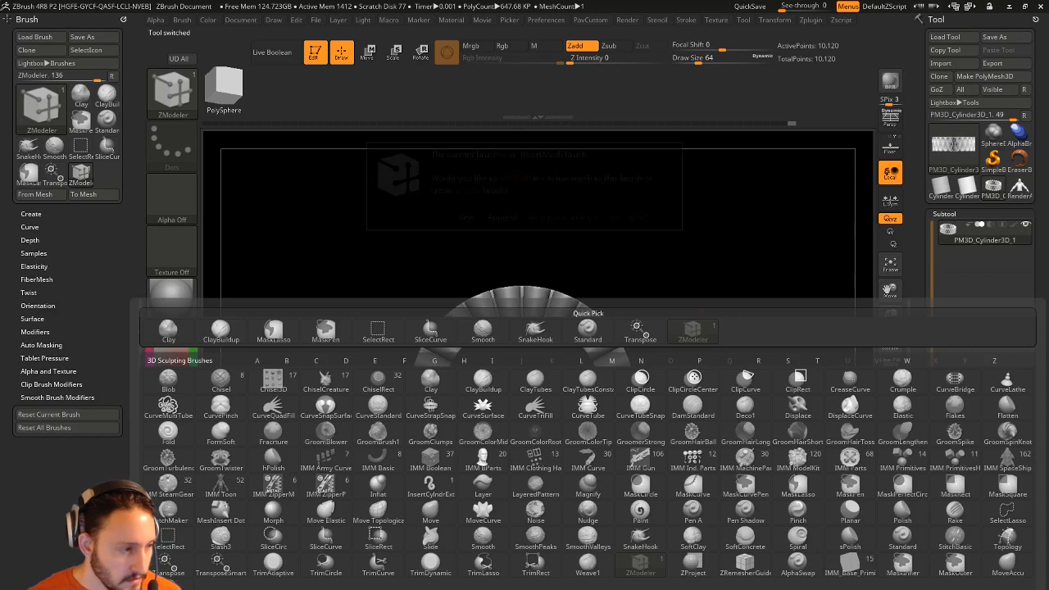
Make a new InsertMesh brush from the ring, then append the ring again as its second mesh.
left_click(465, 217)
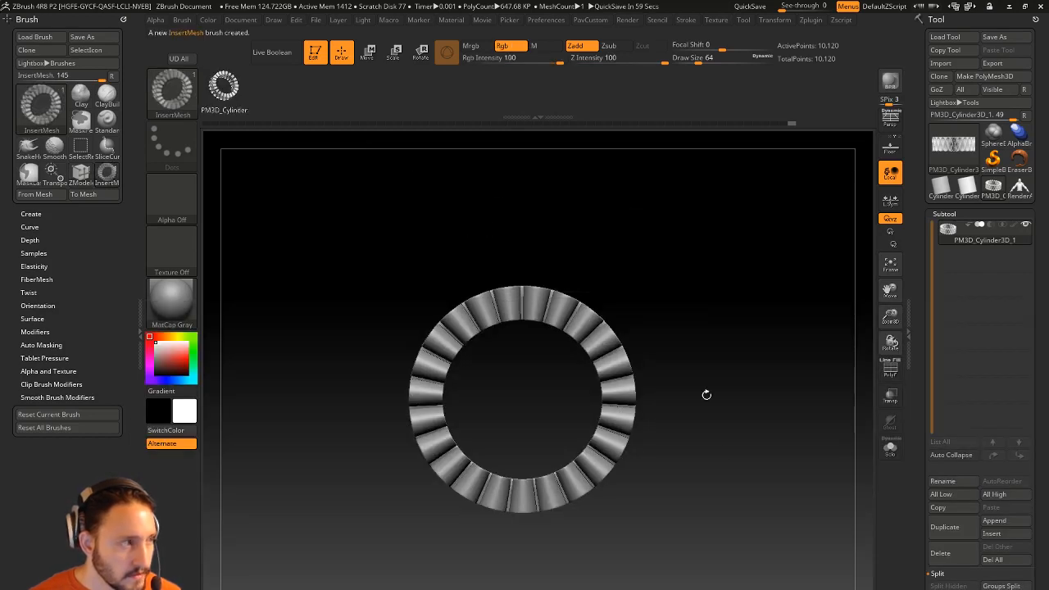
mouse_move(705, 393)
left_mouse_down()
mouse_move(738, 355)
mouse_move(725, 354)
left_mouse_up()
key("b")
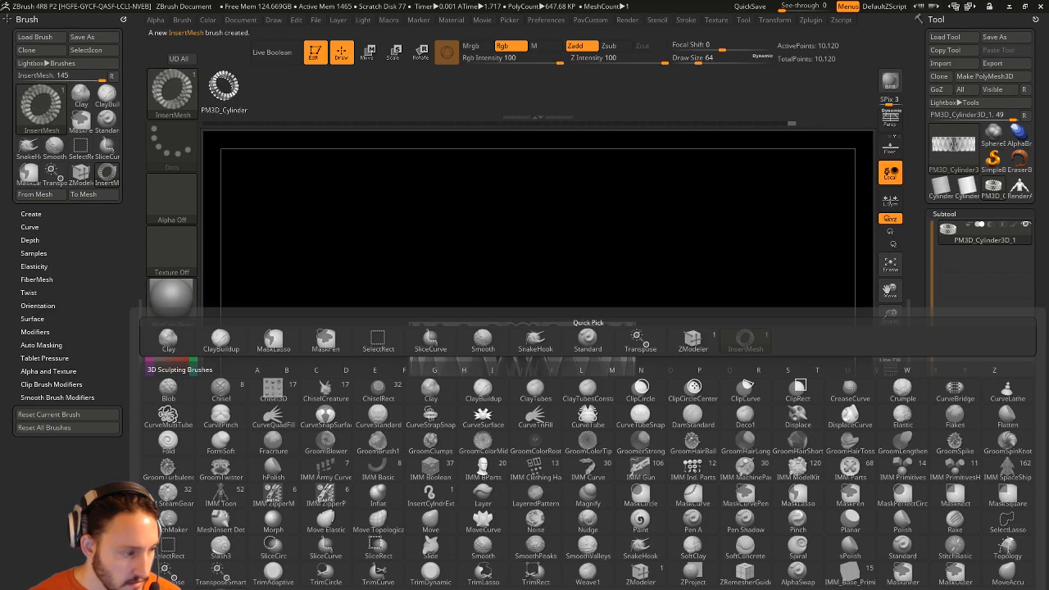
left_click(418, 586)
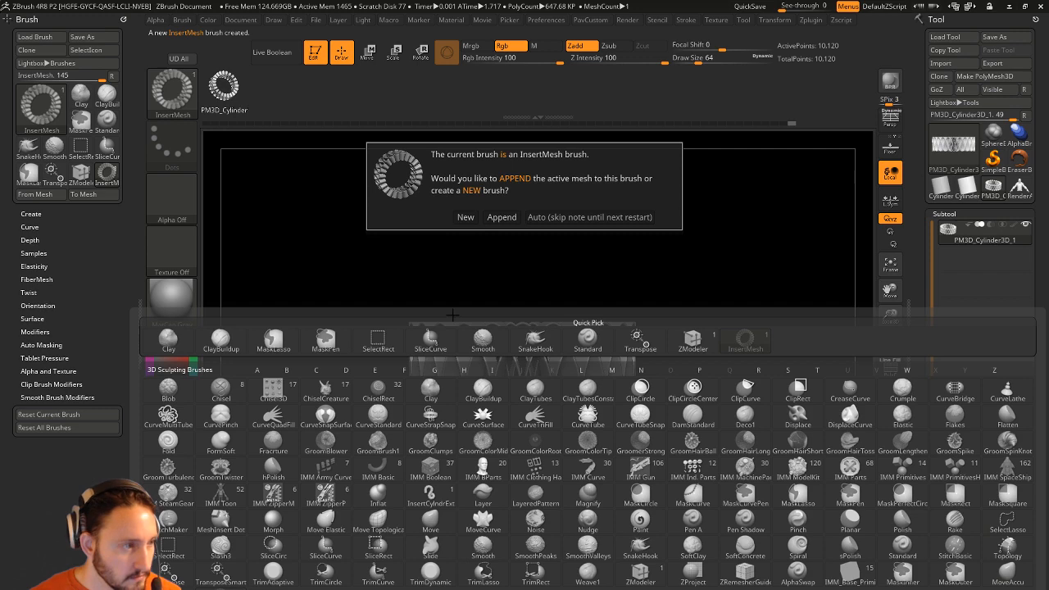
left_click(501, 217)
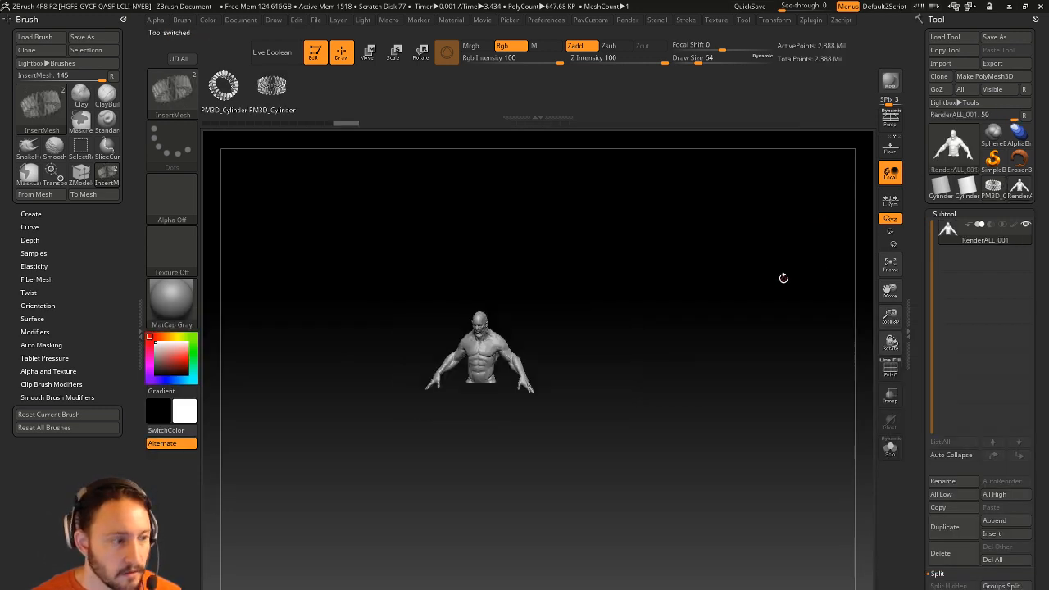
mouse_move(783, 278)
left_mouse_down("alt")
mouse_move(751, 344)
mouse_move(756, 306)
left_mouse_up("alt")
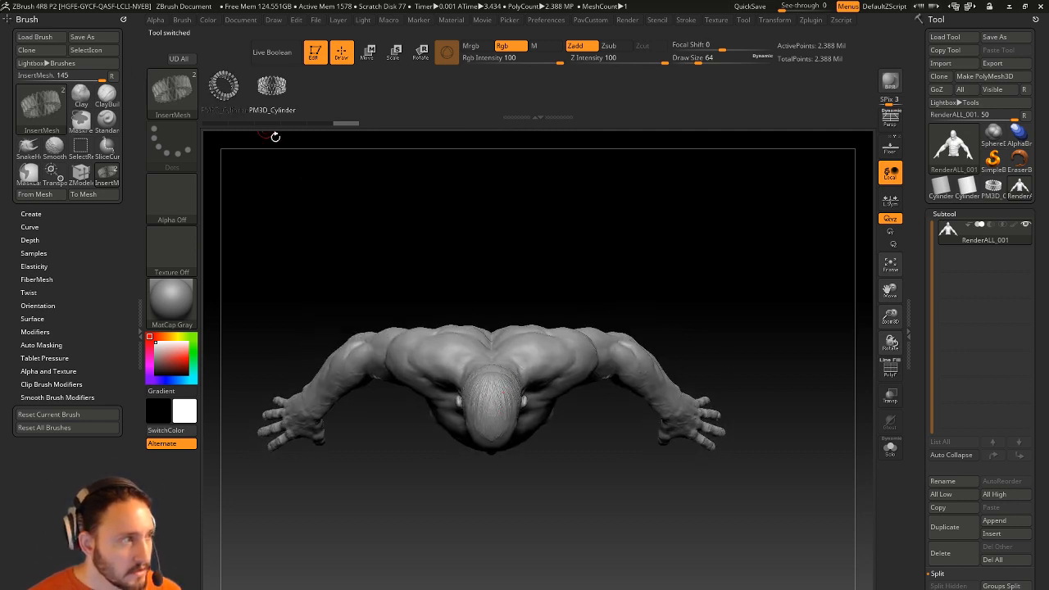
Insert the first PM3D_Cylinder ring mesh onto the top of the bust's head.
left_click_drag(498, 425, 501, 444)
key("ctrl+z")
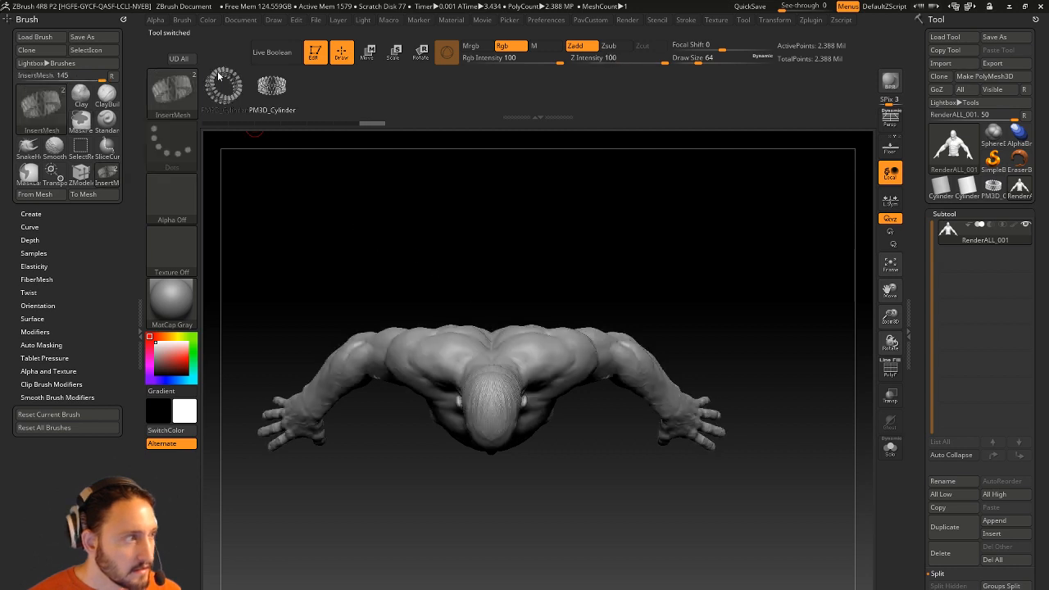
left_click(222, 82)
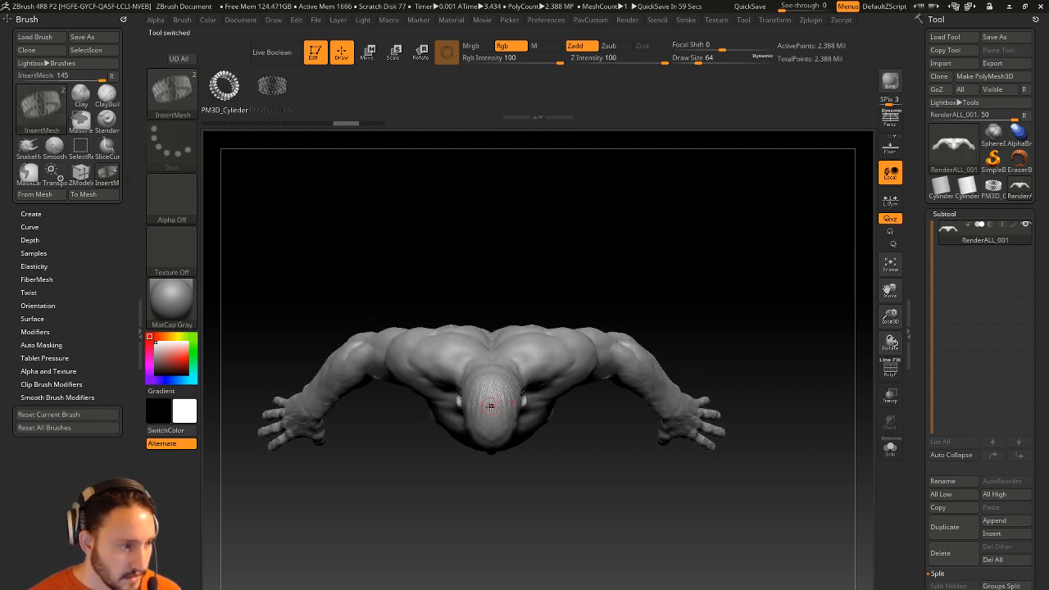
left_click_drag(490, 405, 502, 423)
left_click_drag(544, 468, 611, 267)
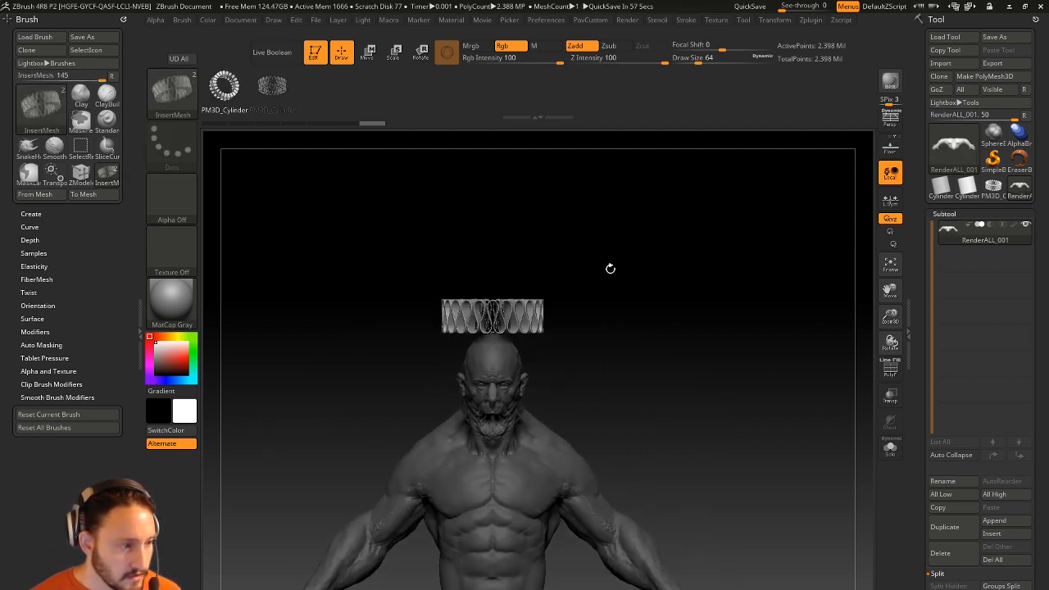
Lower the inserted ring down to the neck and tilt it about 33 degrees.
key("w")
left_click_drag(498, 270, 503, 362)
left_click_drag(559, 320, 496, 331, "shift")
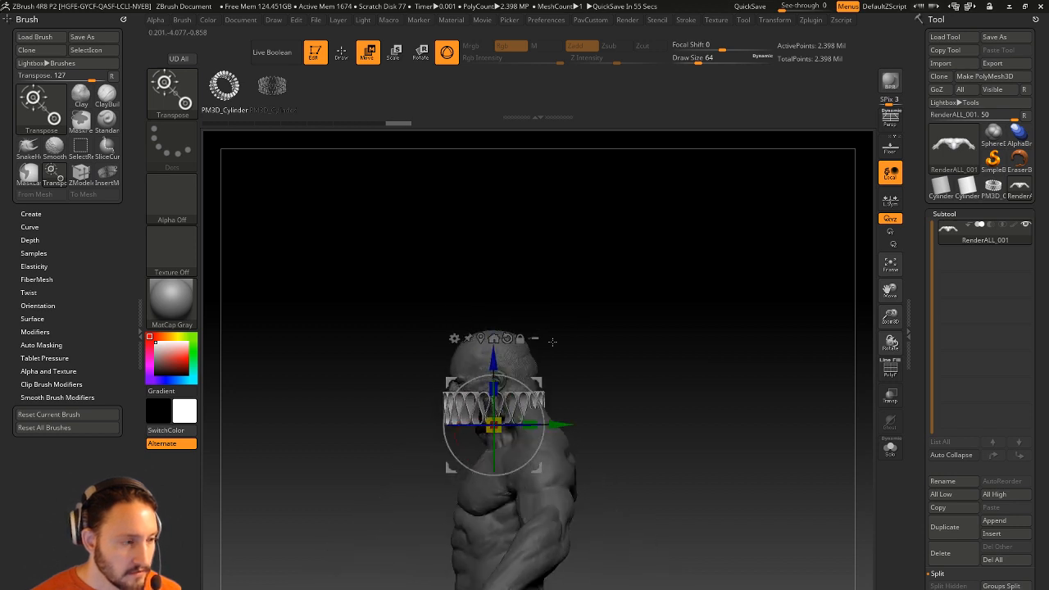
left_click_drag(530, 392, 520, 417)
Duplicate the ring upward twice and scale up the stacked rings into a collar.
left_click_drag(504, 374, 494, 347, "ctrl")
left_click_drag(596, 332, 644, 330)
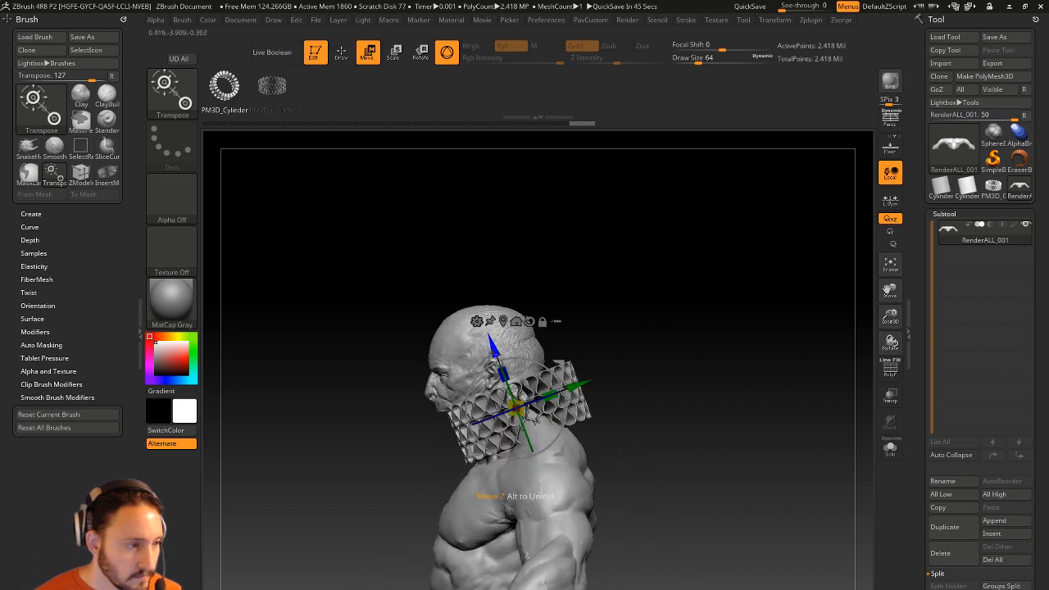
left_click_drag(517, 407, 525, 402)
left_click_drag(729, 264, 780, 280, "ctrl")
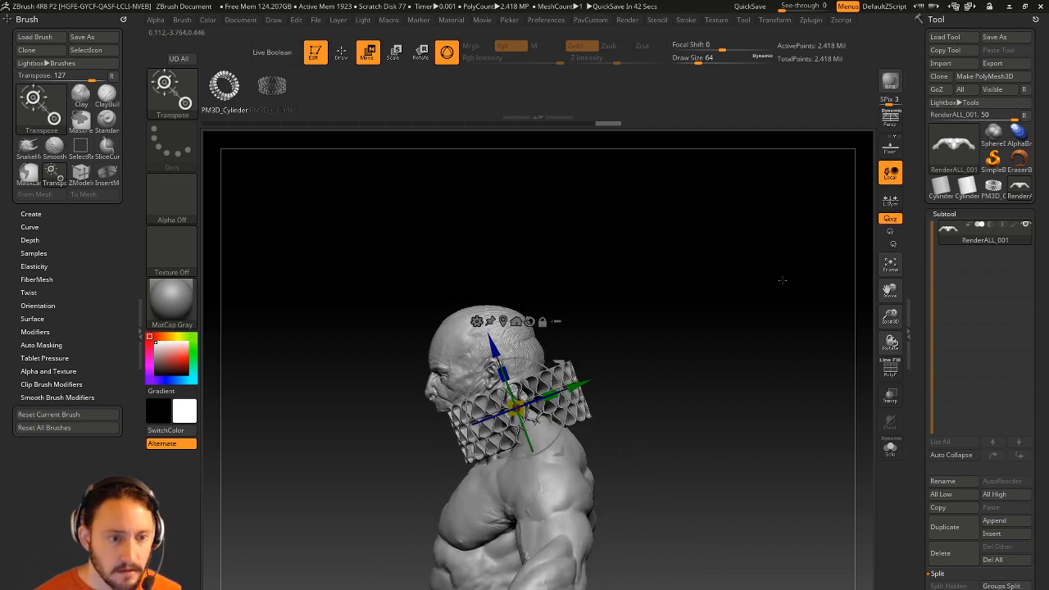
key("q")
mouse_move(735, 309)
left_mouse_down()
mouse_move(772, 313)
mouse_move(730, 311)
left_mouse_up()
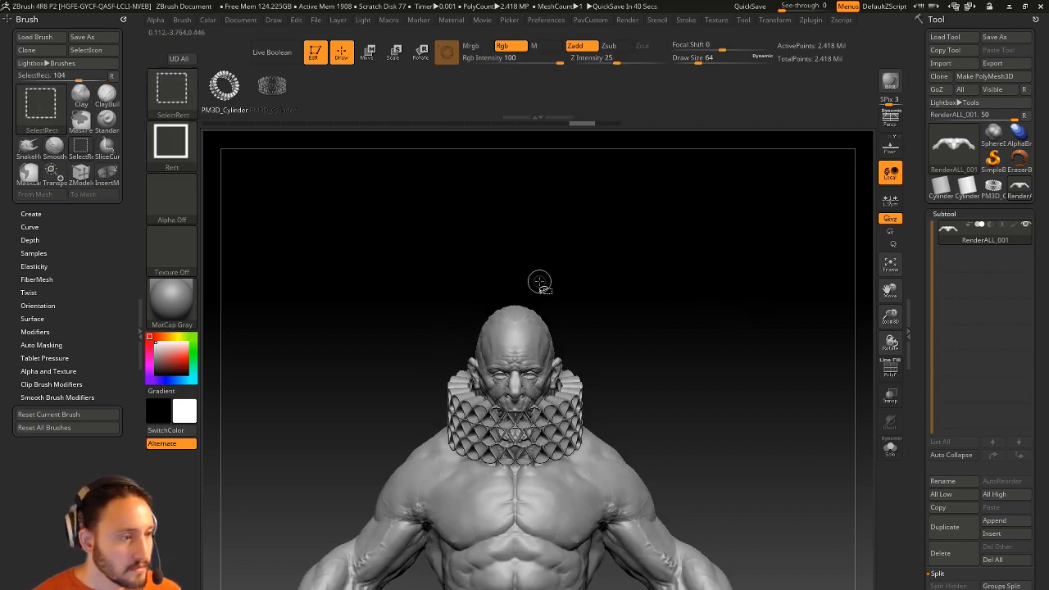
Turn on PolyF colours and use Split Hidden to move the collar into subtool RenderALL_002.
left_click_drag(539, 282, 459, 324, "ctrl+shift")
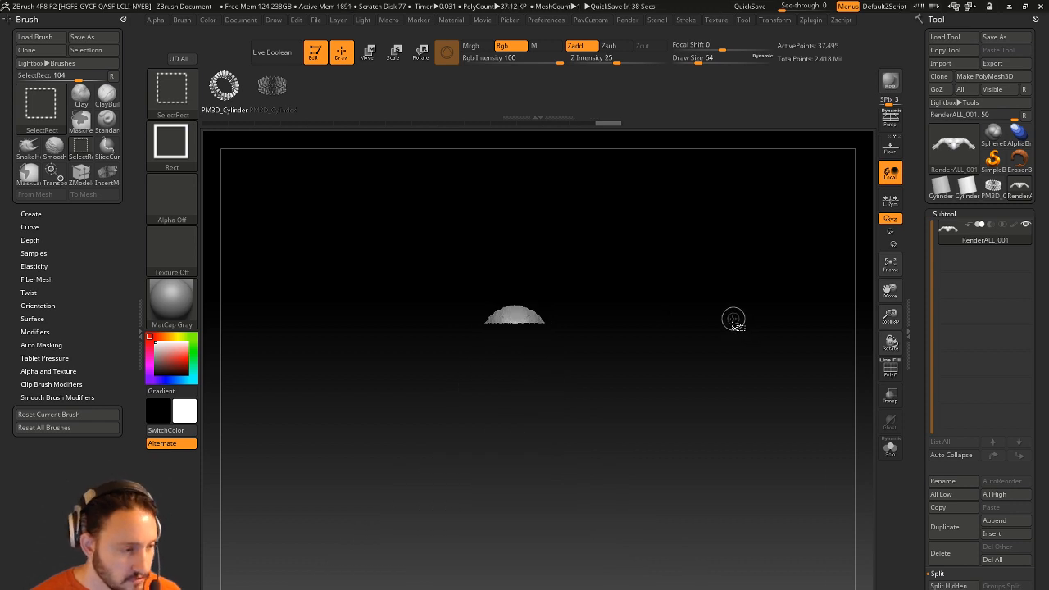
left_click(773, 289, "ctrl+shift")
key("1")
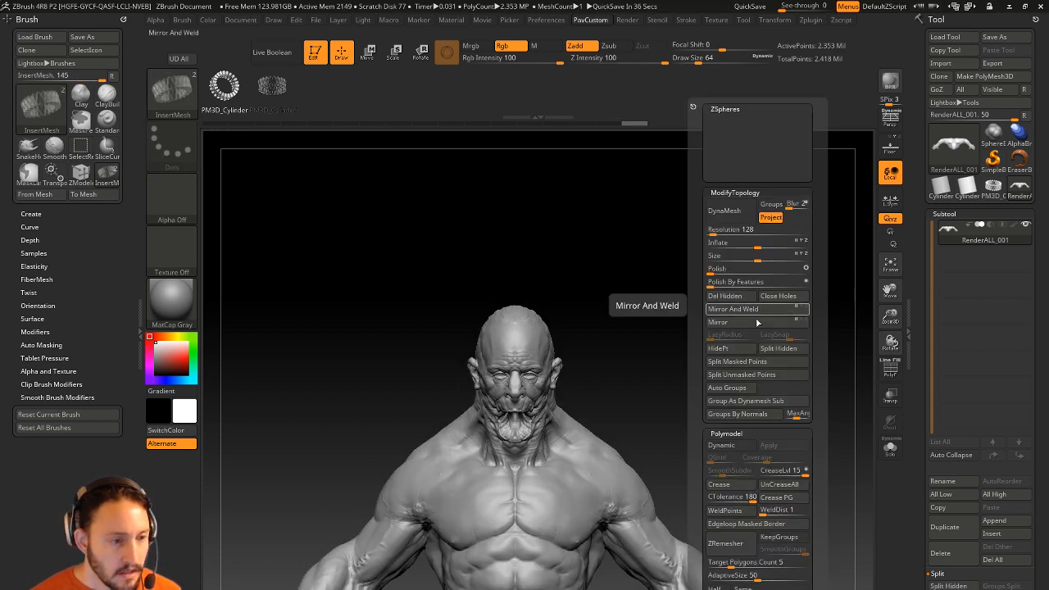
key("1")
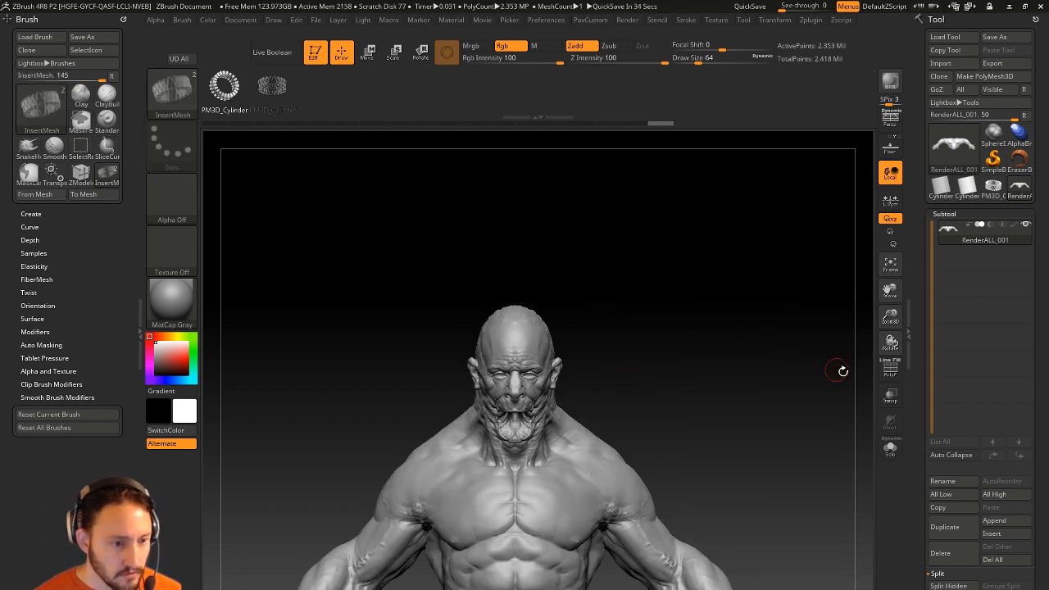
key("shift+f")
key("1")
key("1")
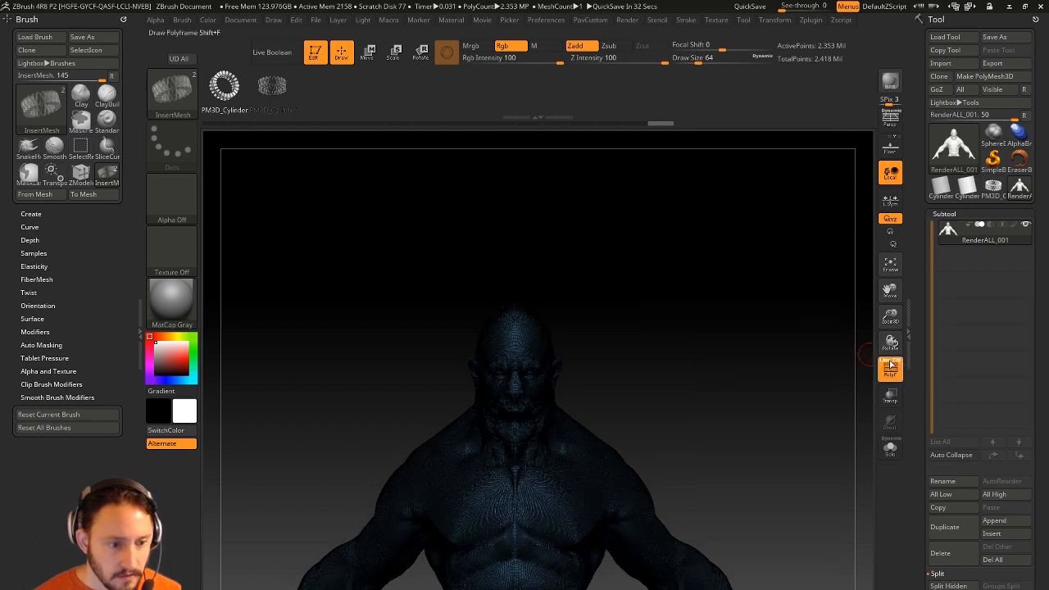
left_click(891, 365)
key("1")
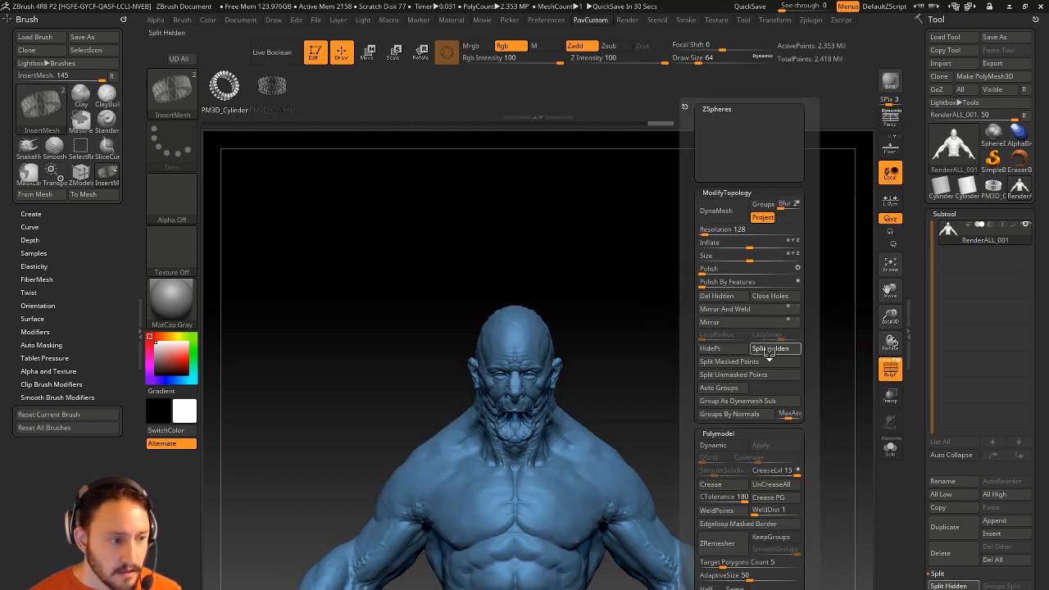
left_click(966, 264)
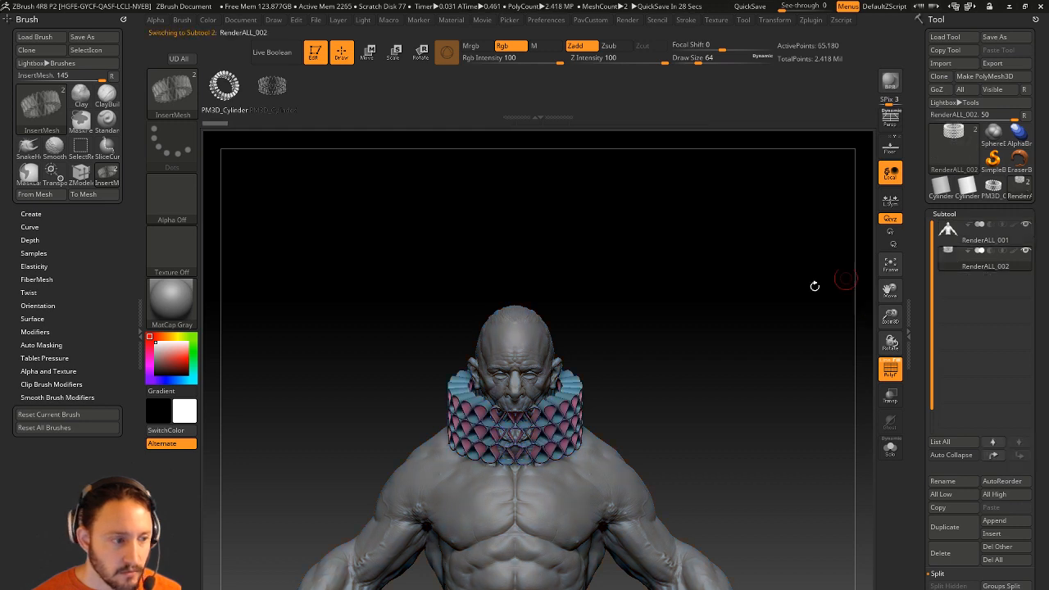
mouse_move(711, 329)
left_mouse_down()
mouse_move(686, 340)
mouse_move(696, 317)
left_mouse_up()
Tilt the collar about 9 degrees around the neck and enlarge the brush to about 550.
key("w")
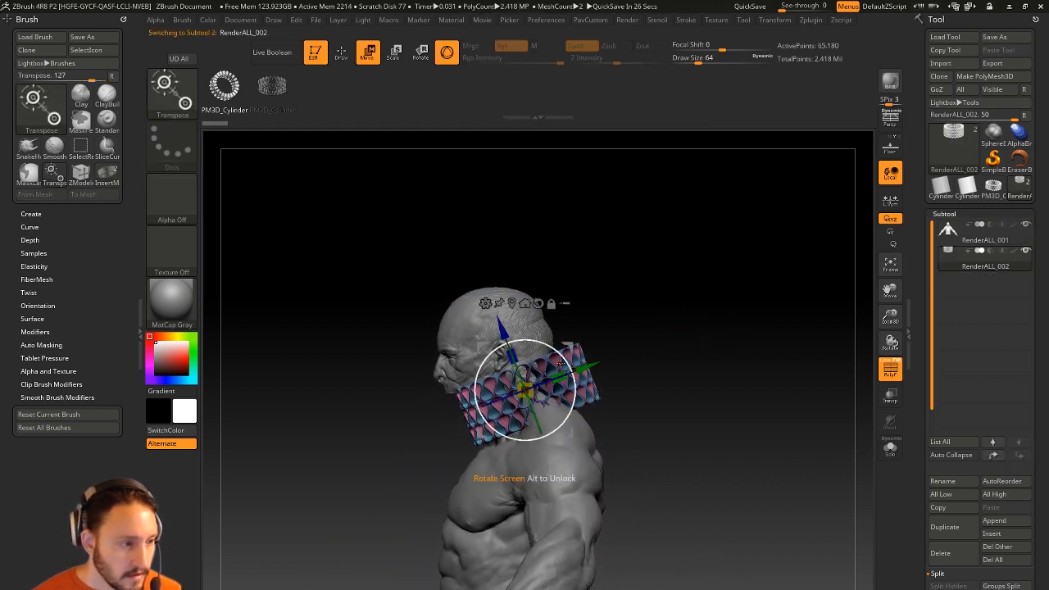
mouse_move(563, 361)
left_mouse_down()
mouse_move(560, 343)
mouse_move(586, 378)
mouse_move(612, 370)
left_mouse_up()
key("q")
key("s")
key("s")
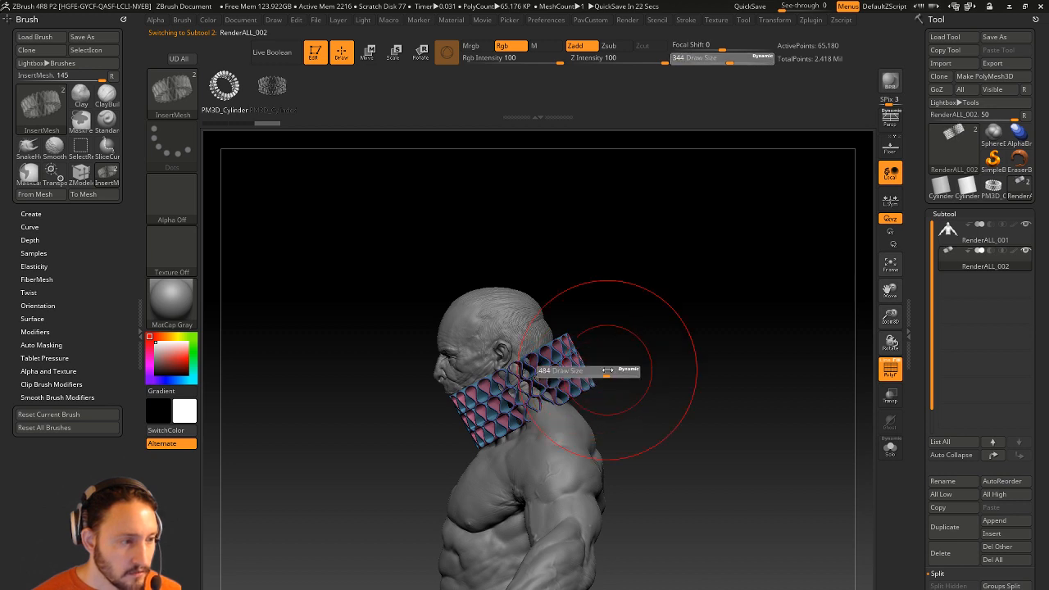
left_click(556, 21)
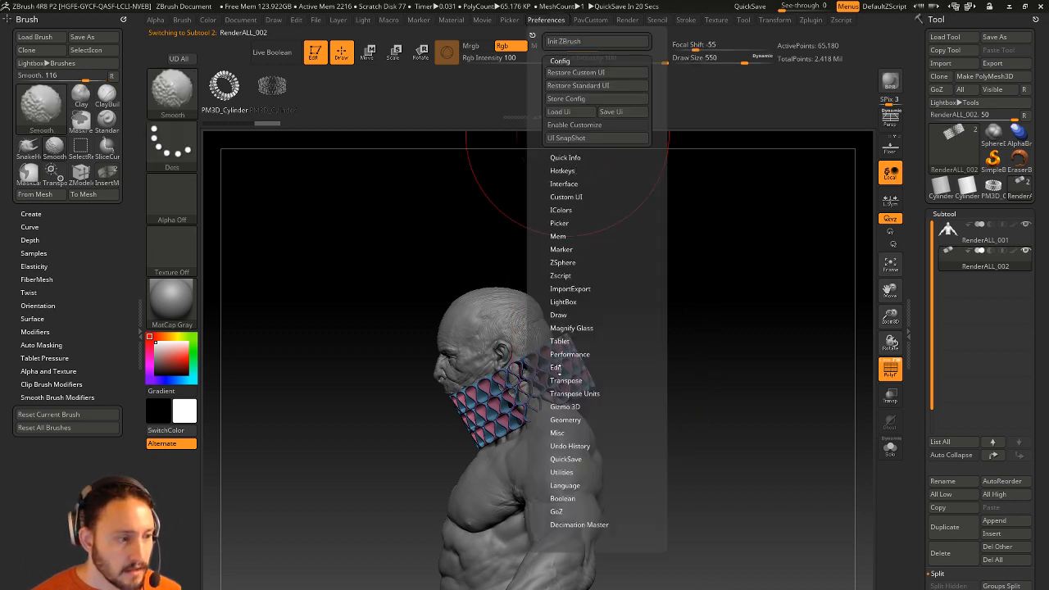
left_click(560, 367)
With the Move brush, pull the collar's front and back edges to fit snugly around the neck.
key("b")
key("m")
key("v")
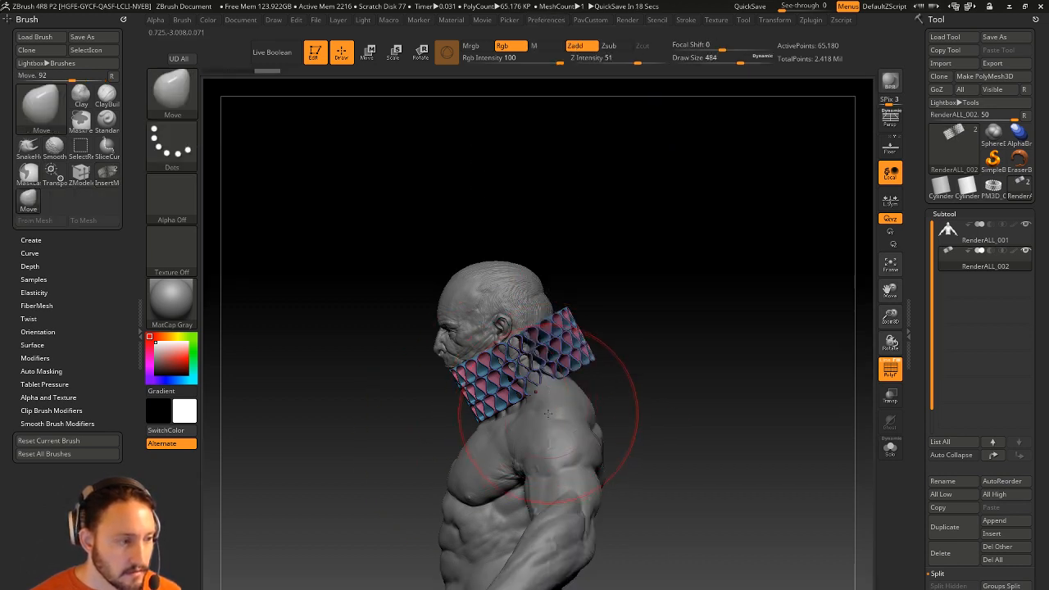
left_click_drag(530, 381, 532, 391)
left_click_drag(610, 334, 649, 326, "shift")
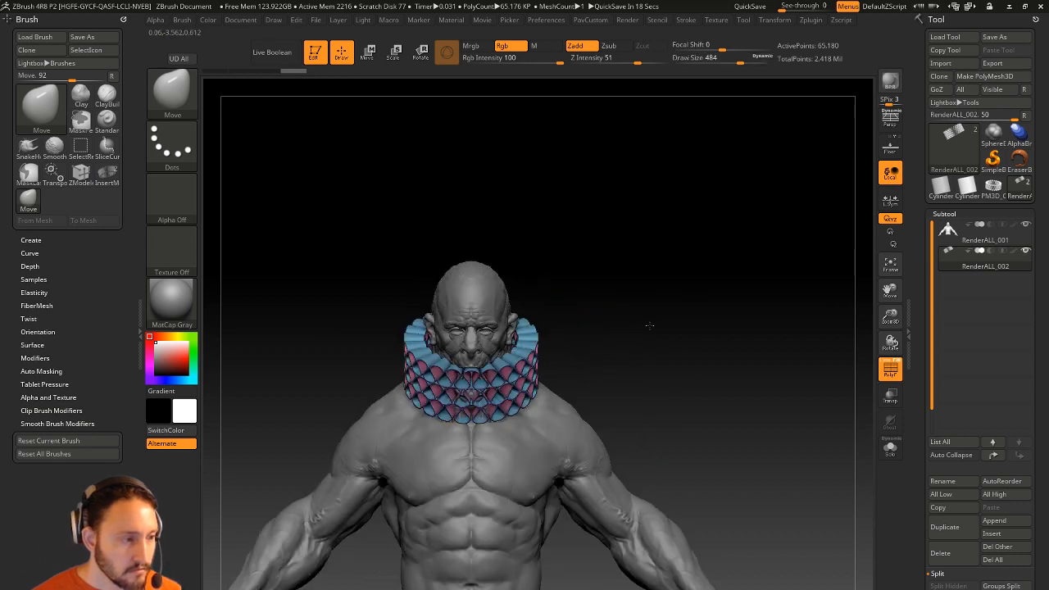
left_click_drag(470, 381, 490, 418)
key("[")
left_click_drag(491, 419, 490, 423)
left_click_drag(688, 344, 563, 312)
left_click_drag(518, 339, 522, 350)
mouse_move(619, 316)
left_mouse_down("shift")
mouse_move(664, 309)
mouse_move(641, 313)
left_mouse_up("shift")
key("s")
Hide the polygroup colours and switch to the Standard brush at about size 100.
left_click(901, 374)
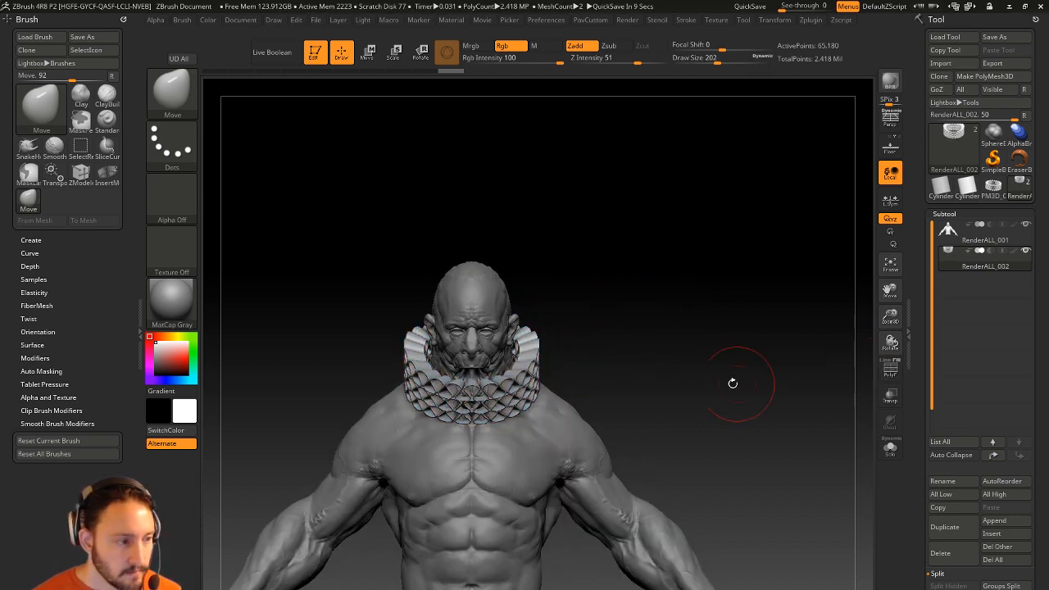
mouse_move(732, 382)
left_mouse_down("alt")
mouse_move(742, 353)
mouse_move(700, 357)
mouse_move(724, 377)
left_mouse_up("alt")
key("b")
key("s")
key("t")
key("s")
mouse_move(729, 366)
left_mouse_down("alt")
mouse_move(742, 375)
mouse_move(664, 379)
mouse_move(702, 365)
mouse_move(692, 368)
left_mouse_up("alt")
key("s")
key("s")
Turn off Edit mode, clear the canvas with Ctrl+N, and bring up LightBox.
left_click_drag(690, 371, 693, 352)
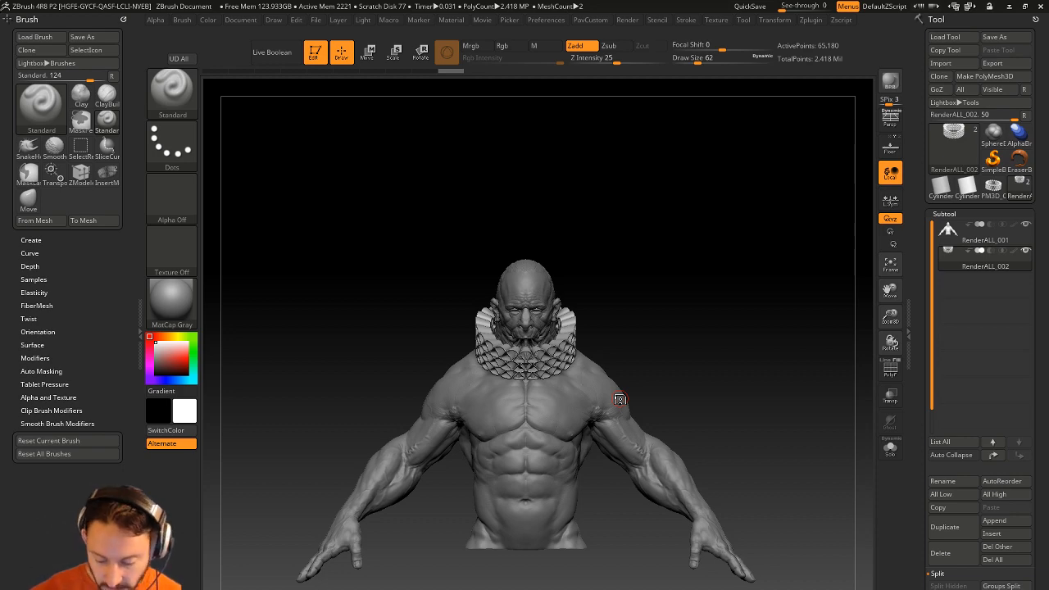
right_click_drag(620, 399, 354, 222)
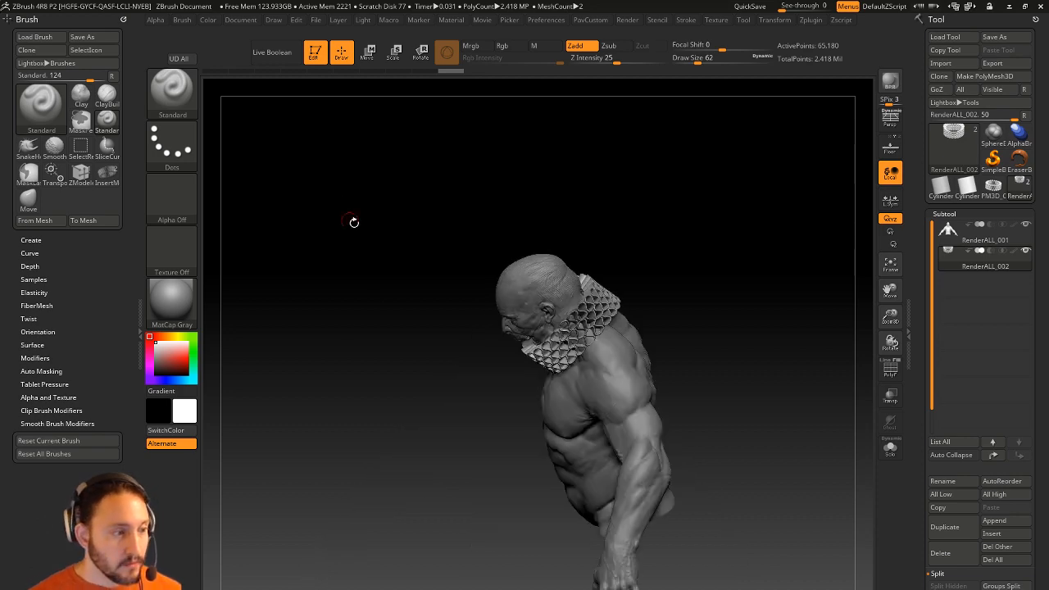
left_click(316, 53)
key("ctrl+n")
key("comma")
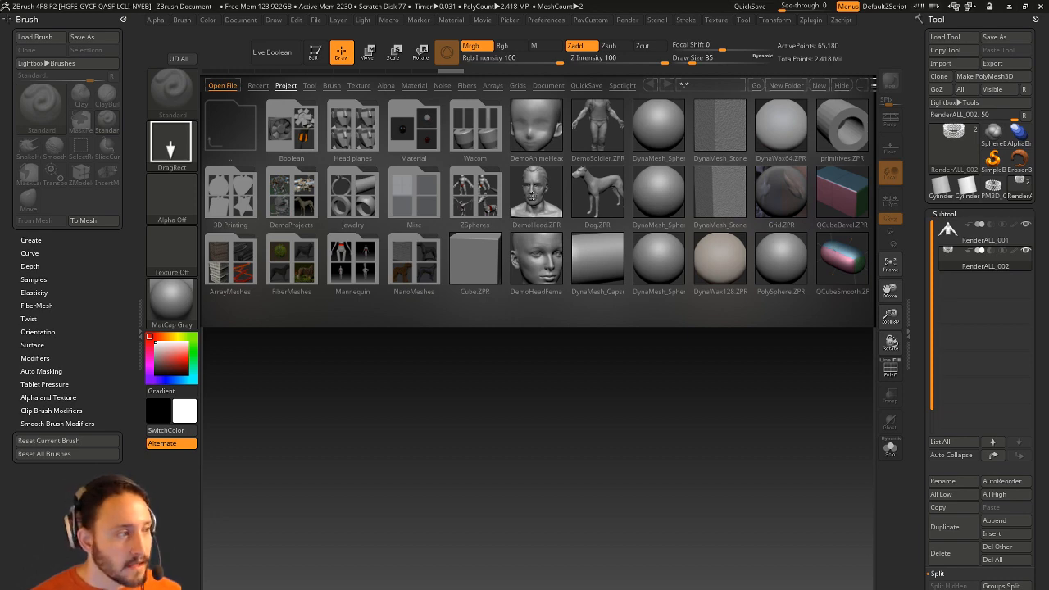
Open DemoHead.ZPR without saving the current project and frame it with polygroups showing.
double_click(526, 198)
left_click(555, 364)
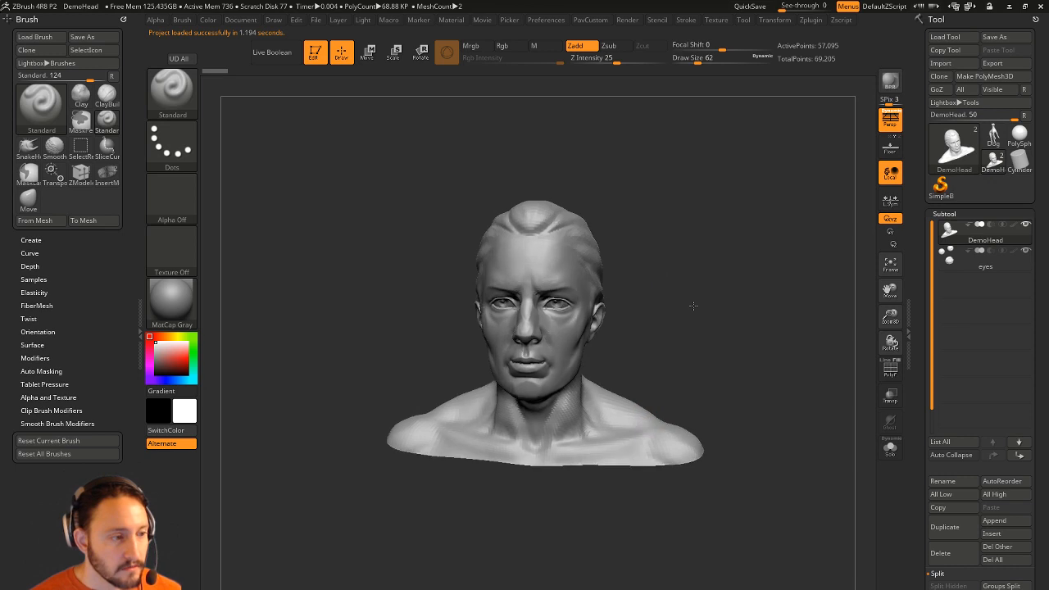
left_click(889, 369)
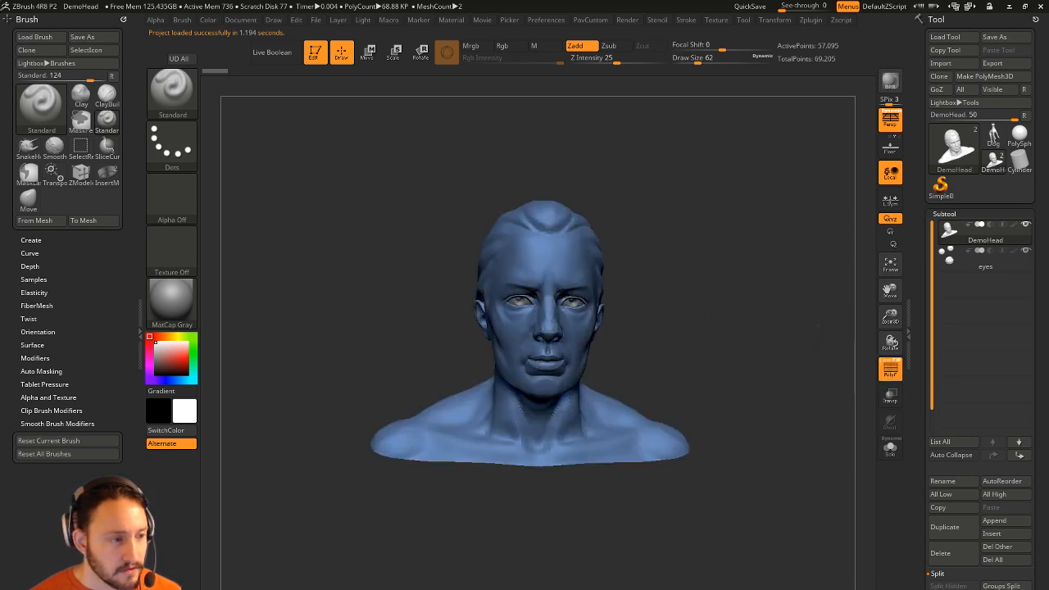
key("f")
Load the average human male tool from LightBox's Tool tab and frame its head with PolyF on.
key("comma")
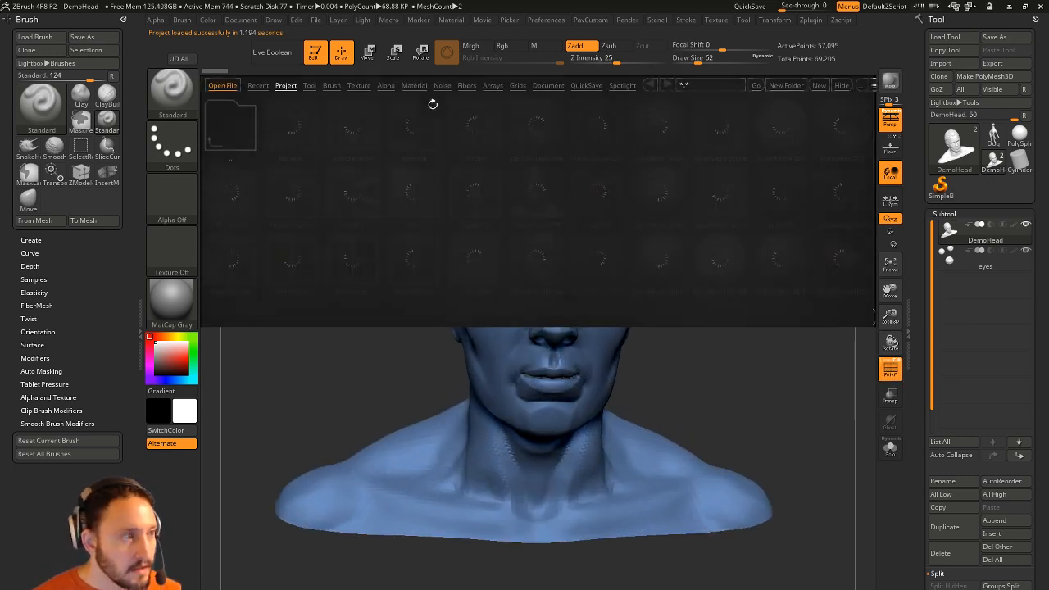
left_click(310, 85)
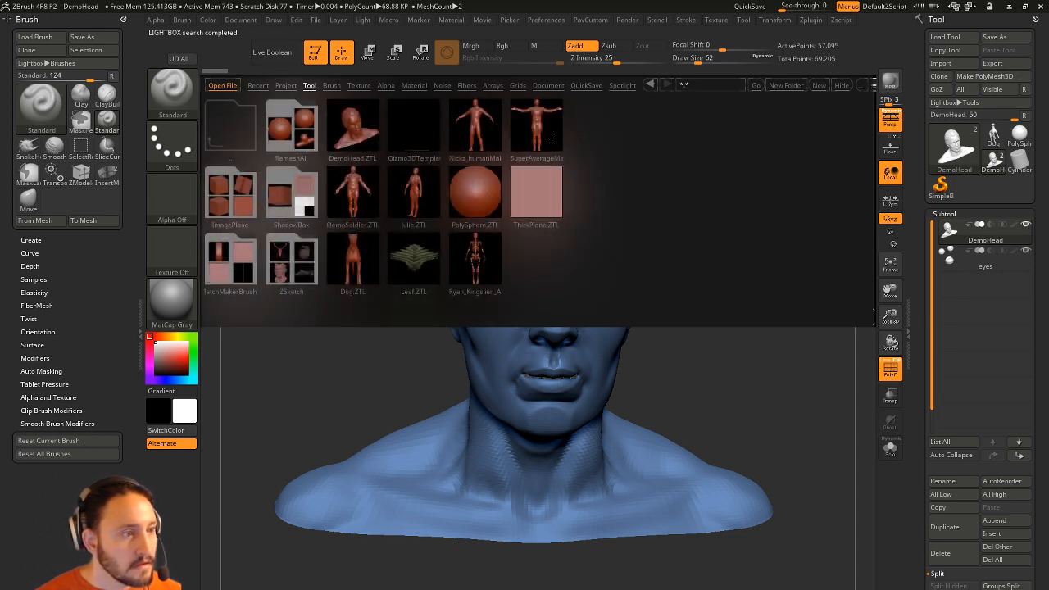
double_click(480, 127)
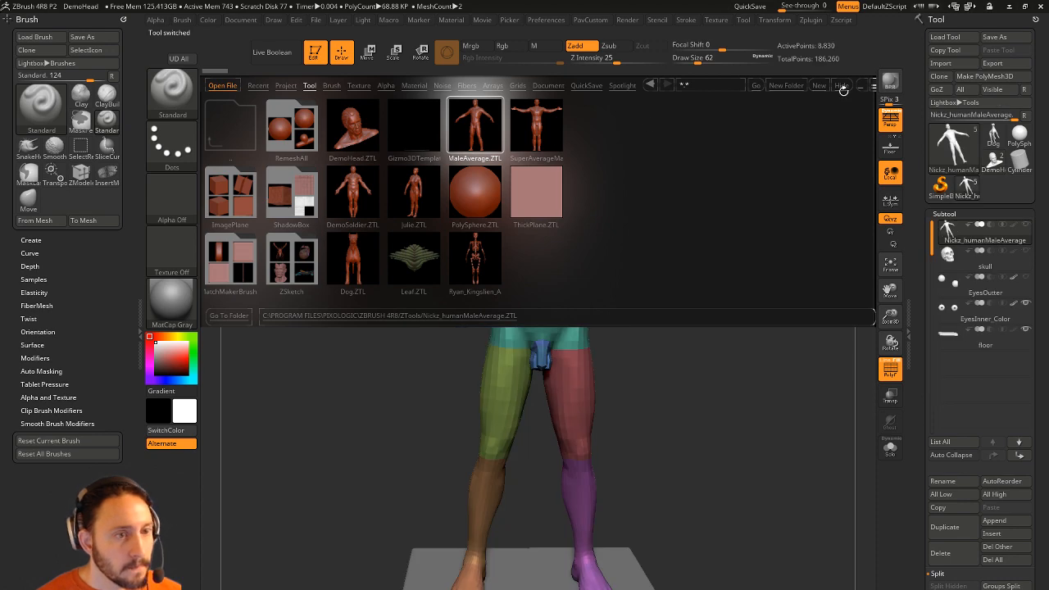
mouse_move(704, 293)
left_mouse_down()
mouse_move(692, 288)
mouse_move(741, 265)
mouse_move(825, 299)
left_mouse_up()
left_click(889, 369)
key("s")
left_click(700, 286)
mouse_move(736, 118)
left_mouse_down("alt")
mouse_move(714, 287)
mouse_move(735, 269)
mouse_move(843, 342)
left_mouse_up("alt")
left_click(885, 366)
left_click_drag(686, 123, 672, 335, "alt")
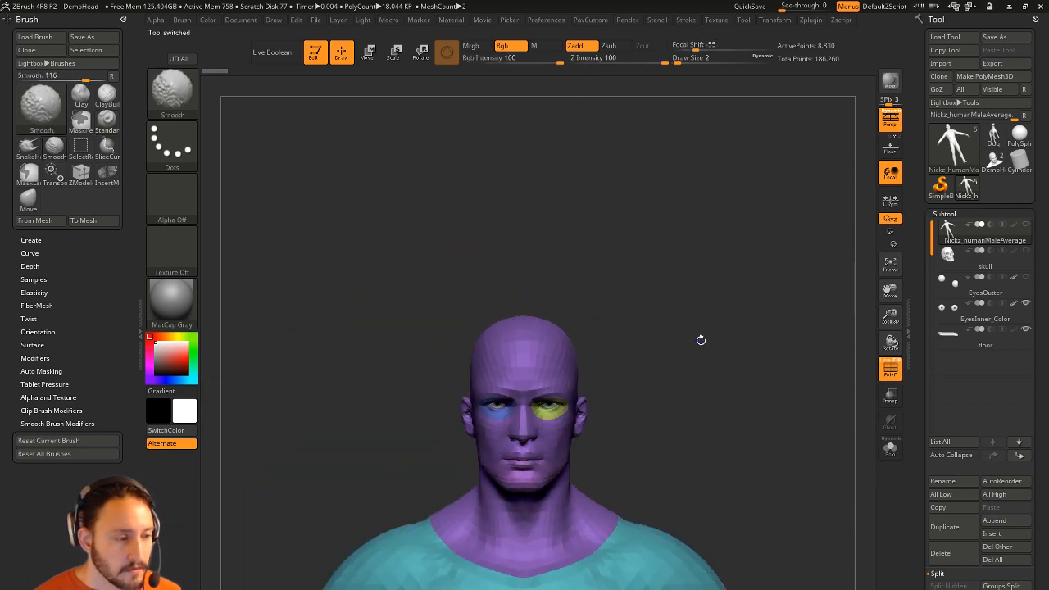
Show the wireframe, zoom in on the head and neck, and hide the inner eye subtool.
left_click(885, 362)
left_click_drag(810, 357, 852, 369, "alt")
left_click_drag(676, 104, 676, 355, "alt")
left_click_drag(765, 348, 676, 319)
left_click_drag(676, 319, 727, 333, "alt")
left_click_drag(737, 230, 748, 342, "alt")
left_click(1025, 305)
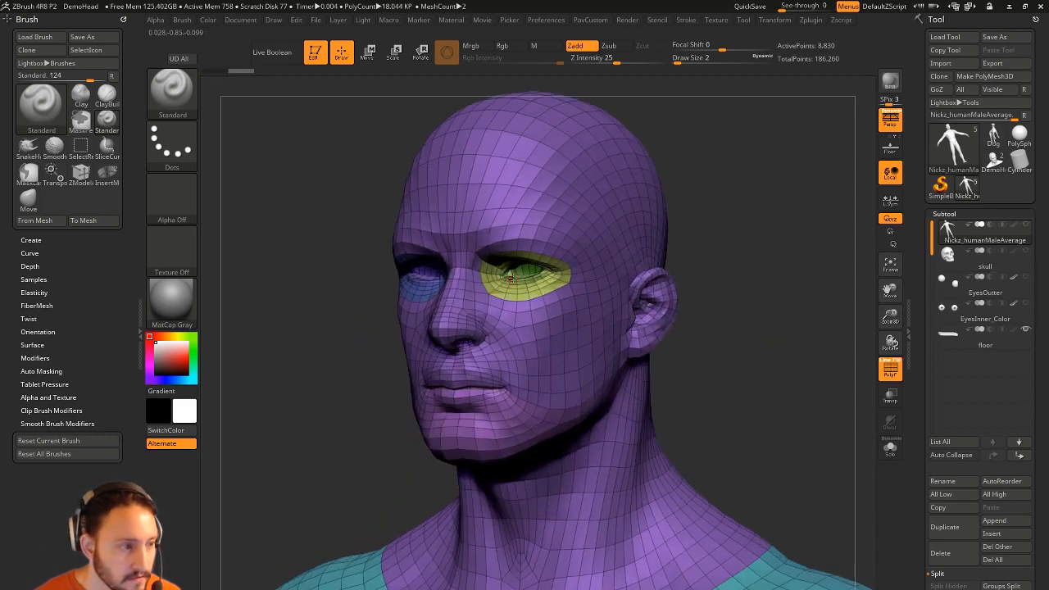
Orbit the head through front, three-quarter and profile views to inspect topology, then reopen LightBox.
left_click_drag(701, 232, 801, 61)
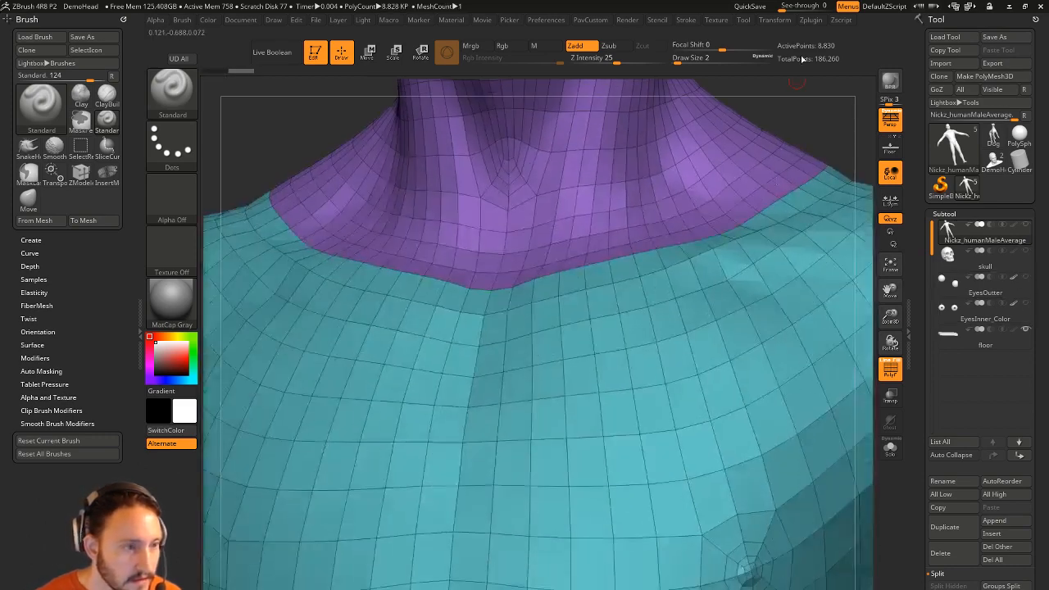
left_click_drag(791, 114, 761, 269, "alt")
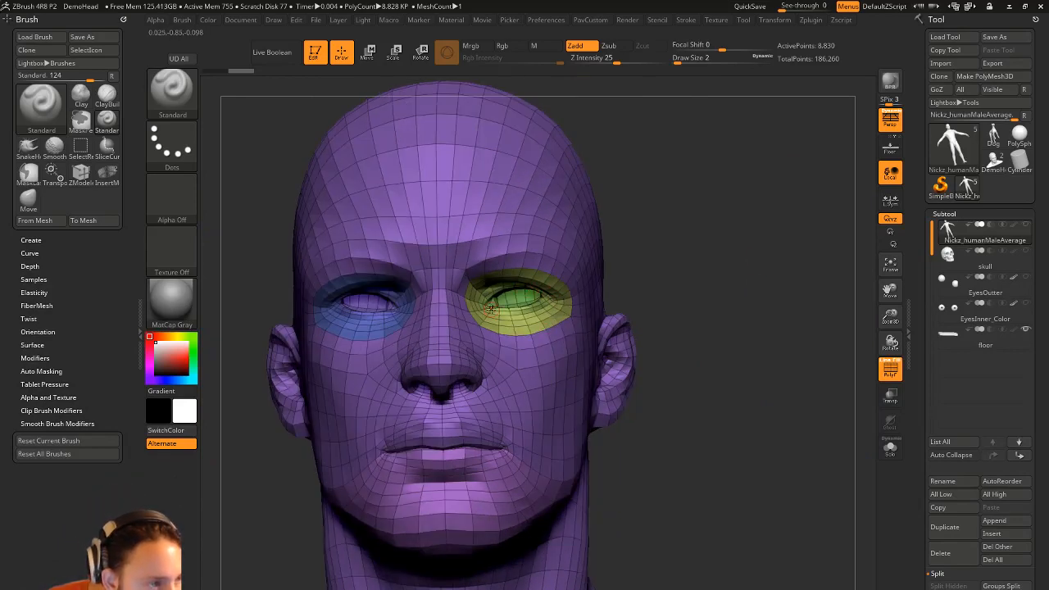
left_click_drag(671, 233, 680, 273)
left_click_drag(778, 280, 698, 168)
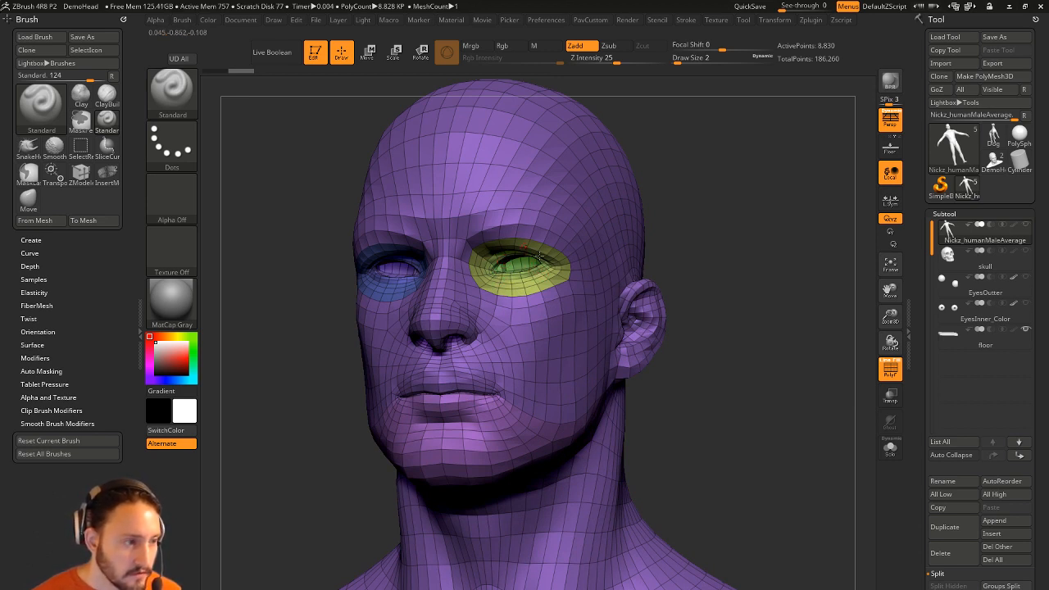
mouse_move(719, 326)
left_mouse_down()
mouse_move(584, 321)
mouse_move(656, 315)
left_mouse_up()
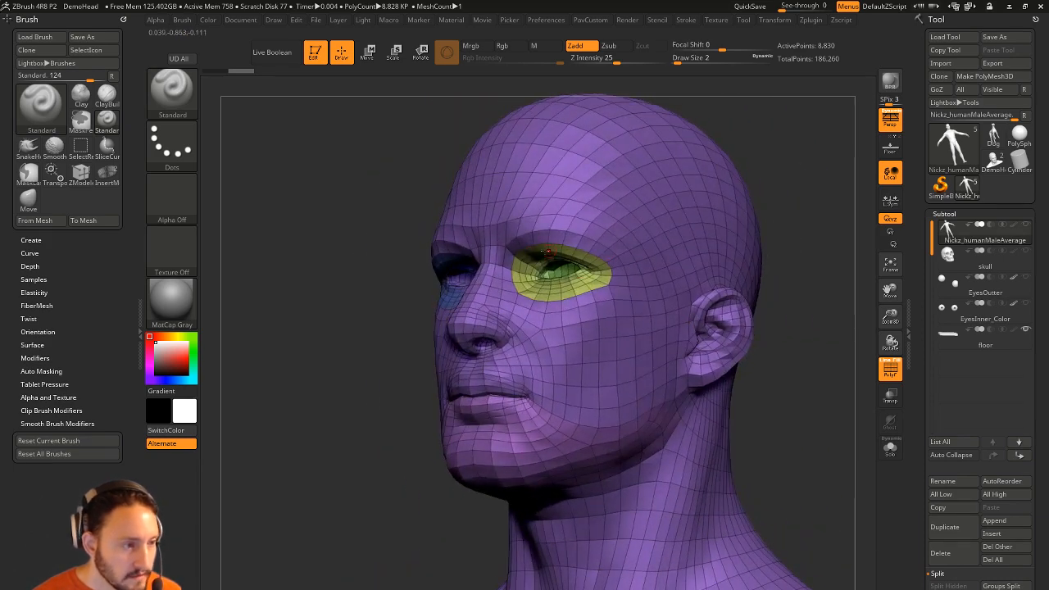
left_click_drag(403, 356, 352, 392)
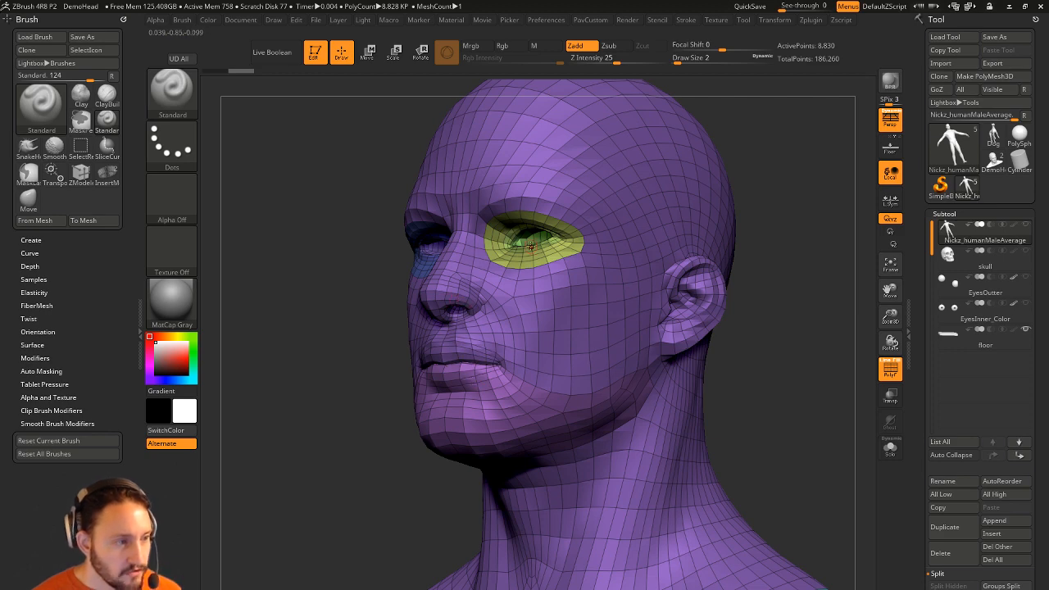
left_click_drag(821, 278, 677, 220)
left_click_drag(714, 261, 601, 316)
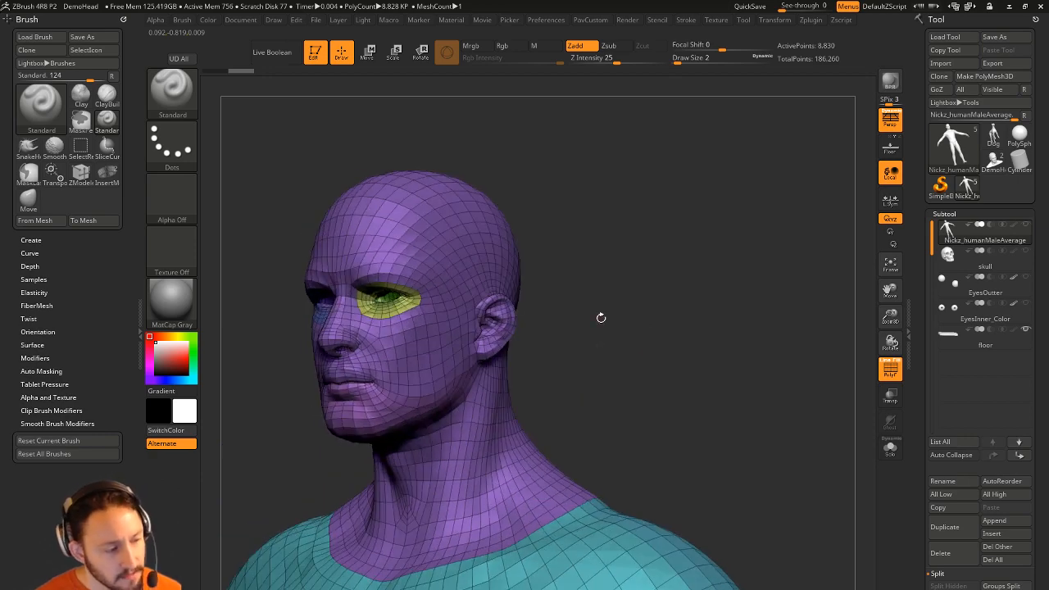
left_click_drag(554, 210, 554, 274)
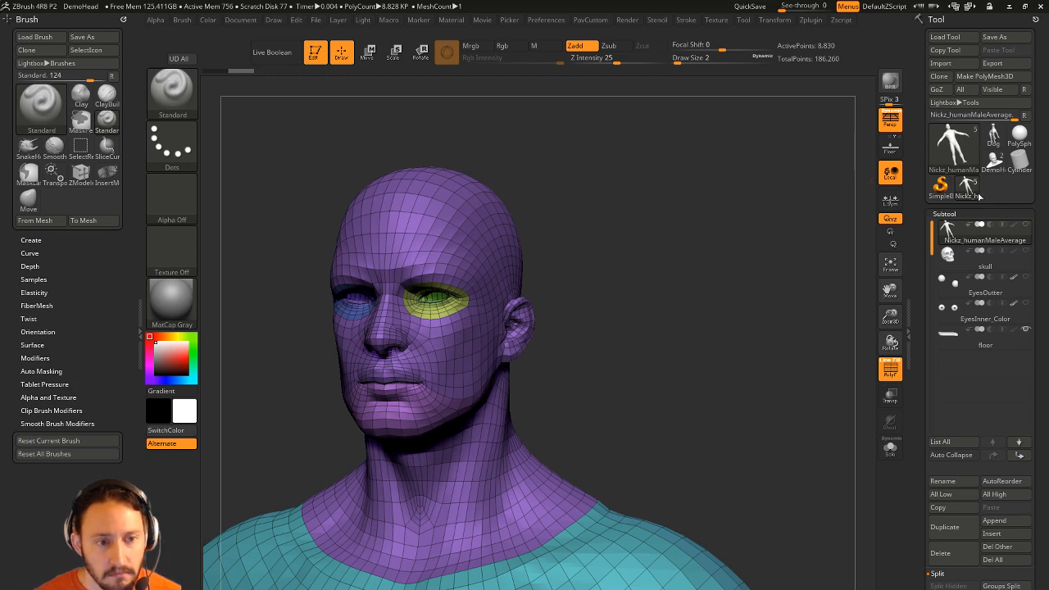
key("comma")
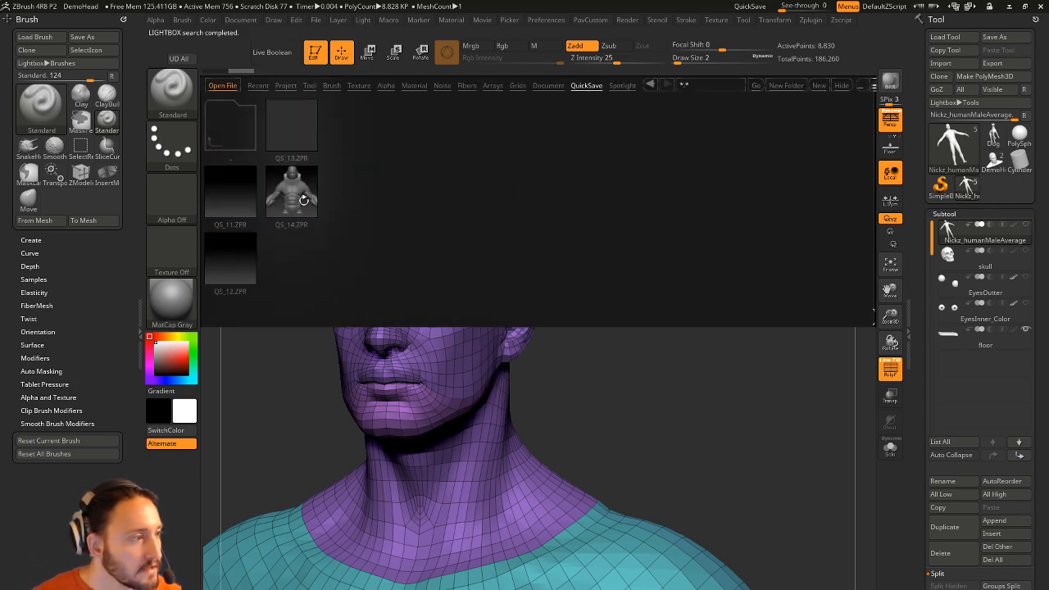
Open QS_14.ZPR without saving the current model, turn the bust slightly, and minimize ZBrush.
double_click(295, 196)
left_click(552, 361)
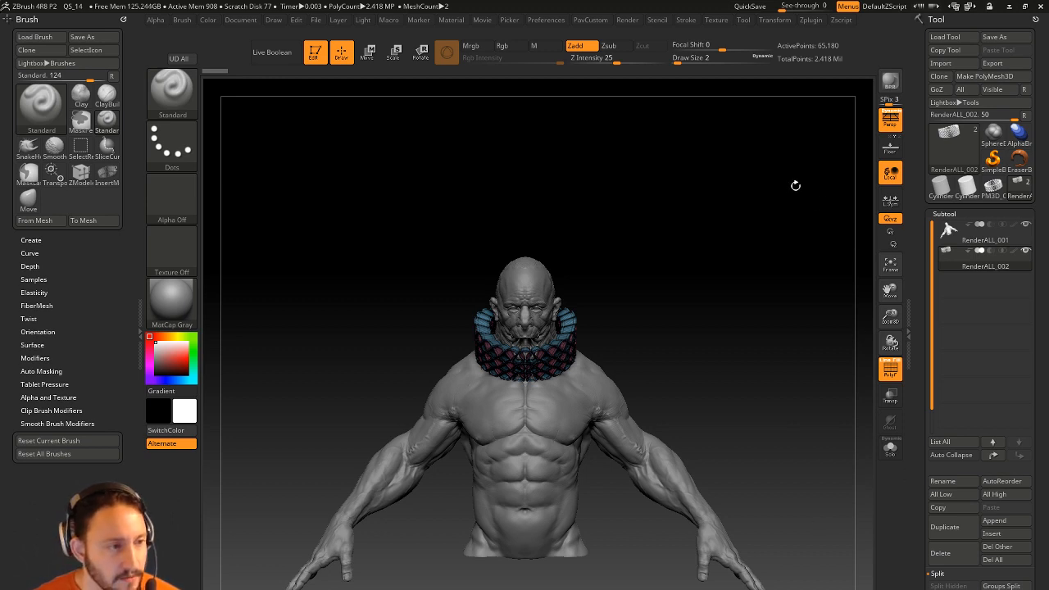
left_click_drag(796, 182, 779, 181)
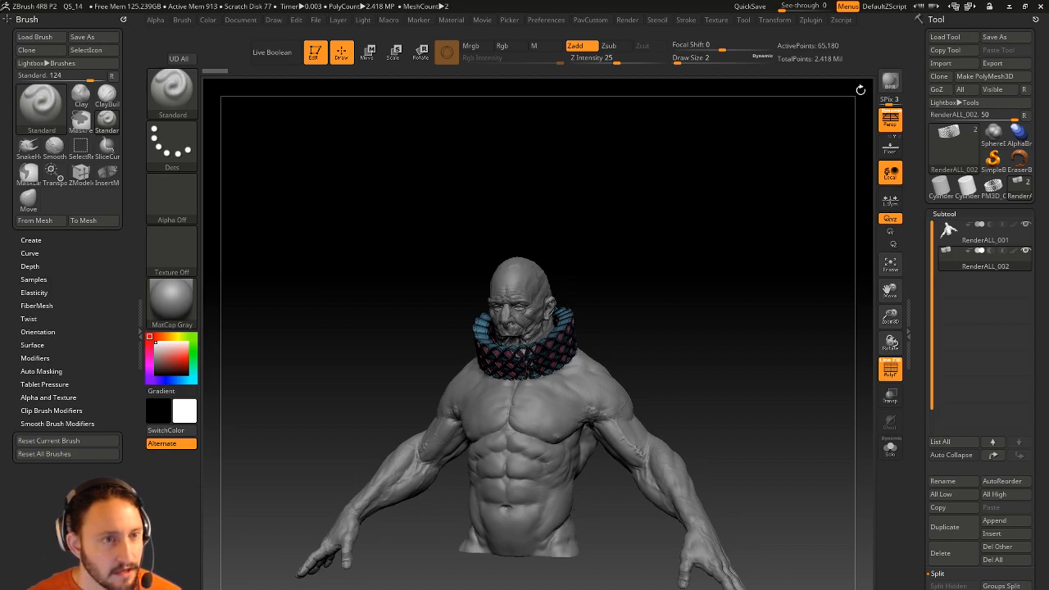
left_click(1007, 6)
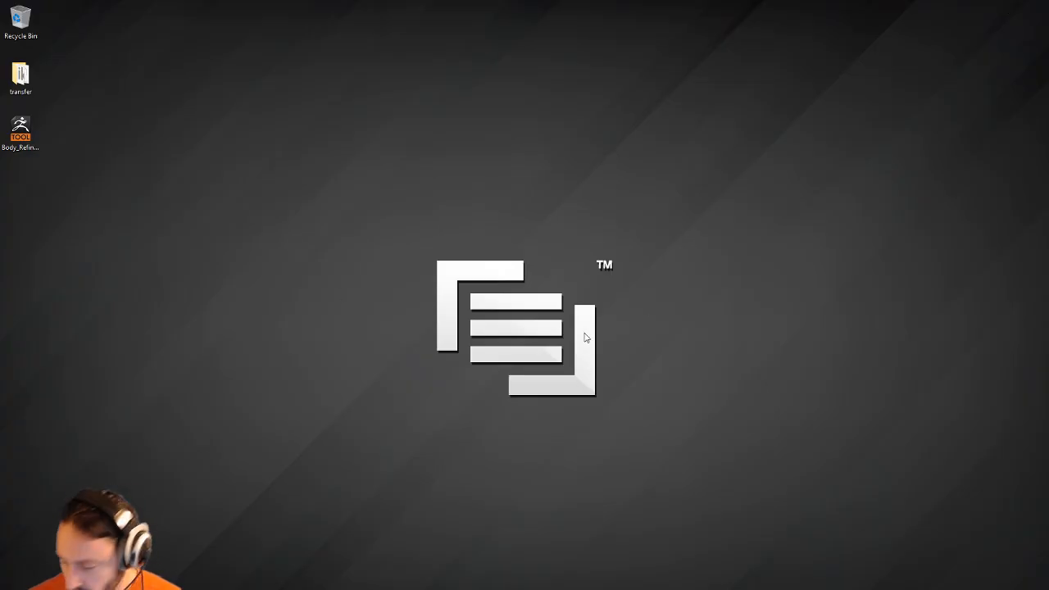
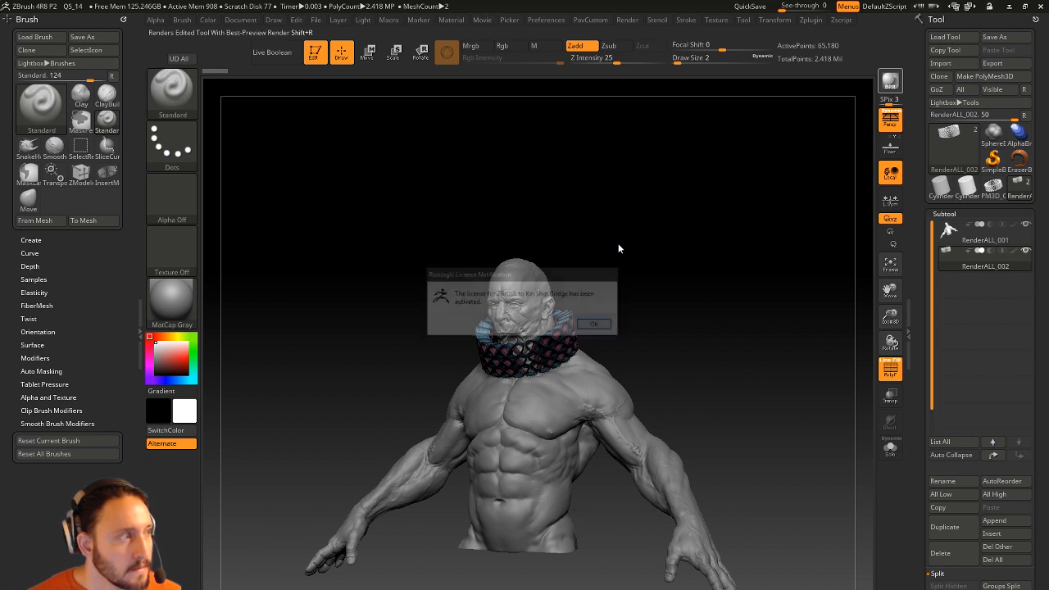
Accept the ZBrush to KeyShot Bridge licence notice so KeyShot 7 launches with the bust.
left_click(599, 324)
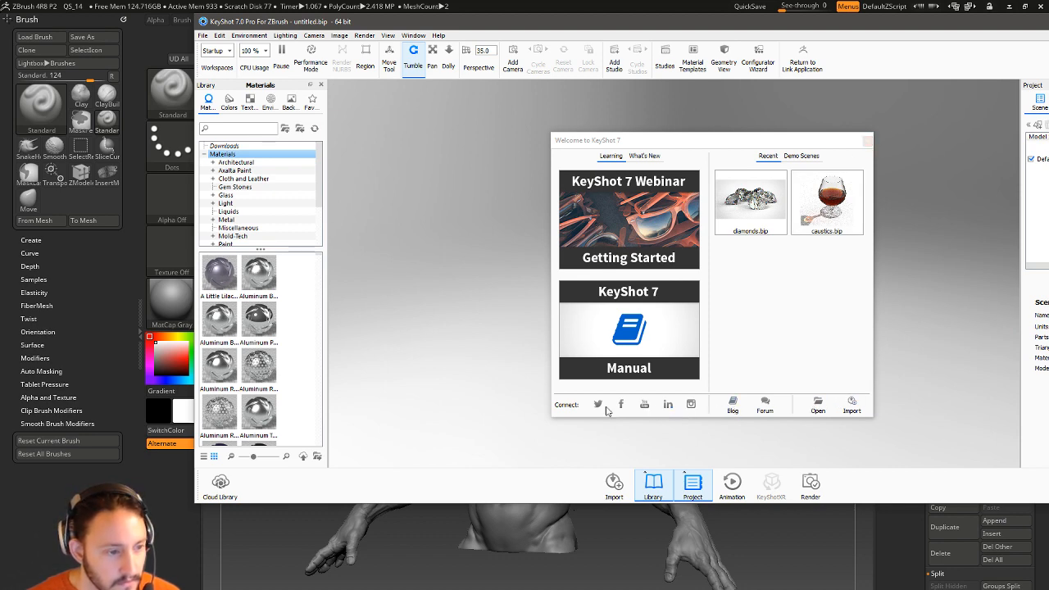
Close the welcome window, maximize KeyShot, and set CPU usage to 100 % (all 32 cores).
left_click(868, 141)
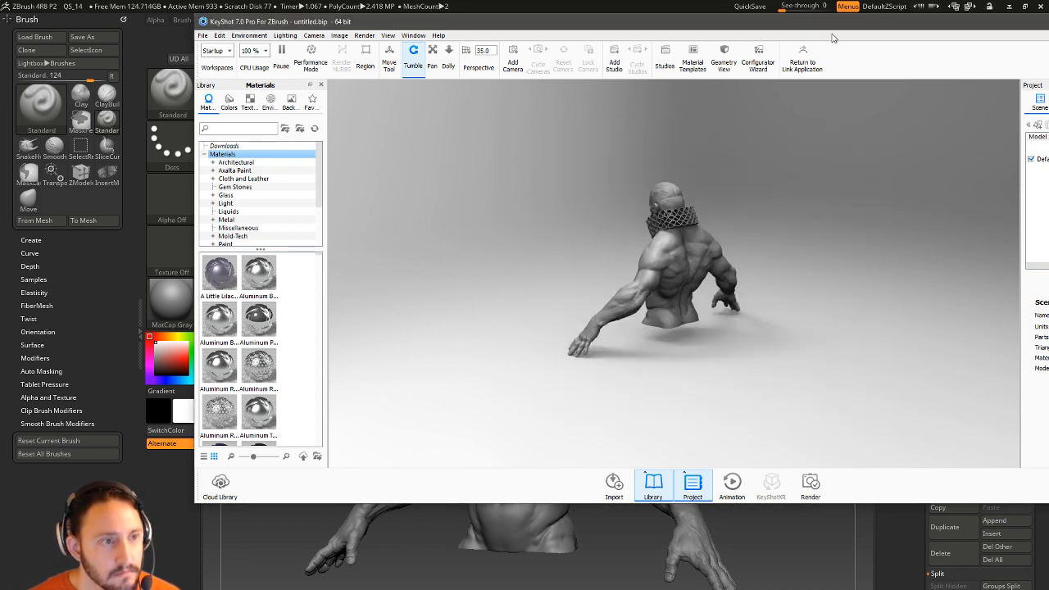
left_click_drag(838, 29, 656, 69)
left_click(1002, 61)
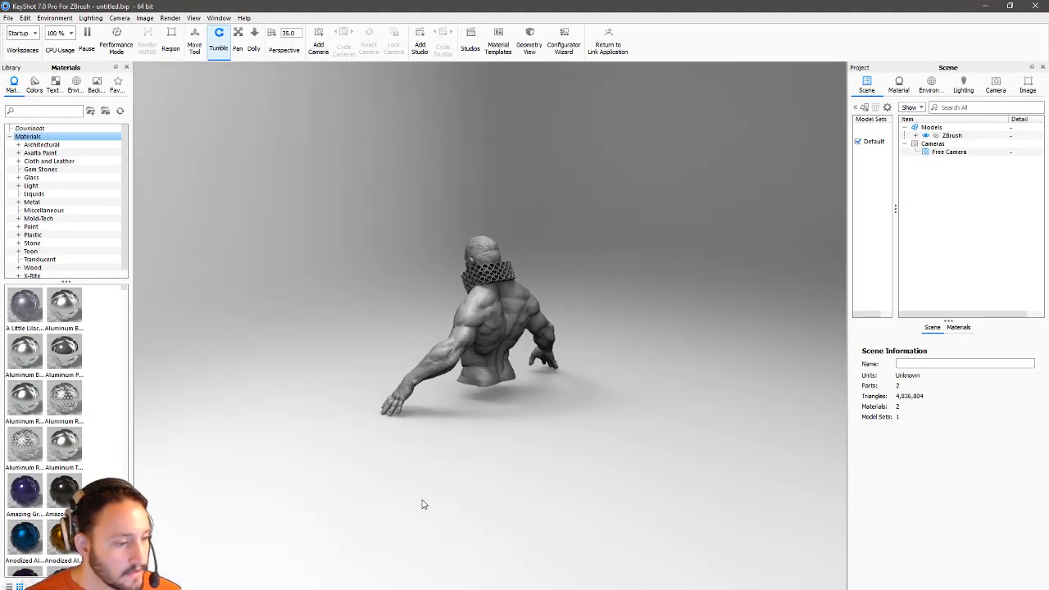
left_click(70, 34)
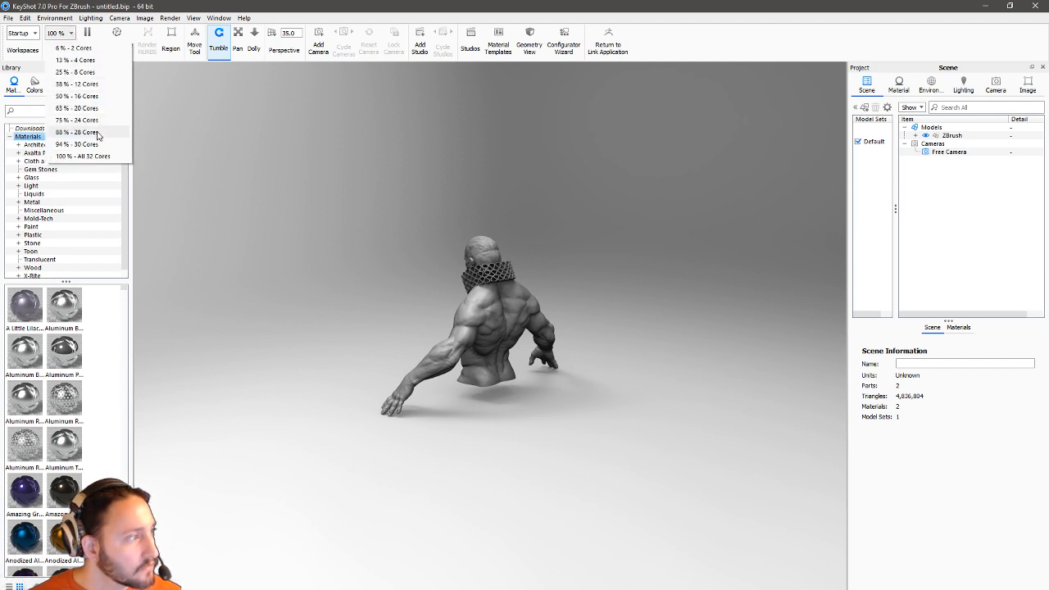
left_click(105, 156)
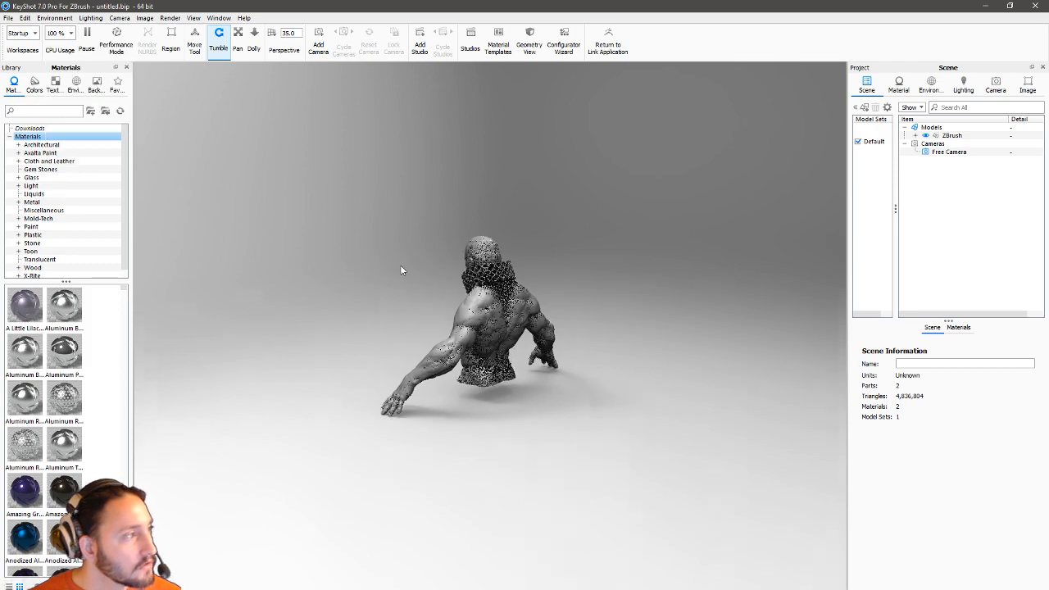
Turn and zoom the camera to a close, slightly low front view of the bust.
left_click_drag(364, 259, 599, 260)
right_click_drag(497, 316, 809, 515, "alt")
right_click_drag(347, 259, 463, 351, "alt")
left_click_drag(464, 351, 632, 275)
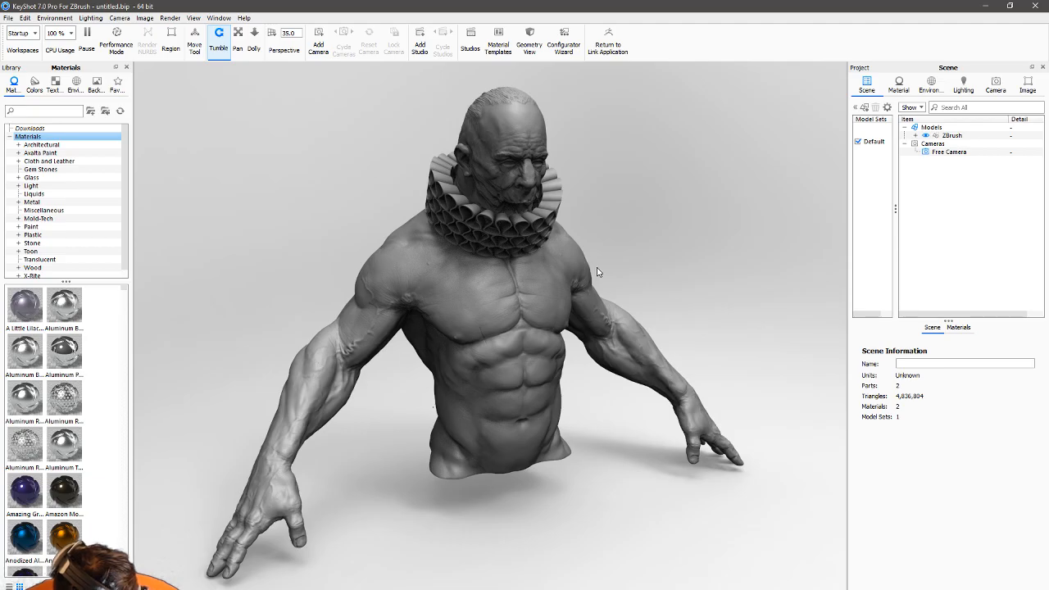
left_click_drag(536, 264, 599, 340)
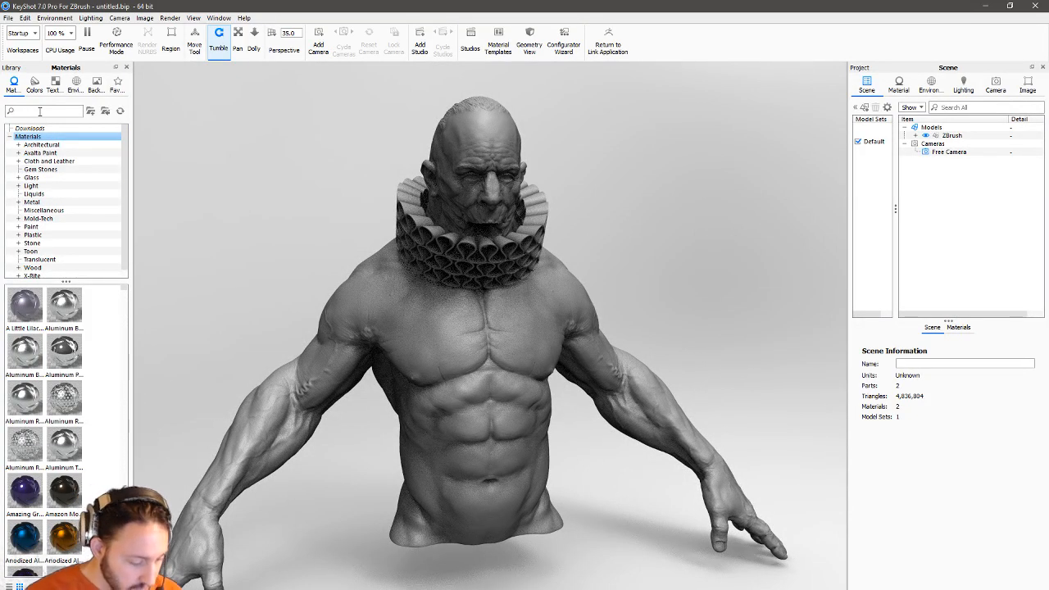
Search the library for 'ski' and apply the Human Skin material to the bust.
left_click(39, 112)
type("ski")
left_click_drag(64, 305, 516, 348)
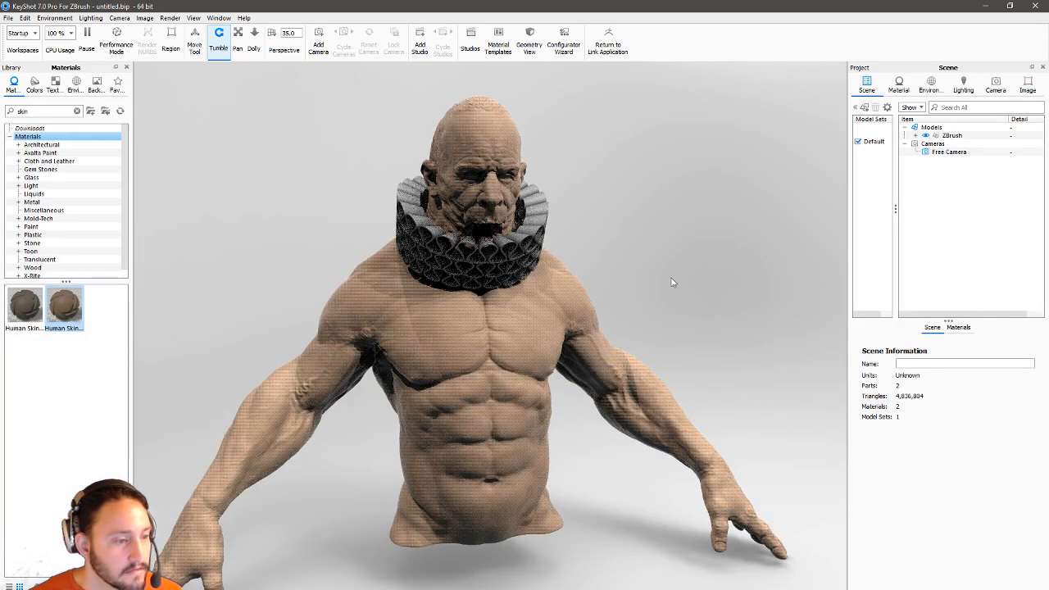
Switch the scene lighting to the Product preset.
left_click(963, 86)
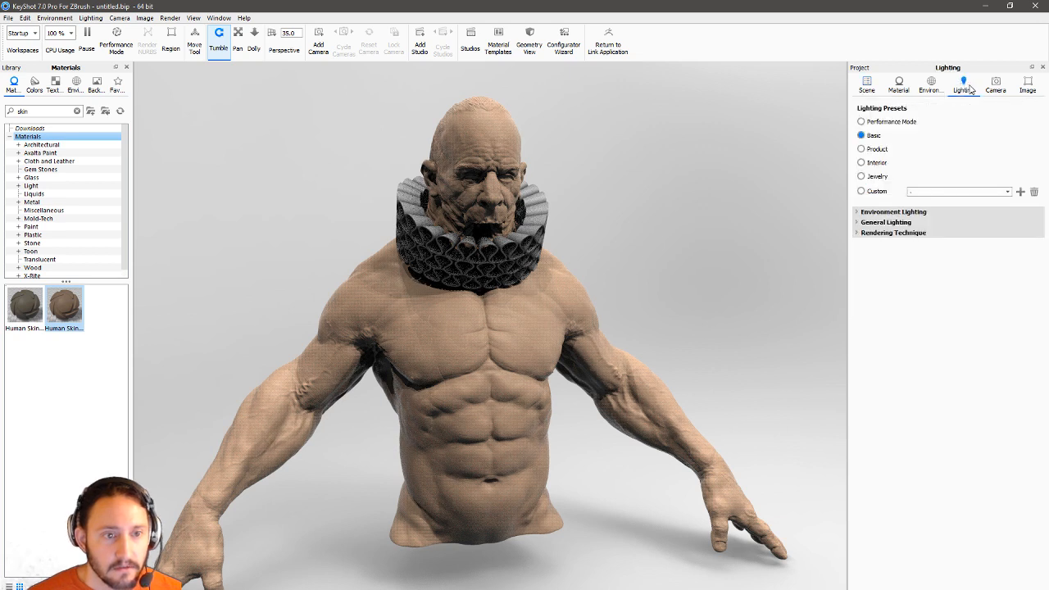
left_click(856, 233)
left_click(856, 221)
left_click(855, 212)
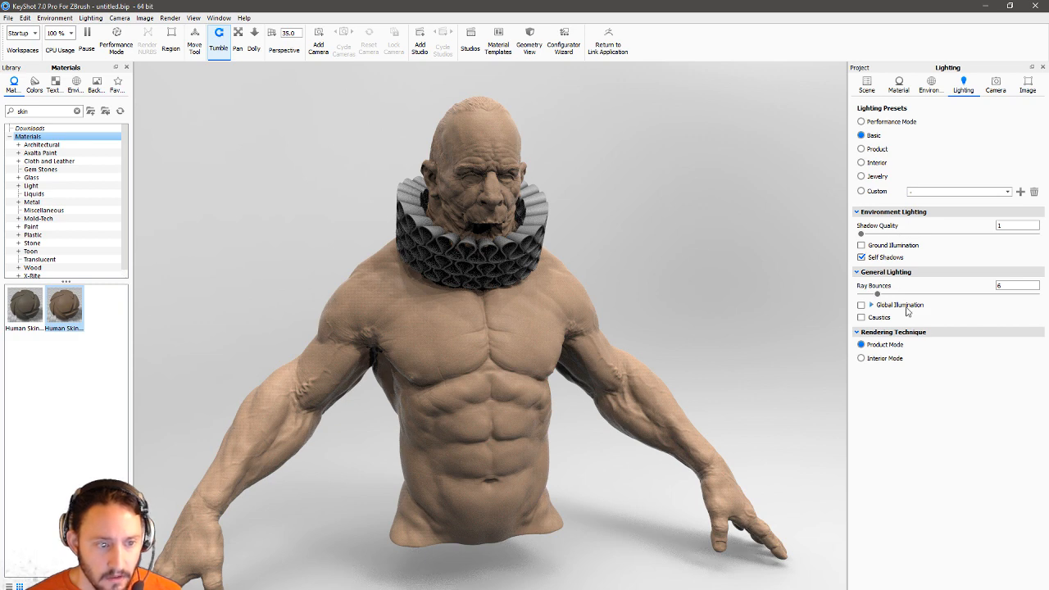
left_click(877, 149)
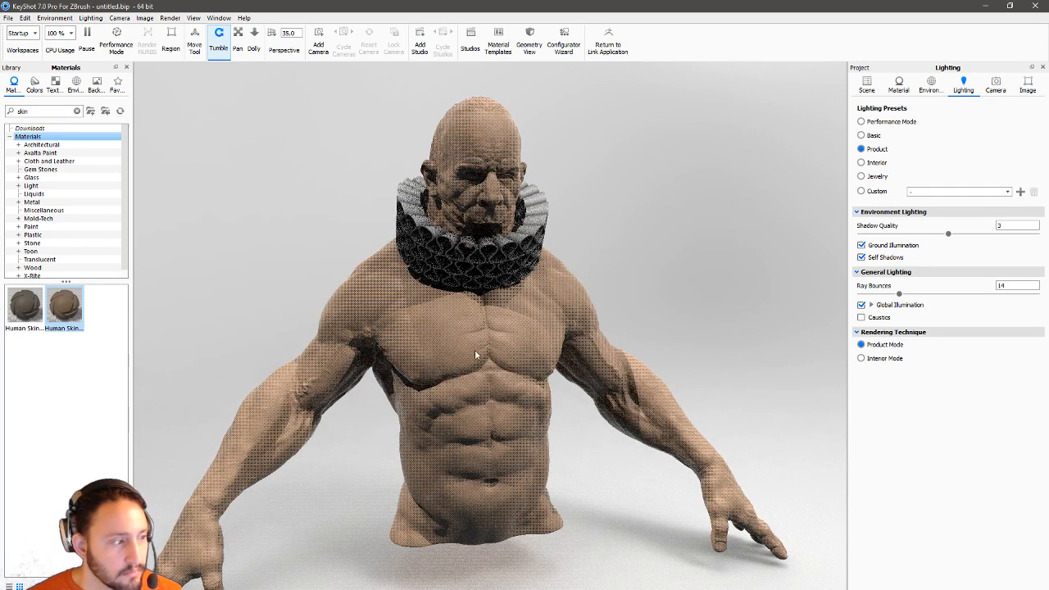
Turn on the Heads-Up Display render statistics overlay.
left_click(194, 18)
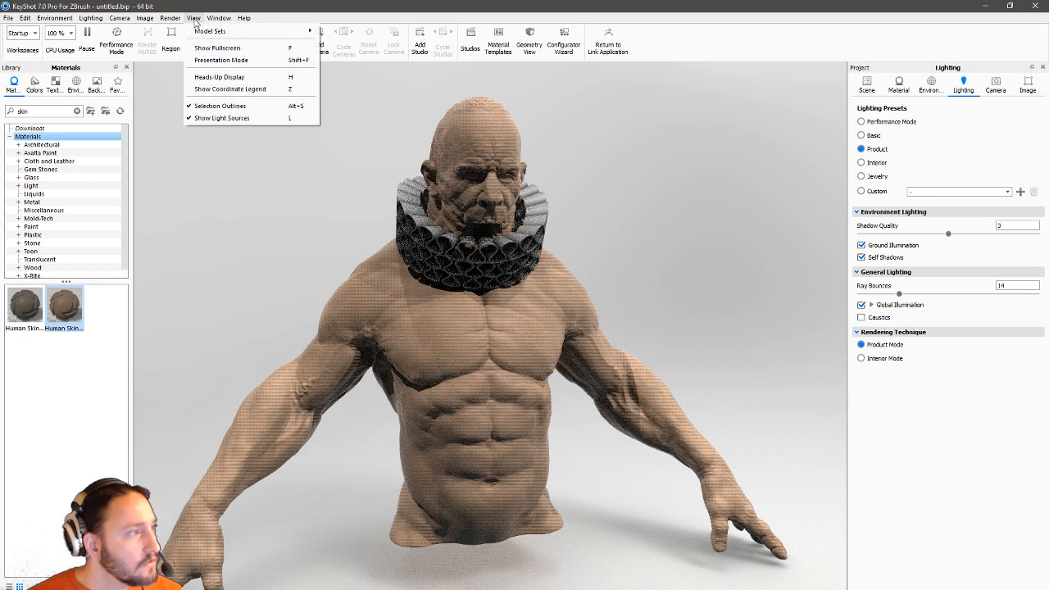
left_click(210, 78)
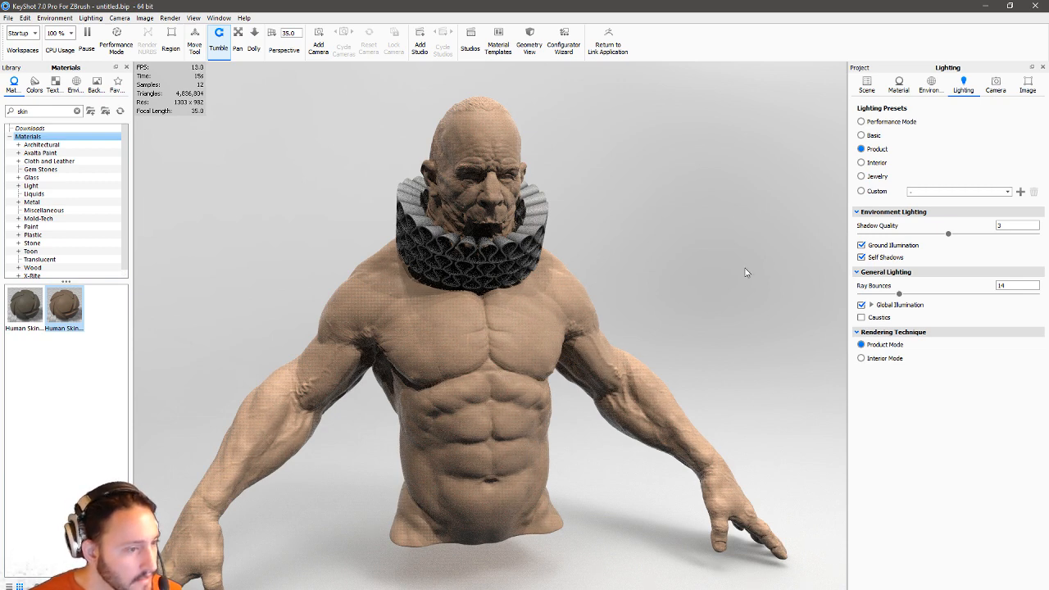
left_click_drag(718, 242, 596, 254)
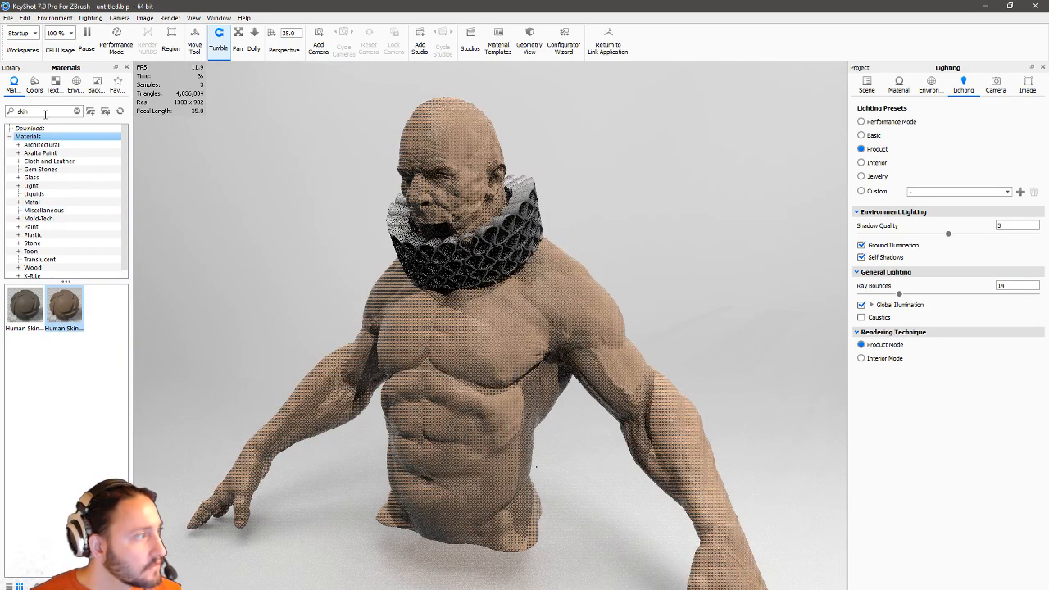
Clear the skin search and browse the library to Plastic > Hard > Cloudy materials.
left_click_drag(44, 112, 4, 113)
left_click(9, 138)
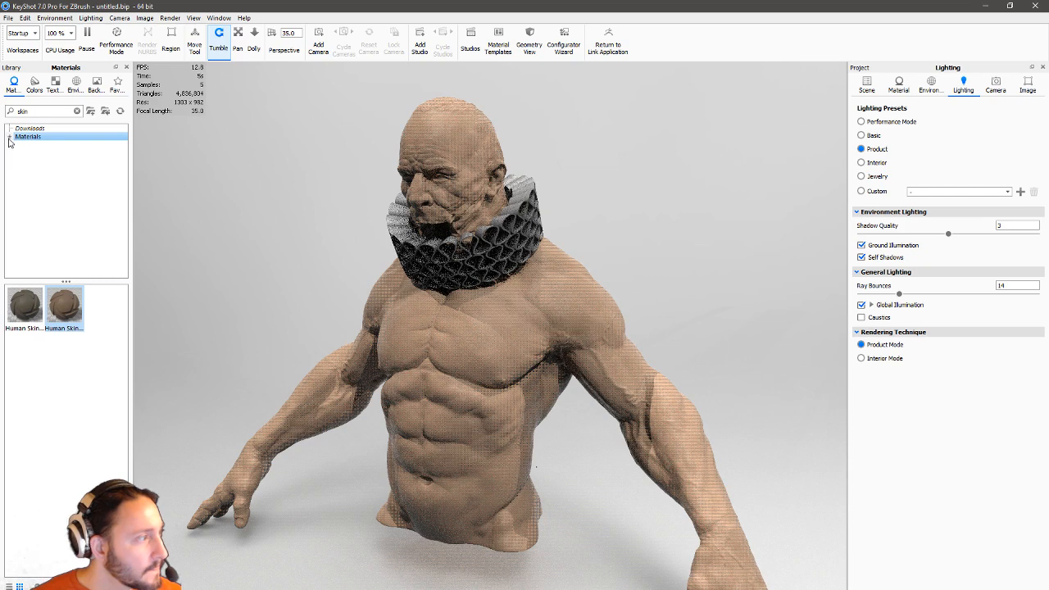
left_click(10, 137)
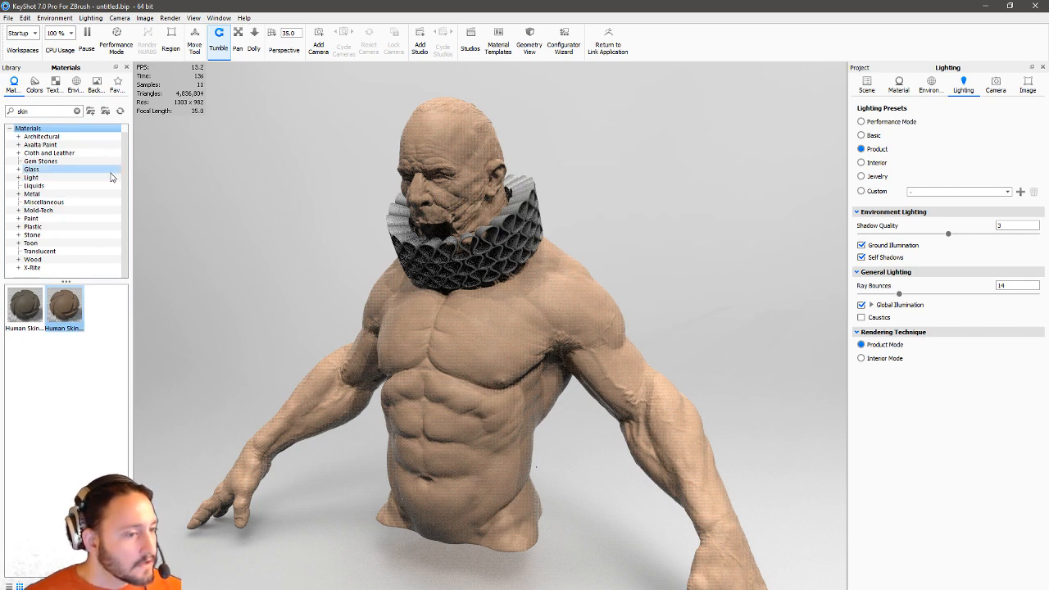
left_click(19, 226)
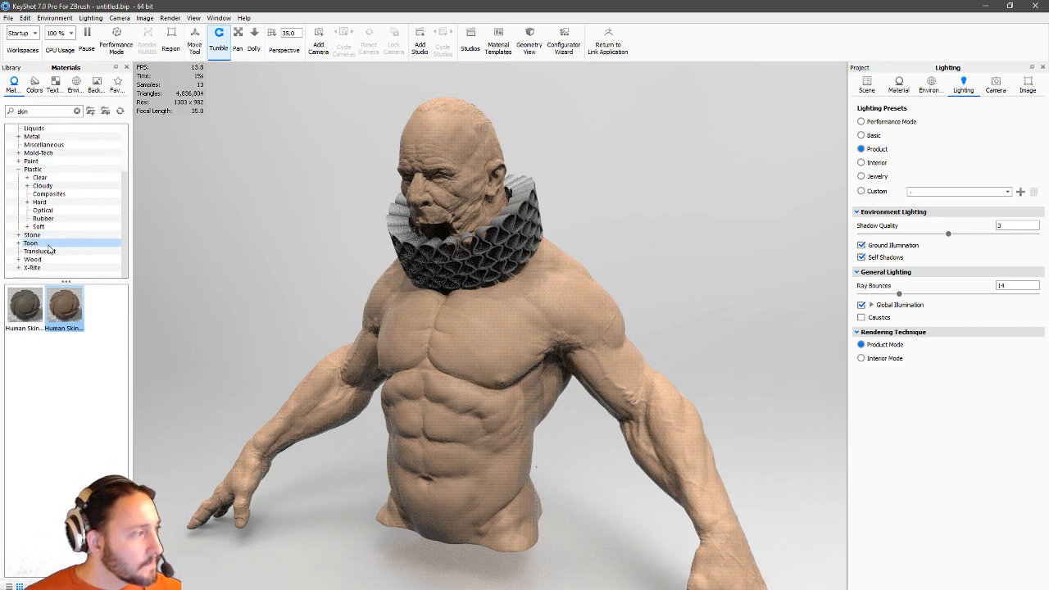
left_click(27, 202)
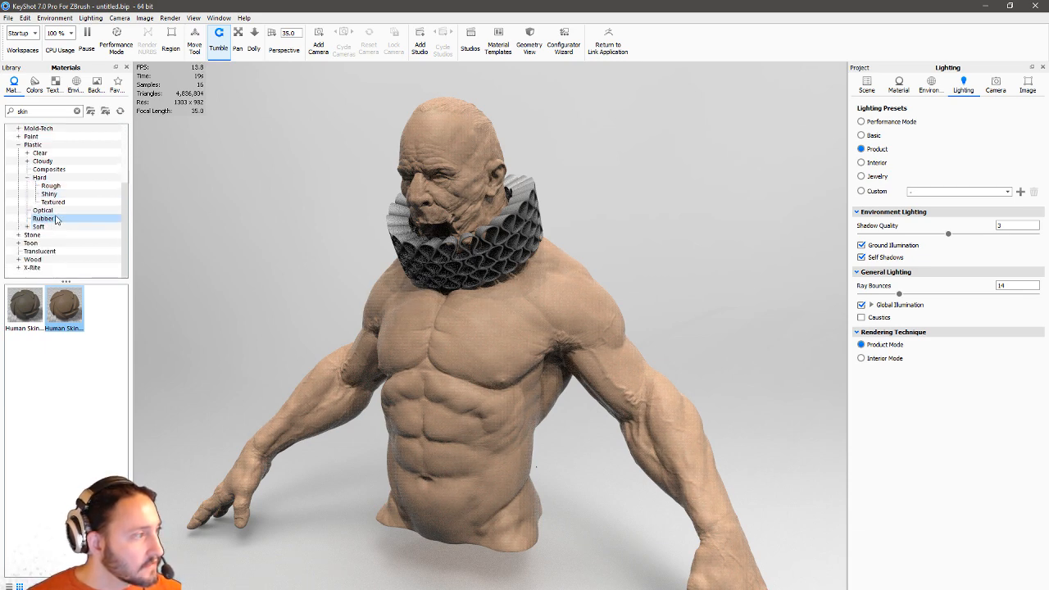
left_click(39, 162)
left_click(28, 161)
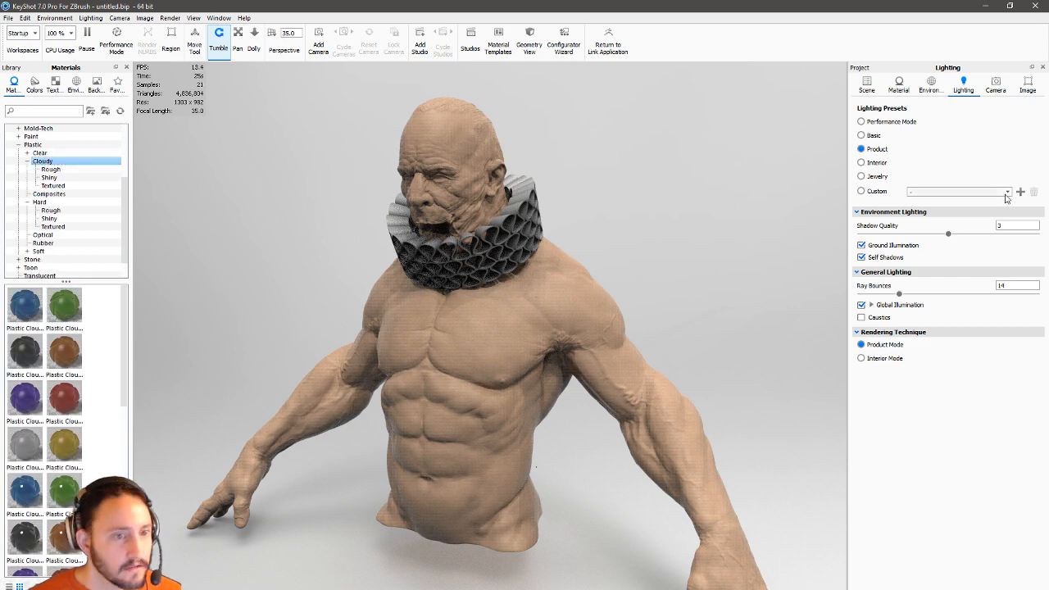
left_click(866, 84)
Hide the body part in the Scene tree and select the collar part.
left_click(916, 137)
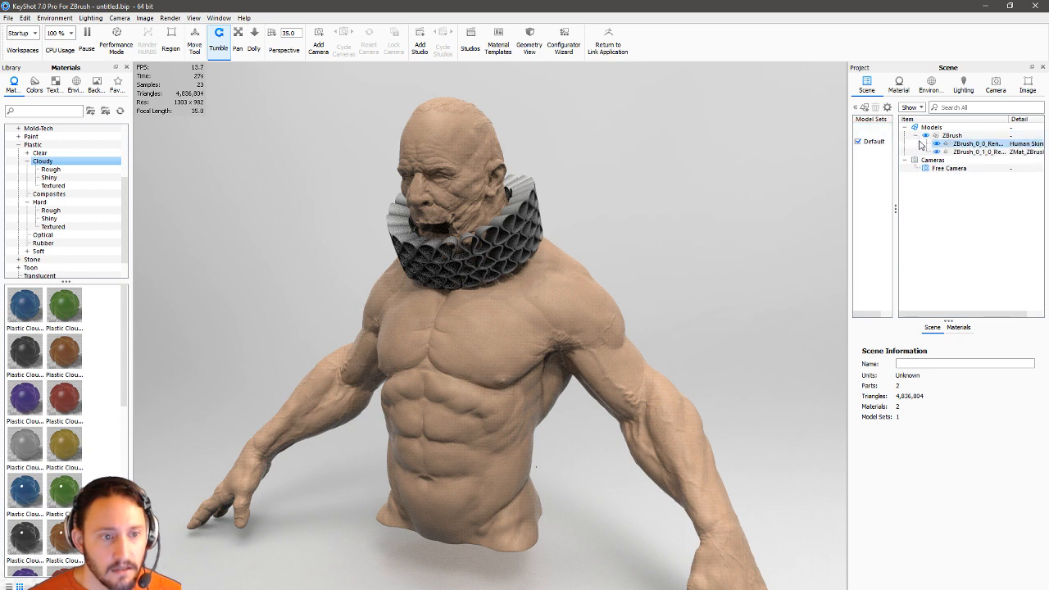
left_click(970, 144)
right_click(966, 147)
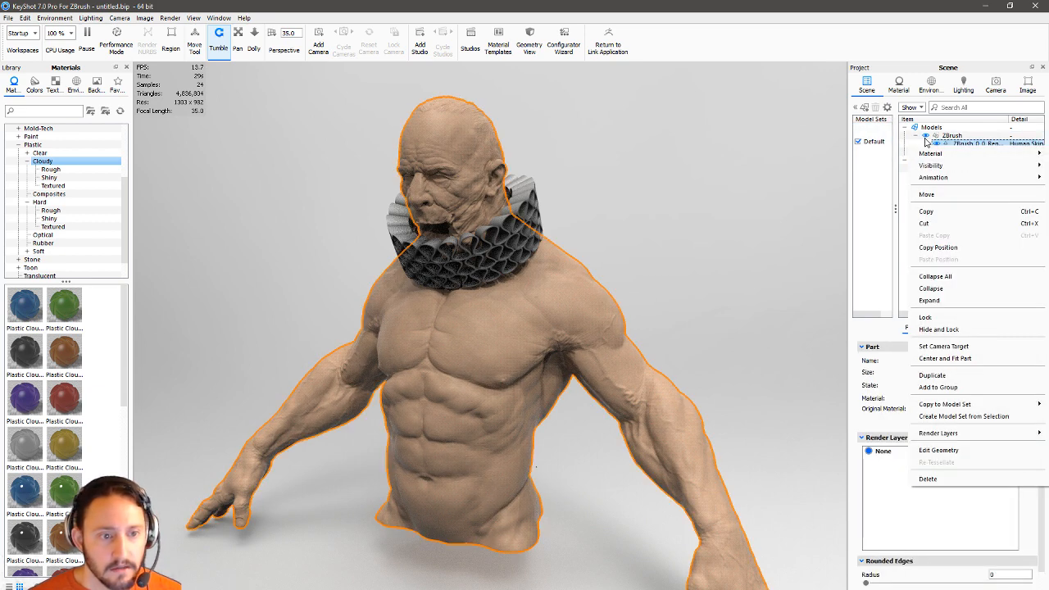
left_click(971, 155)
left_click(963, 154)
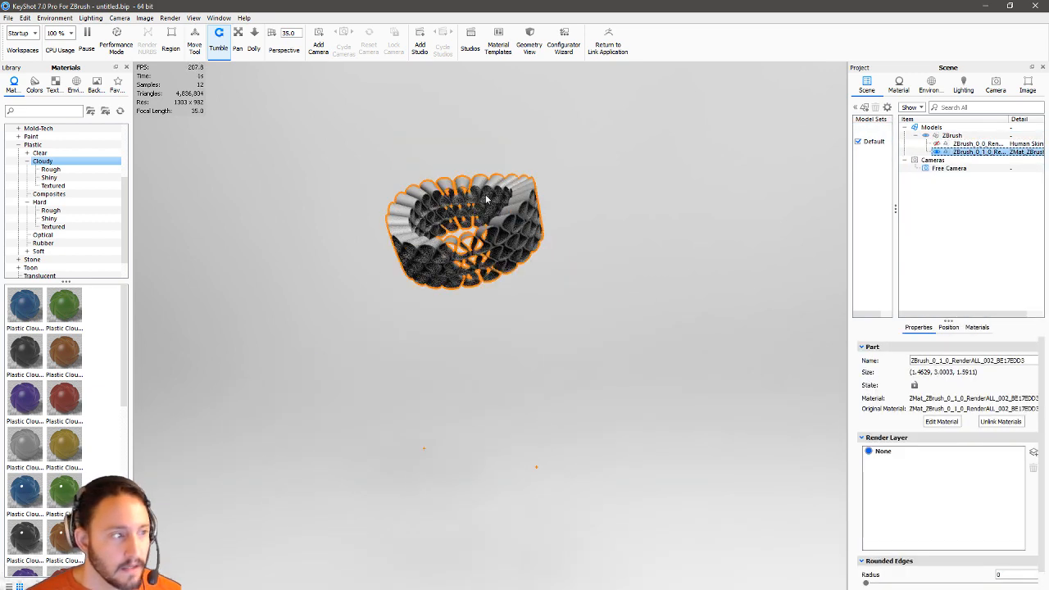
Apply the purple Plastic Cloudy material to the collar and frame it closer.
scroll(726, 484, "up", 5)
middle_click_drag(508, 271, 559, 458)
left_click_drag(368, 409, 234, 385)
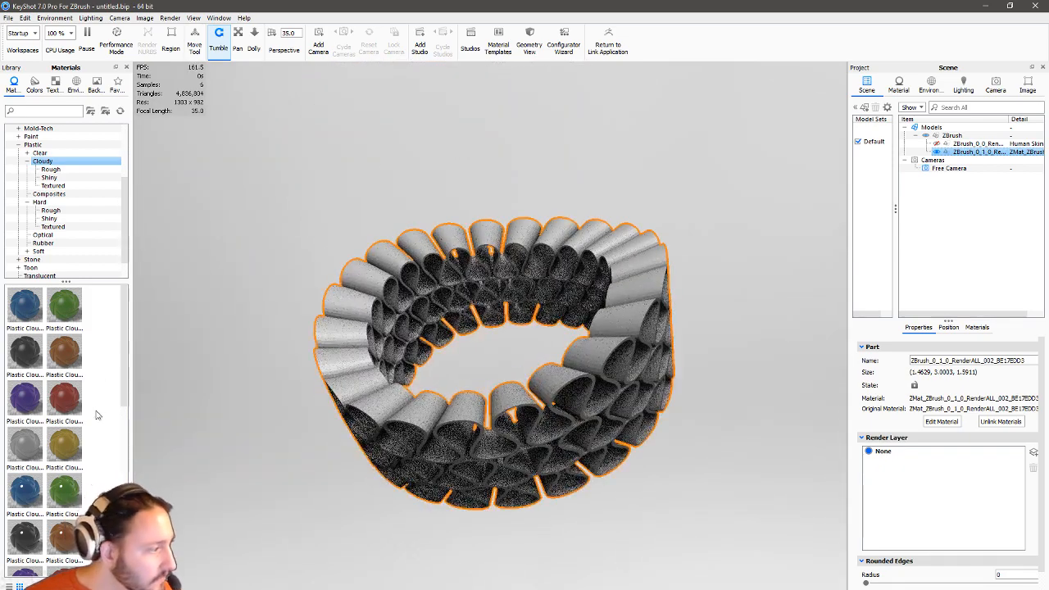
scroll(53, 391, "down", 1)
left_click_drag(24, 363, 582, 440)
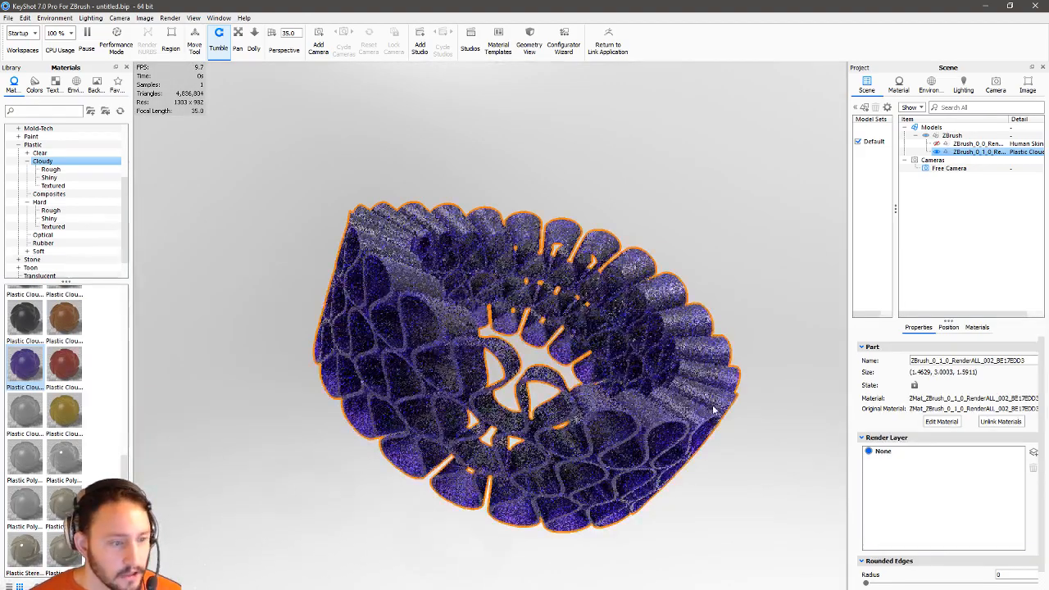
middle_click_drag(760, 362, 726, 349)
right_click_drag(728, 351, 763, 411, "alt")
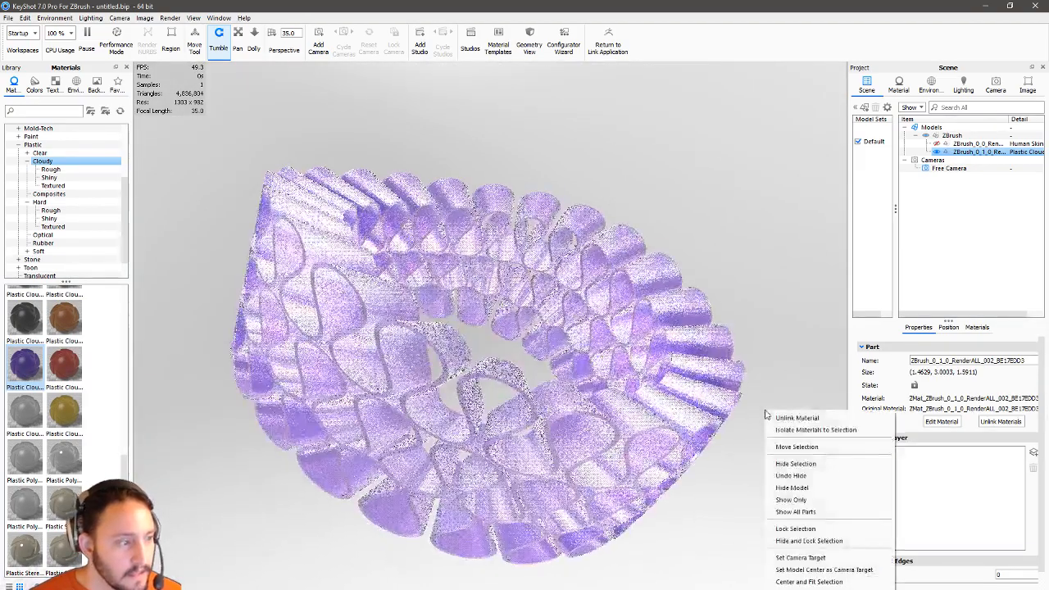
left_click(798, 330)
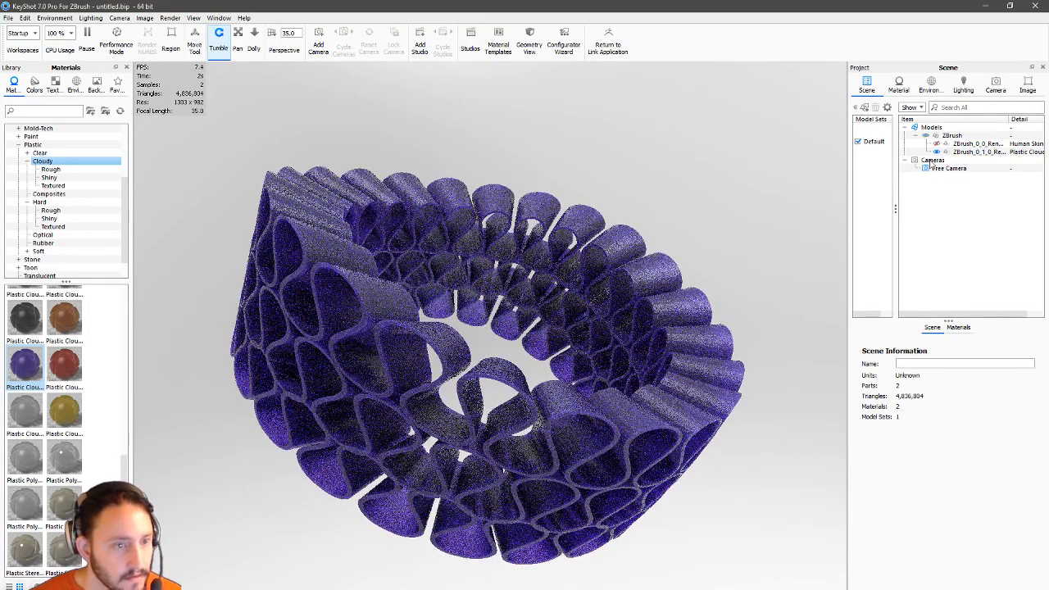
left_click(963, 87)
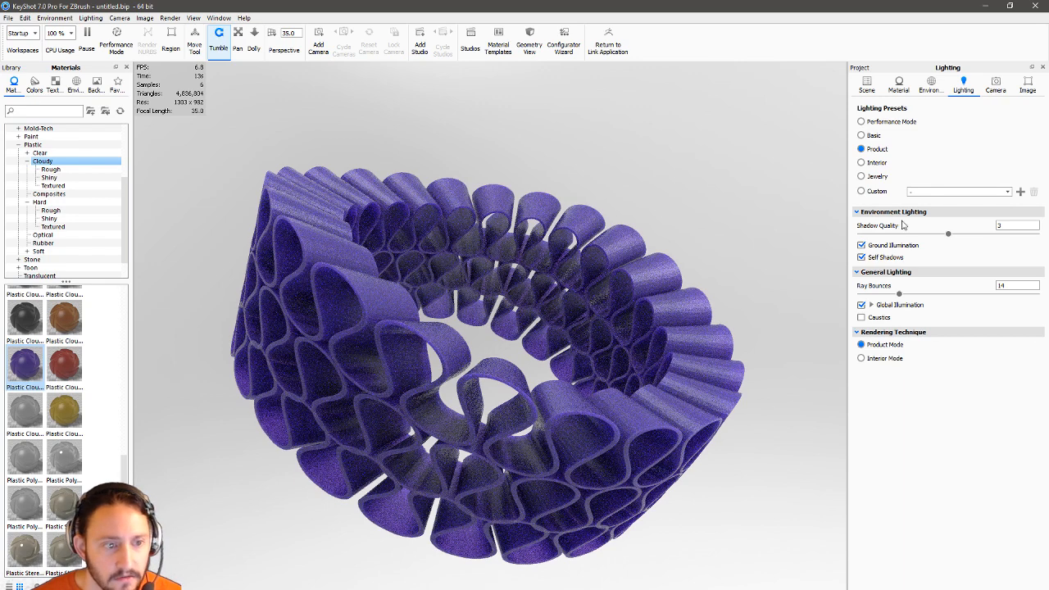
Inspect the purple Plastic Cloudy material, then call up the lattice part's context menu in the Scene tree.
left_click(897, 88)
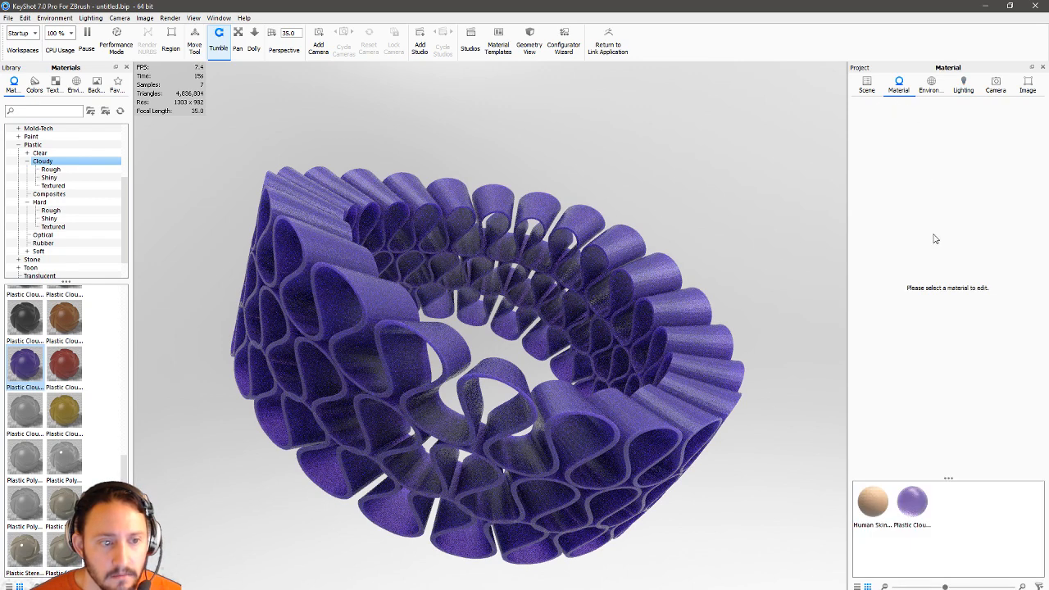
left_click(912, 501)
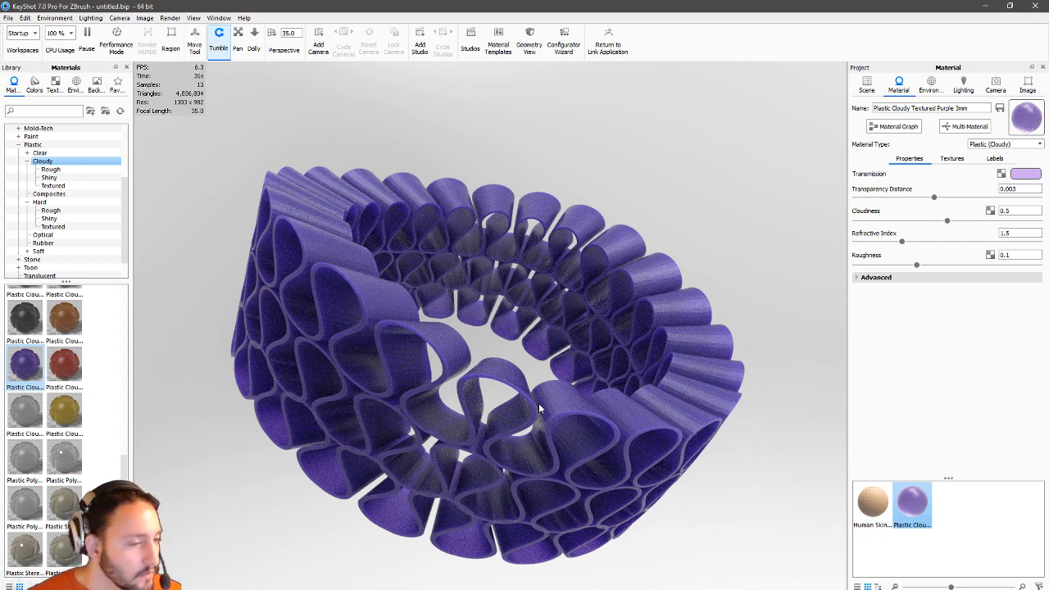
right_click(451, 206)
left_click(449, 191)
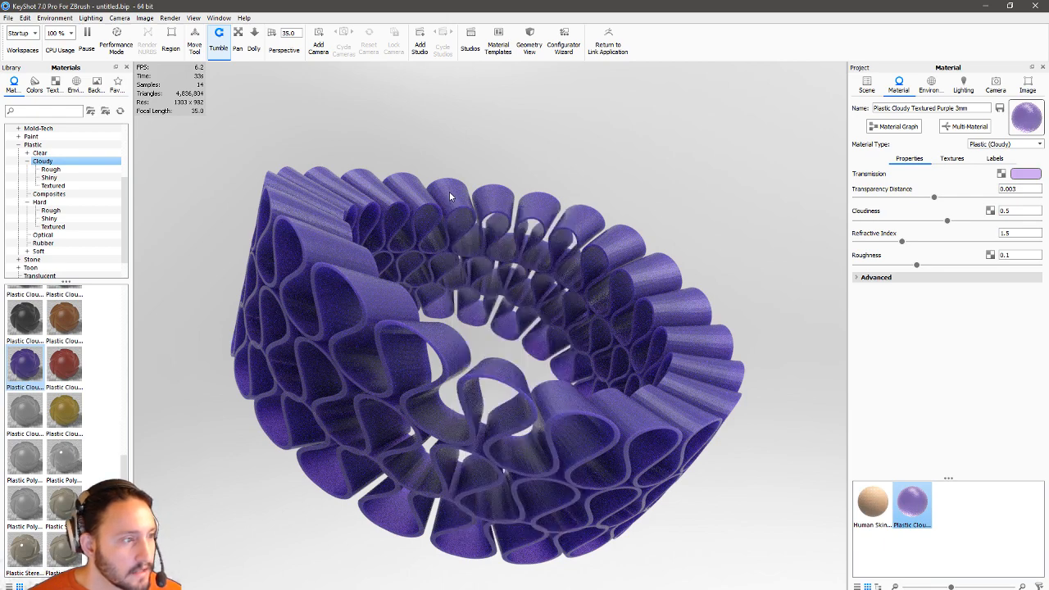
right_click(449, 193)
left_click(542, 227)
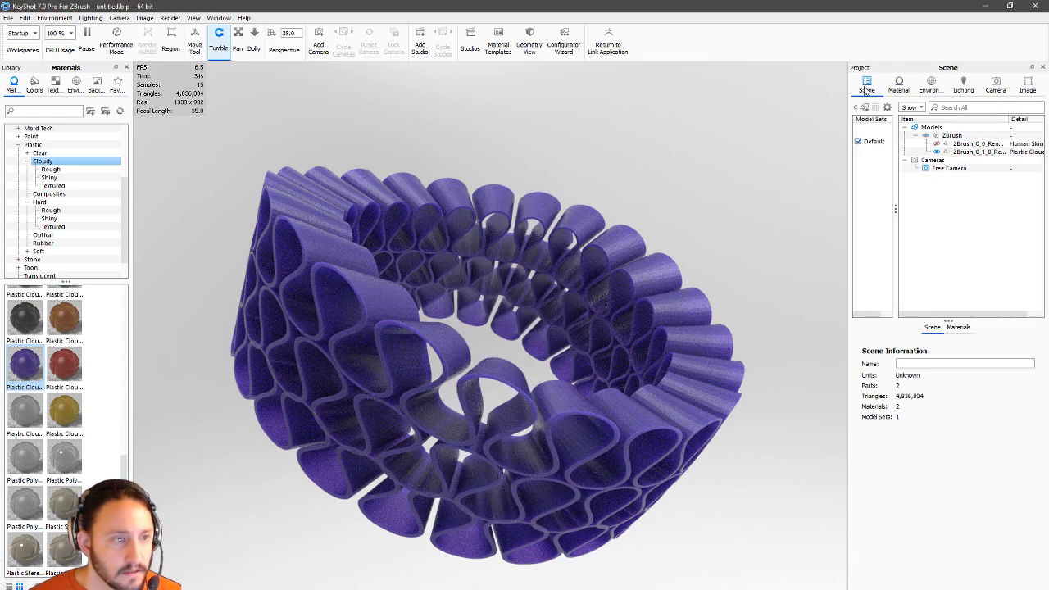
right_click(542, 227)
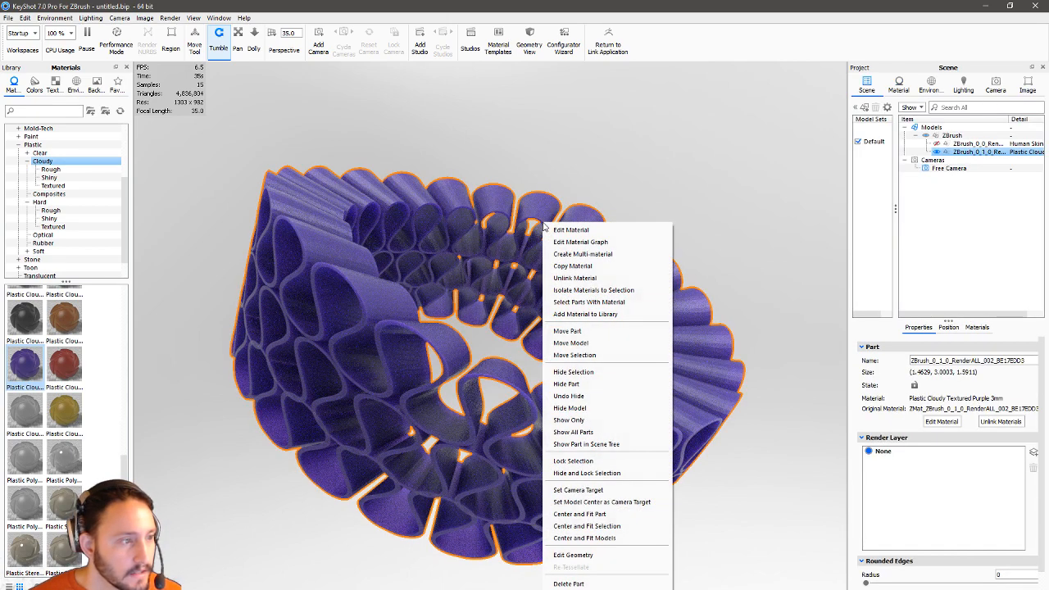
Recalculate the lattice's vertex normals through Edit Geometry > Edit Normals and apply them.
left_click(574, 555)
left_click(460, 321)
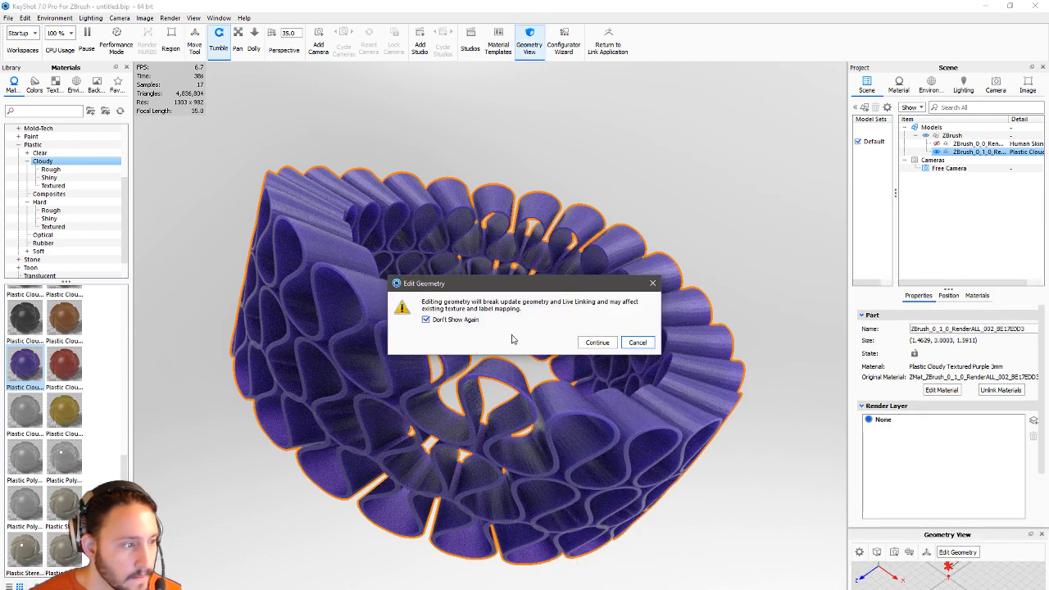
left_click(598, 343)
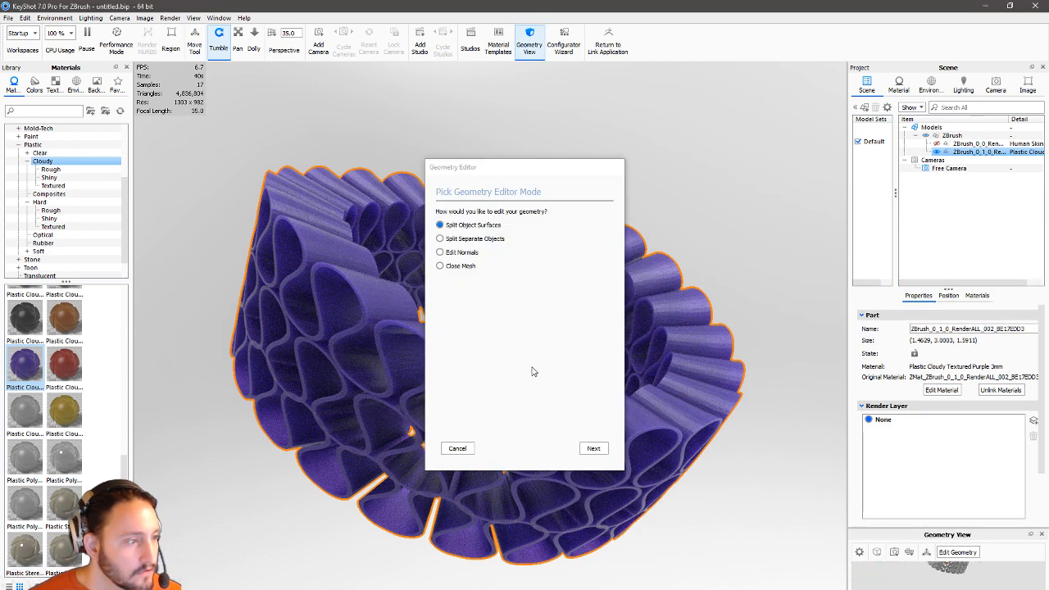
left_click(472, 253)
left_click(593, 449)
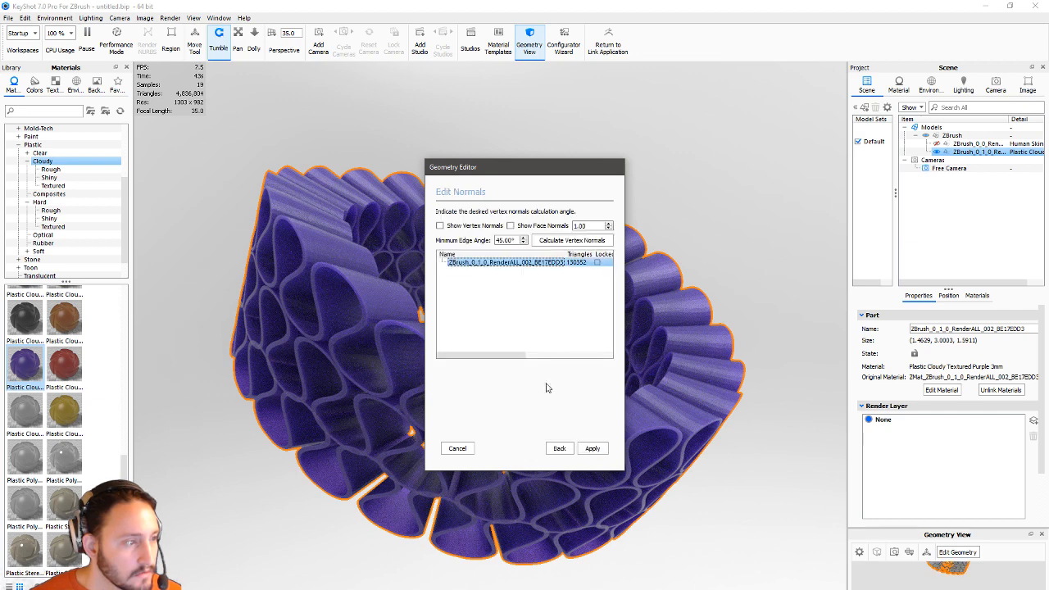
left_click(564, 240)
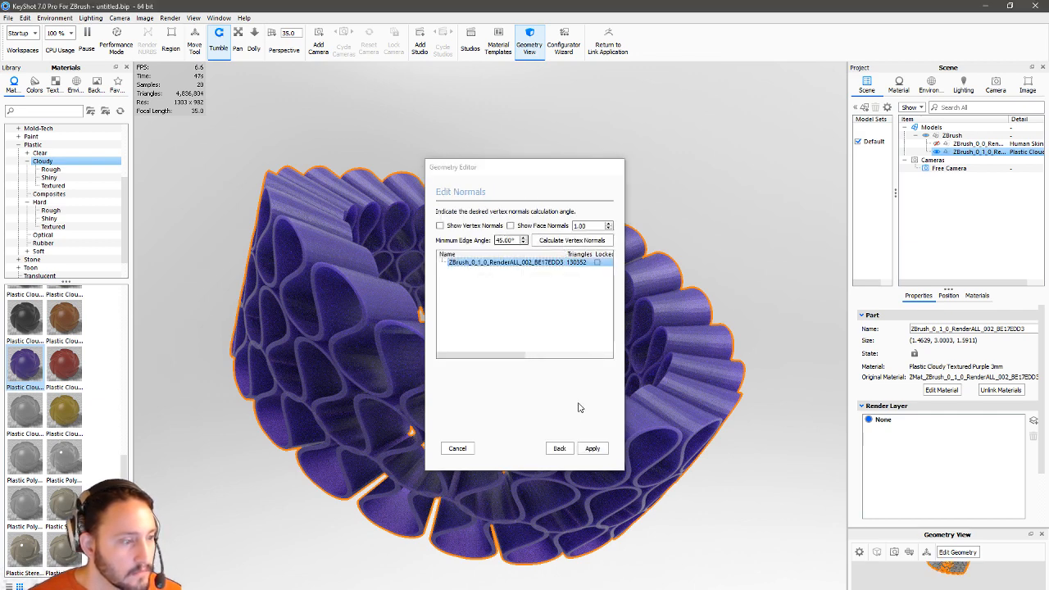
left_click(590, 451)
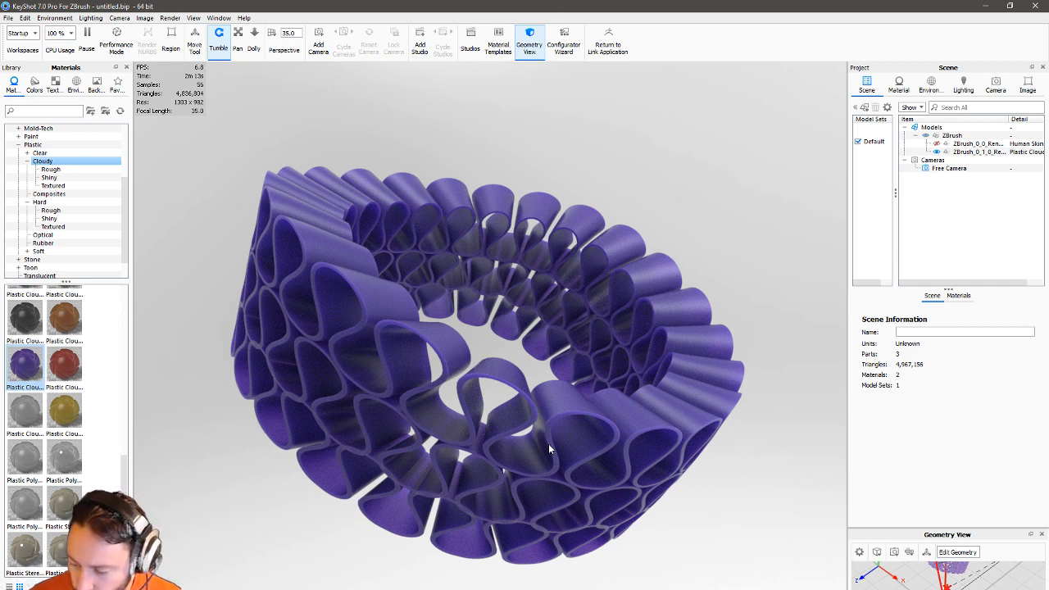
Close KeyShot once the lattice render has refined.
left_click(1038, 6)
Discard the KeyShot scene and clear the bust from the ZBrush canvas.
left_click(550, 326)
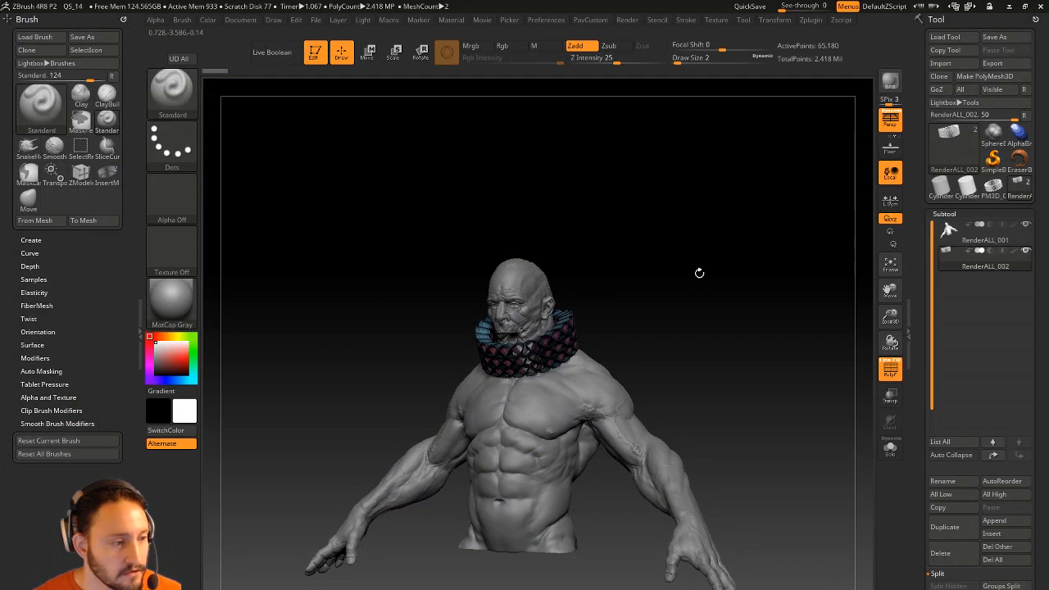
left_click_drag(714, 278, 698, 277)
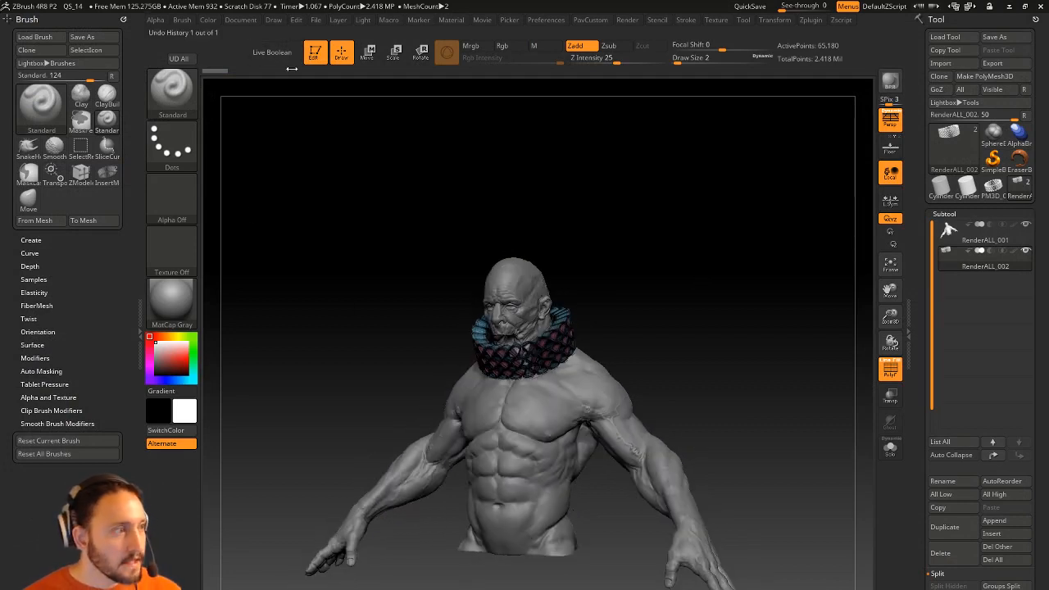
left_click(322, 53)
key("ctrl+n")
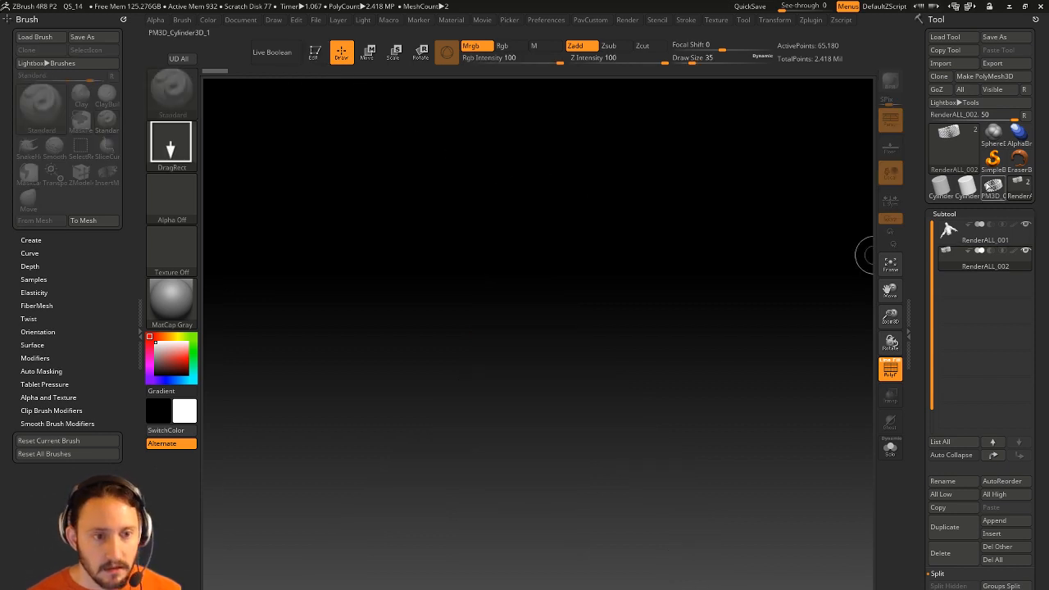
Draw a new Plane3D on the canvas and enter Edit mode.
mouse_move(944, 190)
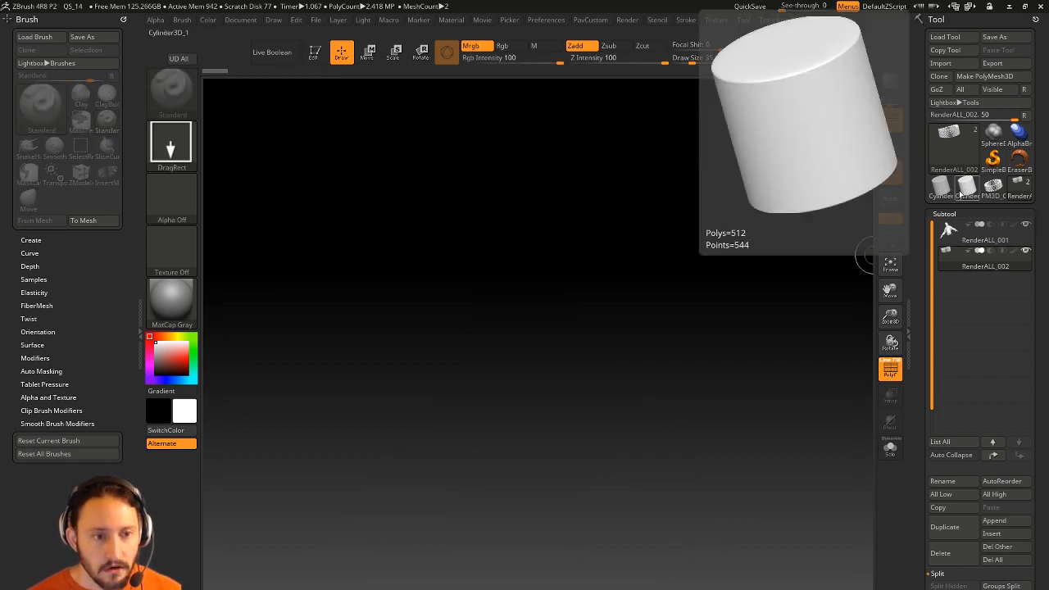
left_click(960, 159)
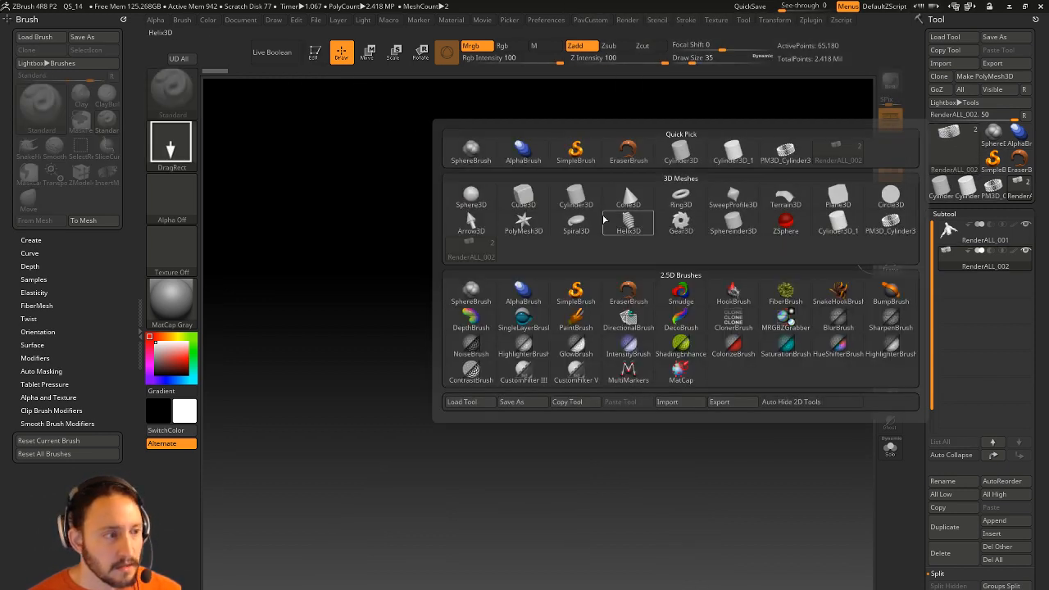
left_click(837, 196)
left_click_drag(491, 390, 532, 450)
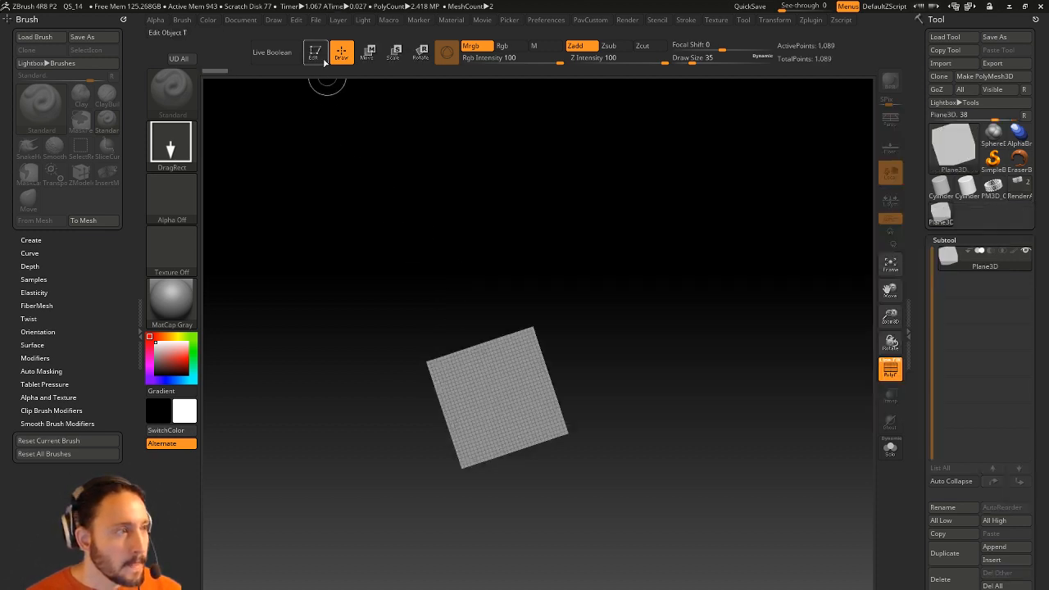
left_click(315, 53)
left_click_drag(655, 368, 746, 304, "alt")
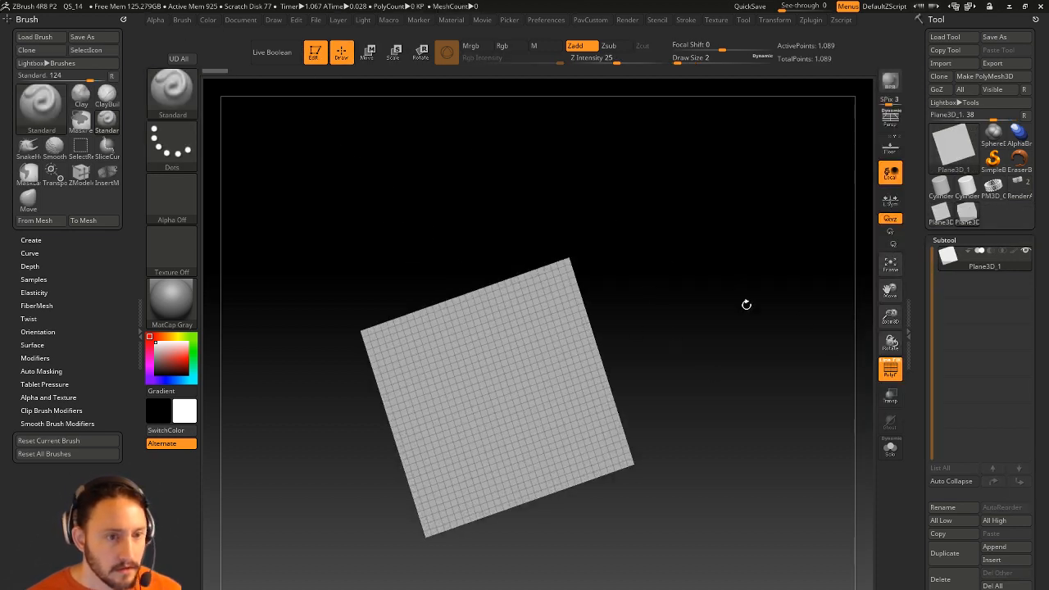
Make the plane a PolyMesh3D and reduce it to 16 quads via Reconstruct Subdiv and Del Higher.
left_click(962, 79)
left_click_drag(916, 388, 919, 318)
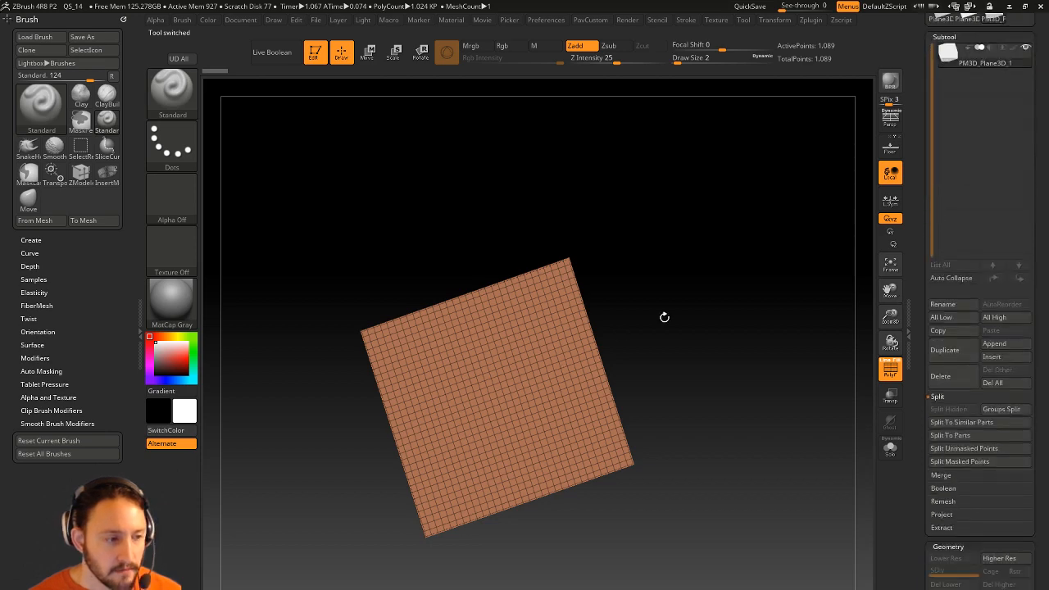
left_click_drag(921, 372, 922, 212)
left_click(958, 290)
left_click(999, 264)
mouse_move(721, 368)
left_mouse_down()
mouse_move(770, 295)
mouse_move(762, 331)
mouse_move(693, 388)
mouse_move(766, 344)
mouse_move(745, 303)
left_mouse_up()
Switch to the ZModeler brush and bring up its polygon actions.
key("b")
key("z")
key("m")
key("space")
QMesh-extrude the plane into a thin slab and pull a strip out from one edge.
left_click(626, 207)
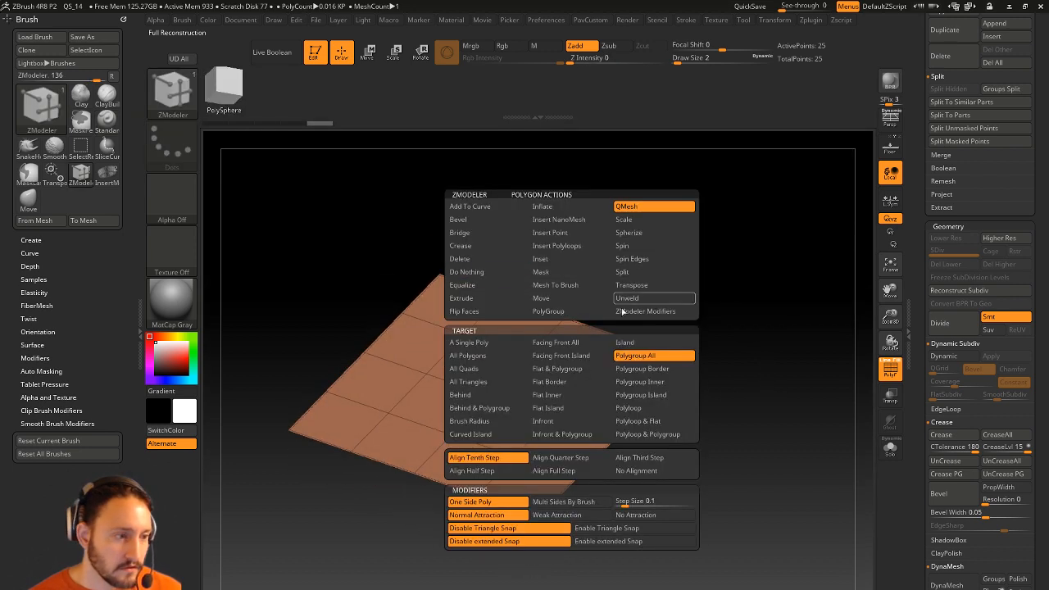
left_click_drag(572, 347, 570, 332)
mouse_move(724, 311)
left_mouse_down()
mouse_move(719, 235)
mouse_move(812, 306)
mouse_move(724, 333)
mouse_move(803, 314)
mouse_move(787, 353)
mouse_move(784, 300)
mouse_move(731, 309)
mouse_move(798, 294)
mouse_move(753, 341)
left_mouse_up()
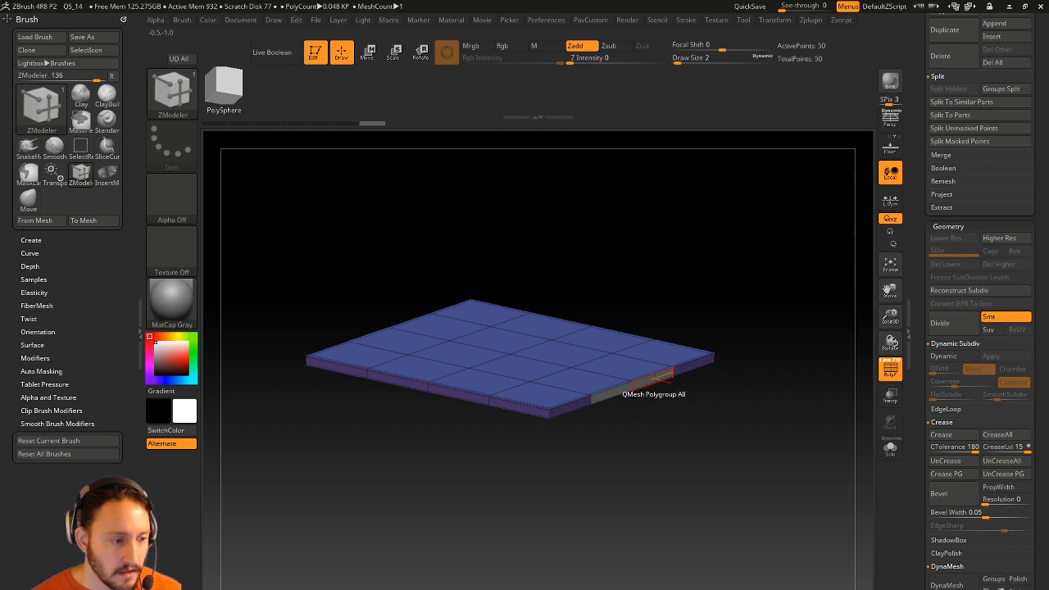
left_click_drag(698, 385, 726, 391)
mouse_move(808, 346)
left_mouse_down()
mouse_move(822, 377)
mouse_move(766, 352)
mouse_move(722, 366)
mouse_move(754, 342)
mouse_move(675, 451)
left_mouse_up()
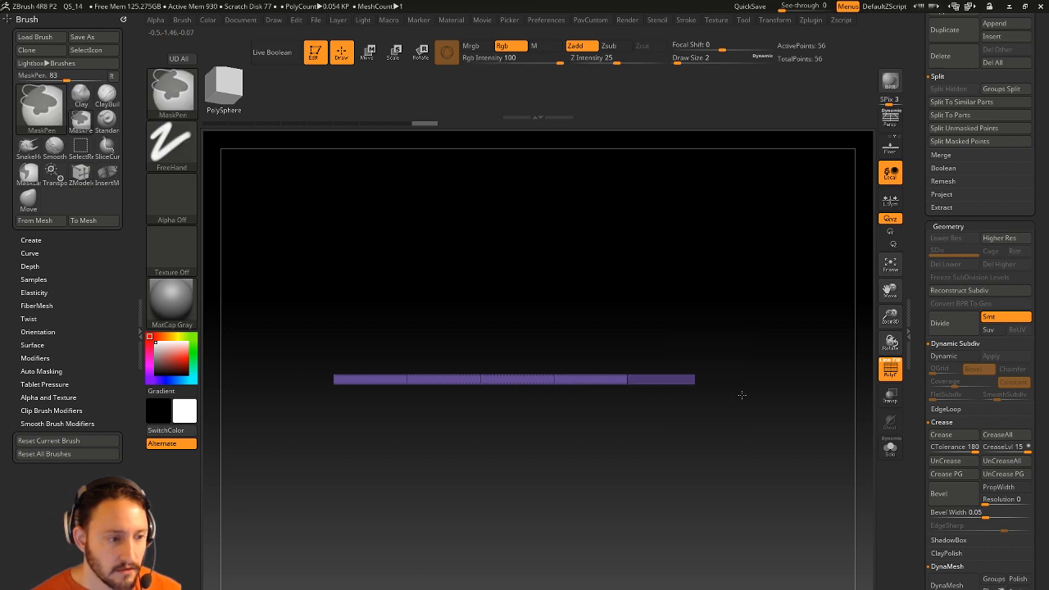
Mask the slab, lift the strip's free end upward with Transpose, and group faces by normals.
left_click(742, 397, "ctrl")
key("w")
left_click_drag(480, 318, 479, 280)
left_click_drag(754, 288, 765, 303, "ctrl")
key("q")
mouse_move(758, 300)
left_mouse_down()
mouse_move(727, 353)
mouse_move(714, 319)
mouse_move(742, 342)
mouse_move(775, 317)
mouse_move(779, 265)
mouse_move(795, 380)
mouse_move(641, 314)
mouse_move(768, 374)
left_mouse_up()
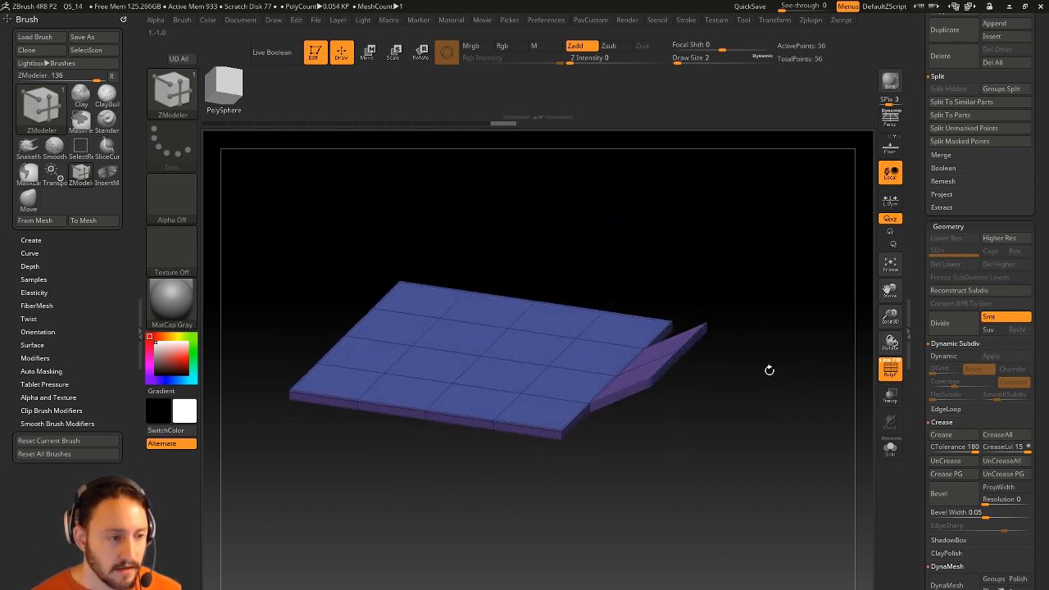
key("space")
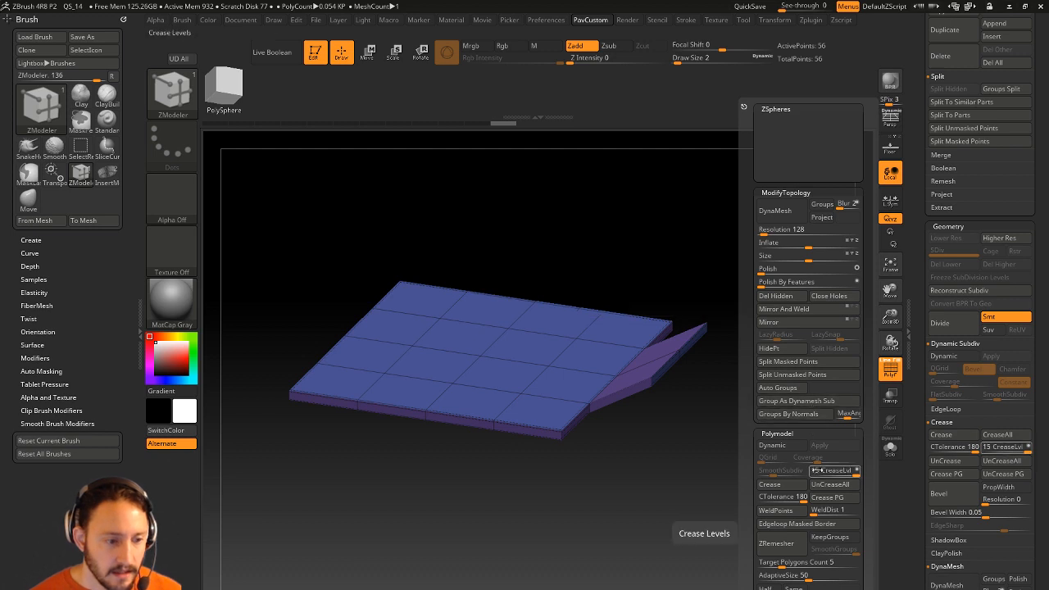
left_click(806, 415)
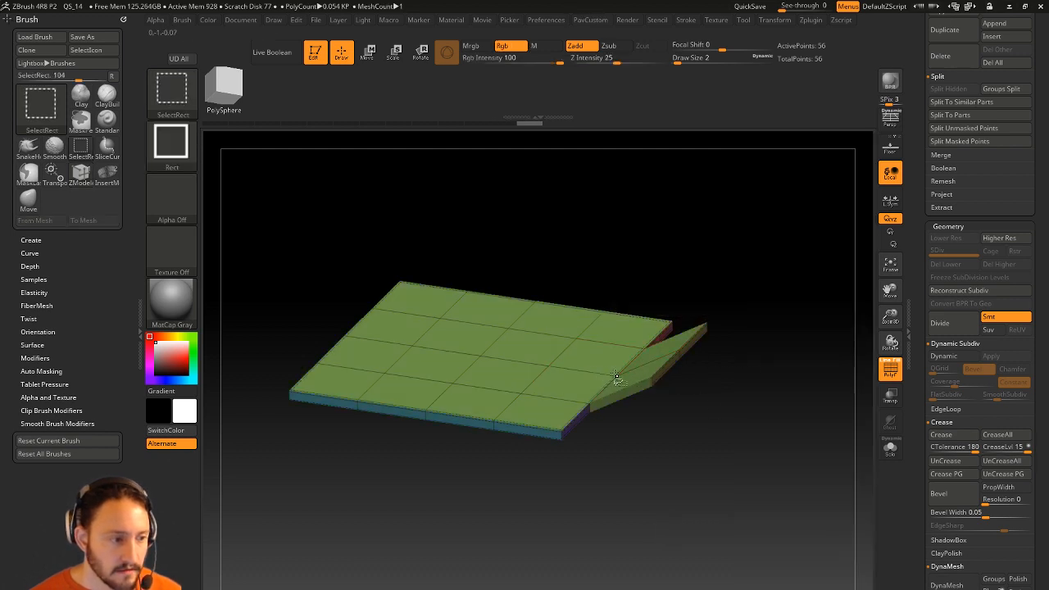
Hide the slab's edge polygroup, delete the hidden faces, and set Draw Size to 8.
left_click(614, 377, "ctrl+shift")
left_click(772, 296)
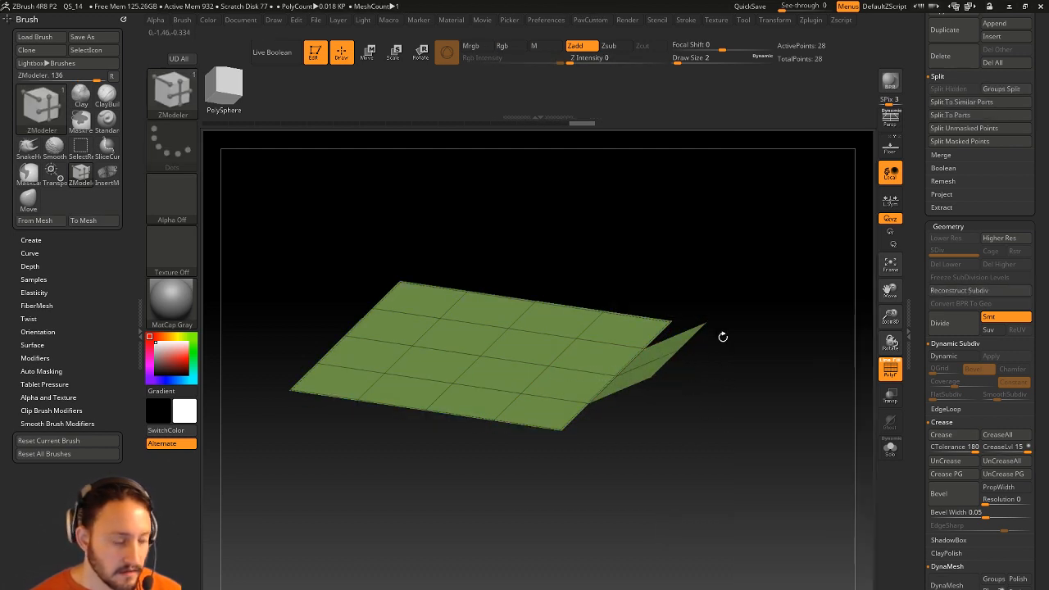
key("space")
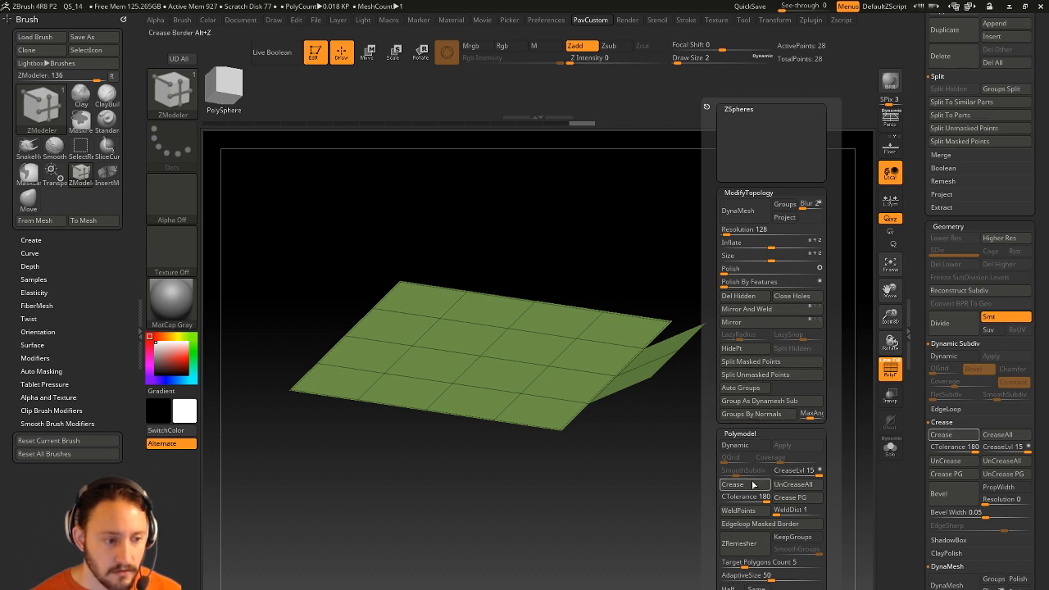
mouse_move(751, 276)
left_mouse_down("alt")
mouse_move(765, 353)
mouse_move(767, 319)
mouse_move(762, 336)
mouse_move(787, 335)
left_mouse_up("alt")
key("s")
Extrude the green surface's polygroup border with QMesh to restore its thickness.
left_click_drag(749, 403, 744, 410)
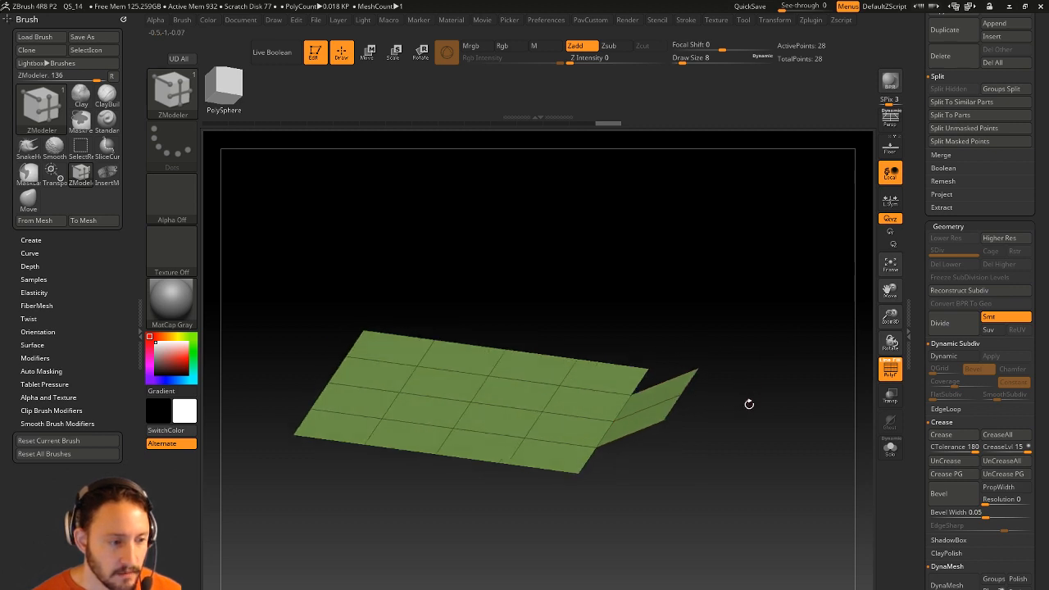
key("space")
left_click(716, 367)
left_click_drag(627, 410, 671, 399)
Extrude the flap's end with QMesh Polygroup All into a thick purple strip.
key("space")
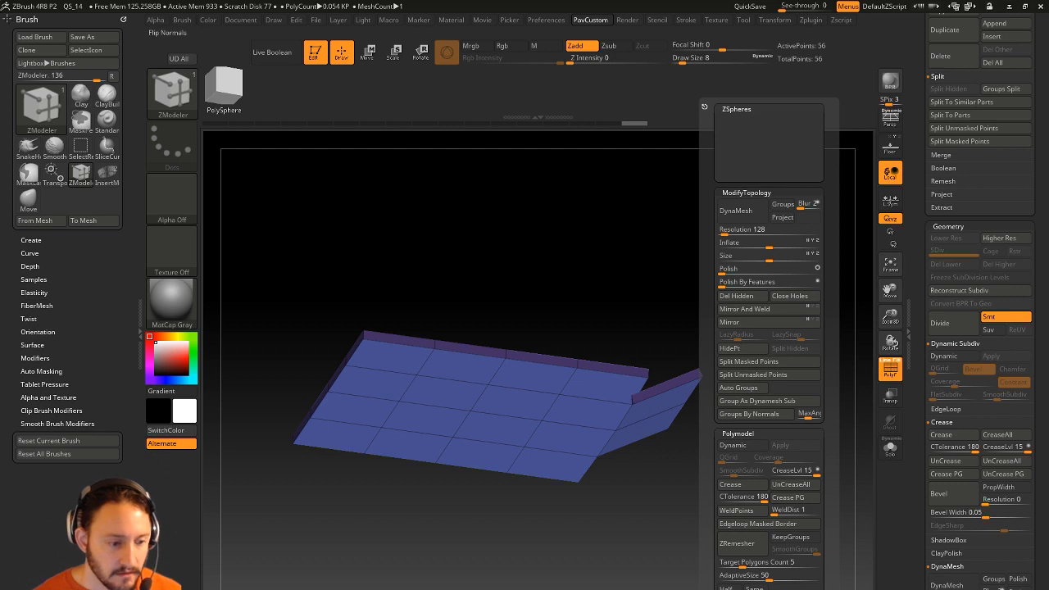
left_click(741, 544)
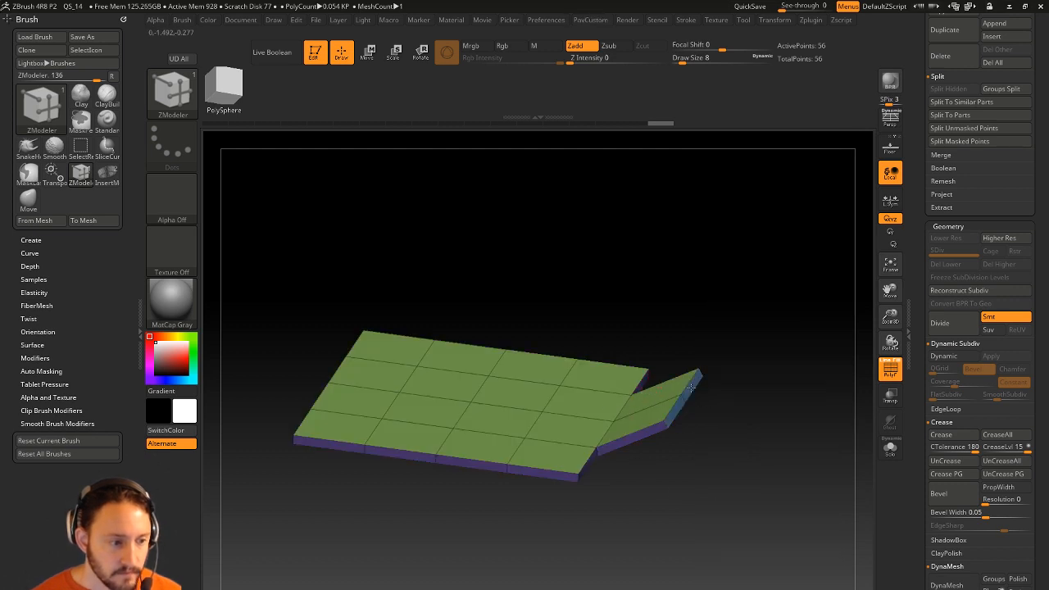
left_click_drag(693, 381, 779, 435)
left_click_drag(622, 434, 786, 331)
left_click_drag(808, 367, 794, 294)
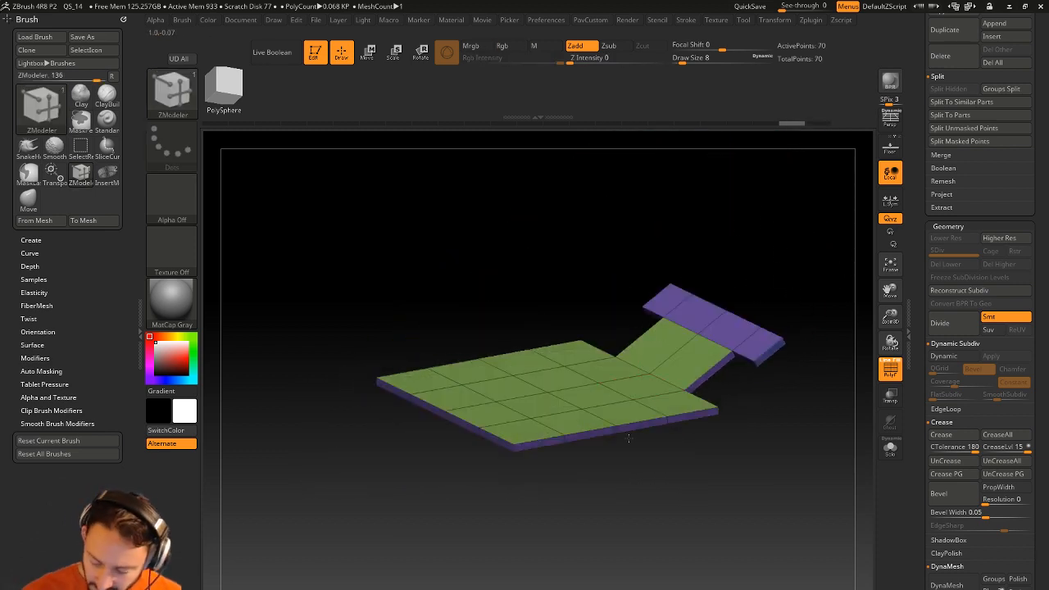
left_click_drag(729, 178, 790, 284)
left_click_drag(790, 290, 821, 297)
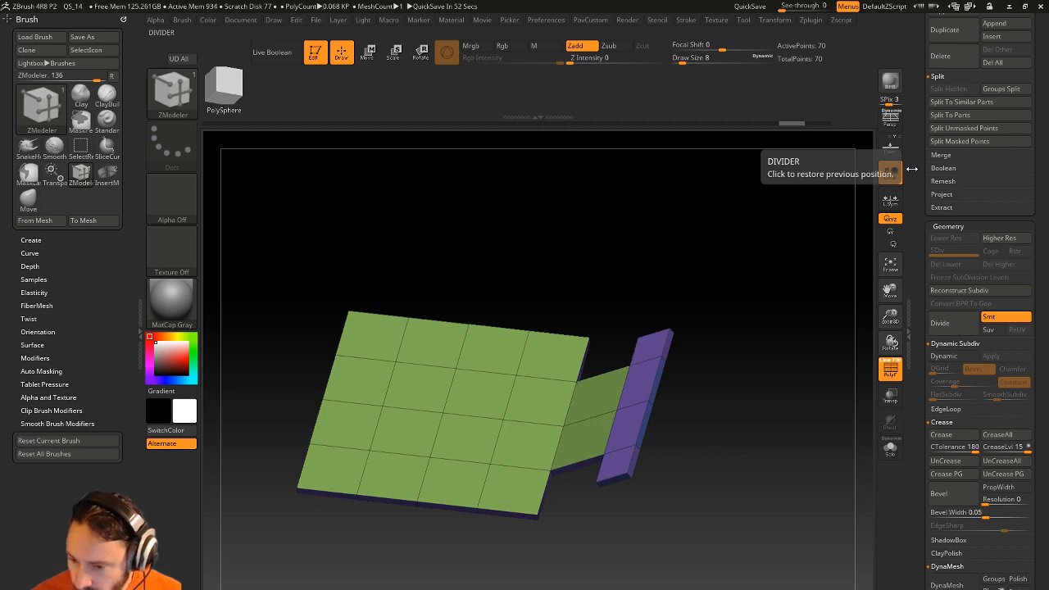
left_click_drag(649, 262, 687, 258)
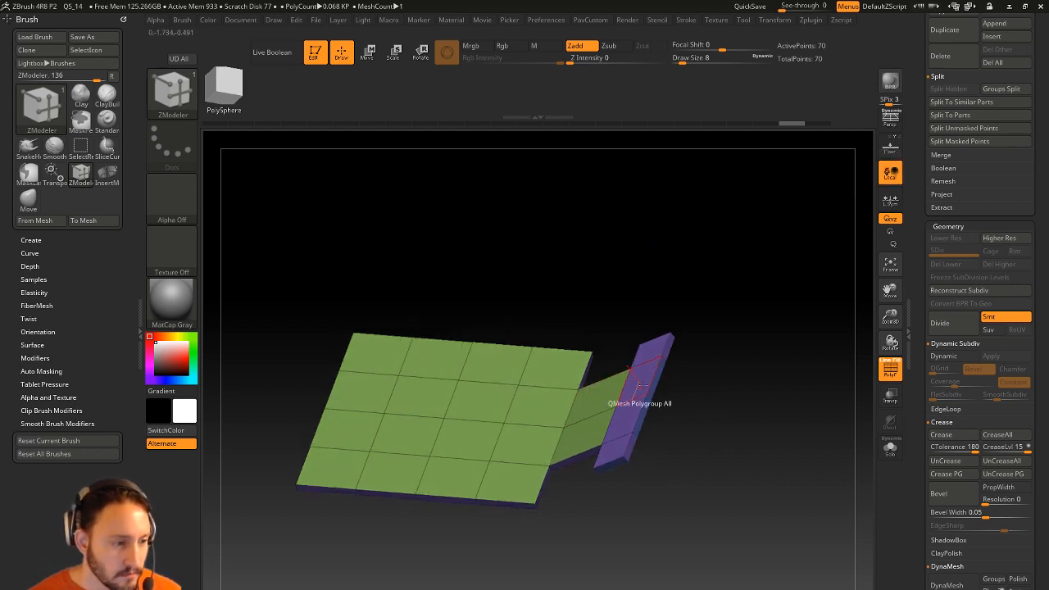
Extrude single panel edges into upright wedges, redoing the first attempt.
key("space")
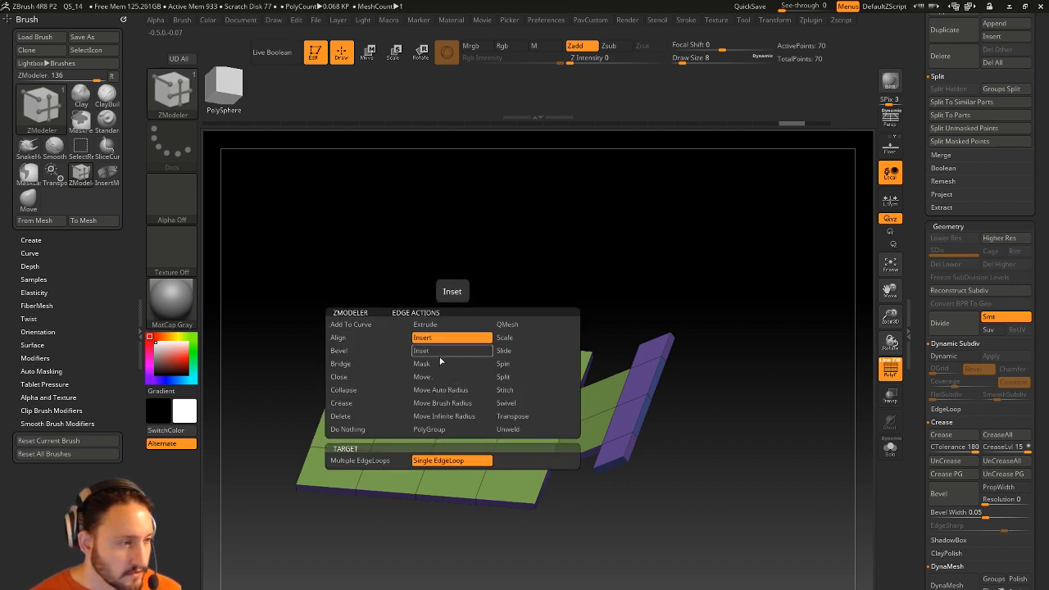
left_click(433, 325)
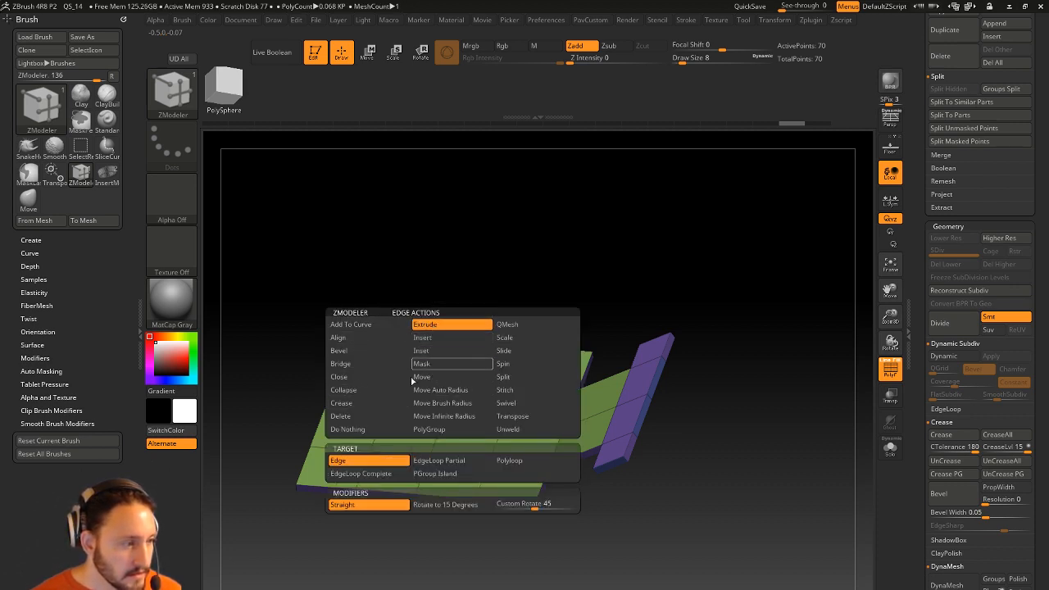
left_click(392, 474)
left_click_drag(462, 385, 533, 250)
left_click_drag(486, 329, 484, 347)
key("ctrl+z")
left_click_drag(433, 396, 434, 372)
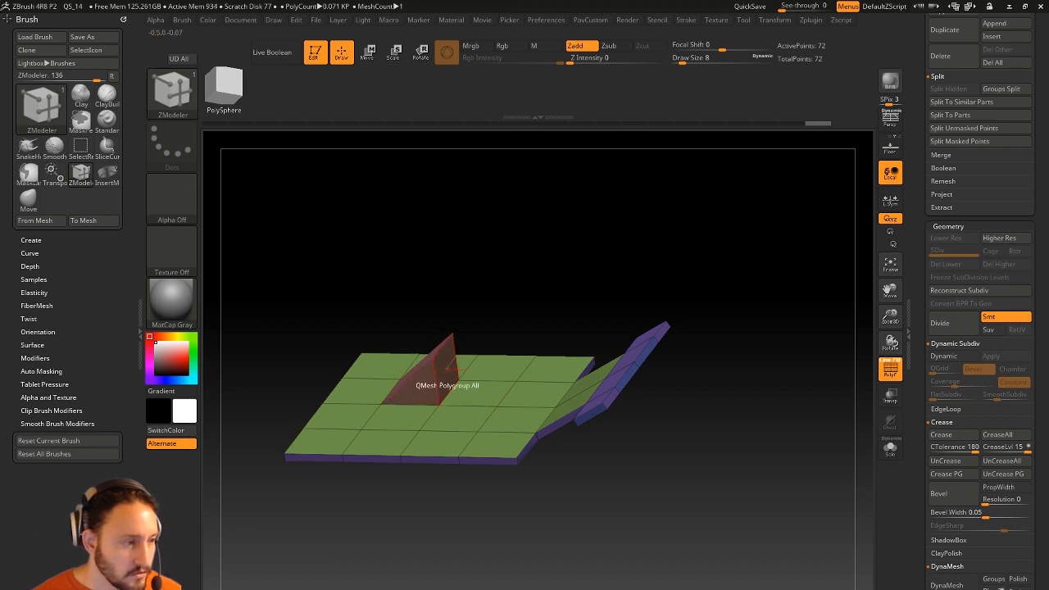
Delete the wedges' polygroups with Delete Polygroup All, leaving thin flaps.
key("space")
left_click(338, 259)
left_click(501, 355)
left_click(423, 390)
left_click_drag(518, 305, 487, 313, "alt")
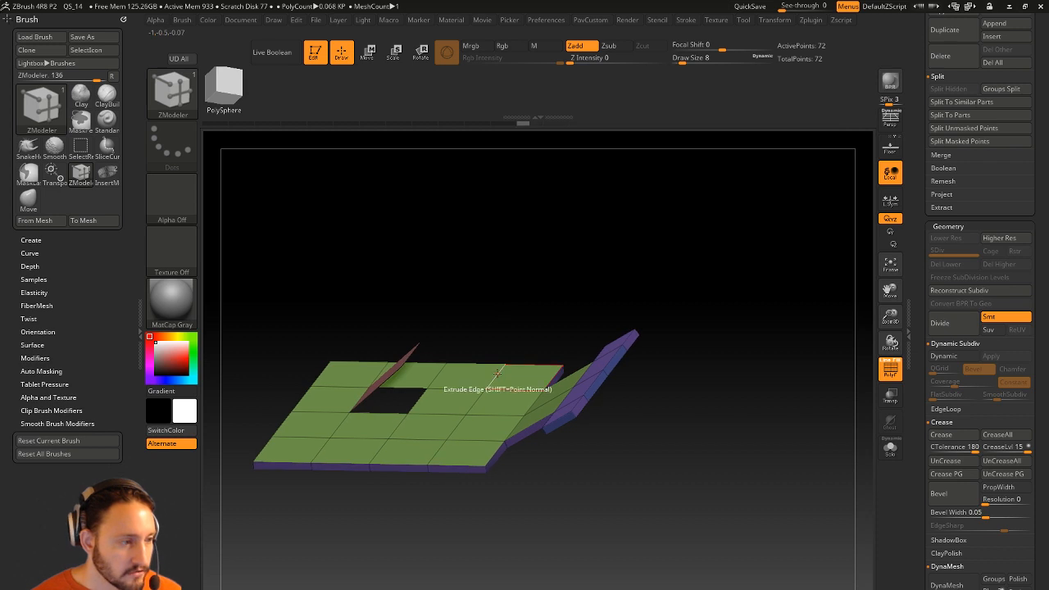
left_click_drag(498, 374, 493, 340)
left_click(498, 382)
left_click_drag(524, 292, 382, 349)
left_click(392, 407)
left_click_drag(392, 498, 724, 465)
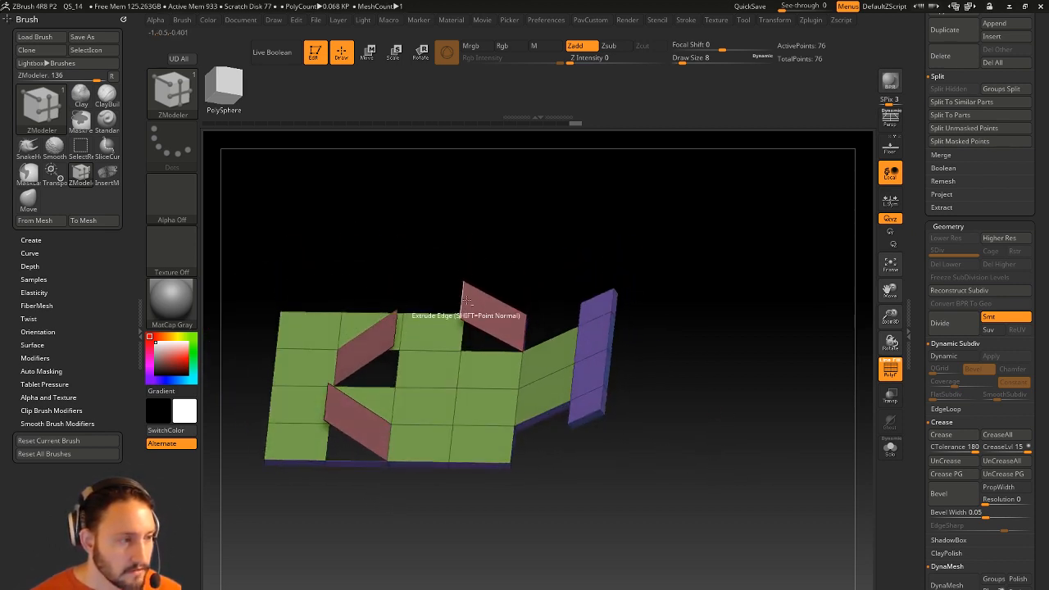
Bridge single edges to join the two flaps.
key("space")
left_click(371, 332)
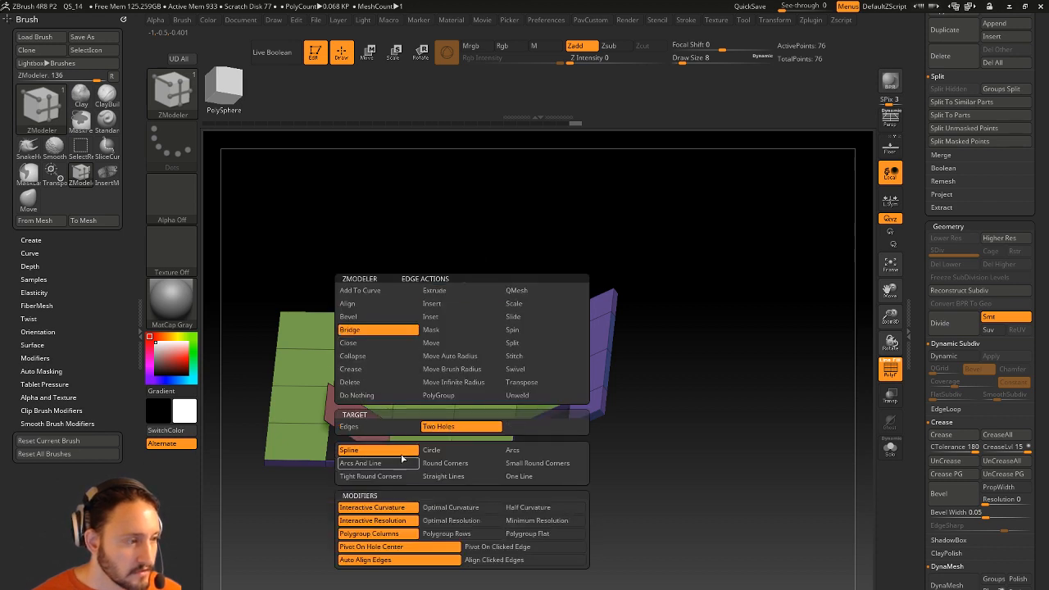
left_click(399, 427)
left_click(464, 295)
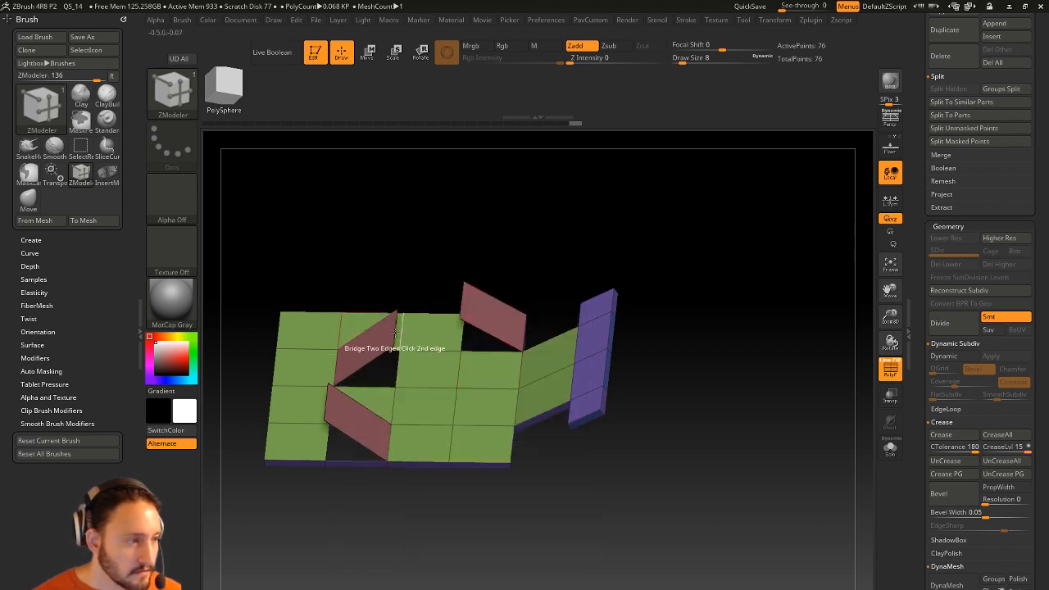
left_click(397, 331)
left_click_drag(524, 235, 410, 396, "alt")
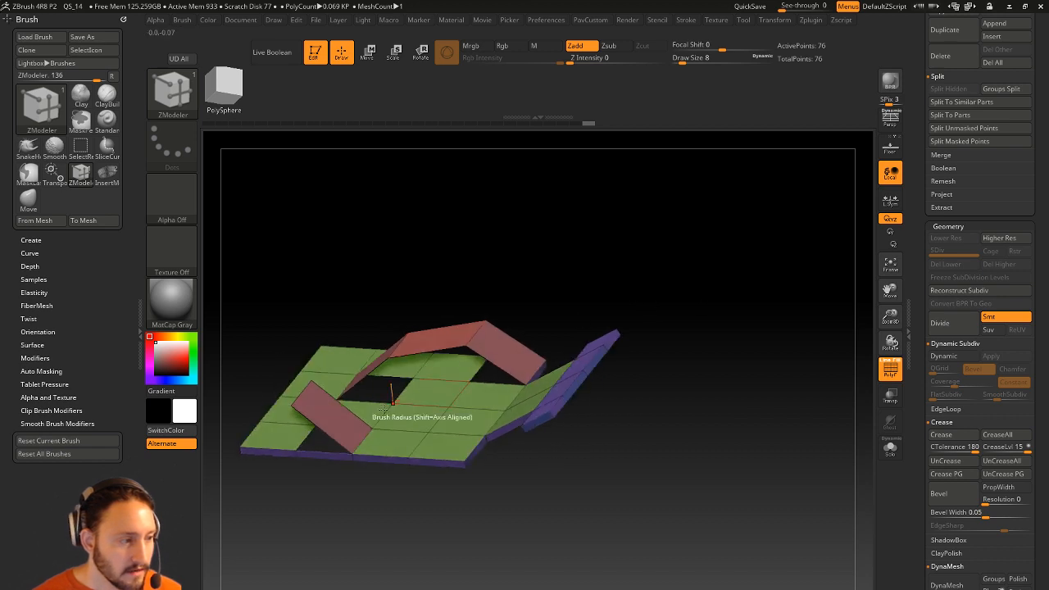
Bridge the hole's opposite edges to close the opening.
key("space")
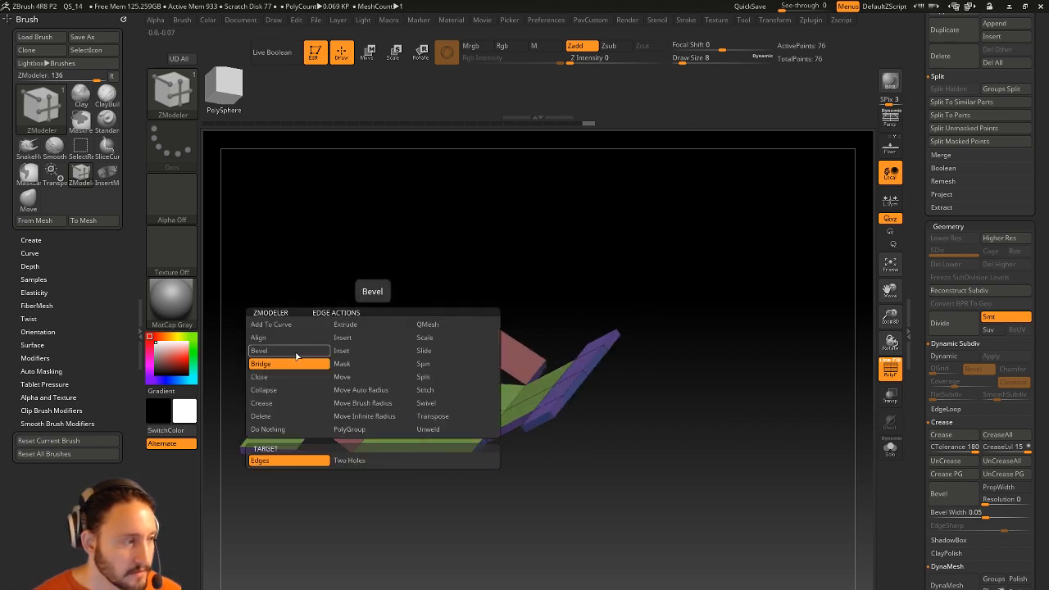
left_click(298, 363)
left_click(366, 401)
left_click(391, 378)
left_click_drag(524, 277, 465, 262)
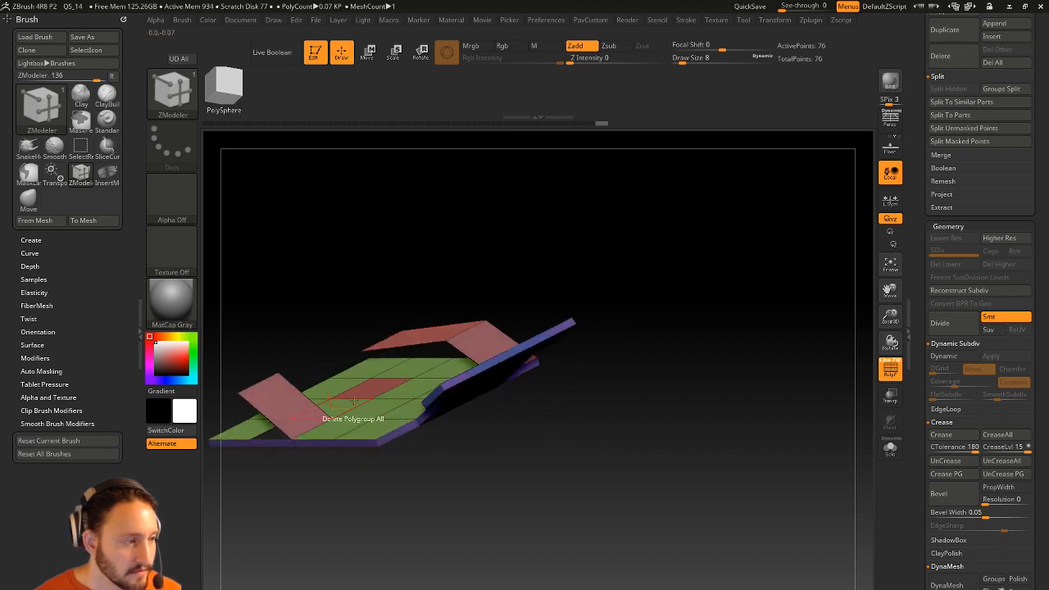
left_click_drag(400, 283, 440, 325)
left_click_drag(388, 266, 439, 274)
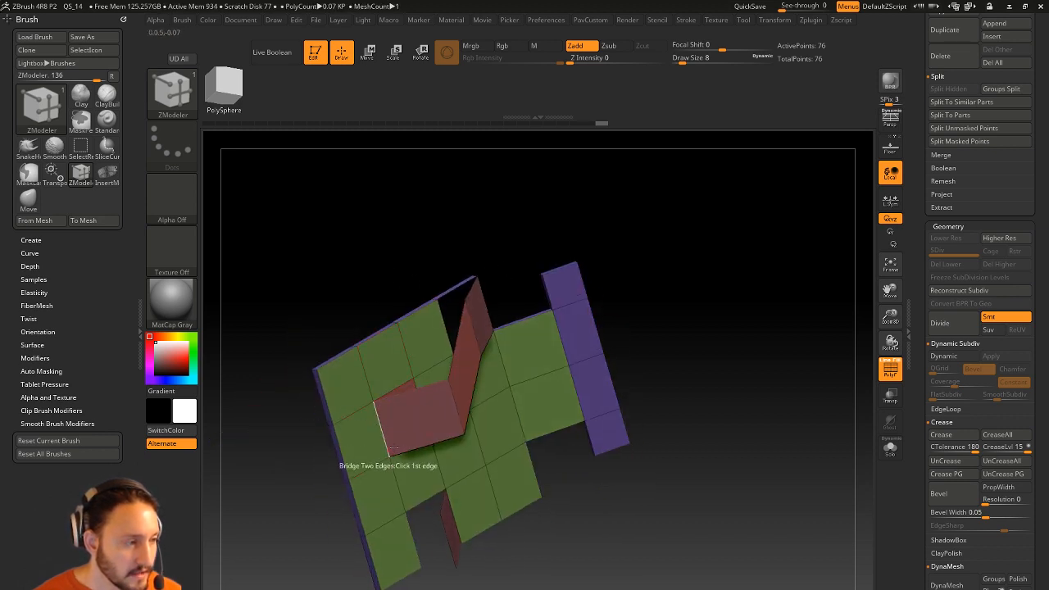
left_click_drag(672, 262, 611, 320)
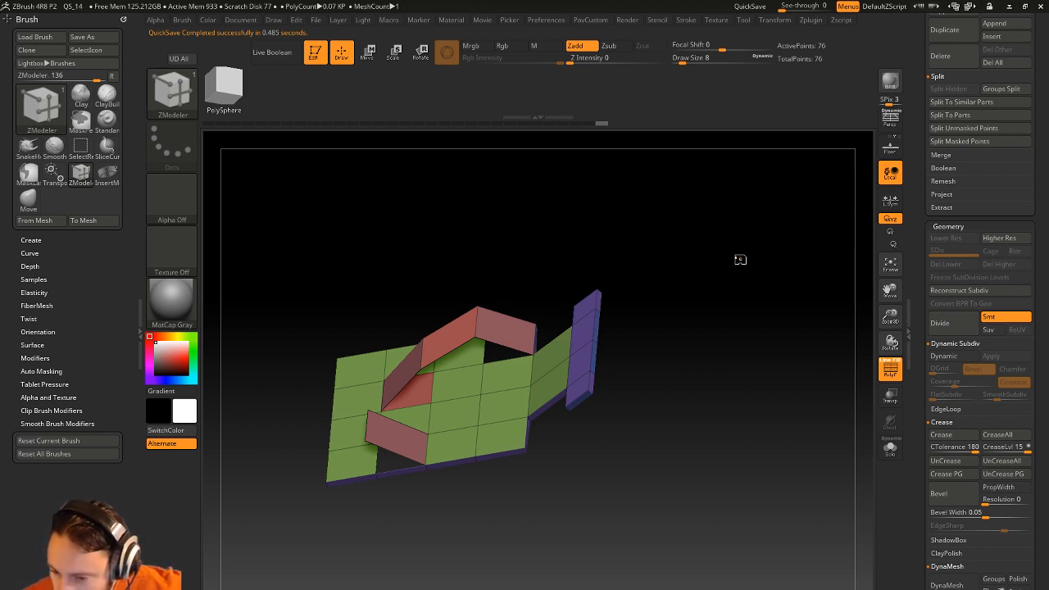
Insert a single edge loop across the sloped strip.
left_click_drag(562, 234, 697, 348)
left_click_drag(661, 384, 631, 407)
key("space")
left_click(571, 338)
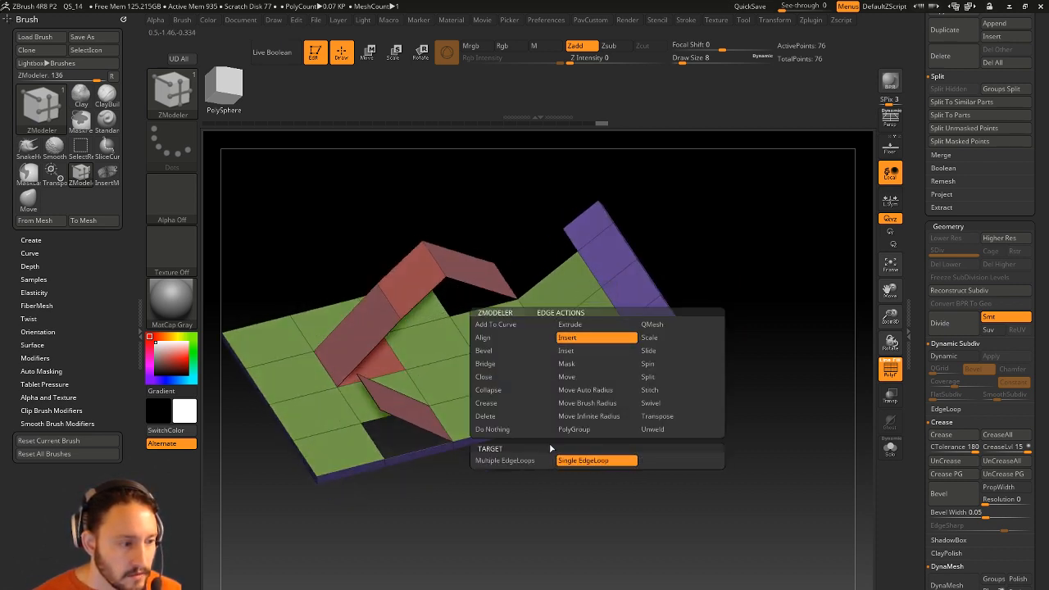
left_click(590, 325)
Bevel the inserted loop with Bevel EdgeLoop Complete into a wider band.
key("space")
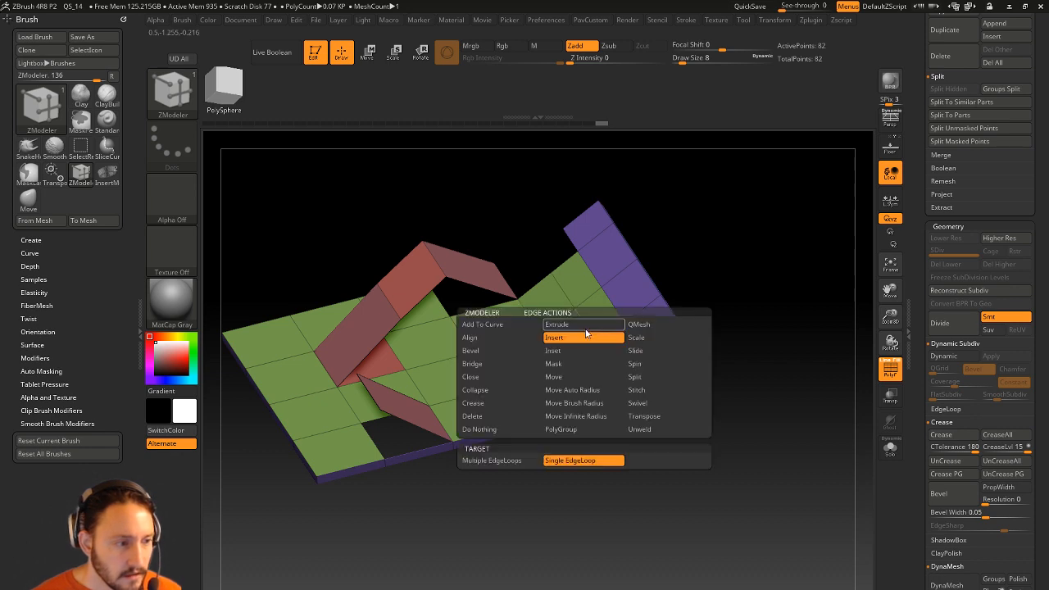
left_click(487, 377)
left_click(483, 349)
left_click_drag(589, 331, 603, 350)
key("space")
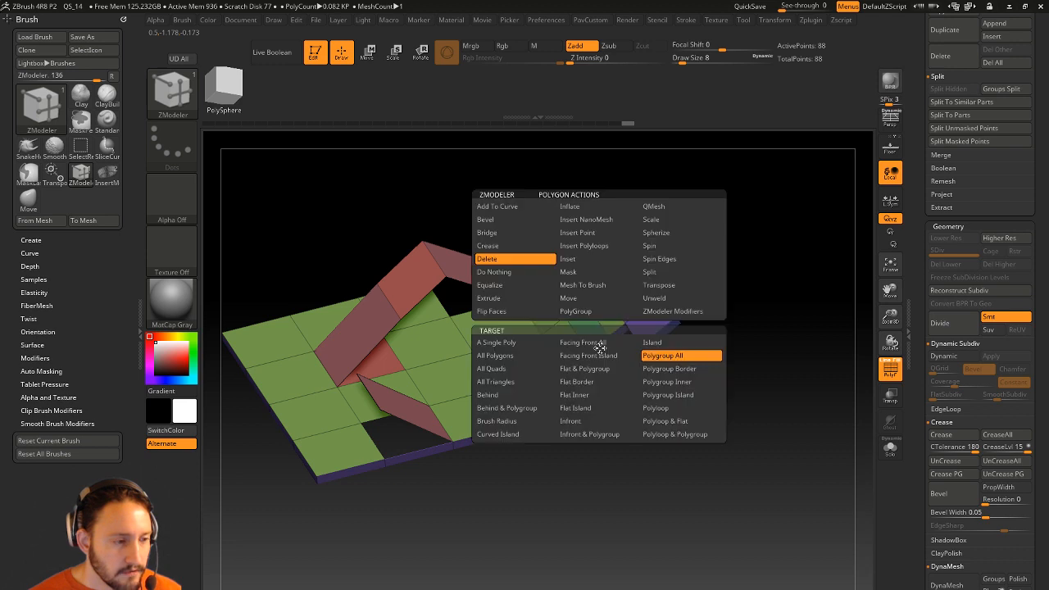
Extrude two side polygons of the strip into small blocks with Extrude A Single Poly.
key("space")
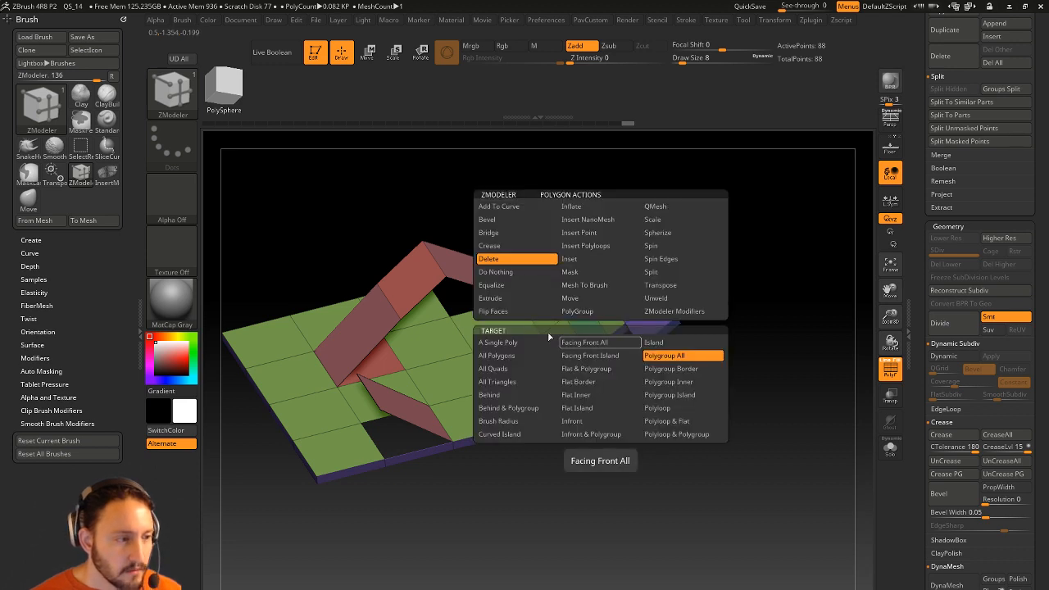
left_click(683, 205)
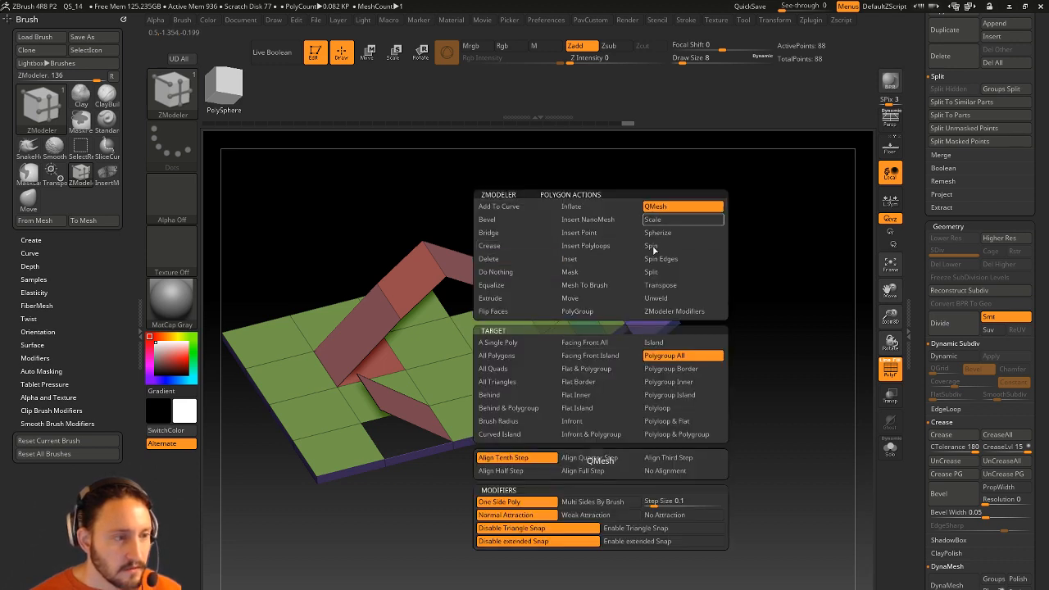
left_click(499, 343)
left_click(508, 290)
left_click(504, 299)
left_click_drag(602, 351, 622, 390)
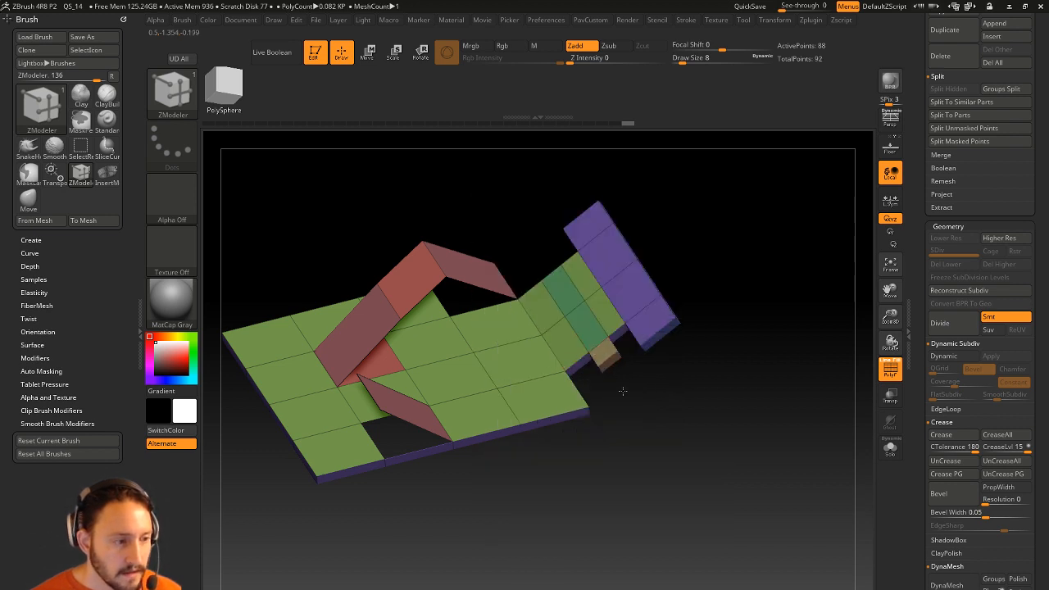
left_click_drag(619, 335, 657, 402)
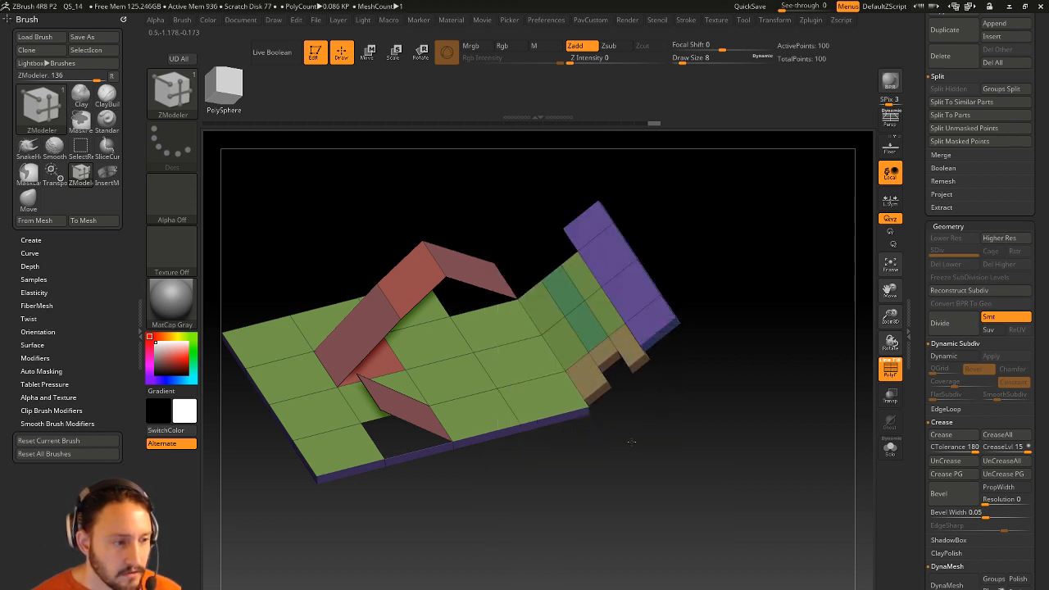
Test a QMesh notch, undo it, and smooth the strip's corner vertices.
key("space")
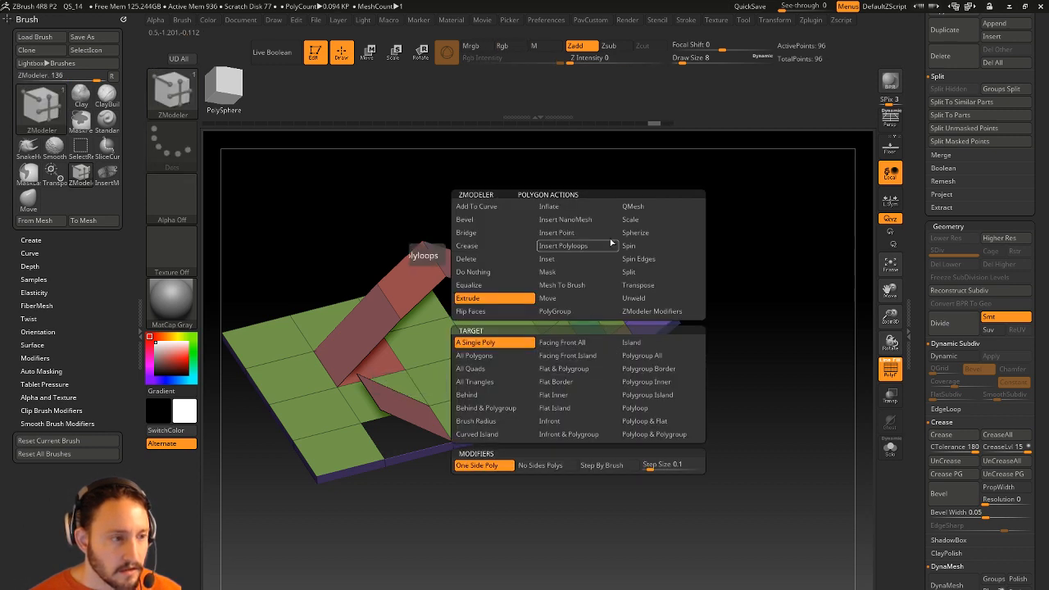
left_click(629, 204)
left_click_drag(580, 363, 623, 375)
key("ctrl+z")
key("ctrl+z")
key("s")
mouse_move(613, 340)
left_mouse_down()
mouse_move(629, 351)
mouse_move(609, 365)
left_mouse_up()
mouse_move(733, 351)
left_mouse_down()
mouse_move(754, 351)
mouse_move(743, 358)
left_mouse_up()
Delete the two protruding blocks at the strip end.
key("space")
left_click(626, 352)
left_click_drag(702, 438, 667, 398)
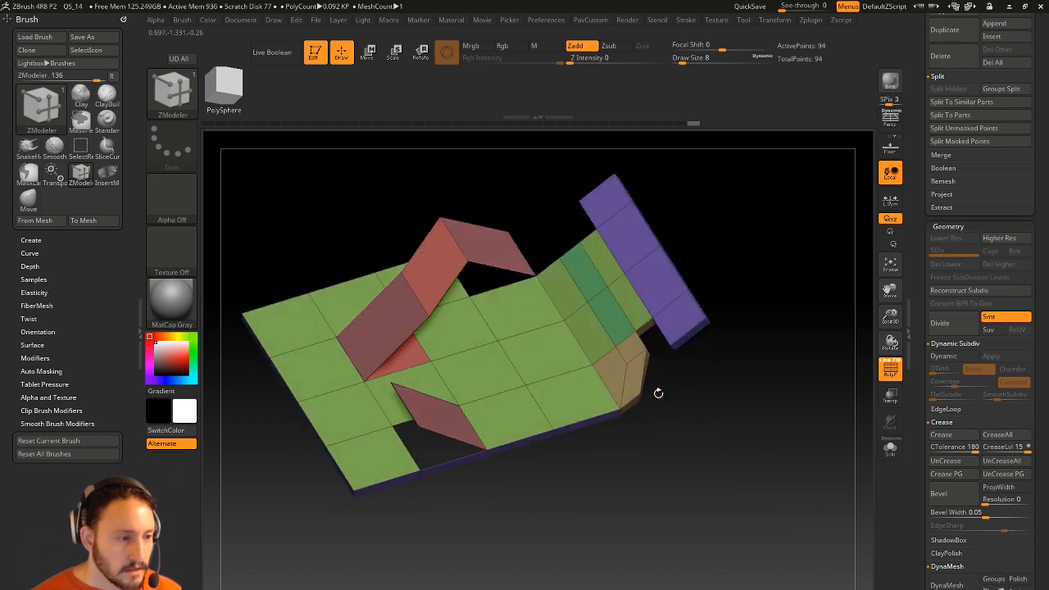
left_click(639, 359)
left_click_drag(709, 452, 697, 486)
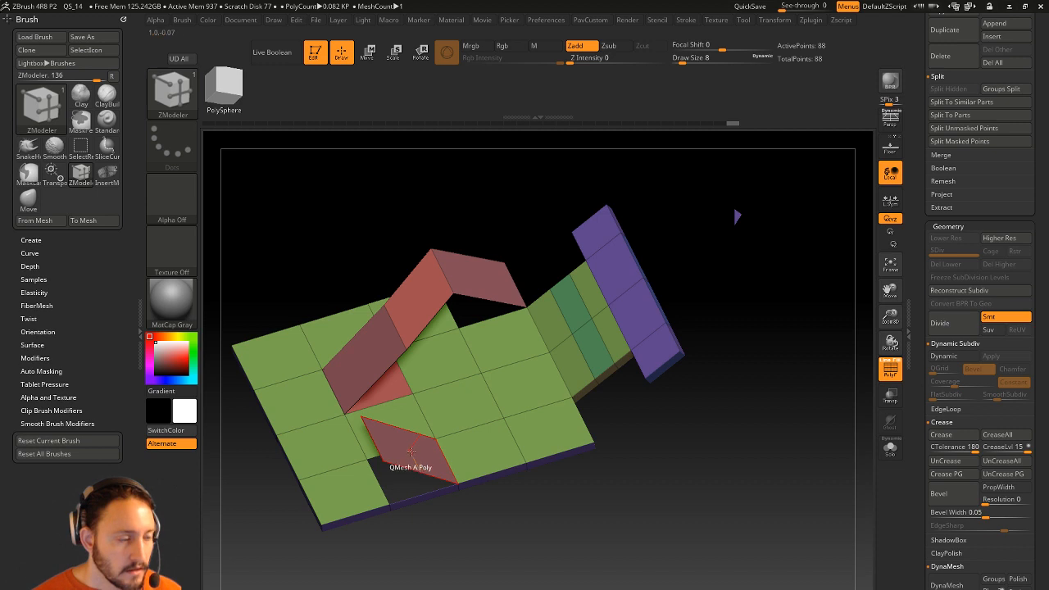
left_click_drag(738, 309, 869, 204)
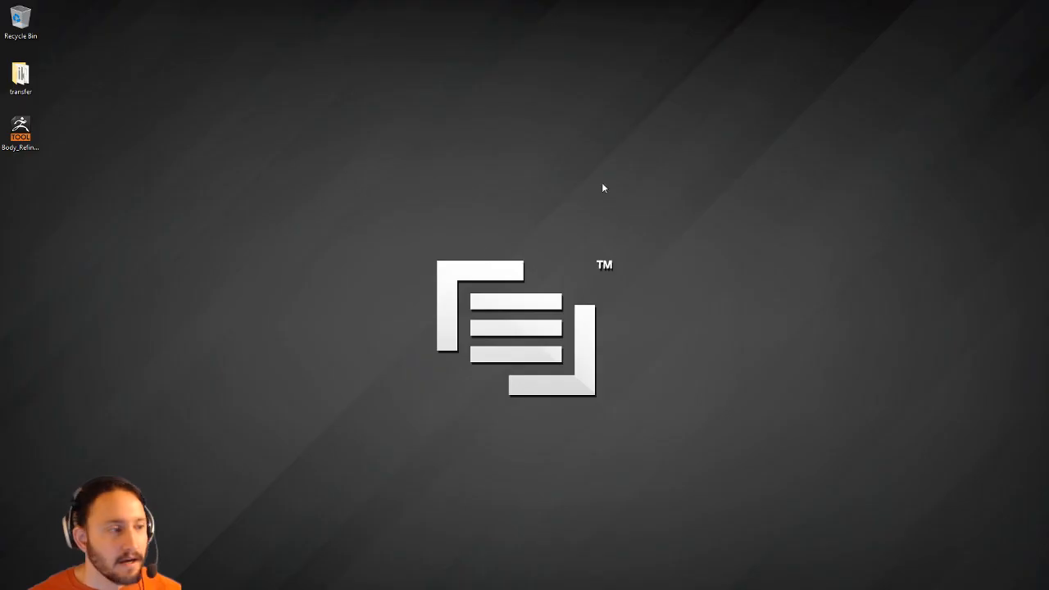
Open the This PC shortcut's file location from the Start menu.
key("super")
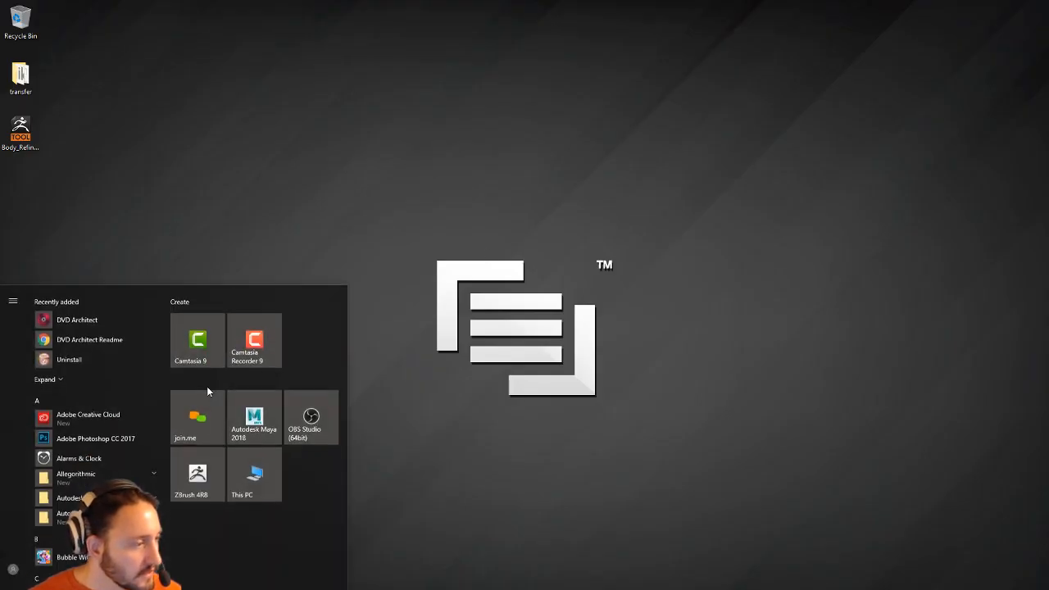
right_click(268, 465)
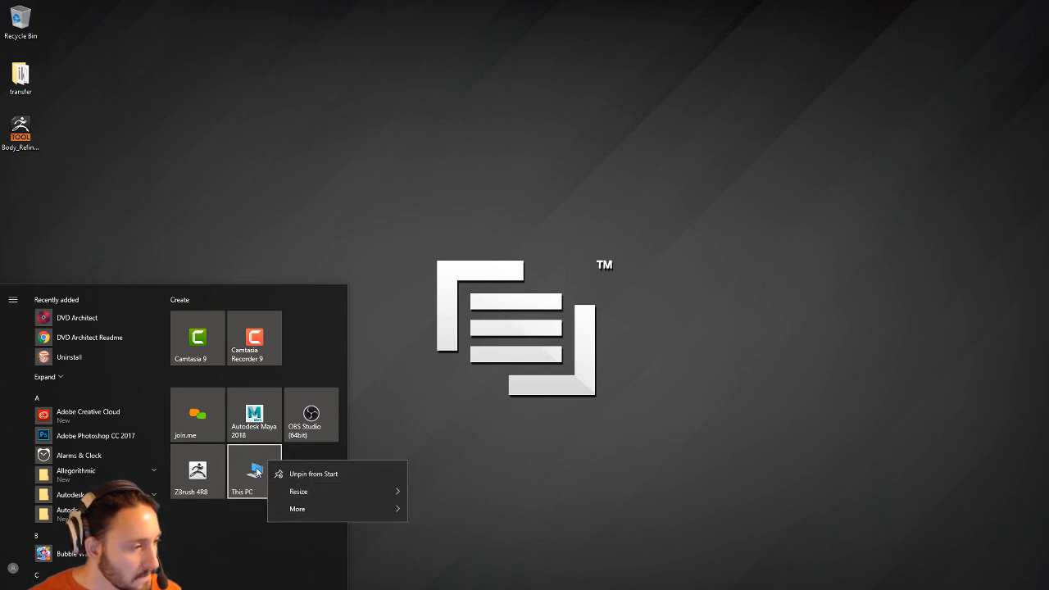
mouse_move(314, 510)
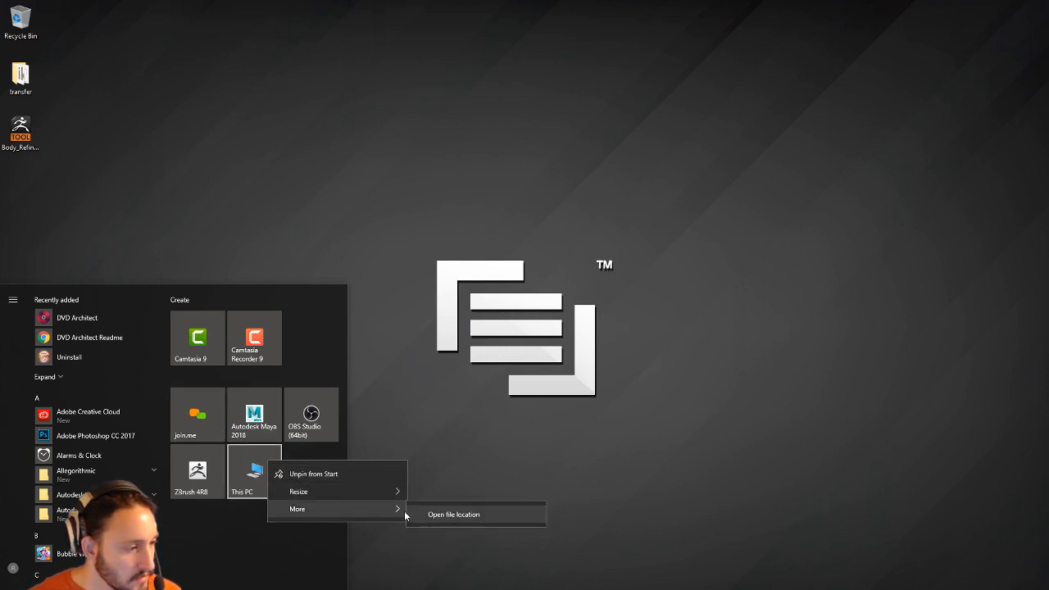
mouse_move(352, 506)
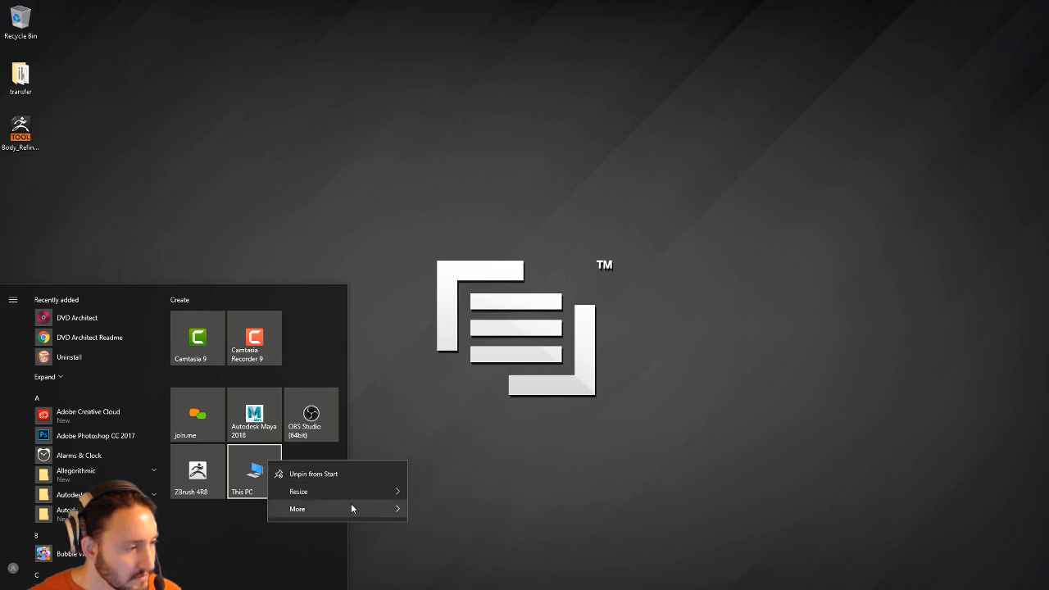
left_click(429, 514)
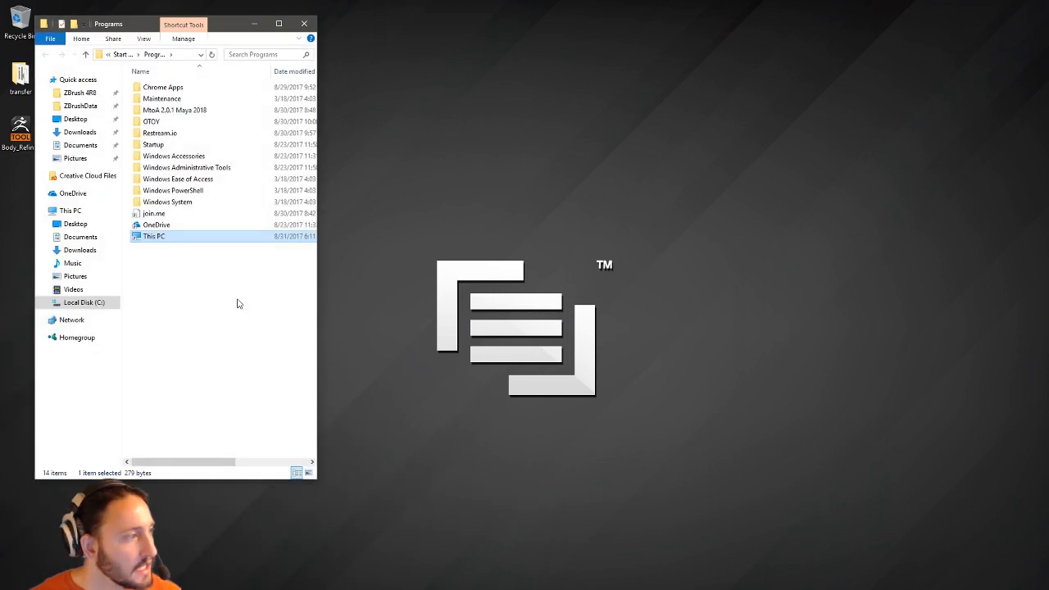
Inspect the This PC shortcut's general and detailed properties, then close them.
right_click(163, 236)
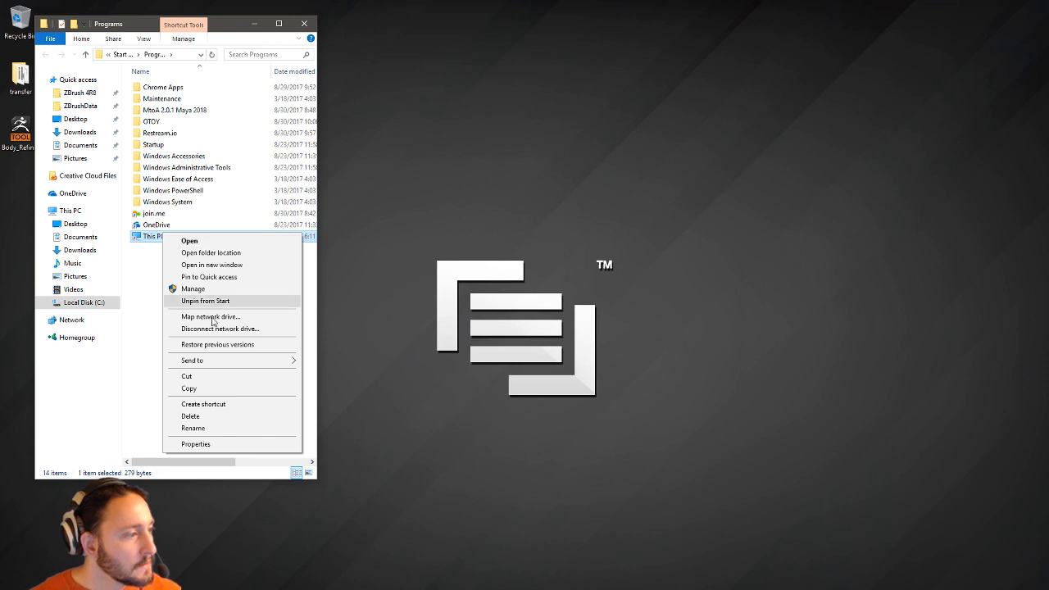
left_click(195, 443)
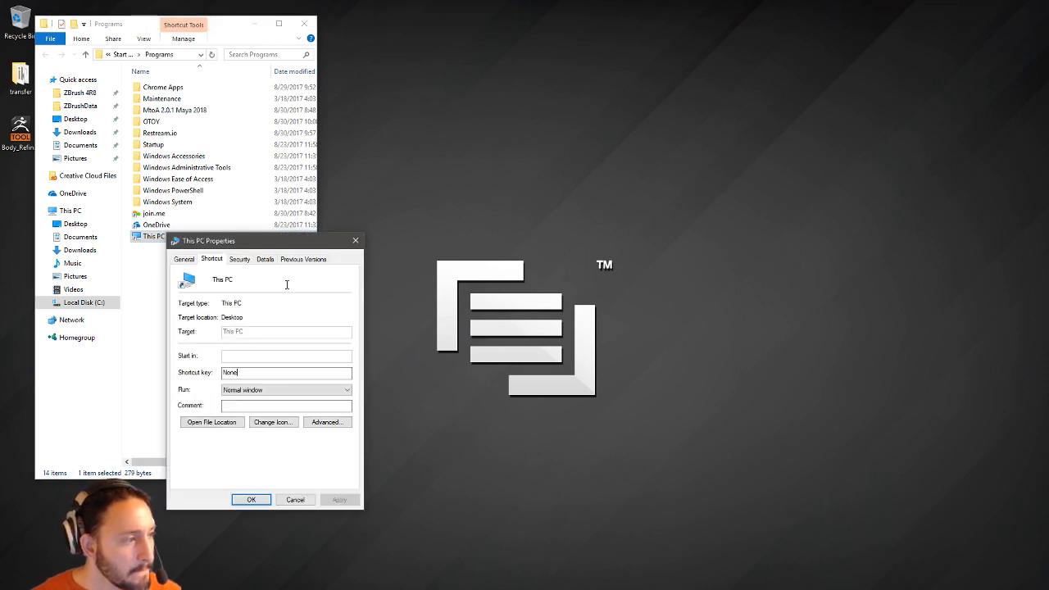
left_click(260, 260)
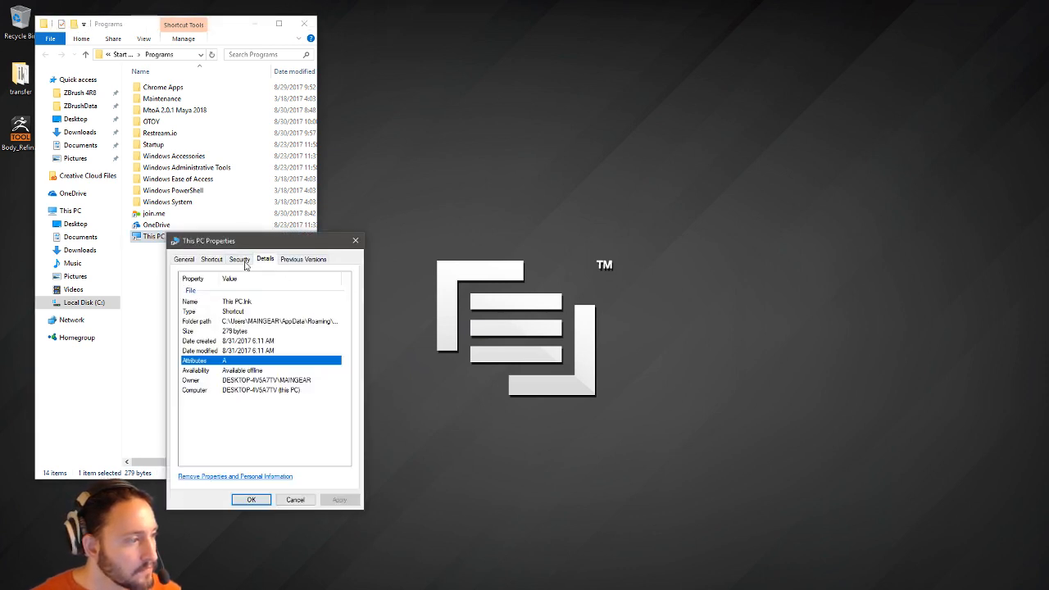
left_click(184, 259)
left_click(354, 240)
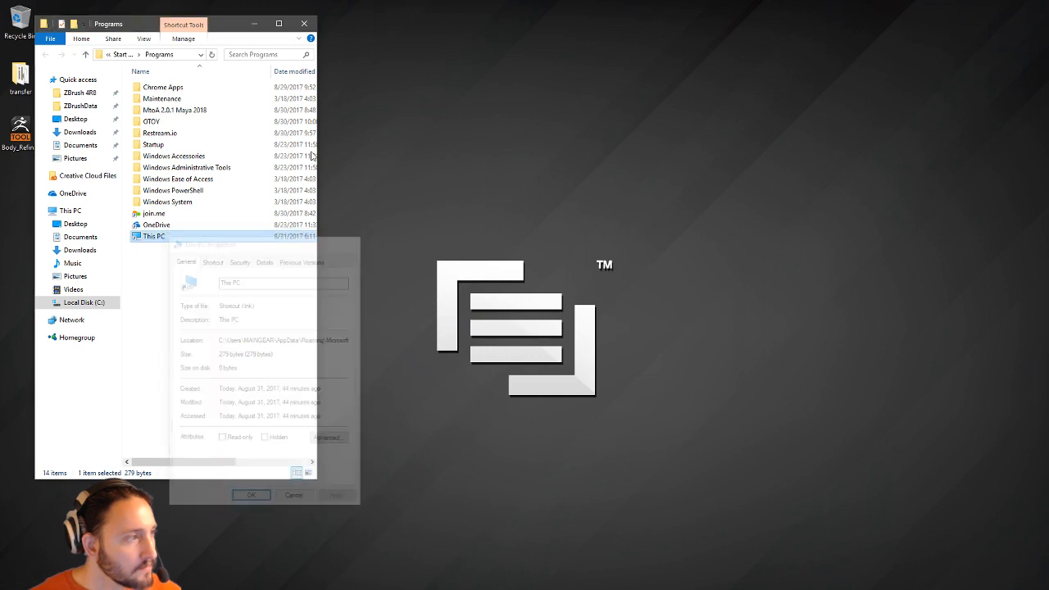
Check this PC's processor and memory in System, then close it and the Programs folder.
right_click(92, 215)
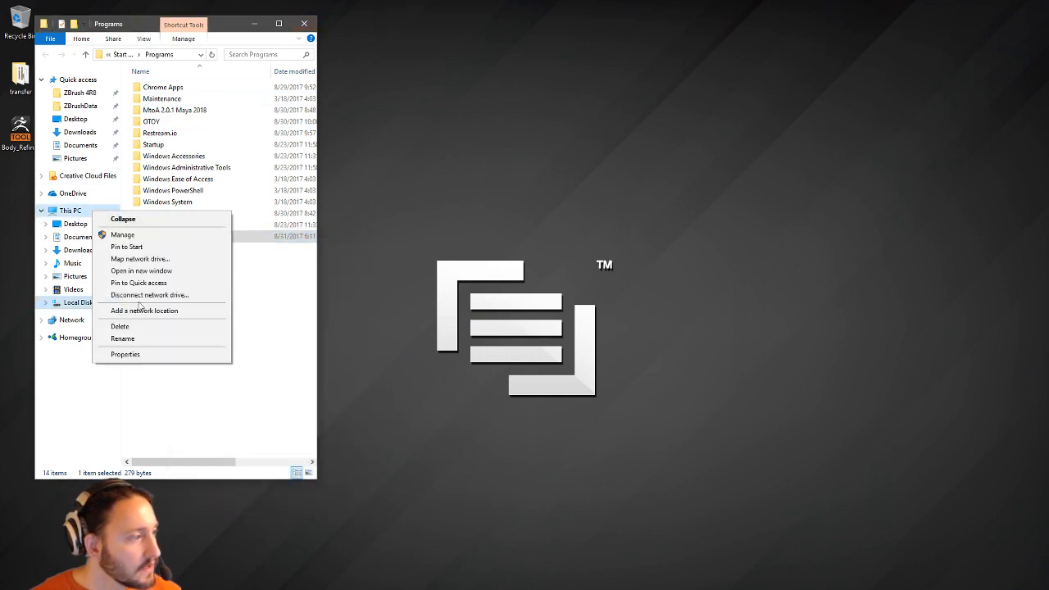
left_click(125, 354)
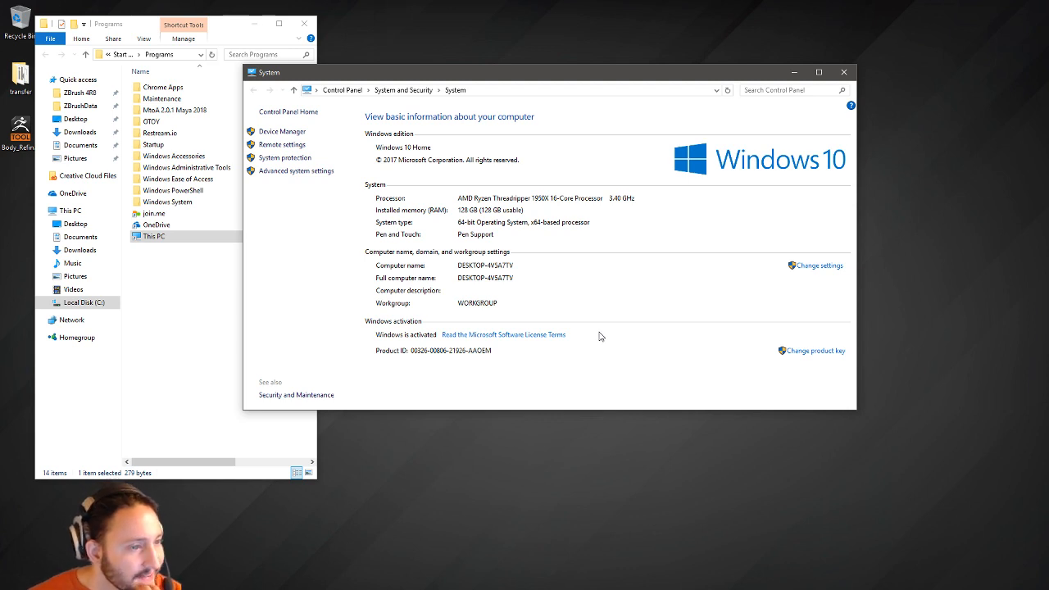
left_click(847, 75)
left_click(304, 23)
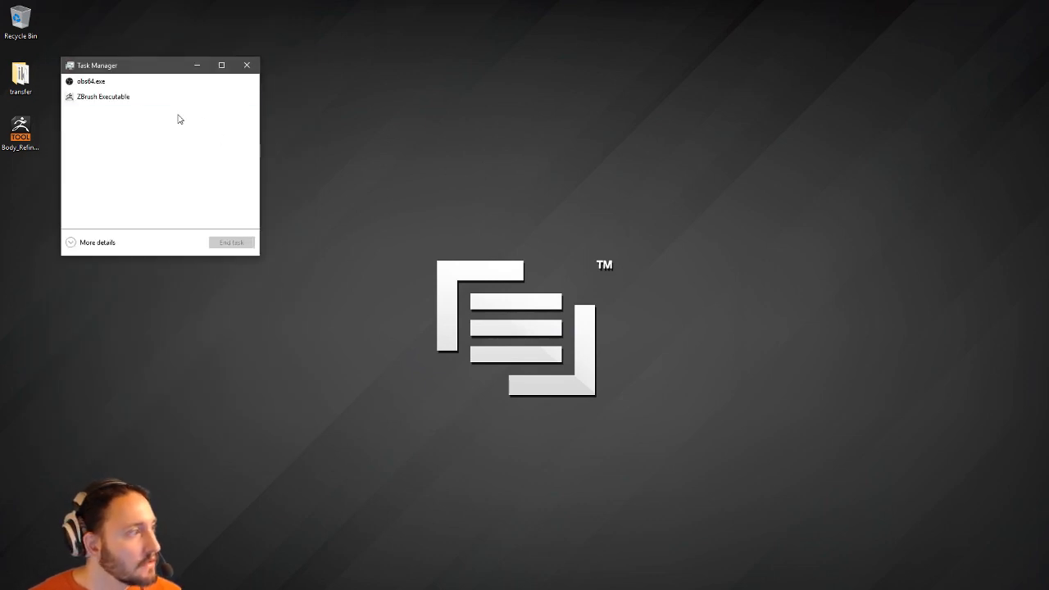
Expand Task Manager to full details, sort by CPU, and enlarge the CPU performance graph.
left_click_drag(258, 256, 471, 307)
left_click(74, 294)
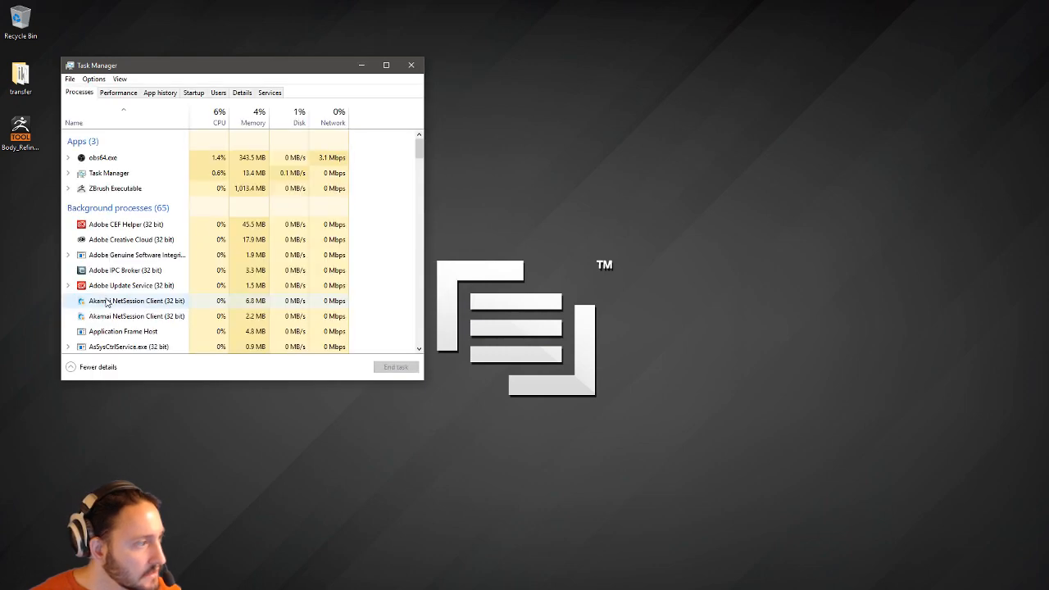
left_click(217, 122)
left_click(128, 94)
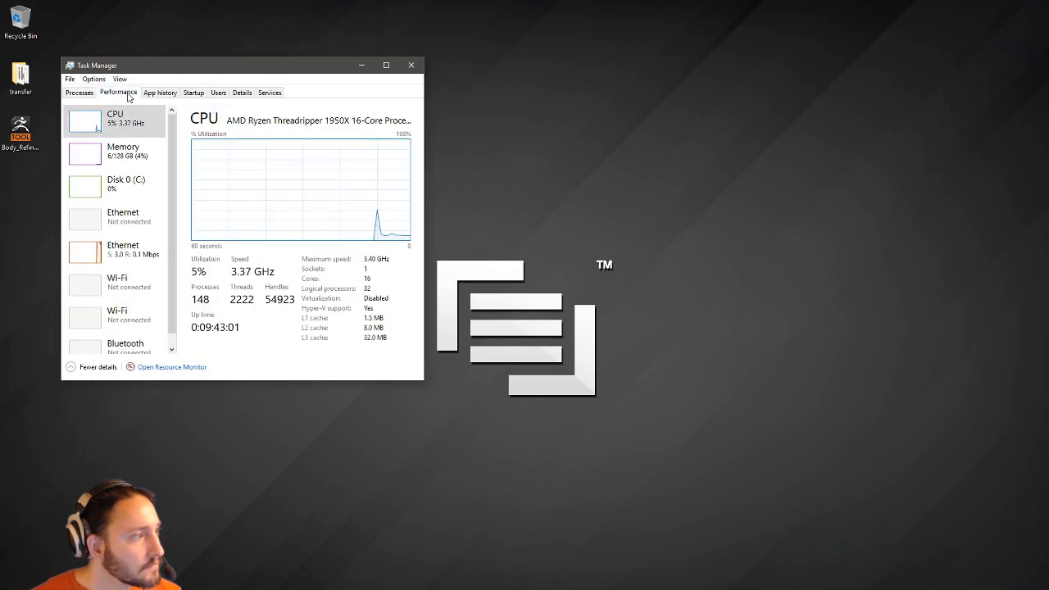
double_click(324, 196)
double_click(202, 159)
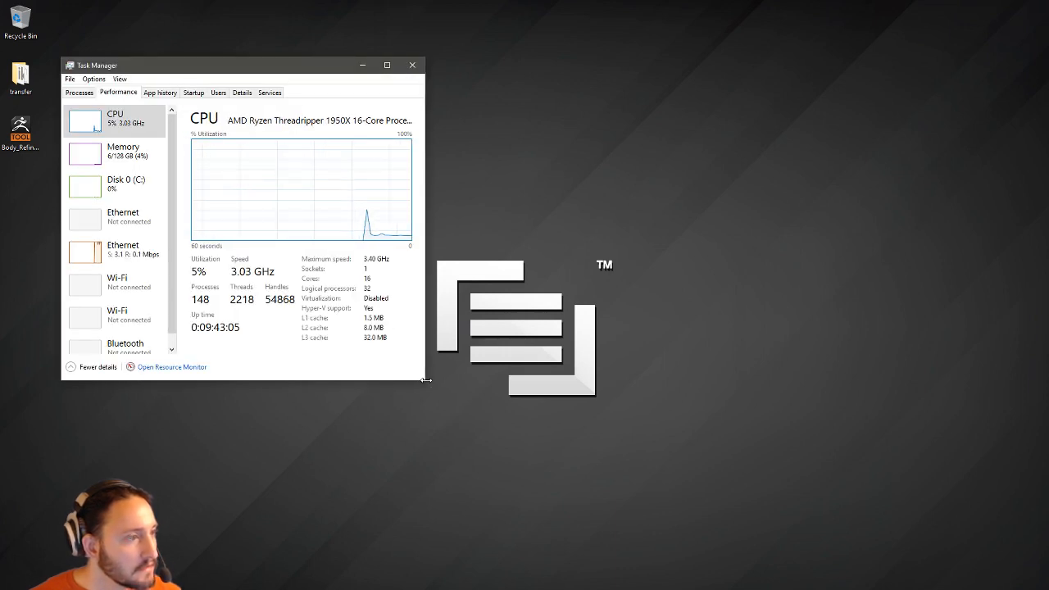
left_click_drag(424, 379, 770, 476)
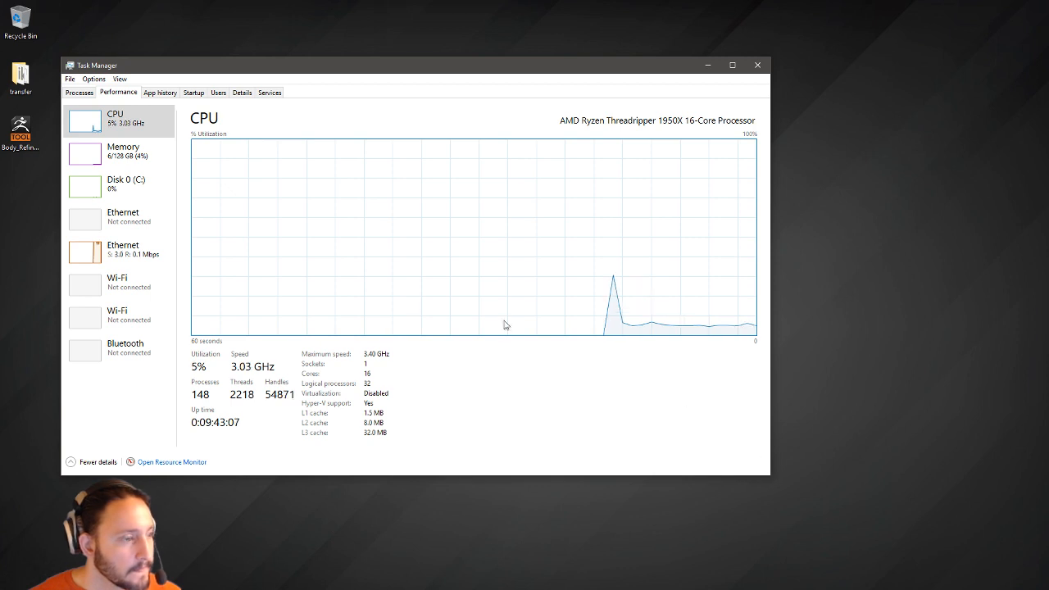
Change the CPU graph to all 32 logical processors, then close Task Manager.
right_click(387, 222)
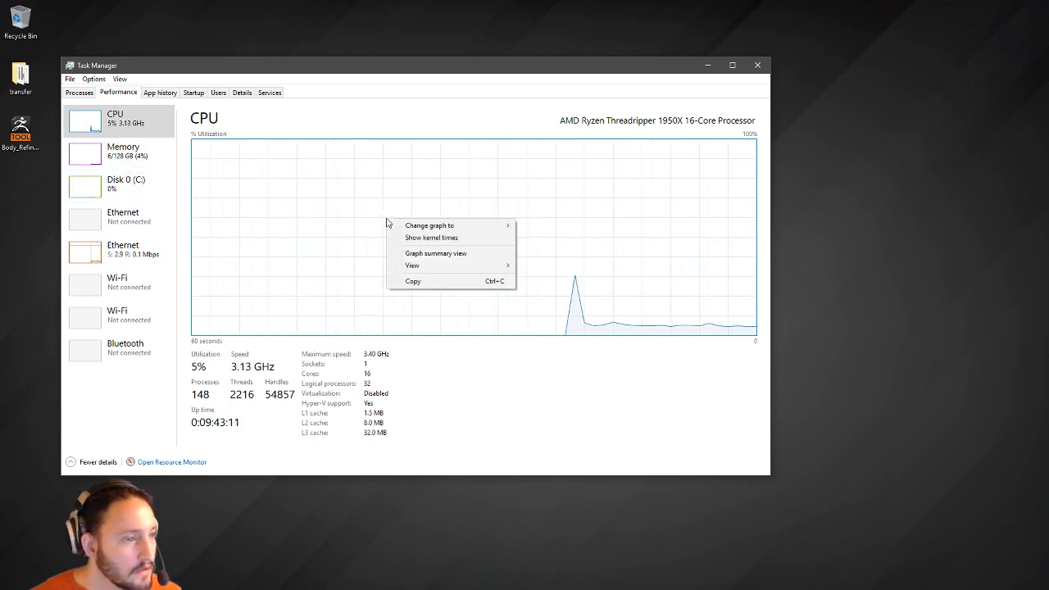
mouse_move(420, 265)
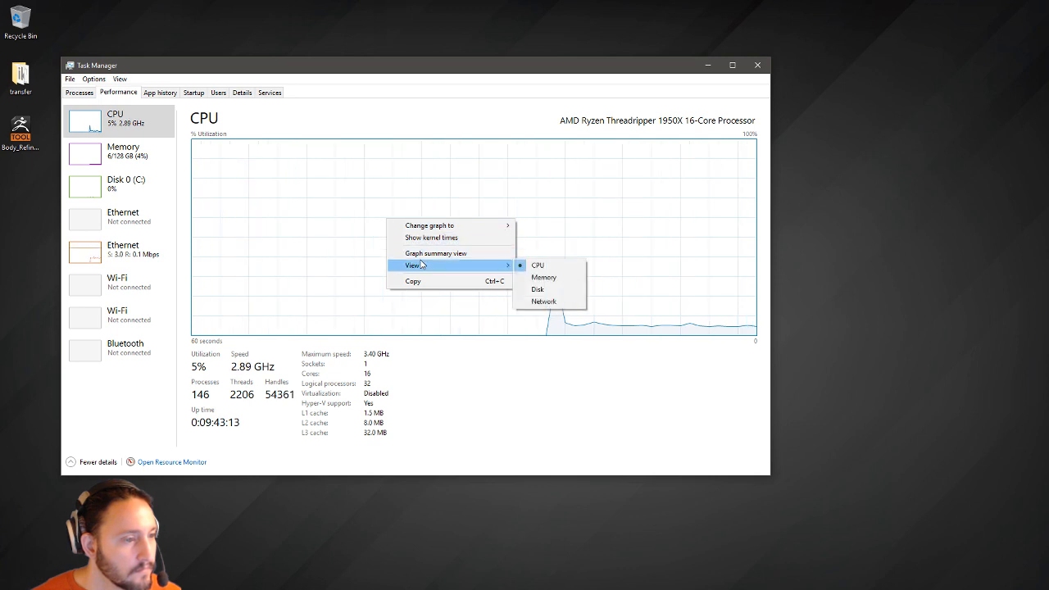
mouse_move(443, 231)
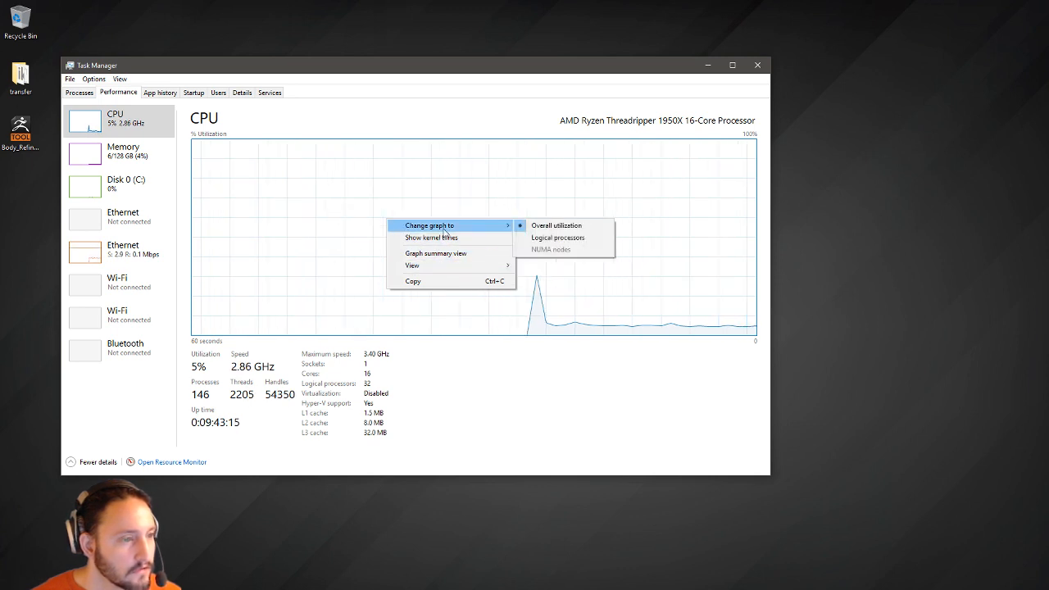
left_click(560, 238)
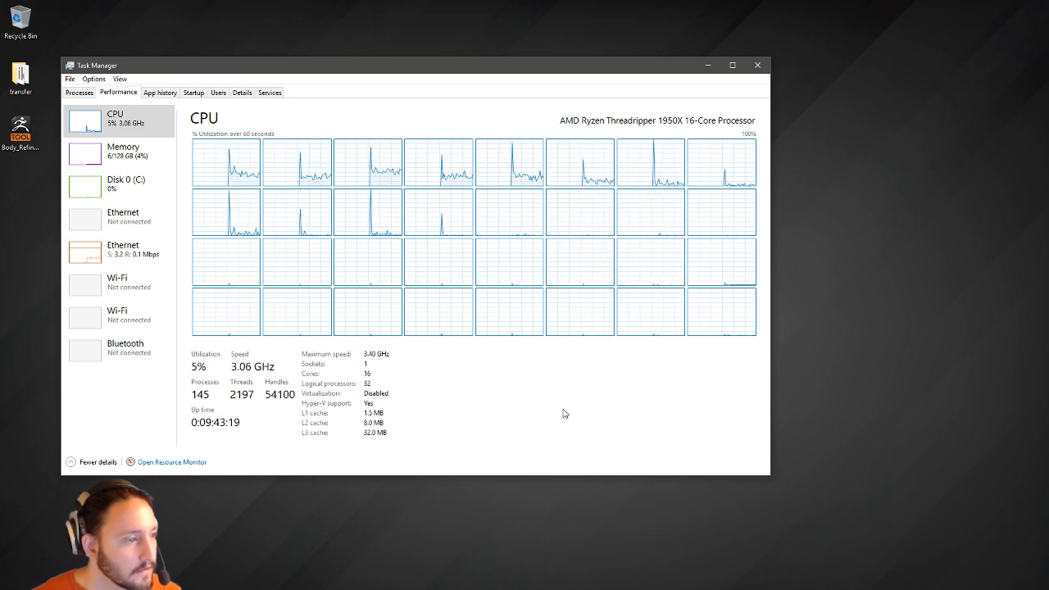
double_click(254, 129)
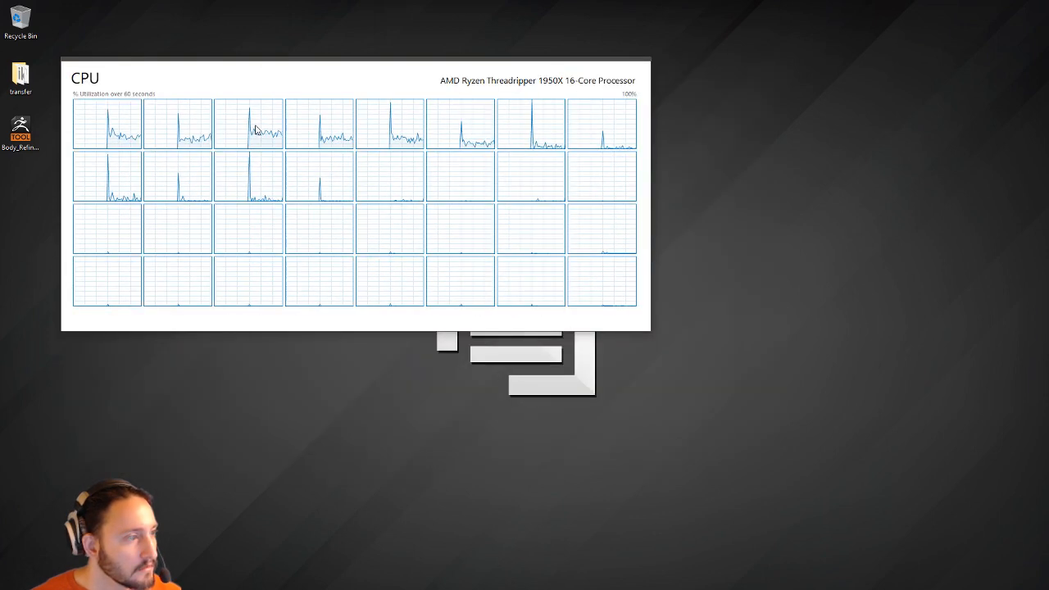
double_click(262, 94)
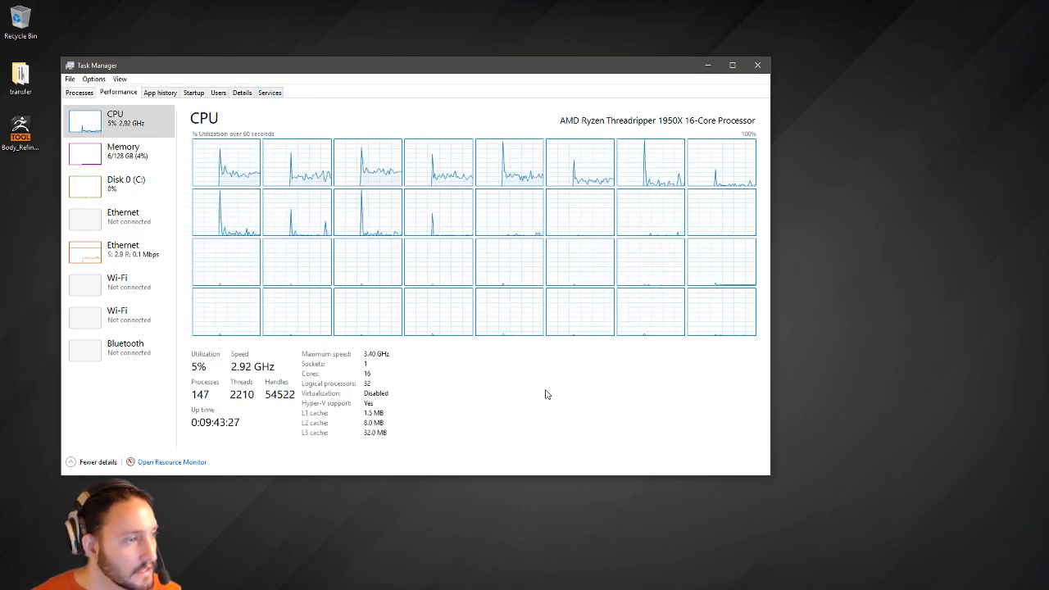
left_click(757, 65)
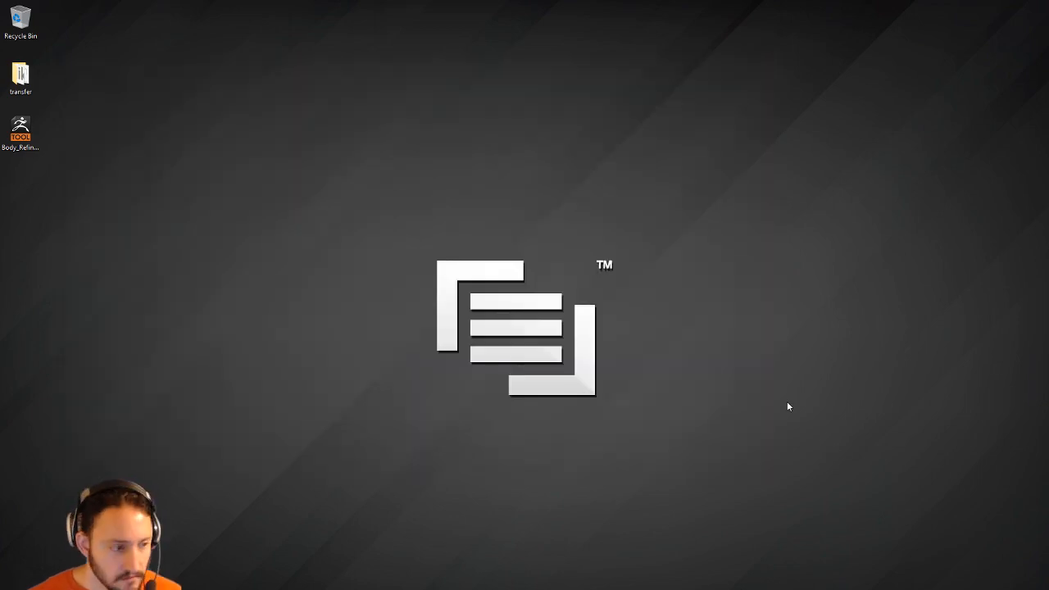
Relaunch ZBrush 4R8 from the Start menu.
key("super")
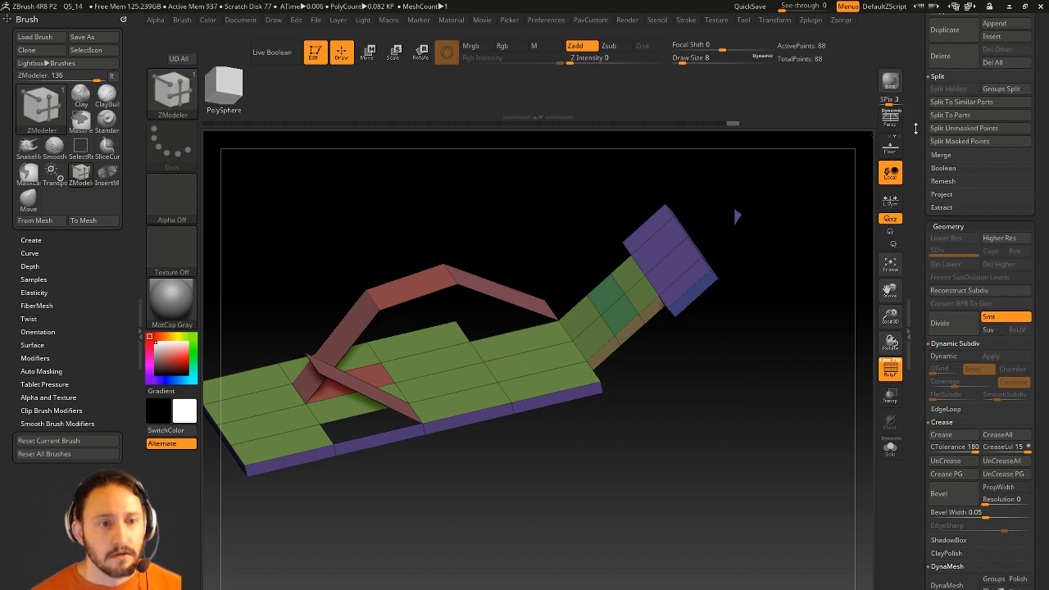
Delete the low-poly panel subtool and load the RenderALL bust, framed facing forward.
scroll(953, 532, "up", 5)
left_click(943, 579)
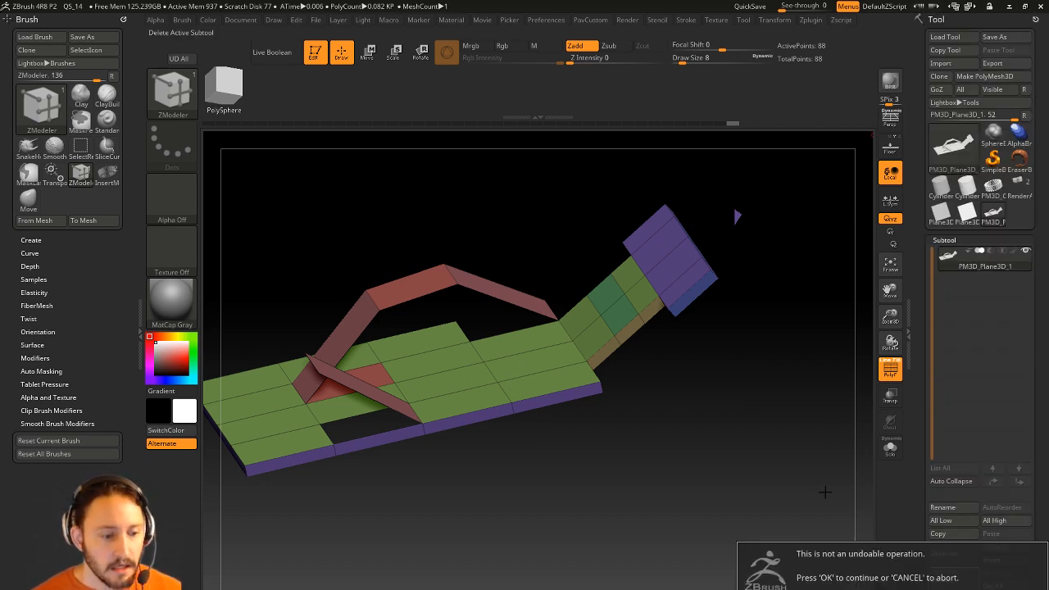
left_click(846, 588)
left_click(1019, 186)
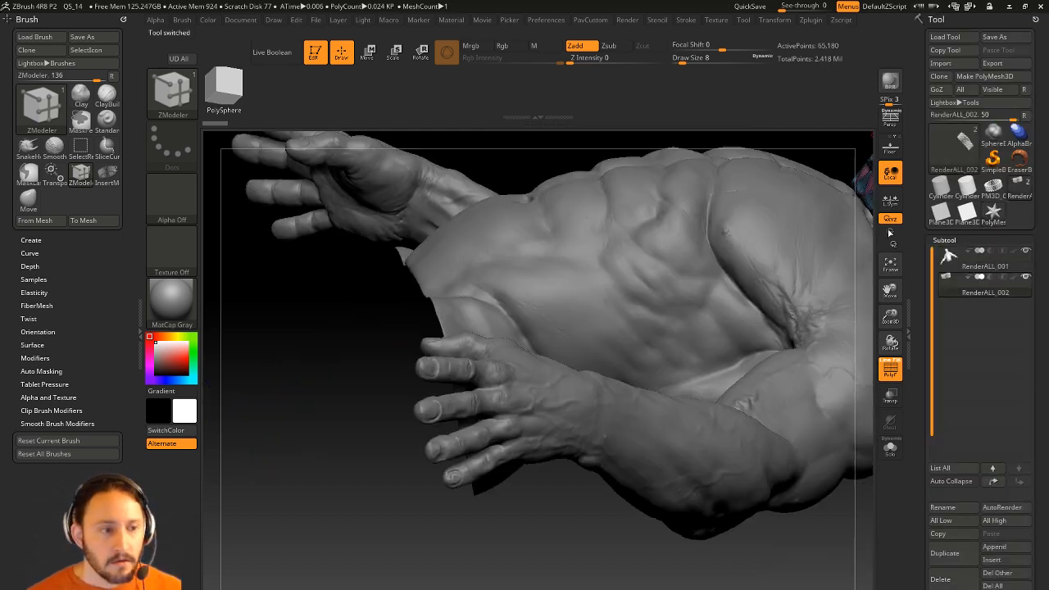
mouse_move(448, 564)
left_mouse_down("alt")
mouse_move(373, 455)
mouse_move(728, 337)
mouse_move(669, 311)
mouse_move(867, 374)
left_mouse_up("alt")
left_click_drag(760, 305, 759, 284)
Select the Standard brush, set Draw Size to 49, and make RenderALL_001 active.
key("f")
key("b")
key("s")
key("t")
key("s")
mouse_move(679, 283)
left_mouse_down()
mouse_move(710, 279)
mouse_move(674, 293)
mouse_move(687, 325)
left_mouse_up()
left_click(611, 313, "alt")
Duplicate the body as RenderALL_003, set the brush size to 128 and solo the duplicate.
left_click(960, 560)
left_click(167, 104, "ctrl")
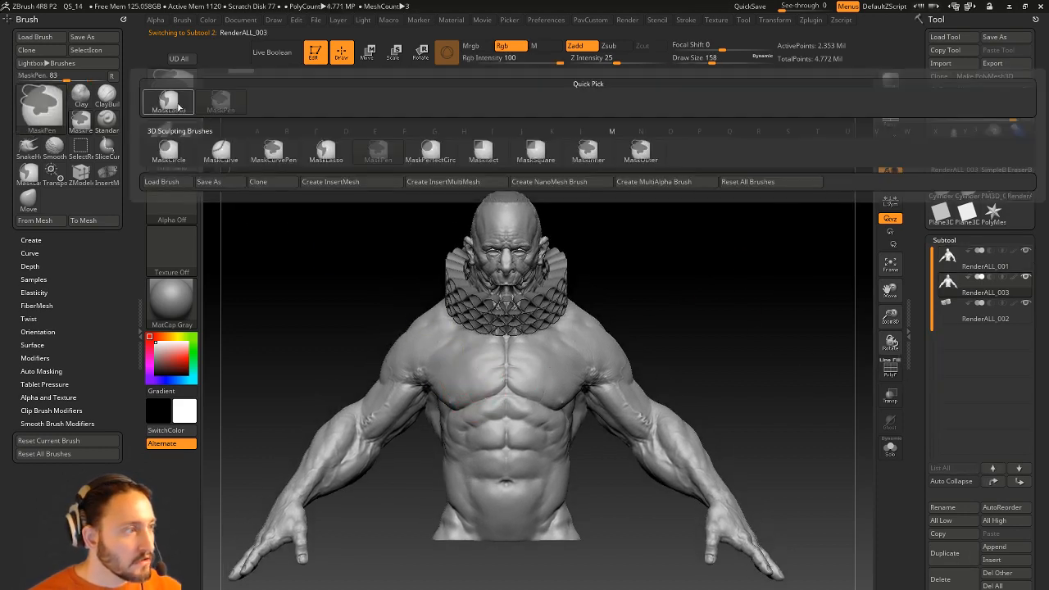
left_click_drag(615, 269, 589, 200, "alt")
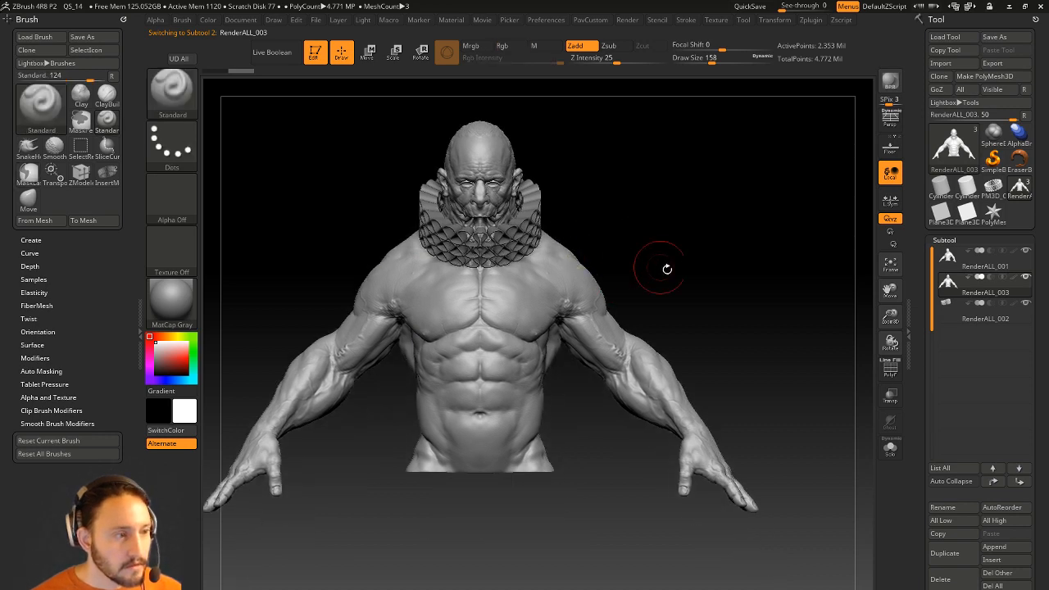
left_click_drag(723, 276, 731, 300, "alt")
key("s")
left_click(719, 301)
left_click(890, 447)
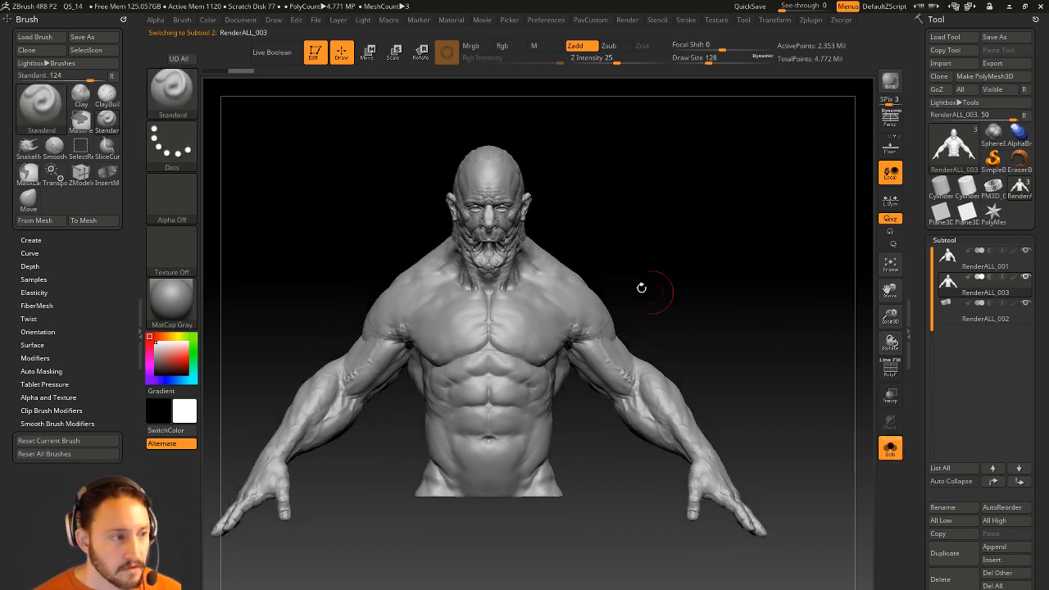
From a side view, mask the neck and shoulder area.
mouse_move(562, 234)
left_mouse_down()
mouse_move(508, 237)
mouse_move(523, 243)
left_mouse_up()
mouse_move(625, 265)
left_mouse_down("ctrl")
mouse_move(610, 220)
mouse_move(585, 219)
mouse_move(516, 283)
mouse_move(461, 414)
mouse_move(475, 459)
mouse_move(574, 316)
mouse_move(626, 289)
left_mouse_up("ctrl")
mouse_move(718, 281)
left_mouse_down()
mouse_move(768, 278)
mouse_move(745, 246)
left_mouse_up()
mouse_move(606, 235)
left_mouse_down("ctrl")
mouse_move(629, 232)
mouse_move(609, 285)
mouse_move(574, 328)
mouse_move(577, 422)
mouse_move(432, 572)
mouse_move(351, 422)
mouse_move(304, 199)
mouse_move(377, 156)
left_mouse_up("ctrl")
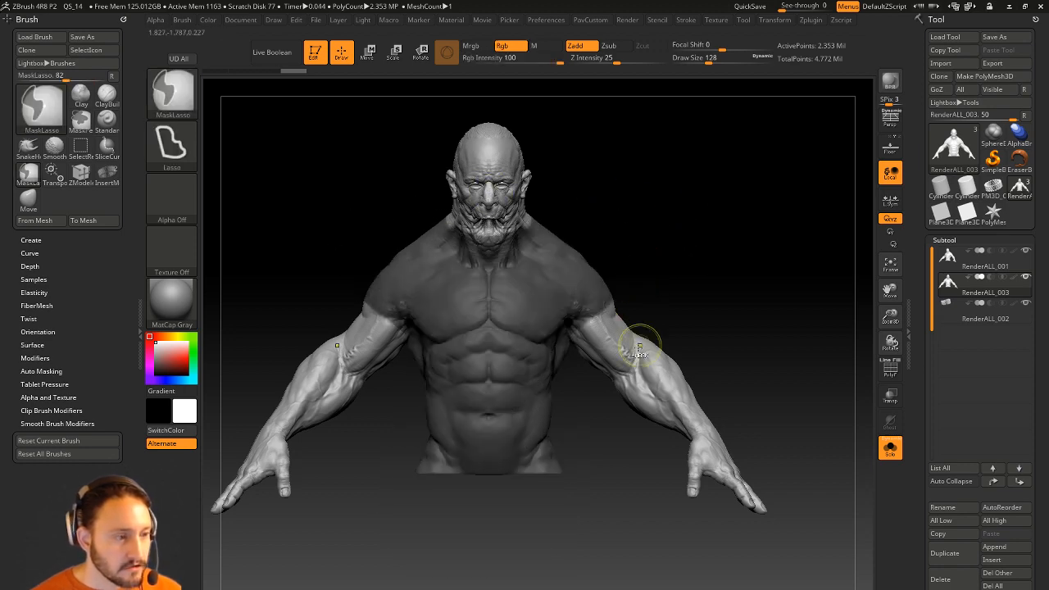
mouse_move(757, 219)
left_mouse_down()
mouse_move(721, 248)
mouse_move(545, 238)
mouse_move(674, 234)
mouse_move(607, 269)
left_mouse_up()
Outline the chest and unmask the neck and jaw.
mouse_move(476, 310)
left_mouse_down("ctrl")
mouse_move(464, 353)
mouse_move(527, 332)
mouse_move(604, 281)
left_mouse_up("ctrl")
mouse_move(659, 236)
left_mouse_down()
mouse_move(565, 246)
mouse_move(521, 350)
left_mouse_up()
left_click_drag(616, 288, 692, 244, "ctrl+alt")
mouse_move(742, 312)
left_mouse_down()
mouse_move(657, 330)
mouse_move(740, 311)
mouse_move(747, 293)
mouse_move(628, 290)
left_mouse_up()
Set the brush size to 51 and extend the mask around the back and front of the torso.
key("ctrl")
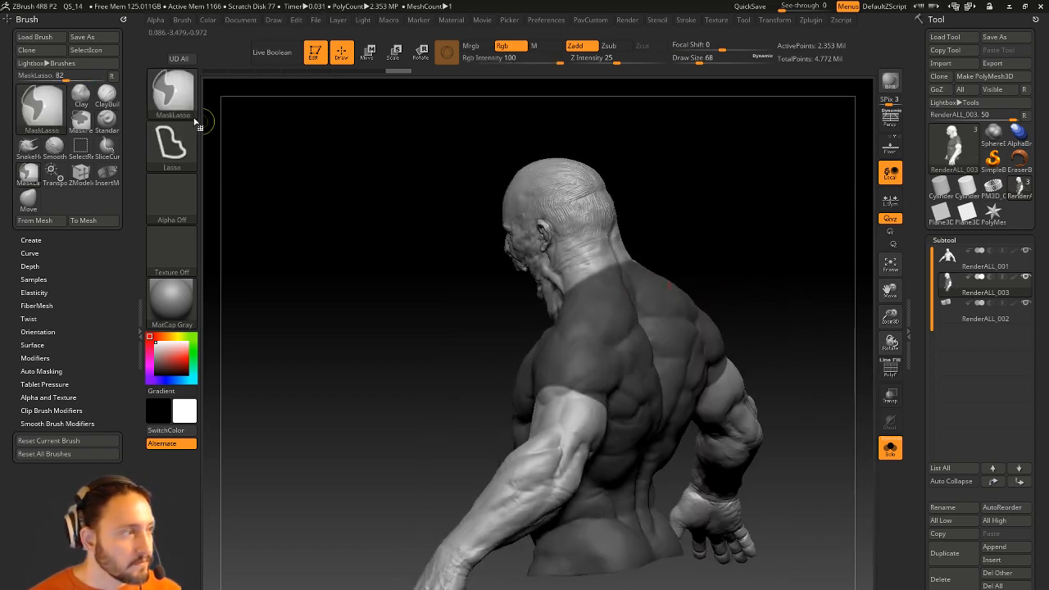
mouse_move(755, 202)
left_mouse_down()
mouse_move(747, 230)
mouse_move(711, 223)
mouse_move(721, 224)
mouse_move(533, 366)
mouse_move(732, 311)
mouse_move(720, 327)
left_mouse_up()
key("s")
left_click(571, 341)
key("ctrl")
left_click_drag(672, 344, 626, 254, "alt")
mouse_move(721, 322)
left_mouse_down()
mouse_move(735, 351)
mouse_move(790, 352)
mouse_move(824, 330)
mouse_move(770, 303)
mouse_move(785, 344)
left_mouse_up()
key("ctrl")
From a straight back view, unmask a band across the lower back with a different stroke shape.
left_click_drag(793, 542, 749, 487, "alt")
key("ctrl")
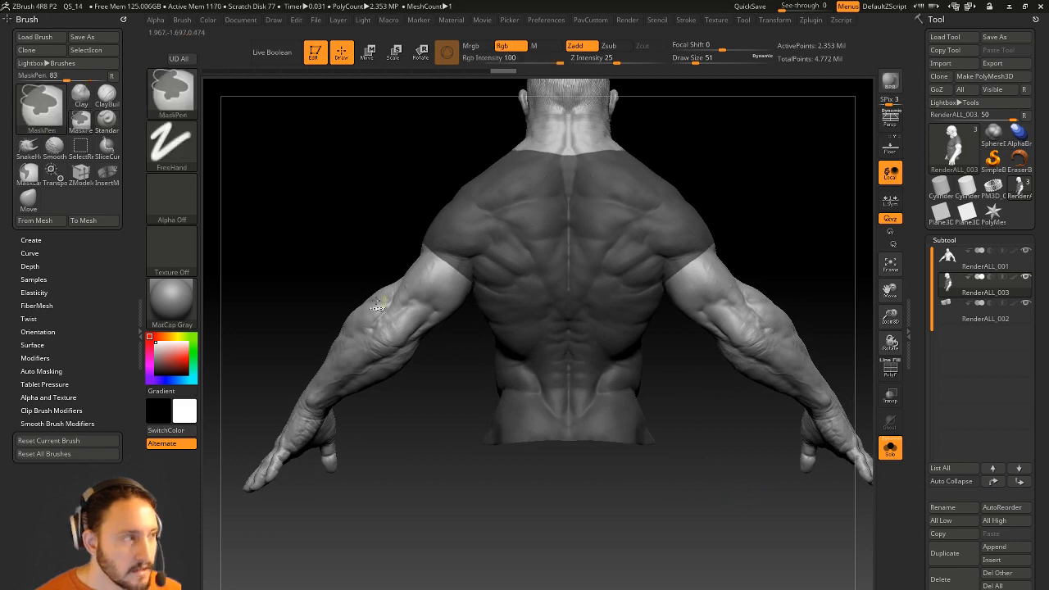
left_click(184, 106)
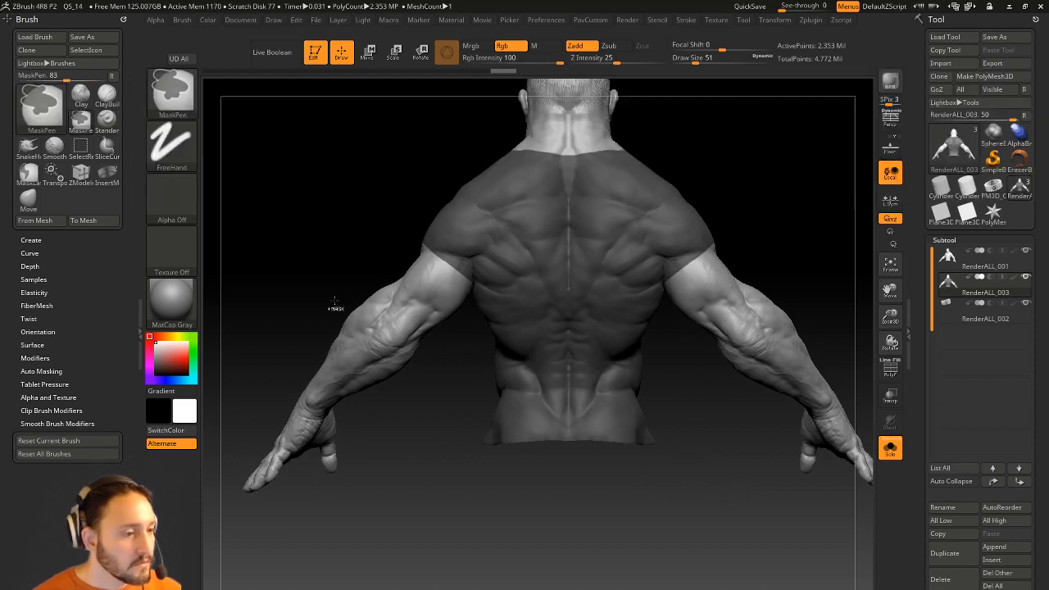
mouse_move(717, 514)
left_mouse_down("ctrl+alt")
mouse_move(457, 434)
mouse_move(450, 377)
left_mouse_up("ctrl+alt")
left_click_drag(711, 164, 864, 164)
mouse_move(532, 179)
left_mouse_down("alt")
mouse_move(770, 235)
mouse_move(772, 252)
mouse_move(754, 226)
left_mouse_up("alt")
Make the masked torso its own polygroup with Ctrl+W and hide everything else.
left_click(889, 371)
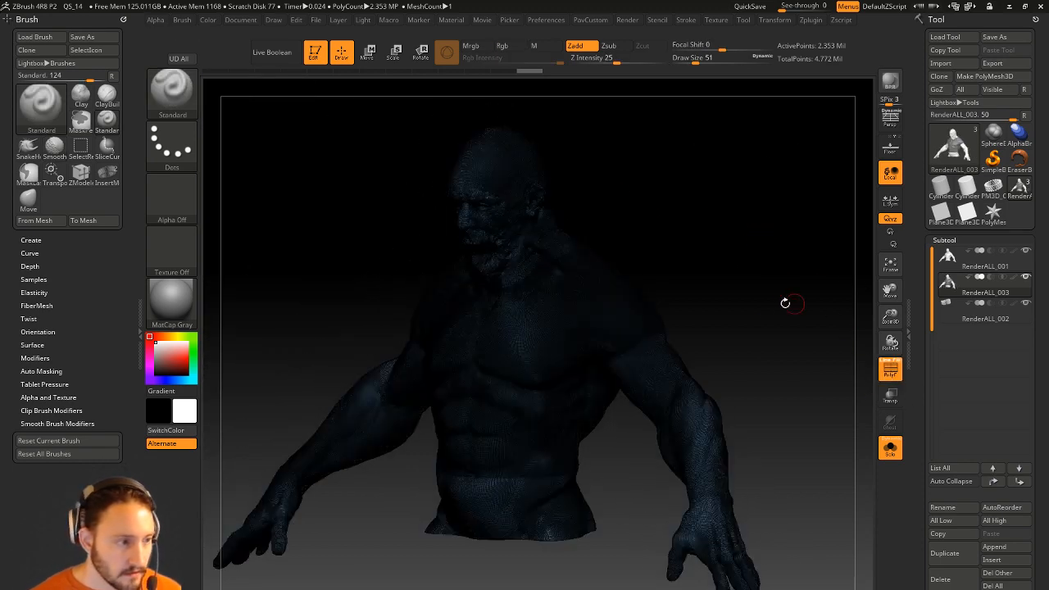
left_click(885, 361)
left_click_drag(766, 347, 784, 347)
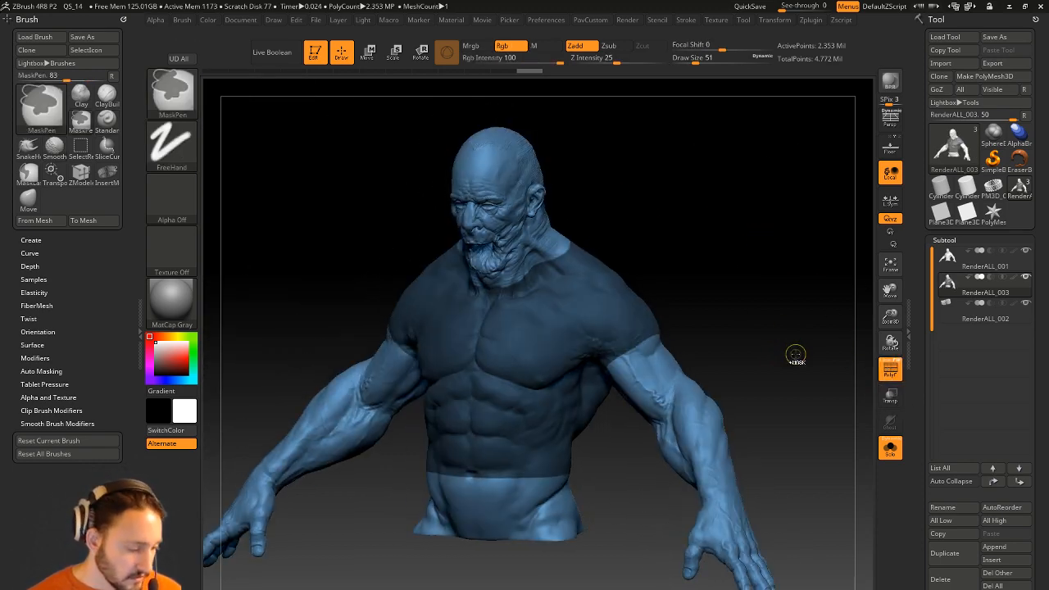
key("ctrl+w")
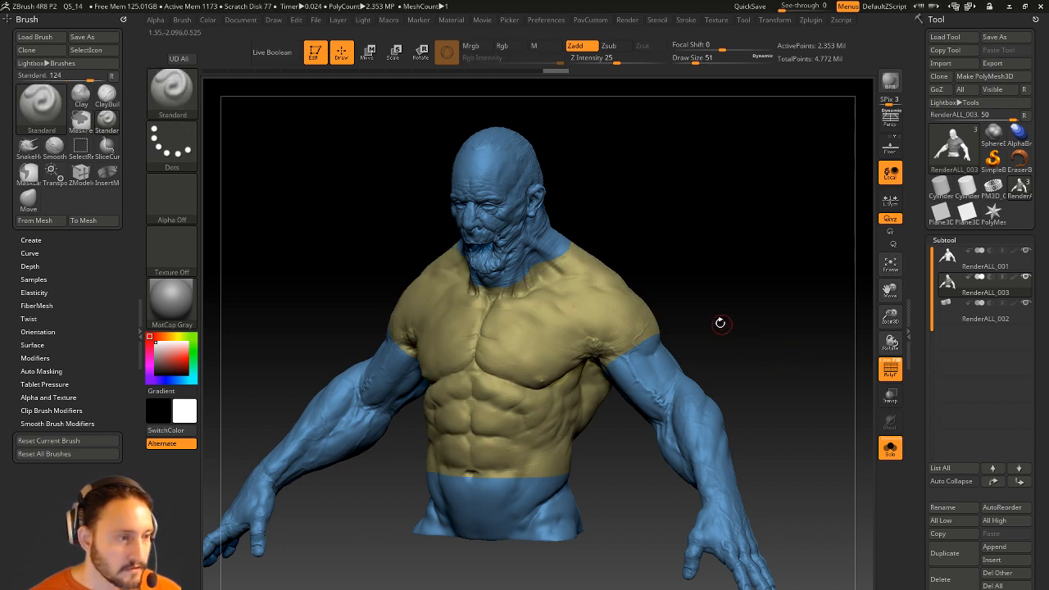
left_click(620, 315, "ctrl+shift")
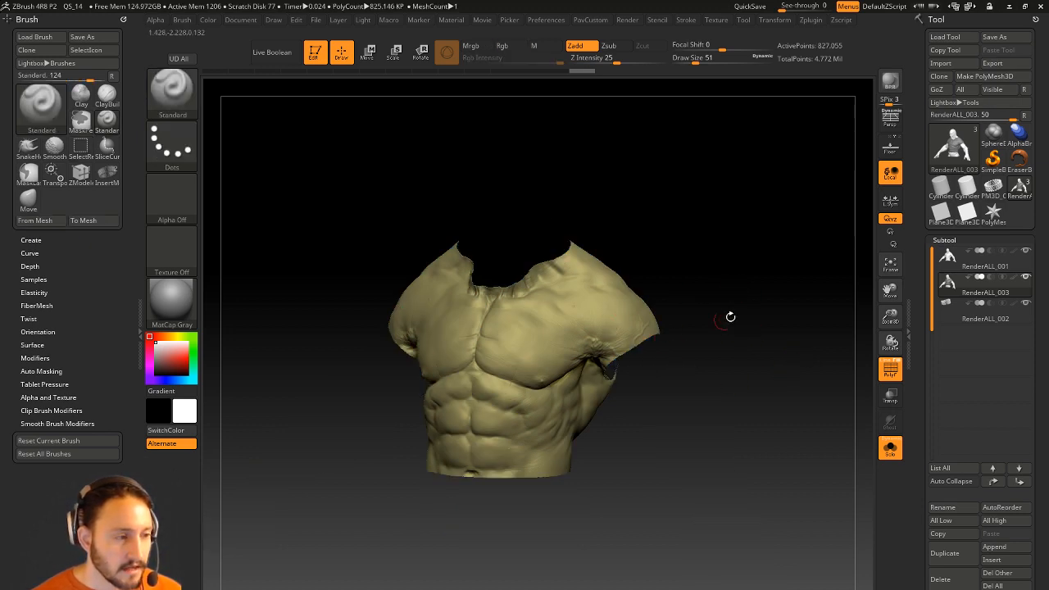
key("3")
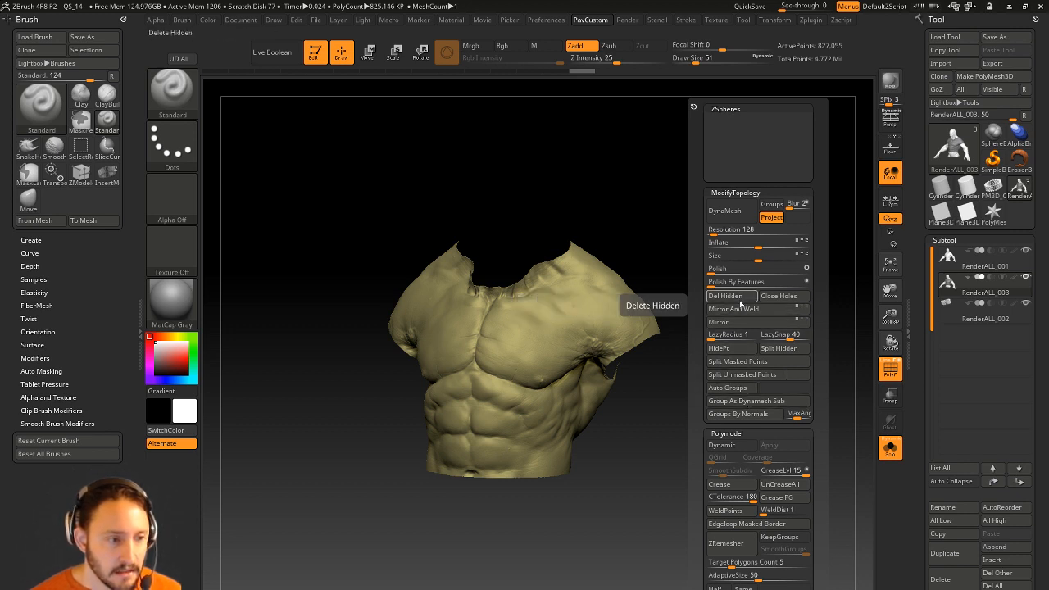
Delete the hidden geometry, then unsolo to show the 827,055-point shirt piece on the full bust.
left_click(740, 304)
key("3")
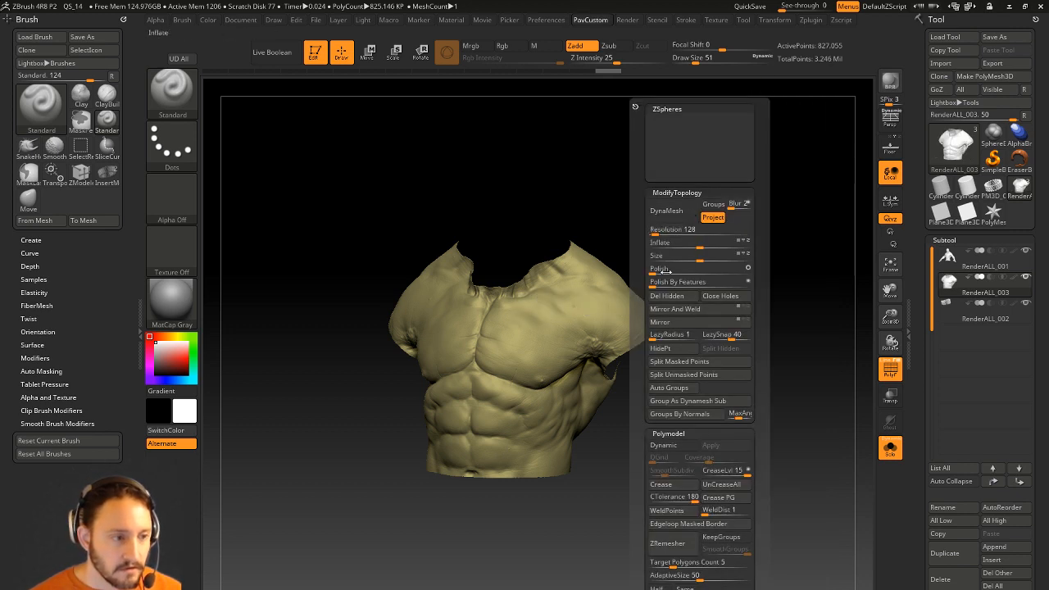
left_click_drag(697, 207, 730, 242)
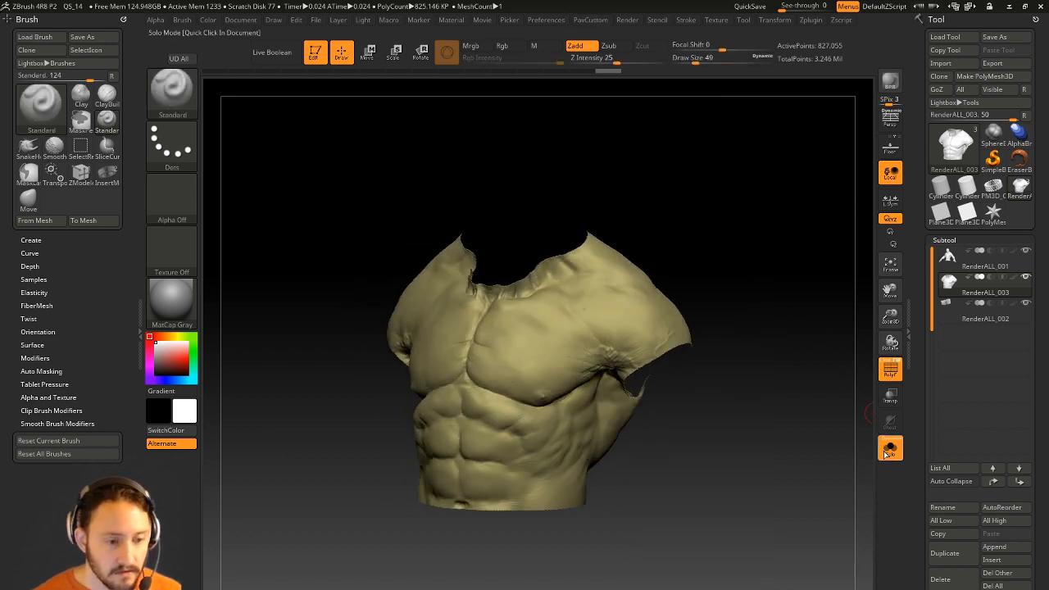
left_click(890, 447)
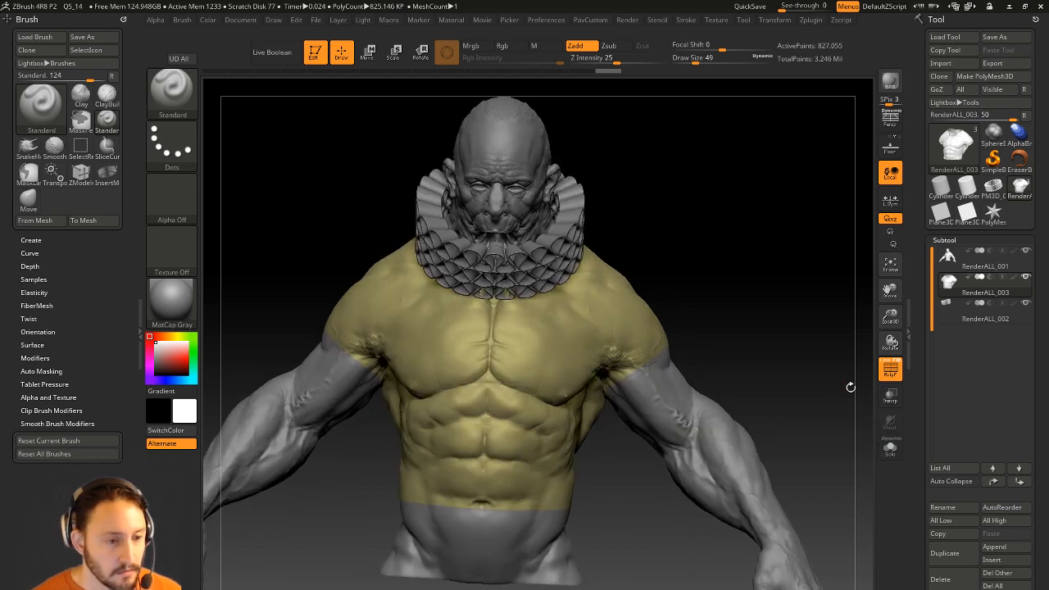
left_click(889, 369)
left_click(889, 369)
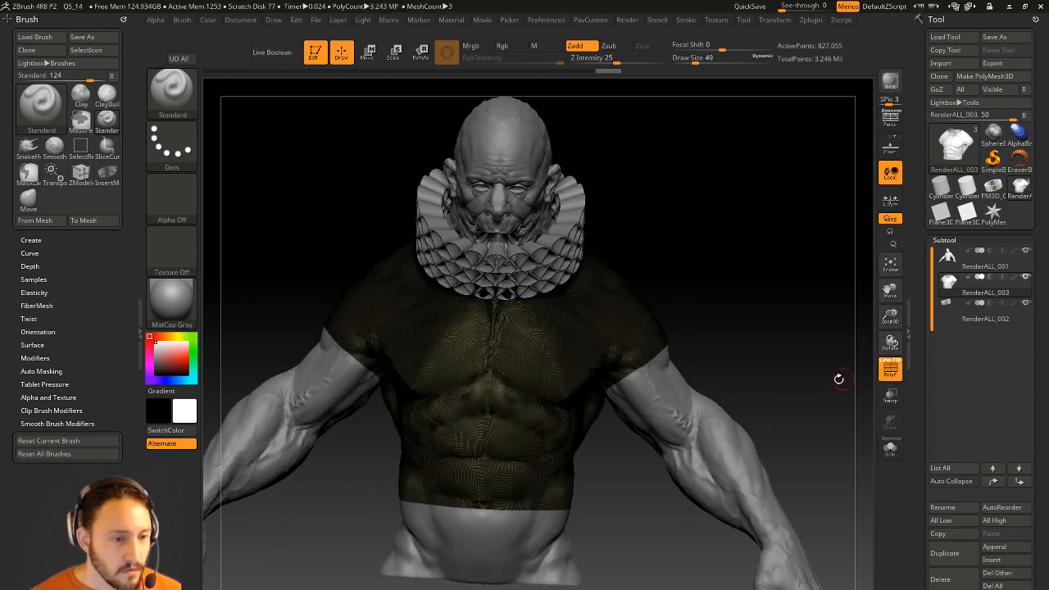
left_click_drag(849, 374, 806, 381)
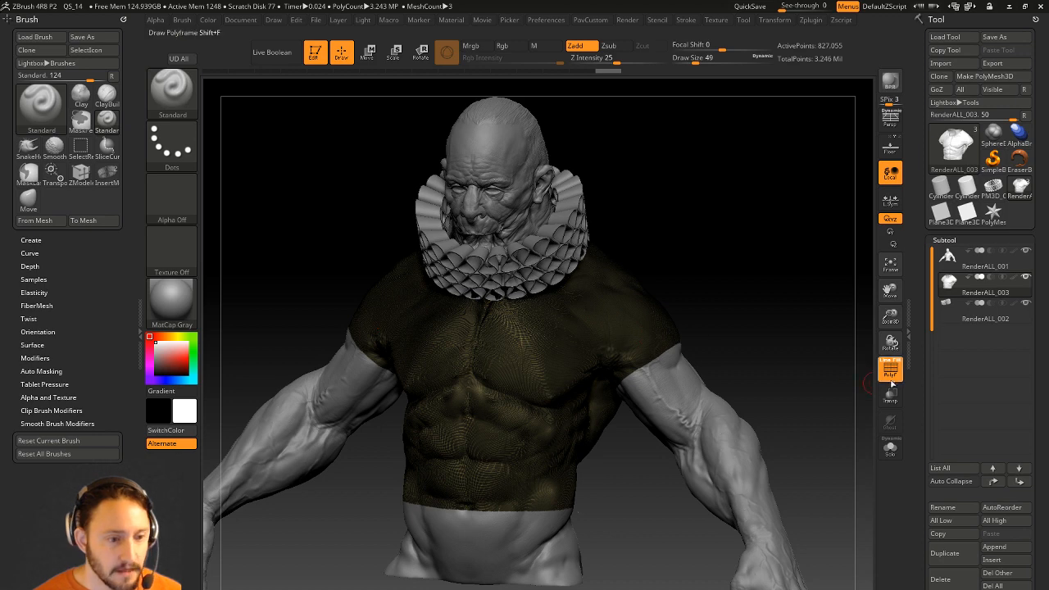
mouse_move(871, 373)
left_mouse_down()
mouse_move(860, 361)
mouse_move(917, 278)
mouse_move(917, 240)
left_mouse_up()
ZRemesh the shirt with AdaptiveSize 0 and target count 5, down to 9,449 points, then solo it.
left_click_drag(920, 310, 919, 151)
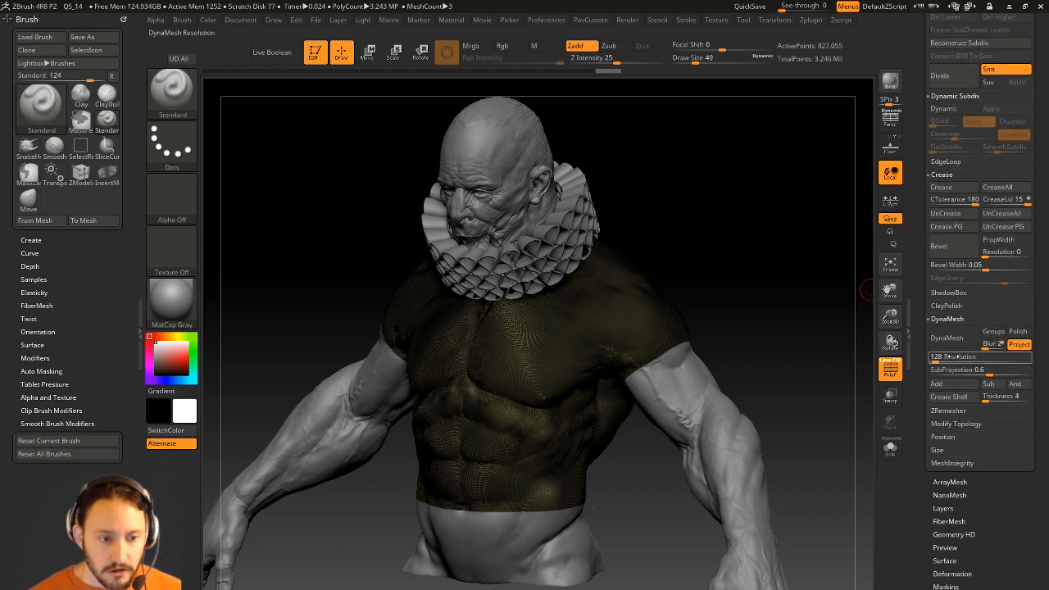
left_click(948, 411)
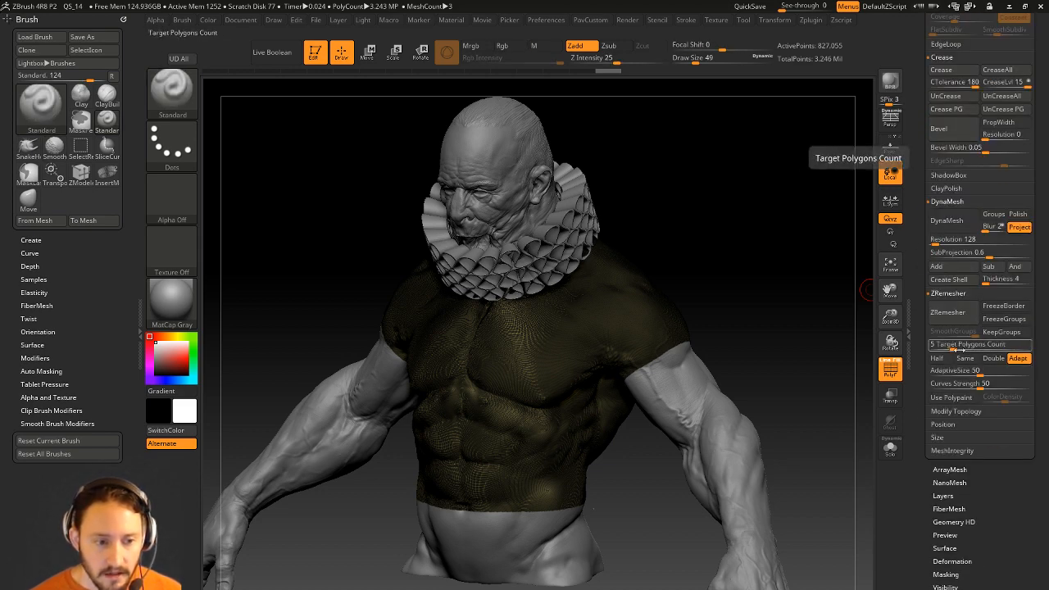
left_click_drag(939, 373, 926, 373)
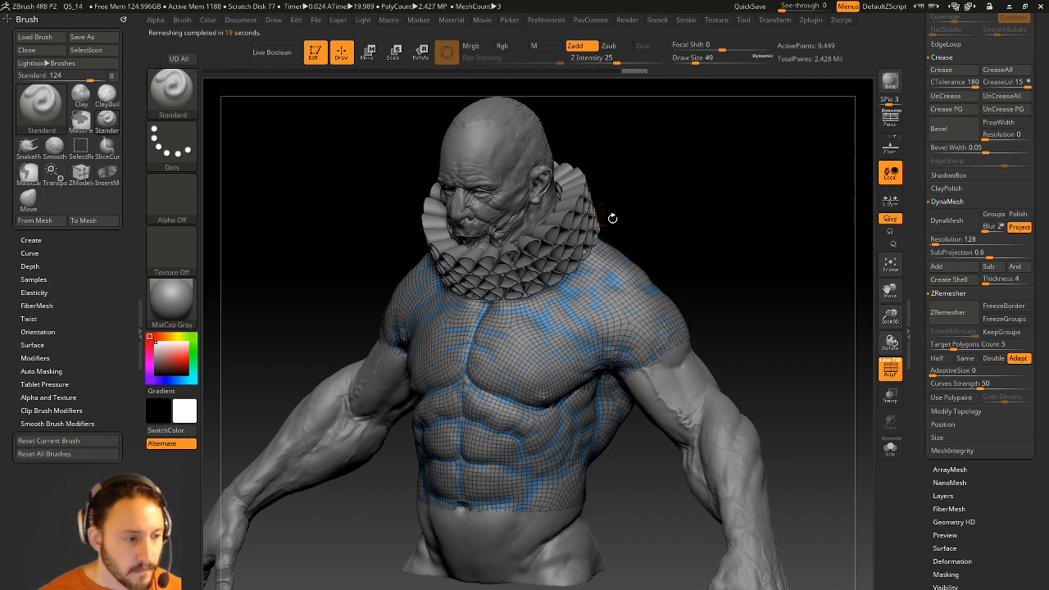
left_click(889, 447)
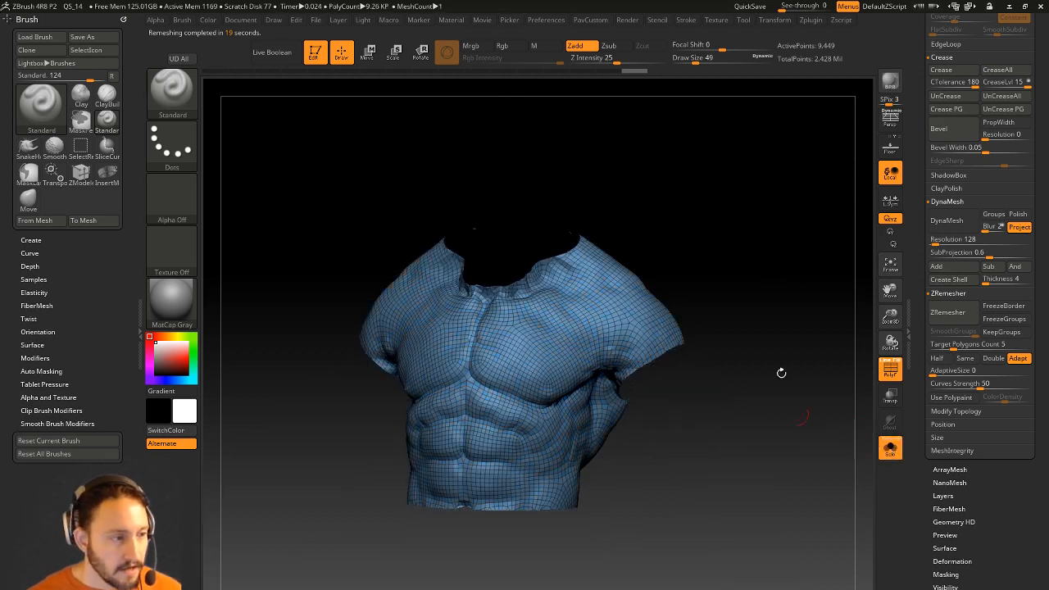
ZRemesh again with Half enabled to reach 1,064 points, then show the bust with Transp on.
left_click_drag(803, 327, 780, 378)
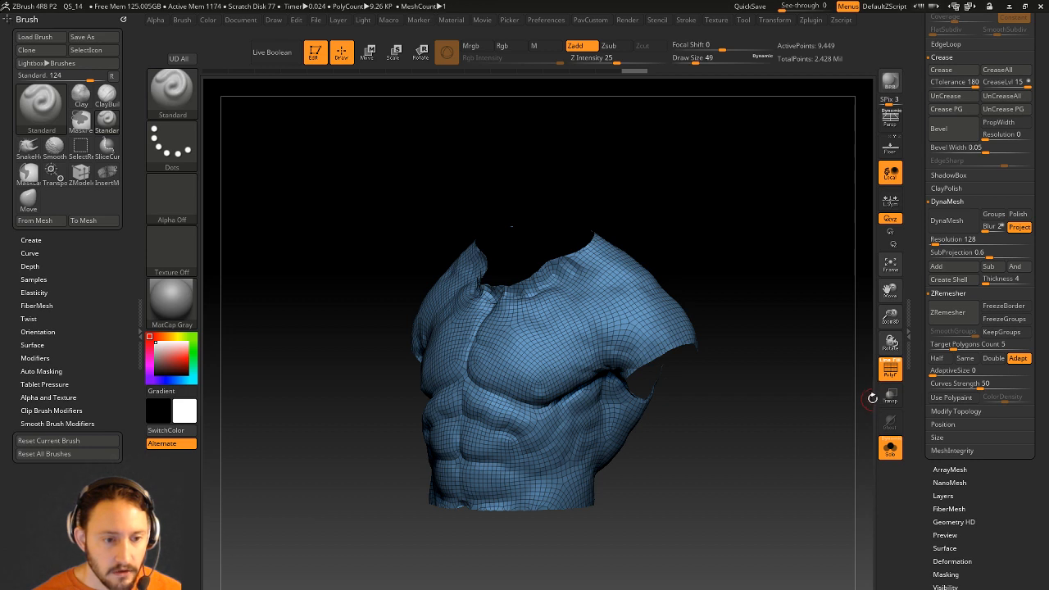
left_click(936, 360)
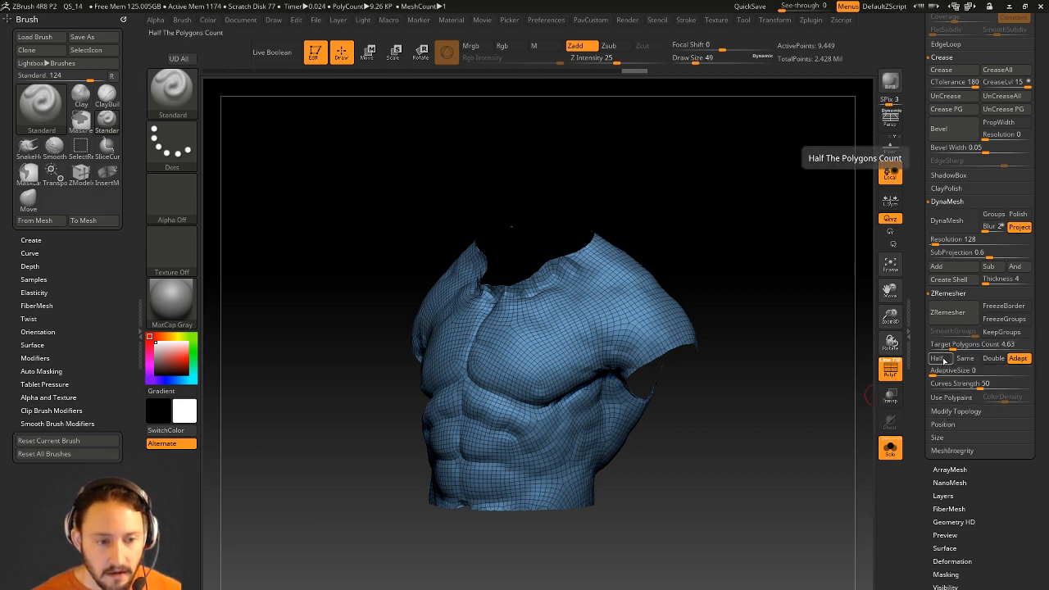
left_click(948, 313)
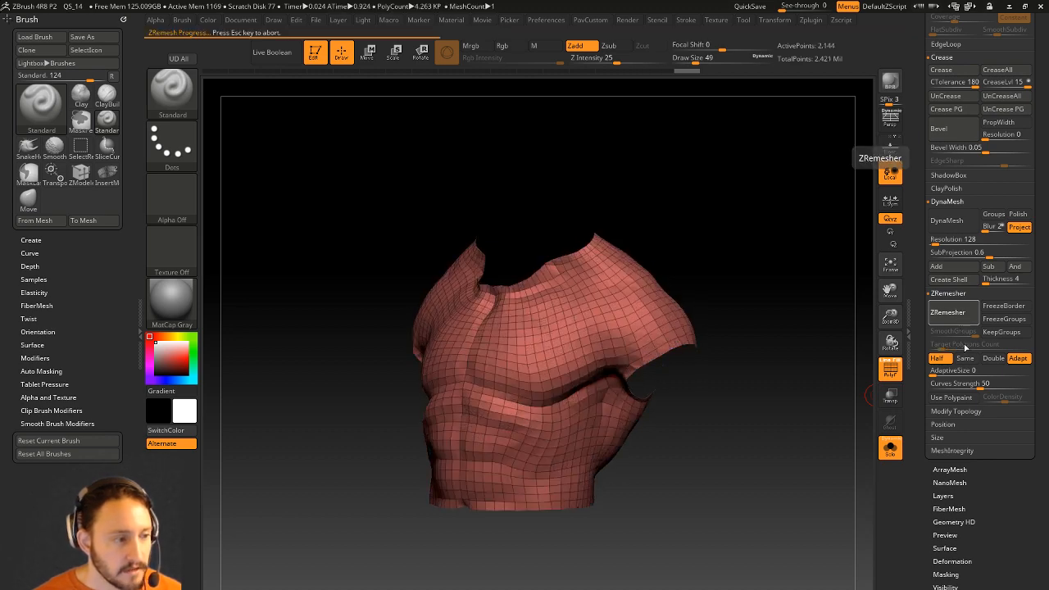
left_click_drag(812, 317, 832, 396)
left_click(891, 372)
left_click(880, 447)
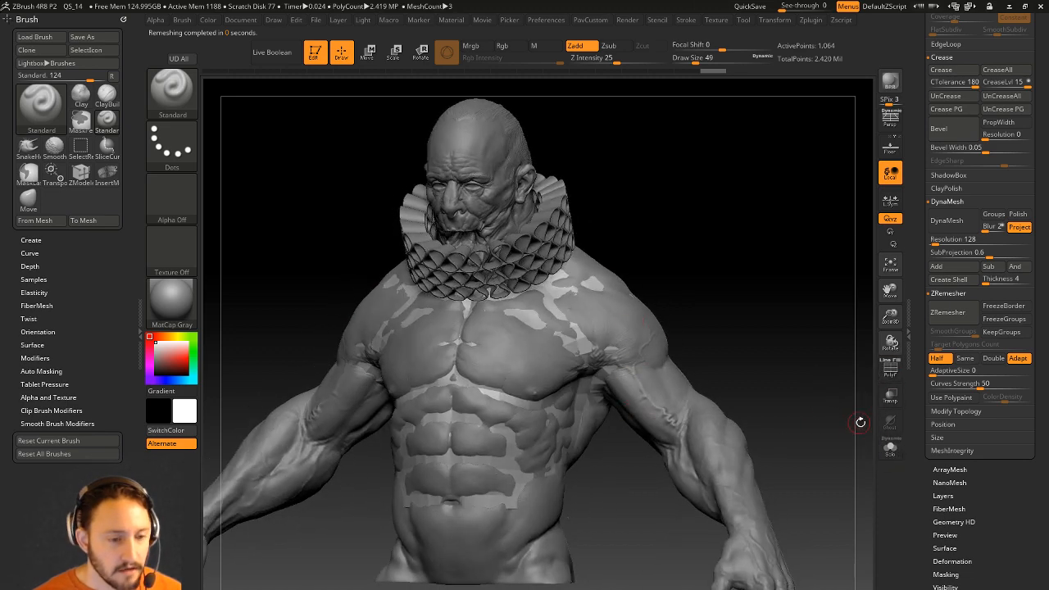
left_click(891, 398)
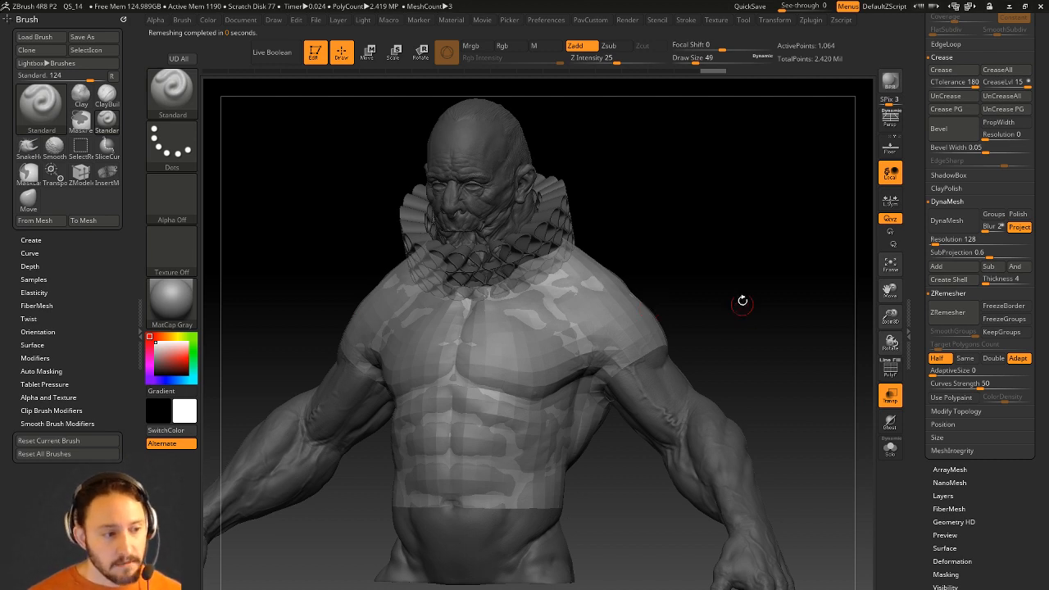
Switch to ZModeler on the soloed shirt and try a polygroup thickness extrusion, then undo it.
key("b")
key("z")
key("m")
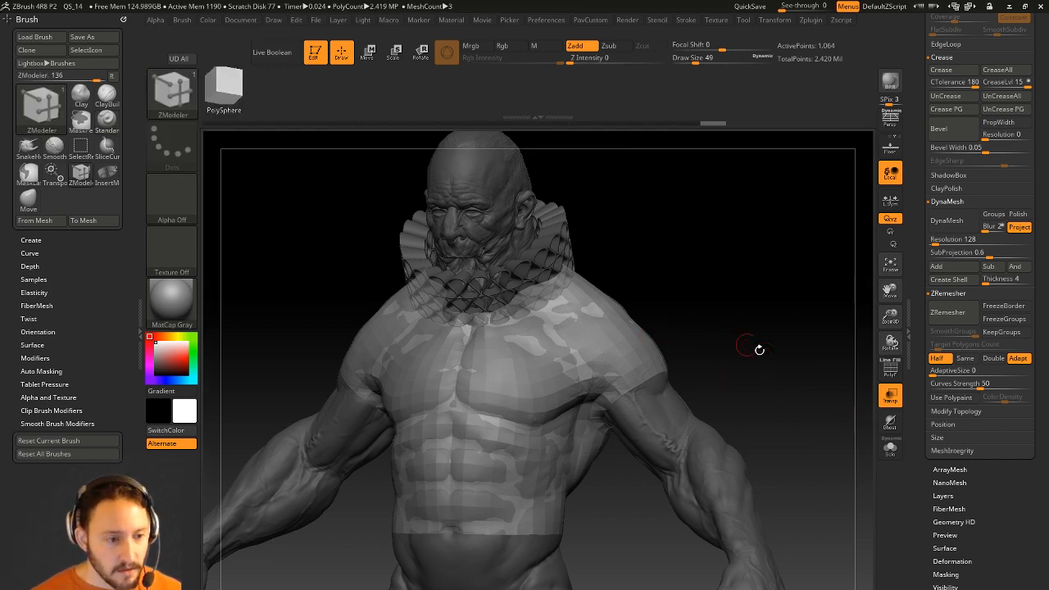
left_click(891, 451)
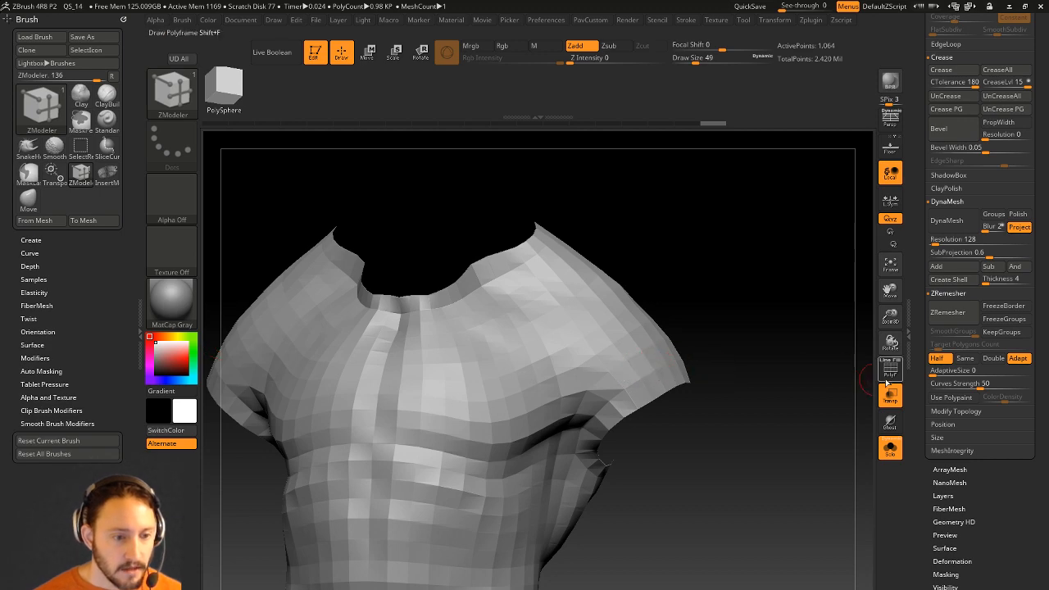
left_click(885, 371)
key("space")
left_click(703, 356)
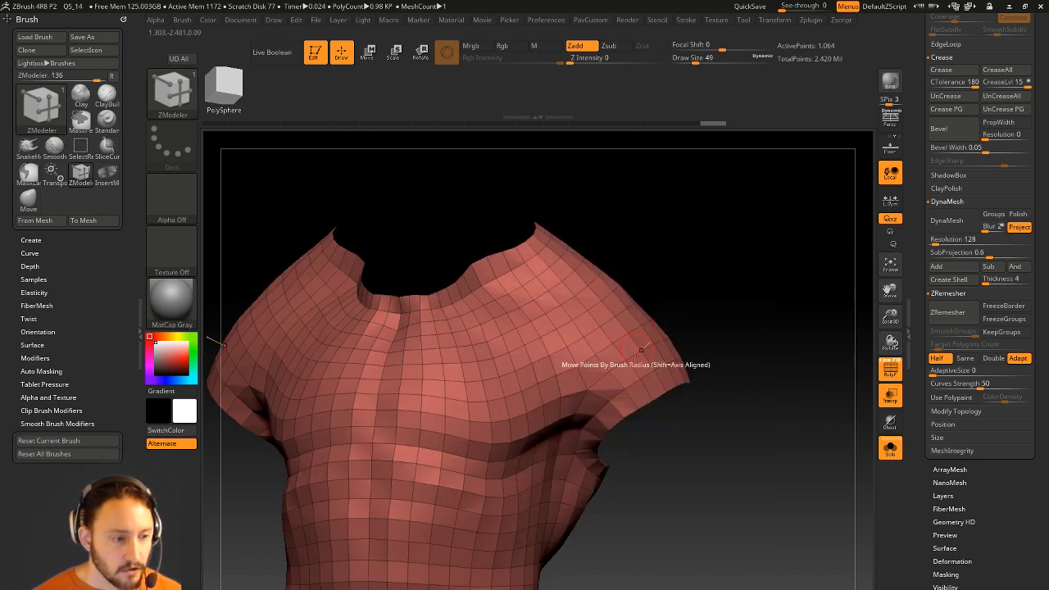
left_click_drag(652, 359, 703, 261)
key("ctrl+z")
Undo a Close Holes attempt and set the edge action to Close with a Convex Hole target.
key("space")
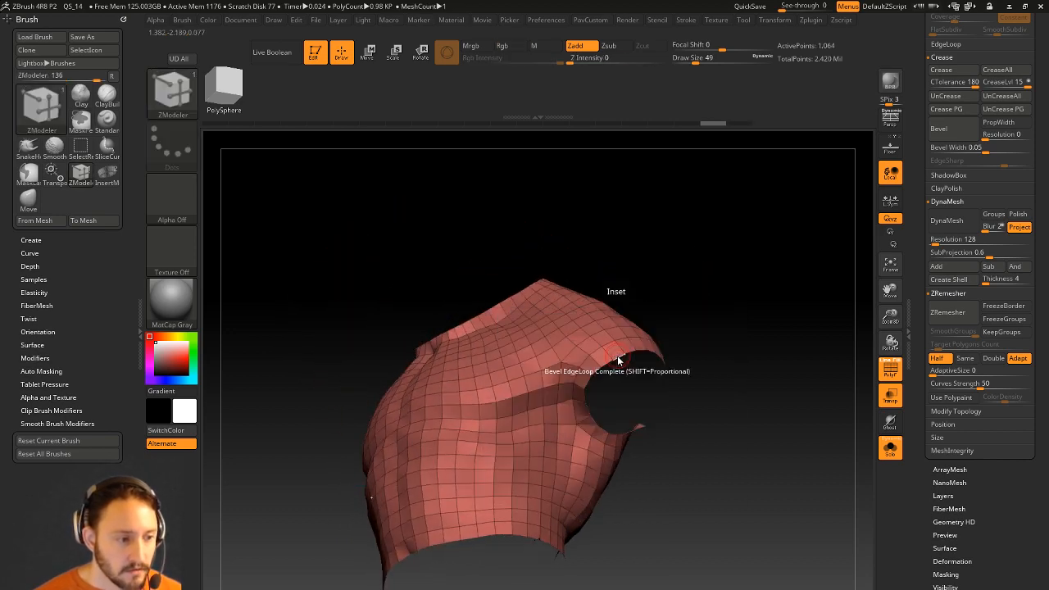
key("2")
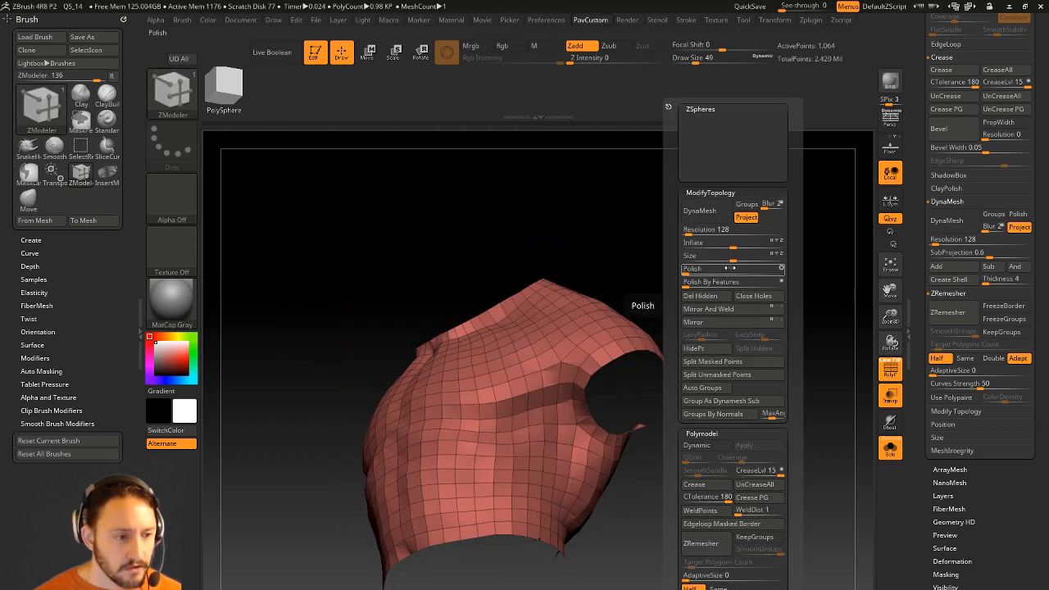
left_click(754, 299)
key("ctrl+z")
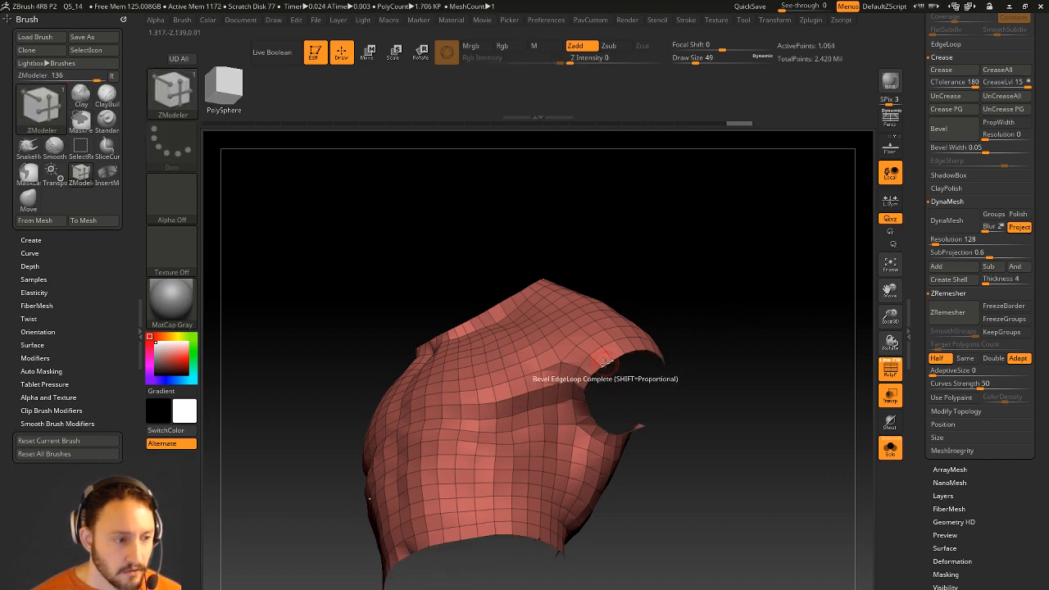
key("space")
left_click(492, 376)
left_click(605, 460)
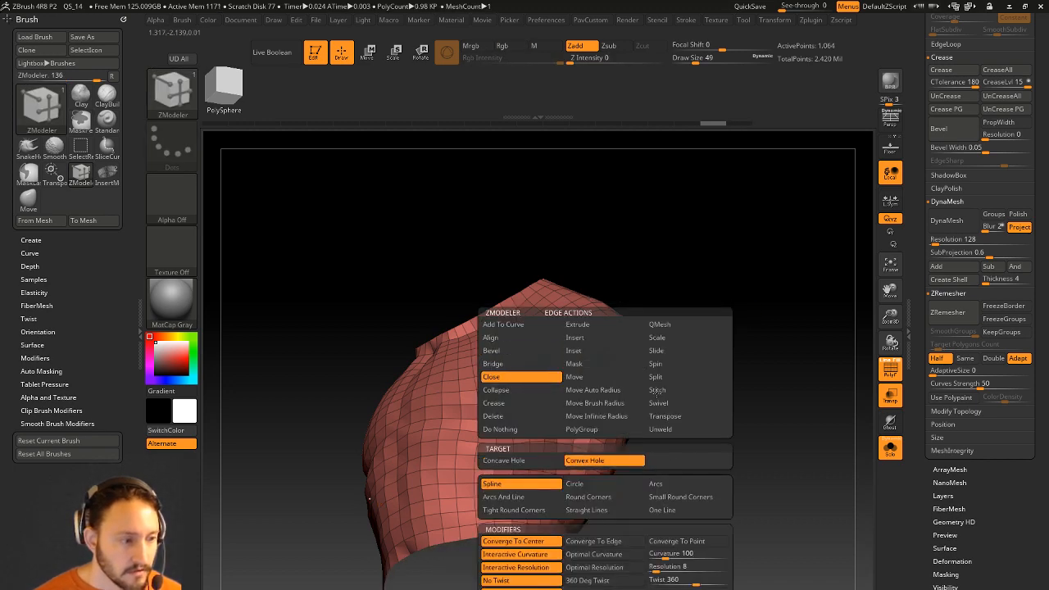
Cap the shirt's open borders, including the neck opening, with fan fills.
left_click(618, 357)
left_click_drag(661, 292, 480, 283)
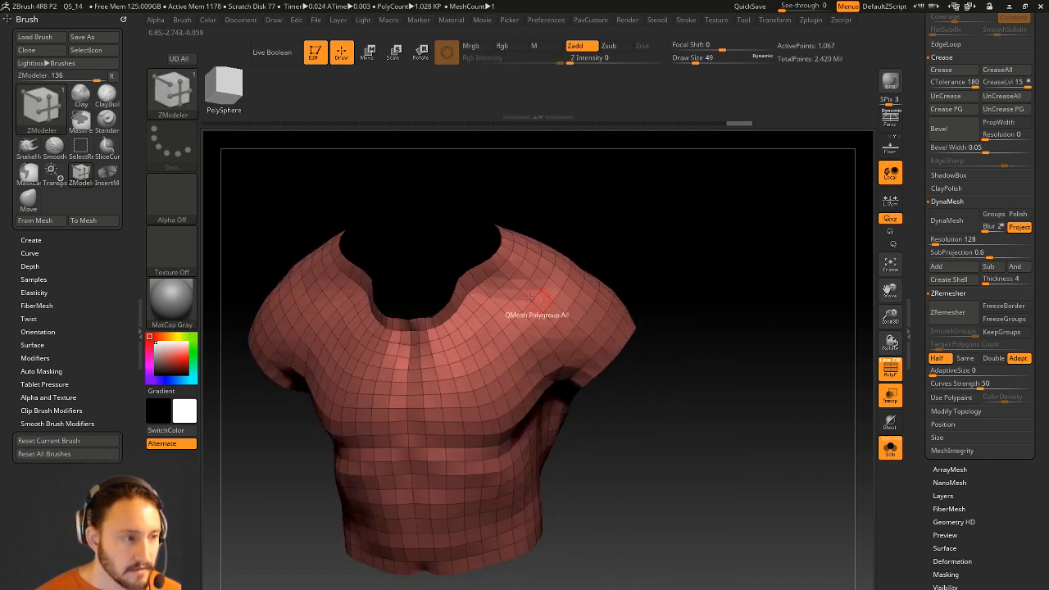
left_click(479, 267)
left_click_drag(479, 246, 456, 243)
left_click(455, 244)
Inspect the new caps, briefly isolating the neck cap polygroup before unhiding the whole shirt.
left_click_drag(714, 248, 744, 307)
left_click_drag(571, 238, 565, 270)
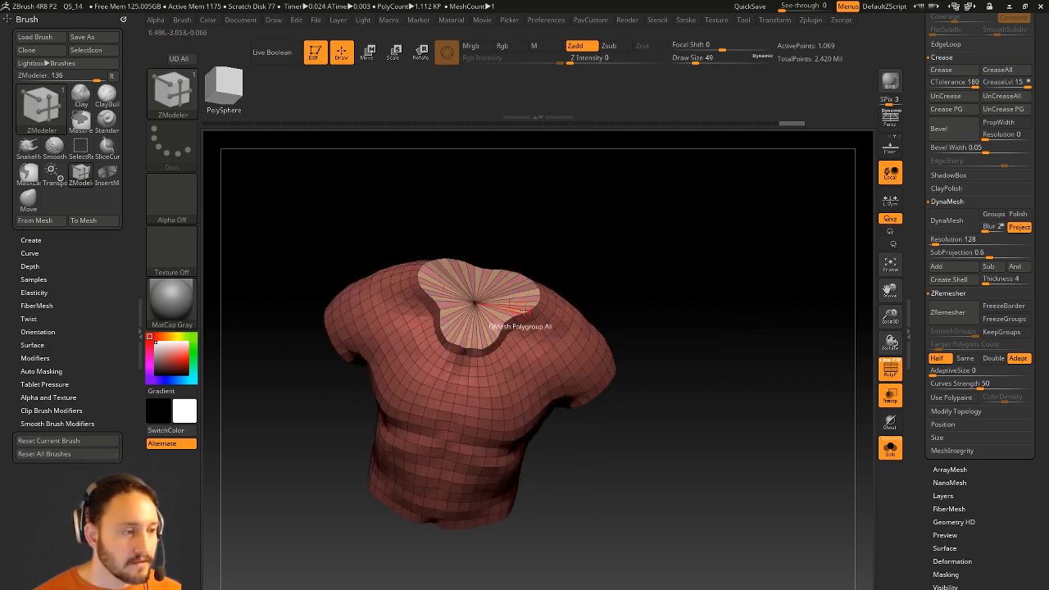
left_click(480, 303, "ctrl+shift")
left_click_drag(740, 295, 785, 274)
left_click(700, 196, "ctrl+shift")
key("grave")
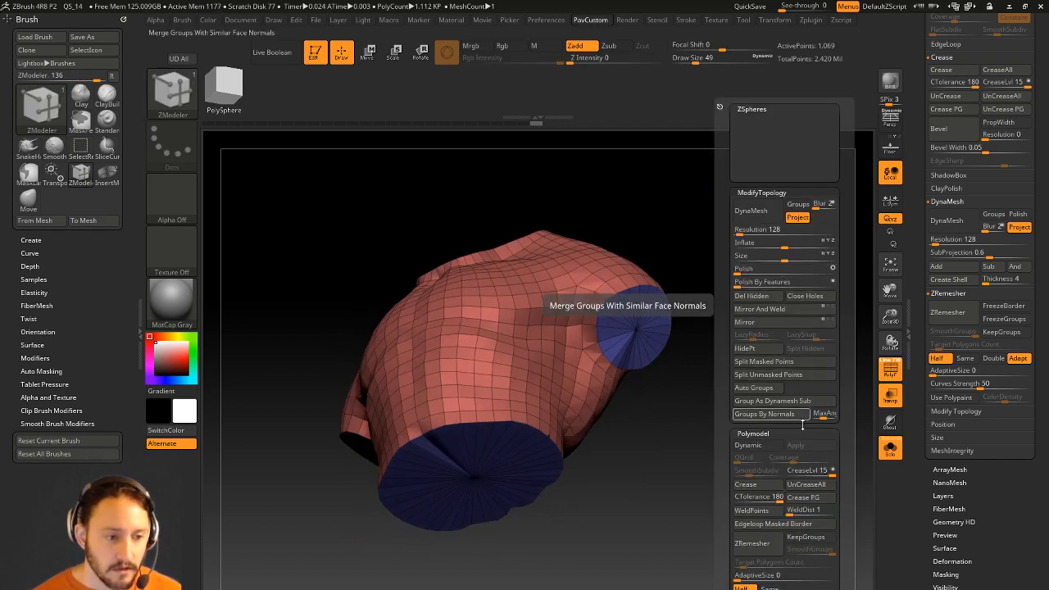
left_click_drag(711, 344, 736, 409)
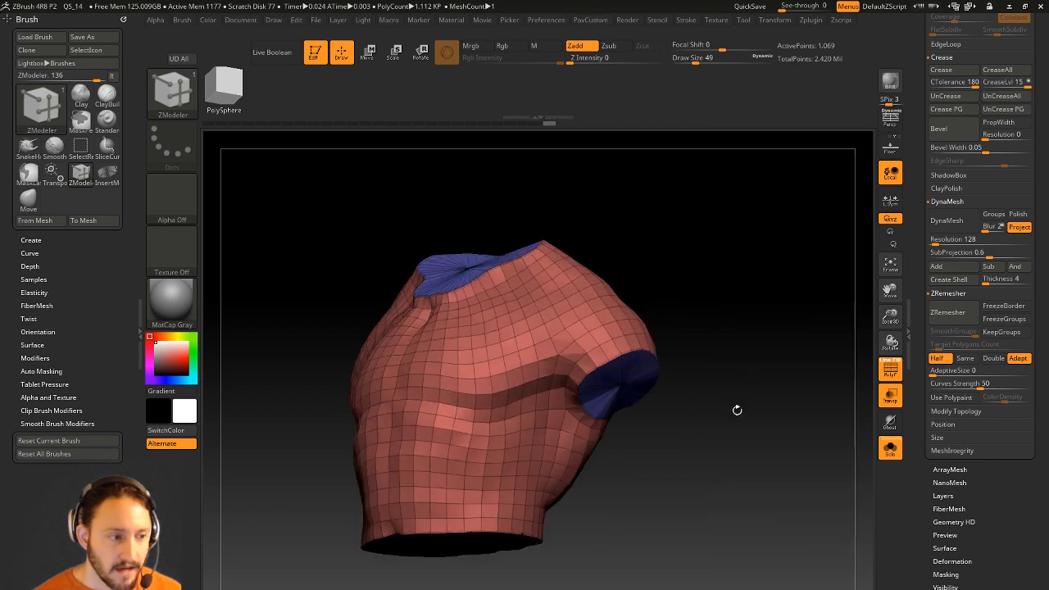
left_click(889, 371)
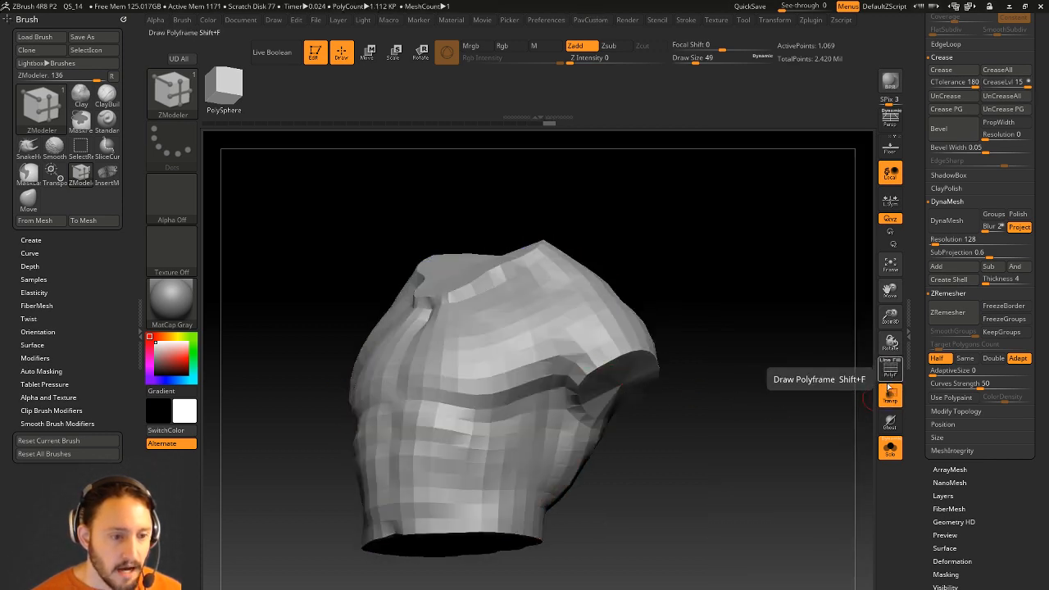
left_click(890, 371)
left_click(890, 448)
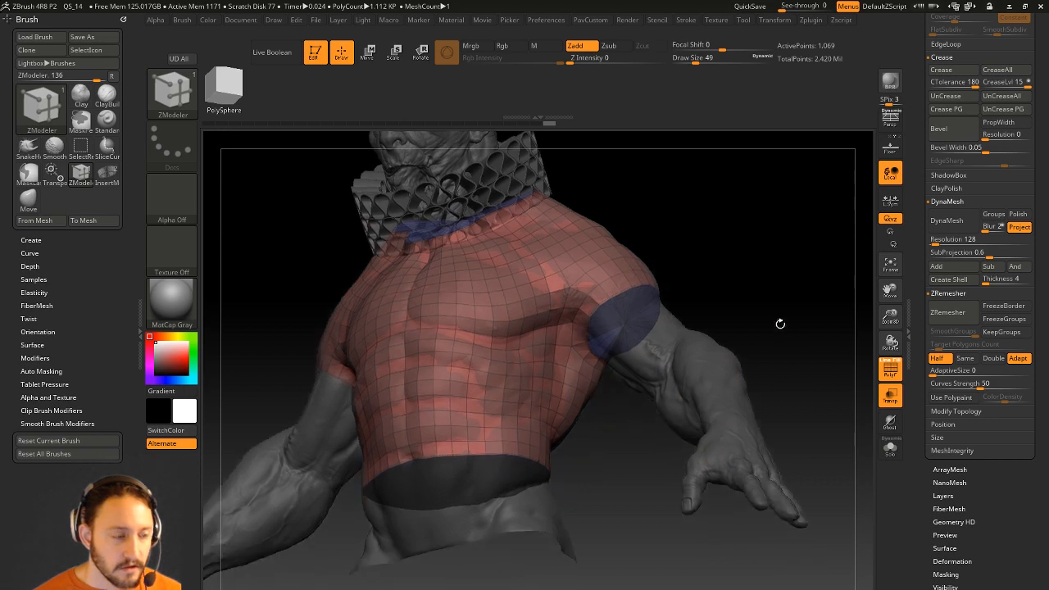
left_click(890, 395)
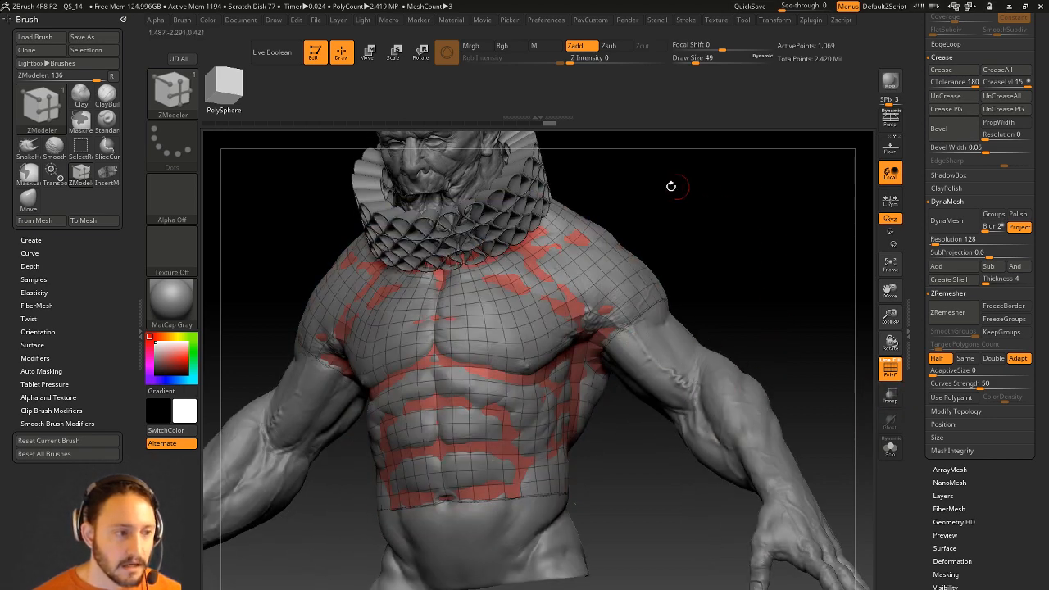
left_click(582, 241)
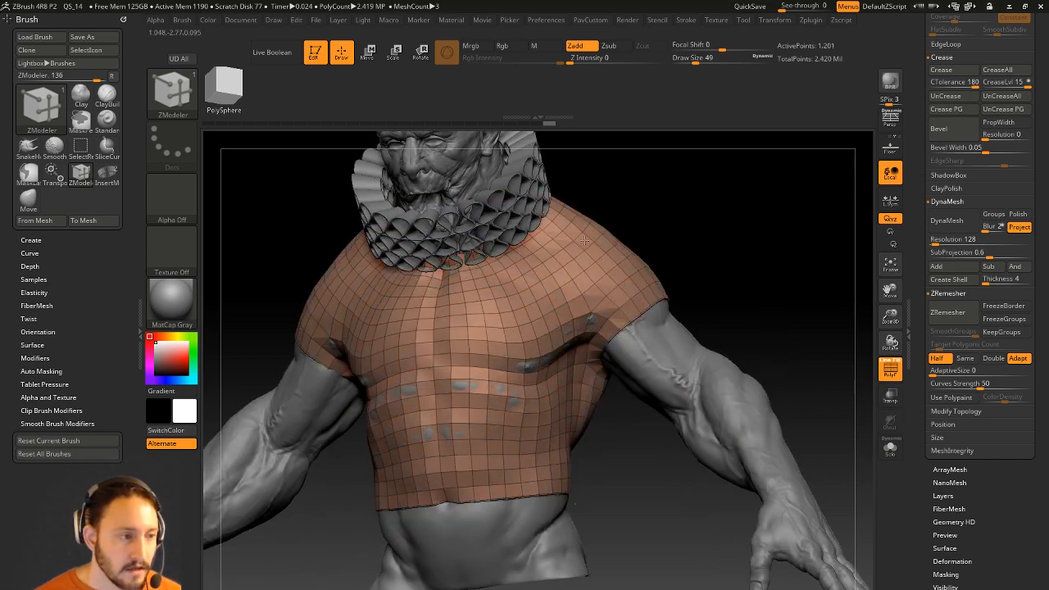
left_click_drag(585, 240, 585, 234)
key("ctrl+z")
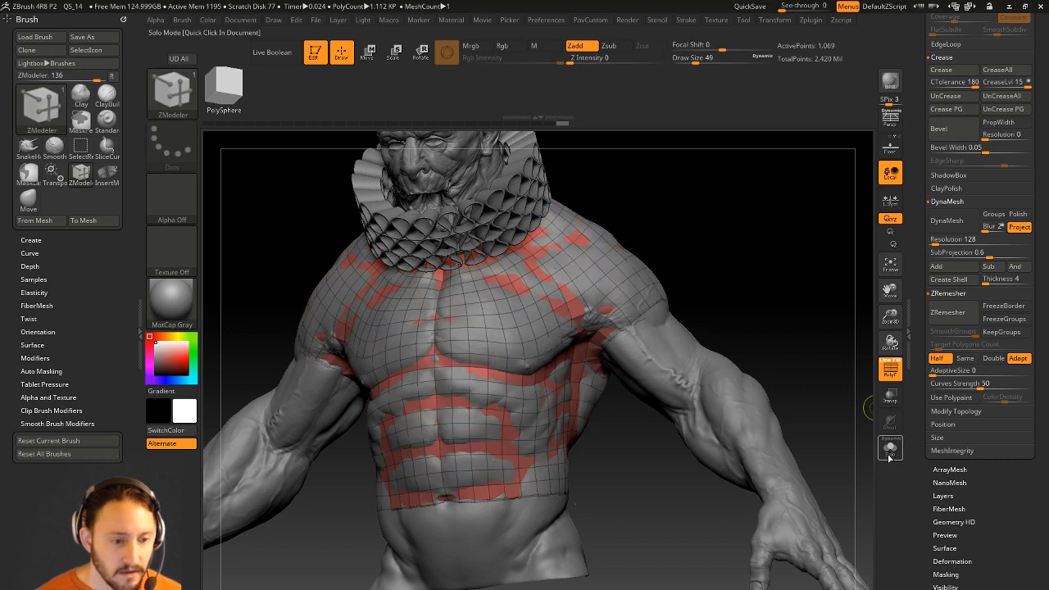
left_click(890, 448)
left_click_drag(803, 347, 792, 271)
left_click_drag(621, 275, 623, 270)
right_click_drag(623, 270, 670, 326)
key("ctrl+z")
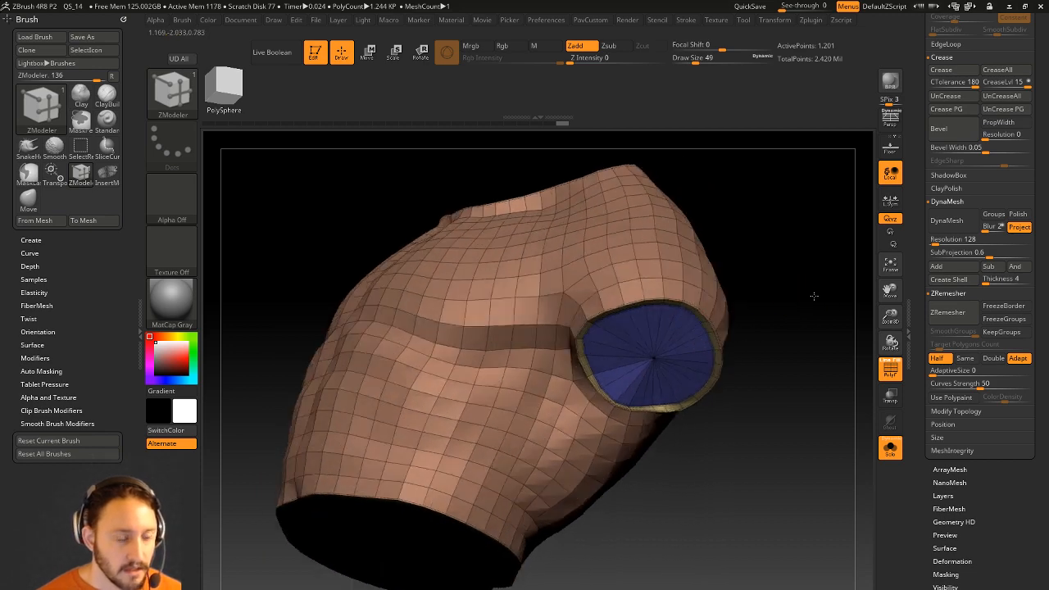
left_click_drag(625, 273, 626, 269)
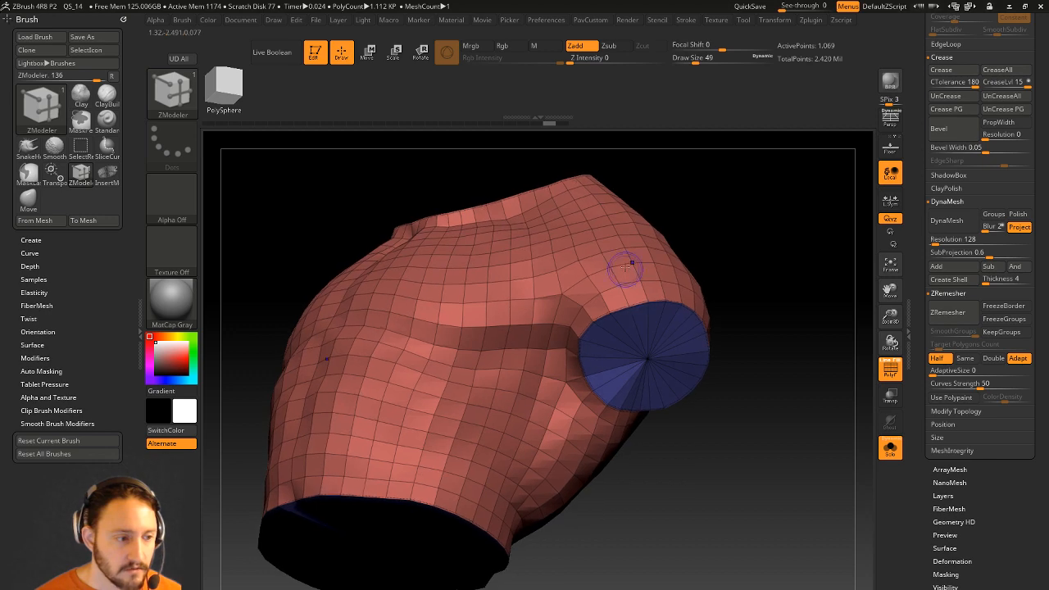
left_click(891, 372)
left_click_drag(808, 375, 768, 290)
left_click(890, 448)
left_click_drag(716, 330, 692, 350, "shift")
Switch to the Move brush and set its size to 46.
key("s")
left_click_drag(543, 475, 579, 472)
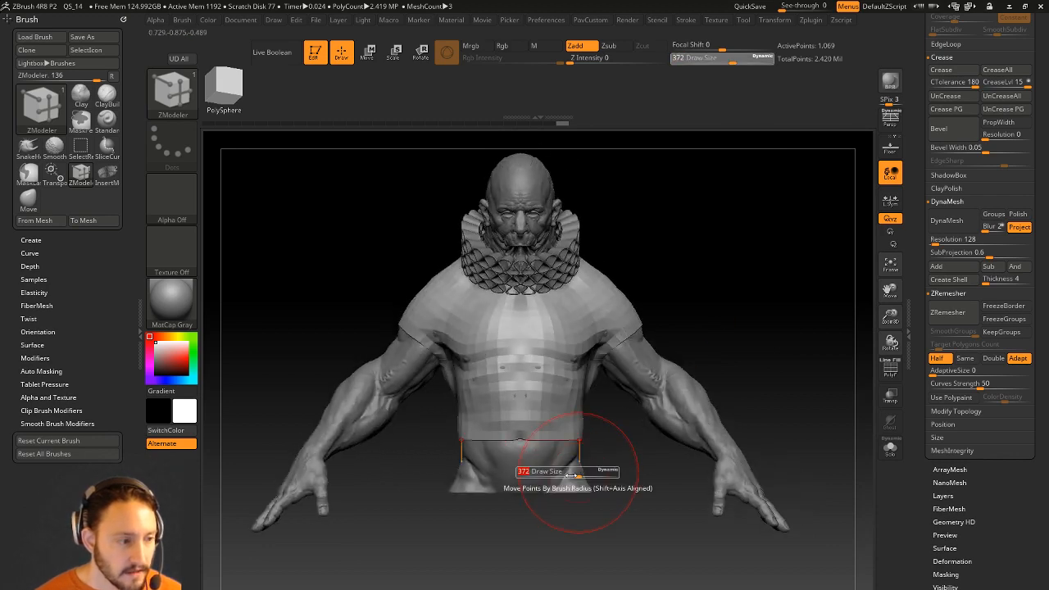
key("b")
key("m")
key("v")
mouse_move(532, 563)
left_mouse_down("alt")
mouse_move(542, 582)
mouse_move(529, 524)
left_mouse_up("alt")
key("s")
left_click_drag(492, 483, 479, 490)
key("s")
left_click_drag(435, 529, 417, 531)
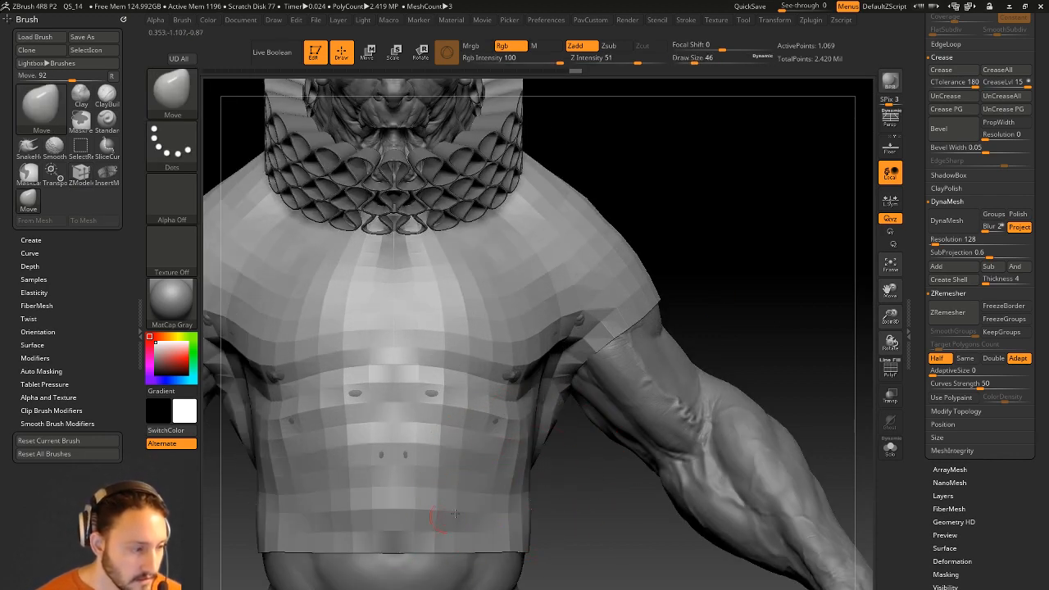
left_click_drag(548, 475, 550, 522, "alt")
Pull the shirt hem into place and push the shirt in at the lower back.
left_click_drag(566, 363, 674, 252)
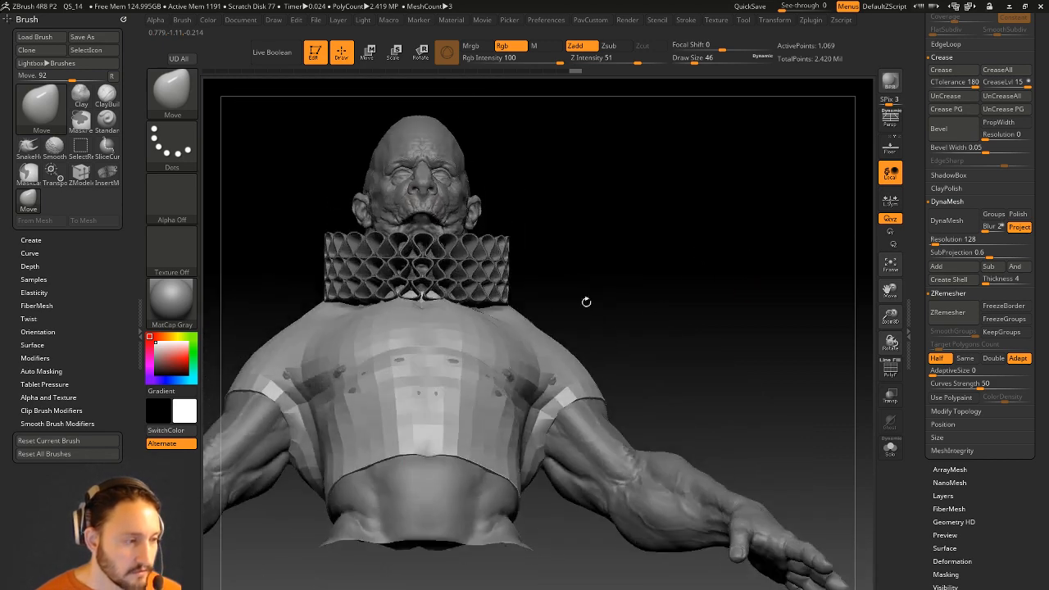
left_click_drag(687, 289, 711, 315)
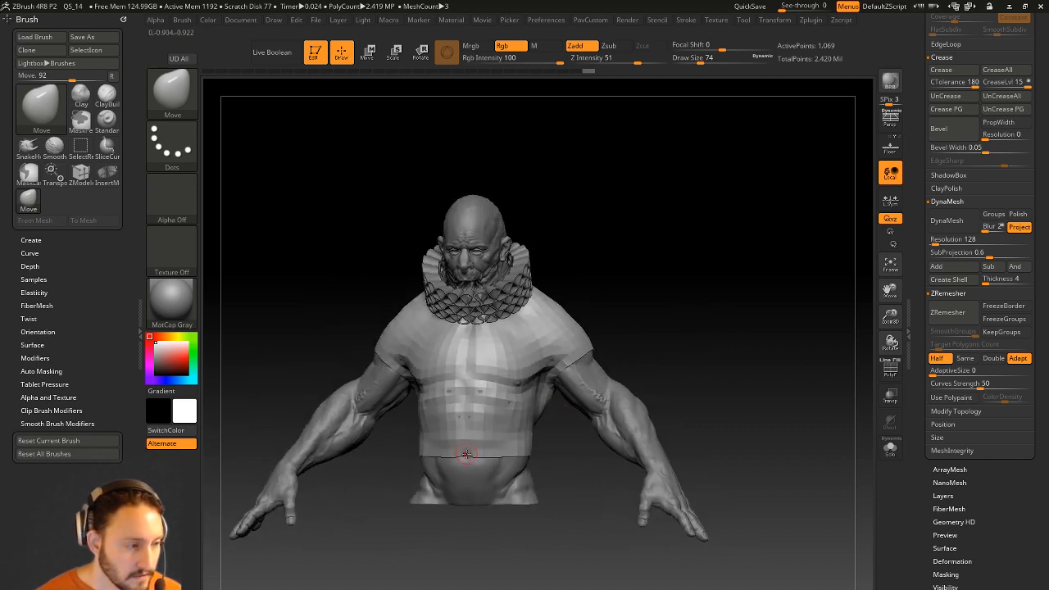
left_click_drag(467, 456, 467, 464)
mouse_move(703, 297)
left_mouse_down()
mouse_move(664, 309)
mouse_move(675, 348)
left_mouse_up()
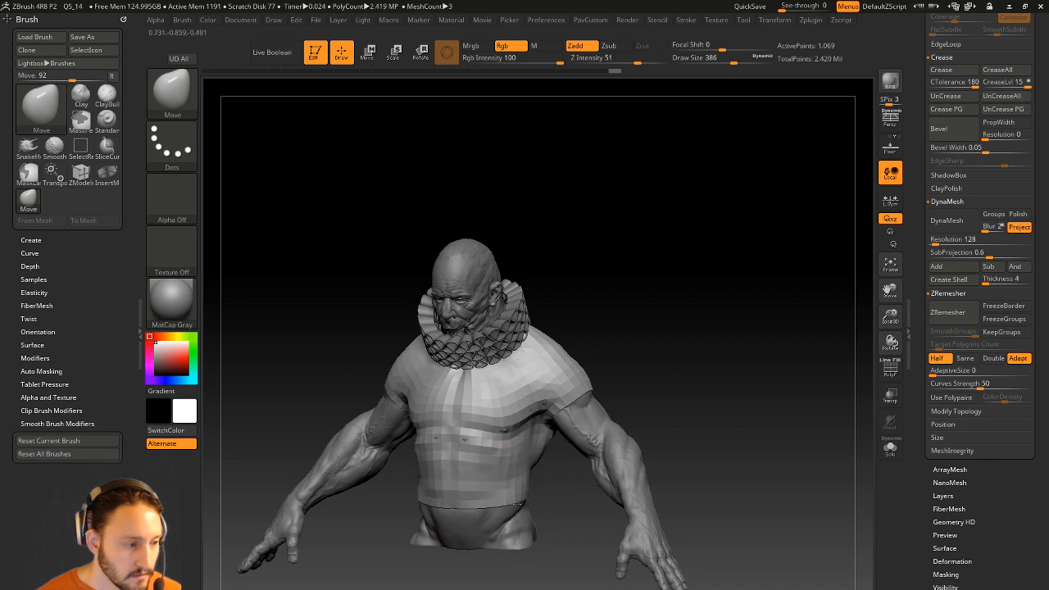
right_click_drag(499, 518, 465, 521)
left_click_drag(651, 498, 590, 503)
left_click_drag(560, 532, 557, 527)
left_click_drag(592, 580, 636, 583)
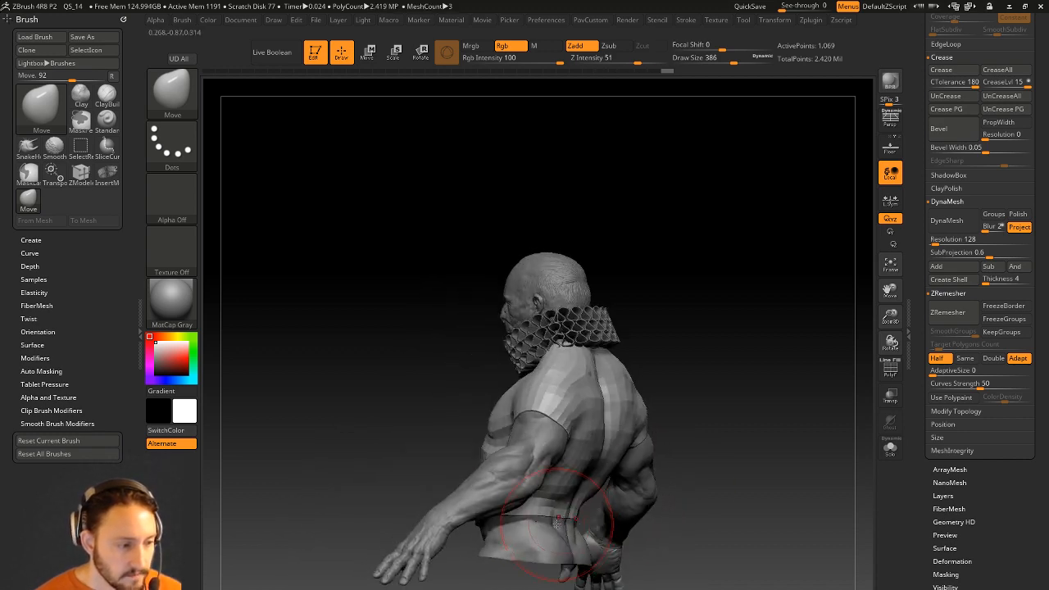
left_click_drag(713, 400, 673, 402)
Sculpt a small Standard brush stroke on the shoulder and show the shirt on its own.
key("b")
key("s")
key("t")
key("s")
left_click_drag(597, 411, 586, 411)
left_click_drag(673, 362, 725, 358)
key("s")
left_click_drag(575, 436, 565, 437)
mouse_move(692, 365)
left_mouse_down()
mouse_move(679, 367)
mouse_move(690, 353)
mouse_move(642, 348)
left_mouse_up()
left_click_drag(601, 438, 558, 388)
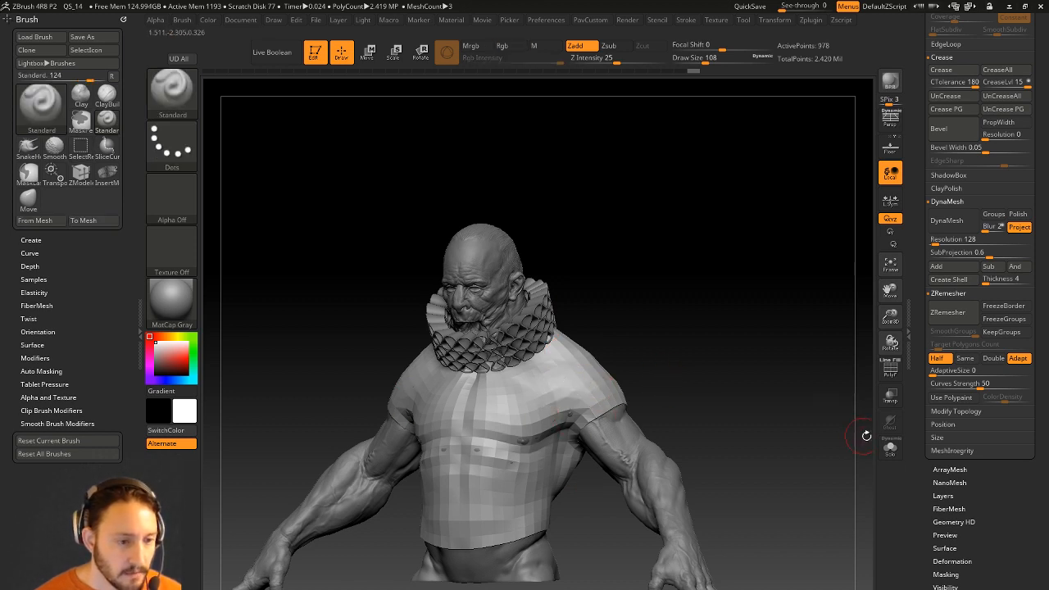
left_click(889, 447)
left_click_drag(848, 400, 697, 358)
Try Polish By Features and then Polish on the shirt, undoing both.
key("shift")
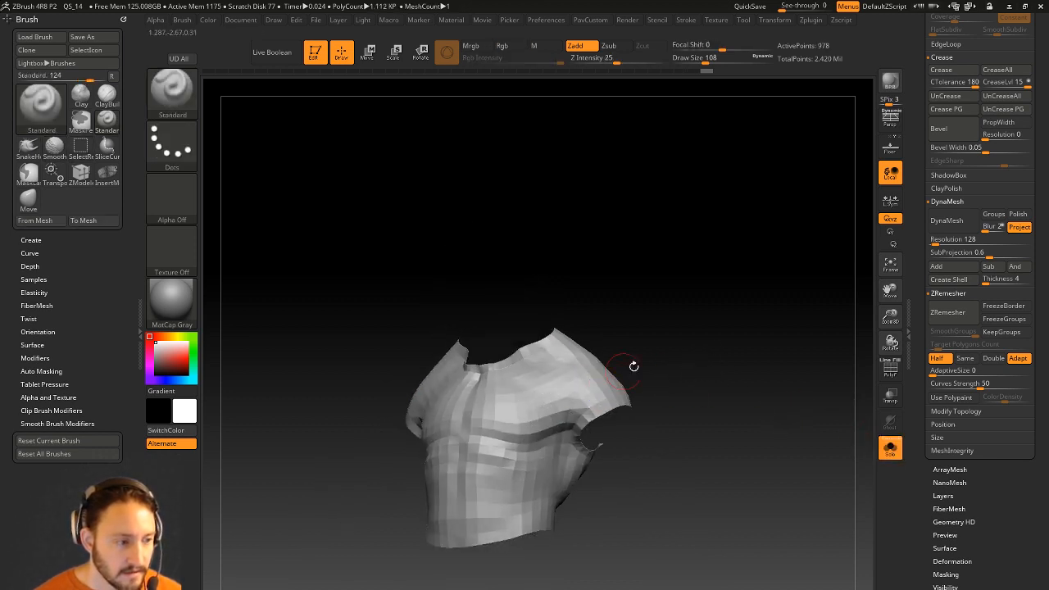
key("3")
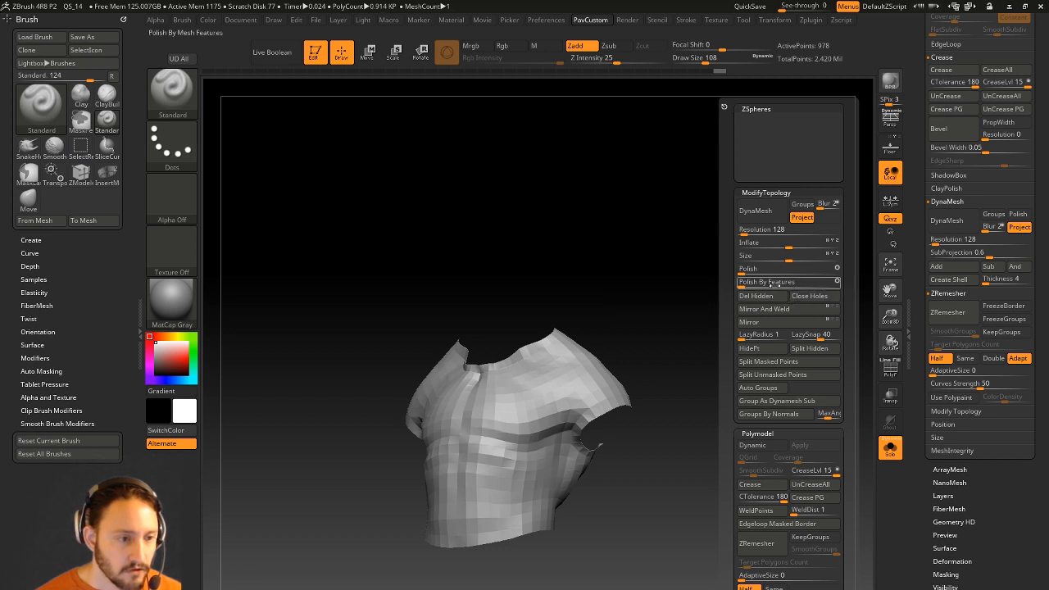
left_click(778, 283)
key("ctrl+z")
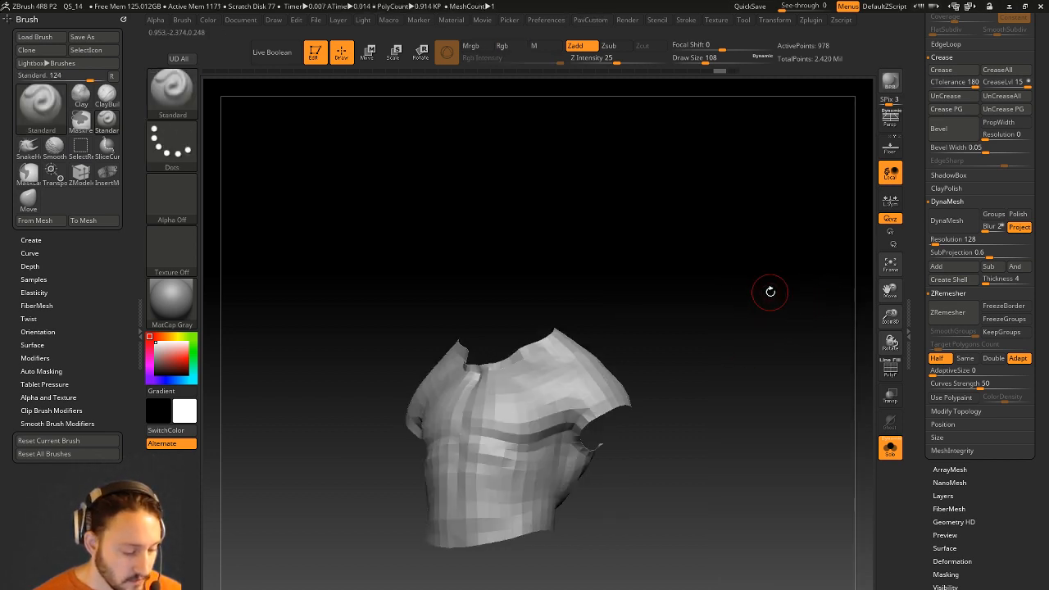
key("3")
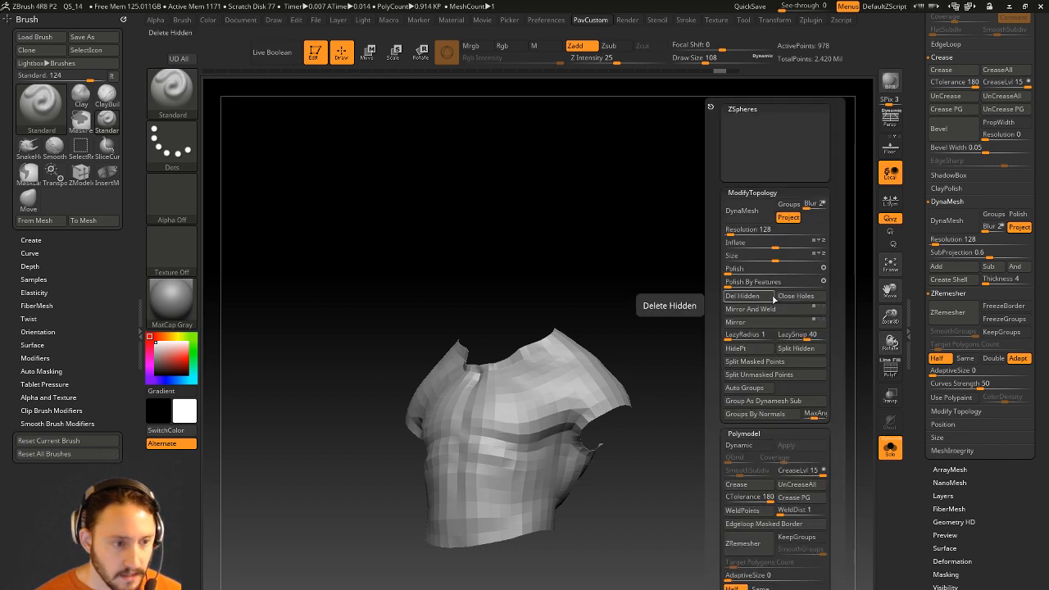
left_click(728, 268)
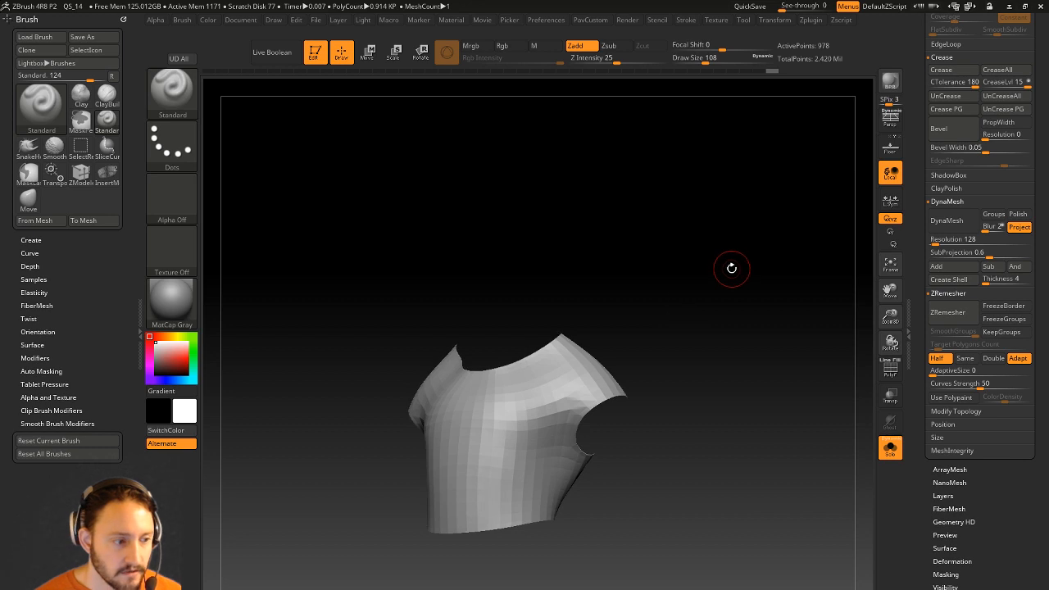
key("ctrl+z")
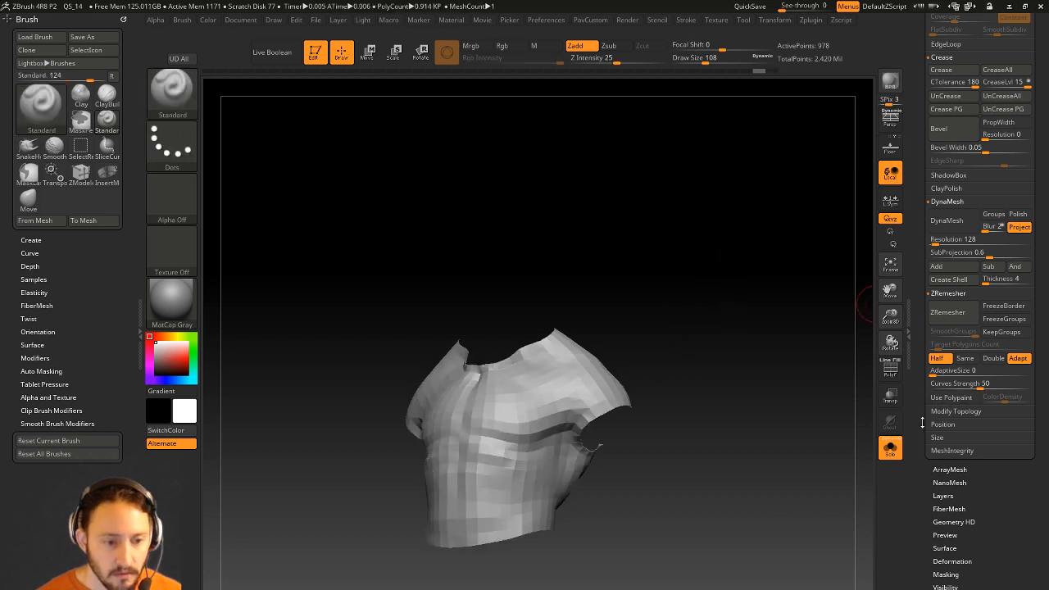
QuickSave the project and apply Deformation Smooth at 16 to the shirt.
left_click_drag(922, 421, 943, 326)
left_click(952, 358)
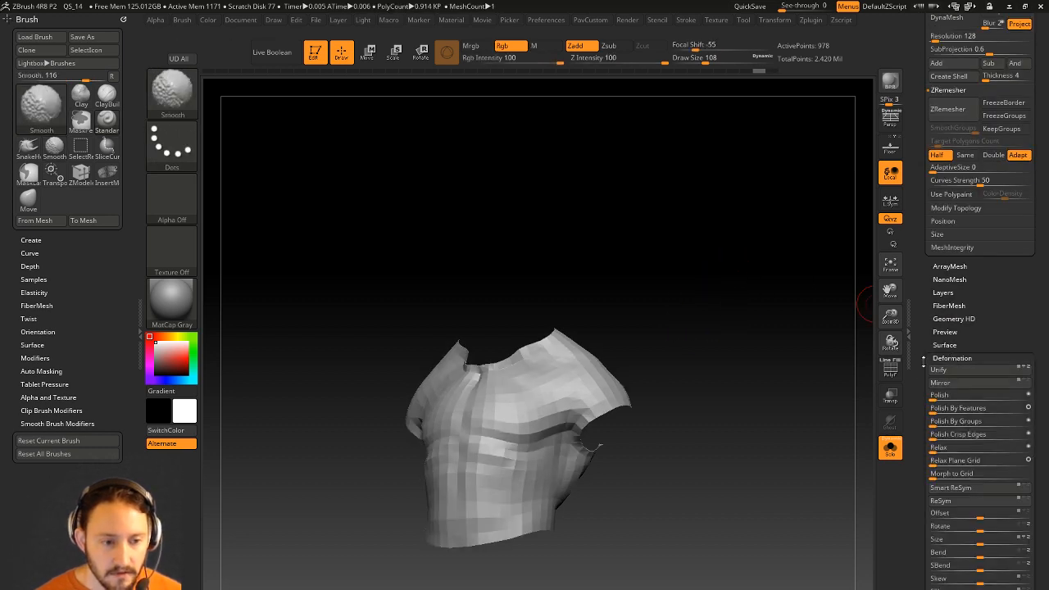
left_click(748, 6)
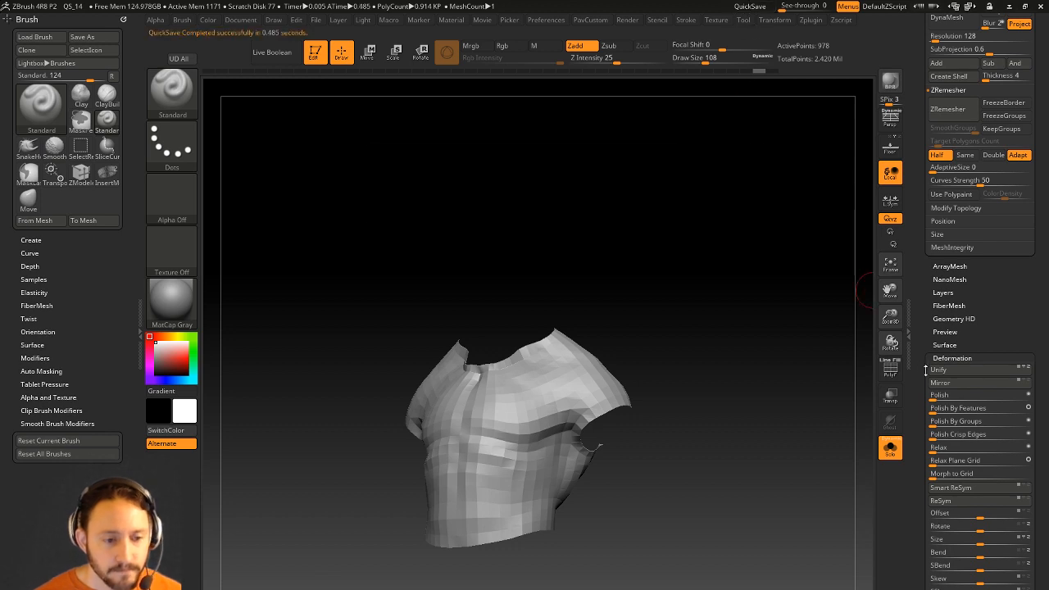
left_click_drag(925, 464, 917, 382)
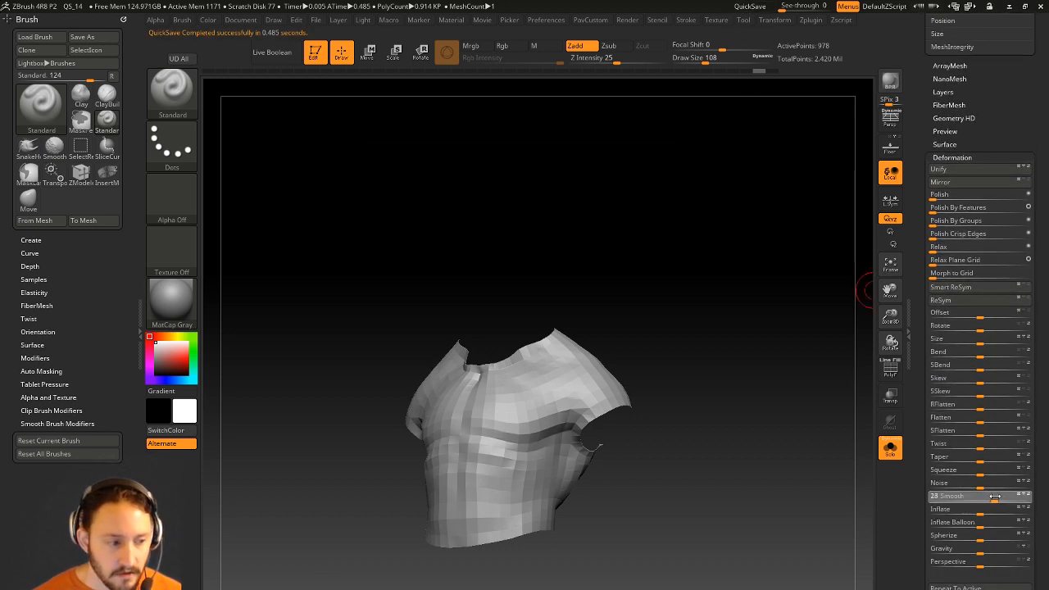
left_click_drag(990, 500, 1021, 497)
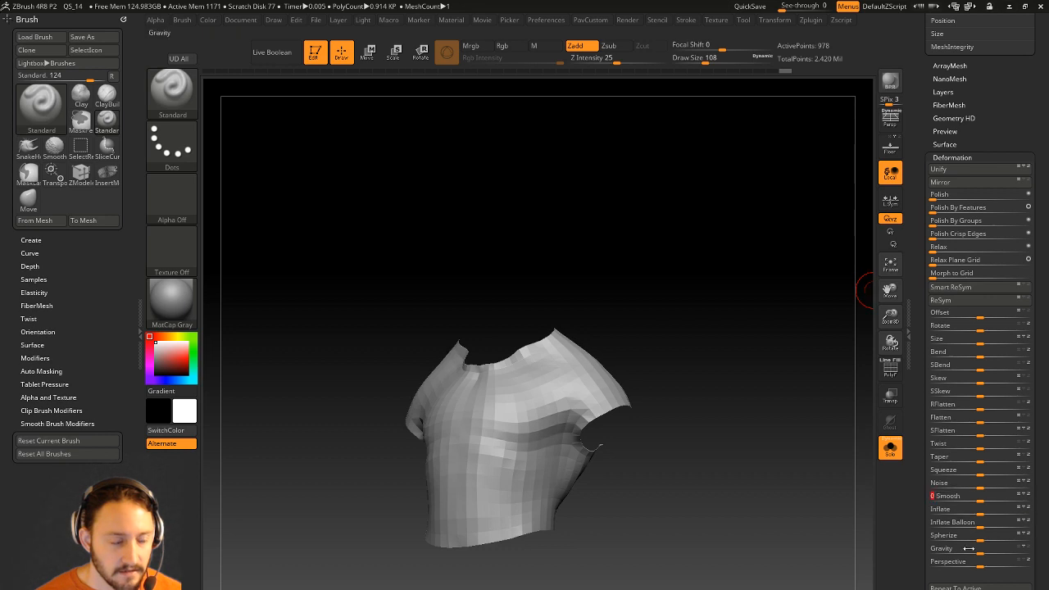
left_click(891, 449)
Use Clay Buildup to cover skin poking through the shirt at the armpit, chest, shoulder and back.
left_click_drag(819, 344, 702, 335)
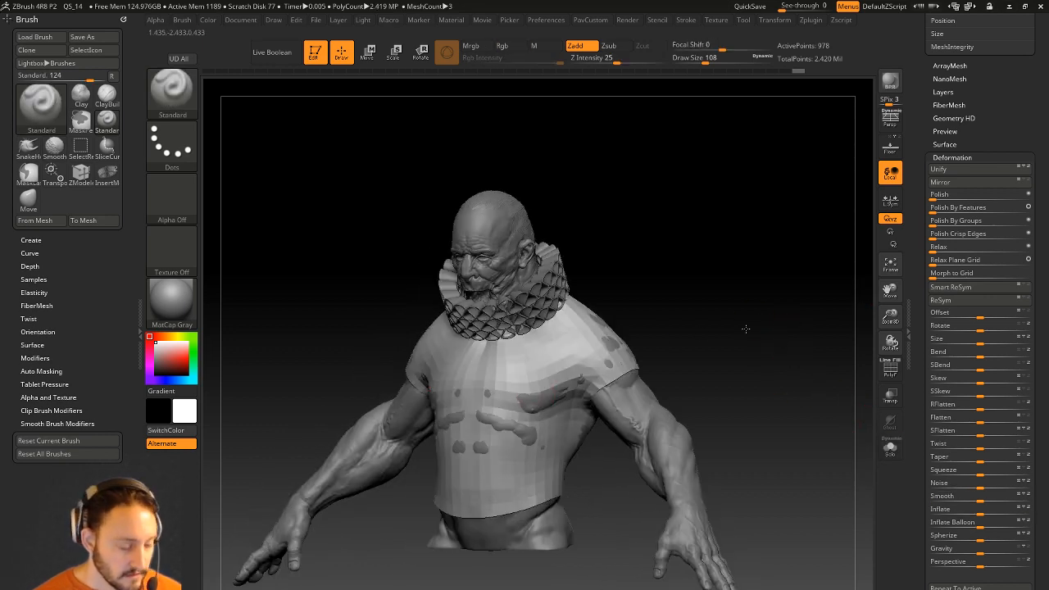
left_click_drag(755, 312, 726, 336)
key("b")
key("c")
key("l")
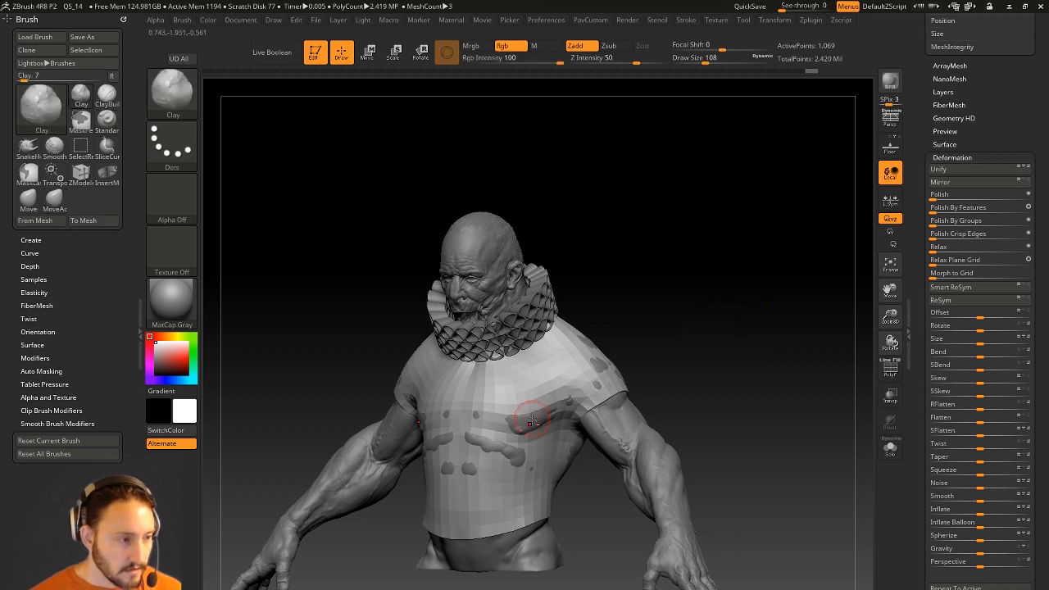
left_click_drag(580, 391, 542, 419)
mouse_move(476, 426)
left_mouse_down()
mouse_move(528, 455)
mouse_move(461, 443)
left_mouse_up()
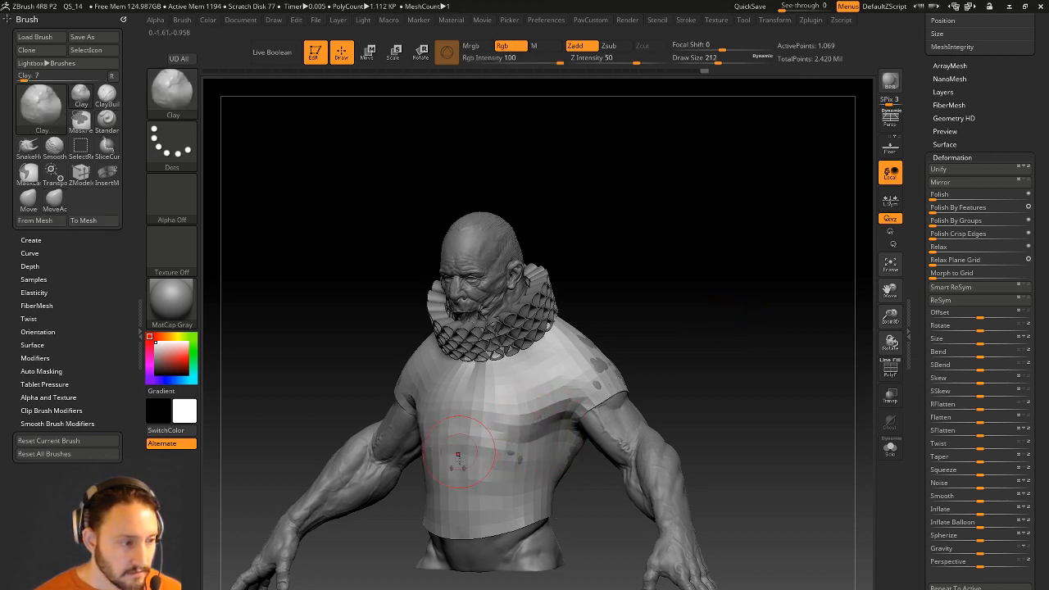
mouse_move(644, 334)
left_mouse_down()
mouse_move(555, 418)
mouse_move(563, 427)
left_mouse_up()
mouse_move(755, 288)
left_mouse_down()
mouse_move(710, 286)
mouse_move(659, 315)
left_mouse_up()
left_click_drag(533, 385, 516, 421)
mouse_move(703, 328)
left_mouse_down()
mouse_move(583, 415)
mouse_move(714, 305)
mouse_move(661, 316)
left_mouse_up()
mouse_move(565, 422)
left_mouse_down()
mouse_move(562, 383)
mouse_move(556, 390)
left_mouse_up()
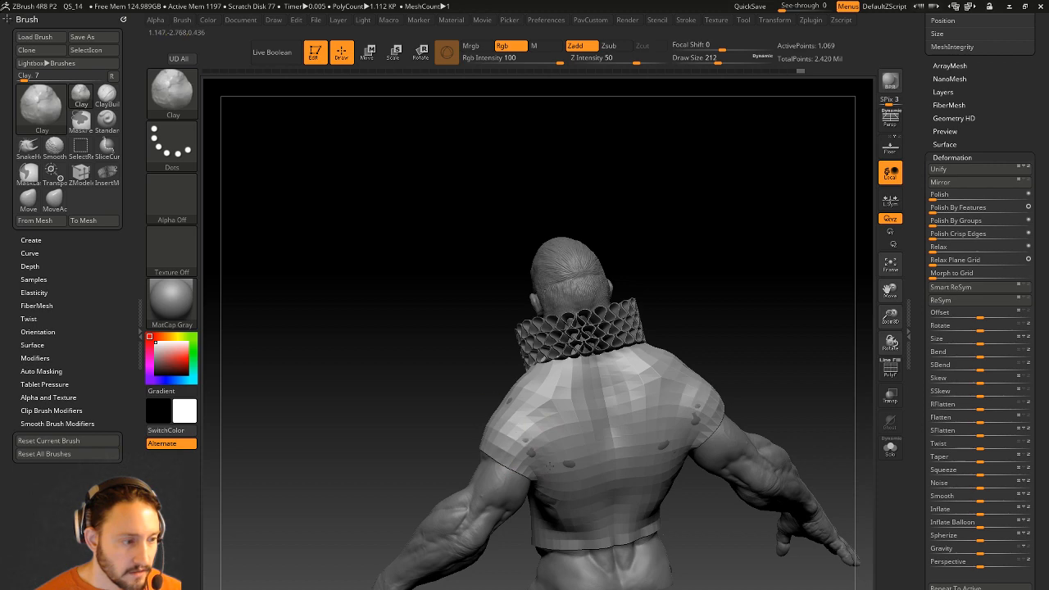
Check the bust from rear and front views, then switch to a smaller Standard brush (size 83).
left_click_drag(702, 311, 500, 394)
mouse_move(728, 352)
left_mouse_down()
mouse_move(433, 439)
mouse_move(640, 351)
mouse_move(734, 325)
mouse_move(675, 330)
left_mouse_up()
mouse_move(464, 351)
left_mouse_down()
mouse_move(666, 211)
mouse_move(579, 351)
left_mouse_up()
mouse_move(623, 325)
left_mouse_down()
mouse_move(778, 227)
mouse_move(571, 315)
left_mouse_up()
mouse_move(711, 257)
left_mouse_down("shift")
mouse_move(779, 220)
mouse_move(709, 293)
mouse_move(702, 262)
mouse_move(838, 286)
left_mouse_up("shift")
key("b")
key("s")
key("t")
key("bracketleft")
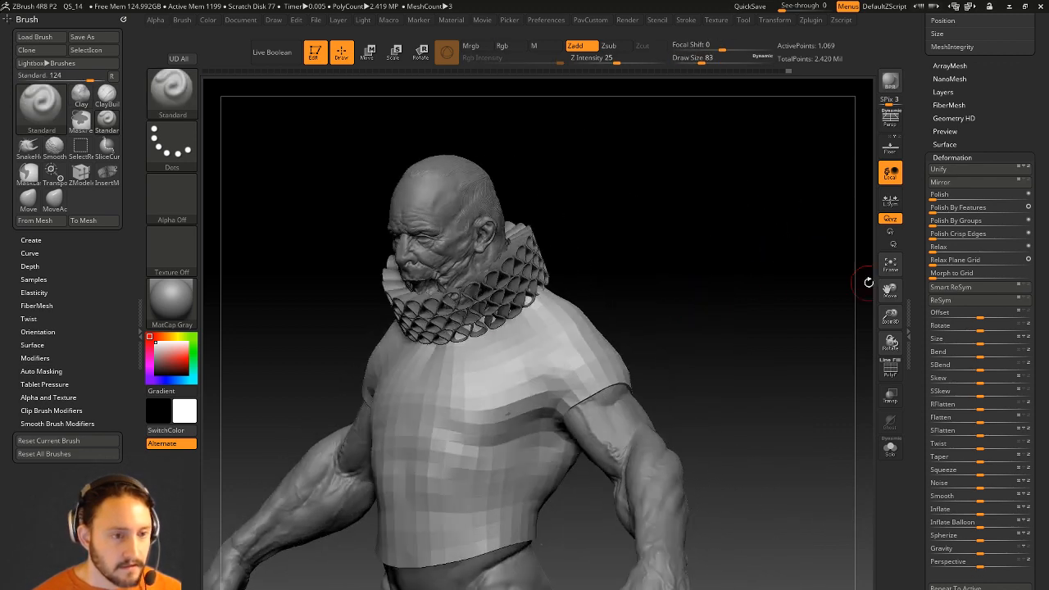
Show the shirt on its own with its polygroup wireframe visible.
left_click_drag(915, 241, 915, 360)
left_click_drag(807, 361, 782, 397)
left_click(890, 448)
left_click(890, 369)
left_click_drag(782, 398, 831, 401, "alt")
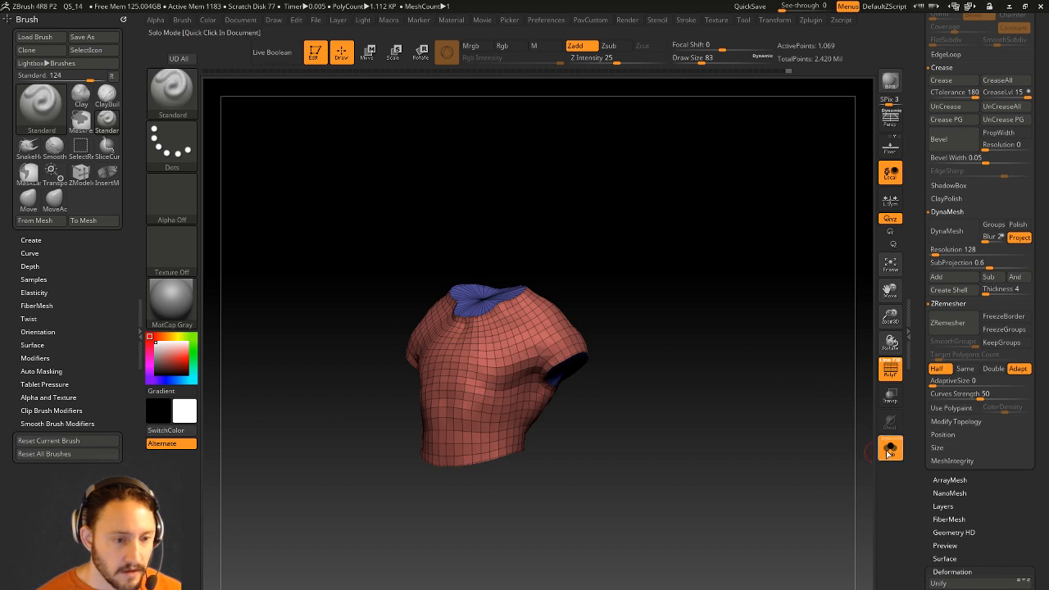
Bring back the full bust, hide the wireframe and add a subdivision level to the shirt.
left_click(890, 449)
left_click(890, 369)
left_click_drag(852, 358, 797, 385, "shift")
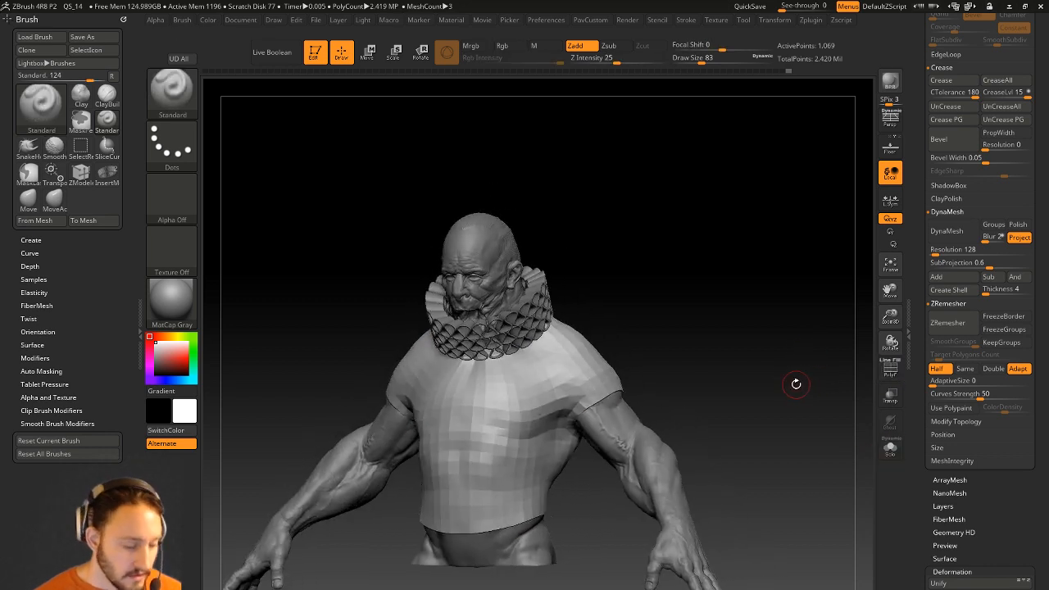
key("ctrl+d")
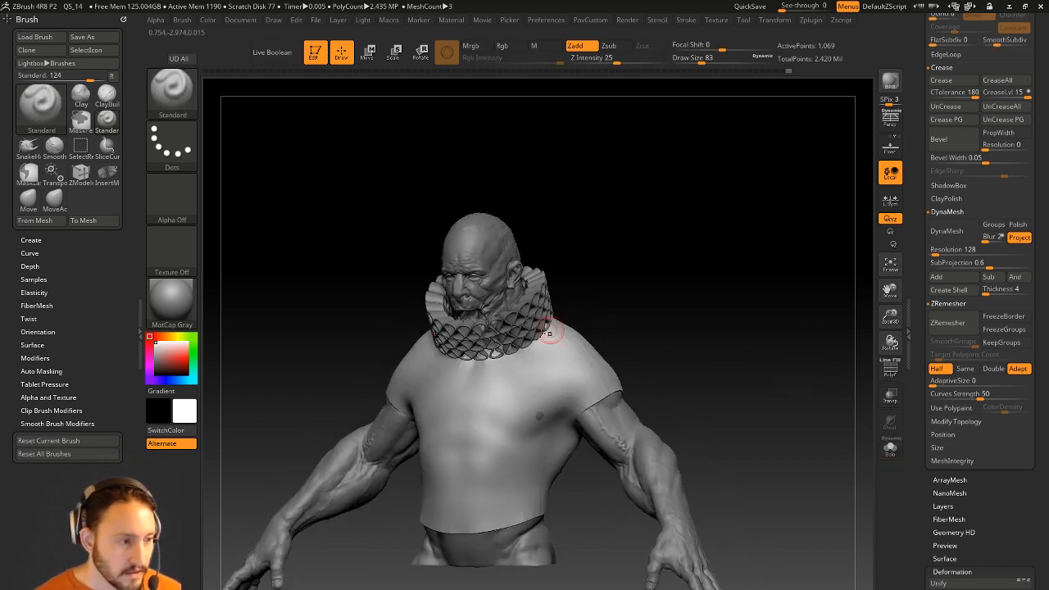
key("shift+d")
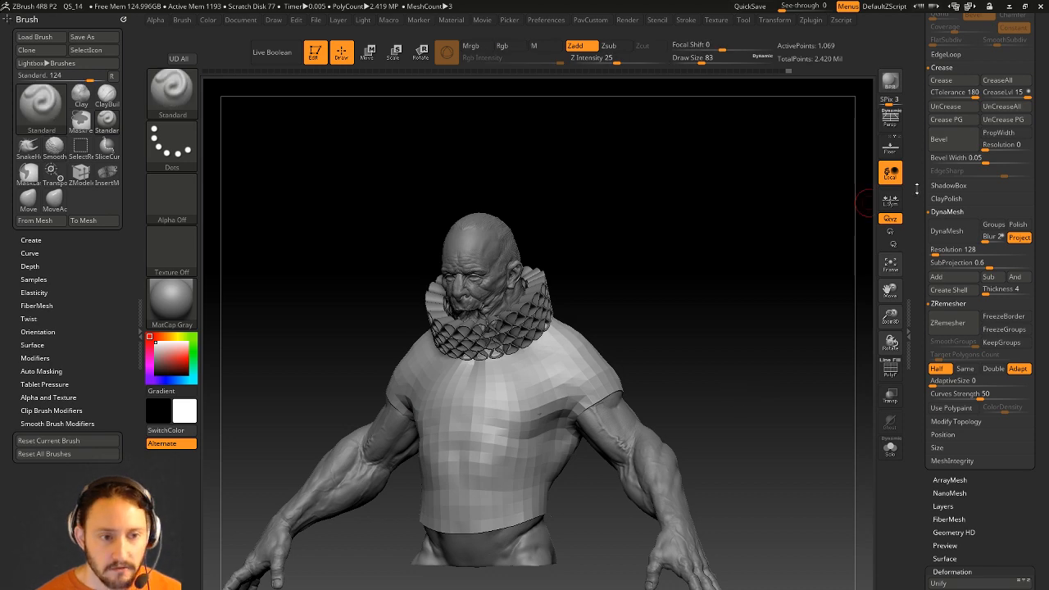
scroll(916, 191, "up", 5)
left_click(949, 239)
Sculpt small creases and mirrored dents into the shirt chest, then select the ruff collar subtool RenderALL_002.
mouse_move(732, 367)
left_mouse_down()
mouse_move(752, 304)
mouse_move(700, 297)
left_mouse_up()
key("b")
key("c")
key("l")
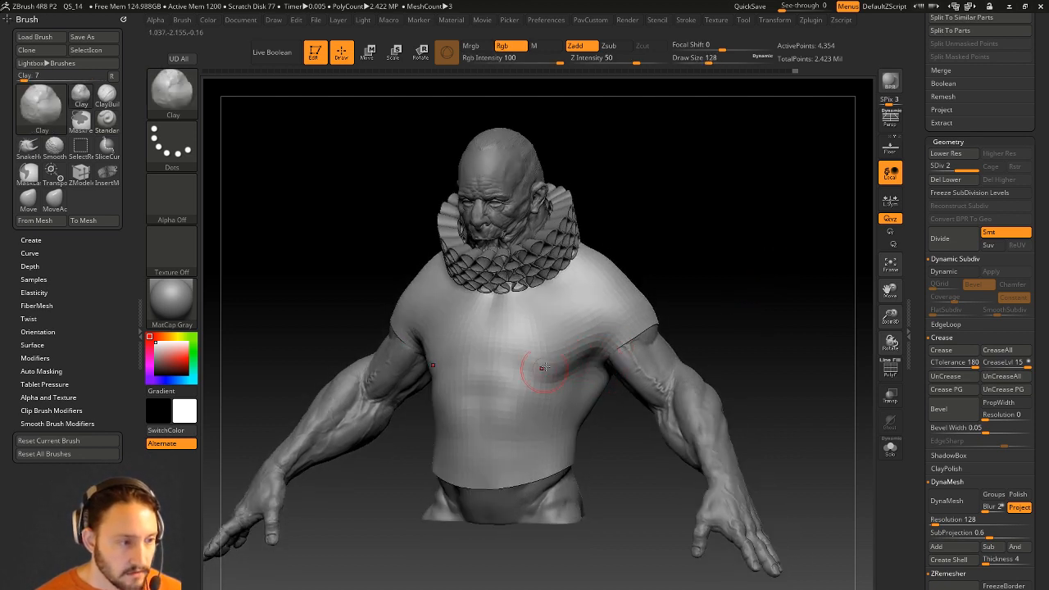
left_click_drag(686, 249, 644, 308, "alt")
key("b")
key("s")
key("t")
left_click_drag(537, 333, 503, 354, "alt")
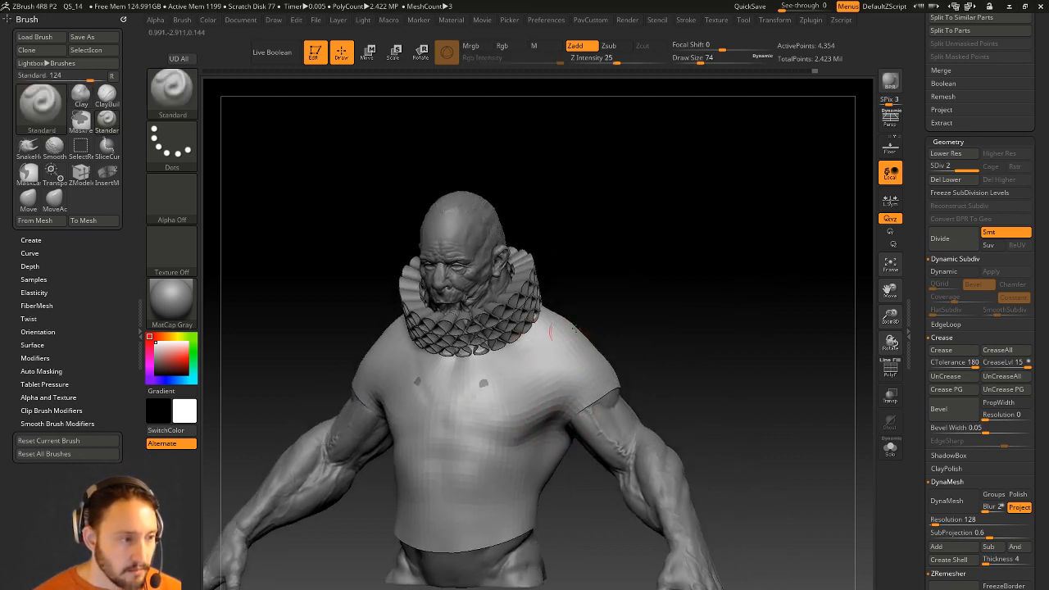
left_click_drag(832, 426, 855, 387, "alt")
left_click(528, 253, "alt")
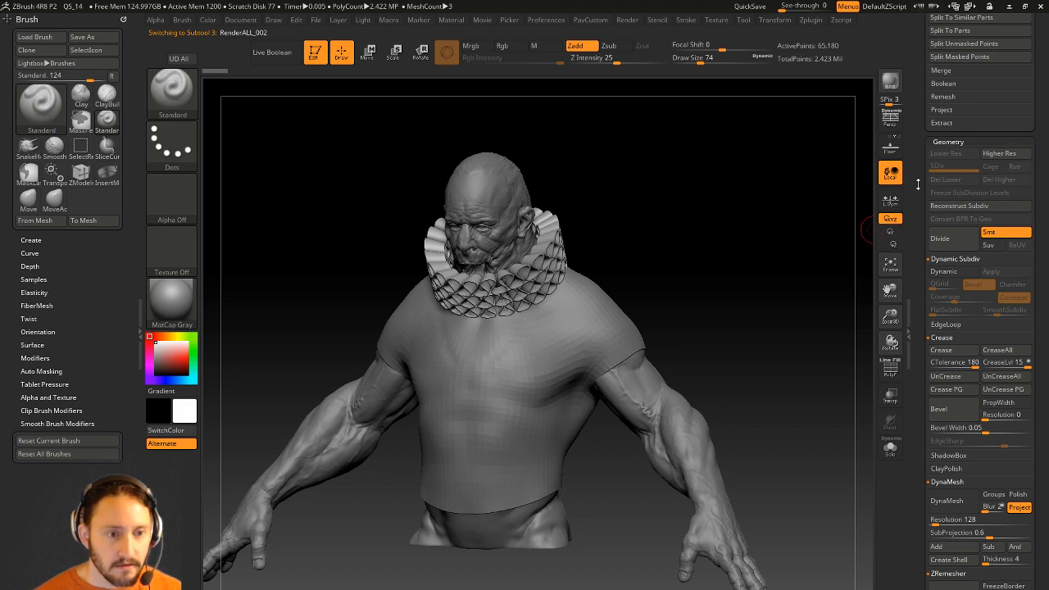
left_click_drag(915, 184, 930, 391)
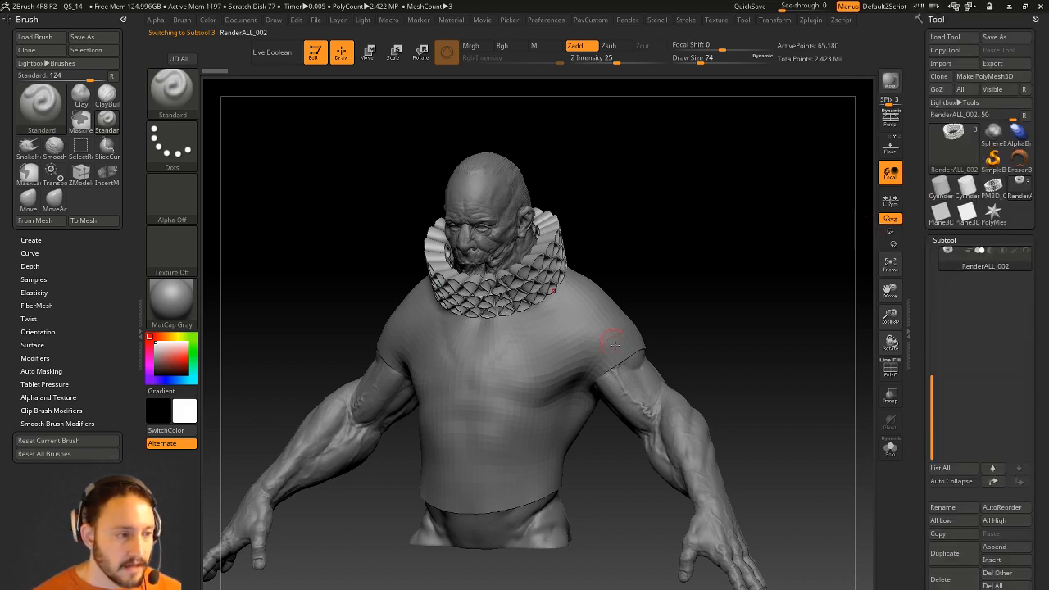
Select the shirt, hide the collar, and smooth away dark marks on the chest at brush size 112.
left_click_drag(734, 300, 967, 266)
left_click(534, 432, "alt")
mouse_move(480, 433)
left_mouse_down()
mouse_move(716, 251)
mouse_move(688, 264)
left_mouse_up()
key("s")
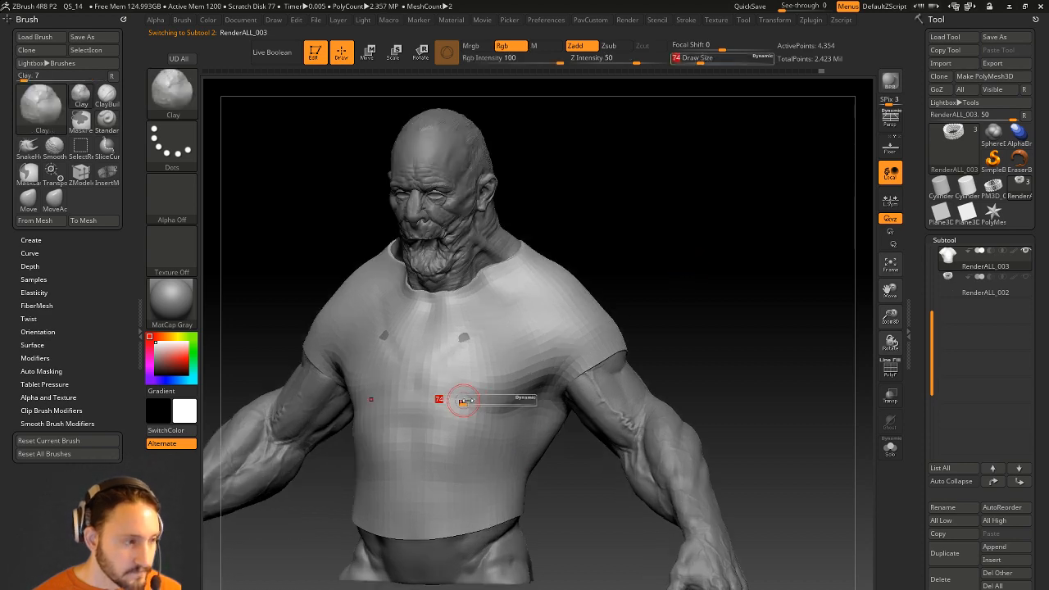
left_click_drag(464, 401, 470, 400)
left_click_drag(461, 342, 468, 334)
Switch to the Move brush and show the shirt's polygroup wireframe.
mouse_move(713, 230)
left_mouse_down()
mouse_move(648, 211)
mouse_move(661, 286)
left_mouse_up()
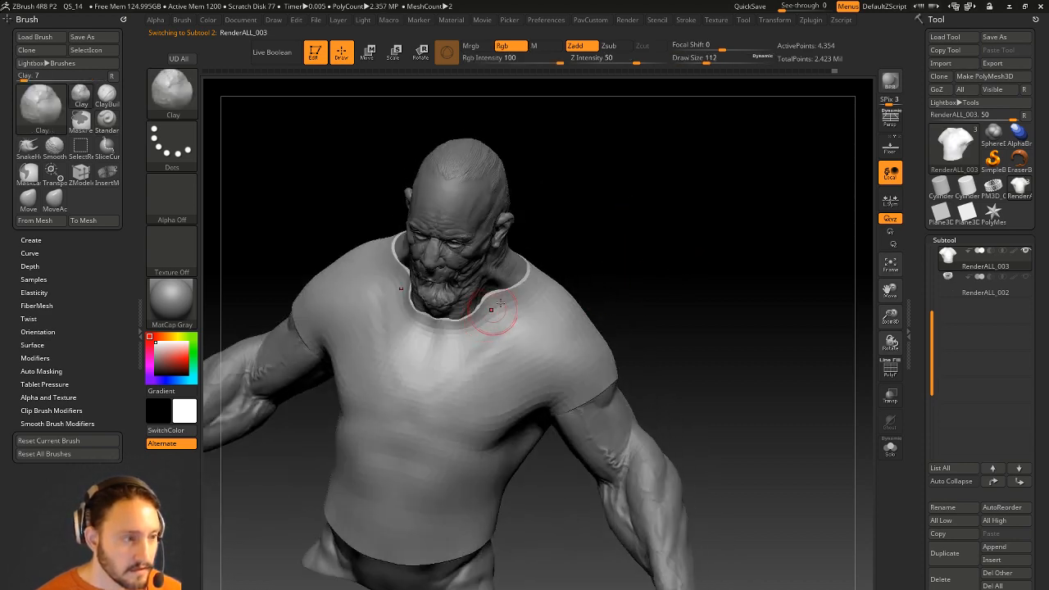
right_click_drag(485, 316, 503, 323)
key("b")
key("m")
key("v")
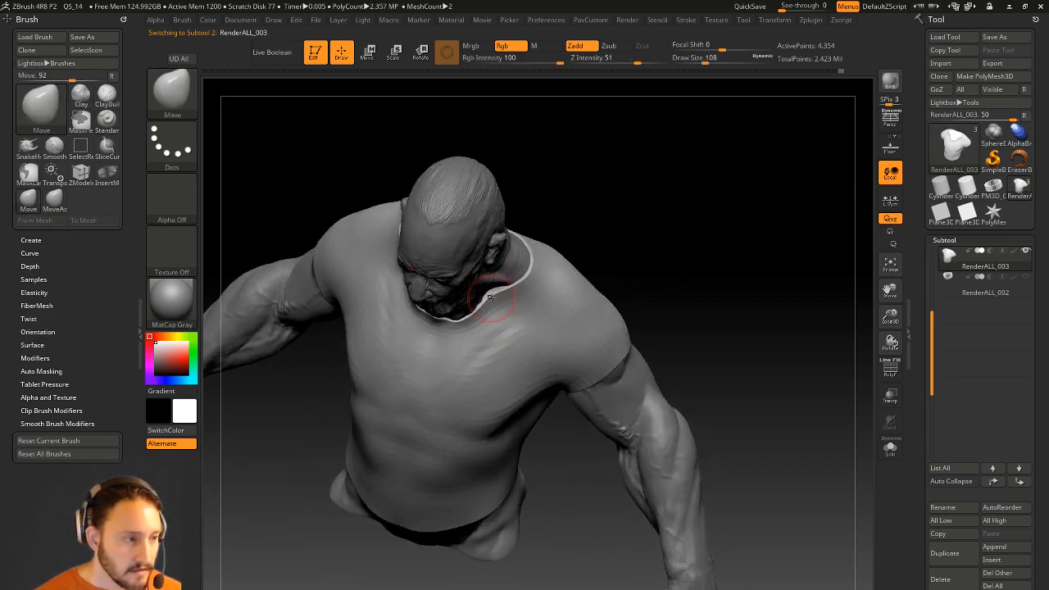
mouse_move(633, 249)
left_mouse_down()
mouse_move(632, 199)
mouse_move(588, 194)
left_mouse_up()
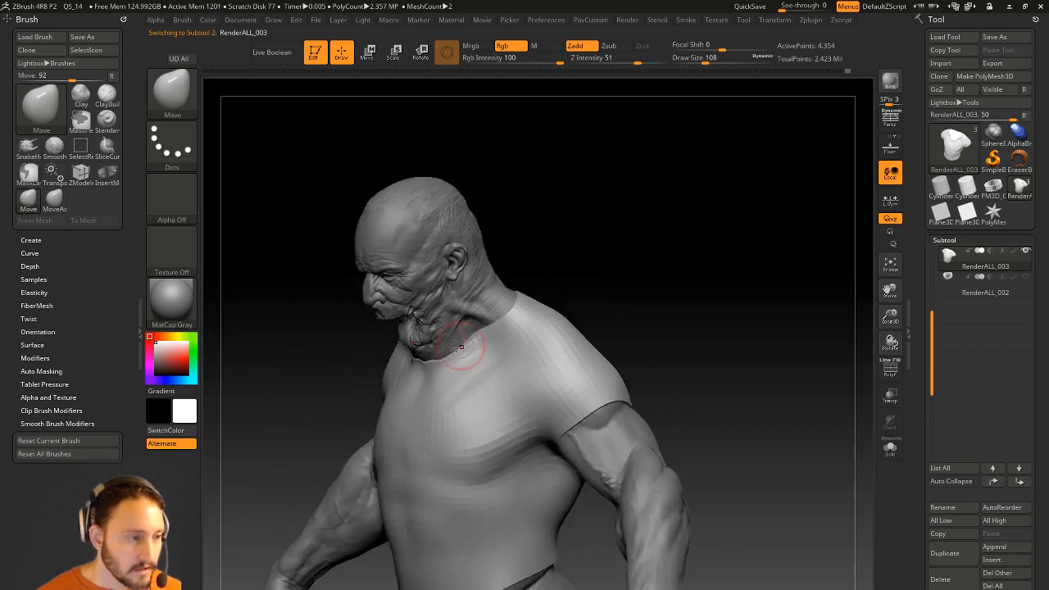
right_click_drag(437, 343, 546, 288)
left_click(889, 373)
mouse_move(839, 379)
left_mouse_down()
mouse_move(901, 391)
mouse_move(916, 256)
left_mouse_up()
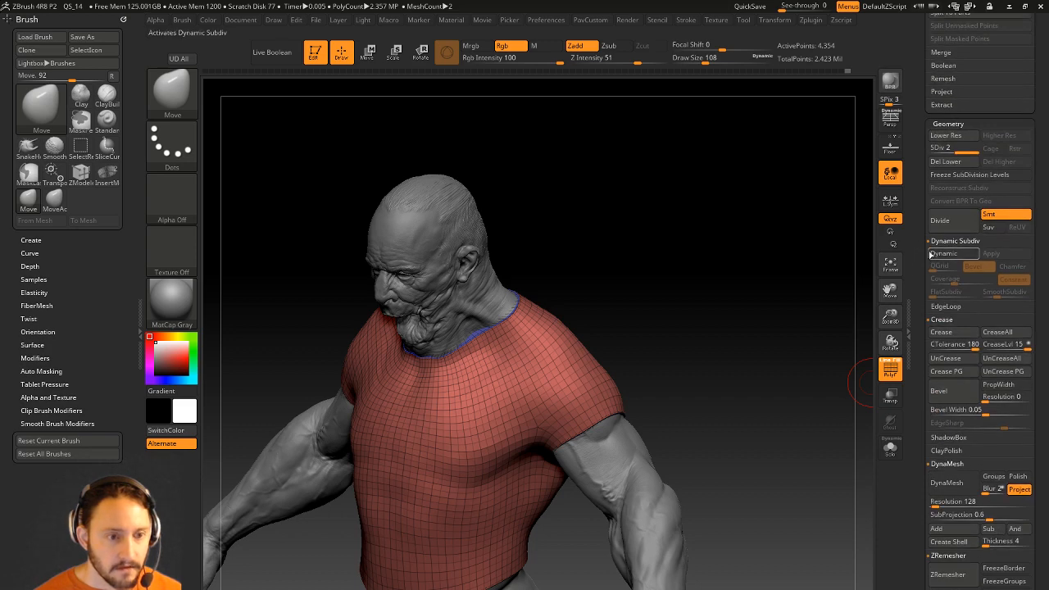
Set the shirt to SDiv 1, delete its higher subdivision levels, and solo it.
left_click(956, 151)
left_click(1004, 162)
left_click_drag(709, 325, 785, 382, "alt")
left_click(889, 448)
left_click_drag(770, 335, 714, 353)
left_click_drag(639, 299, 627, 402)
Inset the neck-cap polygroup with ZModeler Inset set to Polygroup All and Inset Region.
key("b")
key("z")
key("m")
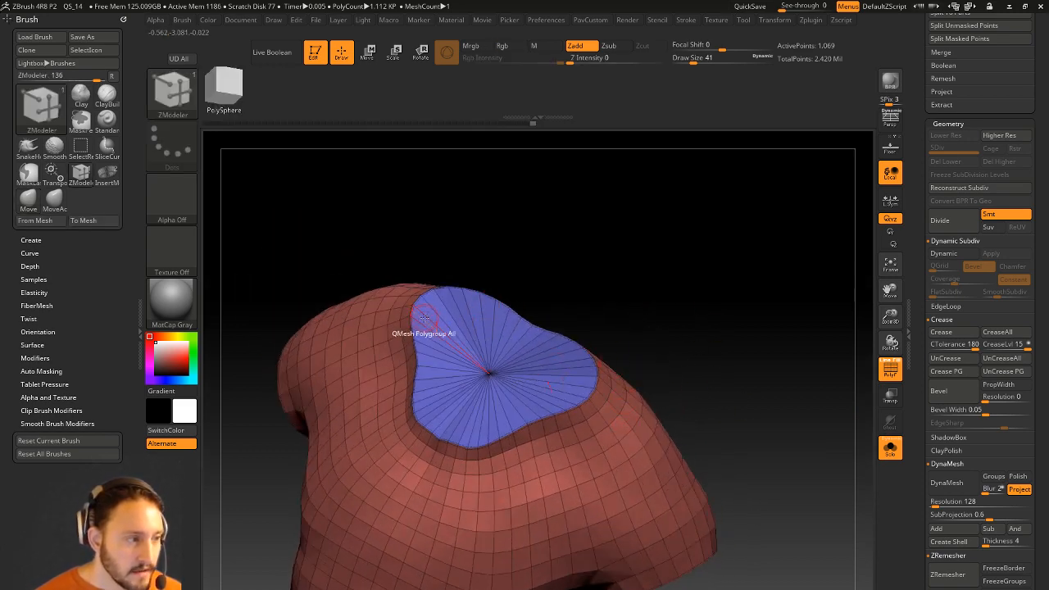
key("space")
left_click(389, 259)
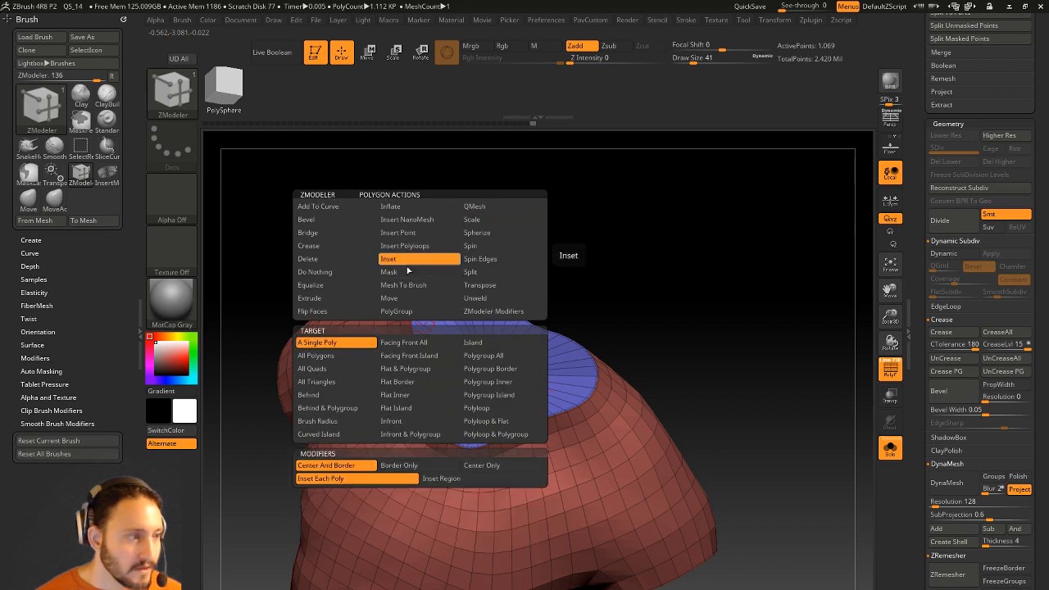
left_click(483, 355)
key("space")
left_click(459, 477)
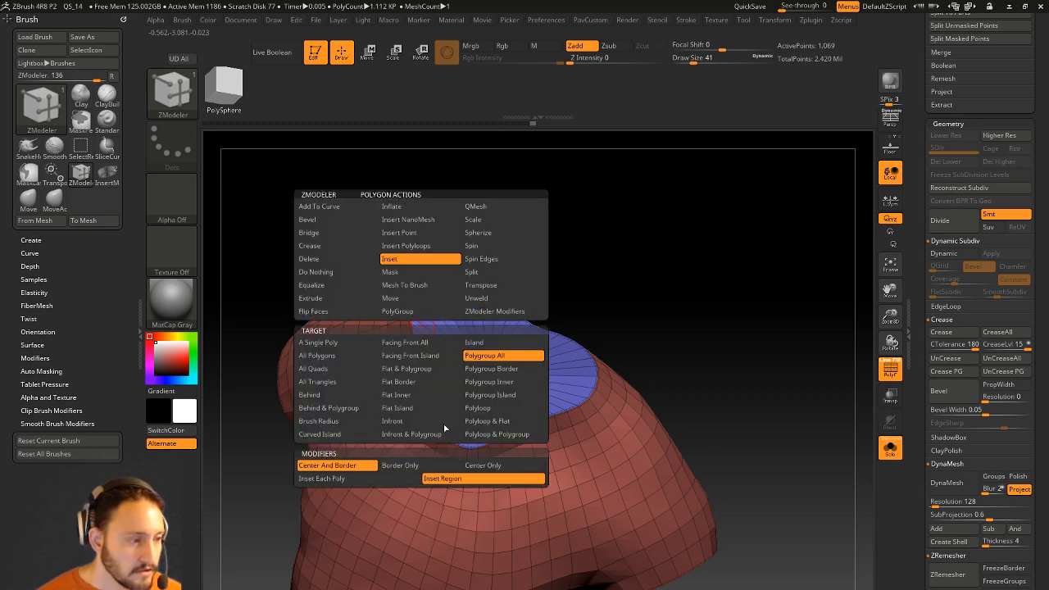
left_click_drag(417, 331, 426, 334)
Scale the inset neck-cap polygons with the ZModeler Scale action.
key("space")
left_click(483, 218)
left_click_drag(426, 344, 427, 379)
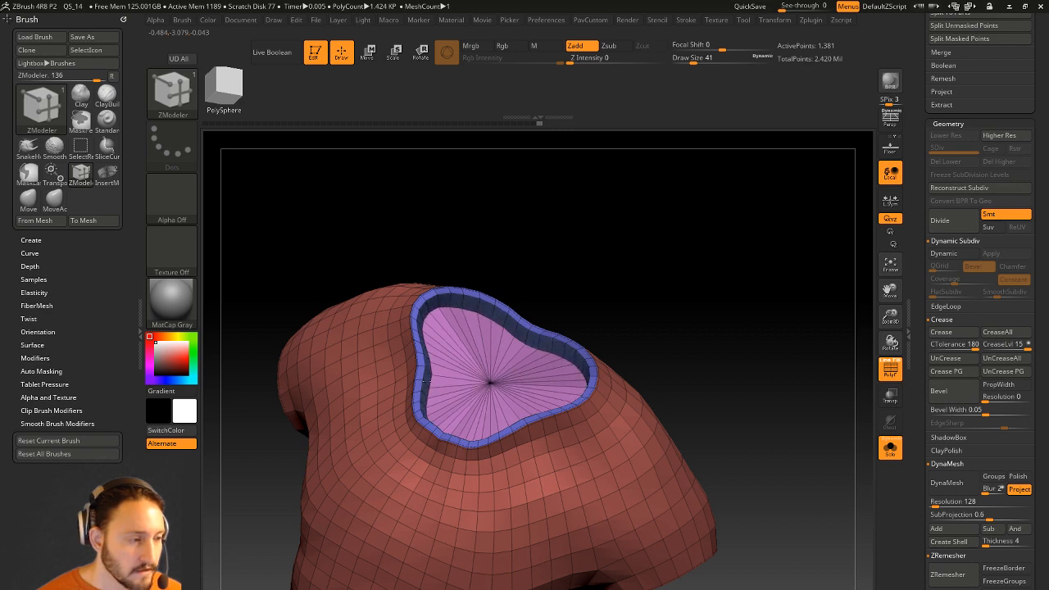
mouse_move(679, 293)
left_mouse_down()
mouse_move(655, 285)
mouse_move(693, 279)
left_mouse_up()
Solo the shirt and push its neck cap deeper into the opening with ZModeler.
left_click(890, 447)
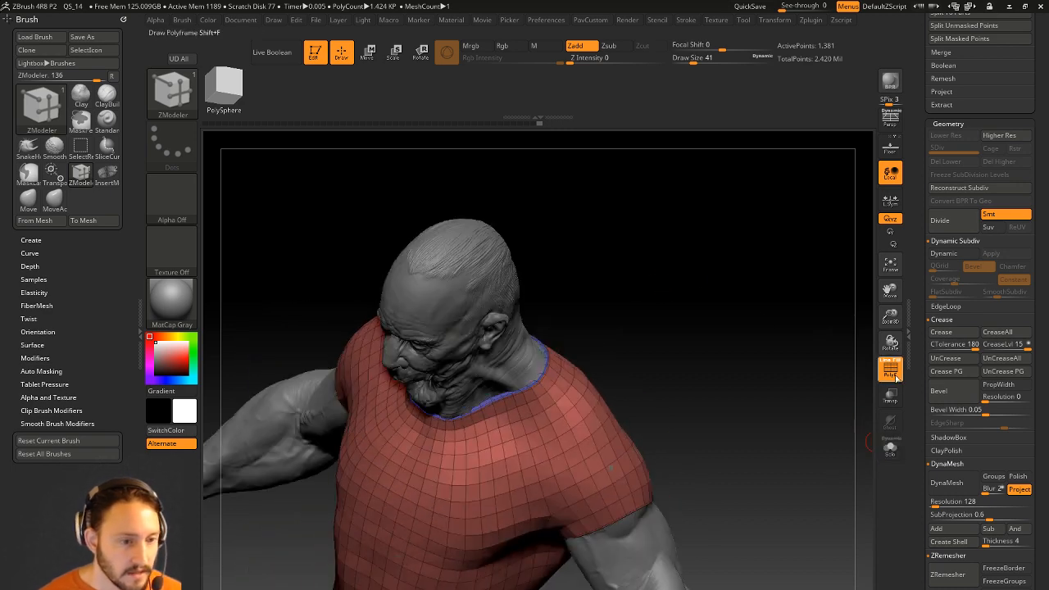
left_click(889, 370)
left_click_drag(659, 348, 866, 383)
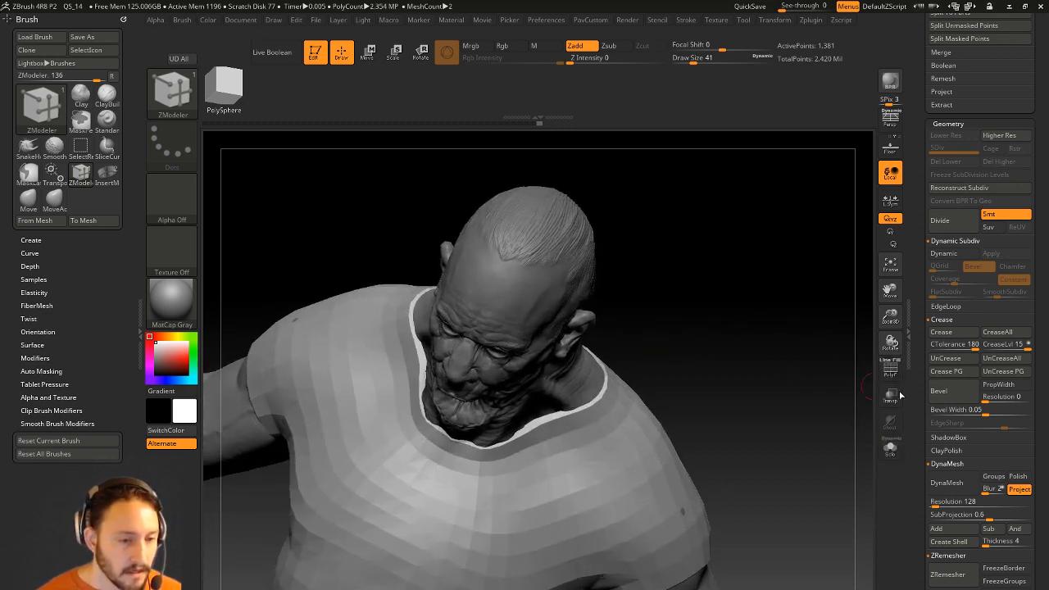
left_click(890, 370)
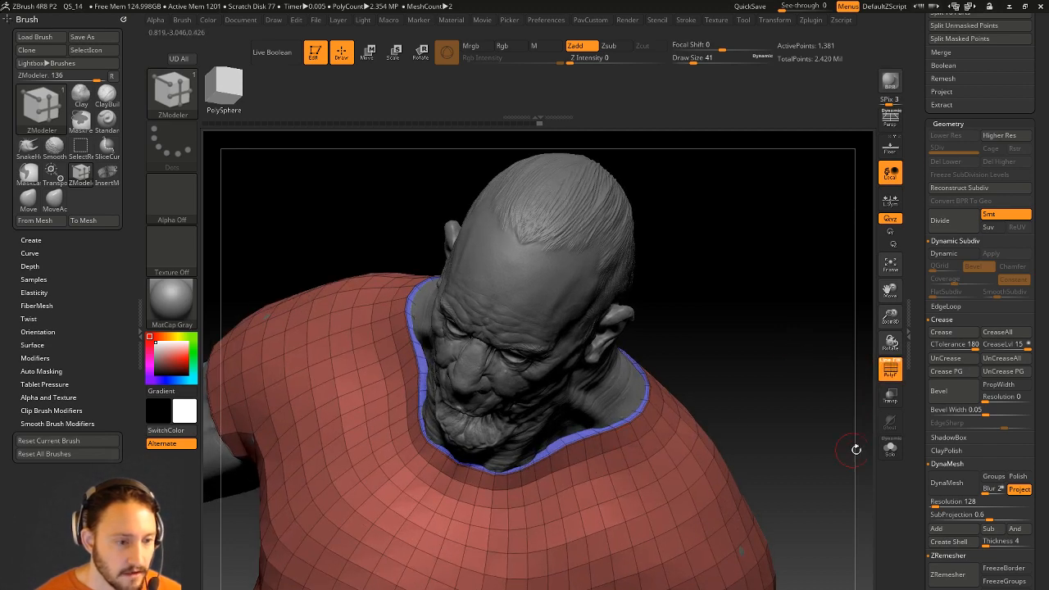
left_click(889, 448)
left_click_drag(770, 382, 793, 397)
left_click_drag(586, 418, 595, 429)
left_click_drag(770, 385, 793, 347)
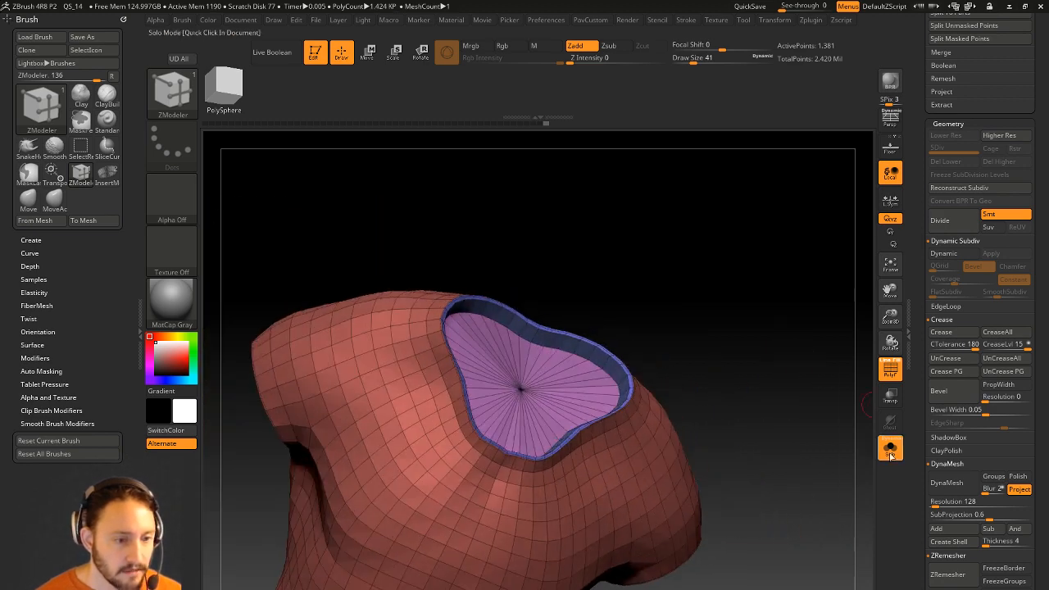
Show the full bust again and set up the Move brush, enlarging it from 149 to 262.
left_click(890, 449)
left_click_drag(761, 338, 688, 368)
key("s")
left_click(501, 450)
key("b")
key("m")
key("v")
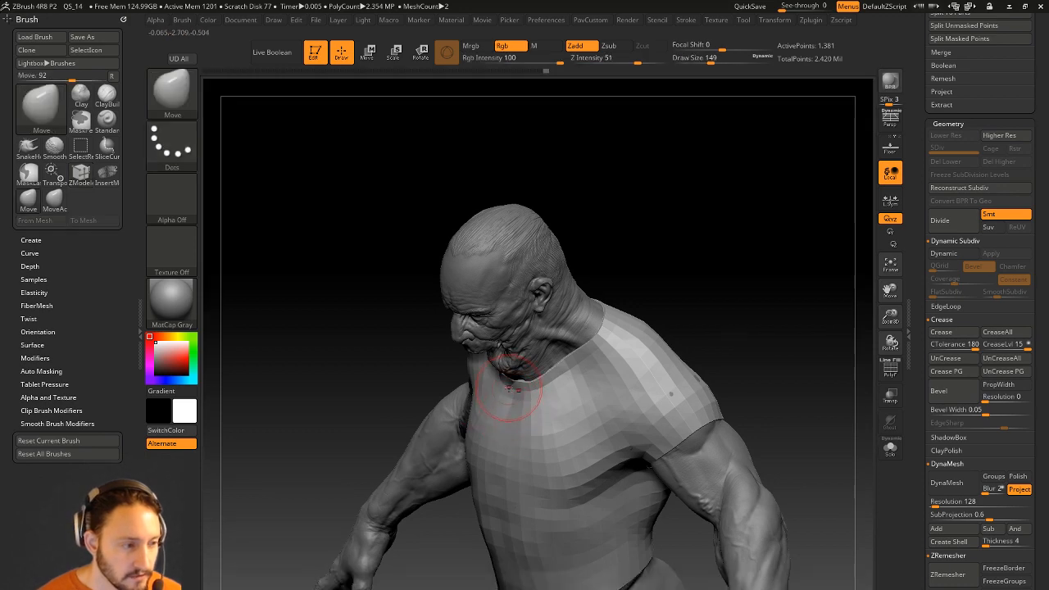
left_click_drag(630, 253, 679, 262)
mouse_move(623, 278)
left_mouse_down()
mouse_move(655, 301)
mouse_move(625, 477)
left_mouse_up()
key("s")
left_click(551, 363)
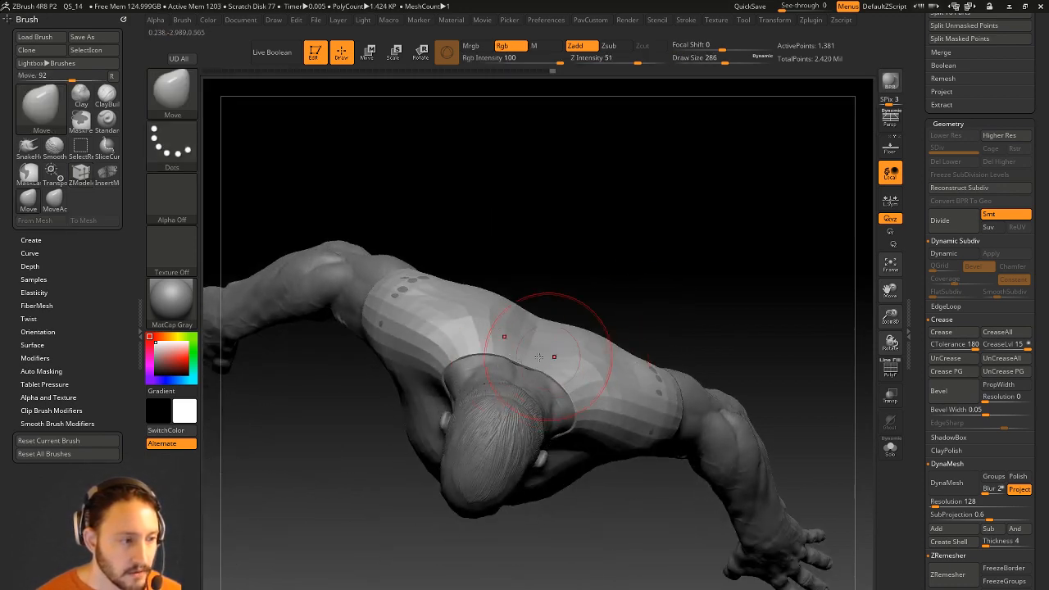
left_click_drag(568, 282, 585, 141)
mouse_move(447, 361)
left_mouse_down()
mouse_move(613, 314)
mouse_move(557, 328)
mouse_move(522, 354)
mouse_move(532, 393)
left_mouse_up()
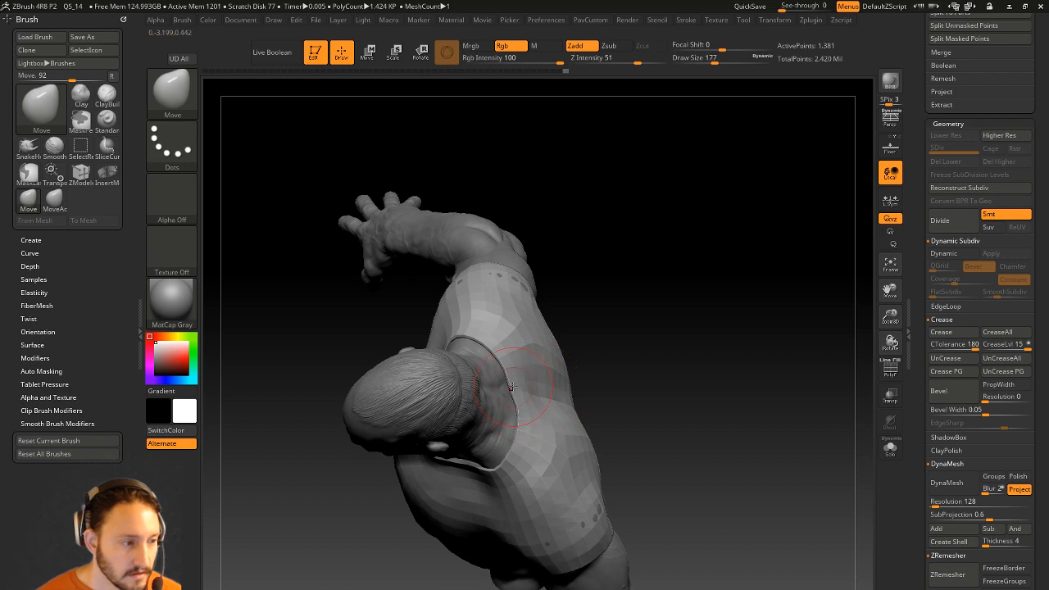
left_click_drag(667, 378, 812, 374)
scroll(910, 328, "up", 6)
Crease the shirt's polygroup borders with Crease PG and subdivide it once.
left_click(889, 372)
key("1")
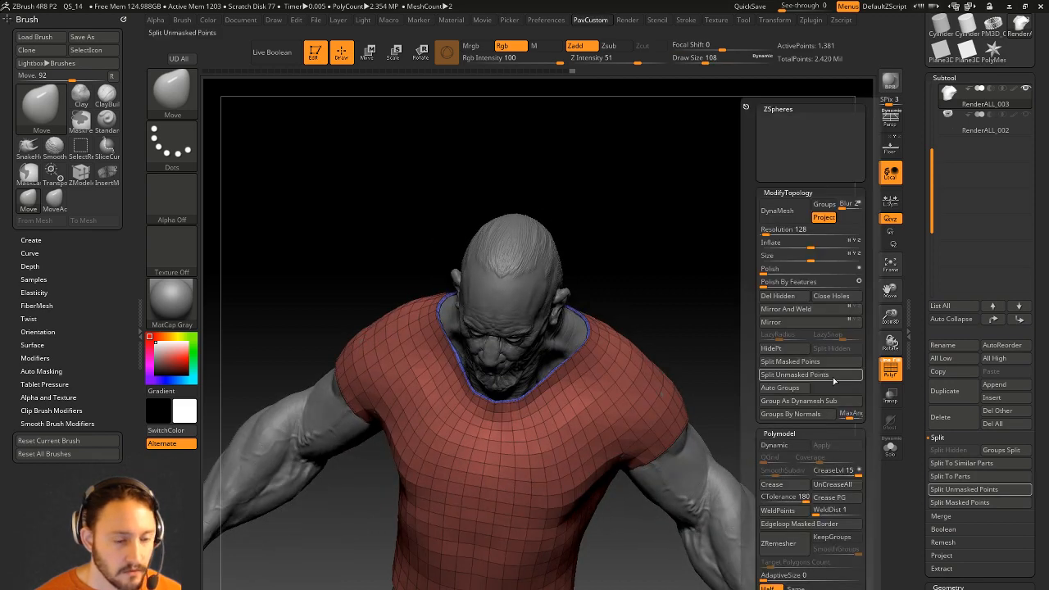
left_click(838, 501)
left_click_drag(682, 393, 768, 320)
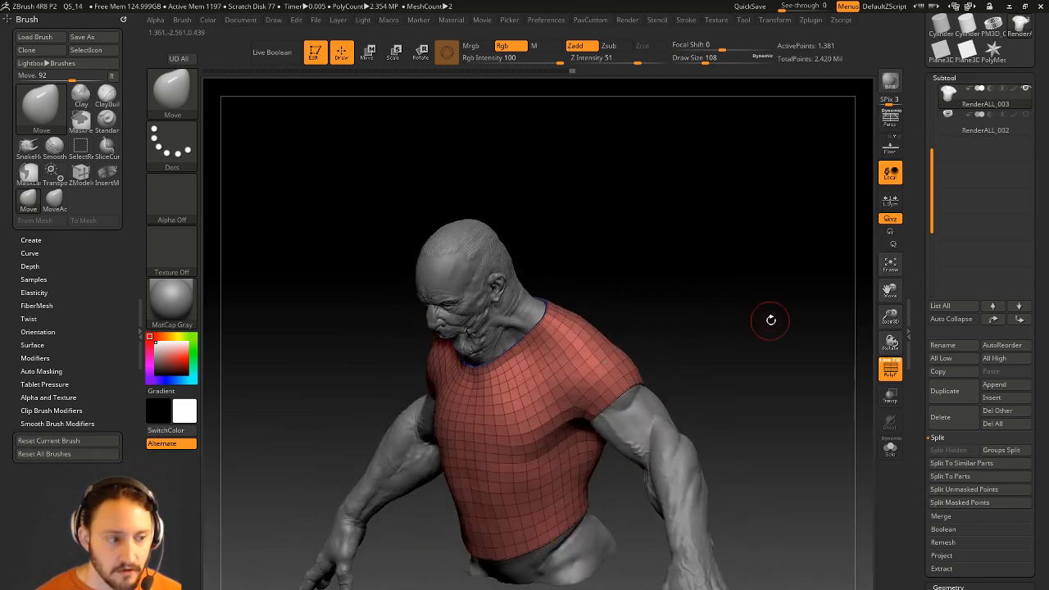
key("ctrl+d")
left_click_drag(756, 365, 785, 313)
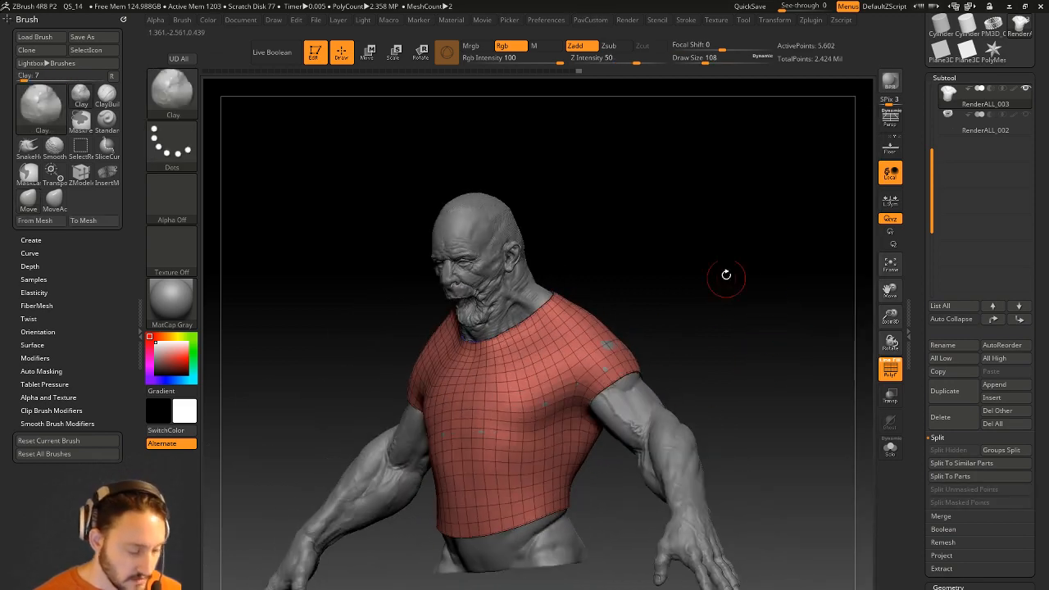
left_click_drag(729, 290, 690, 313)
Resize the brush to 192, then to 132, while reviewing the shirt from back and front.
key("s")
left_click_drag(577, 375, 594, 374)
left_click_drag(657, 353, 570, 378)
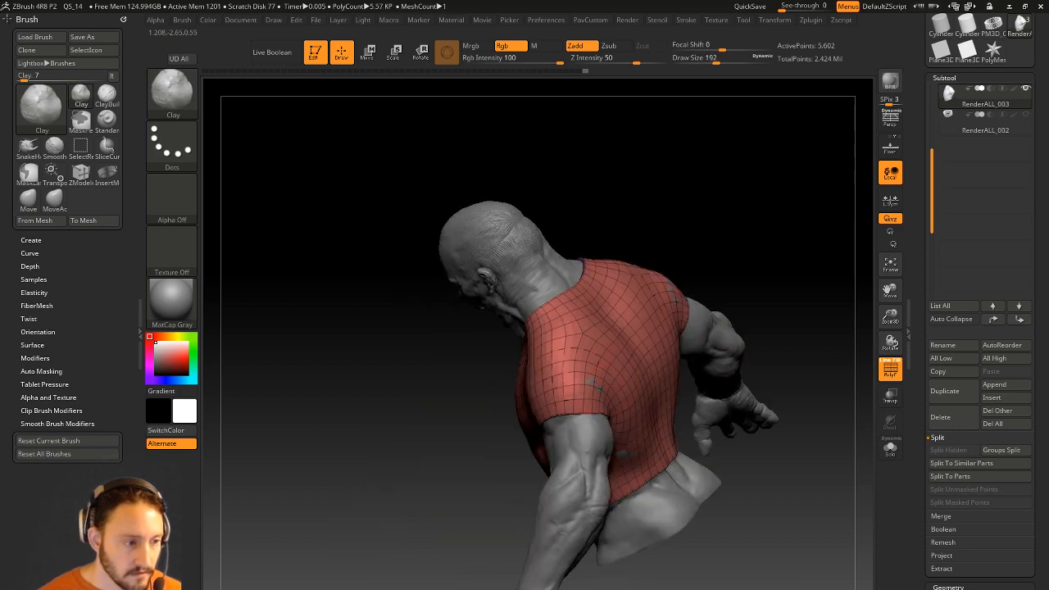
left_click_drag(764, 276, 585, 453)
mouse_move(708, 291)
left_mouse_down()
mouse_move(772, 265)
mouse_move(719, 280)
left_mouse_up()
mouse_move(675, 319)
left_mouse_down("shift")
mouse_move(700, 304)
mouse_move(686, 304)
left_mouse_up("shift")
key("s")
mouse_move(742, 277)
left_mouse_down("alt")
mouse_move(743, 318)
mouse_move(761, 331)
left_mouse_up("alt")
Hide the polygroup wireframe and sculpt dents into the shirt chest with a size-87 Standard brush.
key("shift+f")
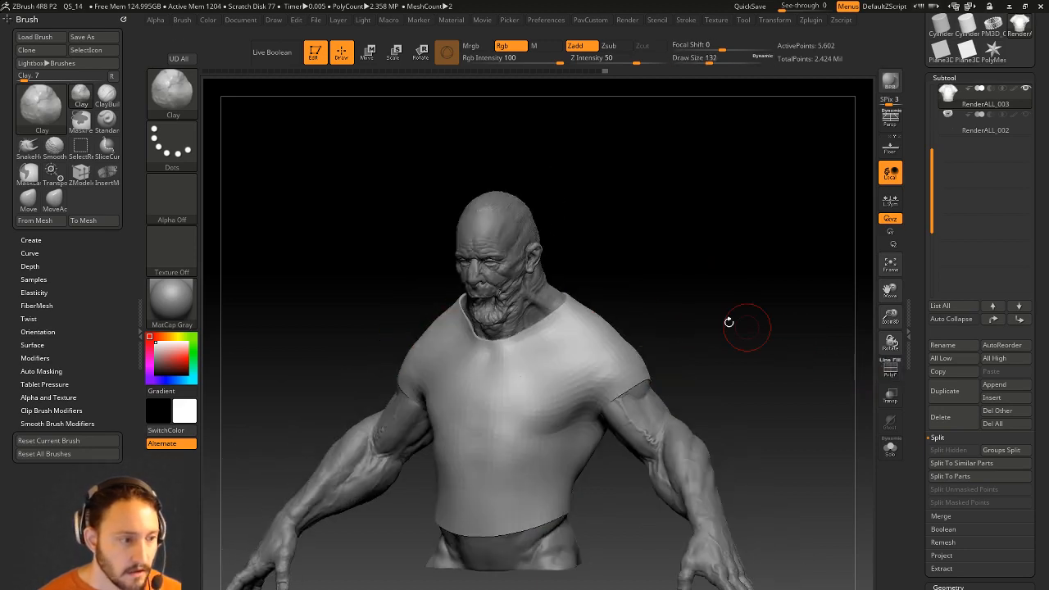
key("b")
key("s")
key("t")
key("s")
left_click_drag(537, 350, 529, 352)
left_click_drag(530, 354, 635, 344, "alt")
Smooth the shirt's shoulder and shrink the brush to size 59.
mouse_move(702, 313)
left_mouse_down()
mouse_move(643, 385)
mouse_move(582, 420)
left_mouse_up()
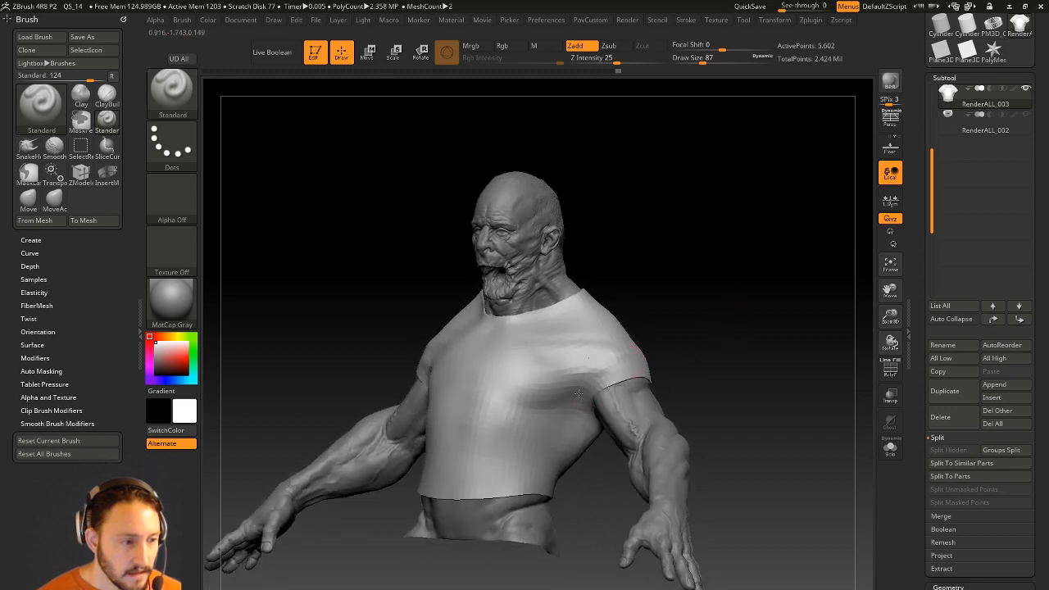
left_click_drag(680, 295, 637, 332)
left_click_drag(590, 369, 611, 334, "shift")
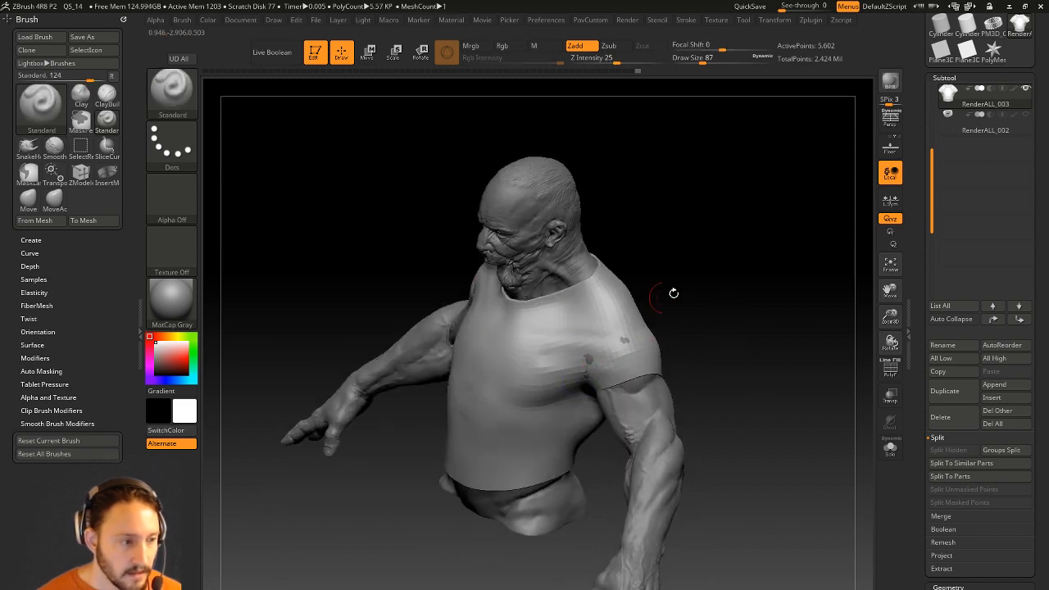
left_click_drag(676, 286, 626, 306)
key("s")
left_click_drag(601, 341, 593, 342)
Sculpt fold bands along the shirt's back hem and lower back.
left_click_drag(687, 304, 571, 304)
mouse_move(525, 458)
left_mouse_down()
mouse_move(695, 304)
mouse_move(567, 348)
left_mouse_up()
key("s")
left_click_drag(611, 425, 617, 423)
mouse_move(605, 466)
left_mouse_down()
mouse_move(524, 483)
mouse_move(551, 437)
mouse_move(610, 449)
left_mouse_up()
left_click_drag(532, 435, 635, 407)
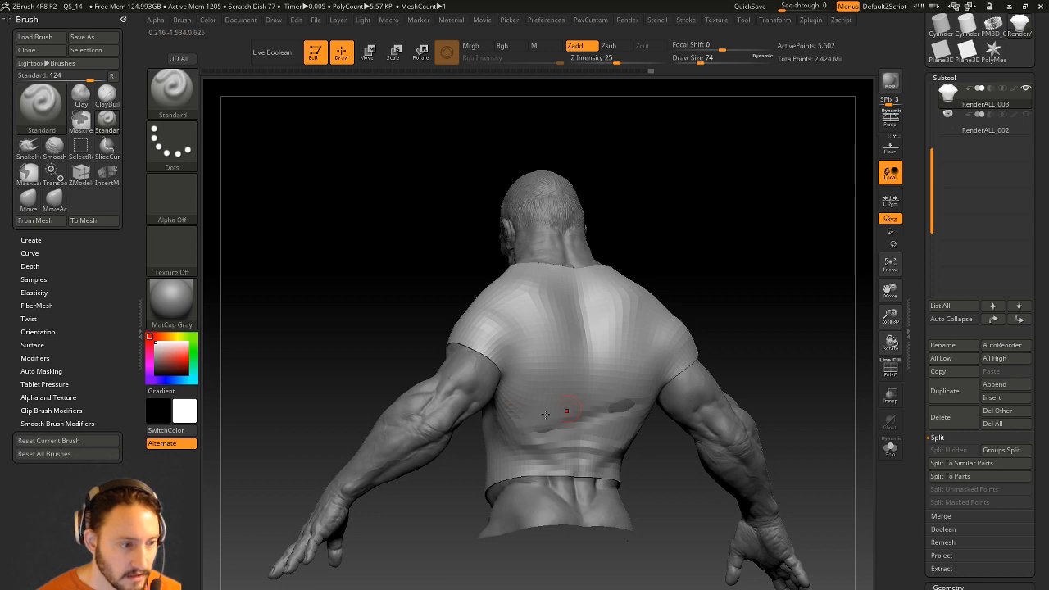
left_click_drag(567, 410, 610, 393)
right_click_drag(610, 393, 580, 408, "shift")
Enlarge the brush to size 163 and raise a smoothed rising fold across the lower back.
key("s")
left_click_drag(578, 410, 591, 410)
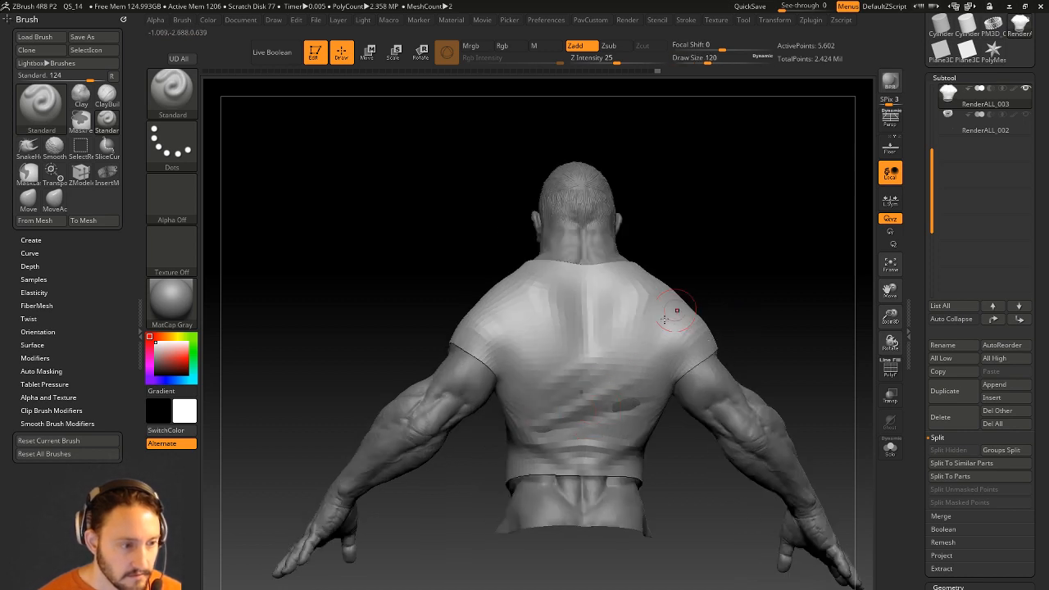
key("shift")
right_click_drag(522, 445, 501, 442)
left_click_drag(534, 435, 677, 385)
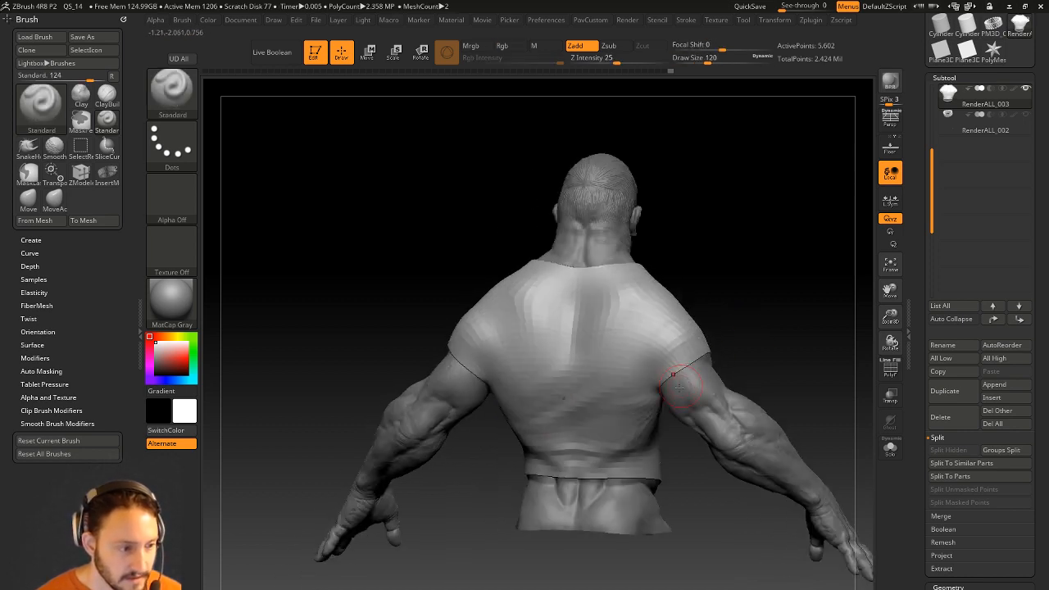
Sculpt and smooth diagonal folds across the shirt belly.
left_click_drag(746, 265, 803, 276)
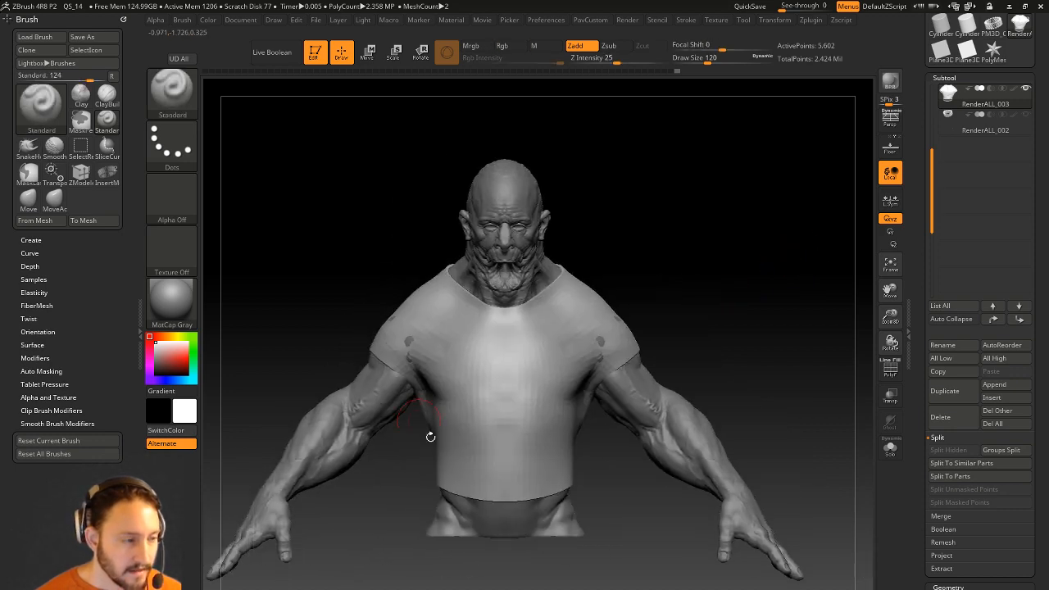
mouse_move(464, 433)
left_mouse_down()
mouse_move(524, 473)
mouse_move(496, 445)
mouse_move(521, 423)
left_mouse_up()
key("shift")
mouse_move(647, 302)
left_mouse_down()
mouse_move(606, 344)
mouse_move(412, 444)
left_mouse_up()
key("shift")
left_click_drag(731, 336, 641, 299)
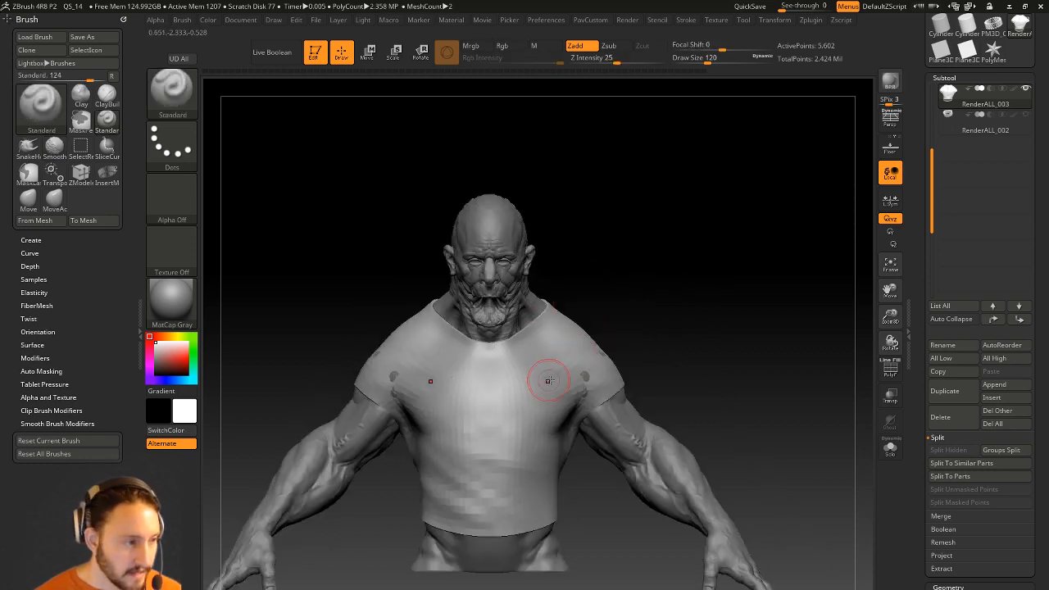
Smooth the shirt while checking it from the right shoulder, back and front.
right_click_drag(549, 368, 585, 380)
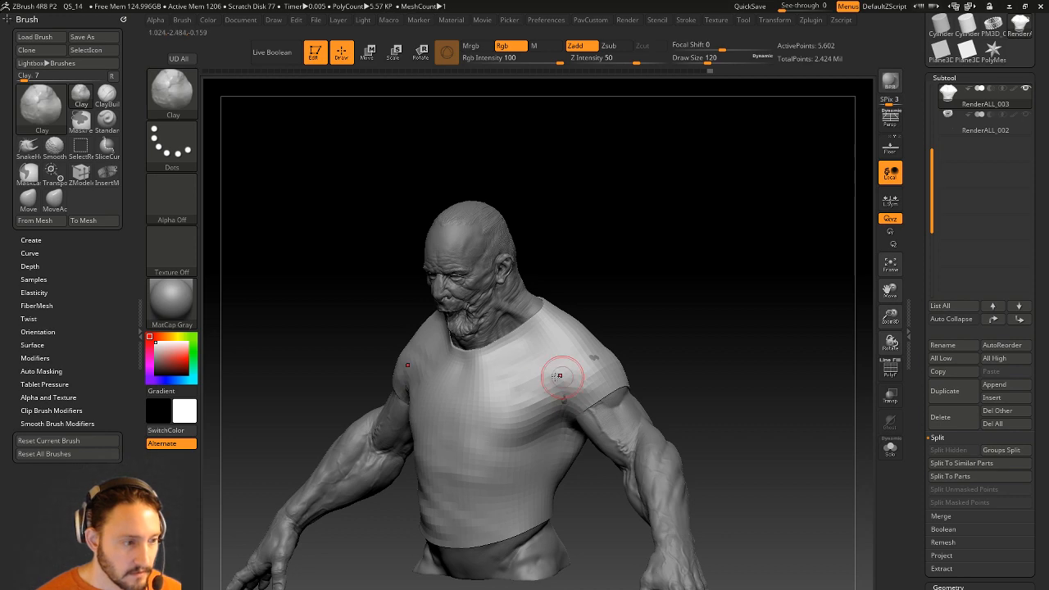
right_click_drag(540, 366, 562, 340)
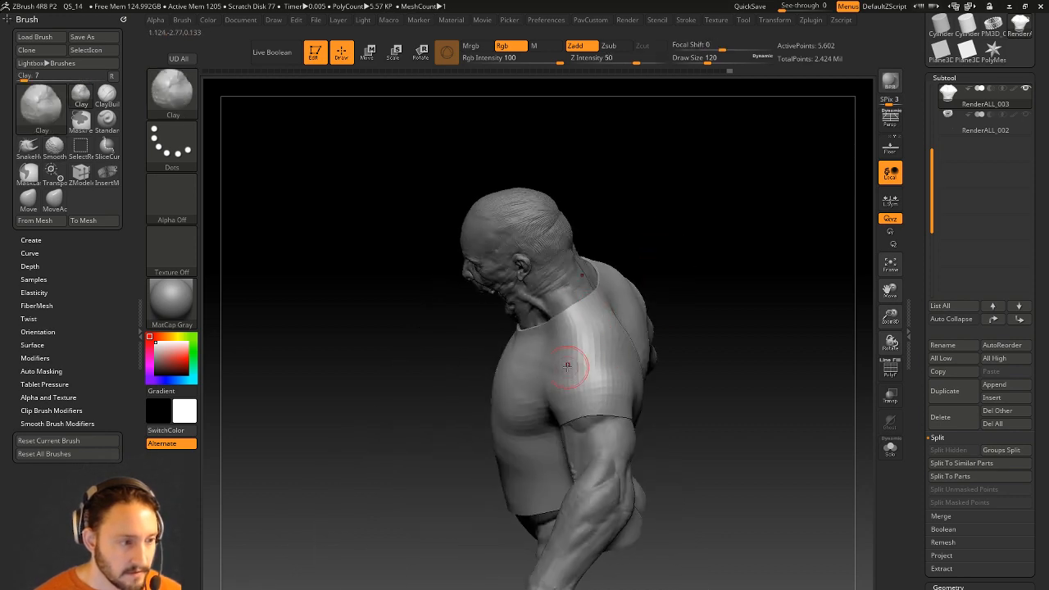
mouse_move(735, 330)
right_mouse_down()
mouse_move(772, 251)
mouse_move(713, 273)
right_mouse_up()
mouse_move(684, 340)
right_mouse_down()
mouse_move(735, 307)
mouse_move(680, 322)
mouse_move(563, 391)
right_mouse_up()
key("shift")
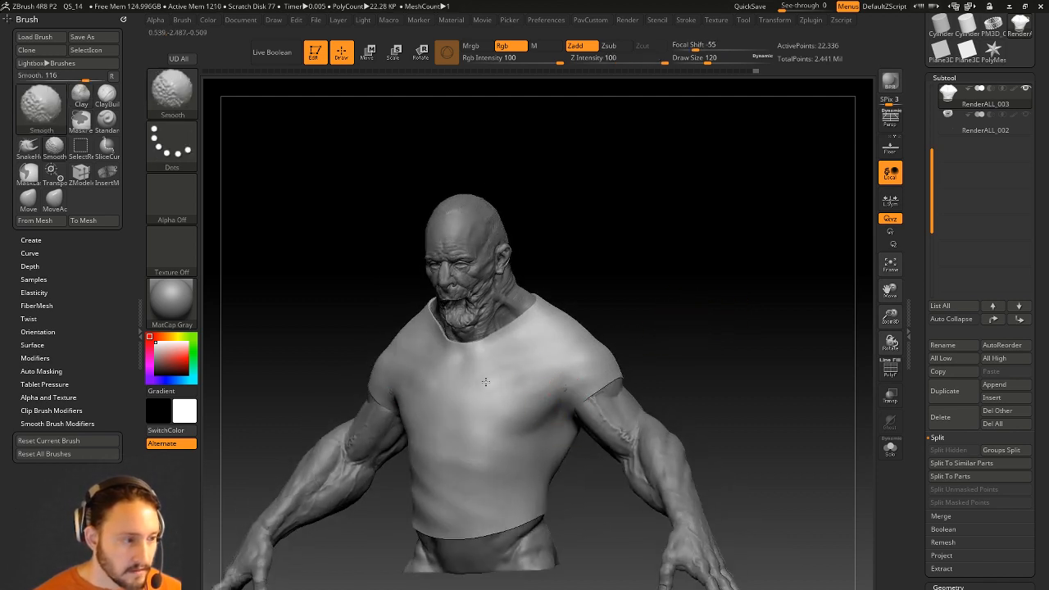
Inflate the shirt front over the chest with an enlarged Inflat brush.
key("b")
key("i")
key("n")
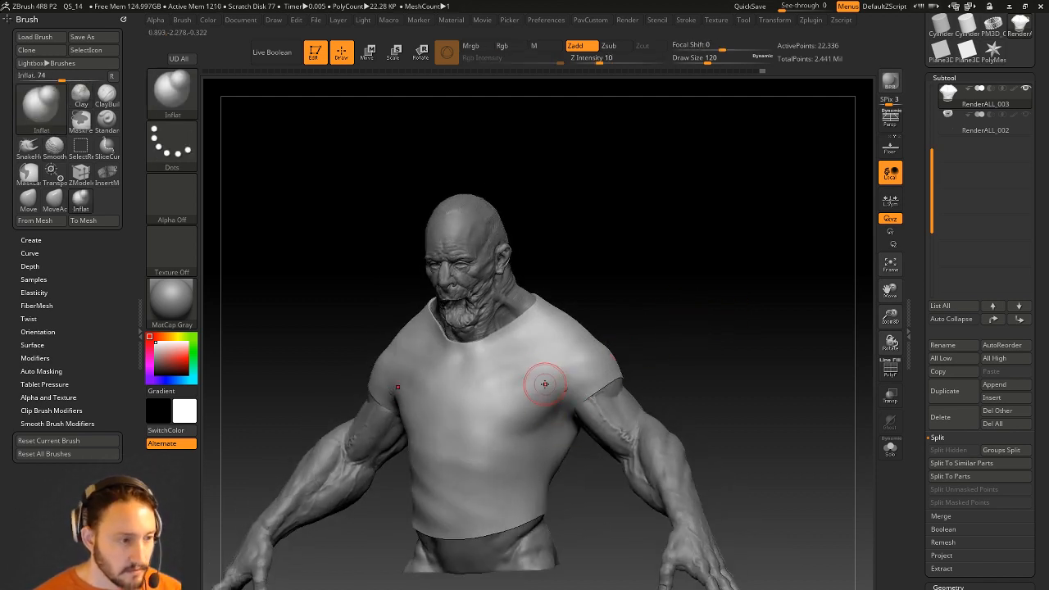
key("]")
left_click_drag(534, 367, 511, 382, "shift")
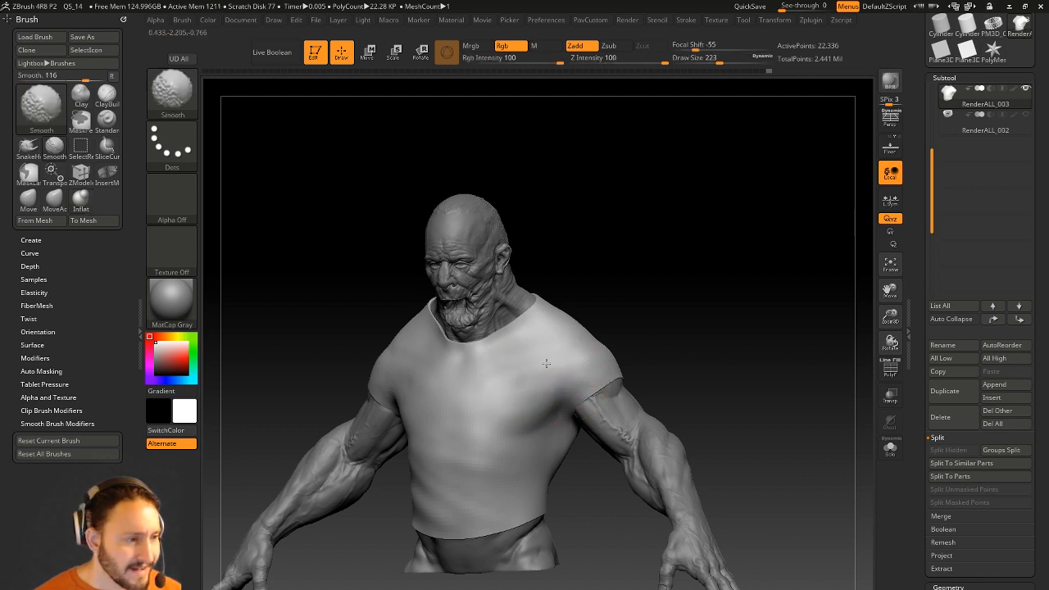
left_click_drag(682, 293, 630, 314, "alt")
left_click_drag(474, 421, 536, 365)
Reduce the brush to size 149 and review the back of the bust.
left_click_drag(753, 293, 621, 293)
key("s")
left_click_drag(455, 402, 446, 403)
left_click_drag(672, 283, 621, 276)
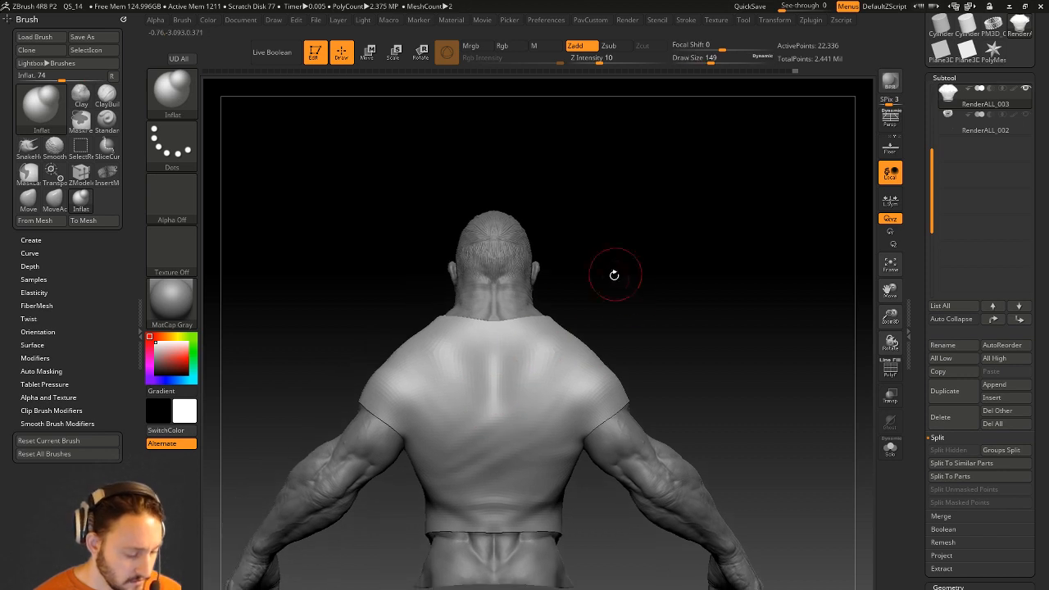
left_click_drag(545, 276, 497, 319)
mouse_move(591, 342)
left_mouse_down()
mouse_move(671, 328)
mouse_move(502, 453)
left_mouse_up()
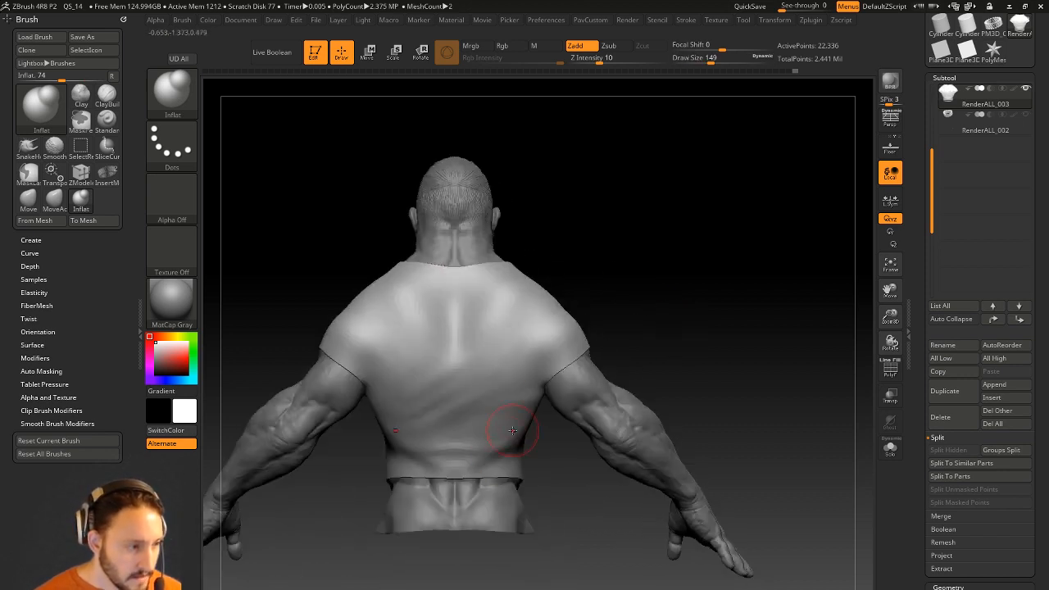
left_click_drag(675, 295, 708, 324, "alt")
key("grave")
Raise Stroke > LazyRadius to steady the brush strokes.
key("1")
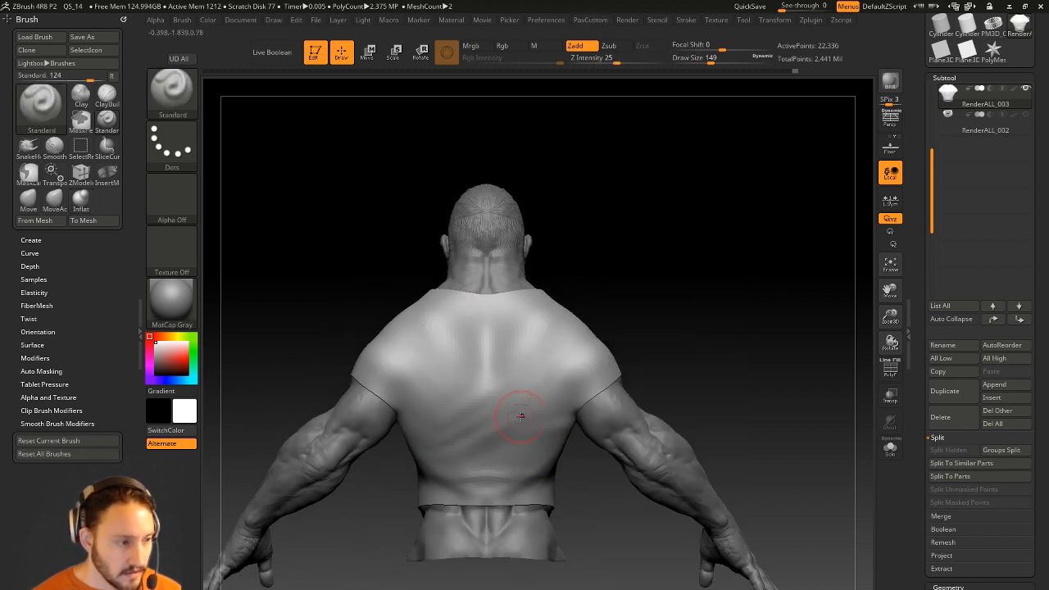
key("grave")
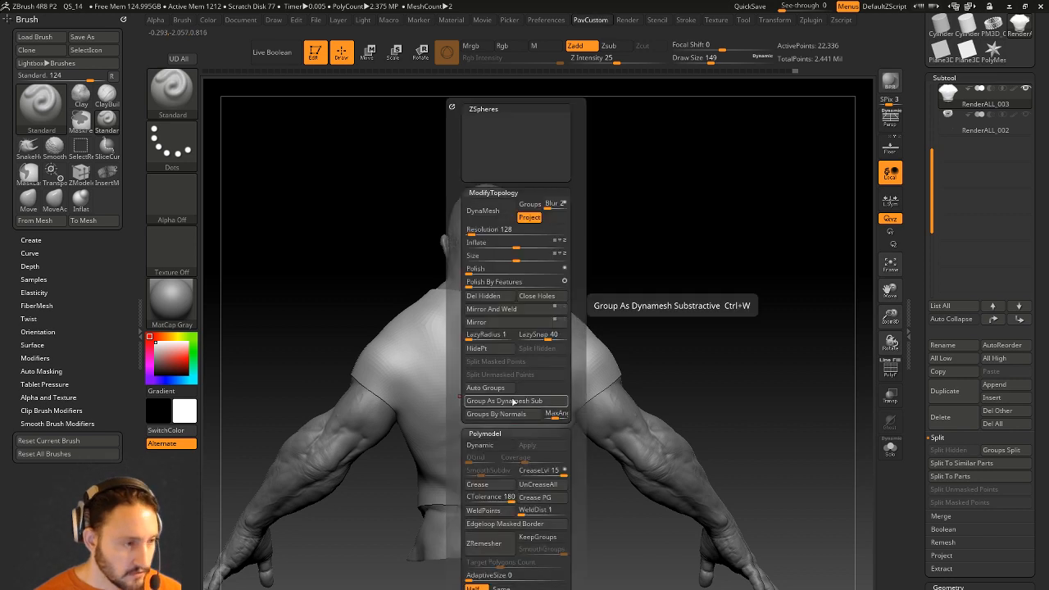
left_click(685, 20)
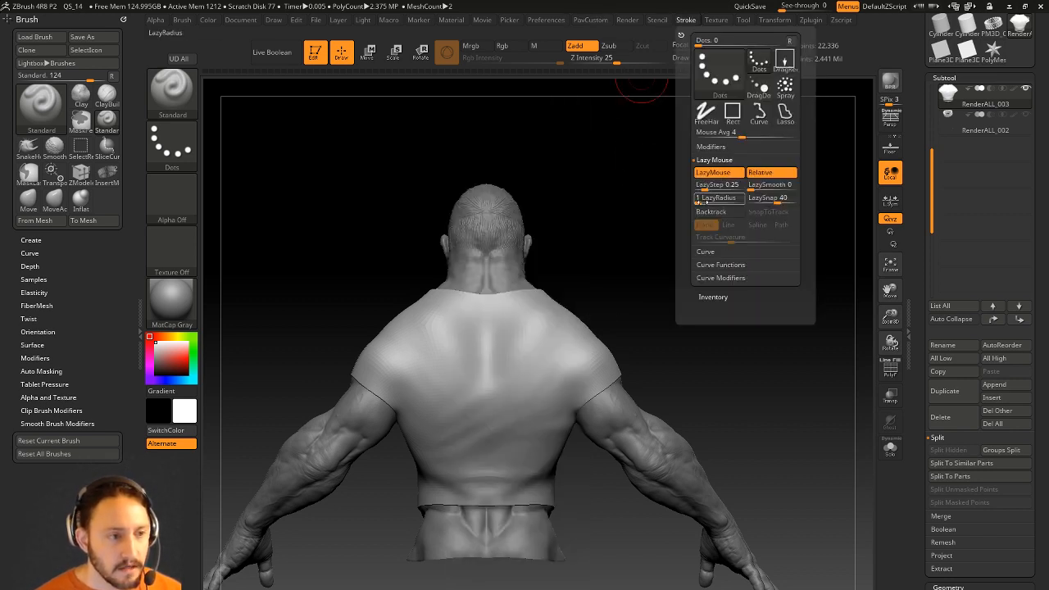
left_click_drag(700, 202, 714, 202)
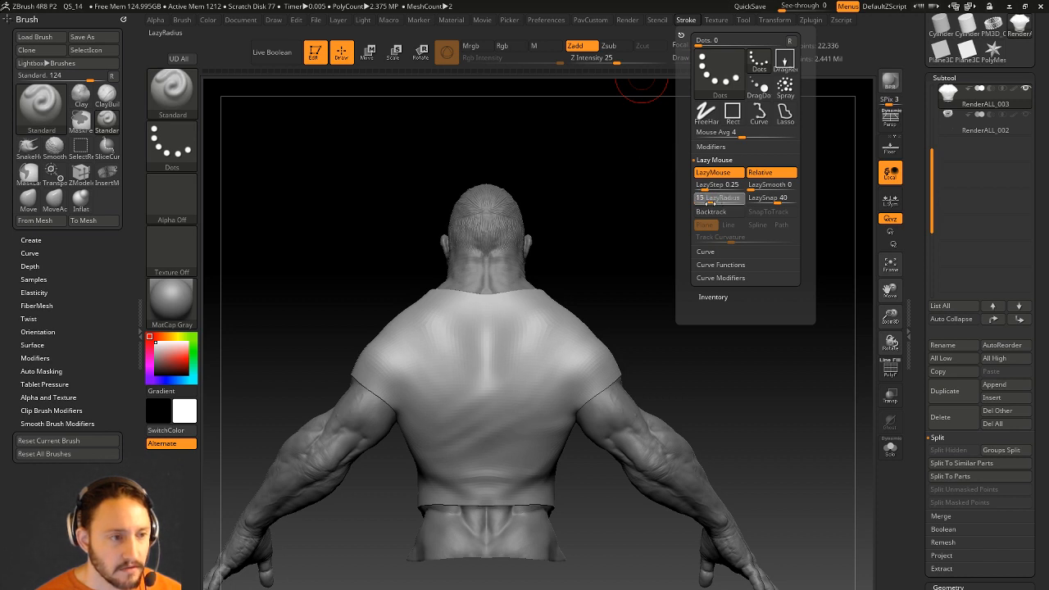
Sculpt diagonal folds across the shirt's back and lower-left back.
left_click_drag(682, 312, 697, 276, "alt")
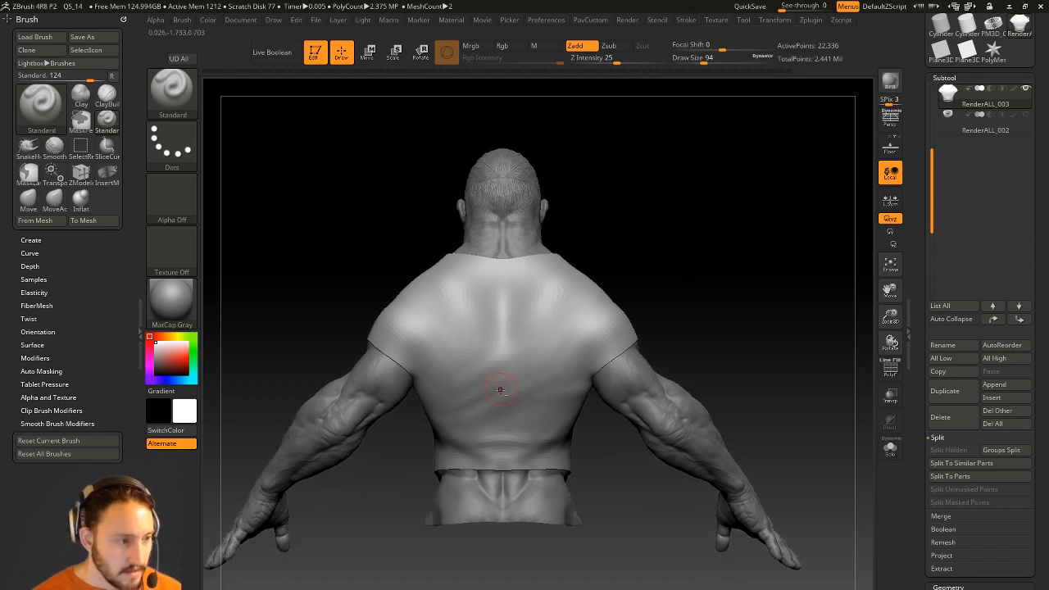
left_click_drag(575, 333, 475, 399)
key("s")
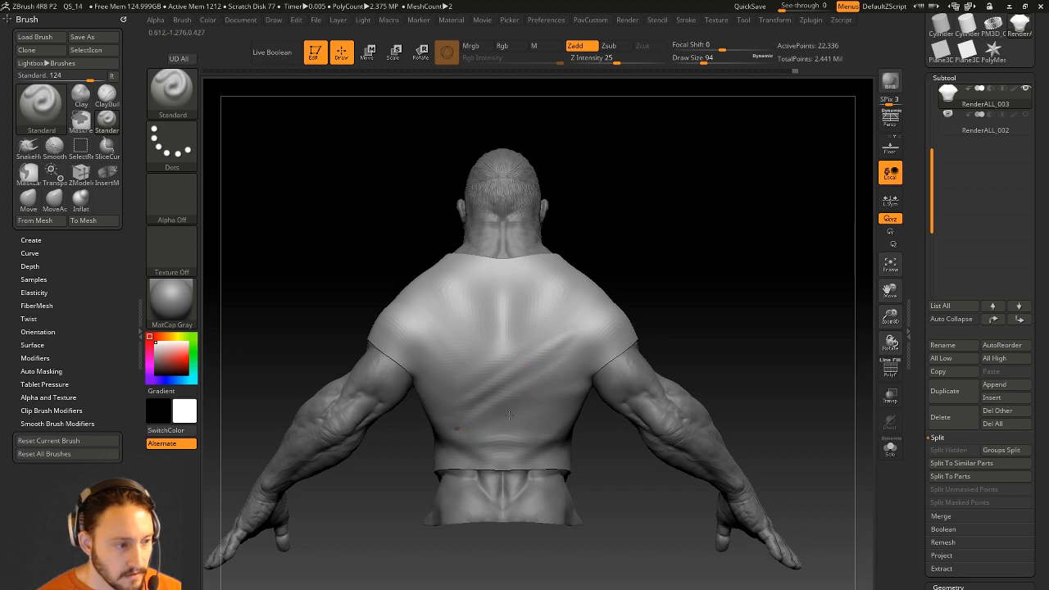
left_click_drag(643, 459, 688, 456)
left_click_drag(440, 425, 512, 438)
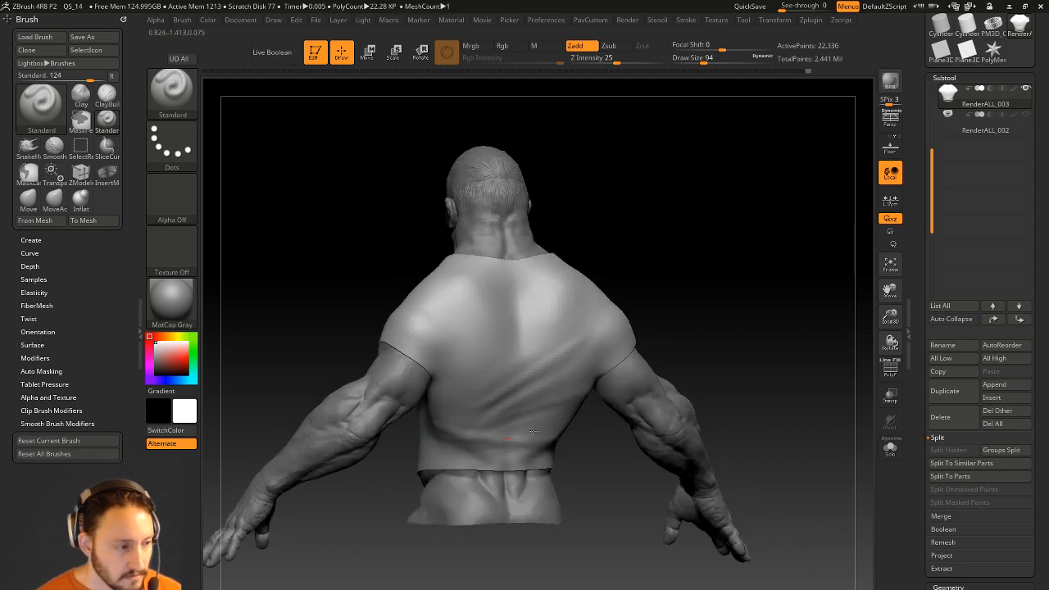
key("shift")
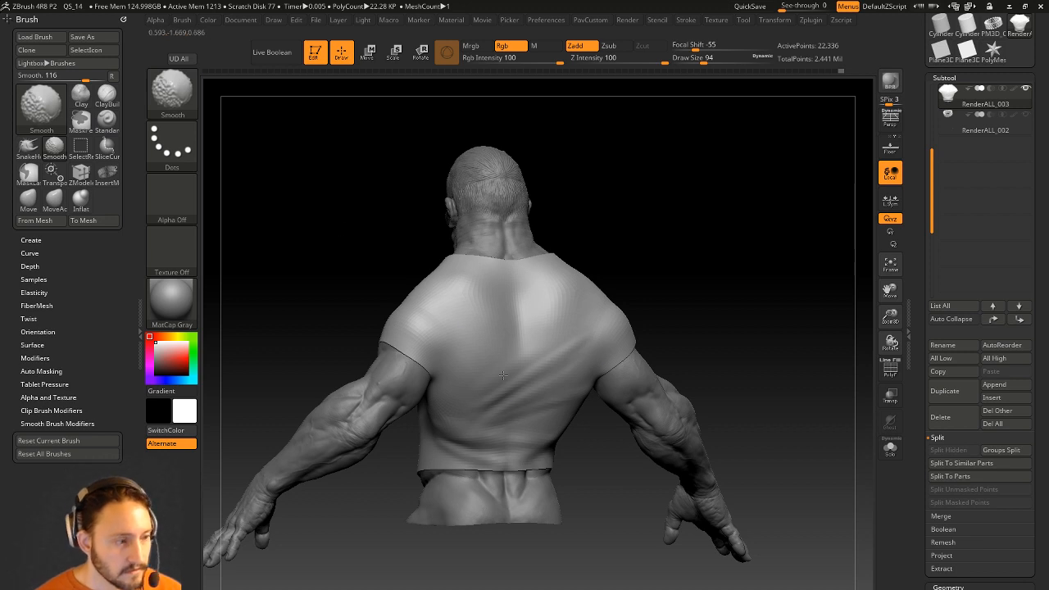
Sculpt and smooth soft folds on the shirt's lower-left front.
mouse_move(624, 280)
left_mouse_down()
mouse_move(740, 264)
mouse_move(726, 276)
left_mouse_up()
left_click_drag(465, 389, 524, 433)
left_click_drag(448, 488, 480, 486)
mouse_move(456, 384)
left_mouse_down()
mouse_move(516, 360)
mouse_move(485, 382)
mouse_move(502, 392)
mouse_move(508, 370)
left_mouse_up()
left_click_drag(550, 399, 545, 407, "shift")
left_click_drag(629, 307, 651, 305)
left_click_drag(395, 452, 399, 450, "alt")
left_click_drag(420, 416, 491, 426)
mouse_move(428, 395)
left_mouse_down()
mouse_move(490, 447)
mouse_move(458, 432)
left_mouse_up()
mouse_move(556, 414)
left_mouse_down("shift")
mouse_move(502, 436)
mouse_move(440, 424)
left_mouse_up("shift")
Try a DamStandard seam groove along the shoulder, then undo it.
mouse_move(368, 424)
left_mouse_down()
mouse_move(435, 432)
mouse_move(420, 419)
mouse_move(470, 424)
left_mouse_up()
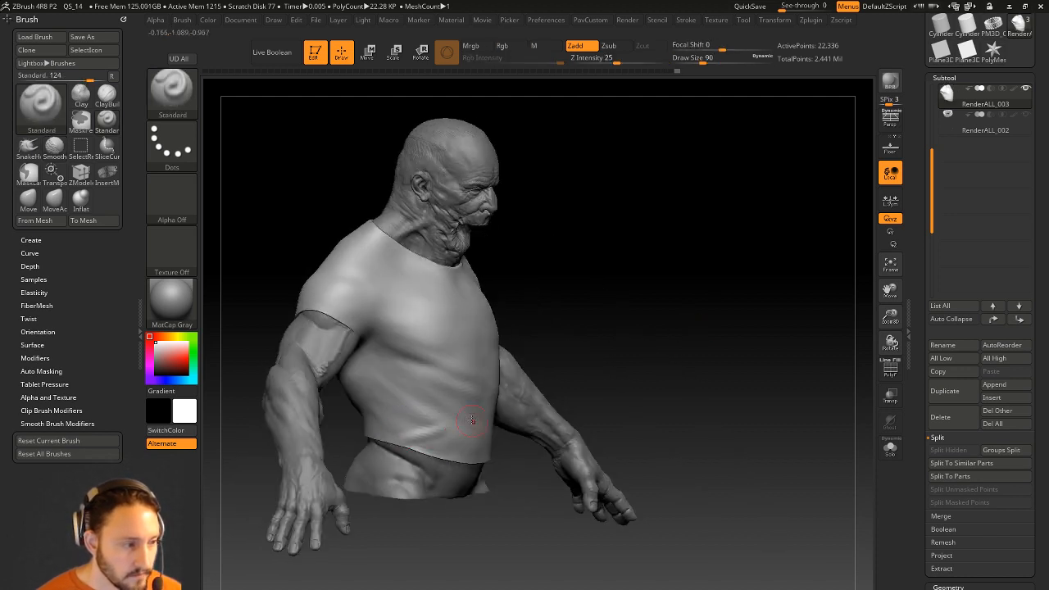
left_click_drag(619, 340, 550, 336)
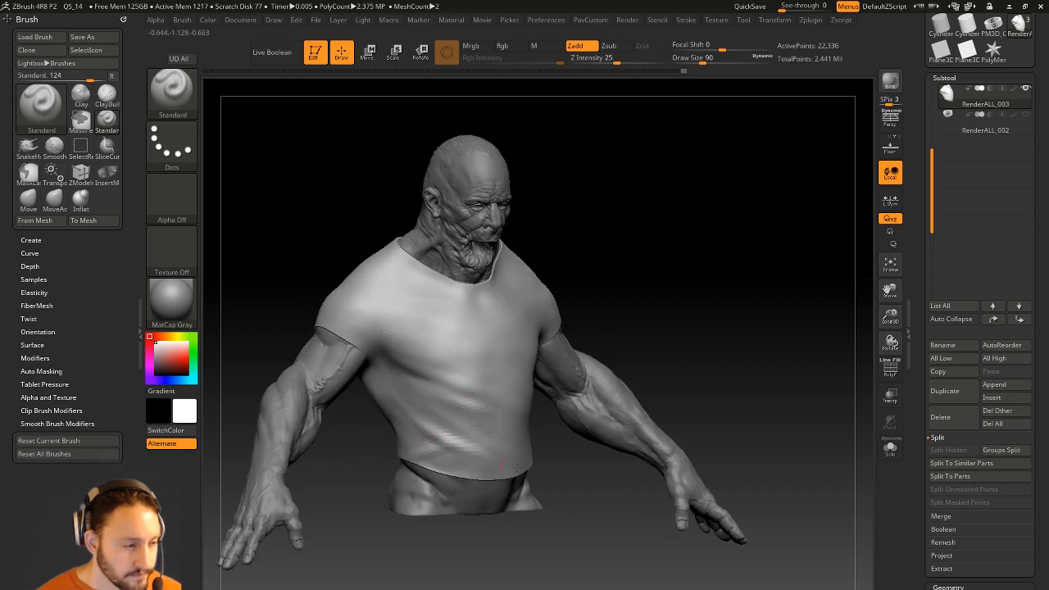
mouse_move(648, 316)
left_mouse_down()
mouse_move(672, 257)
mouse_move(654, 278)
mouse_move(653, 320)
left_mouse_up()
key("b")
key("d")
key("s")
left_click_drag(522, 357, 613, 451)
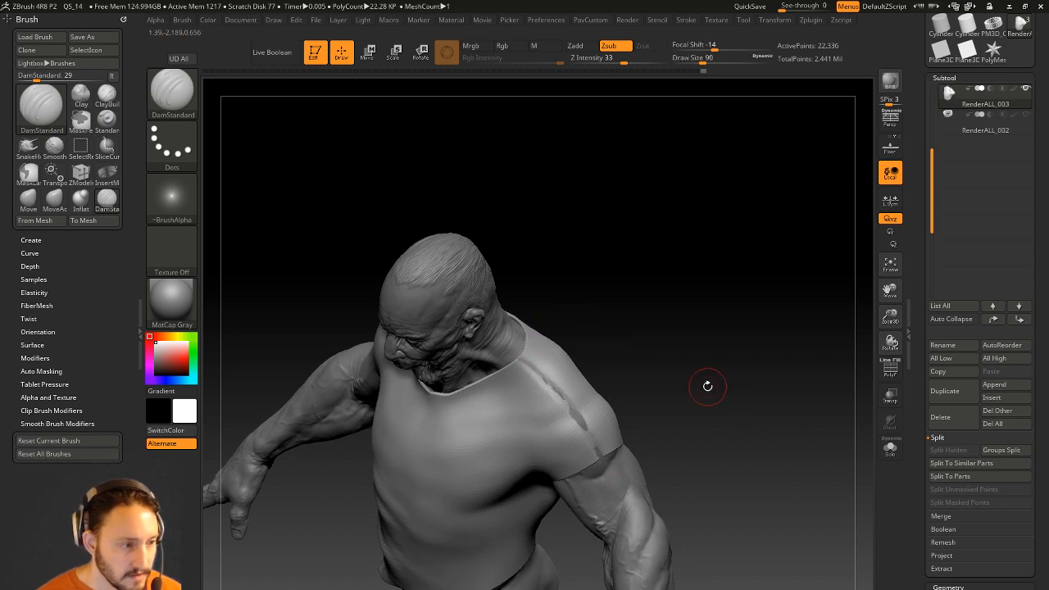
mouse_move(696, 386)
left_mouse_down()
mouse_move(702, 351)
mouse_move(579, 430)
left_mouse_up()
key("ctrl+z")
Smooth the belly folds and set the Standard brush intensity to 28.
left_click_drag(695, 366, 680, 312)
key("shift")
left_click_drag(465, 457, 442, 469, "shift")
left_click_drag(632, 309, 639, 348, "alt")
left_click_drag(706, 283, 623, 271)
key("b")
key("s")
key("t")
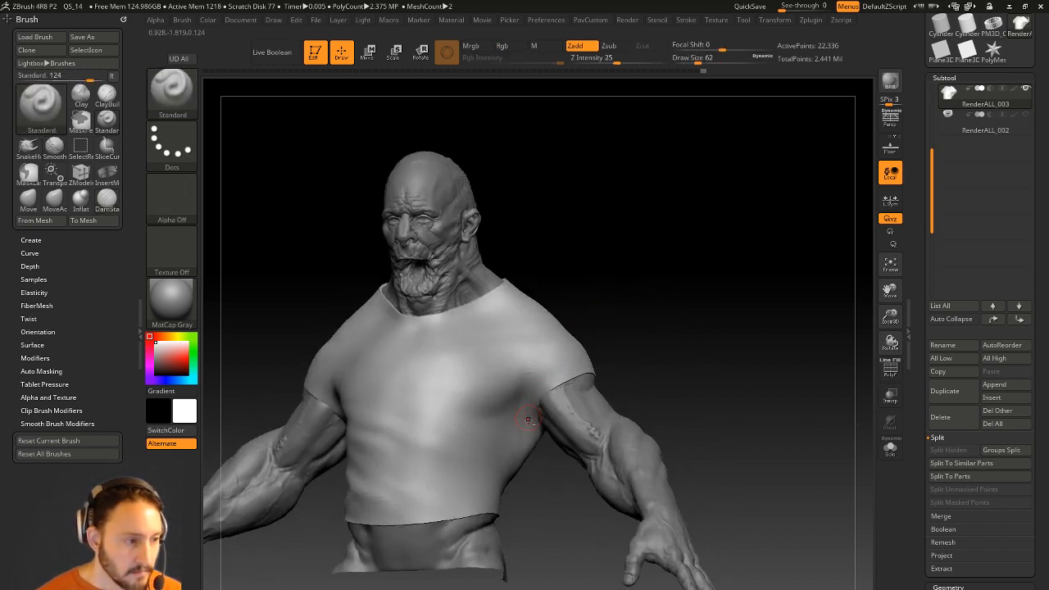
left_click(619, 61)
Smooth the sleeve and sculpt a softened fold on the left chest.
left_click_drag(686, 172, 629, 171)
mouse_move(588, 276)
left_mouse_down()
mouse_move(506, 353)
mouse_move(523, 369)
mouse_move(692, 236)
left_mouse_up()
left_click_drag(316, 362, 389, 370)
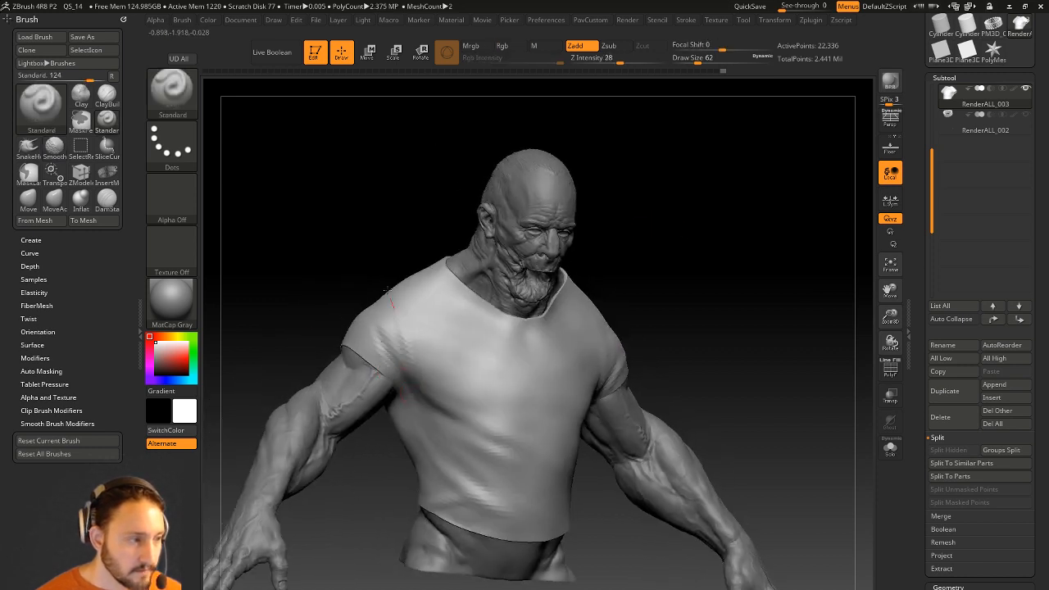
key("shift")
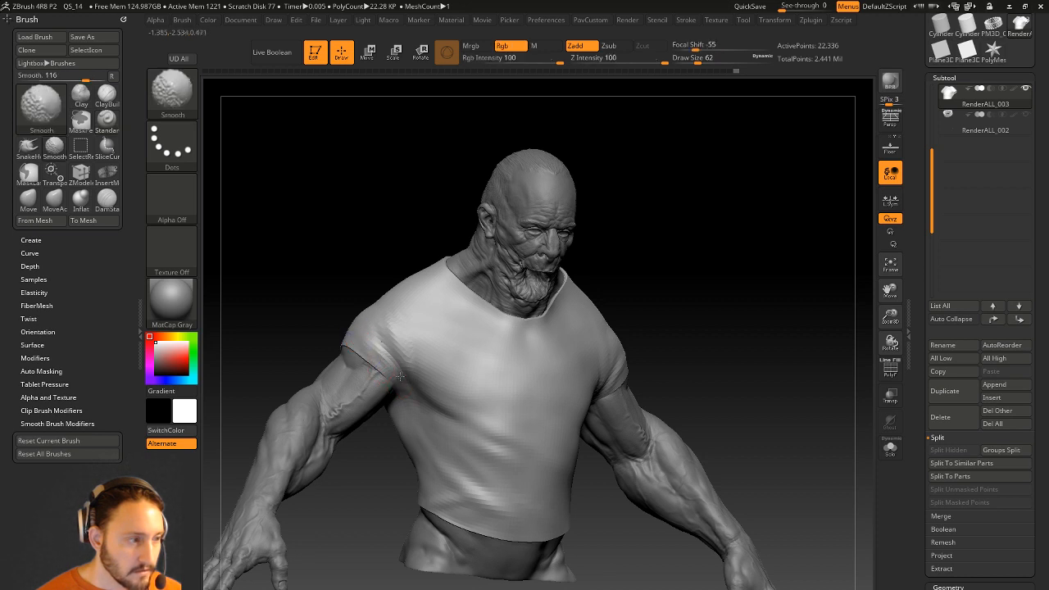
right_click_drag(404, 317, 393, 325, "shift")
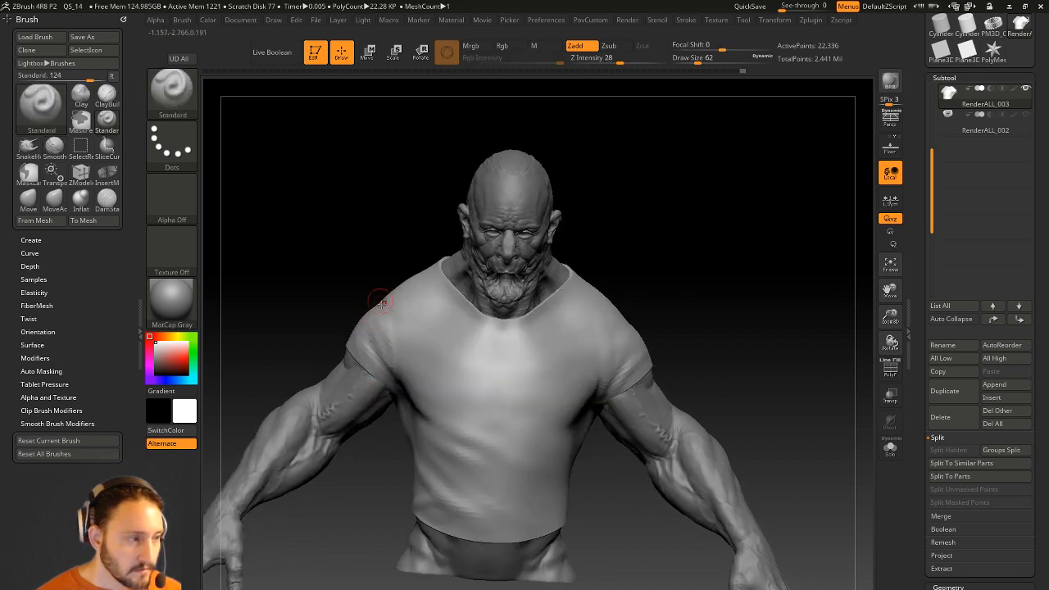
right_click_drag(517, 275, 562, 304)
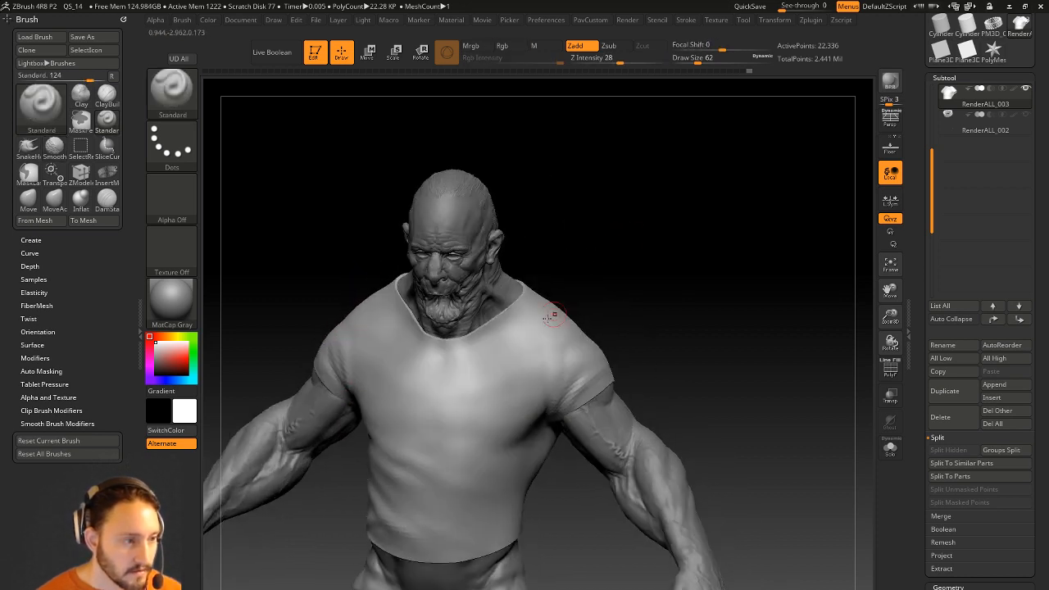
left_click_drag(583, 257, 616, 257)
mouse_move(381, 317)
left_mouse_down()
mouse_move(429, 357)
mouse_move(395, 344)
left_mouse_up()
Sculpt and soften folds across the upper right back, undoing the last fold.
left_click_drag(587, 257, 551, 269)
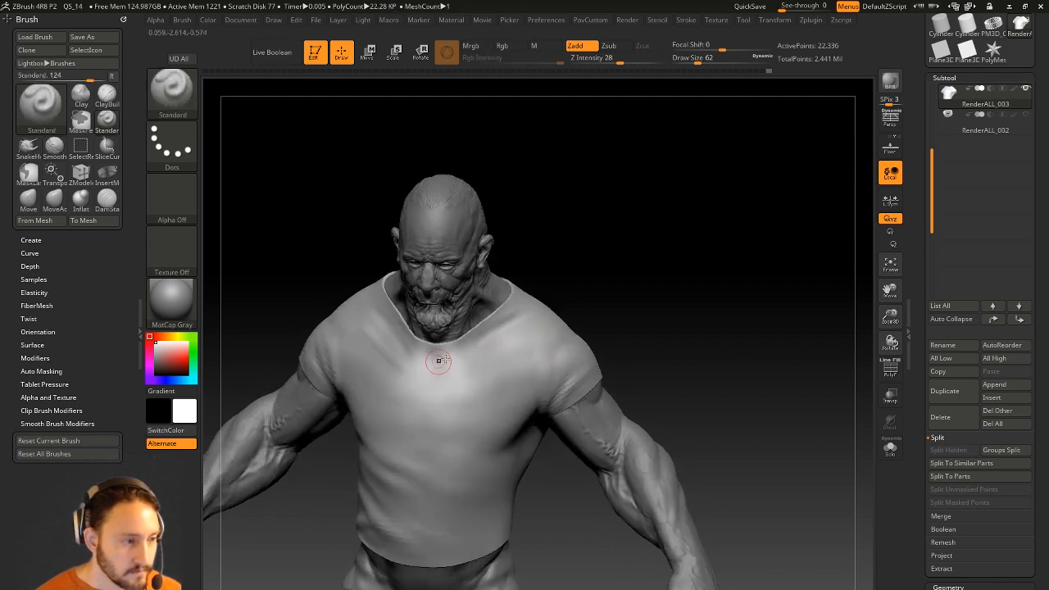
left_click_drag(631, 281, 417, 363)
mouse_move(598, 282)
left_mouse_down()
mouse_move(763, 267)
mouse_move(723, 185)
mouse_move(698, 270)
left_mouse_up()
left_click_drag(497, 294, 585, 271)
mouse_move(489, 311)
left_mouse_down()
mouse_move(573, 310)
mouse_move(511, 281)
left_mouse_up()
mouse_move(629, 218)
left_mouse_down()
mouse_move(681, 175)
mouse_move(688, 251)
mouse_move(620, 315)
left_mouse_up()
key("s")
mouse_move(470, 336)
left_mouse_down()
mouse_move(499, 320)
mouse_move(477, 317)
mouse_move(525, 283)
left_mouse_up()
key("ctrl+z")
Redraw a fold on the shirt's back, then switch to a larger Move brush.
key("s")
left_click_drag(477, 367, 508, 297)
left_click_drag(620, 271, 594, 360)
key("s")
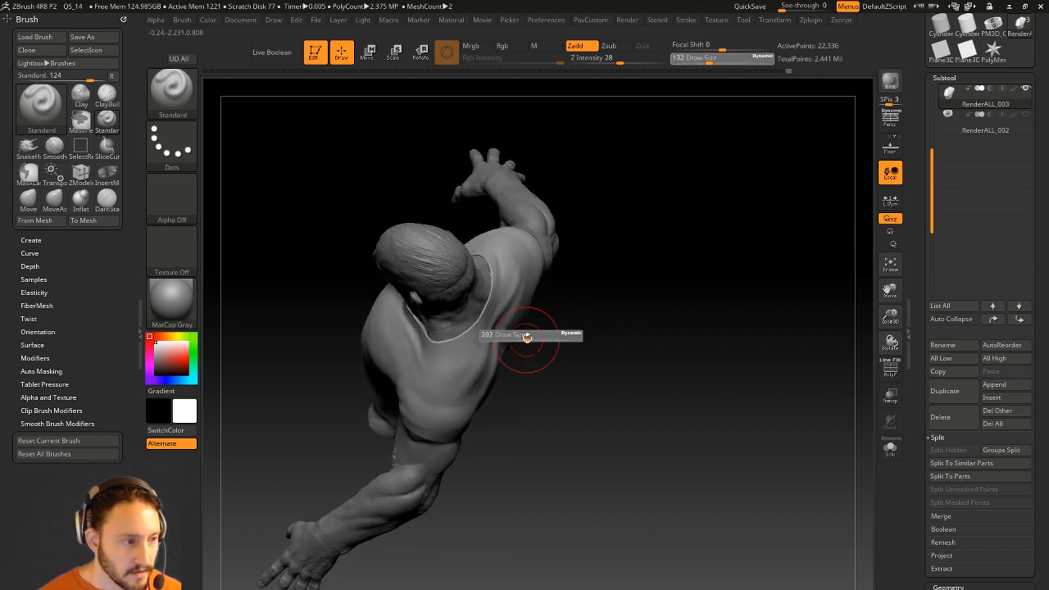
left_click_drag(522, 338, 536, 338)
left_click_drag(536, 338, 535, 344)
key("b")
key("m")
key("v")
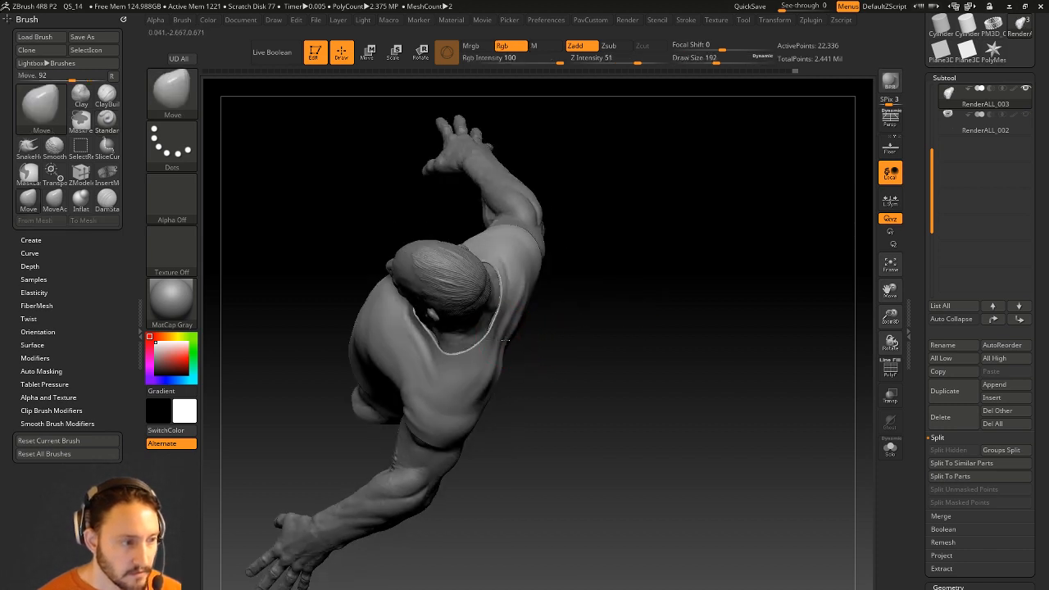
left_click_drag(546, 327, 492, 353)
Smooth and polish the shoulder with the hPolish brush.
key("shift")
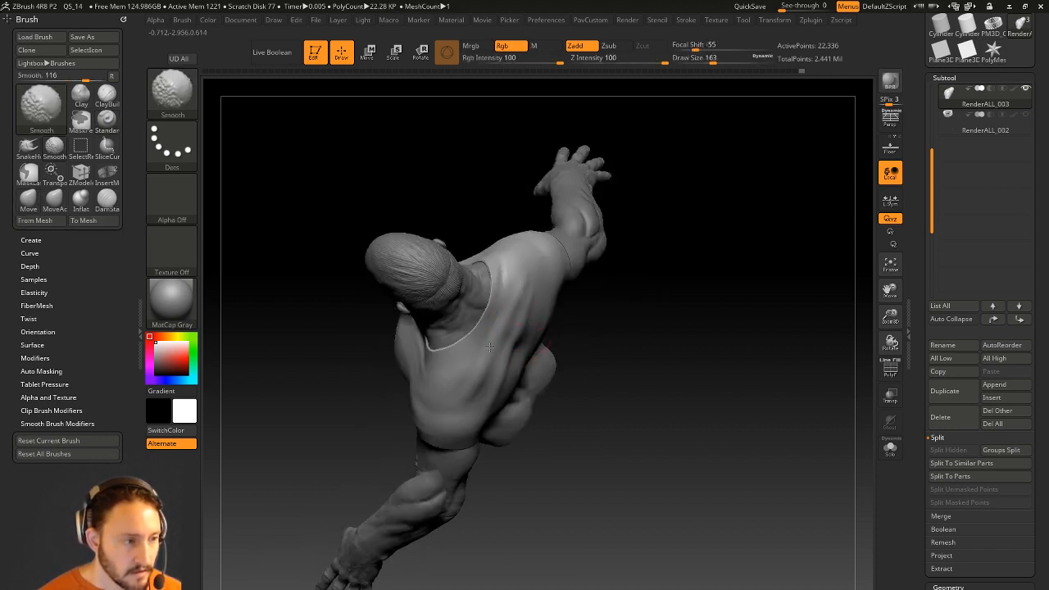
key("b")
key("h")
key("p")
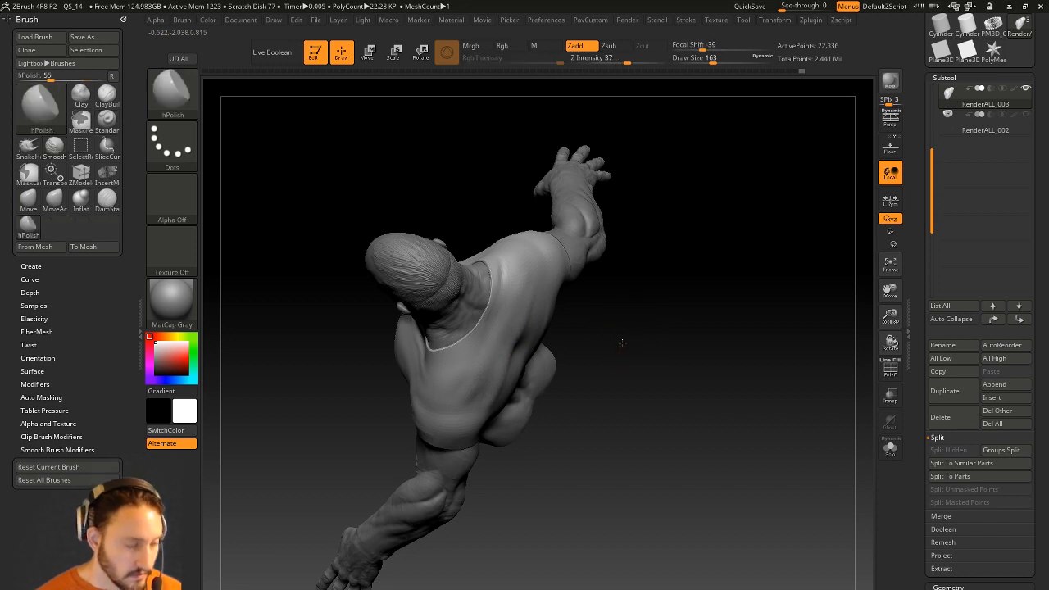
left_click_drag(630, 352, 517, 326)
key("shift")
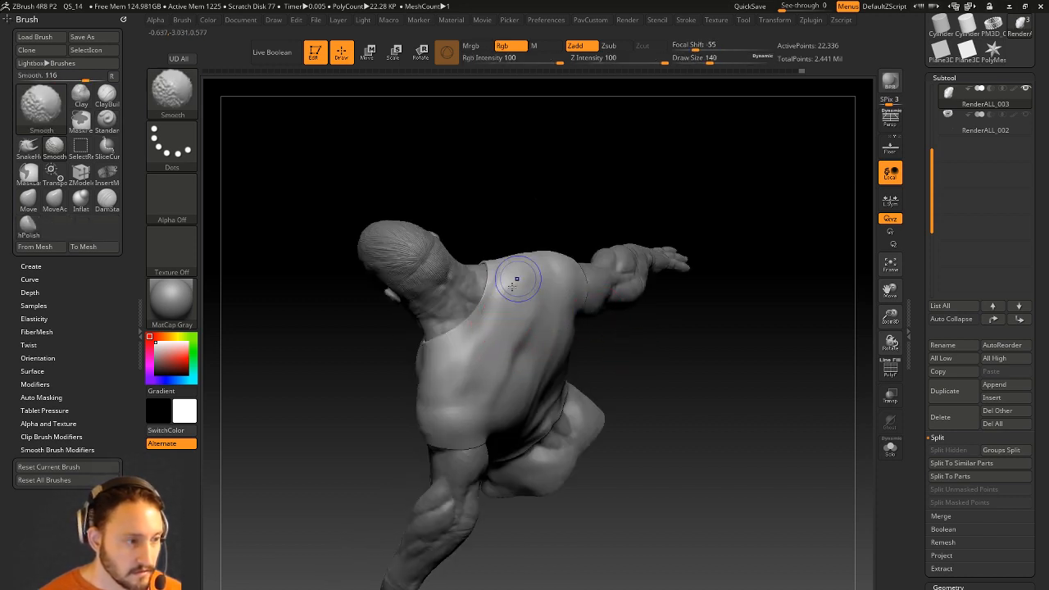
mouse_move(714, 355)
left_mouse_down()
mouse_move(667, 384)
mouse_move(511, 347)
mouse_move(598, 364)
mouse_move(528, 406)
mouse_move(738, 260)
mouse_move(707, 238)
mouse_move(529, 361)
left_mouse_up()
Carve diagonal folds into the shirt's back with a smaller Standard brush.
key("1")
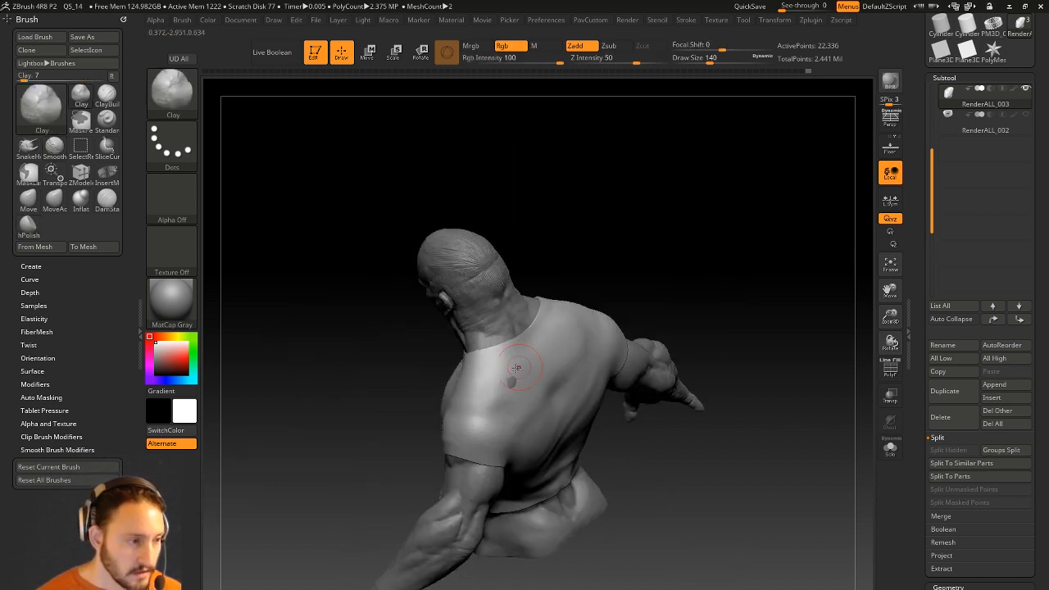
left_click_drag(660, 255, 601, 278, "alt")
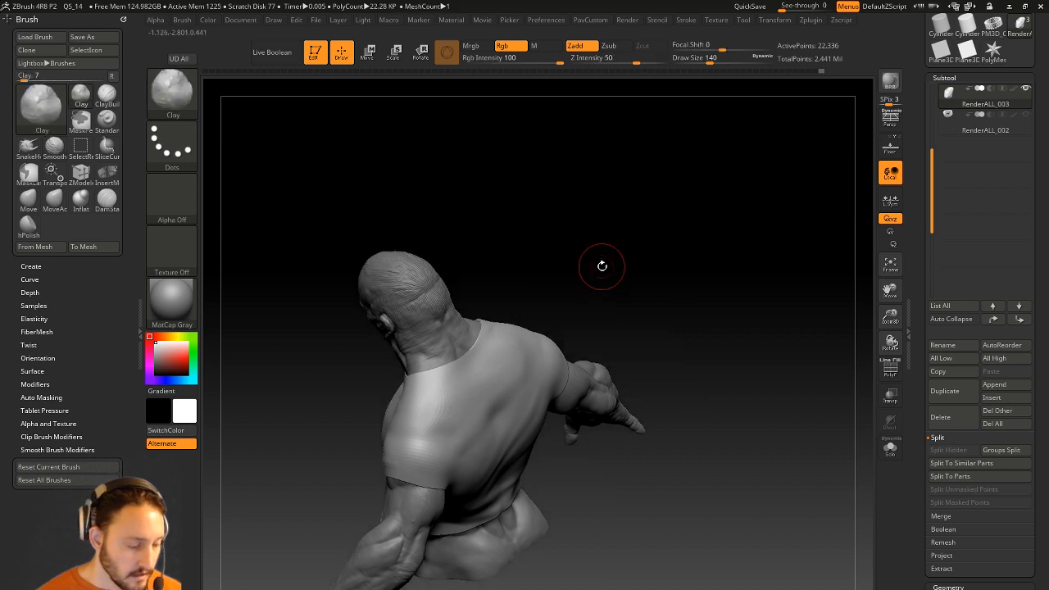
key("2")
key("s")
left_click_drag(502, 382, 453, 426)
left_click_drag(510, 345, 456, 423)
key("shift")
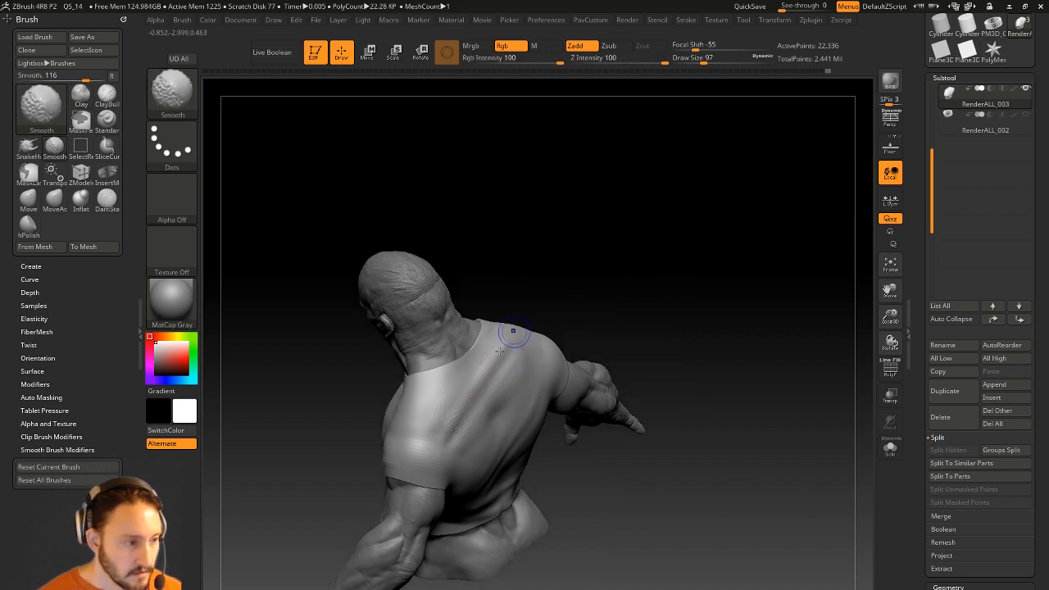
Soften the new back folds from the side and straight-back views.
mouse_move(711, 295)
left_mouse_down()
mouse_move(595, 333)
mouse_move(524, 400)
mouse_move(532, 378)
mouse_move(508, 373)
left_mouse_up()
left_click_drag(497, 332, 472, 444, "shift")
left_click_drag(647, 327, 582, 278)
mouse_move(602, 381)
left_mouse_down()
mouse_move(618, 328)
mouse_move(610, 373)
left_mouse_up()
left_click_drag(537, 400, 519, 372, "shift")
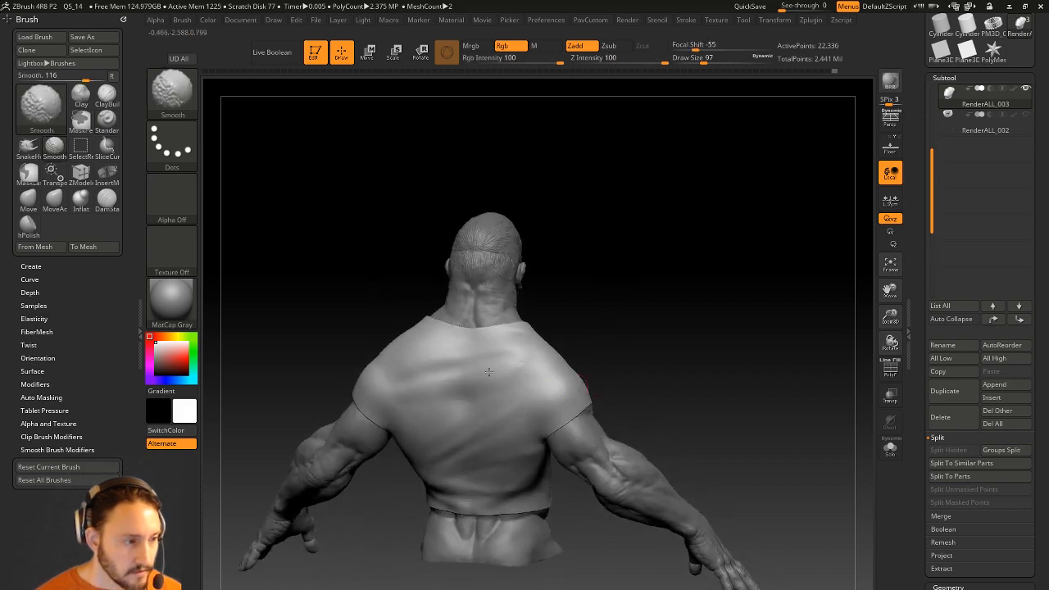
mouse_move(579, 311)
left_mouse_down()
mouse_move(623, 305)
mouse_move(674, 271)
left_mouse_up()
Divide the shirt subtool with Ctrl+D to 89,224 points.
key("ctrl")
key("ctrl+d")
mouse_move(663, 306)
left_mouse_down()
mouse_move(663, 318)
mouse_move(671, 302)
left_mouse_up()
key("bracketleft")
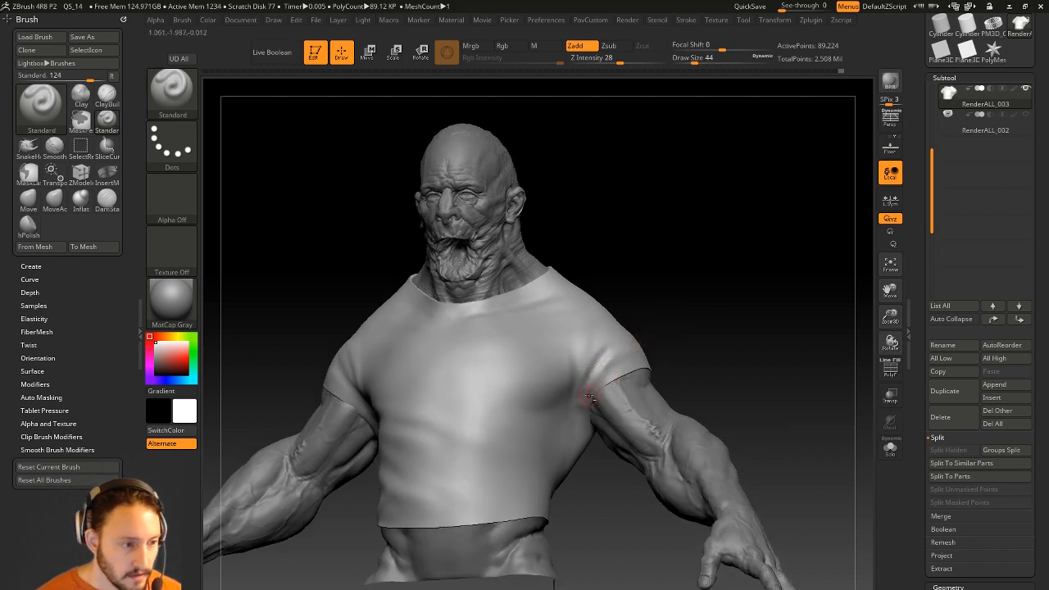
Orbit to a low angle and switch to an enlarged DamStandard brush set to carve inward.
left_click_drag(624, 366, 591, 390)
left_click_drag(647, 369, 585, 409)
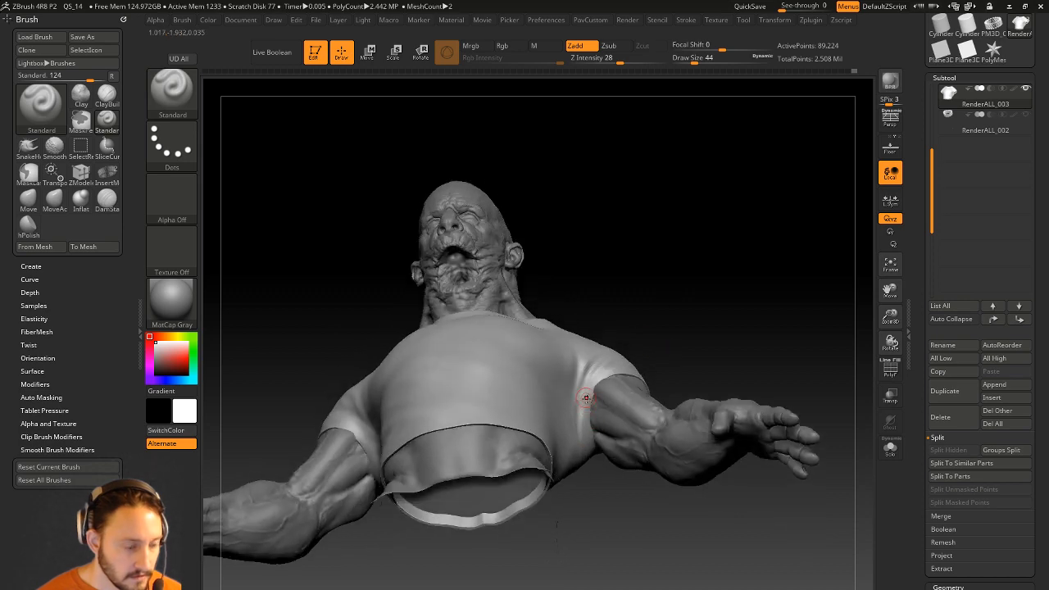
key("b")
key("d")
key("s")
left_click_drag(677, 321, 637, 403)
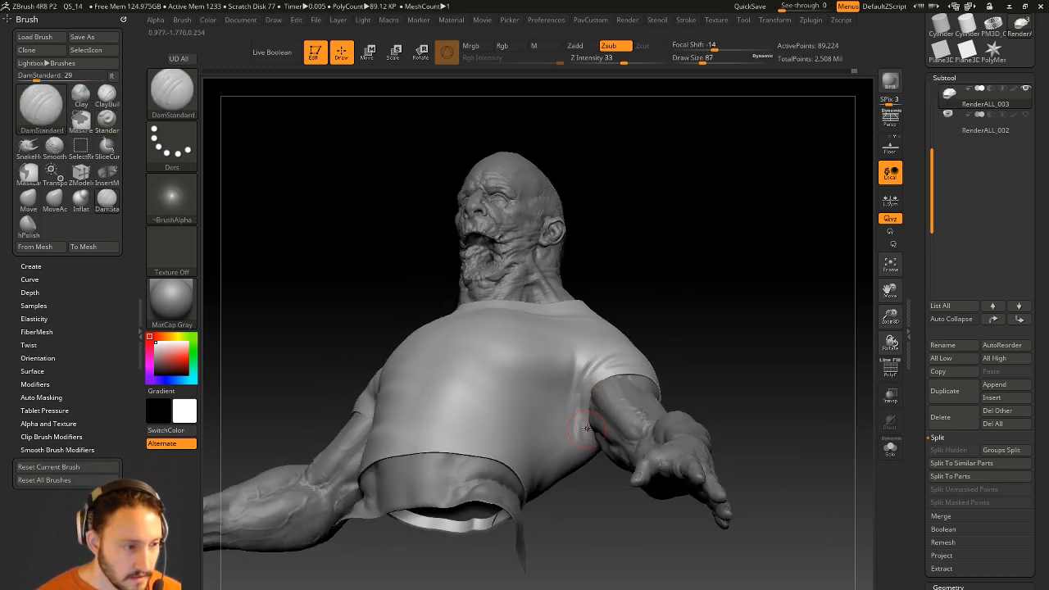
left_click_drag(598, 476, 574, 404)
Orbit from a straight back view around to a three-quarter front view of the shirt.
mouse_move(760, 391)
left_mouse_down()
mouse_move(761, 362)
mouse_move(735, 344)
mouse_move(677, 337)
mouse_move(524, 401)
left_mouse_up()
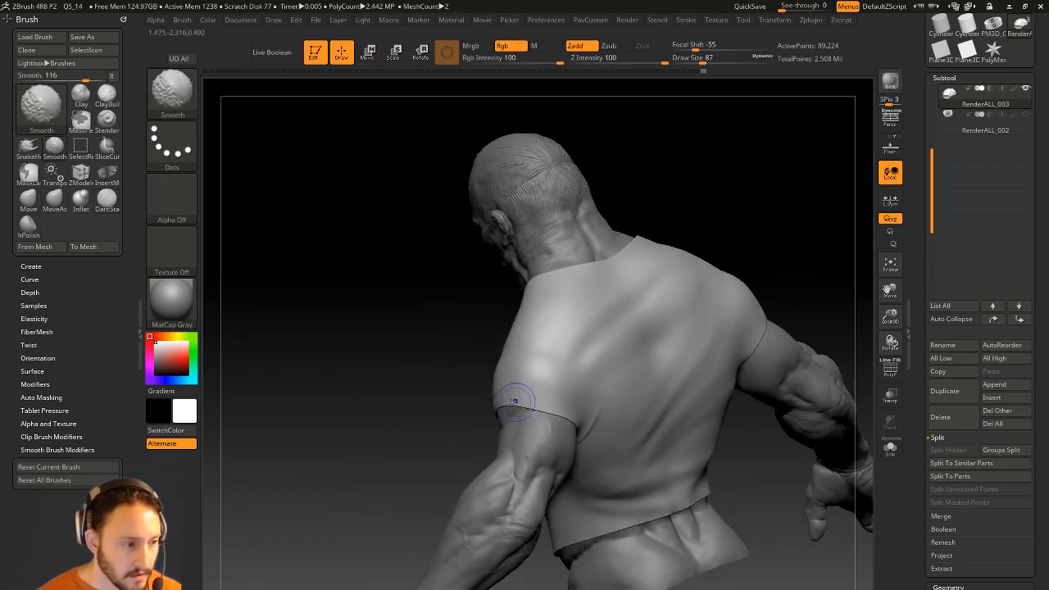
left_click_drag(450, 440, 493, 420, "shift")
left_click_drag(537, 514, 512, 510, "alt")
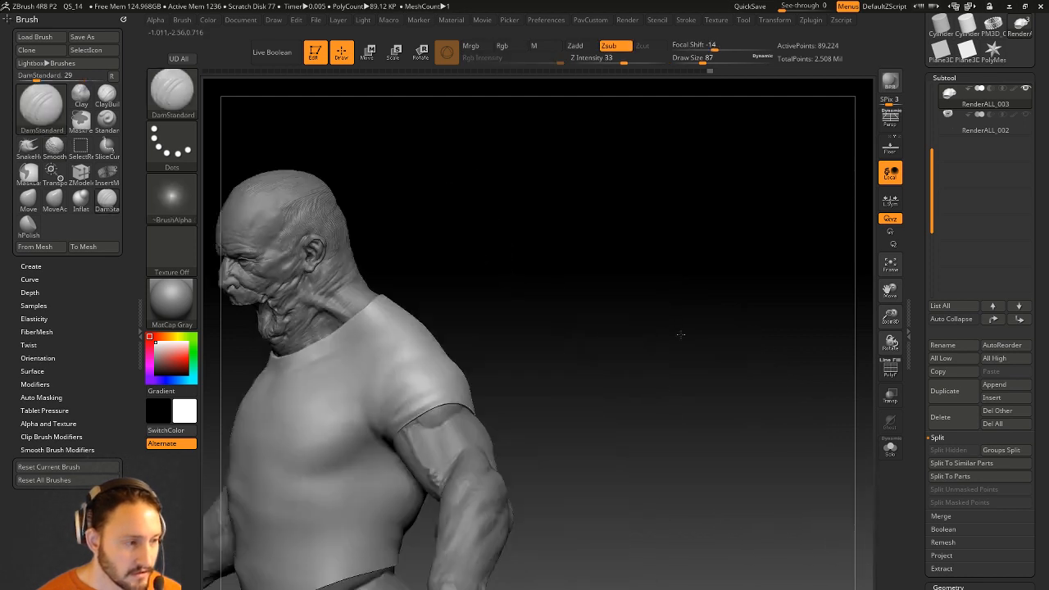
mouse_move(680, 334)
left_mouse_down("shift")
mouse_move(581, 338)
mouse_move(637, 282)
mouse_move(576, 270)
left_mouse_up("shift")
left_click_drag(665, 315, 610, 329)
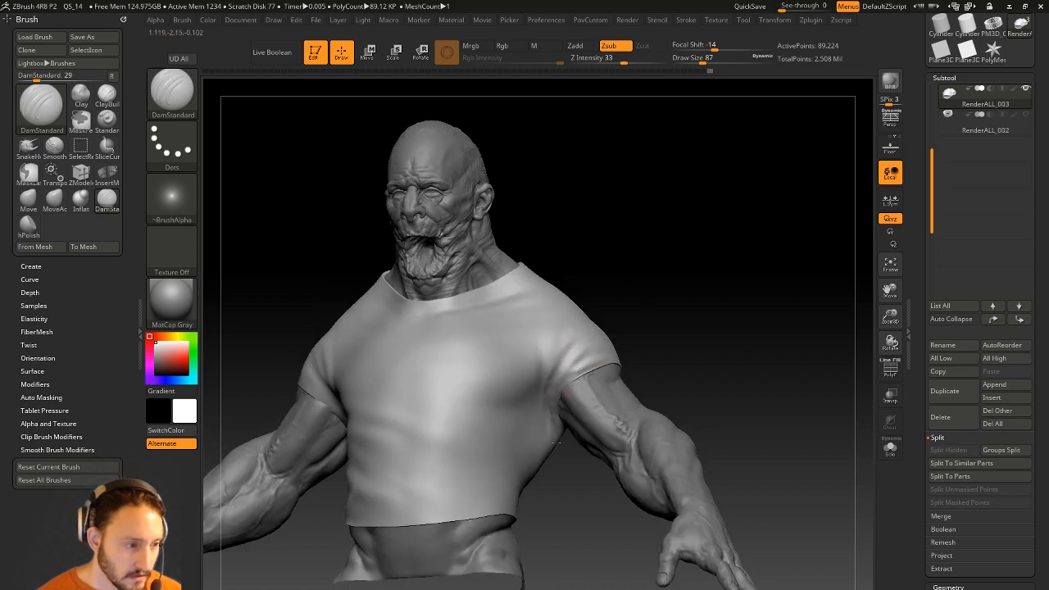
left_click_drag(579, 465, 551, 401)
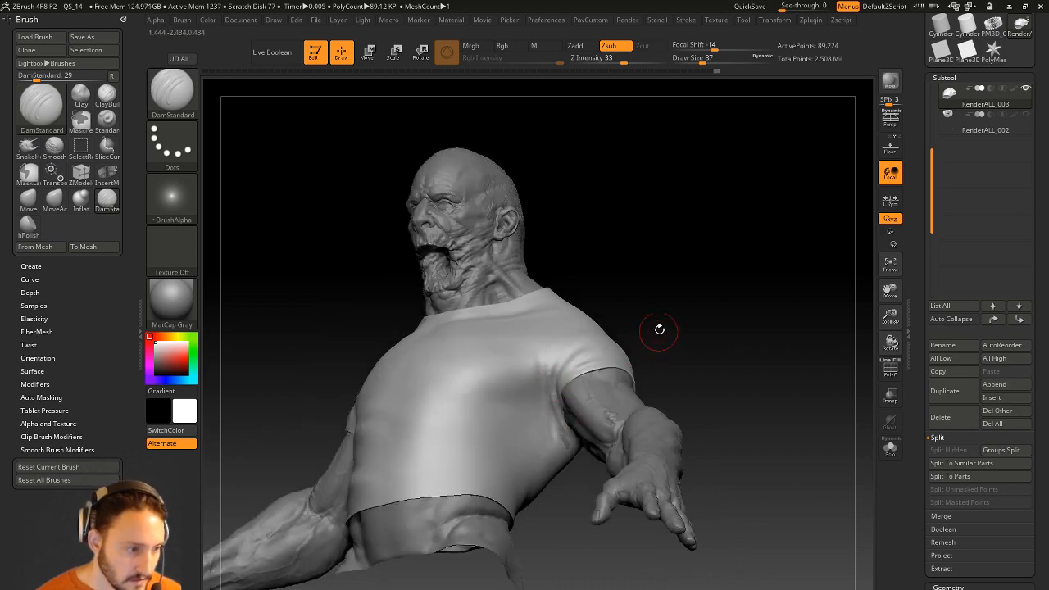
left_click_drag(658, 335, 696, 342)
Switch to the Standard brush and sculpt folds on the shirt beside the armpit.
key("b")
key("s")
key("t")
key("s")
left_click_drag(537, 448, 557, 449)
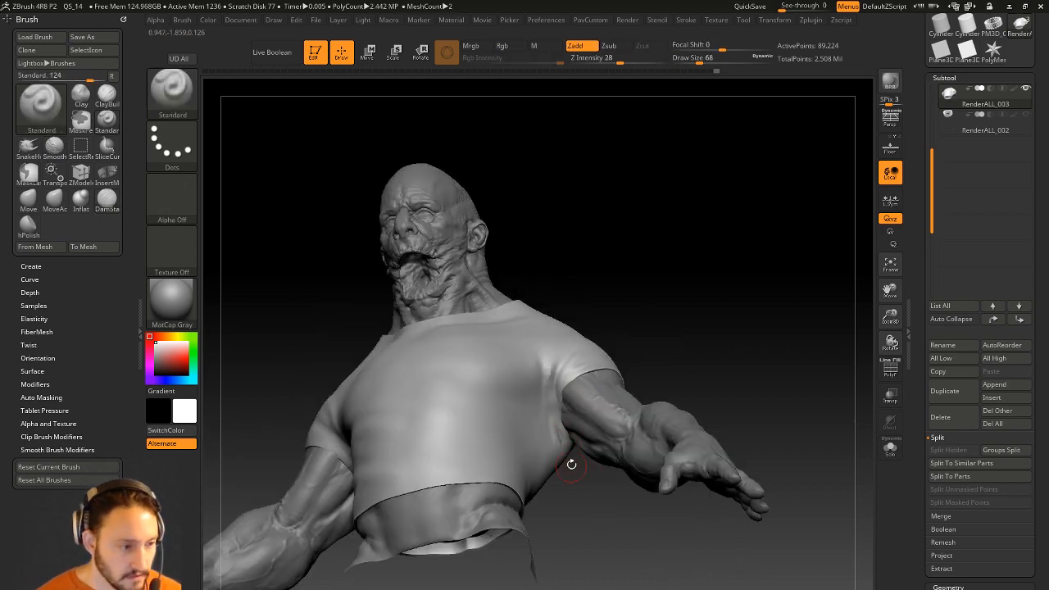
left_click_drag(557, 344, 609, 258)
key("s")
left_click_drag(357, 385, 391, 356)
mouse_move(400, 456)
left_mouse_down()
mouse_move(412, 383)
mouse_move(419, 401)
left_mouse_up()
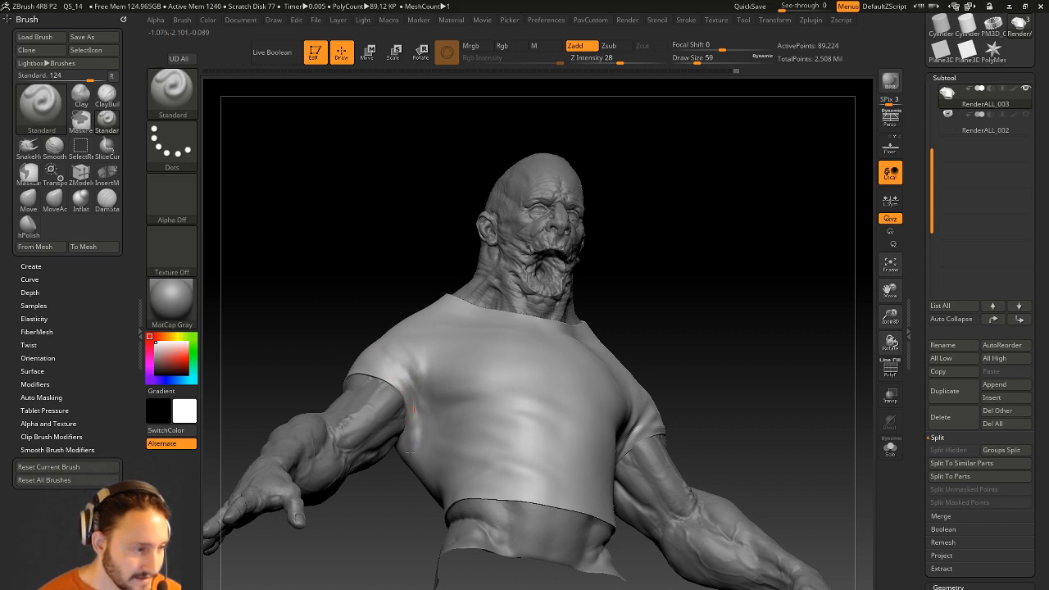
right_click_drag(415, 414, 418, 416)
left_click_drag(411, 396, 392, 476)
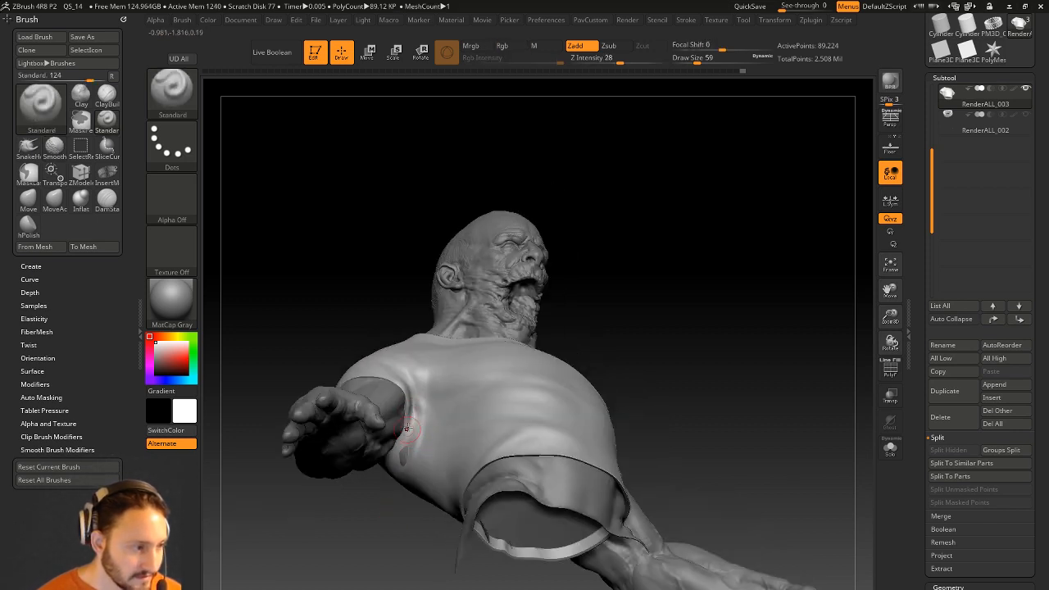
right_click_drag(402, 510, 405, 412)
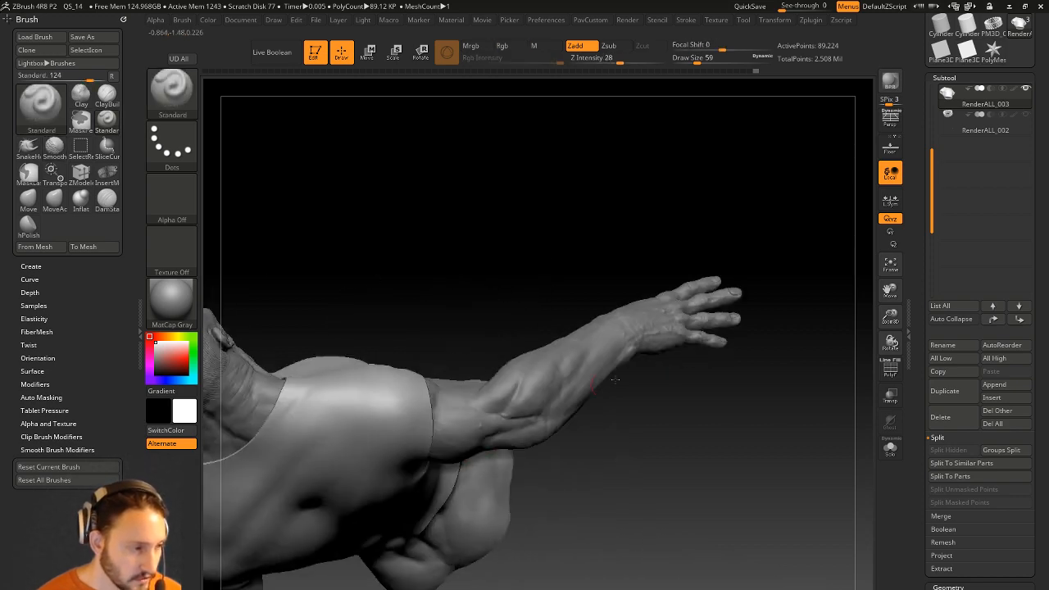
Rotate to the upper back and shoulder, Shift-smooth the shirt, and open the Windows Start menu.
right_click_drag(688, 401, 286, 346)
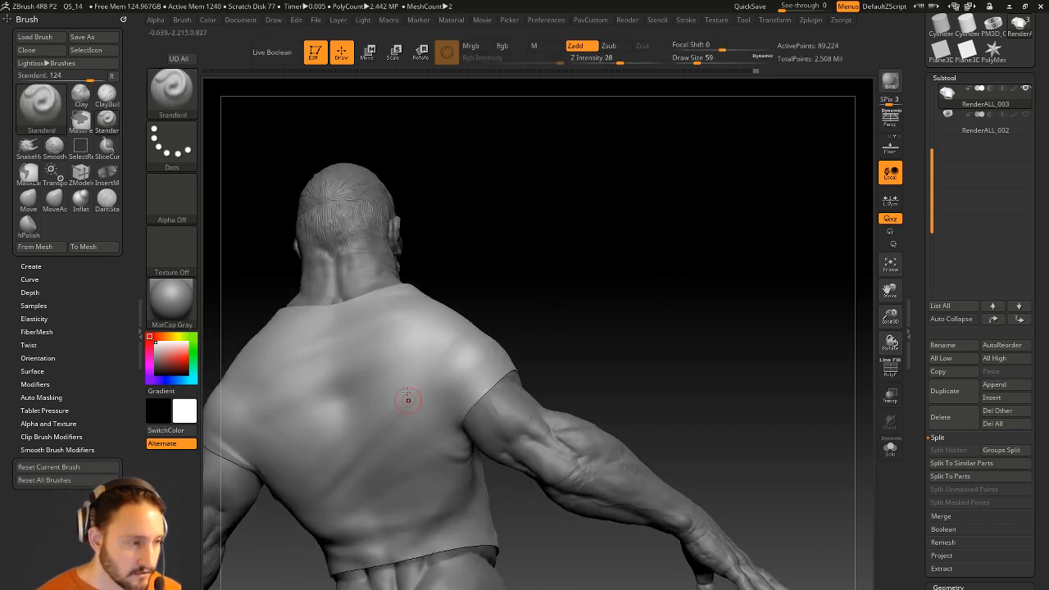
right_click_drag(465, 337, 497, 426)
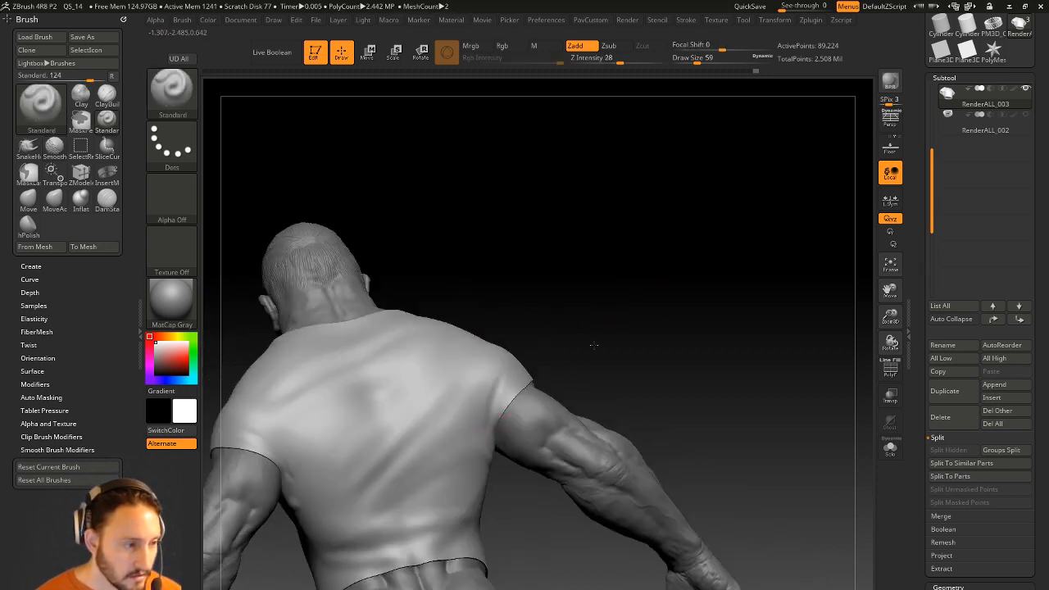
right_click_drag(604, 331, 489, 432)
mouse_move(558, 307)
right_mouse_down()
mouse_move(498, 319)
mouse_move(504, 350)
right_mouse_up()
key("shift")
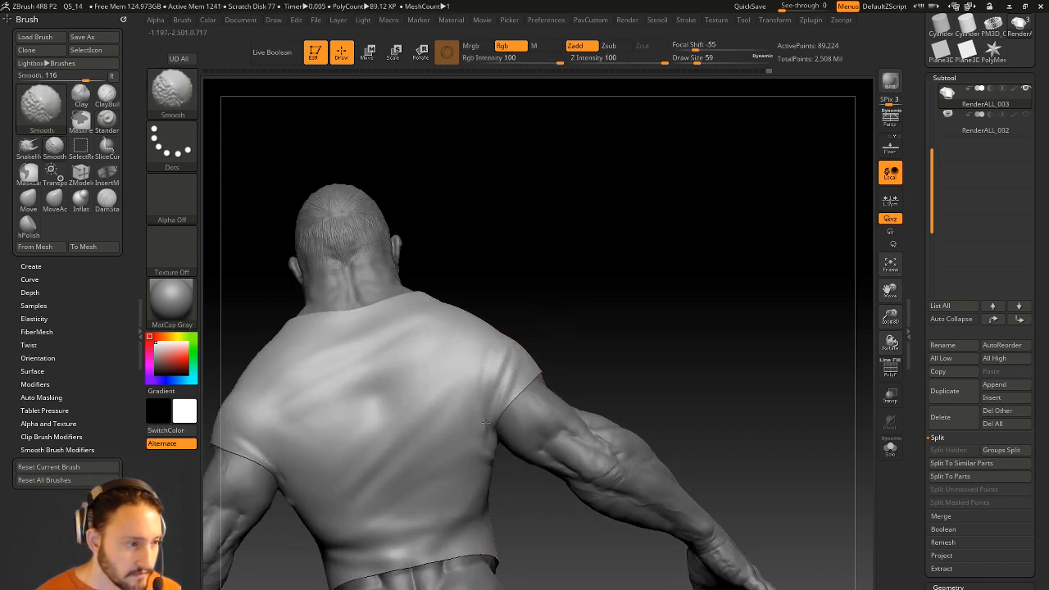
key("super")
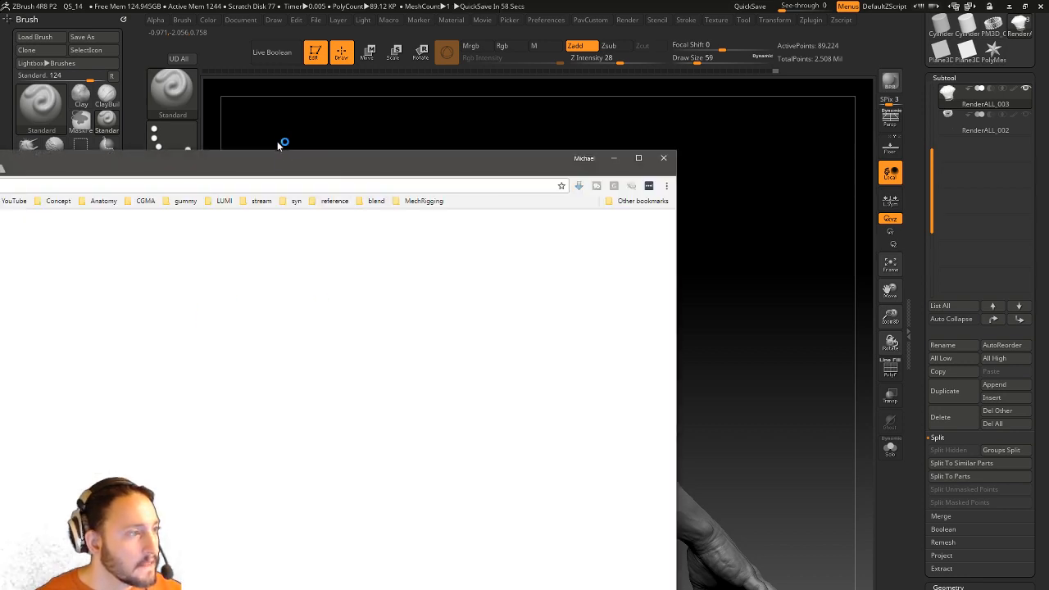
Open a browser window and load the Sketchfab website.
left_click_drag(282, 158, 468, 83)
type("sketchfab.com")
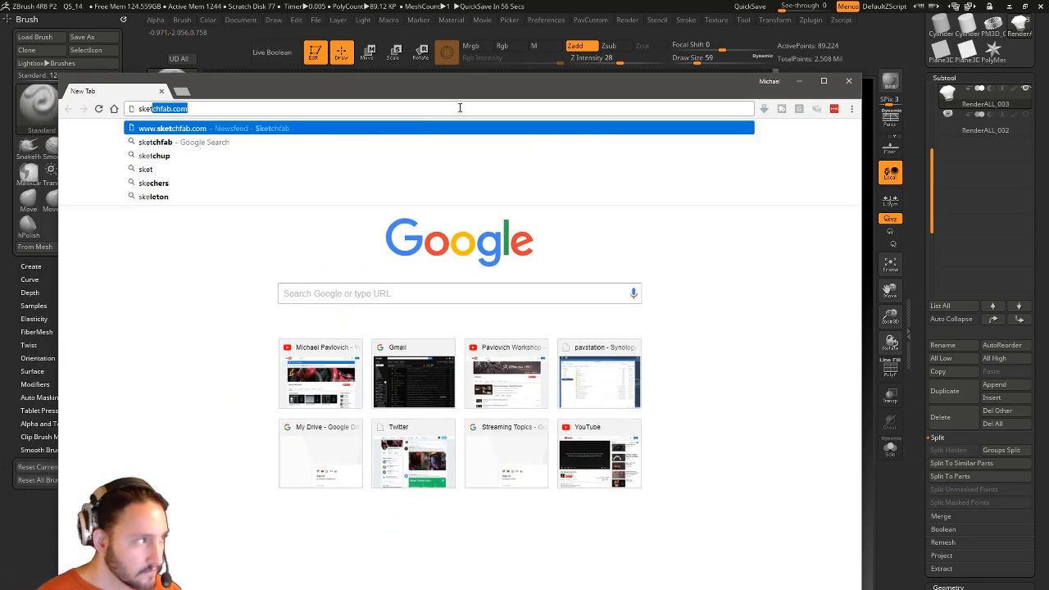
key("Return")
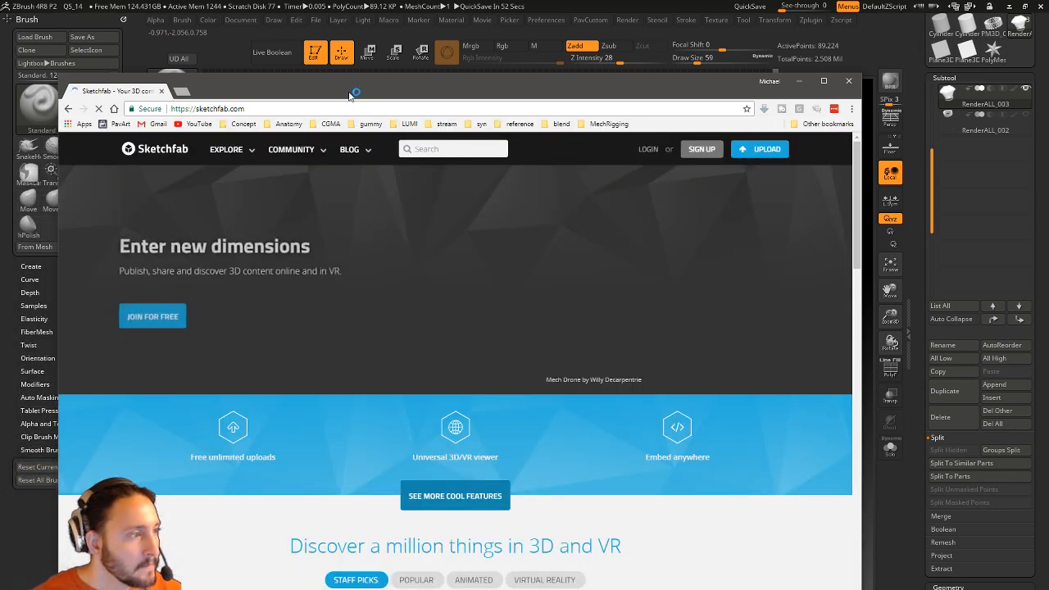
left_click_drag(351, 92, 373, 56)
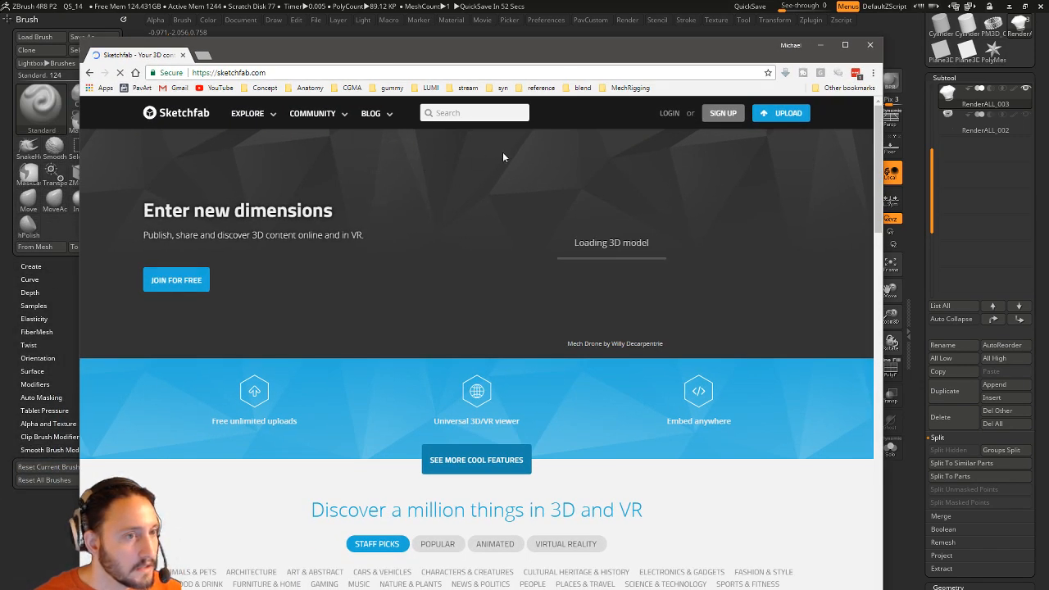
Sign in to the Sketchfab account without saving the password.
left_click(669, 113)
left_click(475, 388)
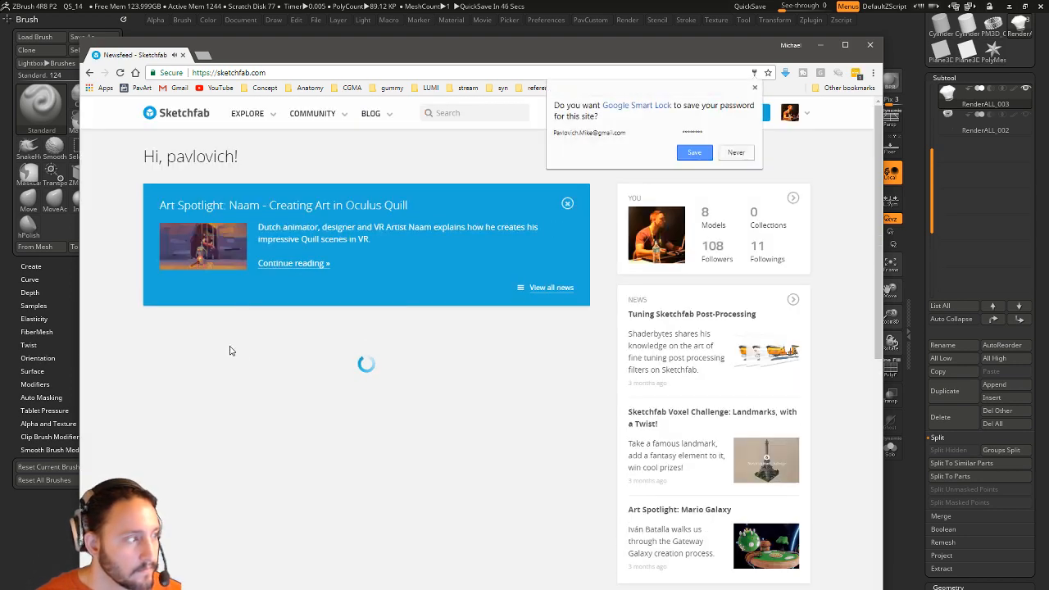
left_click(739, 154)
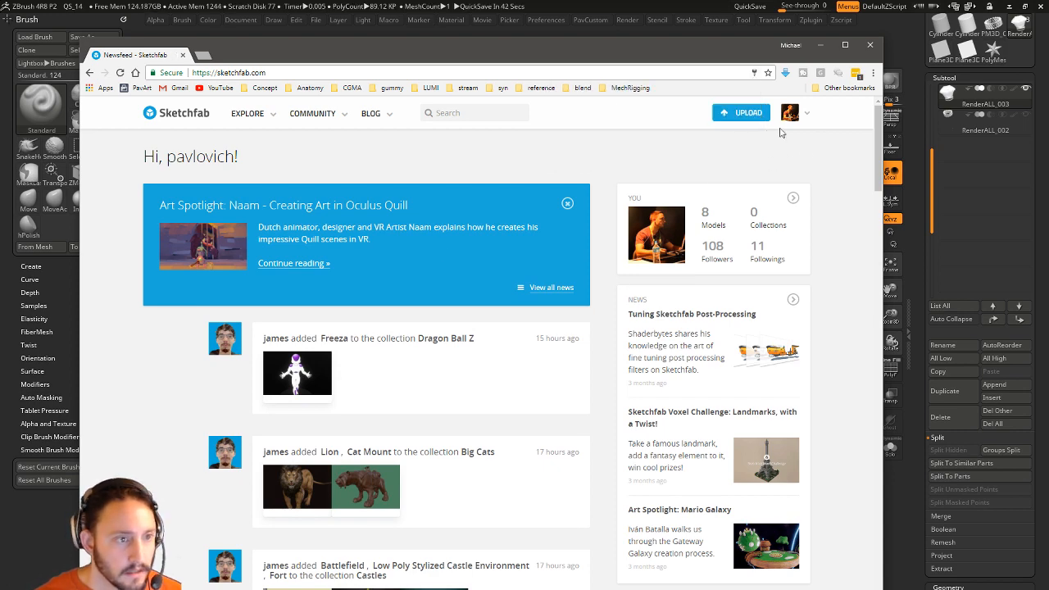
Open your Sketchfab profile, scroll to the Commander model, then bring ZBrush back to the front.
mouse_move(794, 117)
left_click(754, 141)
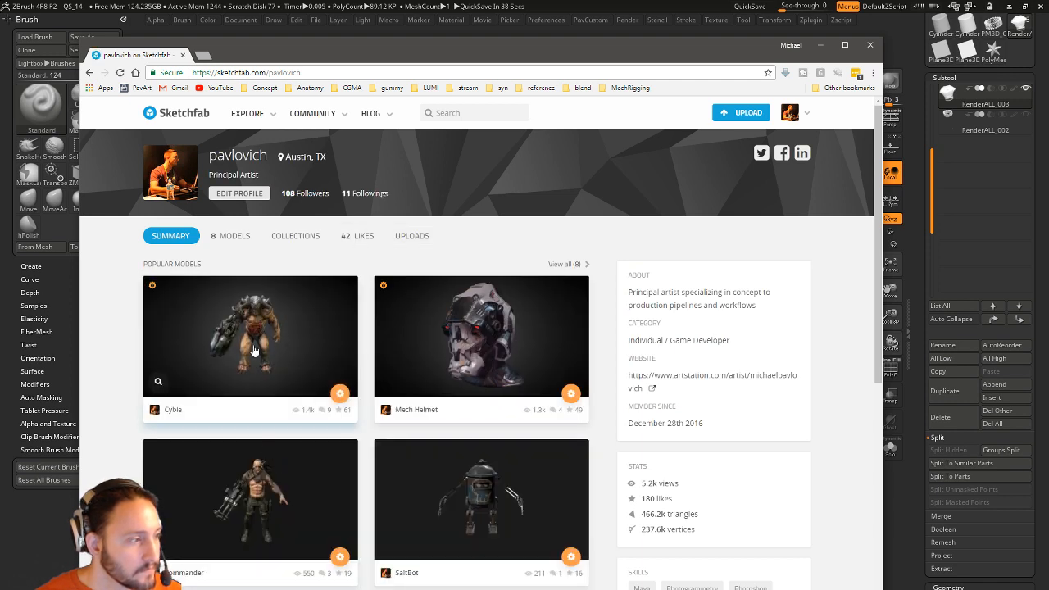
scroll(392, 310, "down", 2)
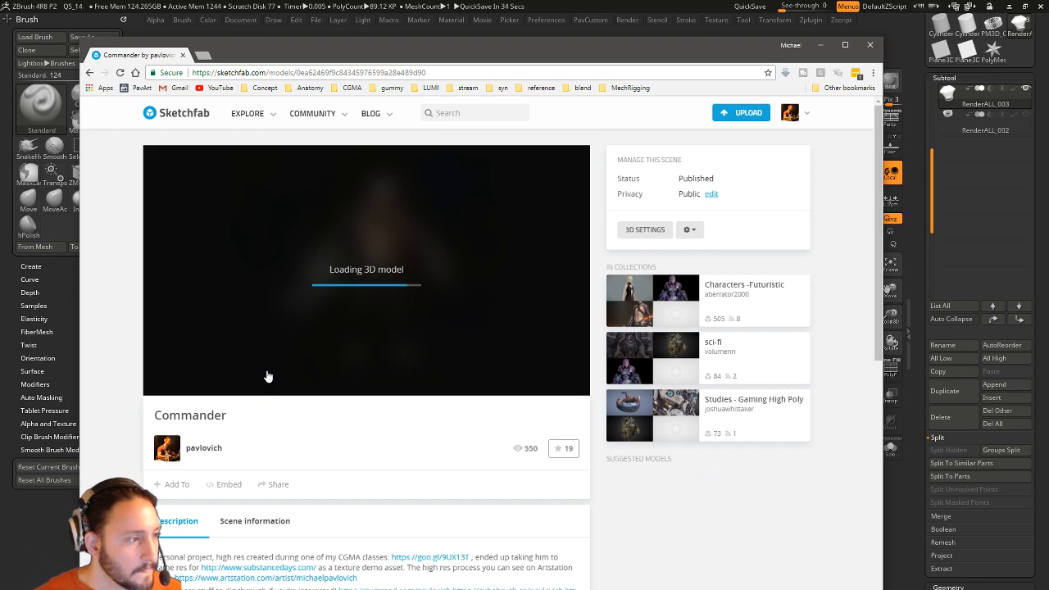
left_click(387, 6)
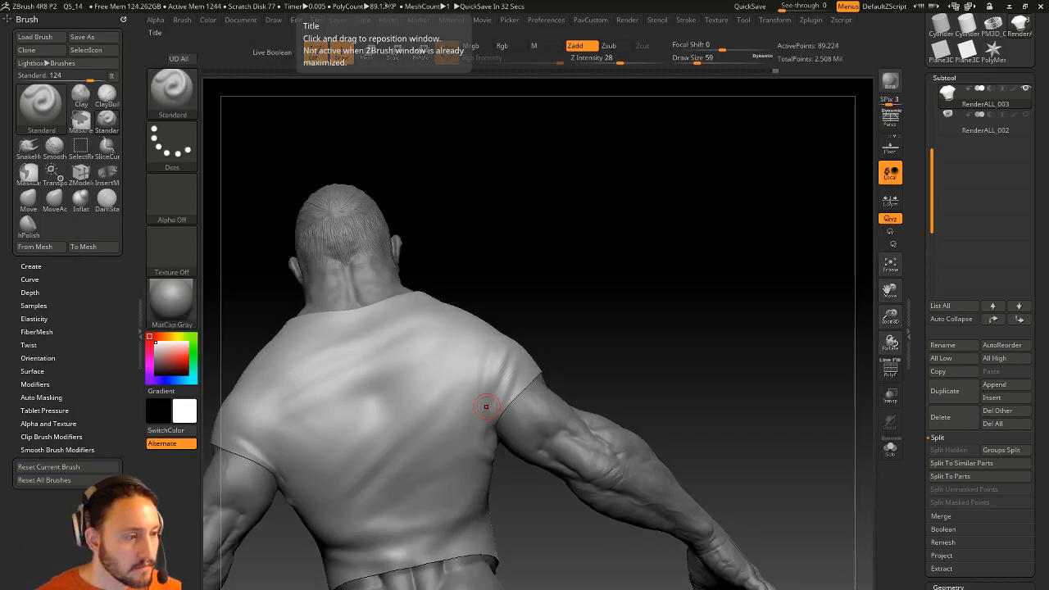
Pick the Smooth Stronger brush and smooth the shirt across the back and near the armpit.
left_click_drag(517, 260, 404, 386)
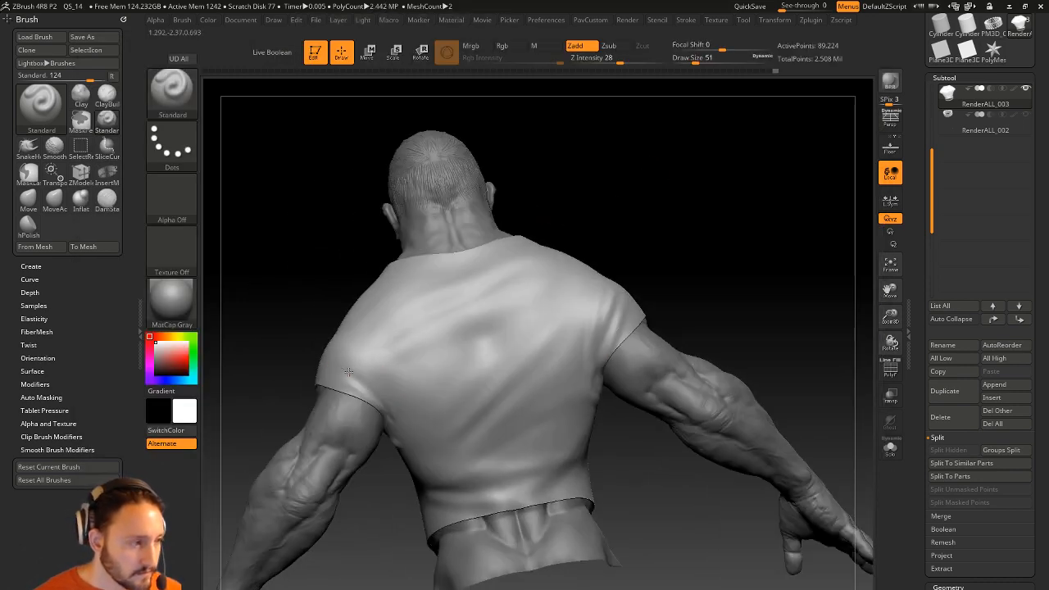
right_click_drag(407, 427, 402, 417)
left_click_drag(403, 417, 398, 398, "shift")
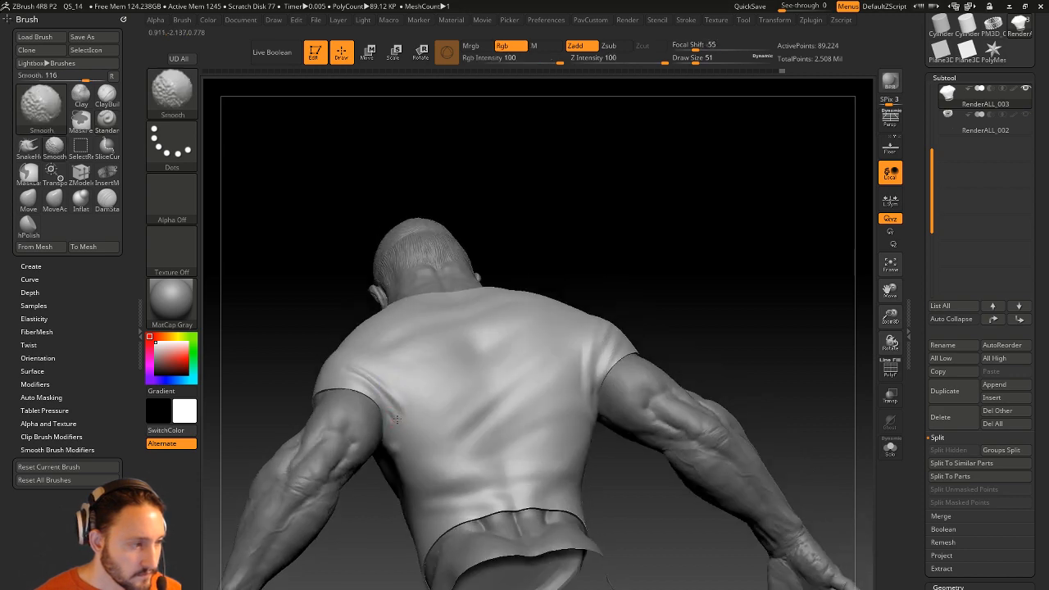
left_click(178, 105, "shift")
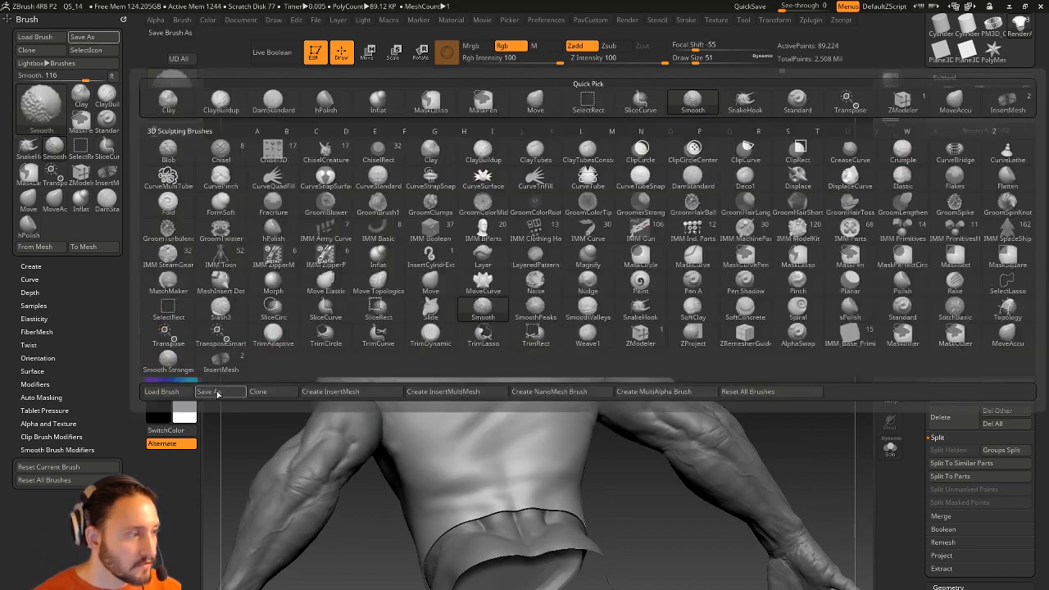
left_click(174, 362, "shift")
mouse_move(394, 416)
left_mouse_down("shift")
mouse_move(384, 394)
mouse_move(388, 413)
left_mouse_up("shift")
mouse_move(389, 422)
right_mouse_down()
mouse_move(611, 316)
mouse_move(565, 272)
mouse_move(615, 283)
mouse_move(404, 387)
right_mouse_up()
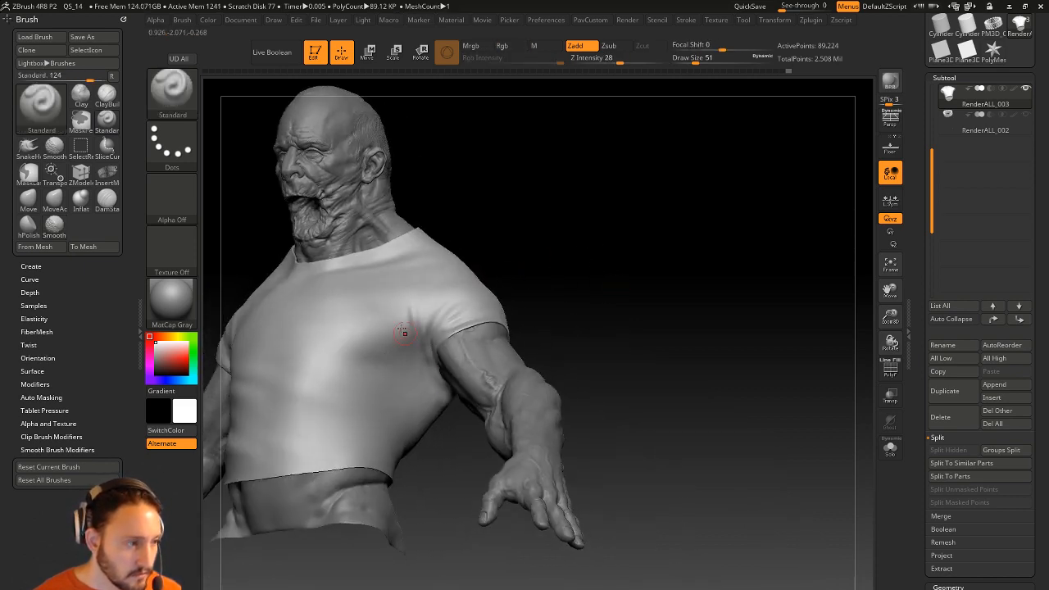
Shift-smooth the shirt's chest folds from a straight front view.
key("shift")
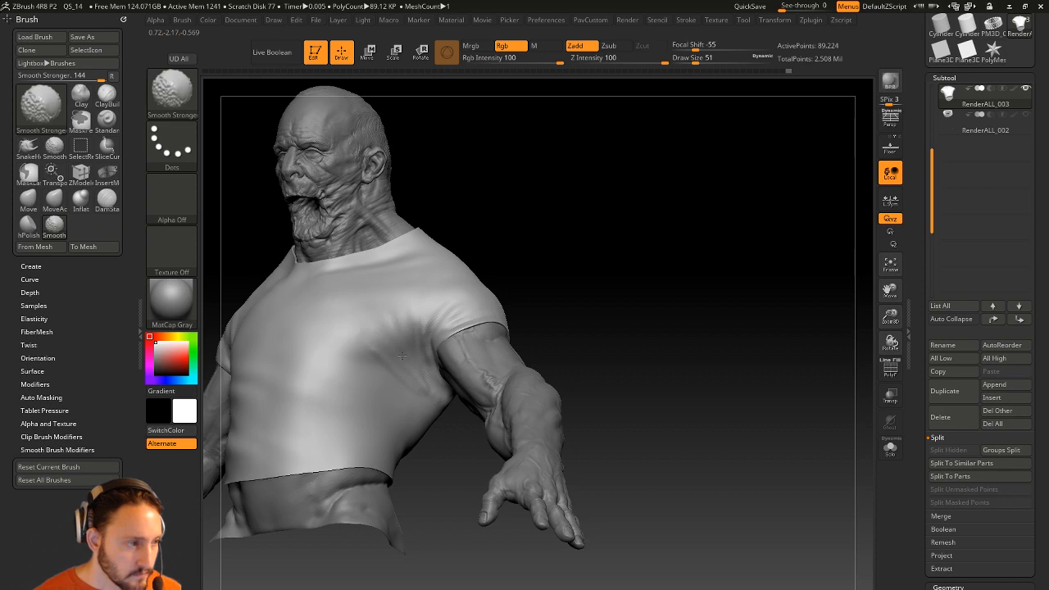
key("shift")
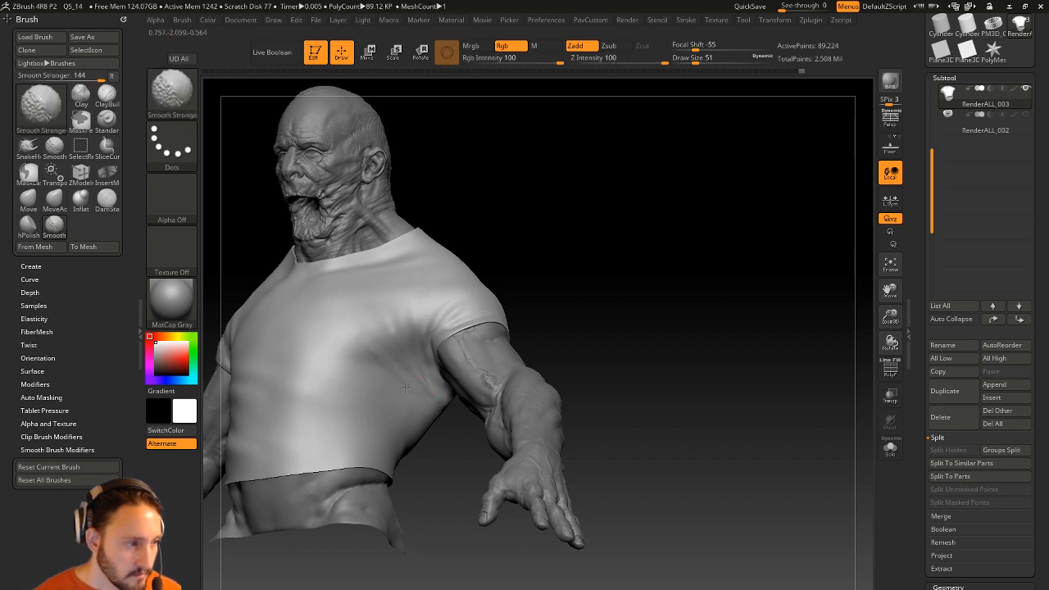
mouse_move(473, 327)
right_mouse_down("shift")
mouse_move(491, 216)
mouse_move(492, 339)
mouse_move(394, 310)
right_mouse_up("shift")
key("shift")
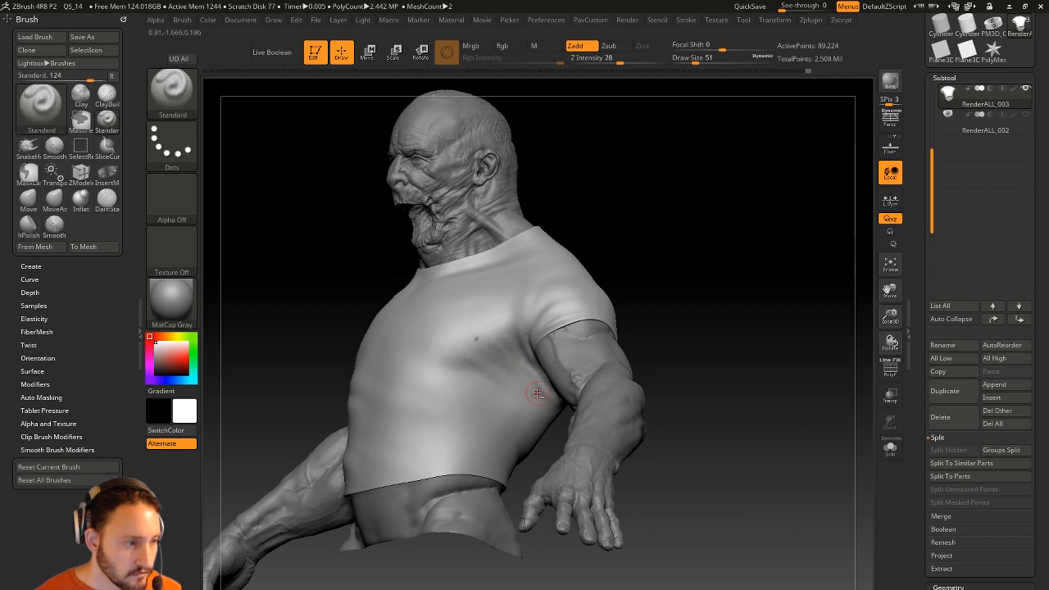
key("shift")
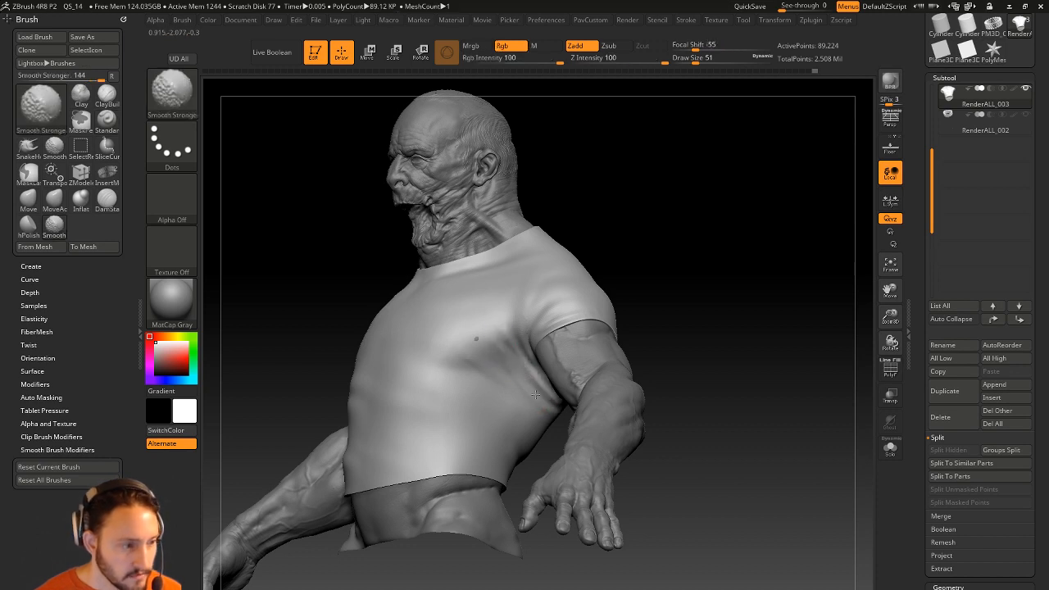
right_click_drag(500, 342, 611, 257)
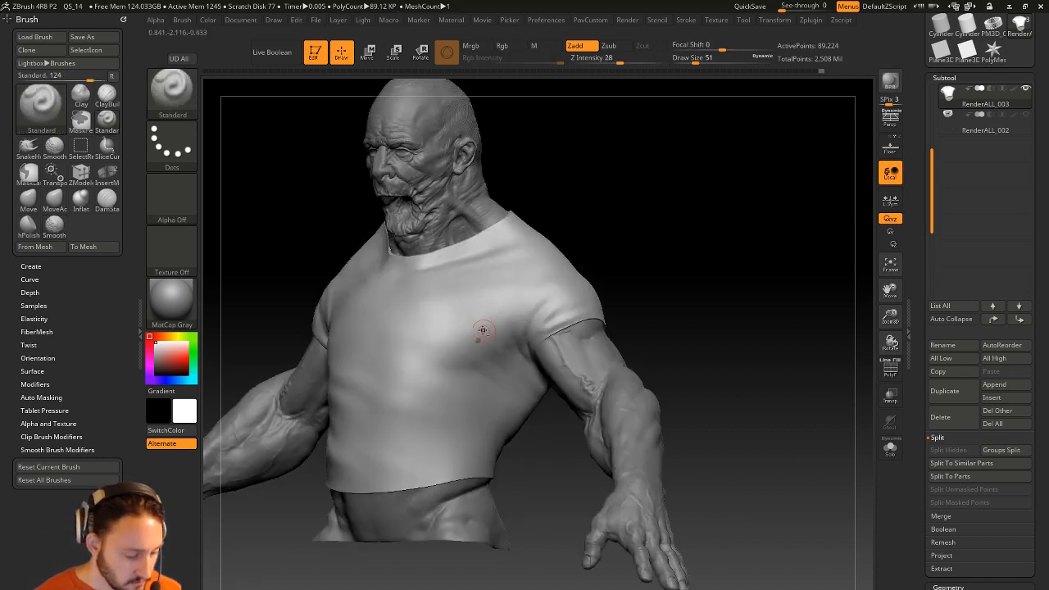
Try the Clay brush at size 145, then return to the Standard brush and frame the model.
key("b")
key("c")
key("l")
key("s")
left_click_drag(471, 353, 485, 353)
key("b")
key("s")
key("t")
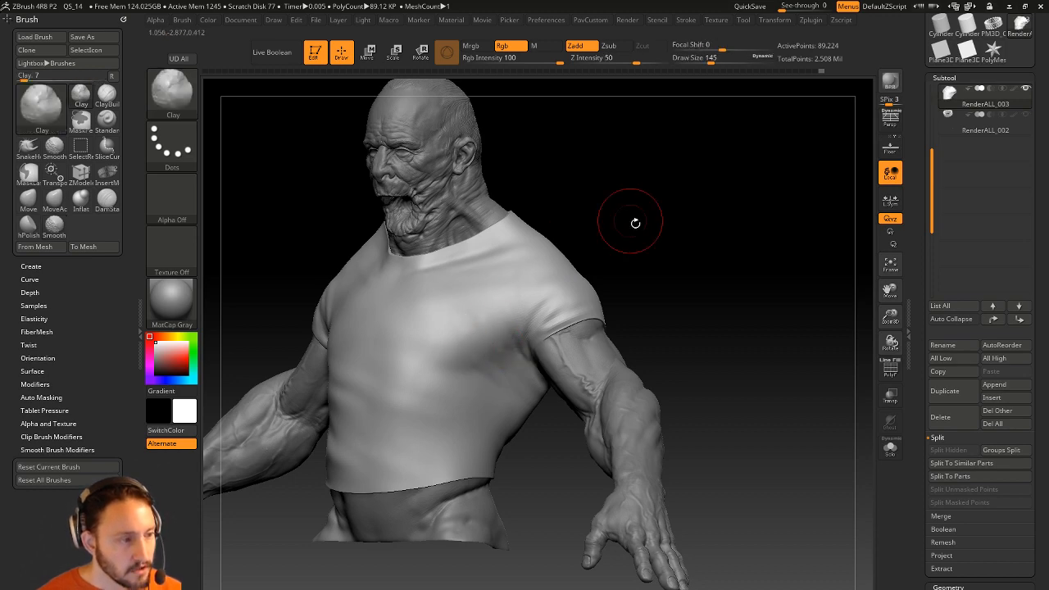
left_click_drag(623, 218, 677, 227, "shift")
mouse_move(615, 237)
left_mouse_down()
mouse_move(636, 241)
mouse_move(575, 270)
mouse_move(644, 295)
mouse_move(537, 304)
left_mouse_up()
key("f")
Switch to the DamStandard brush at draw size 41, carving inward, viewing the shoulders from above.
key("b")
key("d")
key("s")
mouse_move(584, 215)
left_mouse_down()
mouse_move(632, 180)
mouse_move(630, 222)
mouse_move(532, 279)
left_mouse_up()
Remove all edge creases with UncreaseAll from the PavCustom popup.
key("s")
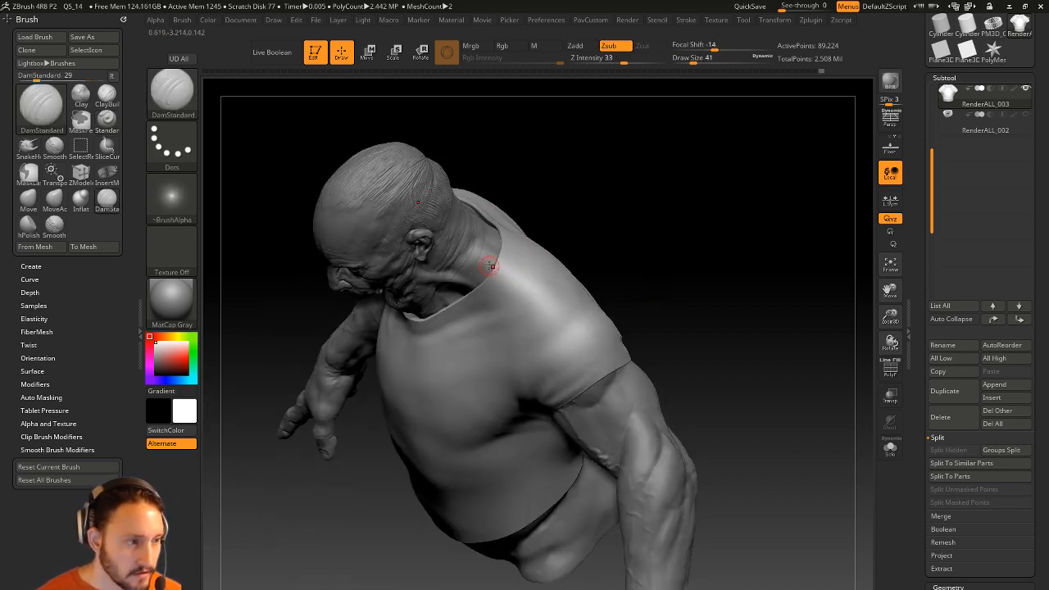
left_click_drag(688, 328, 744, 269)
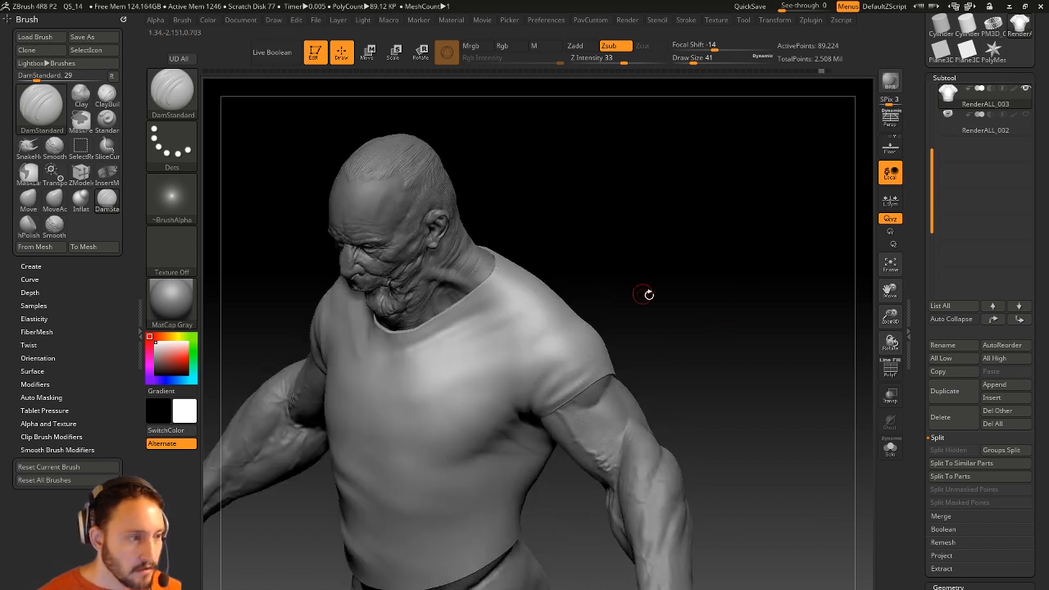
key("grave")
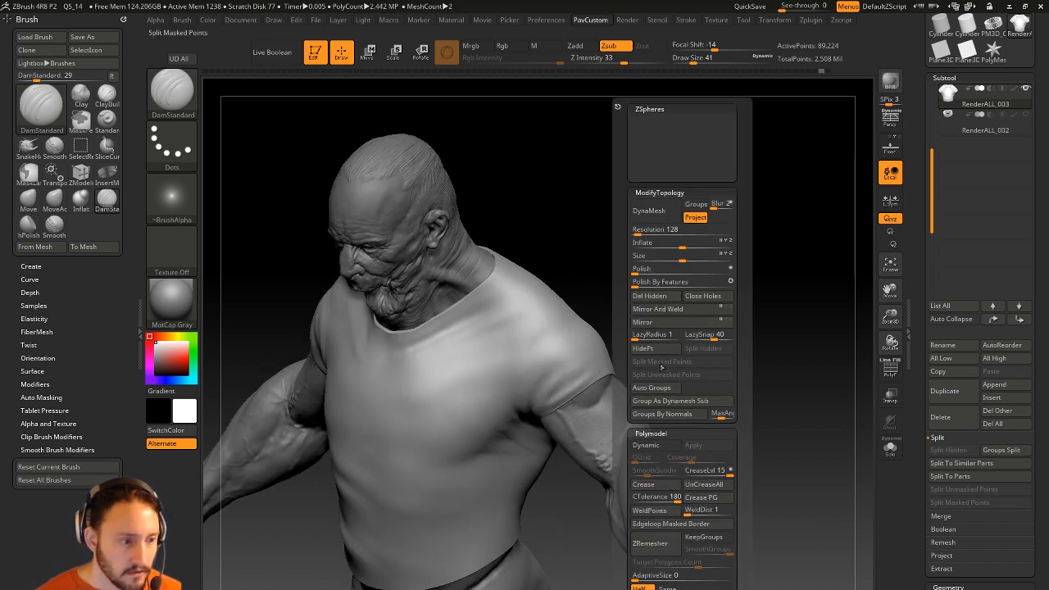
left_click(696, 485)
Switch to the Standard brush at size 97 and orbit to a three-quarter view.
key("ctrl")
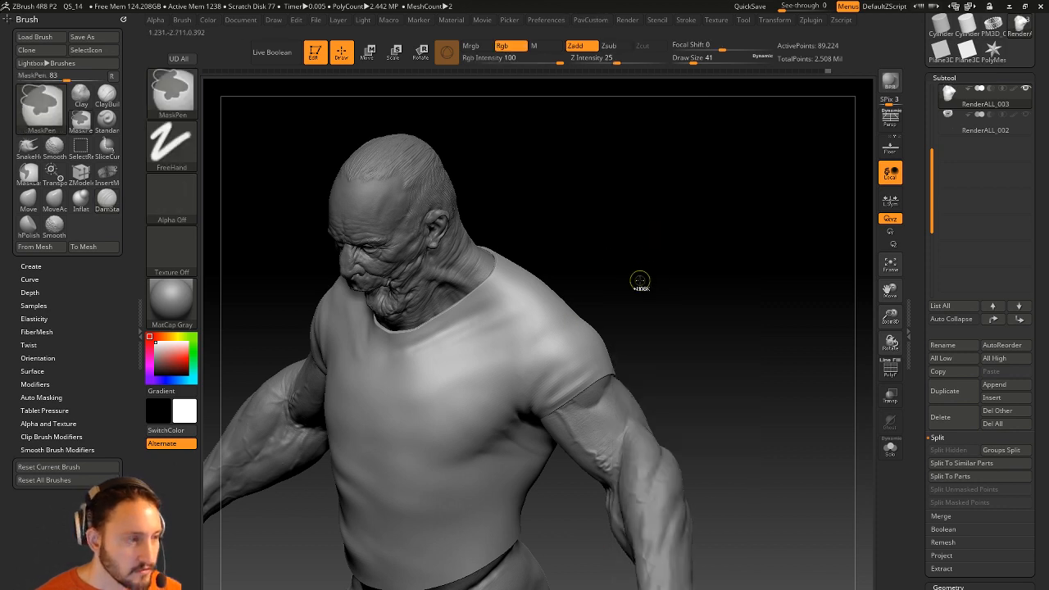
left_click_drag(540, 218, 649, 267)
key("b")
key("s")
key("t")
key("s")
left_click_drag(475, 391, 485, 391)
mouse_move(550, 304)
left_mouse_down()
mouse_move(529, 316)
mouse_move(690, 295)
mouse_move(714, 344)
mouse_move(508, 350)
mouse_move(623, 270)
mouse_move(610, 282)
left_mouse_up()
Carve the seam over the shirt's shoulder with DamStandard, undoing one stroke.
key("b")
key("d")
key("s")
left_click_drag(660, 261, 582, 281)
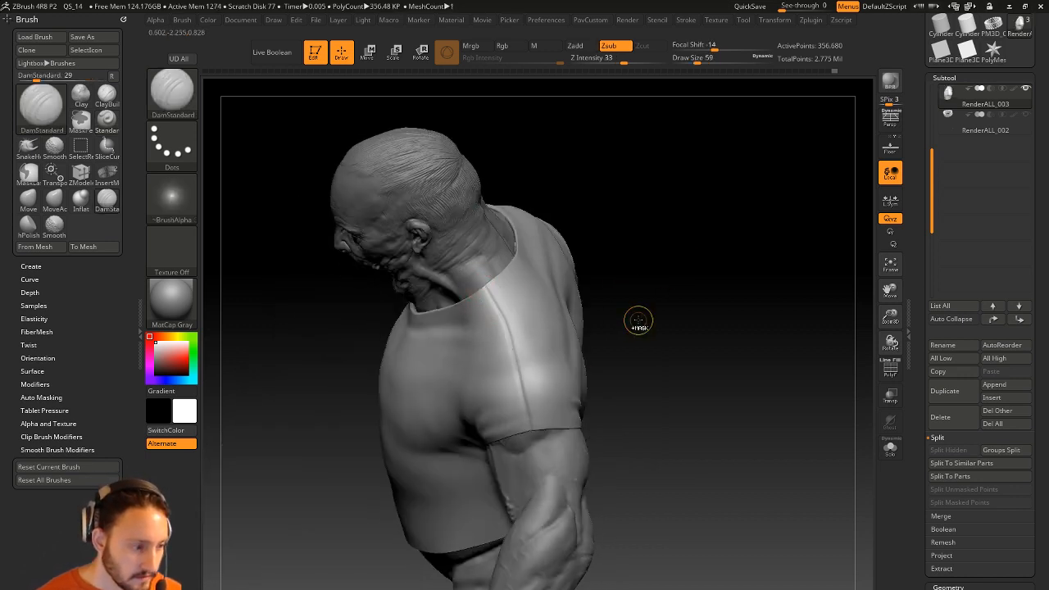
key("ctrl+z")
key("grave")
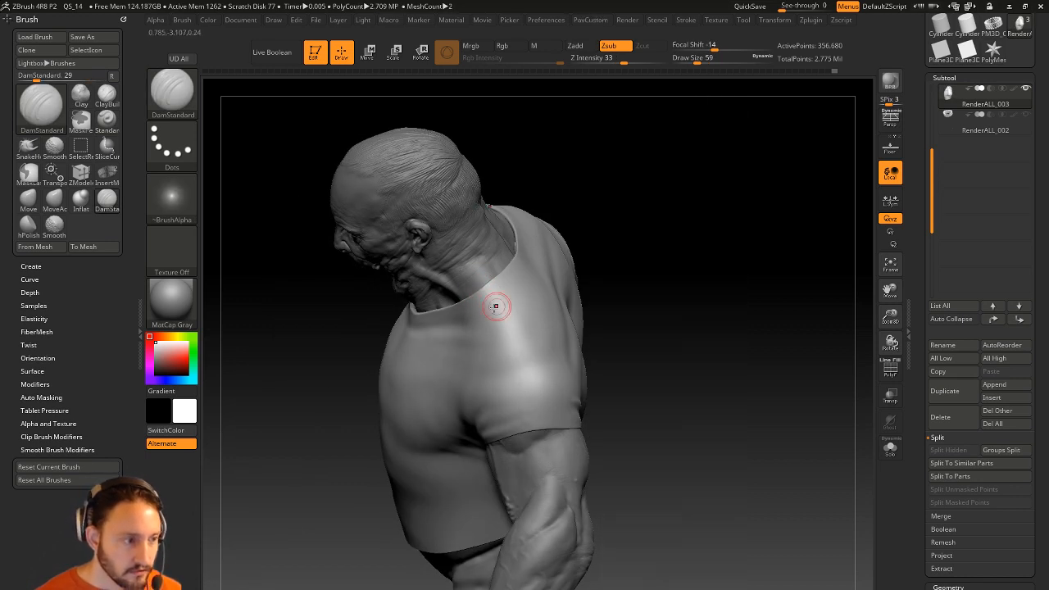
left_click_drag(639, 326, 643, 288)
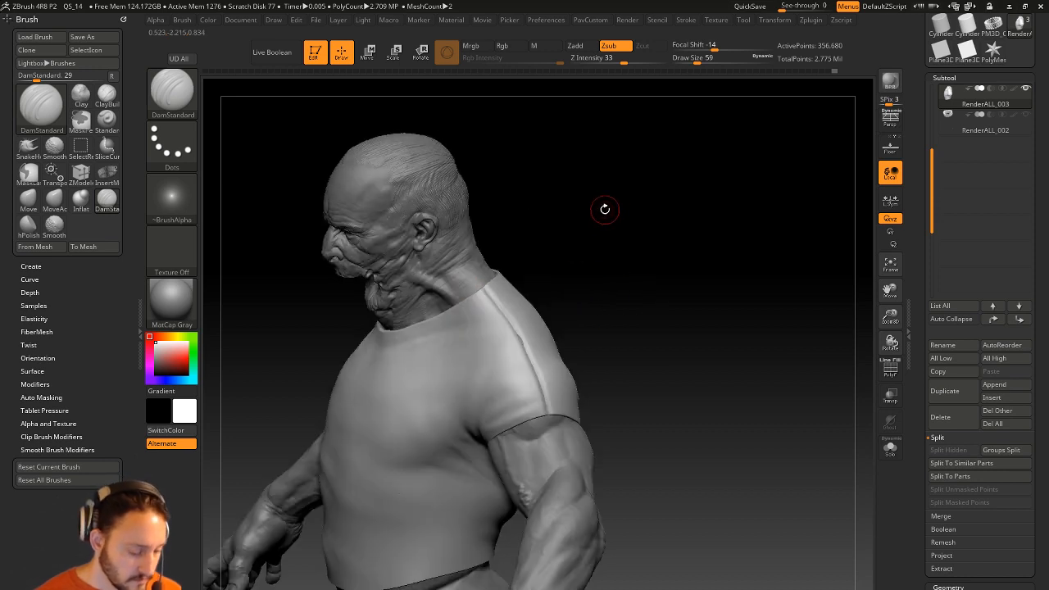
Pinch the seam edges, return to DamStandard, and open LightBox on the QuickSave files.
key("b")
key("p")
key("i")
left_click_drag(609, 215, 468, 304)
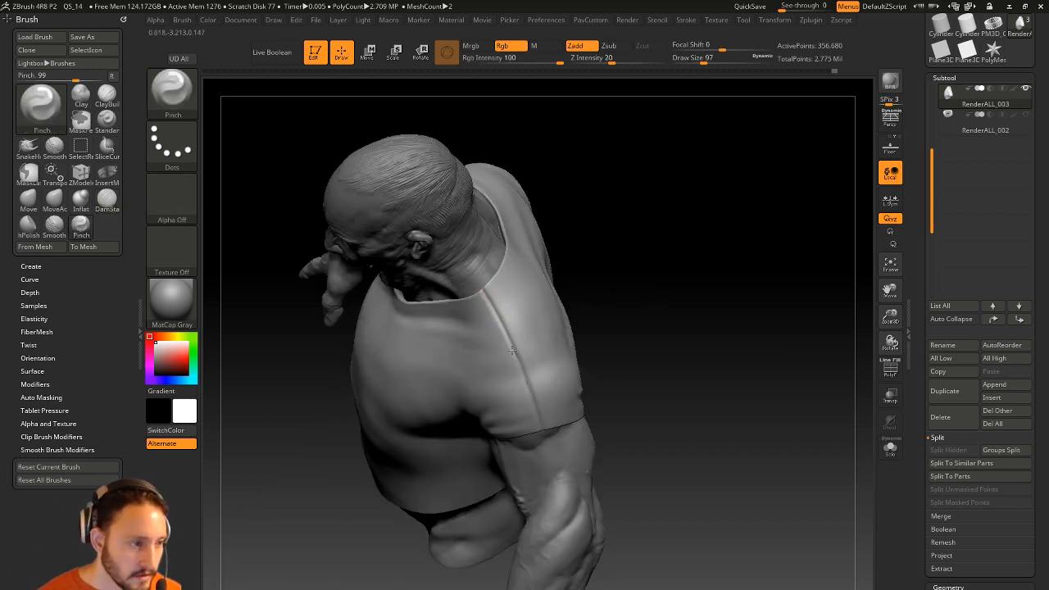
mouse_move(495, 237)
left_mouse_down()
mouse_move(686, 278)
mouse_move(684, 215)
left_mouse_up()
key("b")
key("d")
key("s")
left_click_drag(624, 250, 662, 238)
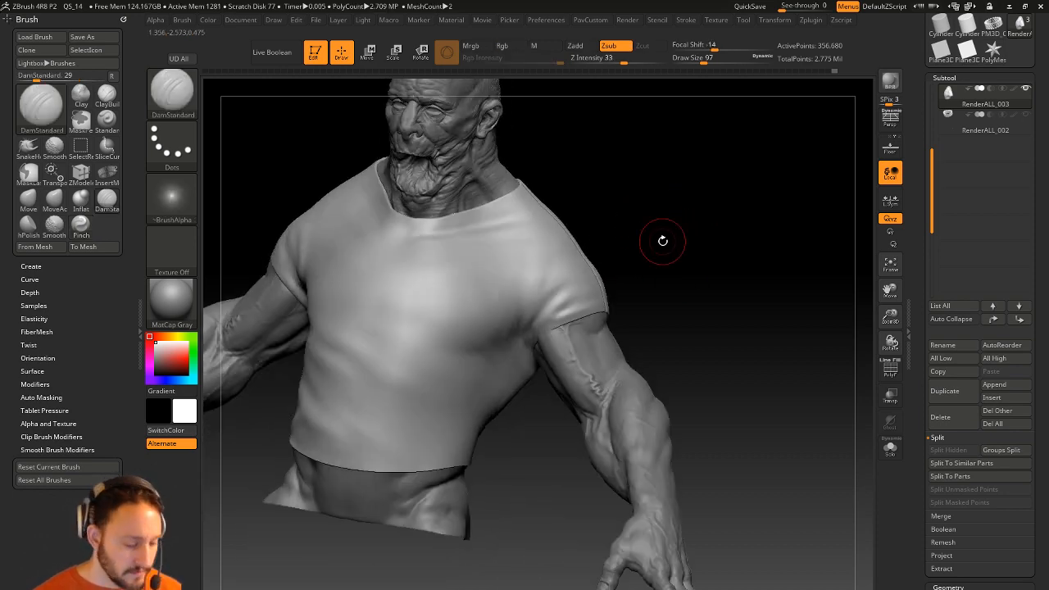
key("comma")
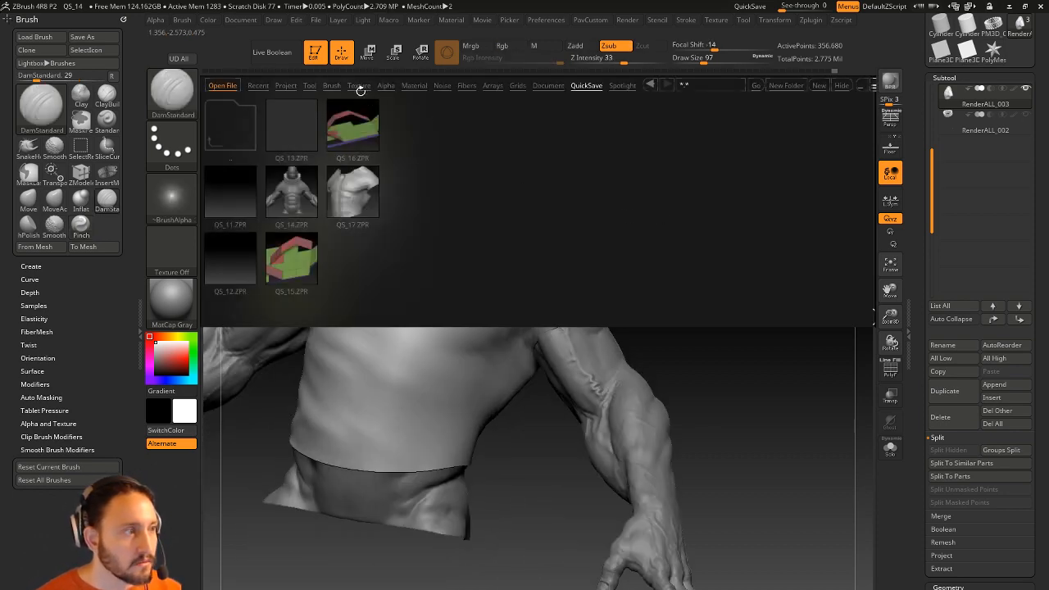
Switch LightBox to the Brush tab in a four-row layout, toggling the right tray closed and open.
left_click(325, 86)
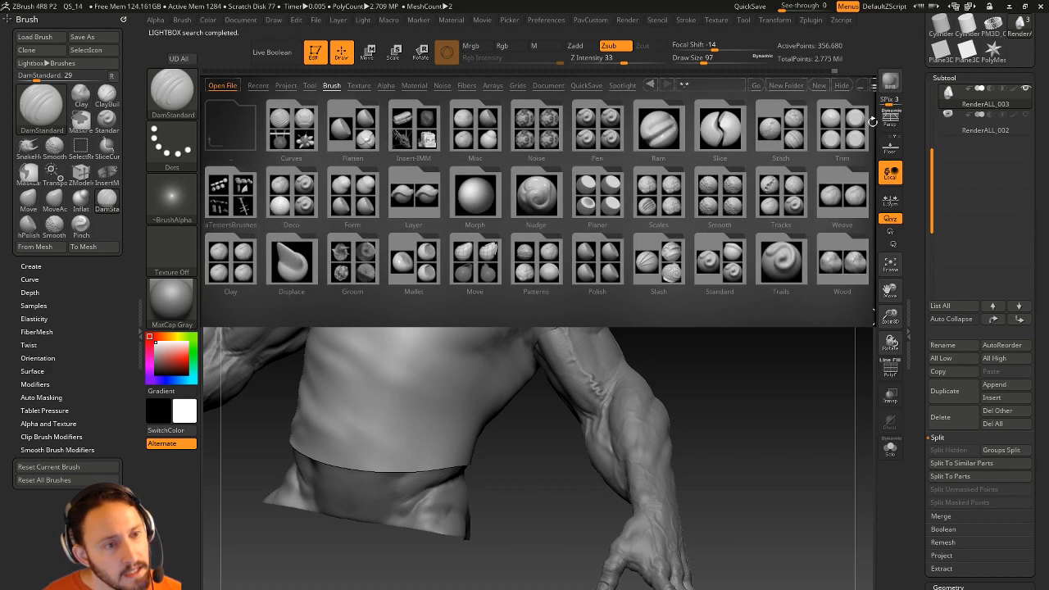
left_click(909, 163)
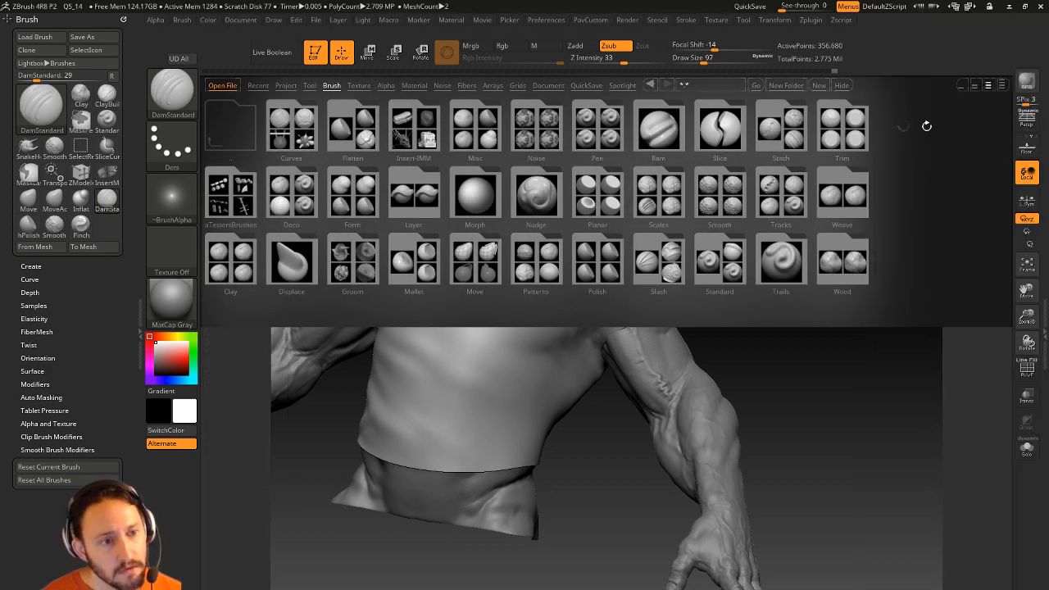
left_click(1001, 85)
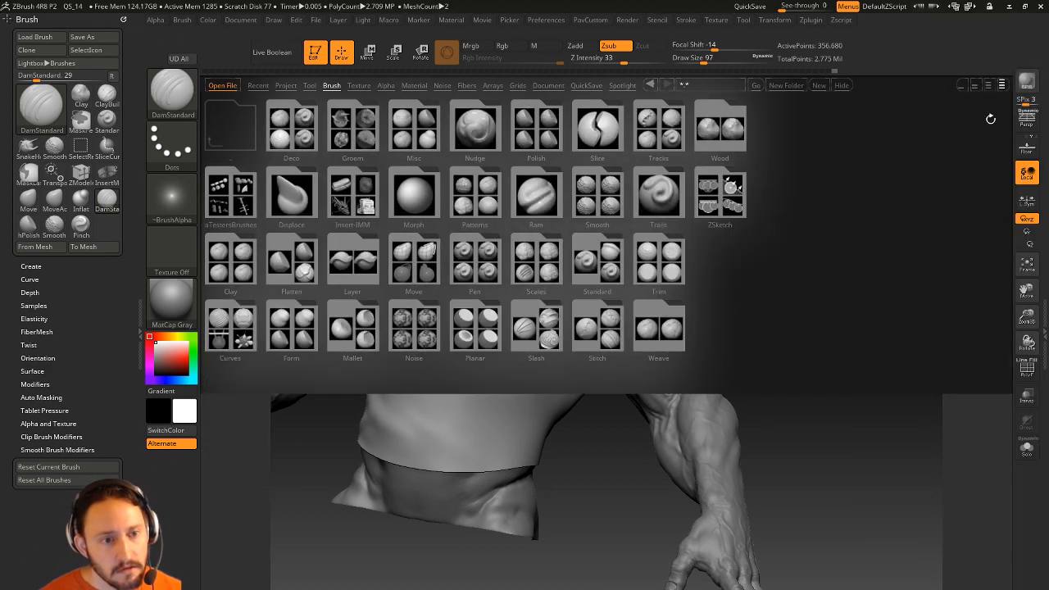
left_click_drag(1000, 437, 1013, 432)
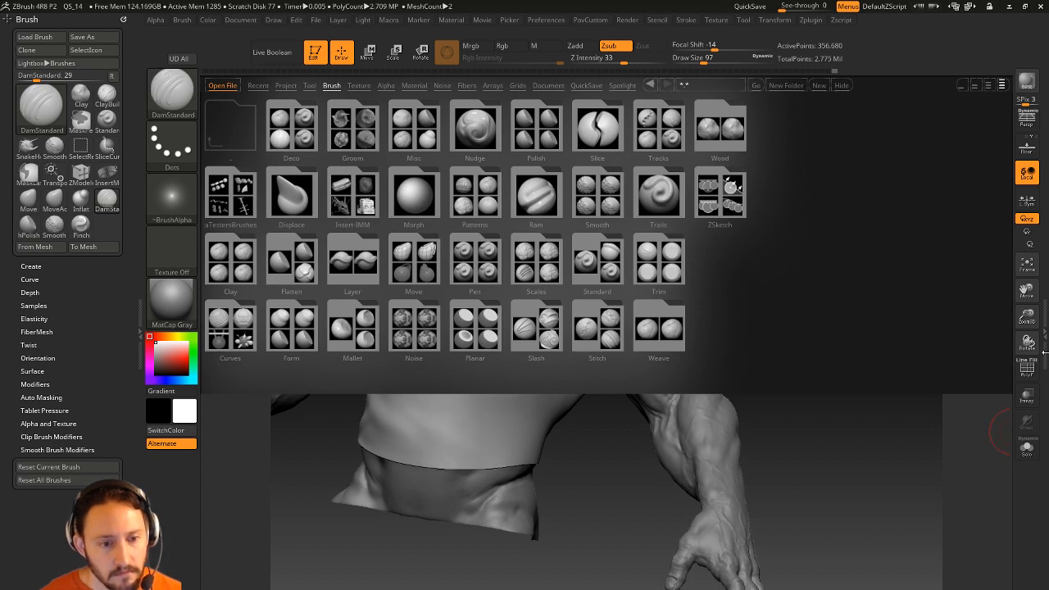
left_click(1043, 352)
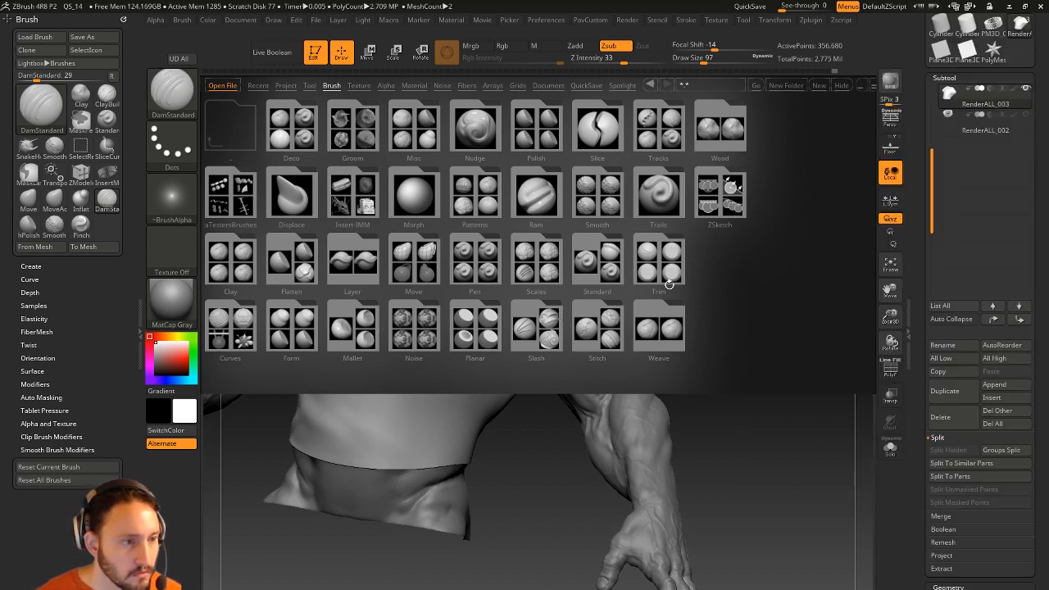
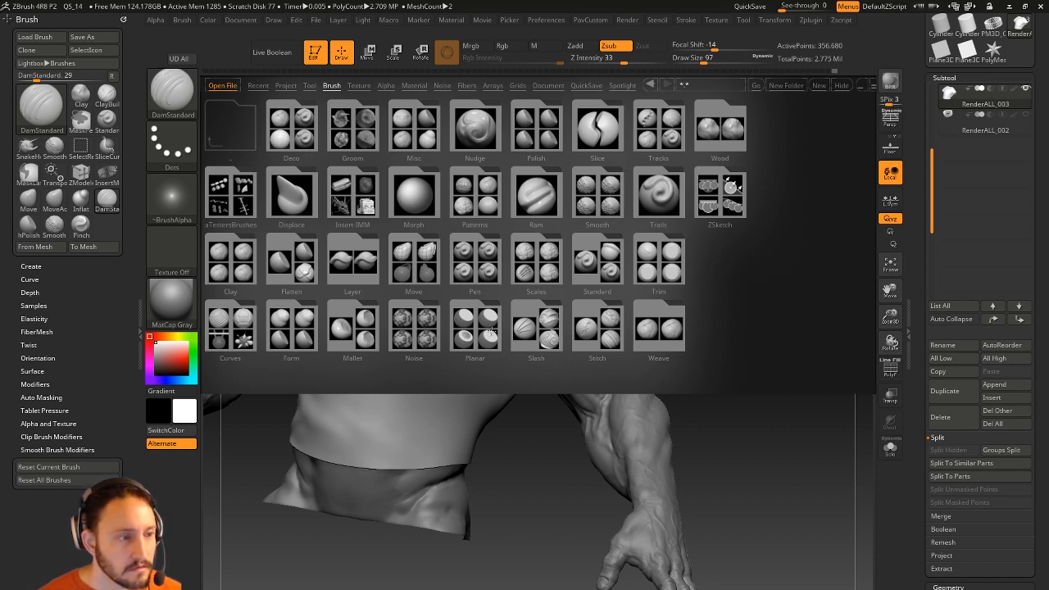
Load Stitch1.ZBP from the Stitch folder in LightBox's Brush tab.
left_click(581, 313)
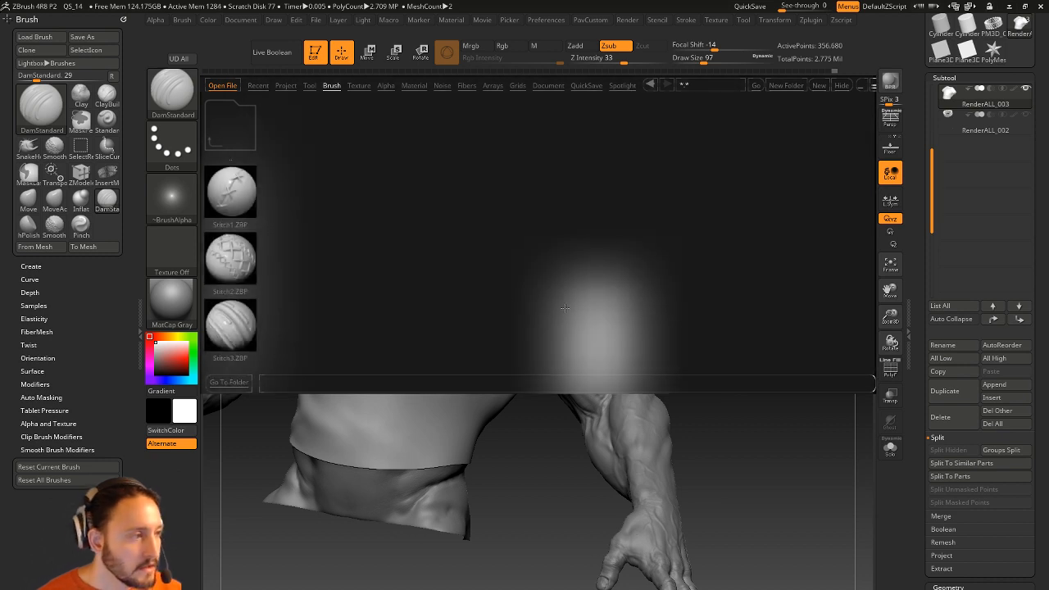
double_click(230, 191)
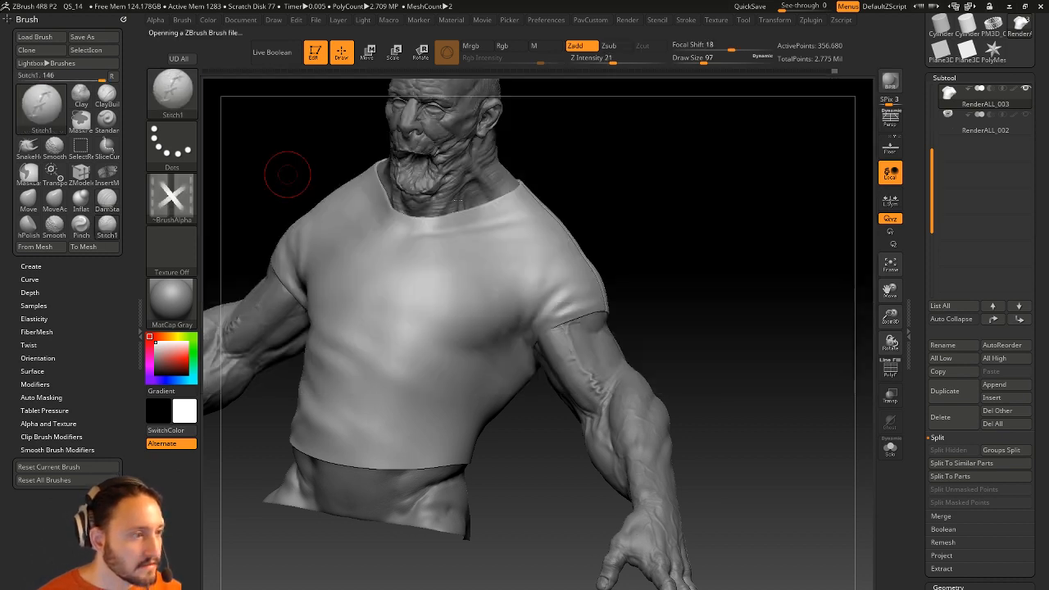
Test Stitch1 seams on the shirt at Z Intensity 51, undoing each stroke.
key("ctrl+z")
left_click_drag(613, 61, 648, 61)
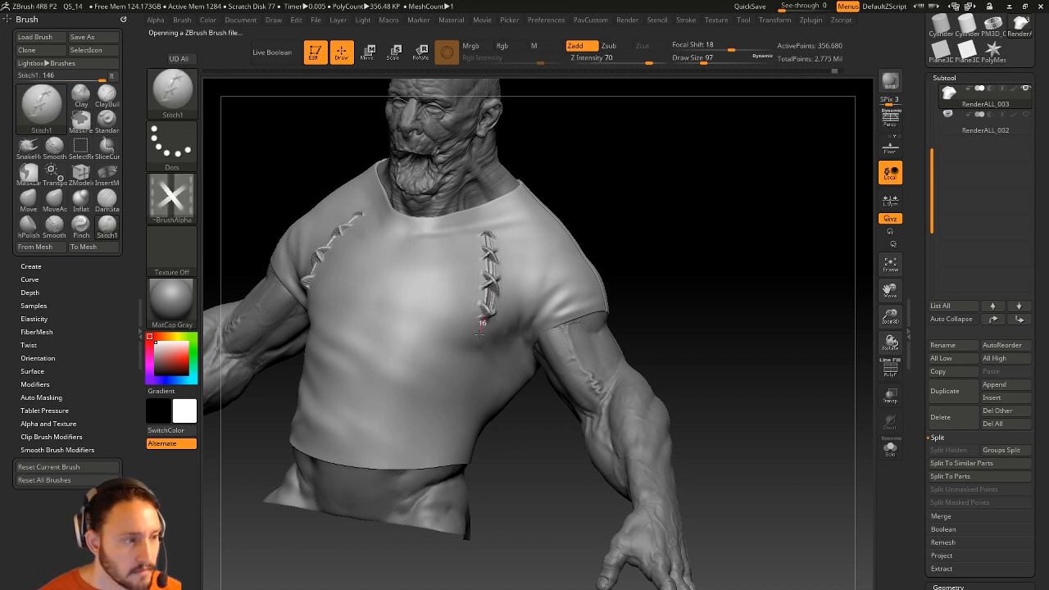
key("ctrl+z")
key("ctrl+z")
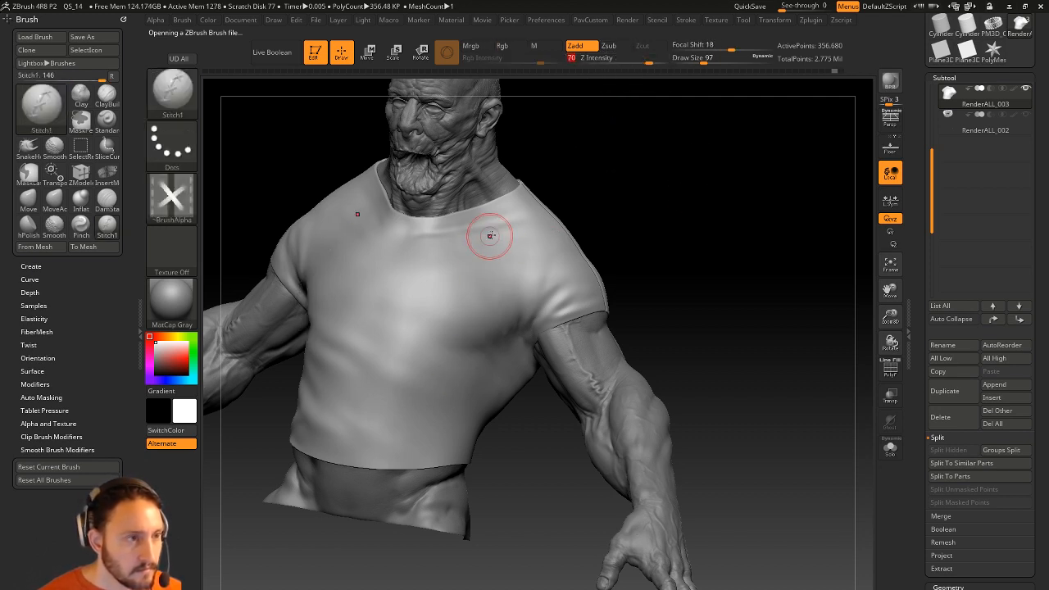
left_click_drag(644, 61, 613, 69)
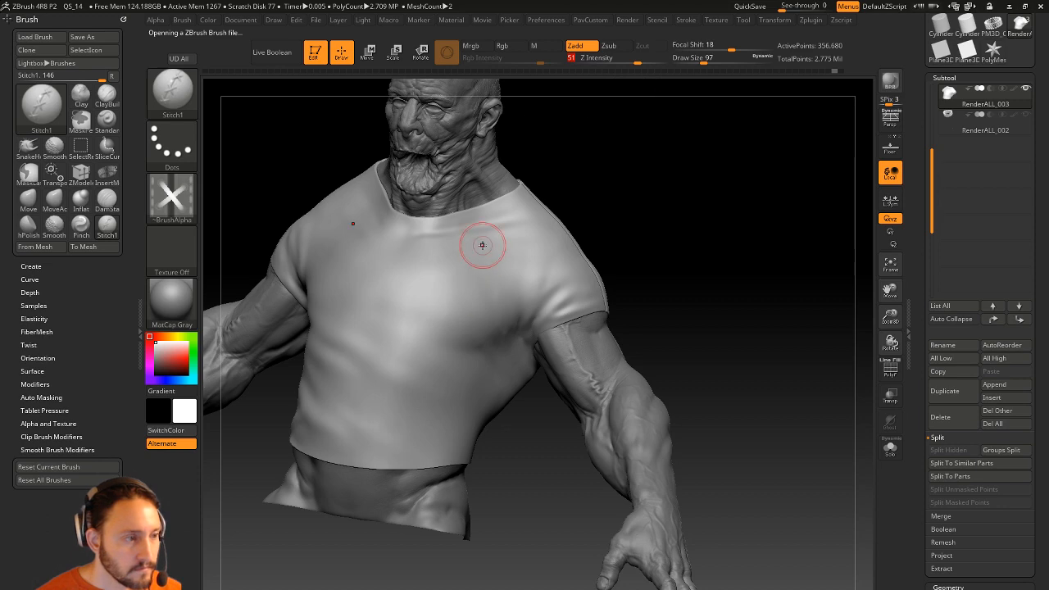
left_click_drag(697, 253, 632, 248)
key("ctrl+z")
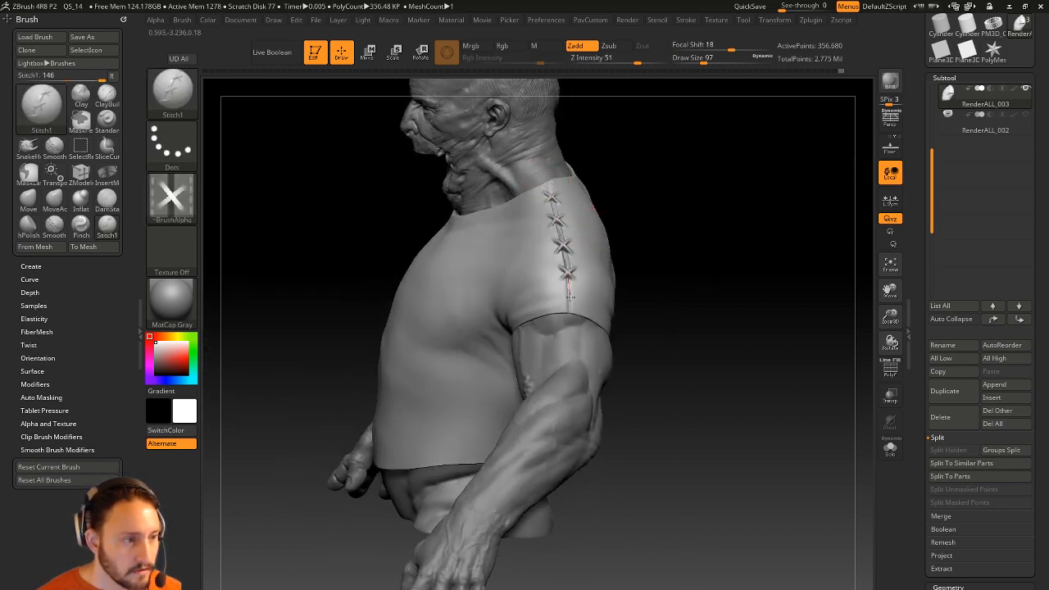
left_click_drag(744, 239, 741, 203)
key("ctrl+z")
Return to DamStandard and switch to the Sketchfab Commander page in Chrome.
key("alt+d")
mouse_move(686, 242)
left_mouse_down()
mouse_move(716, 219)
mouse_move(724, 191)
mouse_move(715, 242)
left_mouse_up()
key("s")
key("alt+Tab")
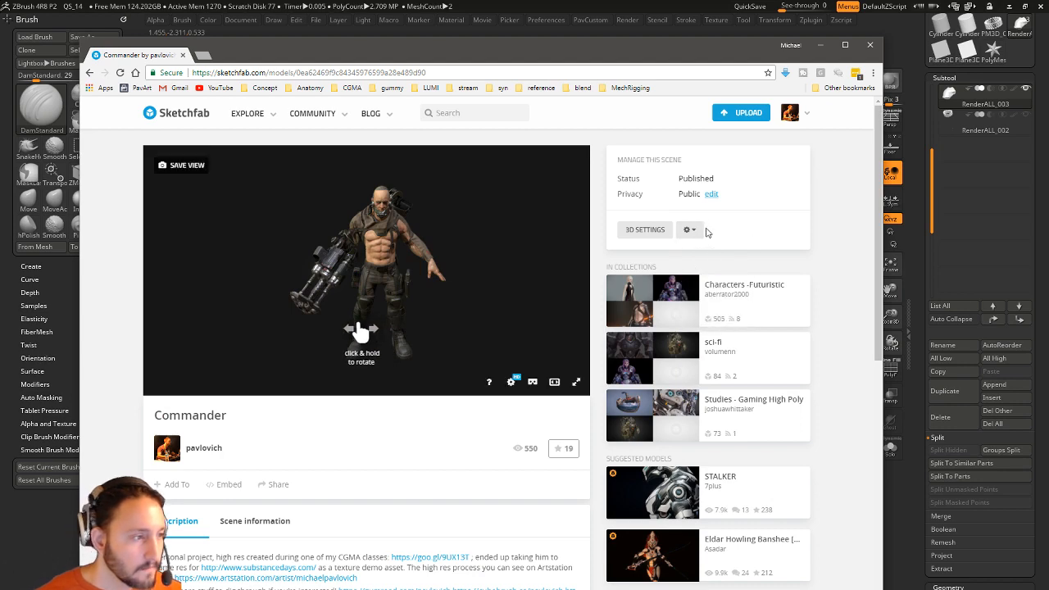
View the Commander model full screen and orbit around its front, back and torso.
left_click(578, 382)
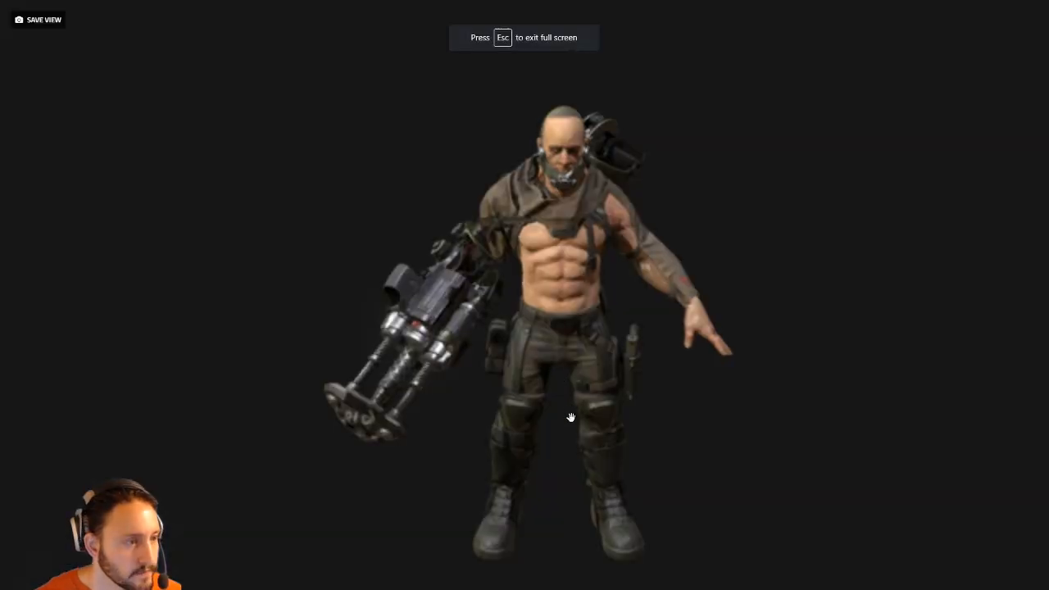
mouse_move(773, 326)
left_mouse_down()
mouse_move(784, 321)
mouse_move(653, 298)
mouse_move(789, 262)
mouse_move(728, 265)
left_mouse_up()
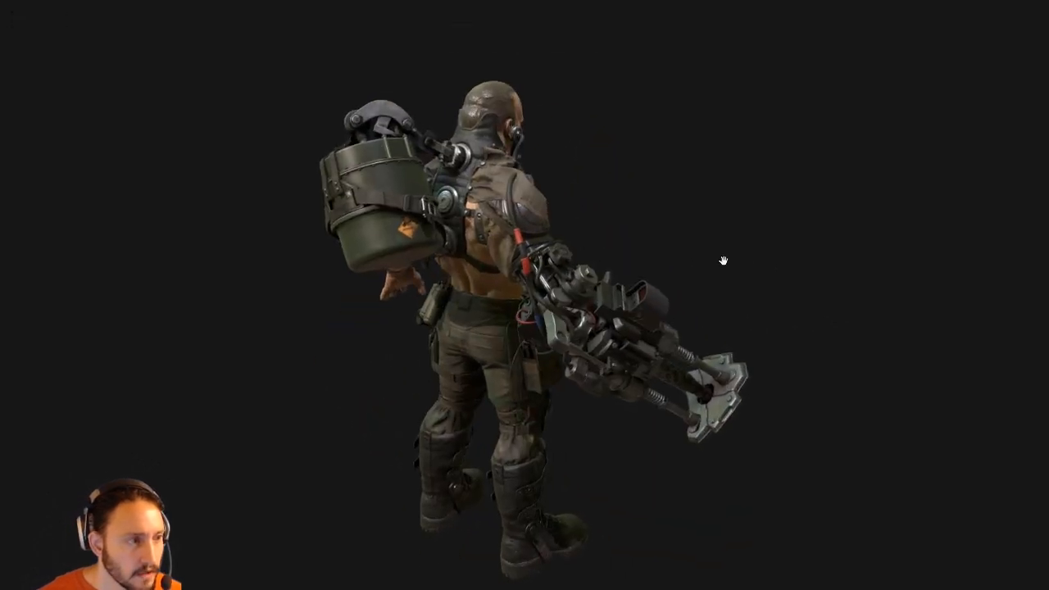
scroll(683, 210, "up", 5)
right_click_drag(679, 126, 651, 281)
left_click_drag(652, 281, 534, 304)
mouse_move(953, 399)
left_mouse_down()
mouse_move(861, 330)
mouse_move(871, 248)
mouse_move(787, 287)
mouse_move(549, 262)
mouse_move(566, 320)
mouse_move(811, 336)
left_mouse_up()
scroll(531, 293, "up", 3)
mouse_move(445, 304)
left_mouse_down()
mouse_move(567, 291)
mouse_move(690, 243)
mouse_move(826, 276)
mouse_move(853, 242)
mouse_move(789, 251)
mouse_move(824, 267)
mouse_move(681, 248)
left_mouse_up()
scroll(685, 247, "down", 6)
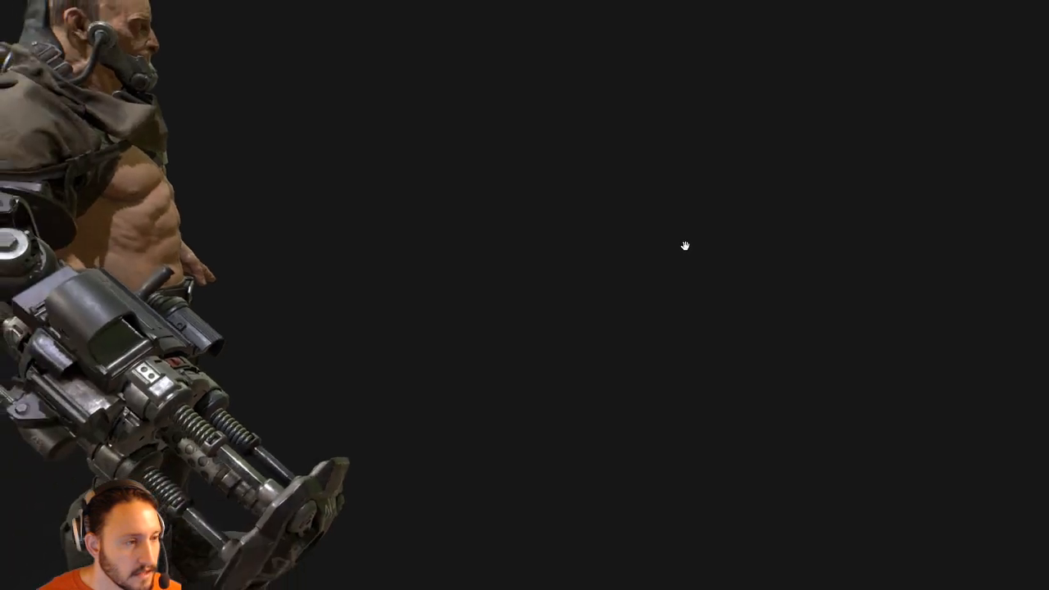
right_click_drag(445, 248, 542, 269)
mouse_move(543, 269)
left_mouse_down()
mouse_move(549, 279)
mouse_move(649, 240)
mouse_move(812, 250)
mouse_move(605, 280)
left_mouse_up()
left_click_drag(799, 464, 676, 452)
left_click_drag(802, 489, 728, 505)
scroll(800, 314, "up", 4)
middle_click_drag(801, 314, 795, 353)
scroll(795, 353, "up", 2)
left_click_drag(794, 353, 726, 398)
Study the backpack tank and gun arm from several angles, then exit full screen.
left_click_drag(891, 398, 158, 354)
scroll(793, 315, "up", 5)
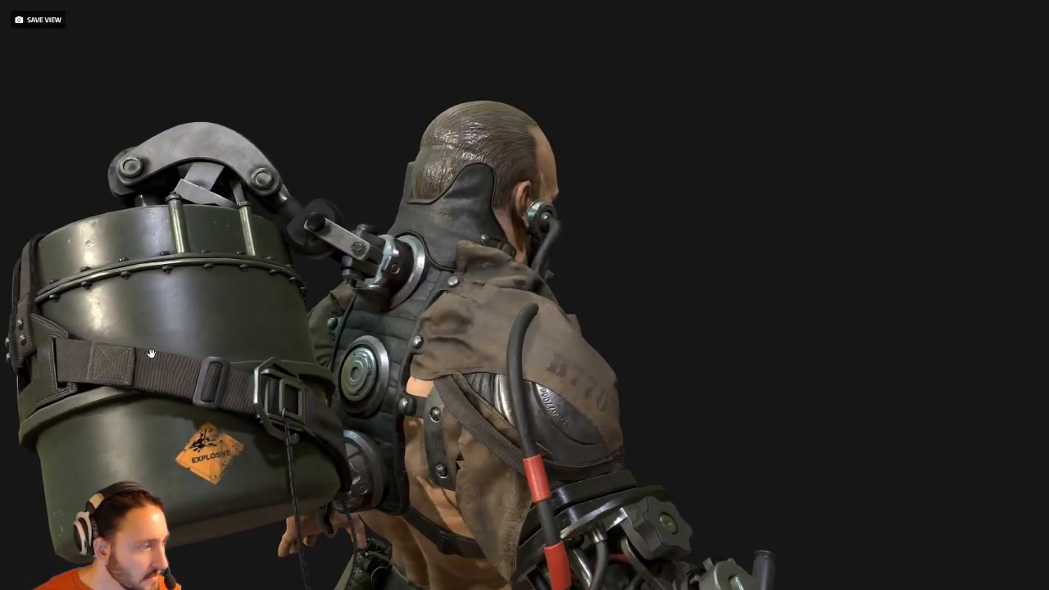
left_click_drag(706, 359, 725, 339)
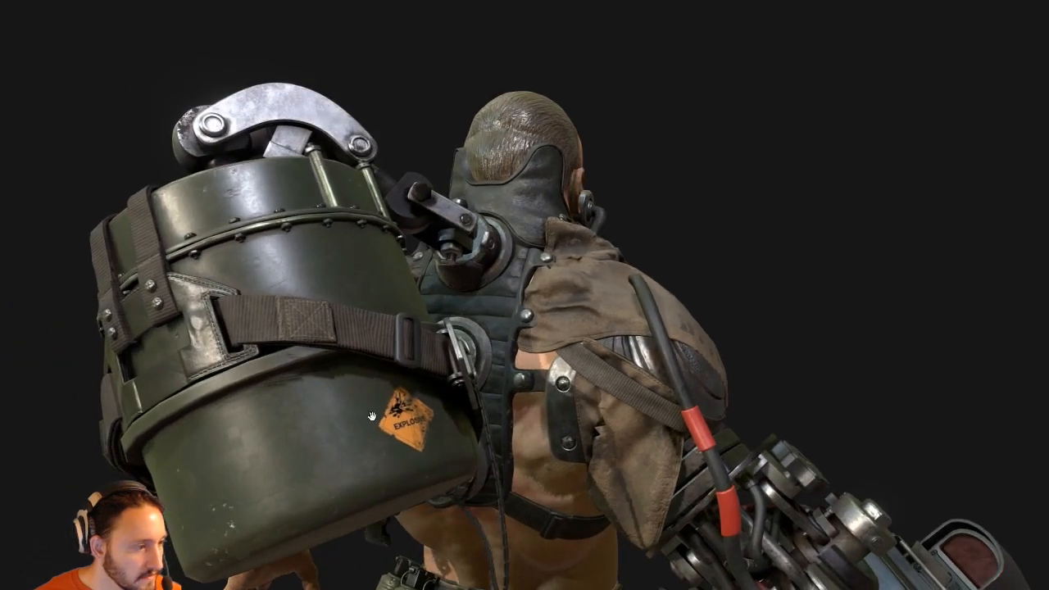
left_click_drag(748, 265, 912, 251)
scroll(912, 251, "down", 5)
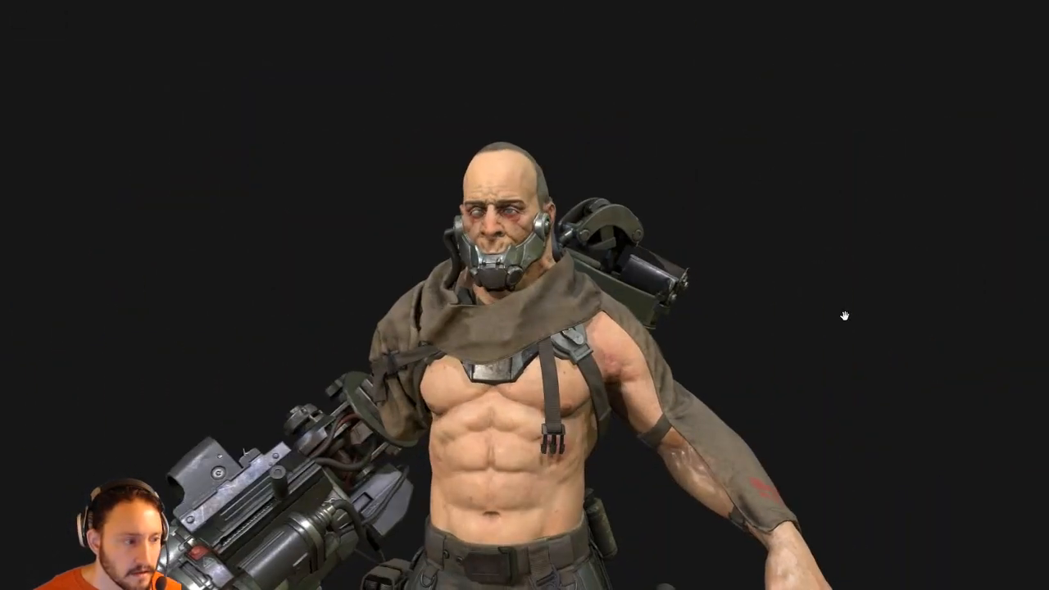
middle_click_drag(806, 428, 816, 337)
left_click_drag(817, 337, 827, 402)
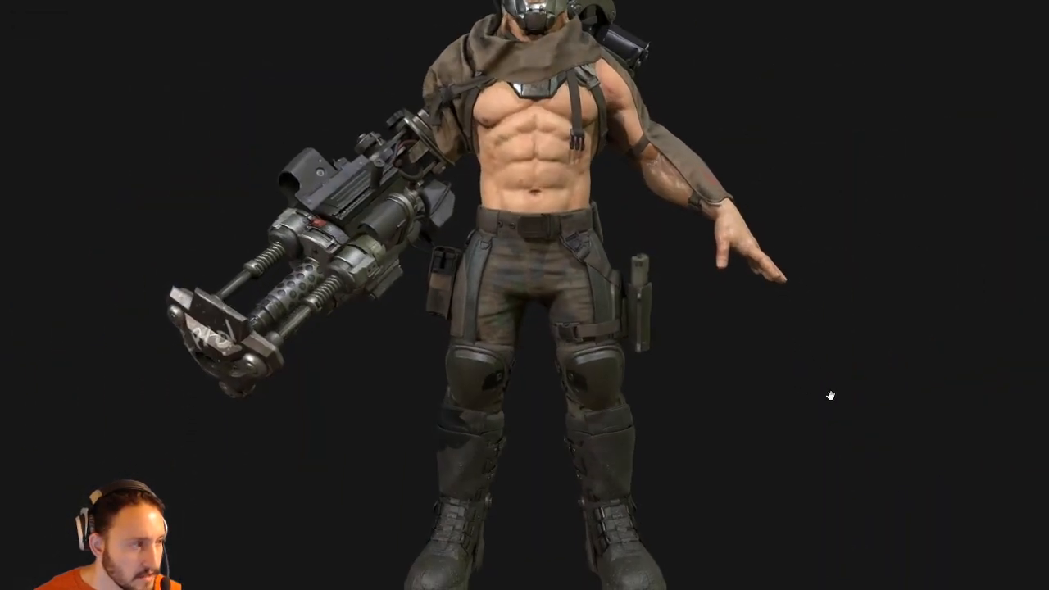
scroll(819, 344, "down", 2)
left_click_drag(817, 330, 831, 353)
scroll(829, 353, "up", 5)
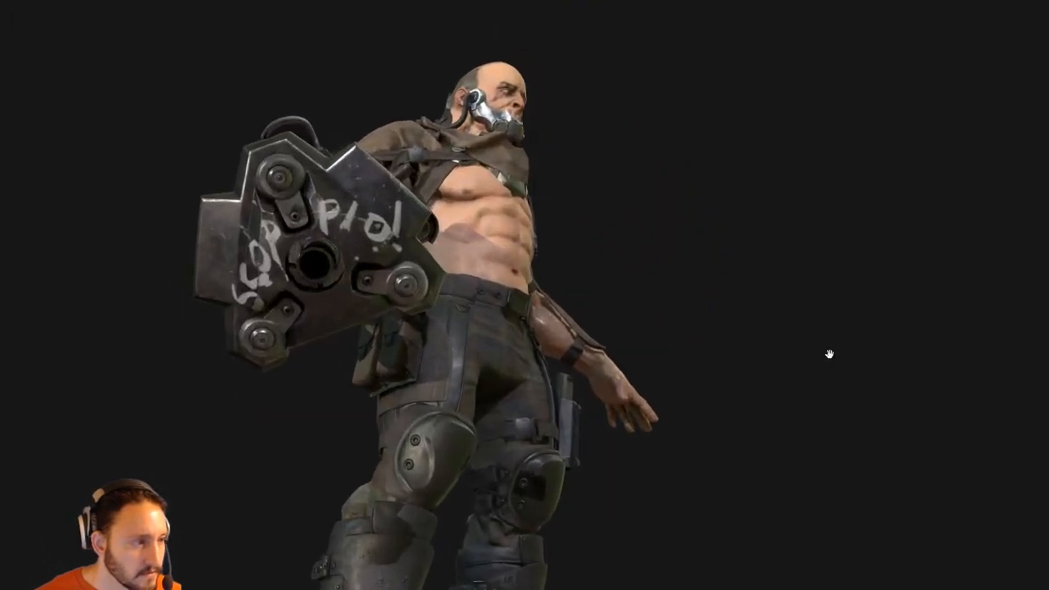
middle_click_drag(639, 221, 693, 254)
left_click_drag(693, 255, 691, 250)
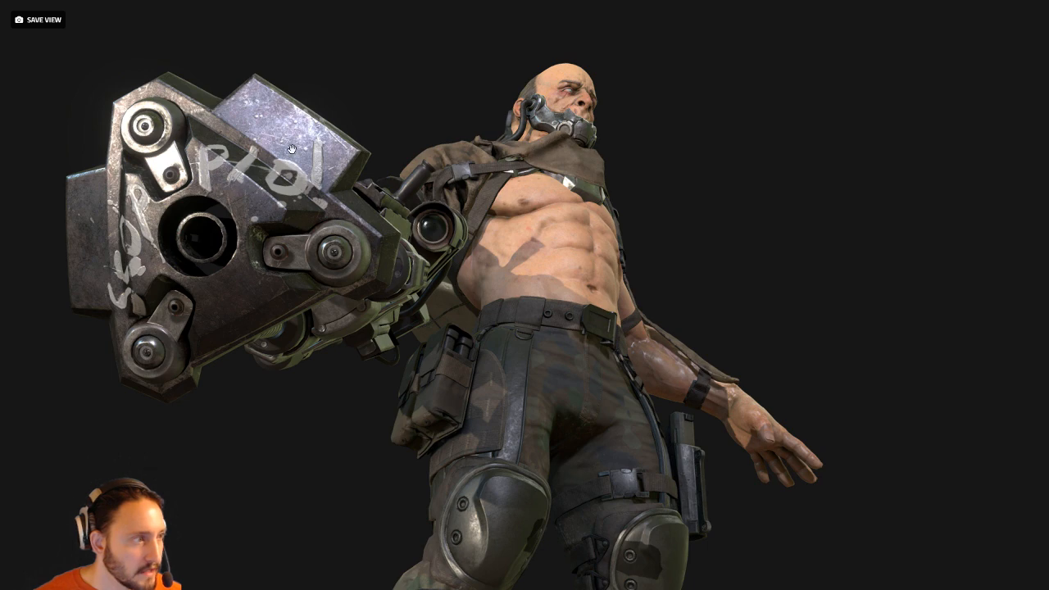
scroll(812, 221, "down", 5)
left_click_drag(796, 246, 497, 347)
left_click_drag(278, 457, 449, 460)
right_click_drag(800, 227, 742, 288)
scroll(742, 288, "up", 5)
left_click_drag(742, 288, 469, 318)
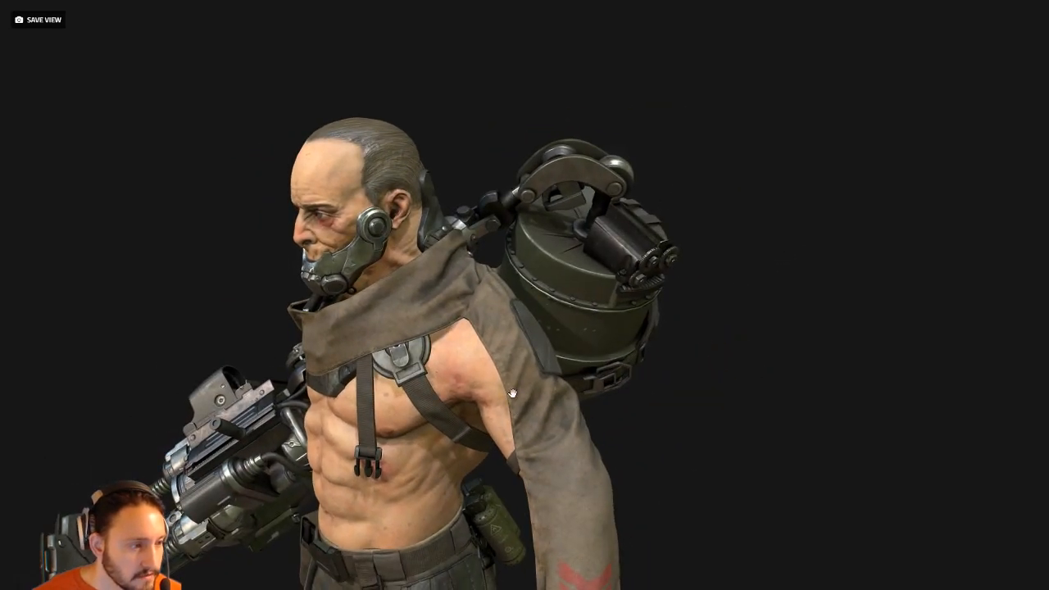
scroll(785, 448, "down", 4)
right_click_drag(784, 447, 817, 414)
mouse_move(817, 415)
left_mouse_down()
mouse_move(874, 405)
mouse_move(826, 409)
left_mouse_up()
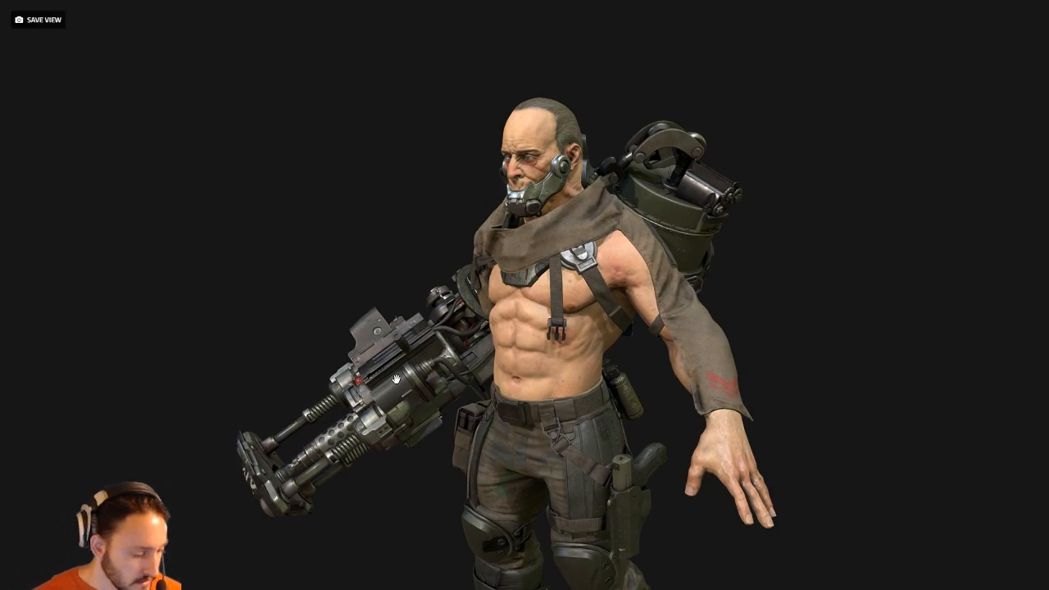
key("Escape")
Back in ZBrush, undo the crease stroke on the shirt and select the Pinch brush.
left_click(474, 14)
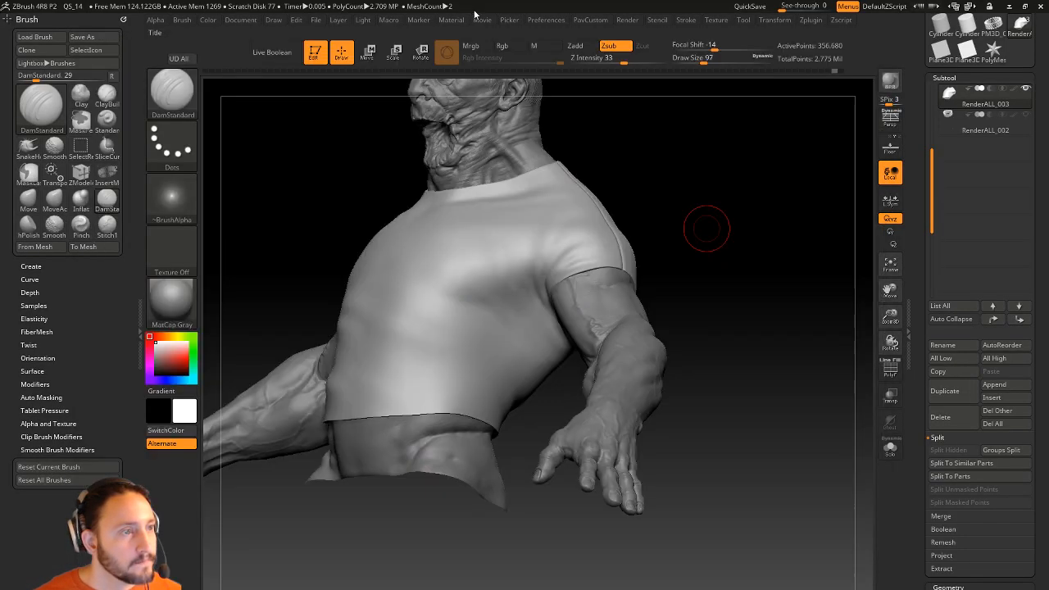
left_click_drag(737, 193, 631, 215)
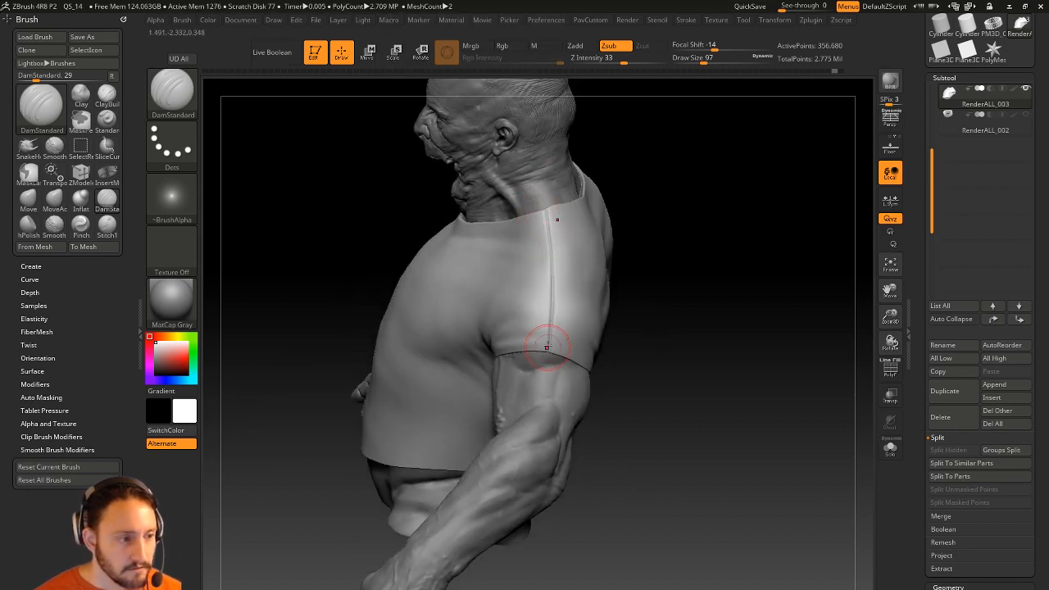
left_click_drag(680, 308, 726, 252)
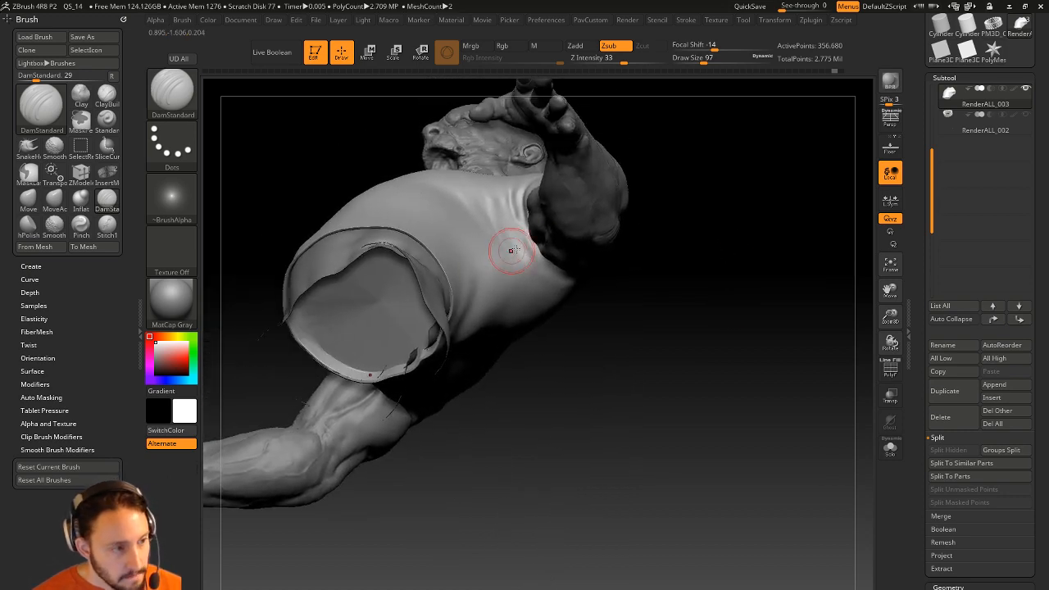
left_click_drag(650, 247, 658, 295, "alt")
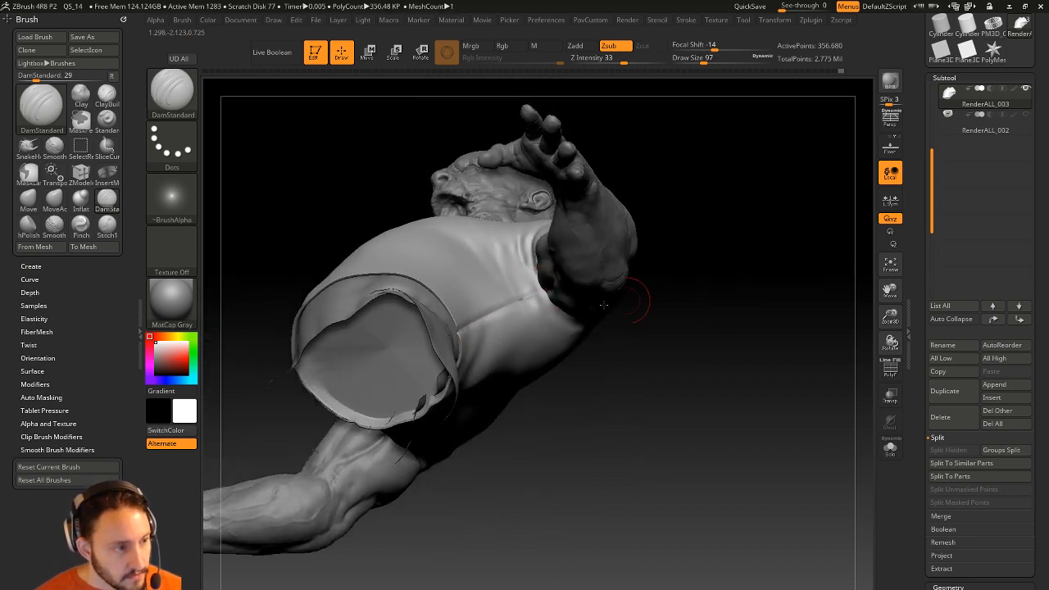
key("ctrl+z")
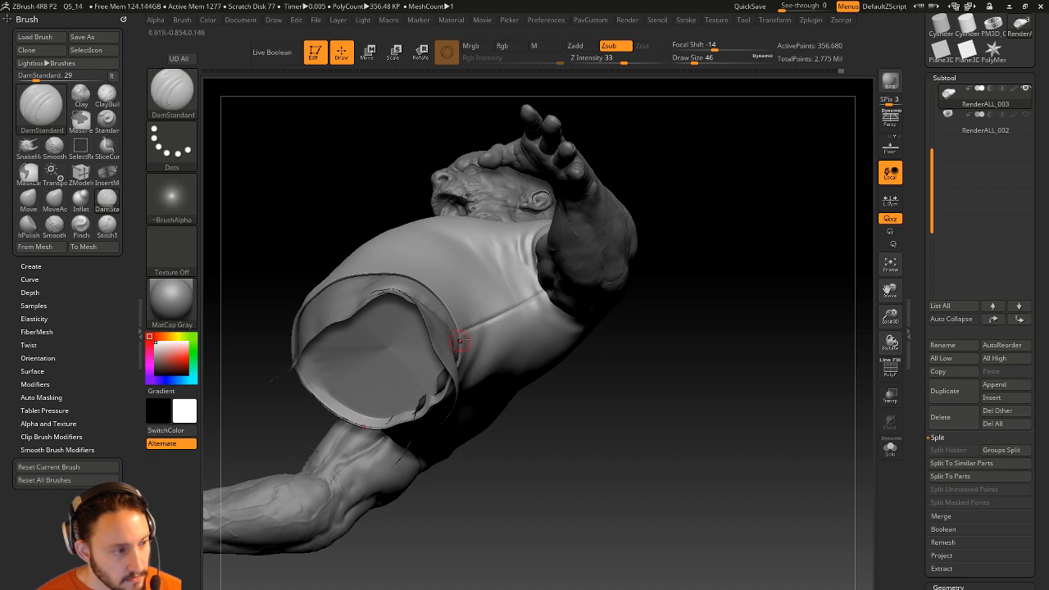
key("b")
key("p")
key("i")
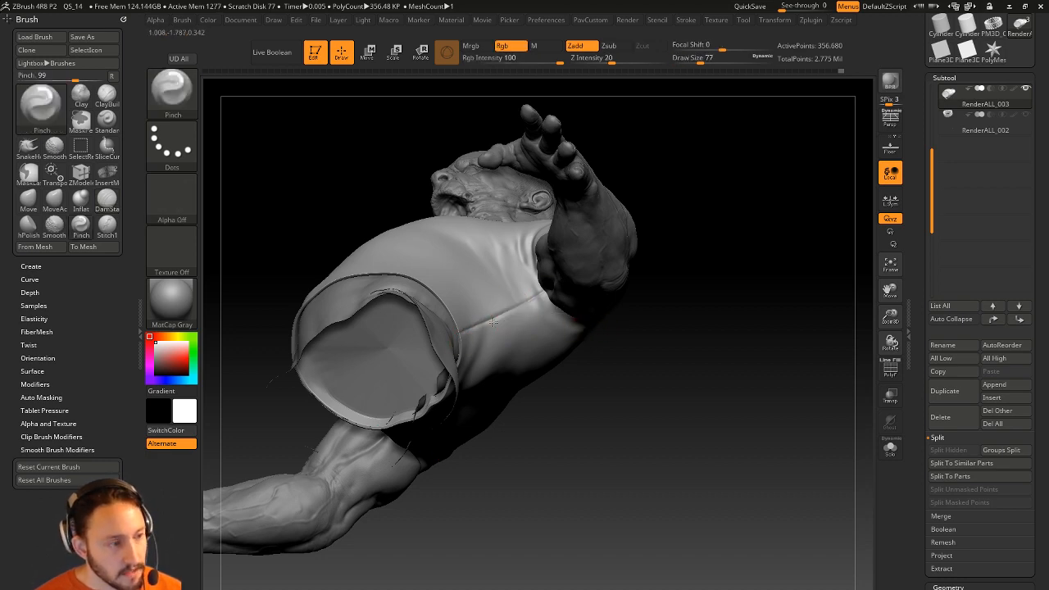
mouse_move(660, 287)
left_mouse_down()
mouse_move(727, 274)
mouse_move(770, 319)
mouse_move(692, 306)
left_mouse_up()
Switch to the Standard brush at Draw Size 49 and turn on the PolyF wireframe.
key("b")
key("s")
key("t")
key("s")
mouse_move(698, 301)
left_mouse_down()
mouse_move(661, 293)
mouse_move(730, 271)
mouse_move(716, 308)
mouse_move(743, 301)
left_mouse_up()
left_click_drag(671, 355, 675, 341, "shift")
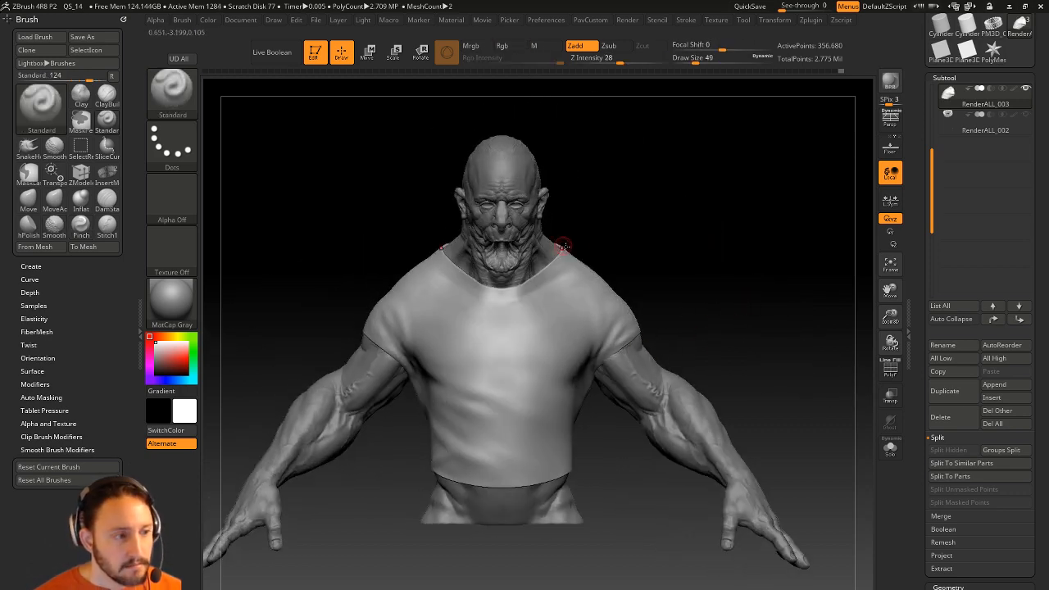
left_click_drag(717, 303, 668, 309)
left_click_drag(916, 425, 916, 301)
left_click(899, 374)
Expand the shirt's UV Map (size 2048) and Texture Map > Create settings in the Tool palette.
left_click_drag(915, 372, 916, 218)
key("shift")
left_click(950, 407)
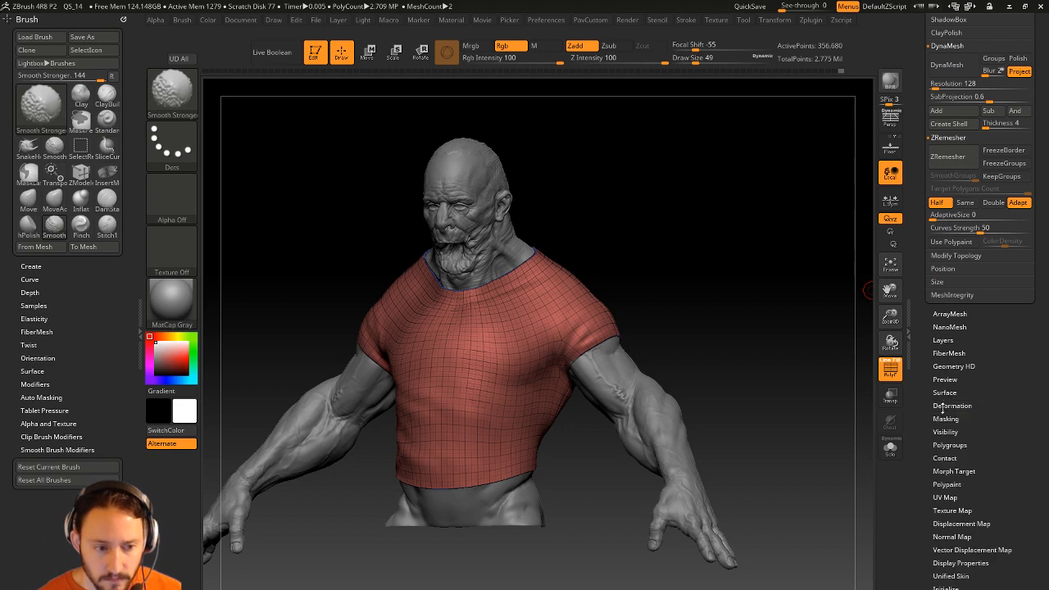
scroll(941, 445, "down", 2)
left_click(950, 483)
left_click(944, 470)
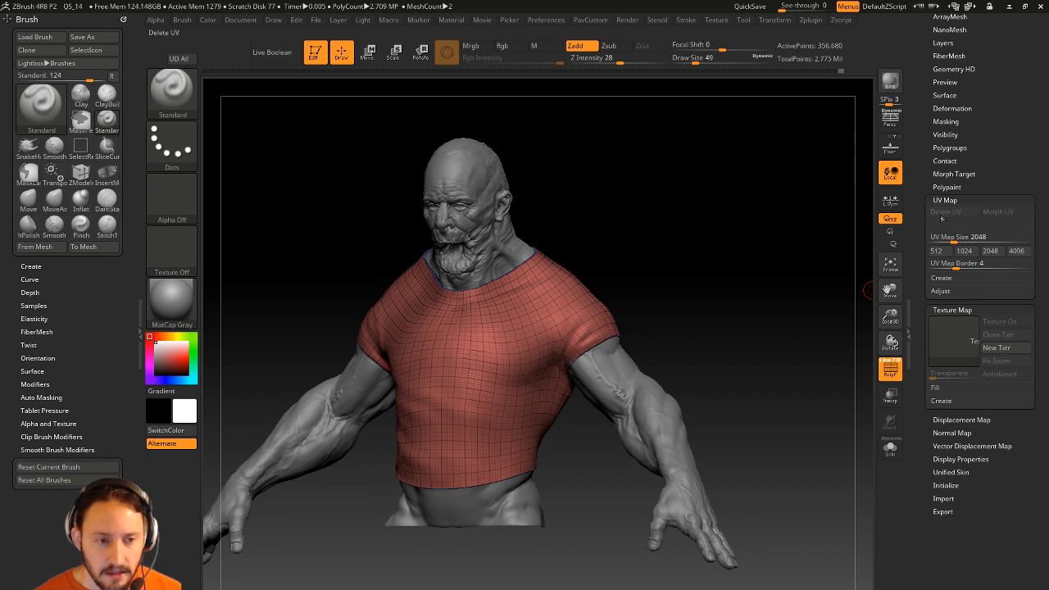
left_click(942, 400)
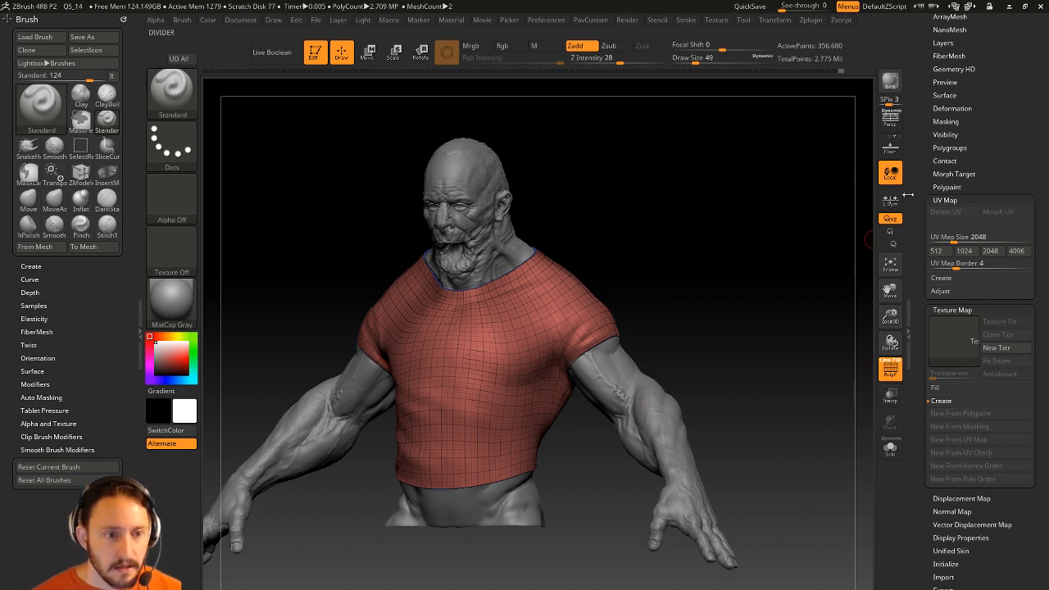
left_click_drag(919, 161, 912, 226)
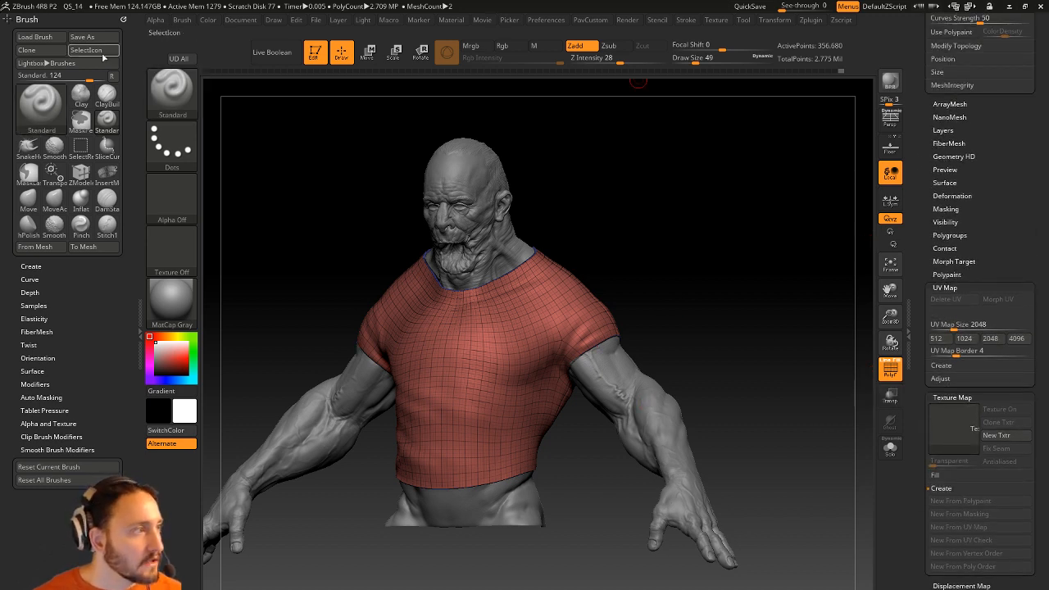
left_click(809, 21)
Dock the Zplugin palette, open UV Master and work on a clone of the shirt.
left_click_drag(803, 29, 83, 162)
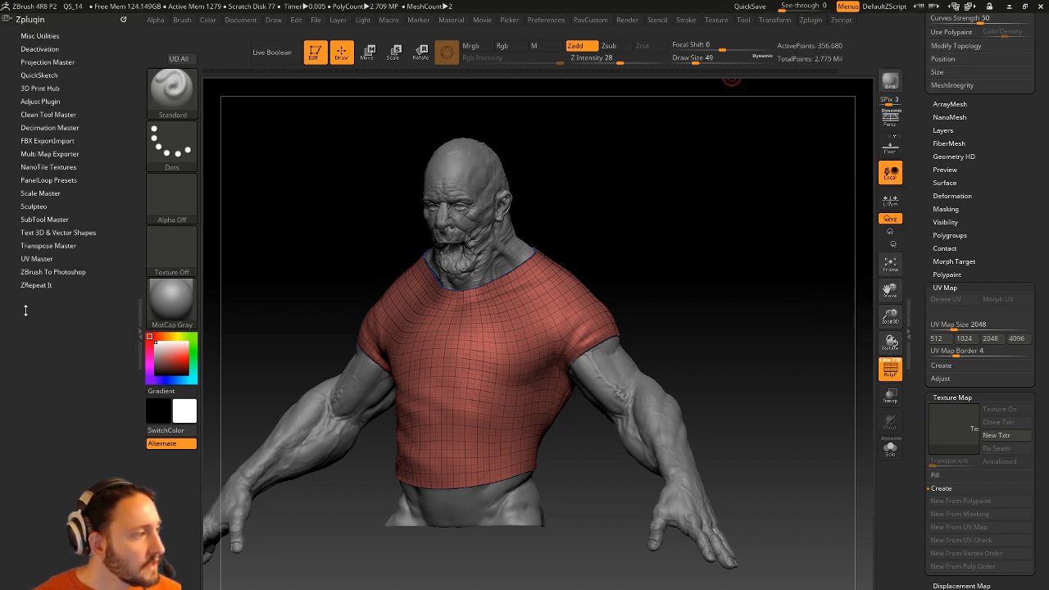
left_click(41, 258)
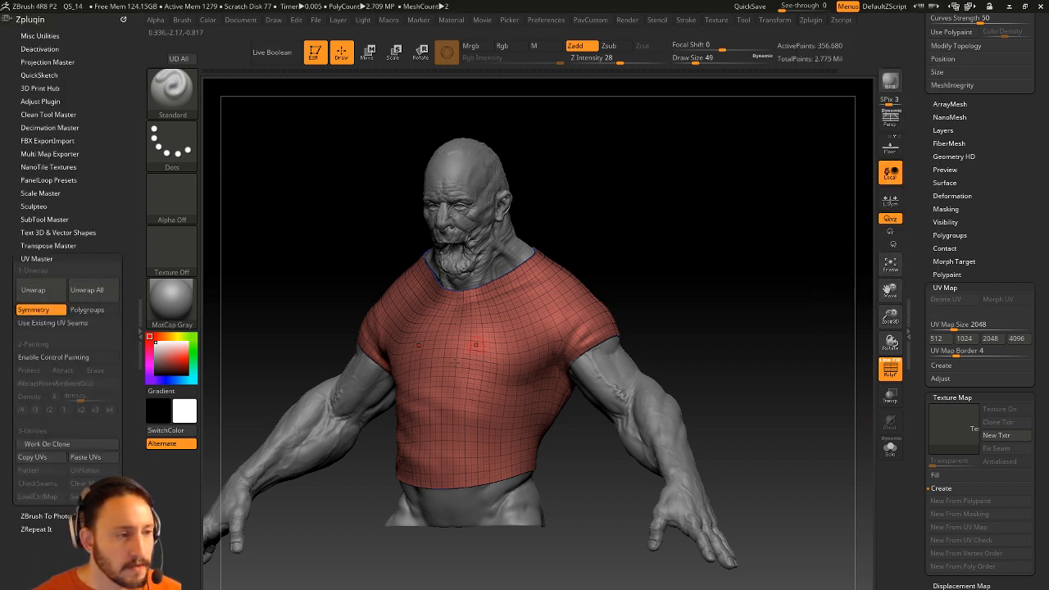
left_click_drag(920, 206, 931, 432)
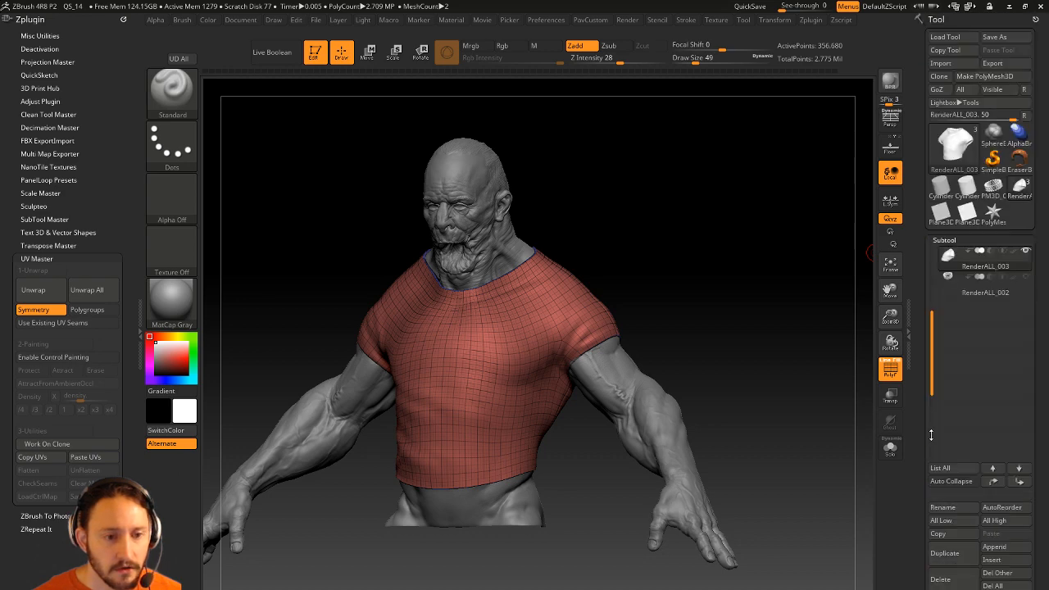
left_click(42, 444)
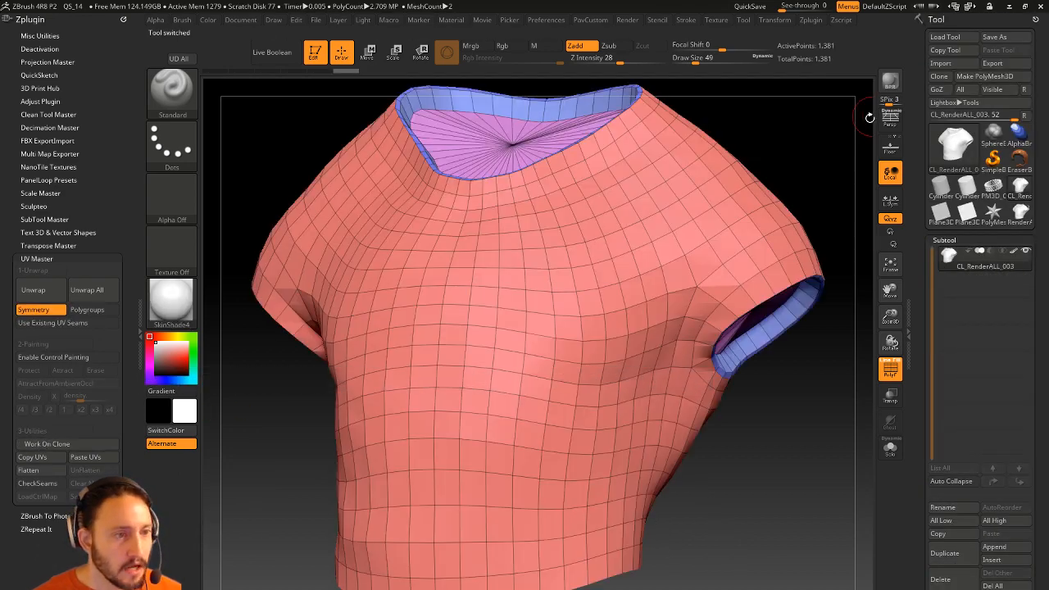
key("f")
left_click_drag(914, 271, 915, 166)
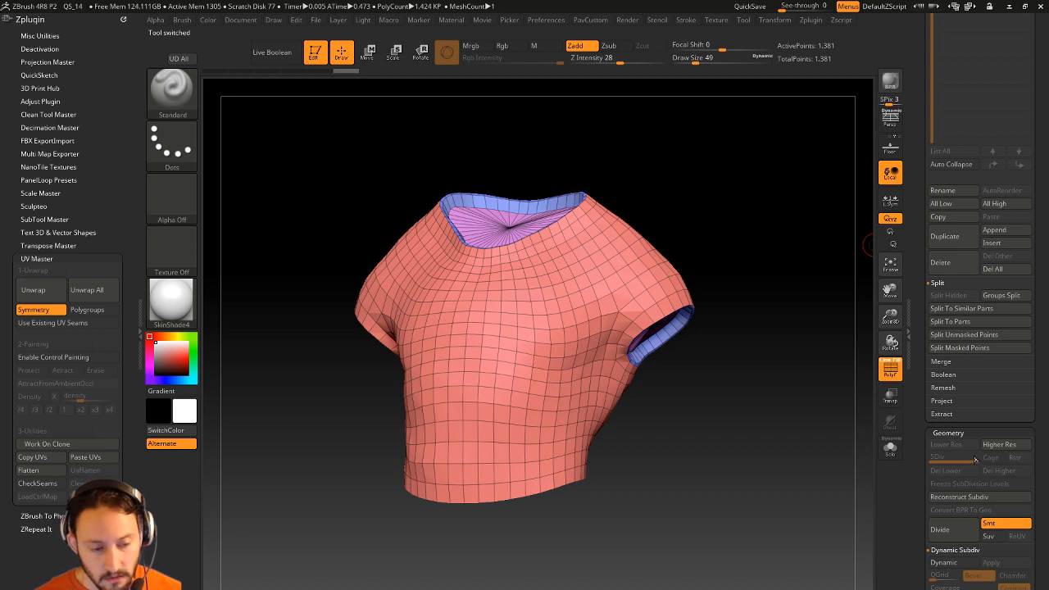
left_click_drag(738, 168, 669, 234)
left_click_drag(376, 378, 793, 273)
left_click_drag(699, 199, 518, 203)
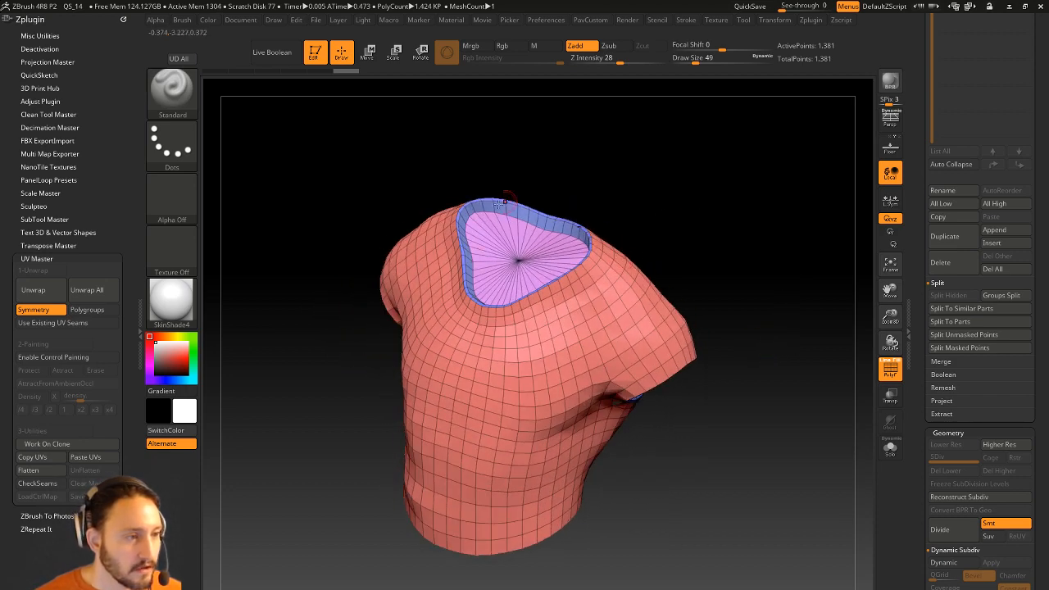
left_click_drag(774, 305, 761, 349)
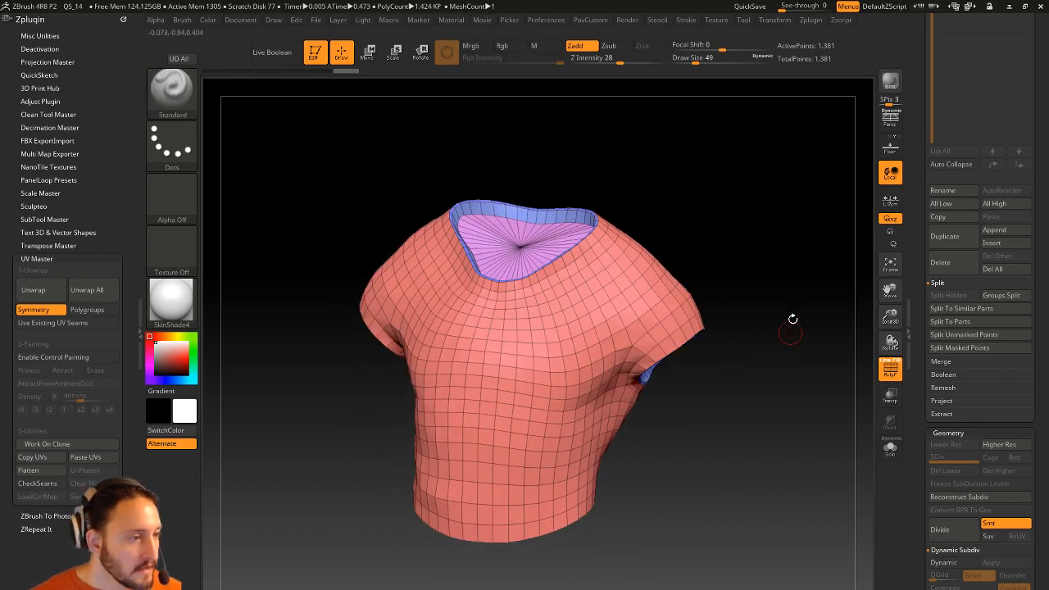
left_click_drag(684, 200, 660, 293)
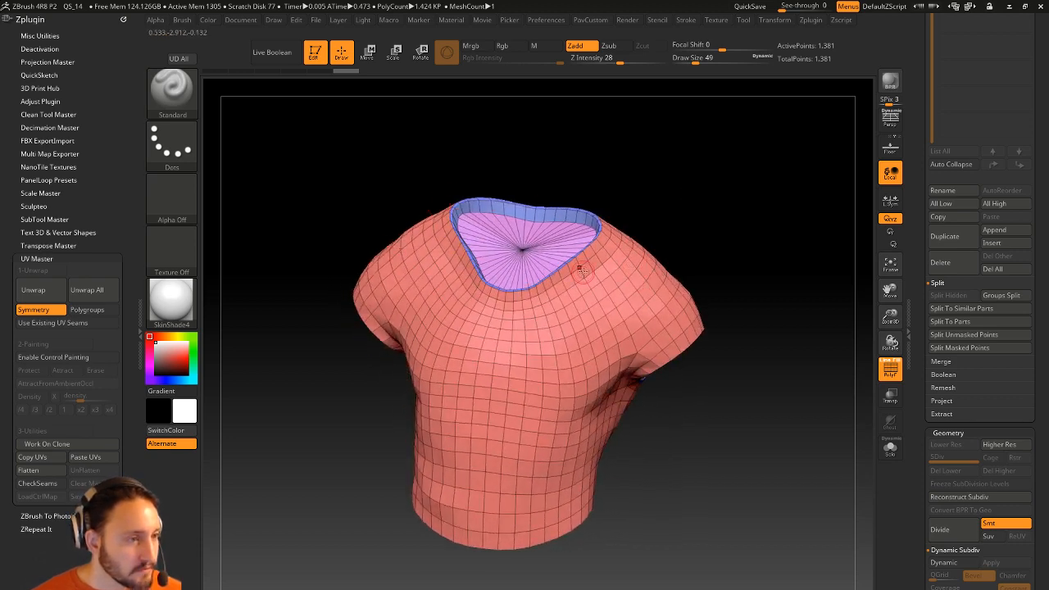
Enable Polygroups and turn off Symmetry in UV Master.
left_click(95, 311)
left_click_drag(762, 234, 488, 344, "shift")
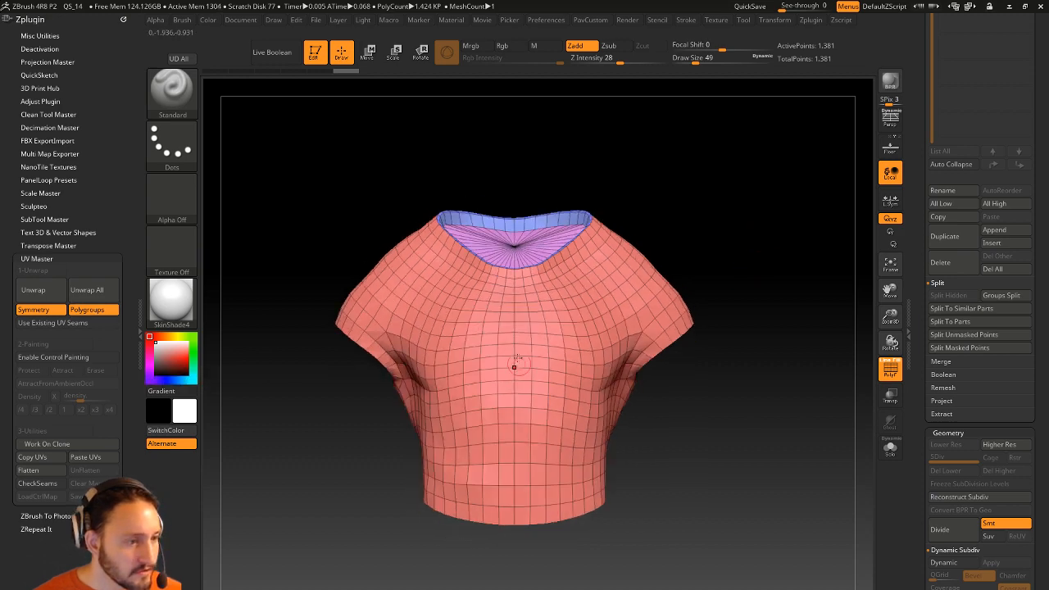
left_click(33, 310)
left_click_drag(742, 200, 325, 318)
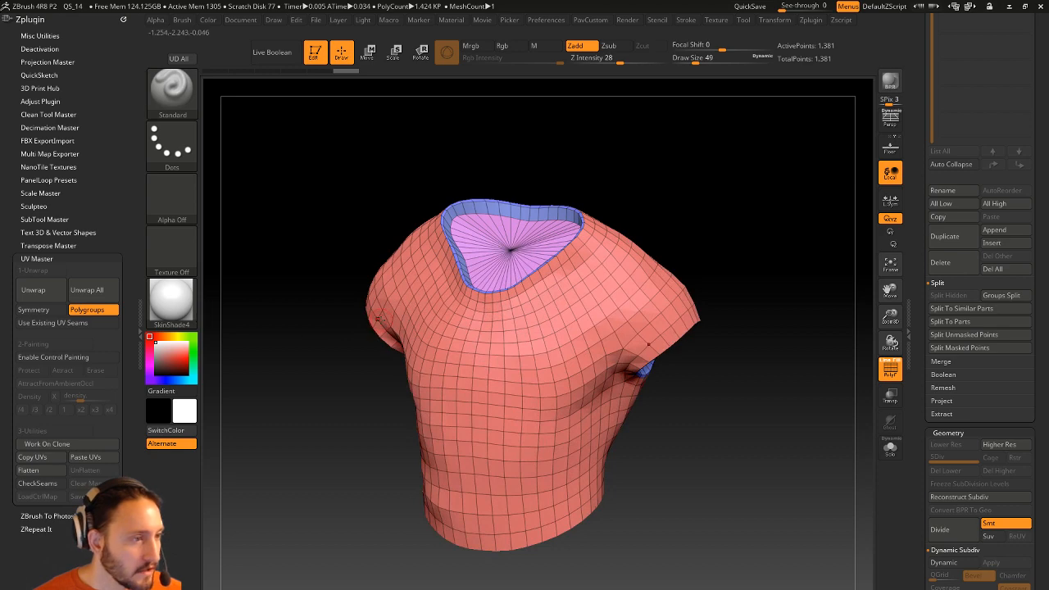
left_click_drag(752, 243, 713, 259)
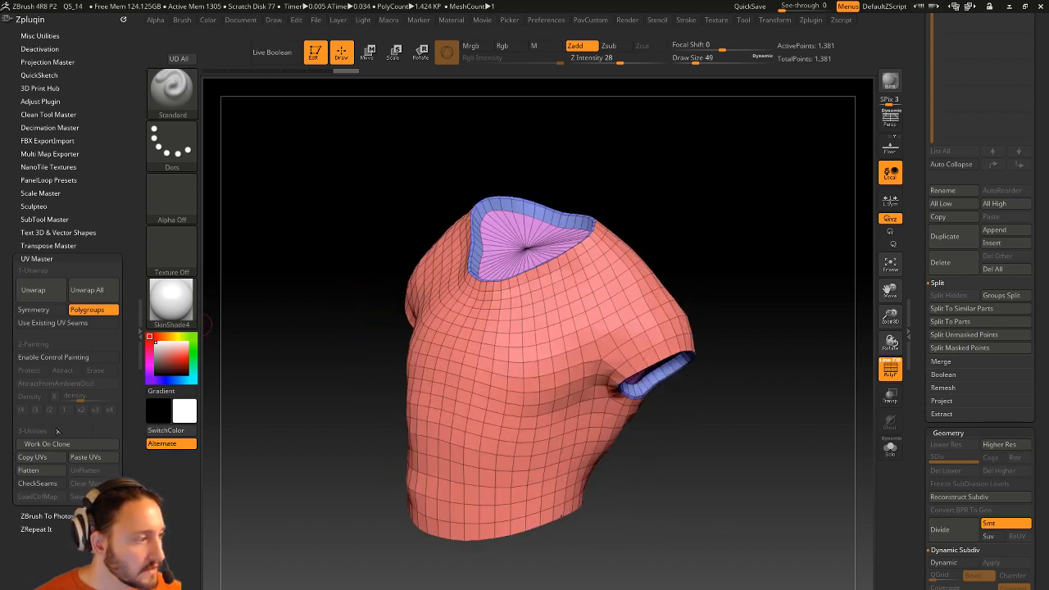
Unwrap the shirt clone with UV Master, preview the flattened UVs, then unflatten.
left_click(40, 470)
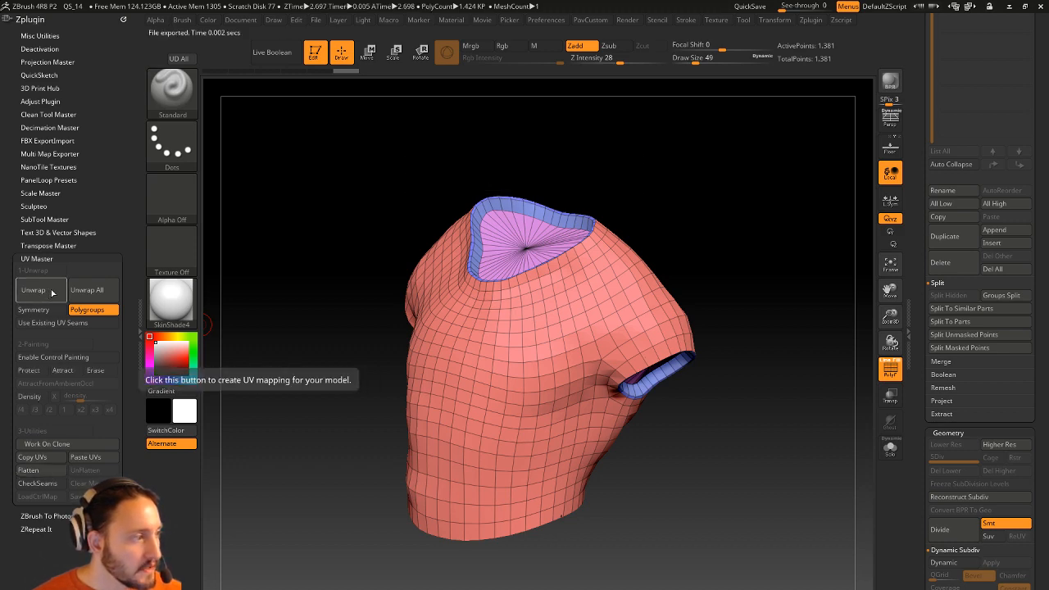
left_click(33, 472)
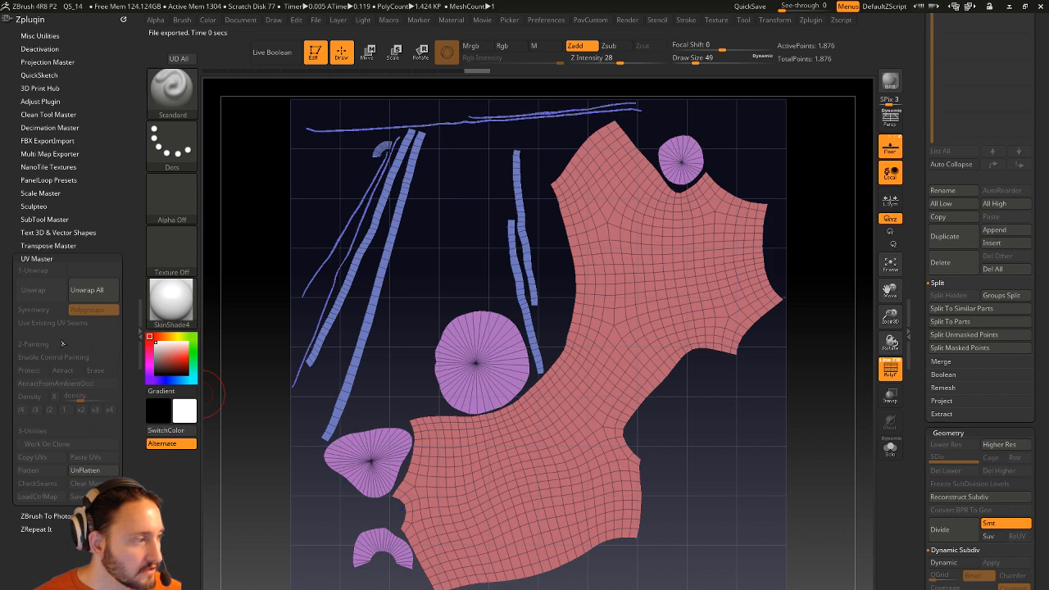
left_click(85, 469)
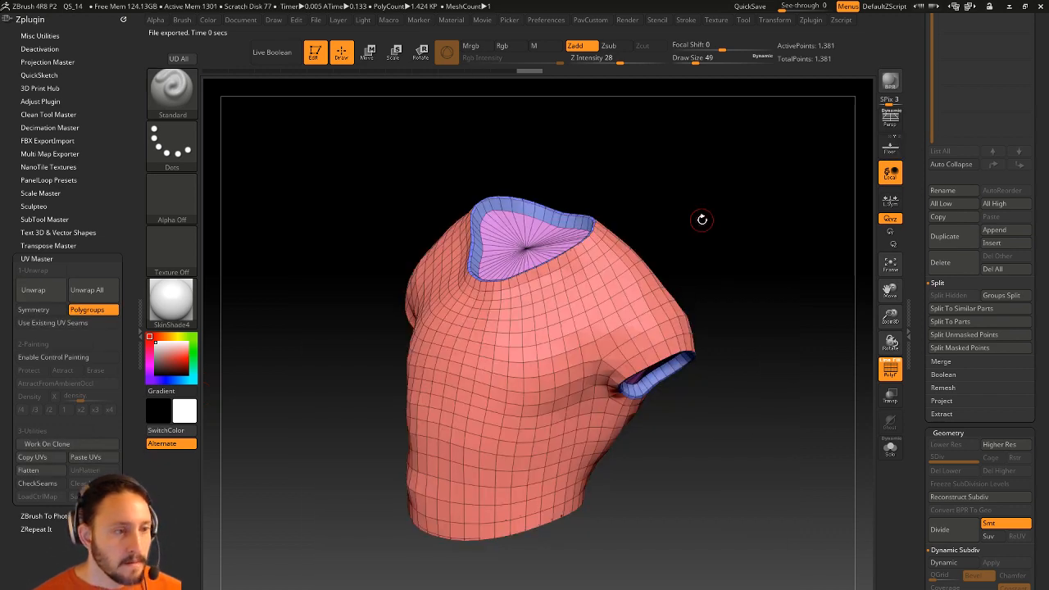
Switch to ZModeler at Draw Size 22 and give the neck rim a cyan PolyGroup PolyLoop.
mouse_move(651, 174)
left_mouse_down()
mouse_move(733, 188)
mouse_move(731, 241)
left_mouse_up()
key("b")
key("z")
key("m")
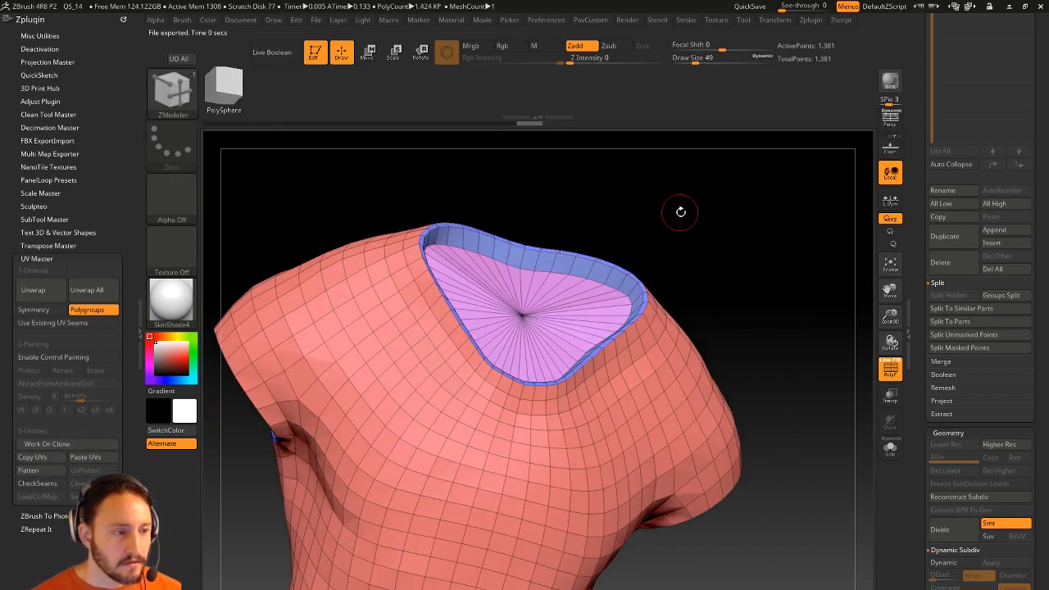
left_click_drag(679, 212, 684, 237)
left_click_drag(693, 284, 674, 288)
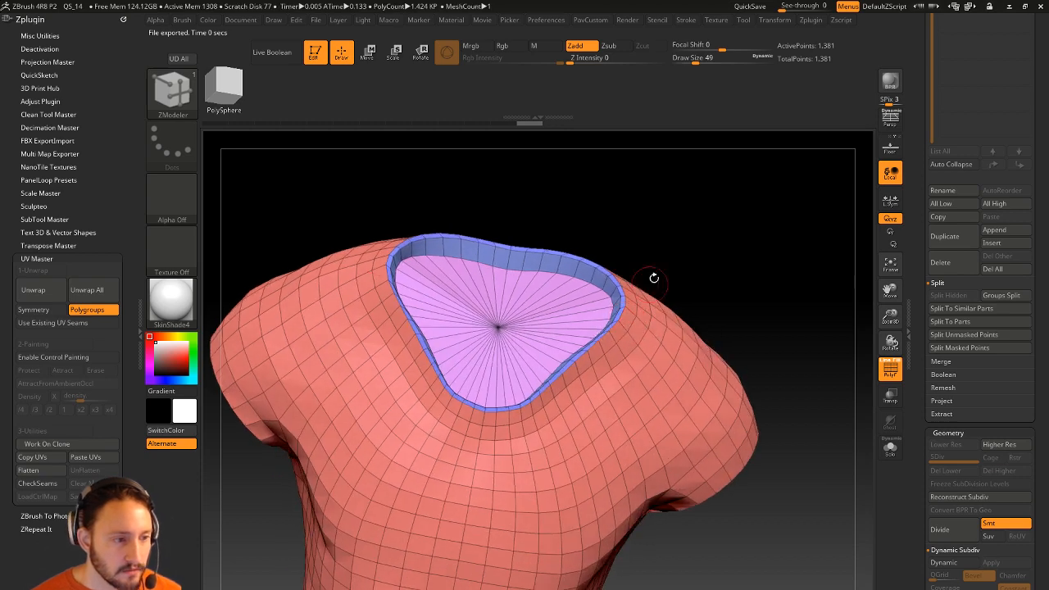
left_click_drag(687, 252, 685, 288, "alt")
key("bracketleft")
mouse_move(724, 196)
left_mouse_down()
mouse_move(714, 253)
mouse_move(723, 253)
mouse_move(649, 231)
mouse_move(506, 295)
left_mouse_up()
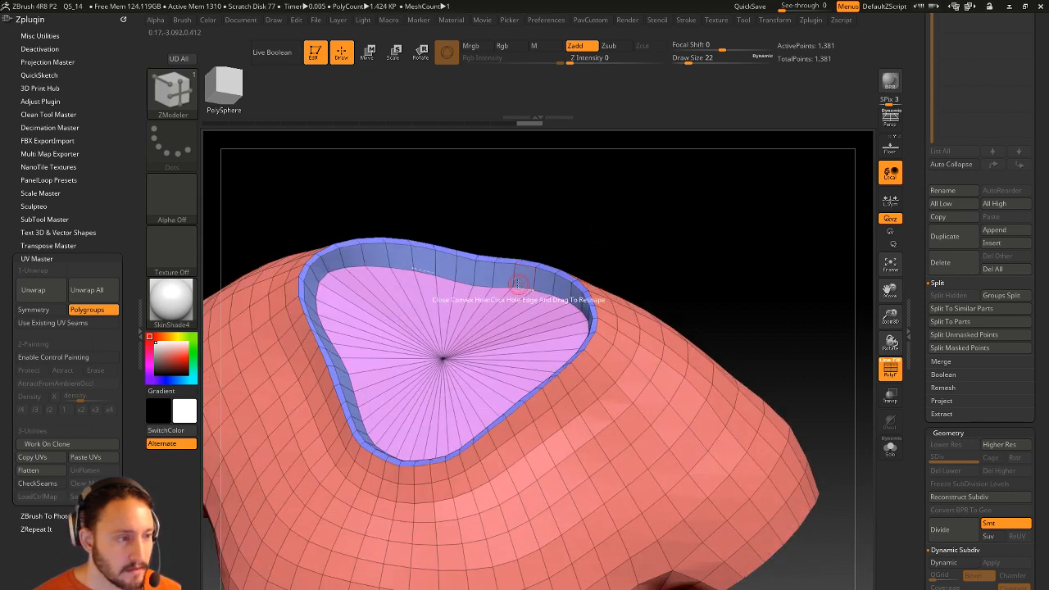
key("space")
left_click(487, 376)
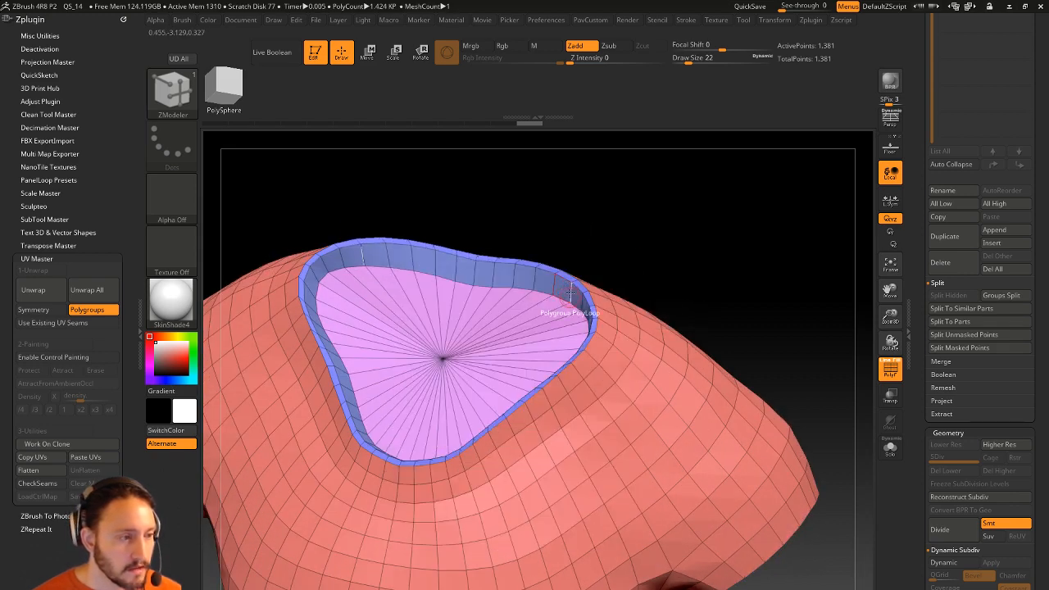
left_click(533, 275)
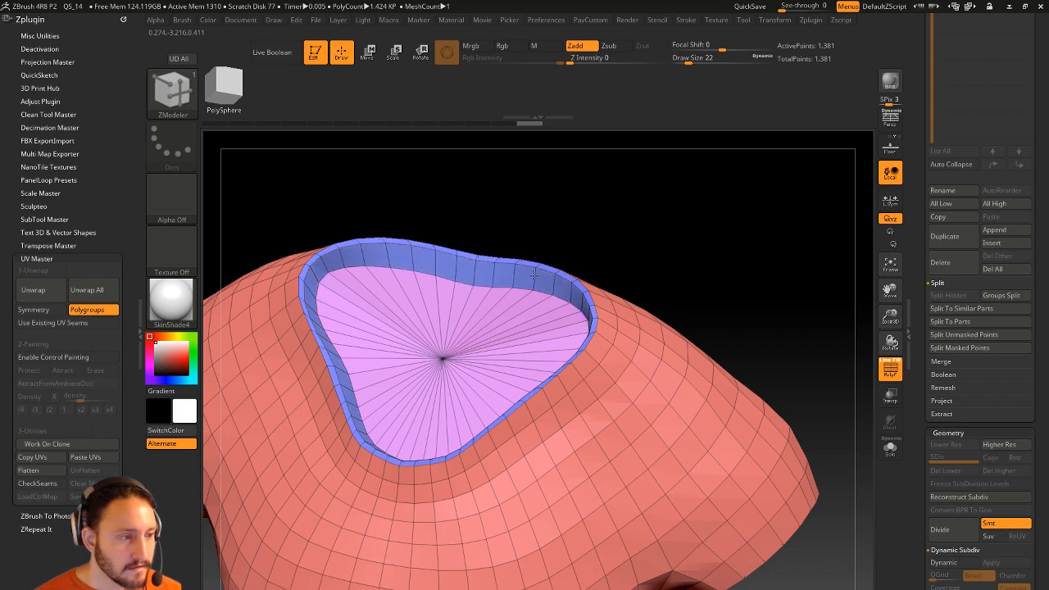
left_click(534, 274)
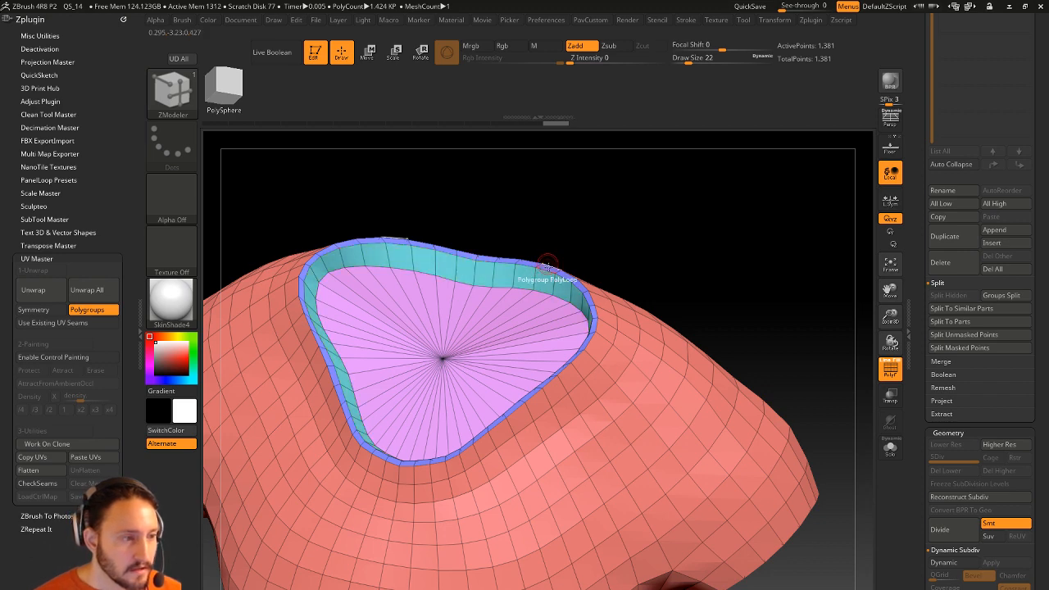
Give the armhole and bottom opening rims their own cyan polygroups, then frame the shirt.
left_click_drag(667, 251, 580, 215)
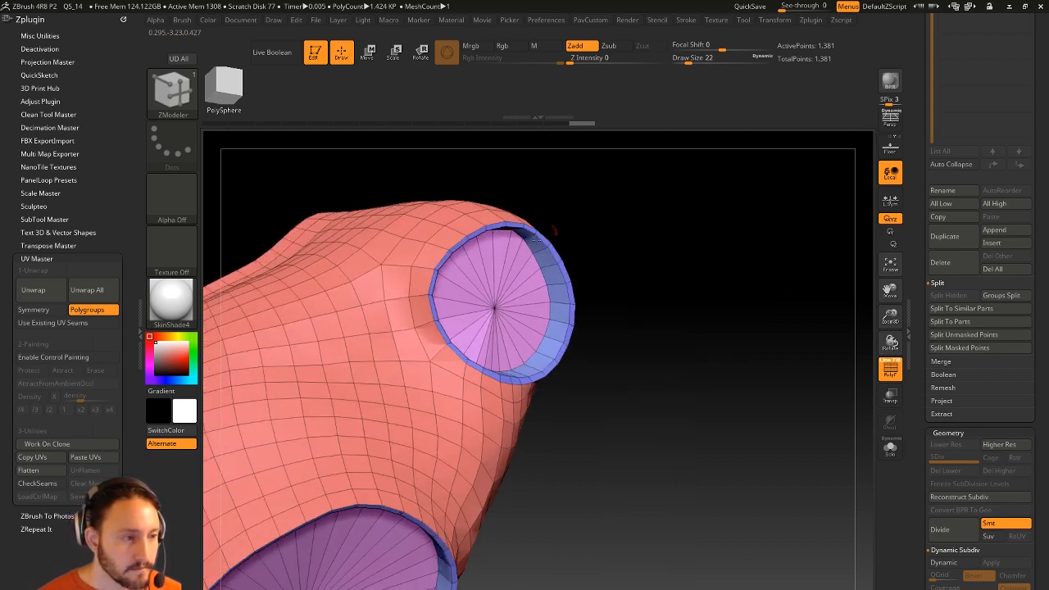
left_click_drag(638, 281, 475, 282)
left_click_drag(726, 274, 707, 233, "alt")
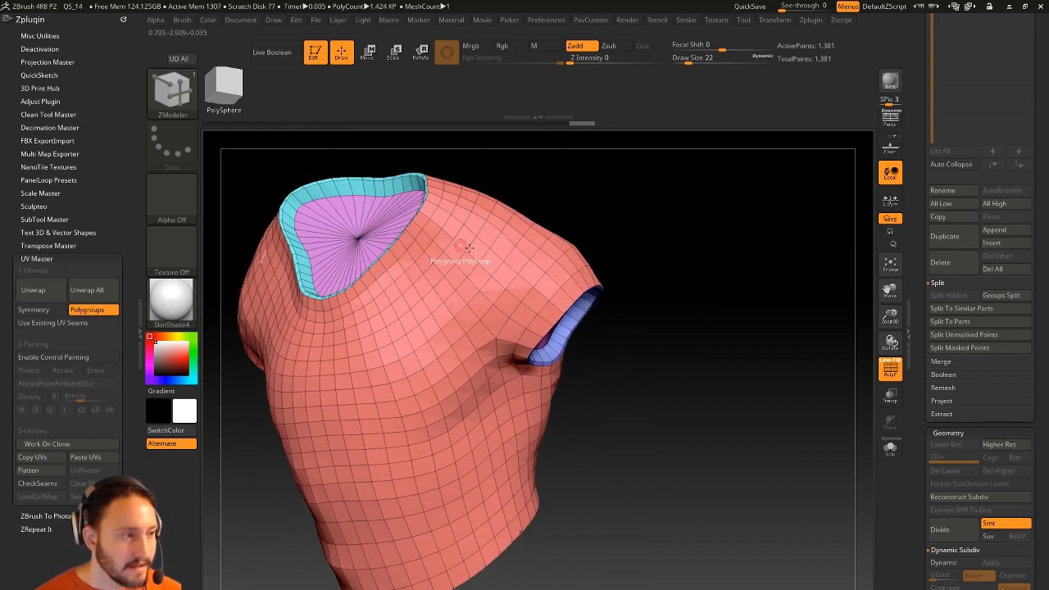
left_click_drag(726, 279, 575, 174)
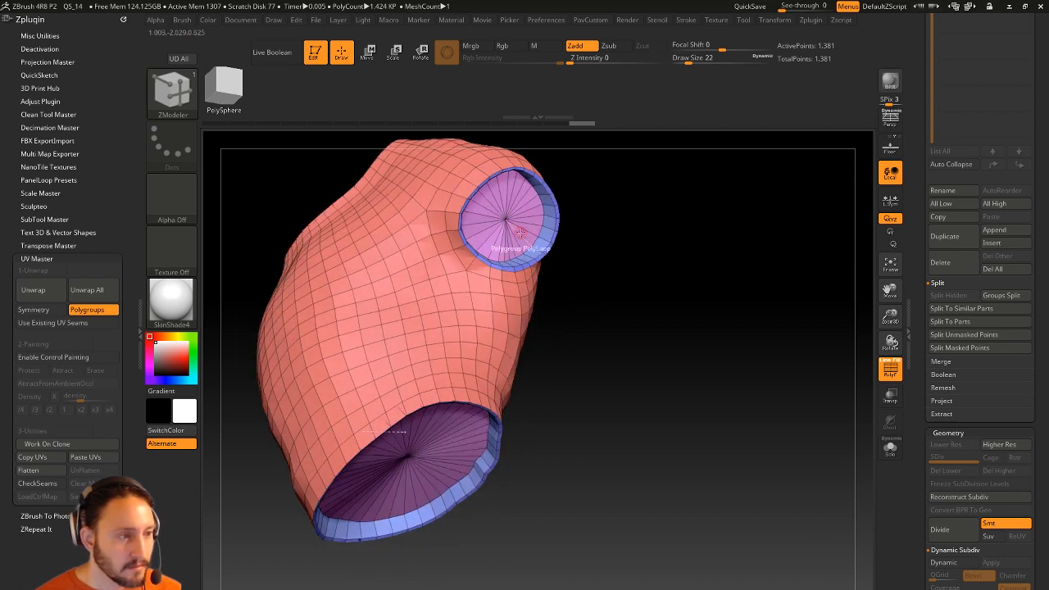
left_click_drag(590, 426, 701, 309)
left_click(625, 315)
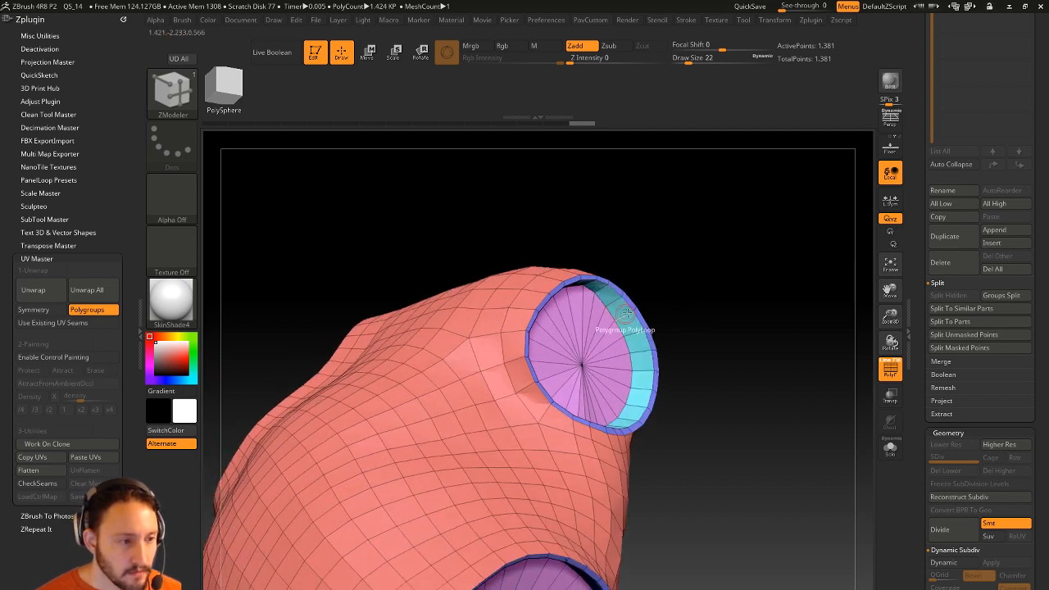
left_click_drag(741, 415, 702, 256)
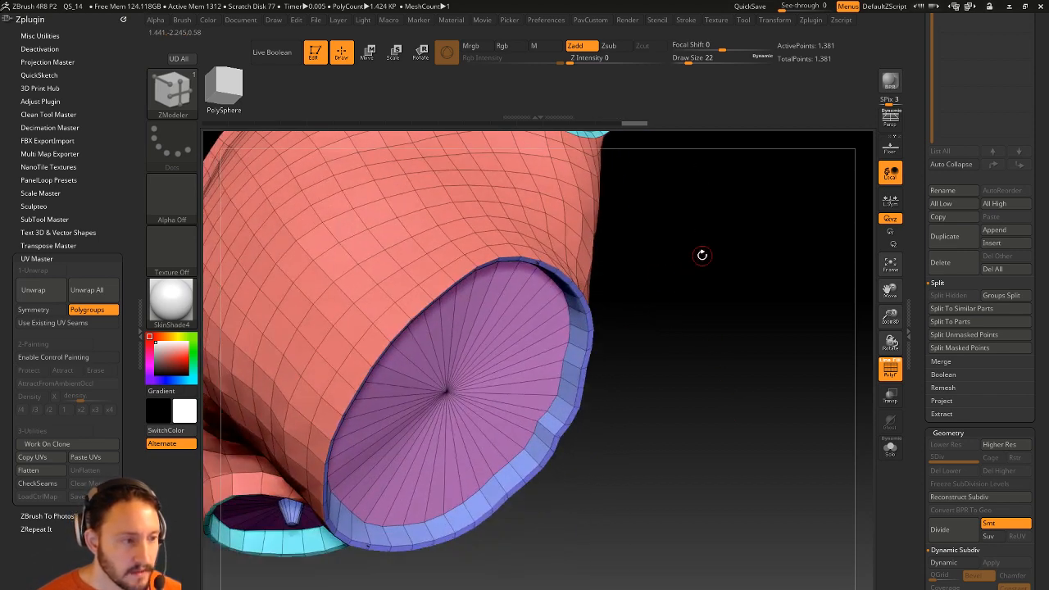
left_click(577, 331)
left_click_drag(606, 344, 719, 329)
left_click_drag(679, 414, 779, 270, "alt")
left_click_drag(770, 333, 568, 377, "alt")
left_click_drag(568, 377, 758, 350)
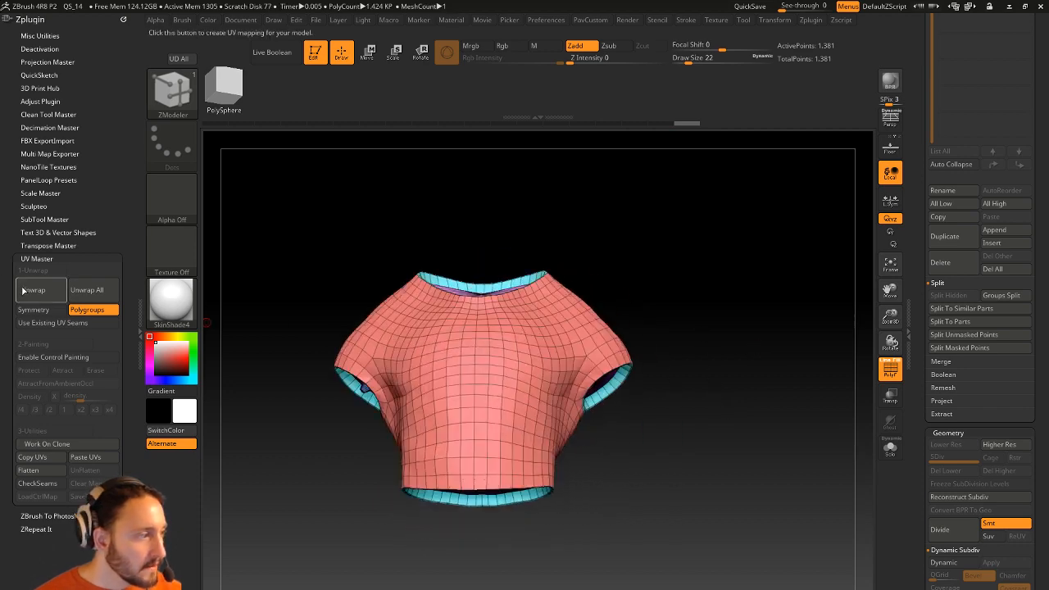
Flatten the shirt's UVs and dock the Brush palette's auto-masking options in the side tray.
left_click(28, 469)
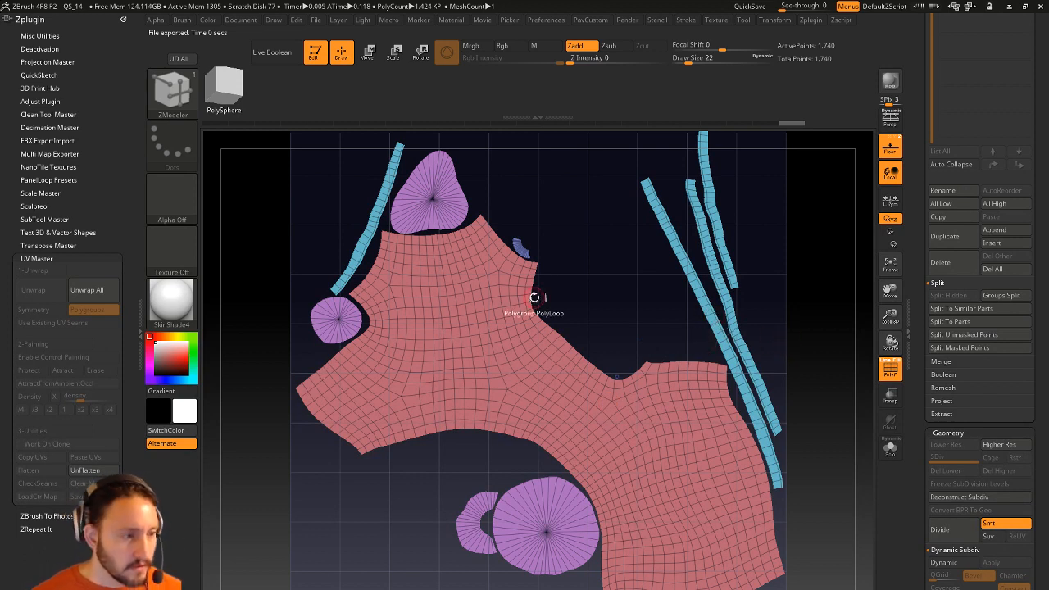
key("w")
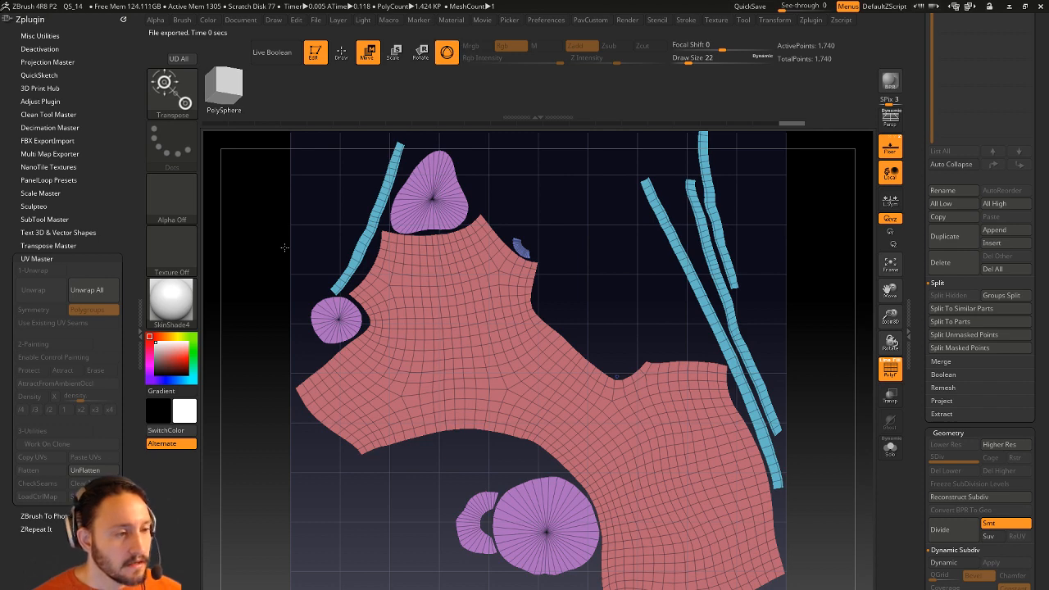
key("y")
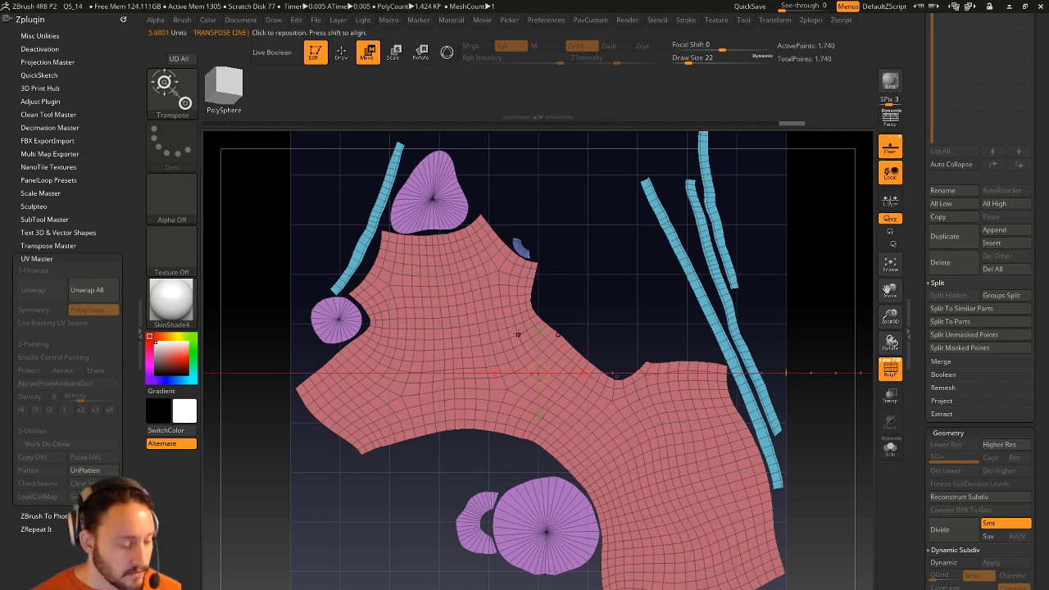
left_click_drag(598, 298, 558, 255, "alt")
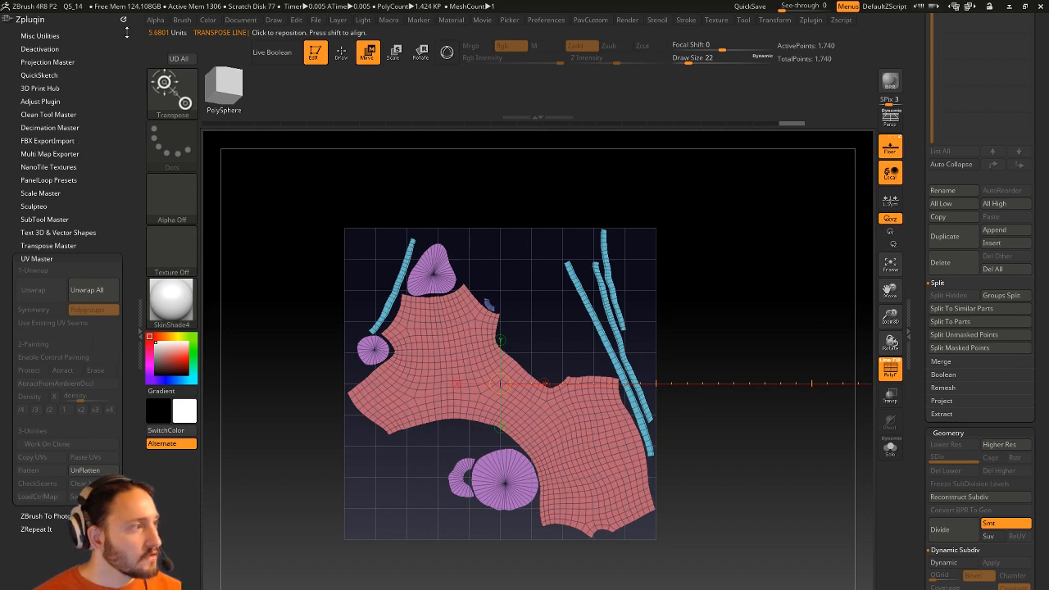
left_click(123, 19)
left_click(185, 22)
left_click_drag(175, 32, 80, 164)
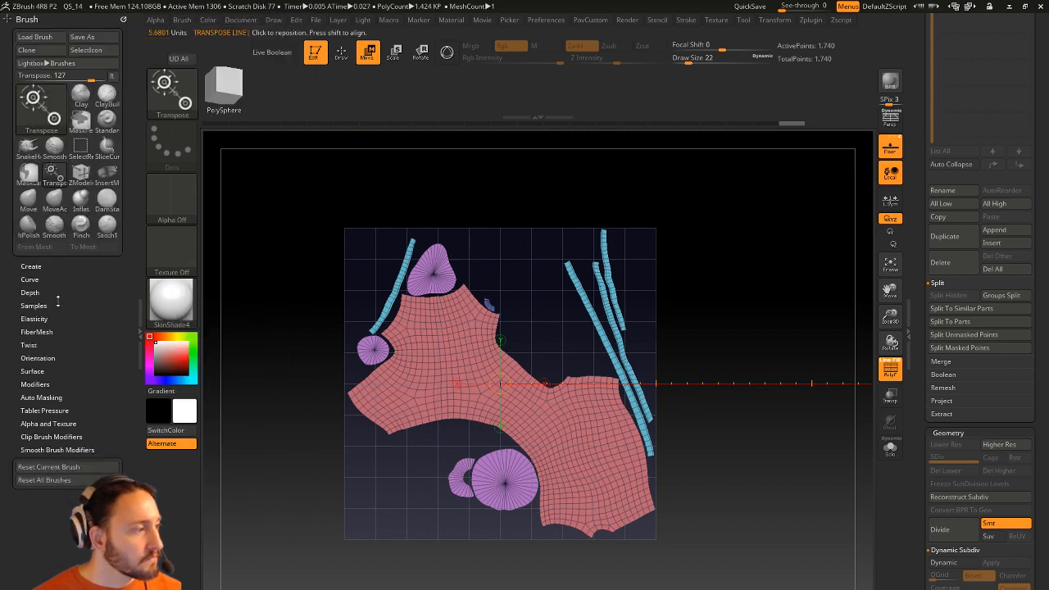
left_click(41, 396)
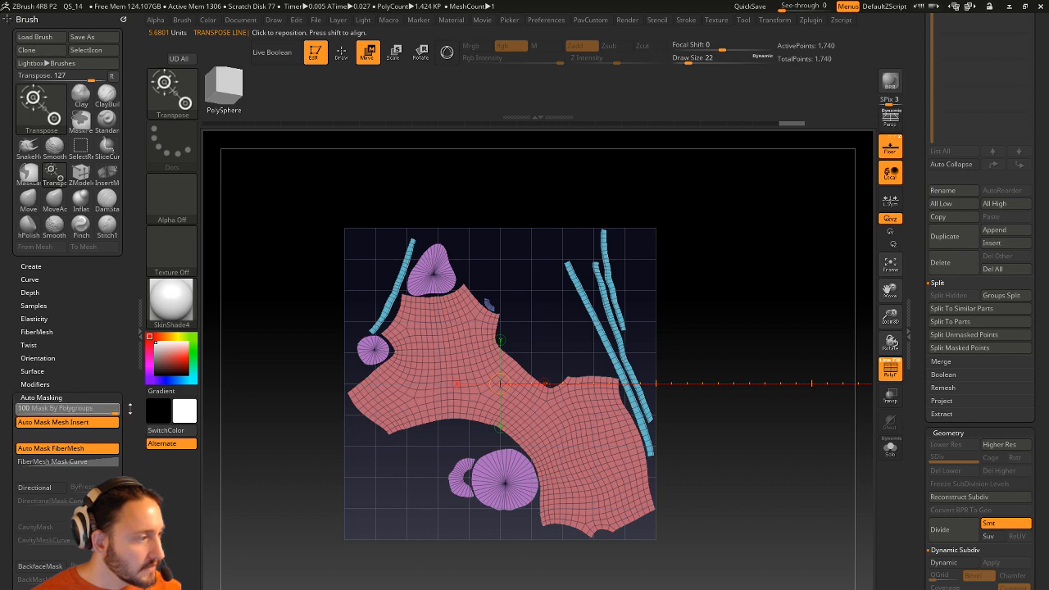
Move, rotate and scale the large UV island down into the lower part of the UV square.
mouse_move(527, 404)
left_mouse_down()
mouse_move(570, 307)
mouse_move(518, 299)
left_mouse_up()
key("ctrl+z")
key("r")
left_click_drag(546, 355, 525, 382)
key("ctrl+z")
key("w")
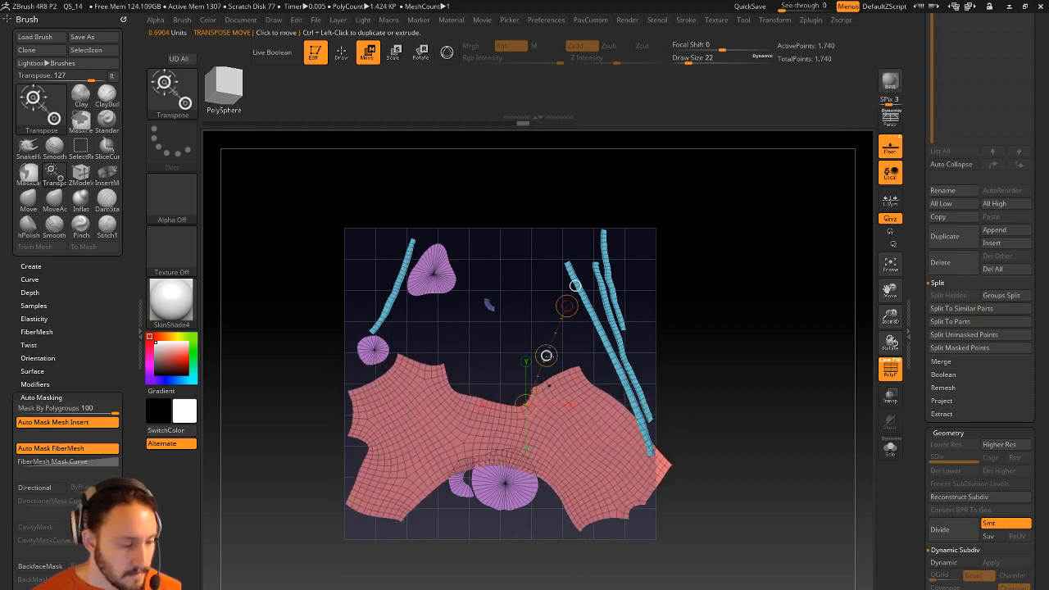
key("e")
left_click_drag(566, 307, 559, 321)
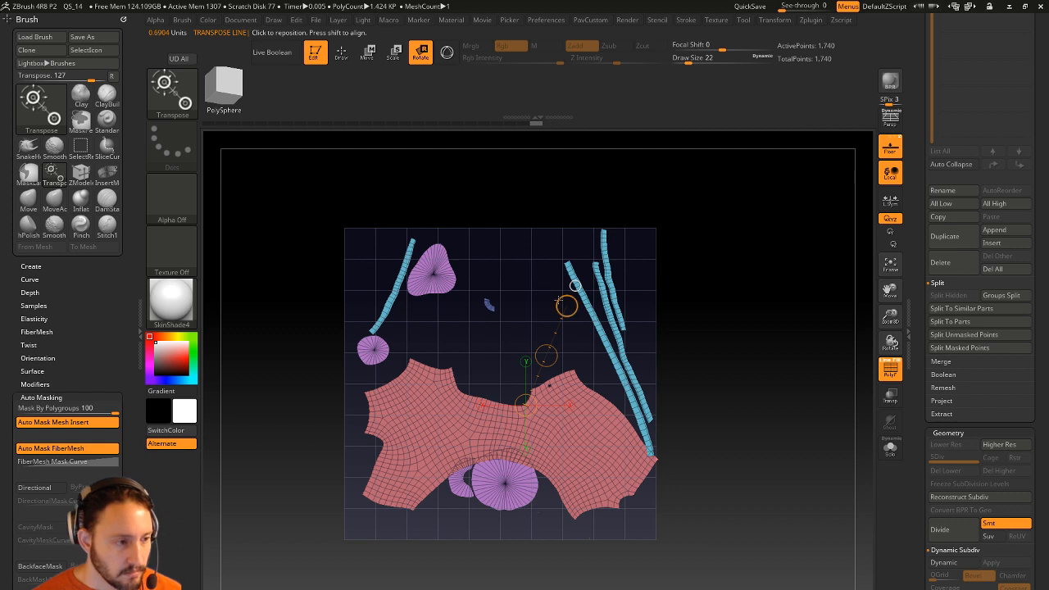
left_click_drag(566, 306, 566, 305)
key("w")
left_click_drag(545, 355, 553, 353)
Return to drawing mode and dock the Zplugin menu in the side tray.
key("q")
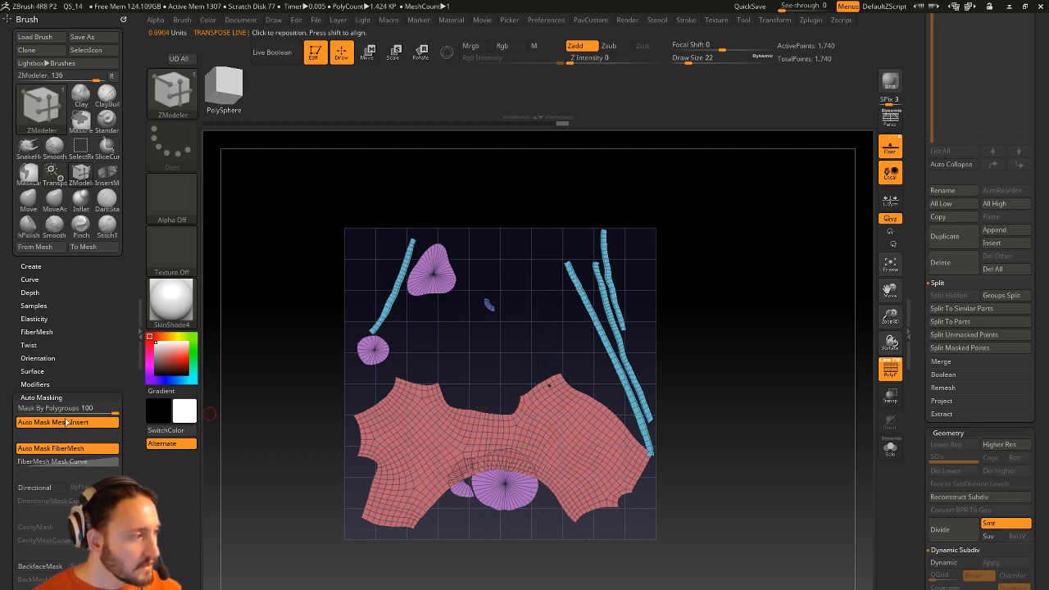
left_click(810, 21)
mouse_move(805, 33)
left_mouse_down()
mouse_move(564, 98)
mouse_move(71, 187)
left_mouse_up()
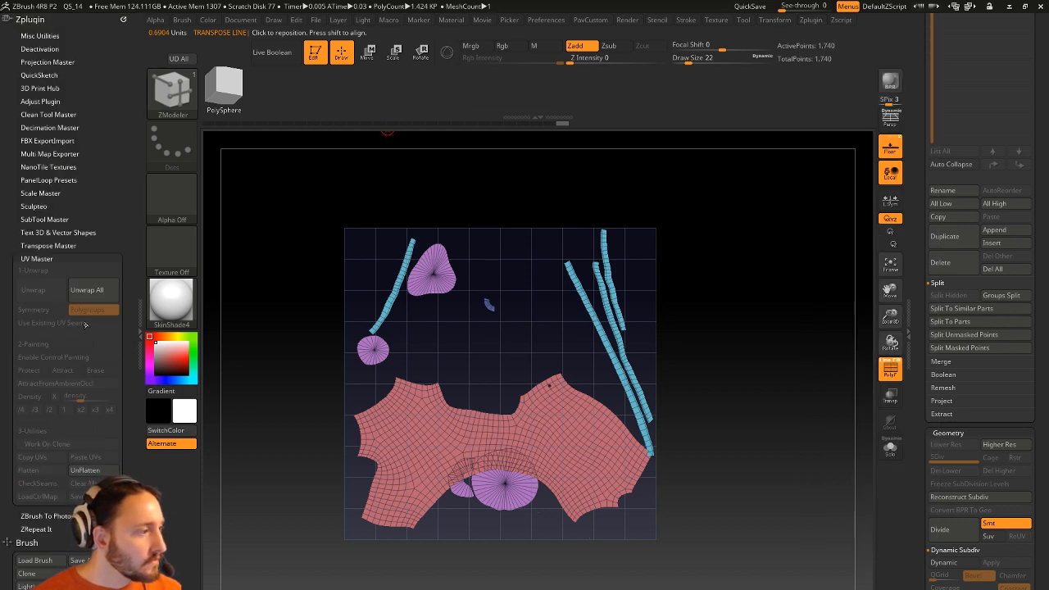
UnFlatten the shirt back to 3D and enable UV Master control painting in Attract mode.
left_click(85, 469)
left_click_drag(650, 240, 724, 253)
left_click(25, 358)
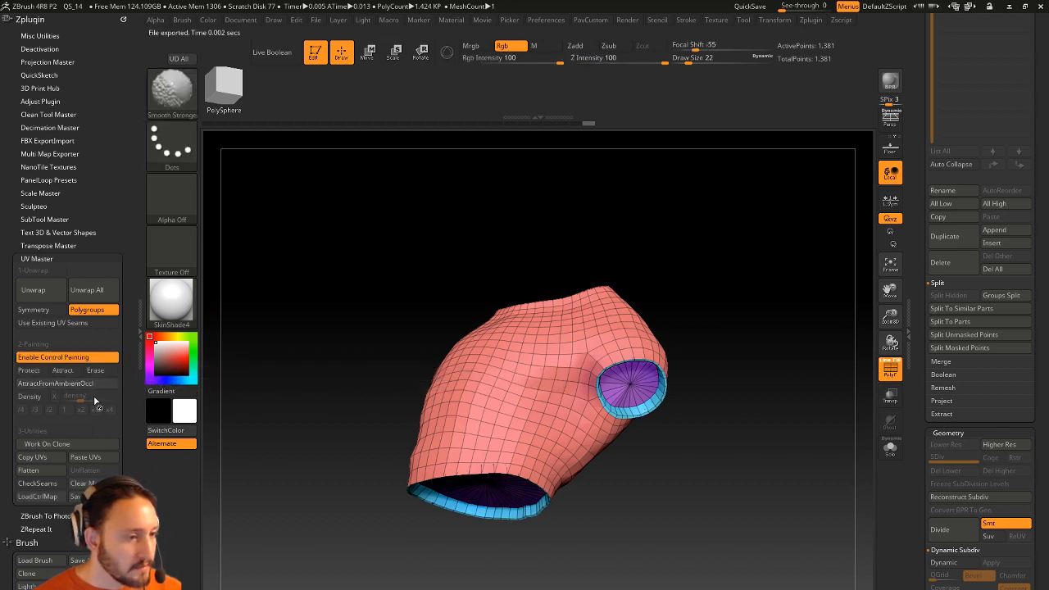
left_click(63, 370)
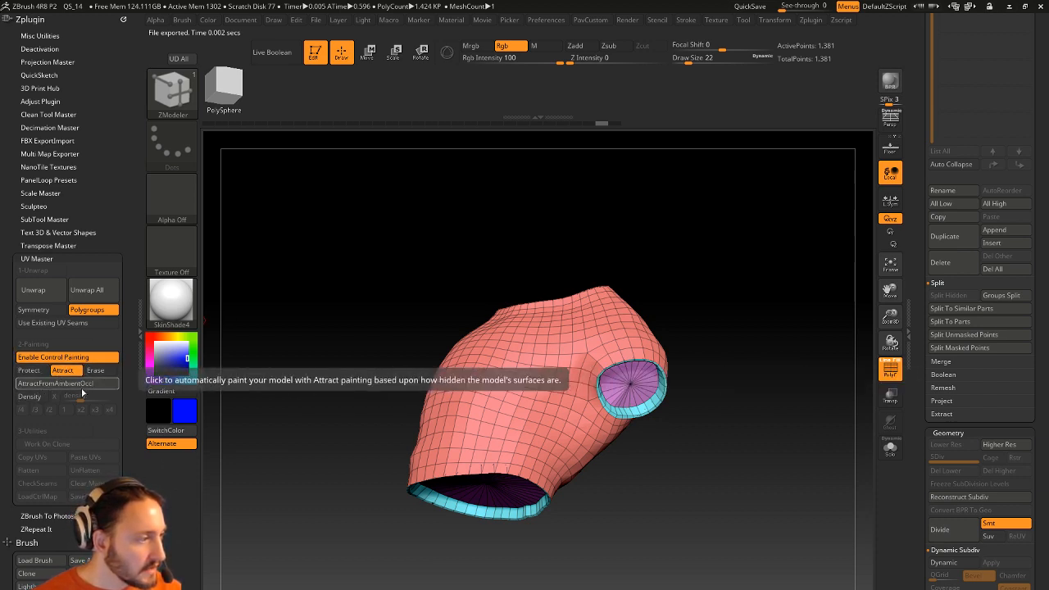
left_click_drag(748, 272, 718, 254, "alt")
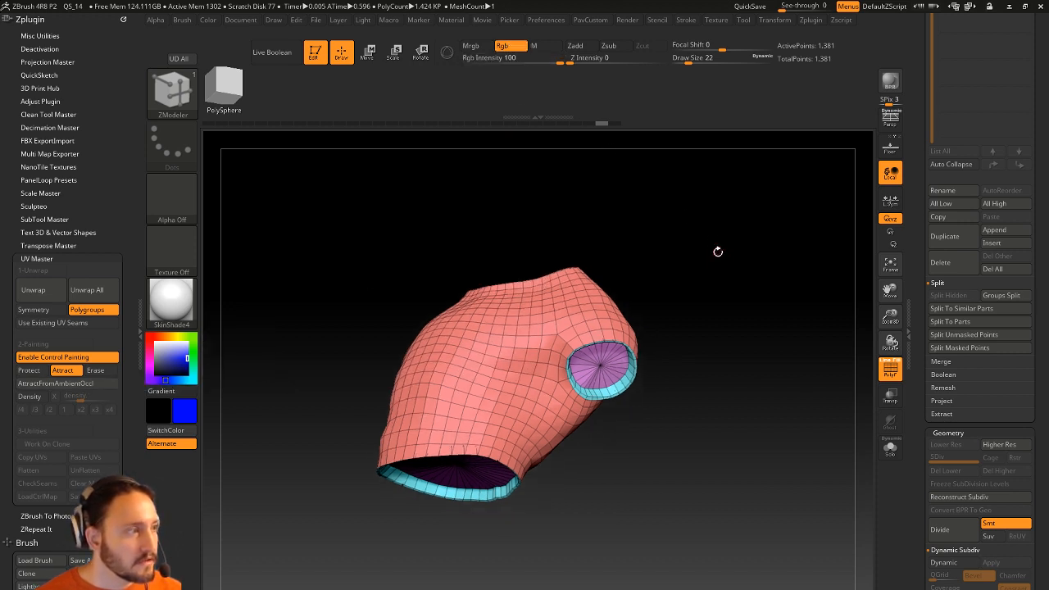
Switch to the Standard brush with Rgb only, size 51, and turn off PolyF.
key("b")
key("s")
key("t")
left_click(509, 46)
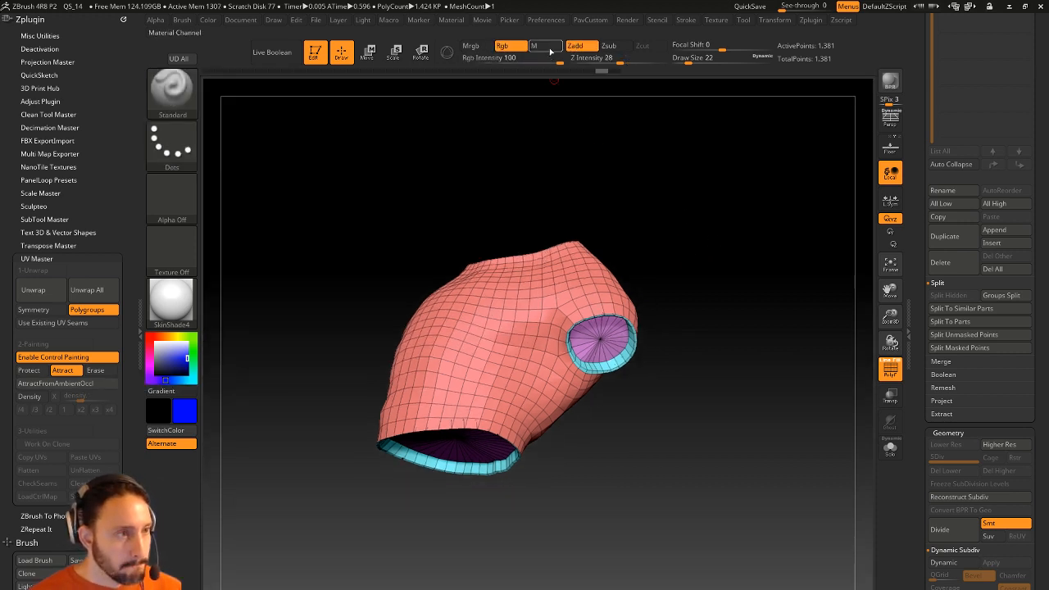
left_click(578, 47)
key("s")
left_click_drag(699, 275, 729, 322, "alt")
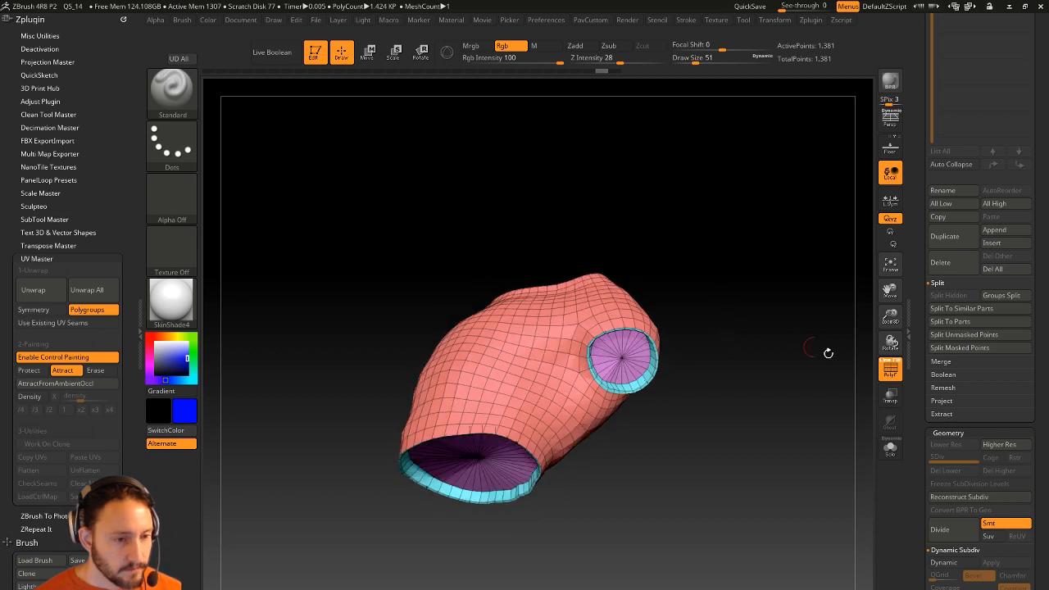
left_click(890, 369)
Paint blue seam-attract strokes down the sides of the shirt.
left_click_drag(600, 383, 577, 419)
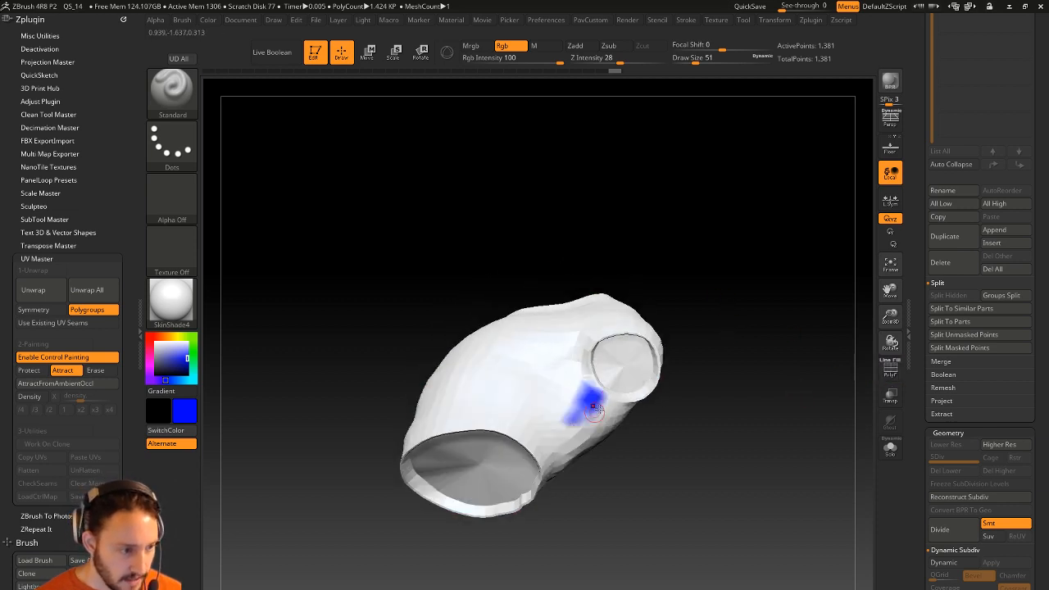
key("ctrl+z")
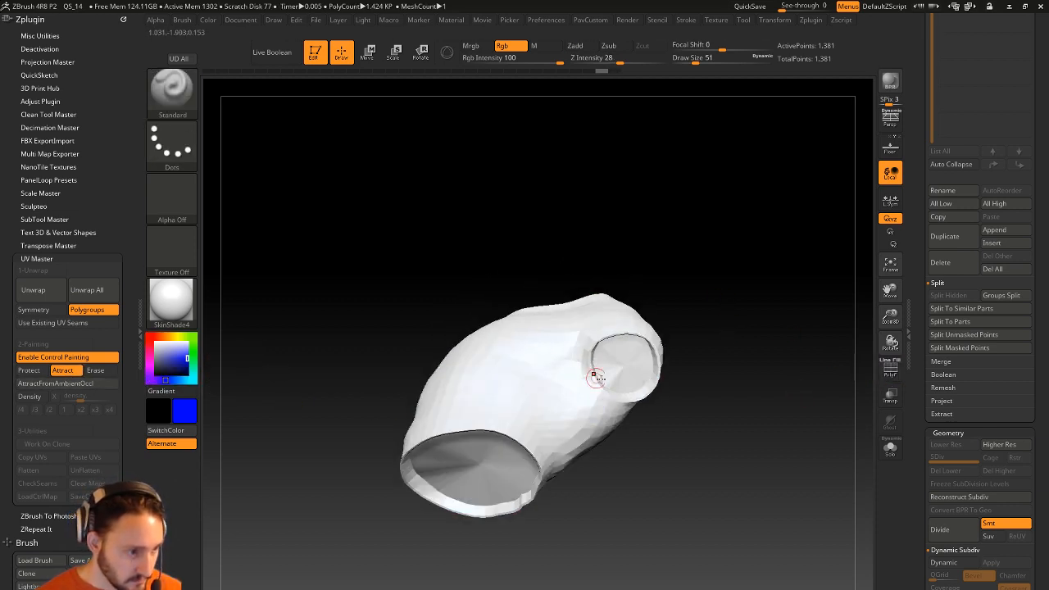
right_click_drag(601, 377, 602, 398)
key("ctrl+z")
left_click_drag(108, 204, 112, 101)
left_click_drag(70, 504, 70, 462)
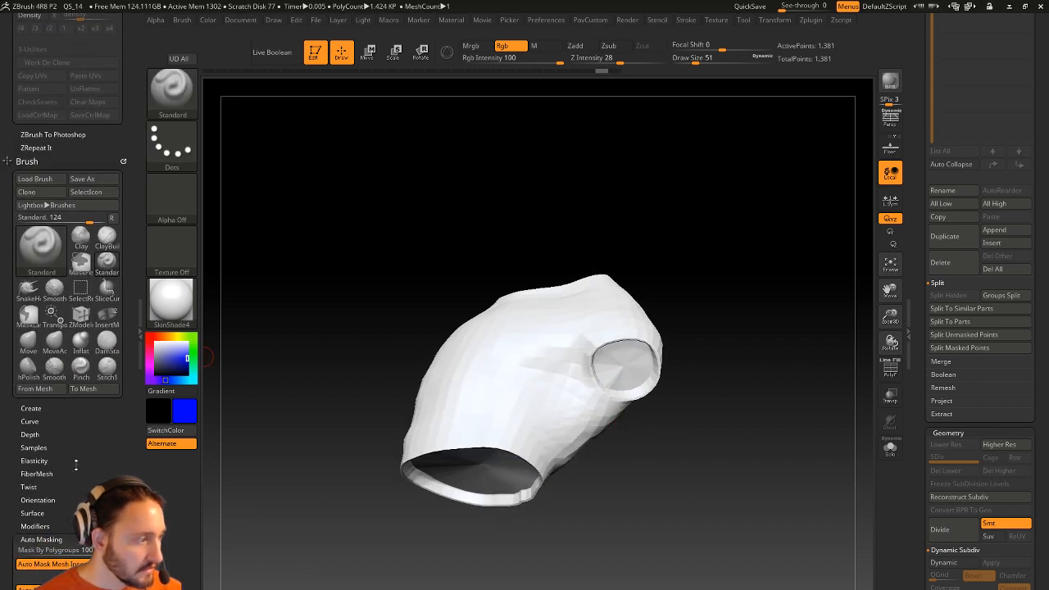
mouse_move(598, 382)
left_mouse_down()
mouse_move(566, 446)
mouse_move(590, 377)
mouse_move(526, 492)
left_mouse_up()
right_click_drag(527, 492, 604, 374)
key("ctrl+z")
mouse_move(604, 375)
left_mouse_down()
mouse_move(533, 475)
mouse_move(623, 374)
mouse_move(528, 458)
left_mouse_up()
mouse_move(754, 271)
left_mouse_down()
mouse_move(803, 248)
mouse_move(737, 213)
mouse_move(774, 193)
mouse_move(758, 229)
mouse_move(763, 276)
mouse_move(434, 398)
mouse_move(403, 376)
mouse_move(435, 436)
left_mouse_up()
mouse_move(741, 262)
left_mouse_down()
mouse_move(674, 308)
mouse_move(512, 373)
left_mouse_up()
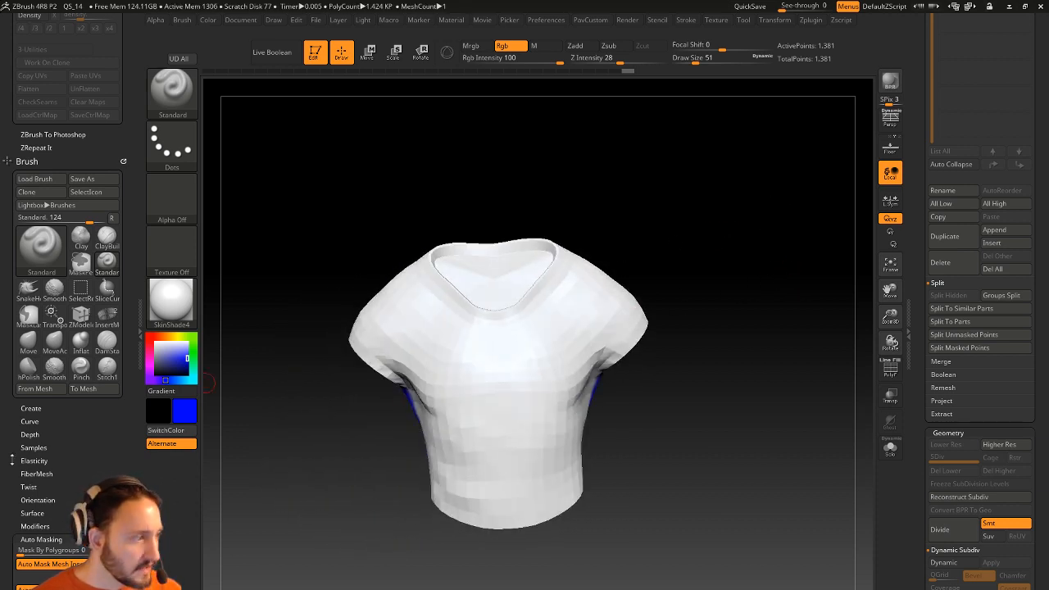
scroll(79, 410, "down", 3)
scroll(87, 322, "up", 10)
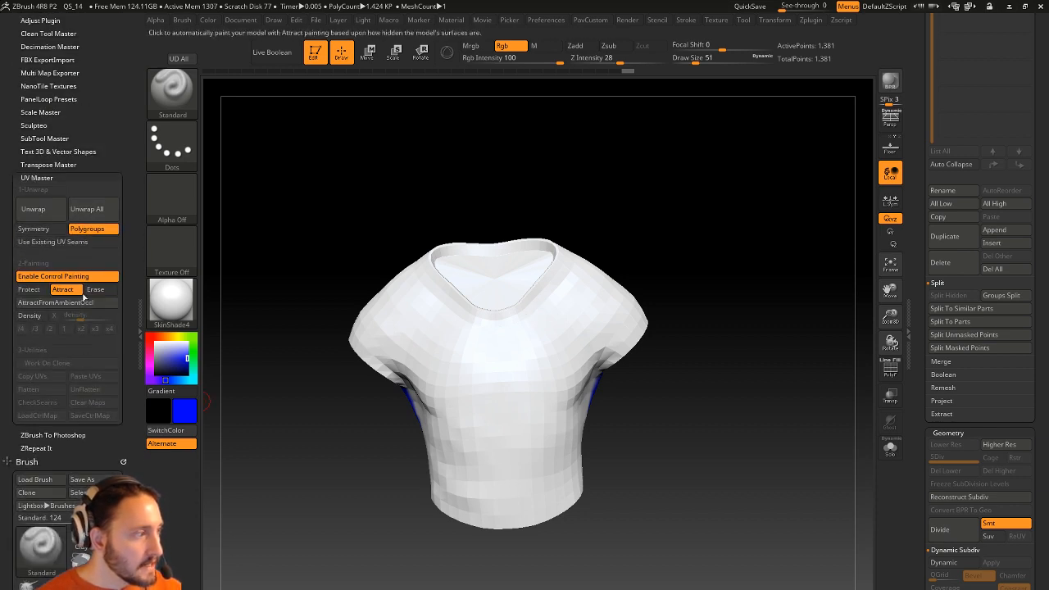
Switch to Protect and paint red over the chest, upper back and shoulders at brush size 154.
left_click(29, 289)
key("bracketright")
key("bracketright")
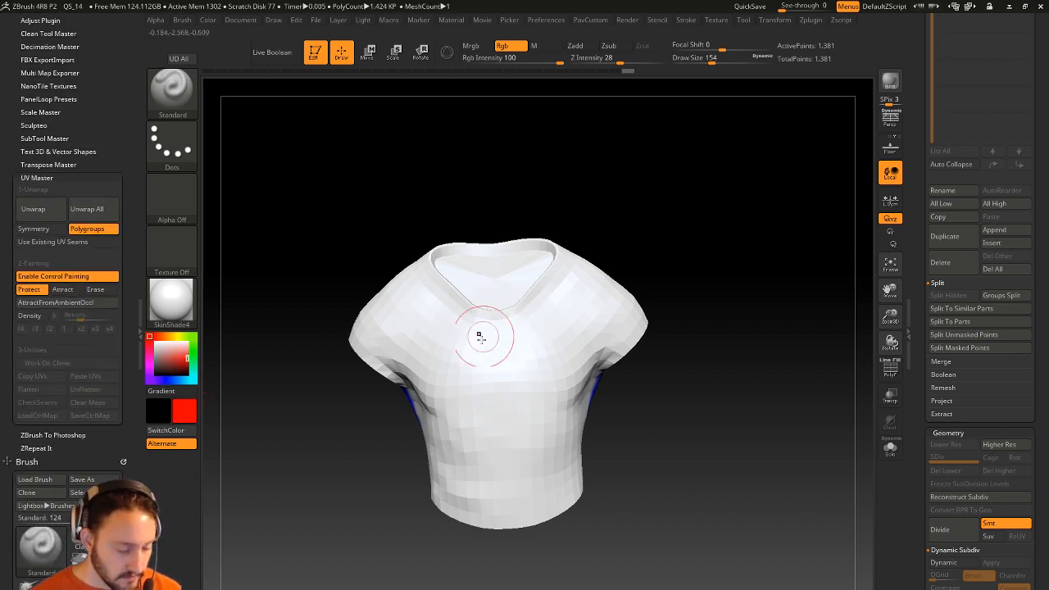
mouse_move(499, 374)
left_mouse_down()
mouse_move(496, 361)
mouse_move(477, 446)
mouse_move(457, 424)
mouse_move(475, 425)
left_mouse_up()
mouse_move(746, 277)
left_mouse_down()
mouse_move(393, 281)
mouse_move(434, 328)
mouse_move(426, 385)
mouse_move(360, 266)
left_mouse_up()
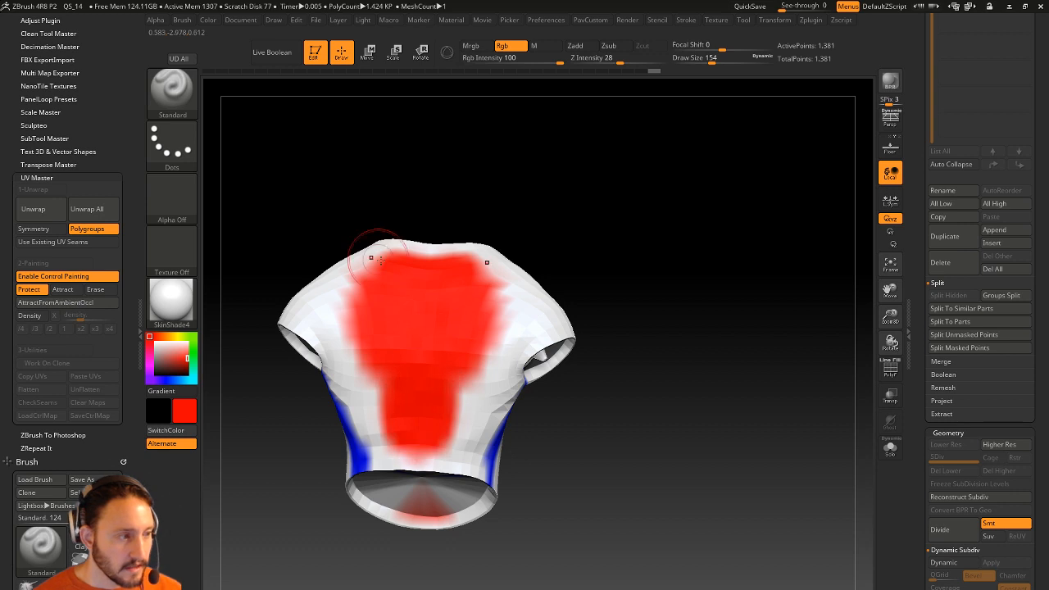
left_click_drag(504, 301, 446, 389)
mouse_move(573, 221)
left_mouse_down()
mouse_move(691, 213)
mouse_move(689, 248)
left_mouse_up()
mouse_move(453, 308)
left_mouse_down()
mouse_move(446, 286)
mouse_move(489, 411)
left_mouse_up()
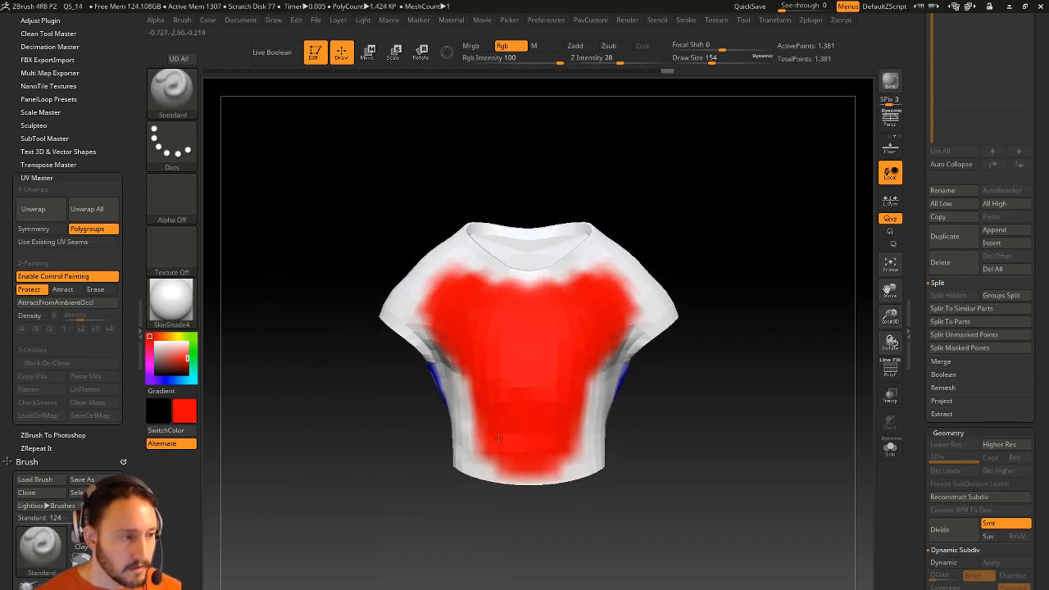
left_click_drag(725, 286, 737, 344)
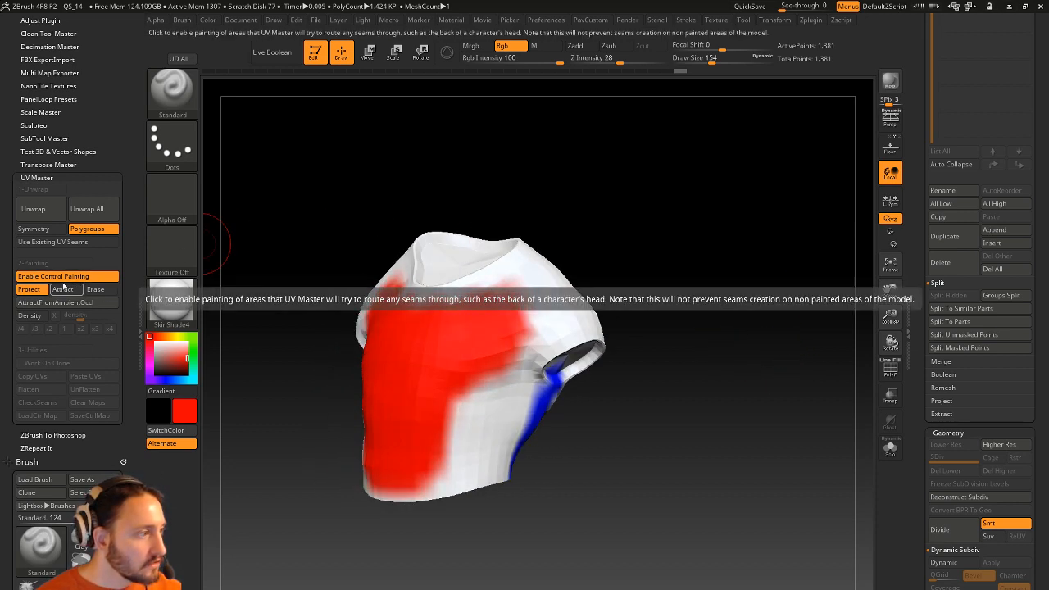
Unwrap the shirt's UVs, flatten the layout and set brush size to 29.
left_click(48, 210)
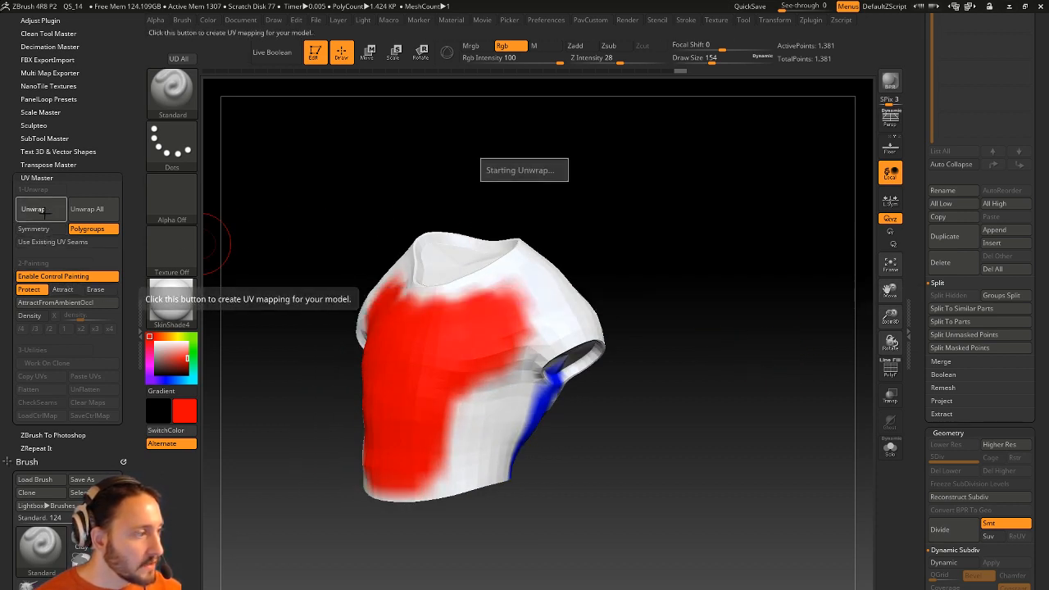
left_click(32, 390)
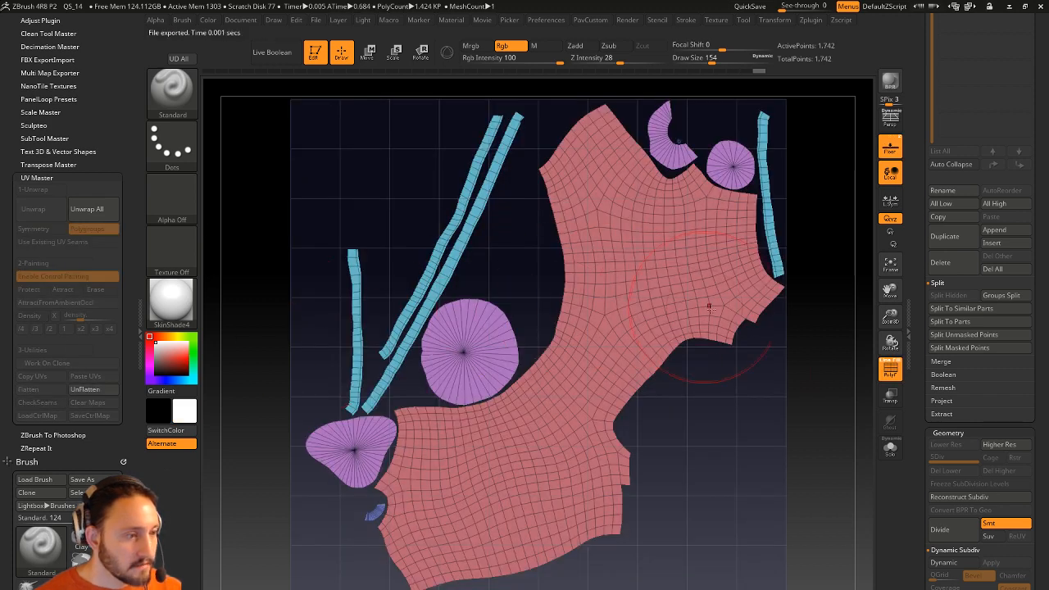
key("s")
left_click(774, 408)
left_click_drag(778, 407, 805, 401, "alt")
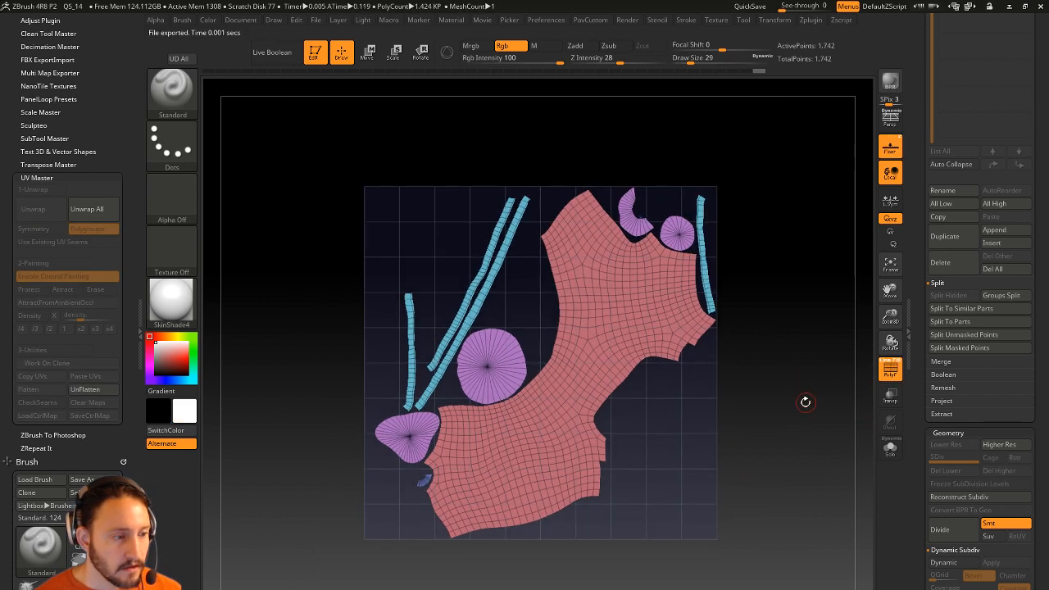
Mask all but the large red island and Transpose-move it down-left in the layout.
key("w")
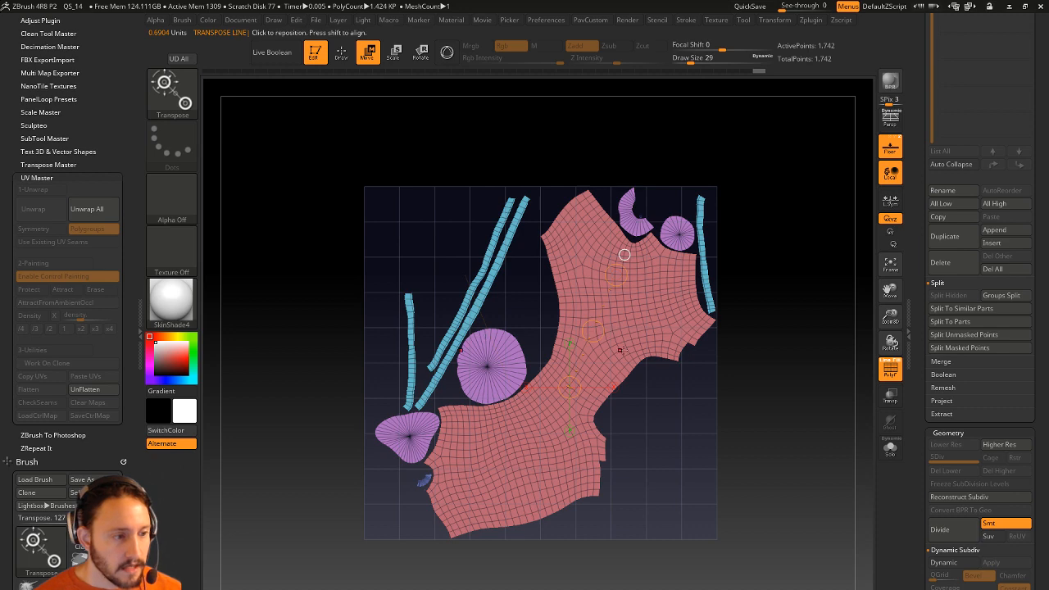
scroll(109, 340, "down", 5)
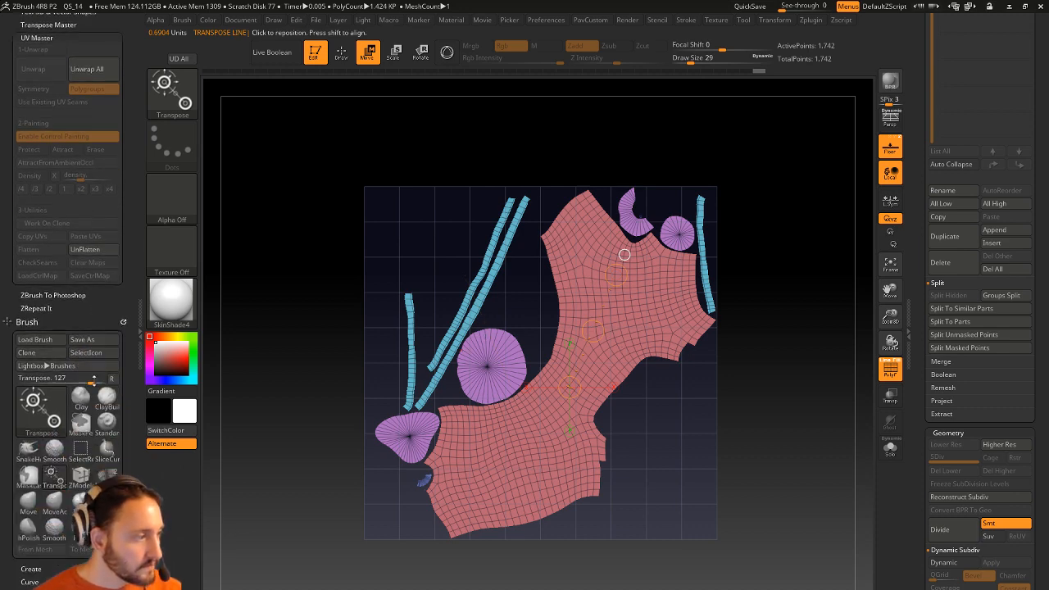
left_click(634, 341, "ctrl")
left_click_drag(587, 374, 624, 348)
key("r")
left_click_drag(627, 404, 677, 527)
key("ctrl+z")
key("w")
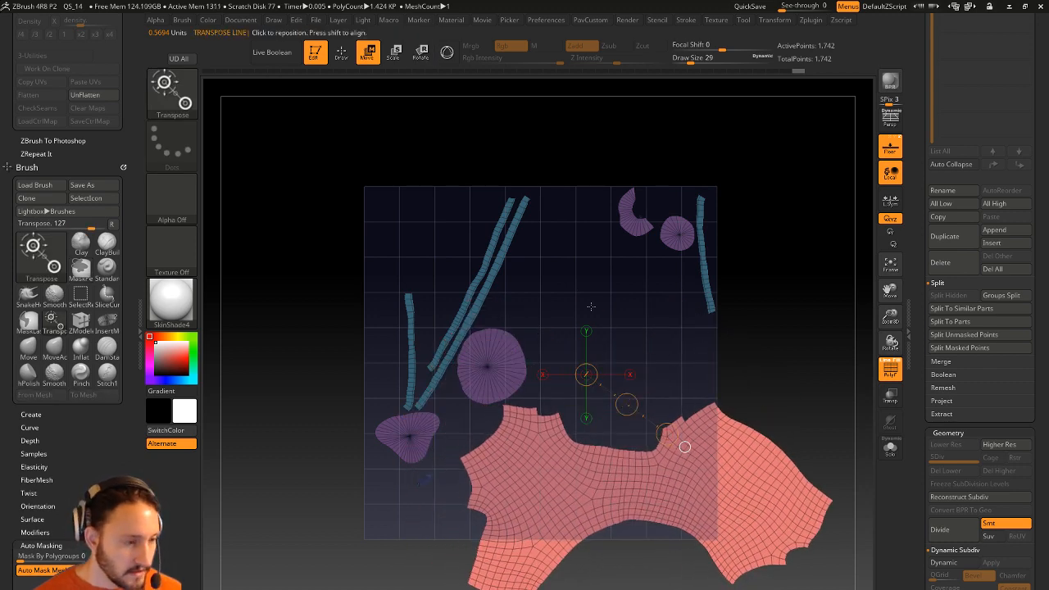
Return to the Standard brush and UnFlatten, recheck the flat layout, then restore the 3D shirt.
key("q")
mouse_move(68, 434)
left_mouse_down()
mouse_move(69, 330)
mouse_move(57, 588)
left_mouse_up()
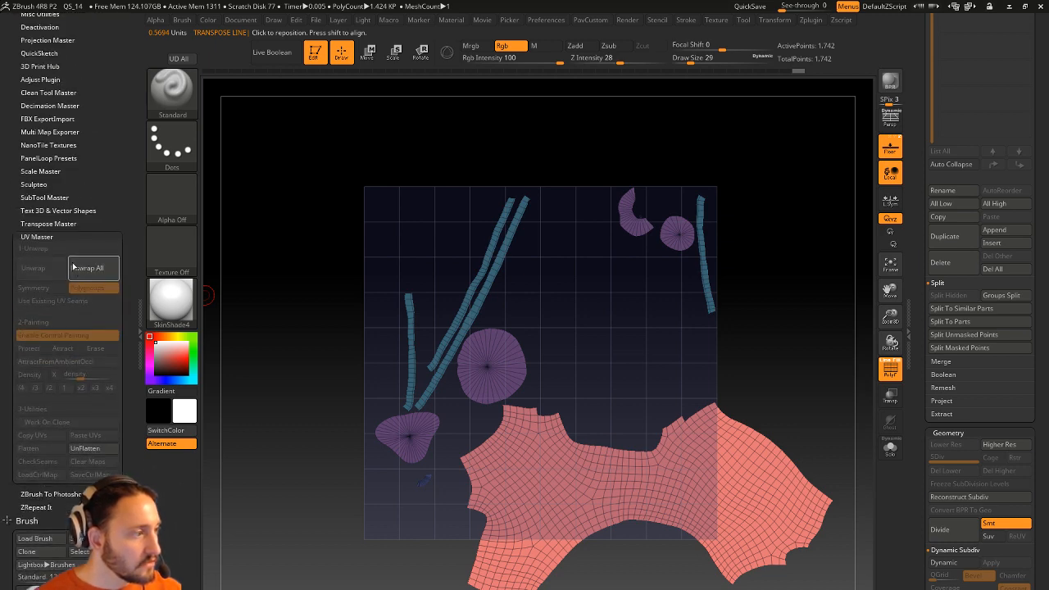
left_click(85, 449)
left_click(27, 448)
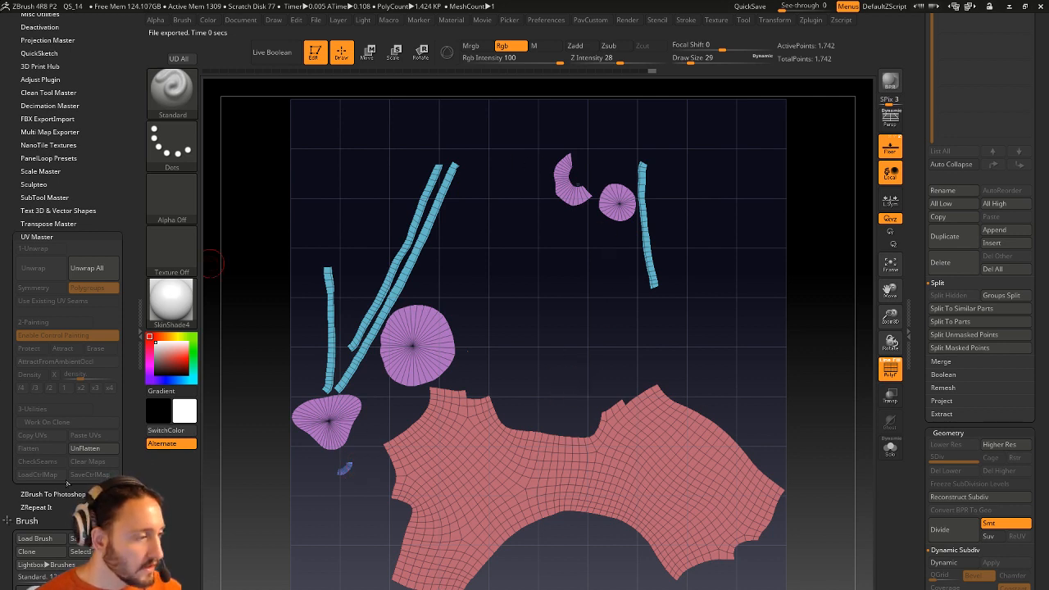
left_click(94, 449)
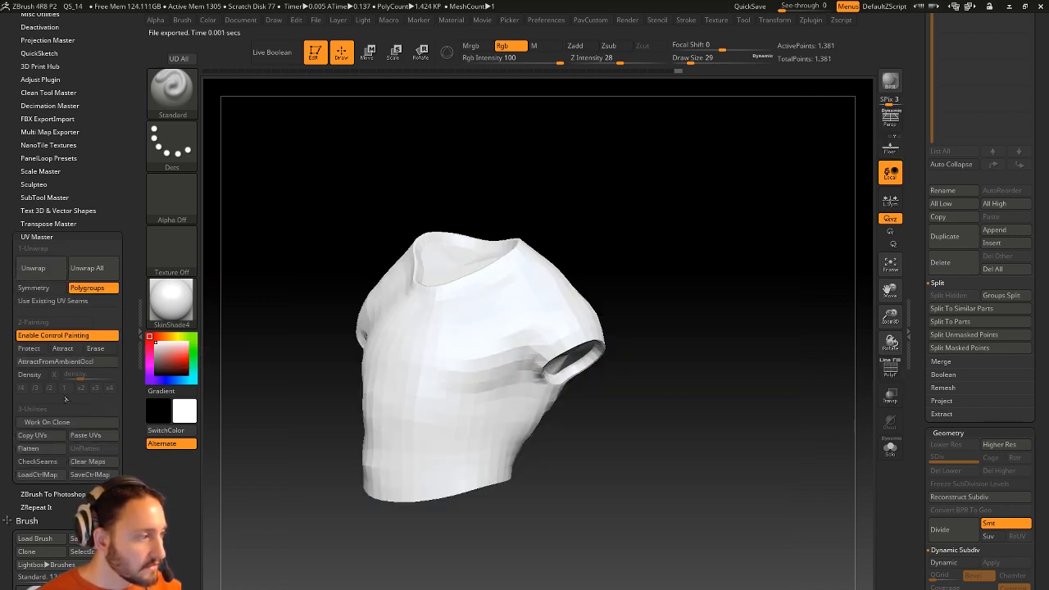
Copy the clone's UVs and paste them onto the shirt subtool of the full figure.
left_click(47, 440)
left_click_drag(917, 141, 908, 317)
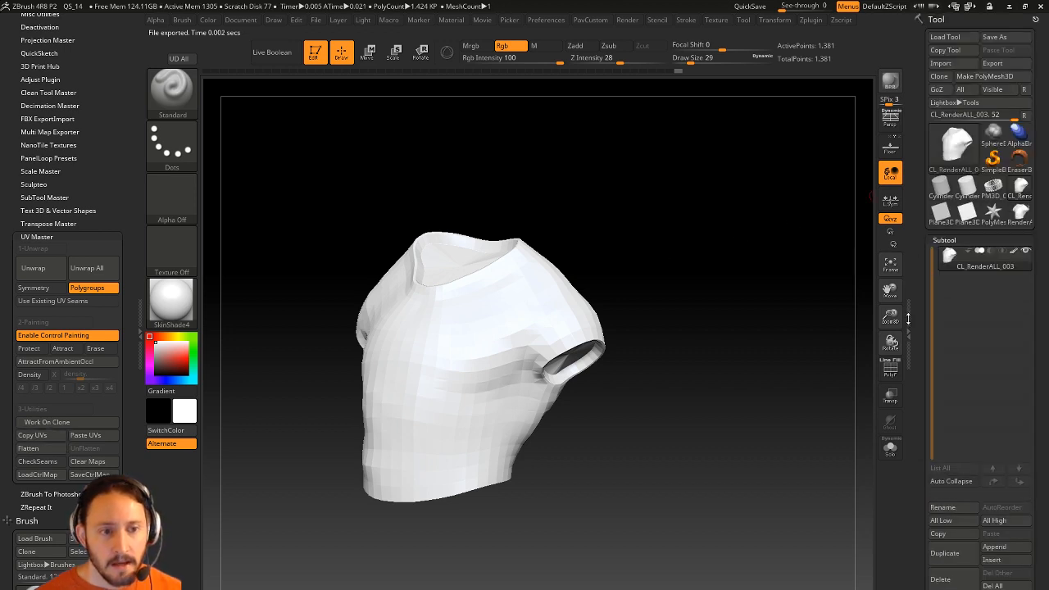
left_click(1015, 215)
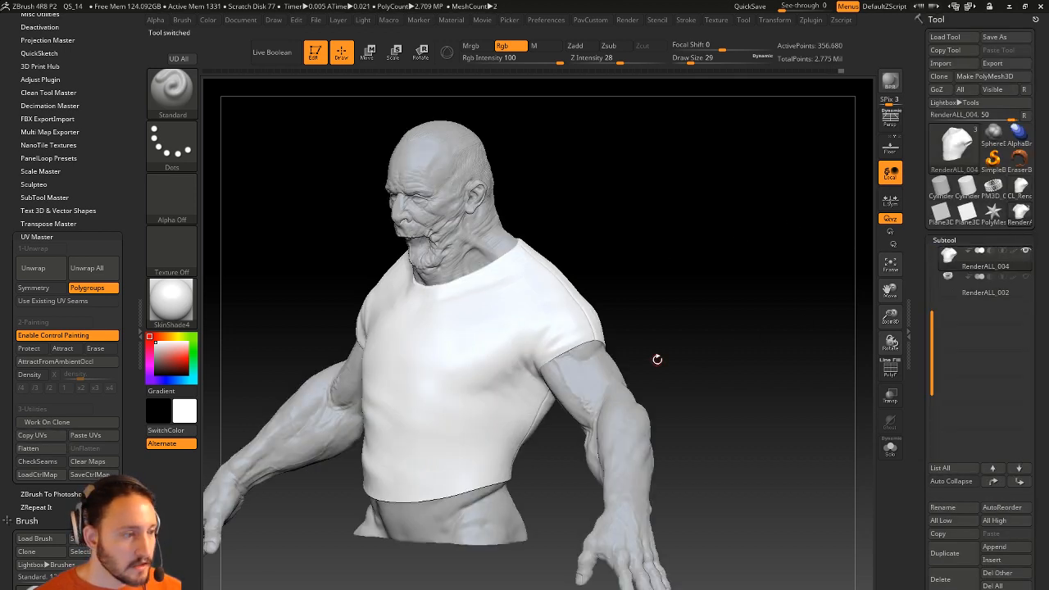
left_click_drag(915, 319, 908, 255)
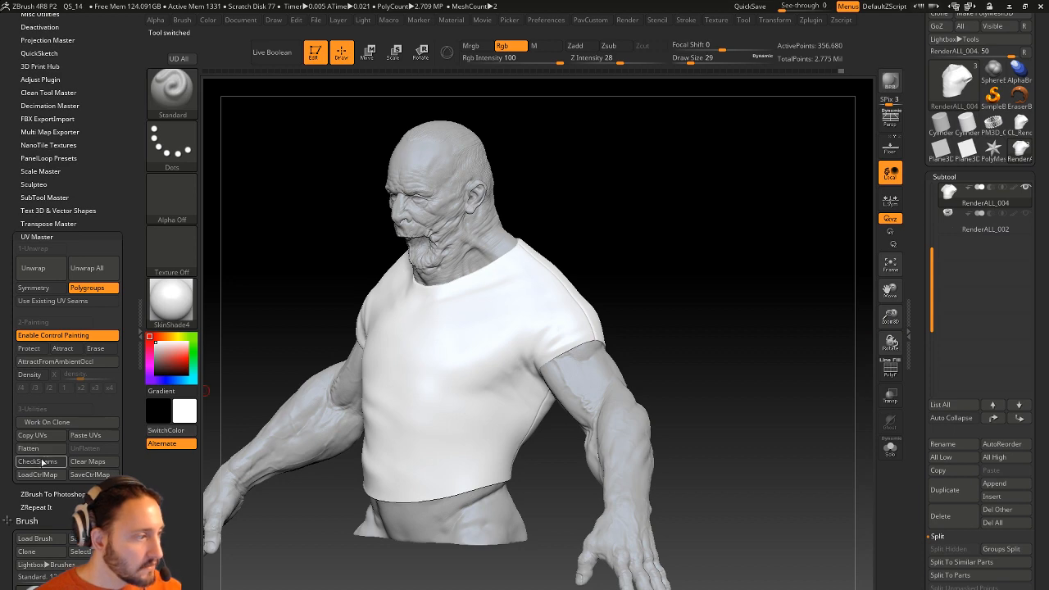
left_click(82, 438)
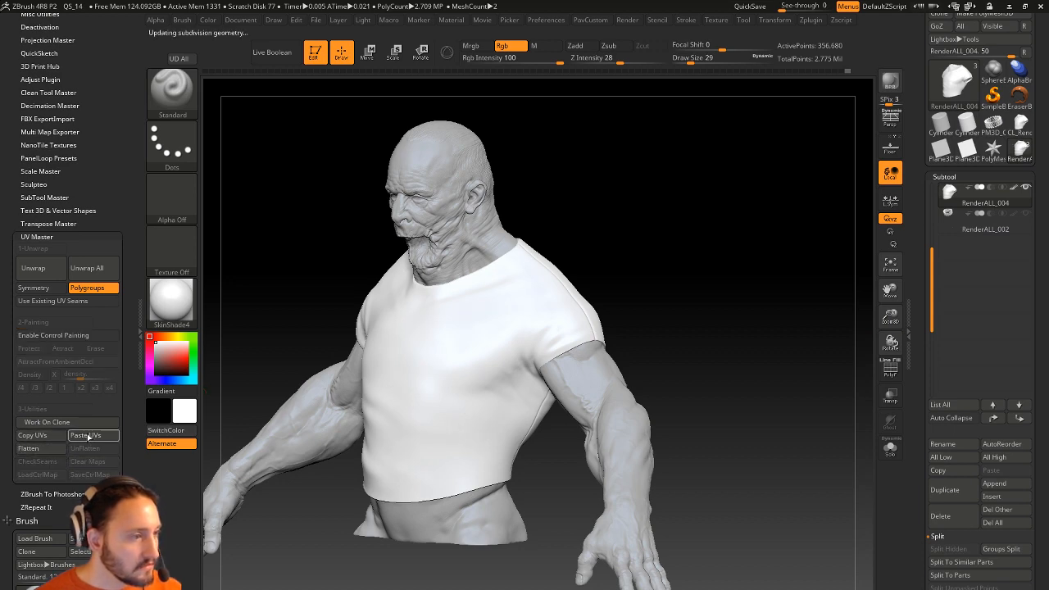
Create a New From UV Check texture map, turn Texture On off, and collapse the UV and texture panels.
mouse_move(909, 335)
left_mouse_down()
mouse_move(920, 218)
mouse_move(907, 139)
left_mouse_up()
left_click_drag(919, 332, 915, 115)
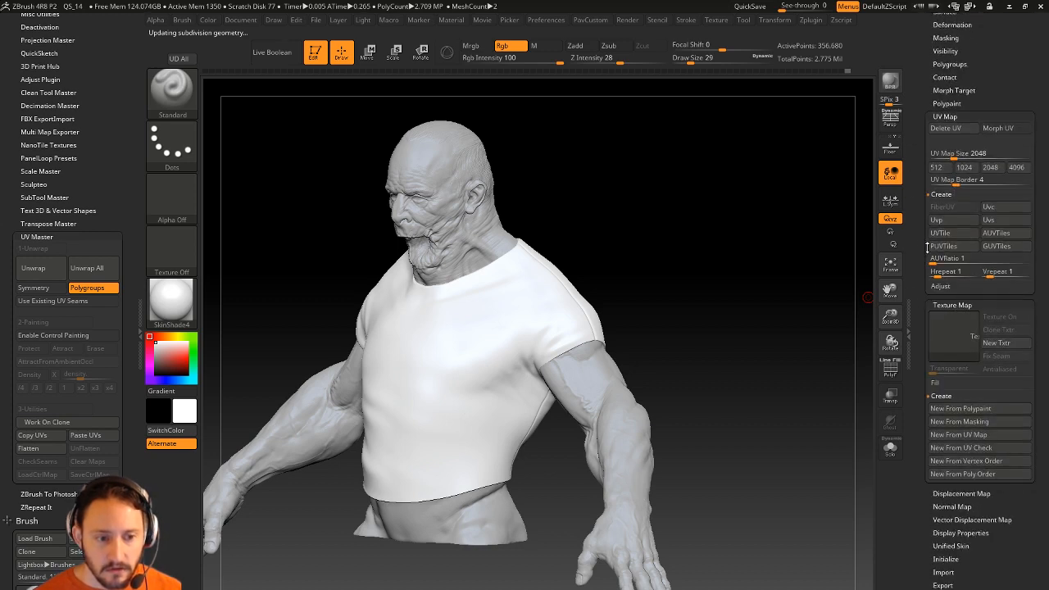
left_click(961, 449)
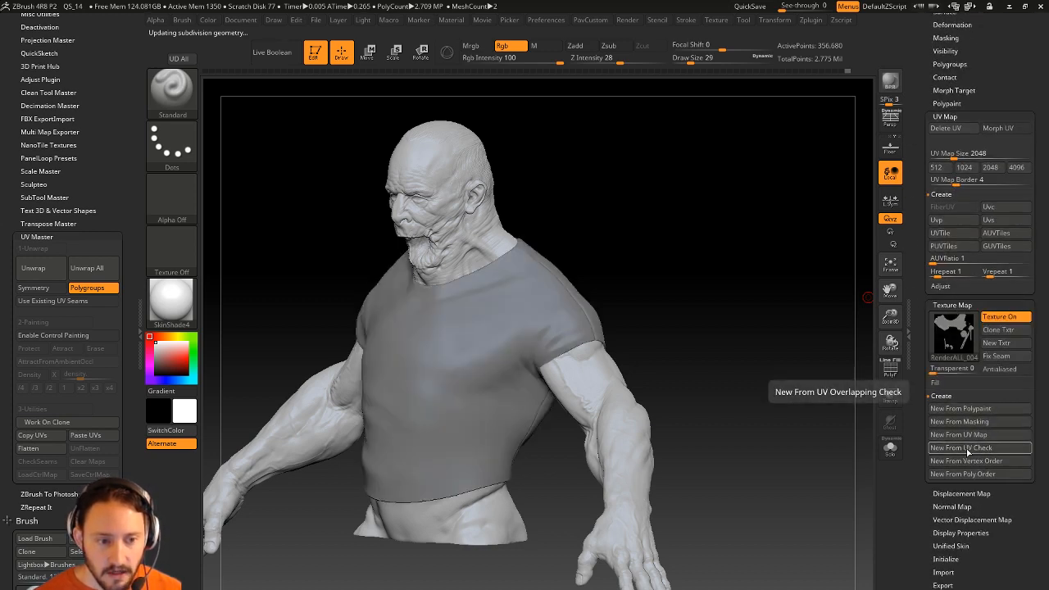
mouse_move(964, 345)
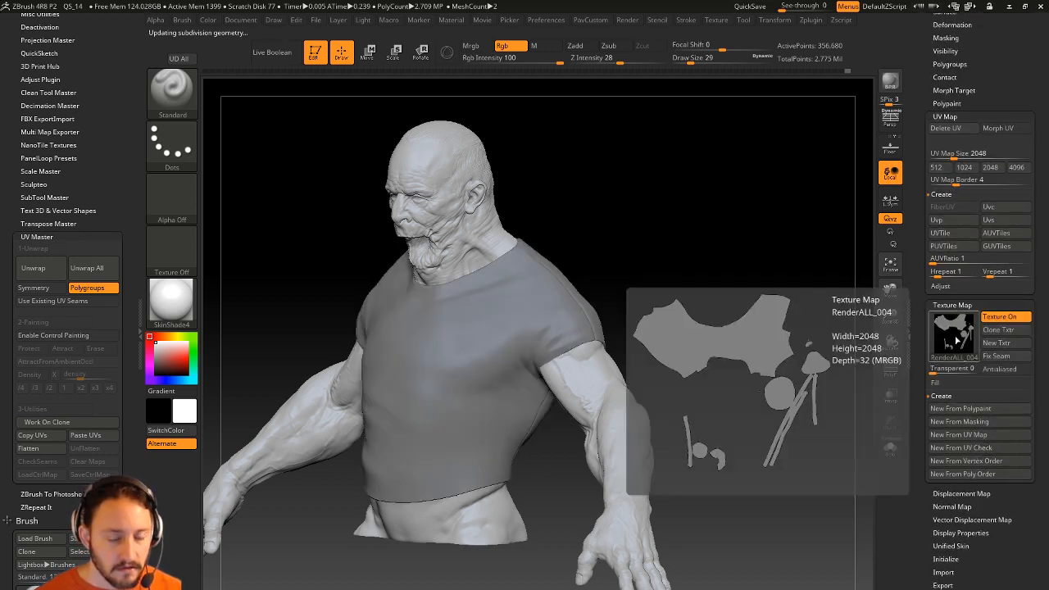
left_click(1003, 319)
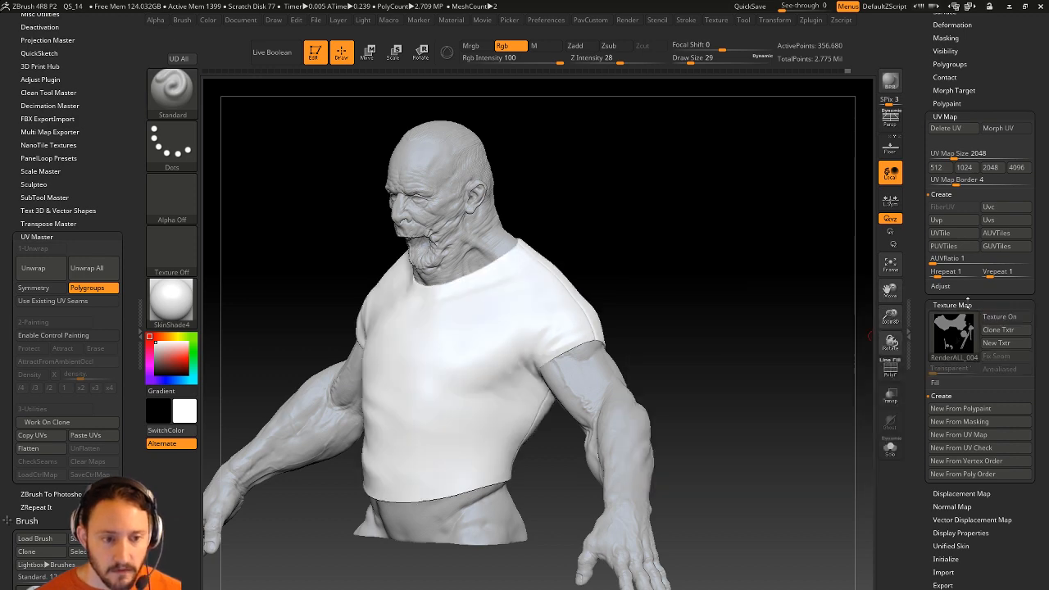
left_click_drag(924, 272, 924, 491)
left_click_drag(721, 328, 791, 348)
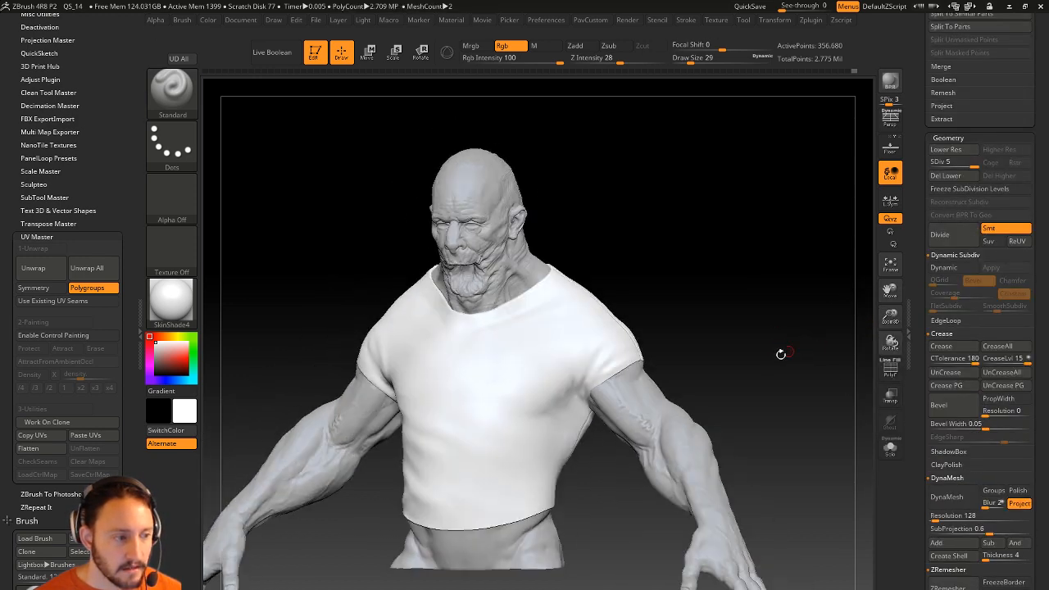
left_click_drag(919, 358, 905, 186)
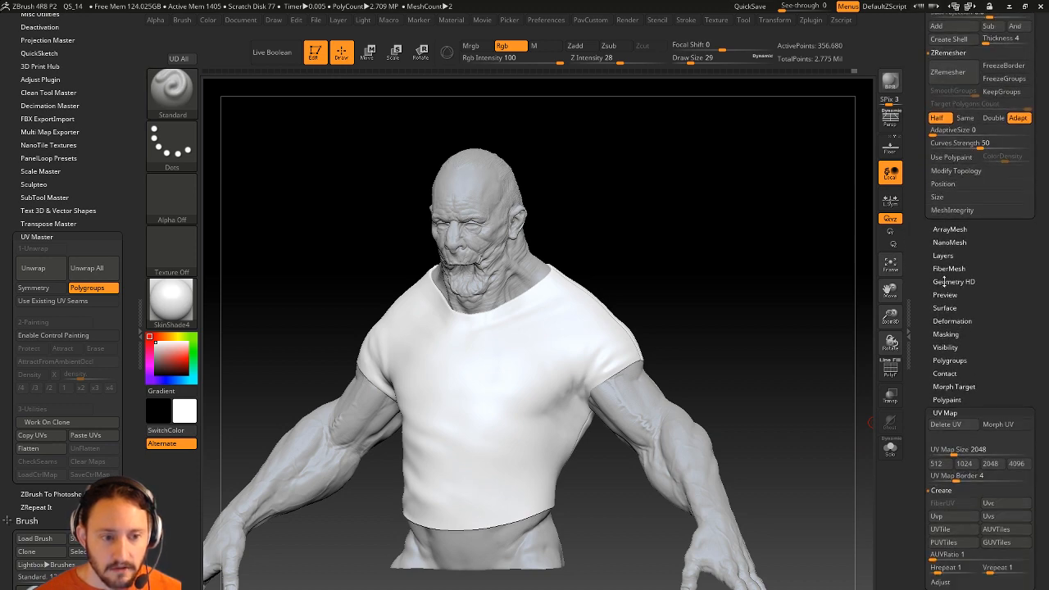
left_click(947, 412, "shift")
left_click(950, 422, "shift")
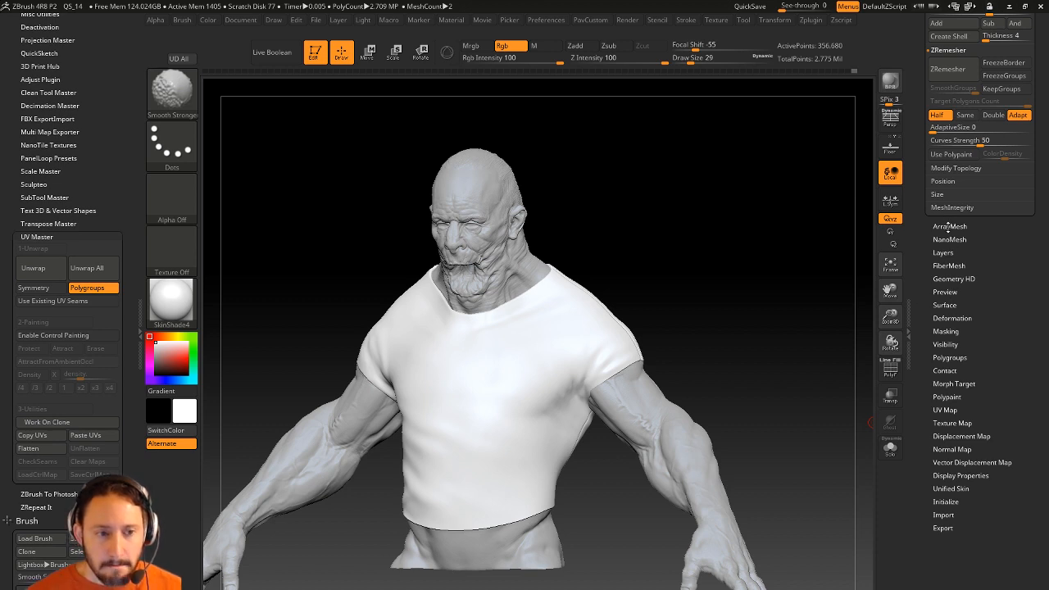
Open Surface Noise and choose the Scales NoisePlug pattern for the shirt.
left_click(943, 305)
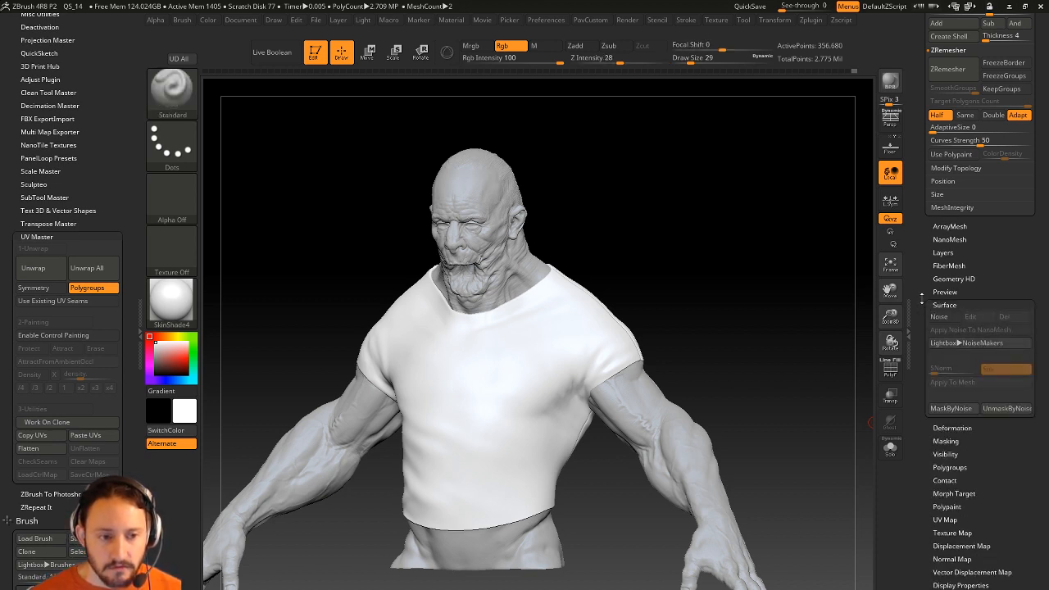
left_click(952, 289)
left_click_drag(835, 319, 875, 314)
left_click(954, 242)
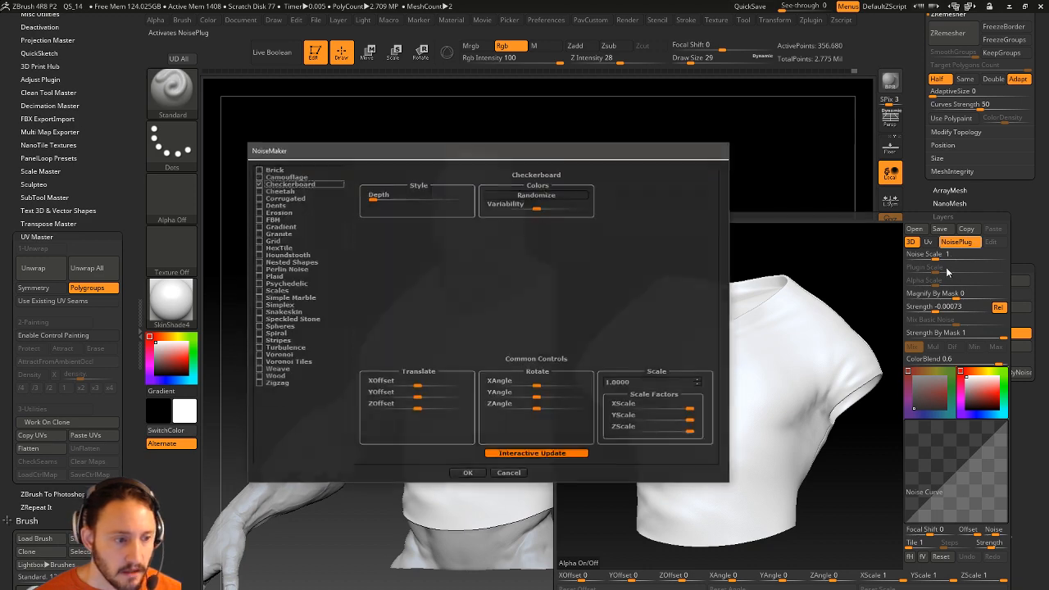
left_click_drag(455, 154, 269, 265)
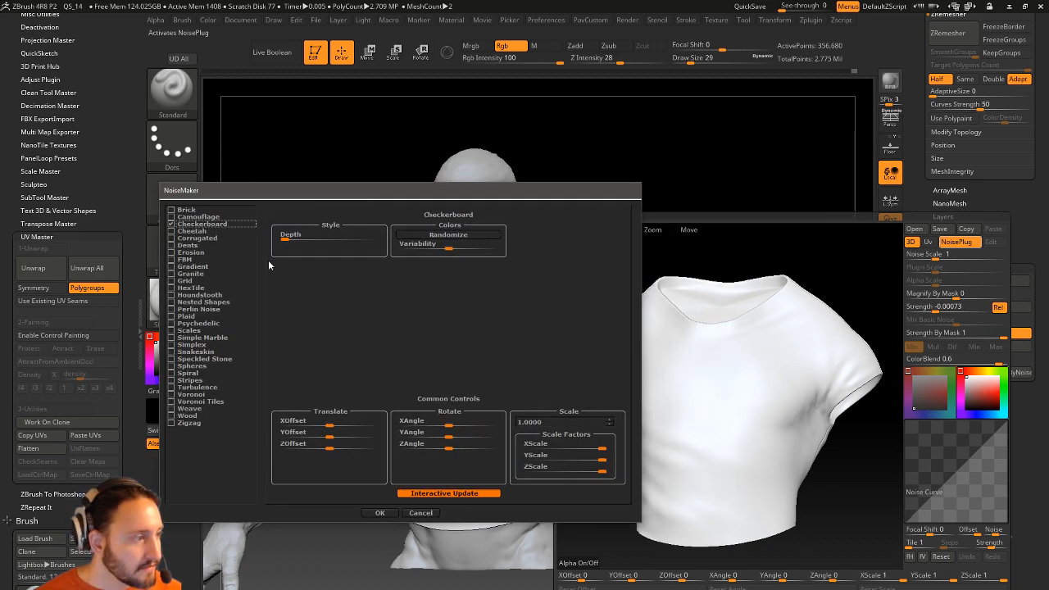
left_click(198, 294)
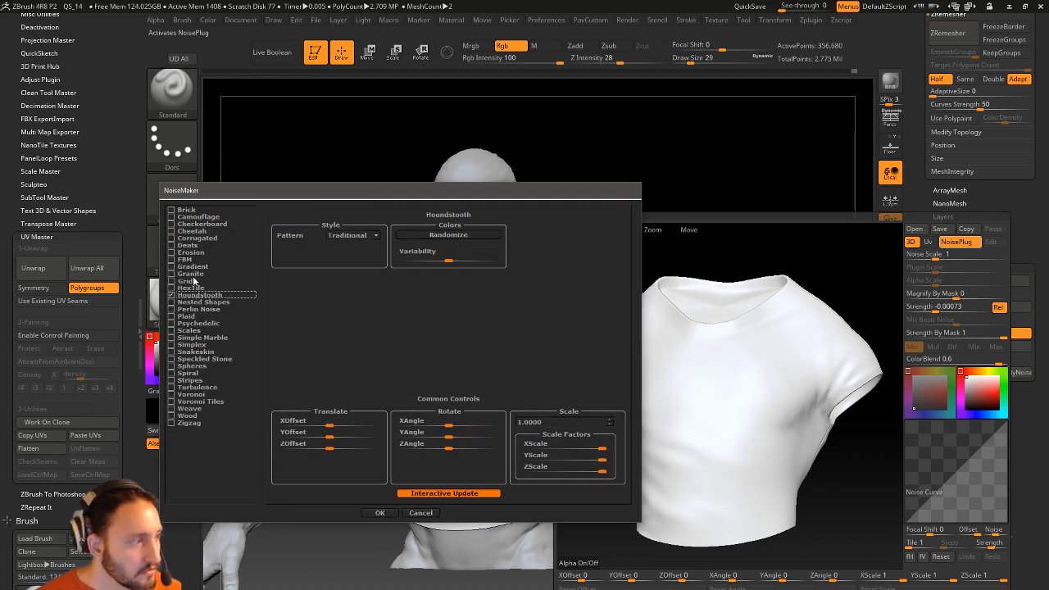
left_click(190, 331)
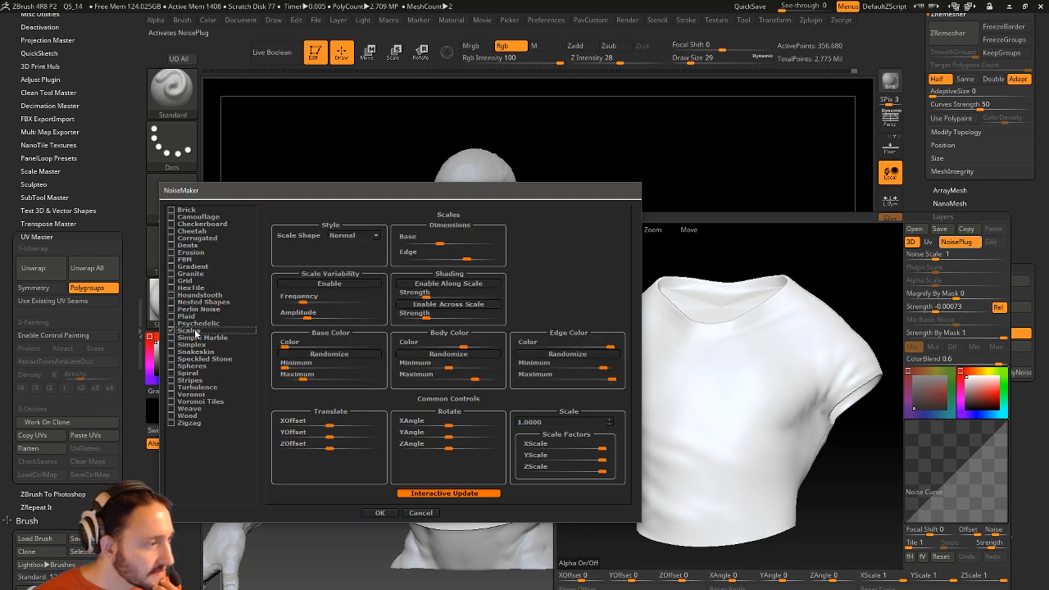
left_click(390, 512)
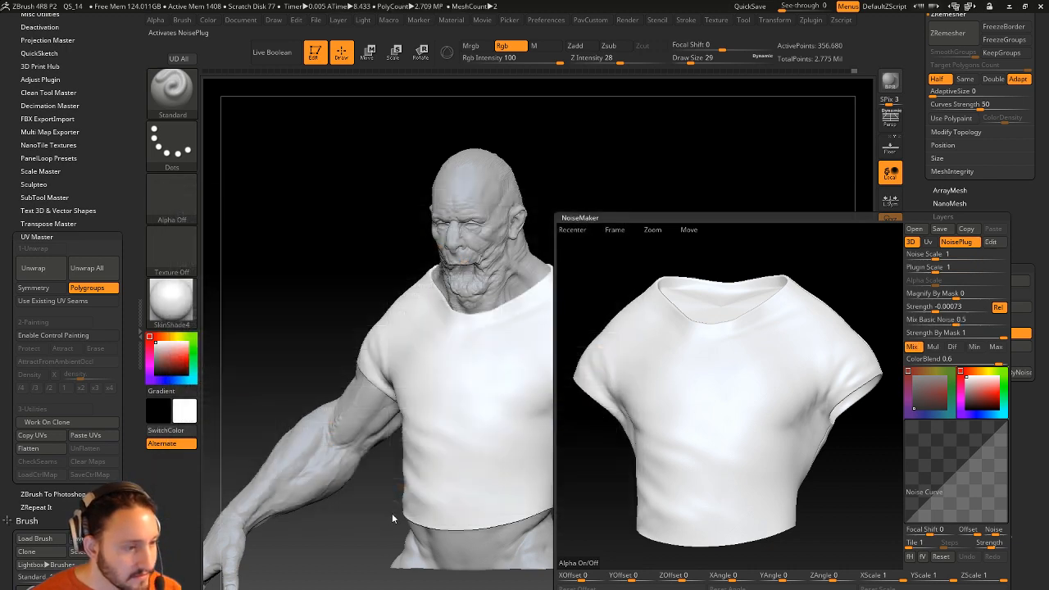
Raise noise Strength, set Mix Basic Noise to 0 and Plugin Scale to 0.1686, then apply.
left_click_drag(937, 307, 923, 308)
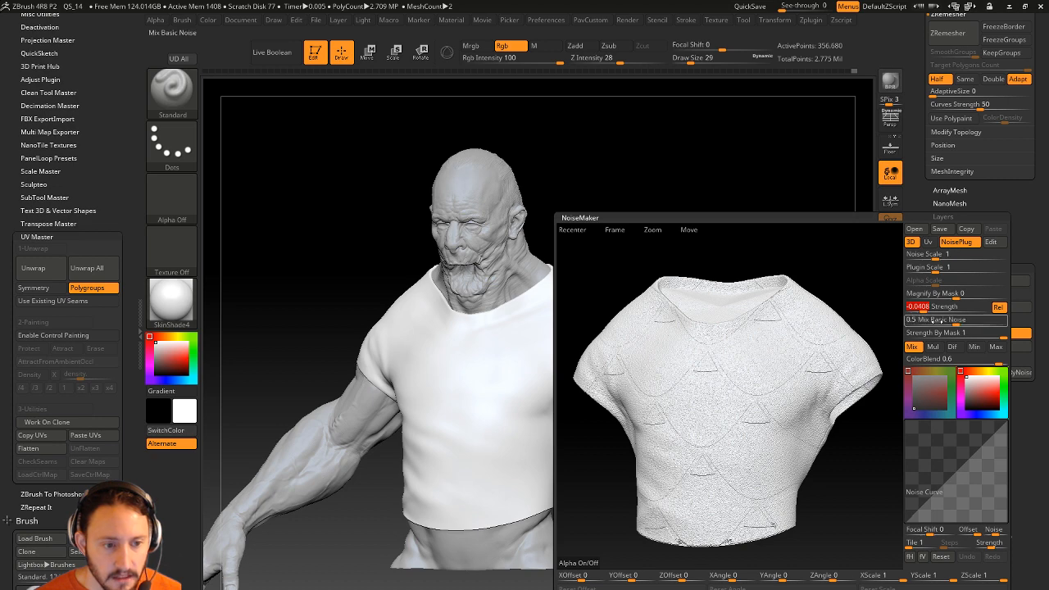
left_click_drag(950, 320, 911, 321)
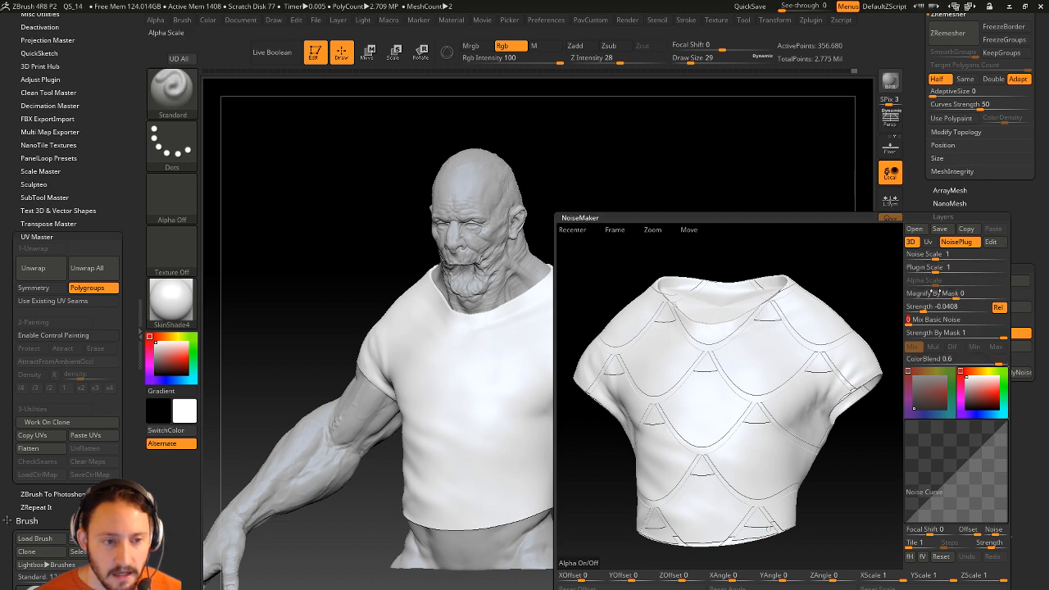
left_click_drag(931, 269, 917, 269)
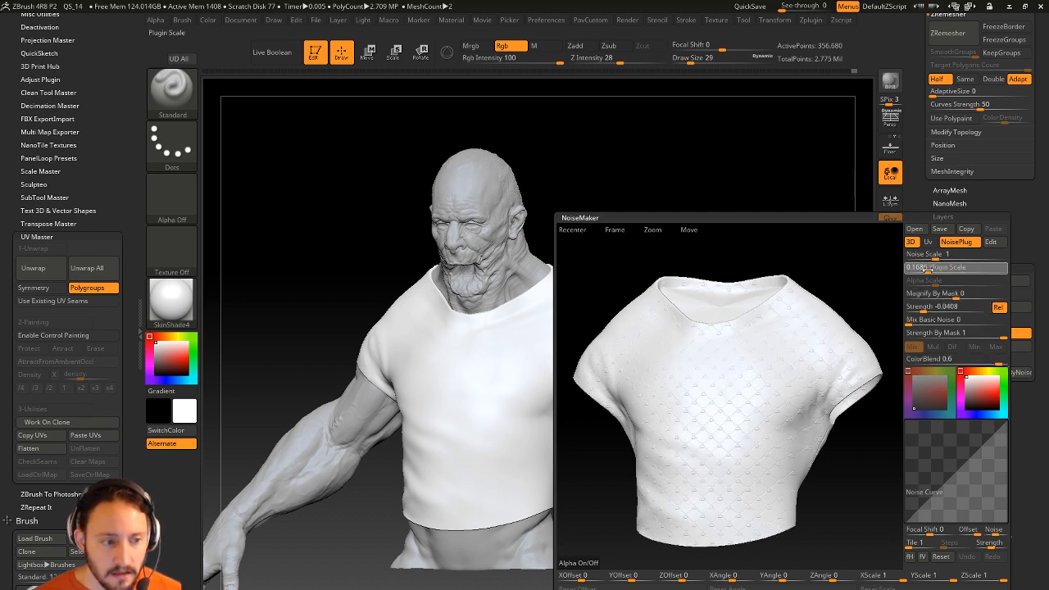
left_click_drag(932, 305, 974, 318)
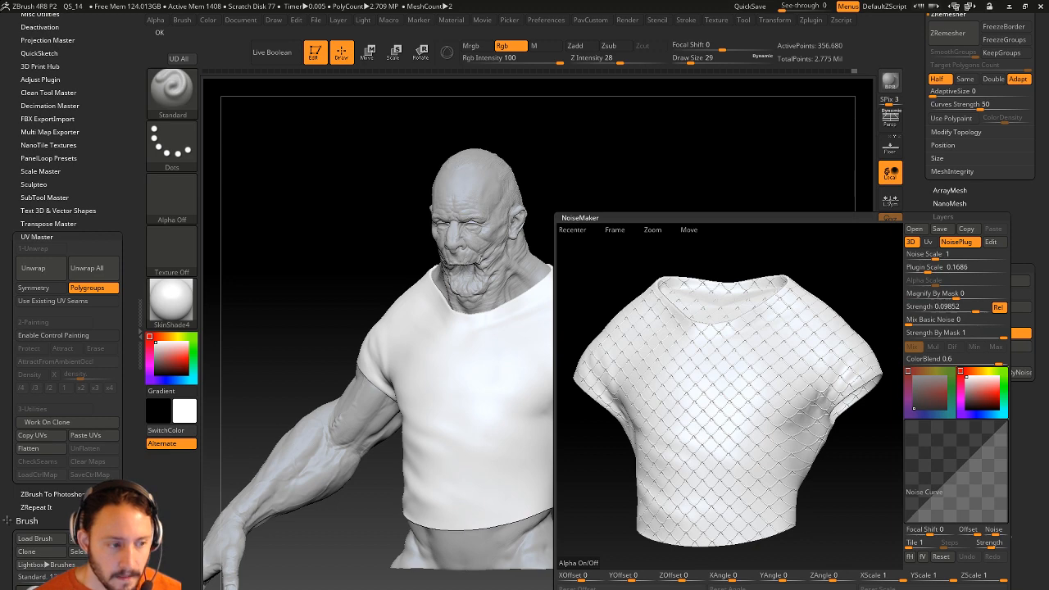
left_click(770, 588)
left_click_drag(697, 282, 729, 321)
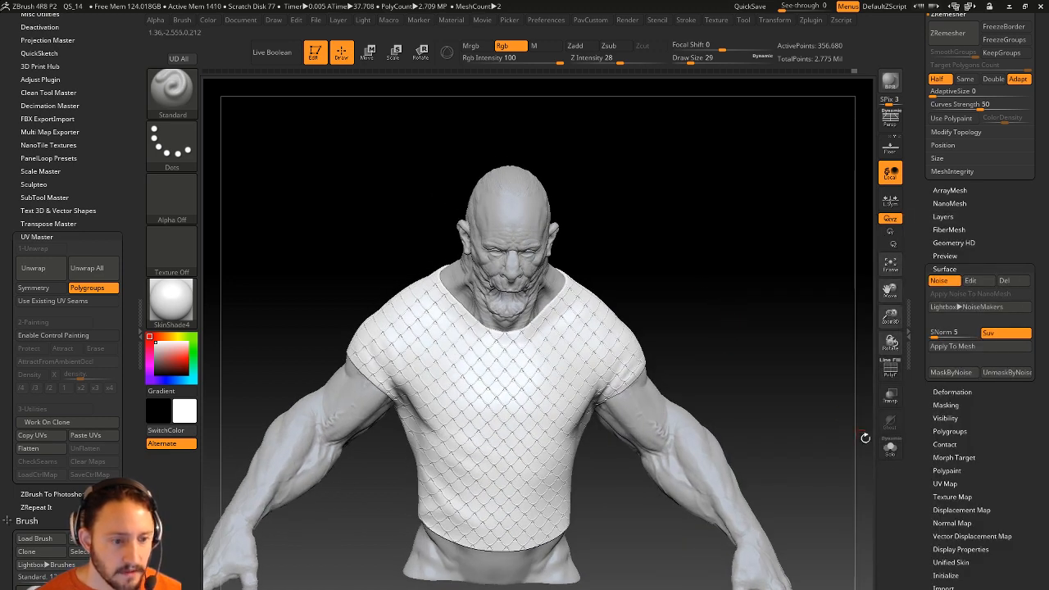
Isolate the shirt, select its neck polygroup and invert the mask, then show the whole figure.
left_click(889, 448)
mouse_move(829, 409)
left_mouse_down()
mouse_move(795, 425)
mouse_move(788, 449)
left_mouse_up()
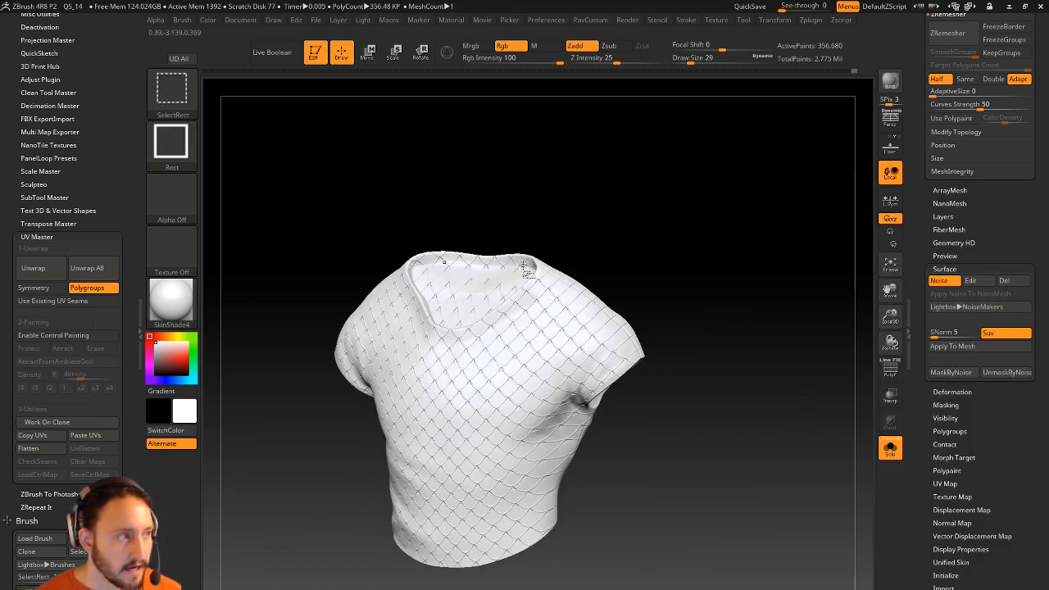
left_click(891, 370)
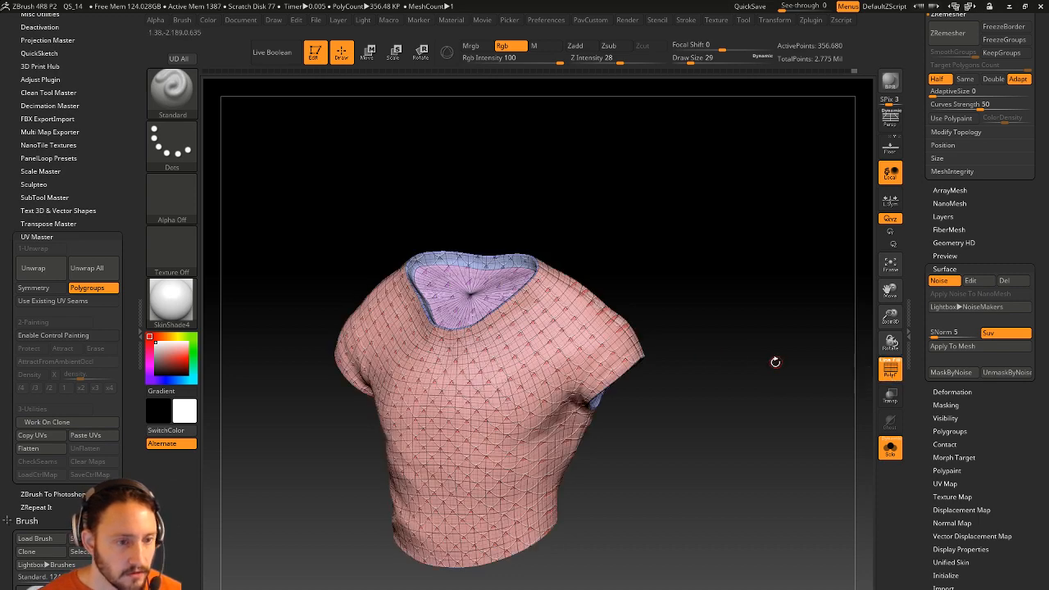
key("ctrl+shift")
left_click(470, 293, "ctrl+shift")
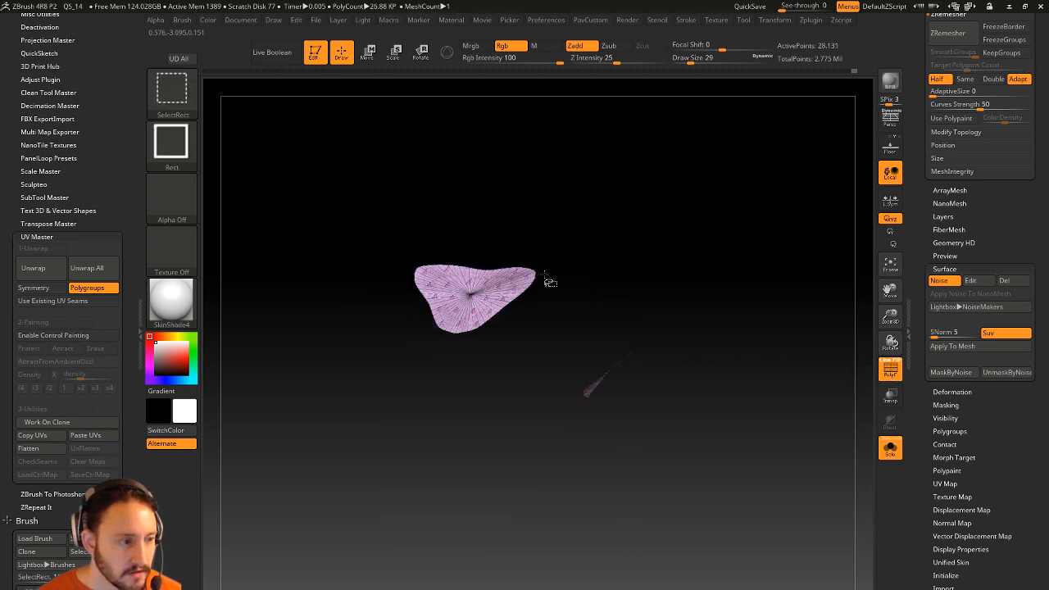
left_click(792, 275, "ctrl+shift")
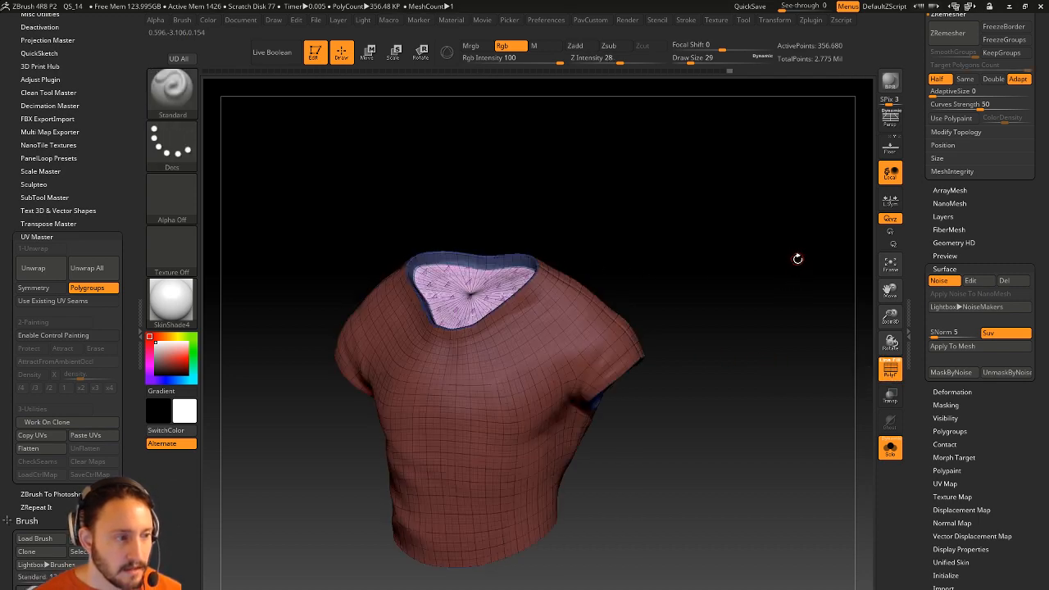
left_click(798, 319, "ctrl")
left_click(890, 446)
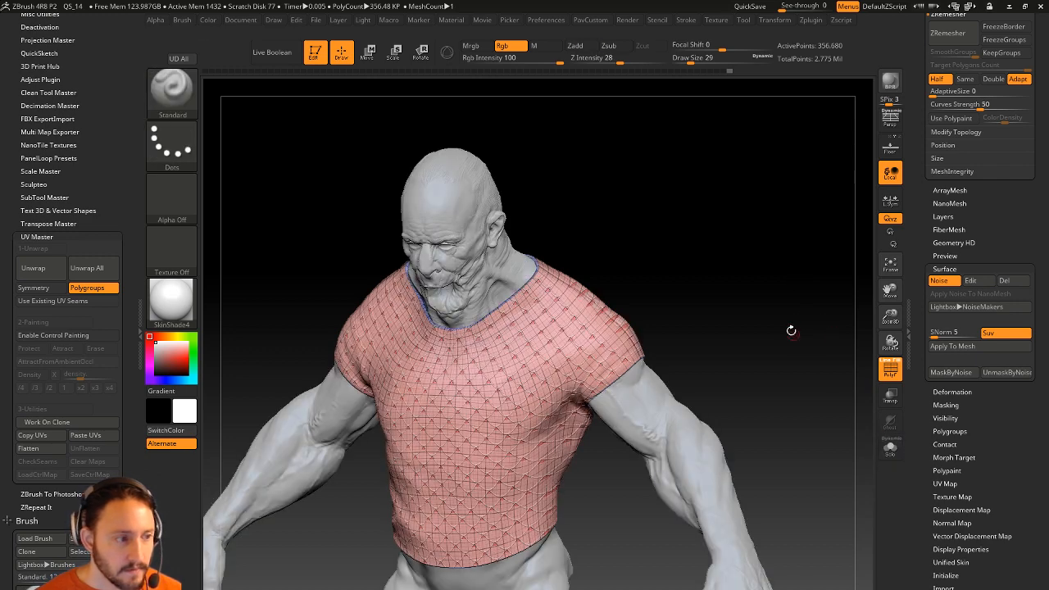
left_click(885, 371)
left_click(890, 447)
left_click_drag(788, 343, 761, 304)
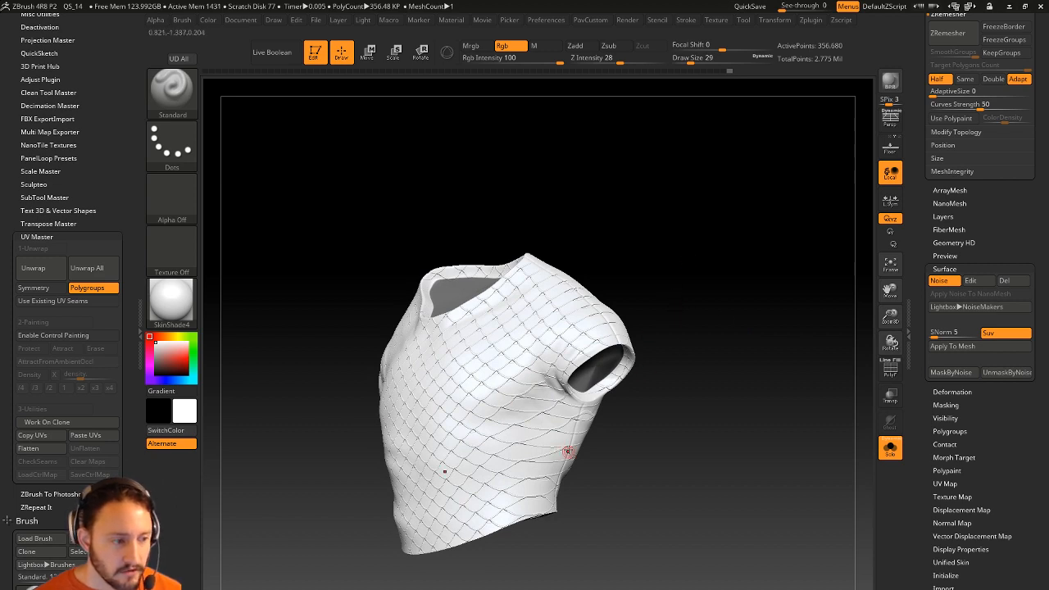
left_click(891, 447)
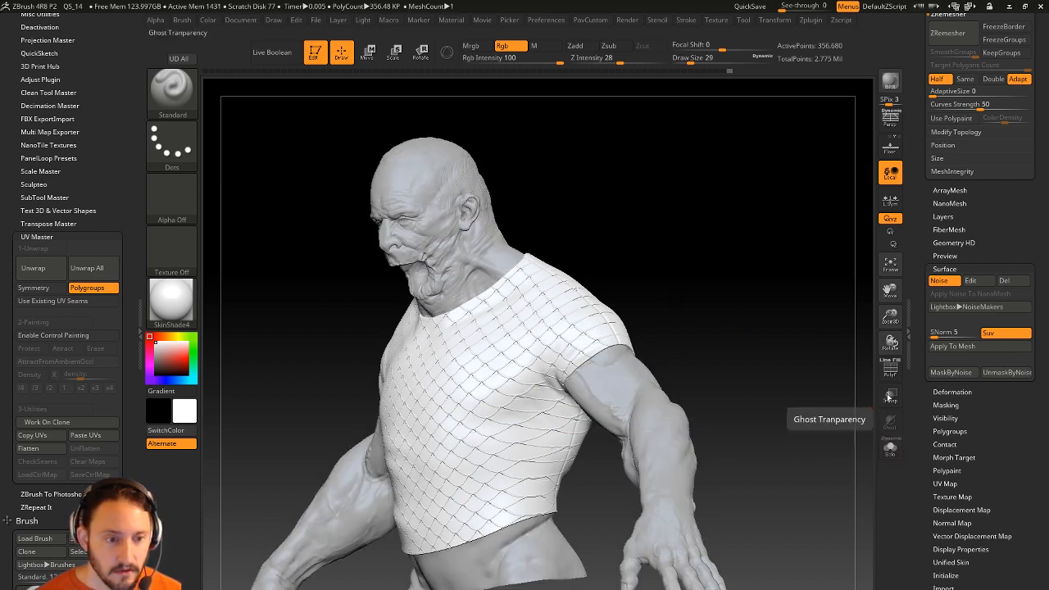
Reopen the noise editor in UV preview, shrink the noise scale and raise Strength to about 0.46.
left_click(970, 280)
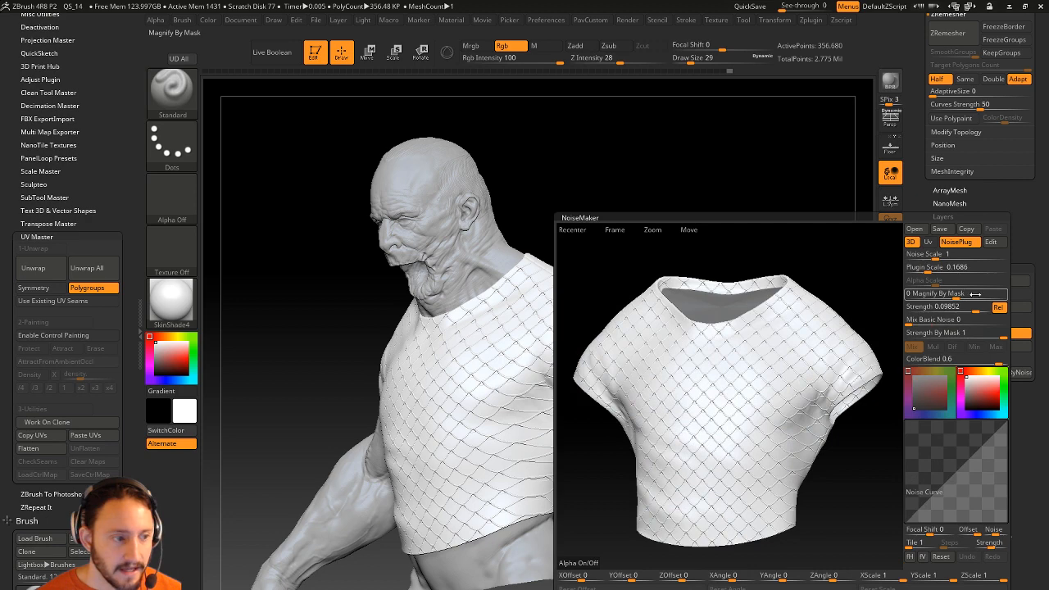
left_click(929, 243)
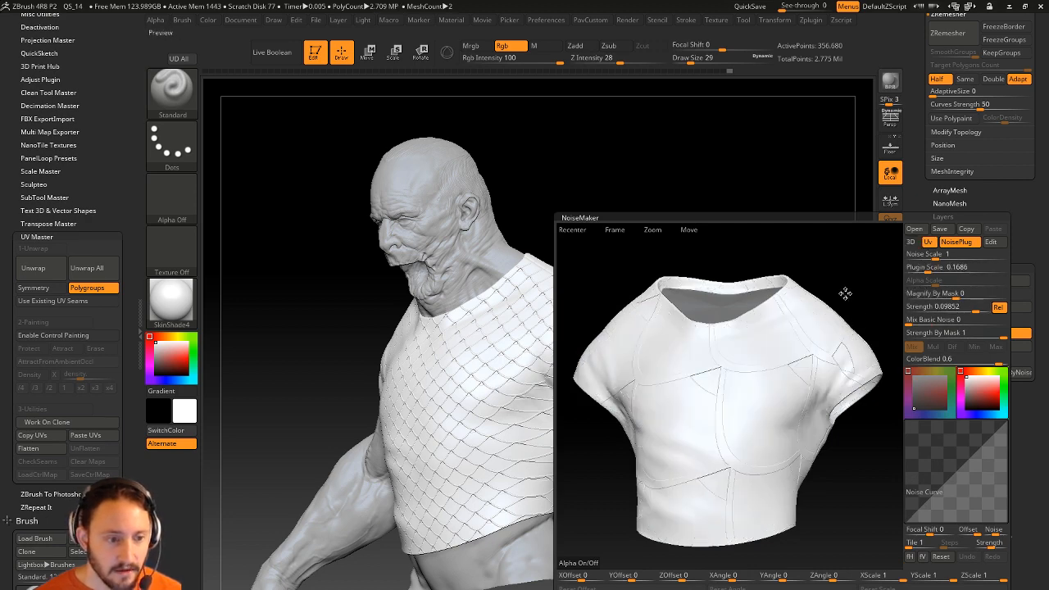
left_click_drag(938, 268, 920, 268)
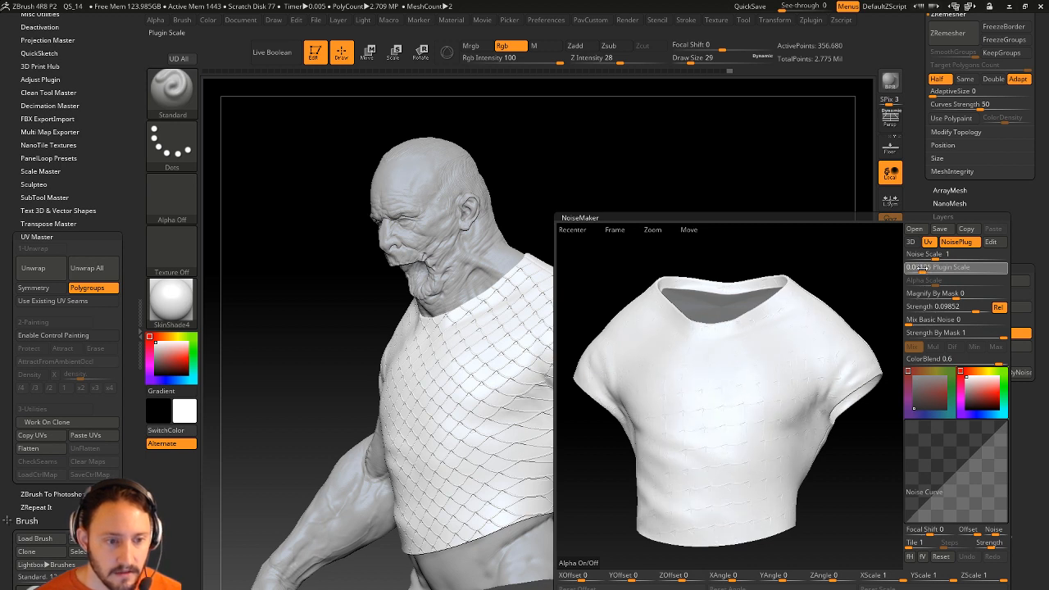
mouse_move(973, 308)
left_mouse_down()
mouse_move(959, 308)
mouse_move(986, 308)
left_mouse_up()
left_click_drag(849, 302, 810, 300)
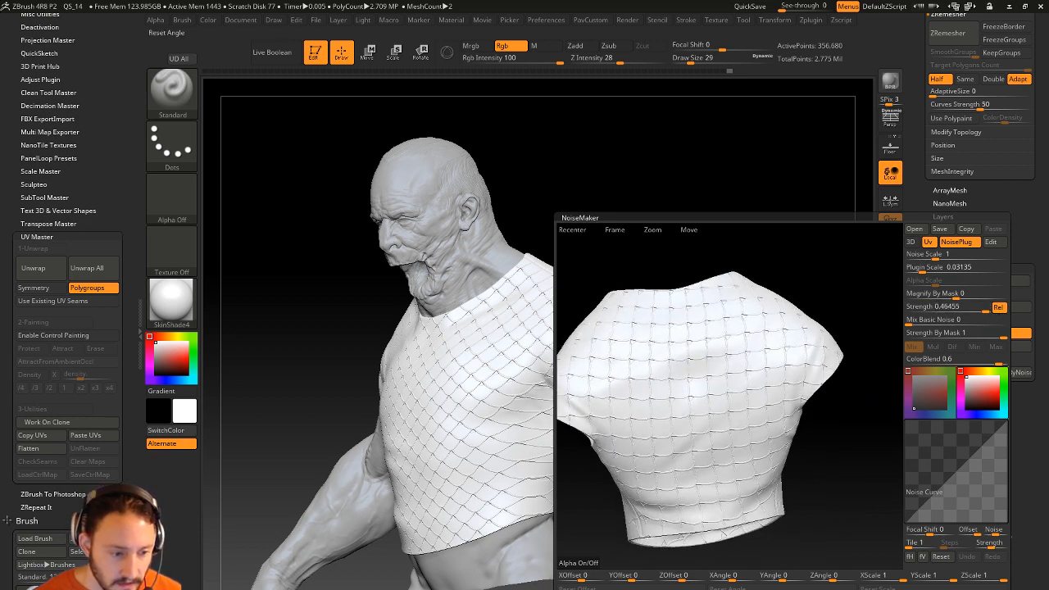
Rotate the scale pattern to a ZAngle of -35 while previewing, then accept the noise.
left_click_drag(735, 576, 832, 578)
left_click_drag(835, 578, 844, 579)
left_click_drag(799, 272, 802, 251)
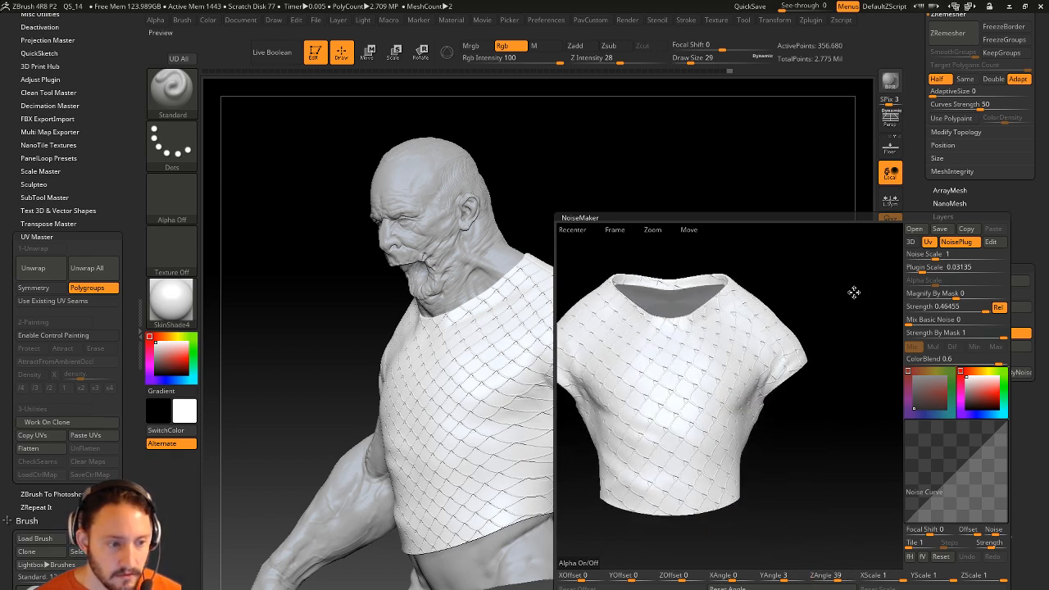
left_click_drag(837, 579, 824, 577)
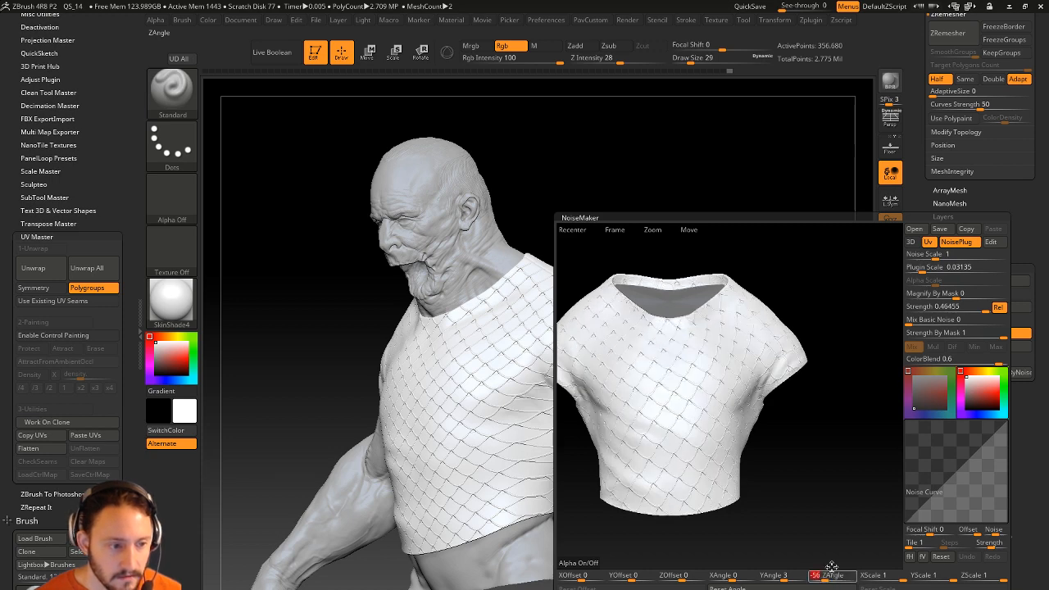
left_click_drag(866, 304, 811, 352)
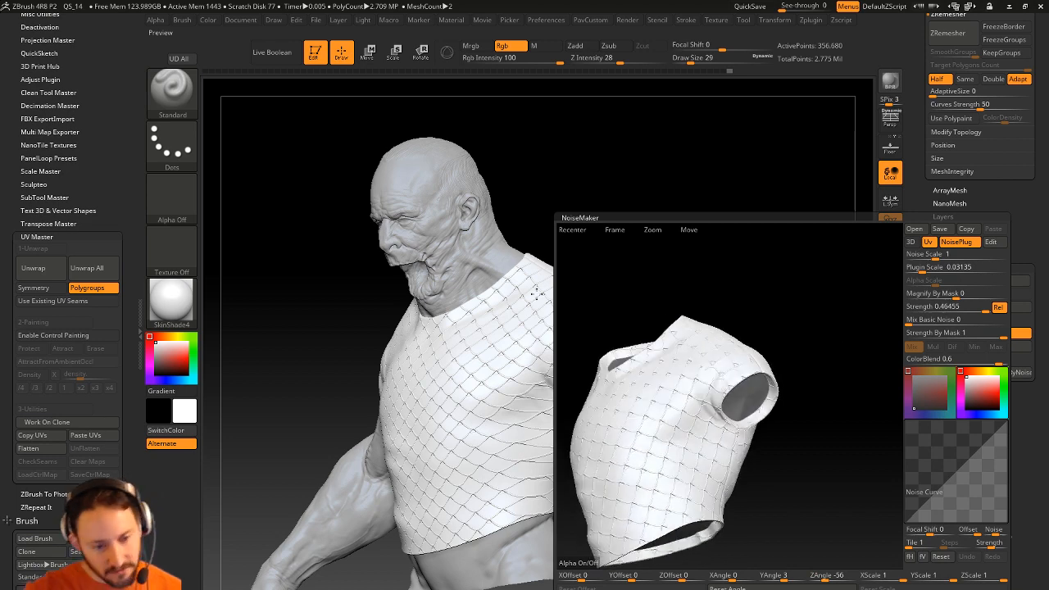
left_click_drag(828, 309, 861, 313)
left_click_drag(825, 578, 828, 578)
left_click(762, 589)
mouse_move(752, 351)
left_mouse_down()
mouse_move(747, 335)
mouse_move(746, 344)
mouse_move(771, 342)
mouse_move(752, 353)
left_mouse_up()
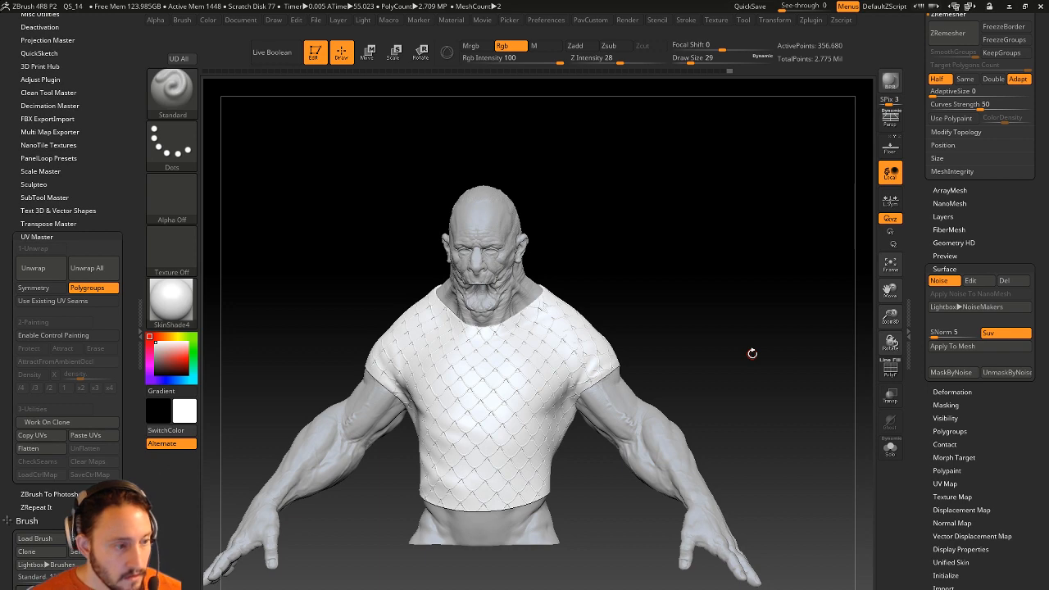
Show all subtools including the ruff collar and shade the bust with MatCap Gray.
scroll(1008, 307, "up", 10)
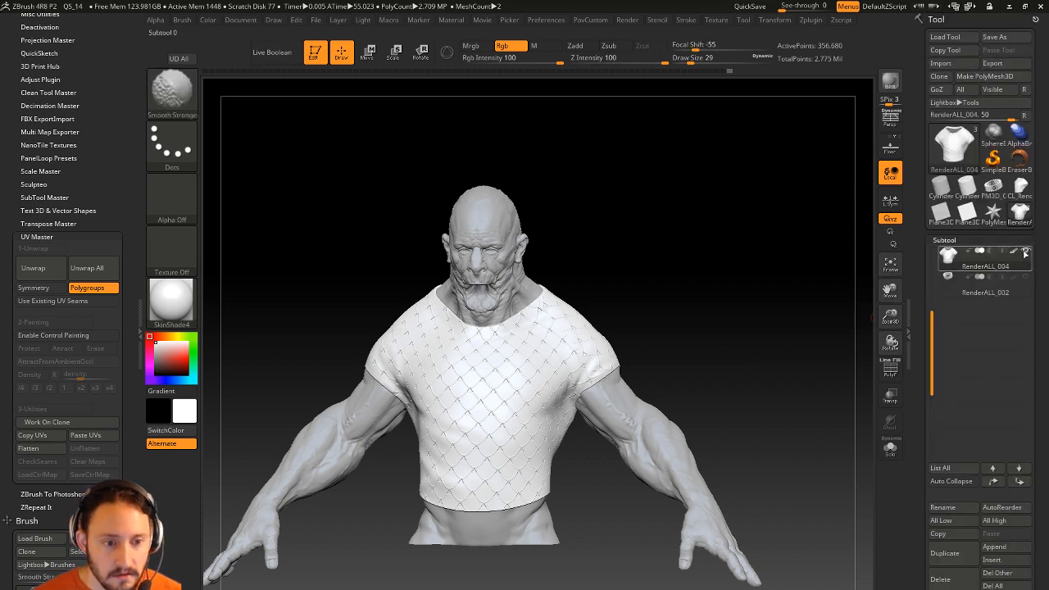
left_click(1024, 250, "shift")
left_click(1024, 251, "shift")
left_click_drag(674, 296, 685, 306, "alt")
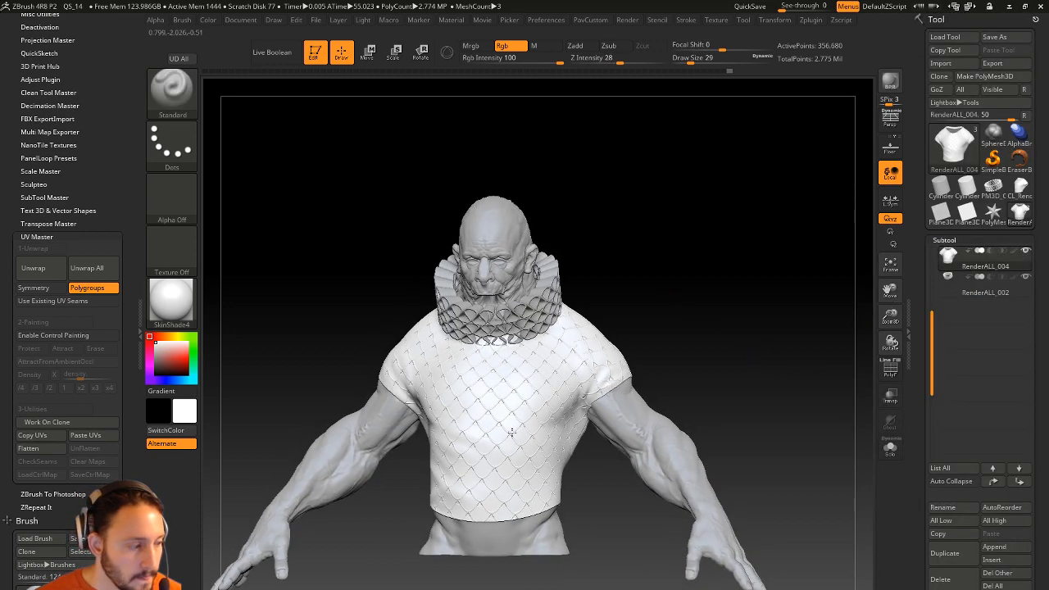
left_click(581, 475)
left_click_drag(740, 330, 769, 323, "alt")
left_click(726, 363)
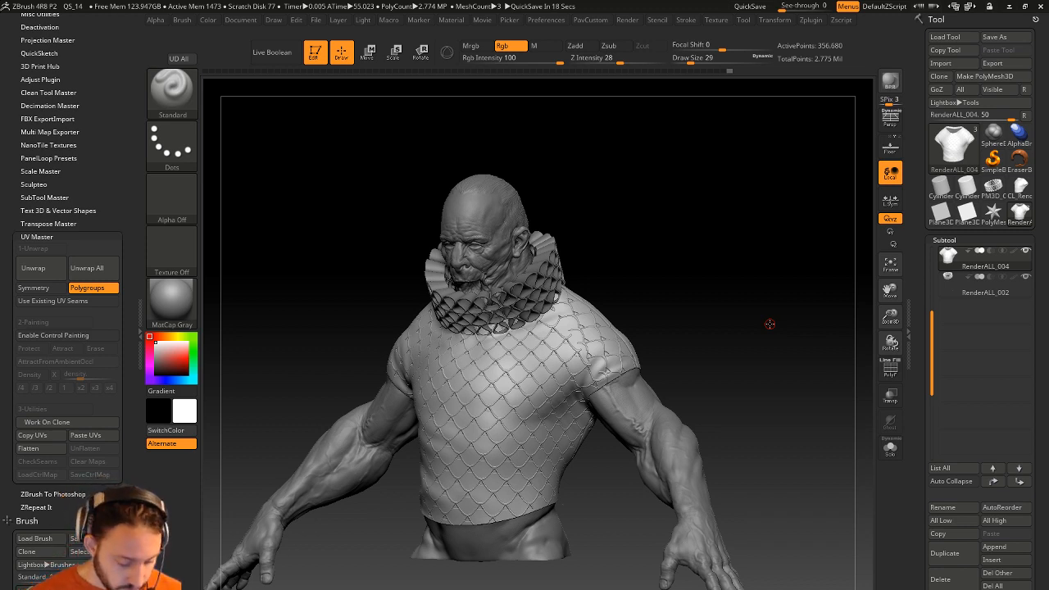
left_click_drag(356, 171, 360, 171)
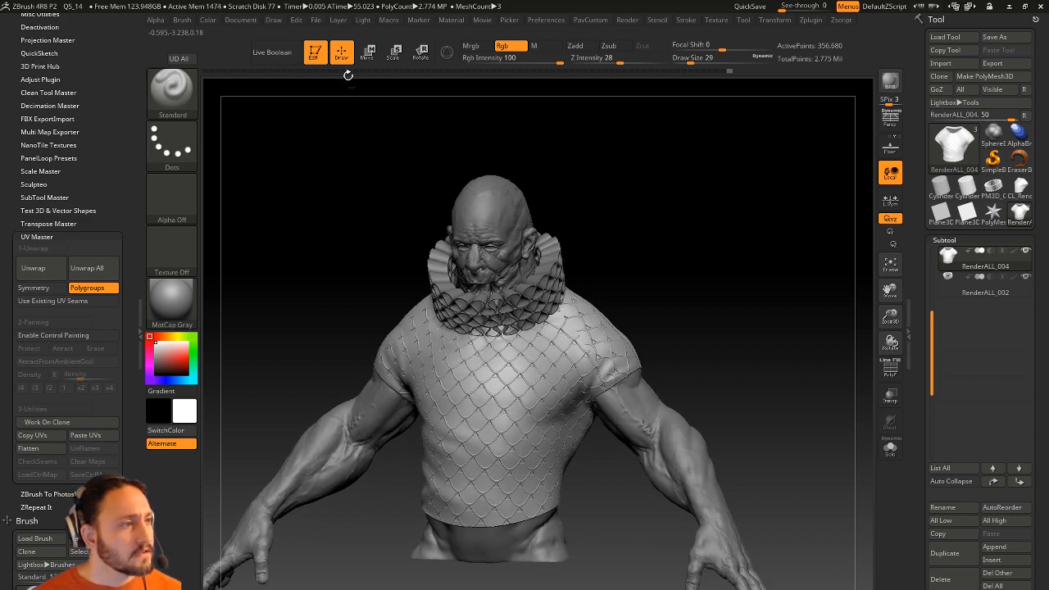
Dock the Draw palette beside the canvas and turn on Persp.
left_click(273, 20)
left_click(263, 33)
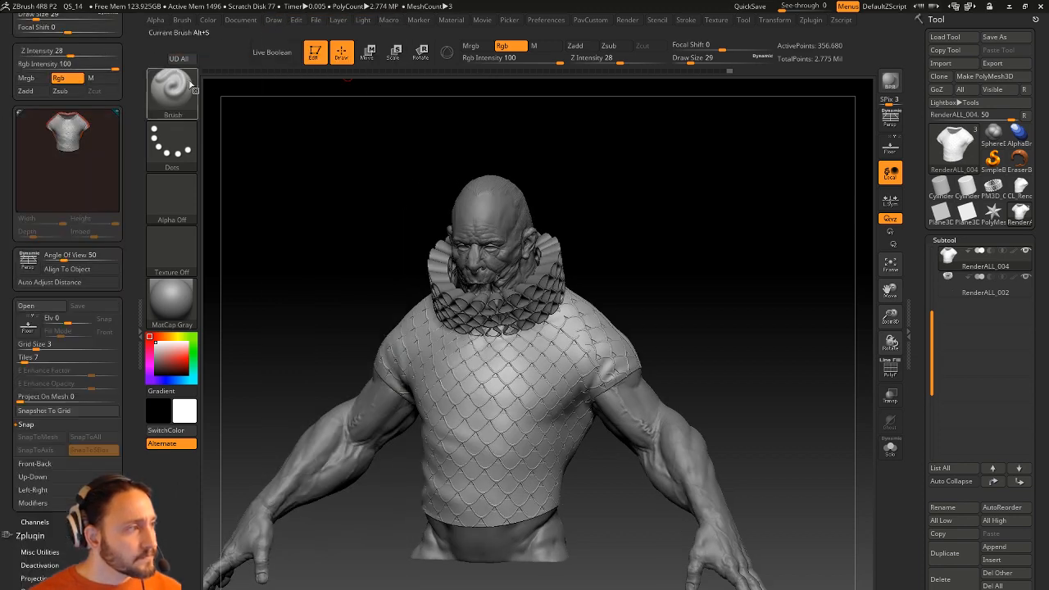
left_click_drag(134, 82, 132, 229)
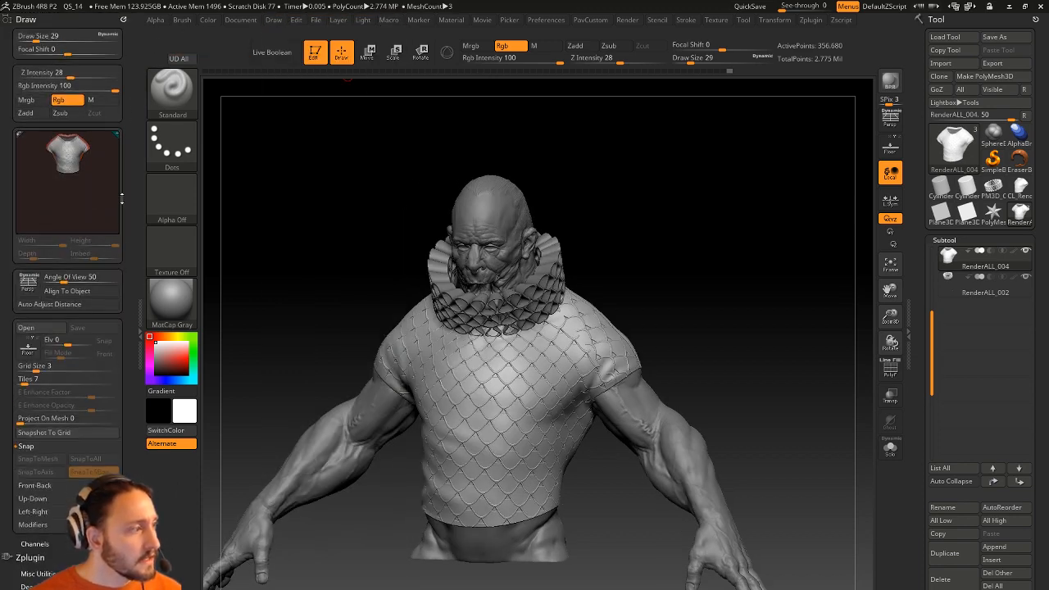
left_click(30, 285)
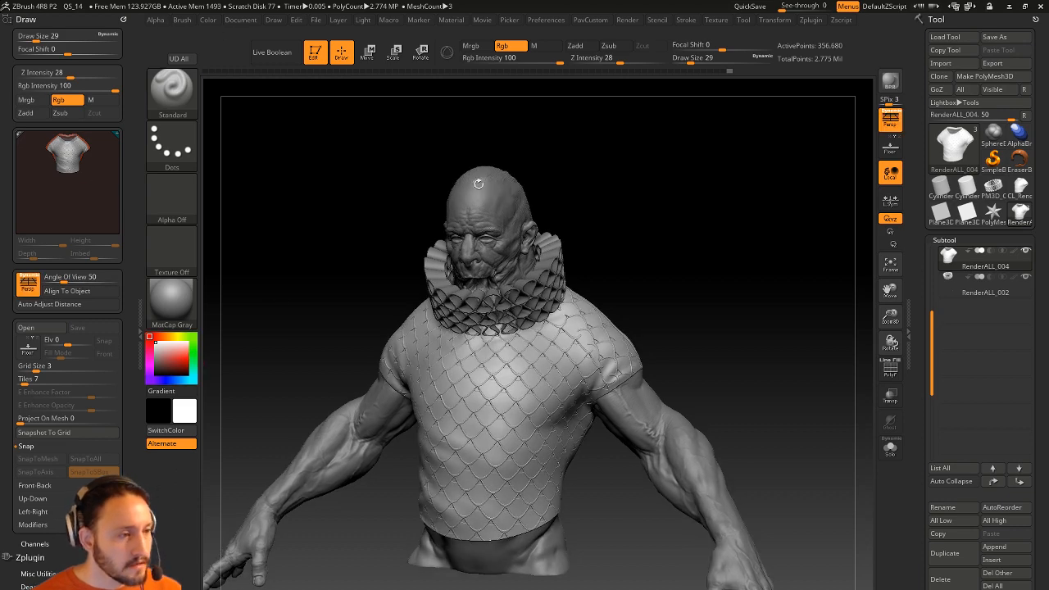
Make RenderALL_001 the active subtool and turn on Solo to show only the body.
left_click_drag(932, 322, 932, 256)
left_click(982, 261)
left_click(890, 448)
mouse_move(673, 210)
left_mouse_down("alt")
mouse_move(696, 263)
mouse_move(755, 251)
mouse_move(756, 274)
mouse_move(745, 272)
left_mouse_up("alt")
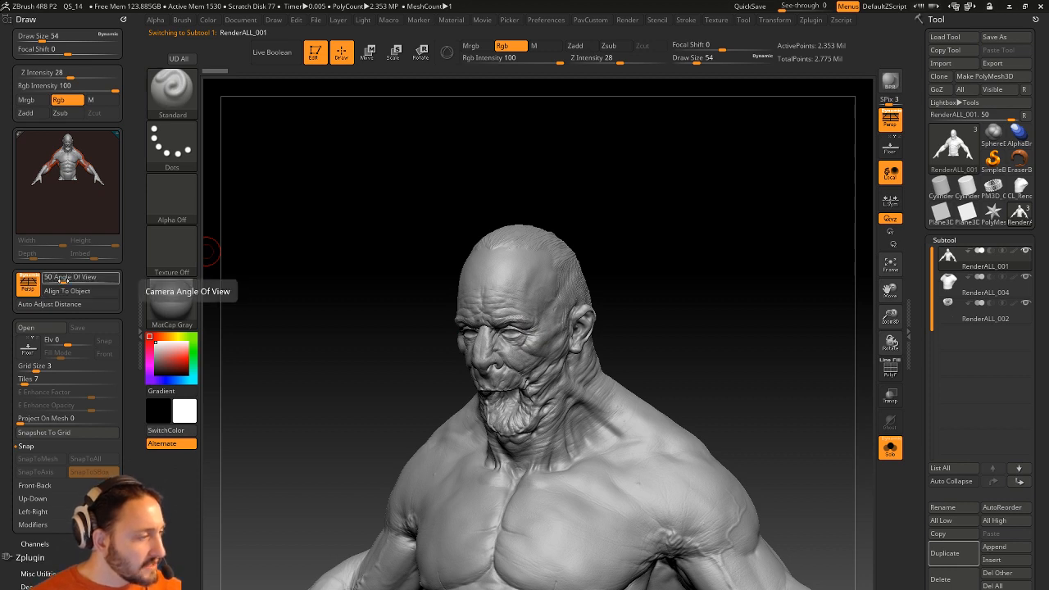
Try lower Angle Of View values while panning and rotating the isolated bust.
mouse_move(62, 280)
left_mouse_down()
mouse_move(50, 280)
mouse_move(74, 281)
left_mouse_up()
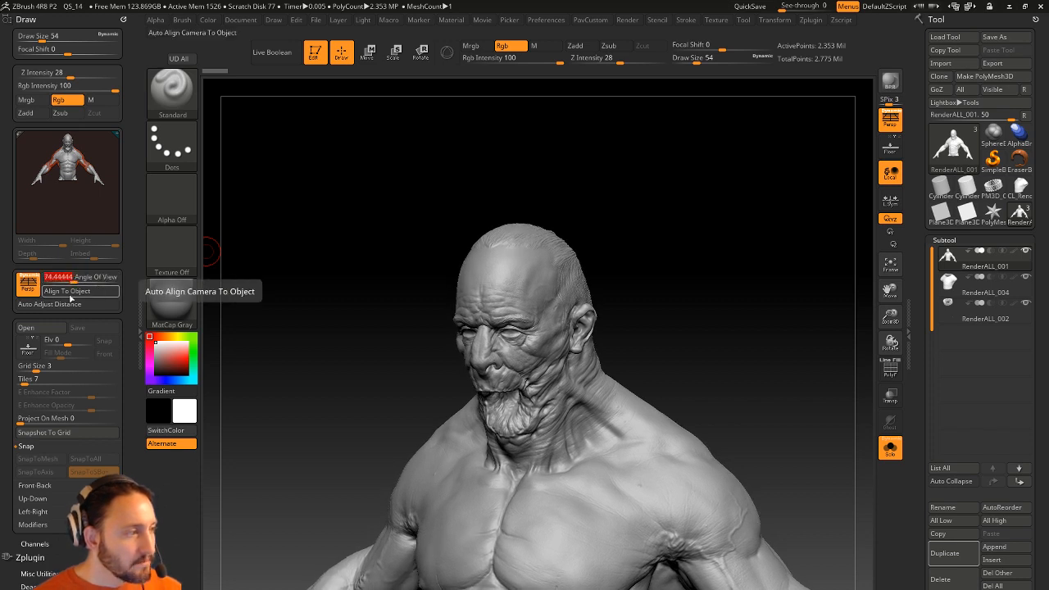
mouse_move(729, 292)
left_mouse_down("alt")
mouse_move(505, 299)
mouse_move(593, 293)
mouse_move(693, 205)
mouse_move(660, 201)
mouse_move(719, 205)
mouse_move(288, 218)
mouse_move(714, 229)
mouse_move(350, 231)
mouse_move(468, 234)
mouse_move(439, 230)
left_mouse_up("alt")
left_click(67, 293)
left_click_drag(728, 246, 720, 275)
left_click(72, 279)
left_click(63, 280)
left_click(55, 281)
left_click_drag(720, 290, 690, 285, "alt")
Frame the bust and widen the Angle Of View to its 180 maximum.
key("f")
mouse_move(714, 222)
left_mouse_down()
mouse_move(757, 229)
mouse_move(754, 205)
mouse_move(752, 279)
mouse_move(731, 300)
left_mouse_up()
left_click_drag(56, 277, 120, 277)
left_click_drag(742, 234, 680, 262)
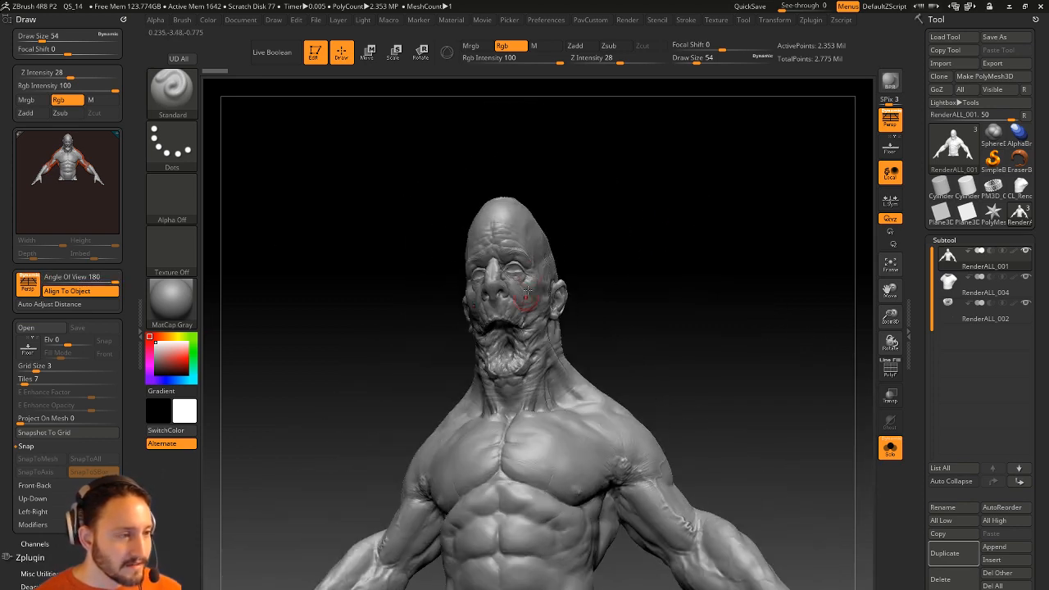
left_click(24, 306)
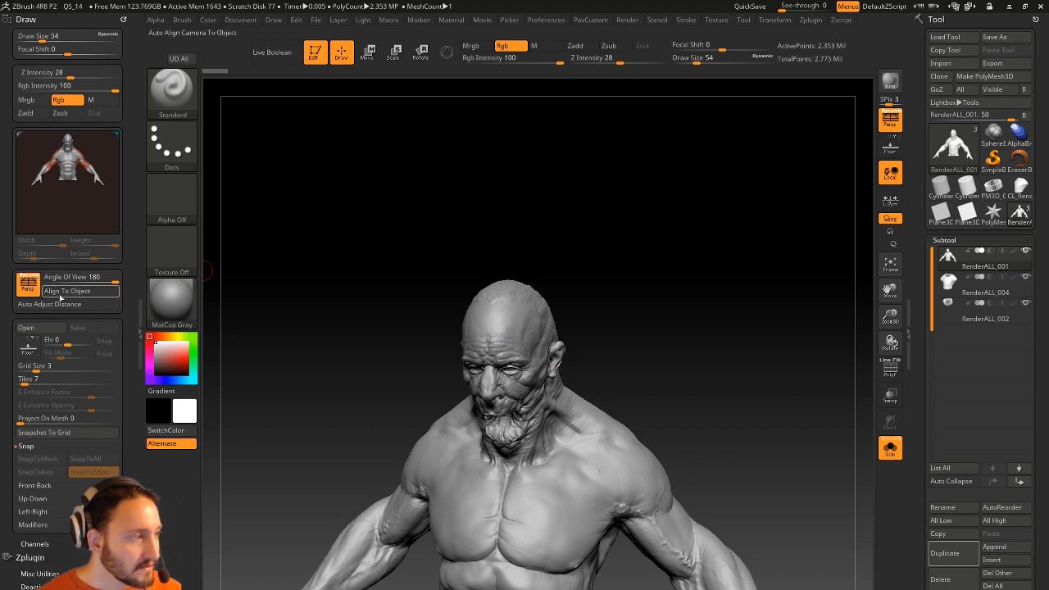
left_click_drag(249, 267, 282, 268)
mouse_move(67, 279)
left_mouse_down()
mouse_move(52, 281)
mouse_move(95, 279)
mouse_move(53, 279)
left_mouse_up()
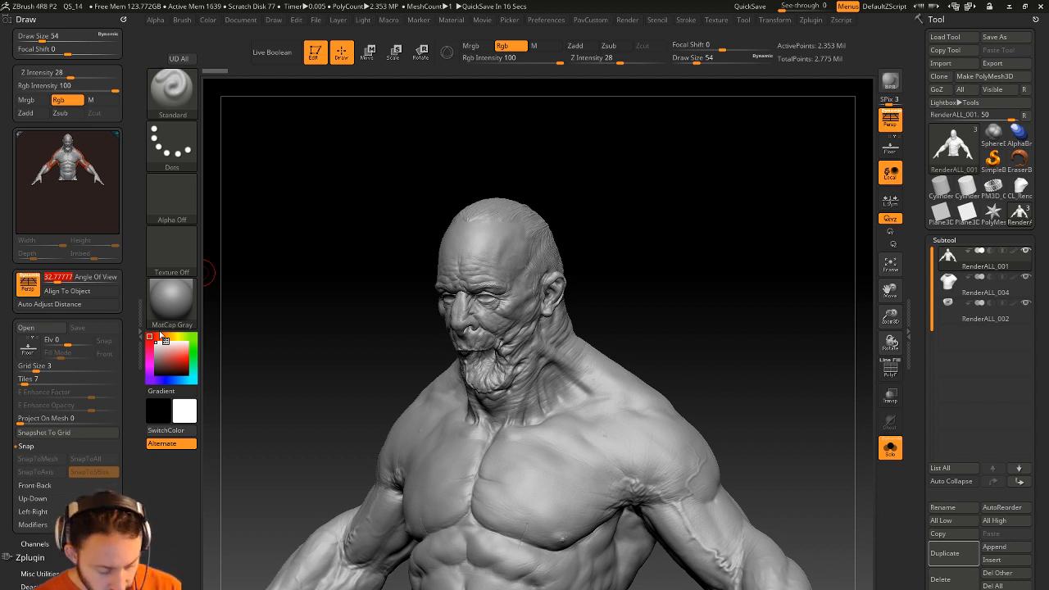
Turn the head further left with the angle of view at about 32.78.
key("super")
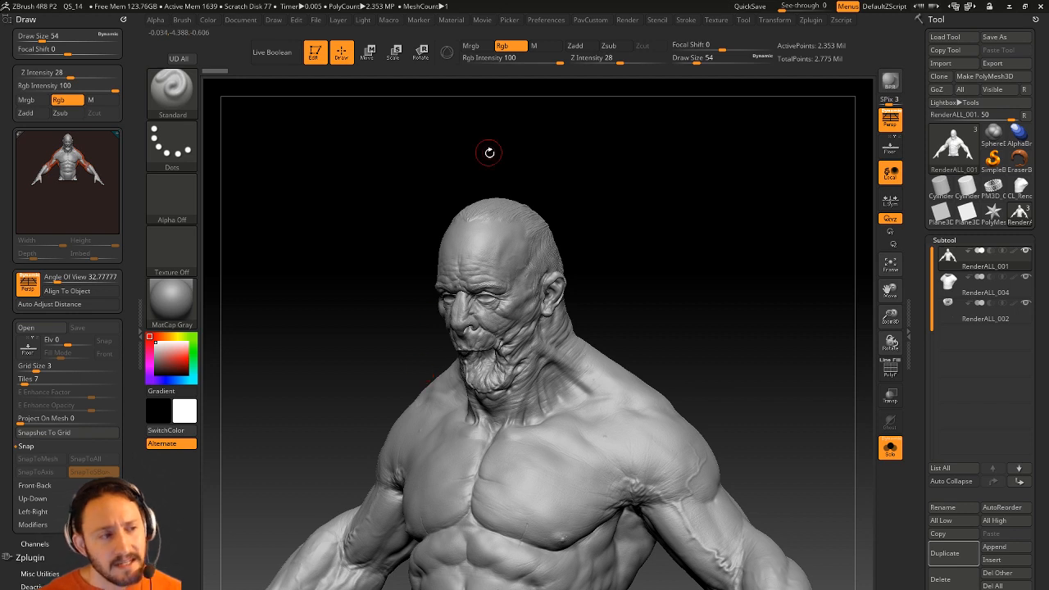
left_click_drag(487, 157, 440, 123)
Exit Edit mode, clear the canvas, and turn Solo off so shirt and collar reappear.
left_click(313, 52)
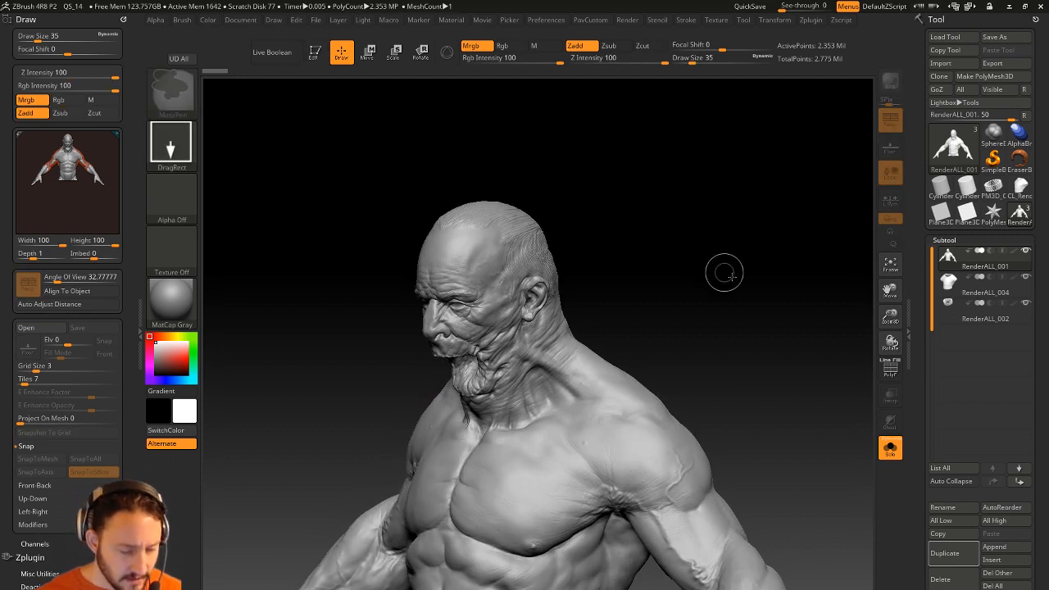
key("ctrl+n")
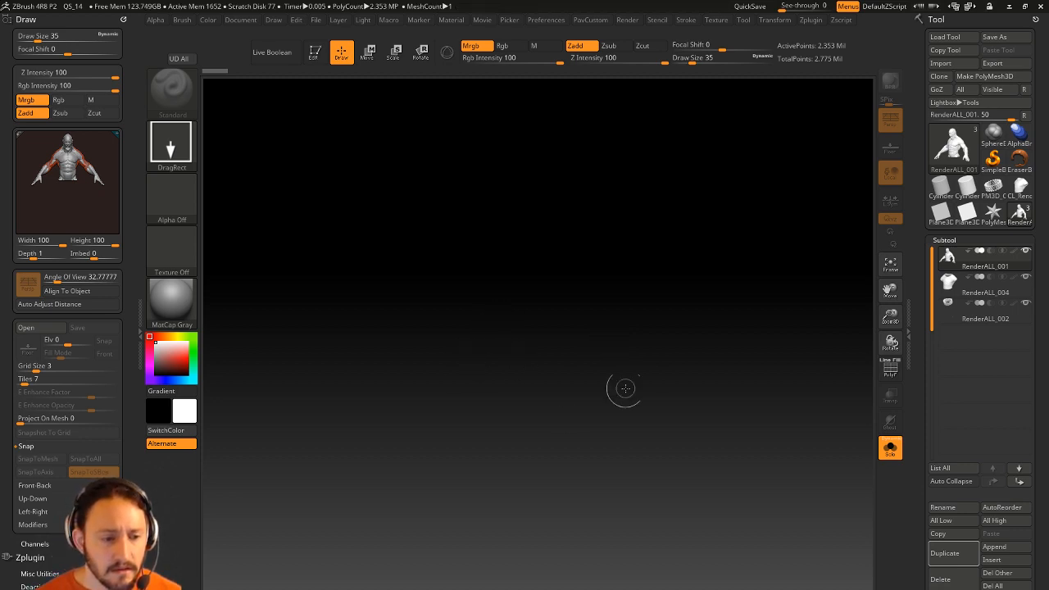
left_click(889, 447)
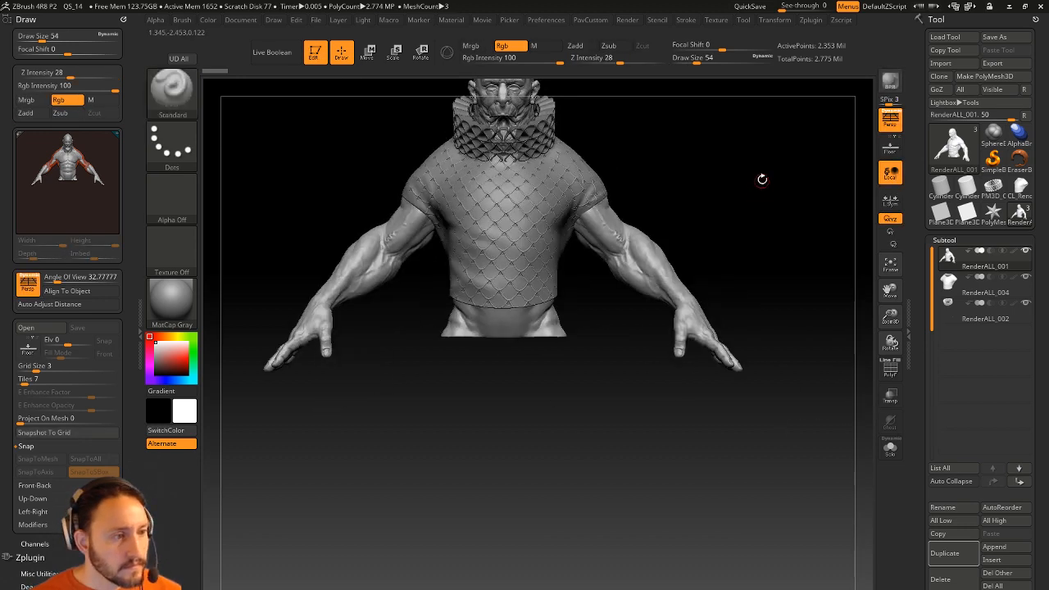
Select the shirt subtool and turn off its Surface Noise preview.
left_click_drag(762, 179, 781, 304, "alt")
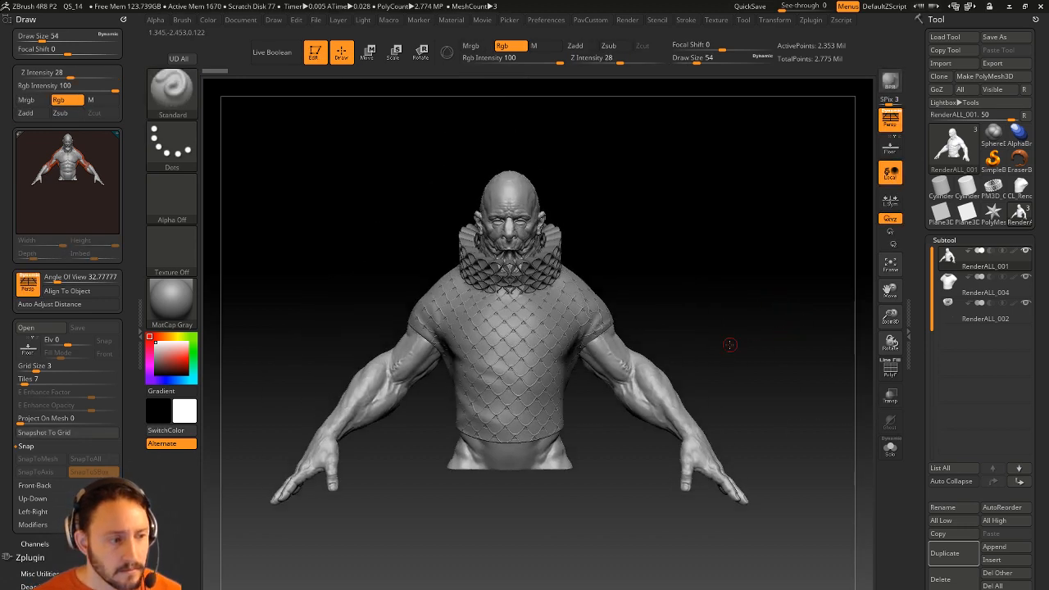
left_click_drag(731, 344, 687, 350)
key("s")
left_click_drag(542, 347, 534, 348)
left_click(537, 347, "alt")
left_click_drag(926, 411, 929, 260)
scroll(926, 328, "down", 8)
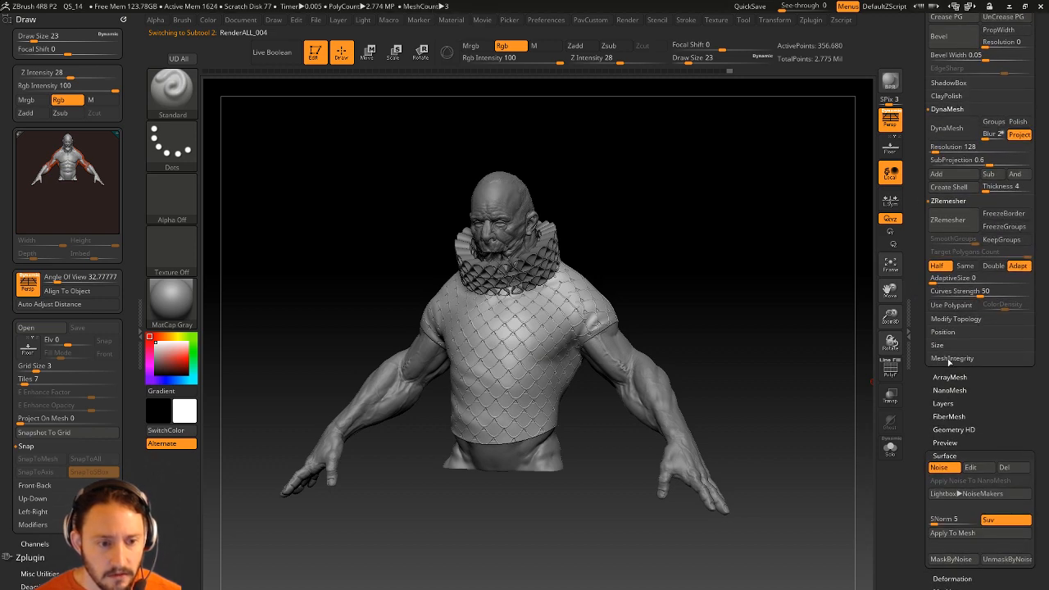
left_click_drag(763, 266, 777, 268, "alt")
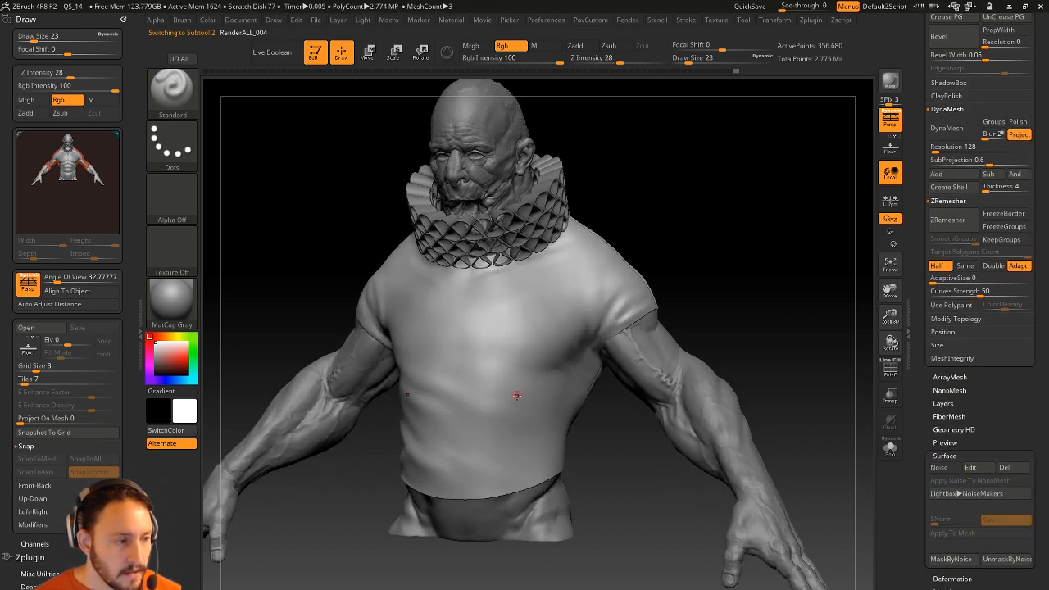
Enlarge the brush to draw size 49 with the bust turned nearly front-on.
key("s")
left_click_drag(531, 399, 535, 400)
left_click_drag(585, 454, 614, 448)
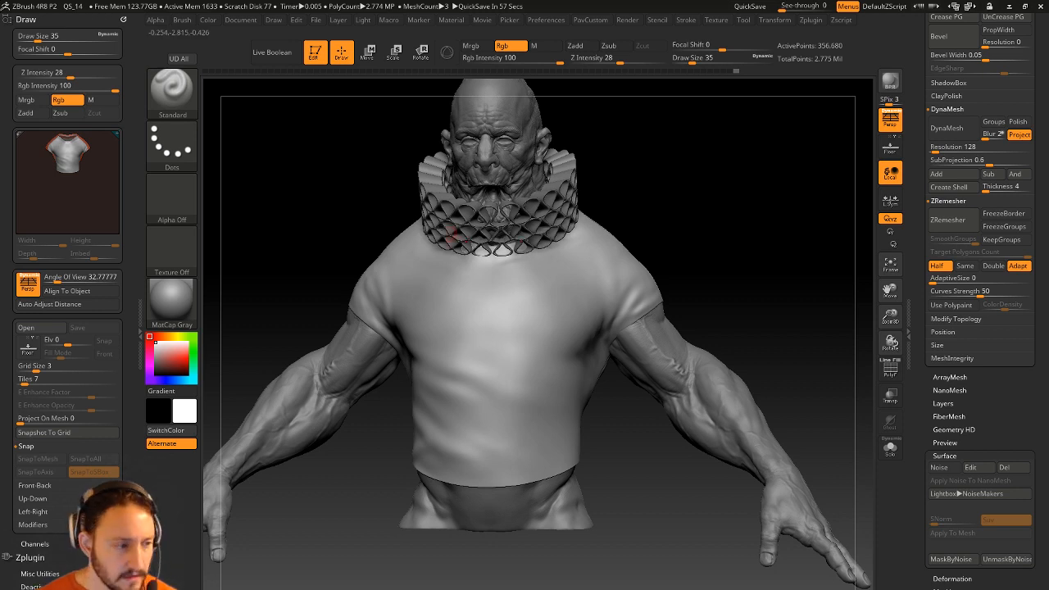
right_click_drag(534, 354, 533, 393)
key("bracketright")
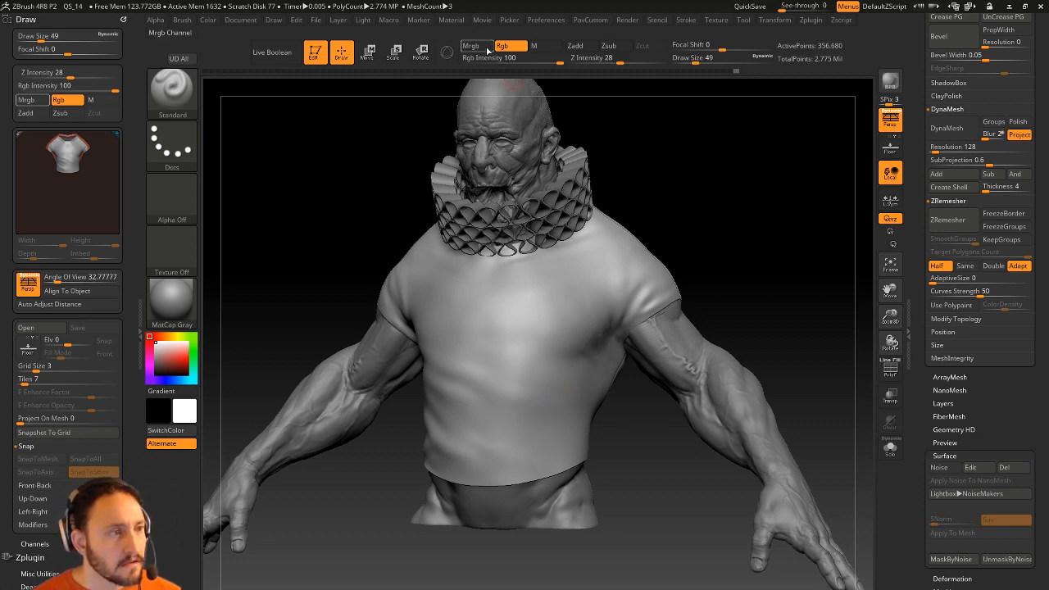
Enable Zadd, disable Rgb and set Z Intensity to 36.
left_click(576, 48)
left_click(509, 47)
left_click_drag(923, 155, 924, 410)
left_click(626, 59)
left_click_drag(923, 103, 923, 436)
Sculpt a tear into the shirt at the belly and refine its edges.
left_click_drag(531, 431, 533, 447)
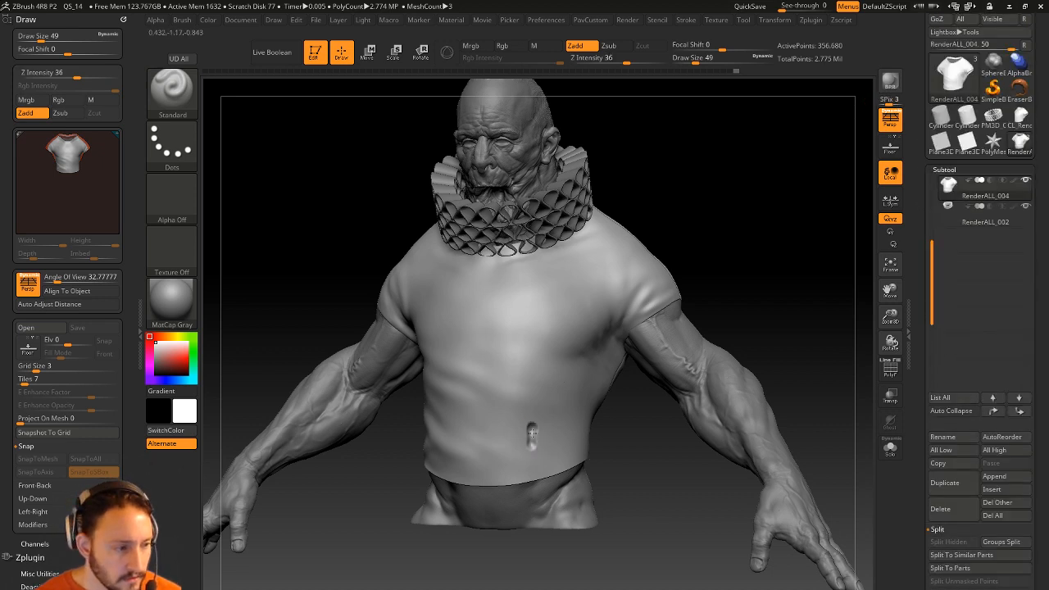
mouse_move(628, 438)
left_mouse_down()
mouse_move(525, 430)
mouse_move(538, 409)
mouse_move(519, 404)
mouse_move(532, 396)
left_mouse_up()
key("s")
key("s")
key("s")
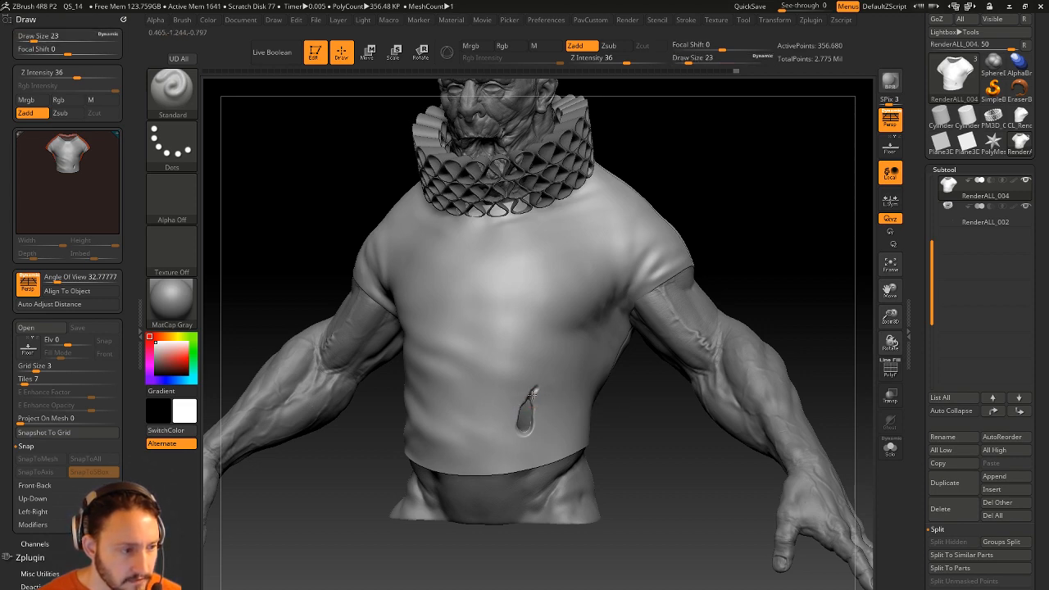
right_click_drag(538, 391, 496, 410)
left_click_drag(527, 441, 526, 444)
left_click_drag(535, 402, 534, 401)
key("s")
right_click_drag(510, 446, 537, 419)
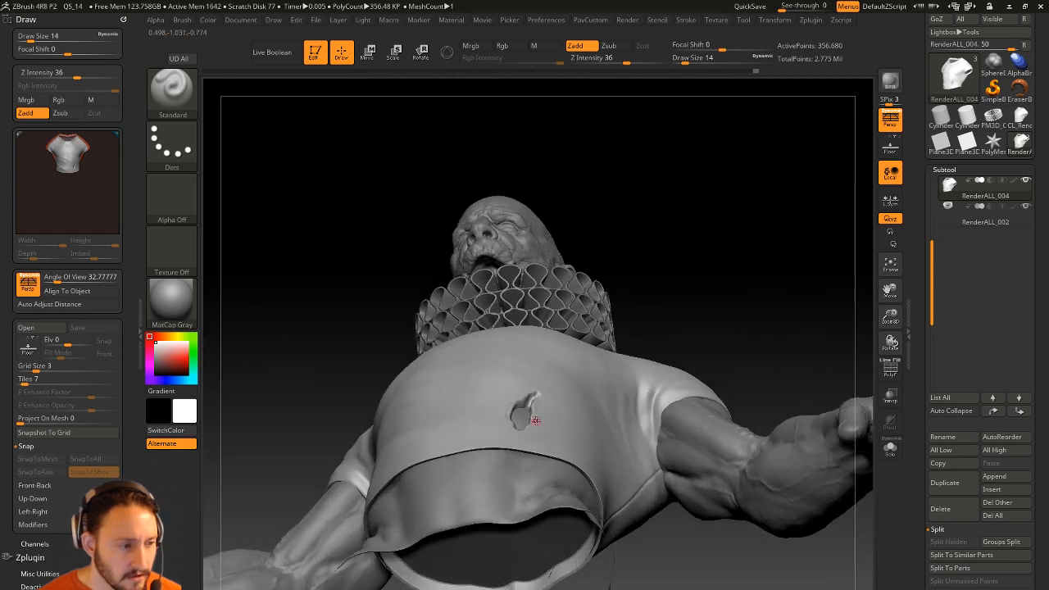
Use the Move brush to pull the tear's lower edge into shape.
key("b")
key("m")
key("v")
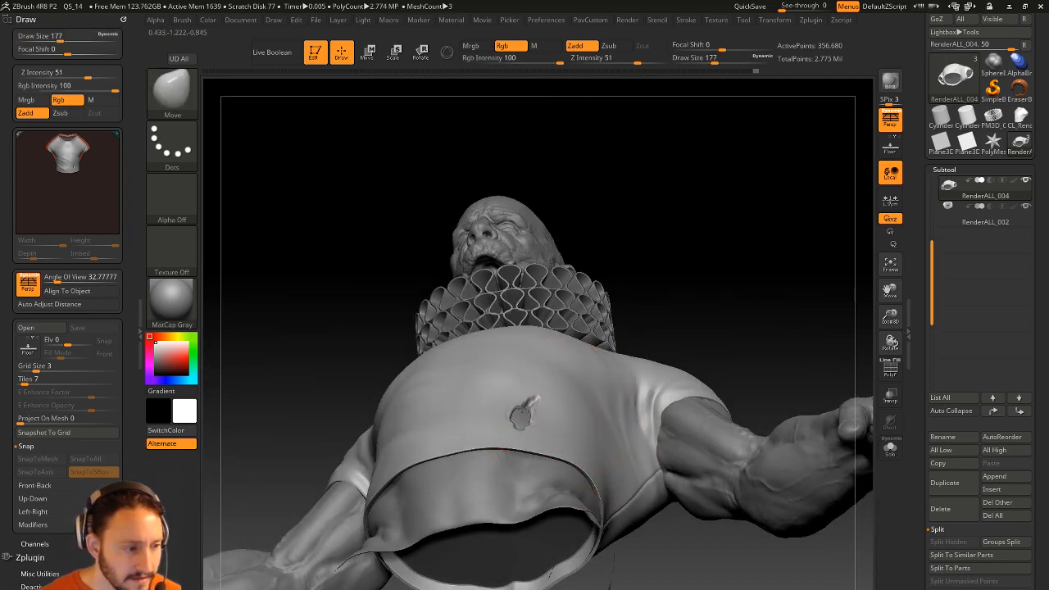
left_click_drag(519, 409, 519, 421)
mouse_move(647, 279)
right_mouse_down()
mouse_move(615, 389)
mouse_move(635, 398)
right_mouse_up()
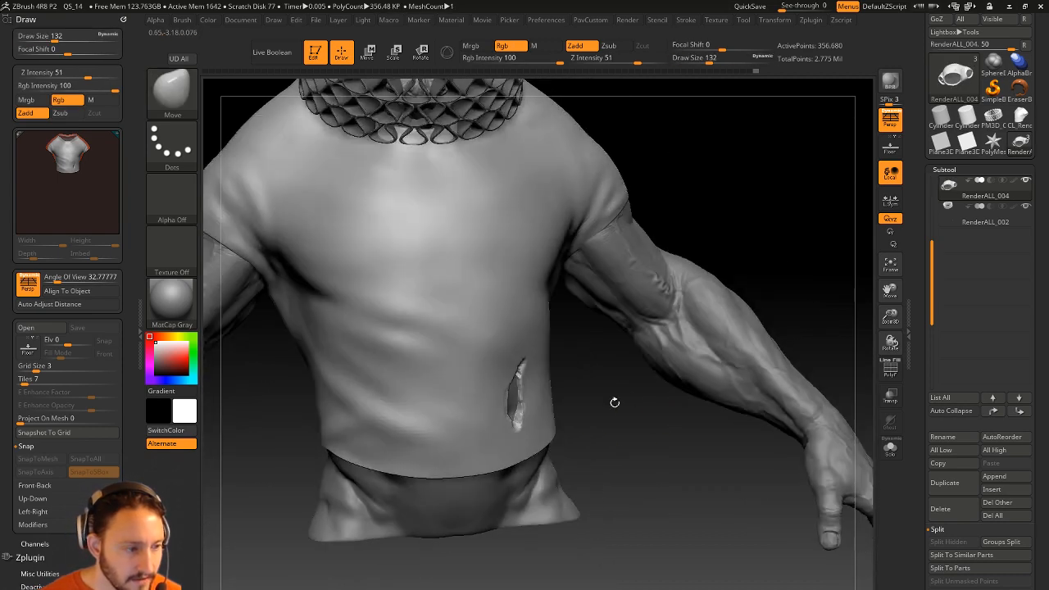
left_click_drag(515, 417, 509, 423)
right_click_drag(602, 377, 528, 383)
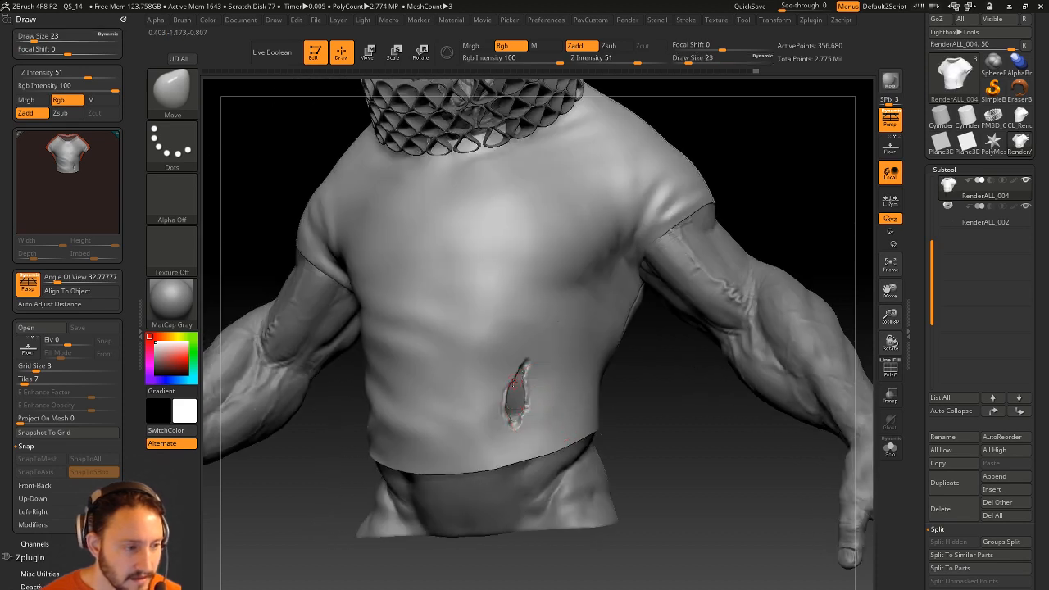
left_click_drag(663, 402, 667, 452)
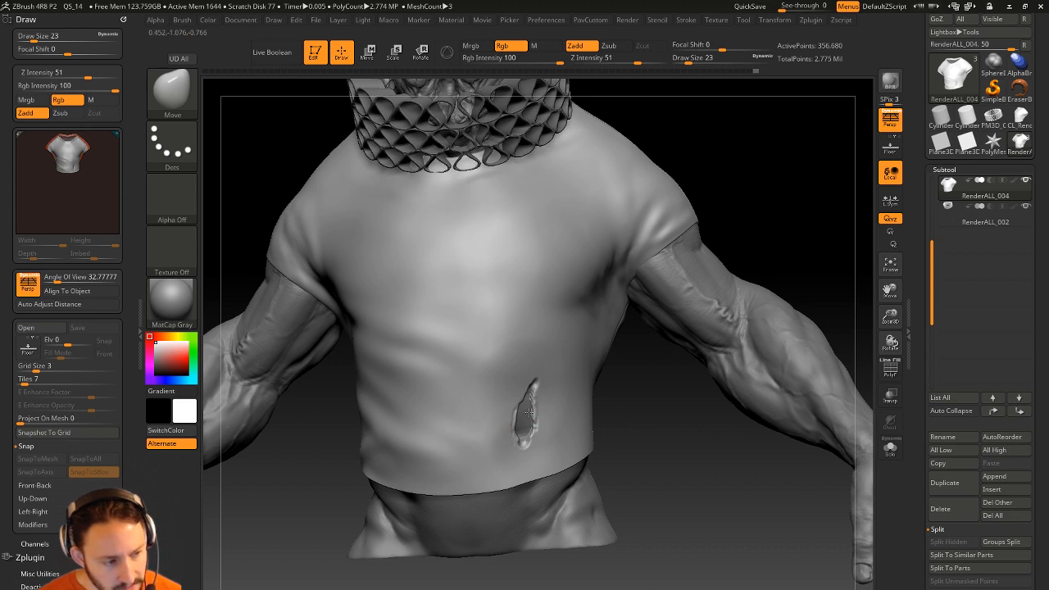
left_click_drag(639, 410, 625, 412)
Switch back to Standard, drop the shirt to SDiv 1 and turn on PolyF.
key("b")
key("s")
key("t")
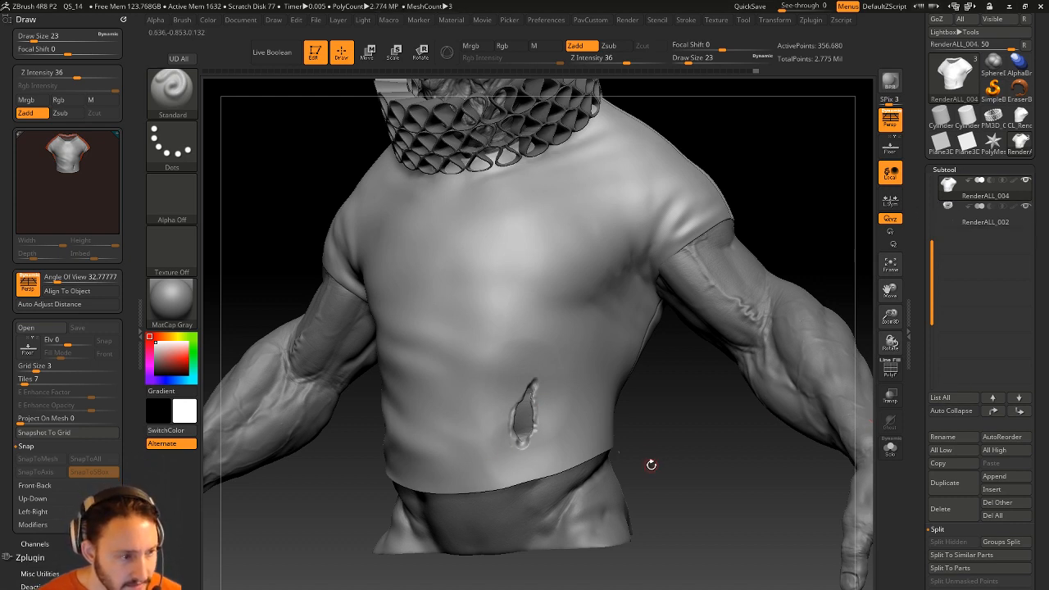
scroll(919, 362, "down", 3)
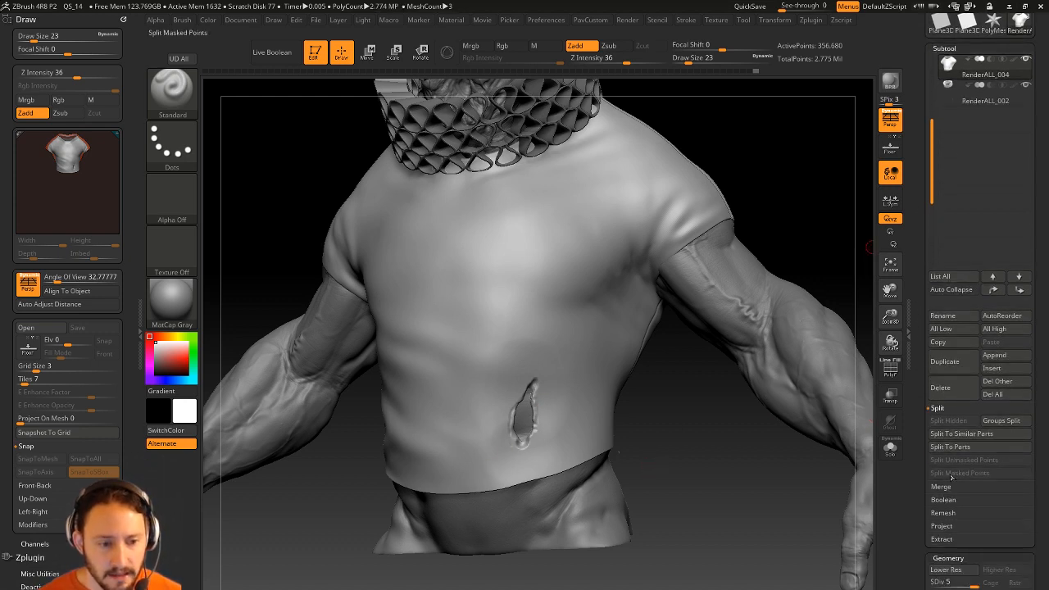
left_click_drag(950, 581, 929, 580)
left_click(890, 368)
Attempt a ZModeler polygroup action on the shirt, then raise SDiv back to level 5.
left_click_drag(743, 443, 764, 442)
key("b")
key("z")
key("m")
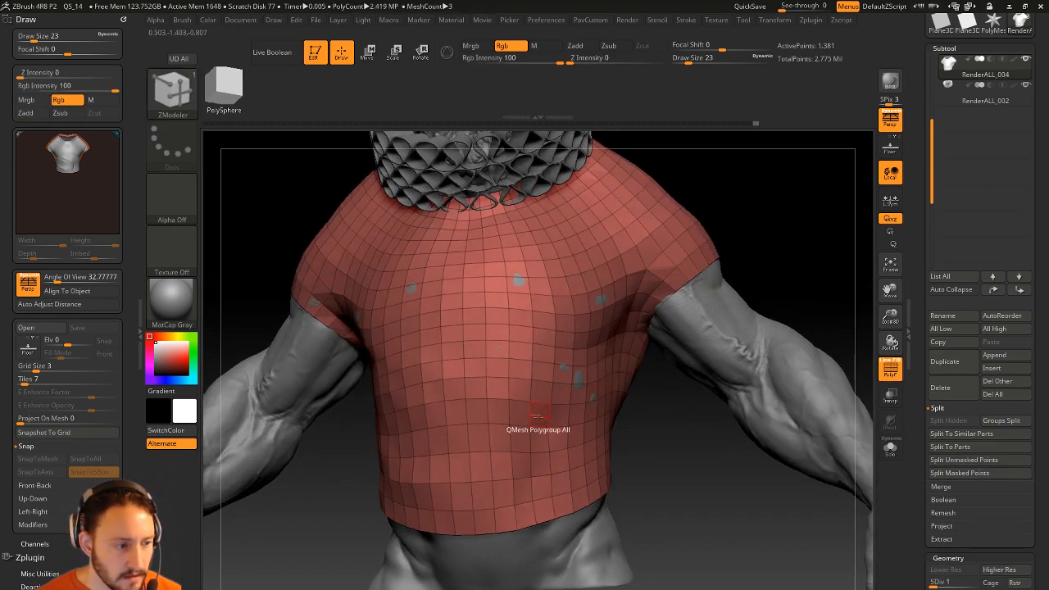
left_click(554, 421)
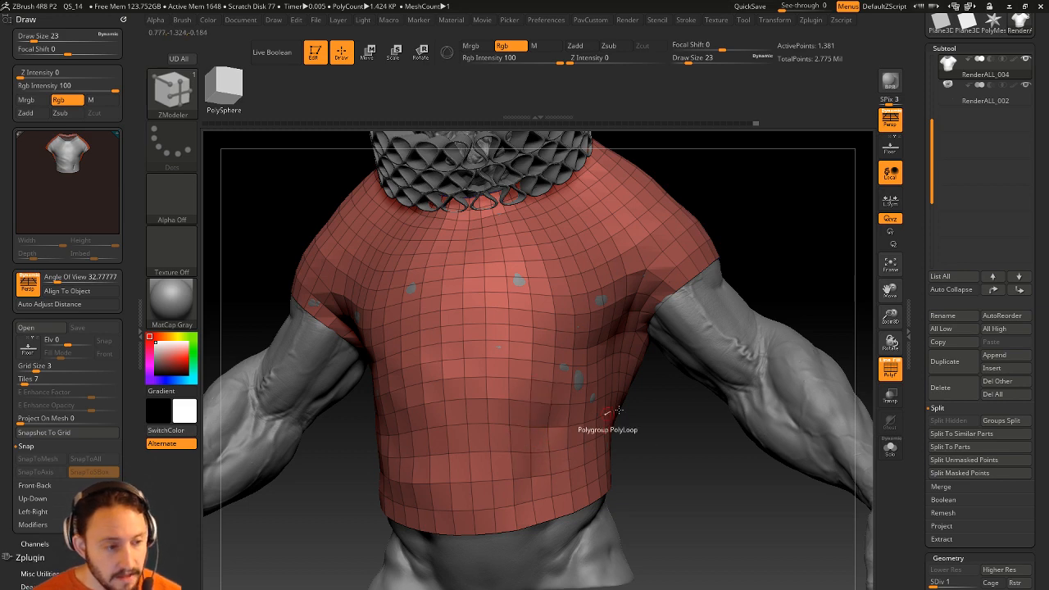
left_click_drag(923, 420, 926, 351)
left_click_drag(943, 263, 978, 262)
Turn off PolyF and sculpt raised rims around the shirt tear.
left_click_drag(729, 458, 745, 426, "alt")
left_click(890, 369)
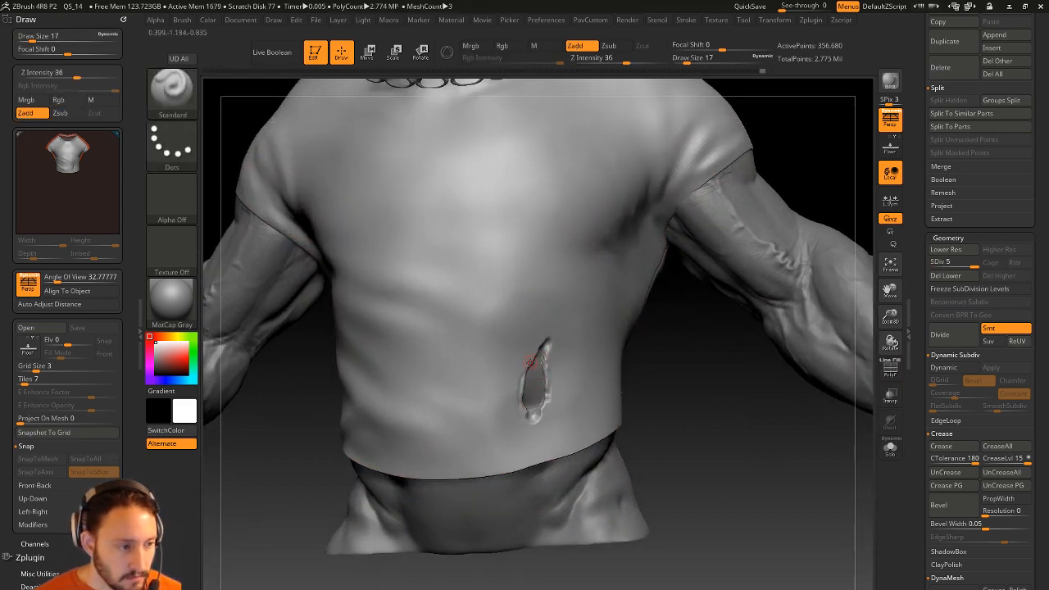
mouse_move(545, 350)
left_mouse_down()
mouse_move(549, 402)
mouse_move(533, 426)
mouse_move(525, 367)
left_mouse_up()
left_click_drag(641, 431, 679, 434)
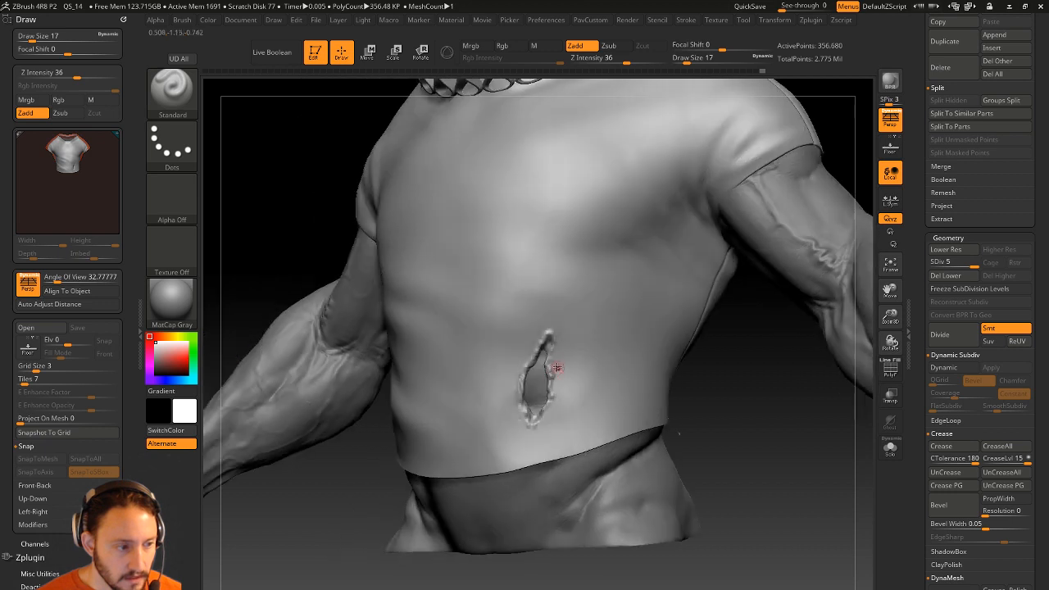
left_click_drag(554, 382, 575, 357)
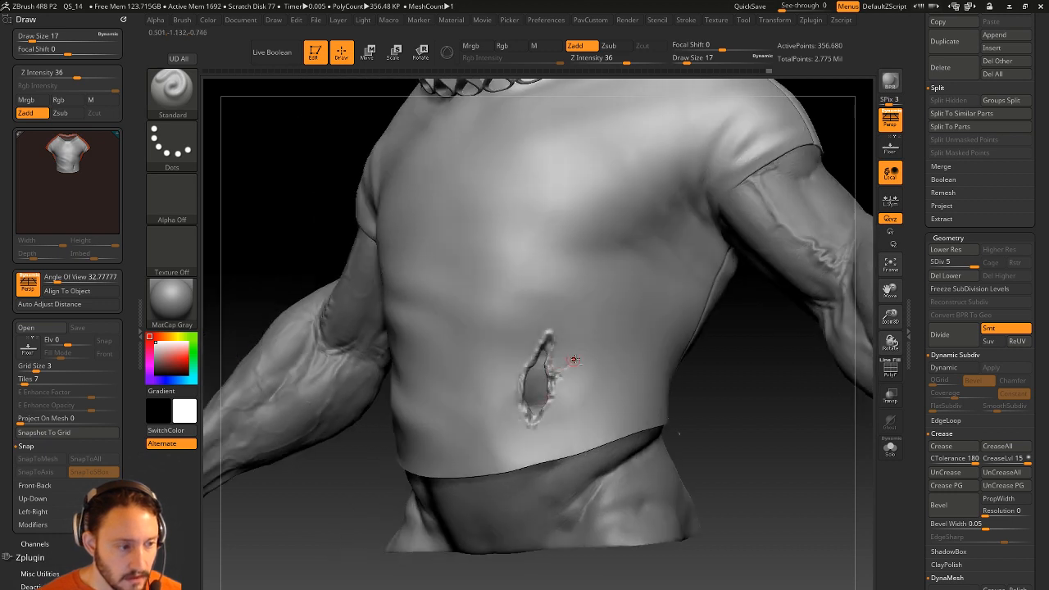
left_click_drag(744, 402, 796, 399)
mouse_move(491, 366)
left_mouse_down()
mouse_move(531, 369)
mouse_move(499, 372)
left_mouse_up()
left_click_drag(691, 381, 657, 378)
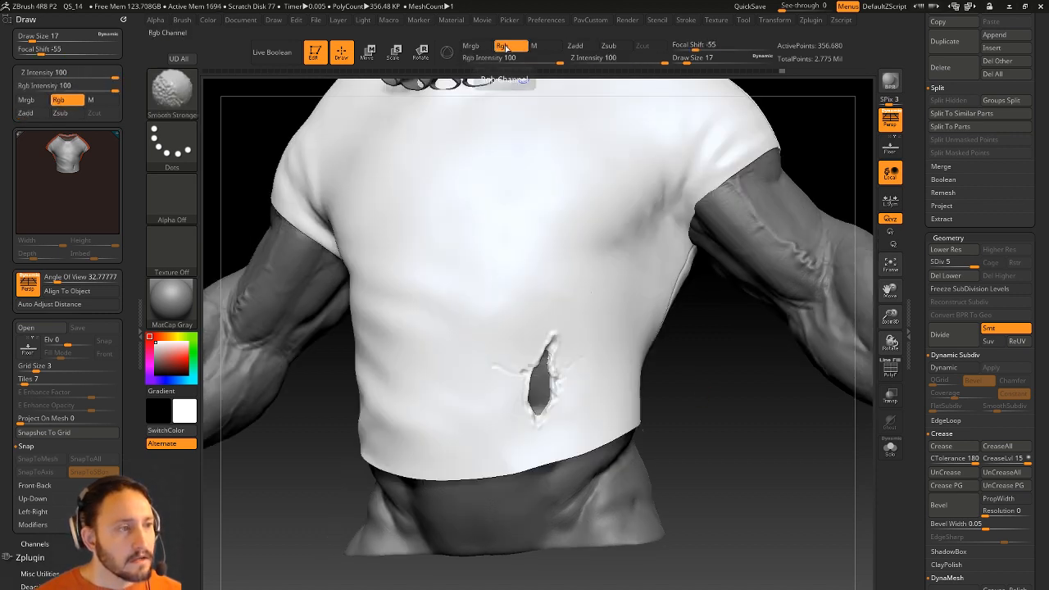
Turn Zadd on, Rgb off, and remove the white colour display from the shirt.
left_click(576, 47, "shift")
left_click(506, 48, "shift")
left_click_drag(928, 190, 929, 308)
left_click(1015, 253)
left_click_drag(774, 442, 745, 430)
Smooth away stray marks beside the tear, then select RenderALL_001 as the active subtool.
key("shift")
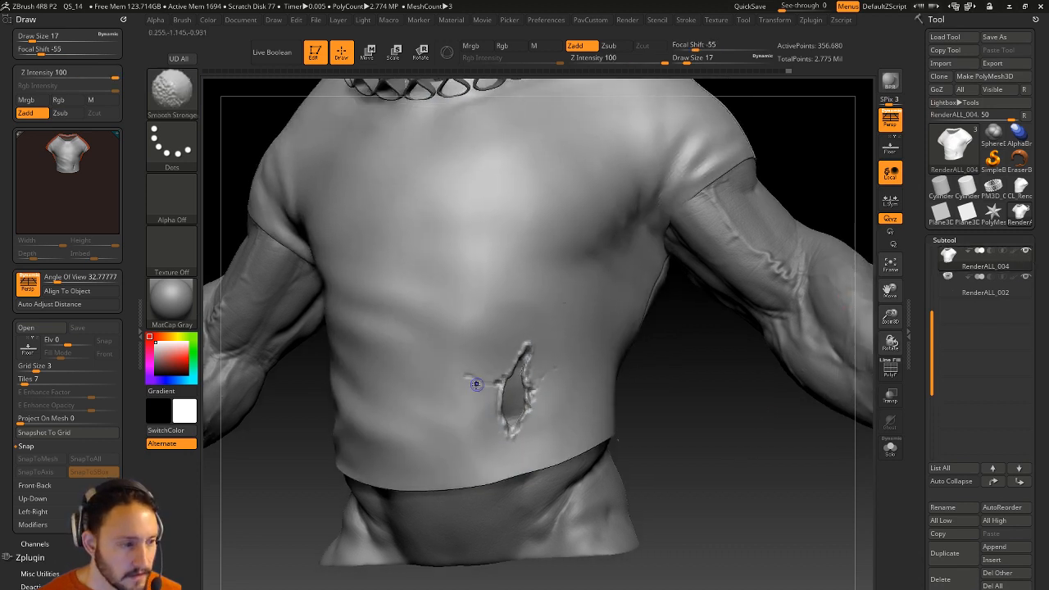
left_click_drag(563, 380, 549, 403, "shift")
left_click_drag(646, 403, 610, 400)
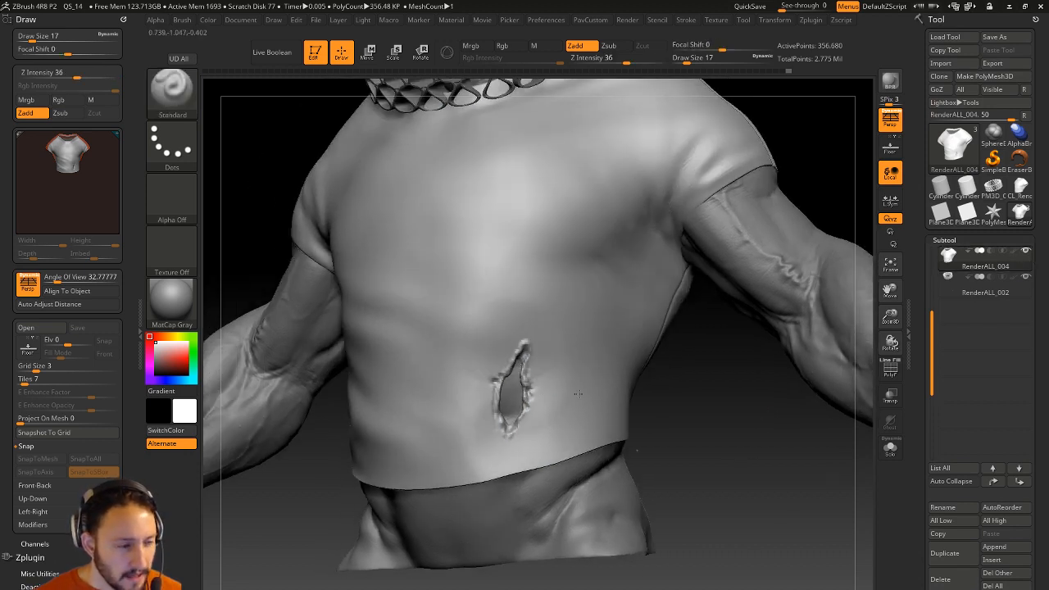
left_click_drag(711, 422, 689, 409)
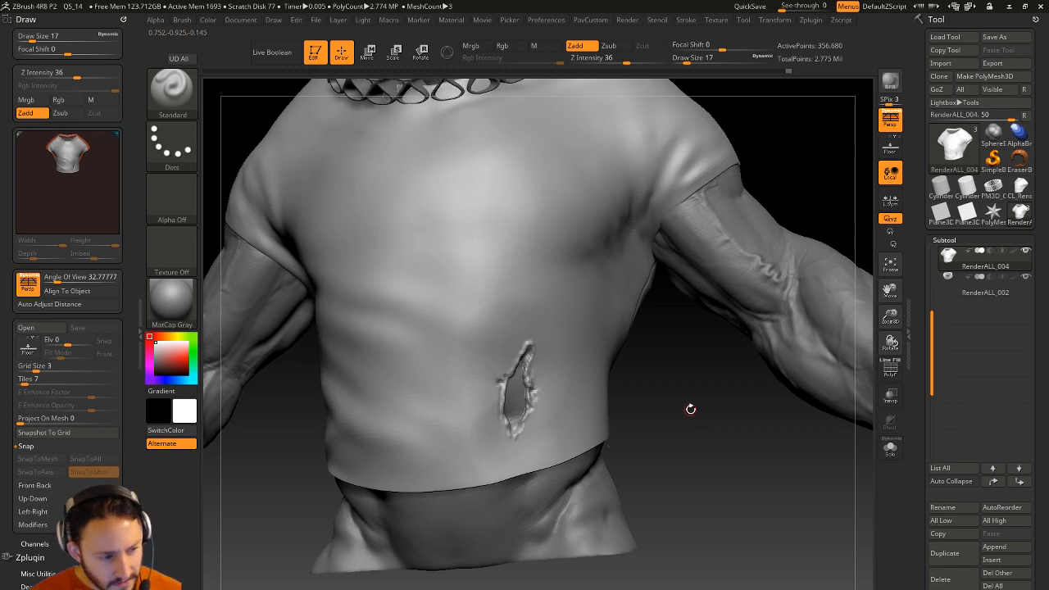
left_click(526, 191, "alt")
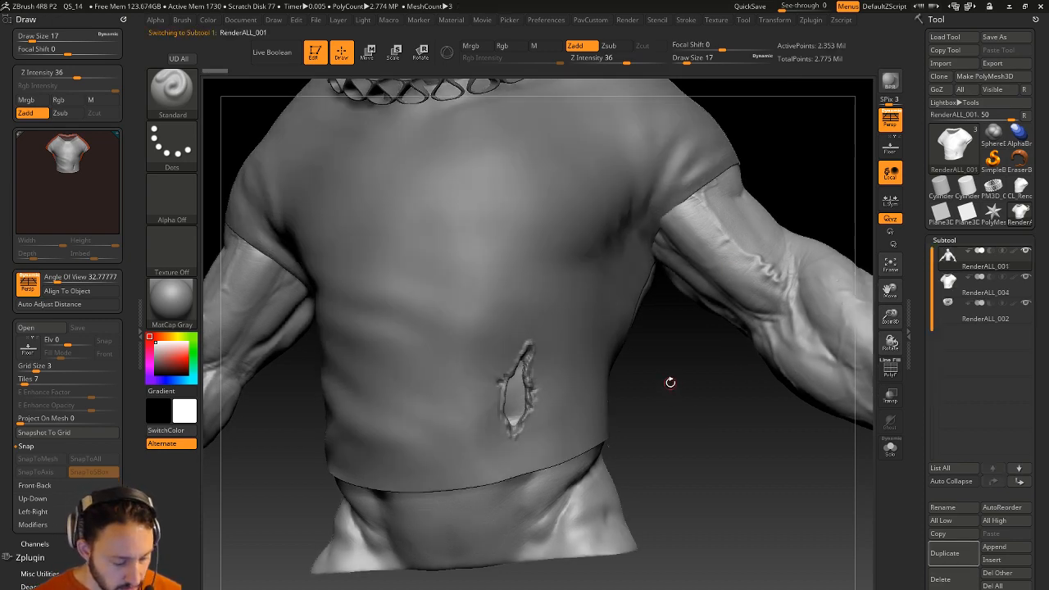
Try Topology brush curves across the shirt hole, then undo them.
key("b")
key("t")
key("o")
left_click_drag(674, 394, 607, 407)
left_click_drag(482, 377, 510, 377)
left_click_drag(432, 412, 505, 385)
key("ctrl+z")
key("ctrl+z")
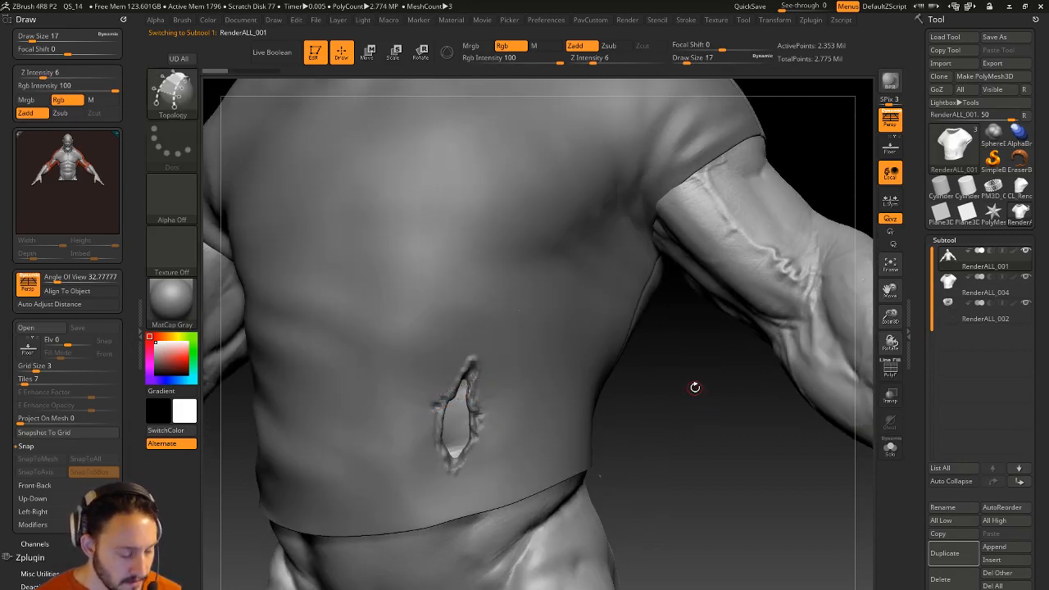
Pick the CurveTube brush and lay a tube across the shirt hole.
key("b")
key("c")
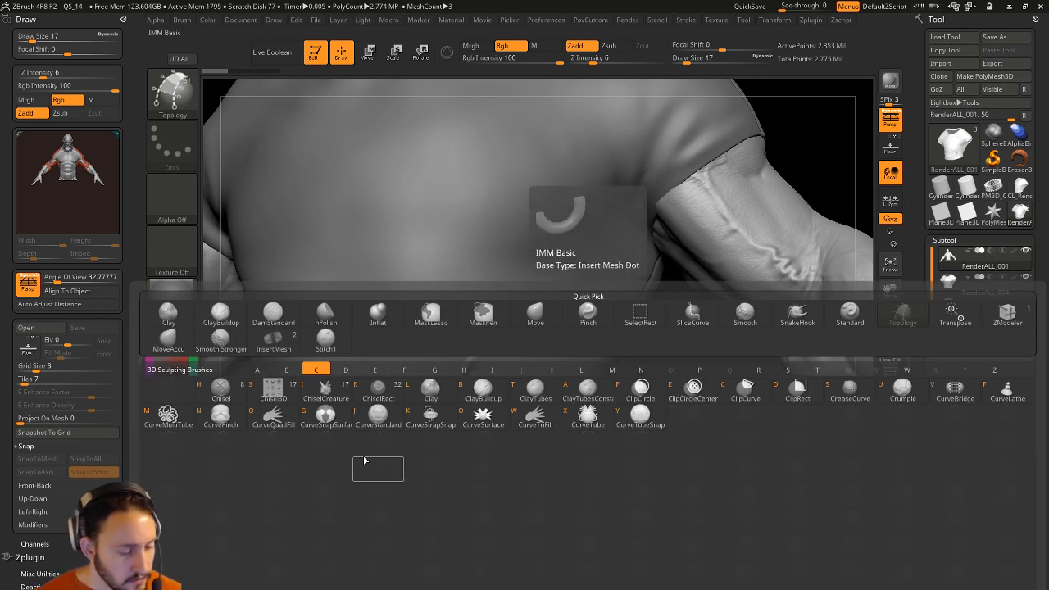
left_click(580, 420)
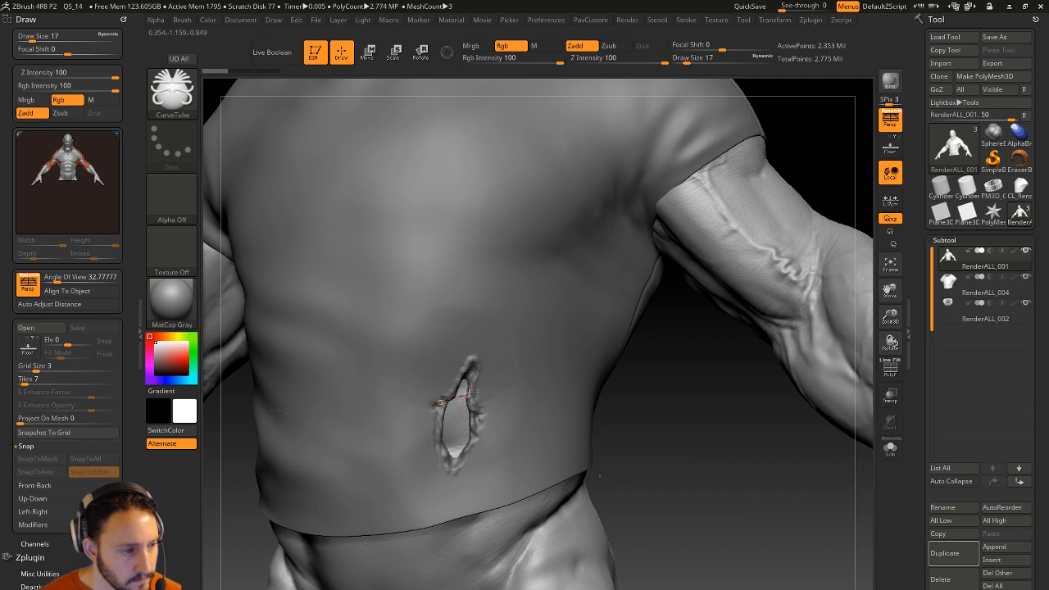
left_click_drag(589, 383, 588, 392)
key("ctrl+z")
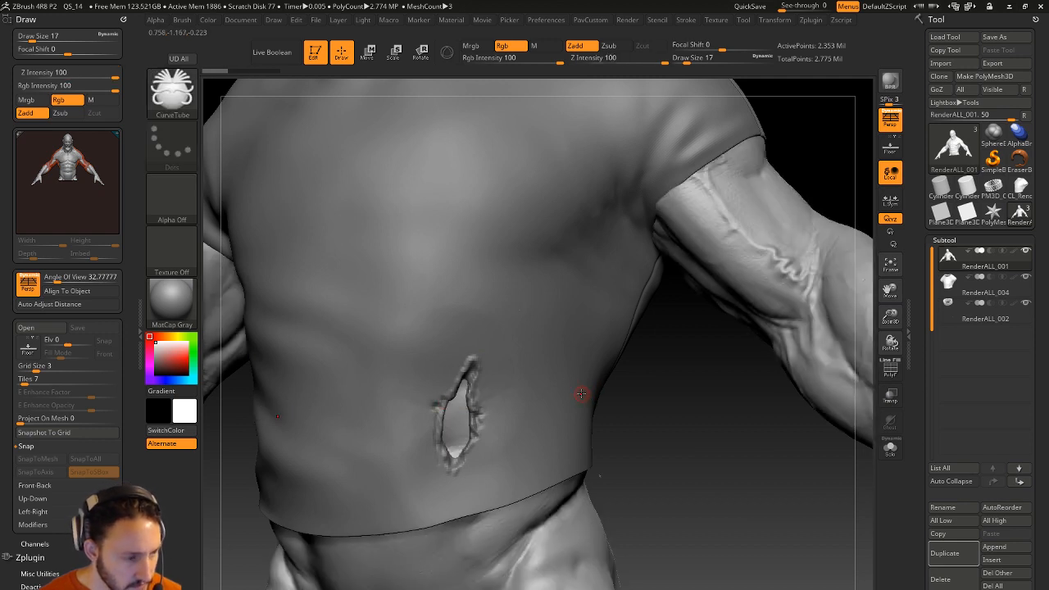
left_click(481, 389)
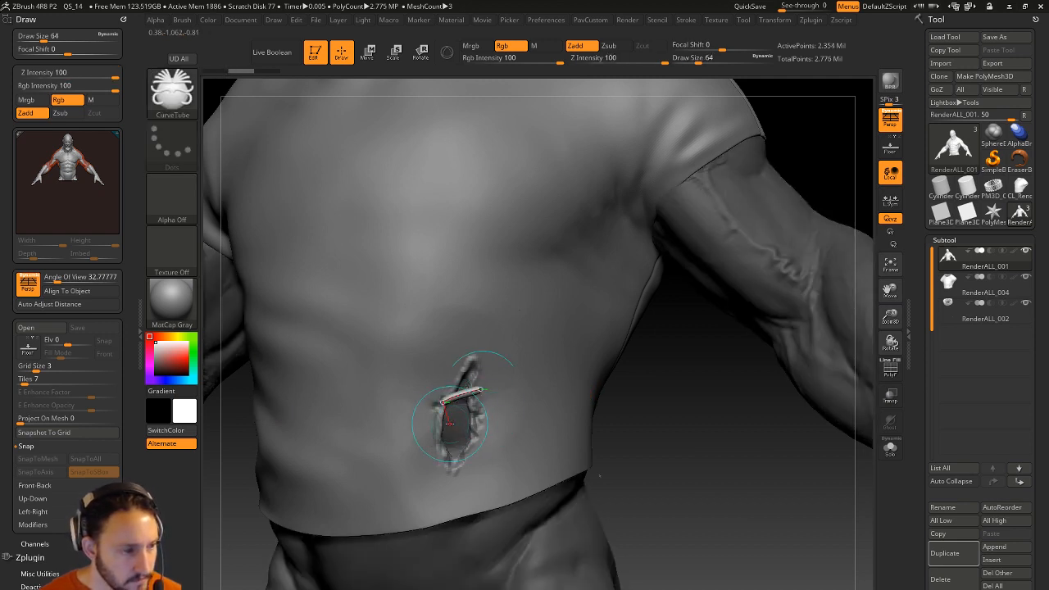
Set the draw size to 64, then 9, and add another stitch tube across the wound.
type("s64")
key("Return")
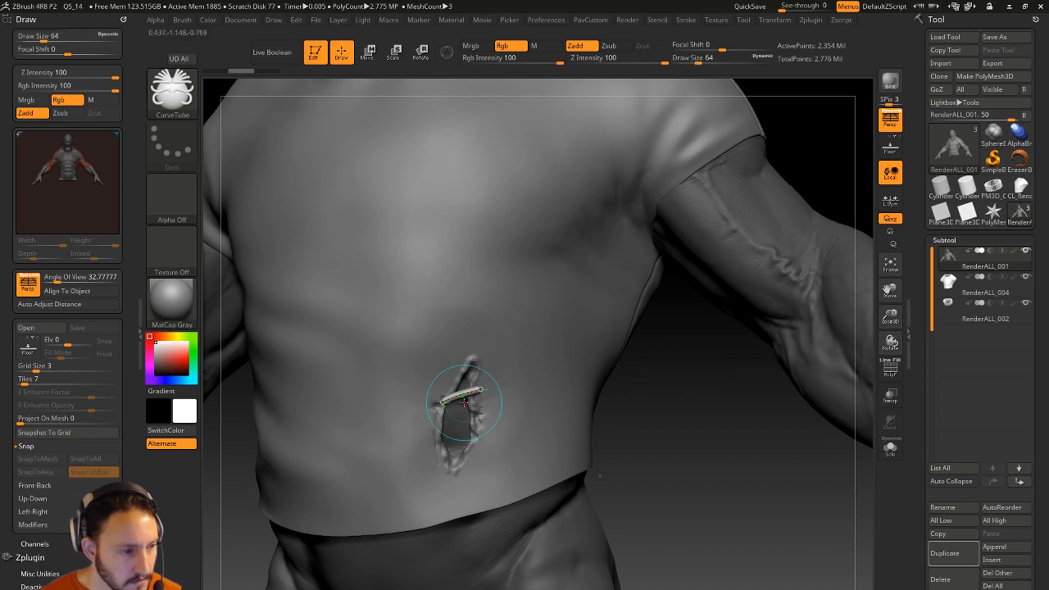
key("s")
left_click_drag(427, 427, 398, 440)
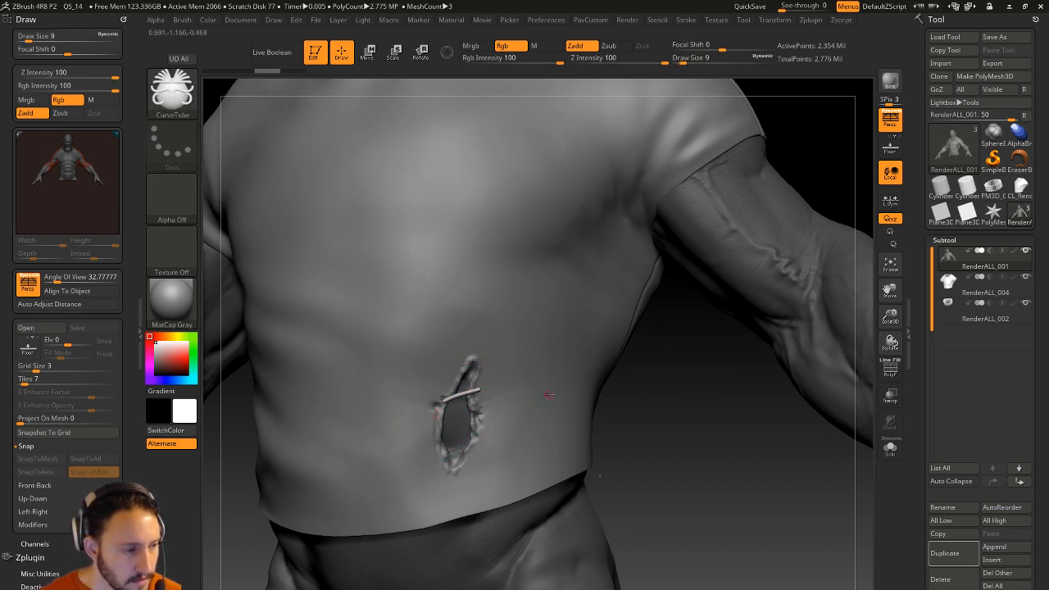
left_click_drag(560, 412, 542, 408)
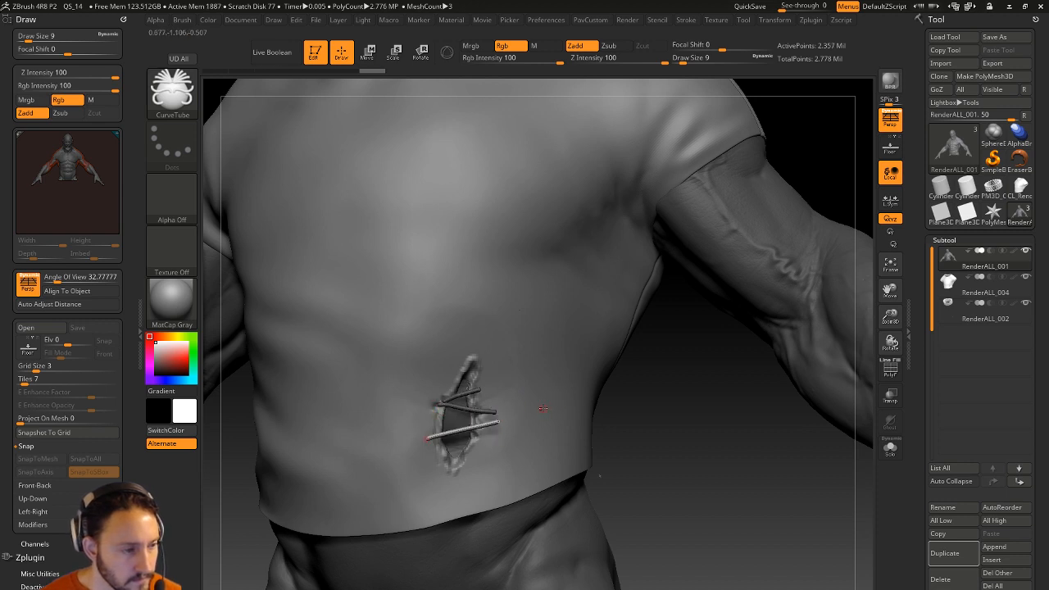
Hide the stitch tubes and split them into their own subtool, RenderALL_003.
left_click_drag(642, 414, 637, 450)
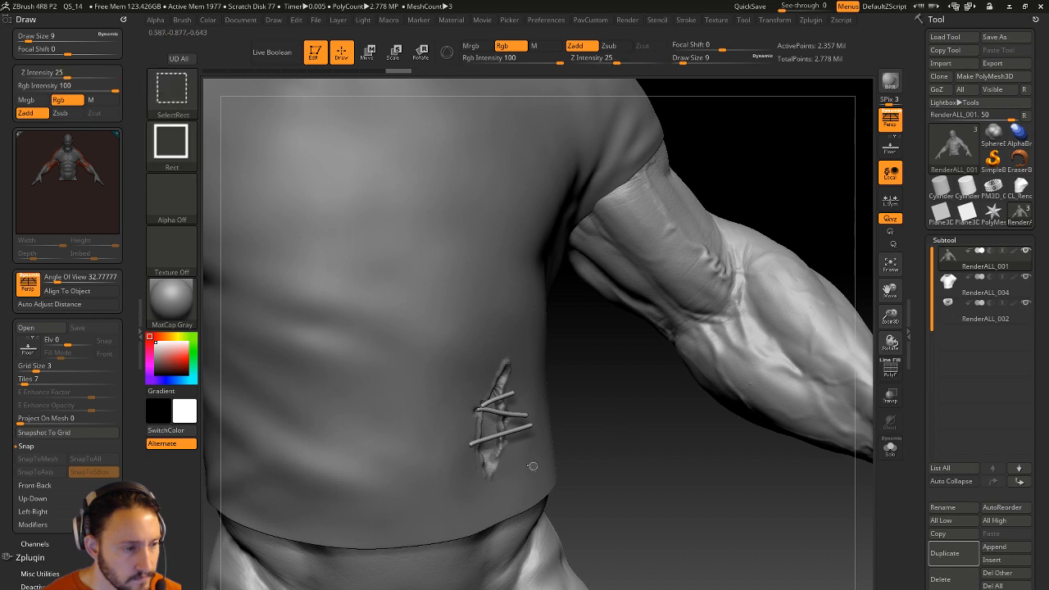
left_click(534, 468, "ctrl+shift")
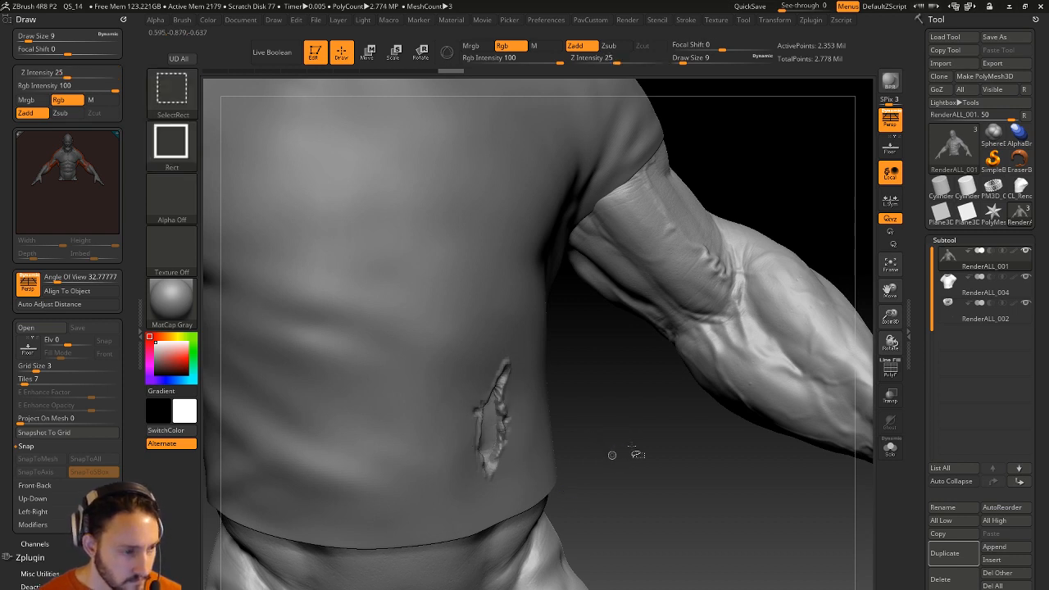
key("3")
left_click(655, 351)
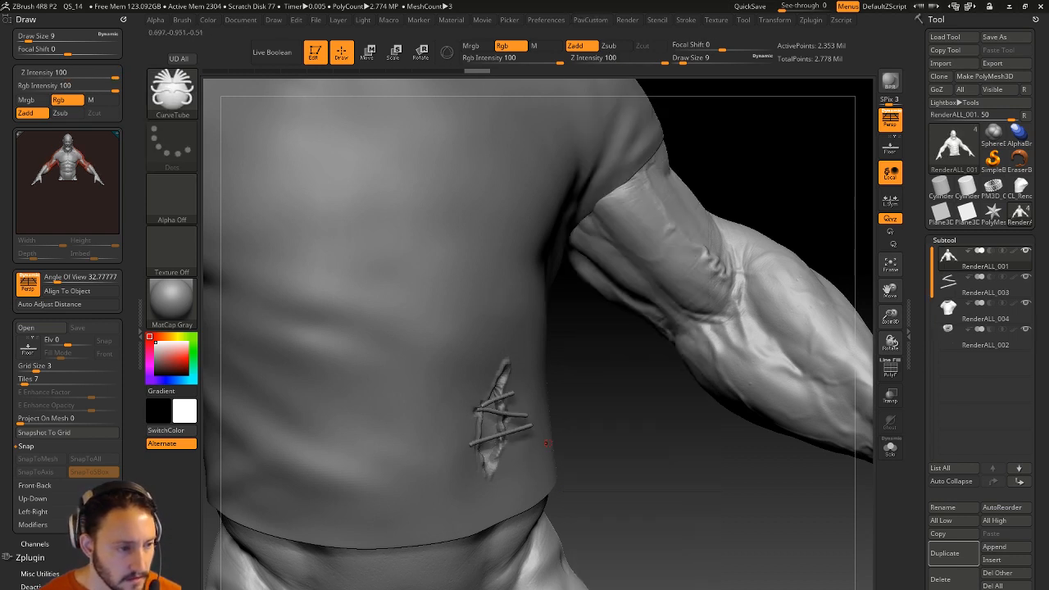
Make the stitches subtool active and enlarge the brush to 311.
key("w")
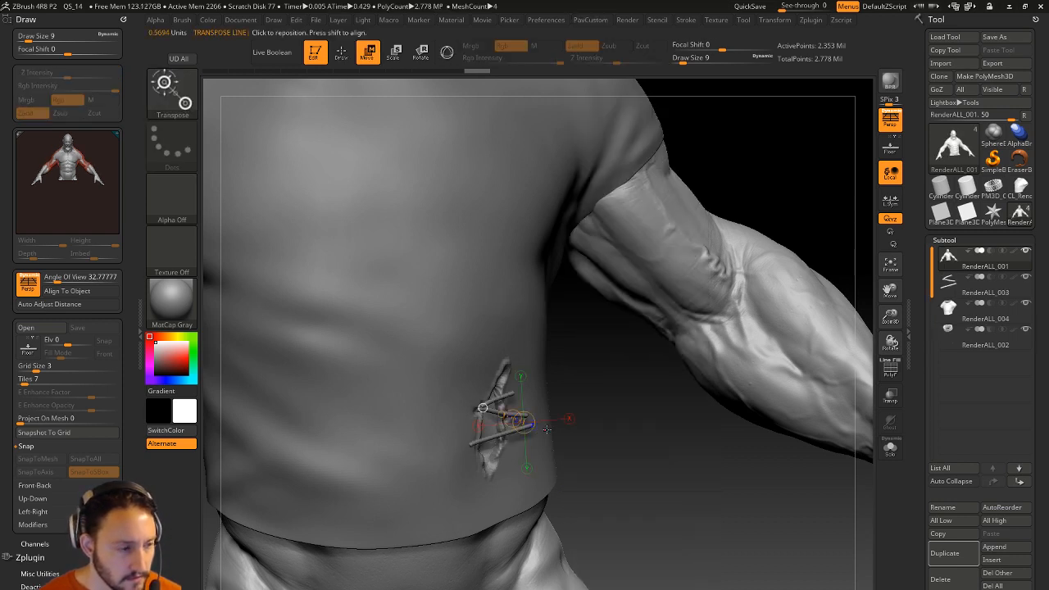
left_click(448, 60)
left_click_drag(614, 396, 604, 426)
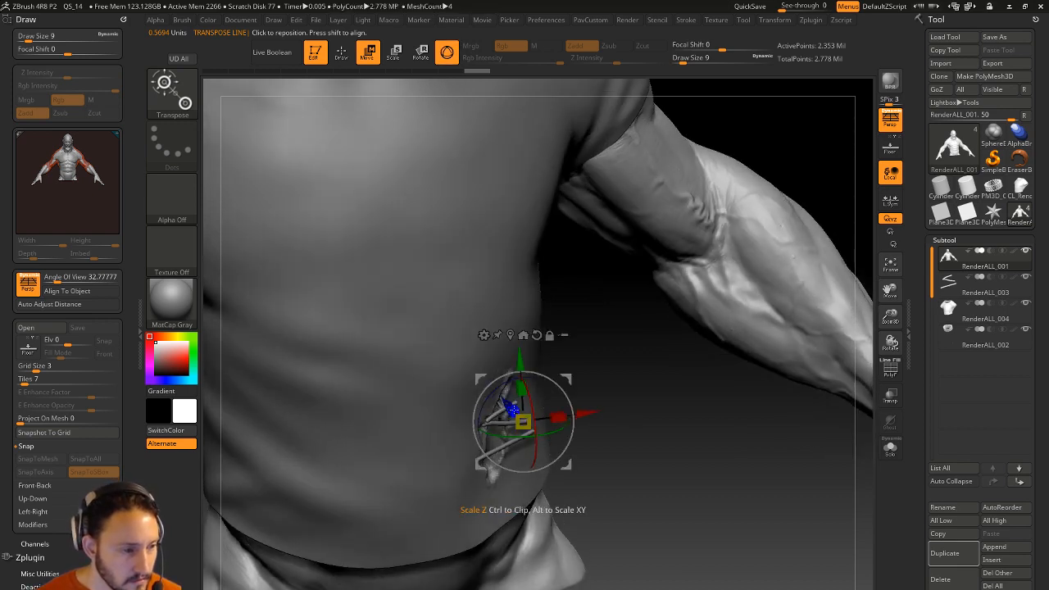
key("q")
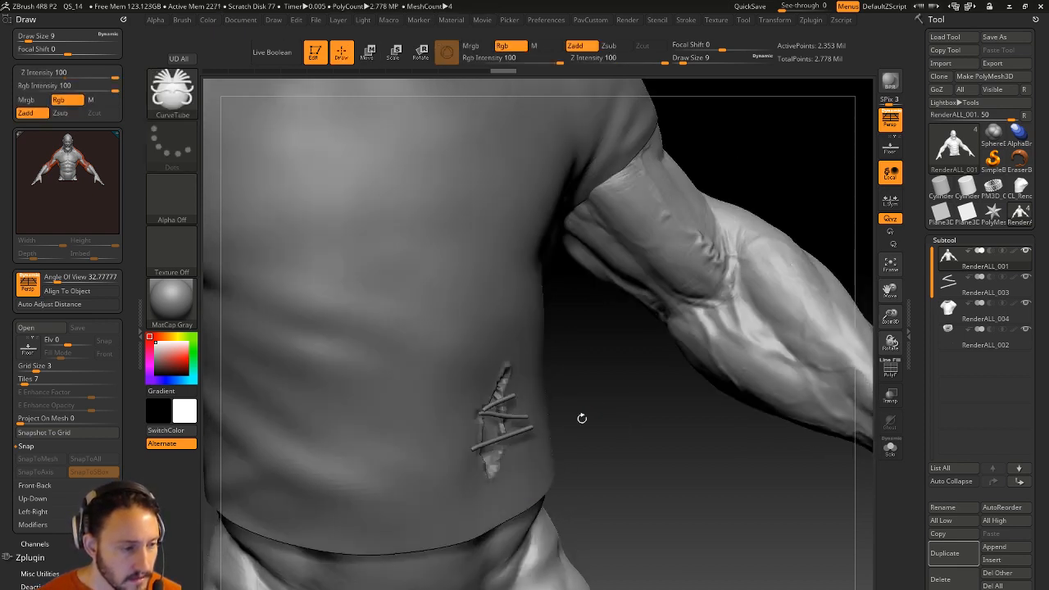
left_click(529, 430, "alt")
key("w")
key("q")
key("s")
mouse_move(599, 417)
left_mouse_down()
mouse_move(641, 421)
mouse_move(632, 429)
left_mouse_up()
Nudge the stitch tubes into place against the body with the Move brush.
key("b")
key("m")
key("v")
left_click_drag(527, 421, 517, 419)
mouse_move(581, 421)
left_mouse_down()
mouse_move(459, 418)
mouse_move(518, 413)
left_mouse_up()
right_click_drag(519, 428, 608, 425)
left_click_drag(500, 423, 514, 426)
right_click_drag(538, 430, 458, 427)
left_click_drag(525, 428, 529, 429)
right_click_drag(421, 575, 512, 574)
Refine the stitches over the wound at brush size 104, then Solo them with polyframe shown.
key("s")
left_click_drag(534, 463, 525, 463)
left_click_drag(509, 412, 511, 409)
left_click_drag(474, 444, 493, 410)
left_click(890, 447)
left_click(890, 369)
Hide the polyframe and set up the TrimDynamic brush at size 29.
left_click(889, 368)
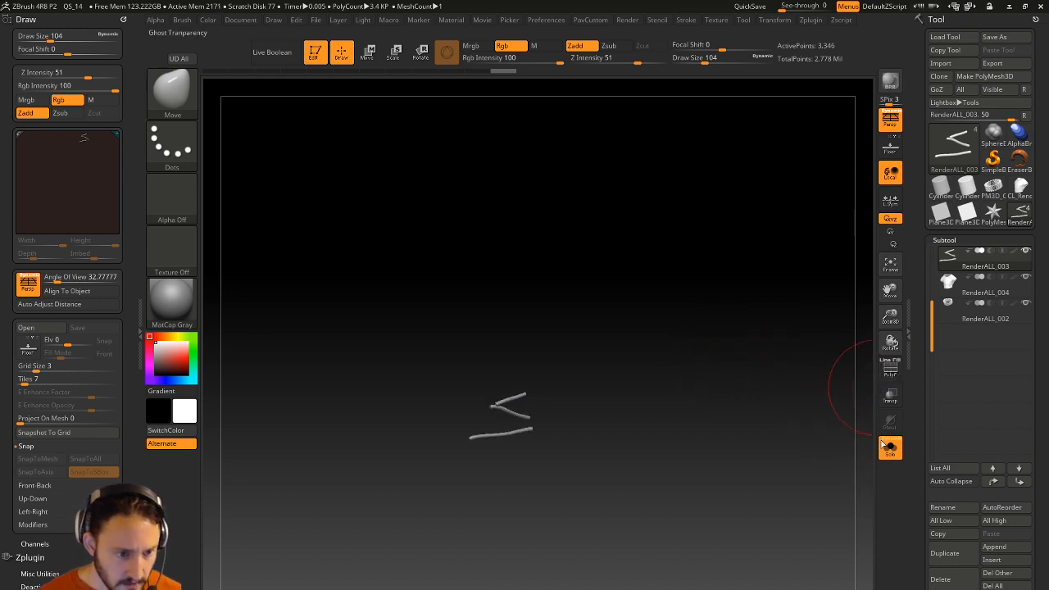
key("b")
key("t")
key("d")
mouse_move(724, 357)
left_mouse_down()
mouse_move(751, 394)
mouse_move(735, 388)
mouse_move(739, 416)
mouse_move(724, 417)
left_mouse_up()
key("s")
left_click_drag(737, 424, 726, 431, "alt")
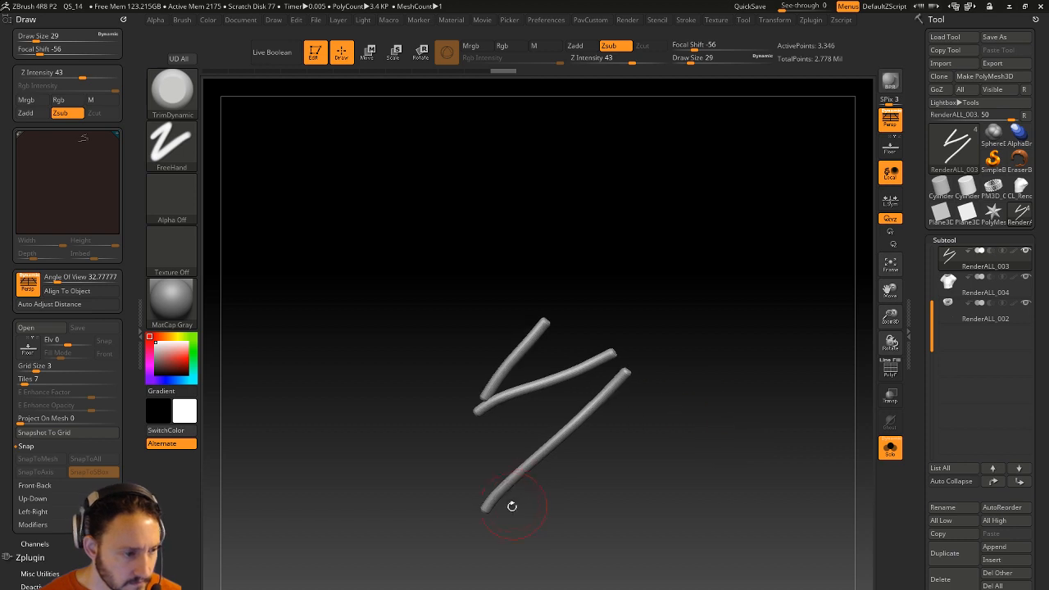
Flatten the long, middle and upper stitch strands with trim strokes.
mouse_move(522, 456)
left_mouse_down()
mouse_move(627, 373)
mouse_move(592, 413)
left_mouse_up()
mouse_move(723, 411)
left_mouse_down()
mouse_move(737, 428)
mouse_move(728, 426)
left_mouse_up()
left_click_drag(514, 405, 602, 368)
left_click_drag(541, 335, 496, 391)
mouse_move(540, 338)
left_mouse_down()
mouse_move(491, 401)
mouse_move(514, 369)
left_mouse_up()
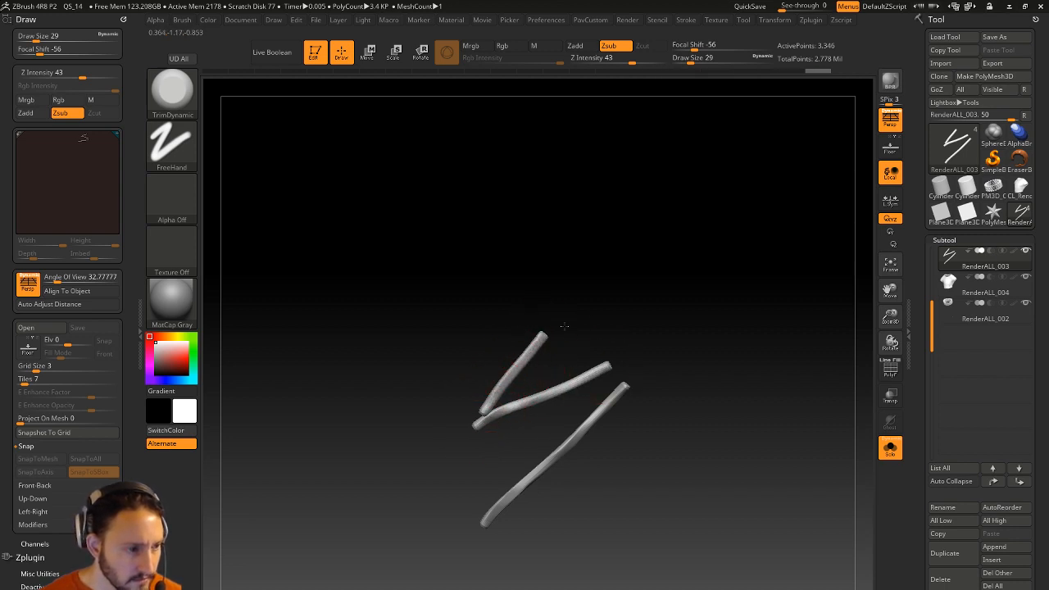
Turn Solo off, return to the Standard brush at size 37, and make the shirt active.
left_click(890, 448)
left_click_drag(870, 439, 692, 401, "alt")
left_click_drag(799, 315, 823, 283, "alt")
key("b")
key("s")
key("t")
key("s")
left_click(550, 381)
left_click(553, 379, "alt")
left_click_drag(709, 246, 750, 268)
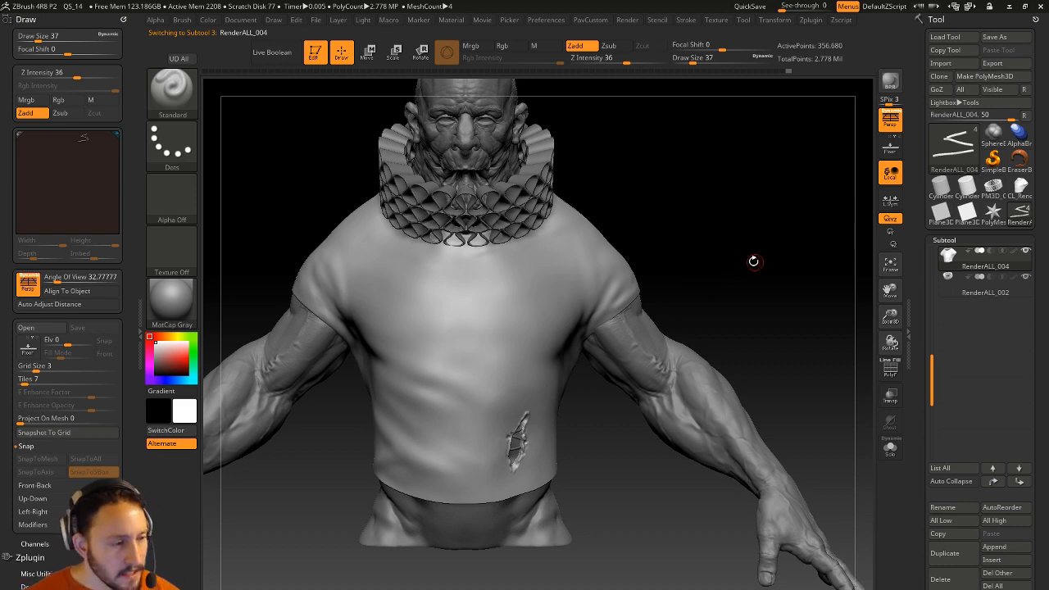
Select the stitches subtool and isolate it with polyframe on.
left_click_drag(758, 263, 569, 345)
left_click_drag(673, 475, 753, 460, "alt")
left_click(893, 372)
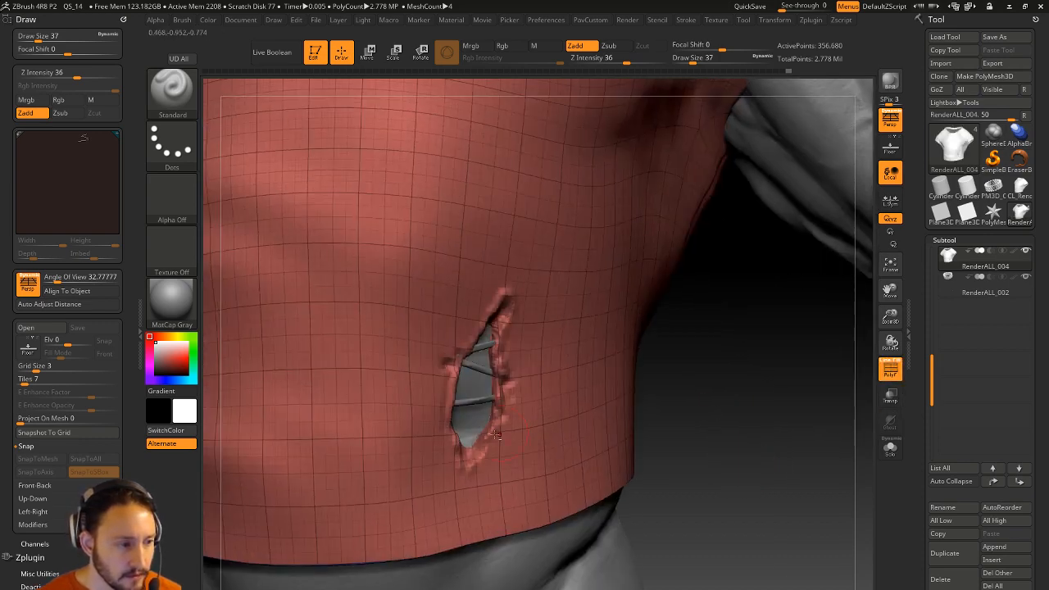
left_click(472, 403, "alt")
left_click(889, 446)
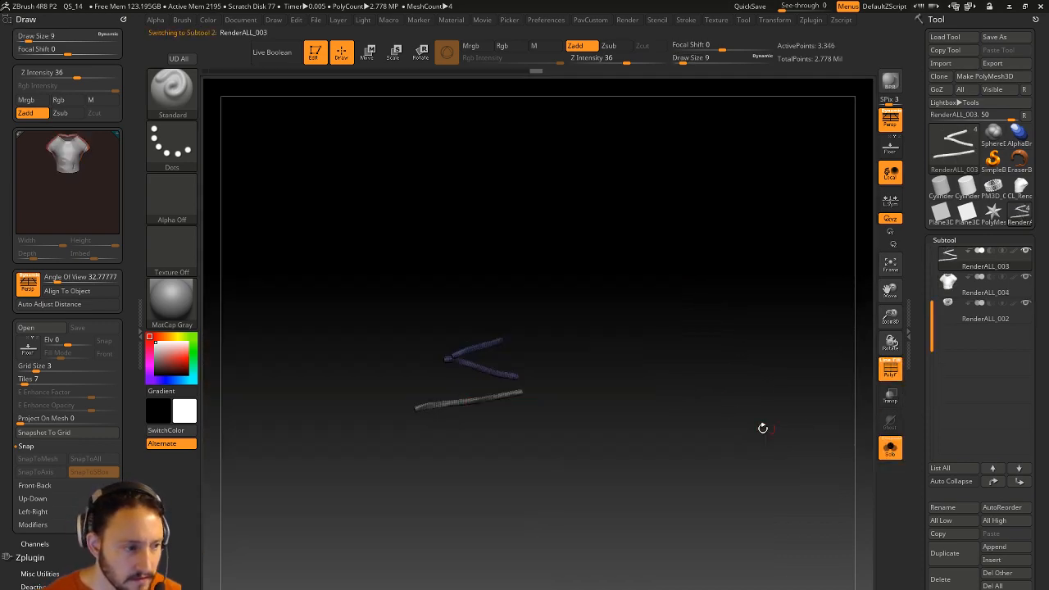
Switch to the transpose line and set Mask By Polygroups to 100.
key("w")
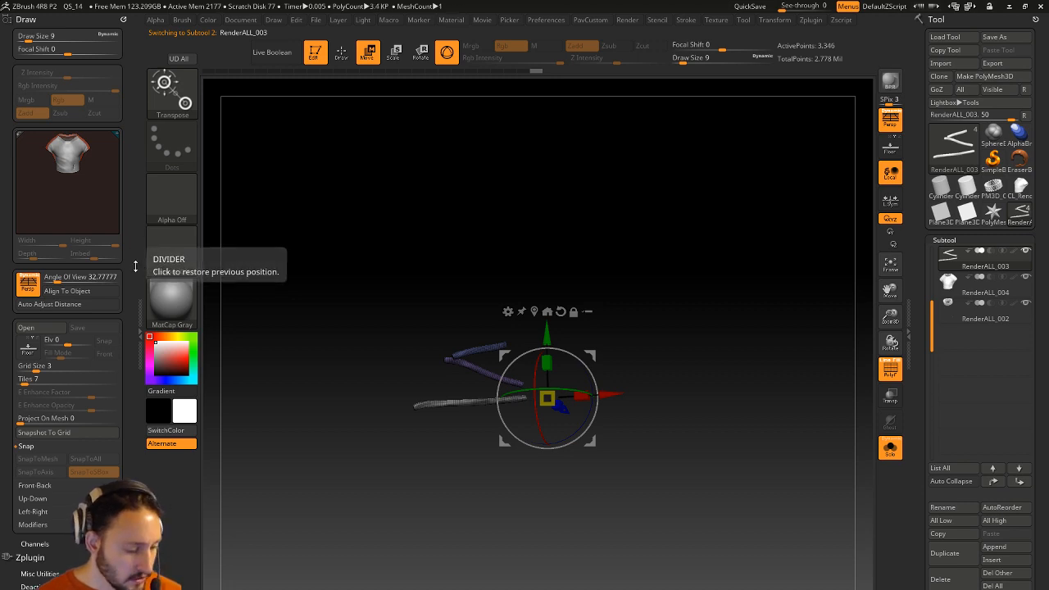
key("y")
mouse_move(124, 300)
left_mouse_down()
mouse_move(120, 169)
mouse_move(126, 307)
left_mouse_up()
left_click(124, 557)
left_click(124, 16)
left_click_drag(111, 353, 110, 236)
left_click_drag(470, 196, 386, 224, "alt")
left_click_drag(103, 159, 127, 162)
Inflate the purple stitch strap into a wider ribbon with Transpose.
left_click_drag(519, 202, 567, 246)
left_click_drag(399, 421, 393, 257)
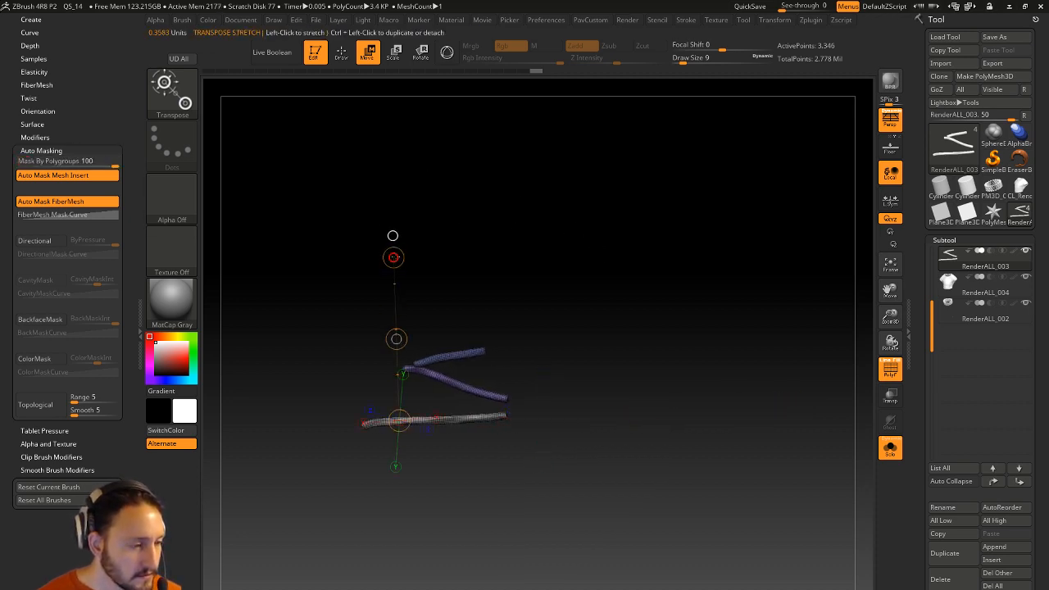
mouse_move(470, 388)
left_mouse_down()
mouse_move(486, 261)
mouse_move(471, 297)
left_mouse_up()
left_click_drag(448, 347, 423, 214)
key("q")
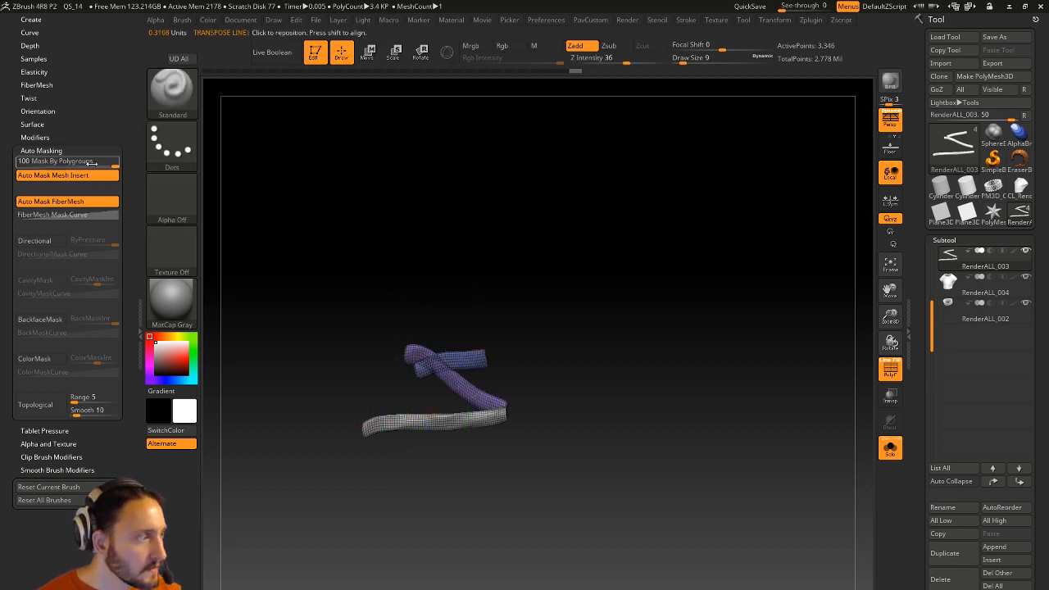
Inspect the ribbon stitches against the torso by toggling Solo and subtool visibility.
left_click(887, 449)
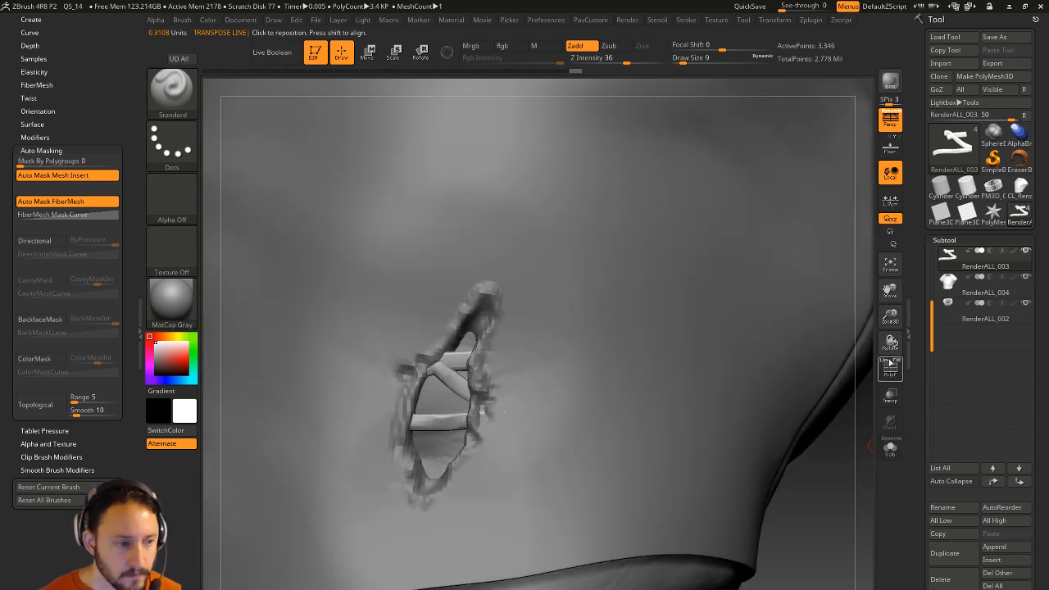
left_click_drag(814, 496, 689, 485)
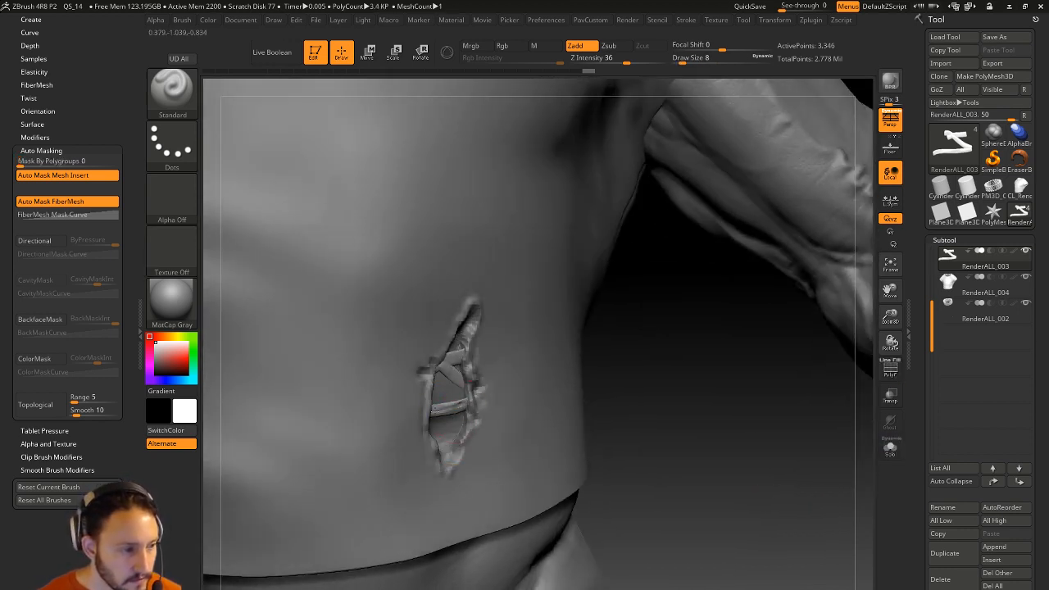
left_click_drag(607, 378, 652, 482)
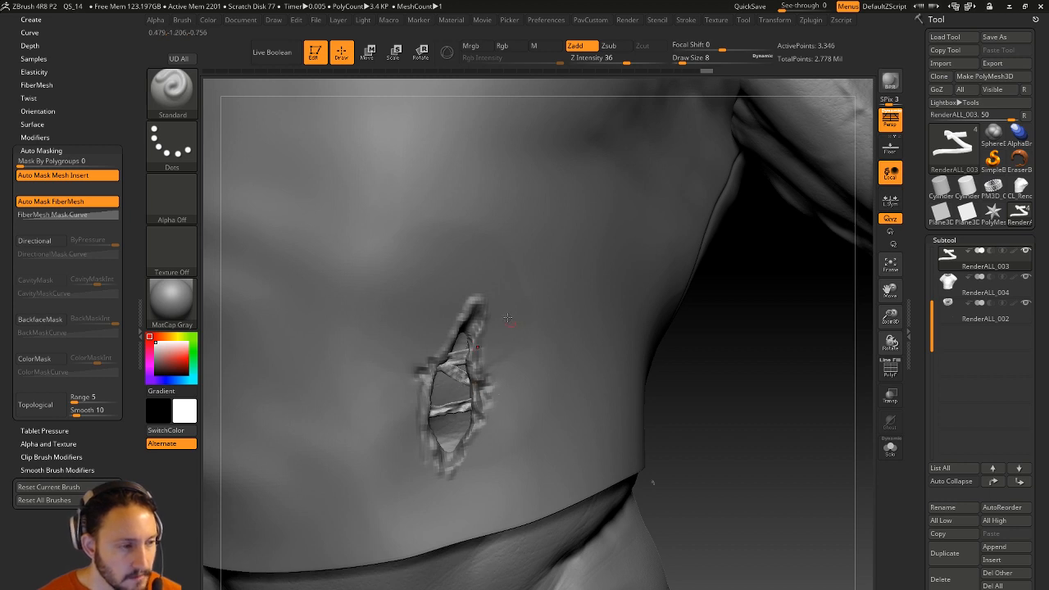
left_click(890, 448)
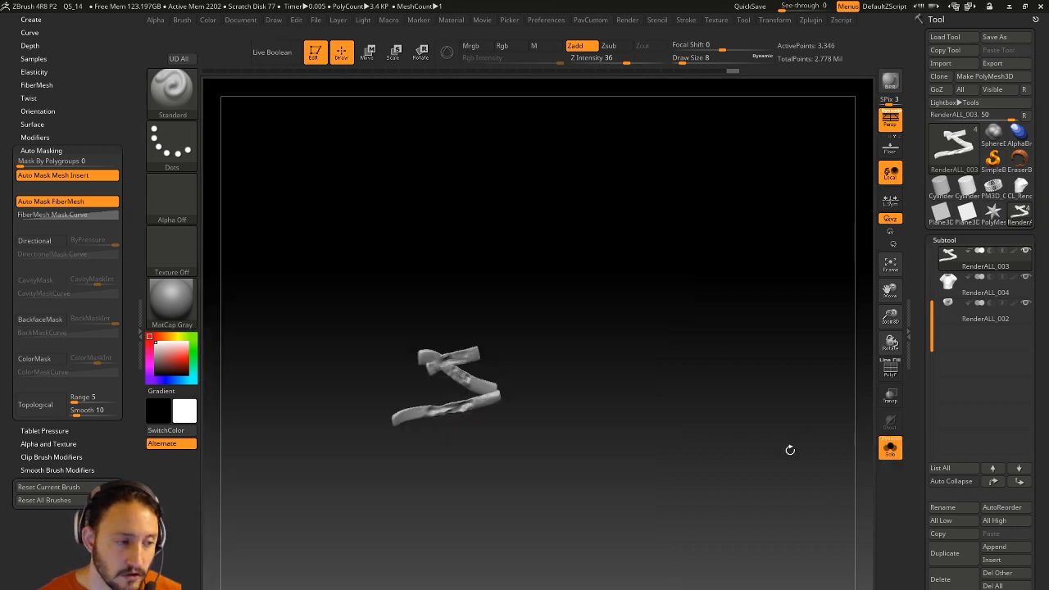
left_click(890, 448)
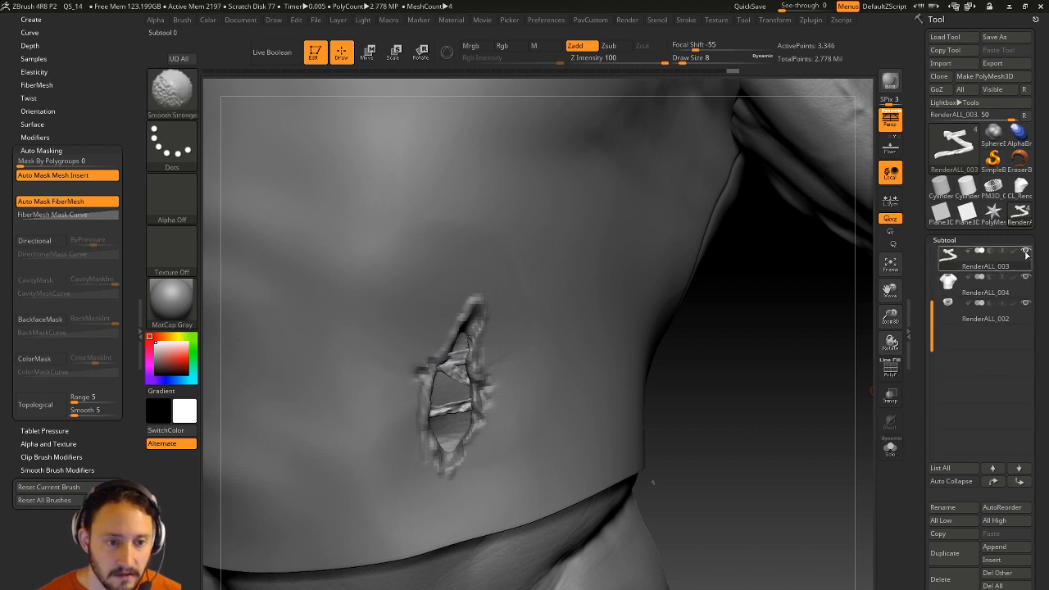
left_click(1025, 252)
left_click(1024, 277)
left_click_drag(721, 394, 544, 372)
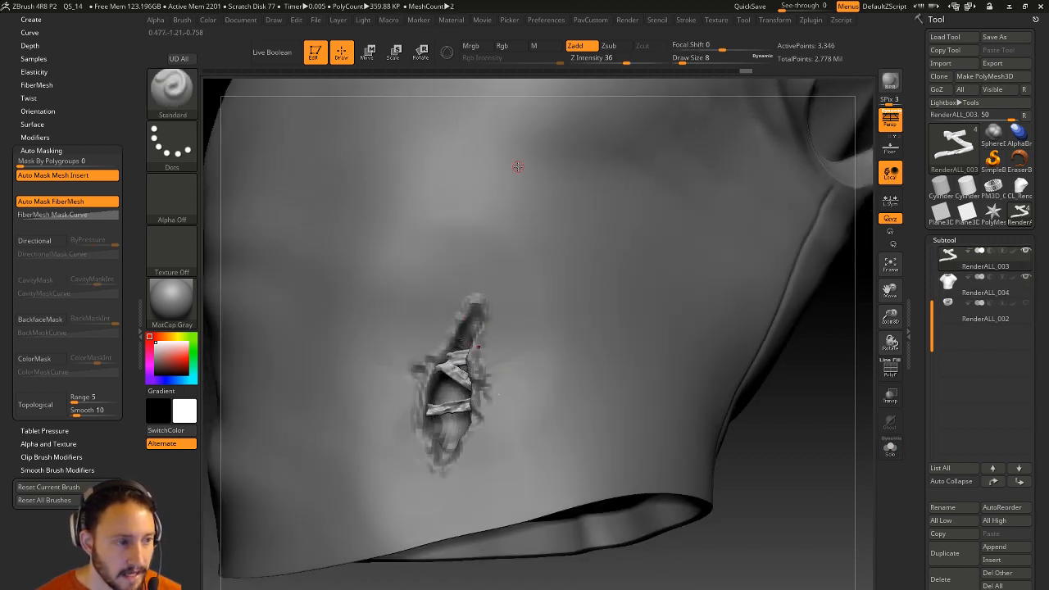
left_click_drag(806, 452, 802, 369)
left_click(1024, 252)
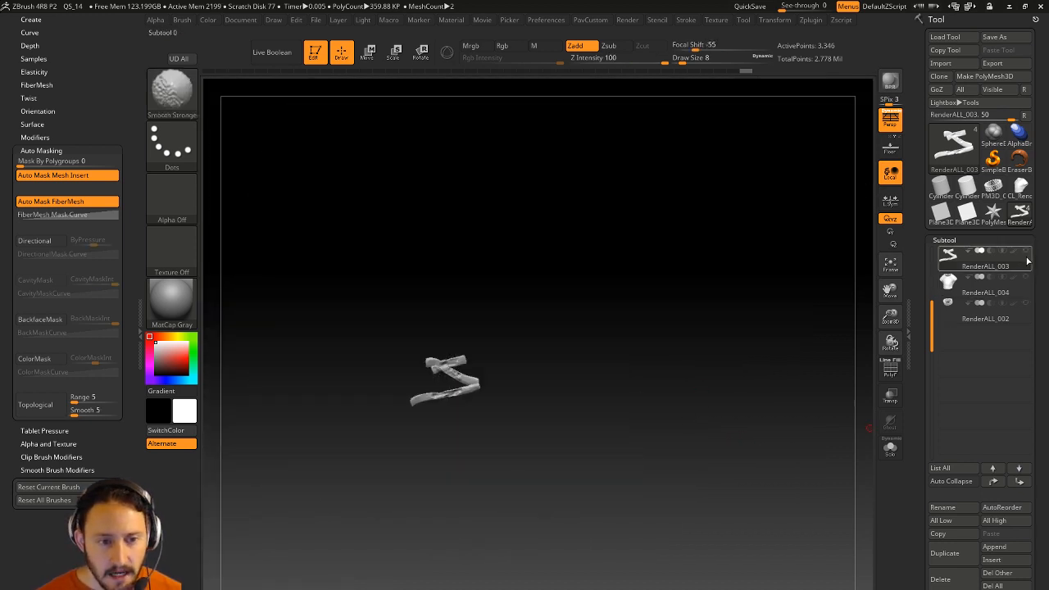
left_click(1025, 252)
mouse_move(651, 406)
left_mouse_down()
mouse_move(674, 409)
mouse_move(625, 385)
left_mouse_up()
Set the brush size to 20, make the shirt active and isolate it.
key("s")
left_click(534, 405, "alt")
left_click(890, 448)
left_click_drag(817, 484, 774, 391)
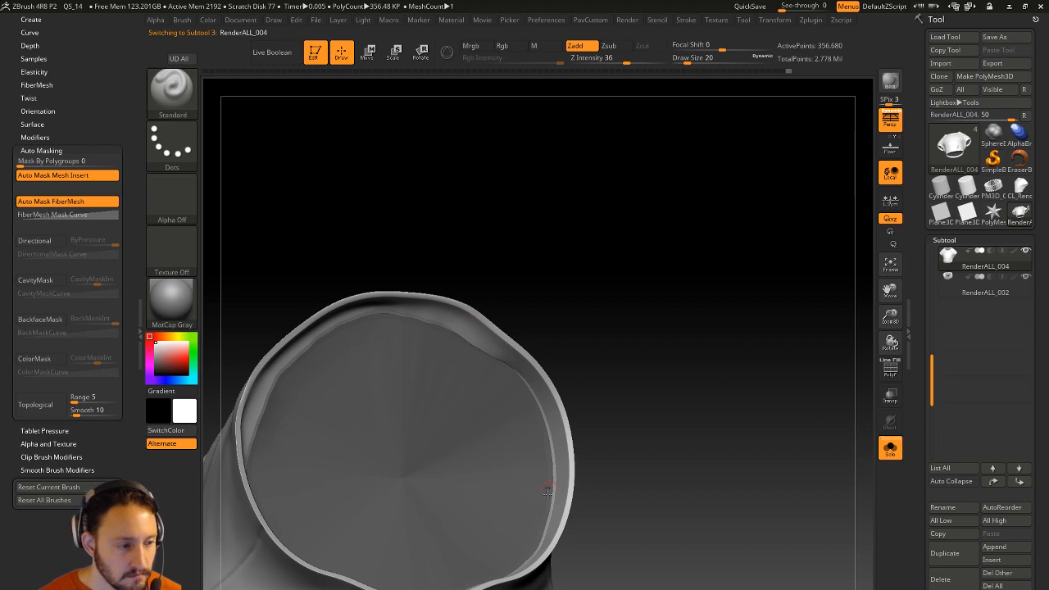
Bring the full body back and turn the figure to show its back, brush at size 22.
left_click_drag(585, 315, 596, 397)
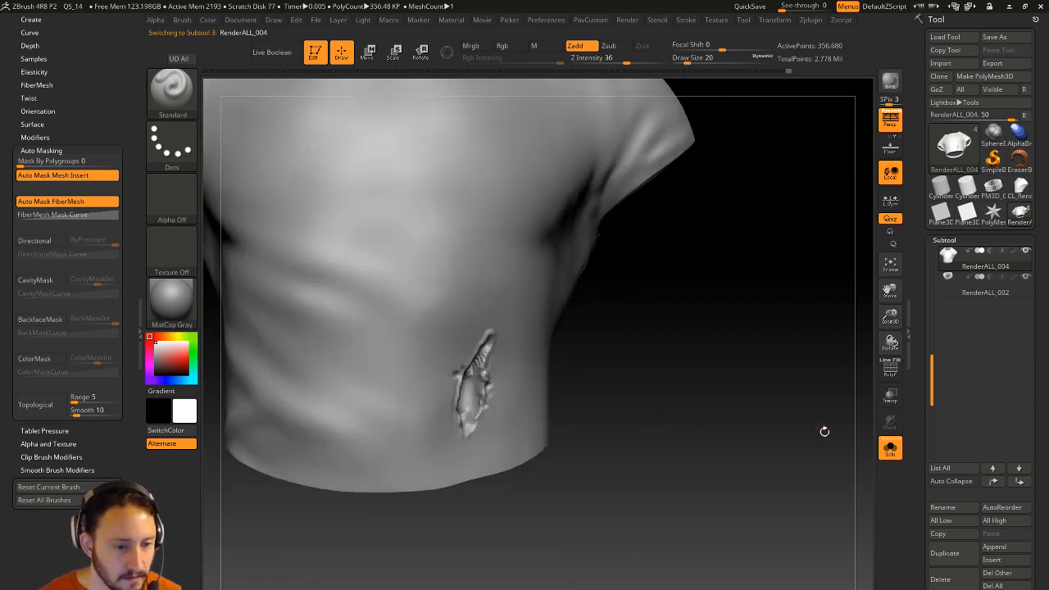
left_click(887, 449)
left_click_drag(710, 457, 812, 313, "alt")
mouse_move(813, 313)
left_mouse_down()
mouse_move(761, 301)
mouse_move(793, 300)
left_mouse_up()
key("s")
left_click(518, 448)
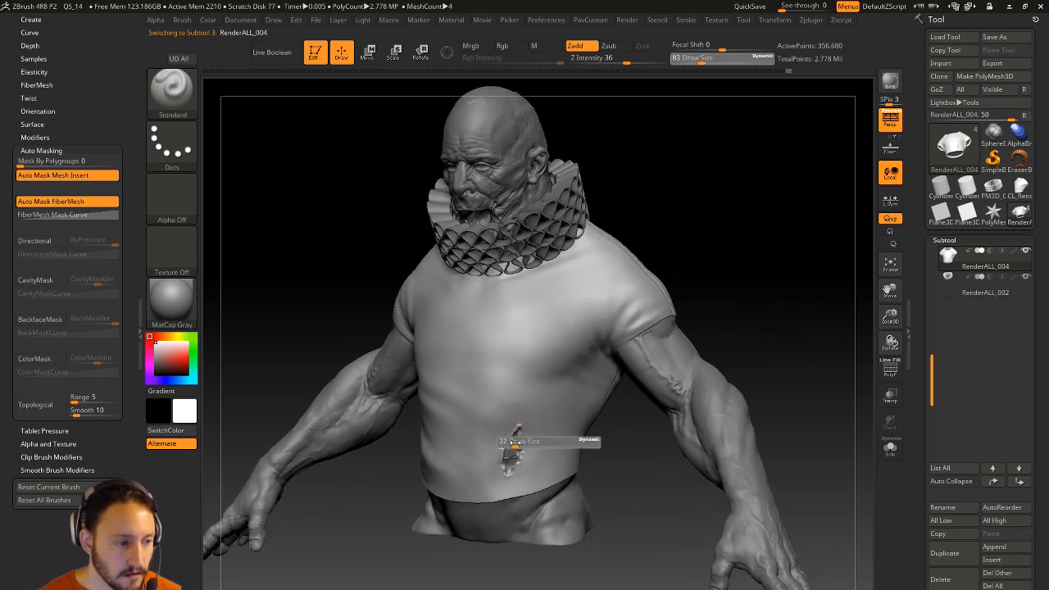
left_click_drag(726, 321, 746, 315, "shift")
mouse_move(744, 259)
left_mouse_down("shift")
mouse_move(767, 187)
mouse_move(682, 207)
left_mouse_up("shift")
Carve gashes into the upper back of the shirt at brush sizes 41 and 27.
key("s")
left_click(544, 333)
key("s")
left_click(517, 347)
mouse_move(527, 364)
left_mouse_down()
mouse_move(552, 400)
mouse_move(540, 375)
left_mouse_up()
key("s")
left_click(556, 391)
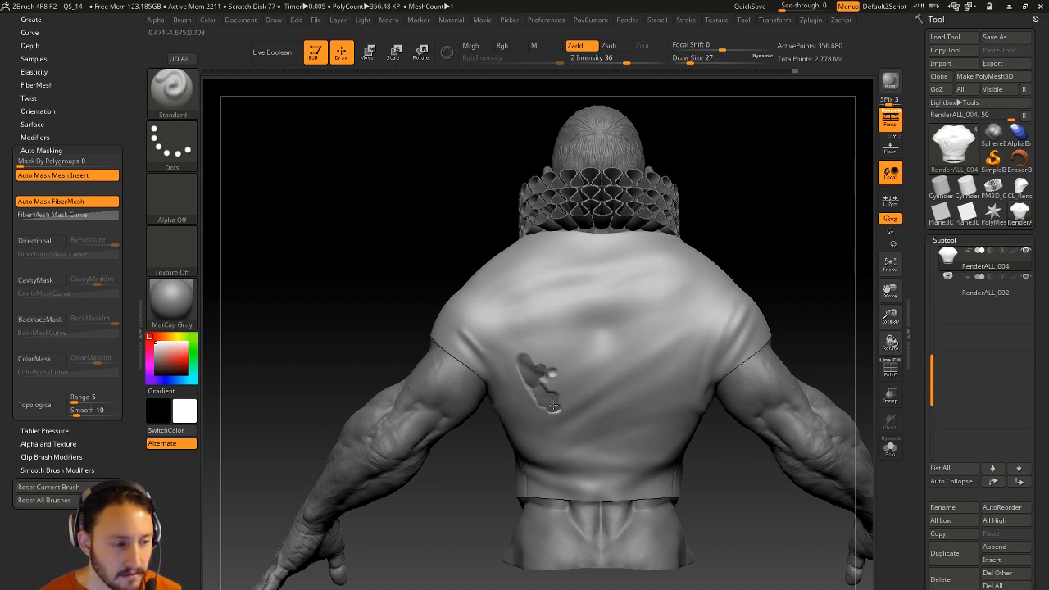
mouse_move(592, 340)
left_mouse_down()
mouse_move(616, 328)
mouse_move(591, 347)
left_mouse_up()
left_click_drag(644, 327, 620, 337)
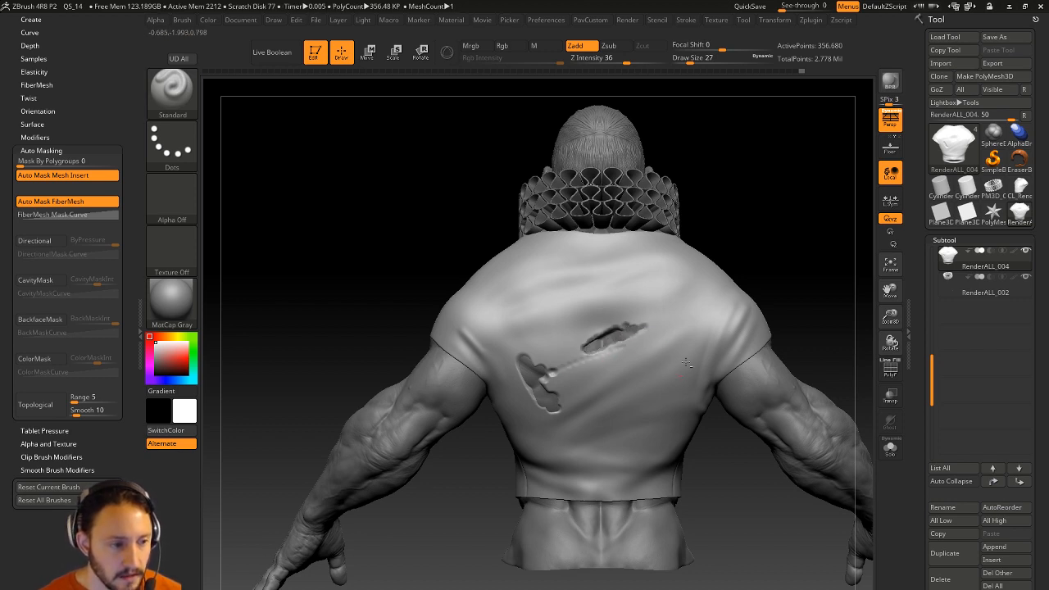
left_click_drag(831, 270, 754, 294)
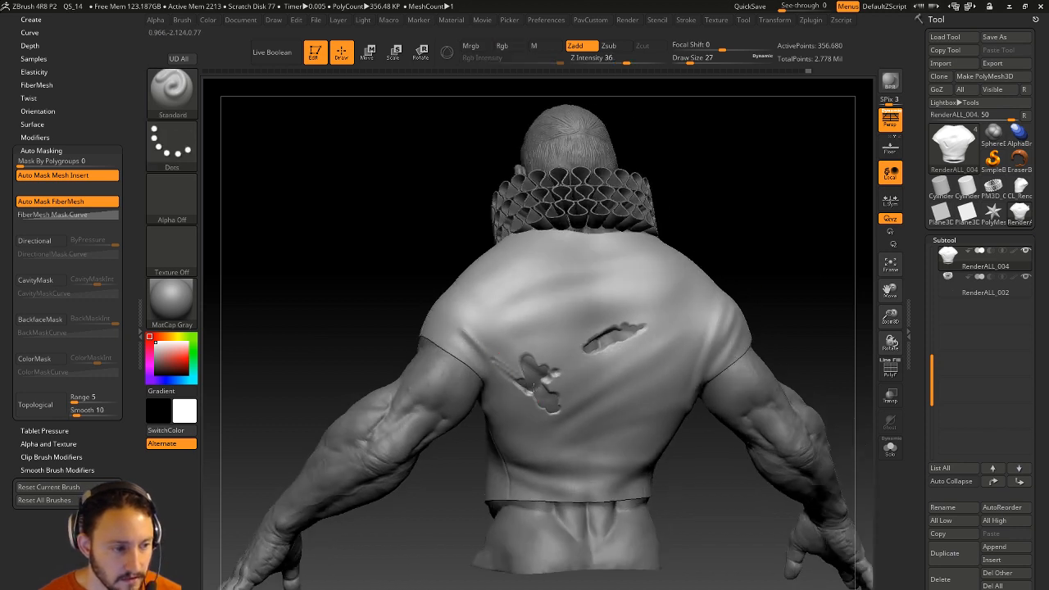
mouse_move(750, 300)
left_mouse_down()
mouse_move(756, 240)
mouse_move(549, 453)
mouse_move(552, 435)
left_mouse_up()
Push a dent into the back hem at brush size 83, then drop the size to 54.
key("]")
key("]")
key("]")
left_click(554, 436, "alt")
left_click(557, 433, "alt")
key("[")
key("[")
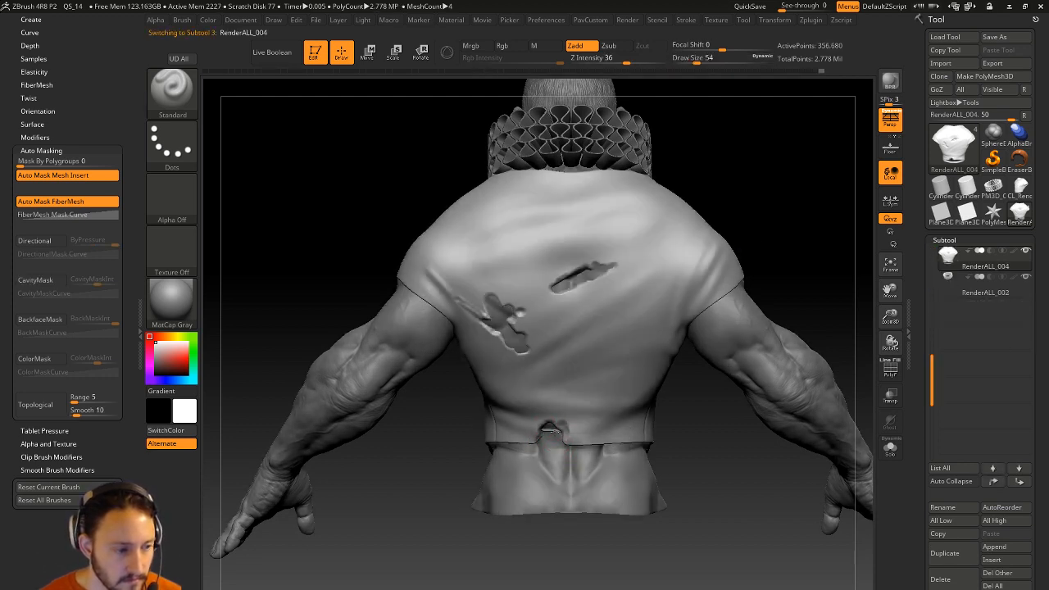
left_click(561, 441, "alt")
left_click(563, 436, "alt")
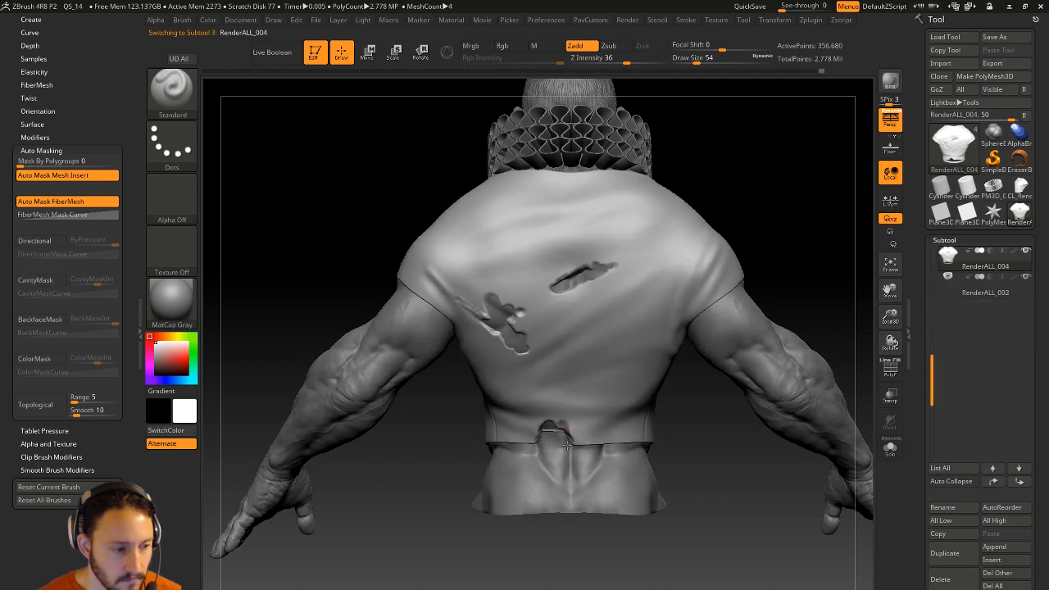
Tear a notch and a ragged hole into the front hem at brush size 39.
left_click_drag(679, 465, 721, 421)
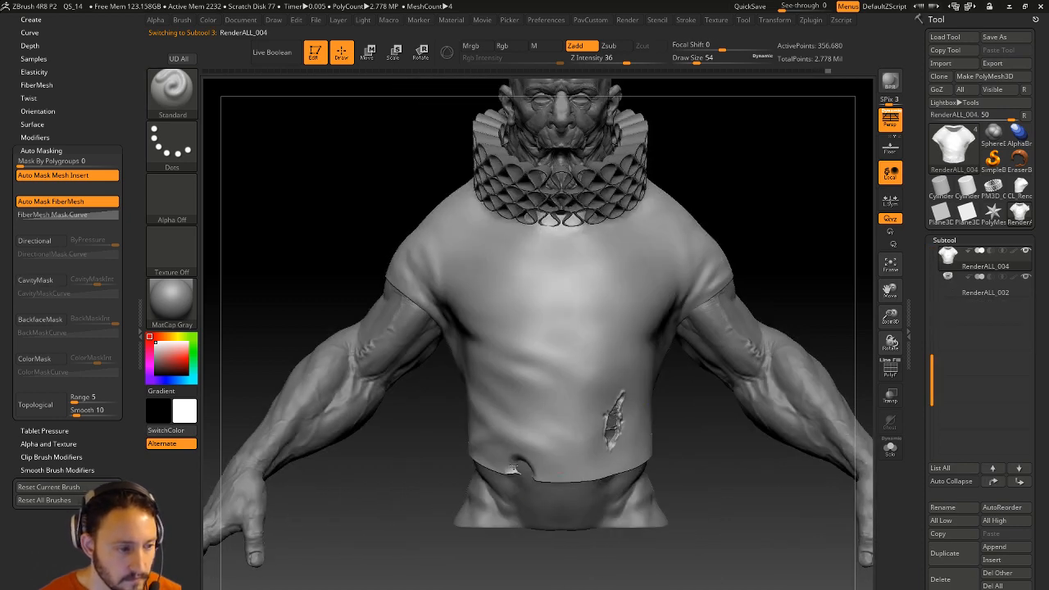
mouse_move(499, 467)
left_mouse_down()
mouse_move(517, 450)
mouse_move(540, 454)
left_mouse_up()
key("s")
left_click_drag(543, 459, 547, 464, "alt")
left_click_drag(667, 462, 647, 484, "alt")
left_click_drag(921, 330, 915, 145)
left_click_drag(921, 411, 918, 250)
Enable Noise in Tool > Surface to cover the shirt with the diamond mesh pattern.
left_click(938, 398)
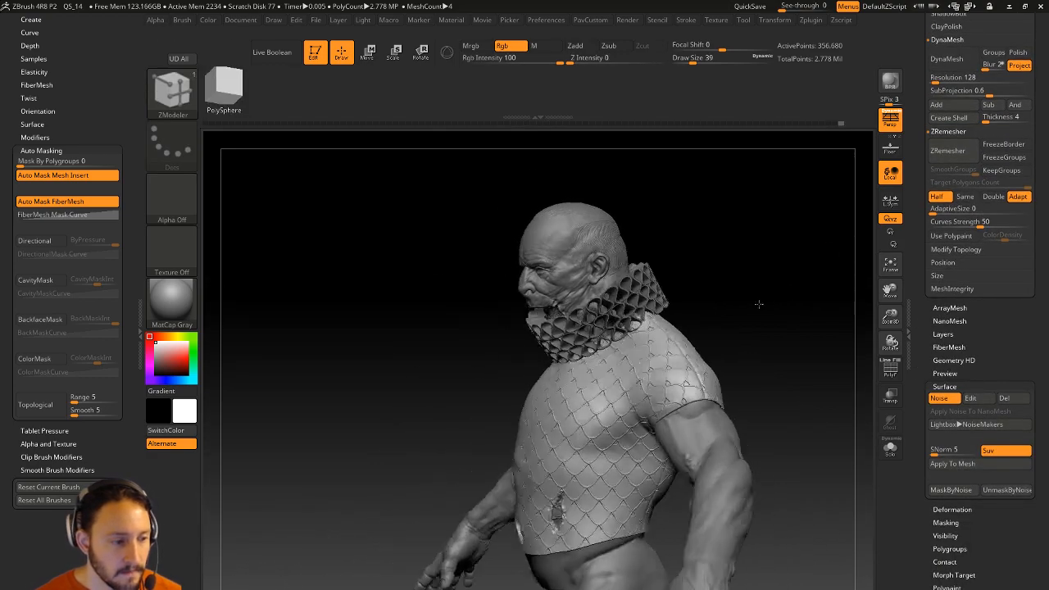
mouse_move(603, 235)
left_mouse_down()
mouse_move(801, 303)
mouse_move(780, 321)
mouse_move(791, 335)
mouse_move(763, 327)
mouse_move(805, 323)
mouse_move(790, 316)
left_mouse_up()
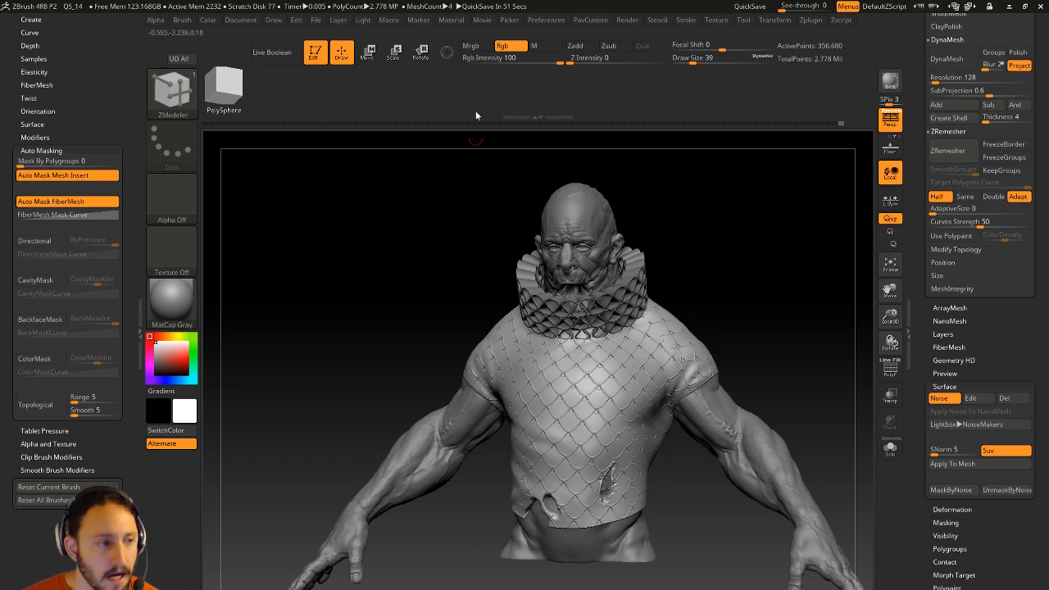
scroll(915, 216, "up", 10)
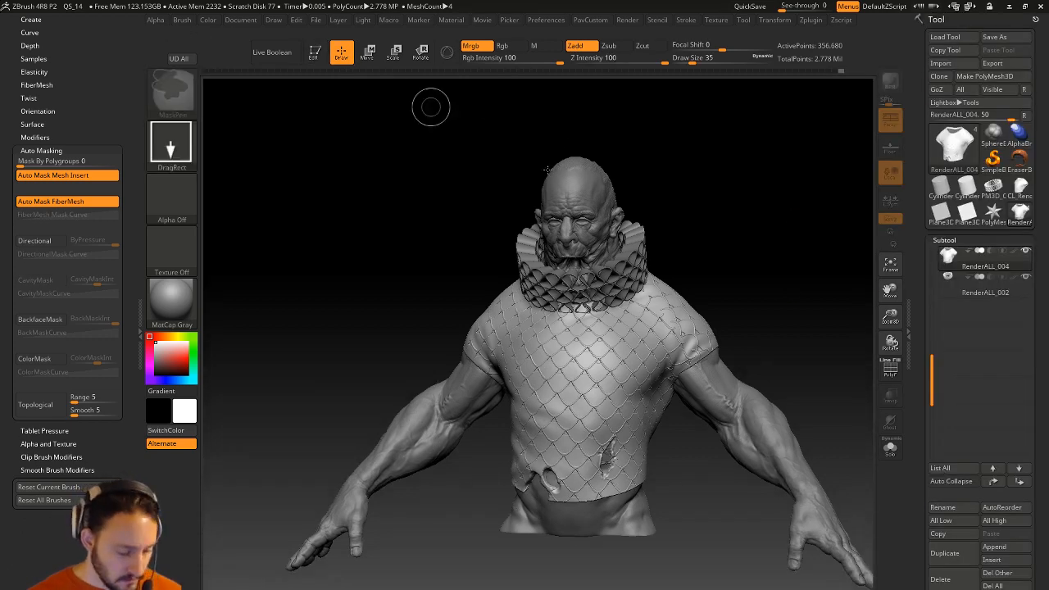
Clear the canvas, draw a new cylinder and convert it to a PolyMesh3D.
key("ctrl+n")
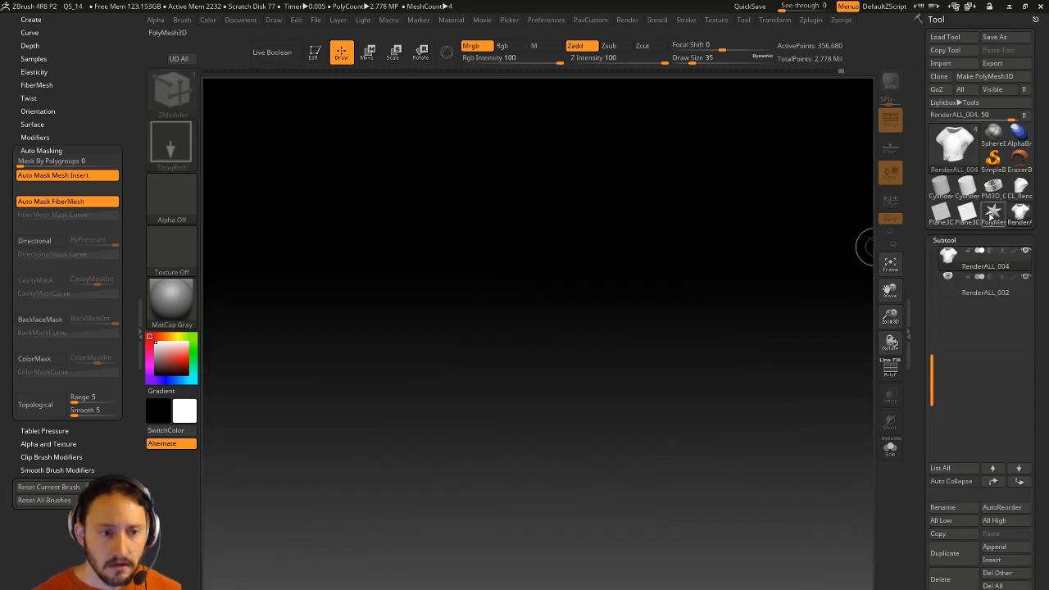
left_click(967, 190)
left_click_drag(438, 343, 469, 434)
left_click(315, 51)
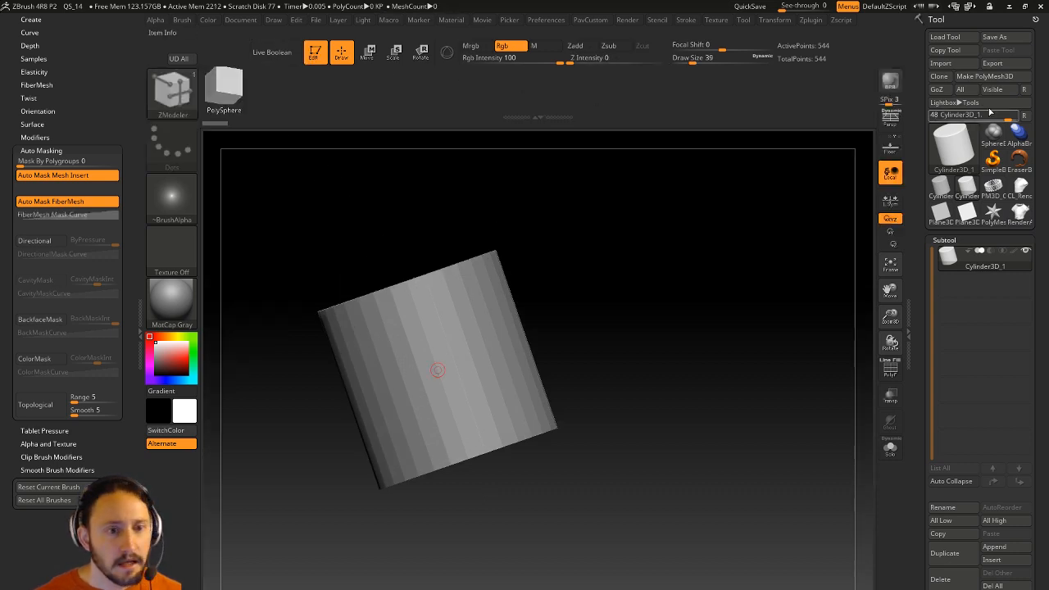
left_click(986, 79)
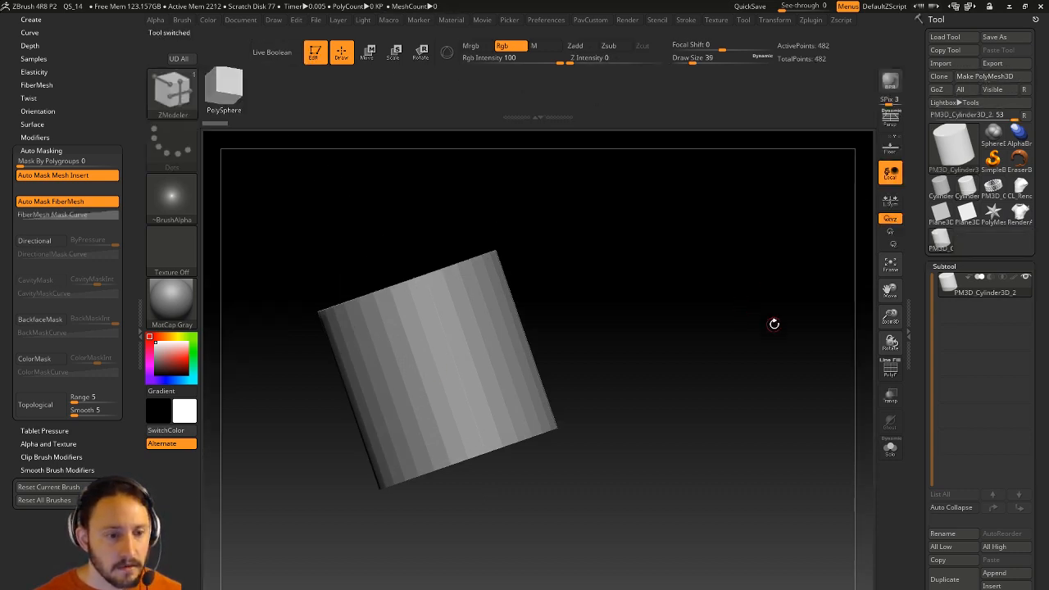
Turn on PolyF and orbit to the top, cycling the side patch's polygroup colour.
left_click(889, 369)
mouse_move(726, 347)
left_mouse_down()
mouse_move(528, 320)
mouse_move(533, 396)
mouse_move(522, 308)
mouse_move(547, 366)
mouse_move(526, 339)
mouse_move(574, 353)
mouse_move(578, 372)
left_mouse_up()
key("alt")
key("alt")
key("alt")
key("alt")
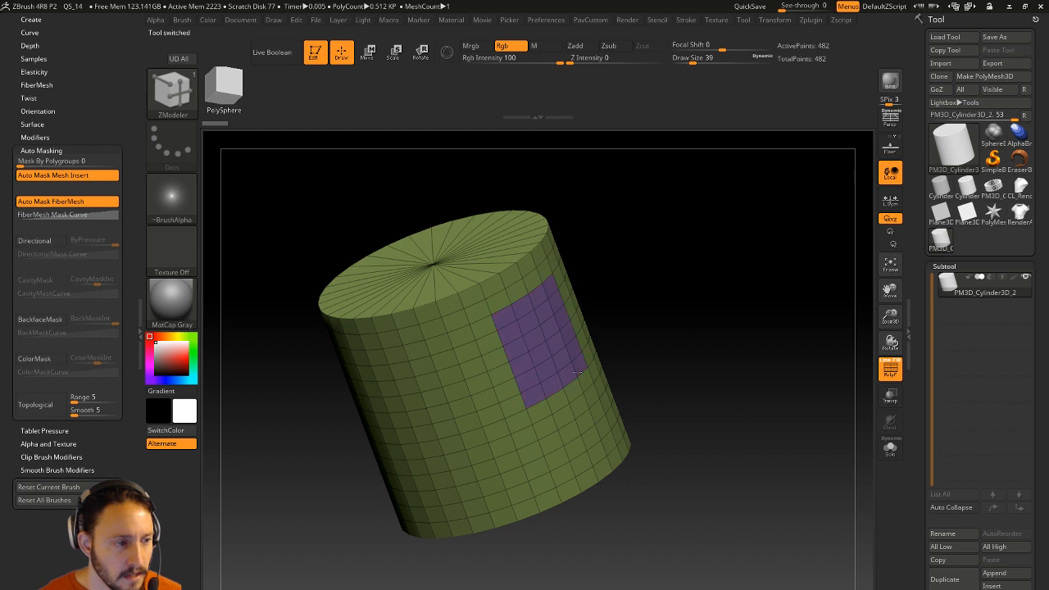
Paint most of the purple patch back to green, undoing a stray blue polygroup block.
left_click_drag(610, 336, 676, 356)
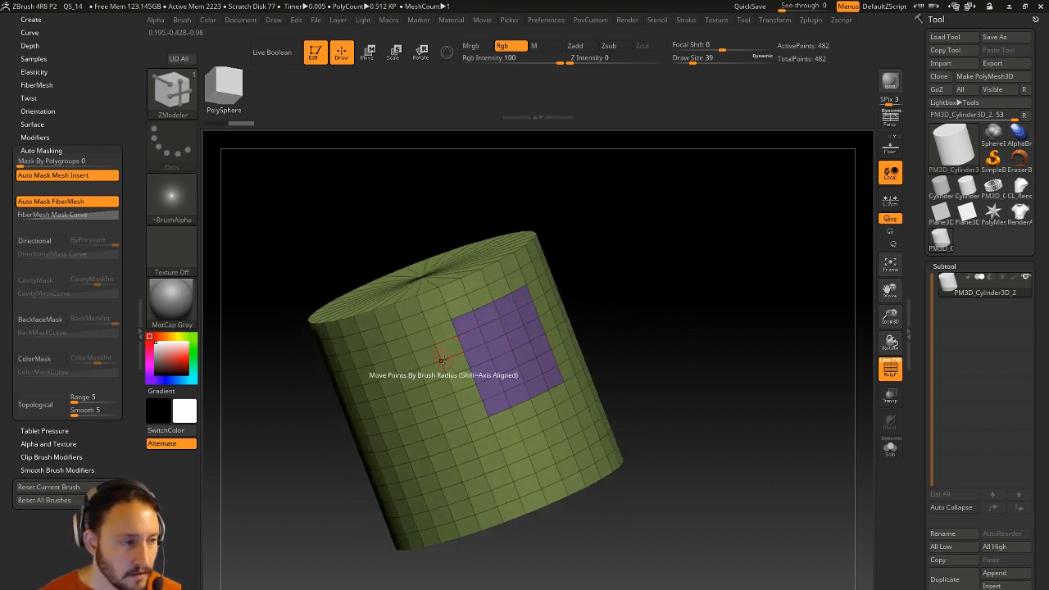
left_click_drag(447, 347, 467, 399)
key("alt")
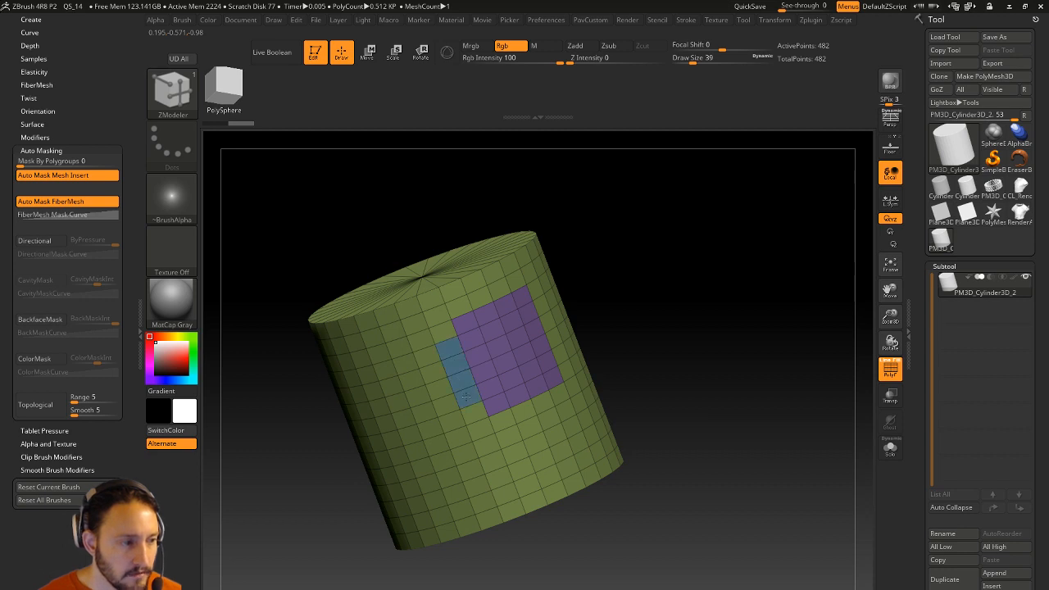
mouse_move(449, 349)
left_mouse_down()
mouse_move(442, 385)
mouse_move(463, 397)
left_mouse_up()
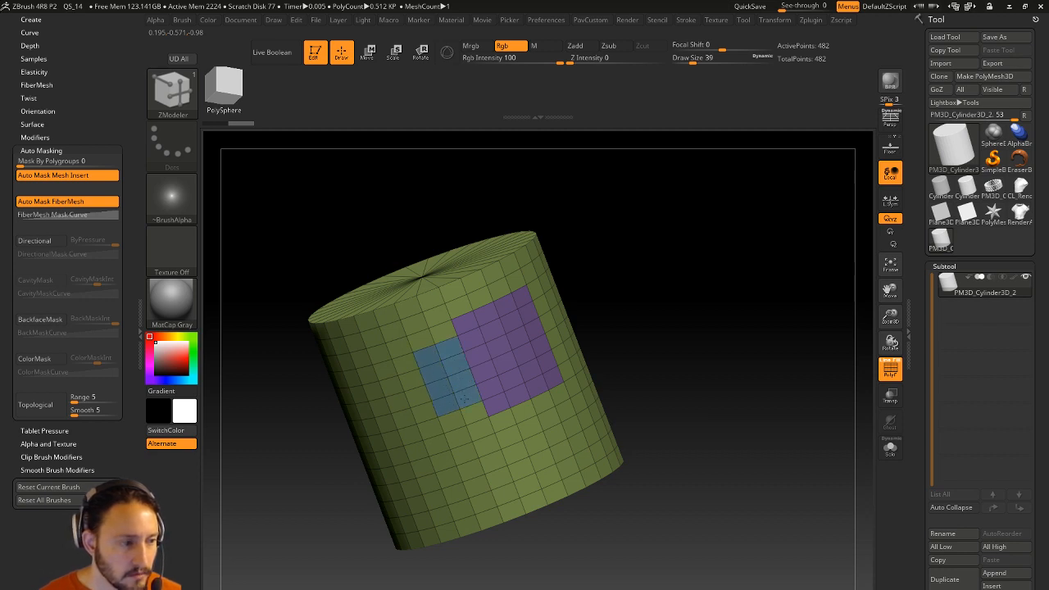
key("ctrl+z")
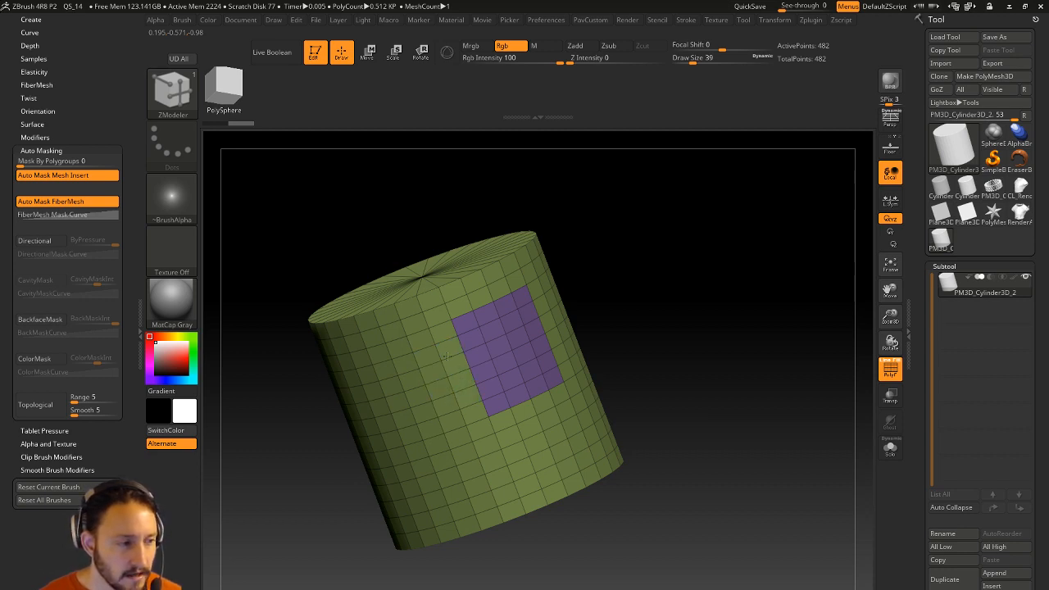
left_click(463, 327)
left_click_drag(463, 328, 531, 390)
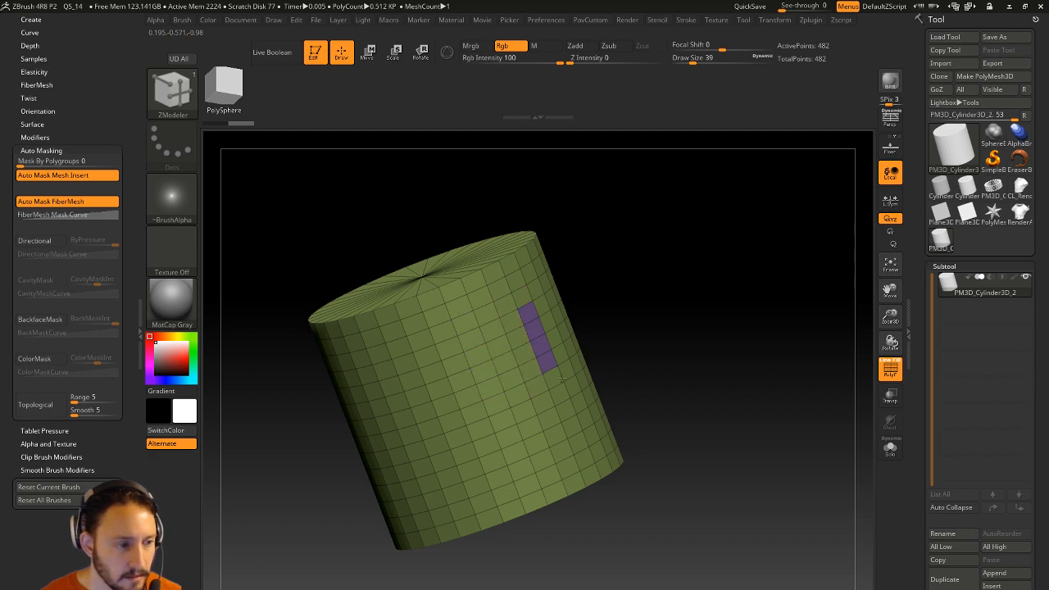
Paint a new purple L-shaped polygroup down and across the cylinder's side.
mouse_move(749, 304)
left_mouse_down()
mouse_move(742, 313)
mouse_move(732, 289)
mouse_move(758, 308)
left_mouse_up()
left_click_drag(713, 362, 725, 371)
mouse_move(541, 338)
left_mouse_down("alt")
mouse_move(546, 374)
mouse_move(572, 367)
mouse_move(537, 303)
mouse_move(524, 385)
mouse_move(583, 372)
left_mouse_up("alt")
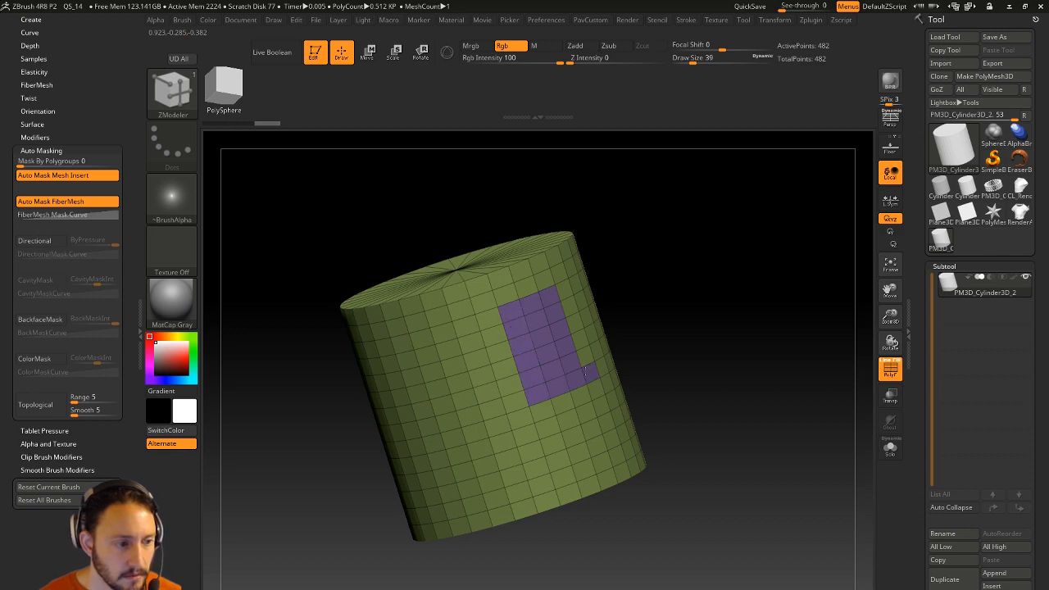
mouse_move(747, 254)
left_mouse_down()
mouse_move(702, 293)
mouse_move(732, 250)
mouse_move(557, 339)
left_mouse_up()
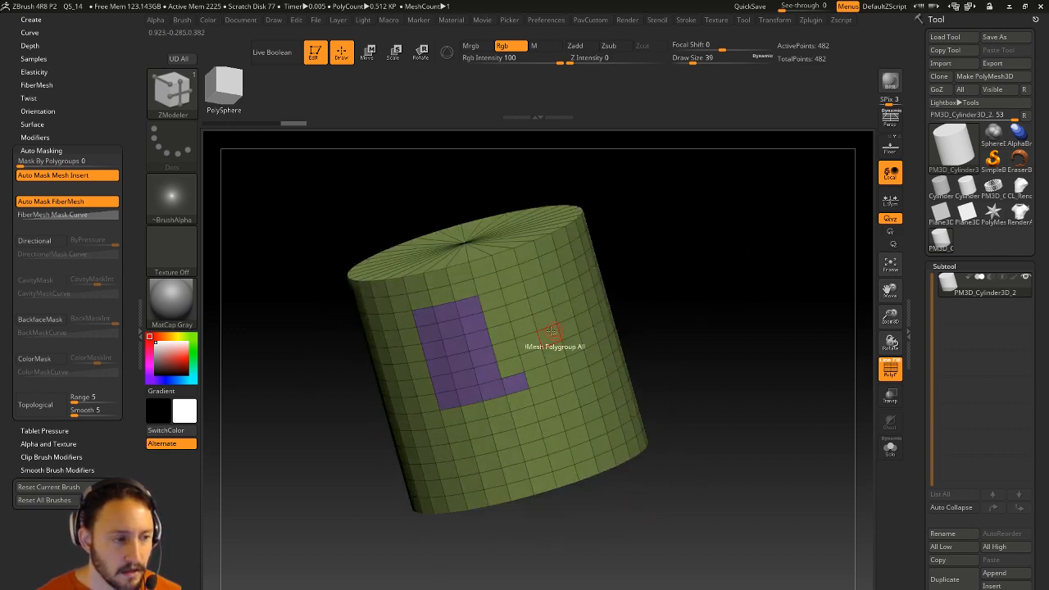
key("space")
left_click(540, 311)
Set ZModeler to PolyGroup A Single Poly and trial small blocks, reverting them to green.
left_click(453, 344)
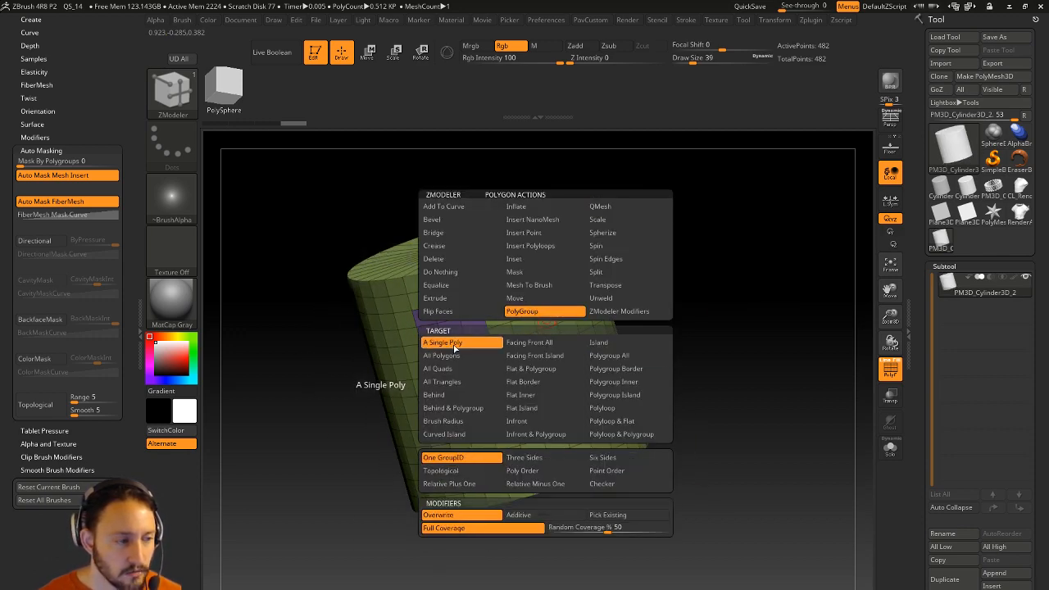
left_click(545, 328)
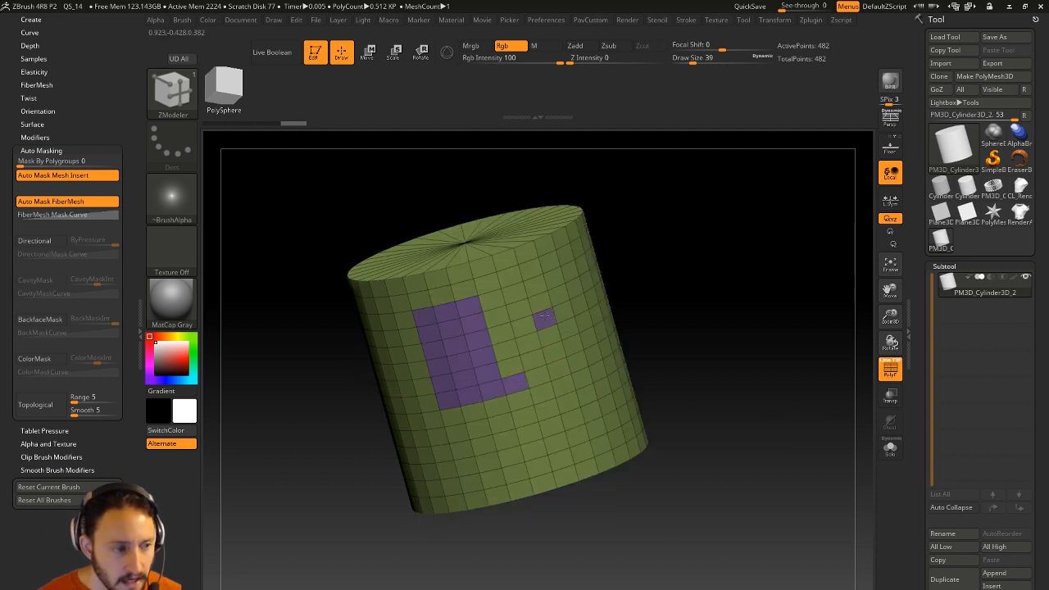
left_click(554, 353)
left_click(552, 367)
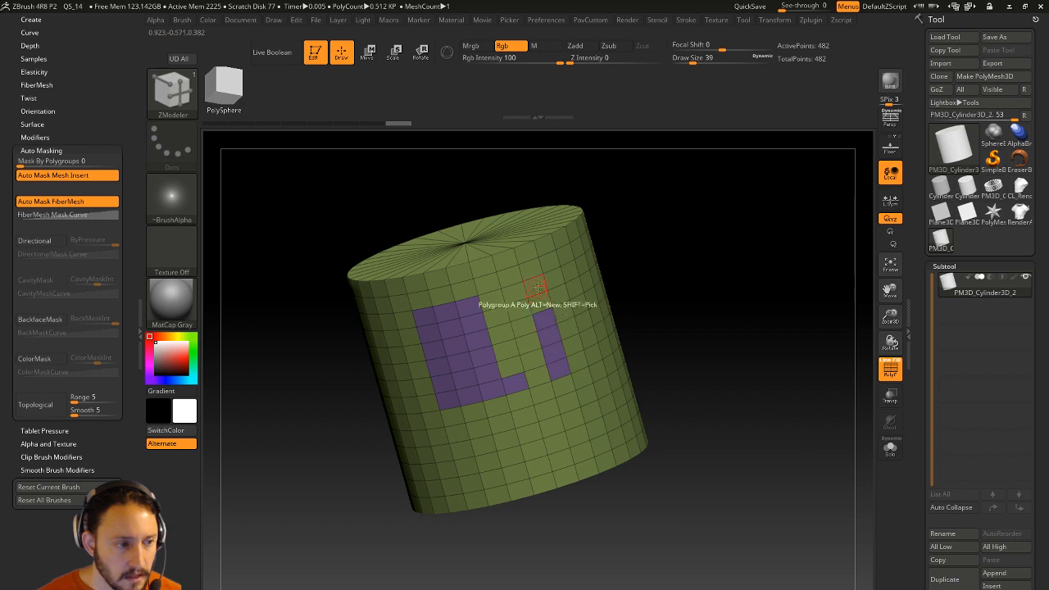
left_click(549, 328)
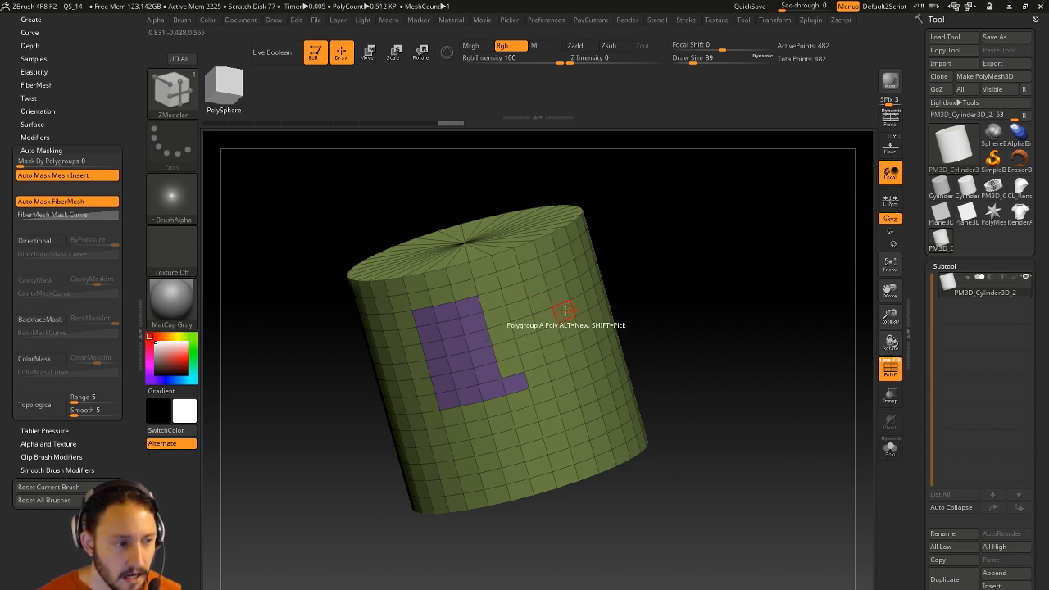
key("space")
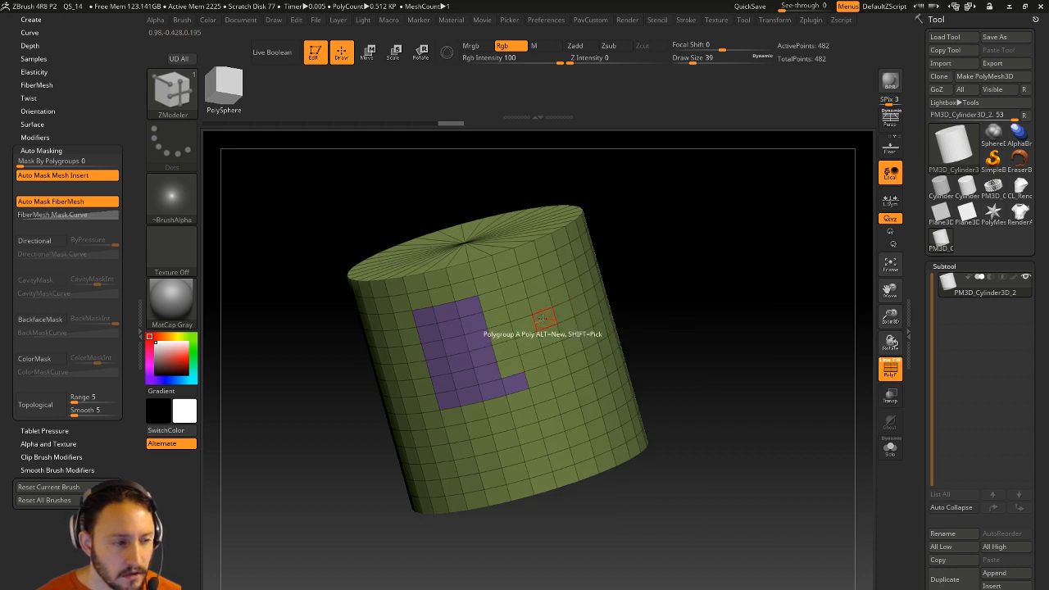
left_click(593, 333, "alt")
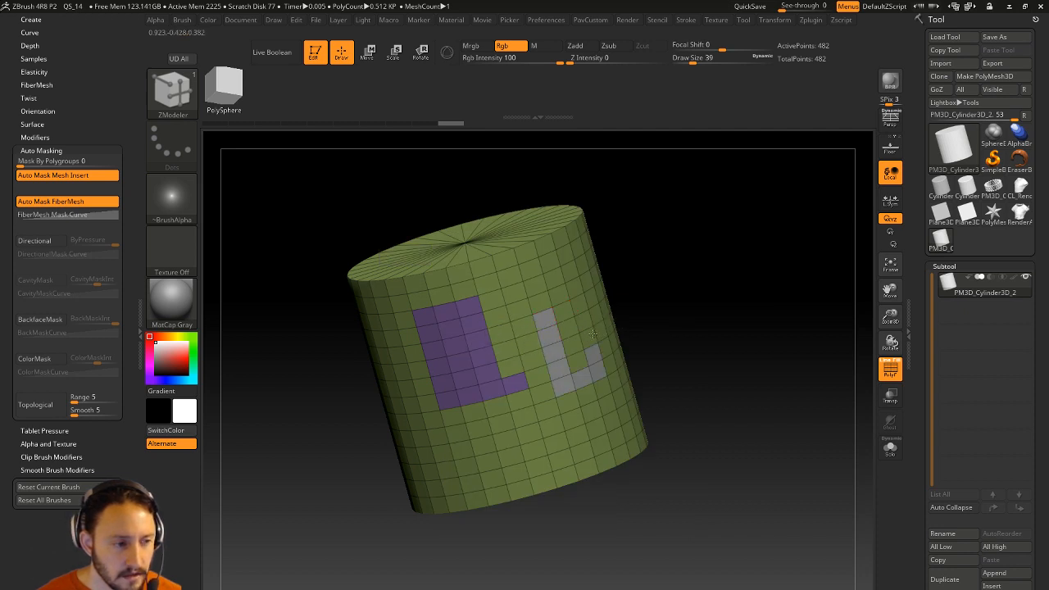
left_click(553, 389)
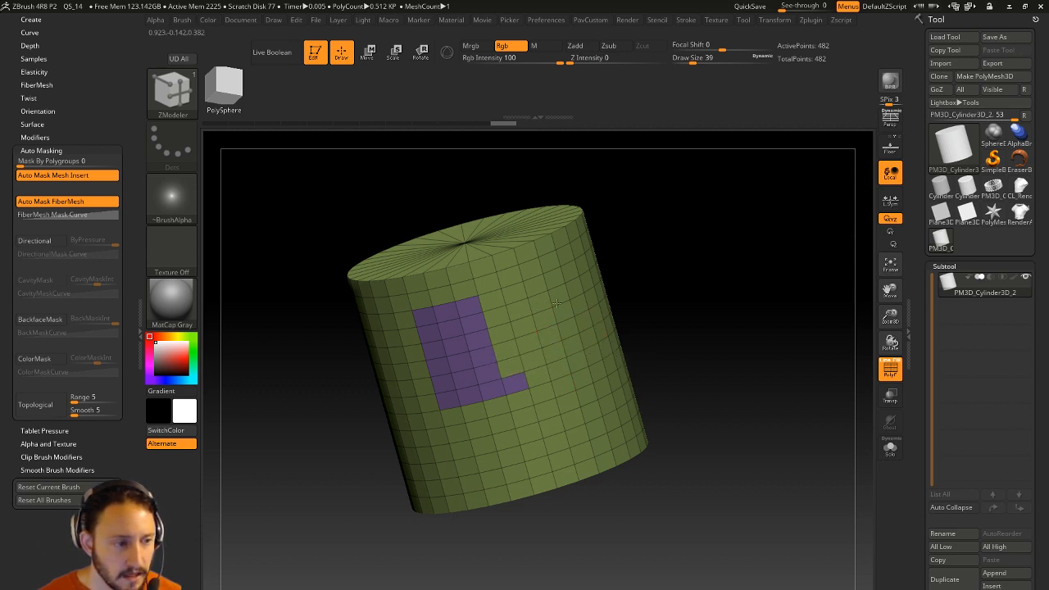
Paint a solid red polygroup block beside the L and fill the L's notch purple.
mouse_move(528, 365)
left_mouse_down()
mouse_move(567, 372)
mouse_move(541, 282)
mouse_move(542, 385)
left_mouse_up()
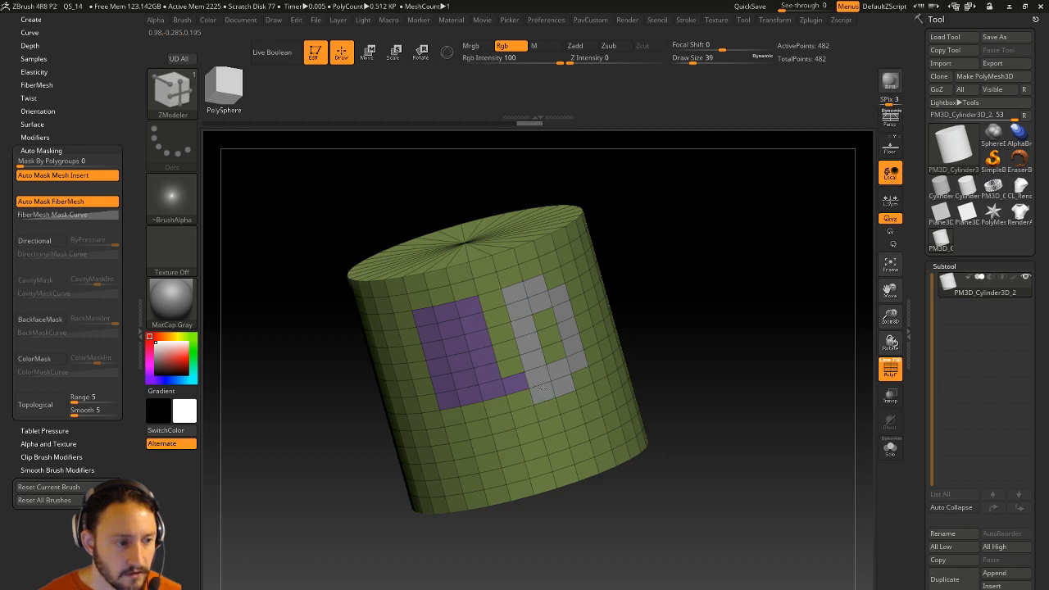
left_click_drag(553, 280, 554, 351)
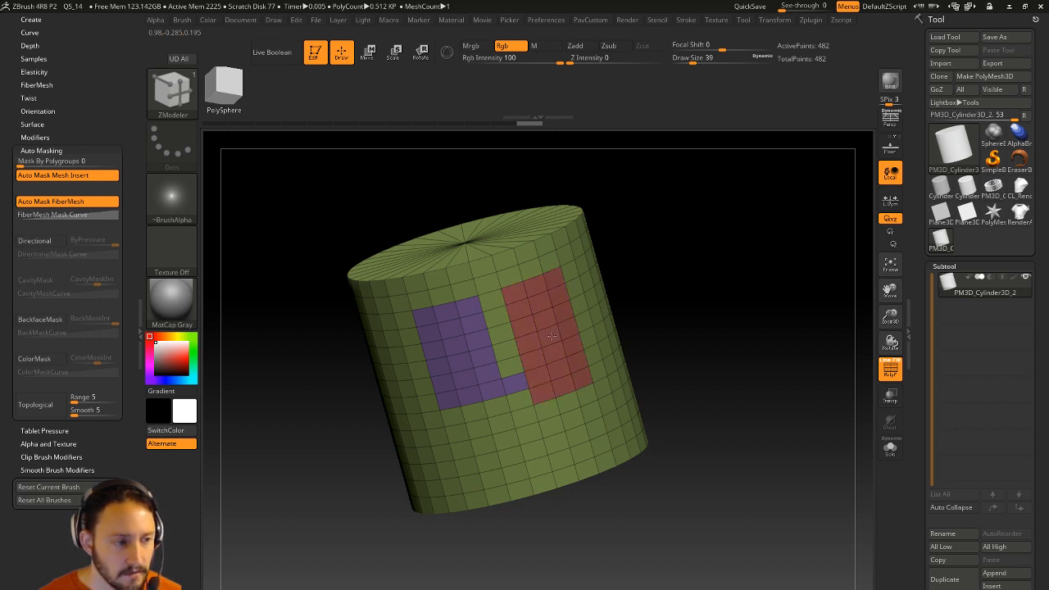
left_click_drag(653, 298, 468, 291)
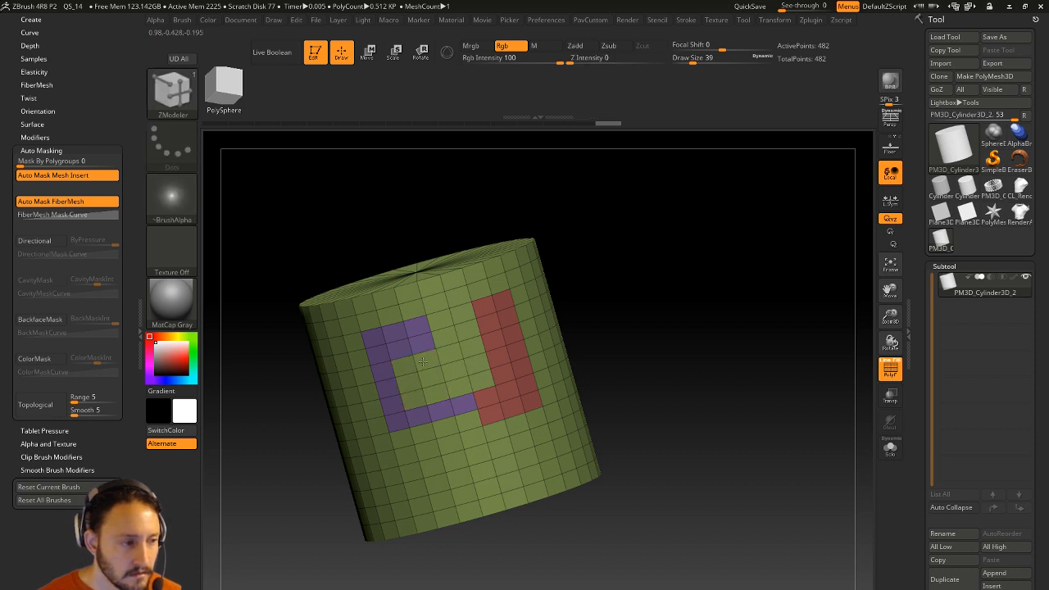
mouse_move(456, 387)
left_mouse_down()
mouse_move(476, 356)
mouse_move(449, 352)
mouse_move(455, 369)
left_mouse_up()
mouse_move(685, 298)
left_mouse_down()
mouse_move(662, 319)
mouse_move(661, 292)
left_mouse_up()
Click single polygons into a blue polygroup column, then turn stray and middle ones red.
key("space")
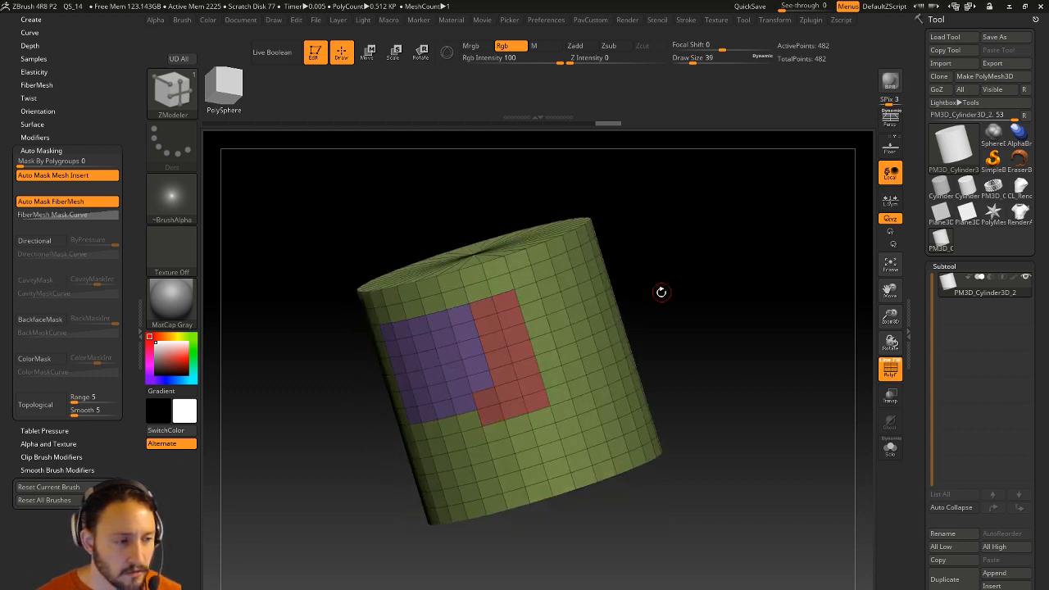
left_click(558, 322)
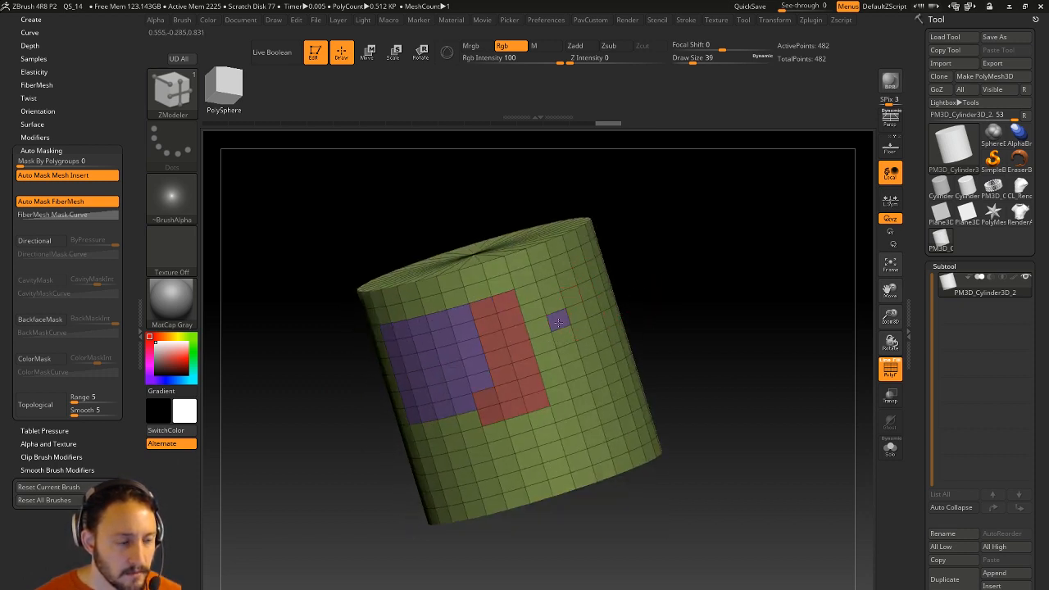
left_click(558, 322, "alt")
left_click(558, 322, "alt")
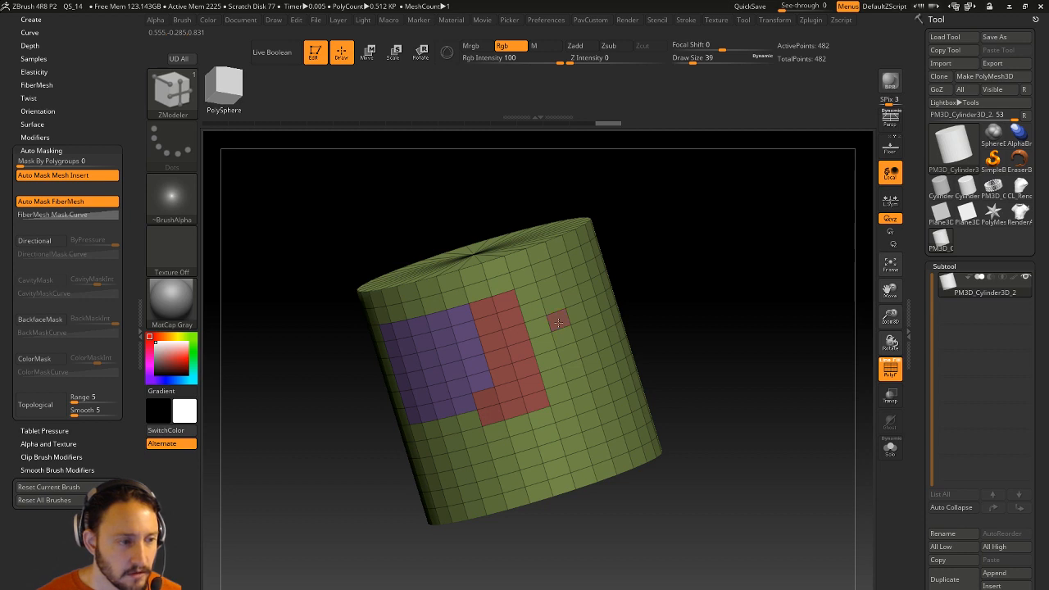
left_click(564, 339)
left_click(567, 354)
left_click(572, 371)
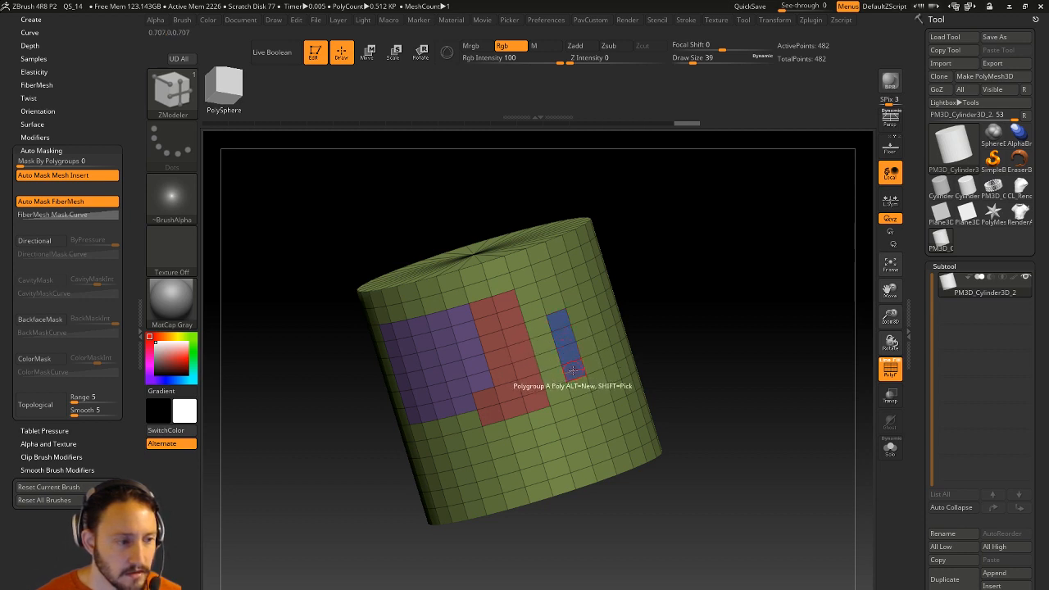
left_click(513, 334)
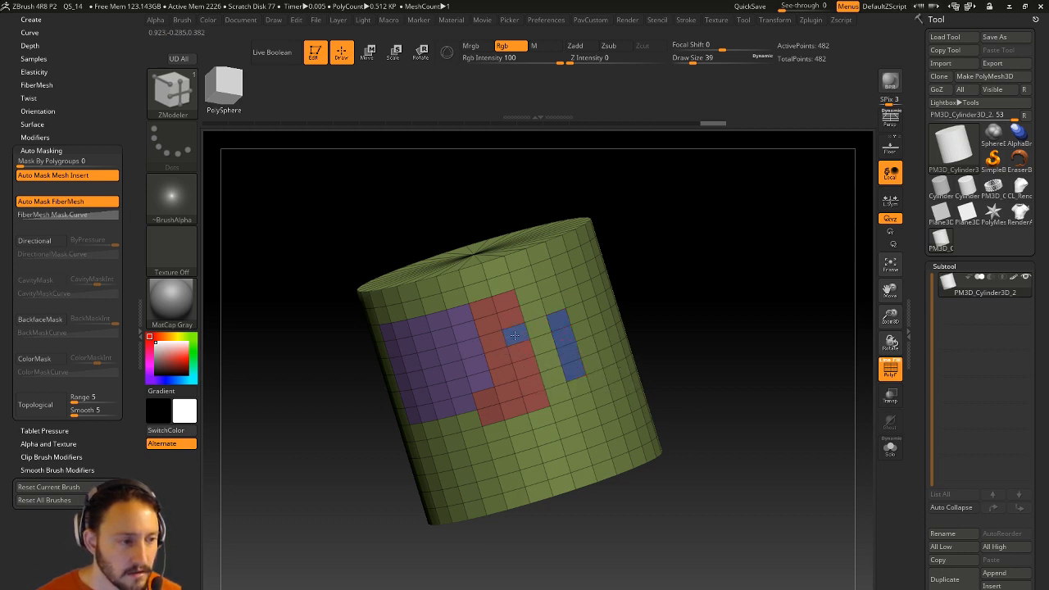
left_click(513, 334, "shift")
left_click(562, 338)
left_click(568, 355)
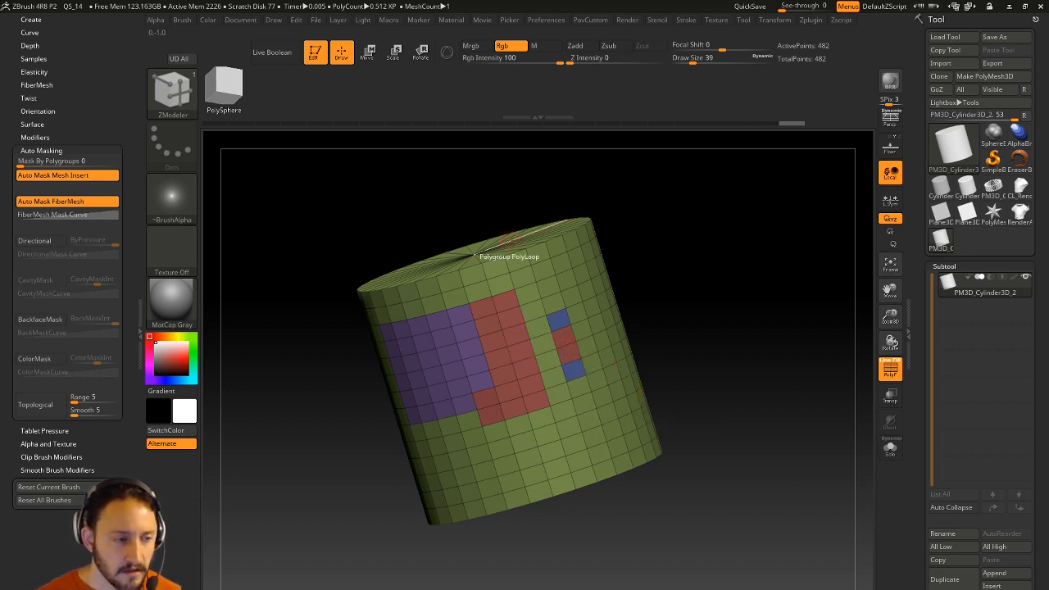
Grow the blue block with a polygon loop and run a red polygroup loop above it.
left_click_drag(647, 242, 642, 222)
left_click(564, 335)
left_click_drag(694, 317, 692, 239)
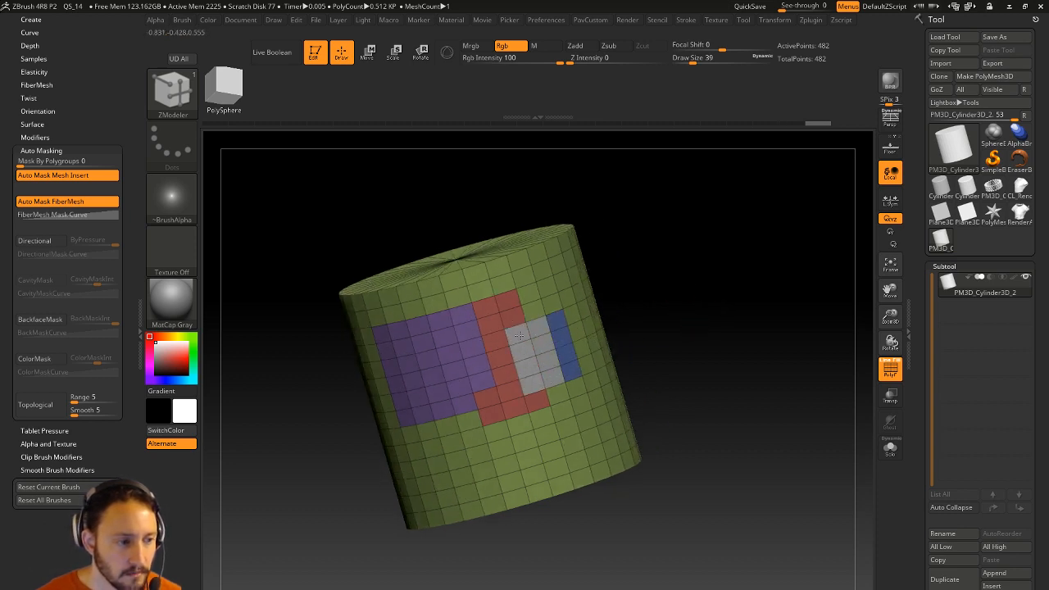
left_click(545, 365)
left_click(496, 334)
left_click(535, 311)
left_click(536, 290)
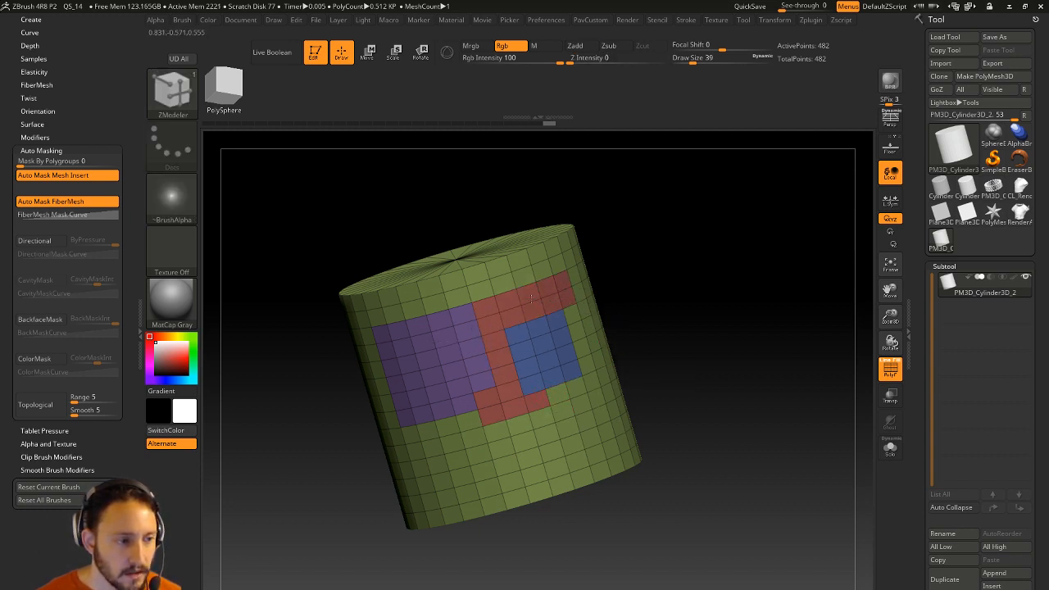
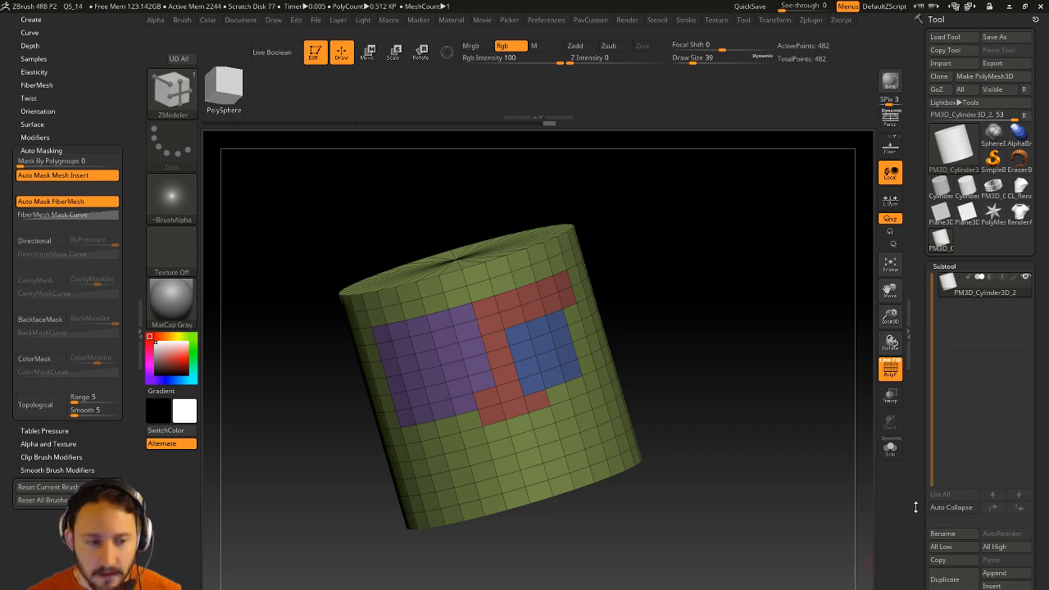
Load the RenderALL torso, show it solo with PolyF off, and turn it three-quarter.
left_click(1019, 211)
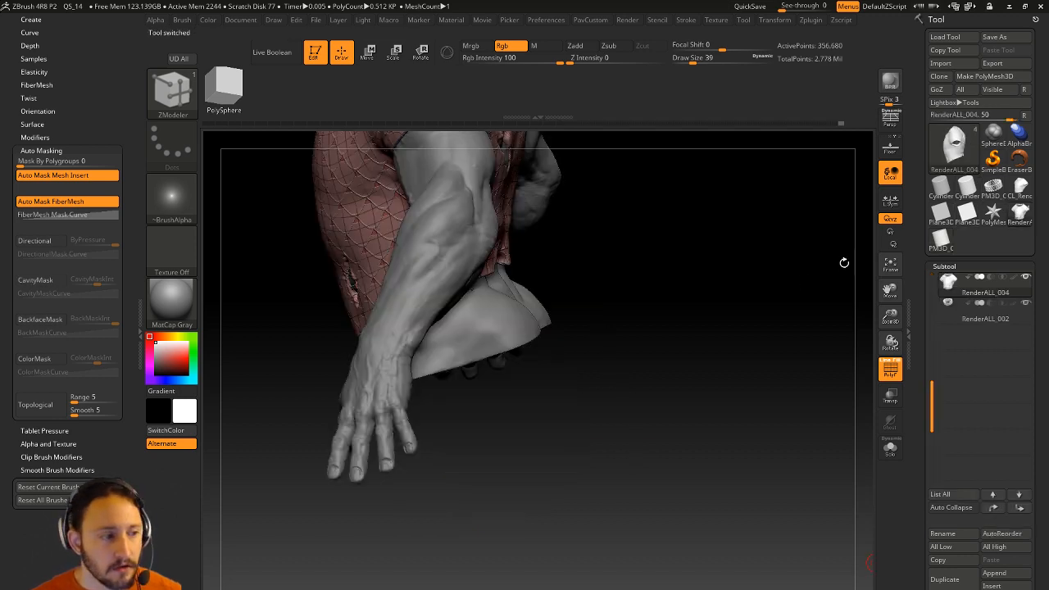
left_click(890, 448)
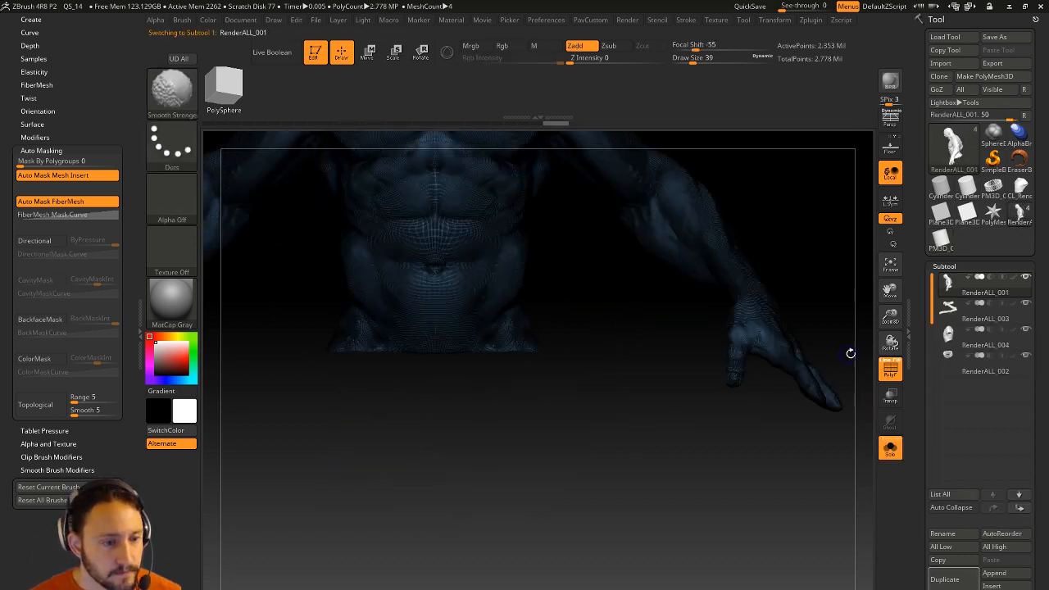
left_click(889, 369)
left_click_drag(805, 227, 818, 401, "alt")
left_click_drag(920, 435, 921, 238)
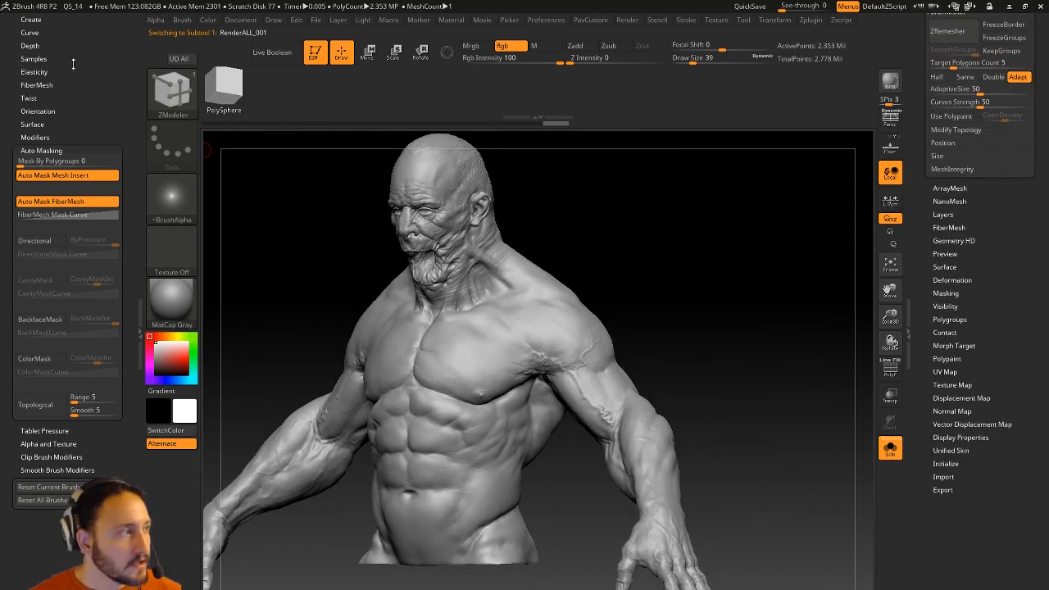
scroll(59, 63, "up", 5)
Dock the Zplugin menu and expand Multi Map Exporter and the Masking options.
left_click(123, 18)
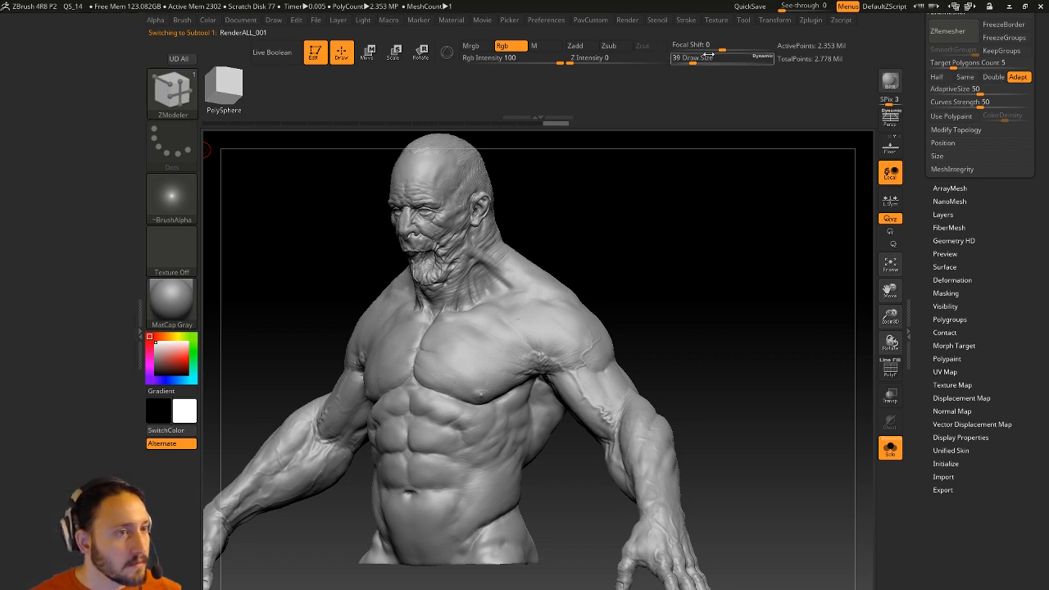
left_click(810, 19)
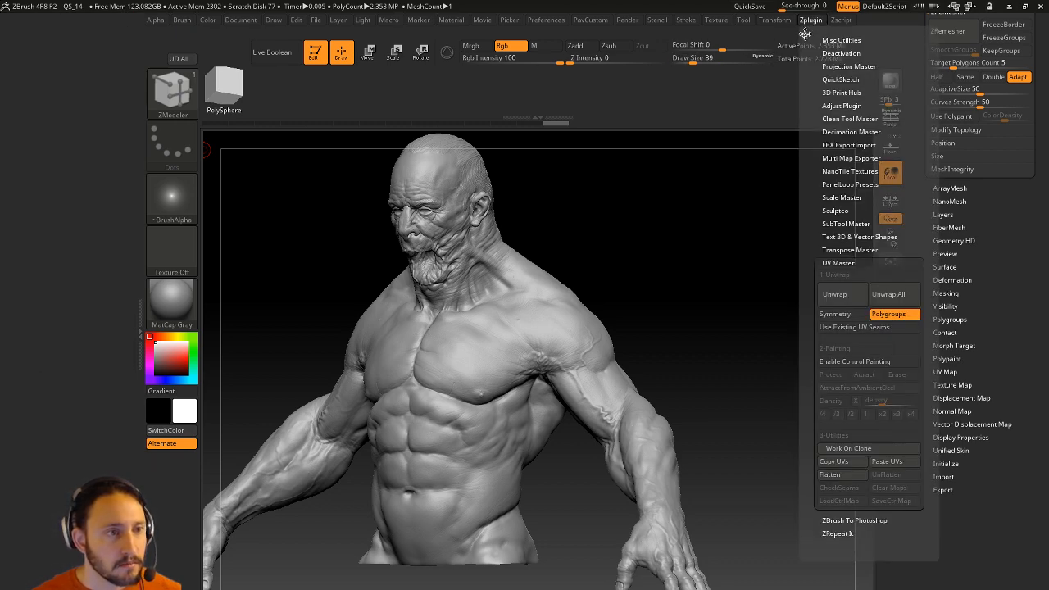
left_click(804, 33)
left_click(50, 153)
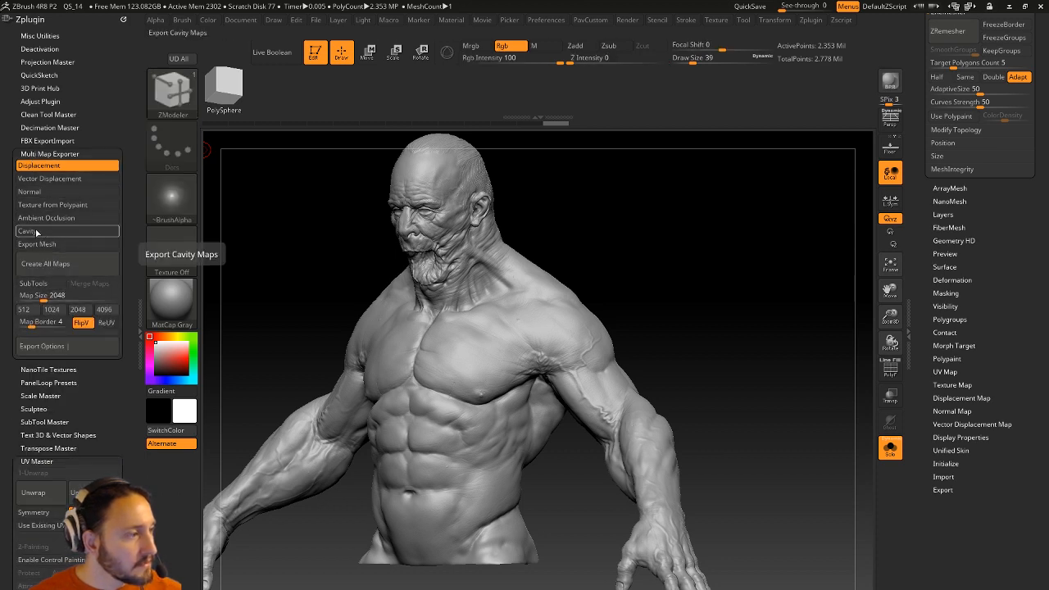
left_click(941, 292)
Turn on ViewMask and switch the torso to the Flat Color material.
left_click_drag(927, 287, 936, 90)
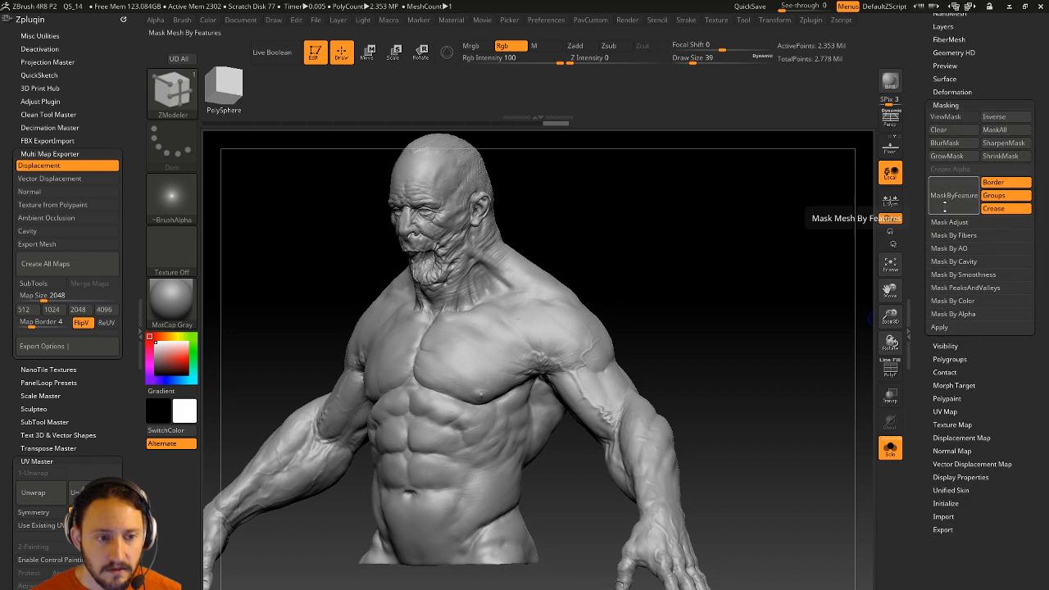
left_click(964, 262)
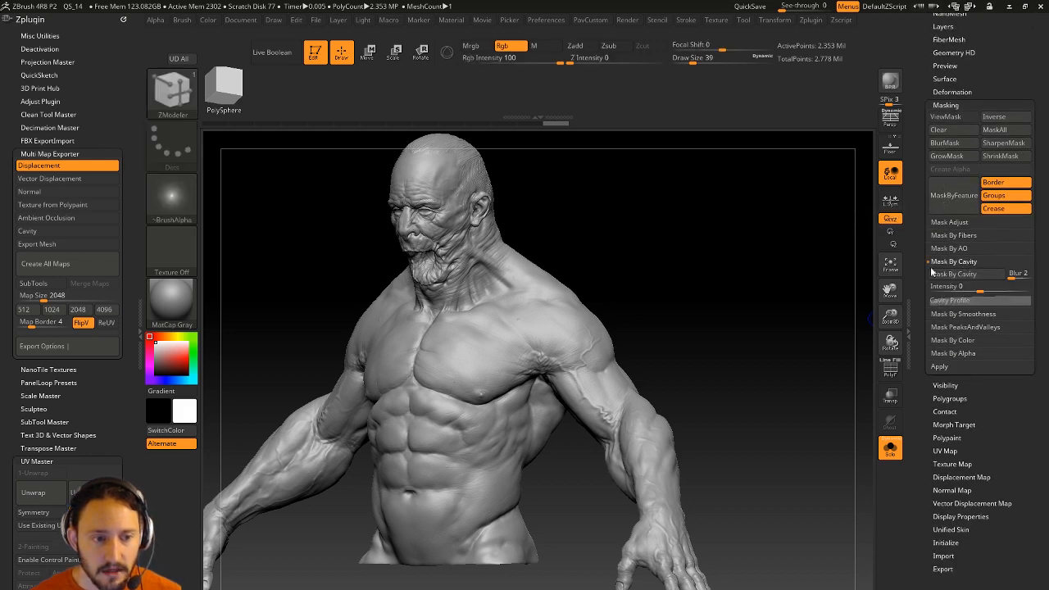
left_click(954, 274)
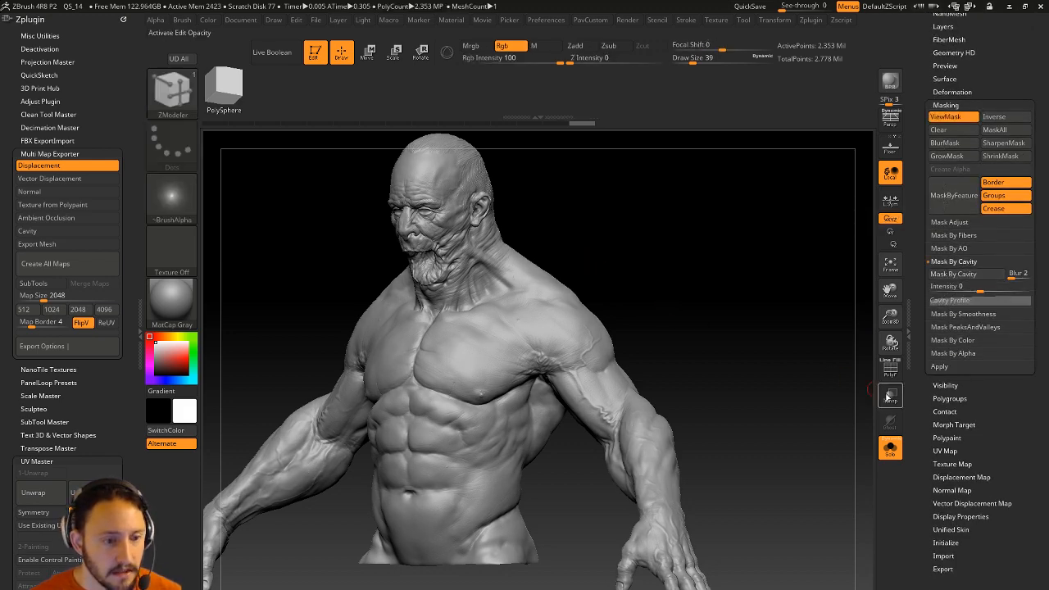
left_click(171, 301)
left_click(262, 468)
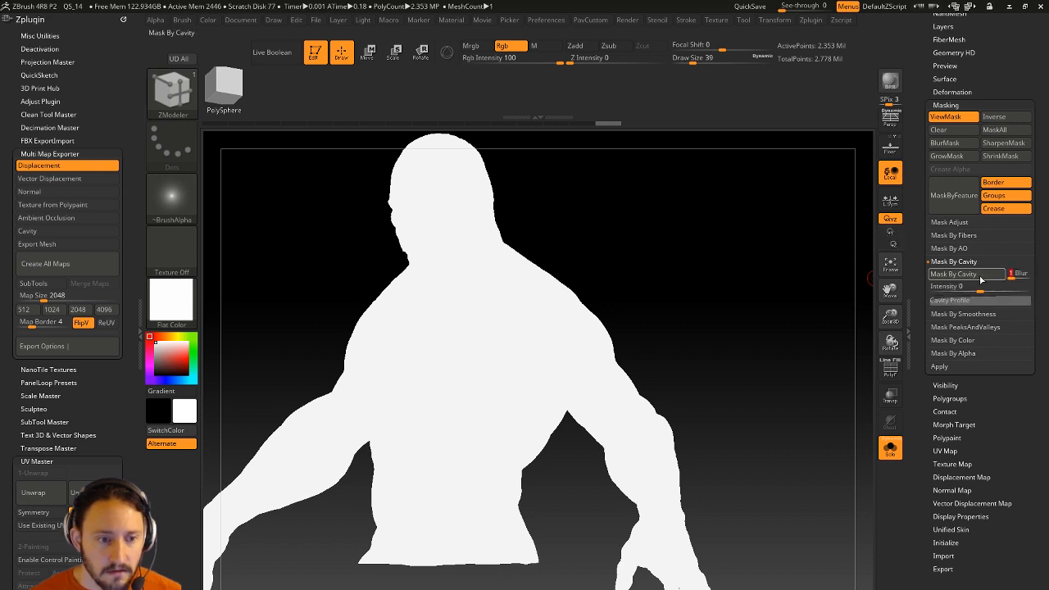
Mask the torso by cavity at intensity 0.50269 with a reshaped cavity profile.
left_click_drag(981, 285, 992, 280)
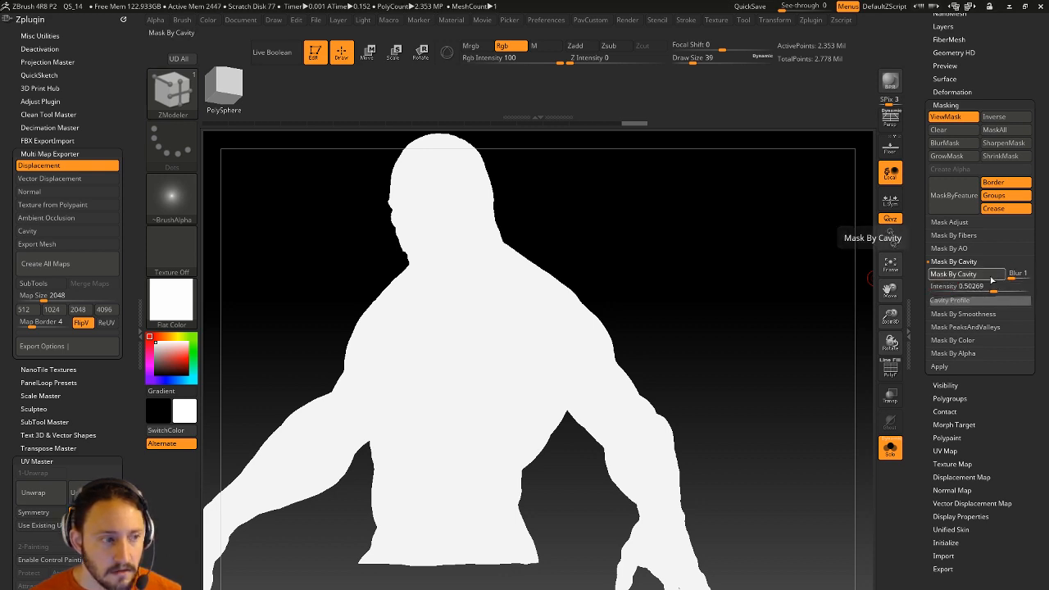
left_click(963, 300)
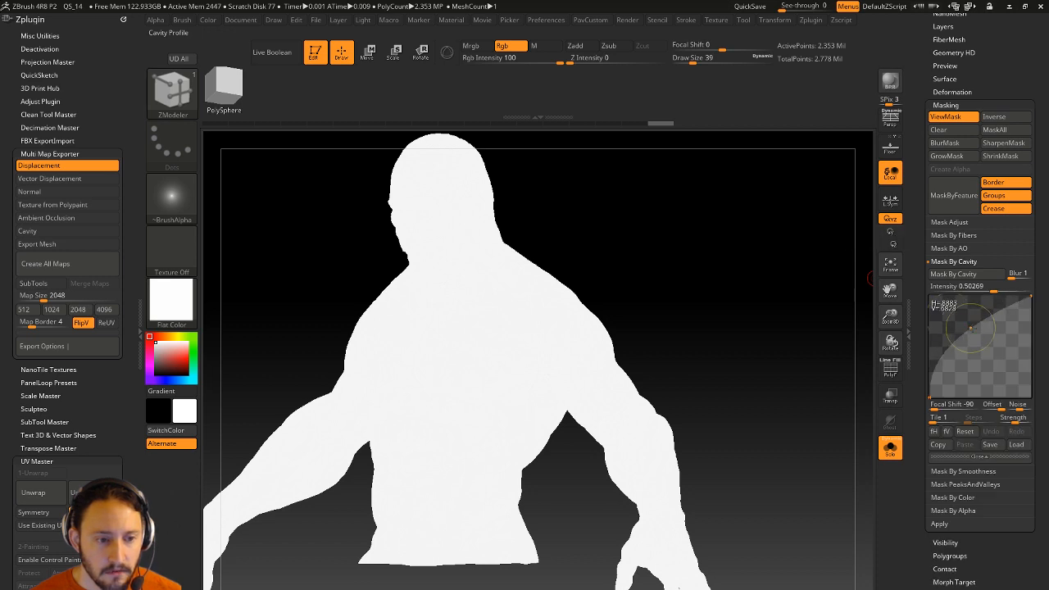
left_click_drag(969, 327, 990, 344)
left_click(954, 261)
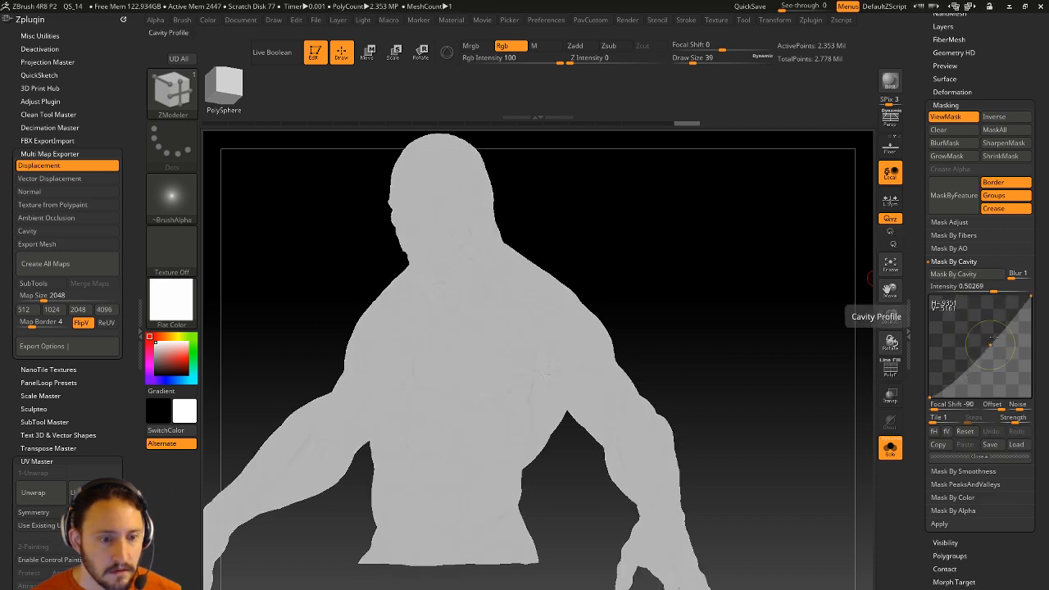
left_click(947, 274)
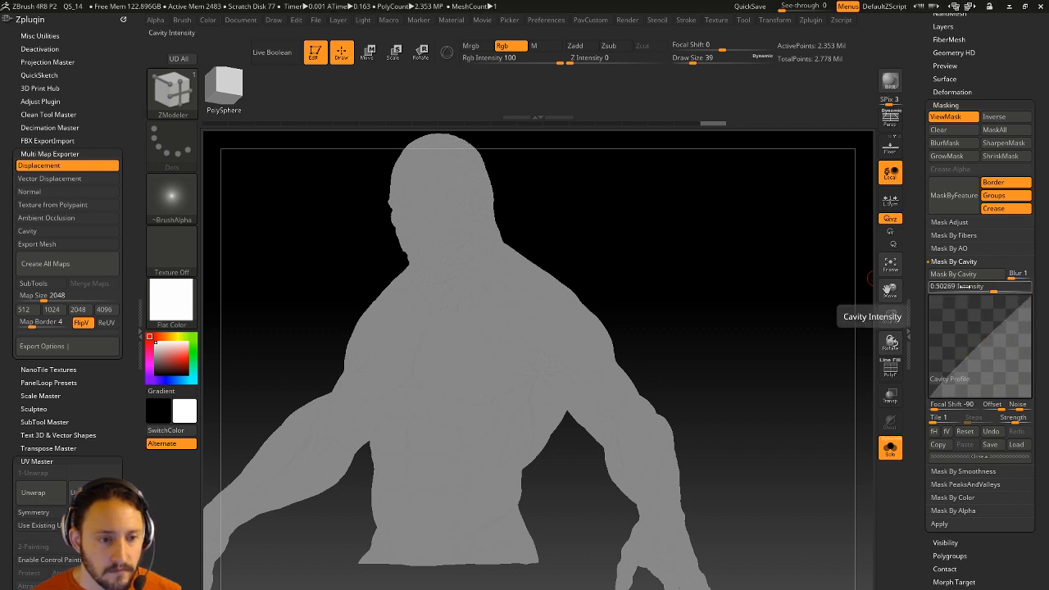
left_click(963, 277)
mouse_move(761, 266)
left_mouse_down()
mouse_move(695, 258)
mouse_move(718, 283)
mouse_move(721, 496)
mouse_move(762, 344)
mouse_move(655, 312)
mouse_move(693, 304)
left_mouse_up()
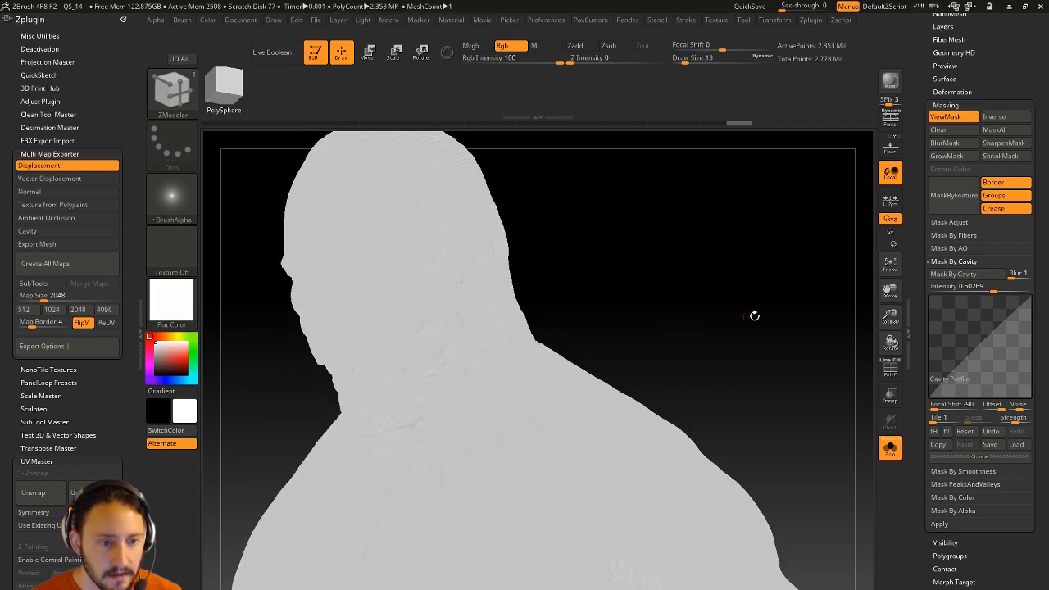
Apply Mask Adjust with blur 0, then mask the torso by ambient occlusion.
left_click(948, 222)
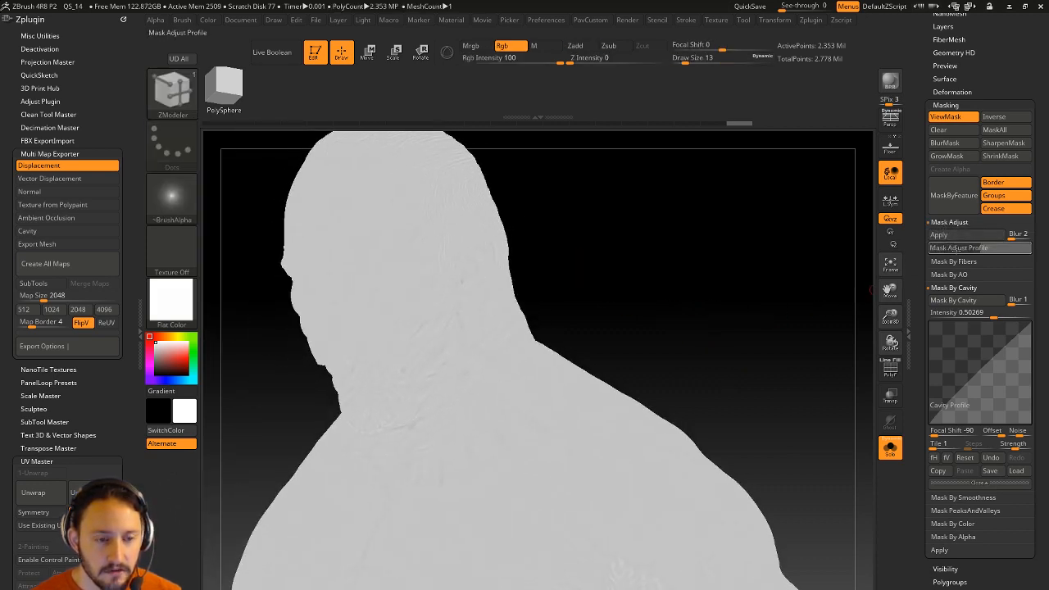
left_click(1018, 235)
type("0")
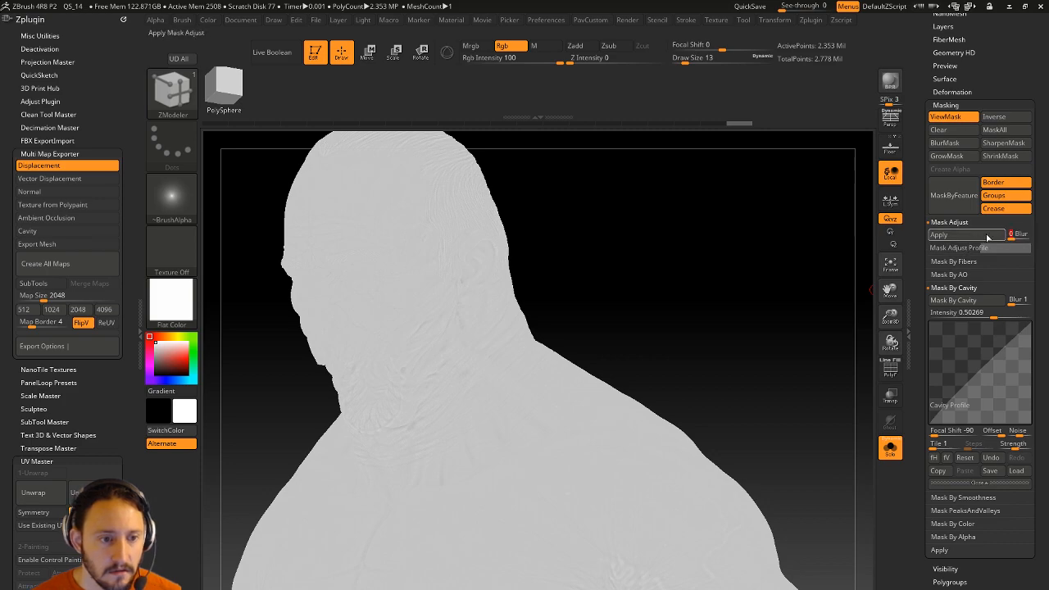
left_click(987, 236)
mouse_move(737, 322)
left_mouse_down()
mouse_move(746, 328)
mouse_move(731, 272)
left_mouse_up()
left_click(960, 246)
mouse_move(779, 314)
left_mouse_down("alt")
mouse_move(711, 251)
mouse_move(697, 255)
left_mouse_up("alt")
left_click_drag(613, 248, 714, 304)
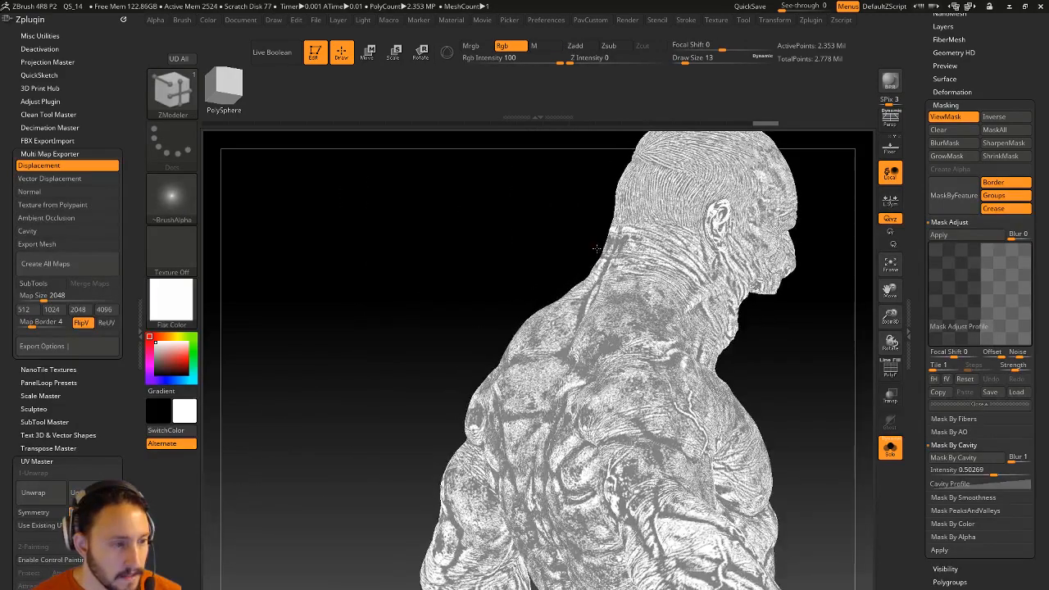
left_click(949, 431)
left_click(948, 444)
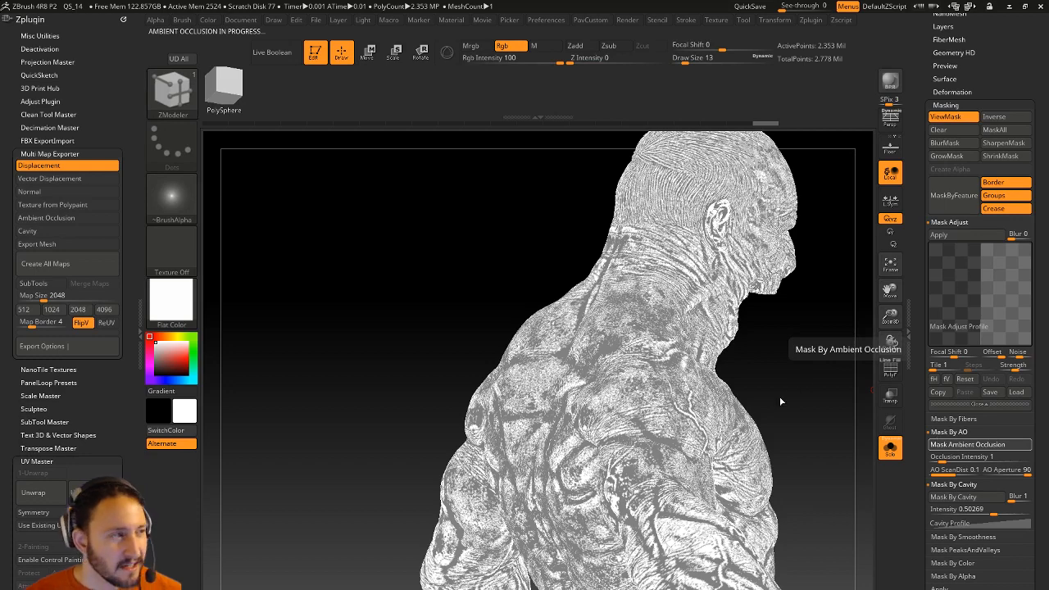
Re-mask the torso by cavity and apply Mask Adjust for crisp wrinkle detail.
mouse_move(754, 388)
left_mouse_down()
mouse_move(749, 379)
mouse_move(784, 344)
mouse_move(774, 360)
left_mouse_up()
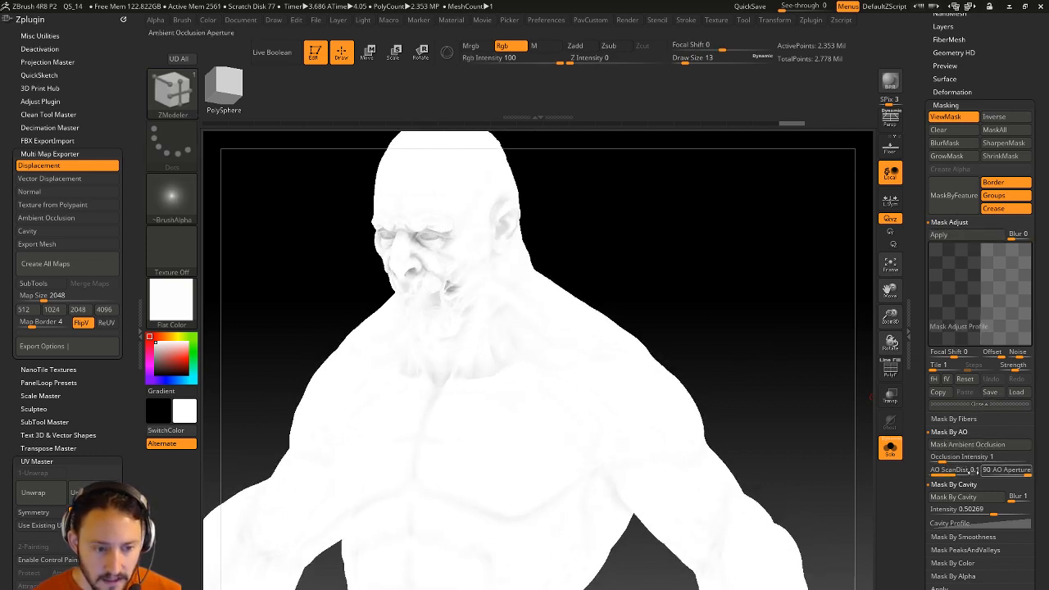
left_click_drag(919, 424, 911, 392)
mouse_move(732, 319)
left_mouse_down()
mouse_move(695, 236)
mouse_move(739, 237)
mouse_move(732, 276)
left_mouse_up()
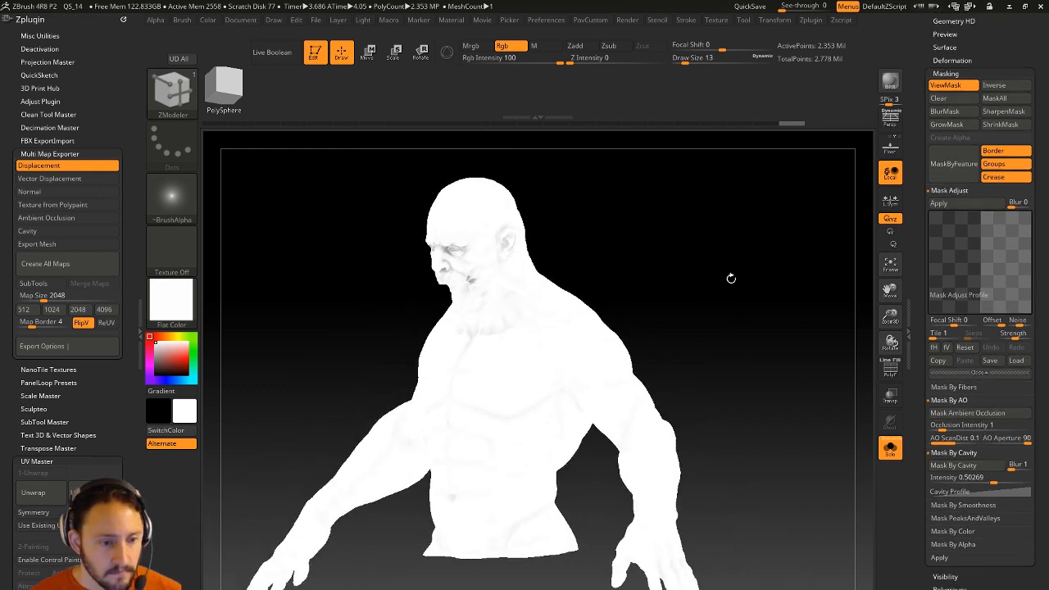
left_click(953, 465)
left_click(940, 202)
left_click_drag(811, 281, 776, 274)
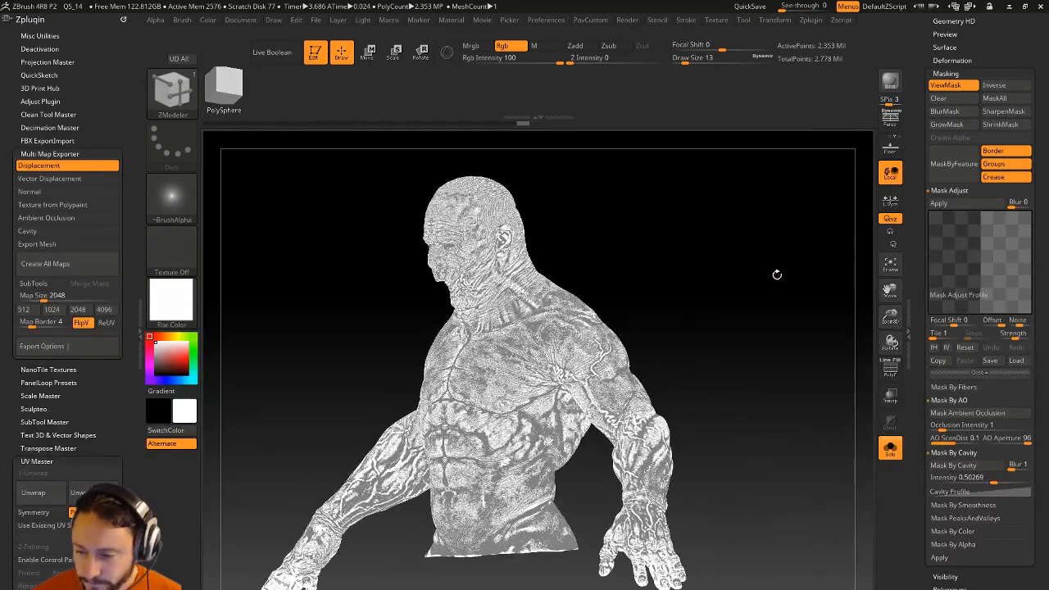
left_click_drag(916, 344, 923, 238)
key("shift")
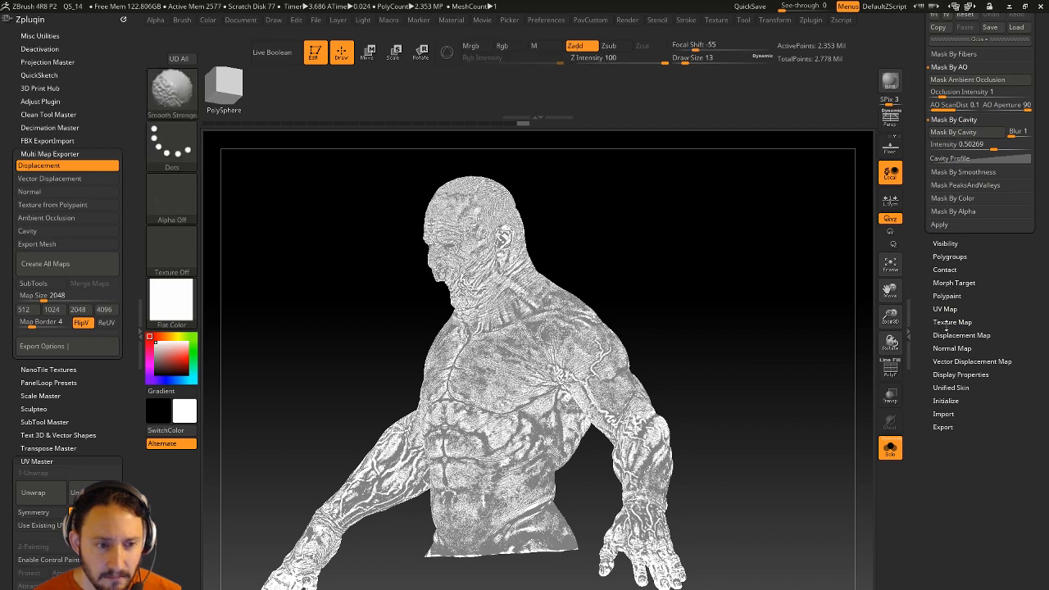
Expand the Texture Map and Polypaint options and bring up the Color menu.
left_click(951, 322)
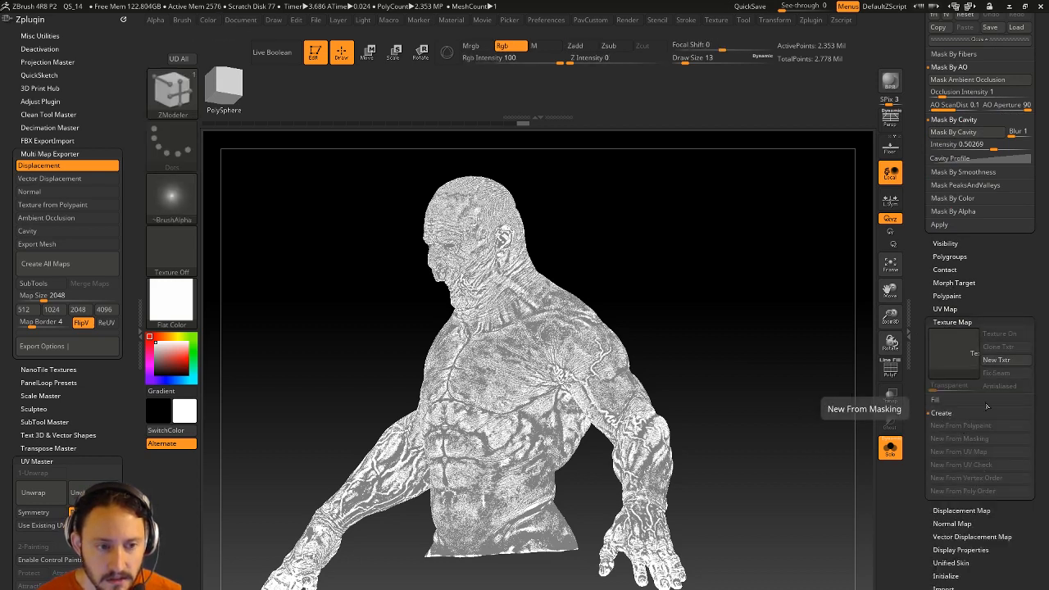
left_click(942, 296)
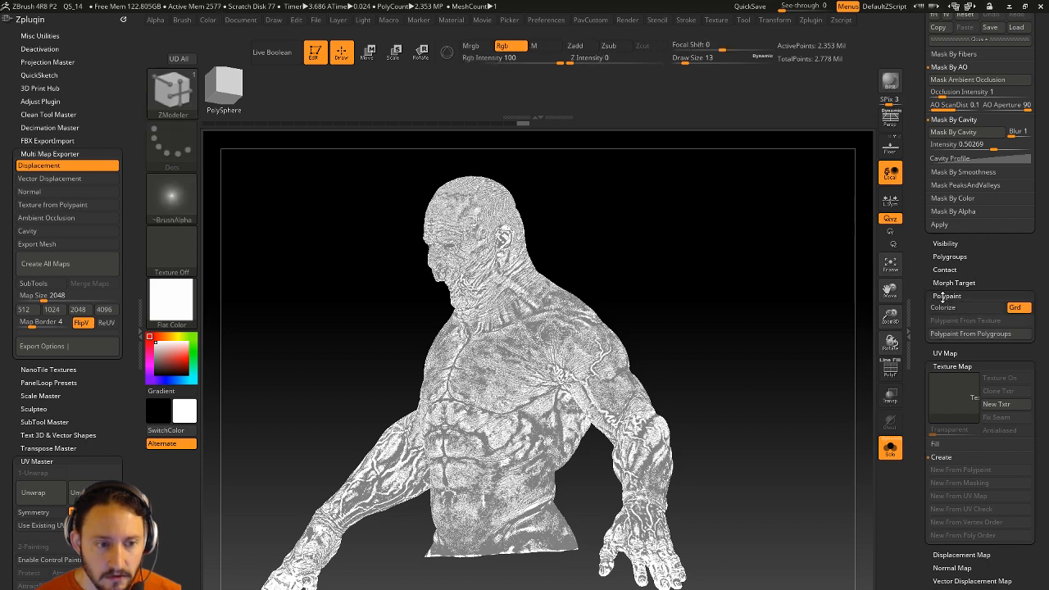
left_click_drag(923, 253, 920, 401)
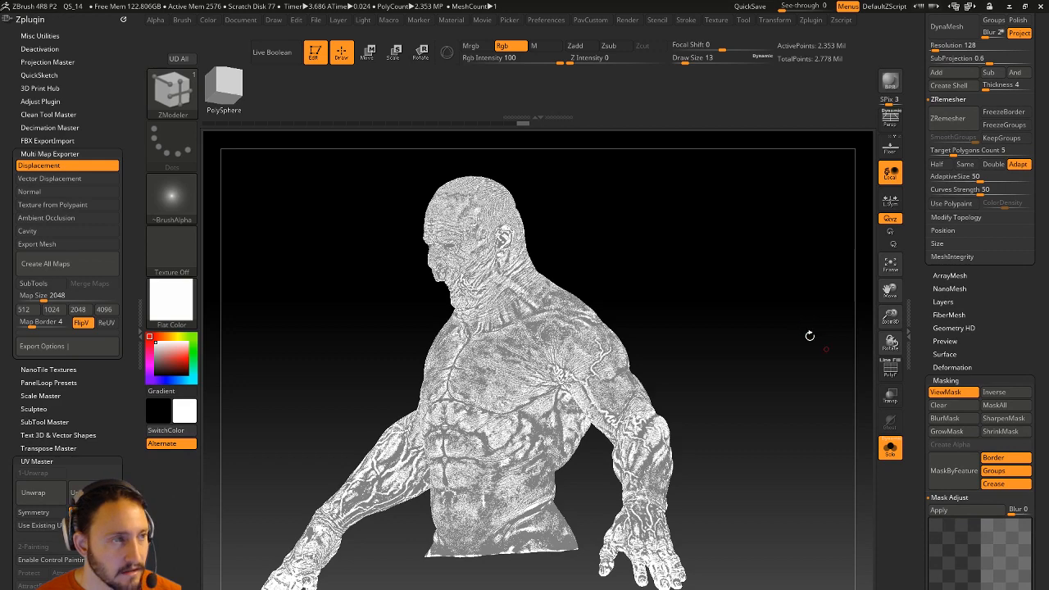
left_click(207, 20)
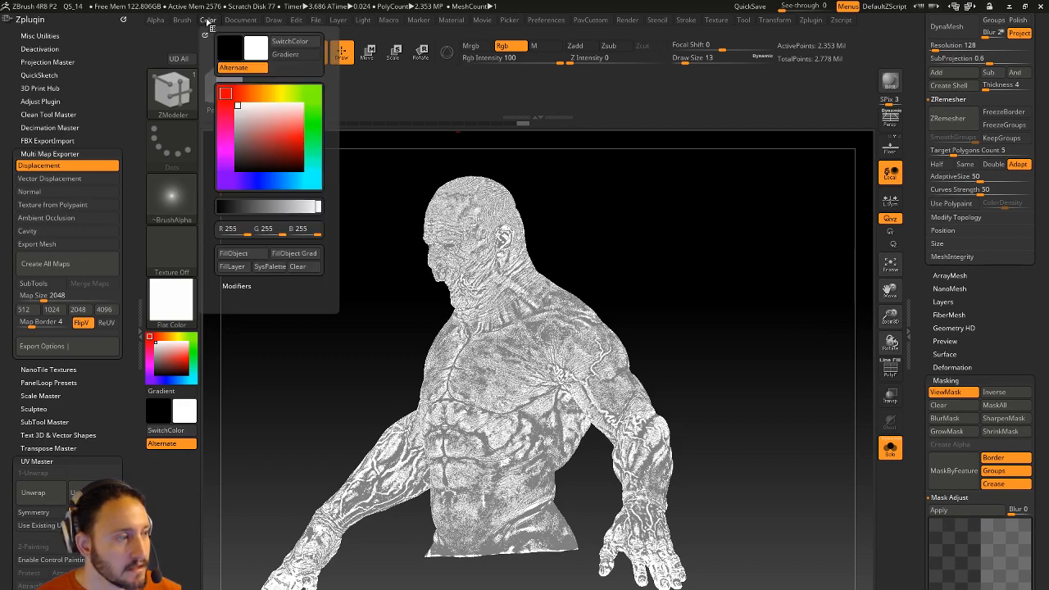
Fill the torso with the current white colour and give it the MatCap Gray material.
left_click(233, 253)
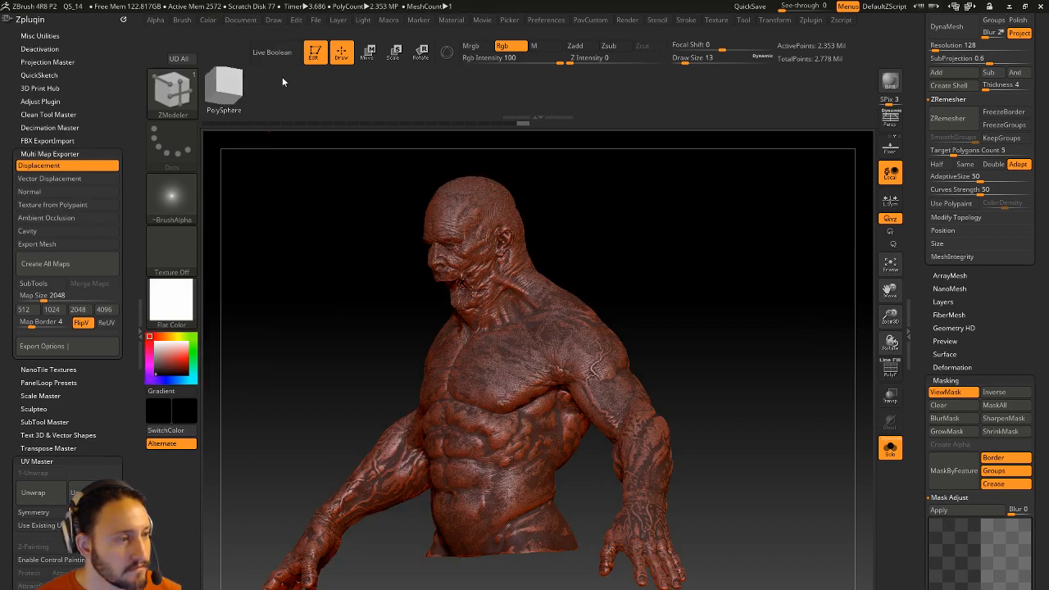
left_click(215, 20)
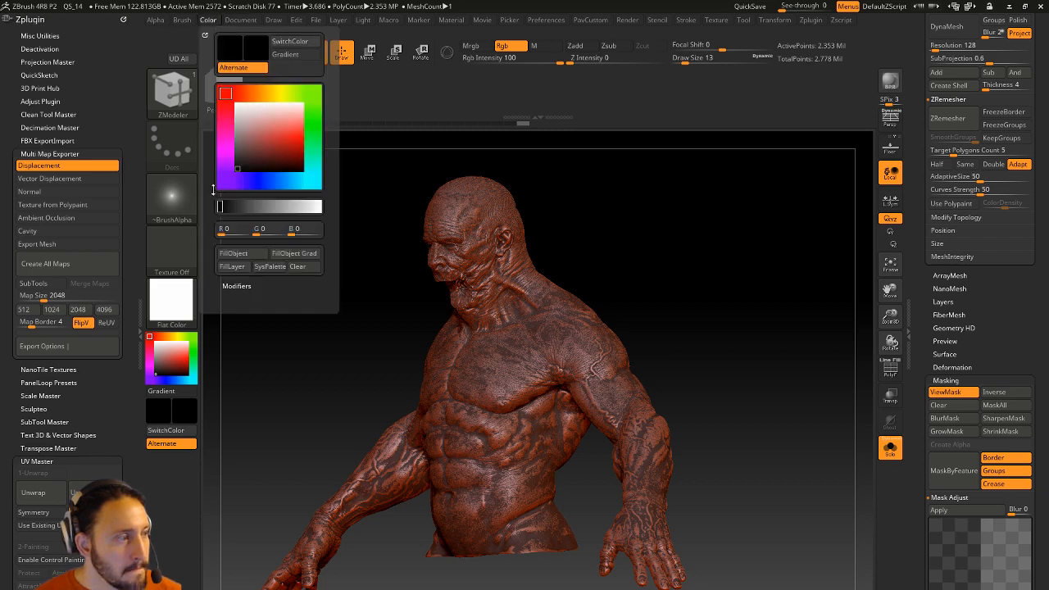
left_click(170, 302)
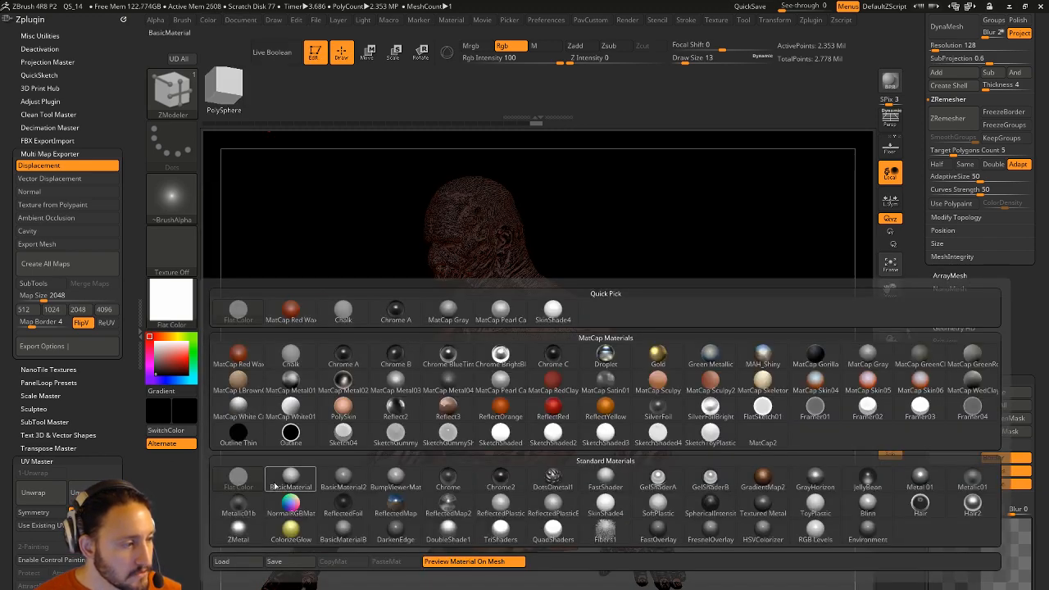
left_click(290, 476)
left_click(170, 300)
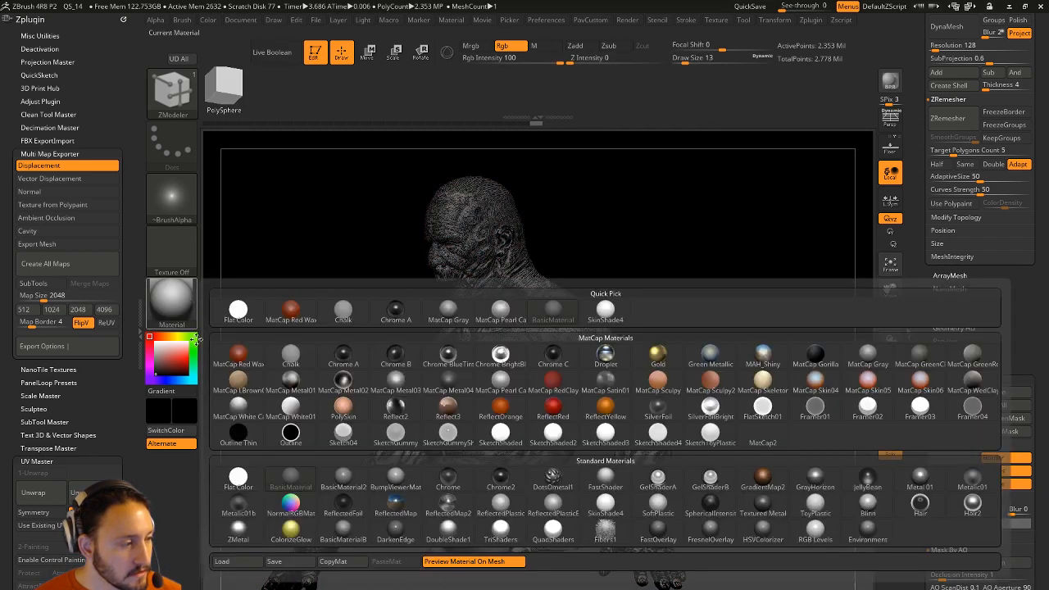
left_click(182, 297)
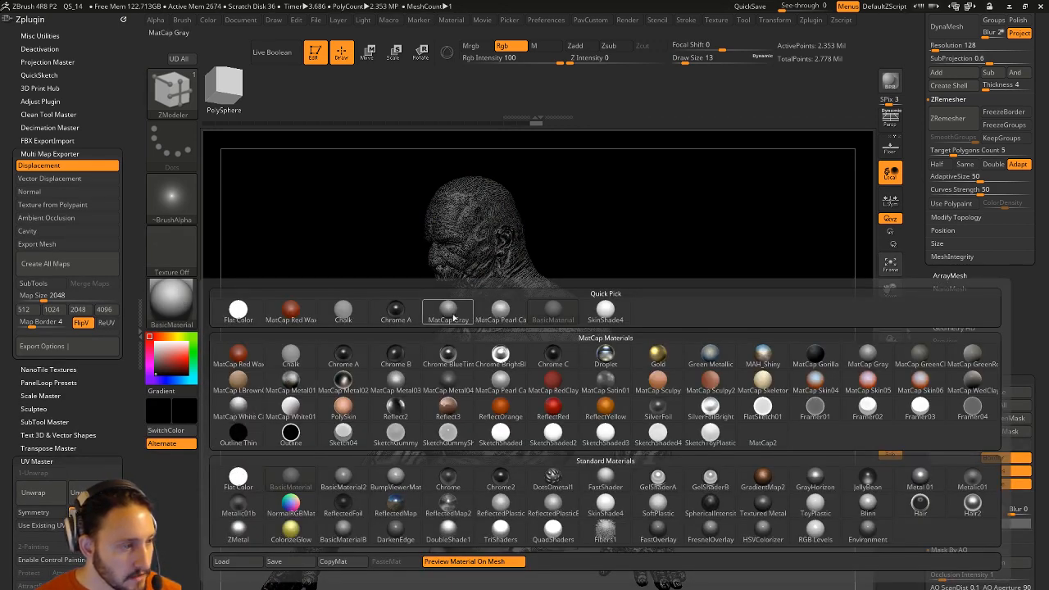
left_click(457, 316)
Toggle Solo to compare the body with the suit and rotate the bust to front view.
left_click_drag(688, 211, 766, 229, "shift")
left_click(887, 446)
left_click_drag(825, 391, 760, 280)
left_click(890, 449)
mouse_move(767, 370)
left_mouse_down()
mouse_move(611, 356)
mouse_move(756, 359)
left_mouse_up()
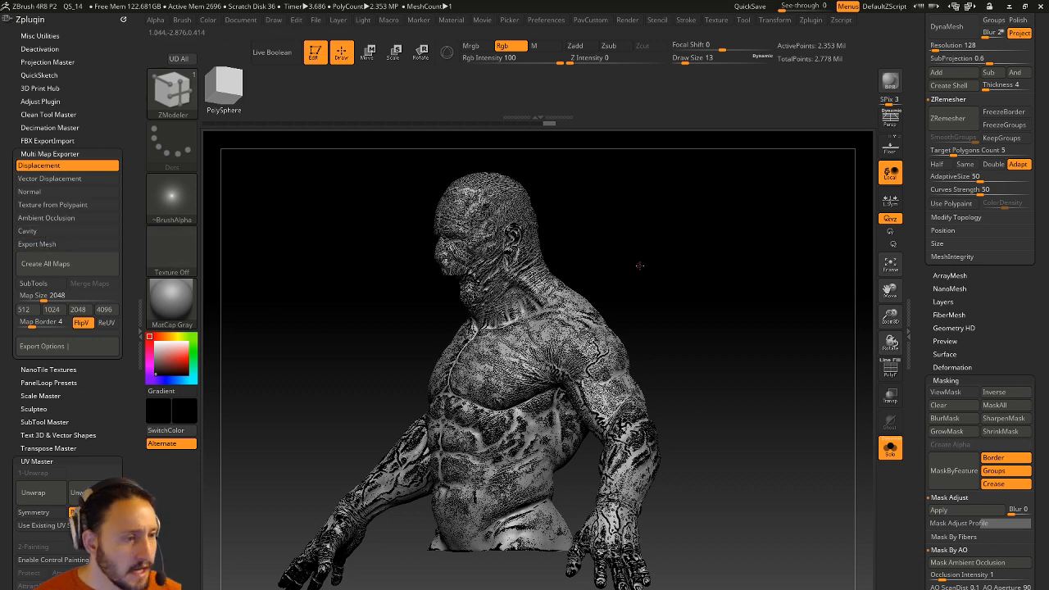
left_click_drag(569, 265, 637, 267)
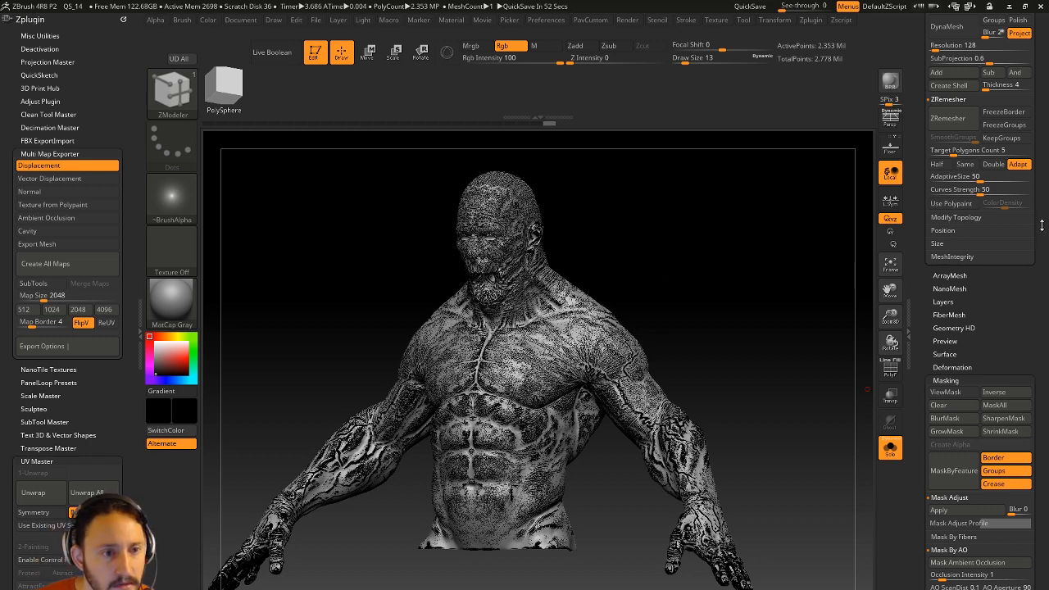
left_click_drag(925, 72, 925, 210)
Turn off the body's Polypaint and set the main colour to white.
left_click_drag(920, 115, 923, 249)
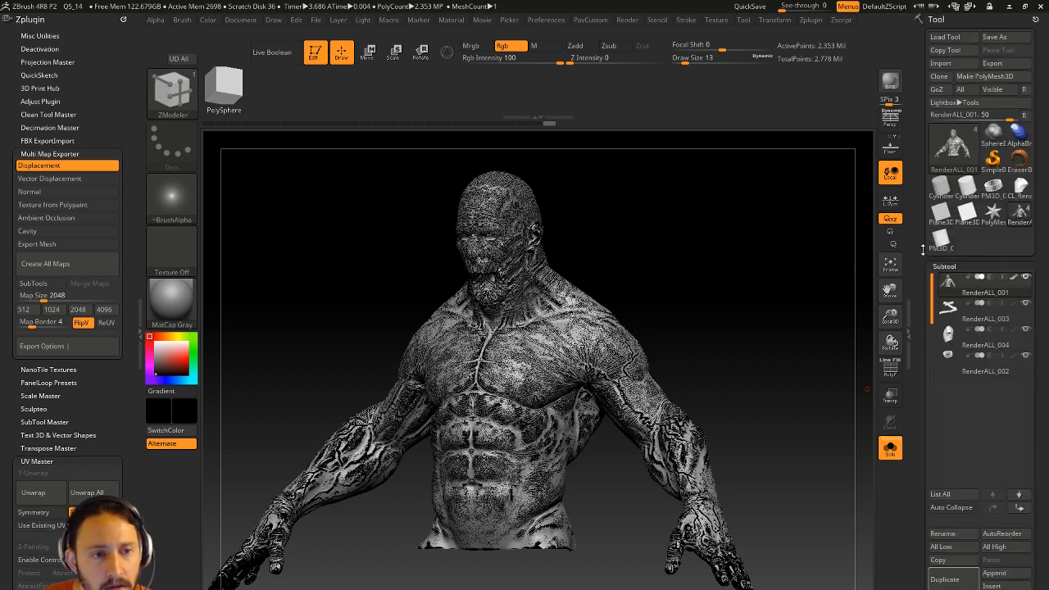
left_click(1012, 280, "shift")
left_click_drag(161, 351, 156, 342)
left_click_drag(229, 350, 812, 257)
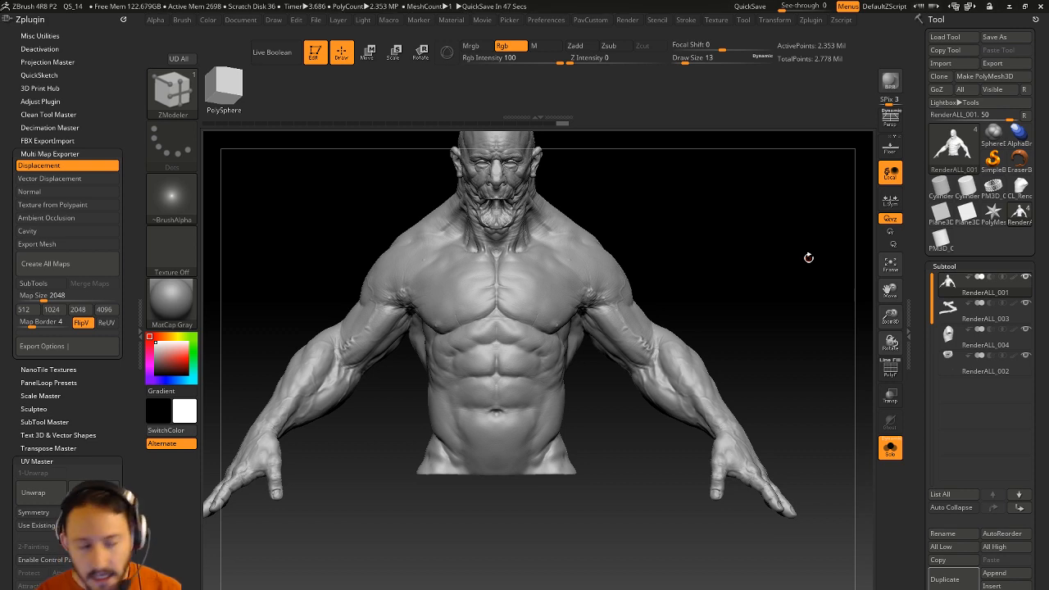
Select the RenderALL_004 shirt, drop it to SDiv 1 and freeze its subdivision levels.
left_click(983, 336)
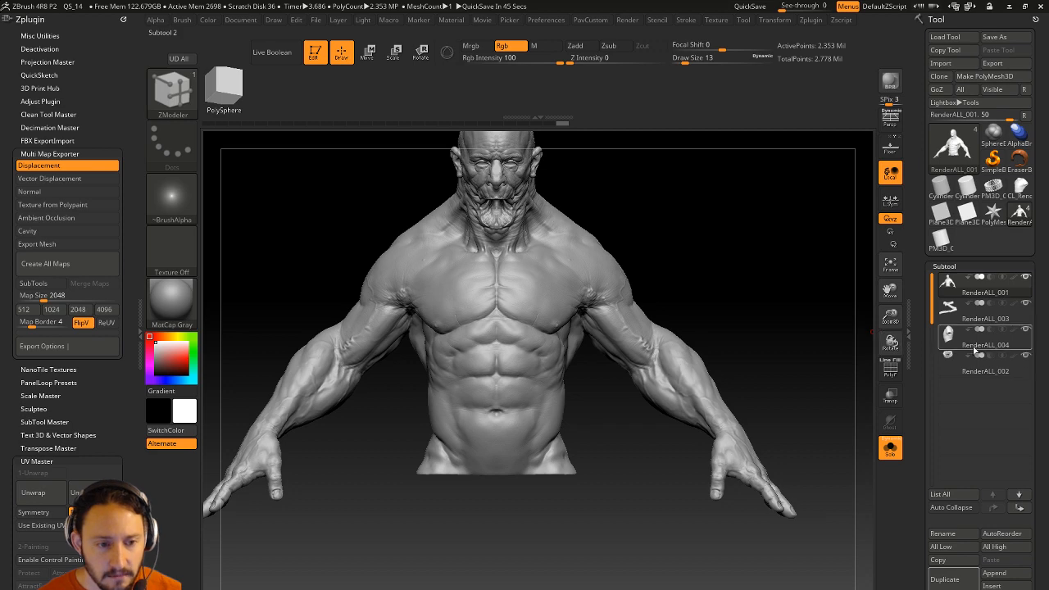
left_click_drag(714, 351, 829, 399)
left_click(889, 369)
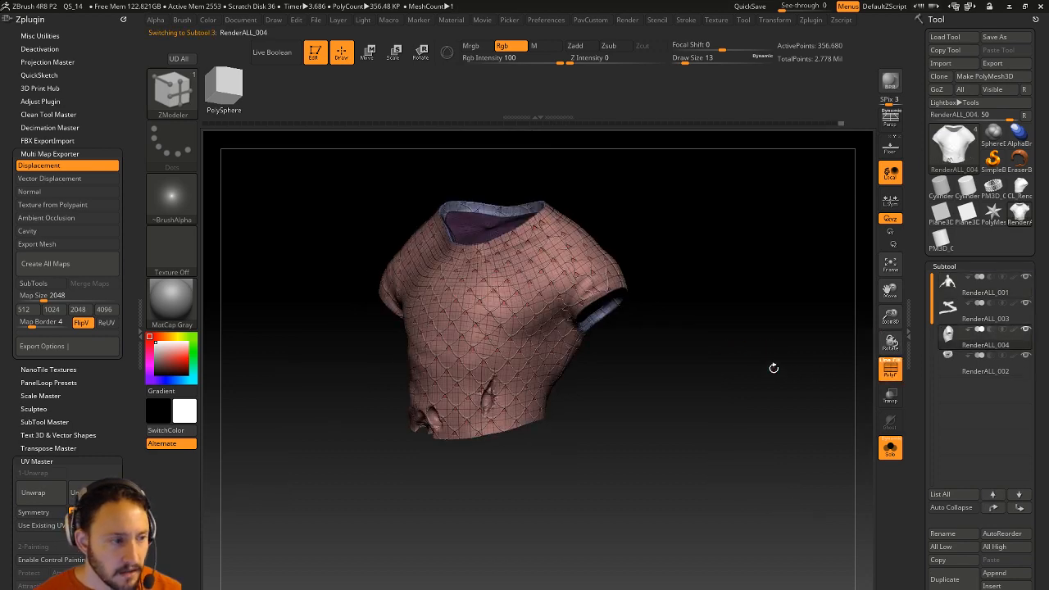
key("f")
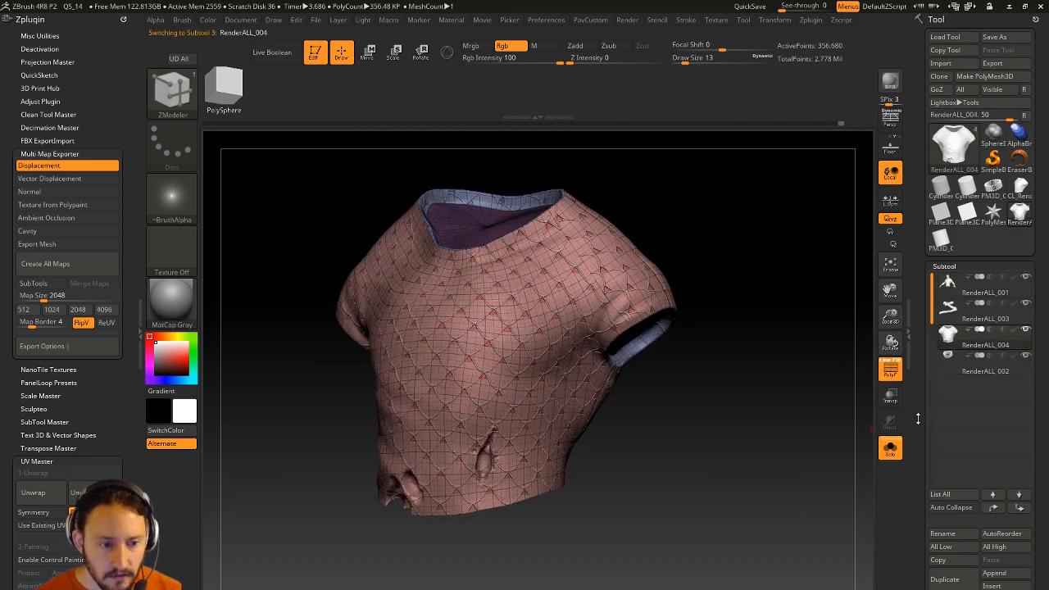
scroll(979, 369, "down", 5)
key("shift+d")
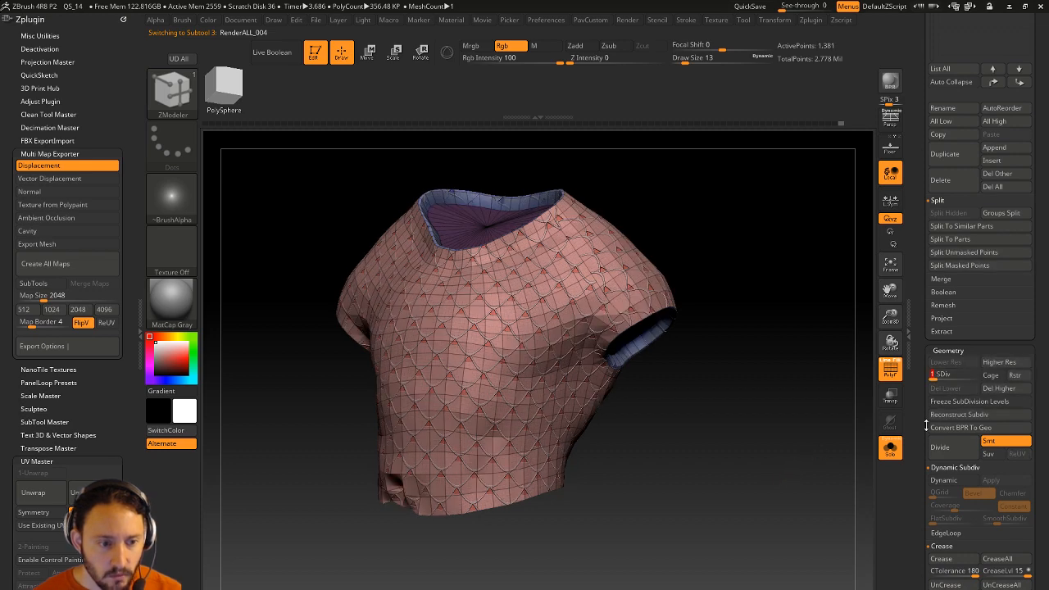
left_click(969, 402)
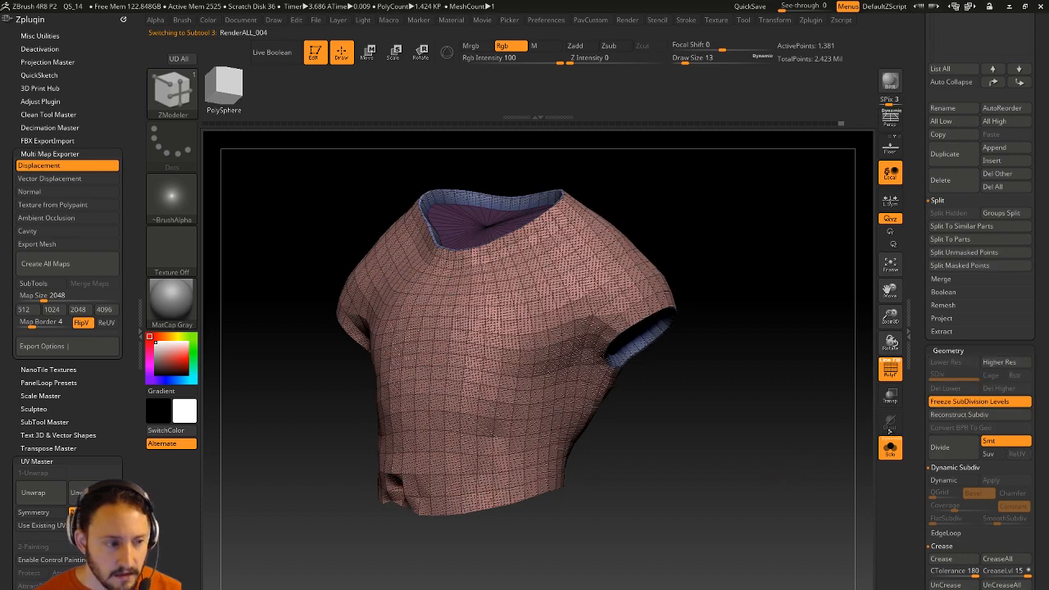
left_click(890, 376)
Disable surface Noise on the shirt and show its polygroup wireframe again.
mouse_move(808, 403)
left_mouse_down("alt")
mouse_move(806, 394)
mouse_move(813, 408)
left_mouse_up("alt")
scroll(933, 410, "down", 10)
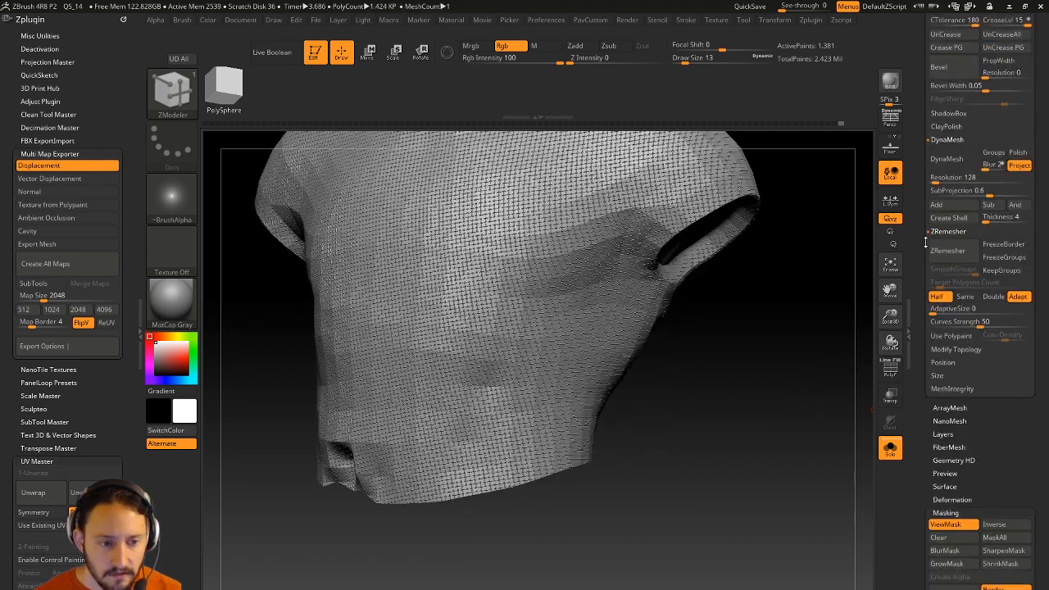
scroll(934, 492, "down", 2)
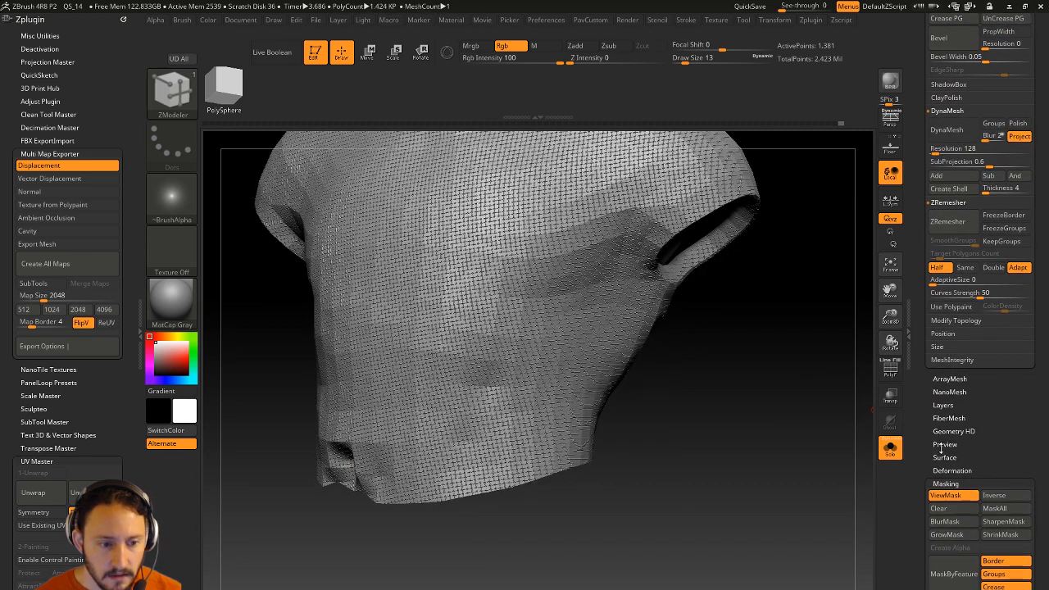
key("shift")
left_click(945, 482)
left_click(943, 457)
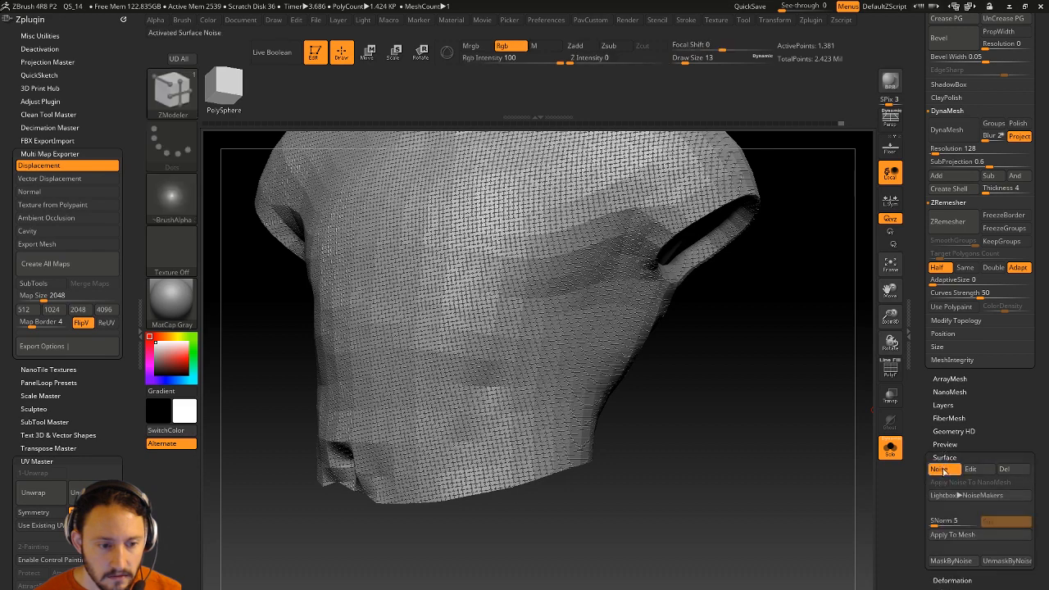
left_click(939, 469)
left_click_drag(754, 362, 636, 515, "alt")
left_click(887, 369)
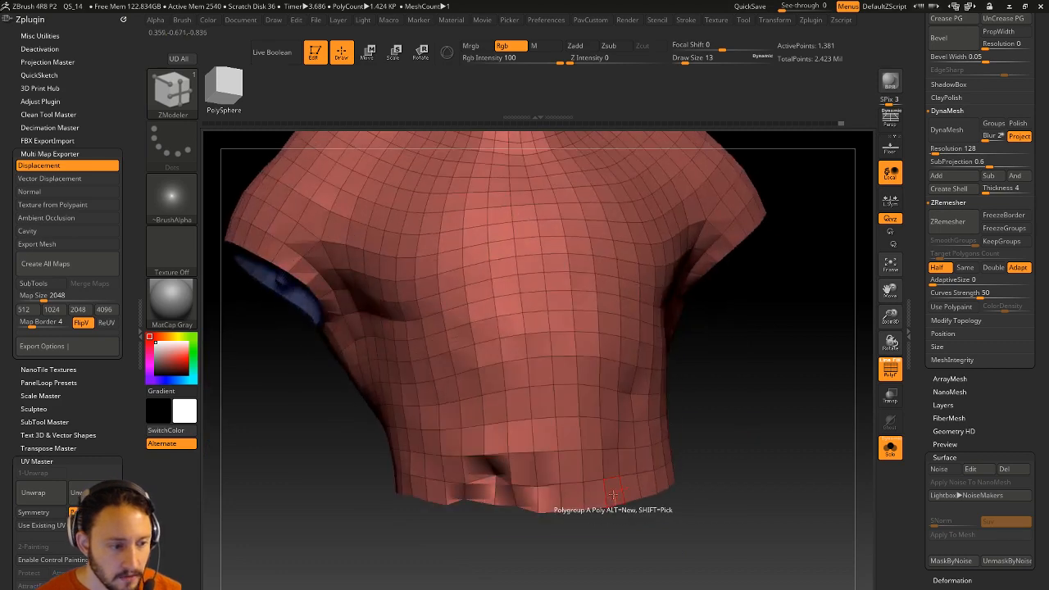
Delete a single polygon on the waist opening's rim with ZModeler.
key("space")
left_click(551, 344)
left_click_drag(747, 400, 778, 370)
left_click_drag(726, 516, 709, 431)
left_click(661, 456)
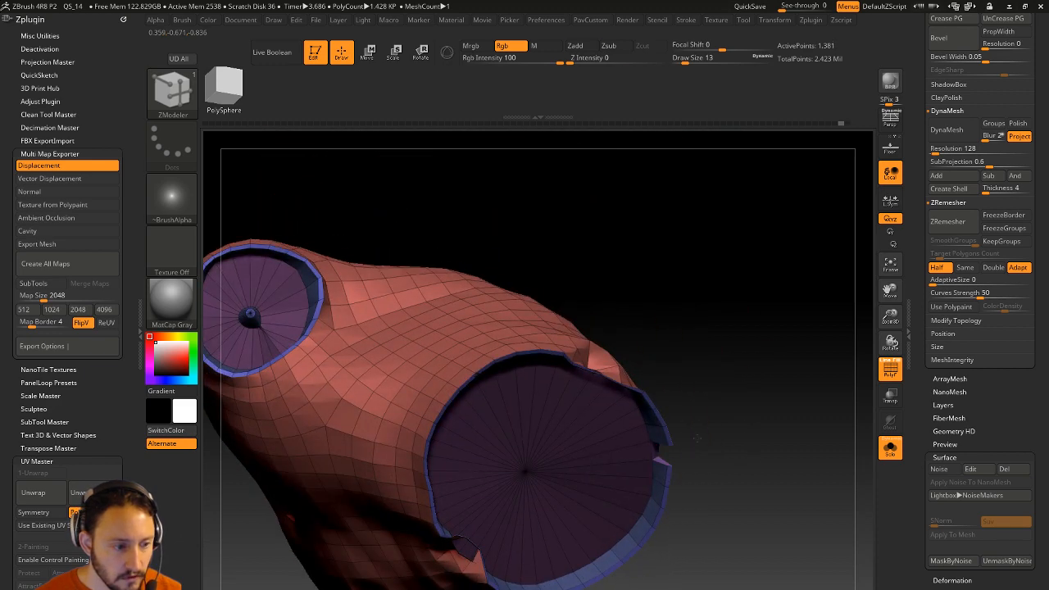
Extrude a raised block out of the shirt's shoulder polygons with QMesh.
left_click_drag(712, 536, 454, 216)
left_click_drag(489, 159, 614, 340)
left_click_drag(603, 215, 709, 180)
left_click_drag(579, 281, 388, 363)
left_click_drag(775, 377, 583, 264)
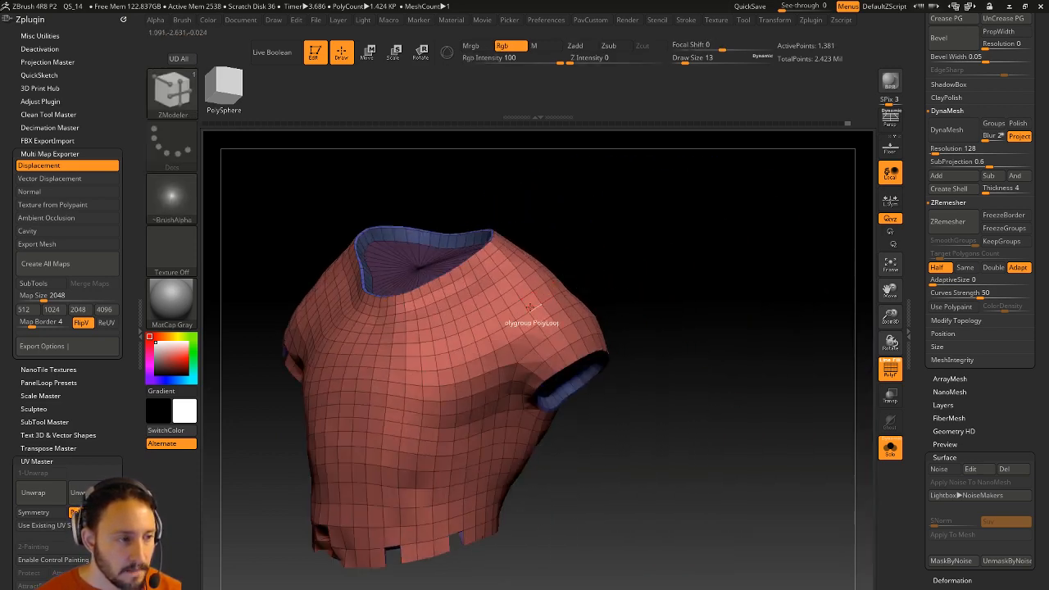
left_click_drag(533, 302, 775, 277)
left_click_drag(918, 315, 922, 503)
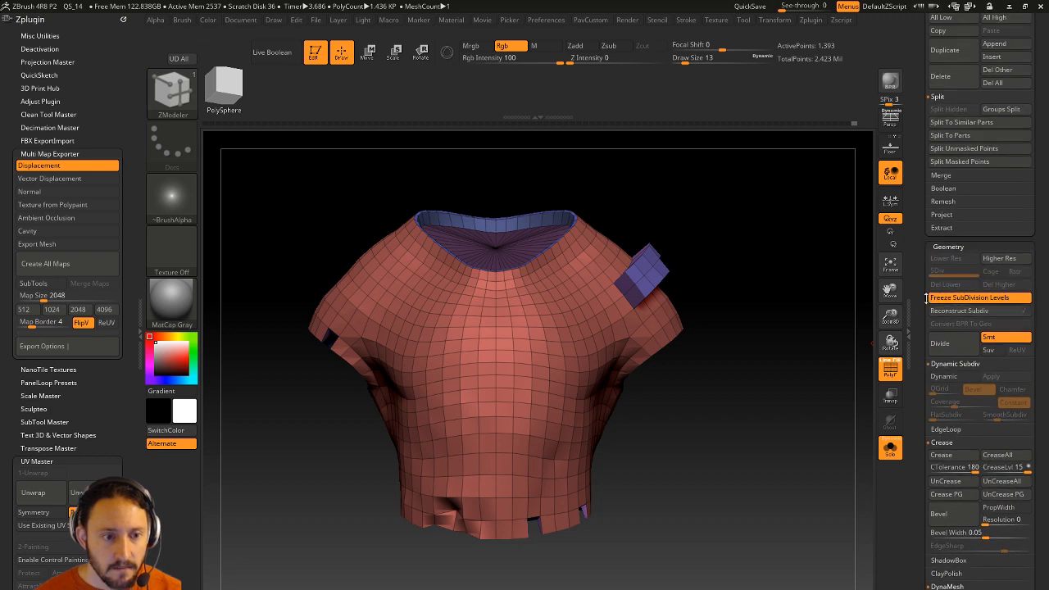
Unfreeze subdivision levels to remap high-res detail, checking the shirt against the body.
left_click(964, 296)
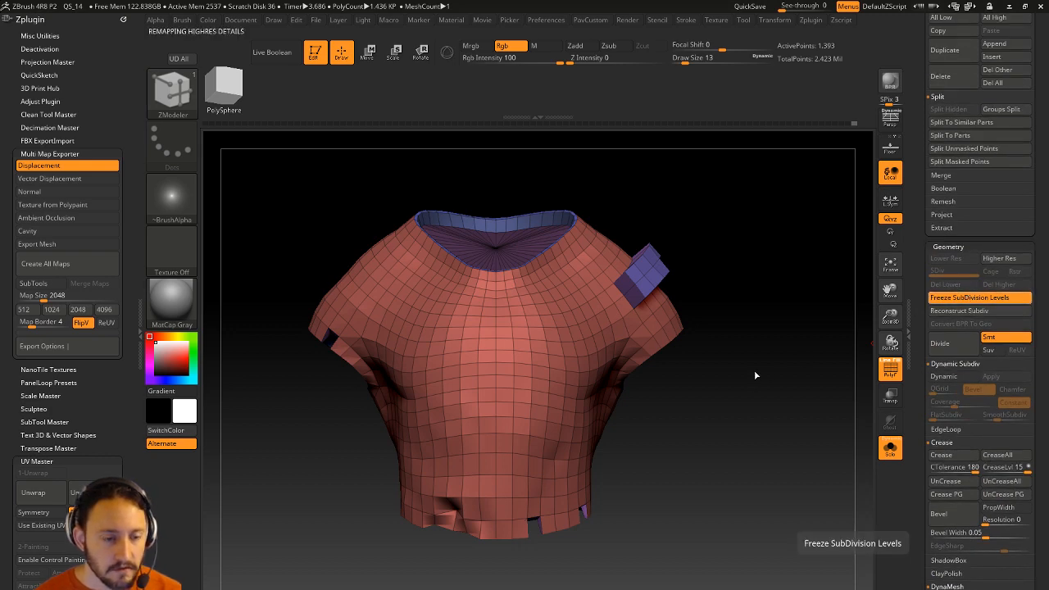
left_click(890, 448)
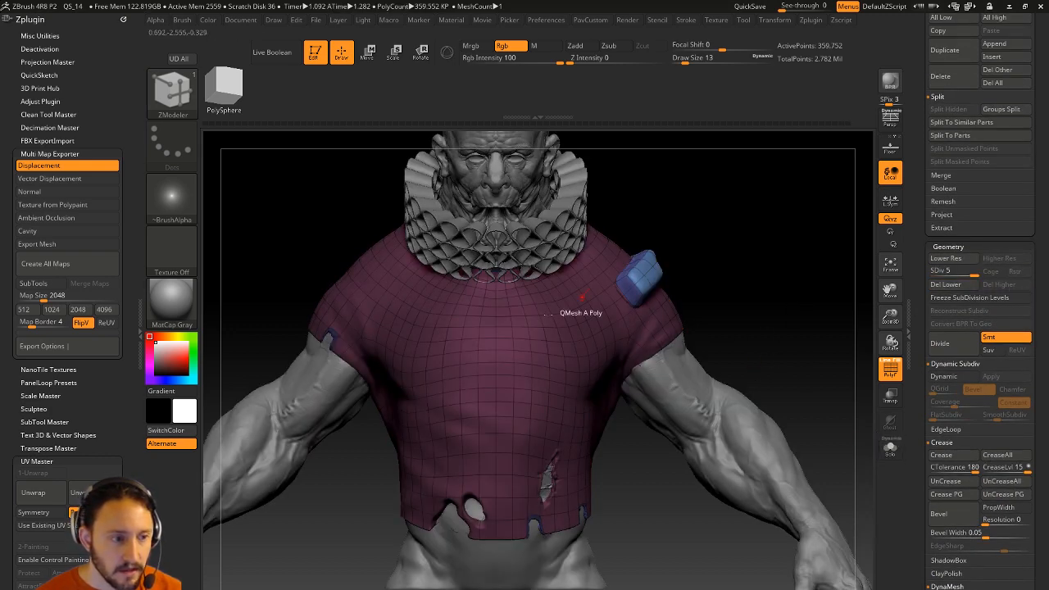
left_click(890, 369)
left_click_drag(803, 364, 491, 430)
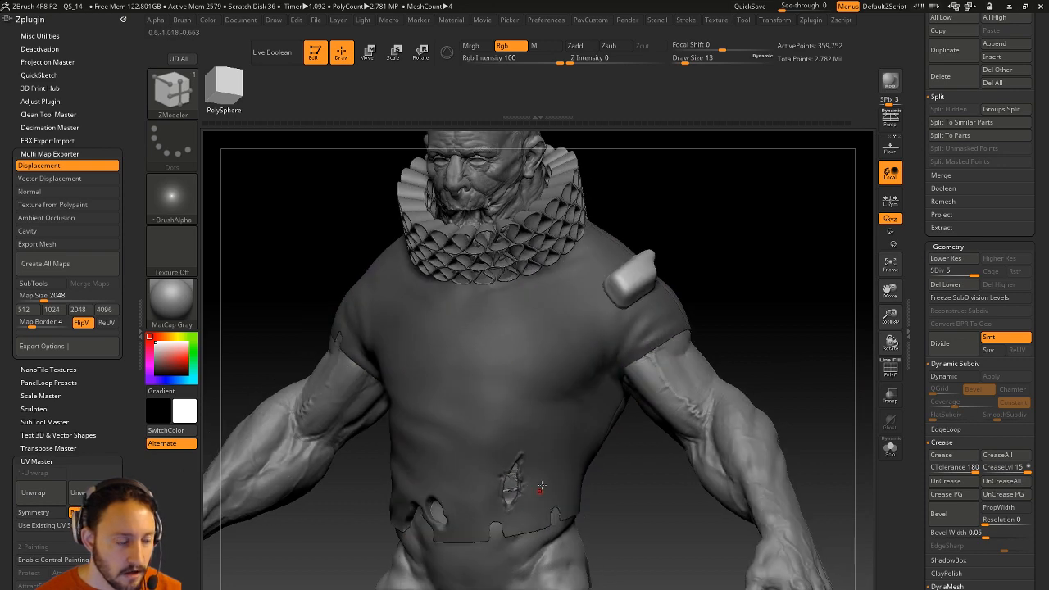
left_click(889, 448)
left_click_drag(814, 398, 807, 525)
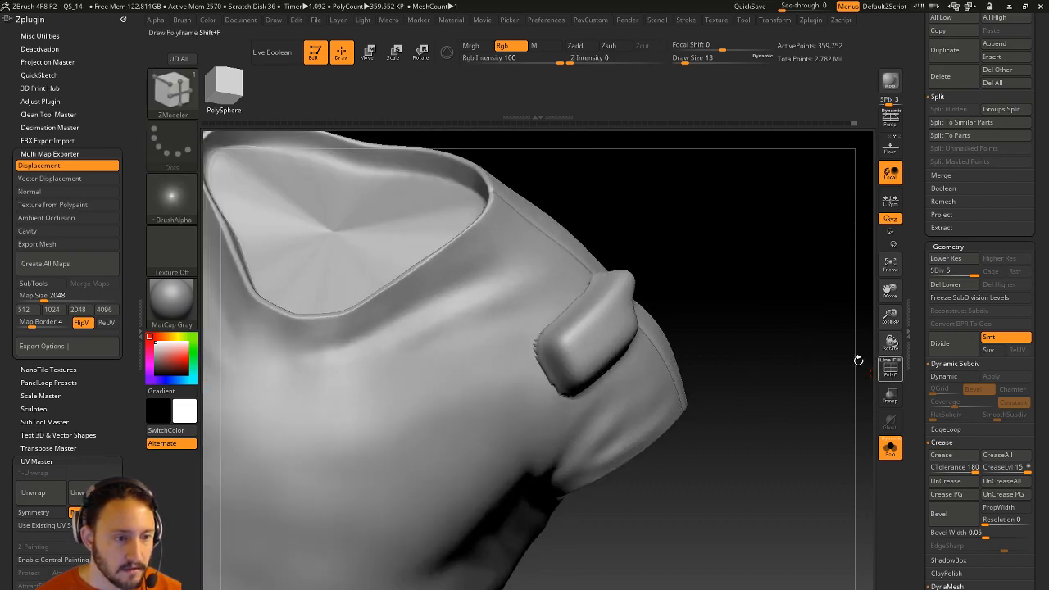
Step the shirt from SDiv 1 back to SDiv 5 and inspect the shoulder block.
left_click(890, 368)
left_click(933, 271)
key("f")
left_click_drag(791, 306, 834, 298)
left_click(961, 268)
key("f")
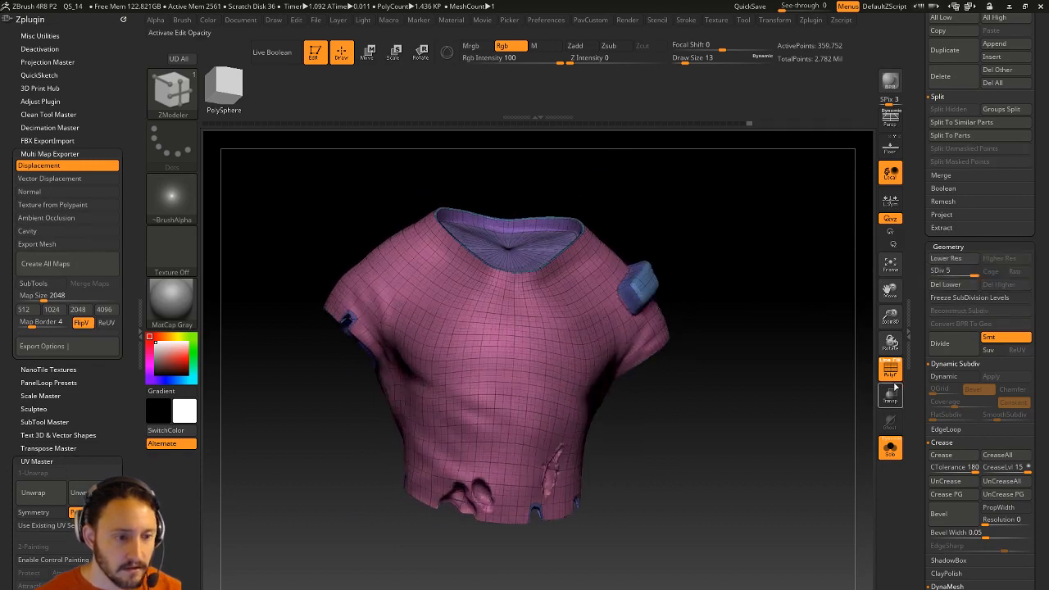
left_click(889, 368)
left_click_drag(841, 400, 801, 371)
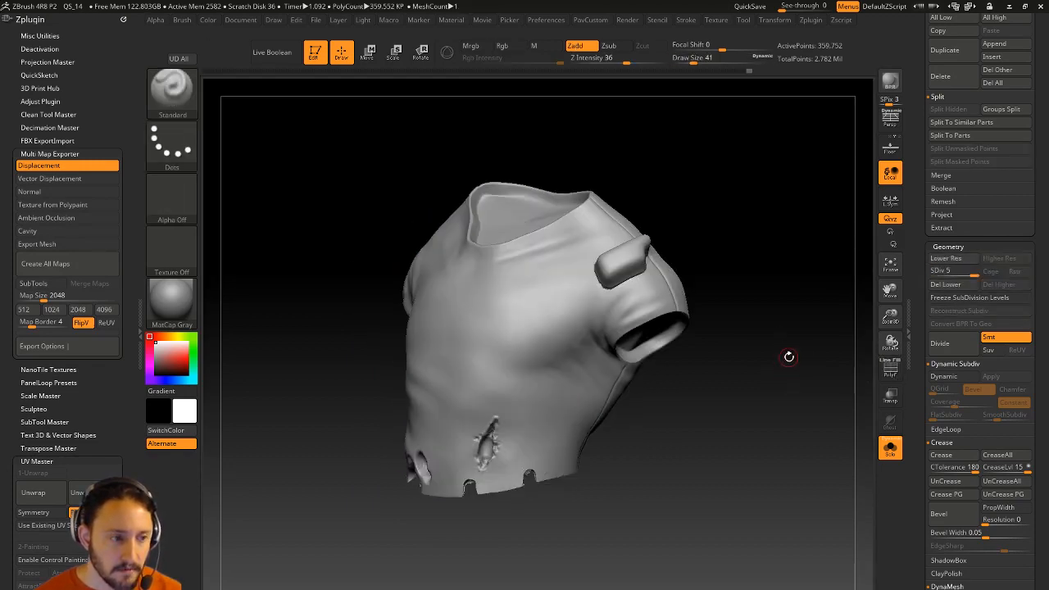
mouse_move(789, 358)
left_mouse_down()
mouse_move(816, 406)
mouse_move(805, 370)
mouse_move(794, 409)
mouse_move(805, 463)
mouse_move(774, 377)
left_mouse_up()
key("shift")
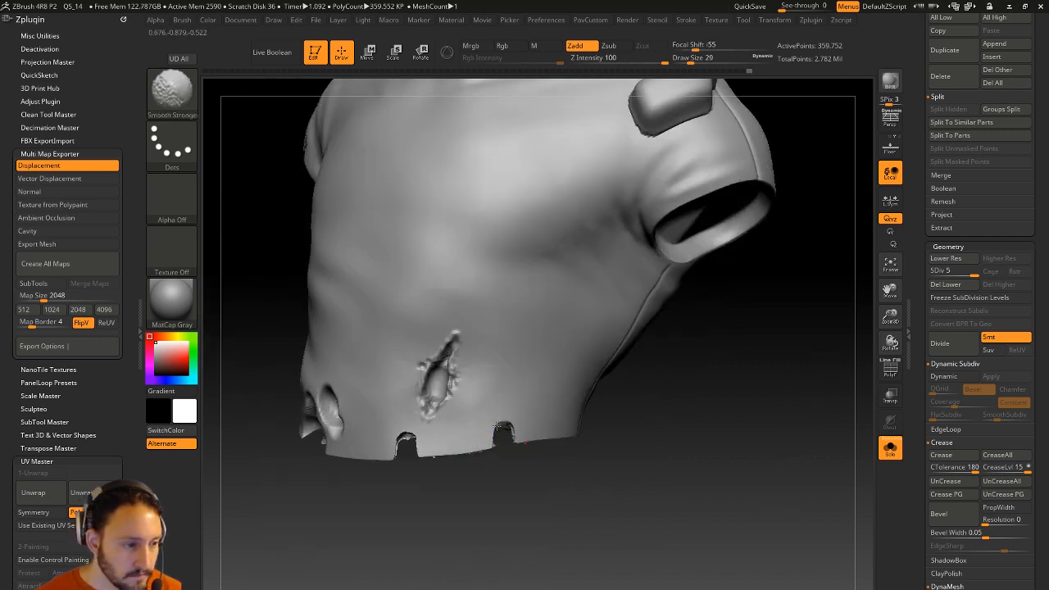
Smooth the left hem notch with brush size 14, then enlarge the brush to 116.
left_click_drag(401, 447, 407, 436, "shift")
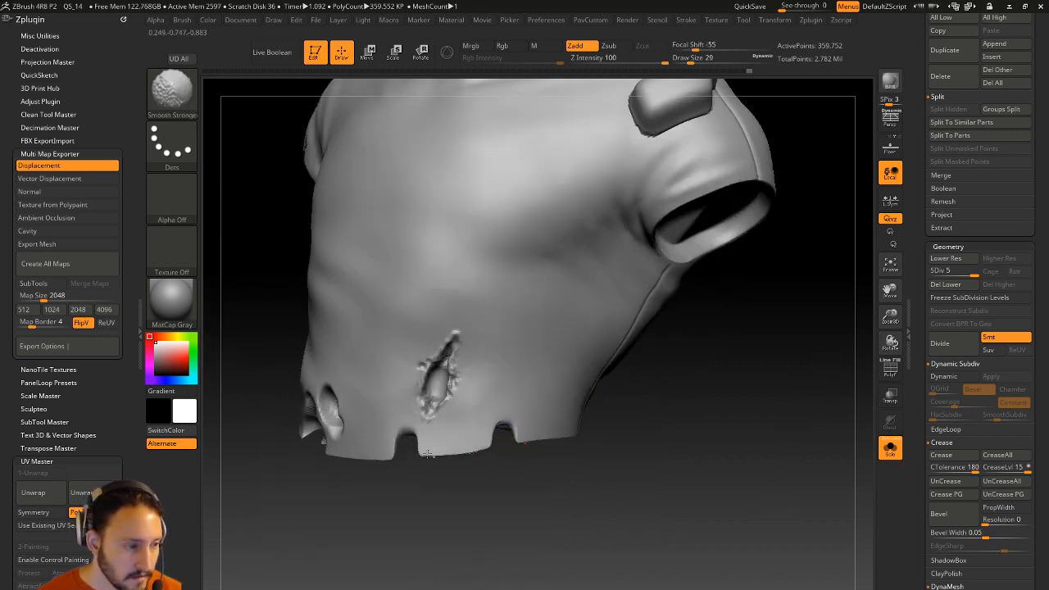
key("s")
left_click(471, 426)
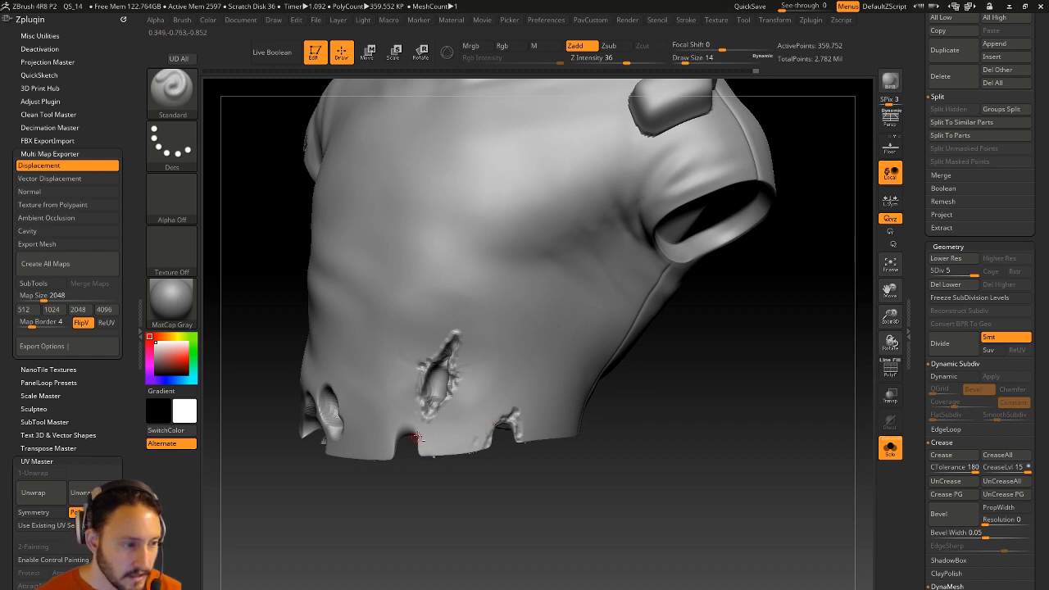
left_click_drag(439, 506, 451, 507)
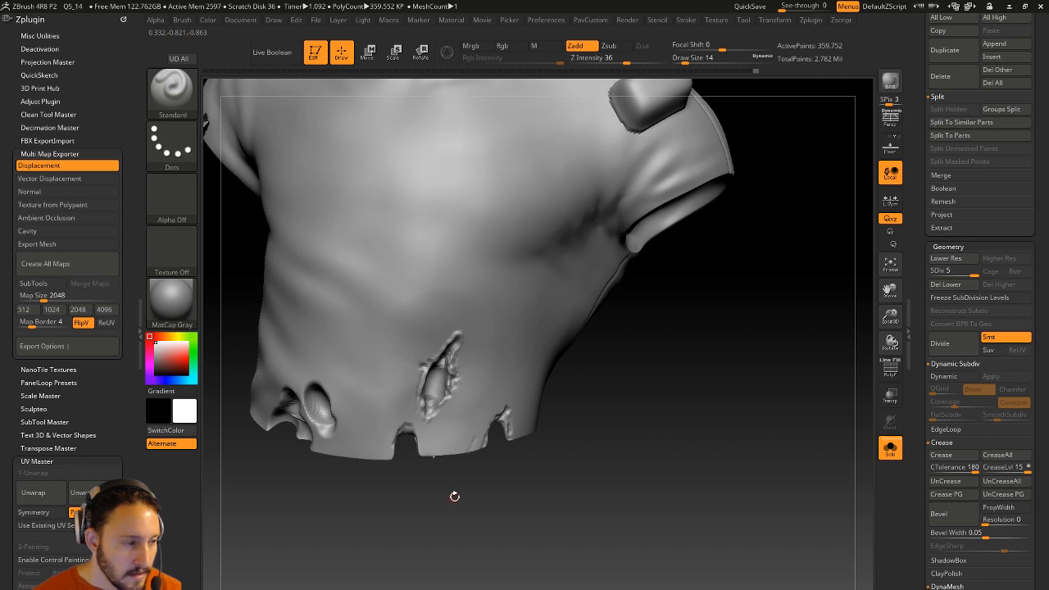
key("s")
left_click(448, 478)
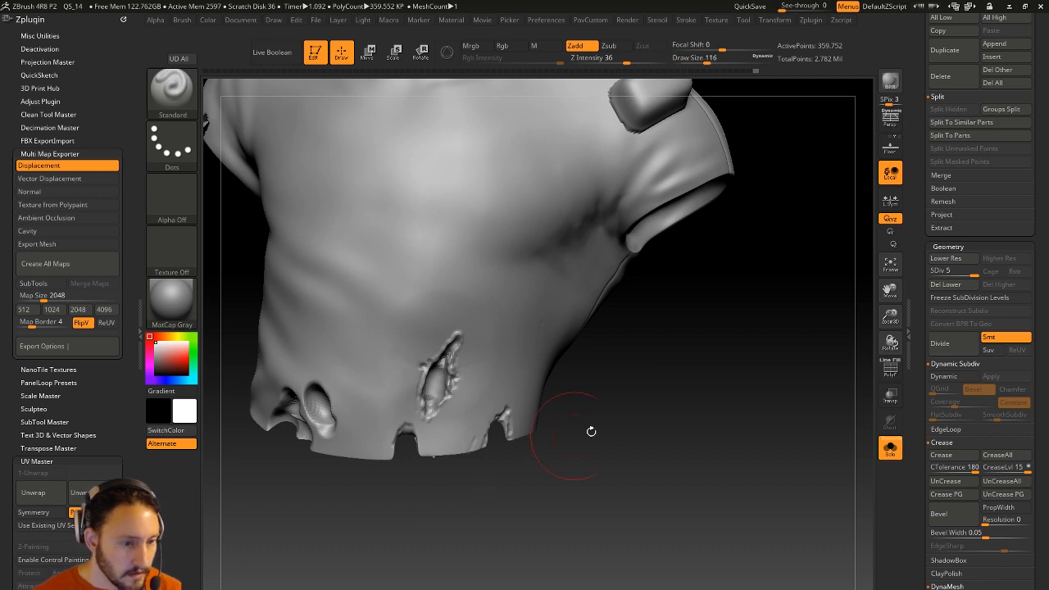
Switch to the Move brush and raise the shirt to subdivision level 5 to inspect its folds.
left_click_drag(942, 273, 928, 274)
left_click_drag(474, 485, 456, 477)
key("b")
key("m")
key("v")
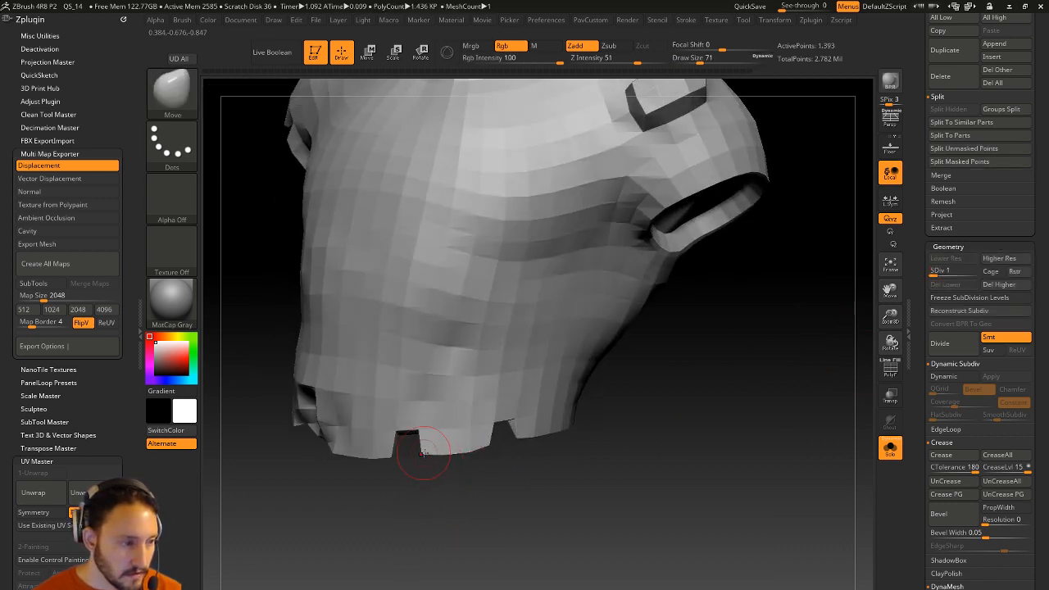
left_click_drag(395, 448, 492, 435)
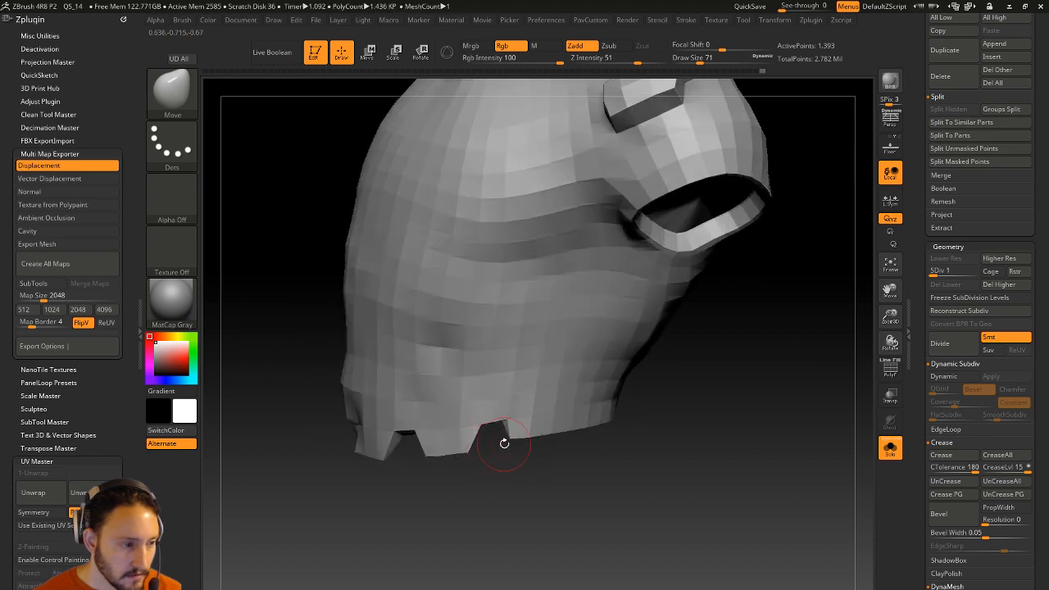
left_click(973, 273)
mouse_move(735, 440)
left_mouse_down()
mouse_move(774, 423)
mouse_move(735, 451)
left_mouse_up()
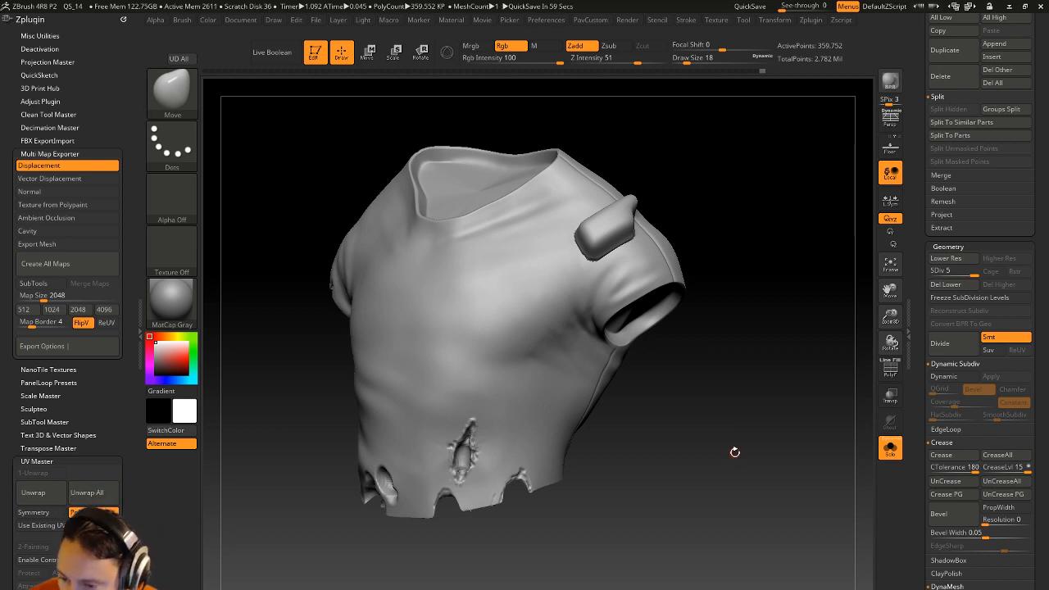
left_click_drag(742, 453, 744, 461)
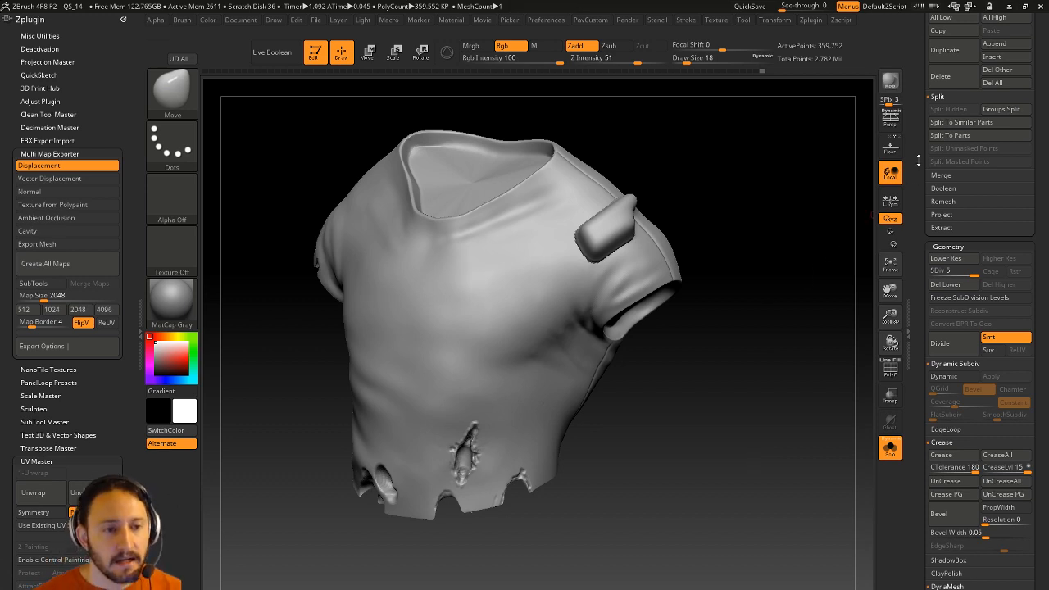
left_click_drag(950, 212, 949, 508)
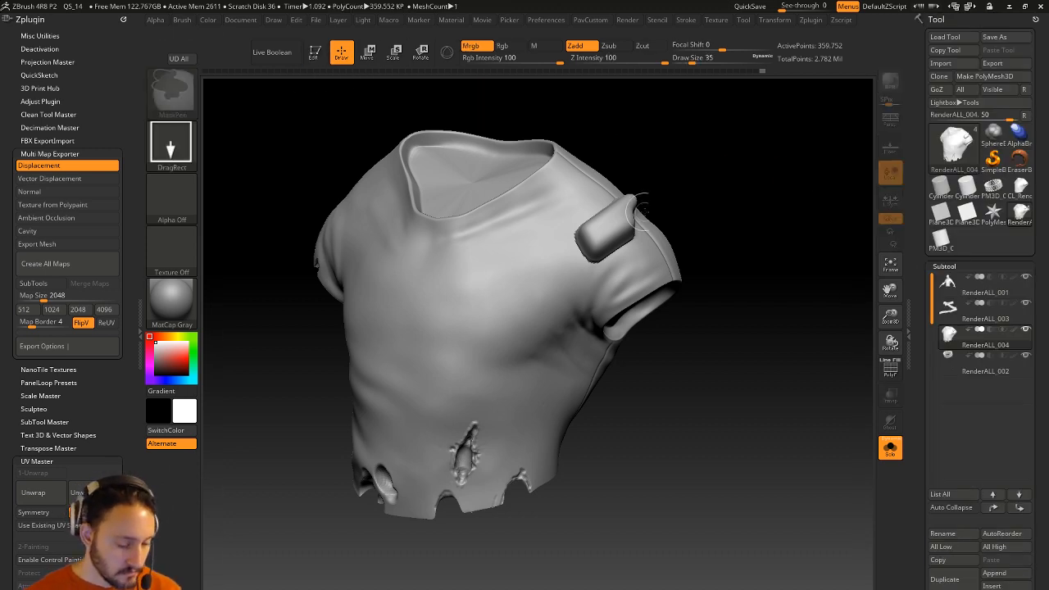
Clear the canvas, draw a Cylinder3D and make it a PolyMesh3D.
key("ctrl+n")
left_click(966, 187)
left_click_drag(483, 342, 515, 426)
left_click(314, 51)
left_click(973, 78)
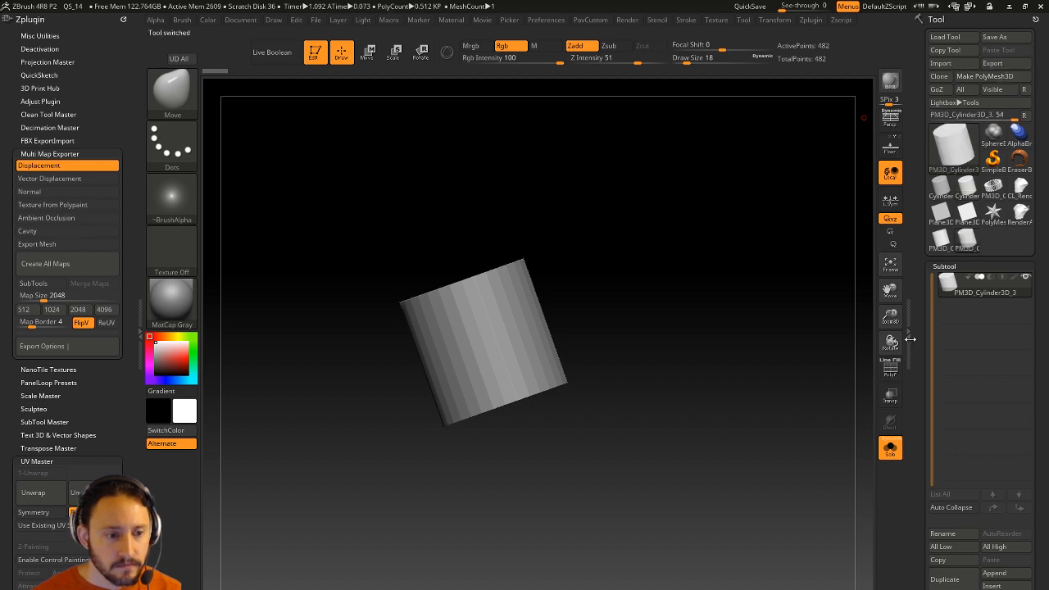
Turn on PolyF and SliceCurve the cylinder diagonally into green and pink polygroups.
left_click(890, 369)
key("f")
left_click_drag(825, 340, 840, 314)
key("ctrl+shift")
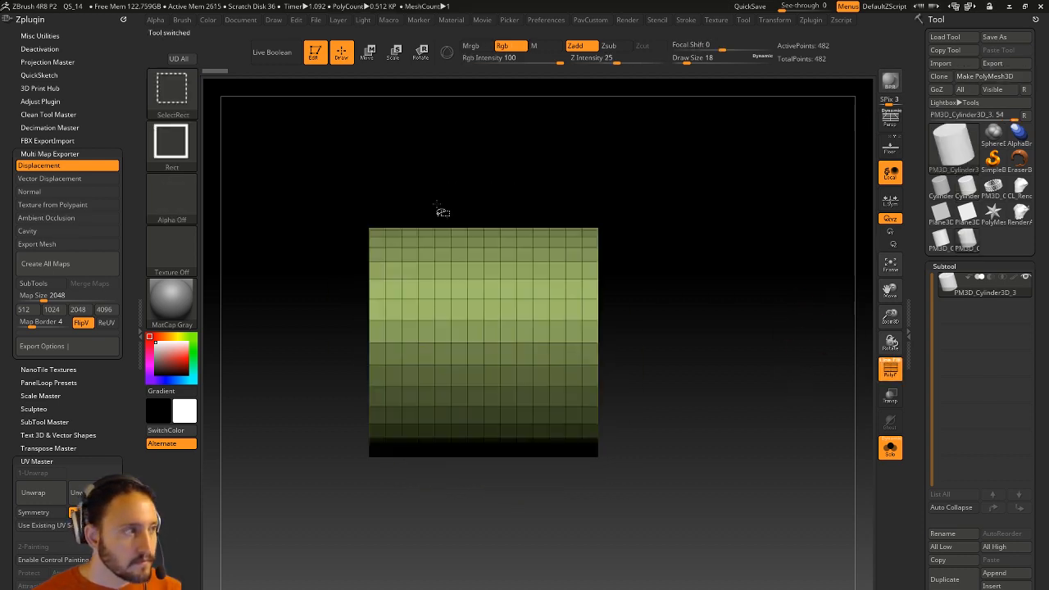
key("b")
left_click(579, 155, "ctrl+shift")
left_click_drag(407, 171, 634, 567, "ctrl+shift")
Hide the green polygroup and try adding an edge loop around the pink part.
left_click_drag(919, 358, 921, 222)
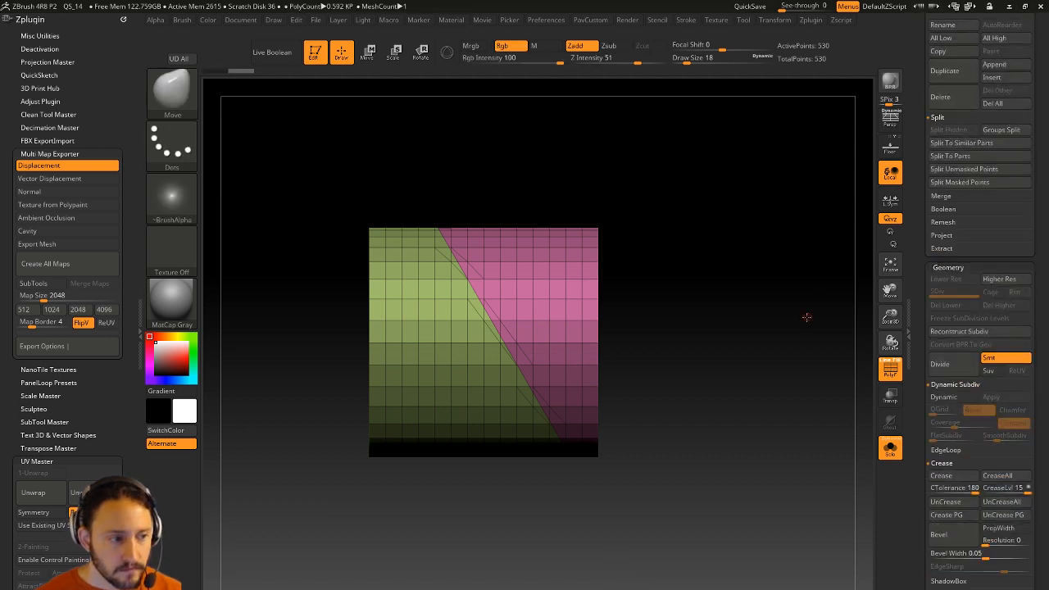
left_click_drag(808, 314, 739, 328)
left_click_drag(920, 324, 930, 227)
key("shift")
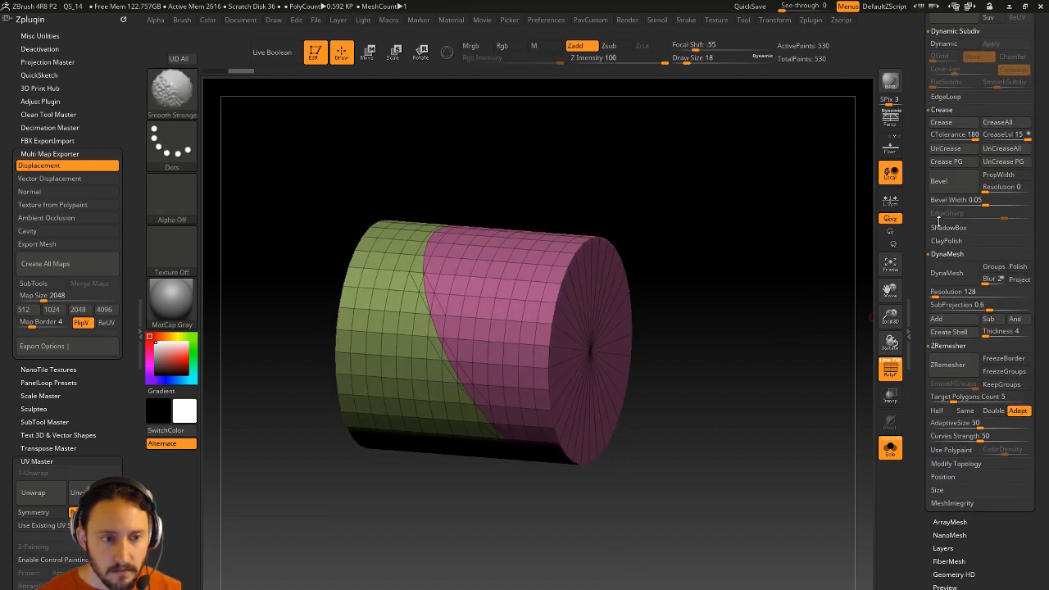
left_click_drag(919, 282, 918, 249)
key("shift")
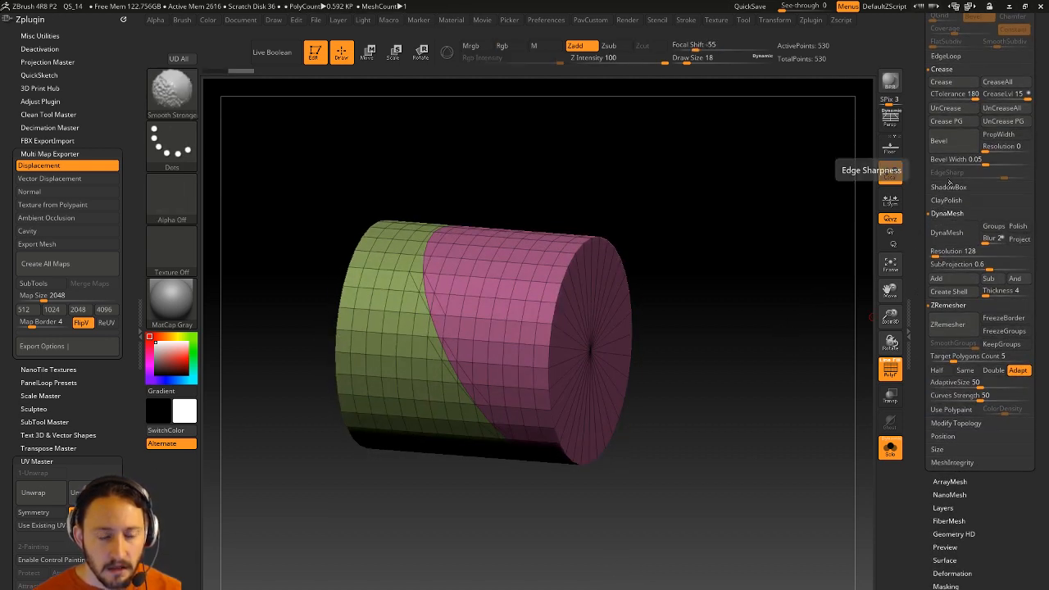
left_click(950, 57)
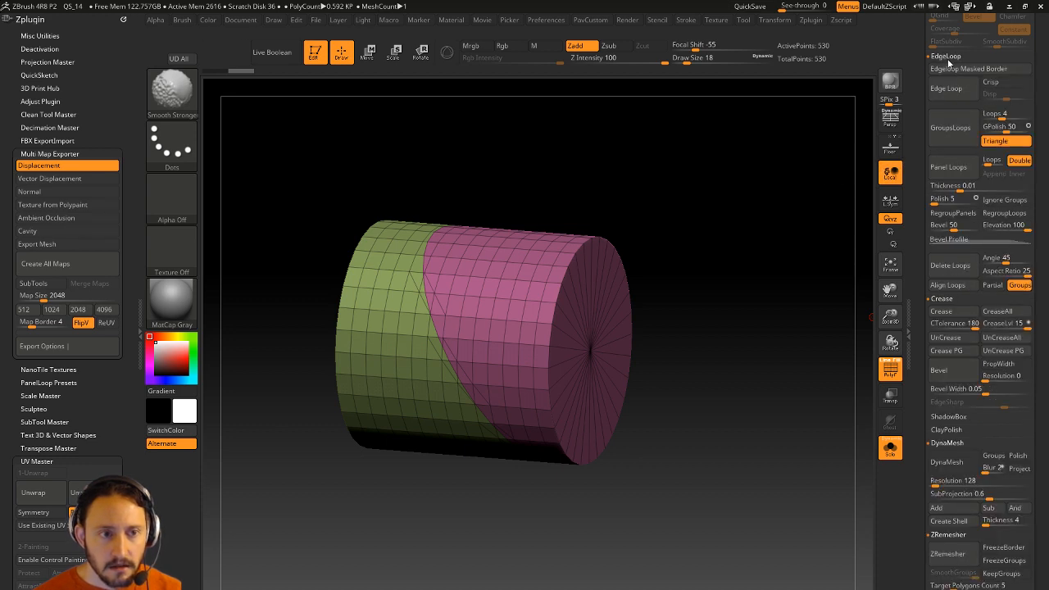
left_click_drag(751, 197, 510, 187)
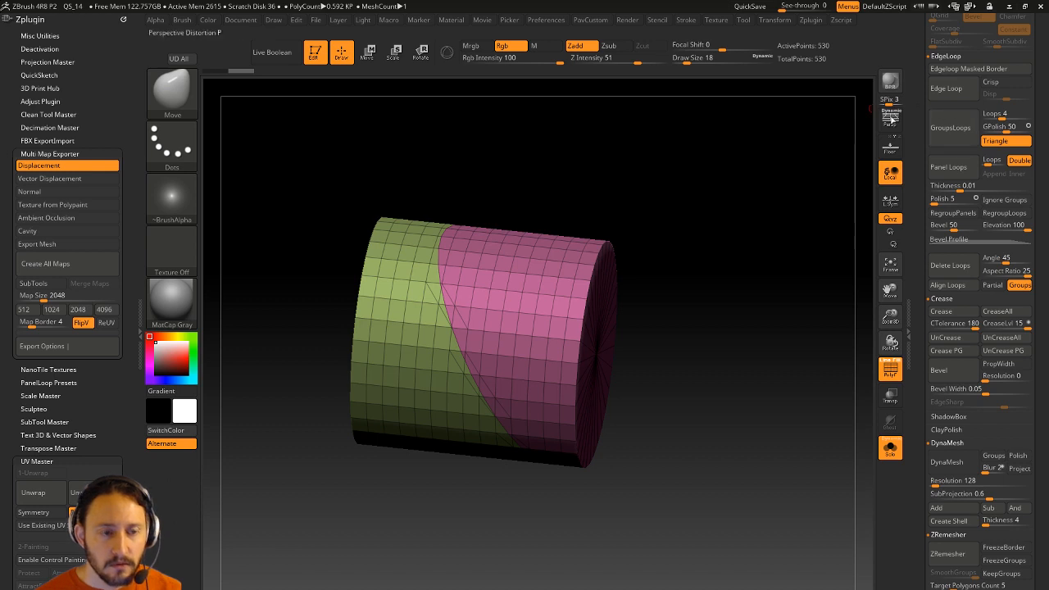
left_click(962, 90)
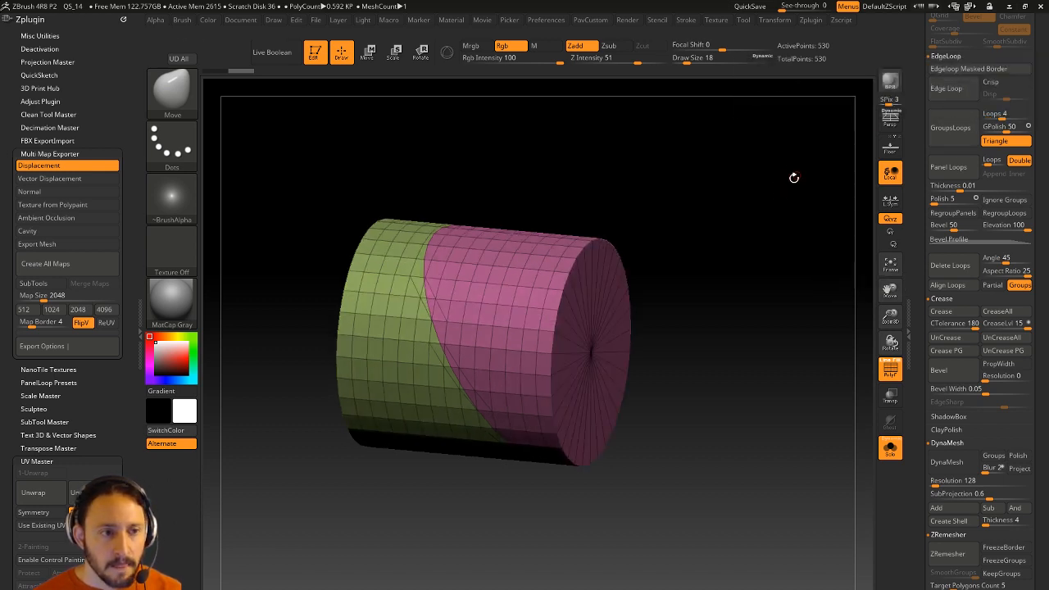
left_click_drag(795, 169, 831, 181, "shift")
left_click(581, 284, "ctrl+shift")
left_click(949, 89)
Restore the full cylinder, test GroupsLoops with 1 loop and GPolish 0, then undo.
left_click(777, 194, "ctrl+shift")
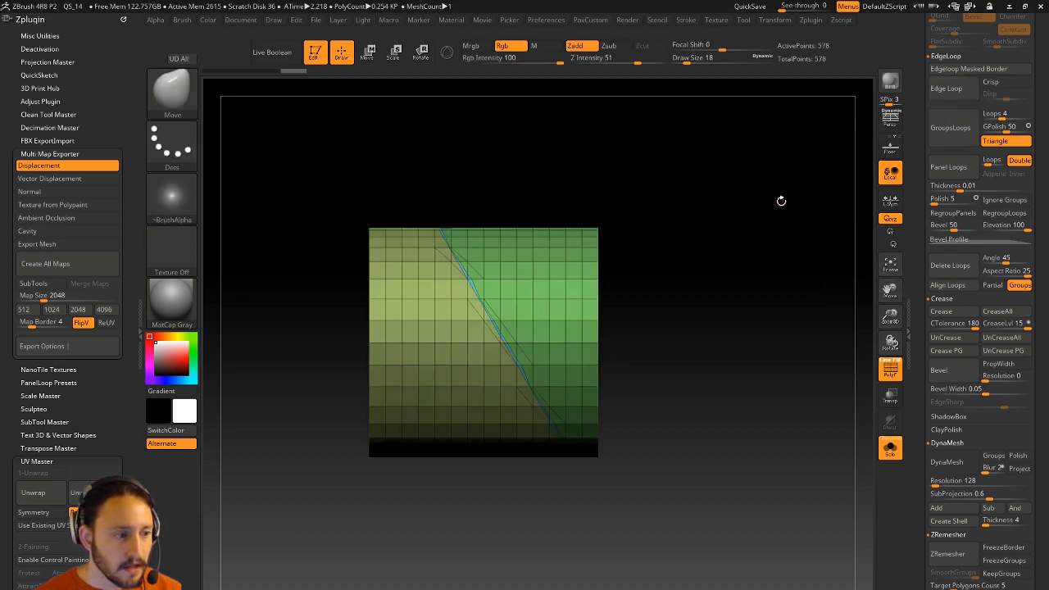
key("ctrl+z")
key("ctrl+z")
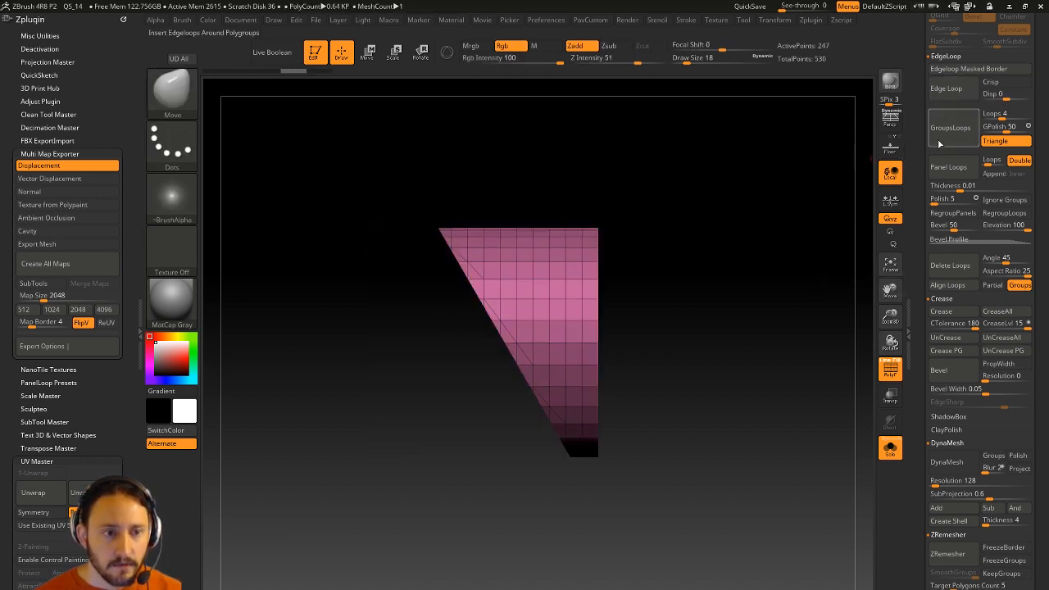
left_click(816, 195, "ctrl+shift")
left_click_drag(996, 114, 988, 115)
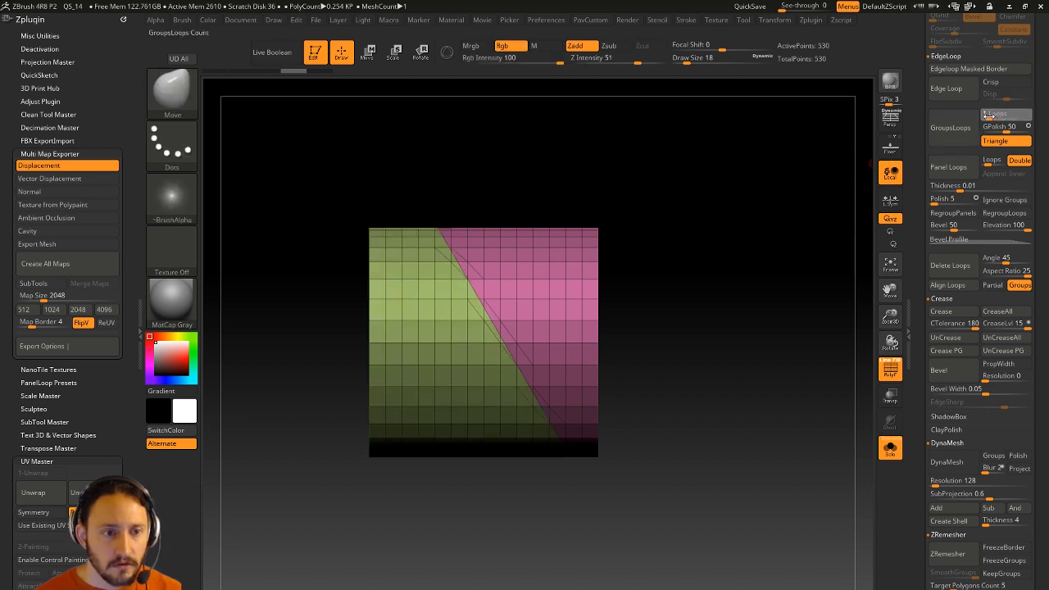
left_click(985, 126)
left_click(983, 127)
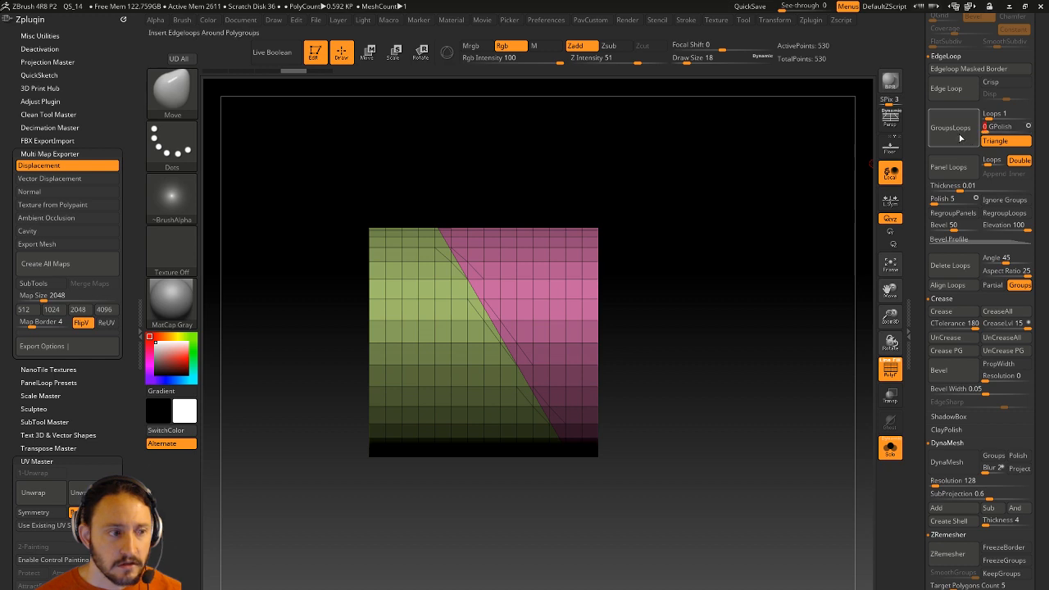
left_click(961, 131)
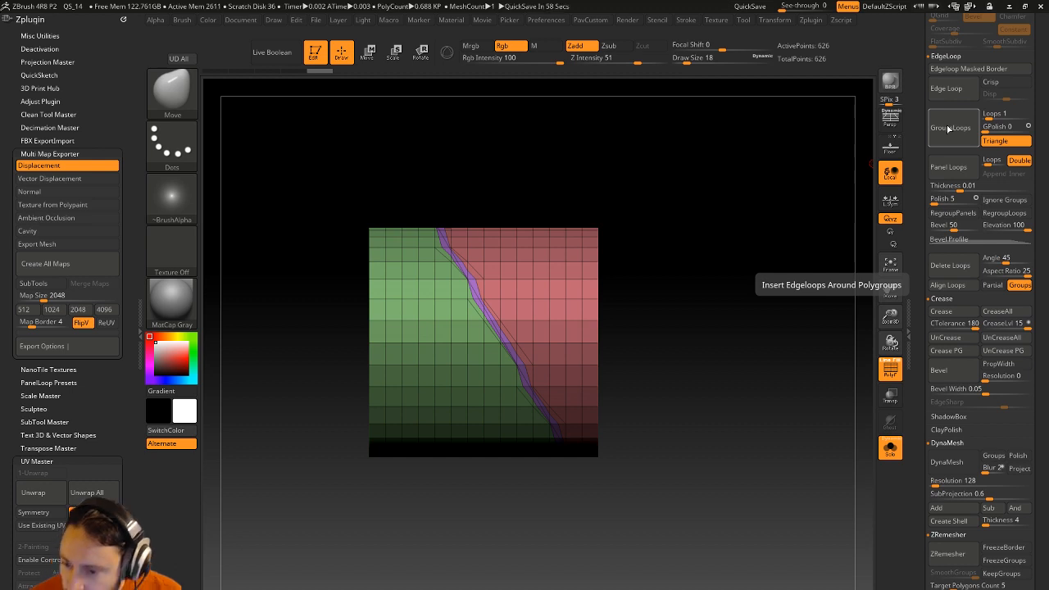
key("ctrl+z")
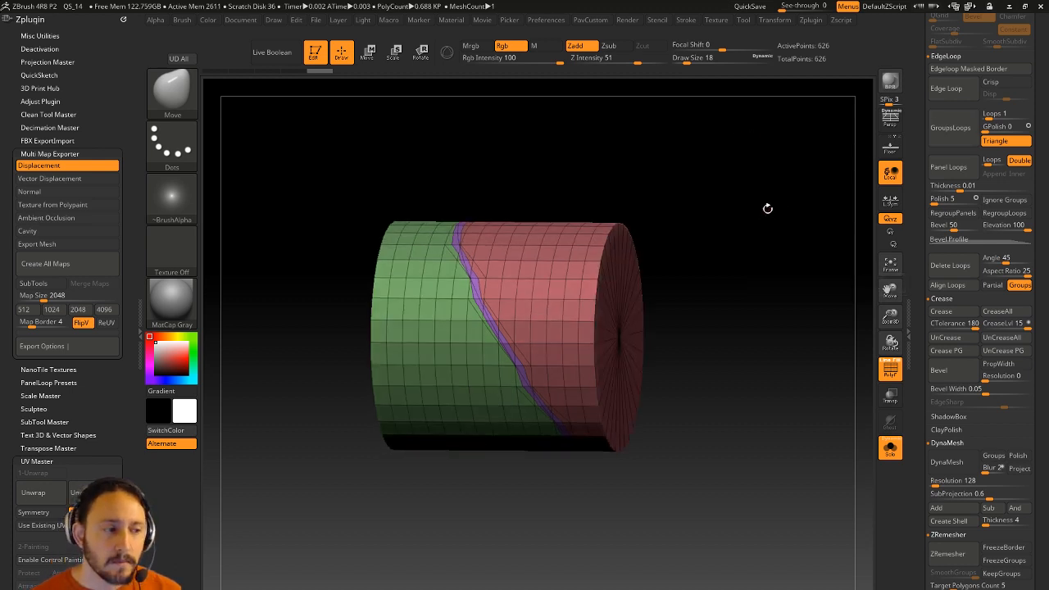
Raise Loops to 3 and insert three loops along the polygroup border.
left_click(993, 117)
left_click_drag(993, 117, 997, 117)
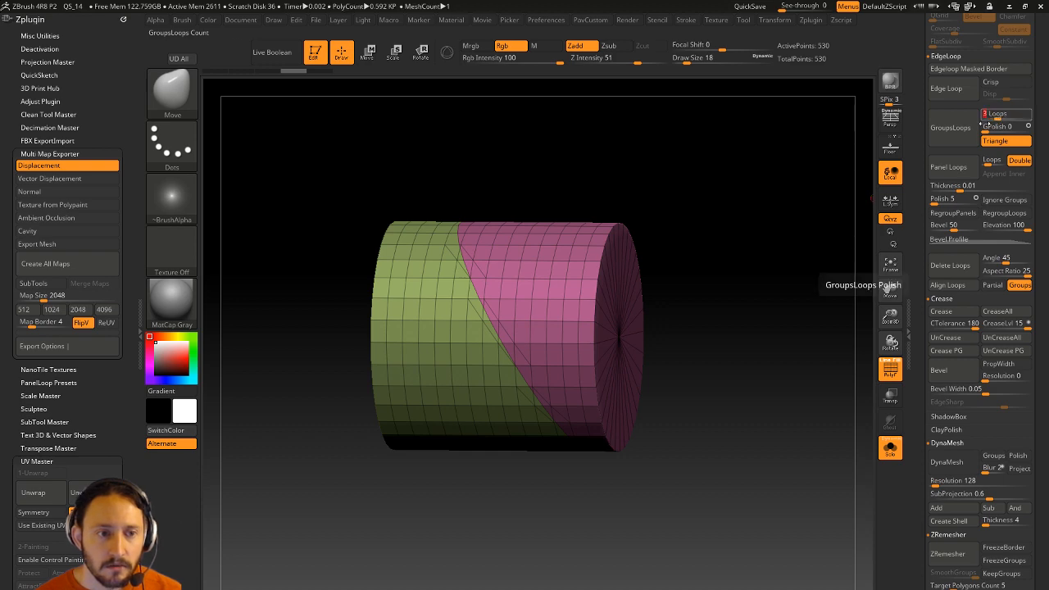
left_click(960, 138)
mouse_move(844, 197)
left_mouse_down("alt")
mouse_move(816, 283)
mouse_move(817, 265)
mouse_move(806, 261)
mouse_move(831, 238)
mouse_move(822, 199)
left_mouse_up("alt")
key("s")
left_click_drag(822, 199, 797, 194)
Isolate the green polygroup and the border-loop strip, invert visibility, then show everything.
key("ctrl+shift")
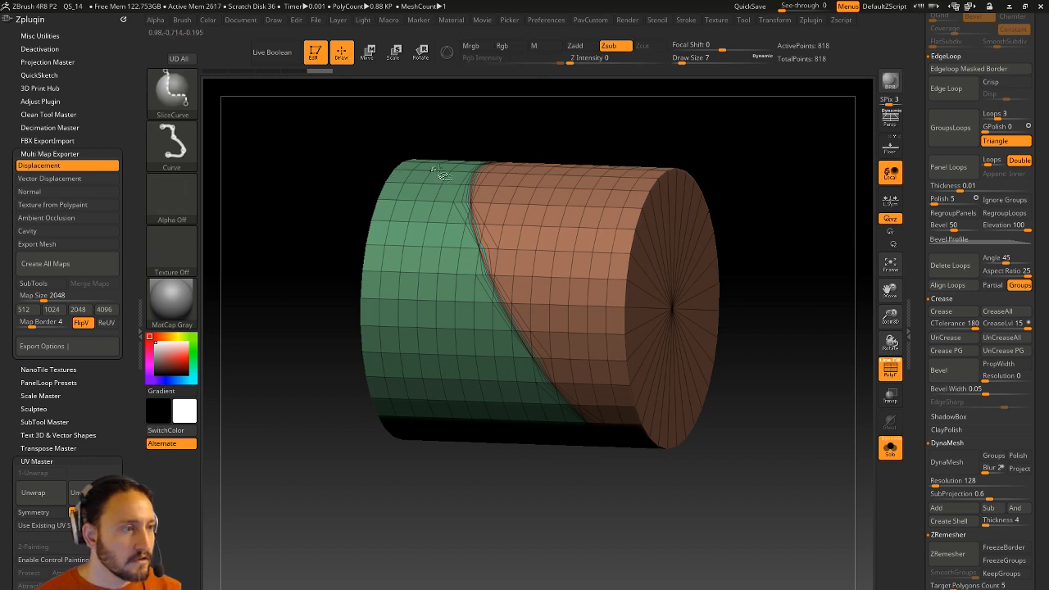
left_click(171, 90)
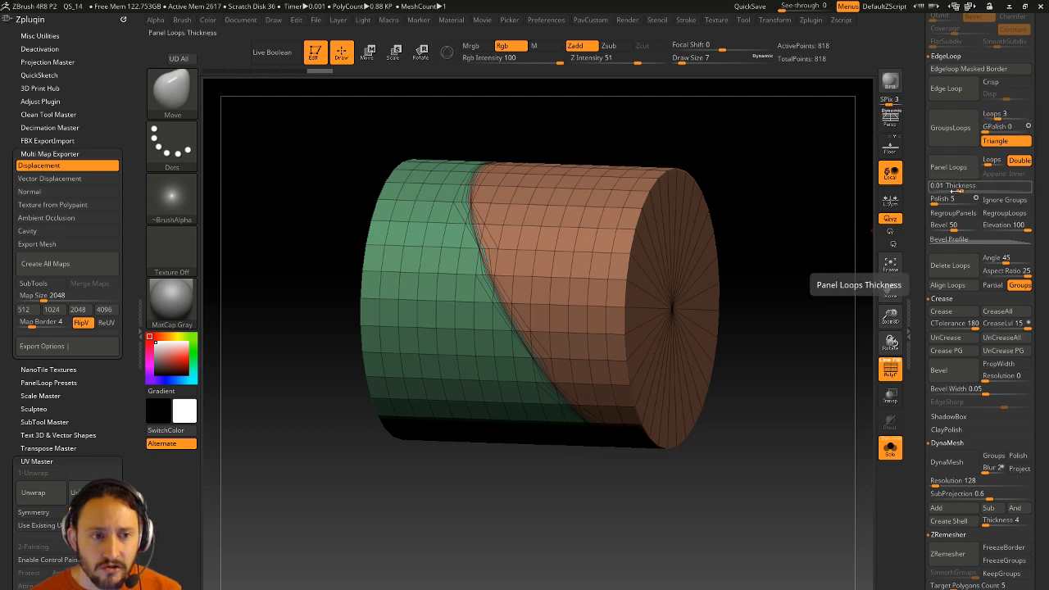
key("ctrl+shift")
left_click(640, 210, "ctrl+shift")
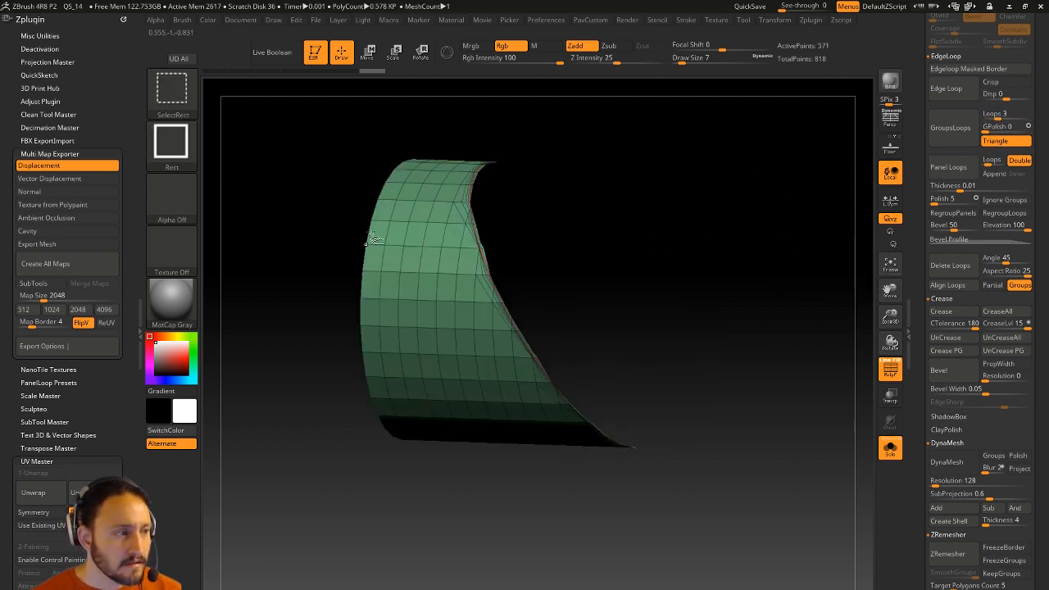
left_click(410, 204, "ctrl+shift")
left_click_drag(787, 148, 799, 214, "ctrl+shift")
mouse_move(783, 159)
left_mouse_down("ctrl+shift")
mouse_move(801, 215)
mouse_move(786, 199)
mouse_move(790, 207)
mouse_move(768, 222)
mouse_move(784, 227)
left_mouse_up("ctrl+shift")
left_click(788, 218, "ctrl+shift")
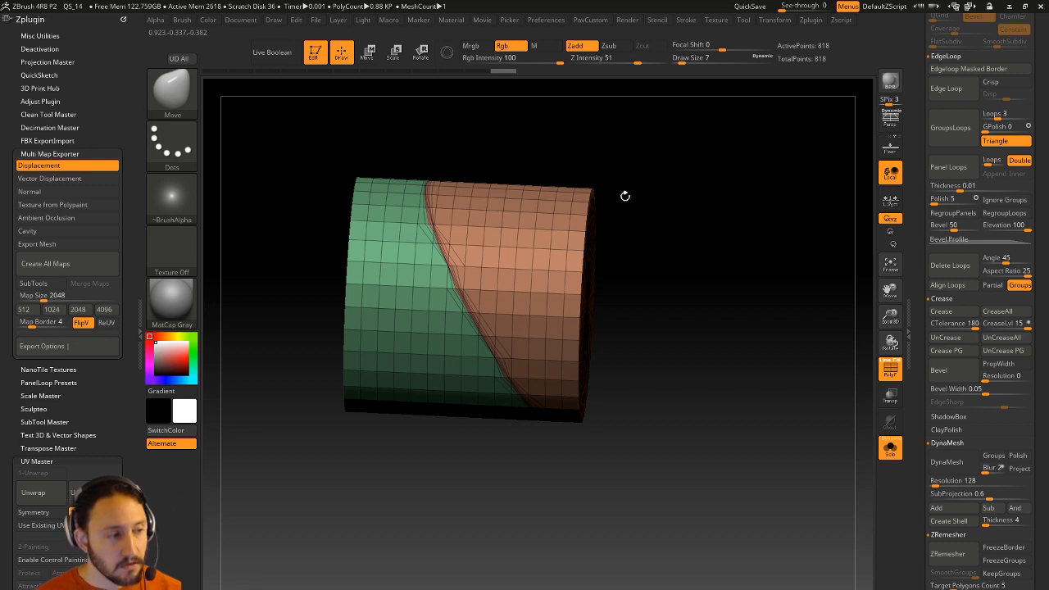
Isolate the orange part, restore the full cylinder, and expand Subtool Merge options.
left_click(583, 242, "ctrl+shift")
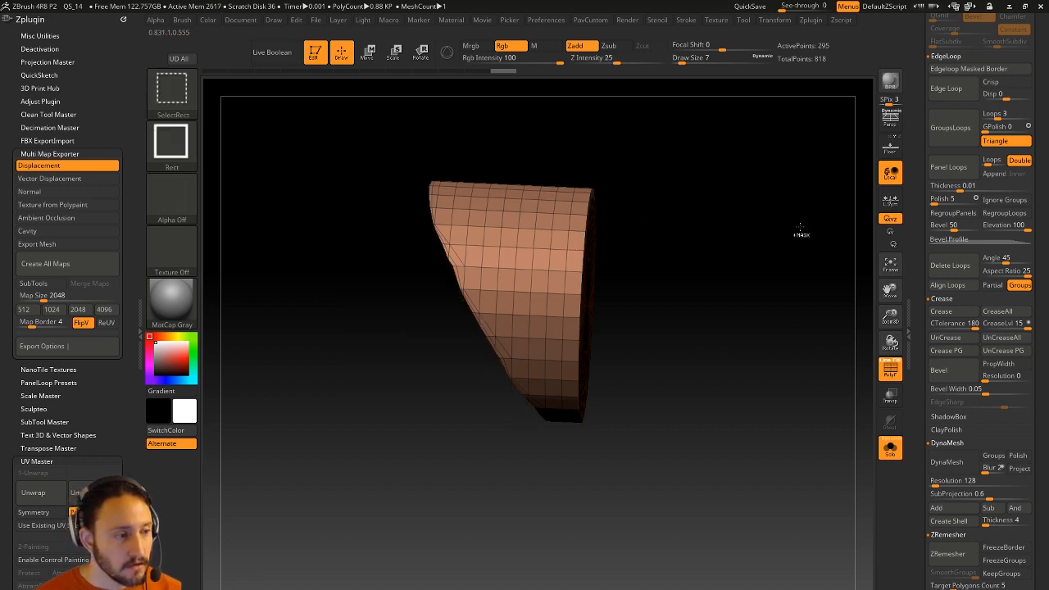
mouse_move(795, 234)
left_mouse_down()
mouse_move(777, 237)
mouse_move(799, 237)
left_mouse_up()
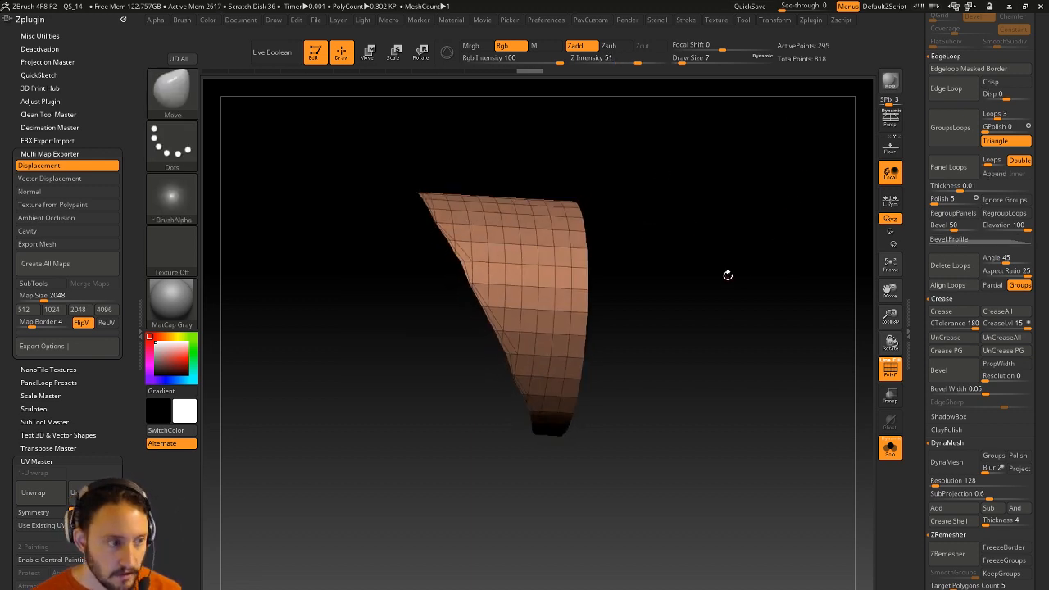
key("ctrl+shift")
left_click(743, 270, "ctrl+shift")
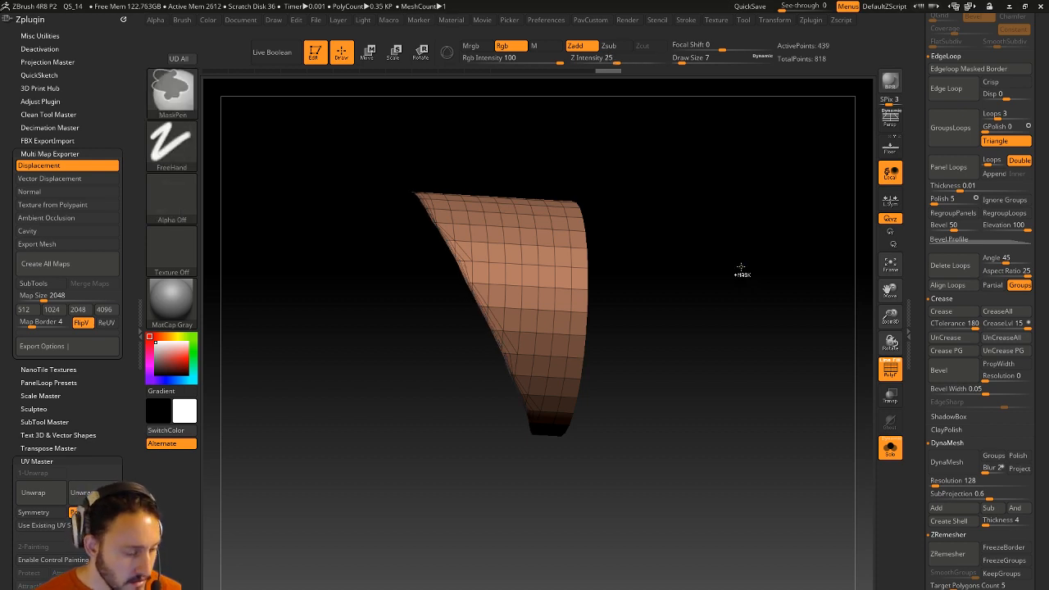
left_click(742, 270, "ctrl+shift")
left_click_drag(757, 261, 819, 448)
left_click_drag(629, 244, 715, 245)
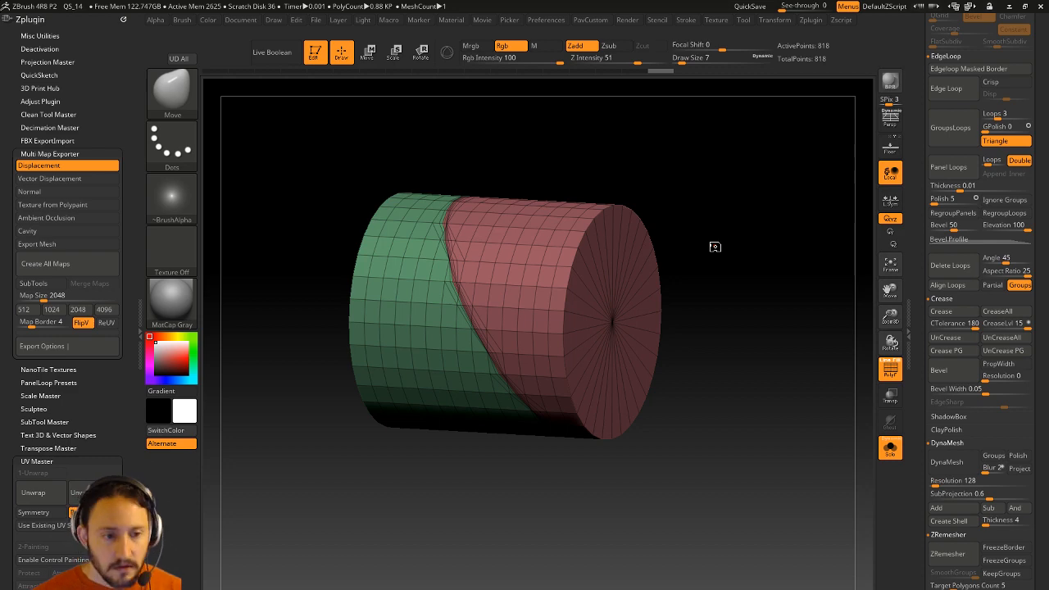
left_click_drag(918, 122, 933, 228)
left_click(948, 267)
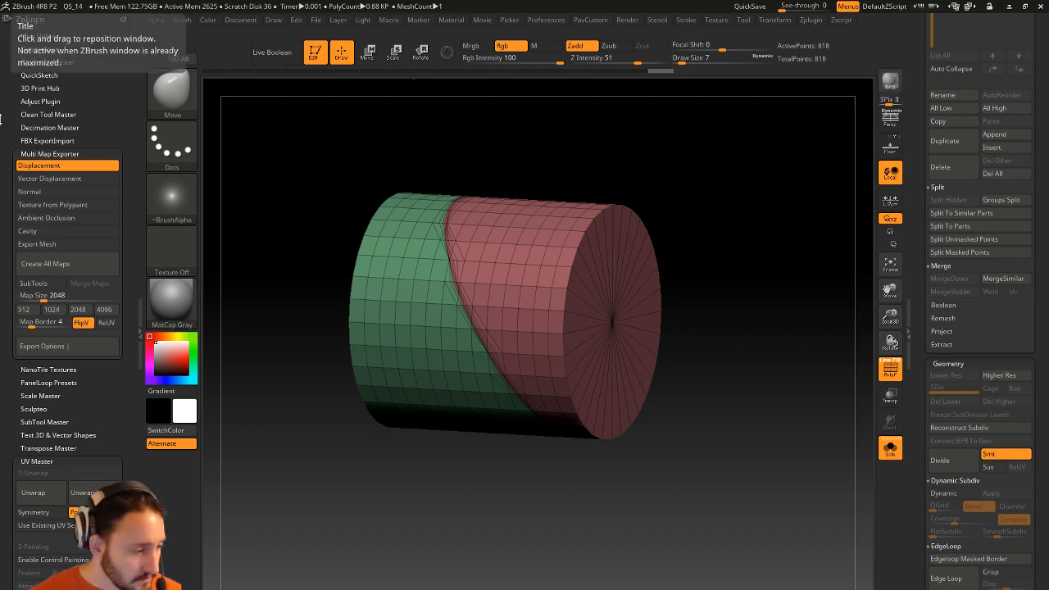
Switch to the browser and open the YouTube Livestream Full Episodes playlist.
key("alt+Tab")
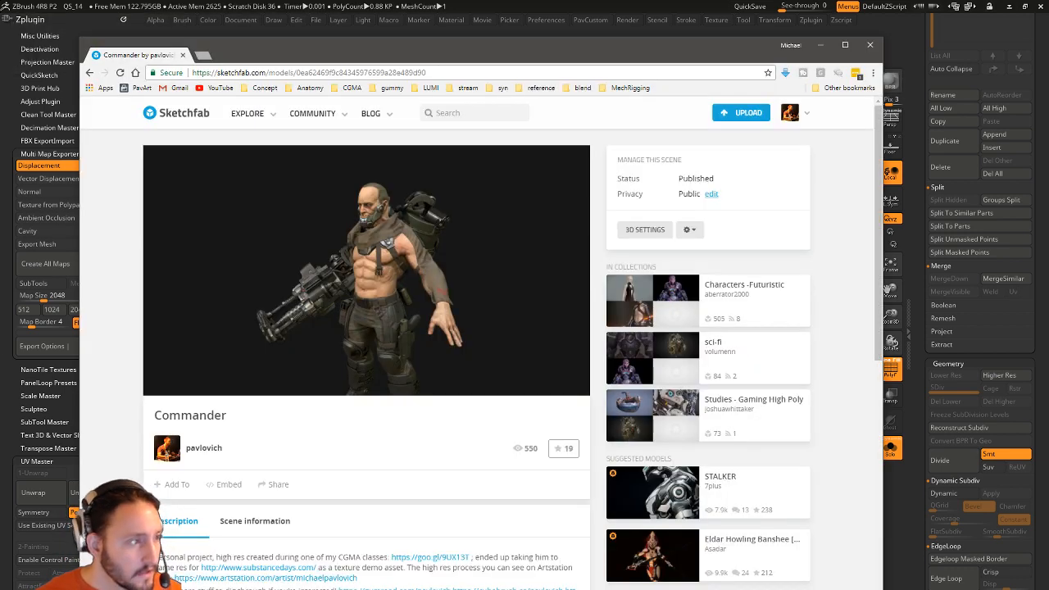
left_click(221, 87)
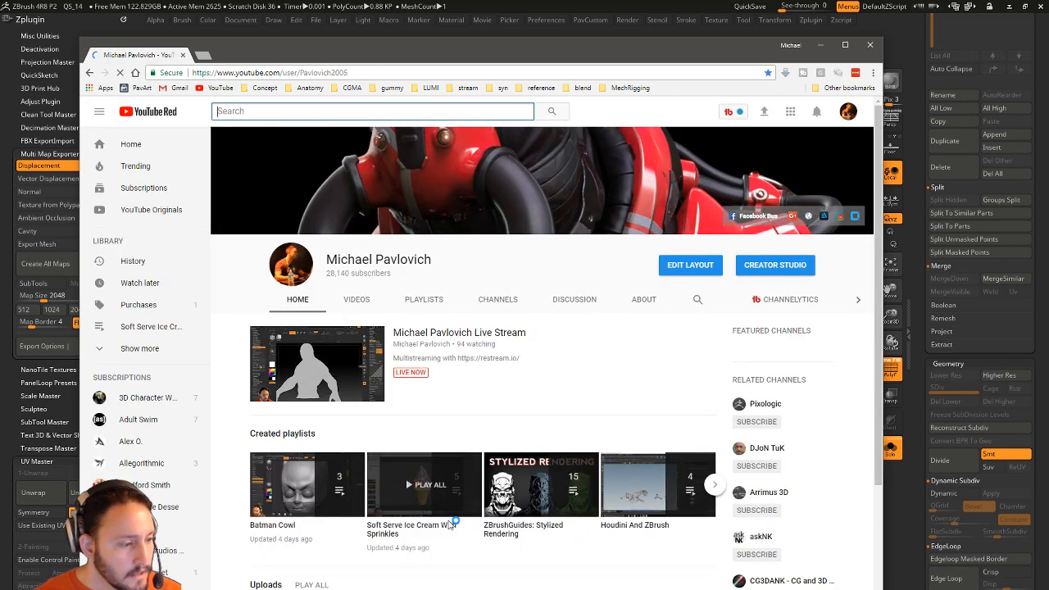
scroll(404, 422, "down", 1)
scroll(404, 420, "down", 3)
left_click(423, 141)
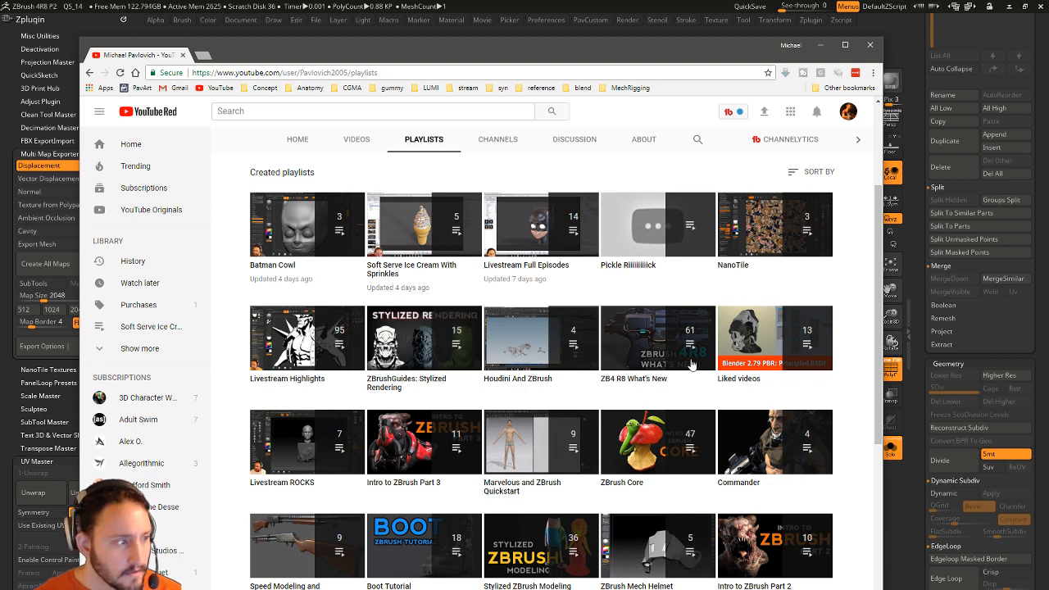
left_click(530, 267)
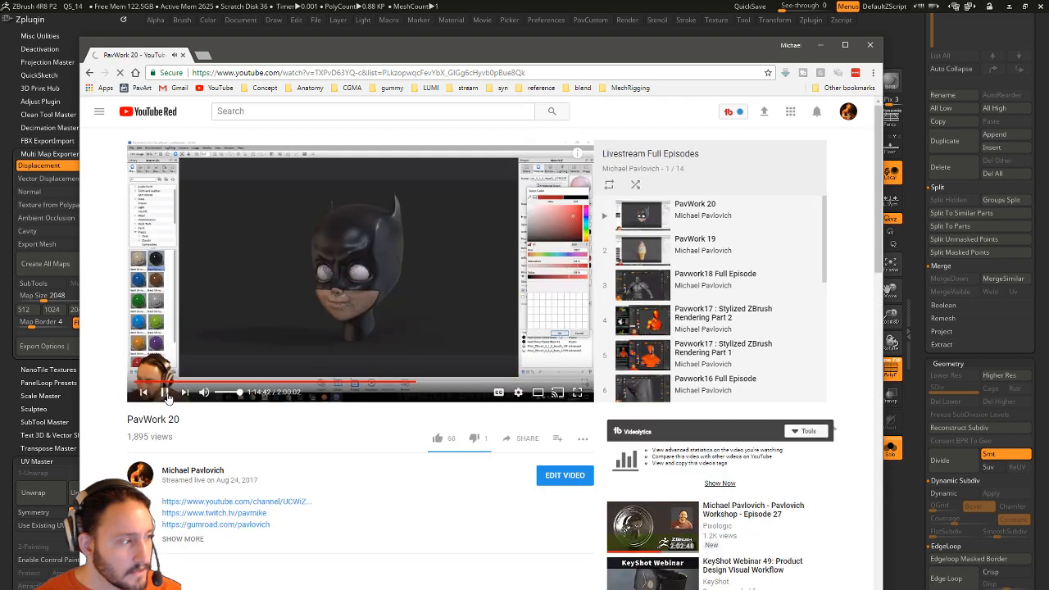
Play the PavWork 20 livestream at 0.5 speed, pause at 1:14:48, and close the browser.
left_click(517, 393)
left_click(508, 331)
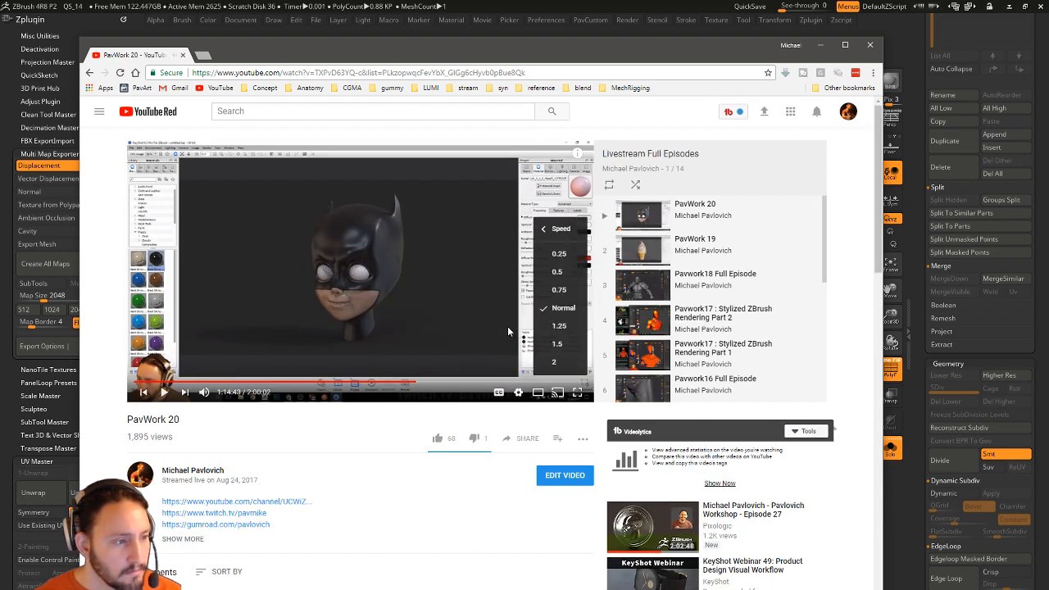
left_click(566, 259)
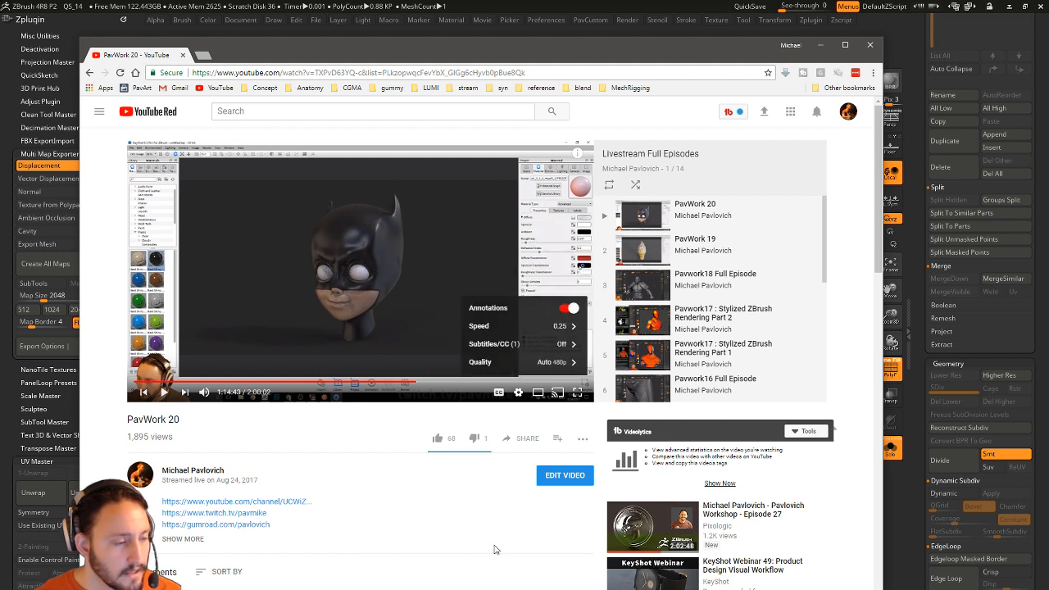
left_click(166, 392)
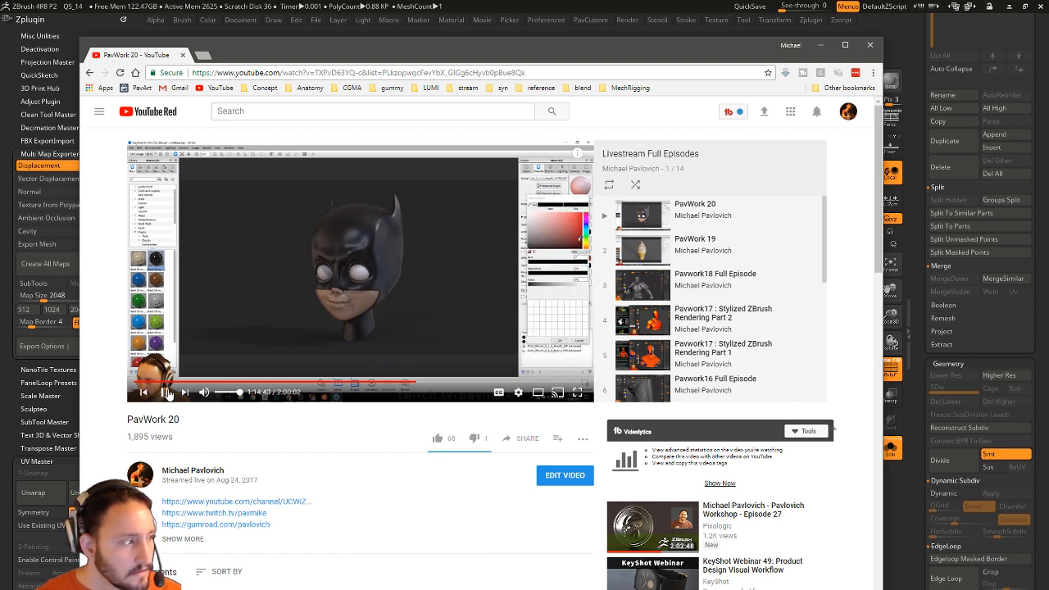
left_click(521, 393)
left_click(554, 332)
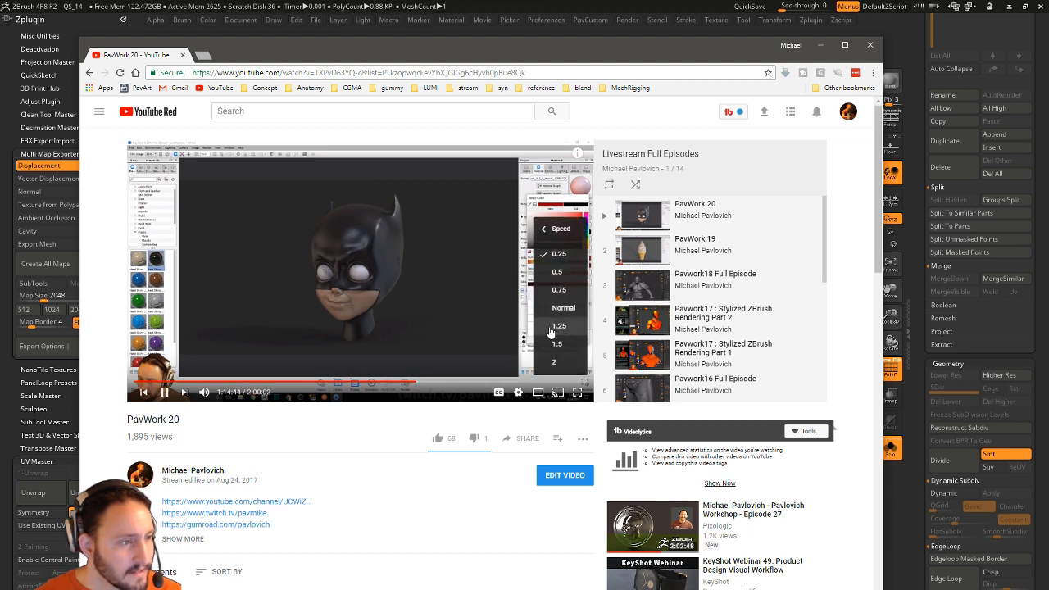
left_click(558, 276)
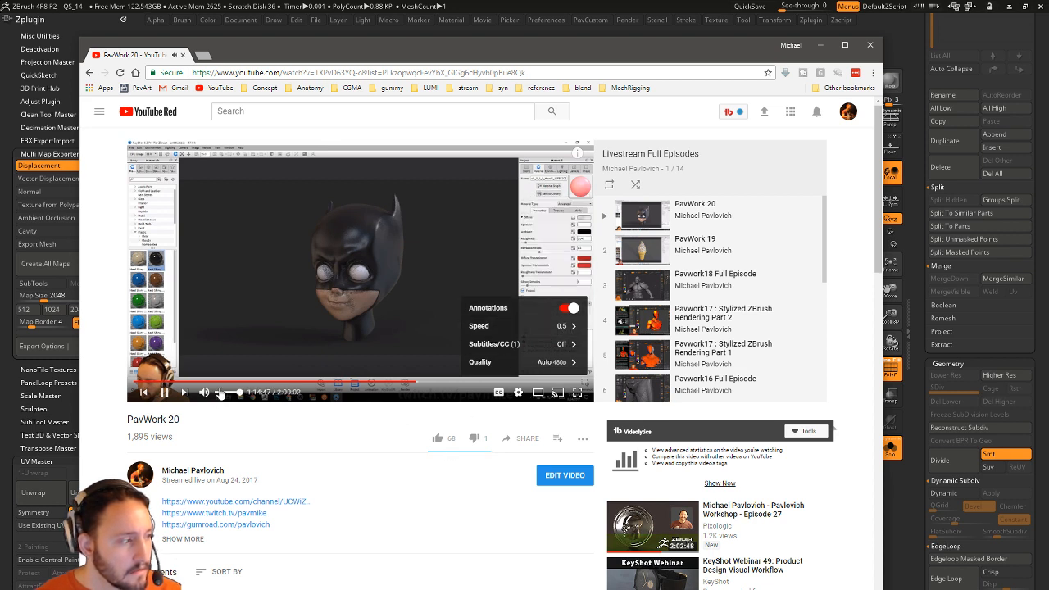
left_click(166, 393)
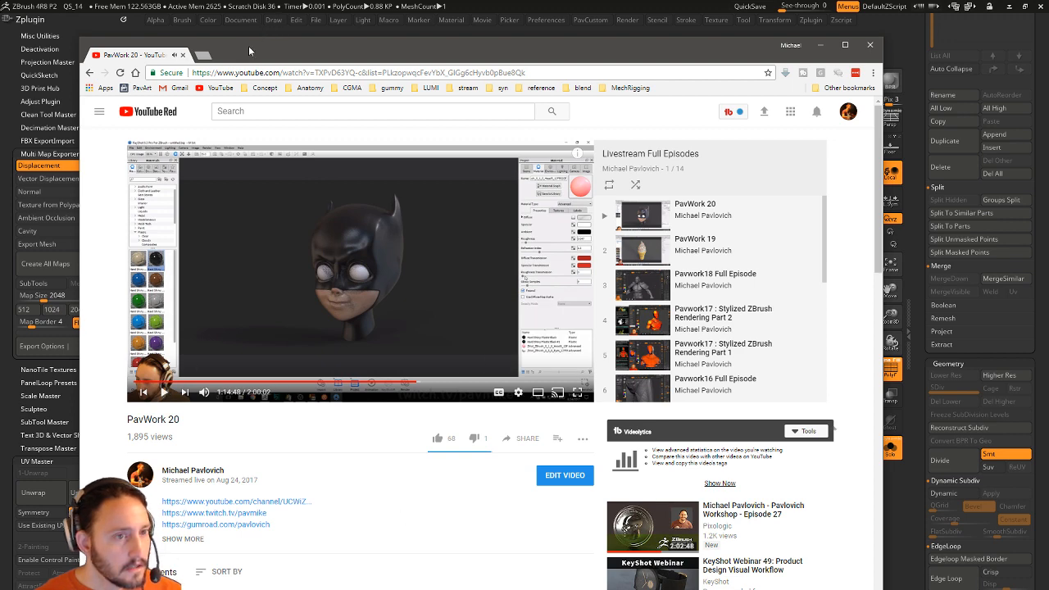
left_click(183, 54)
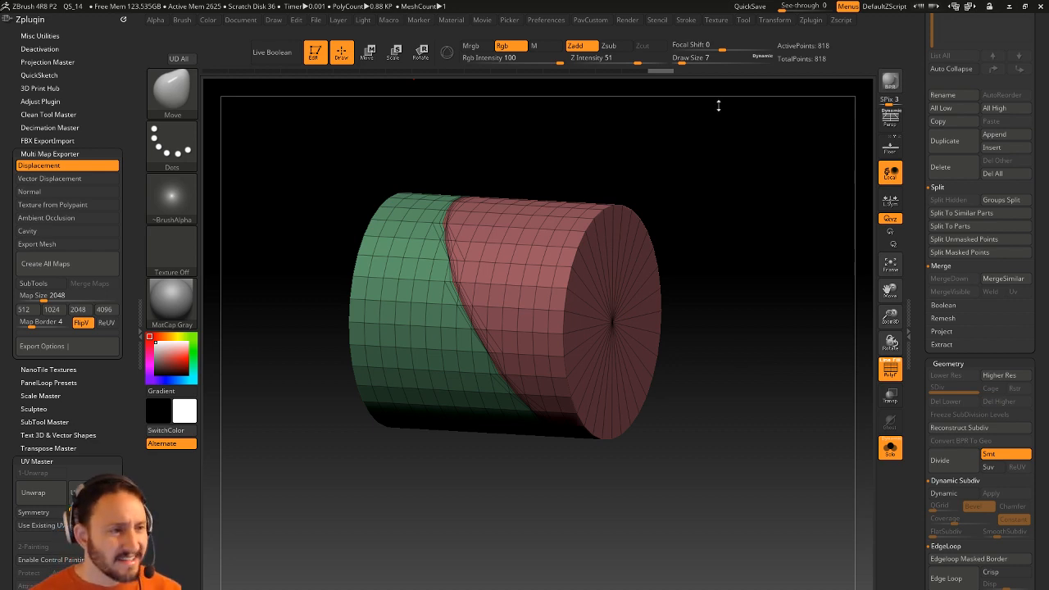
Switch to RenderALL_004, turn off Solo to show all parts, and frame the figure.
left_click_drag(916, 64, 918, 243)
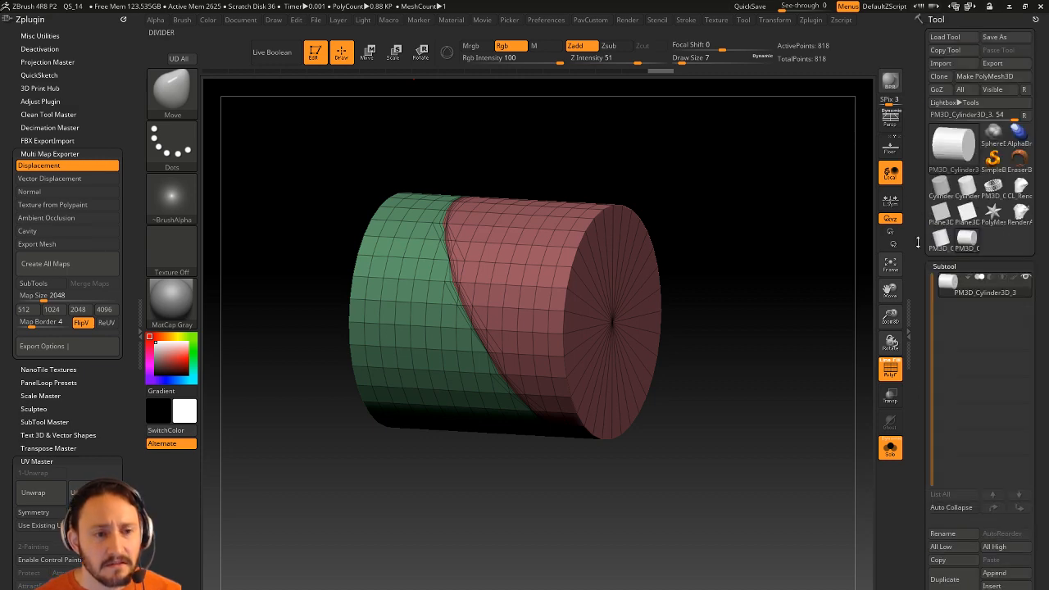
left_click(1019, 215)
left_click_drag(826, 245, 756, 419)
left_click(890, 448)
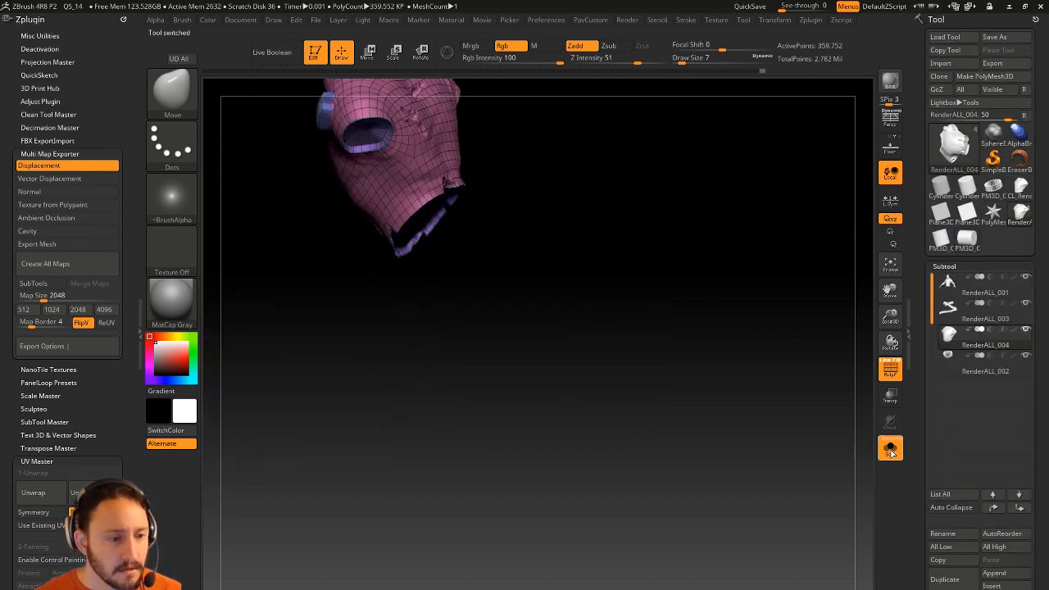
left_click_drag(799, 344, 767, 255, "shift")
left_click_drag(578, 99, 703, 196, "alt")
left_click_drag(703, 196, 749, 234, "alt")
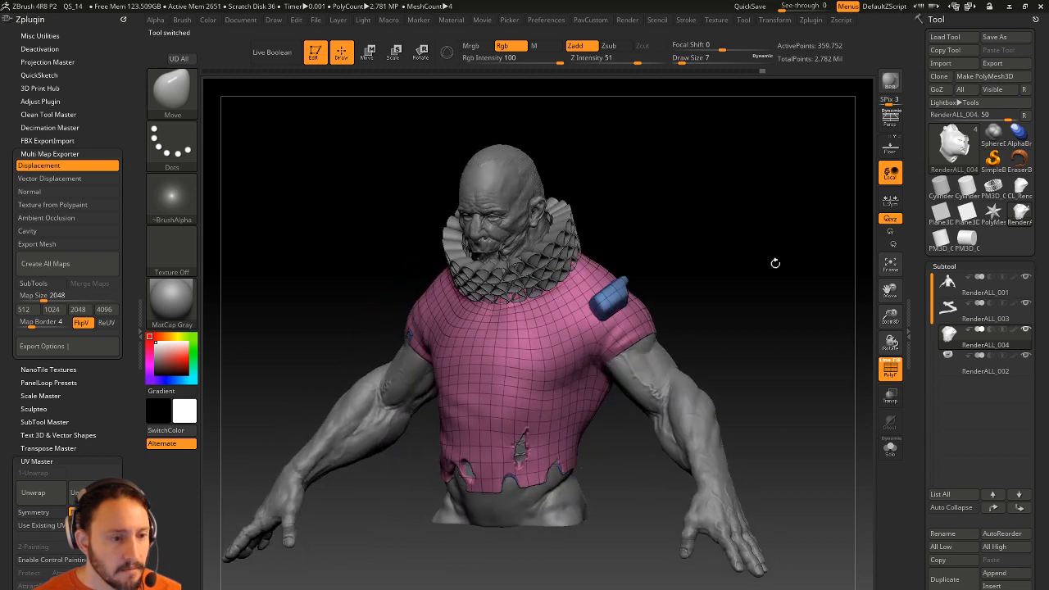
Turn off PolyF, set SPix to 0, and render a BPR preview.
left_click(889, 369)
left_click(123, 20)
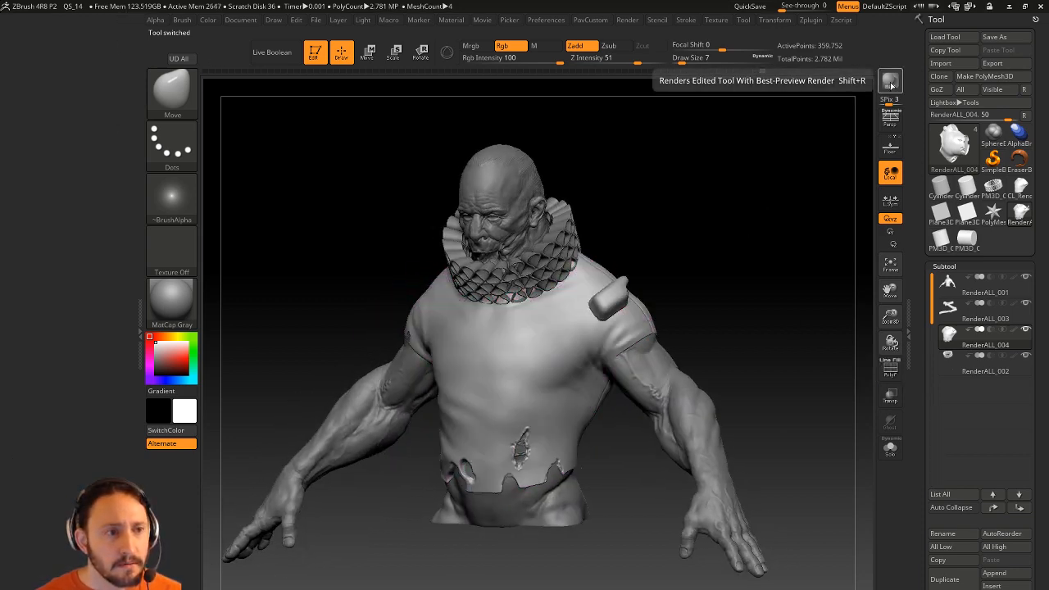
left_click_drag(889, 102, 879, 102)
left_click(888, 85)
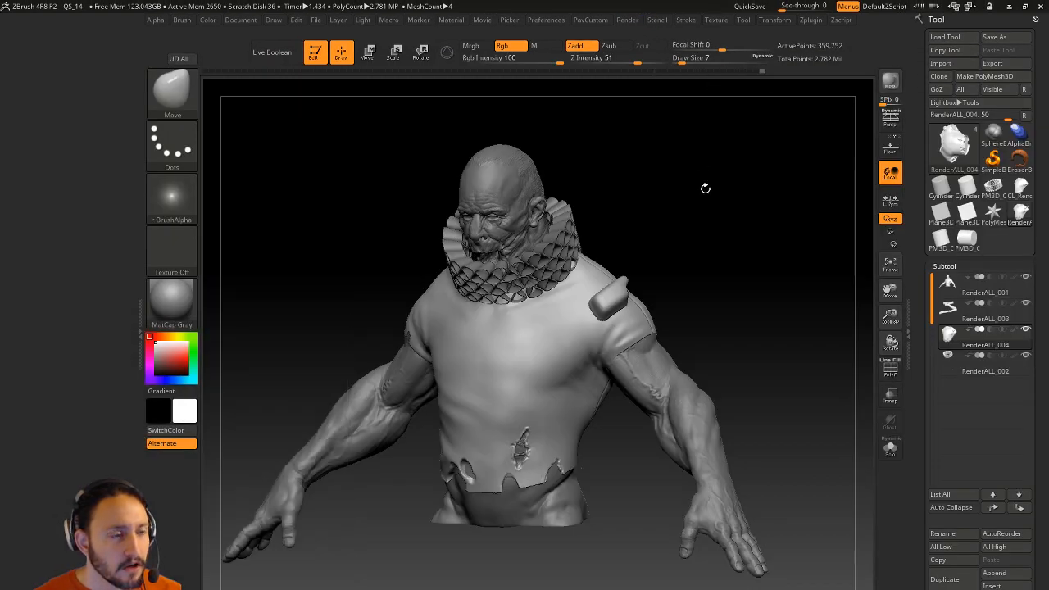
left_click(631, 21)
left_click(890, 82)
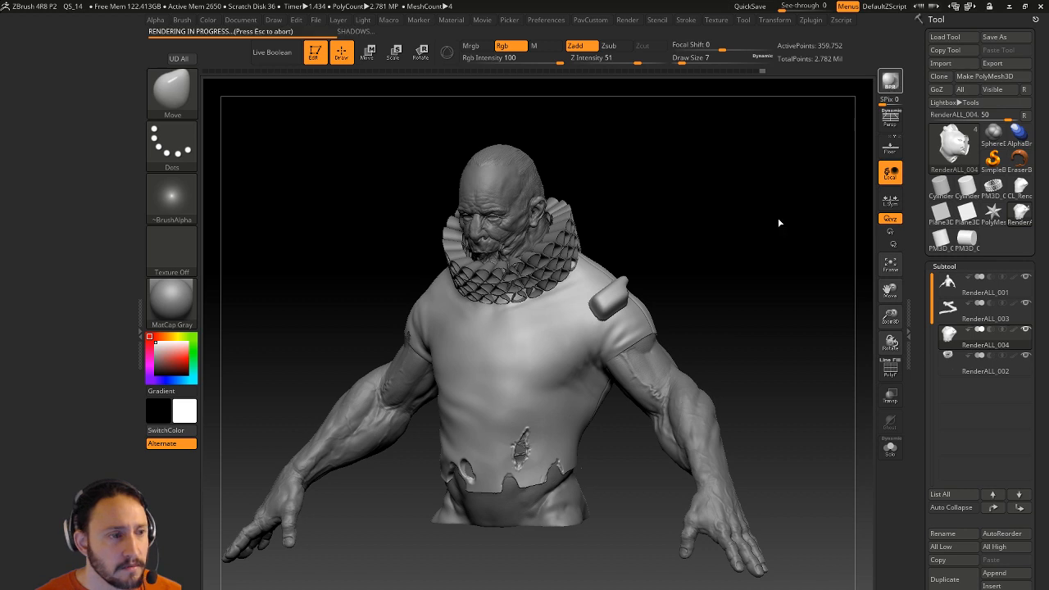
key("shift")
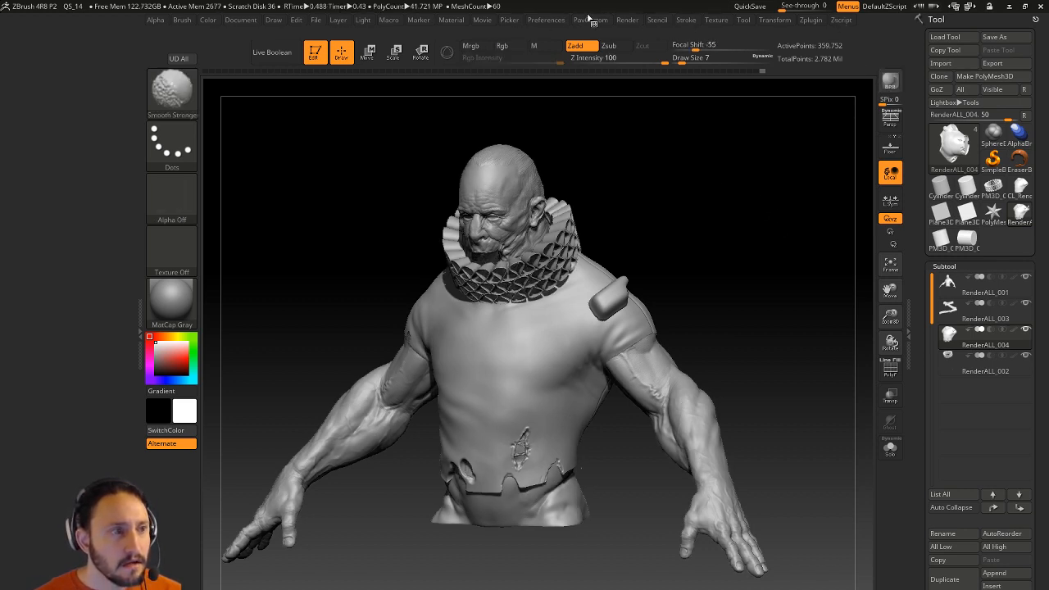
Dock the Render palette left, expand Render Properties and BPR RenderPass, and view the Depth map.
left_click(627, 21)
left_click(622, 35)
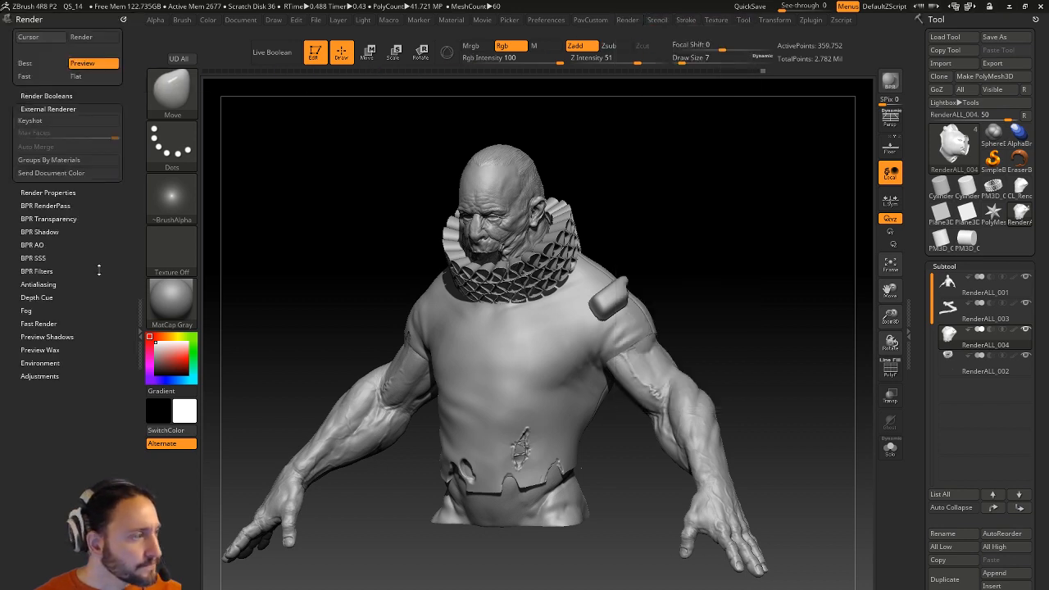
left_click(62, 194)
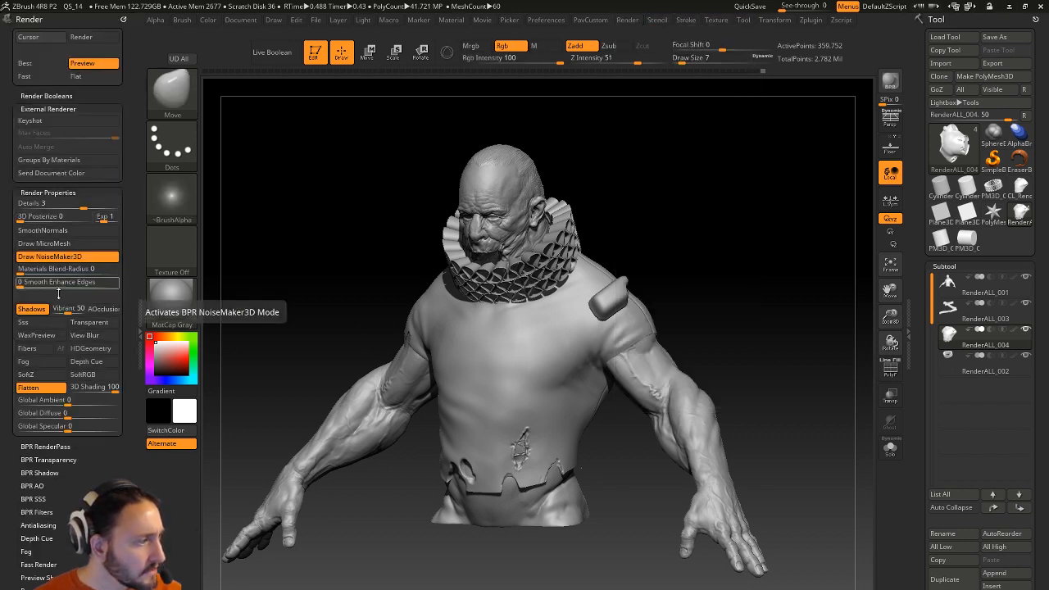
left_click(45, 446)
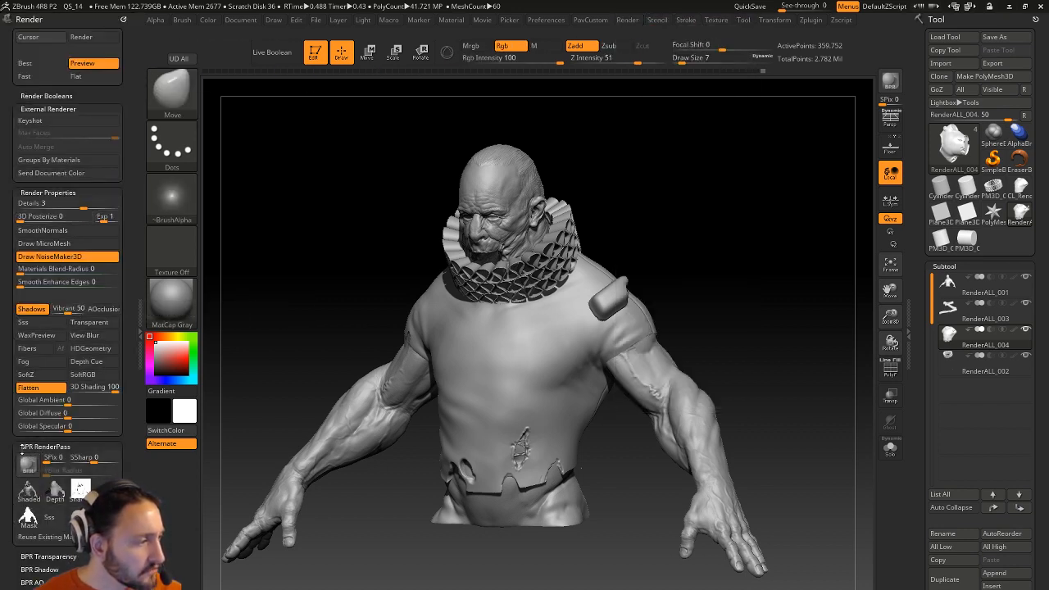
mouse_move(56, 344)
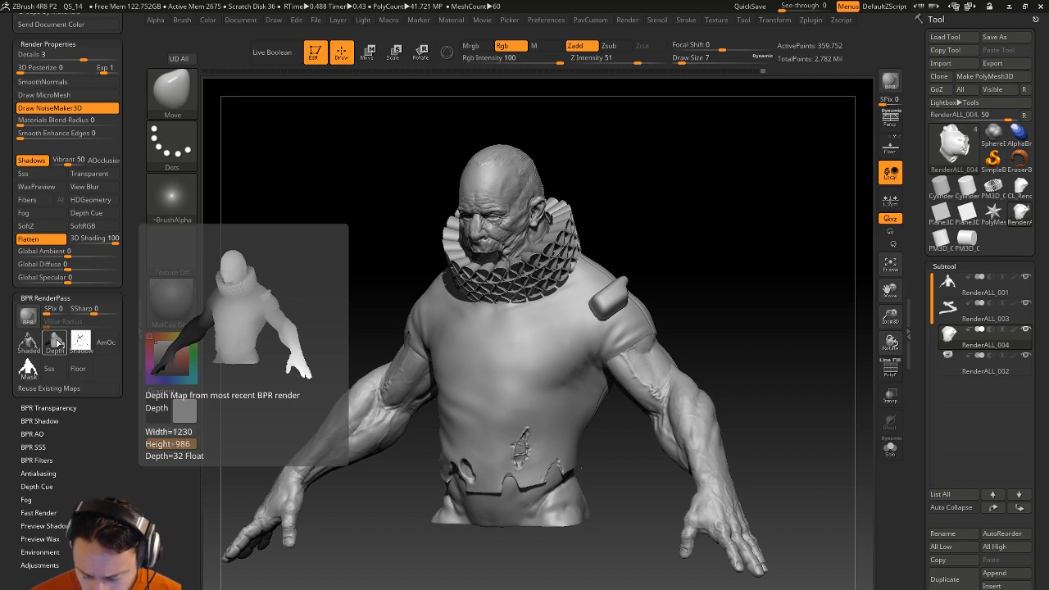
Grab two depth alphas with GrabDoc from different angles, ending with ZGrab02.
left_click_drag(679, 228, 660, 222)
left_click(193, 197)
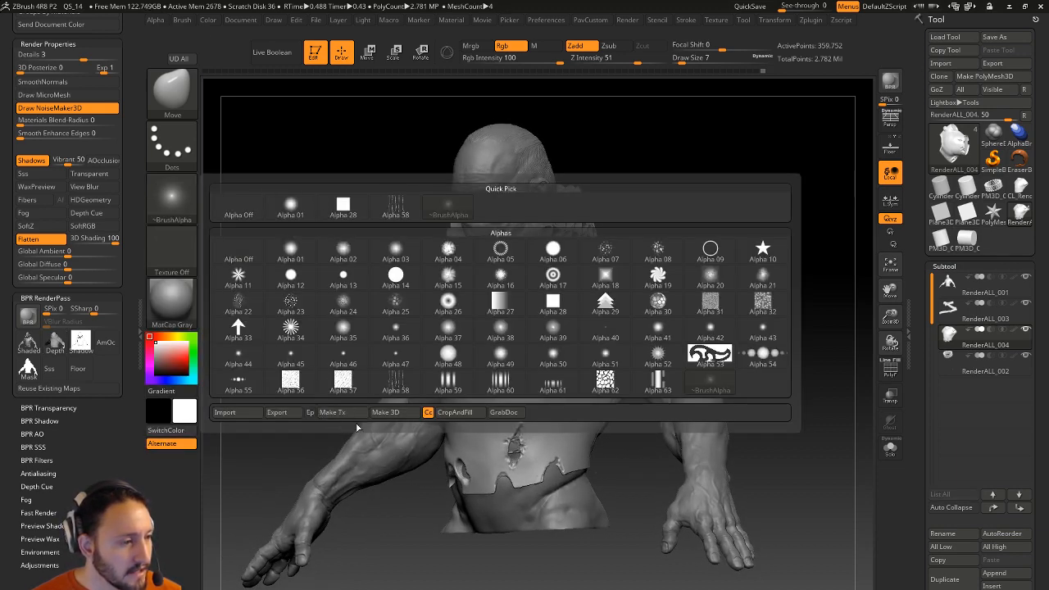
left_click(503, 412)
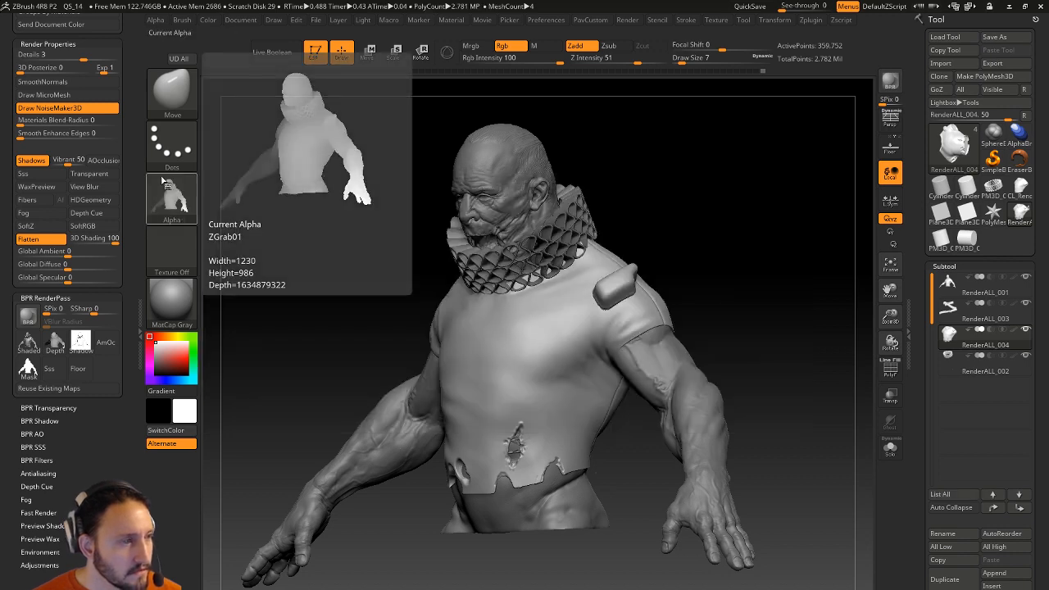
left_click_drag(773, 196, 650, 205)
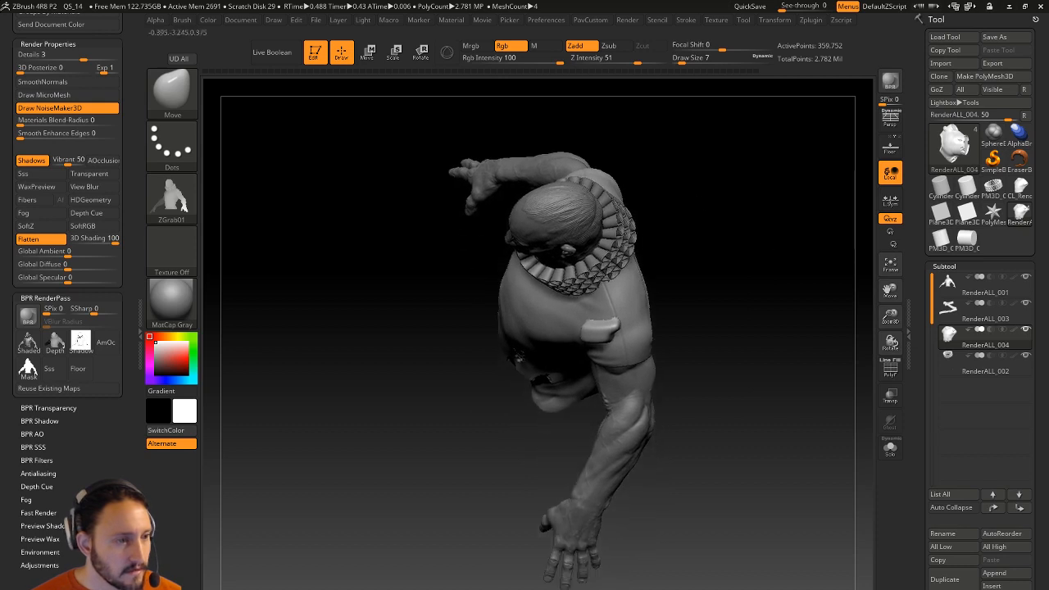
left_click(171, 196)
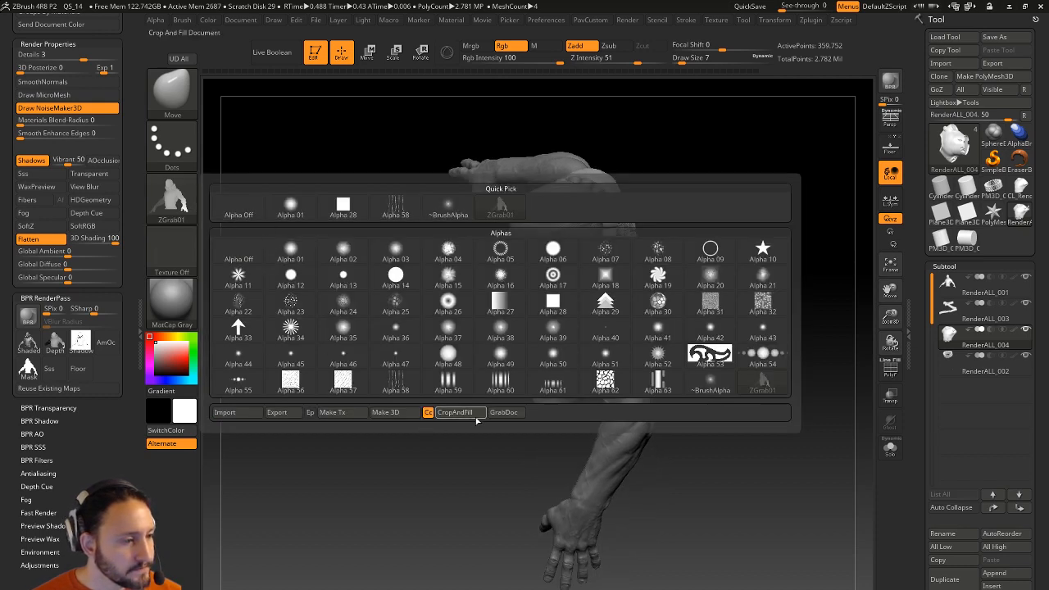
left_click(503, 412)
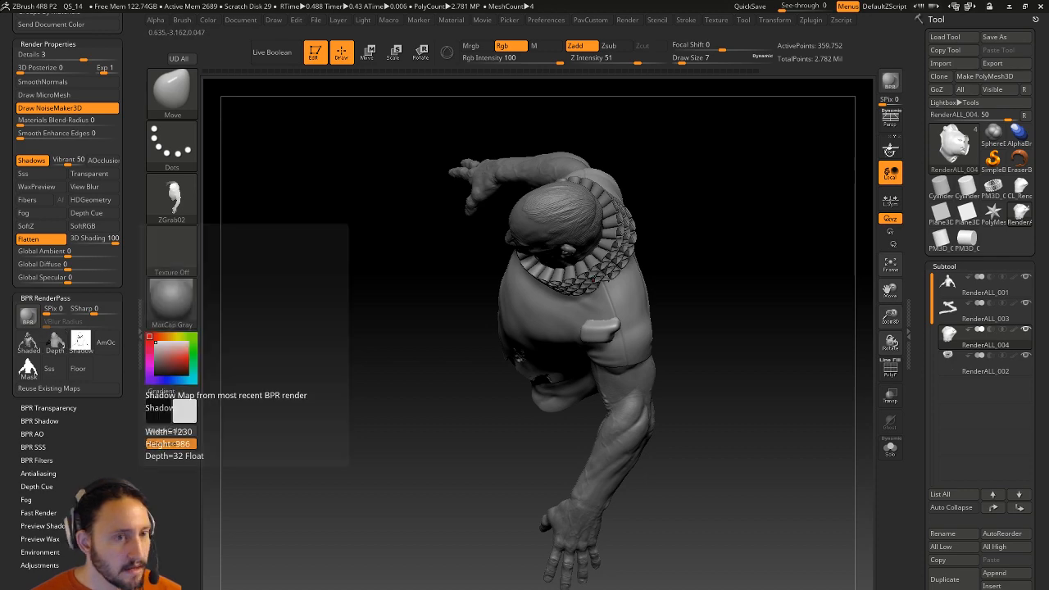
Re-render with BPR and save the Depth render pass as an image.
left_click(892, 84)
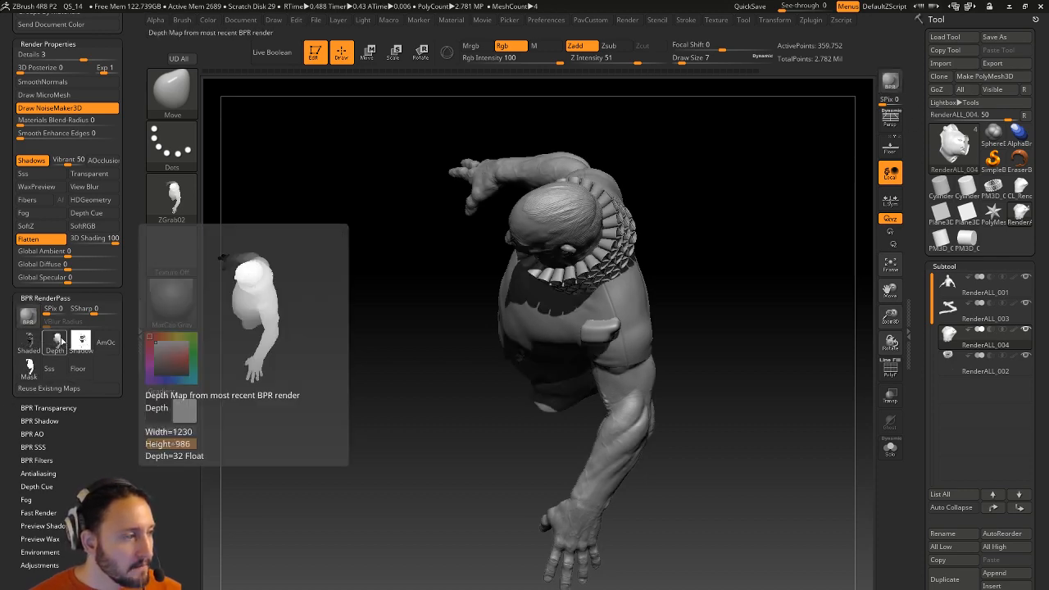
left_click(60, 341)
left_click(432, 311)
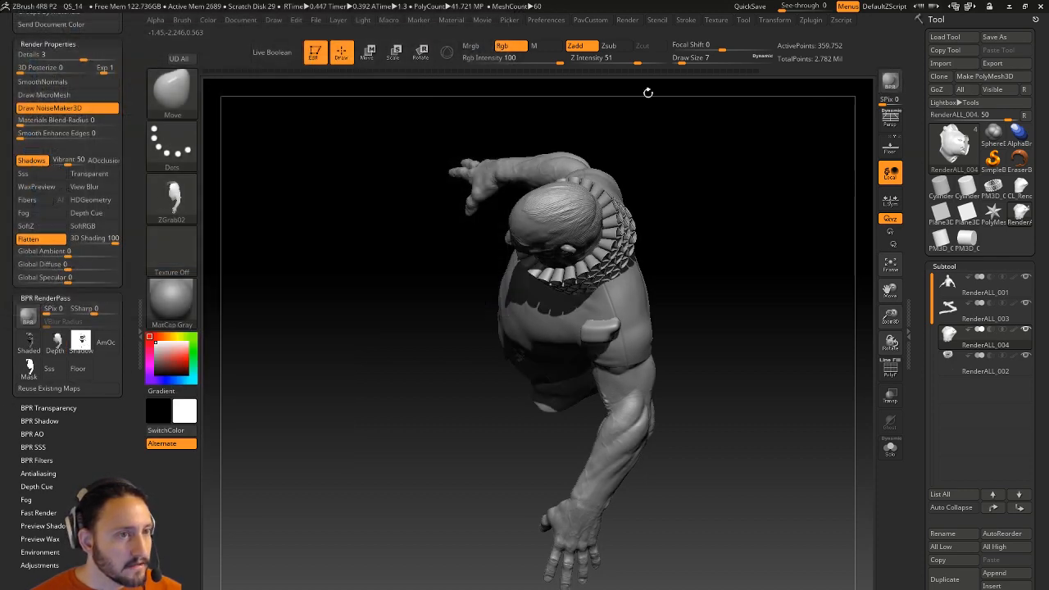
left_click(811, 21)
Open and then close the ZBrush To Photoshop plugin info panel.
left_click_drag(801, 32, 61, 99)
left_click_drag(8, 273, 20, 215)
left_click(34, 246, "shift")
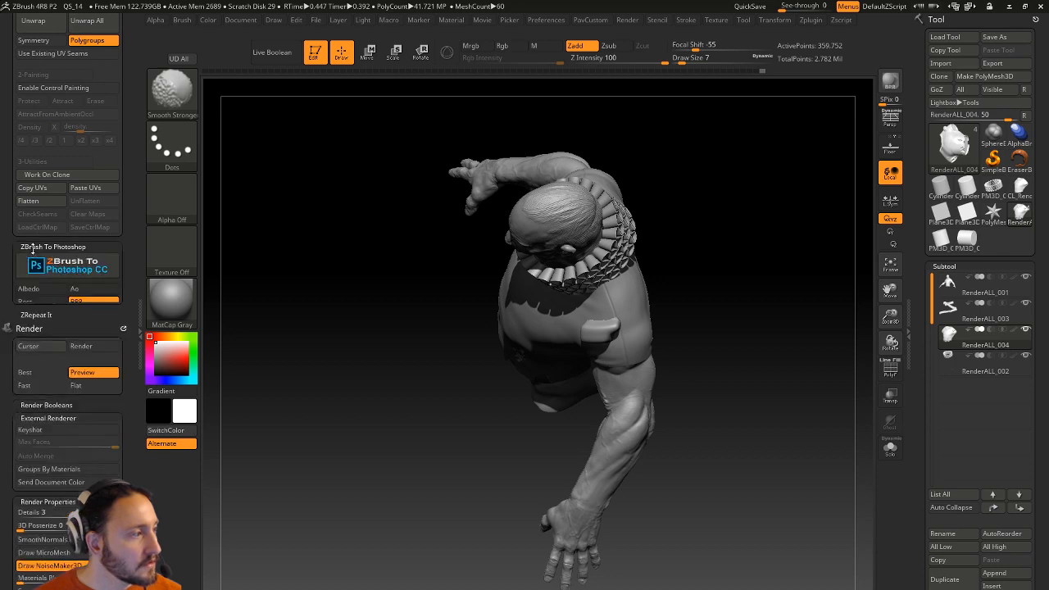
left_click(66, 271)
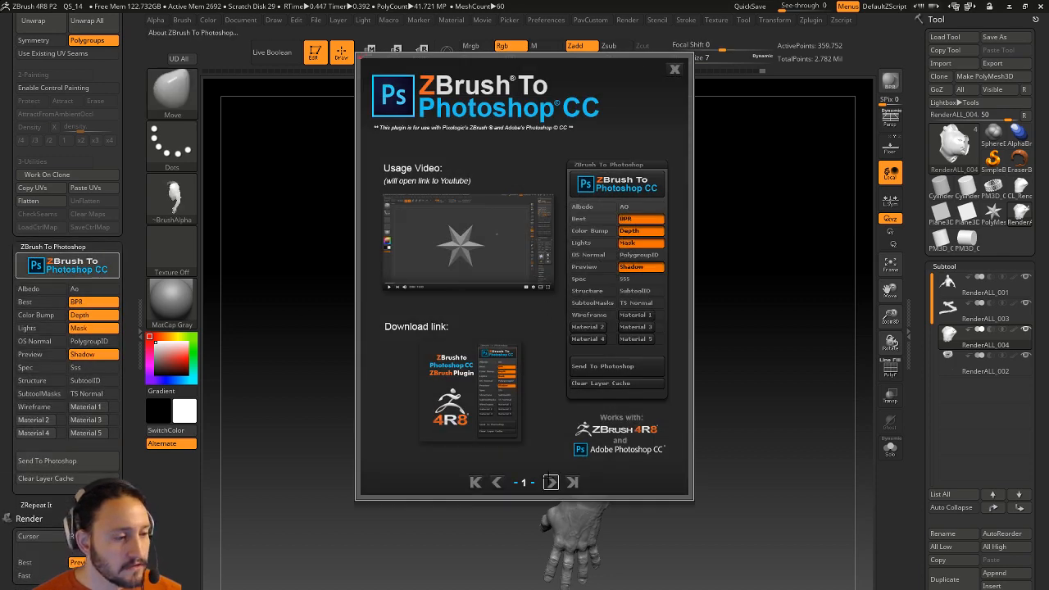
left_click(550, 482)
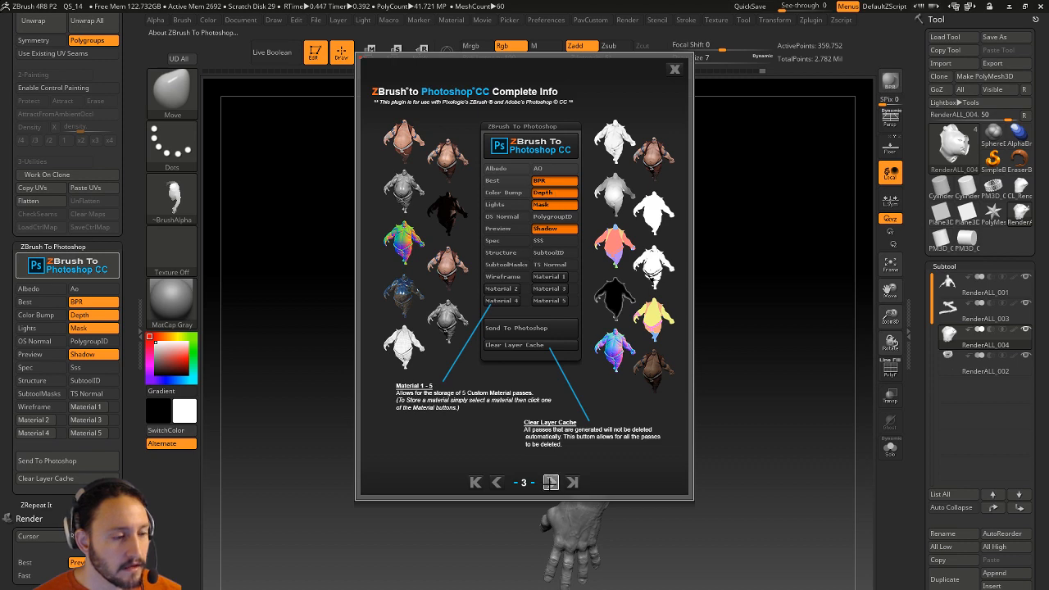
left_click(550, 482)
left_click(674, 70)
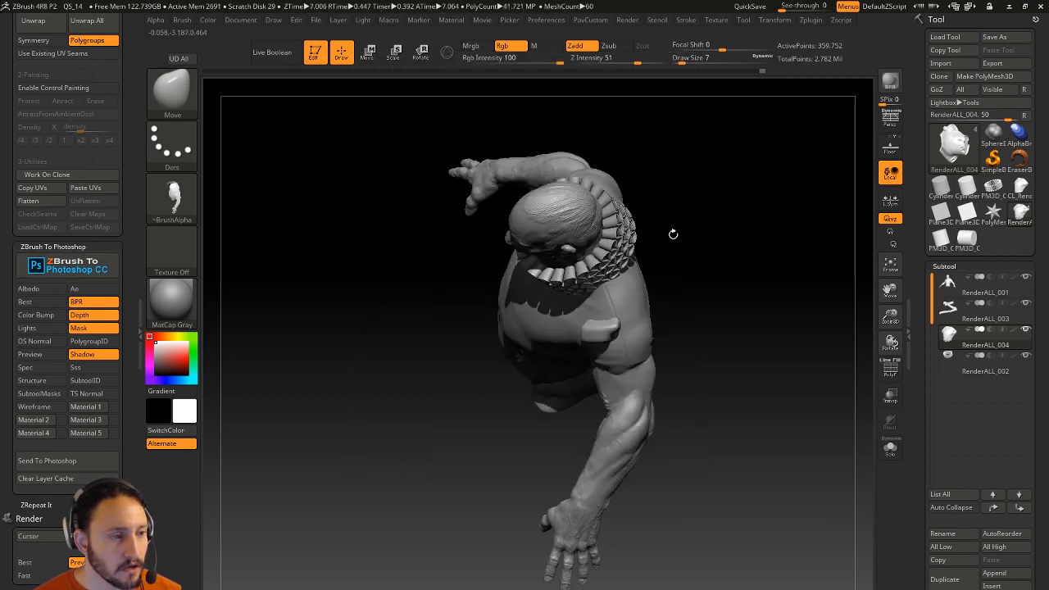
Turn the sculpt to a front three-quarter view and open the YouTube channel page.
mouse_move(709, 272)
left_mouse_down()
mouse_move(616, 268)
mouse_move(770, 234)
mouse_move(733, 227)
mouse_move(737, 253)
left_mouse_up()
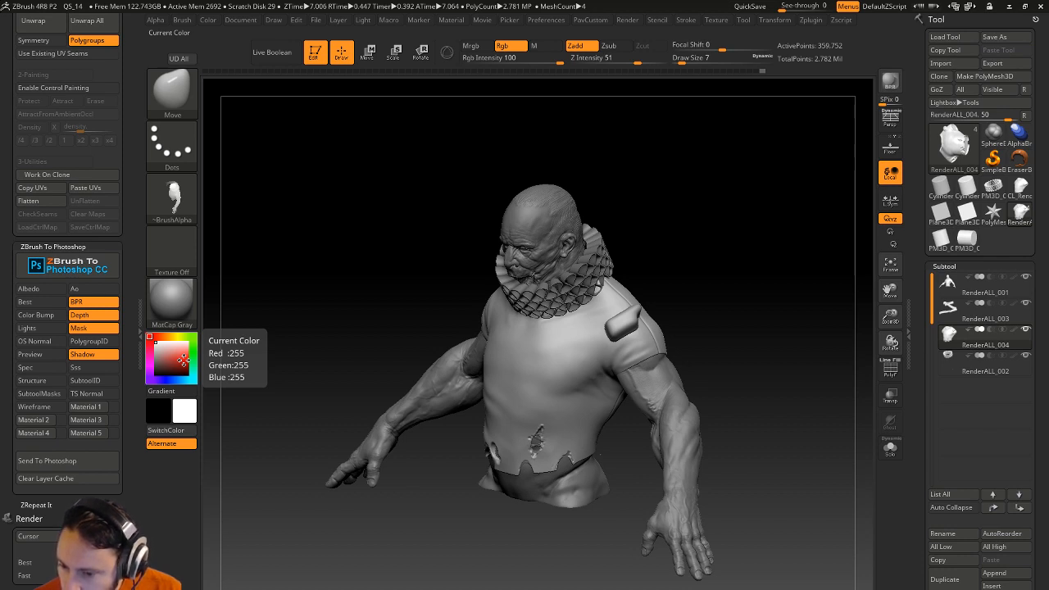
key("super")
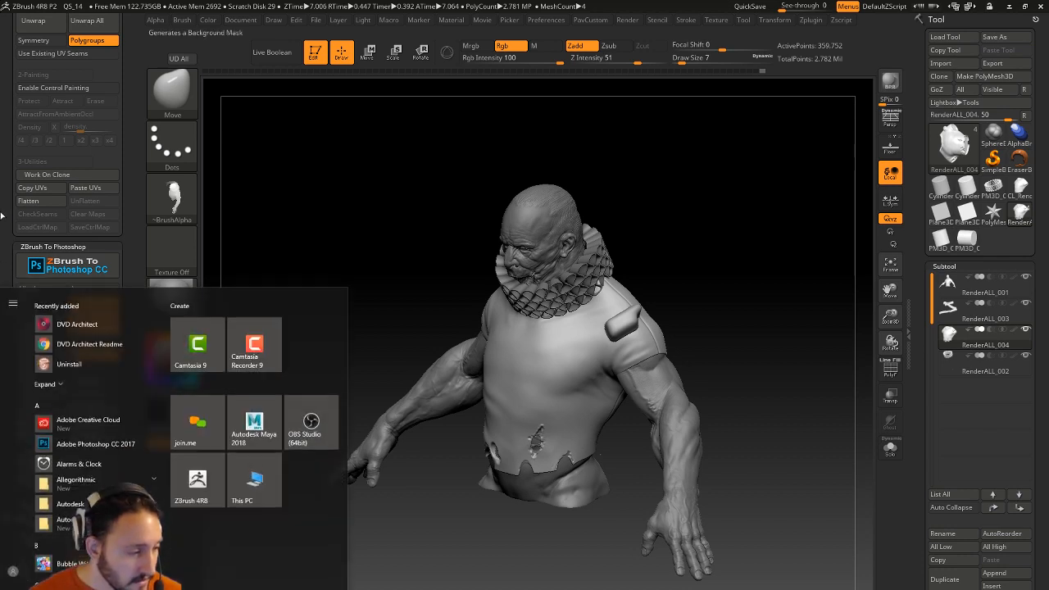
key("super")
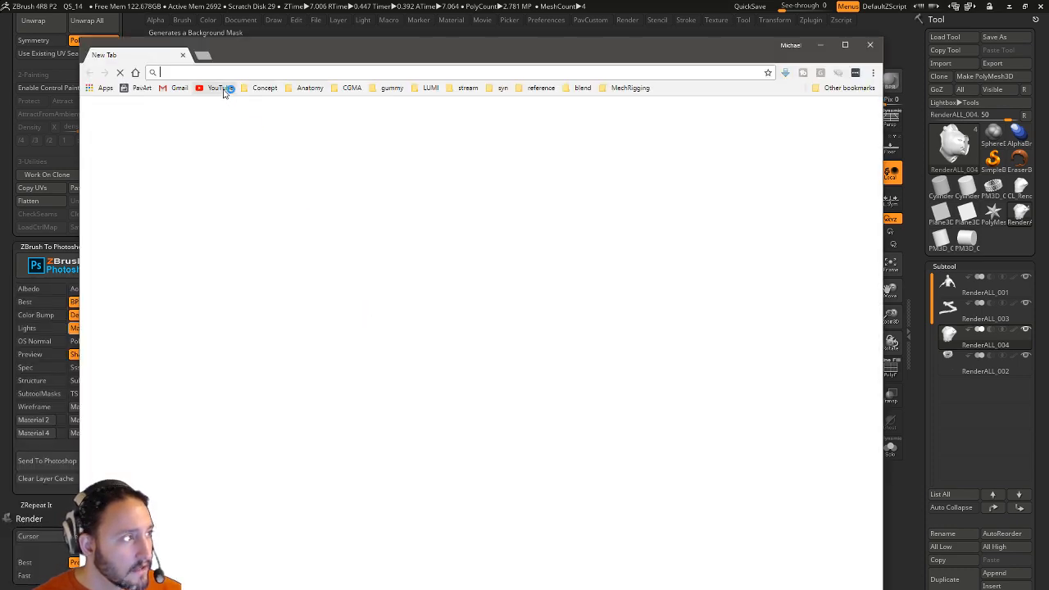
left_click(221, 88)
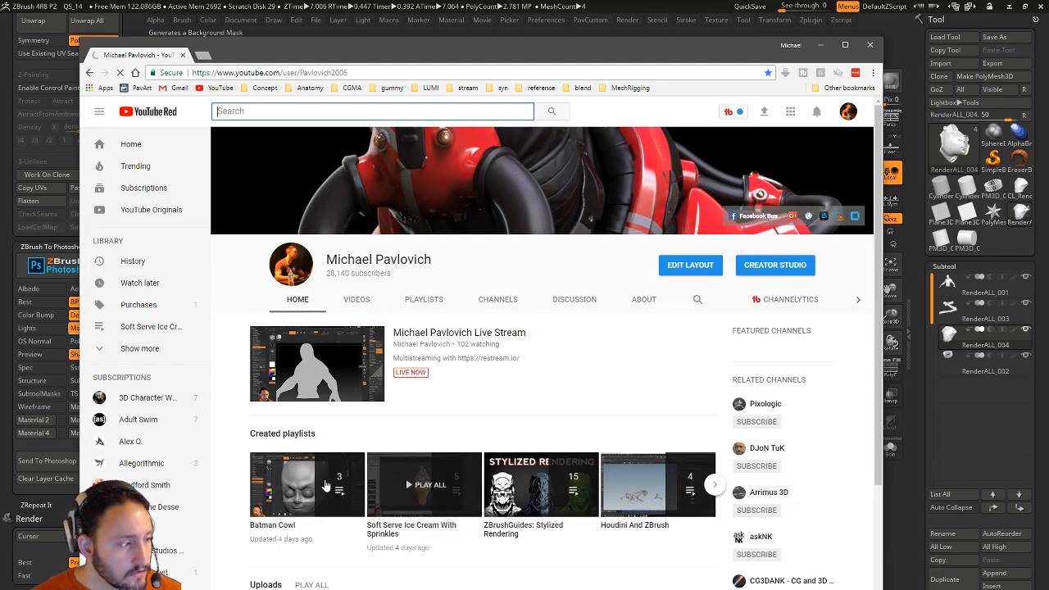
Play the Batman Cowl 001 Head Sculpt video at 2x speed, pause it, and close the browser.
left_click(339, 486)
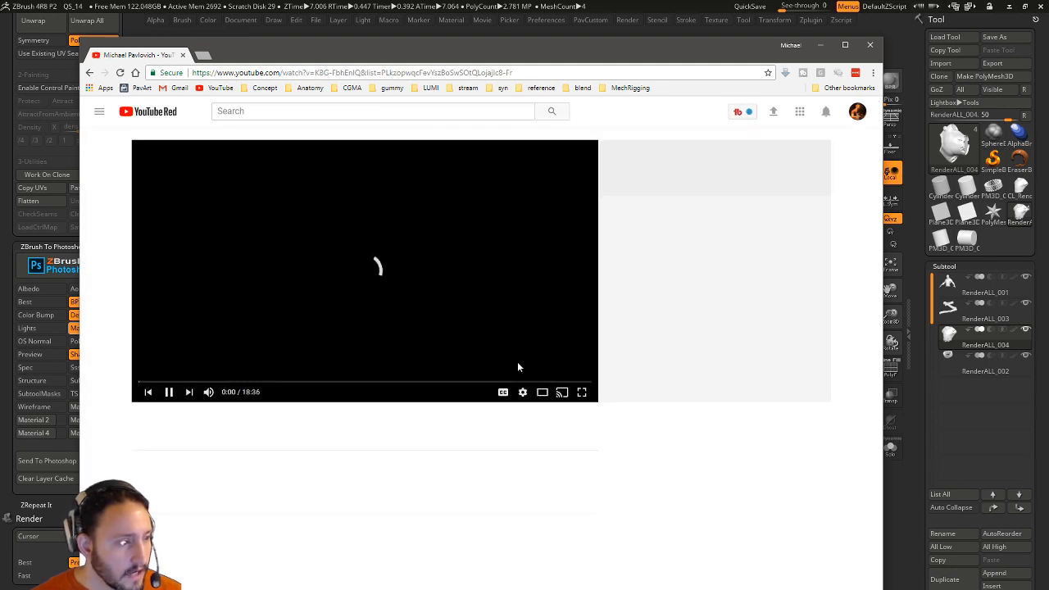
left_click(518, 392)
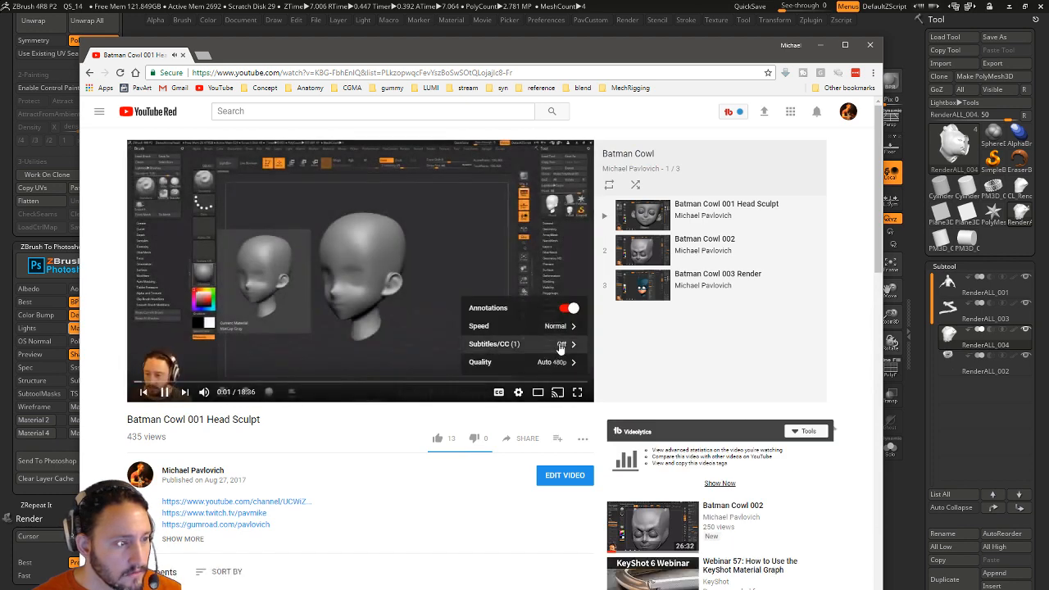
left_click(536, 325)
left_click(557, 361)
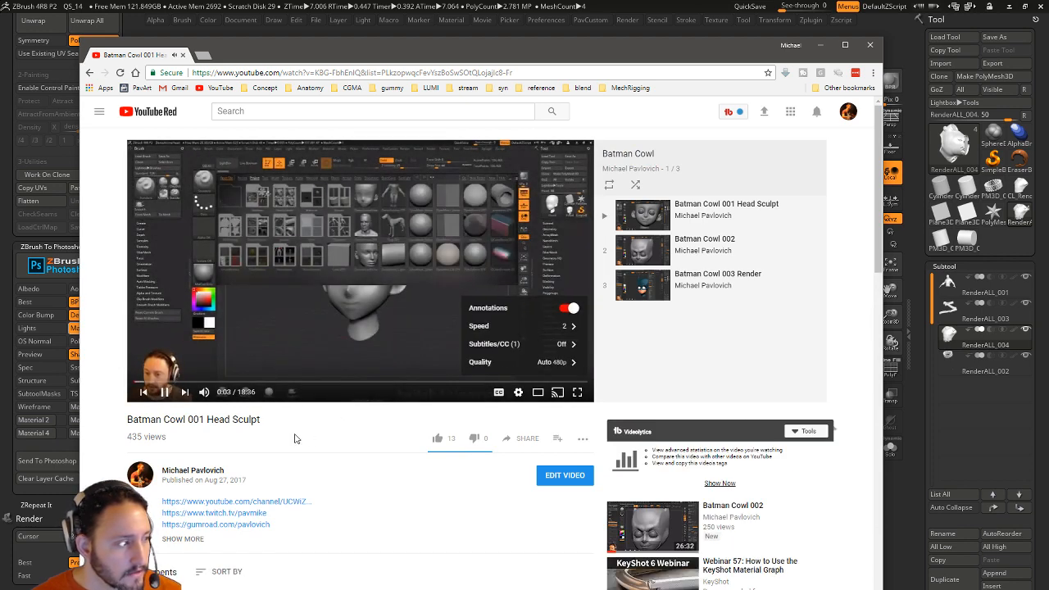
left_click(166, 399)
left_click(181, 55)
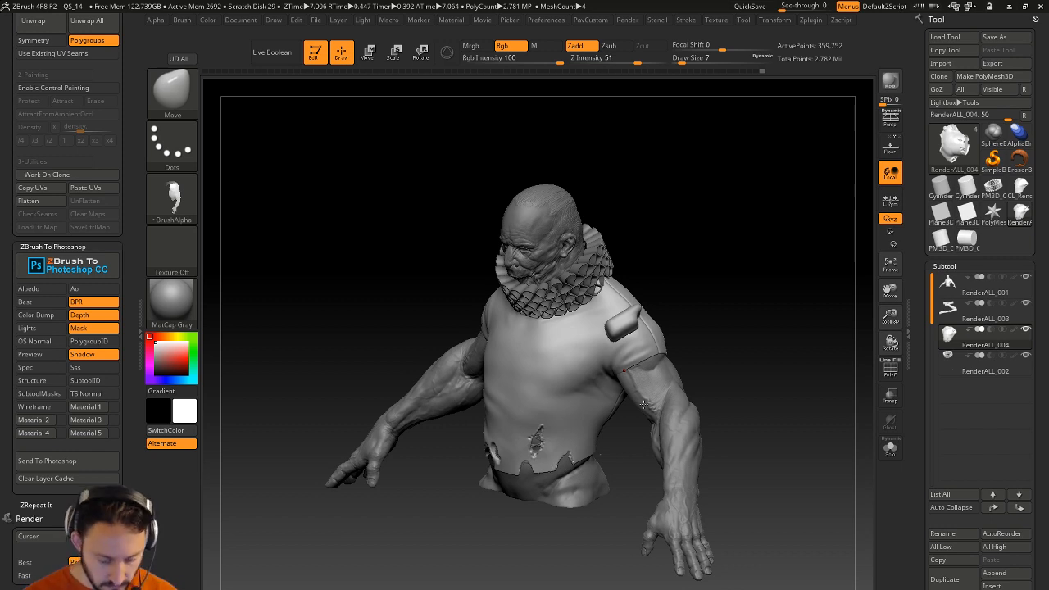
Make RenderALL_001 the active subtool and set the main colour to red.
left_click(952, 284)
mouse_move(764, 341)
left_mouse_down()
mouse_move(787, 340)
mouse_move(860, 418)
left_mouse_up()
left_click_drag(788, 367, 792, 354)
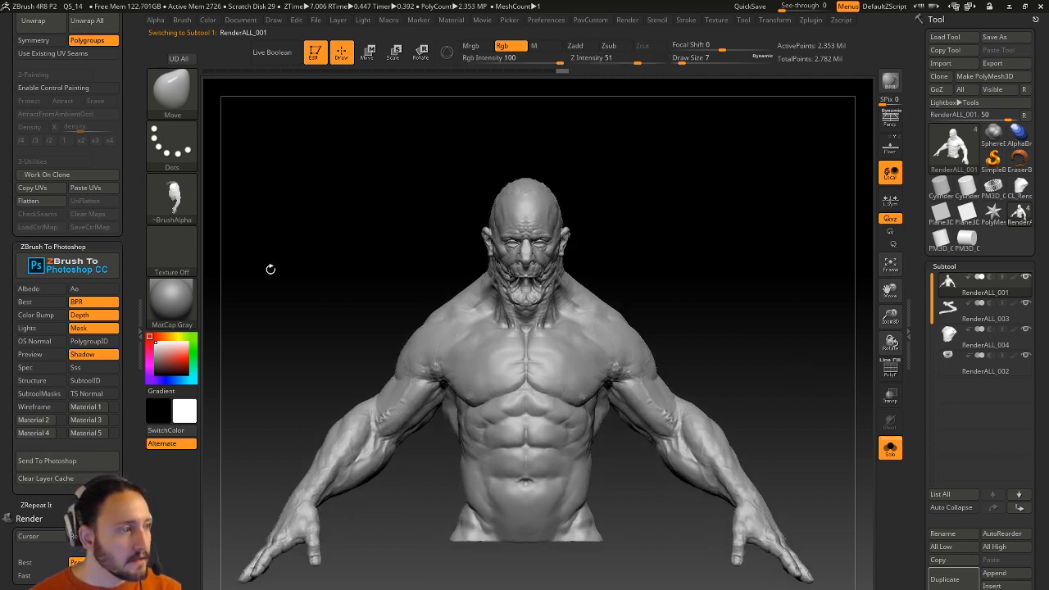
left_click(186, 358)
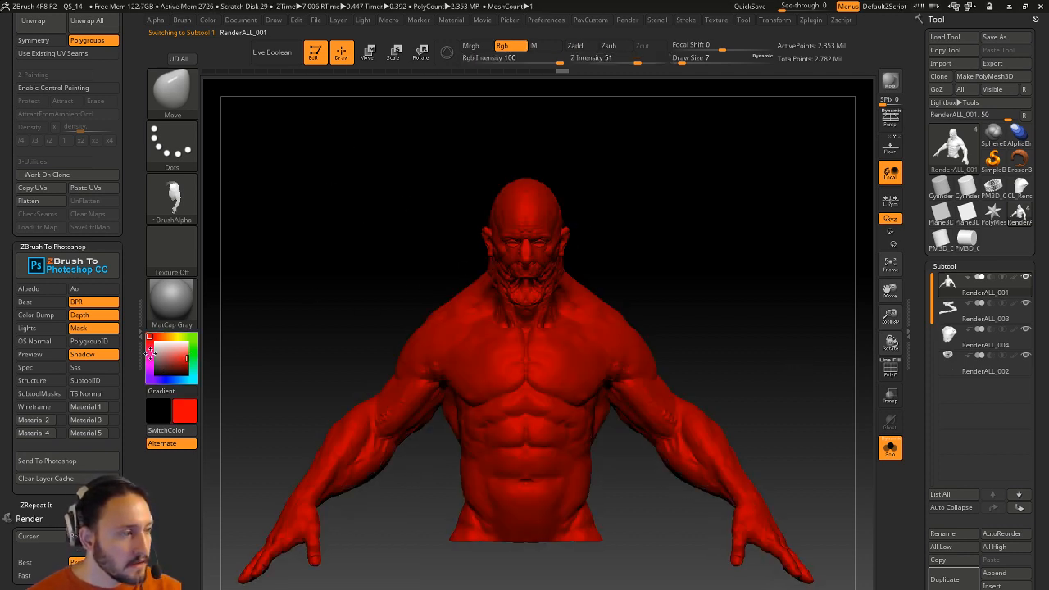
left_click_drag(169, 356, 148, 335)
mouse_move(210, 21)
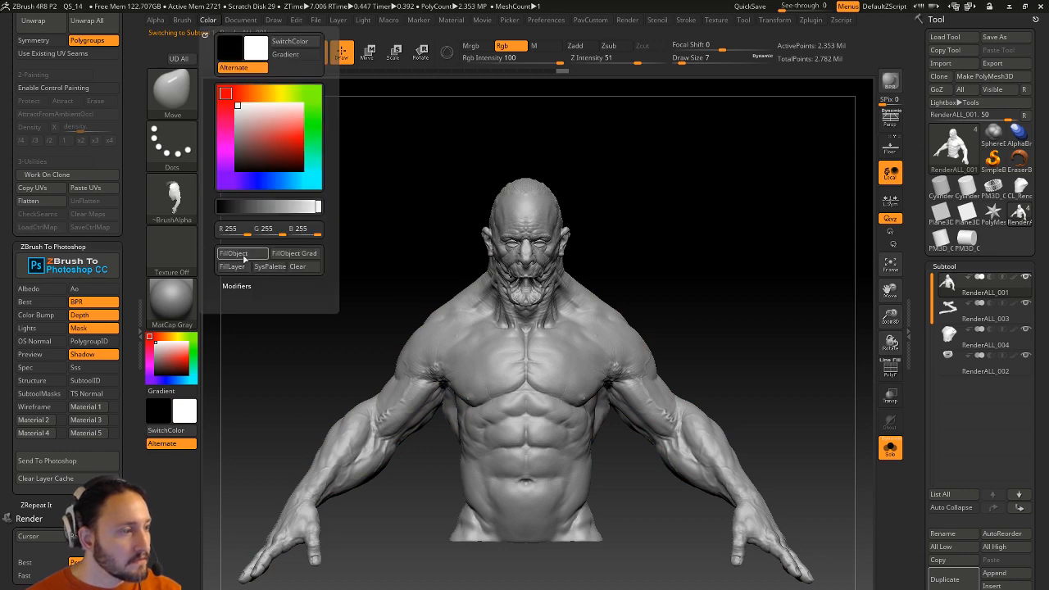
left_click(171, 361)
Choose the Standard brush with Rgb on and Zadd off so strokes only paint.
left_click_drag(622, 201, 693, 205)
key("b")
key("s")
key("t")
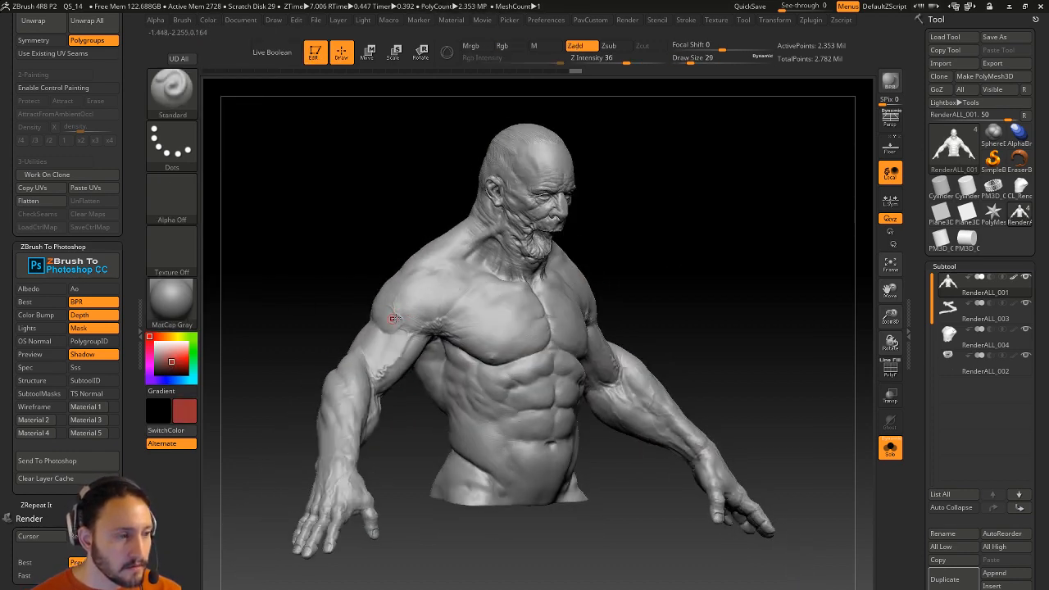
left_click_drag(644, 237, 566, 248)
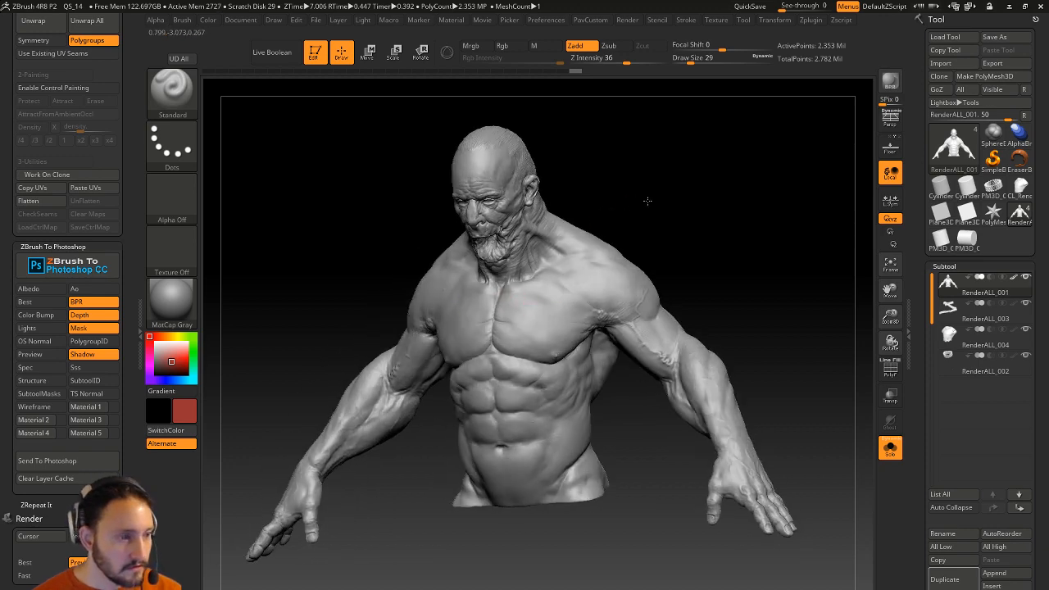
left_click_drag(634, 201, 379, 309)
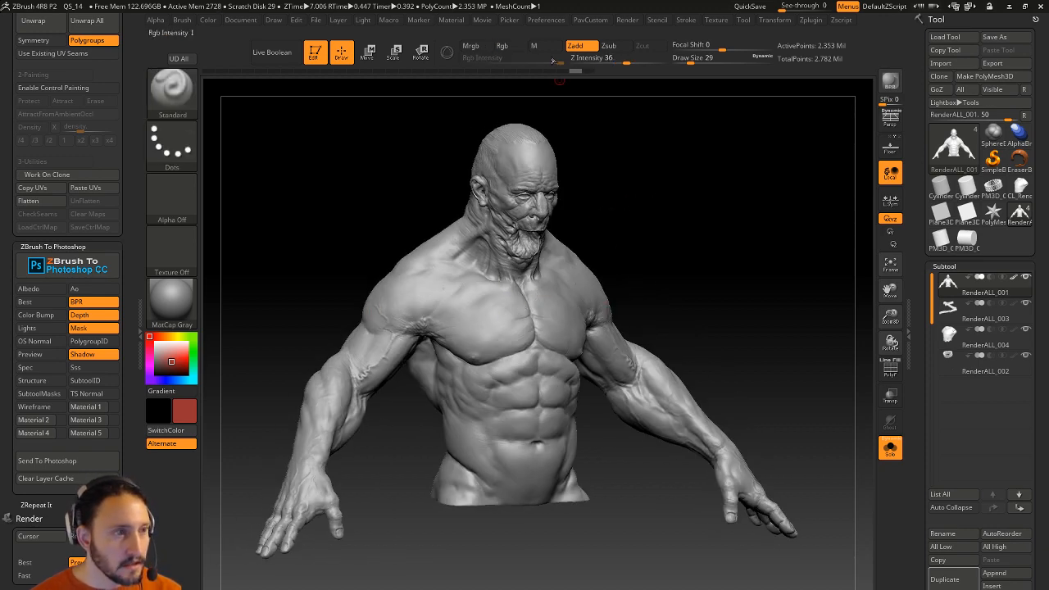
left_click(501, 45)
left_click(575, 45)
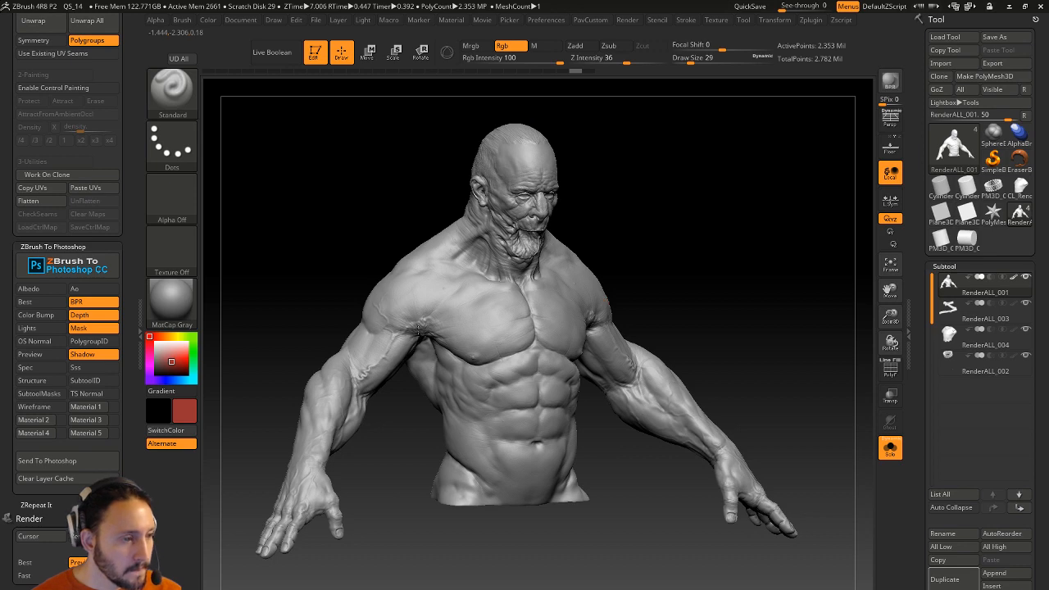
left_click_drag(685, 261, 602, 277, "shift")
Paint red lines across the chest, over the armpit onto the shoulder and across the upper back.
mouse_move(381, 330)
left_mouse_down()
mouse_move(504, 344)
mouse_move(536, 336)
left_mouse_up()
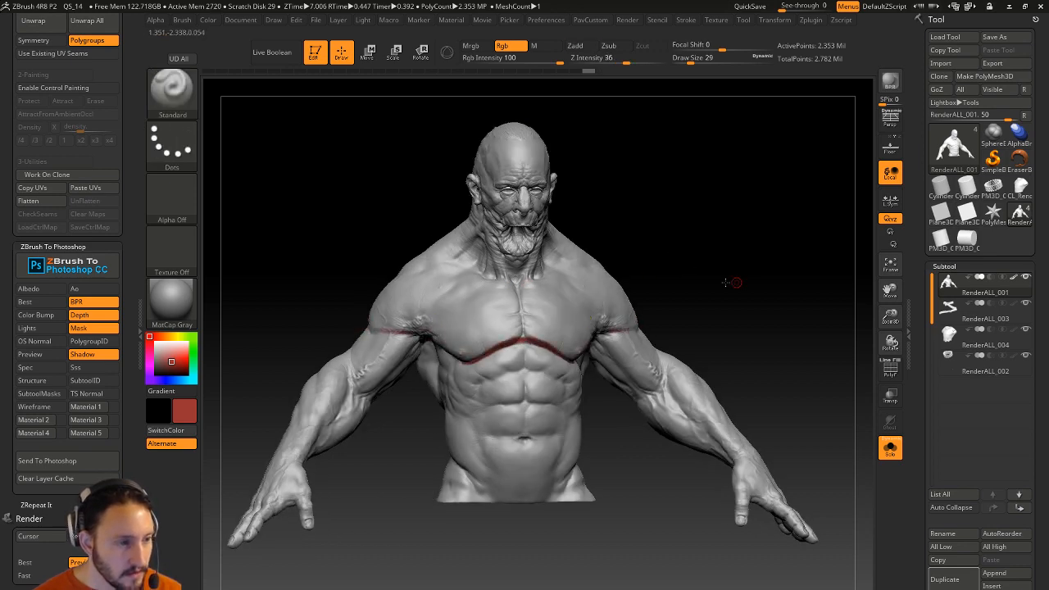
left_click_drag(738, 281, 692, 282)
key("ctrl+z")
mouse_move(545, 334)
left_mouse_down()
mouse_move(490, 279)
mouse_move(473, 300)
mouse_move(459, 294)
mouse_move(463, 336)
left_mouse_up()
key("ctrl+z")
key("ctrl+z")
key("ctrl+z")
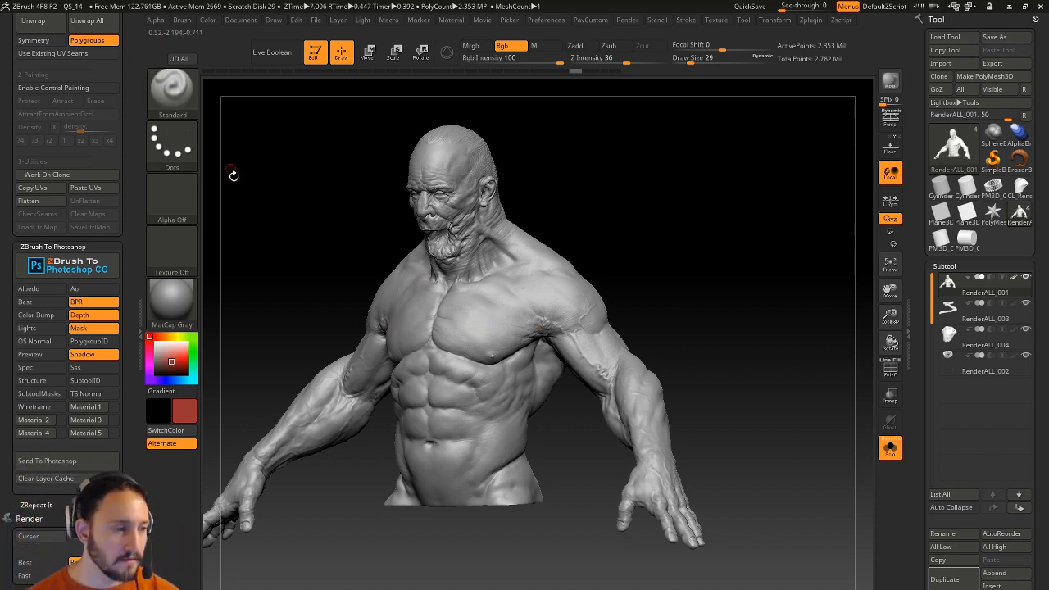
mouse_move(432, 342)
left_mouse_down()
mouse_move(480, 357)
mouse_move(586, 331)
left_mouse_up()
left_click_drag(700, 270, 570, 296)
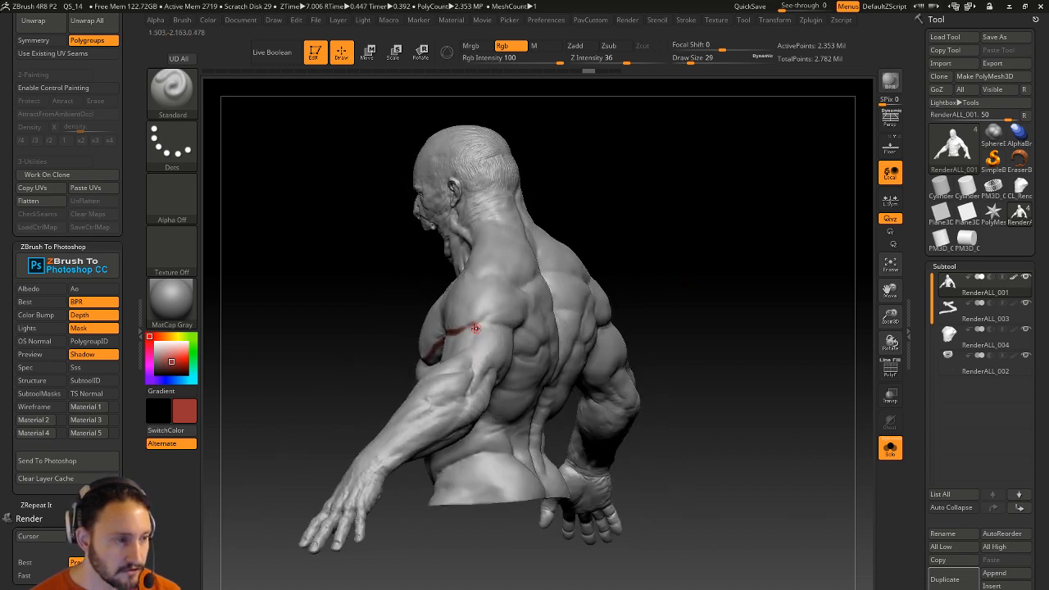
left_click_drag(481, 323, 501, 323)
left_click_drag(607, 260, 569, 255)
mouse_move(481, 326)
left_mouse_down()
mouse_move(521, 328)
mouse_move(605, 300)
left_mouse_up()
mouse_move(705, 246)
left_mouse_down()
mouse_move(729, 232)
mouse_move(801, 231)
left_mouse_up()
Paint red lines along the collarbone and rising up from the armpit, undoing stray sternum strokes.
left_click_drag(621, 259, 702, 259)
left_click_drag(378, 333, 388, 275)
left_click_drag(508, 232, 456, 250)
left_click_drag(521, 253, 502, 276, "alt")
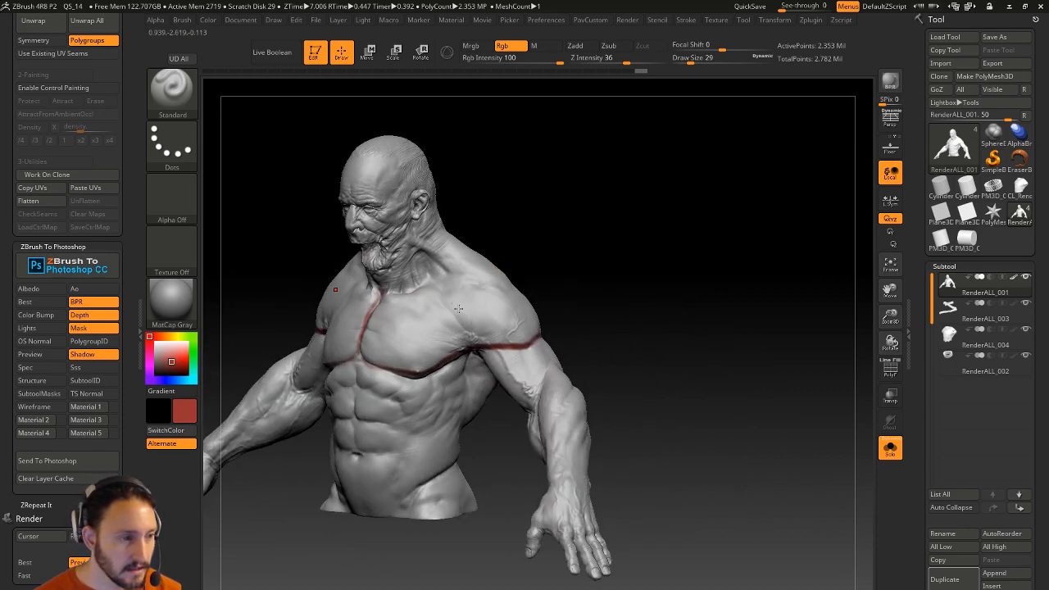
mouse_move(362, 344)
left_mouse_down()
mouse_move(435, 342)
mouse_move(512, 315)
left_mouse_up()
mouse_move(373, 332)
left_mouse_down()
mouse_move(475, 319)
mouse_move(516, 303)
mouse_move(430, 319)
mouse_move(514, 288)
left_mouse_up()
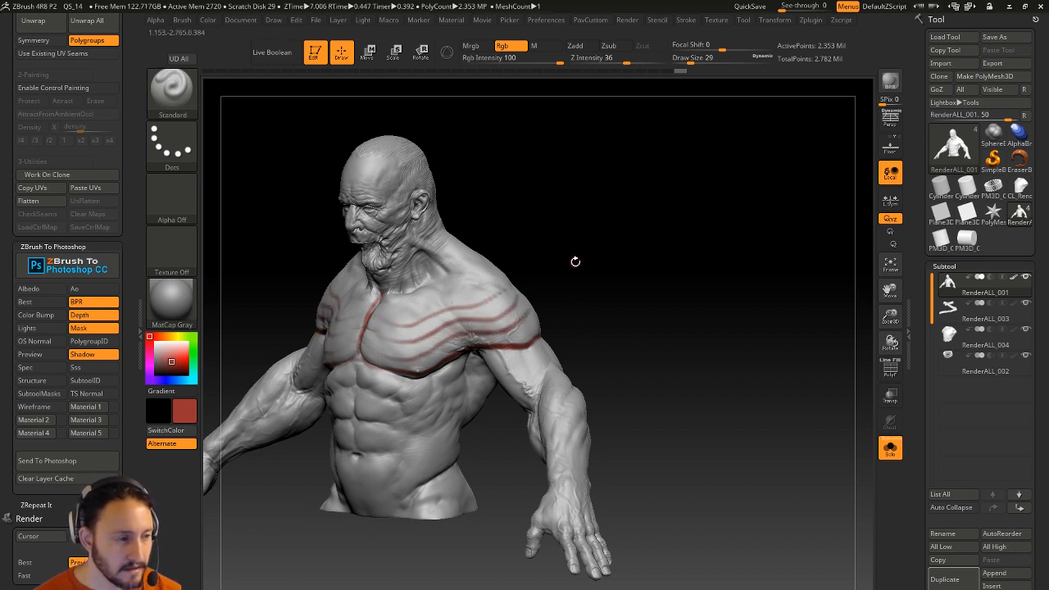
key("ctrl+z")
key("ctrl+z")
key("ctrl+z")
key("ctrl+z")
left_click_drag(473, 351, 471, 289)
mouse_move(473, 349)
left_mouse_down()
mouse_move(446, 306)
mouse_move(431, 327)
mouse_move(485, 287)
left_mouse_up()
left_click_drag(571, 283, 573, 281)
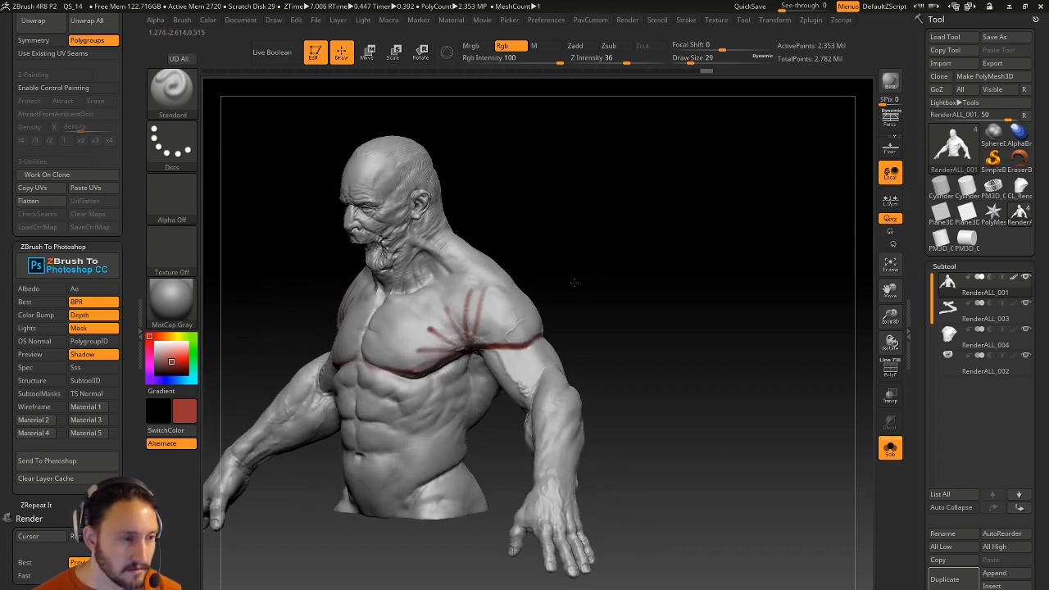
Paint red lines converging on the armpit and running down the front shoulder.
key("ctrl+z")
key("shift")
key("shift")
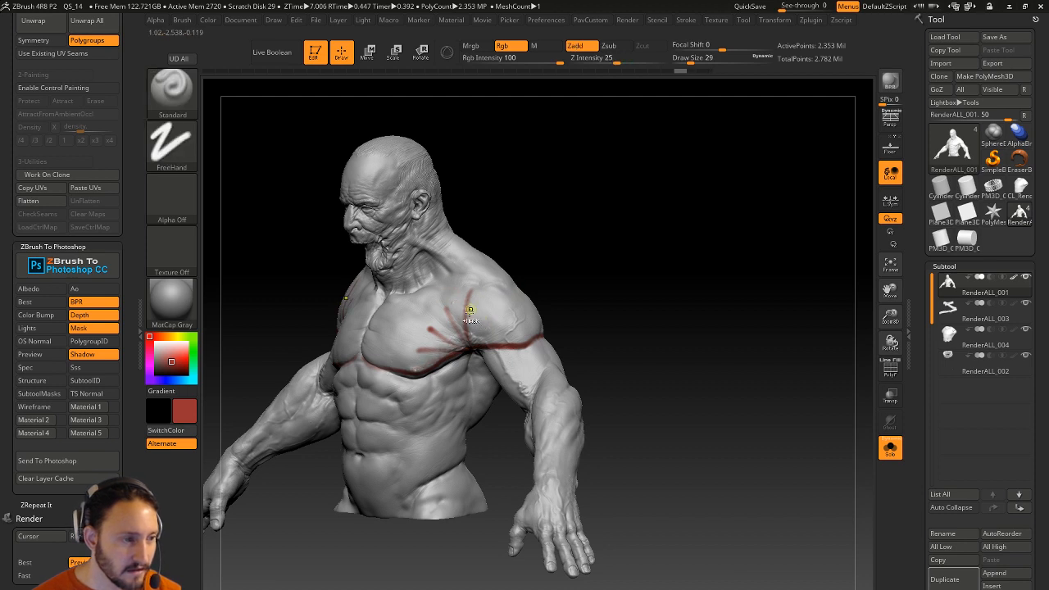
left_click_drag(415, 355, 455, 352)
left_click_drag(451, 289, 488, 339)
left_click_drag(476, 300, 503, 333)
left_click_drag(491, 301, 514, 341)
left_click_drag(511, 303, 525, 342)
mouse_move(583, 315)
left_mouse_down()
mouse_move(553, 317)
mouse_move(527, 342)
left_mouse_up()
left_click_drag(573, 299, 537, 320)
mouse_move(536, 289)
left_mouse_down()
mouse_move(522, 340)
mouse_move(539, 338)
left_mouse_up()
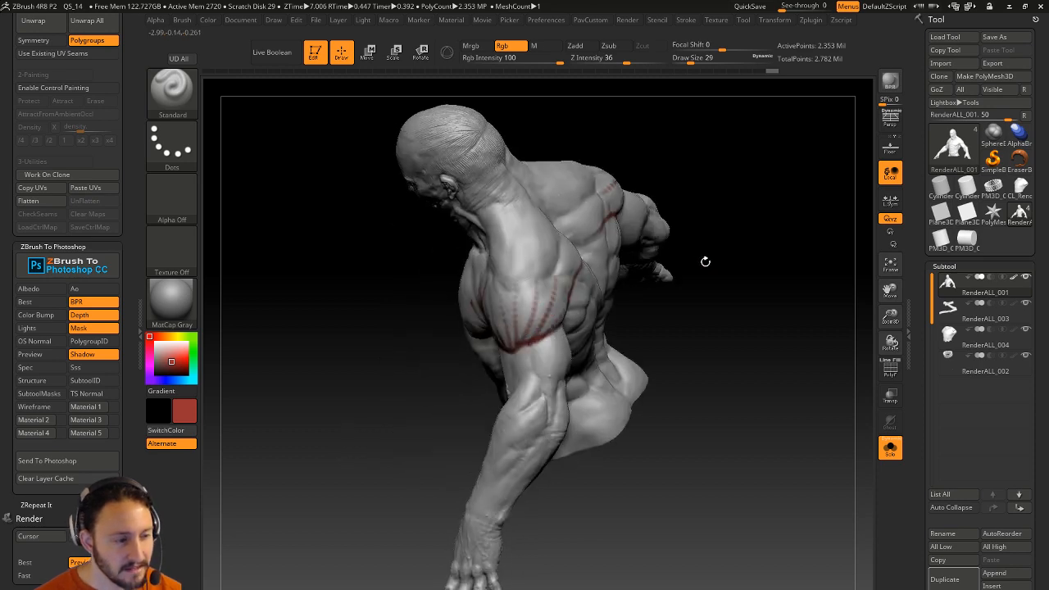
right_click_drag(565, 326, 518, 318)
Undo stray strokes and paint a red line down the rear shoulder.
key("ctrl")
key("ctrl+z")
left_click_drag(459, 367, 501, 357)
key("ctrl+z")
left_click_drag(559, 281, 526, 340)
left_click_drag(456, 390, 519, 321)
mouse_move(607, 260)
left_mouse_down()
mouse_move(617, 231)
mouse_move(572, 259)
mouse_move(489, 367)
left_mouse_up()
key("ctrl+z")
left_click_drag(410, 409, 472, 374)
mouse_move(604, 244)
left_mouse_down()
mouse_move(616, 269)
mouse_move(620, 242)
left_mouse_up()
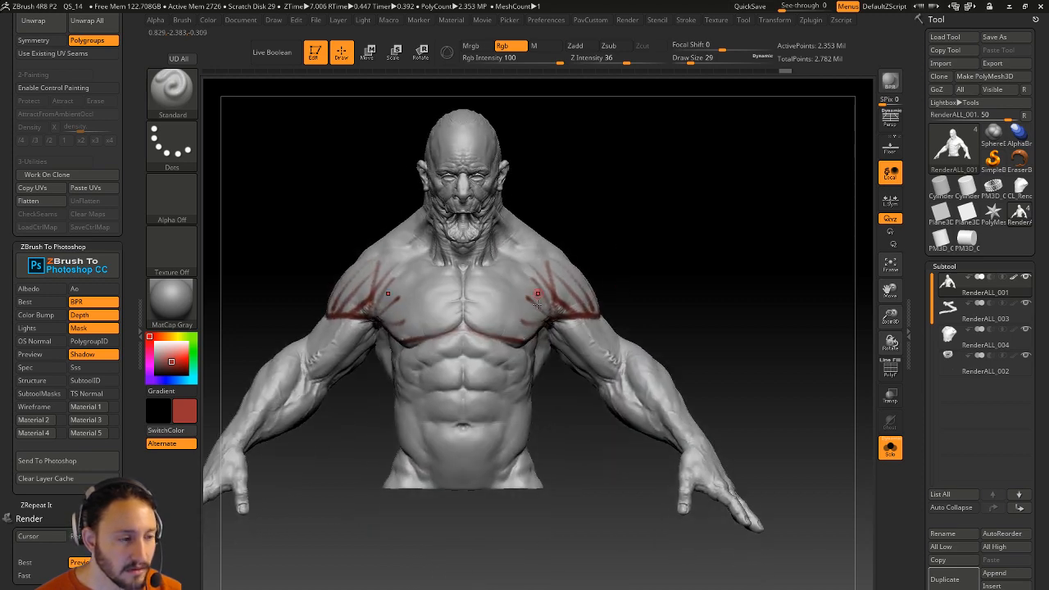
Paint a red centre line from chest to navel plus slanted strokes across the abdomen.
mouse_move(466, 365)
left_mouse_down()
mouse_move(487, 393)
mouse_move(494, 369)
mouse_move(471, 358)
mouse_move(494, 387)
mouse_move(477, 382)
left_mouse_up()
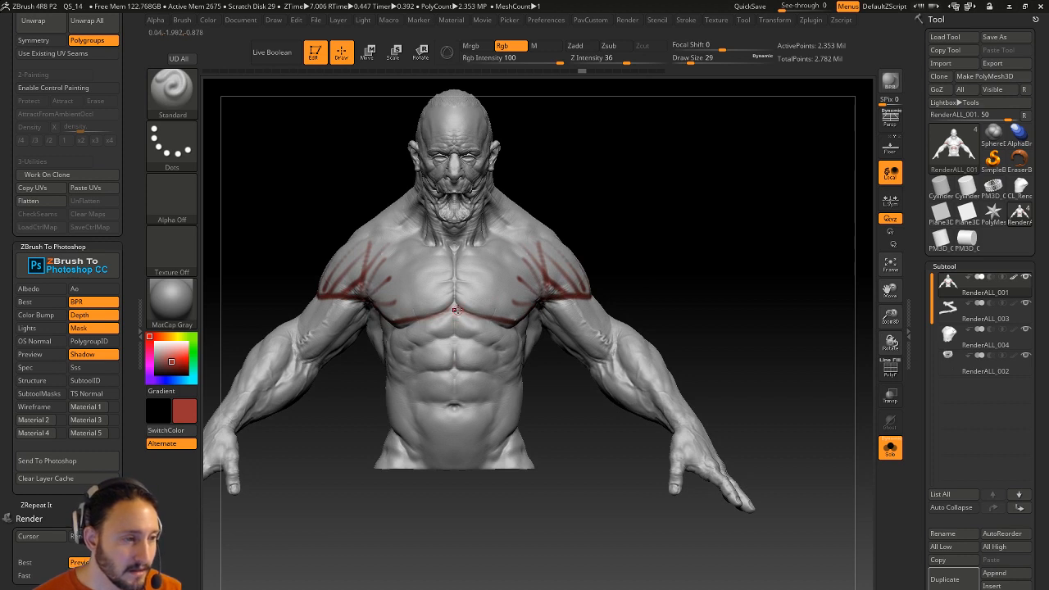
left_click_drag(455, 310, 455, 457)
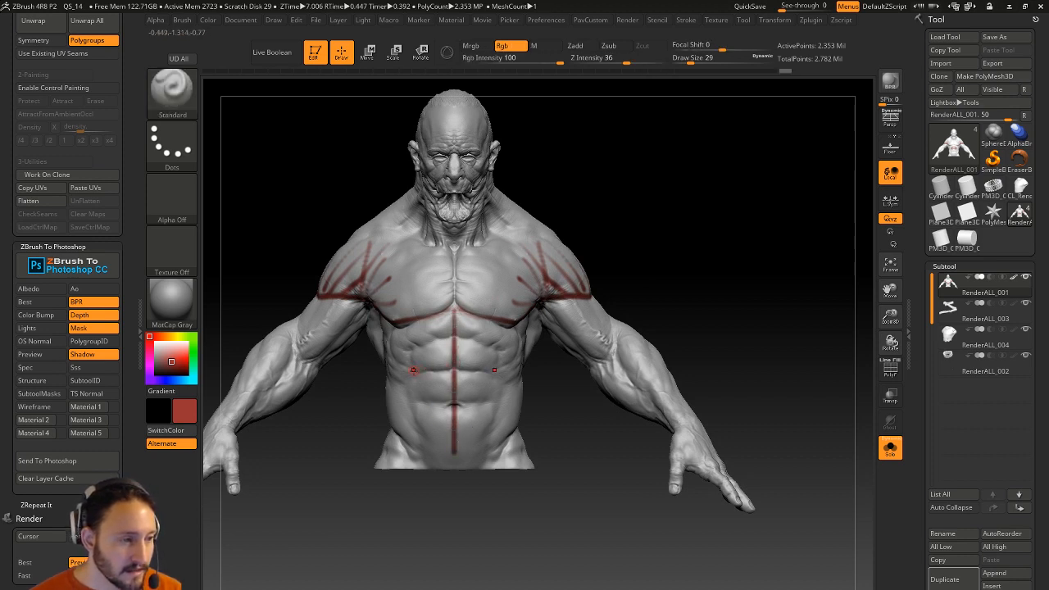
mouse_move(481, 398)
left_mouse_down()
mouse_move(497, 398)
mouse_move(494, 417)
left_mouse_up()
left_click_drag(456, 443, 477, 438)
left_click_drag(457, 387, 484, 385)
right_click_drag(508, 381, 435, 361)
left_click_drag(430, 365, 492, 375)
left_click_drag(448, 349, 494, 367)
left_click_drag(432, 333, 501, 359)
Add vertical red abdominal lines, a dotted line and a loop outlining the abs.
left_click_drag(682, 279, 727, 283)
left_click_drag(434, 355, 493, 369)
mouse_move(537, 372)
left_mouse_down()
mouse_move(475, 365)
mouse_move(425, 449)
left_mouse_up()
left_click_drag(417, 494, 471, 492)
left_click_drag(433, 338, 437, 477)
mouse_move(452, 359)
left_mouse_down()
mouse_move(454, 480)
mouse_move(464, 447)
left_mouse_up()
mouse_move(429, 378)
left_mouse_down()
mouse_move(452, 398)
mouse_move(432, 395)
left_mouse_up()
mouse_move(419, 359)
left_mouse_down()
mouse_move(446, 376)
mouse_move(429, 362)
mouse_move(430, 338)
left_mouse_up()
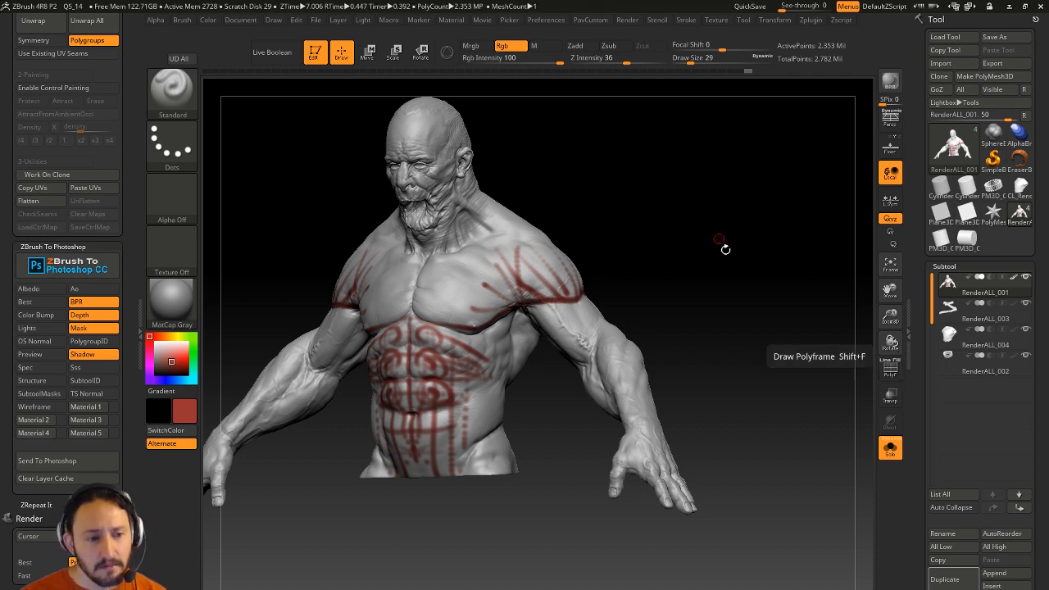
left_click(1014, 278)
left_click(889, 447)
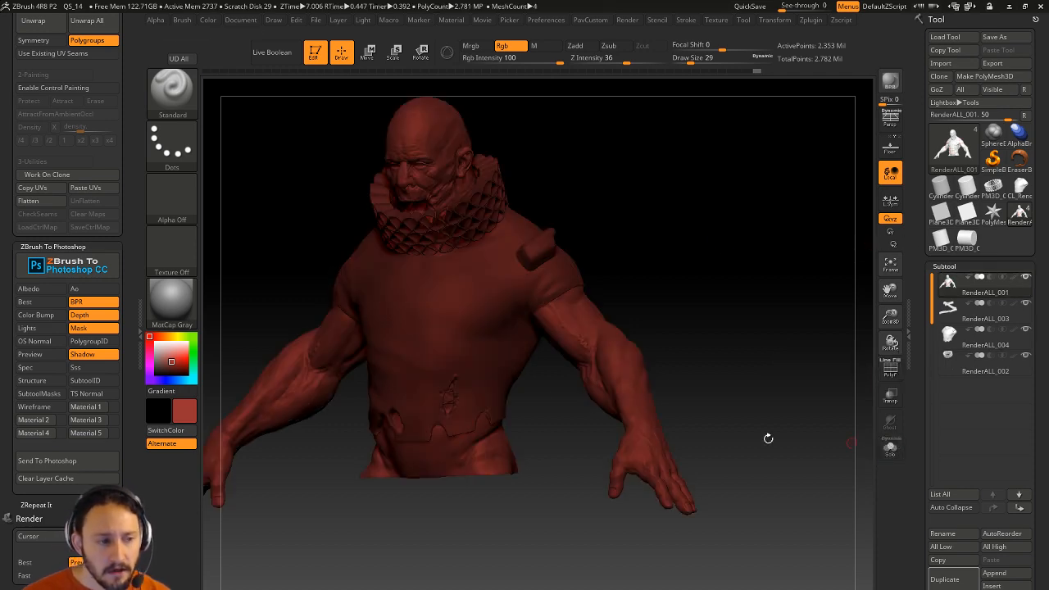
left_click(150, 337)
left_click_drag(749, 219, 785, 256, "alt")
left_click_drag(785, 255, 802, 271)
left_click(533, 307, "alt")
left_click_drag(658, 288, 574, 307)
key("s")
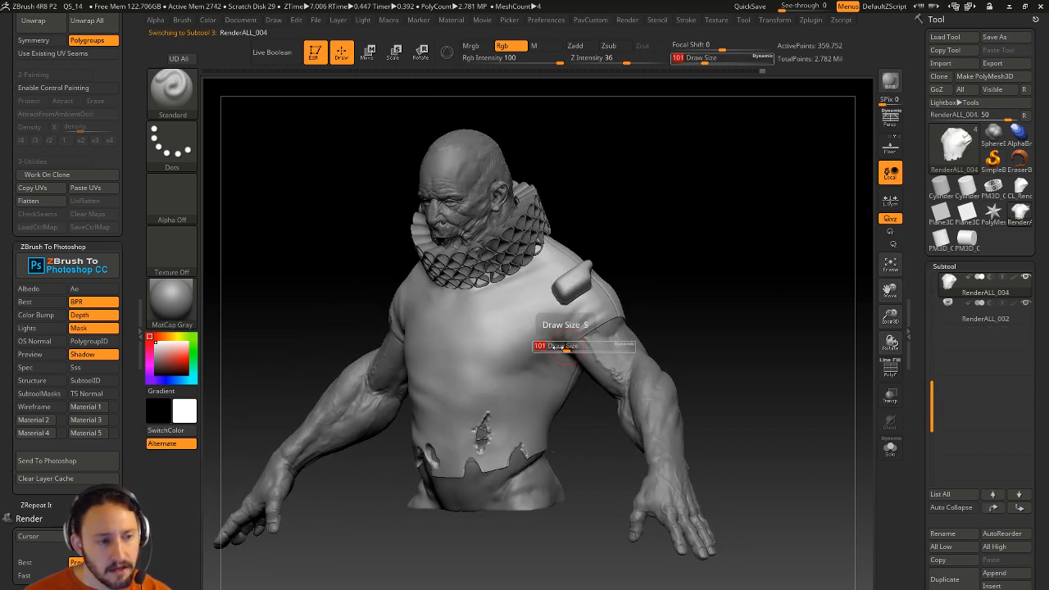
left_click_drag(670, 326, 646, 335)
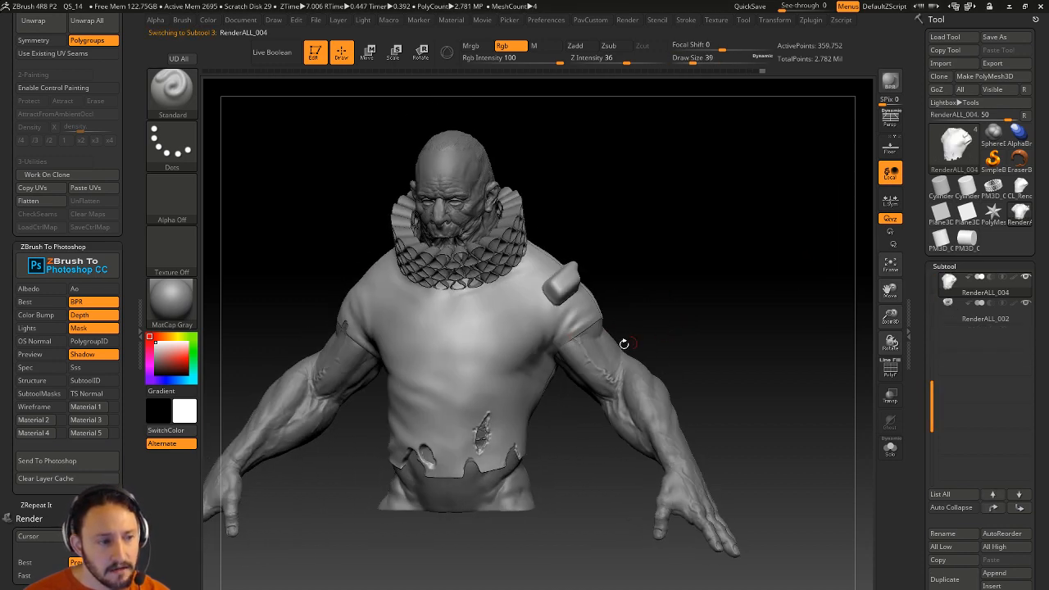
left_click_drag(727, 330, 706, 322)
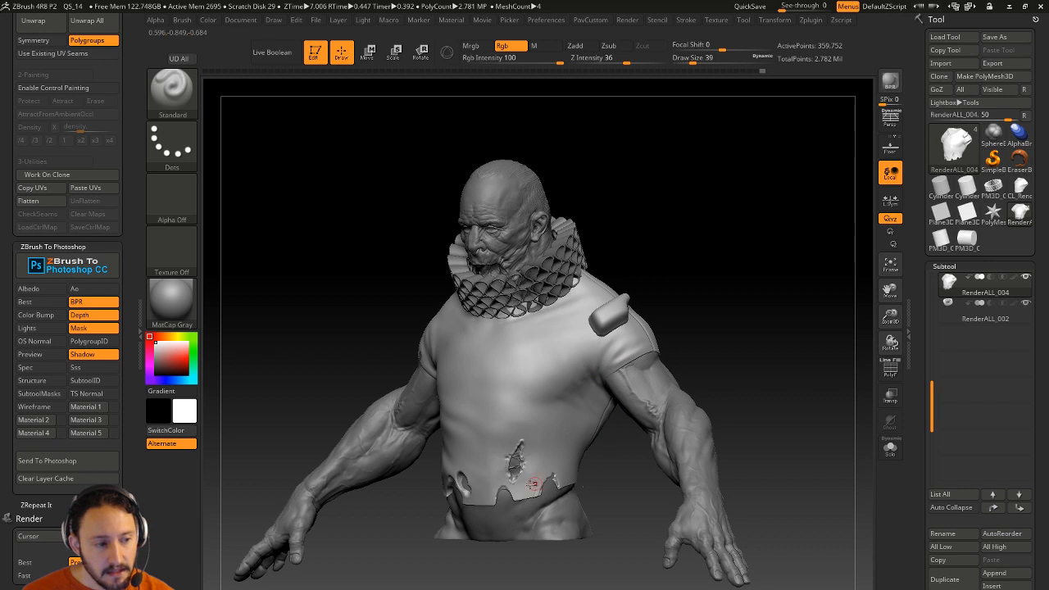
left_click_drag(647, 320, 707, 313)
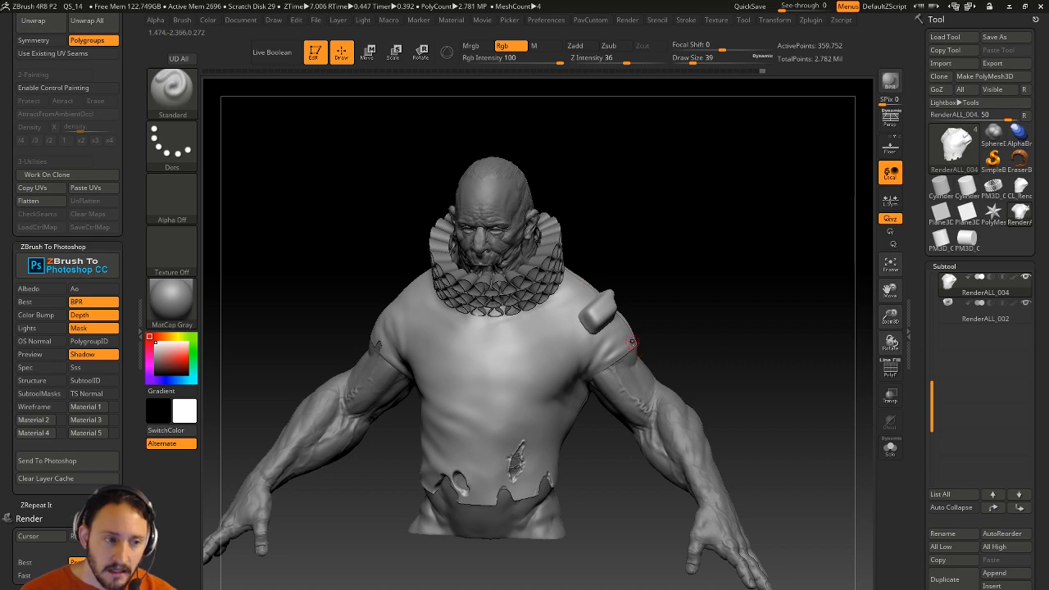
mouse_move(660, 356)
left_mouse_down()
mouse_move(628, 385)
mouse_move(555, 342)
mouse_move(472, 407)
mouse_move(574, 390)
mouse_move(629, 367)
left_mouse_up()
left_click_drag(700, 368, 687, 308)
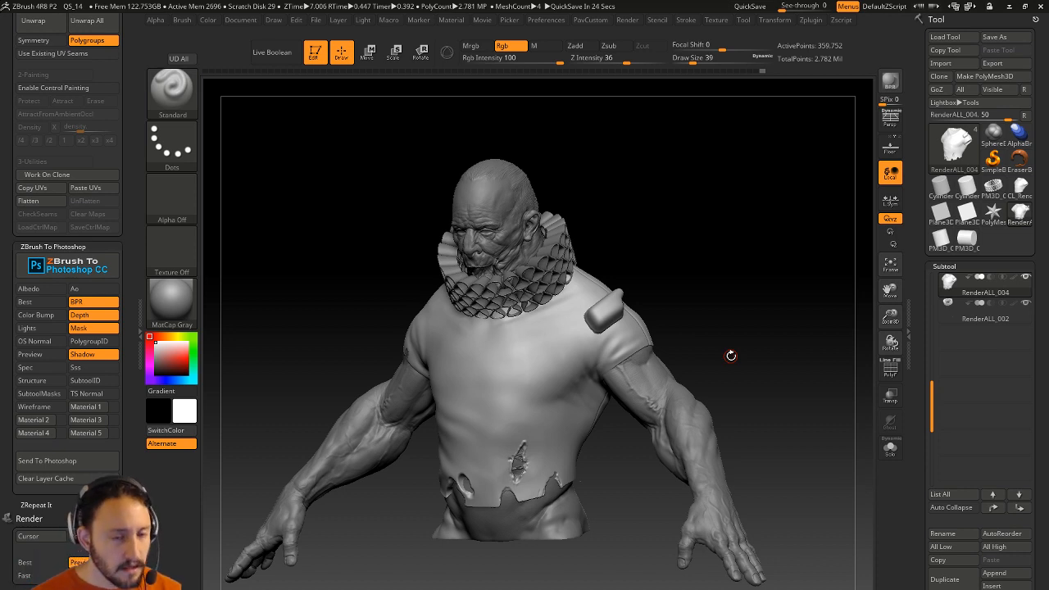
Clear the bust and load DemoAnimeHead.ZPR from LightBox's Project tab, declining to save changes.
key("t")
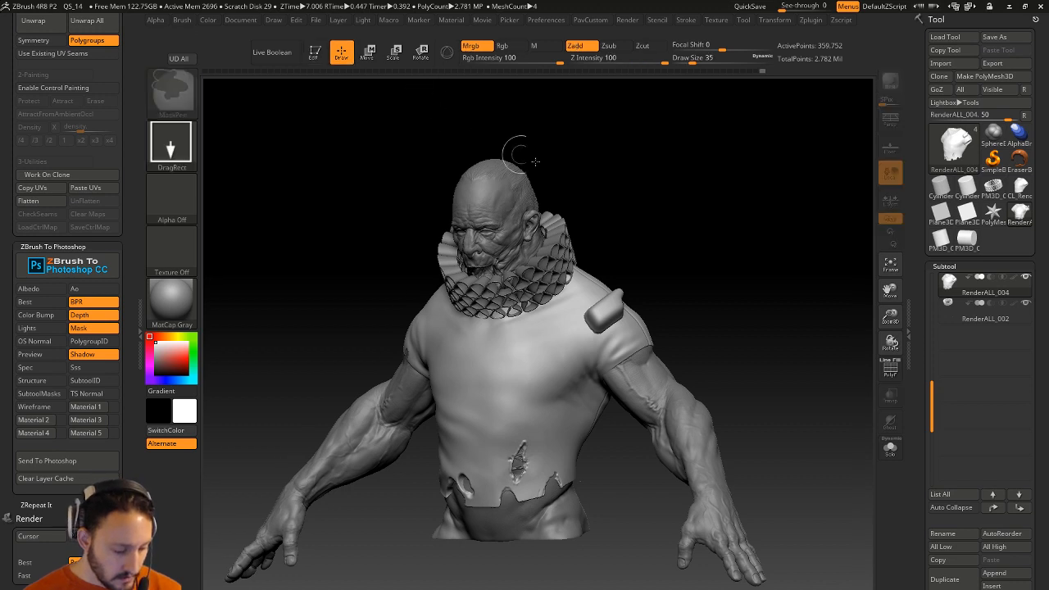
key("ctrl+n")
key("comma")
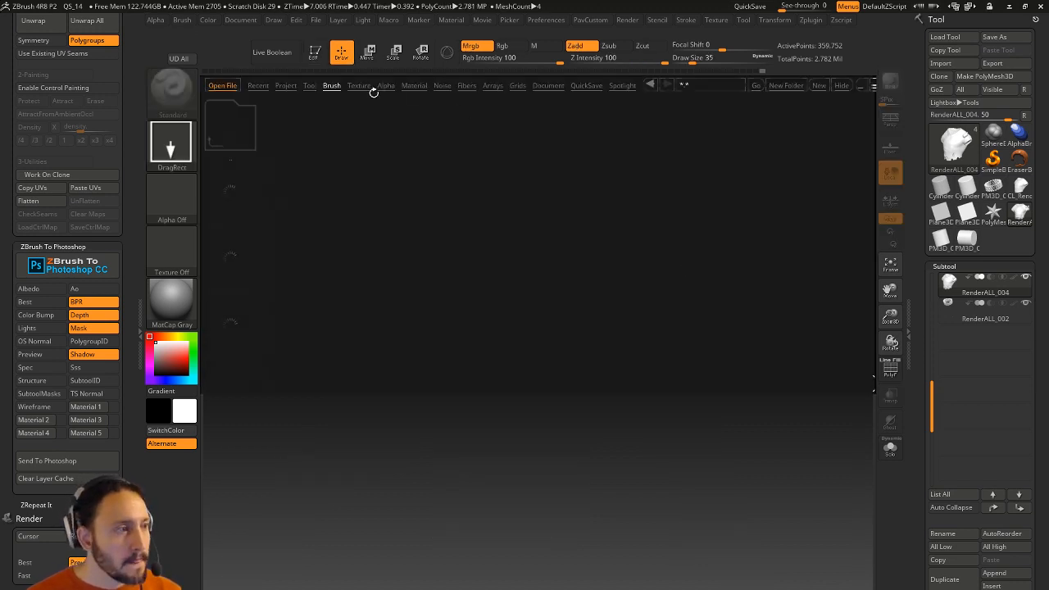
left_click(309, 86)
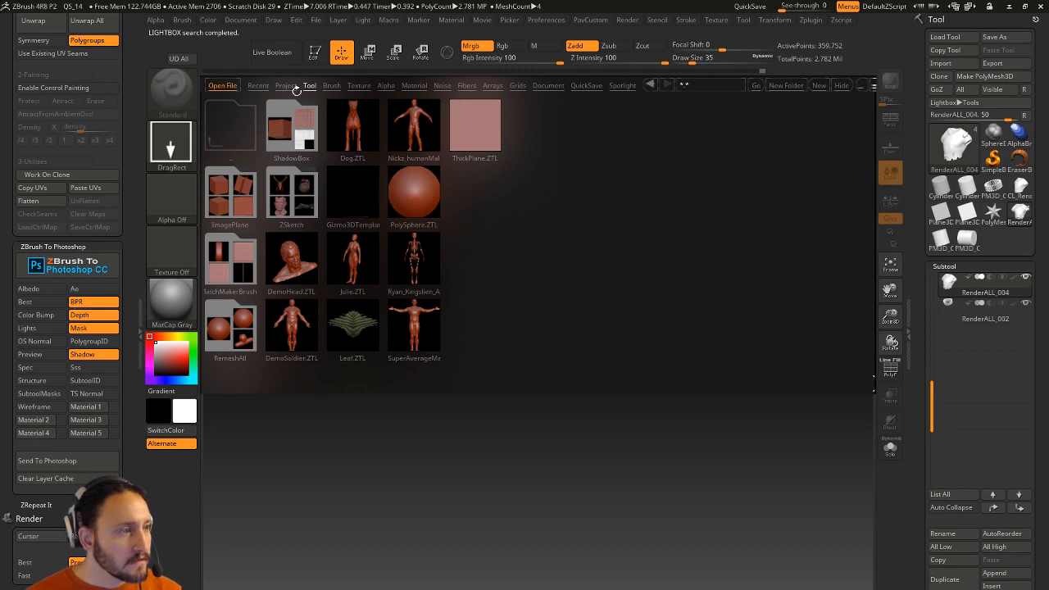
left_click(285, 85)
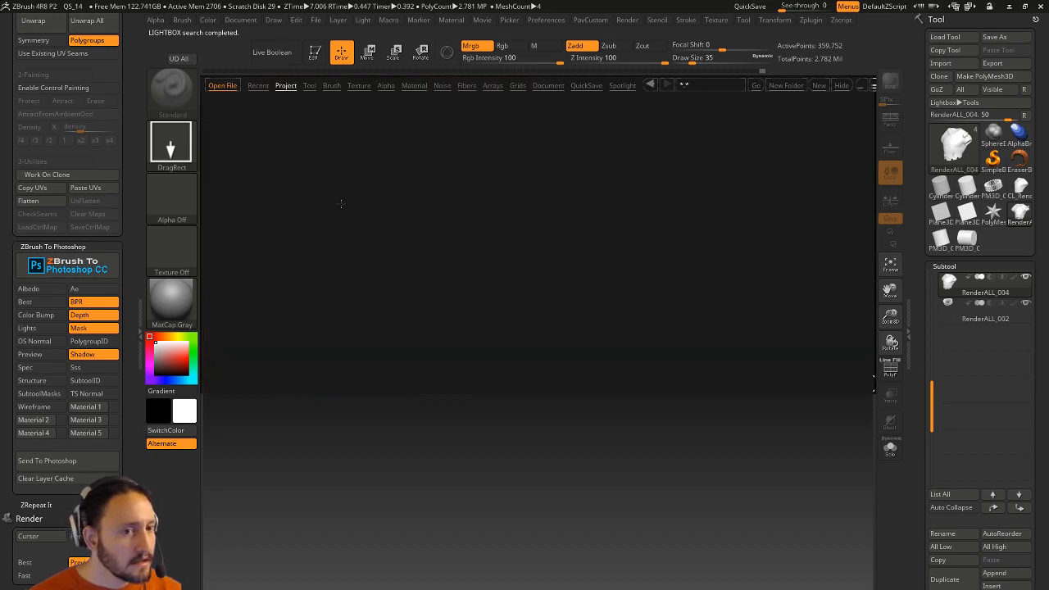
left_click(751, 7)
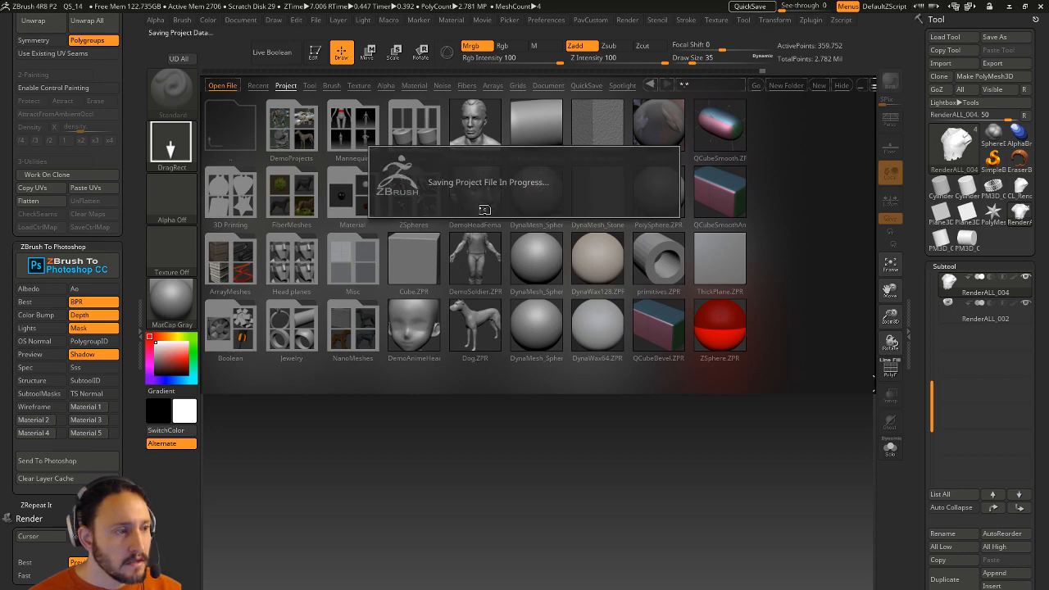
double_click(414, 326)
left_click(552, 360)
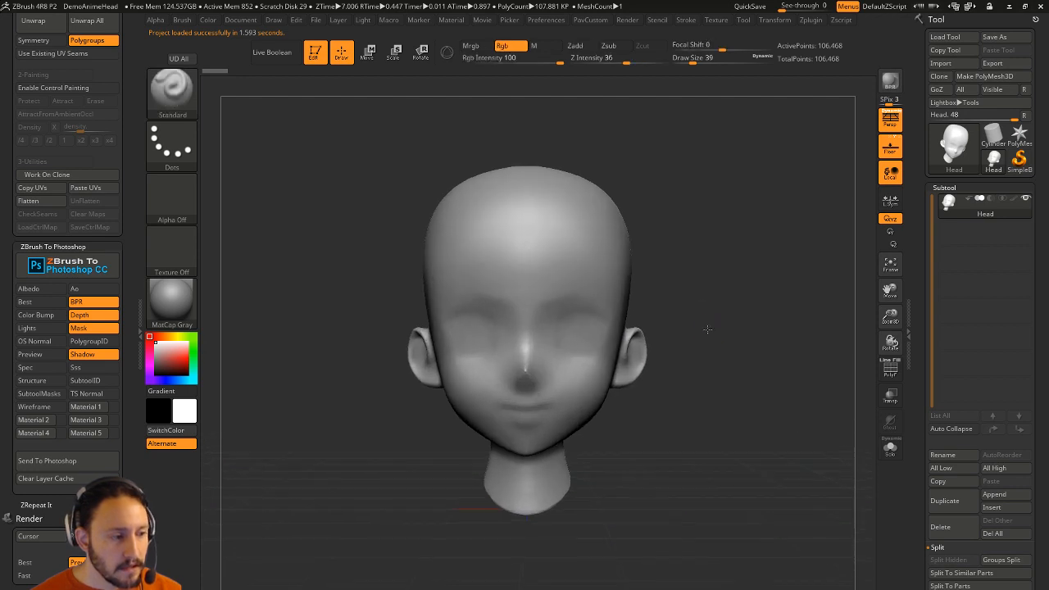
In orthographic view, insert a Sphere32 primitive onto the mouth with the IMM_Base_Primitives brush.
key("p")
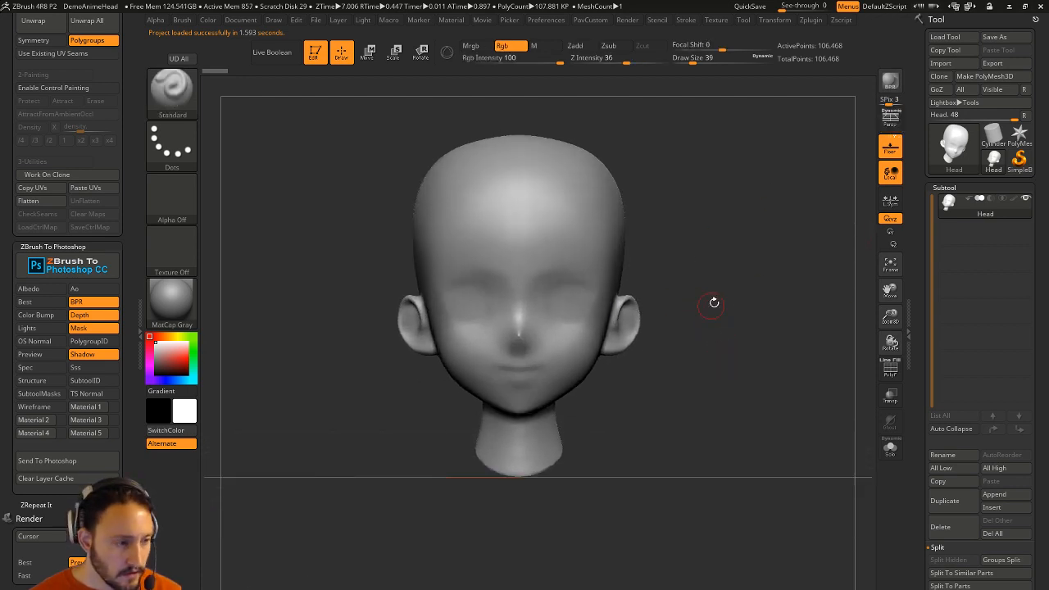
left_click_drag(708, 308, 702, 350, "alt")
key("1")
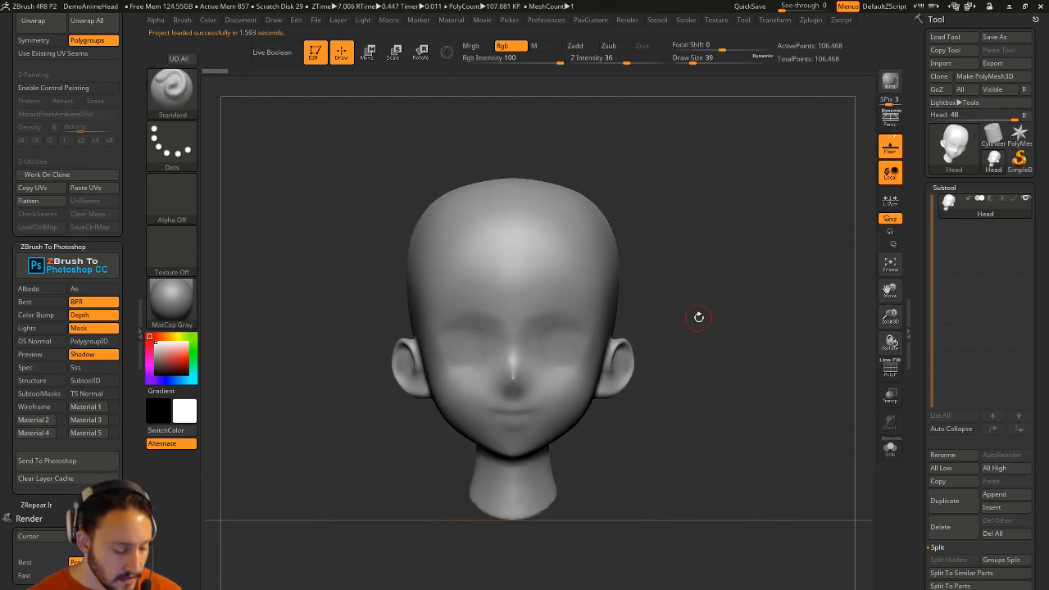
key("b")
key("i")
key("p")
key("m")
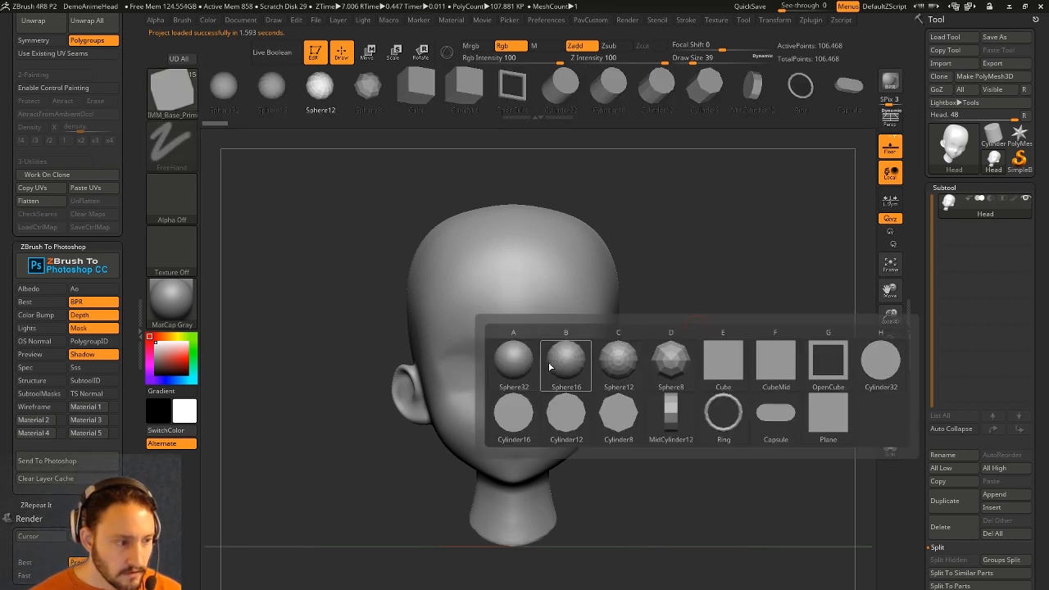
key("a")
left_click_drag(512, 441, 516, 465)
left_click_drag(684, 373, 791, 367)
Push the sphere into the head and split it off as its own subtool.
key("w")
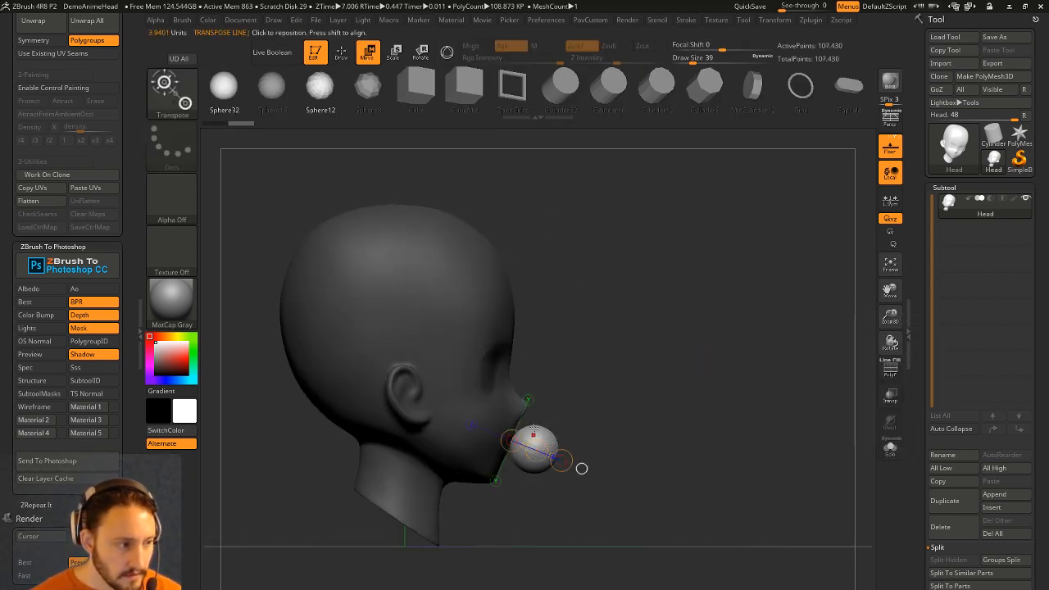
key("y")
left_click_drag(588, 463, 525, 446)
key("q")
key("space")
mouse_move(711, 377)
left_mouse_down()
mouse_move(677, 383)
mouse_move(718, 407)
mouse_move(723, 365)
left_mouse_up()
left_click(667, 367)
left_click(891, 447)
left_click(890, 396)
left_click(891, 448)
Stretch the sphere into an oval over the mouth with Transpose and set brush size to 6.
key("w")
left_click_drag(535, 357, 525, 361)
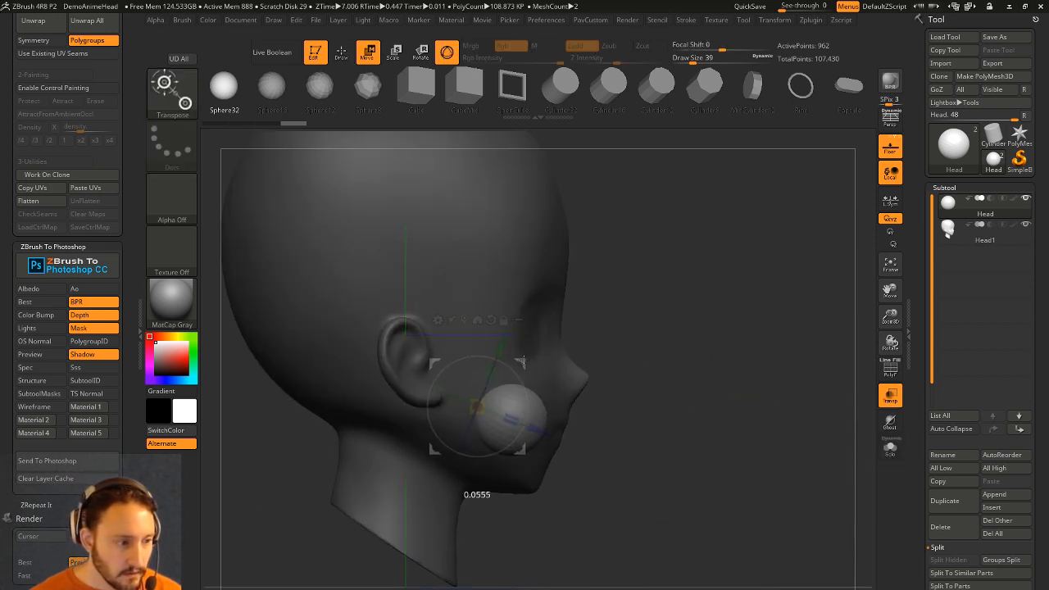
left_click_drag(505, 415, 519, 417)
left_click_drag(540, 426, 526, 420)
left_click_drag(661, 365, 629, 358, "shift")
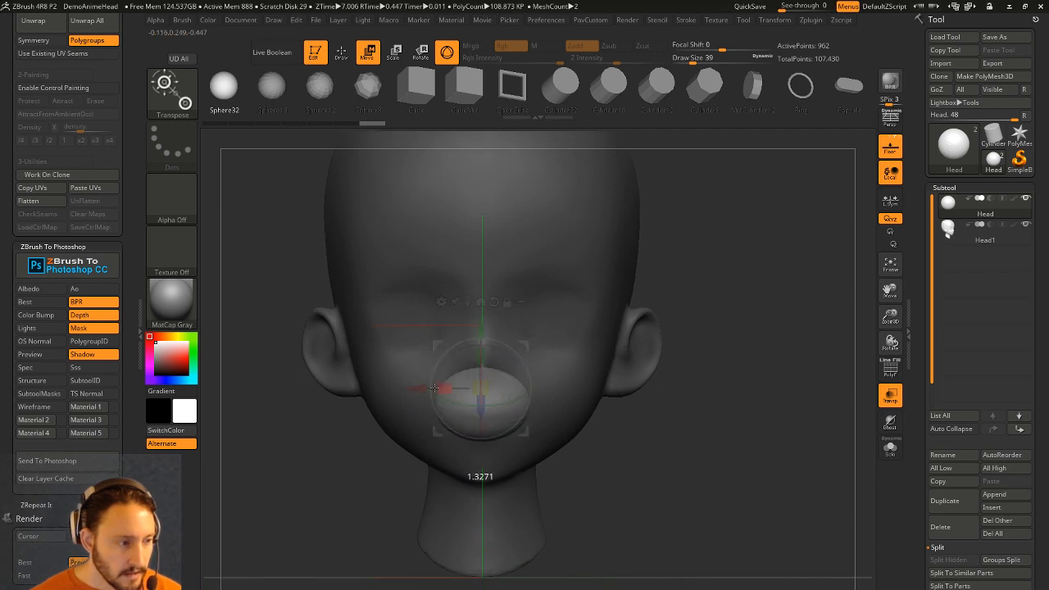
left_click_drag(459, 353, 530, 351)
key("q")
left_click_drag(758, 402, 679, 414)
key("s")
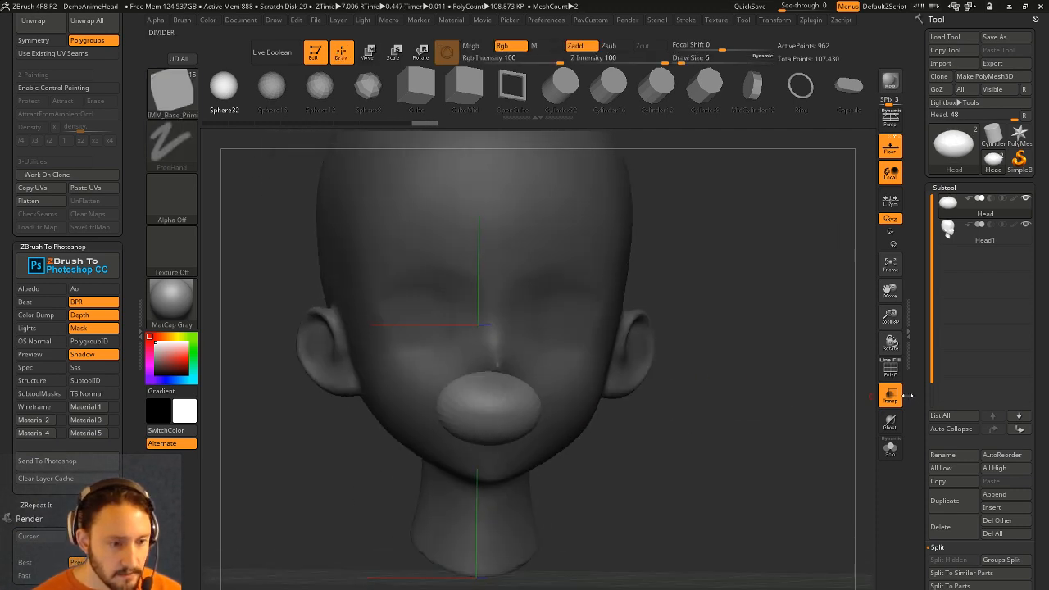
left_click_drag(801, 401, 827, 396)
Rebuild the sphere with denser even polygons and view its wireframe from the front.
left_click_drag(743, 278, 782, 369, "ctrl")
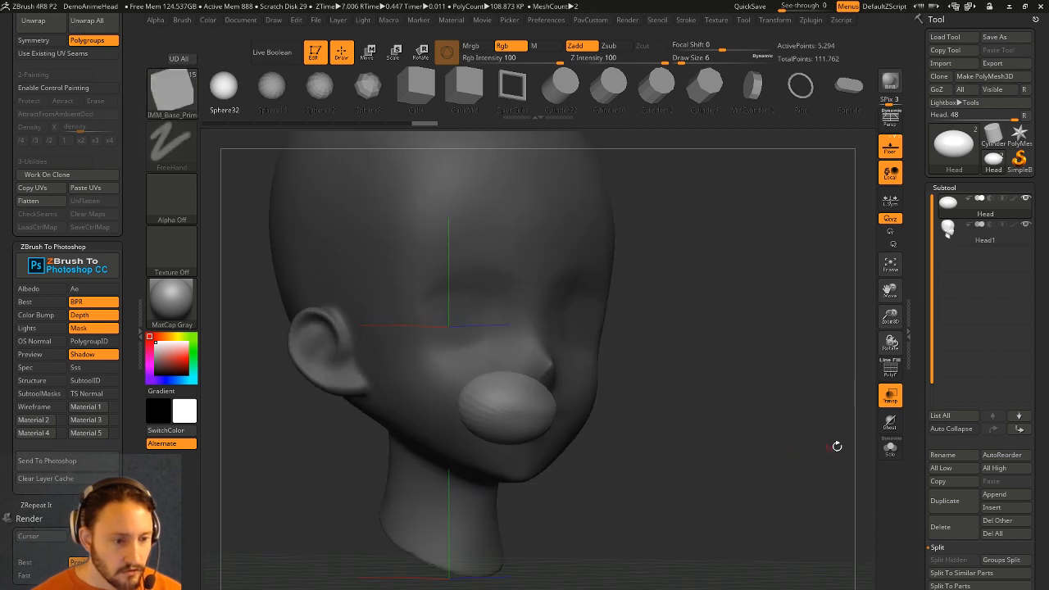
left_click(889, 368)
left_click_drag(722, 330, 713, 357, "alt")
mouse_move(685, 407)
left_mouse_down()
mouse_move(726, 398)
mouse_move(734, 382)
left_mouse_up()
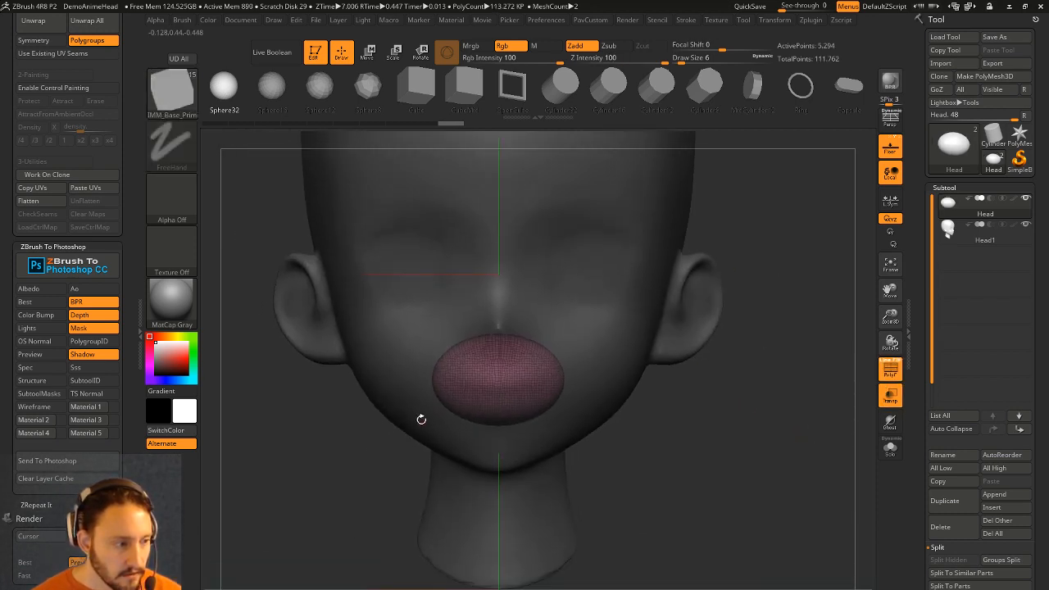
Lower the sphere slightly over the mouth and shrink the brush to size 11.
key("w")
left_click_drag(497, 273, 498, 277)
key("q")
left_click(889, 422)
left_click(889, 422)
key("s")
left_click_drag(462, 379, 452, 377)
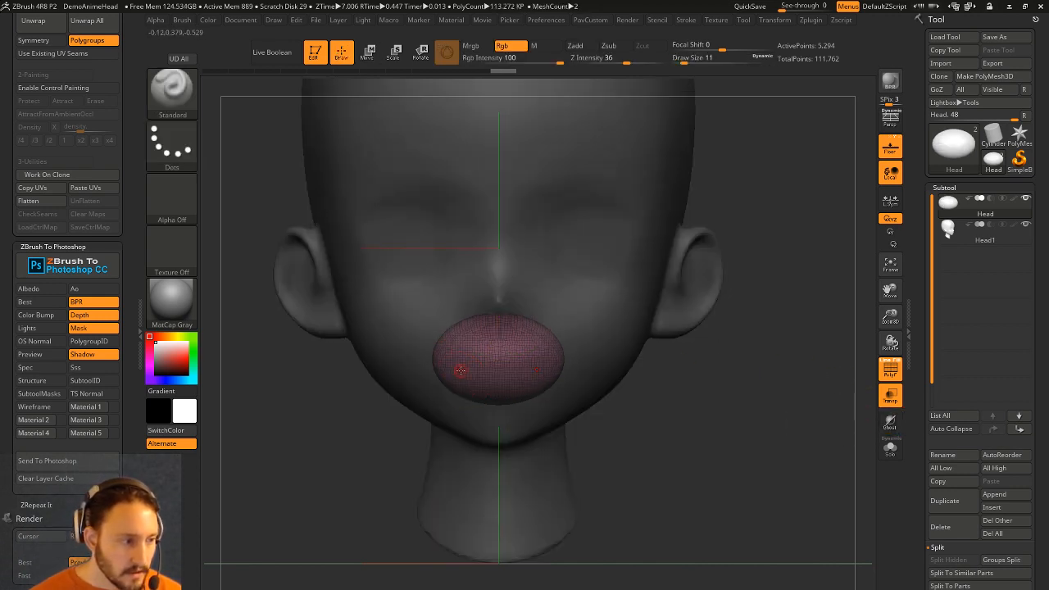
Ghost the head and briefly hide the pink ellipsoid to check the lips behind it.
key("ctrl")
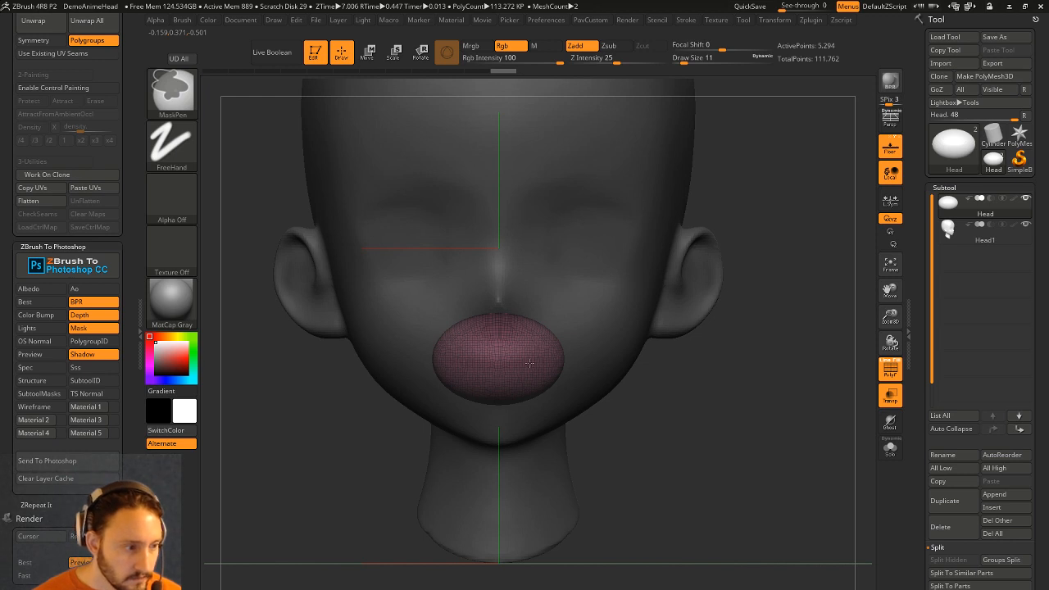
left_click(891, 421)
key("ctrl")
key("ctrl")
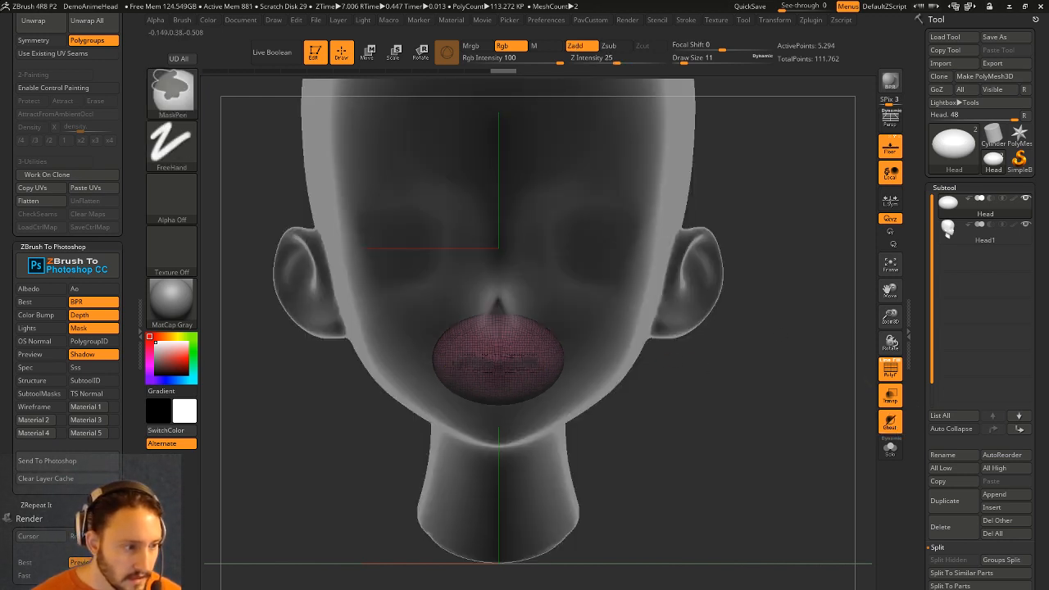
mouse_move(756, 403)
left_mouse_down()
mouse_move(644, 358)
mouse_move(849, 402)
left_mouse_up()
mouse_move(777, 403)
left_mouse_down()
mouse_move(798, 402)
mouse_move(752, 407)
mouse_move(830, 402)
left_mouse_up()
key("ctrl")
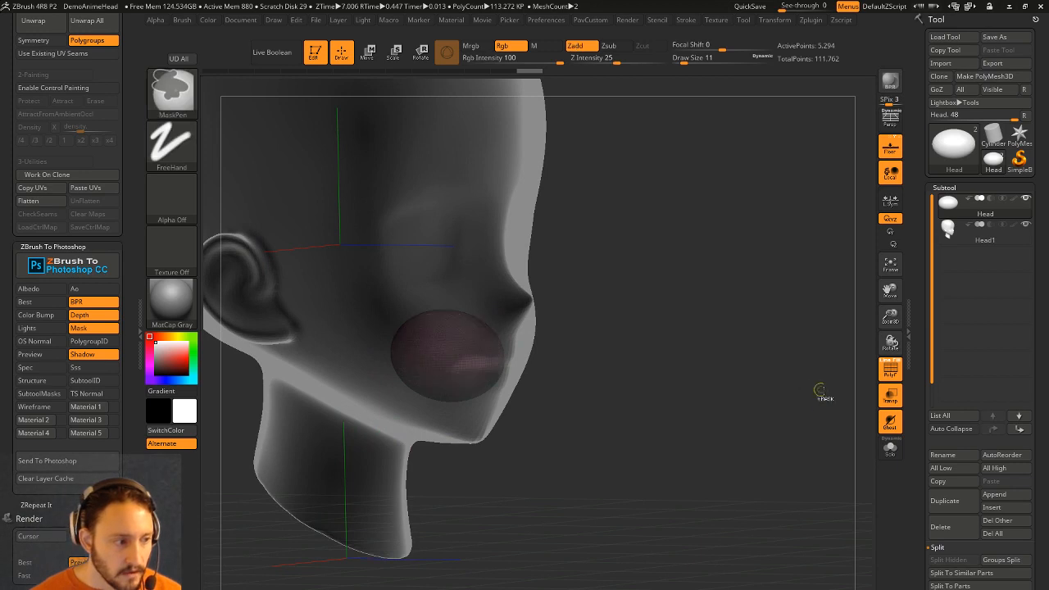
left_click_drag(744, 394, 777, 416, "alt")
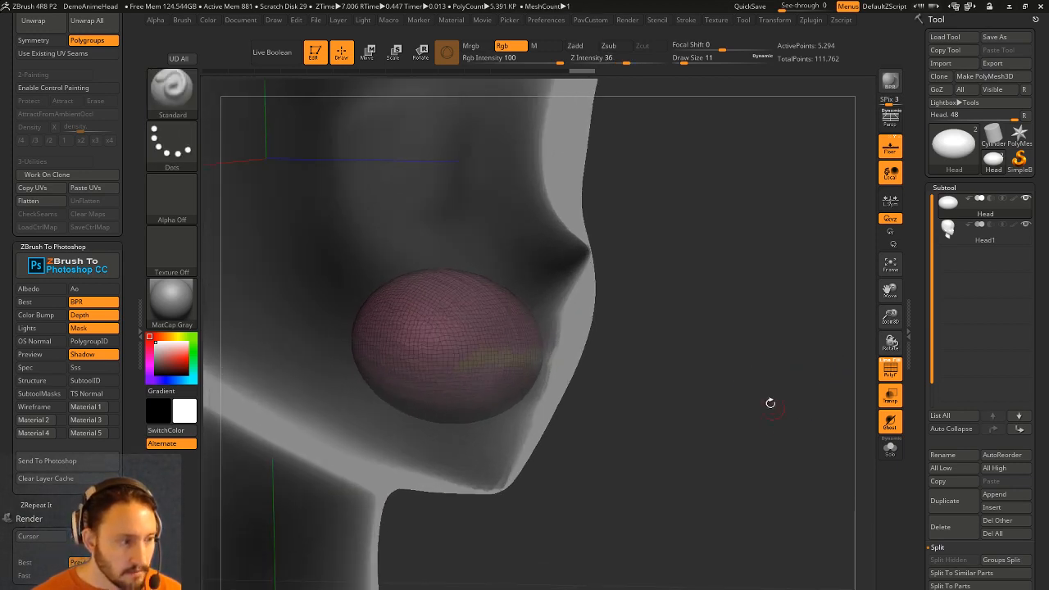
key("ctrl+shift")
left_click(506, 360, "ctrl+shift")
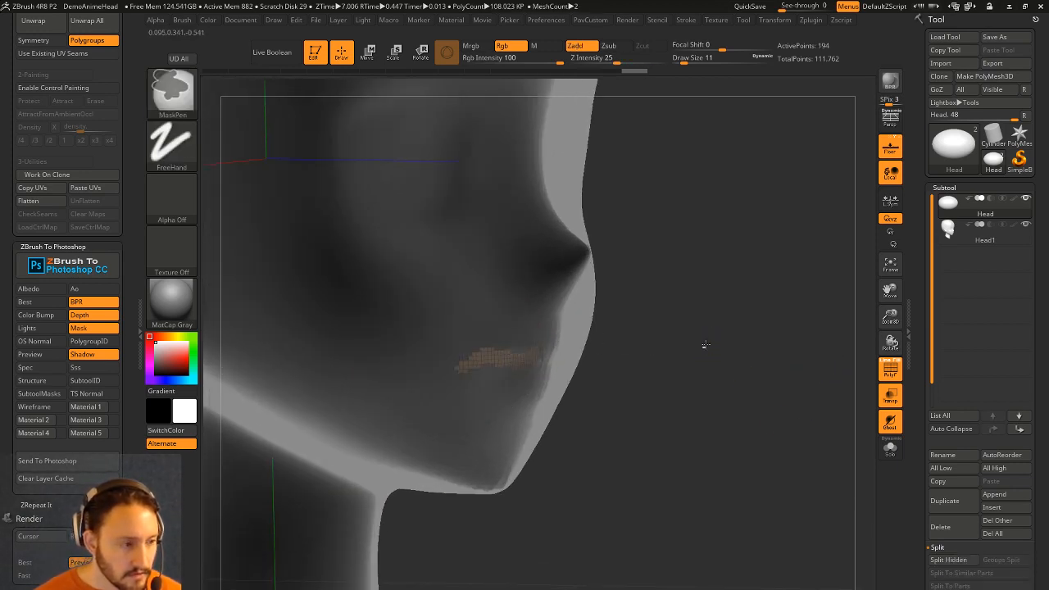
left_click(704, 311, "ctrl+shift")
Make the ellipsoid the active subtool and isolate it on its own.
key("w")
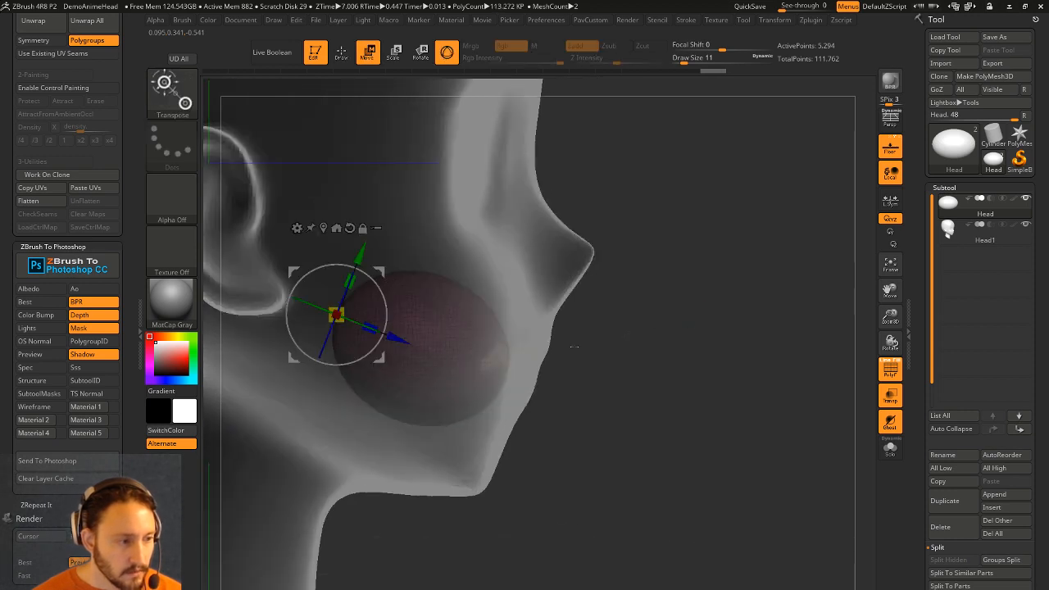
left_click(506, 361, "alt")
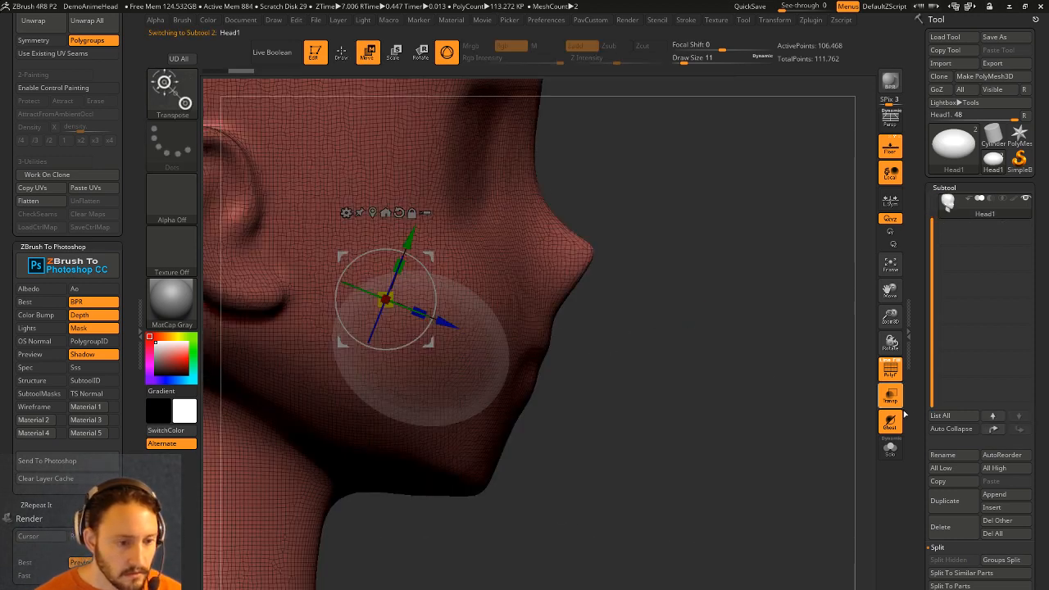
scroll(944, 242, "up", 2)
left_click(959, 205)
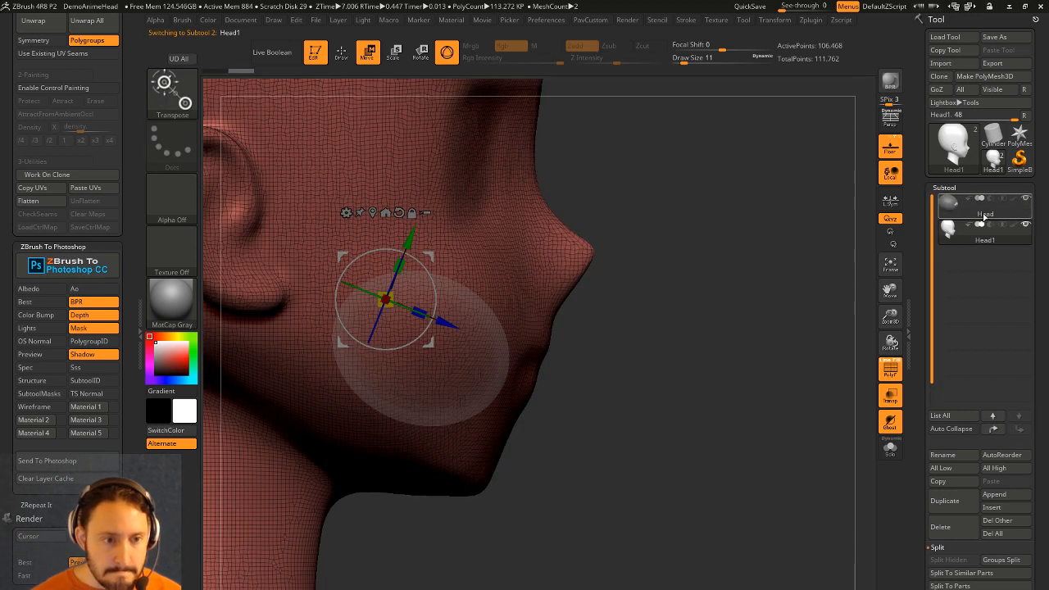
left_click(890, 448)
left_click_drag(786, 404, 525, 399)
Test-extrude the orange band from a mask, then undo back to the masked state.
left_click(486, 394, "ctrl")
left_click_drag(594, 410, 662, 377)
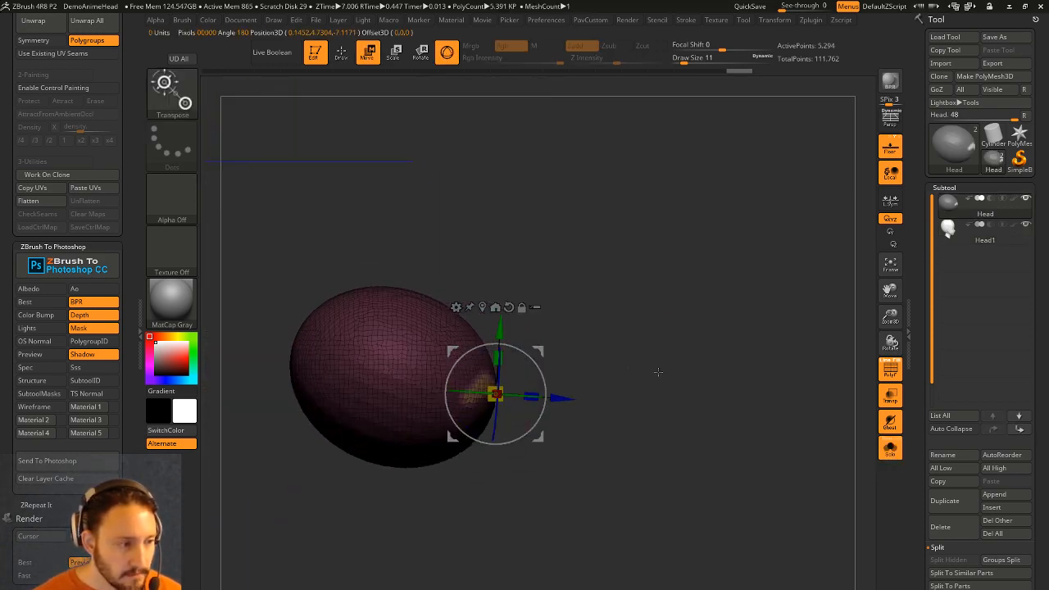
left_click_drag(568, 398, 614, 400, "ctrl")
mouse_move(741, 373)
left_mouse_down()
mouse_move(656, 370)
mouse_move(720, 364)
mouse_move(719, 381)
left_mouse_up()
key("ctrl+z")
key("q")
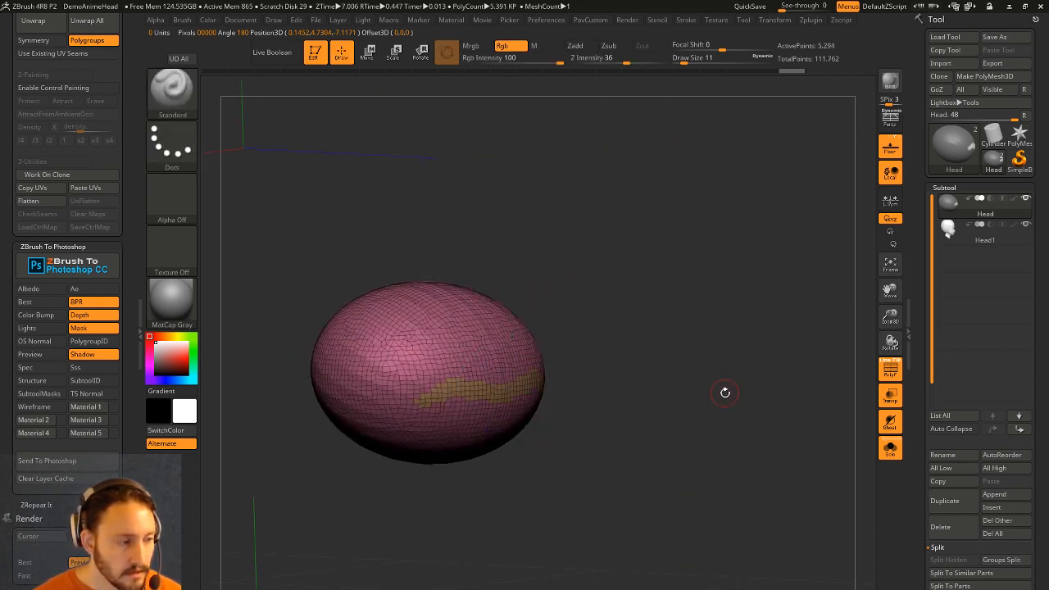
key("ctrl+z")
Invert the mask so only the band across the ball stays masked.
left_click_drag(634, 387, 637, 389, "ctrl")
key("ctrl+z")
left_click(627, 391, "ctrl")
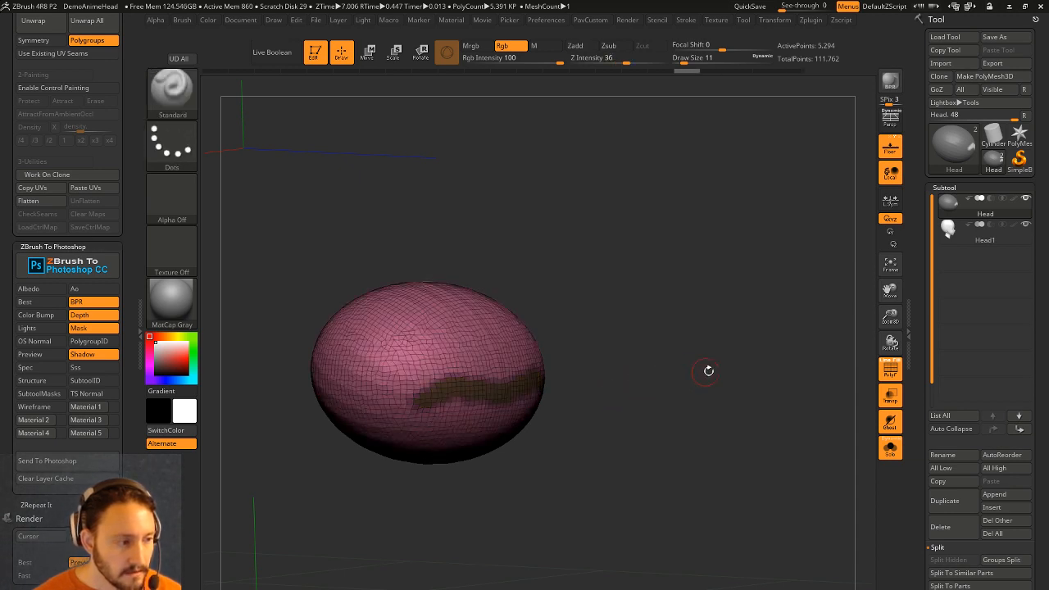
key("ctrl+w")
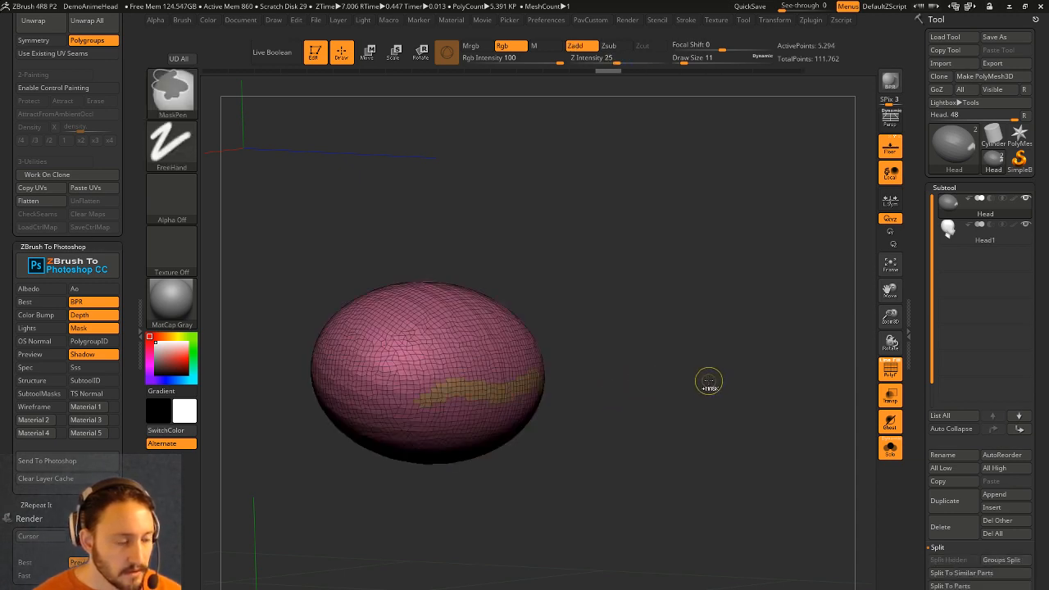
key("ctrl+z")
left_click_drag(919, 375, 916, 303)
Add an edge loop along the border of the band with Geometry > EdgeLoop.
scroll(916, 303, "down", 10)
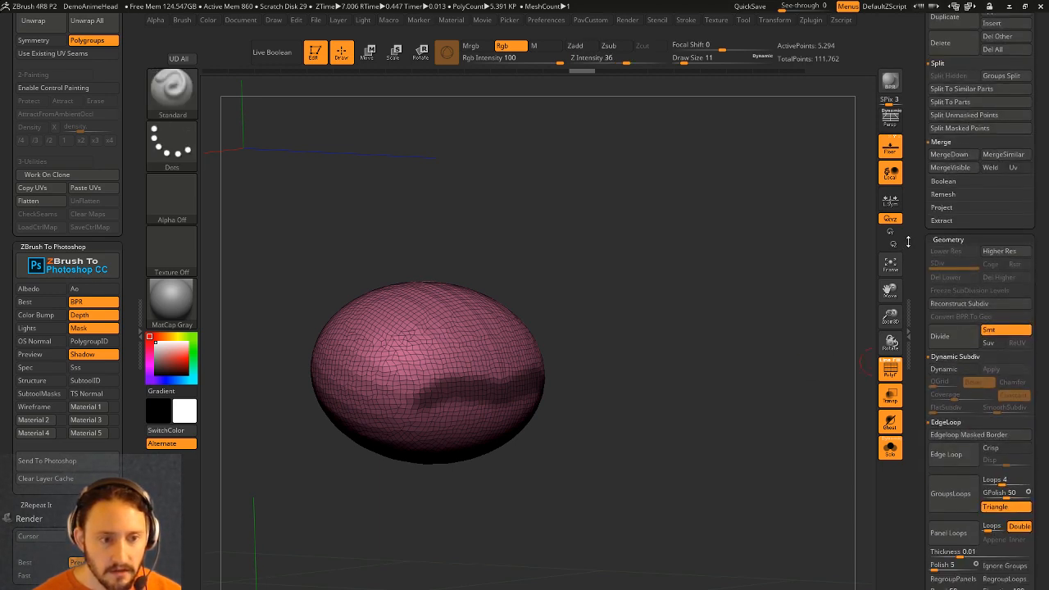
scroll(918, 300, "down", 1)
scroll(919, 299, "down", 3)
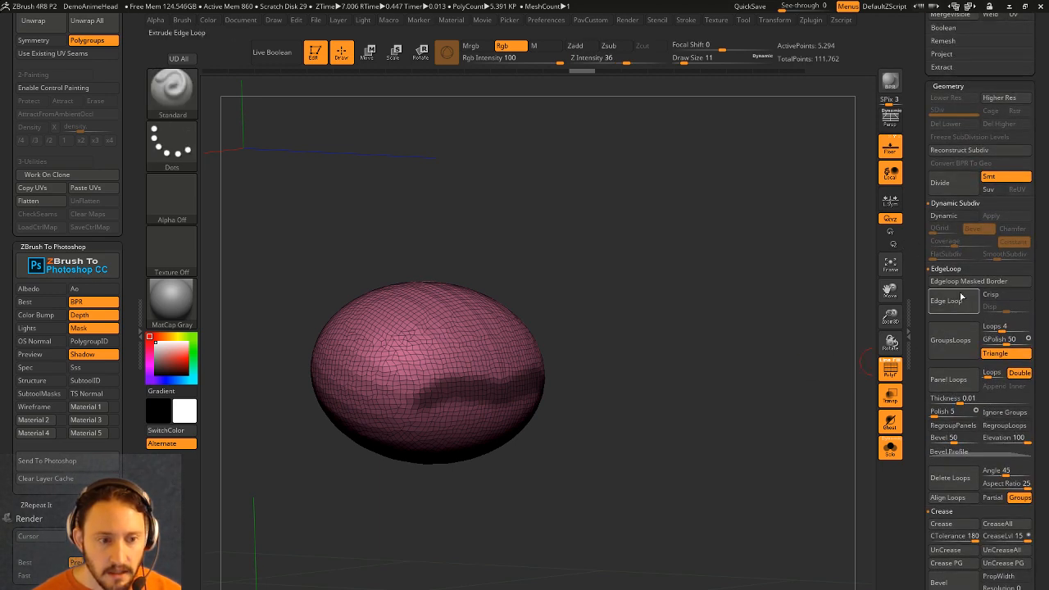
left_click(946, 301)
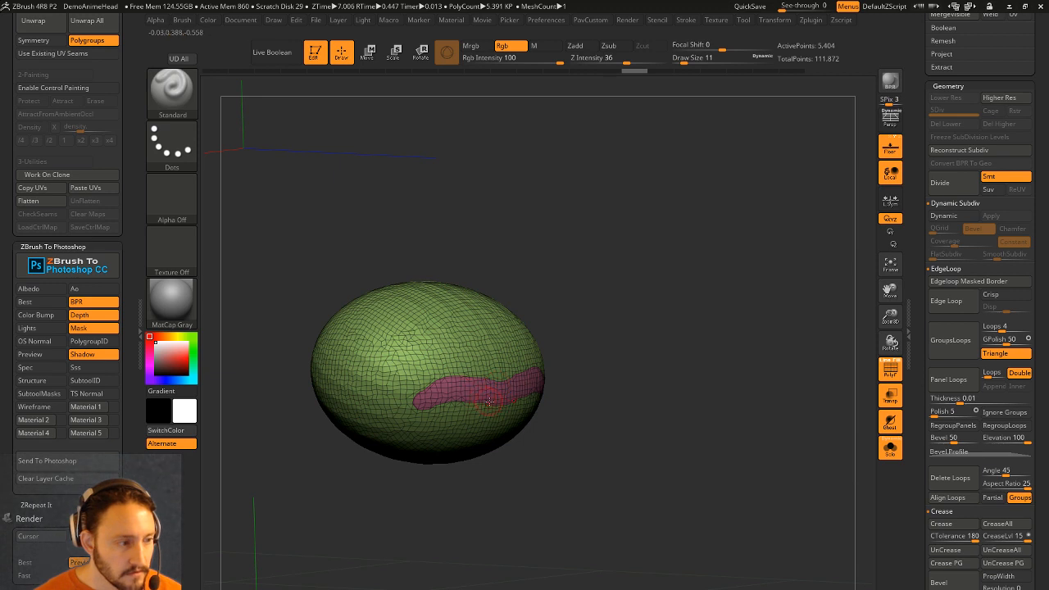
left_click(518, 382, "ctrl+shift")
left_click(672, 346, "ctrl+shift")
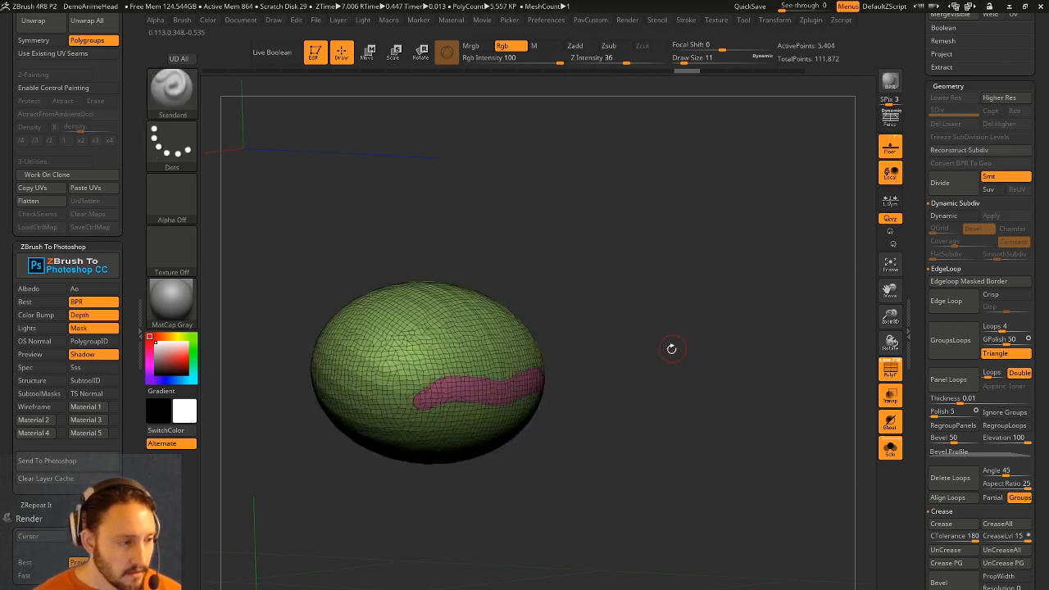
Mask all but the pink band and extrude it outward with the Transpose arrow.
key("w")
left_click(501, 392, "ctrl")
left_click_drag(572, 373, 615, 375)
left_click_drag(569, 403, 630, 411, "ctrl")
key("q")
Show the head again and move the lip piece into the mouth.
left_click(890, 449)
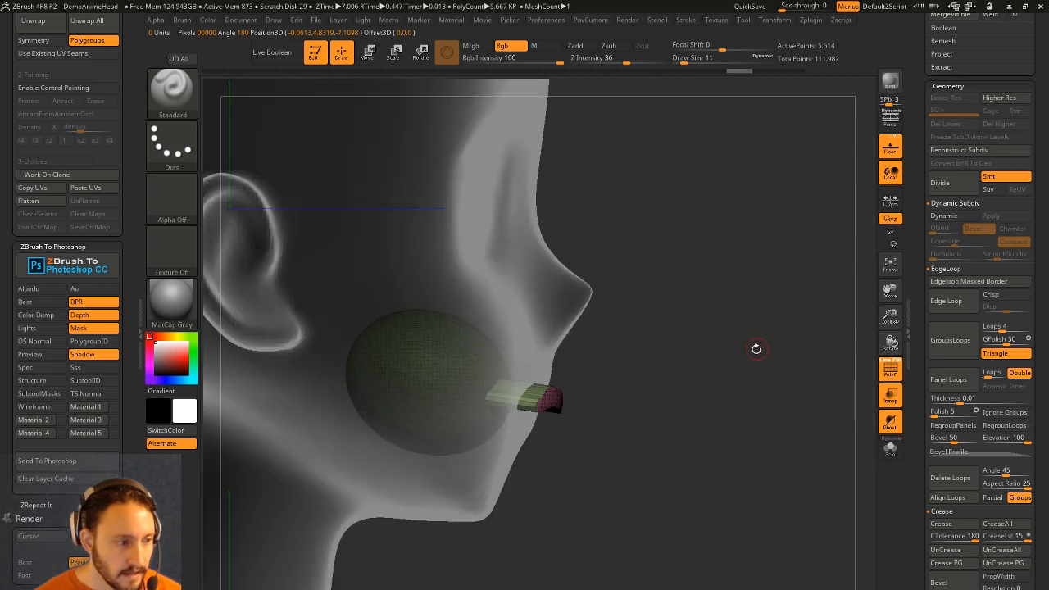
key("w")
left_click_drag(625, 418, 637, 421)
mouse_move(662, 385)
left_mouse_down("ctrl")
mouse_move(675, 395)
mouse_move(642, 420)
mouse_move(677, 424)
mouse_move(654, 420)
left_mouse_up("ctrl")
key("q")
mouse_move(718, 391)
left_mouse_down()
mouse_move(652, 393)
mouse_move(681, 383)
mouse_move(640, 358)
mouse_move(670, 406)
left_mouse_up()
Pinch the lip piece's edges and mouth corner with the Pinch brush at size 68.
key("b")
key("p")
key("i")
key("s")
mouse_move(505, 418)
left_mouse_down()
mouse_move(526, 418)
mouse_move(503, 413)
mouse_move(511, 408)
left_mouse_up()
left_click_drag(676, 418, 621, 411)
left_click_drag(545, 399, 524, 397)
left_click_drag(394, 500, 483, 493)
Nudge the upper lip into shape with the Move brush at size 35.
key("s")
left_click_drag(503, 420, 491, 420)
key("b")
key("m")
key("v")
left_click_drag(494, 378, 492, 385)
Make the head opaque again and set the Standard brush to size 9.
mouse_move(795, 392)
left_mouse_down()
mouse_move(796, 323)
mouse_move(779, 374)
left_mouse_up()
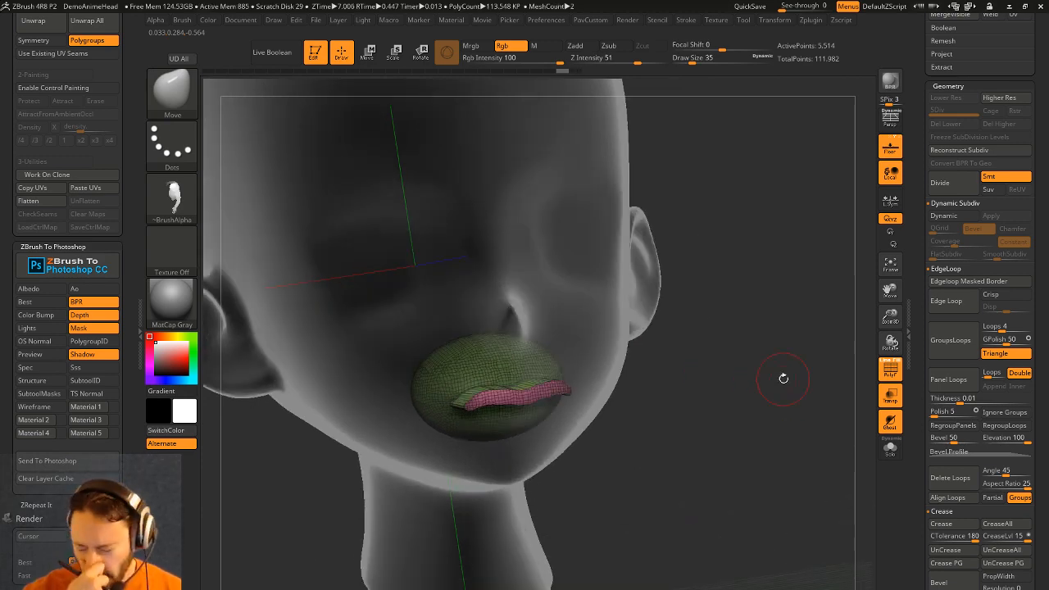
left_click(890, 395)
key("s")
left_click_drag(755, 389, 746, 388)
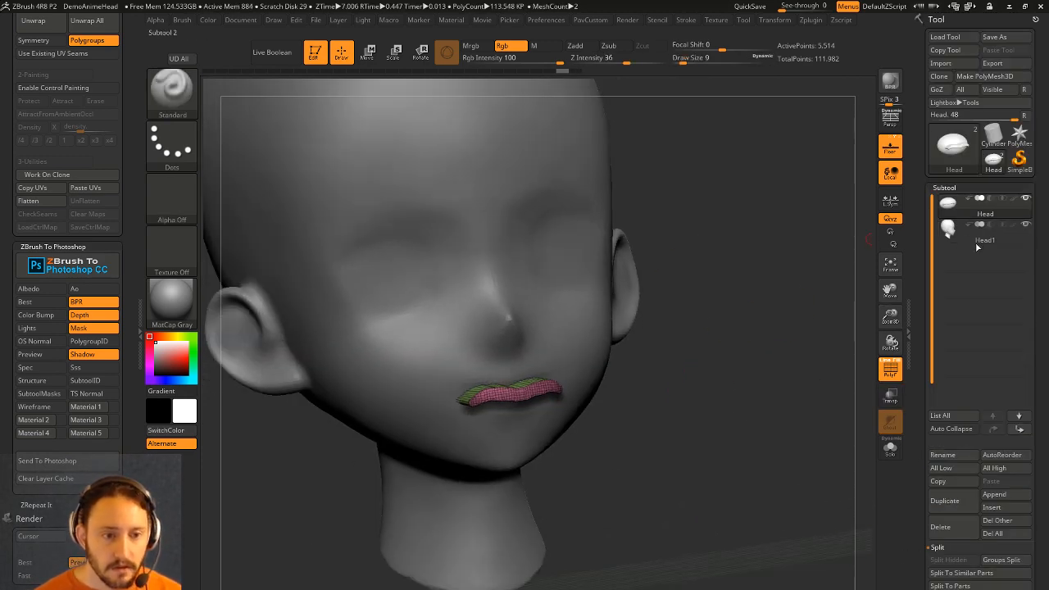
Move Head below Head1, select Head1 and MergeDown the lips into it.
left_click(1019, 430)
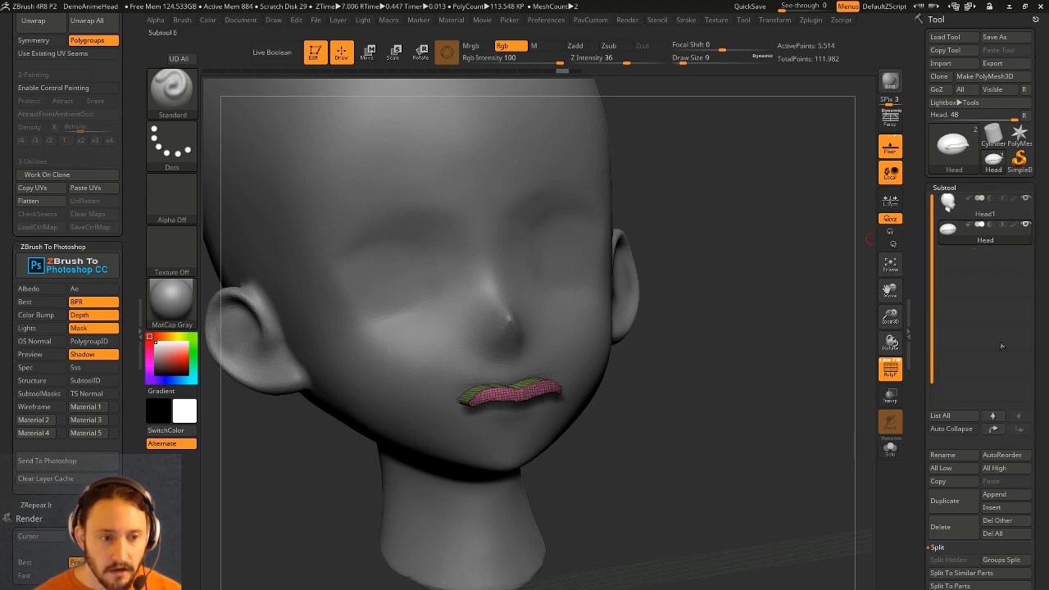
left_click(986, 215)
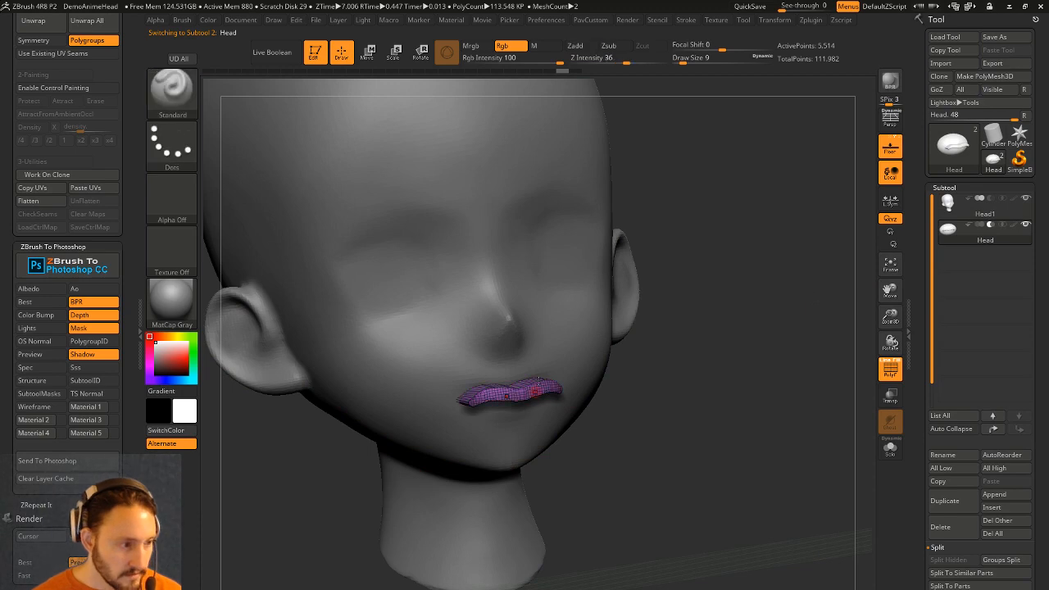
left_click(980, 215)
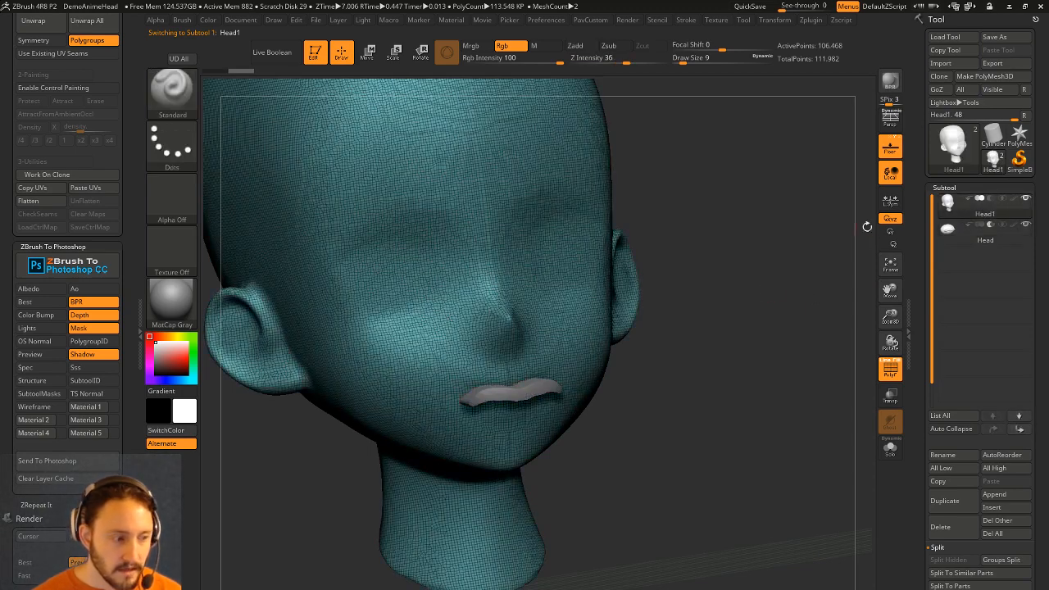
key("ctrl+e")
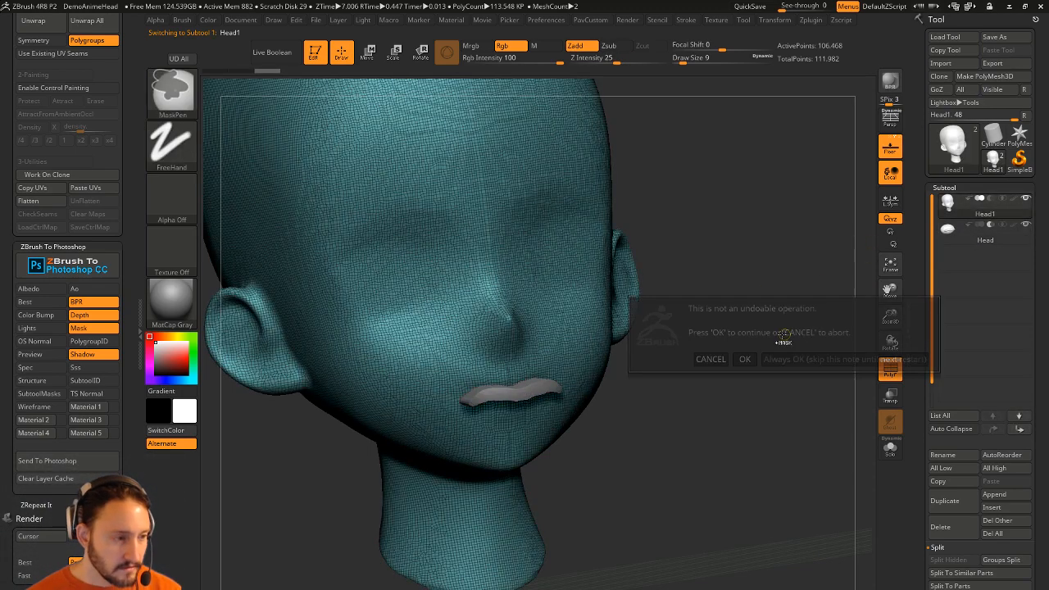
left_click(770, 358)
Inspect the merged mouth polygroup in isolation, then show the whole head again.
left_click_drag(761, 320, 757, 373)
left_click(539, 400, "ctrl+shift")
left_click_drag(713, 336, 793, 376)
left_click(795, 387, "ctrl+shift")
mouse_move(702, 356)
left_mouse_down()
mouse_move(803, 365)
mouse_move(756, 366)
left_mouse_up()
Smooth the lip edges with a size 20 brush and hide the wireframe.
key("s")
left_click(573, 400)
left_click_drag(554, 383, 503, 389, "shift")
left_click_drag(566, 404, 546, 410, "shift")
left_click_drag(706, 381, 644, 421)
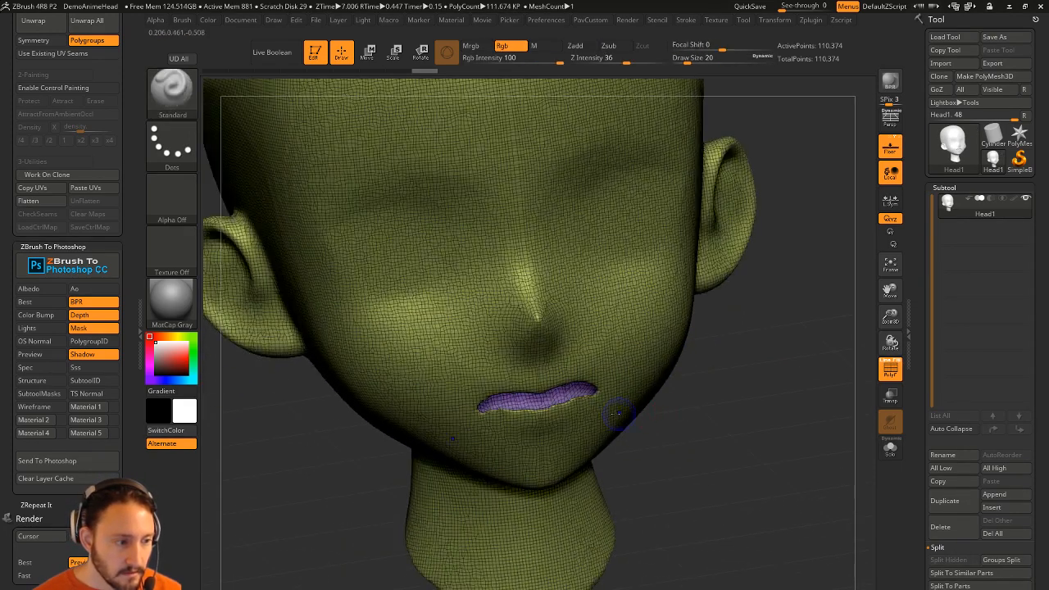
left_click(890, 370)
mouse_move(811, 369)
left_mouse_down()
mouse_move(725, 365)
mouse_move(707, 417)
left_mouse_up()
Inflate the lips slightly with the Inflat brush at size 44, then lightly smooth them.
key("b")
key("i")
key("n")
key("s")
left_click(503, 439)
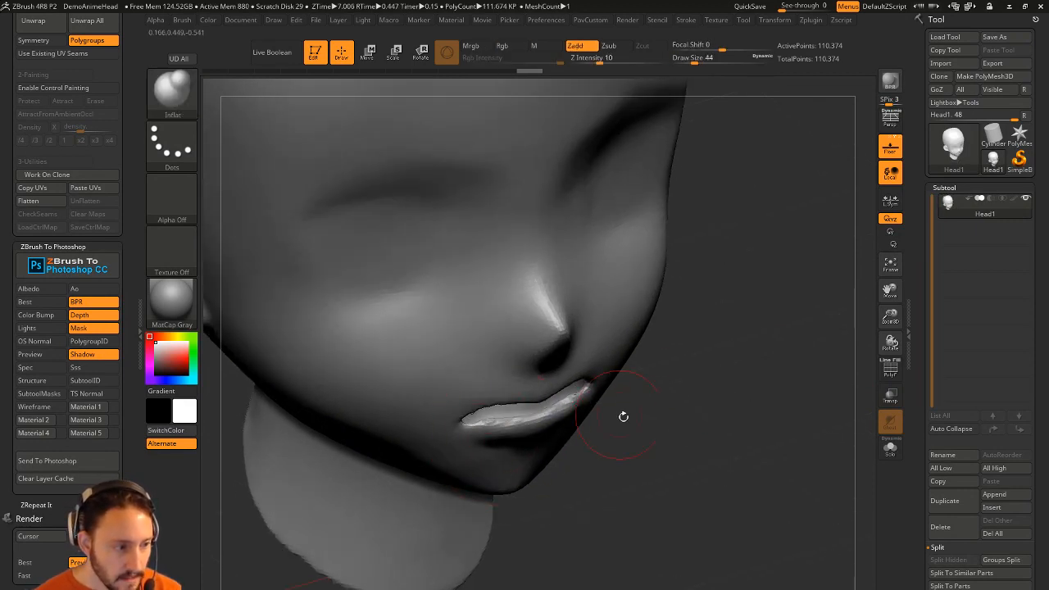
left_click_drag(580, 402, 497, 385, "shift")
mouse_move(739, 327)
left_mouse_down()
mouse_move(546, 417)
mouse_move(562, 377)
left_mouse_up()
left_click_drag(643, 395, 567, 375)
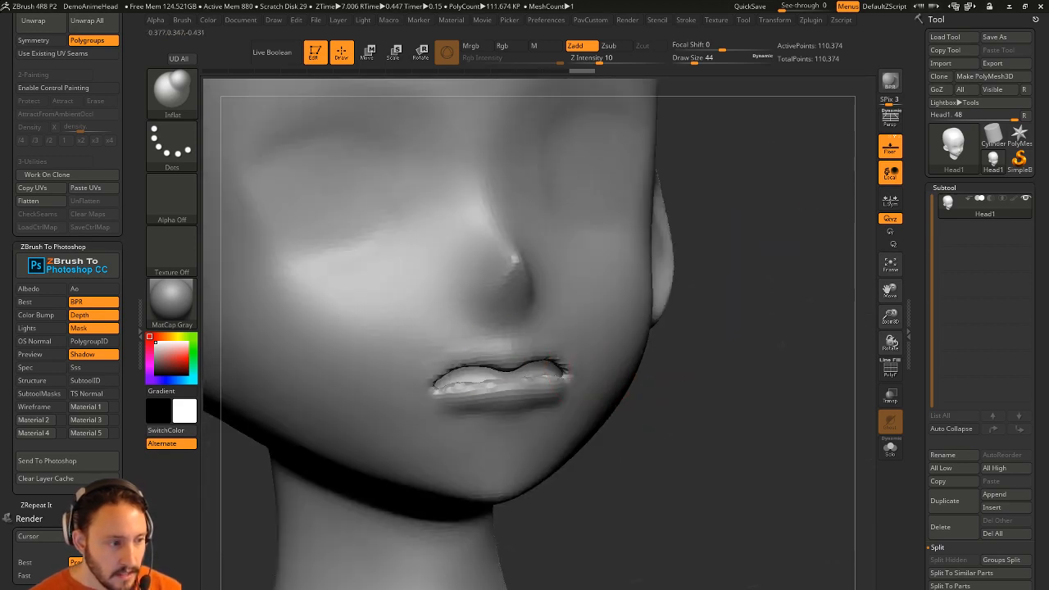
left_click_drag(791, 355, 770, 327, "alt")
left_click_drag(770, 327, 647, 360)
left_click_drag(514, 364, 510, 371, "shift")
Return to the Standard brush and frame the head from the front.
mouse_move(716, 370)
left_mouse_down()
mouse_move(782, 365)
mouse_move(725, 410)
left_mouse_up()
key("b")
key("s")
key("t")
left_click_drag(725, 410, 643, 460, "alt")
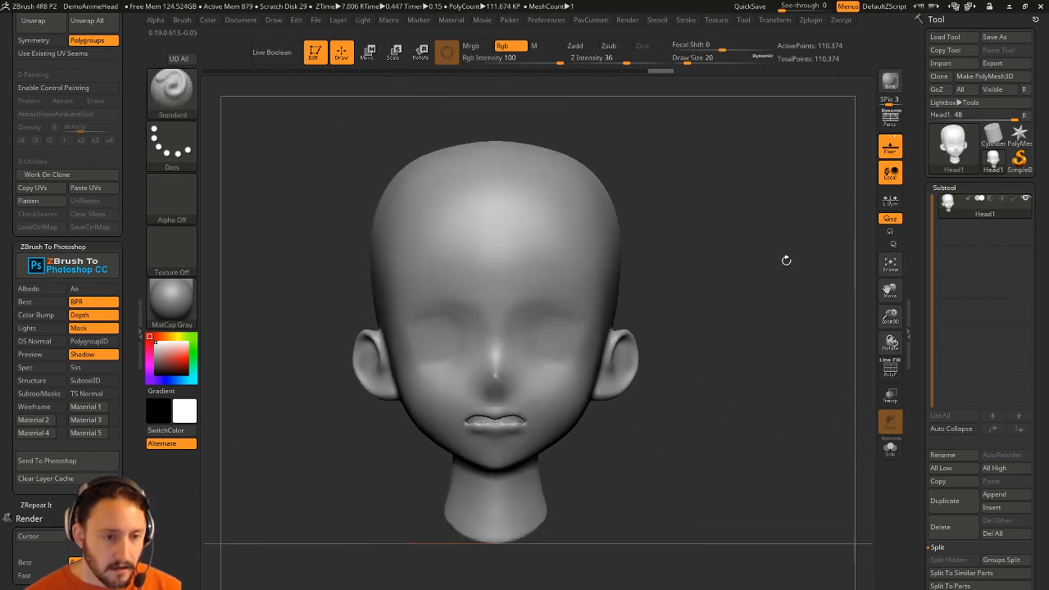
Show the polygroup wireframe and duplicate the head subtool.
left_click_drag(867, 380, 768, 426)
left_click(888, 373)
scroll(910, 257, "up", 10)
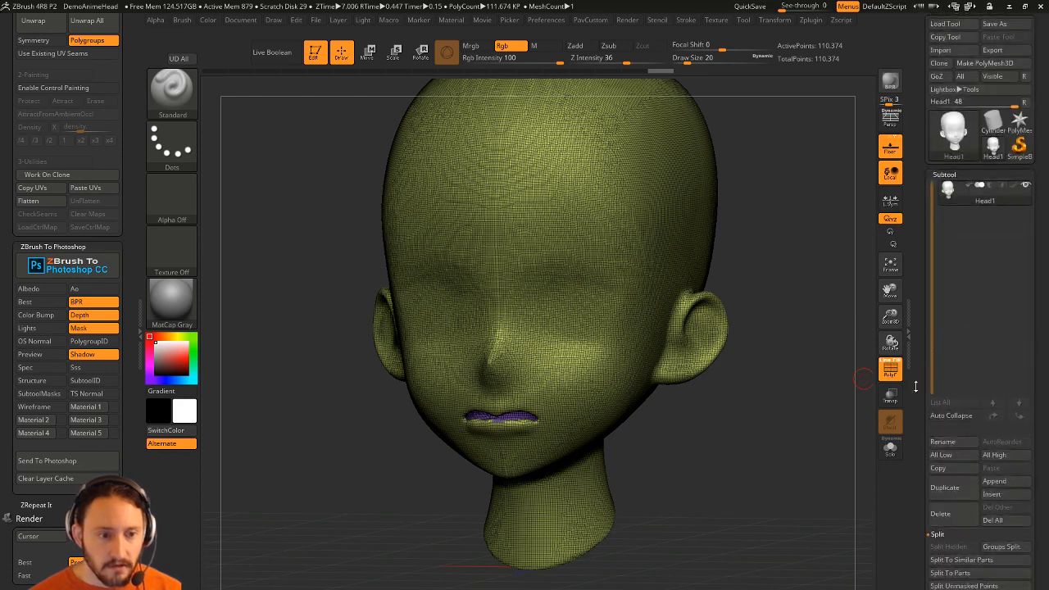
left_click(944, 484)
Run ZRemesher on the copy with KeepGroups, Half and AdaptiveSize 16.
scroll(910, 131, "down", 10)
scroll(951, 328, "down", 5)
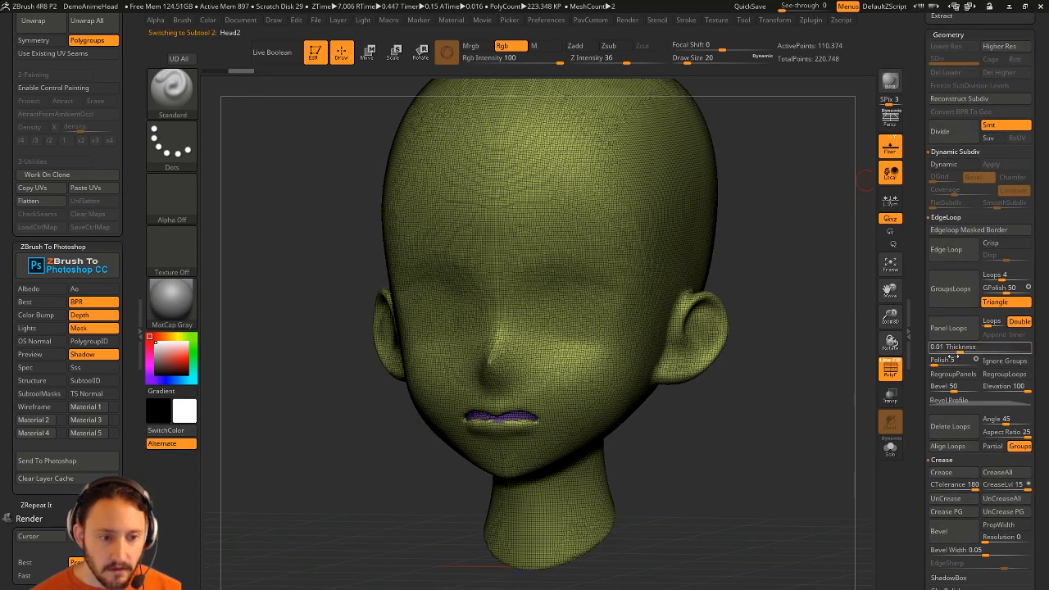
left_click(946, 391)
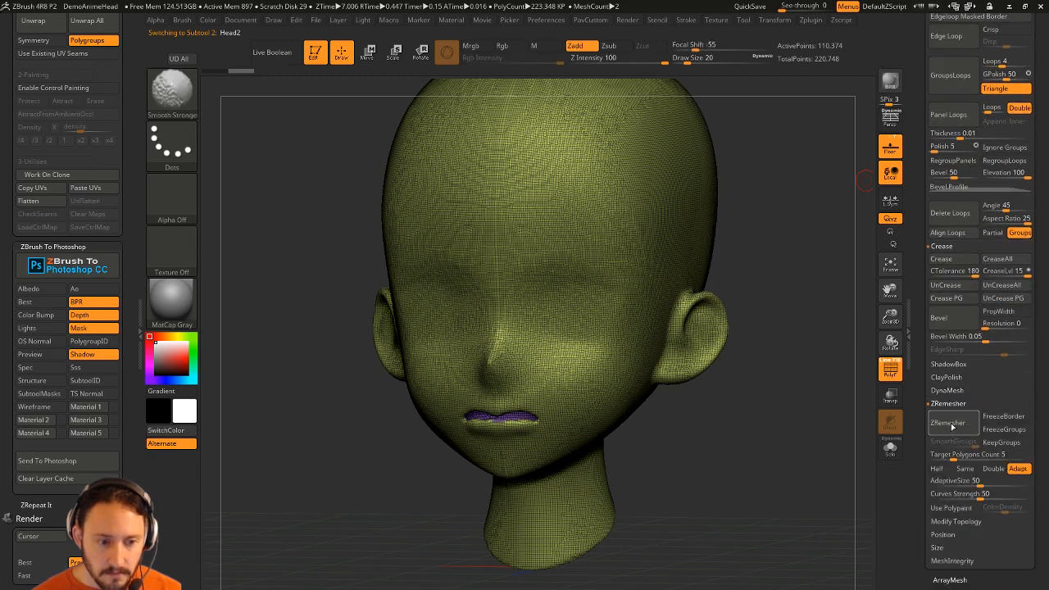
left_click(1001, 445)
left_click(952, 443)
left_click(936, 468)
left_click_drag(965, 482, 948, 483)
left_click(947, 422)
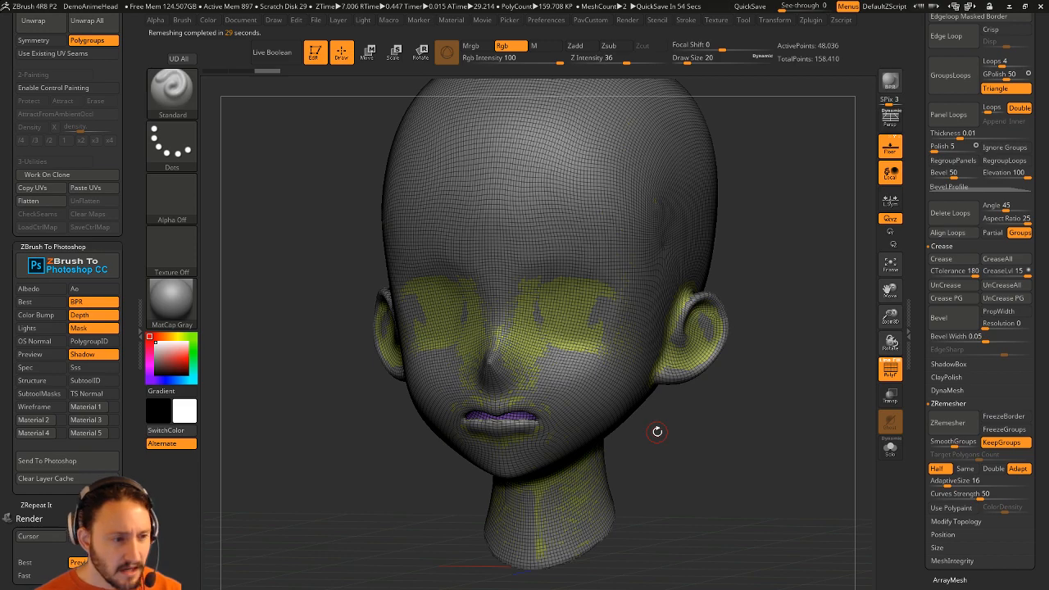
Inspect the new topology solo and run ZRemesher a second time.
left_click_drag(729, 419, 770, 464)
left_click(889, 446)
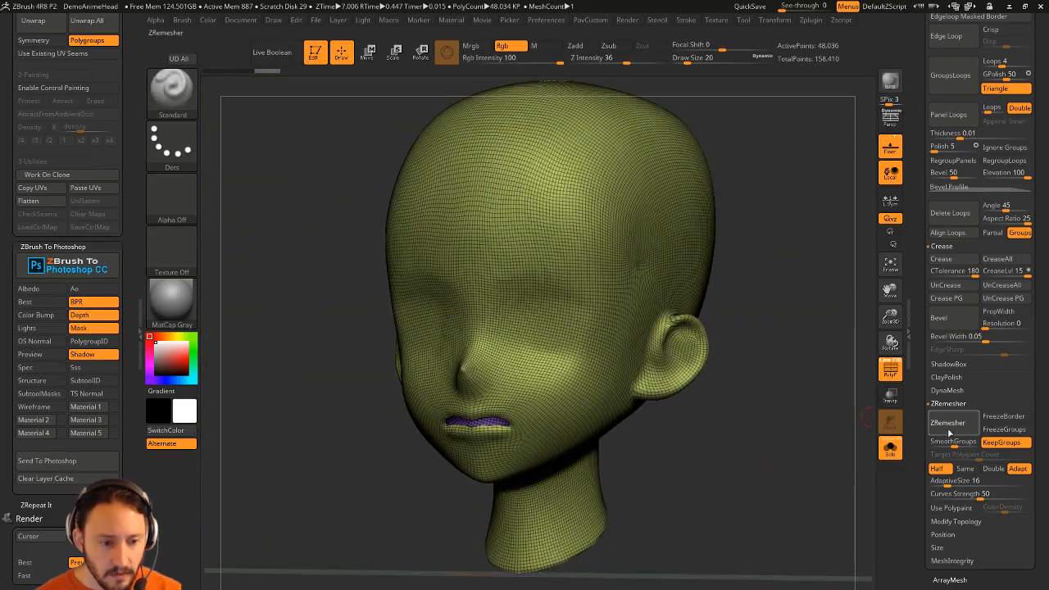
left_click(948, 423)
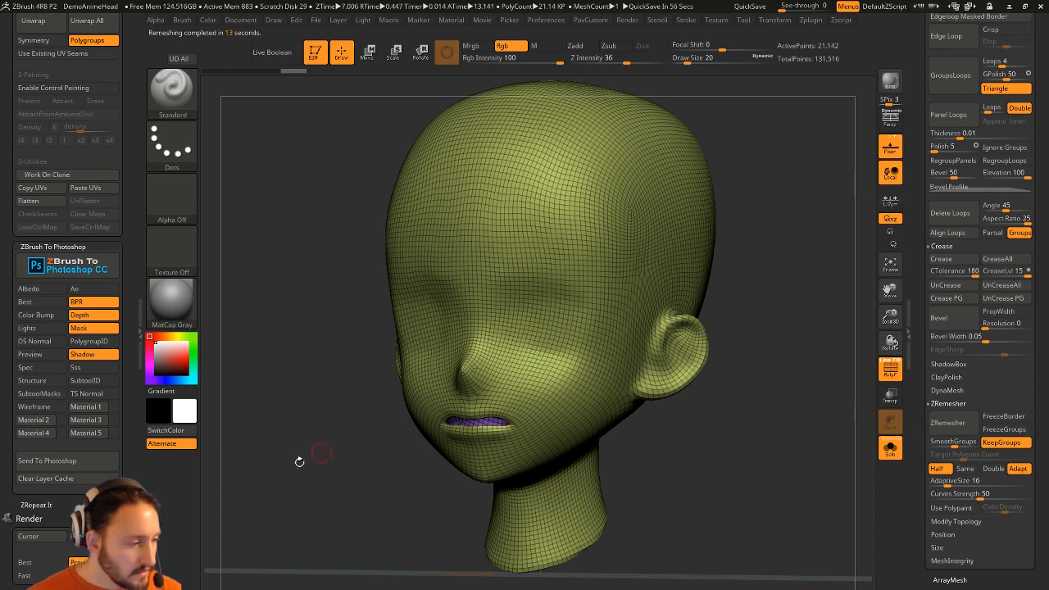
Replace MatCap Gray with BasicMaterial on the head.
left_click(172, 303)
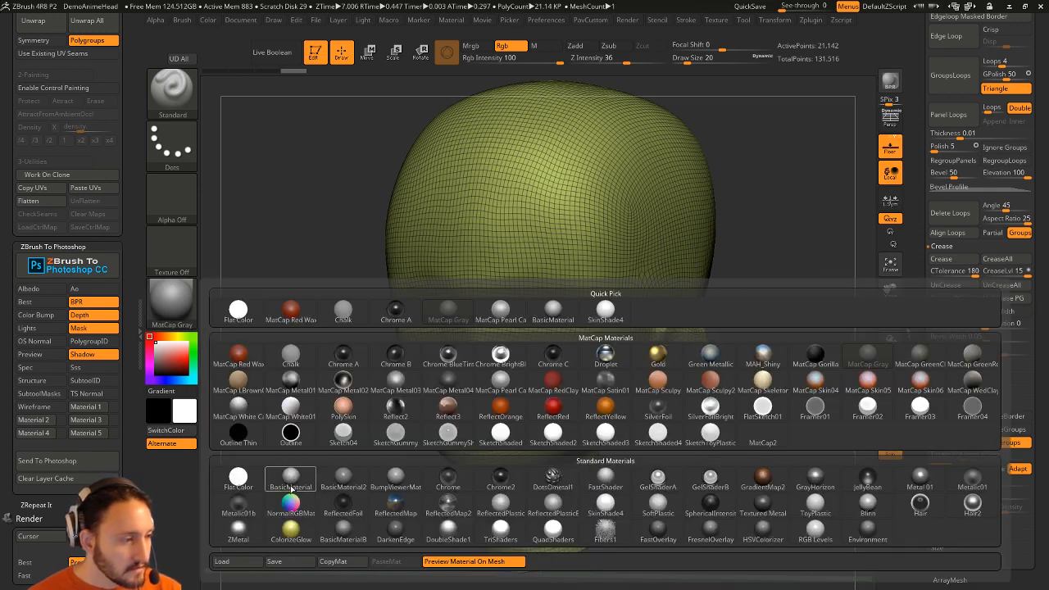
left_click(291, 476)
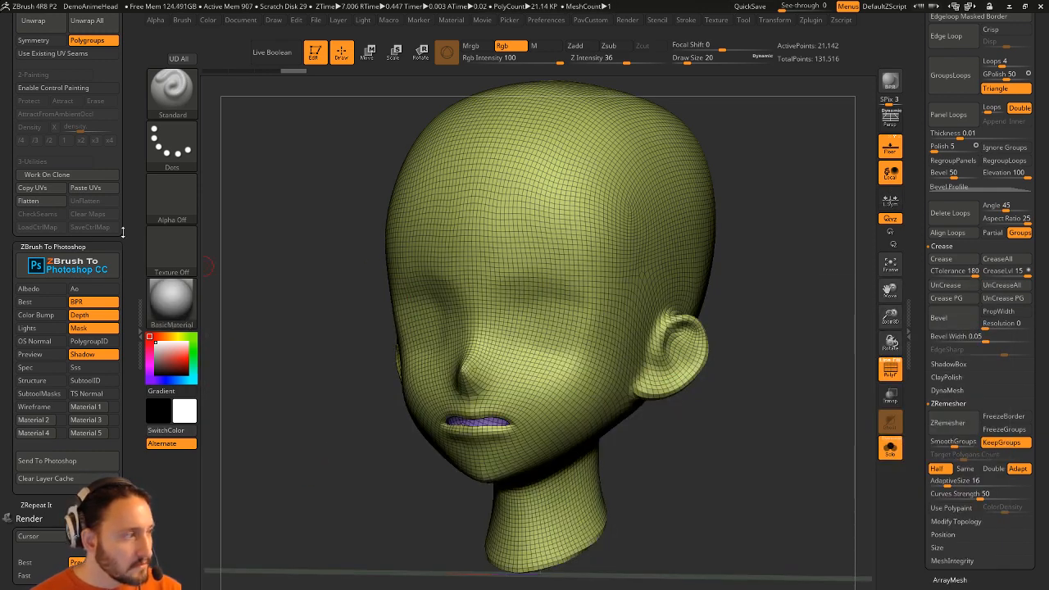
left_click_drag(132, 29, 138, 214)
Close the Zplugin and Render palettes and dock the Material menu in the left tray.
left_click(124, 19)
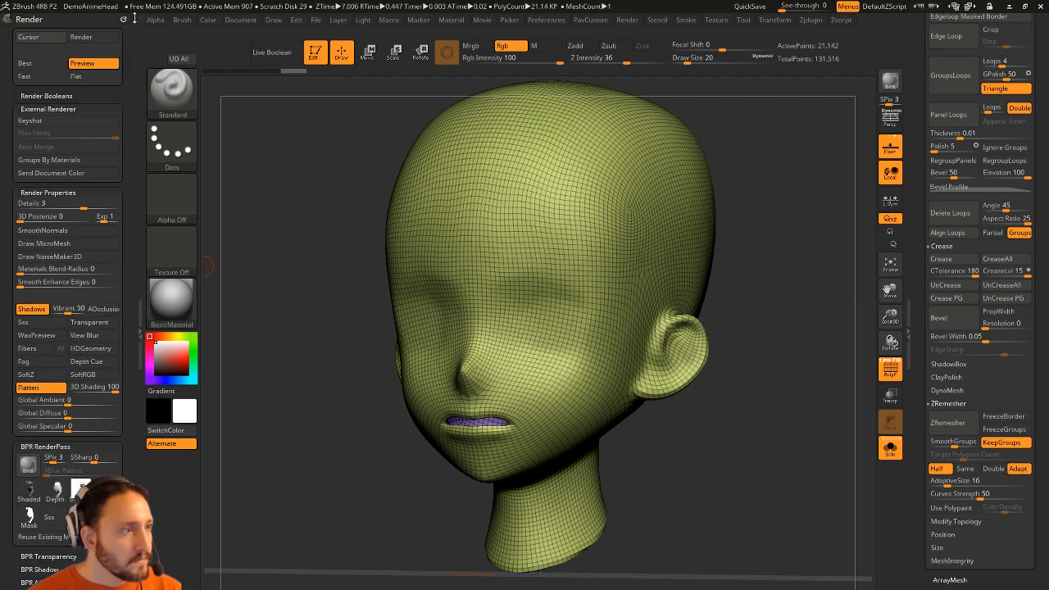
left_click(123, 18)
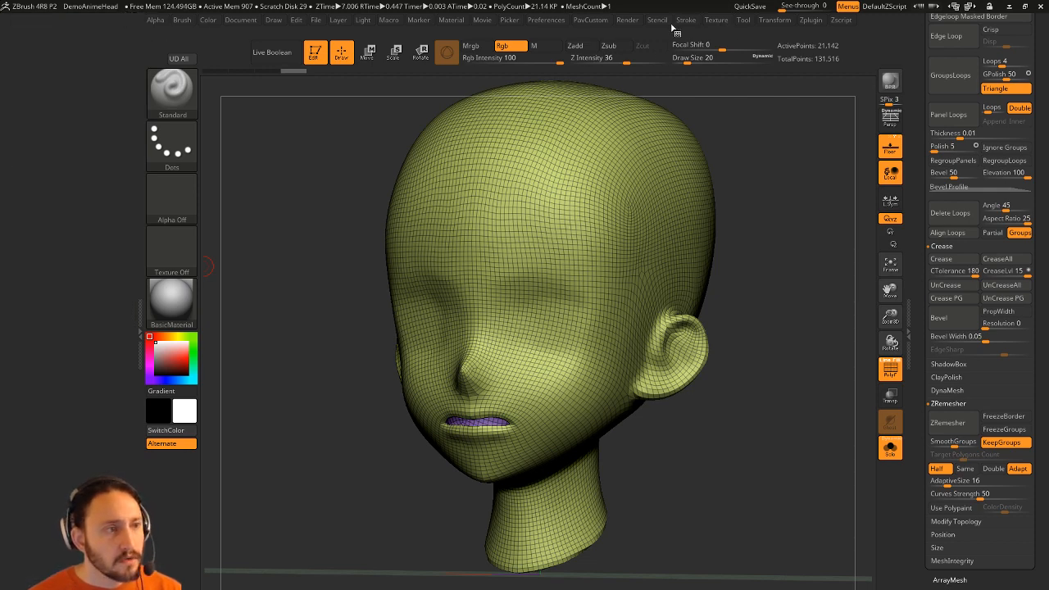
left_click(450, 20)
left_click(443, 35)
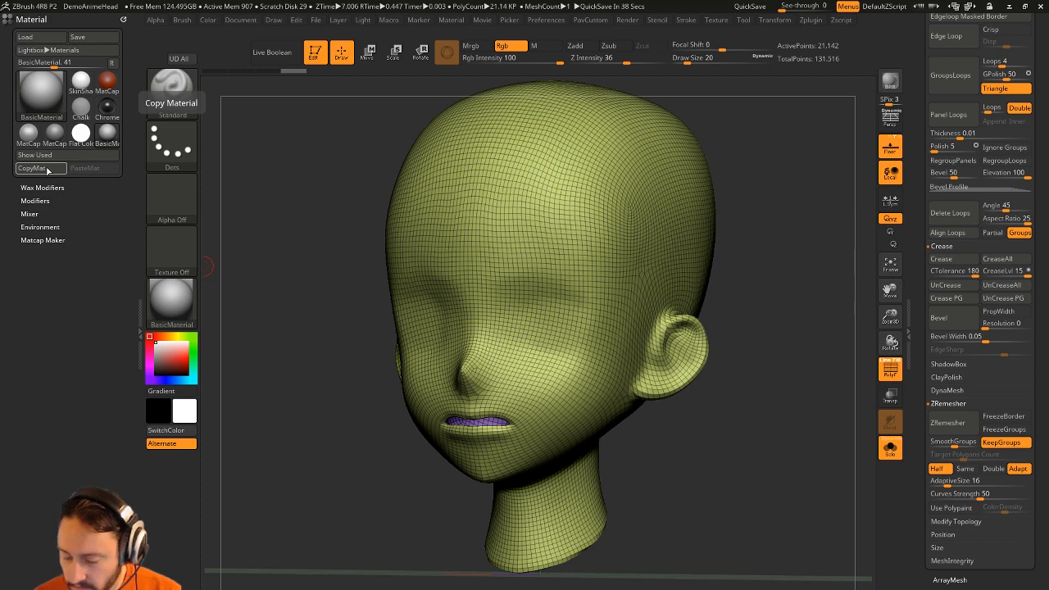
Orbit the head to a near-front view and run ZRemesher from the custom tool palette.
key("super")
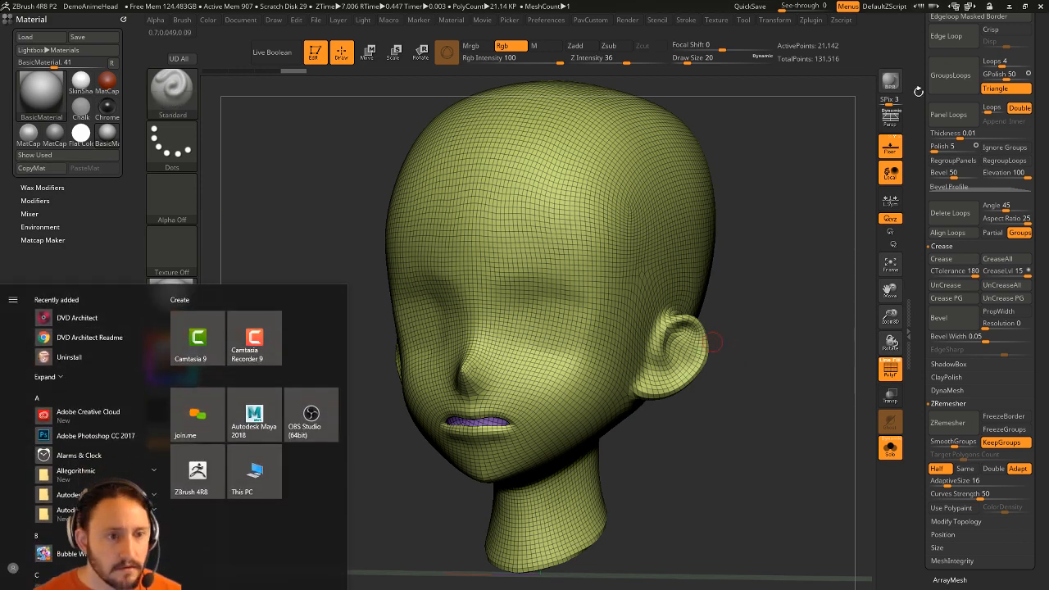
left_click_drag(933, 238, 932, 318)
mouse_move(773, 235)
left_mouse_down()
mouse_move(802, 246)
mouse_move(785, 236)
left_mouse_up()
key("grave")
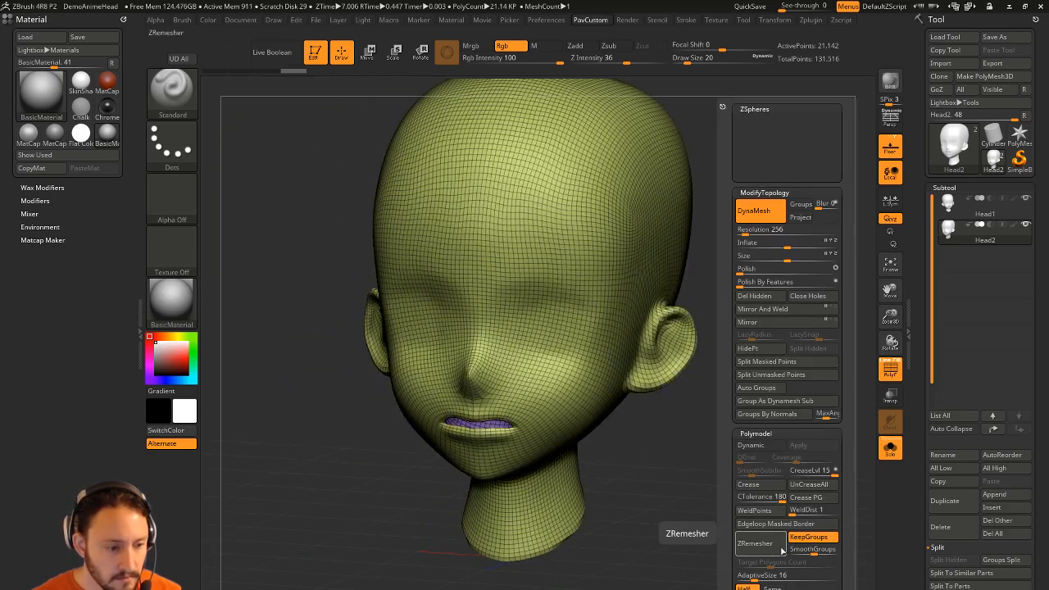
left_click(755, 543)
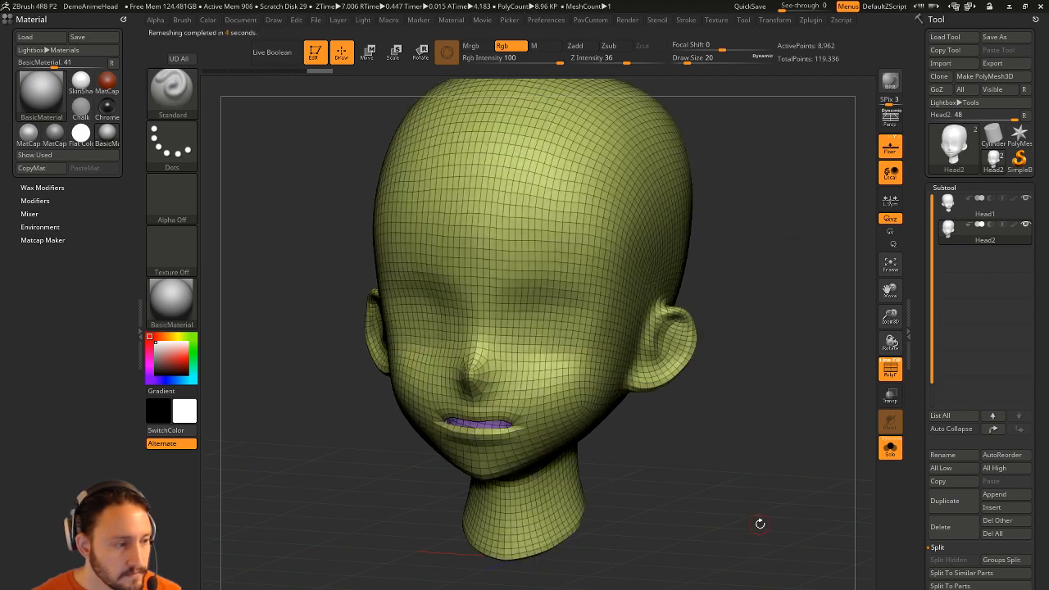
Dock the Tool palette and run ZRemesher from Geometry, reducing the head to 4,316 points.
key("2")
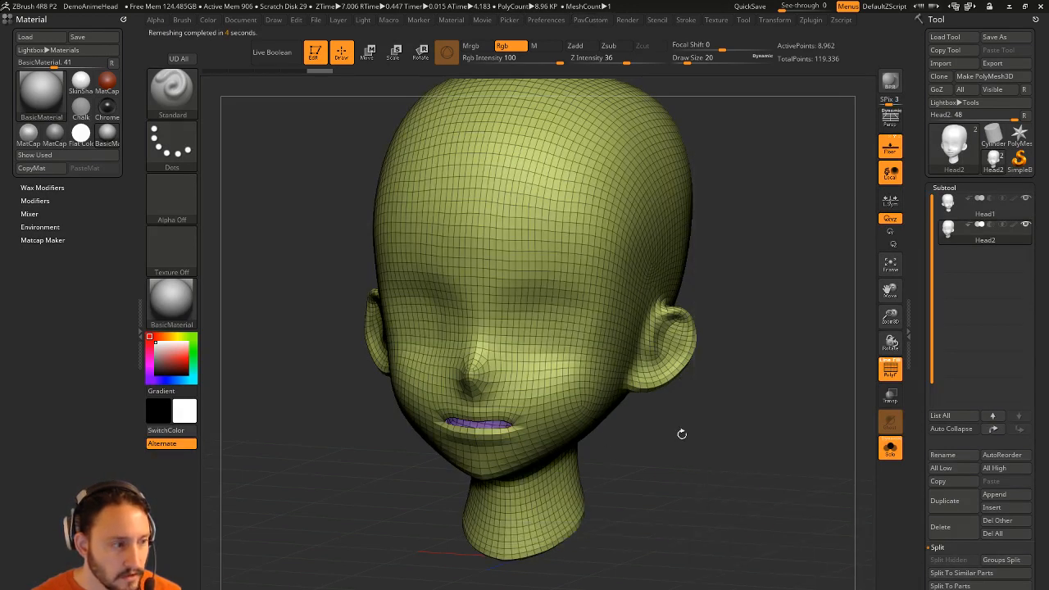
key("2")
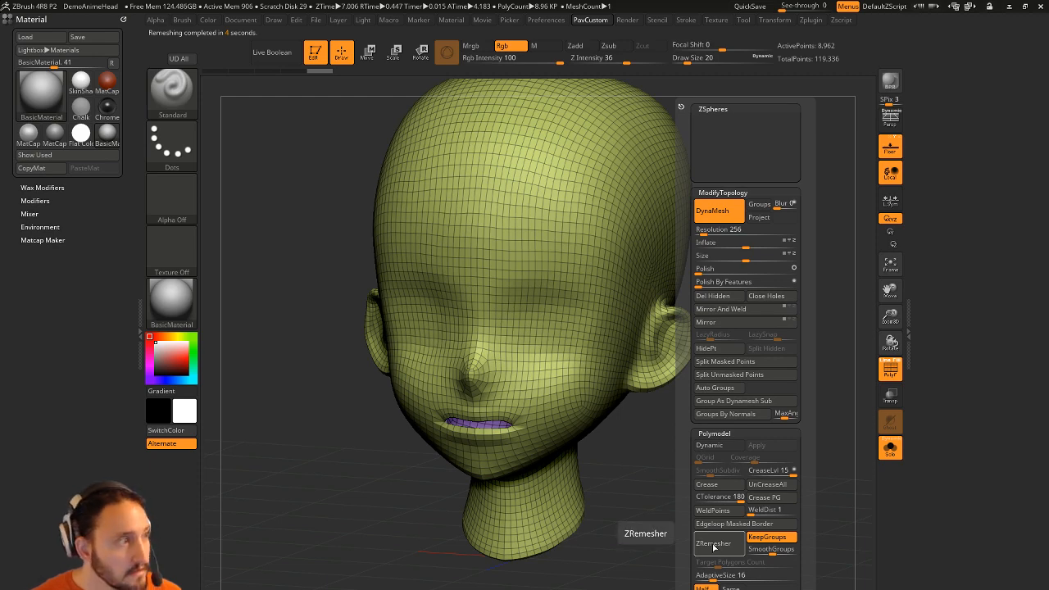
key("F1")
key("F6")
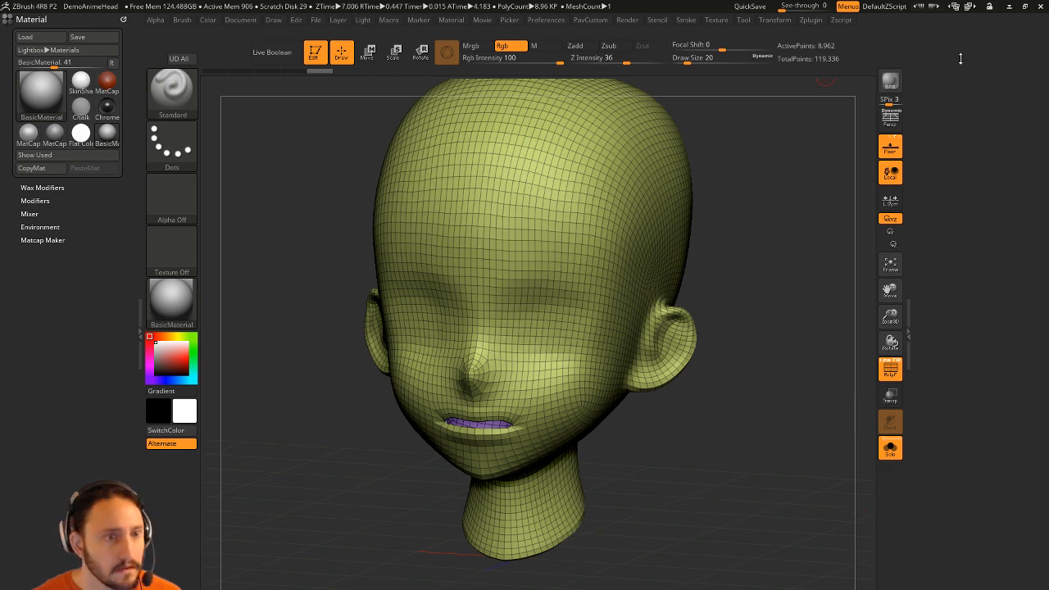
left_click(743, 22)
left_click_drag(743, 31, 947, 110)
left_click(947, 554)
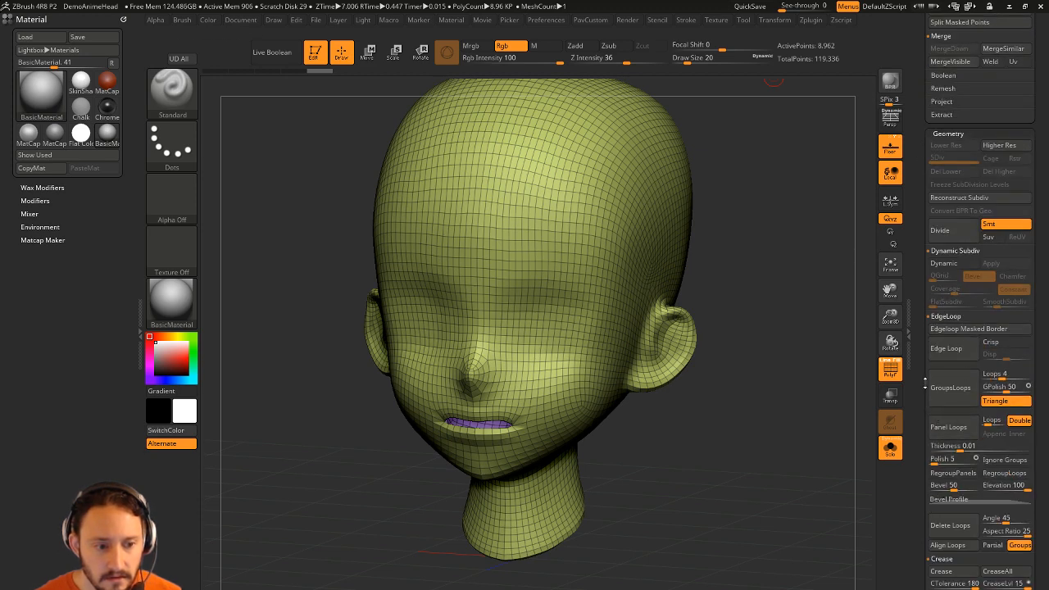
scroll(942, 524, "down", 5)
left_click(947, 584)
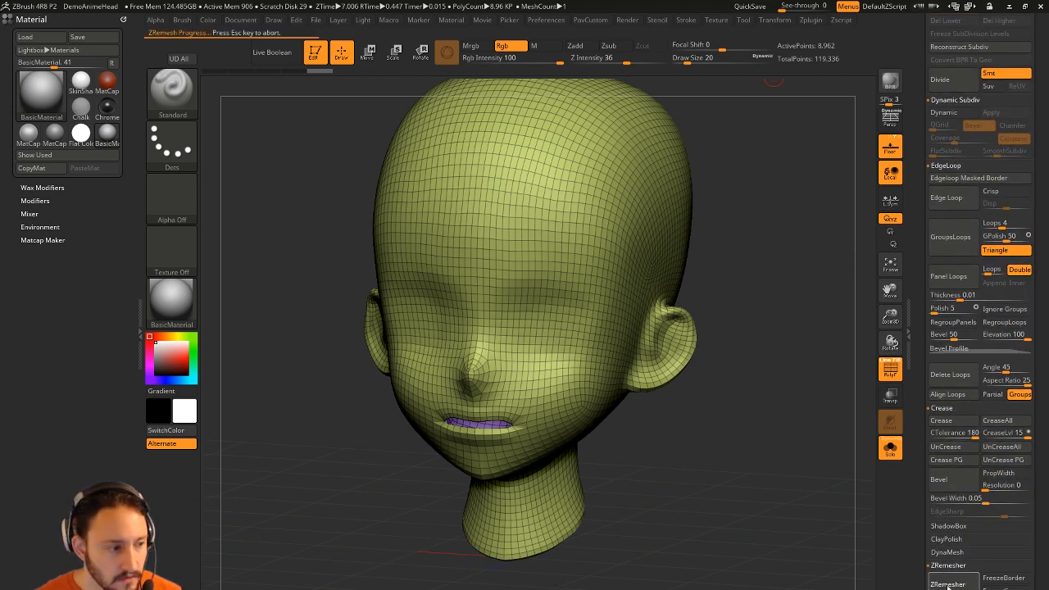
Inspect the remeshed head from several angles, then turn Solo off to show Head1 again.
mouse_move(763, 217)
left_mouse_down()
mouse_move(811, 209)
mouse_move(773, 230)
mouse_move(794, 241)
mouse_move(757, 262)
mouse_move(758, 274)
left_mouse_up()
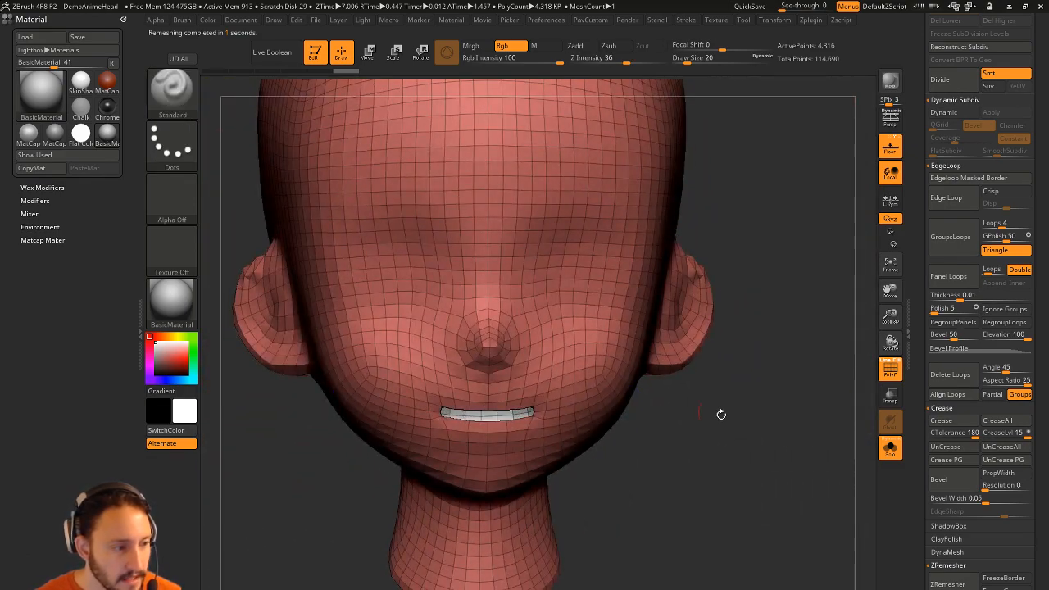
left_click_drag(657, 398, 653, 361, "alt")
left_click_drag(788, 370, 598, 401)
left_click_drag(924, 294, 939, 575)
left_click_drag(784, 402, 711, 417)
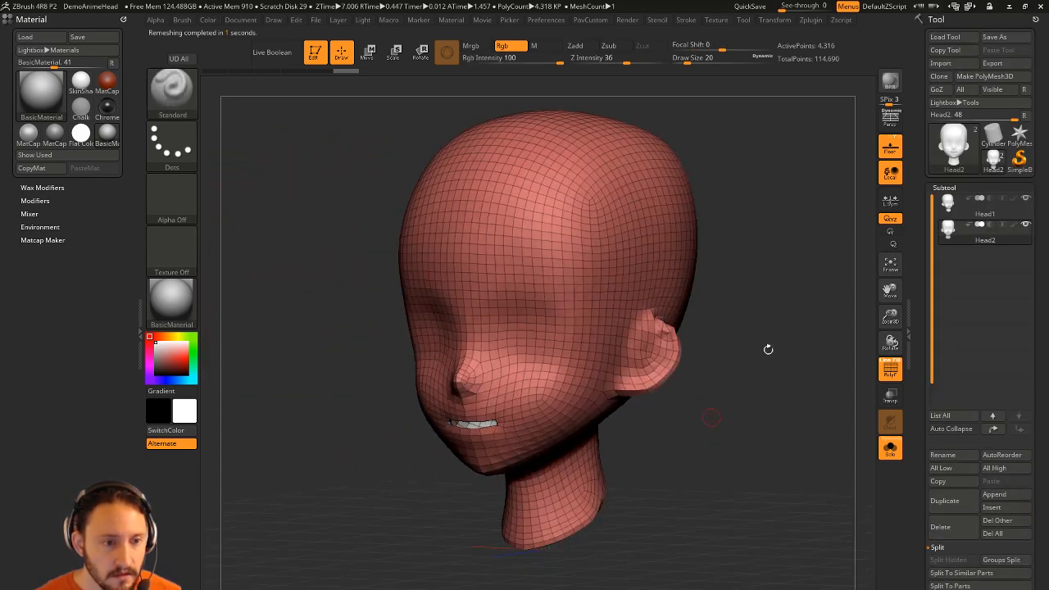
left_click_drag(734, 281, 767, 286)
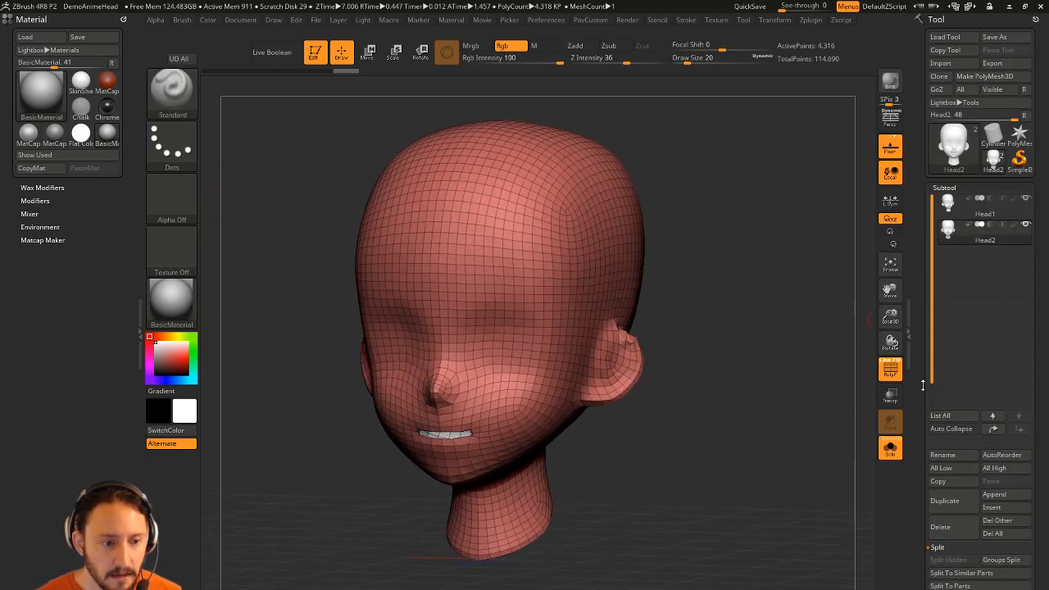
left_click(890, 448)
Subdivide the new head three times to 276,226 points, projecting the original's detail at each level.
key("1")
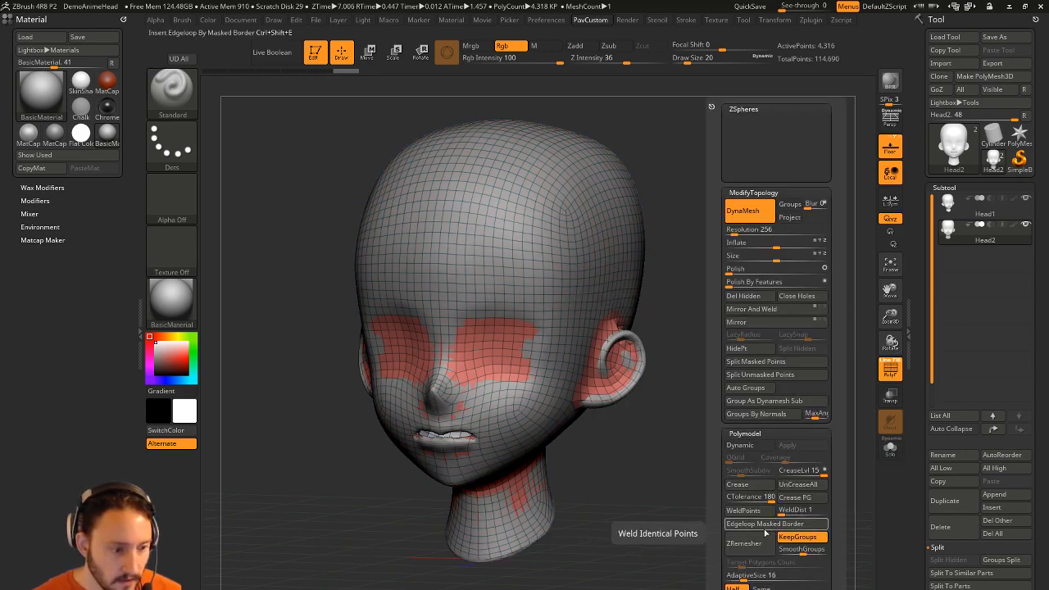
left_click(750, 537)
key("ctrl+d")
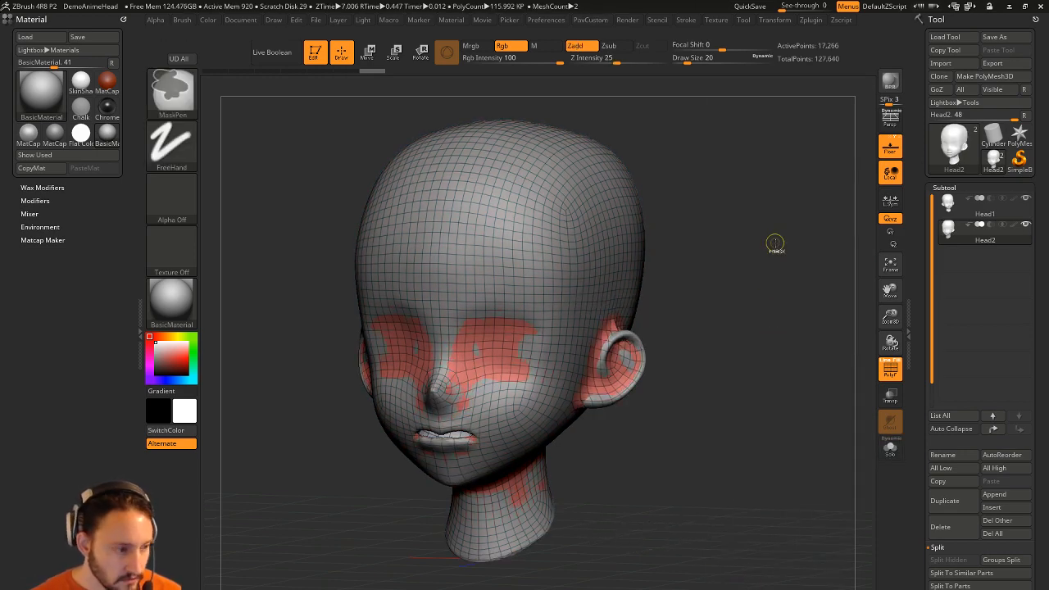
key("1")
left_click(751, 538)
key("ctrl+d")
key("1")
left_click(769, 578)
key("ctrl+d")
key("1")
left_click(985, 213)
Delete the original Head1 subtool, solo the new head and turn off PolyF.
left_click(944, 526)
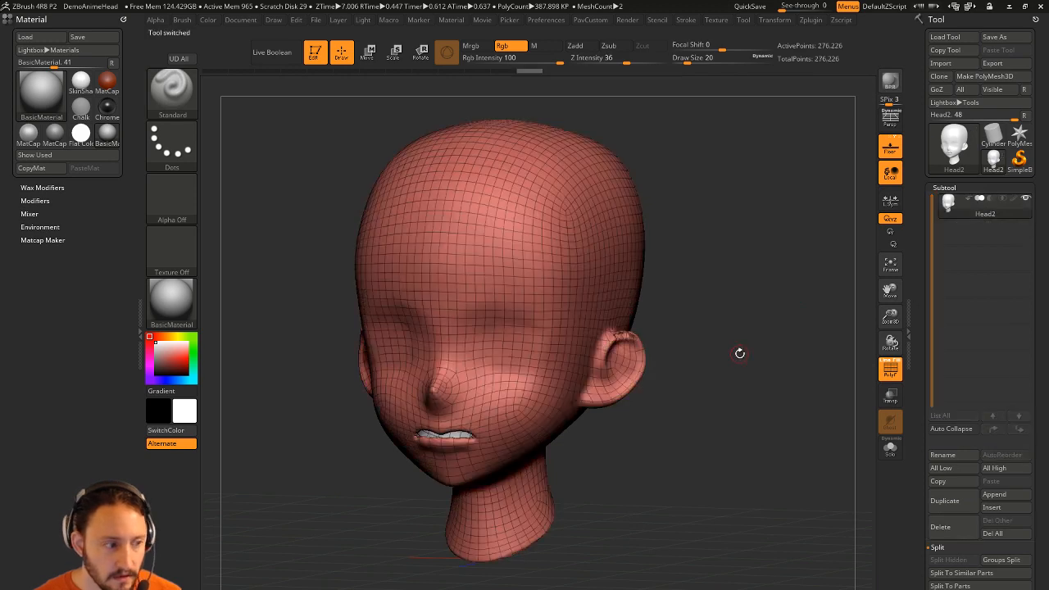
left_click_drag(738, 354, 803, 366)
left_click(898, 455)
left_click_drag(801, 429, 866, 399)
left_click(891, 368)
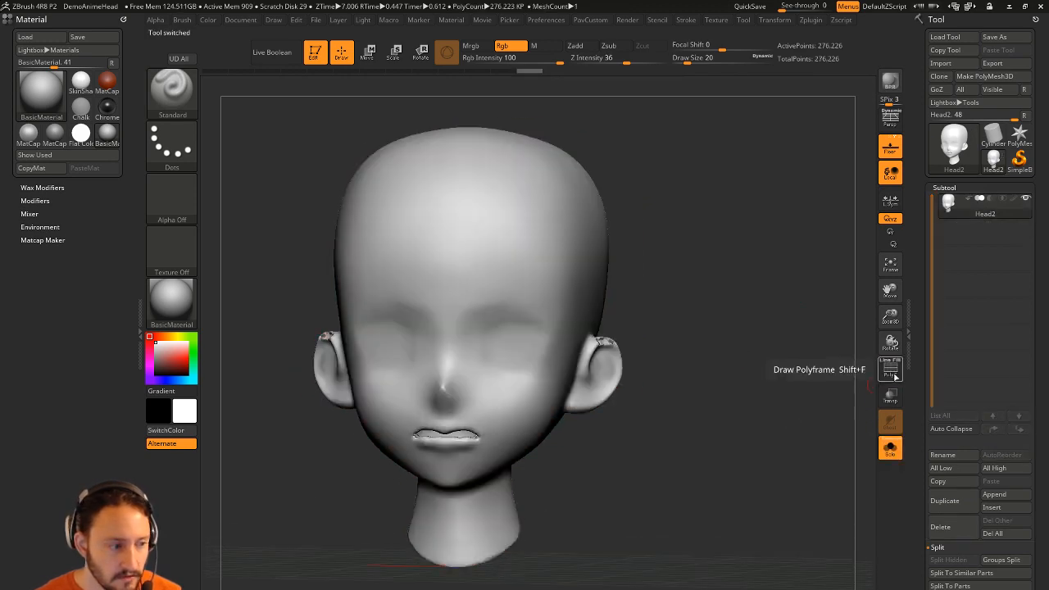
left_click_drag(753, 335, 728, 357)
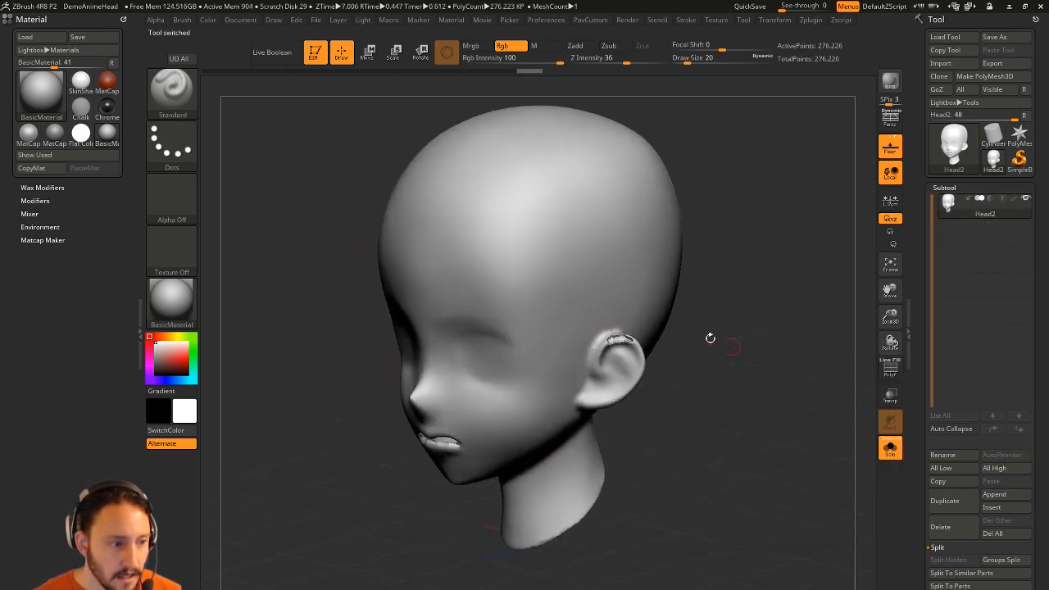
left_click_drag(756, 297, 565, 323)
mouse_move(719, 349)
left_mouse_down()
mouse_move(602, 351)
mouse_move(709, 354)
mouse_move(674, 324)
mouse_move(709, 356)
left_mouse_up()
Smooth and build up the tops of the ears, then resize the brush.
key("1")
mouse_move(801, 270)
left_mouse_down("alt")
mouse_move(703, 322)
mouse_move(686, 344)
left_mouse_up("alt")
mouse_move(602, 389)
left_mouse_down("shift")
mouse_move(633, 390)
mouse_move(620, 381)
mouse_move(633, 394)
mouse_move(616, 385)
left_mouse_up("shift")
left_click_drag(711, 374, 697, 327, "alt")
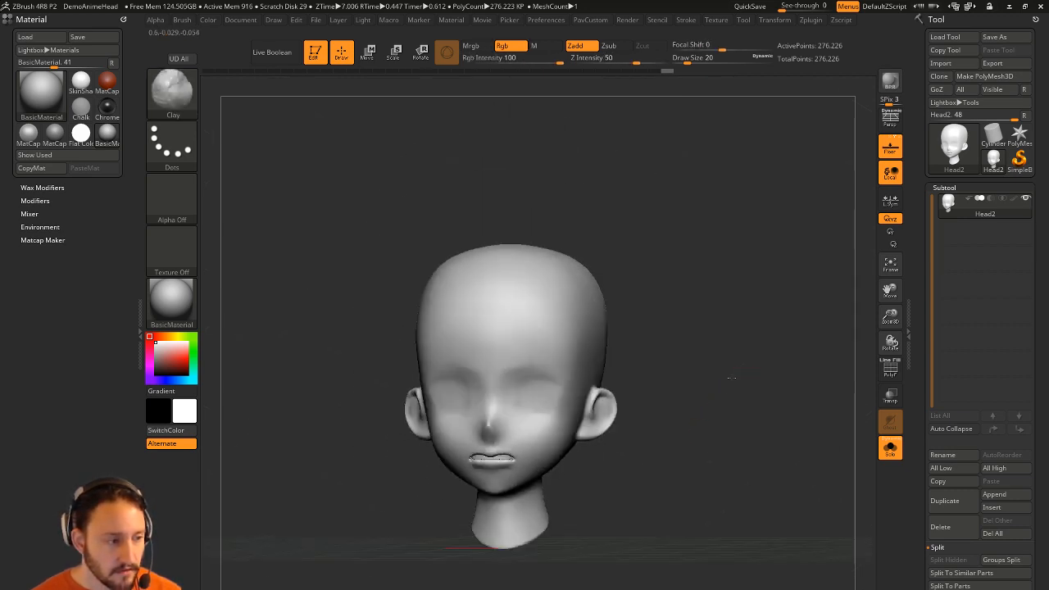
key("s")
mouse_move(688, 378)
left_mouse_down()
mouse_move(717, 371)
mouse_move(696, 338)
left_mouse_up()
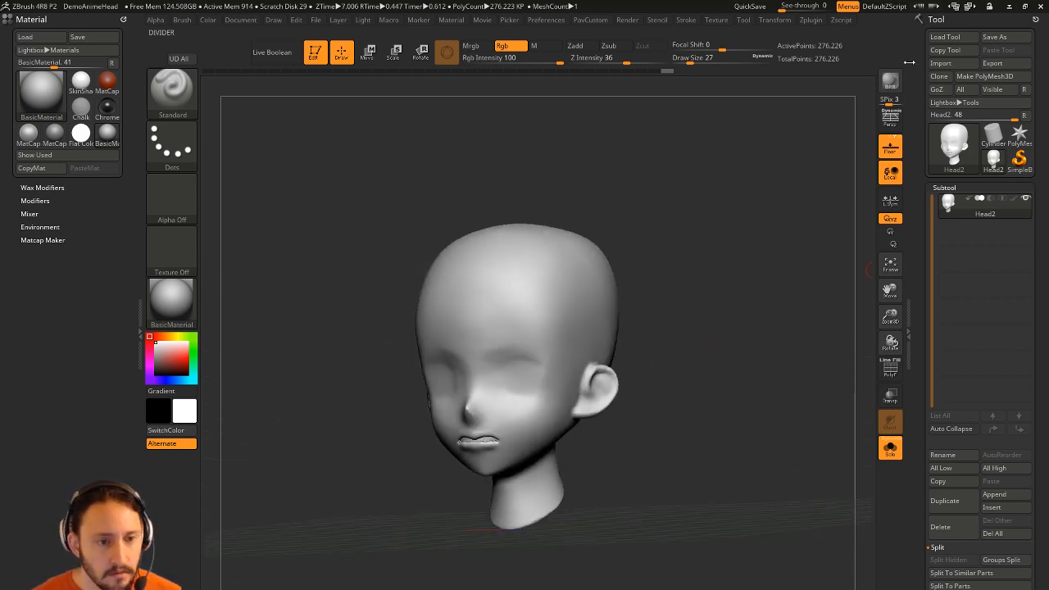
Load QS_18.ZPR from Lightbox's QuickSave tab, answering the save prompt and turning Solo off.
key("comma")
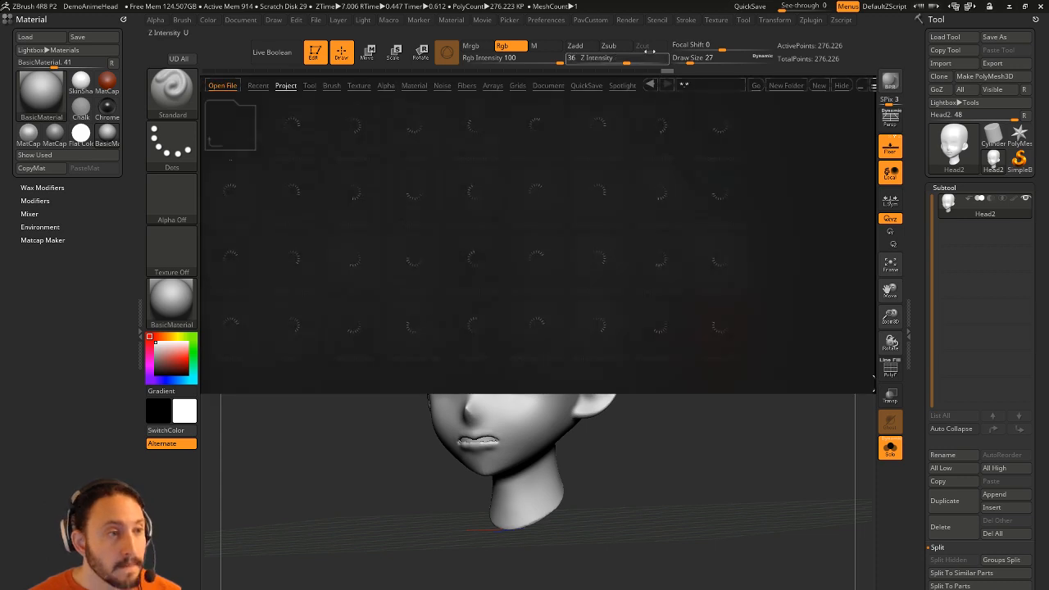
left_click(587, 85)
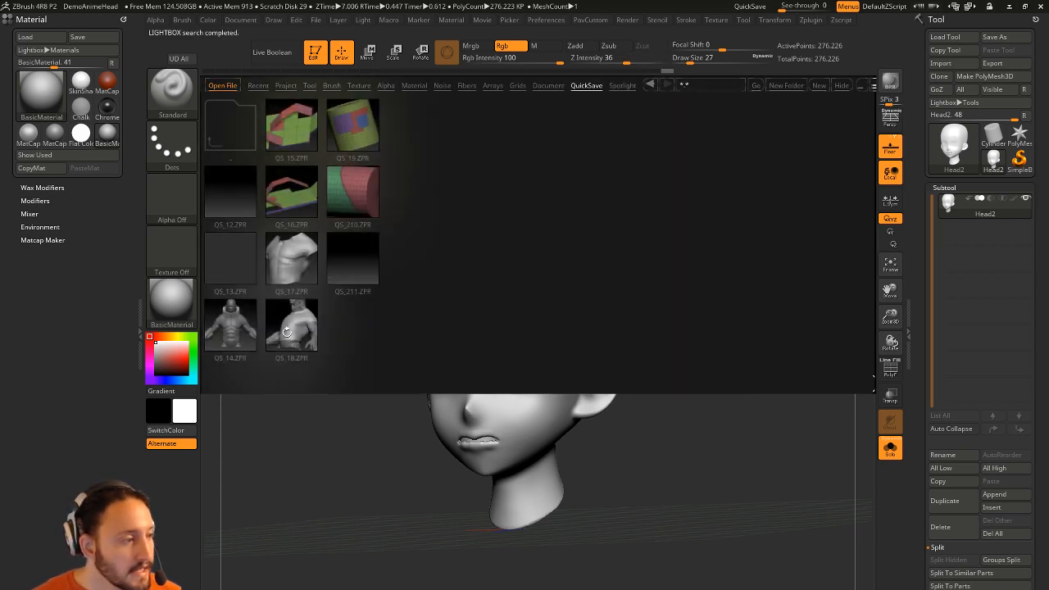
double_click(294, 332)
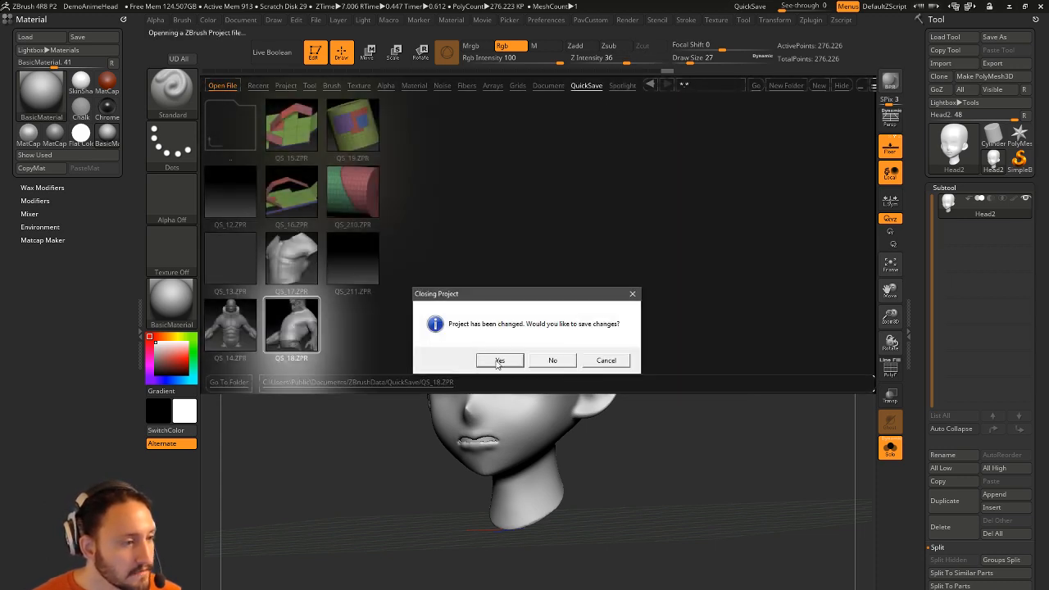
left_click(551, 362)
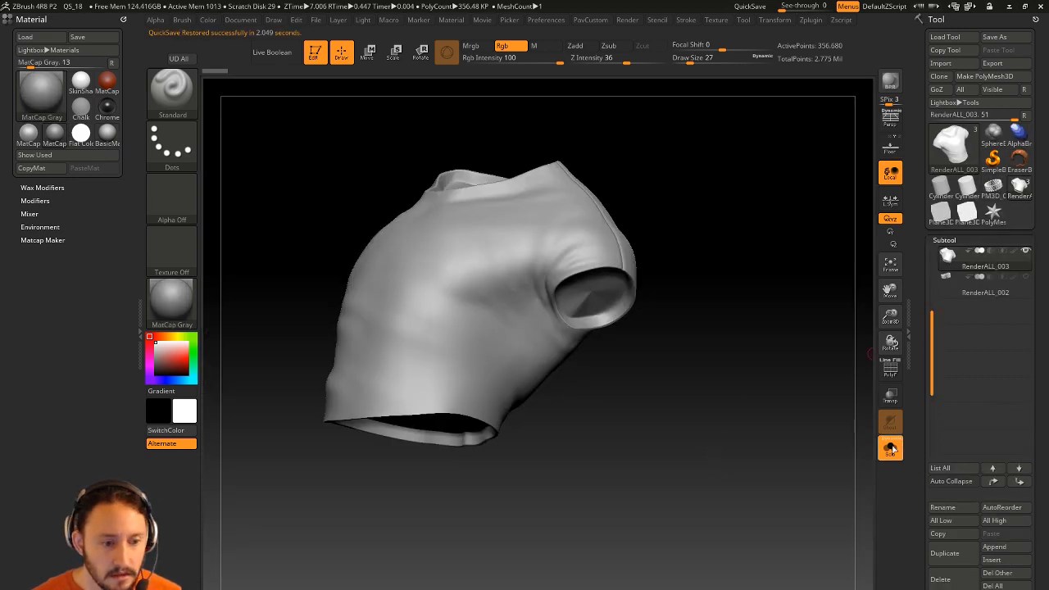
left_click(891, 448)
key("super")
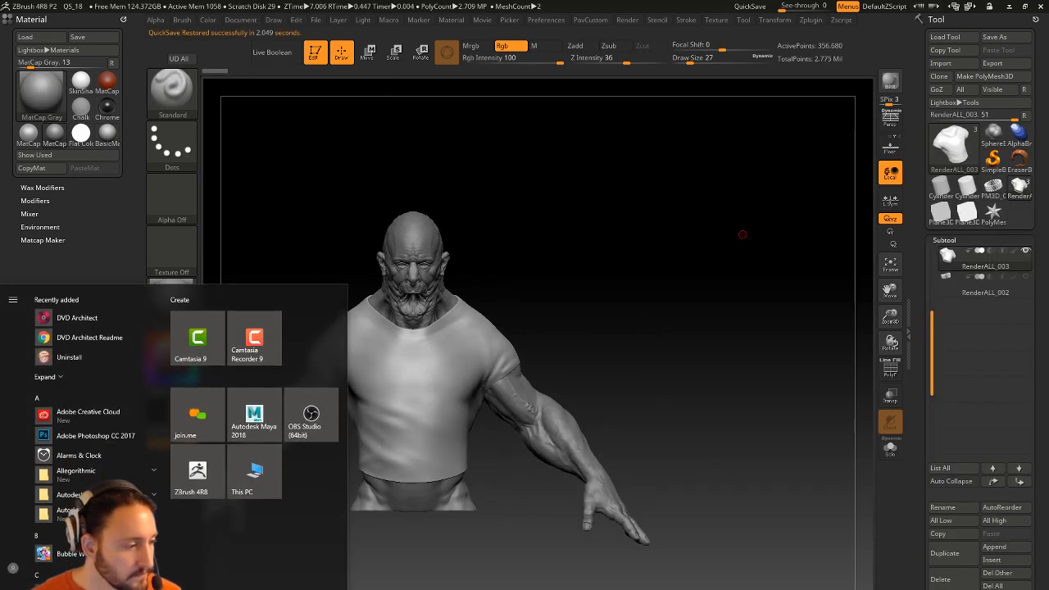
left_click(498, 207)
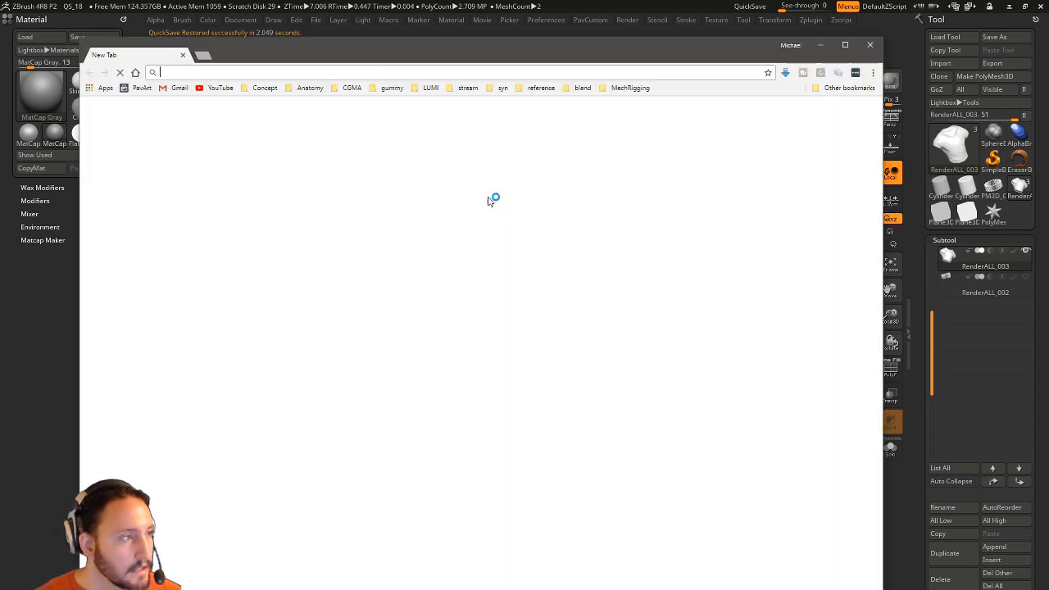
Go to artstation.com by typing 'art' in the address bar, then bring up the sign-in form.
type("art")
key("Return")
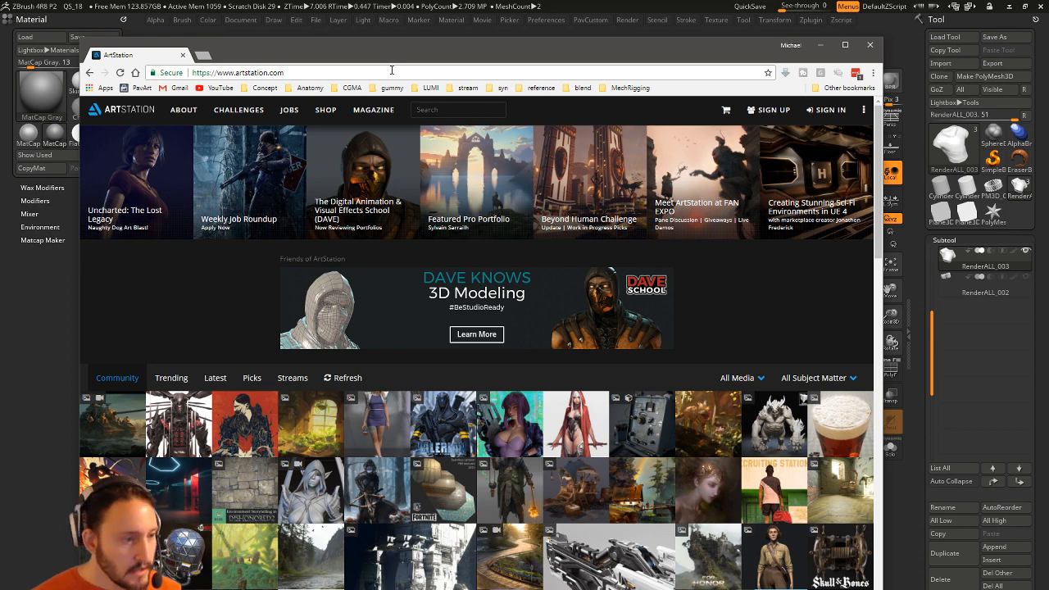
left_click(818, 111)
Sign in, go to the profile page, and open the Commander – High Res Process artwork.
left_click(343, 259)
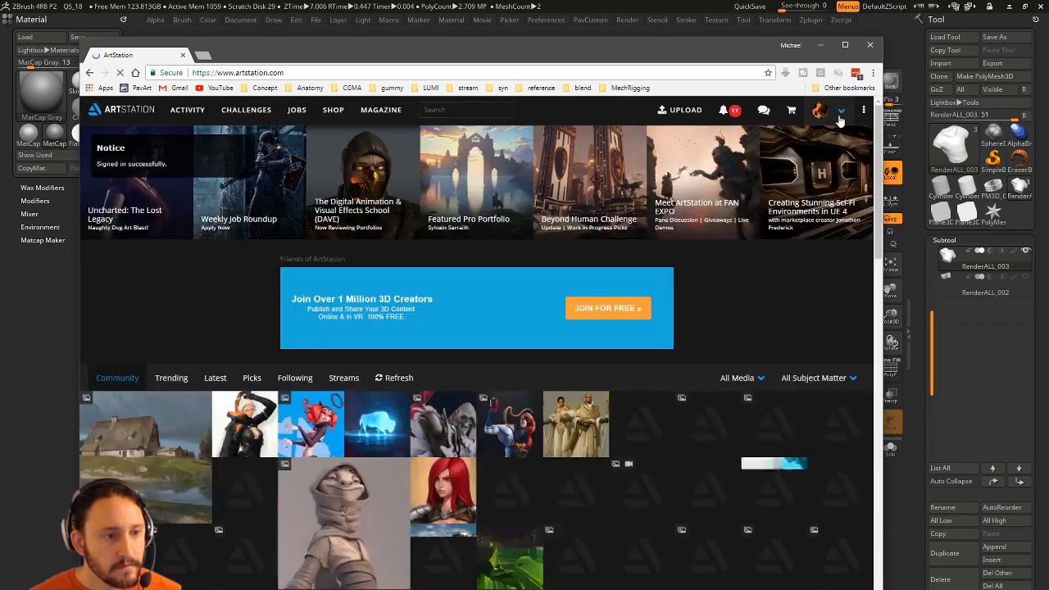
left_click(842, 112)
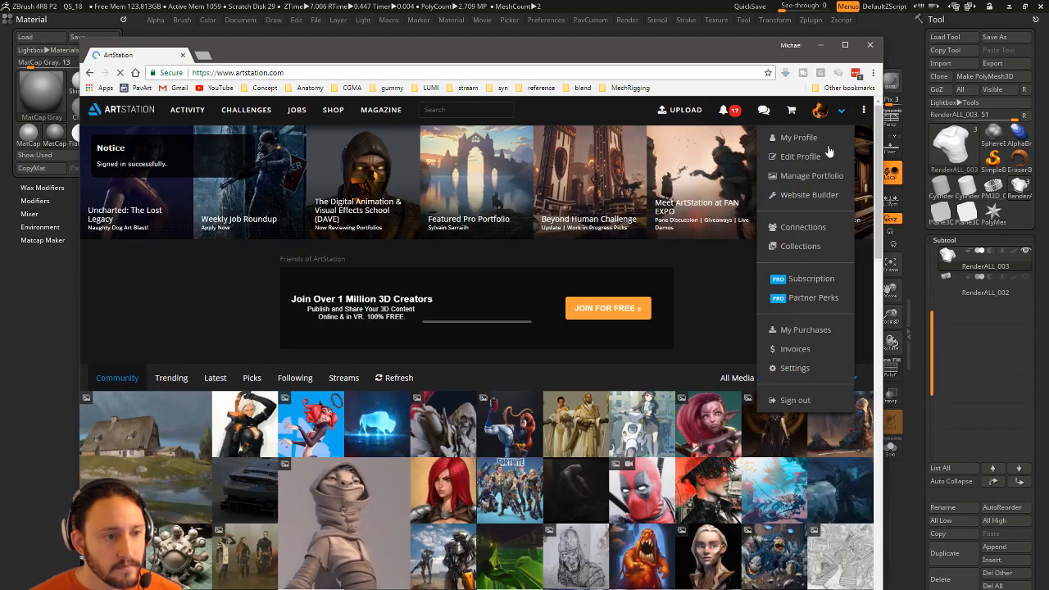
left_click(796, 137)
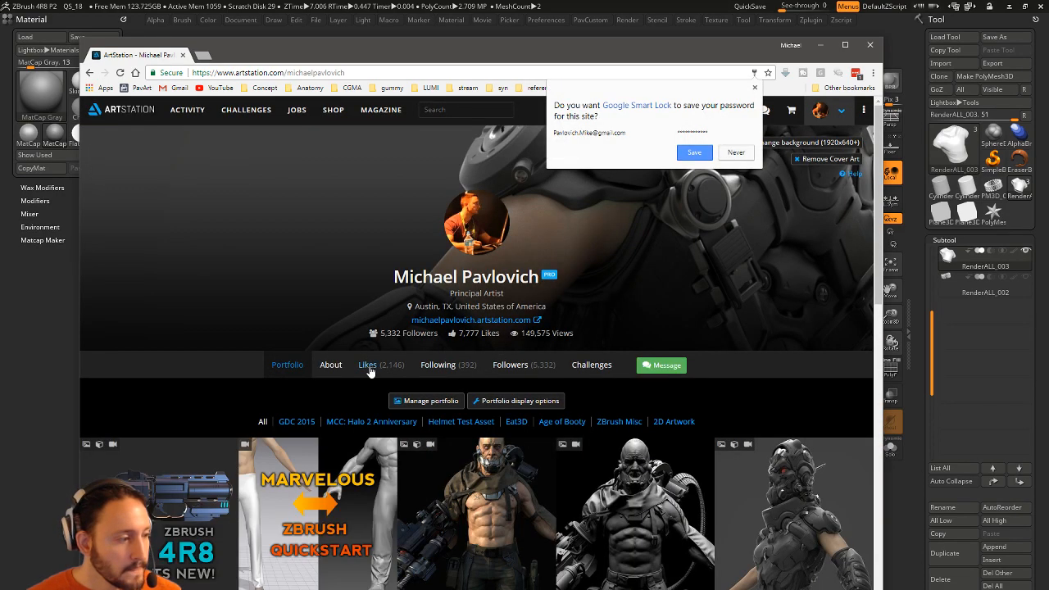
scroll(370, 371, "down", 3)
left_click(664, 301)
Scroll through the Commander renders, then go back to the portfolio page.
scroll(194, 278, "down", 10)
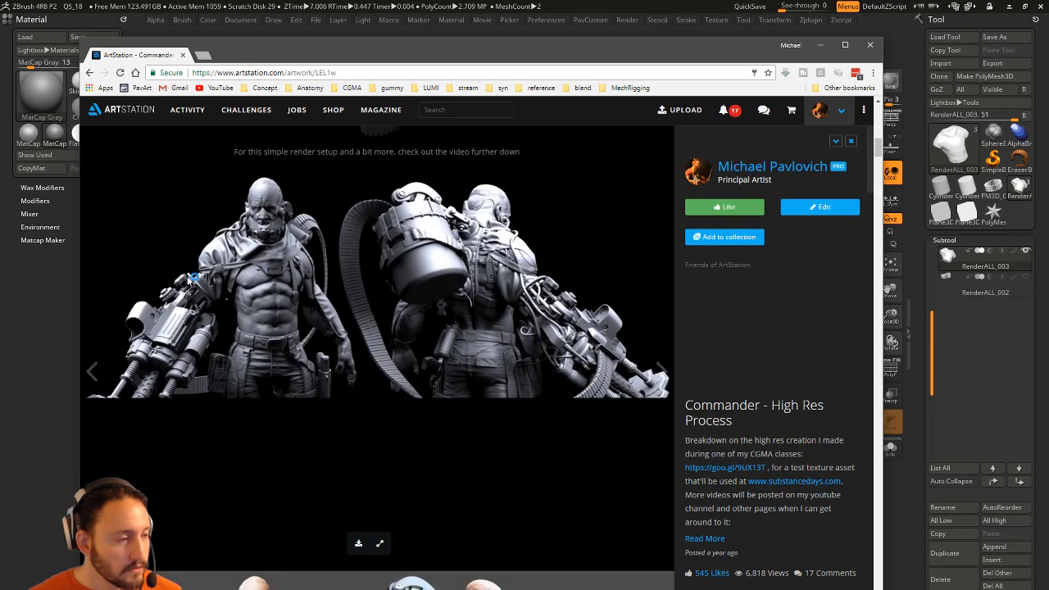
scroll(190, 280, "down", 15)
scroll(195, 284, "down", 15)
scroll(205, 289, "down", 15)
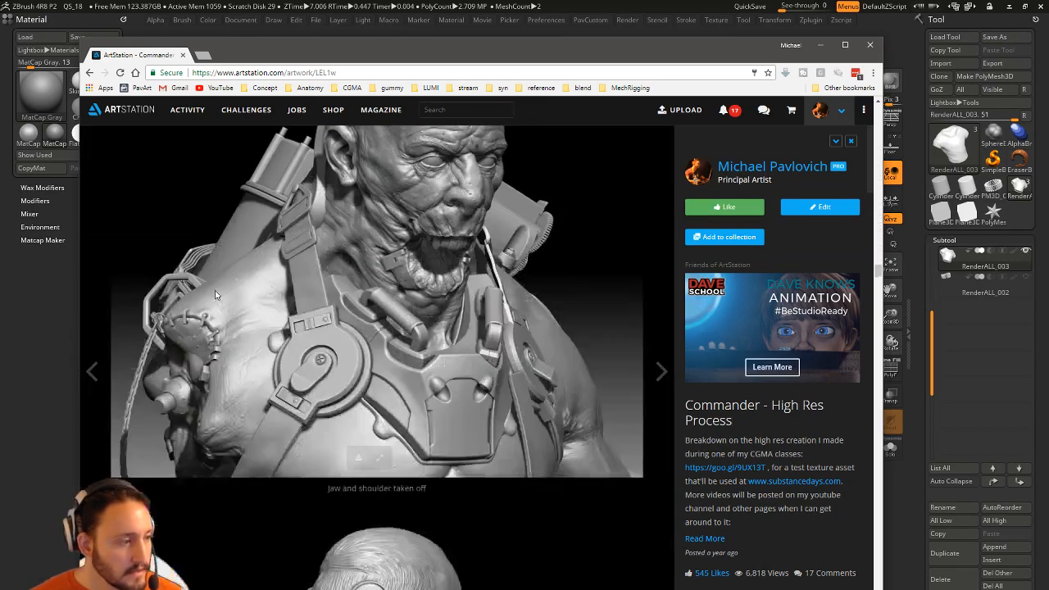
scroll(216, 291, "down", 15)
scroll(218, 291, "up", 1)
scroll(218, 288, "down", 2)
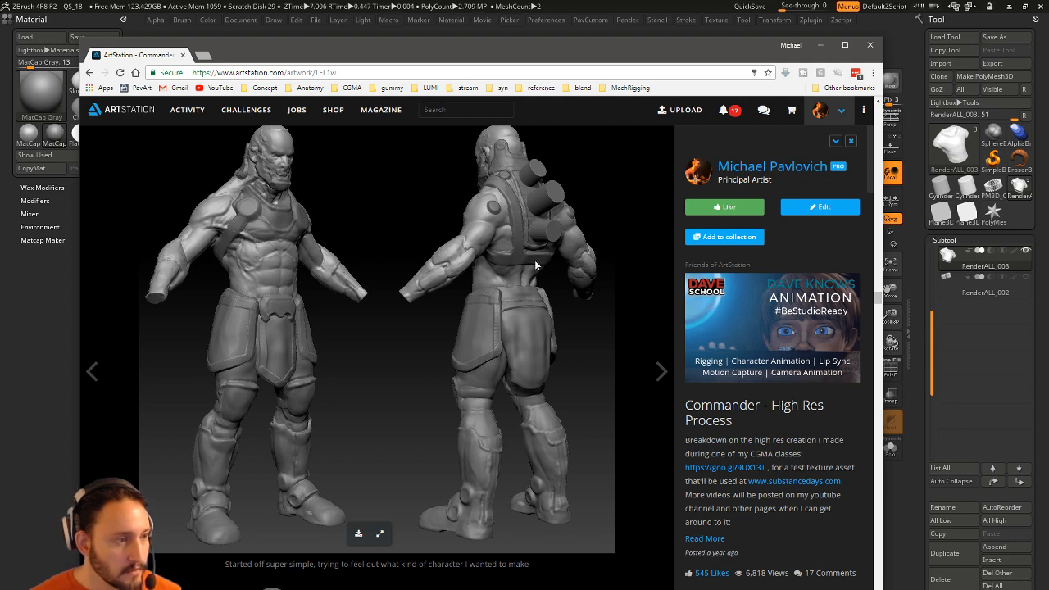
scroll(521, 355, "down", 5)
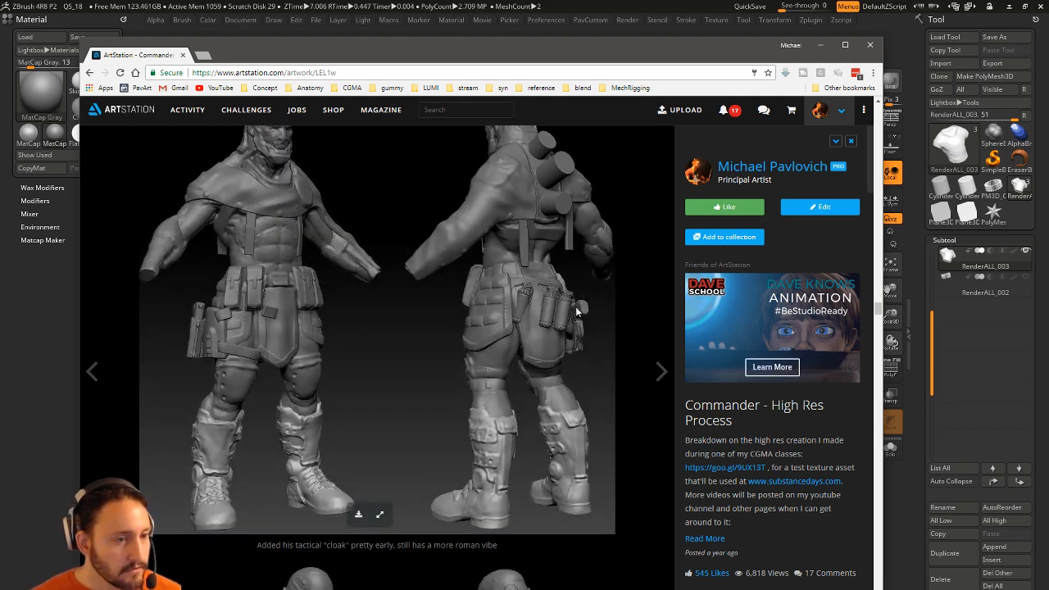
scroll(470, 315, "down", 3)
scroll(469, 313, "down", 2)
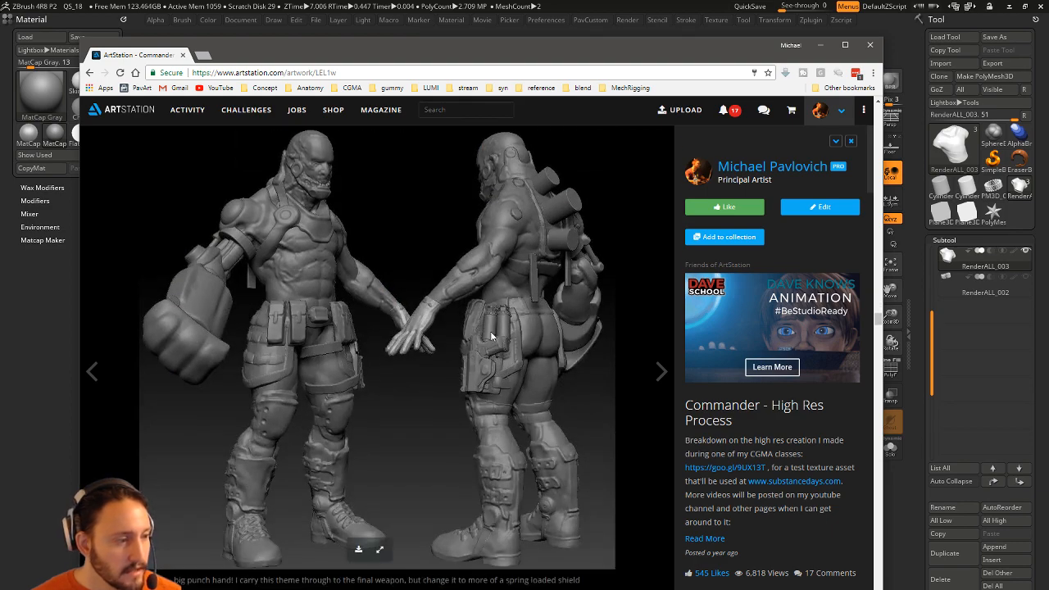
scroll(481, 364, "down", 3)
scroll(393, 344, "up", 3)
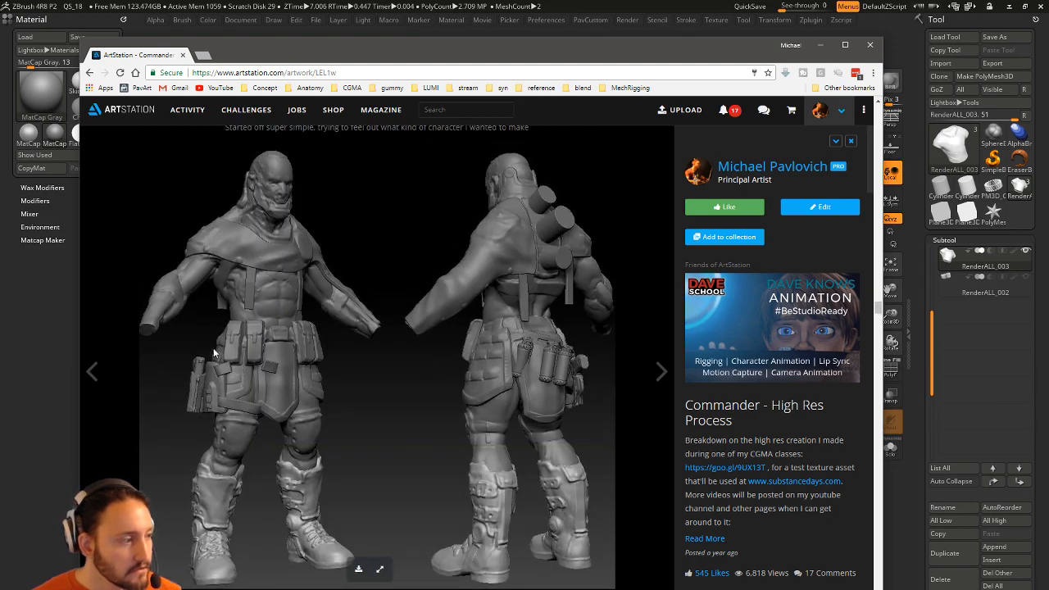
scroll(304, 323, "up", 1)
scroll(304, 324, "down", 3)
scroll(224, 324, "up", 1)
scroll(243, 367, "down", 4)
scroll(243, 364, "down", 10)
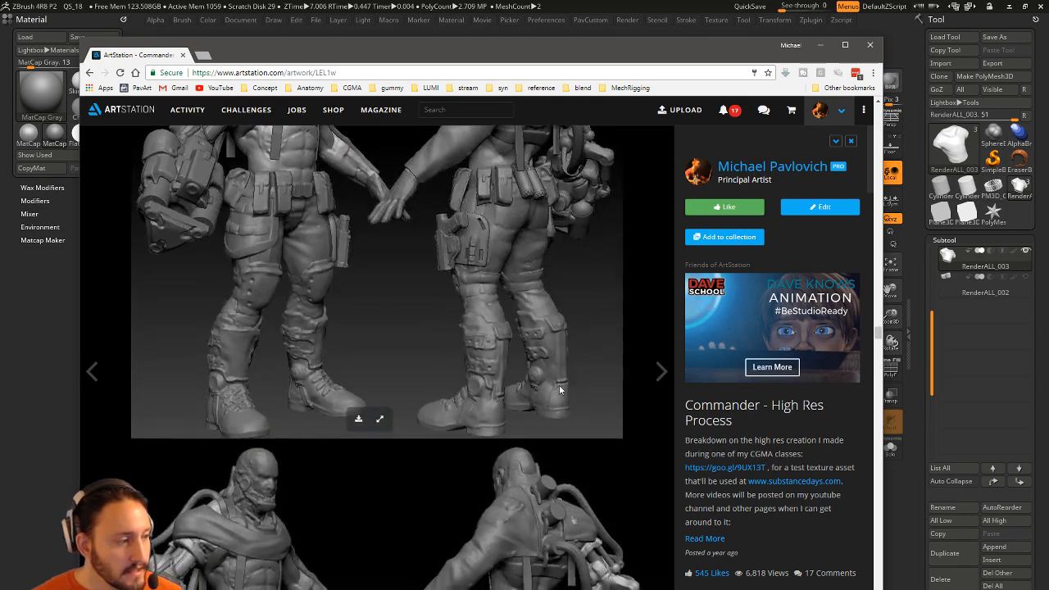
scroll(559, 390, "down", 12)
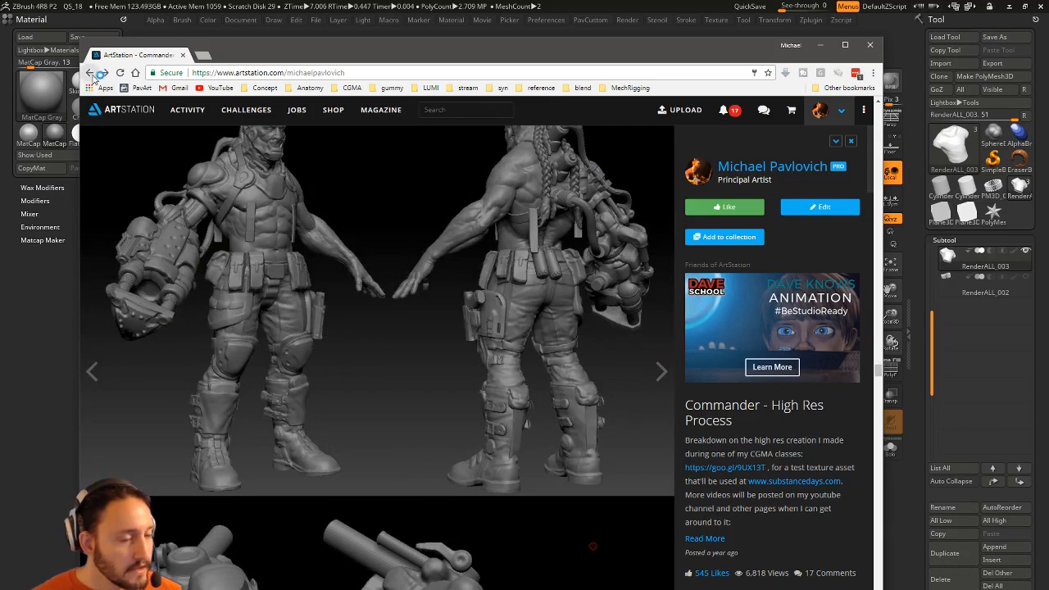
left_click(89, 72)
Browse the GDC 2015 FPS Female artwork, then return to the portfolio.
left_click(787, 315)
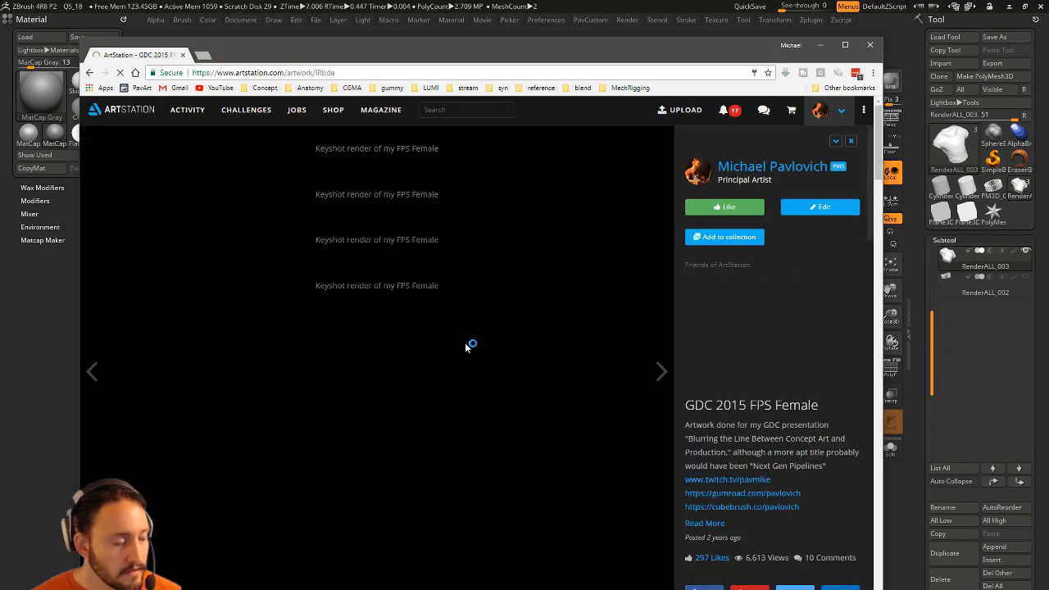
scroll(418, 332, "down", 5)
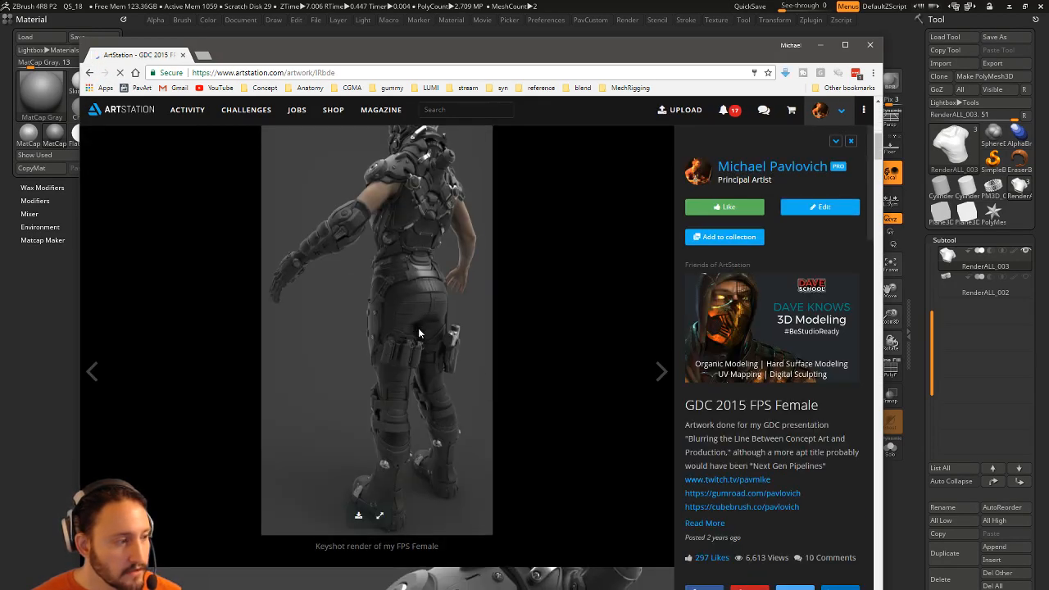
scroll(392, 346, "down", 5)
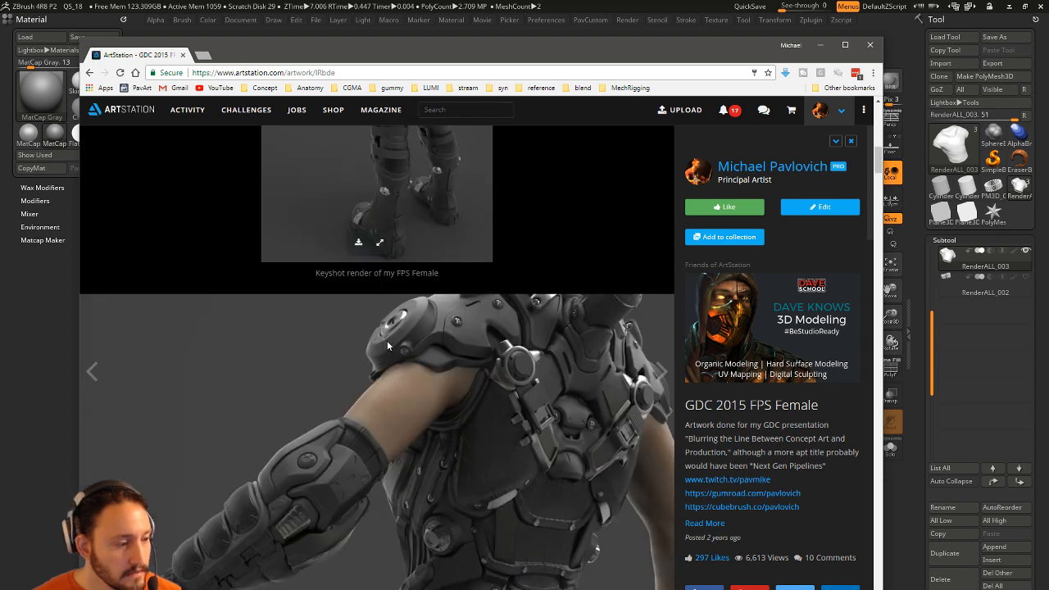
scroll(387, 345, "down", 1)
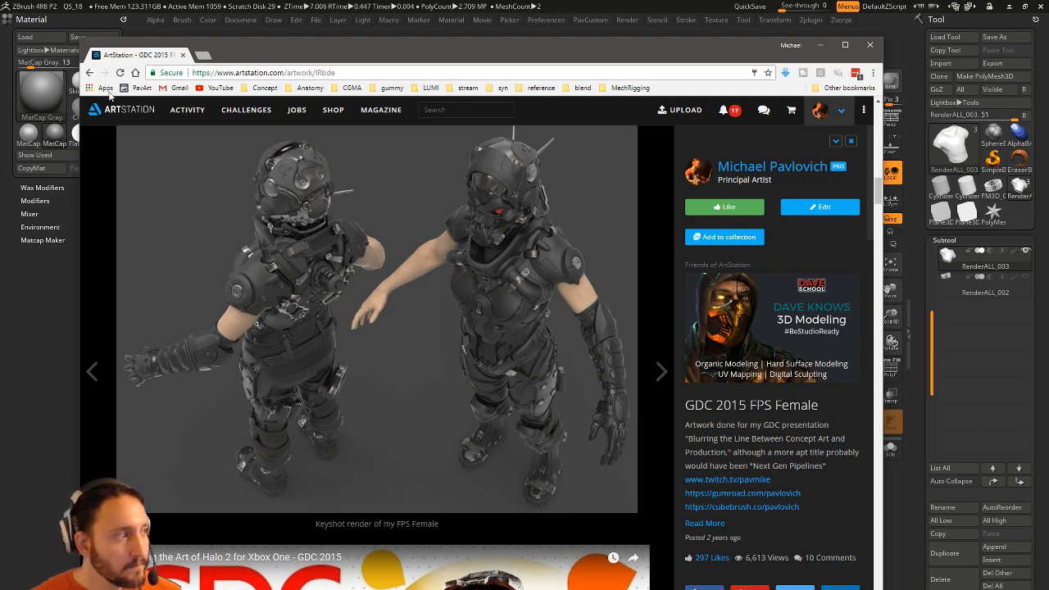
left_click(90, 72)
Open and scroll through the ZBrush Misc artwork, then return to the portfolio.
scroll(713, 349, "down", 10)
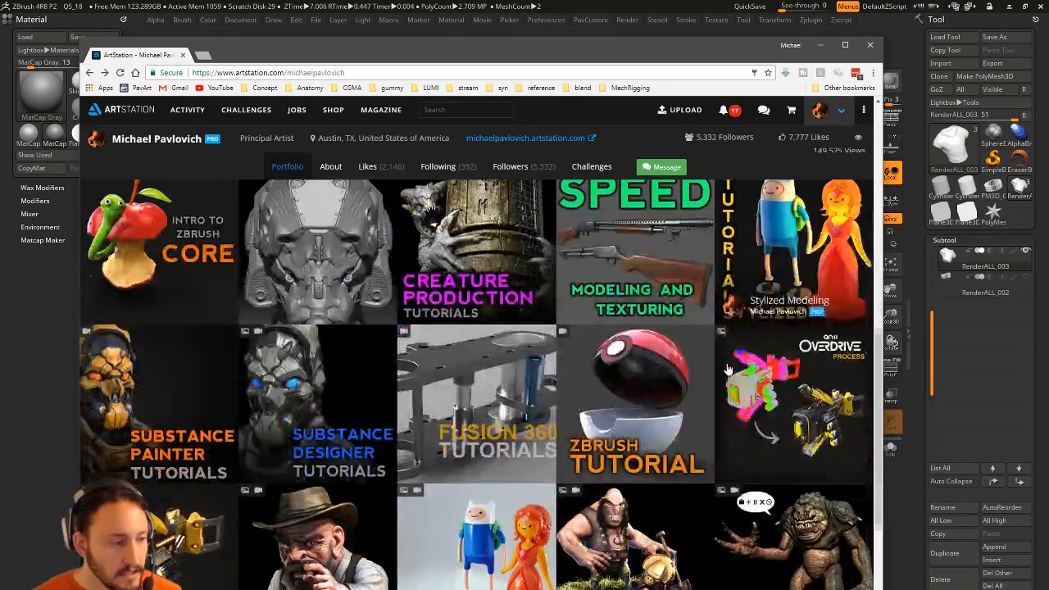
scroll(728, 371, "down", 2)
left_click(791, 388)
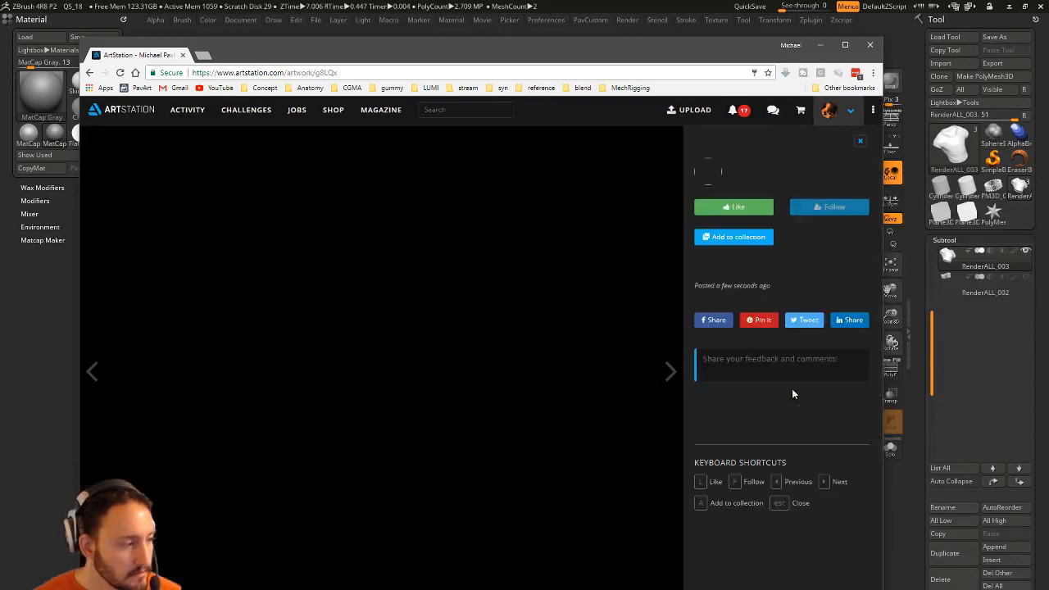
scroll(414, 347, "down", 6)
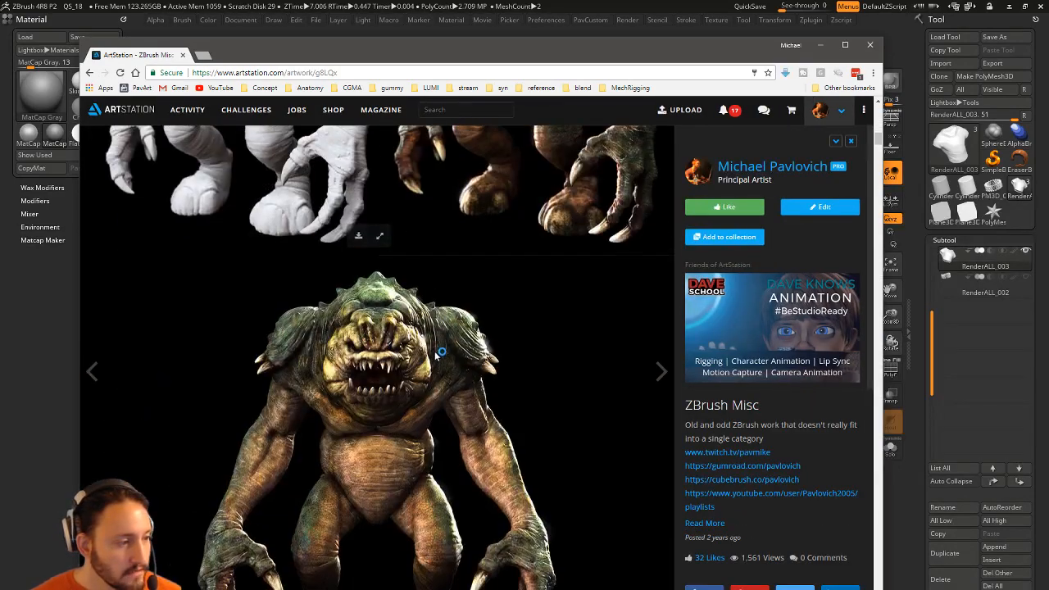
scroll(436, 350, "down", 10)
scroll(439, 353, "down", 6)
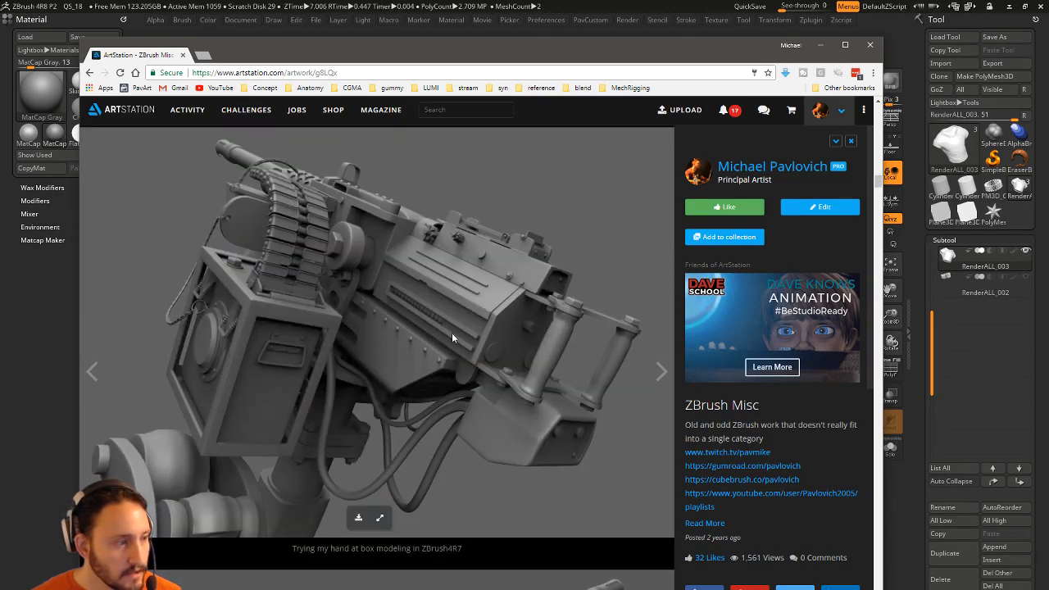
scroll(350, 320, "down", 6)
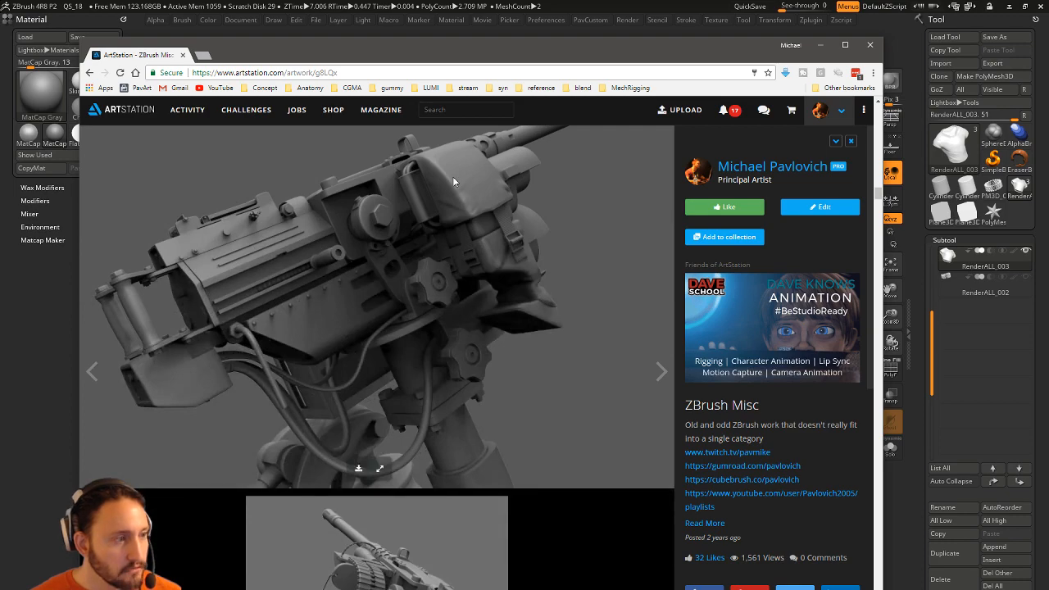
left_click(89, 72)
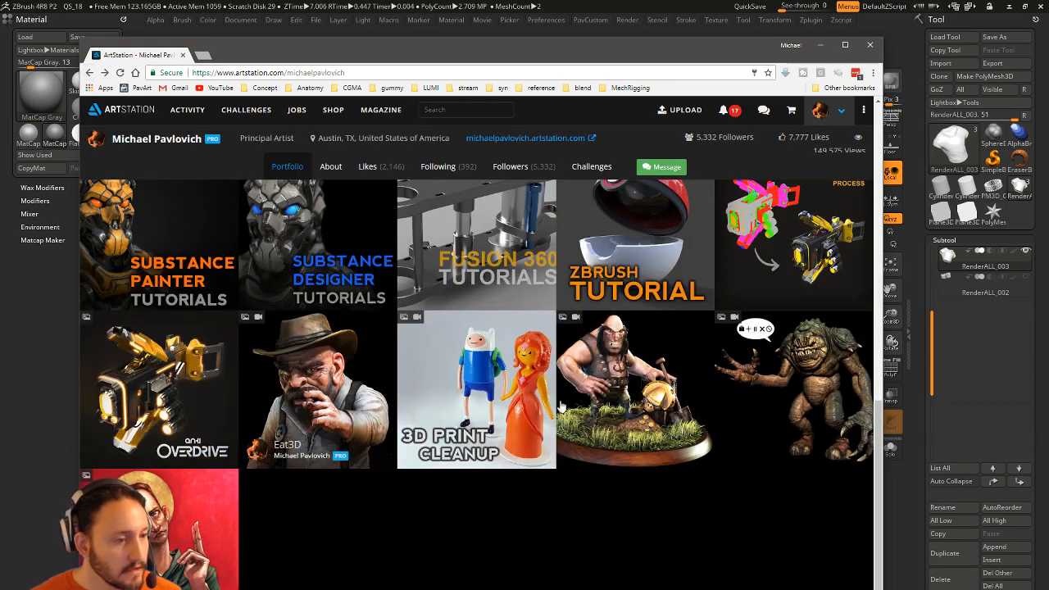
Review the Commander – High Res Process artwork again, then close the browser.
scroll(357, 431, "up", 6)
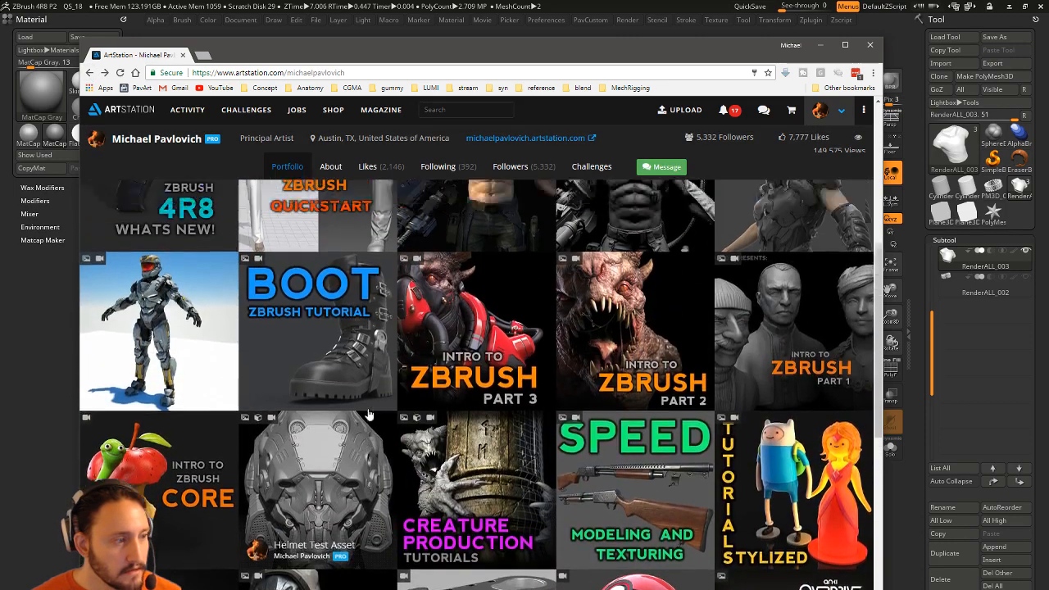
scroll(373, 408, "up", 2)
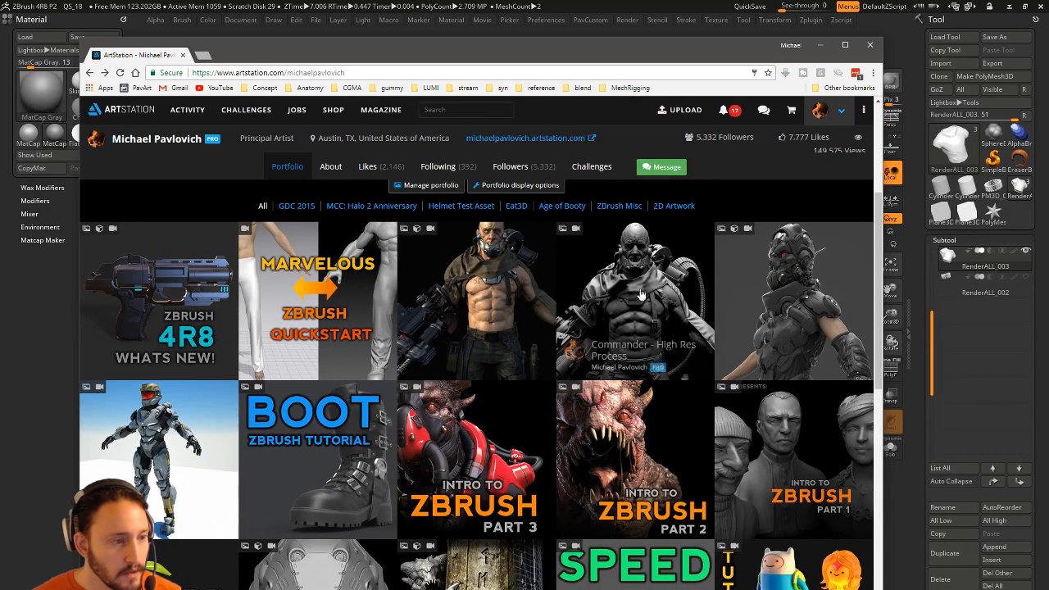
left_click(655, 344)
scroll(334, 375, "down", 20)
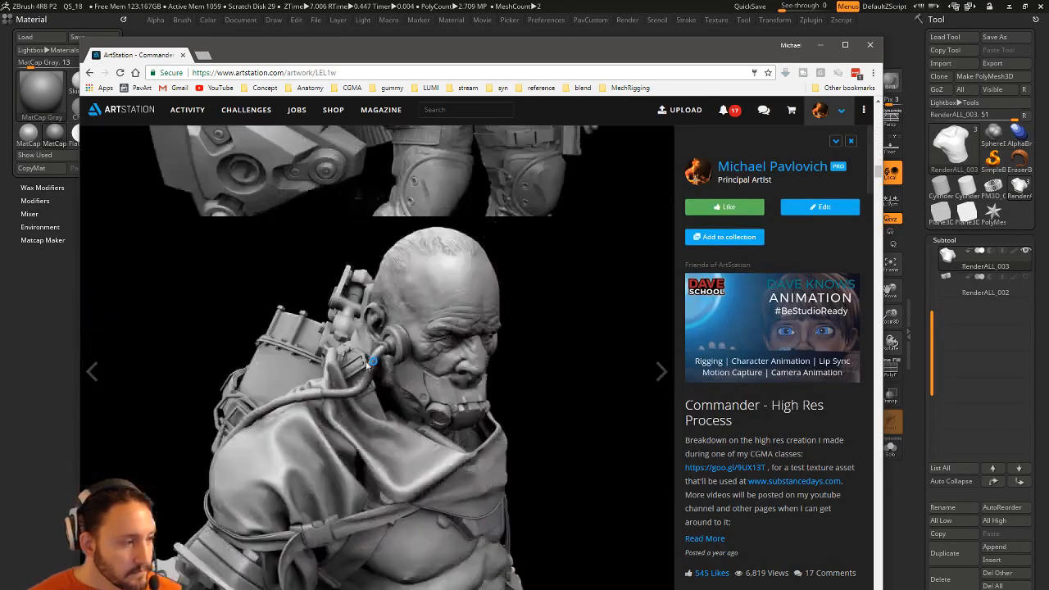
scroll(426, 417, "down", 10)
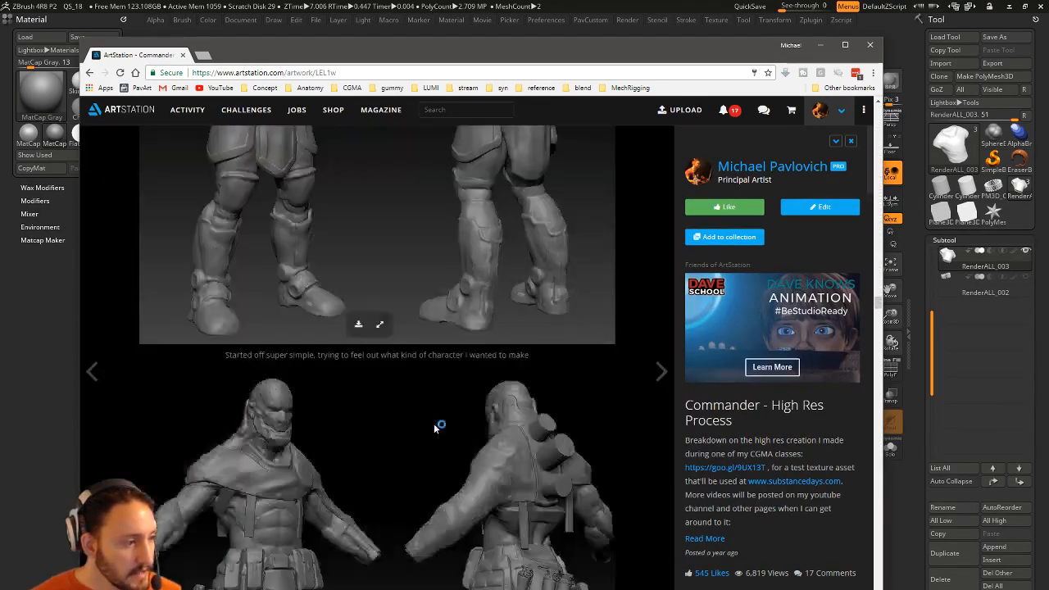
scroll(292, 334, "up", 1)
scroll(293, 338, "down", 12)
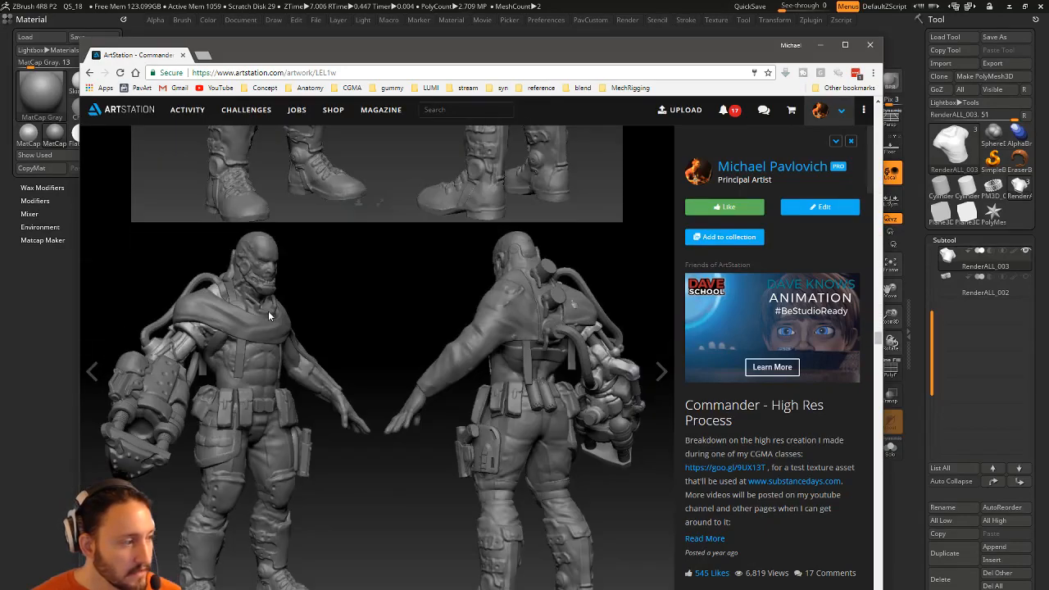
scroll(242, 305, "down", 5)
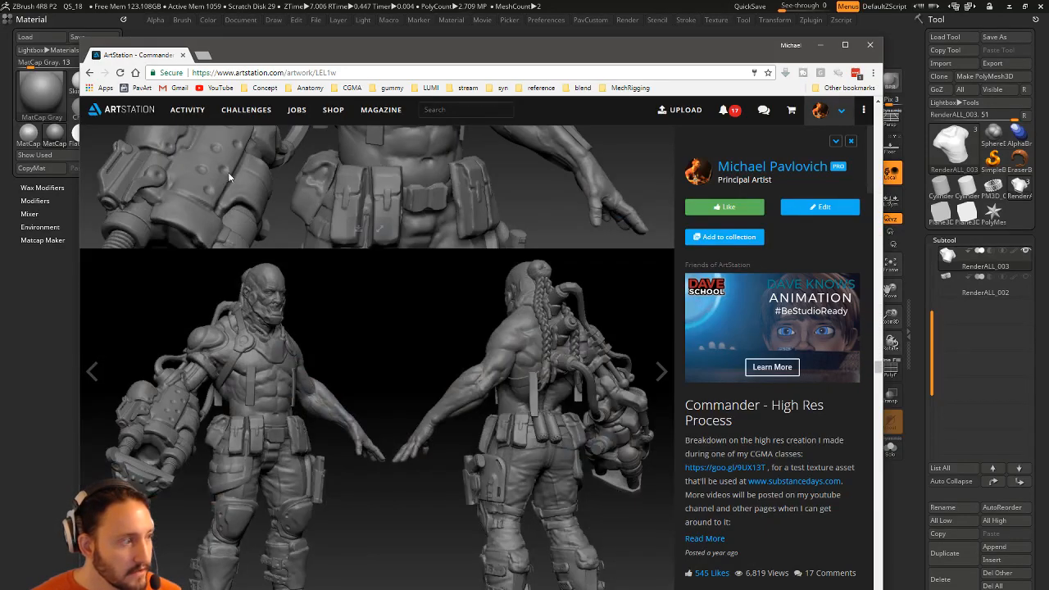
scroll(185, 402, "down", 3)
scroll(192, 383, "down", 3)
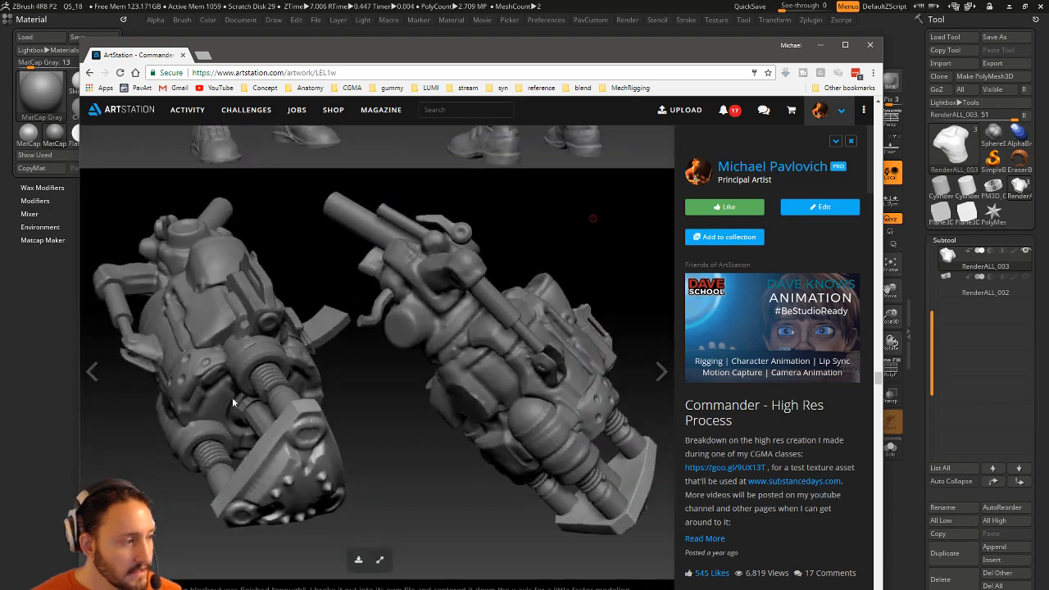
scroll(426, 377, "down", 3)
scroll(431, 379, "down", 10)
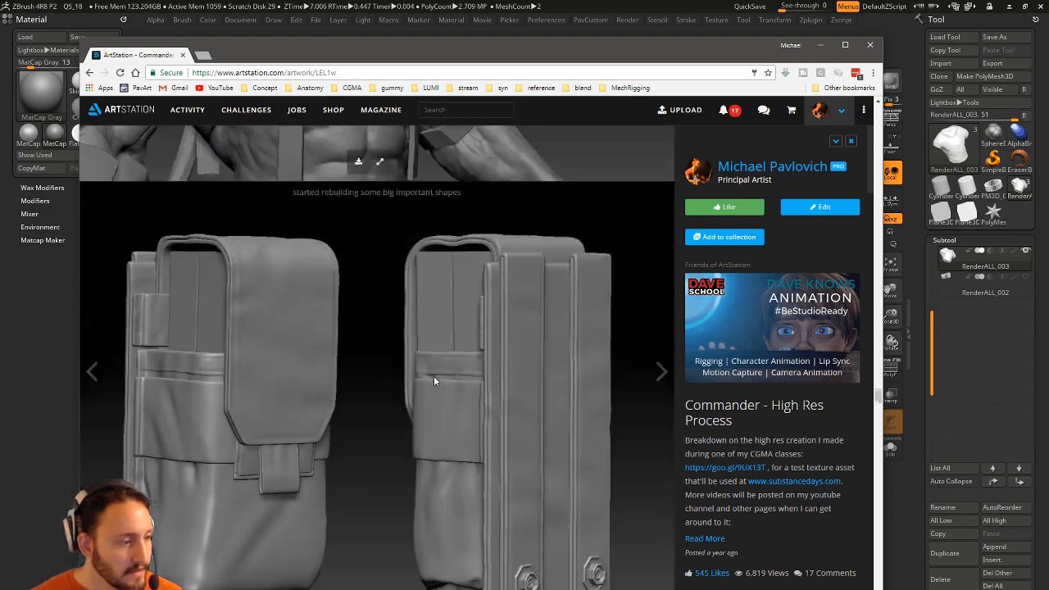
scroll(435, 389, "down", 3)
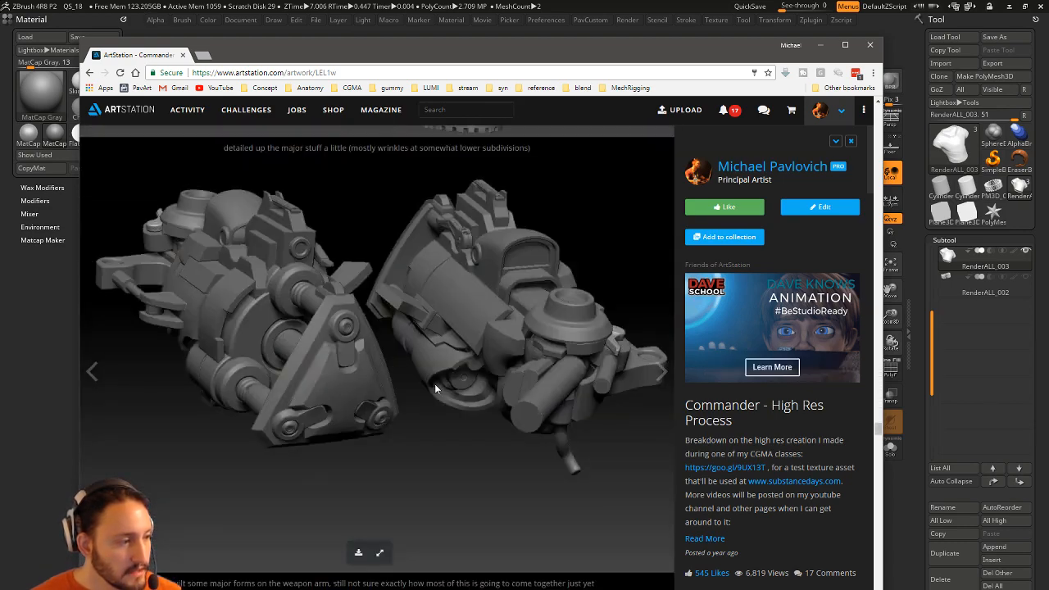
scroll(434, 376, "down", 12)
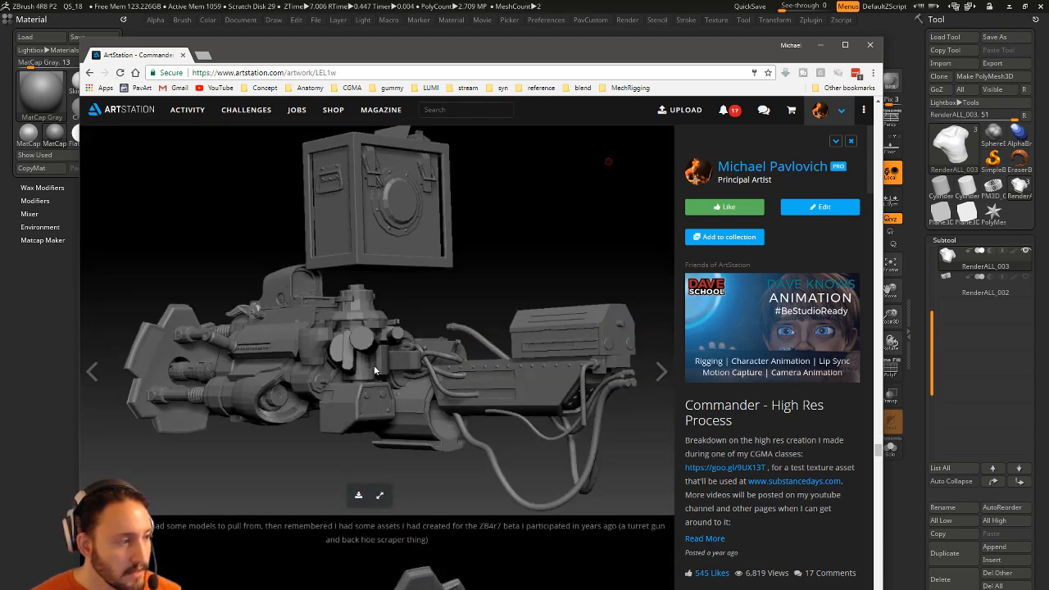
scroll(373, 364, "down", 5)
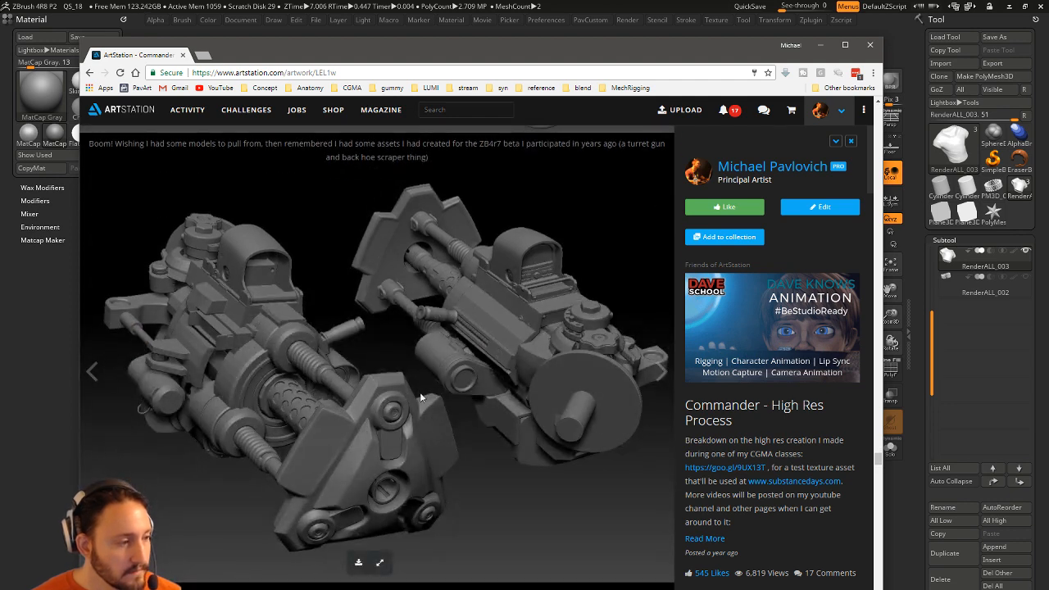
scroll(232, 321, "down", 6)
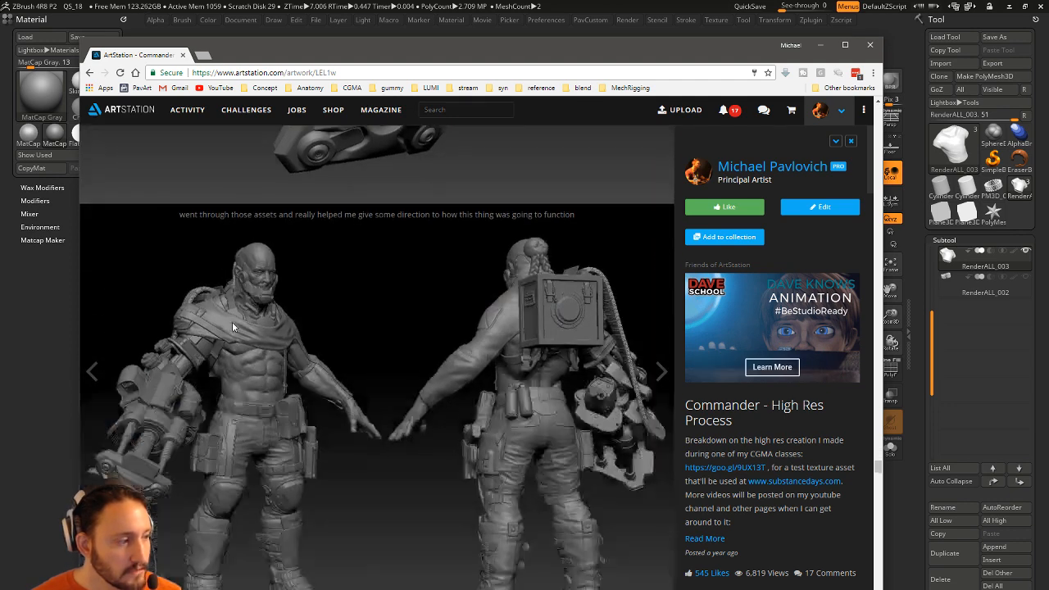
scroll(334, 377, "down", 3)
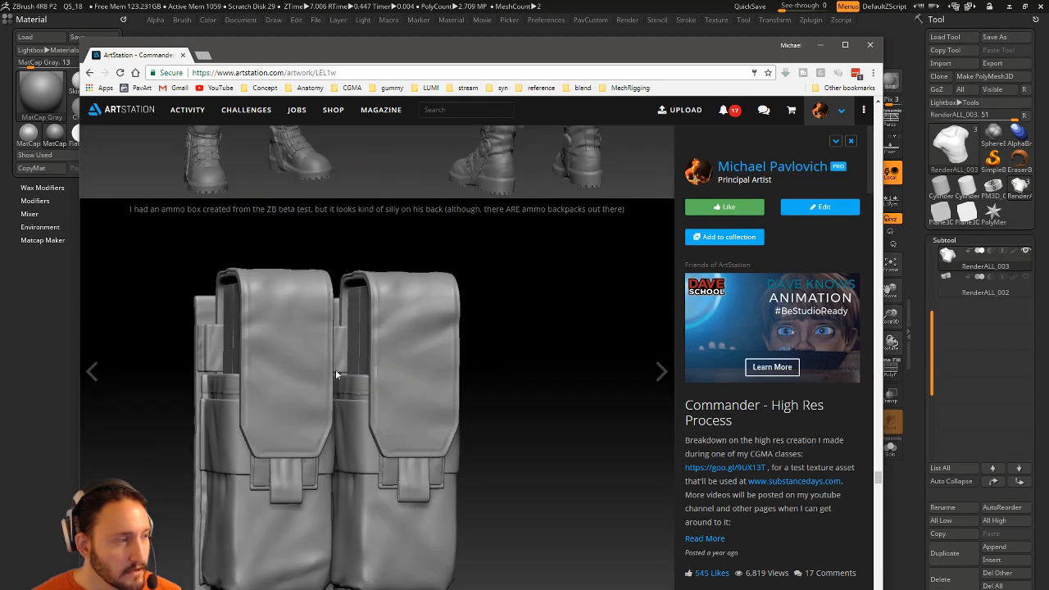
left_click(181, 55)
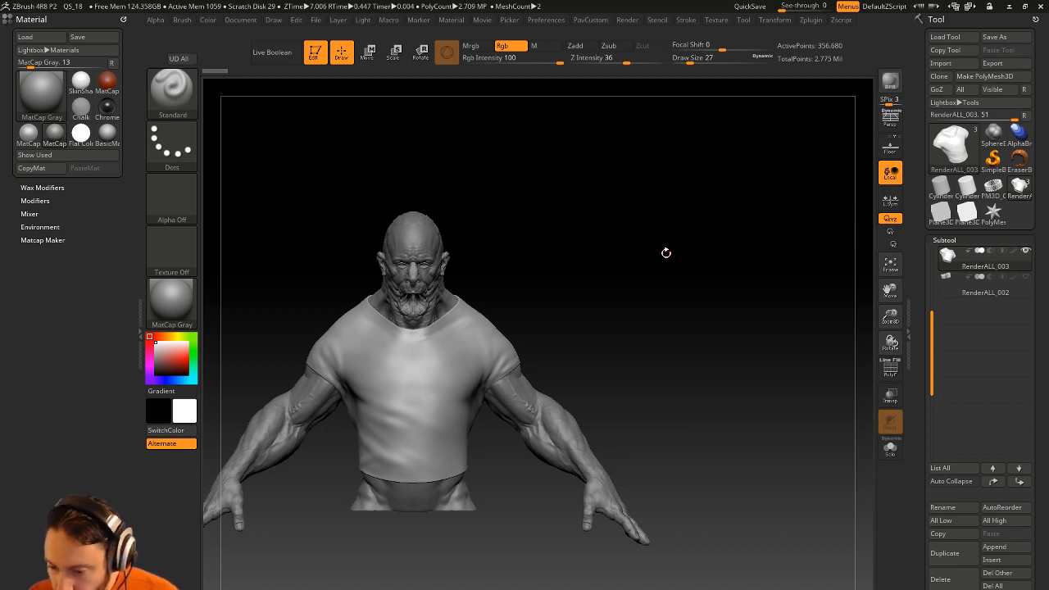
Turn the bust, view Lightbox's Project files, then open the artist's YouTube channel in Chrome.
left_click_drag(729, 231, 709, 230)
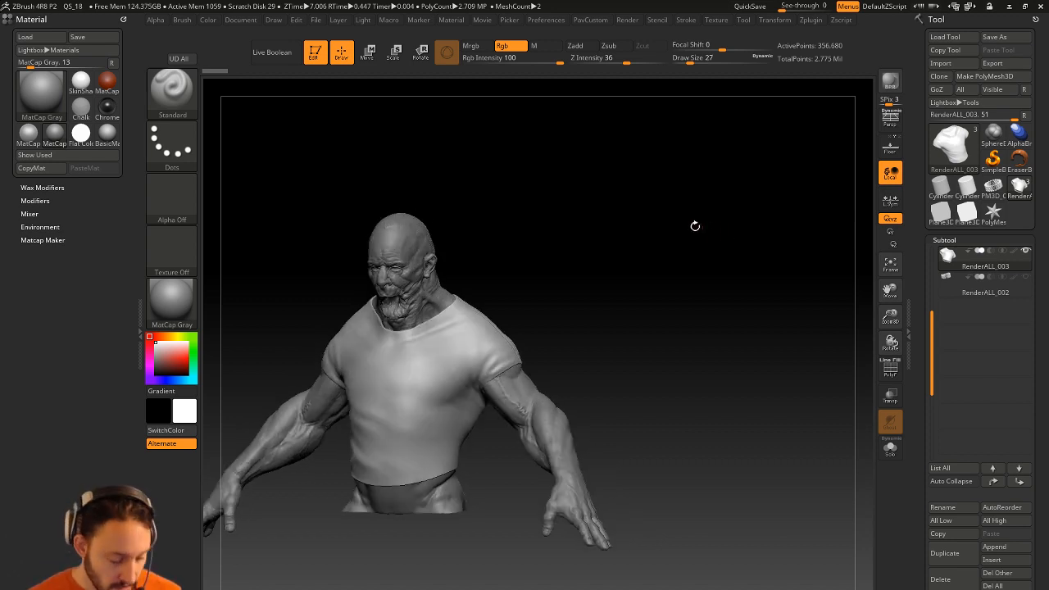
key("comma")
left_click(285, 85)
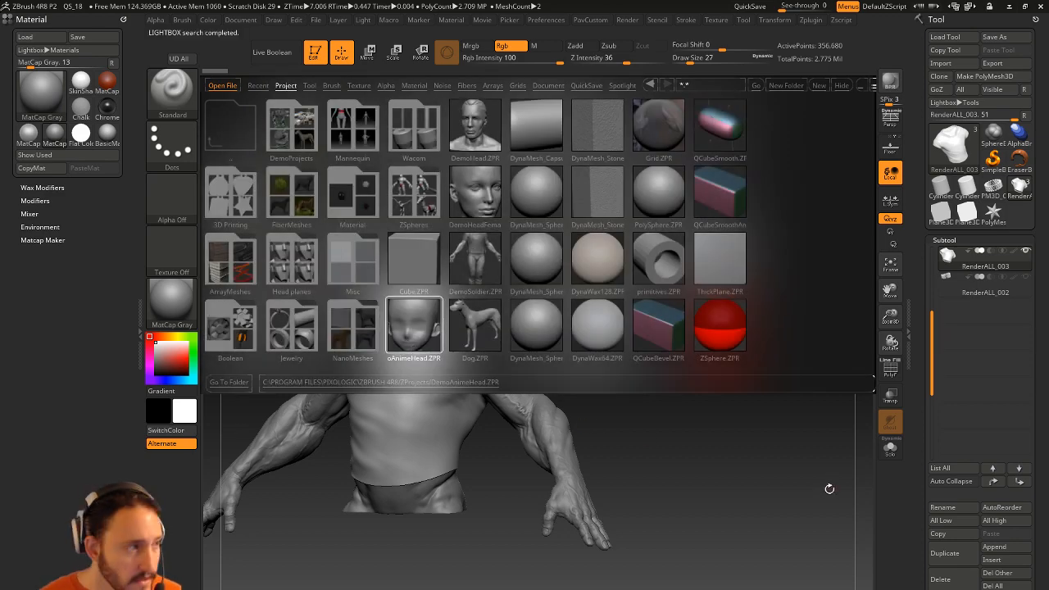
key("super")
key("super")
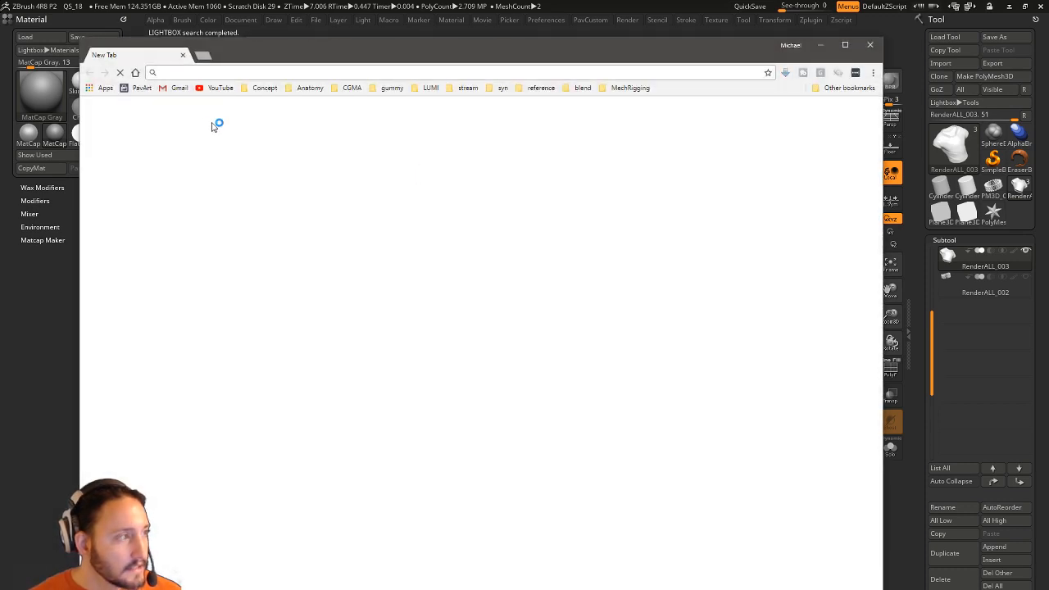
left_click(218, 87)
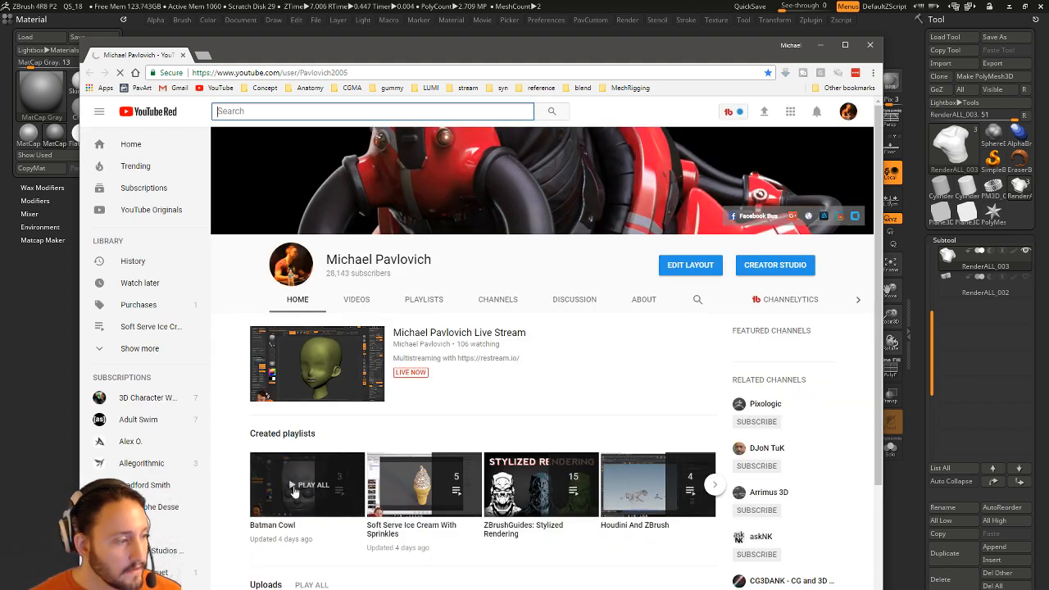
Open the Batman Cowl playlist and scrub the head sculpt video, settling at 17:47.
left_click(281, 525)
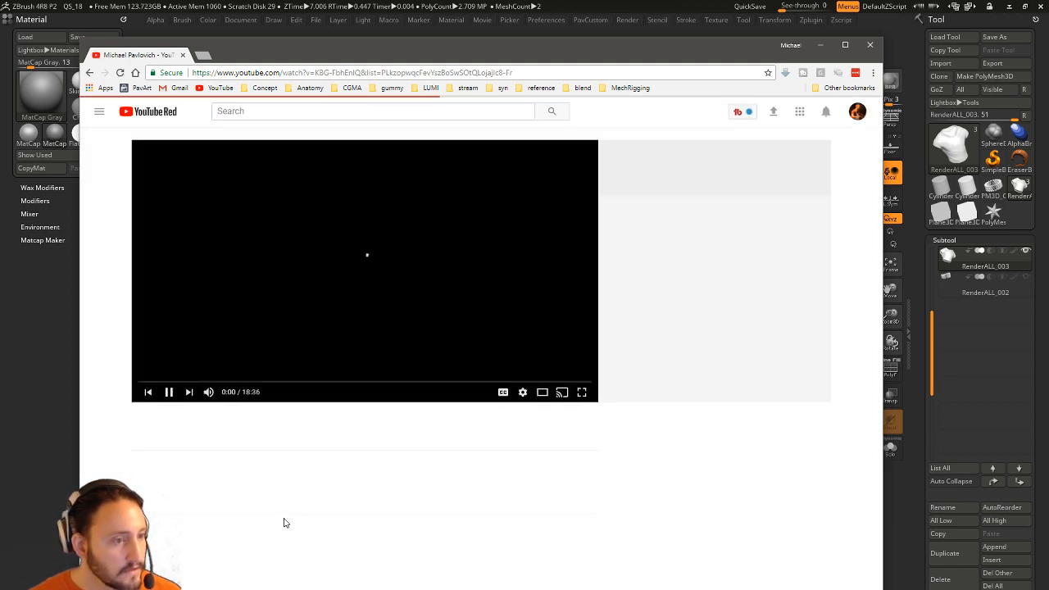
left_click(165, 392)
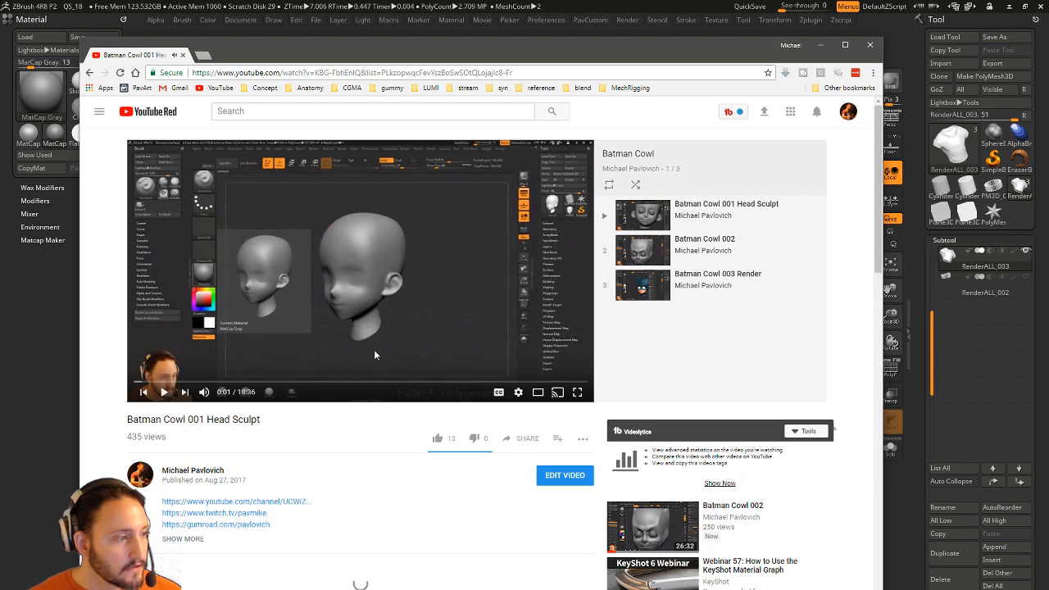
left_click(492, 382)
left_click(516, 382)
left_click(552, 382)
left_click(565, 382)
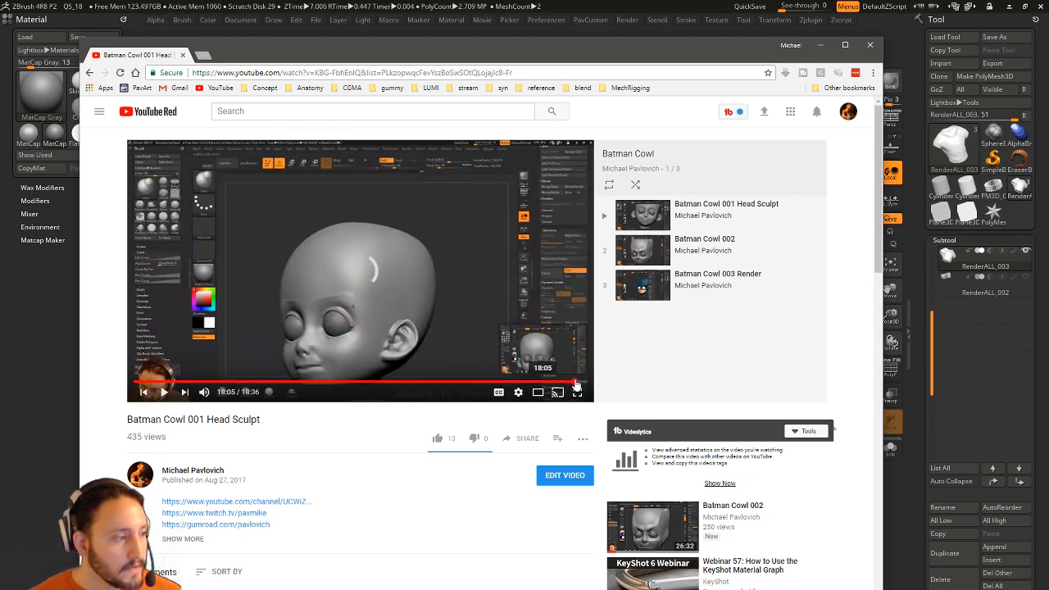
left_click(574, 382)
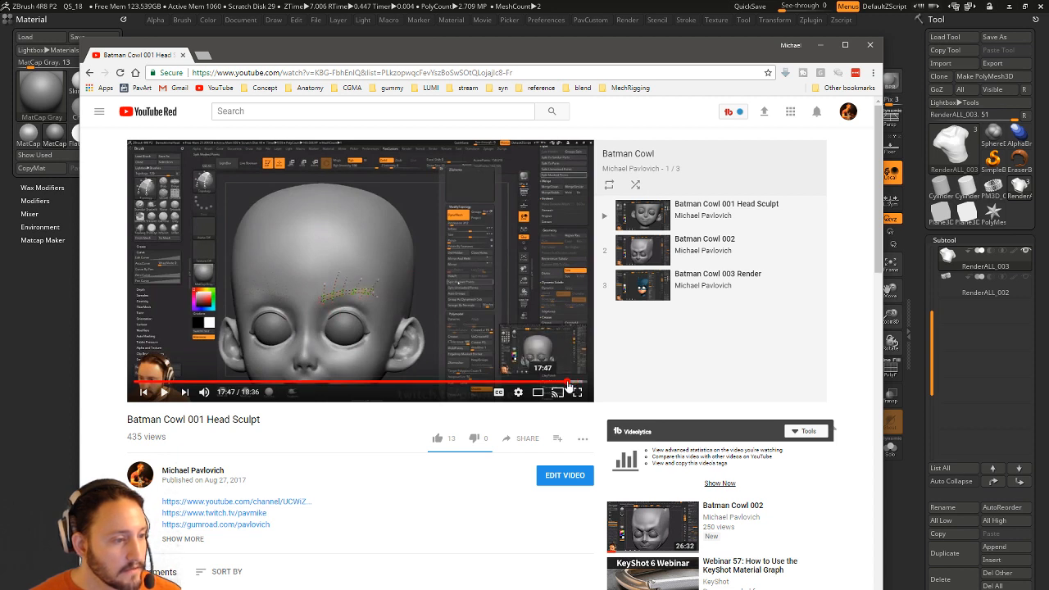
left_click(567, 382)
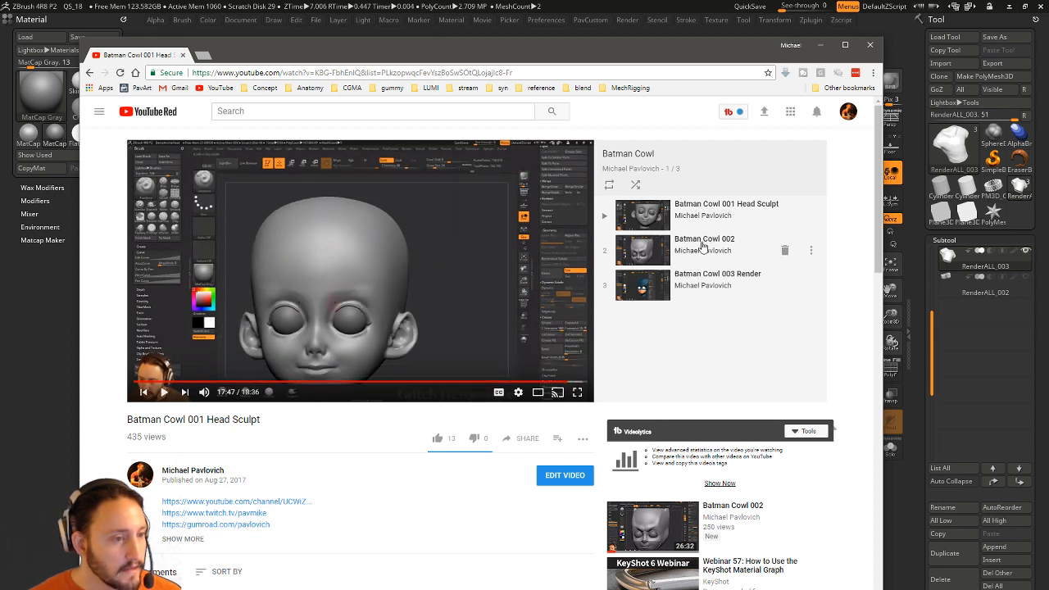
Scrub the Batman Cowl 003 Render video between 1:33 and 7:54, then close the browser.
left_click(709, 277)
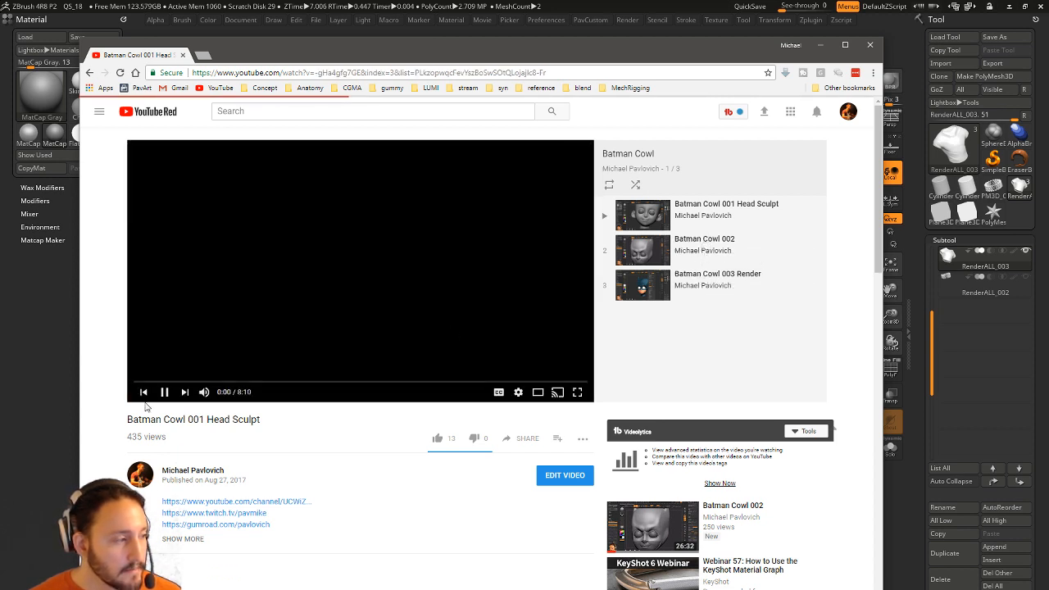
left_click(416, 383)
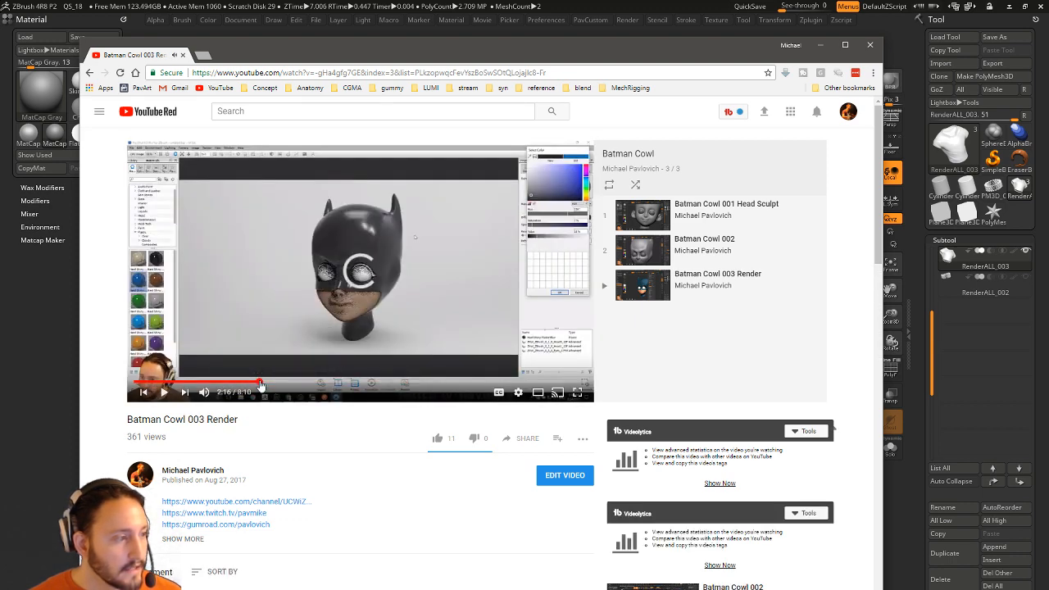
left_click(259, 383)
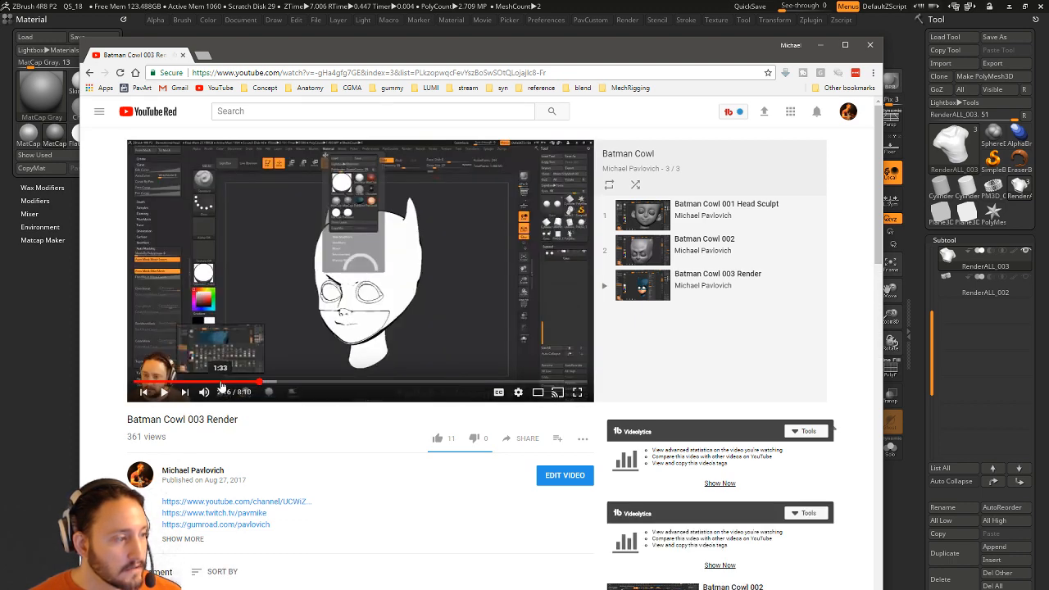
left_click(221, 382)
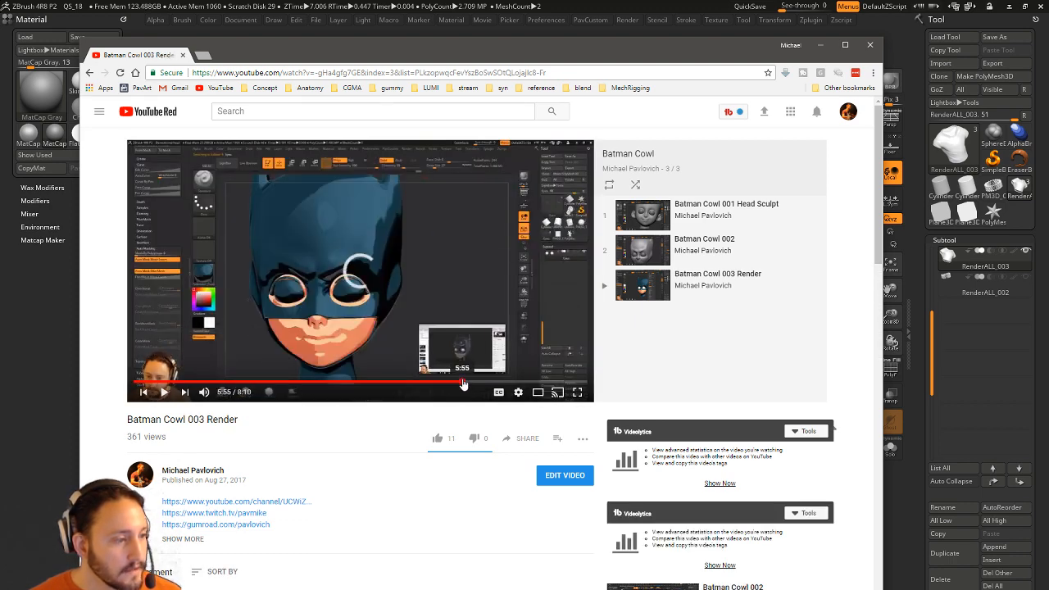
left_click(534, 383)
left_click(573, 385)
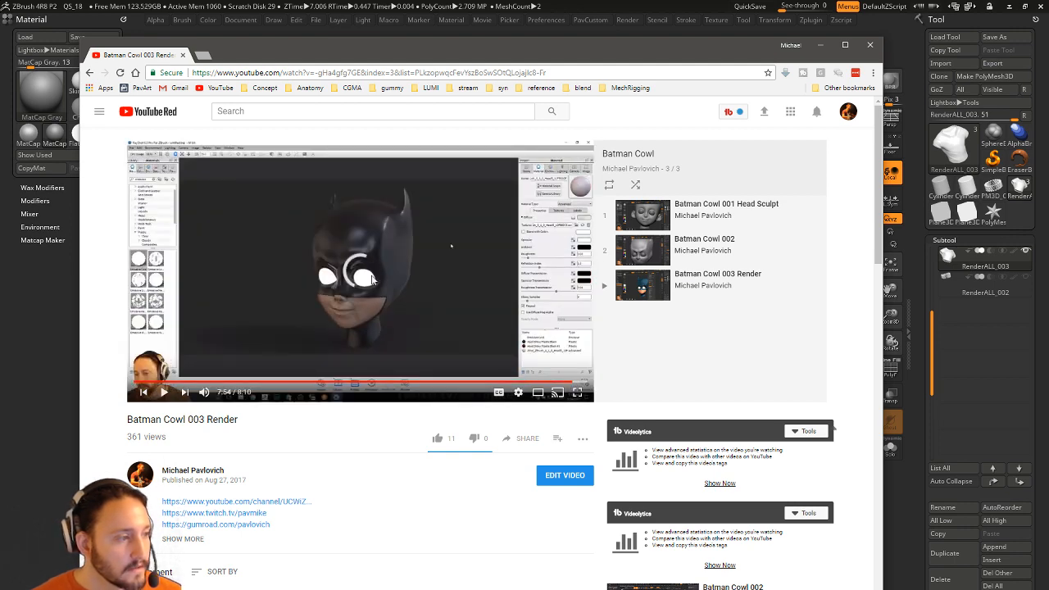
left_click(182, 55)
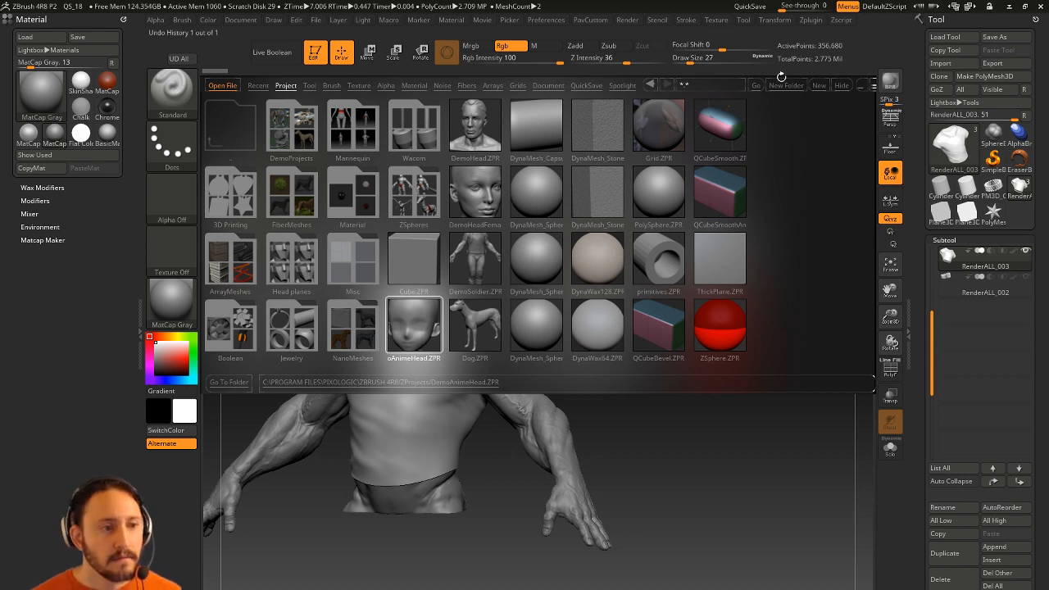
Close Lightbox, clear the canvas, and draw a new Cylinder3D in Edit mode.
left_click(845, 85)
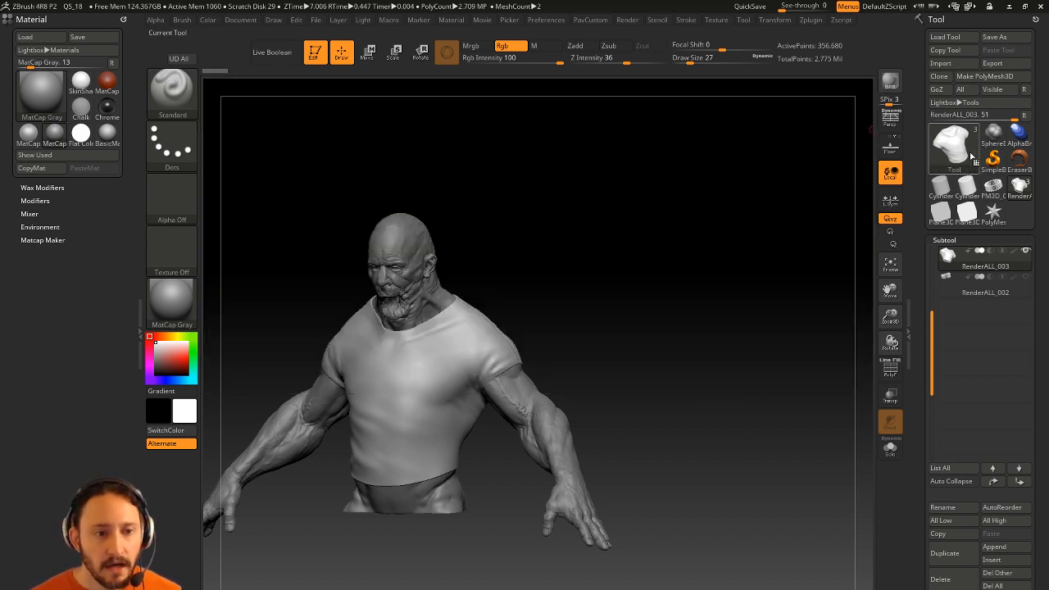
left_click(991, 158)
left_click(438, 211)
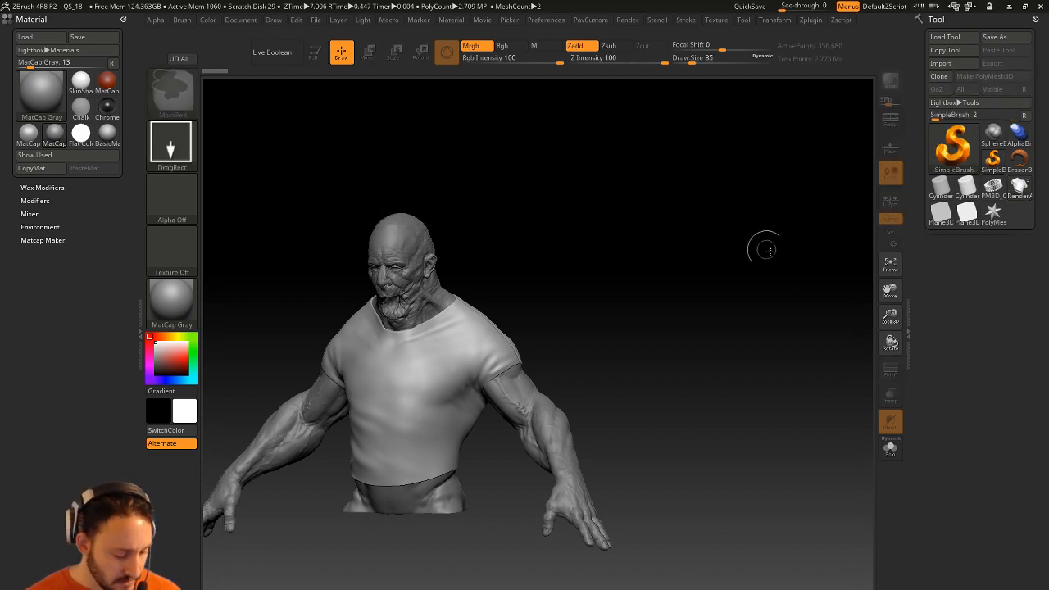
key("ctrl+n")
left_click(940, 185)
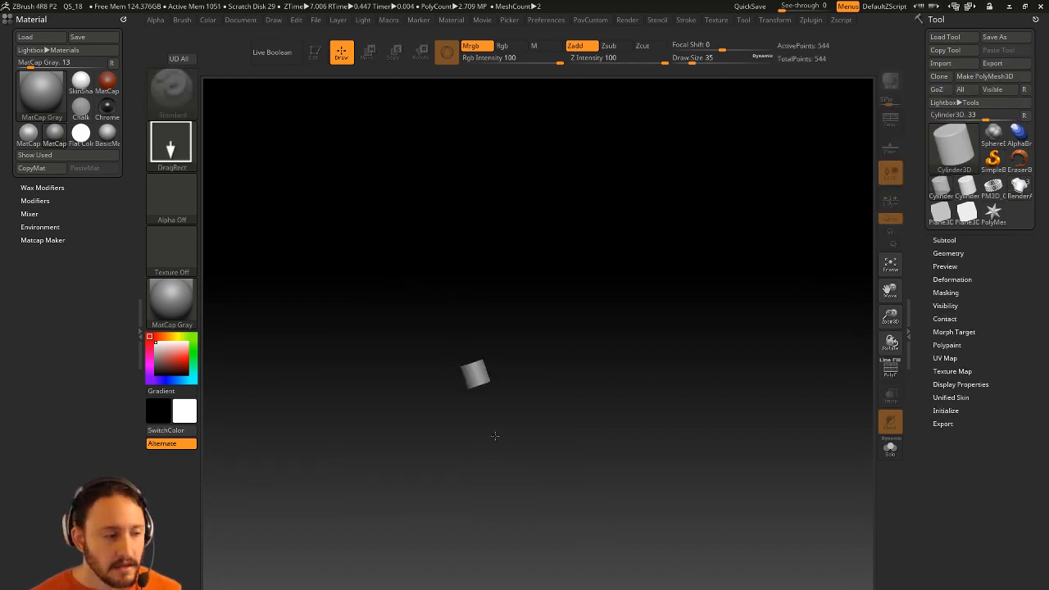
left_click_drag(475, 374, 500, 445)
left_click(320, 58)
Stretch the cylinder taller and convert it with Make PolyMesh3D.
right_click_drag(602, 201, 642, 239, "ctrl")
left_click_drag(642, 238, 674, 279, "shift")
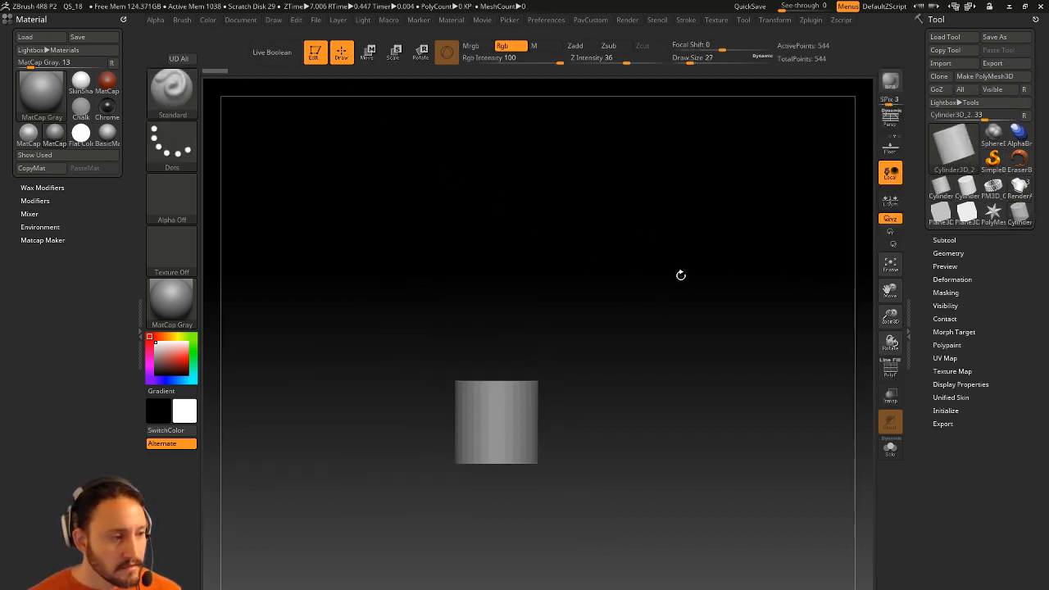
key("w")
left_click_drag(497, 370, 502, 197)
key("q")
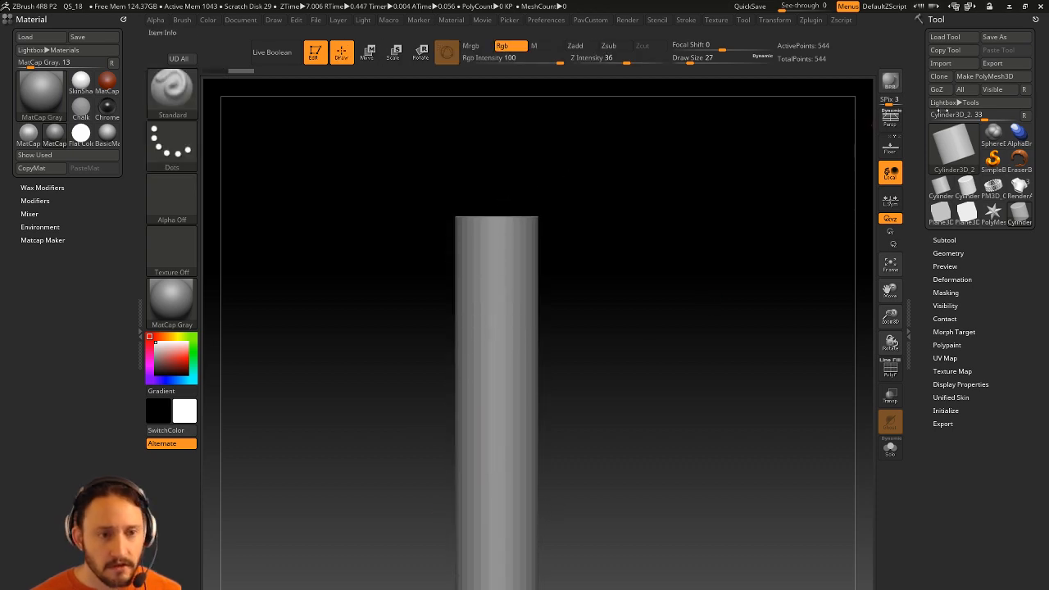
left_click(985, 77)
right_click_drag(763, 274, 770, 208, "alt")
right_click_drag(770, 209, 770, 259, "ctrl")
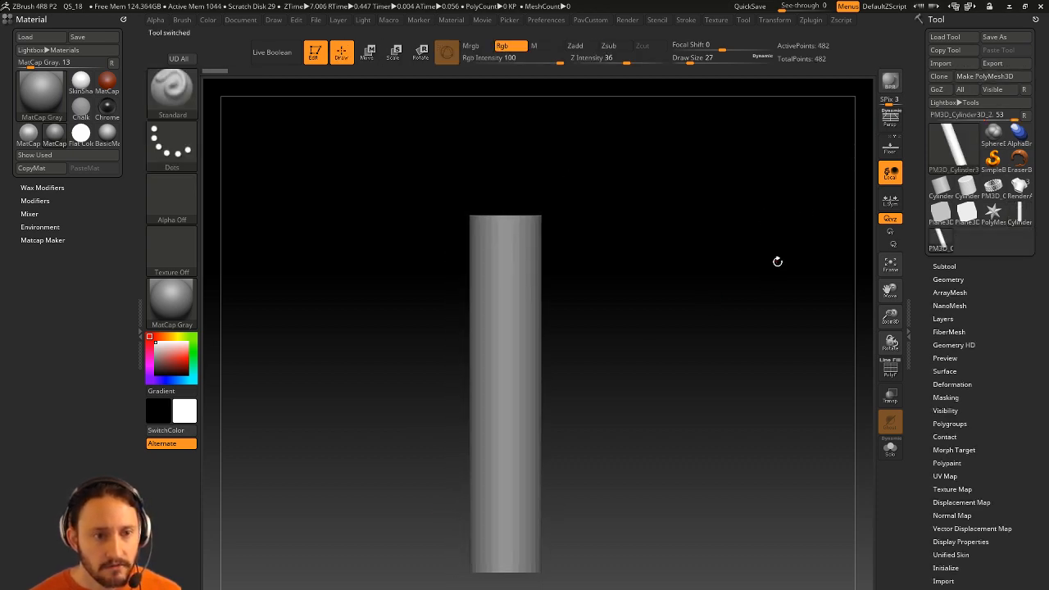
Turn on PolyF wireframe and lay a Transpose line up the cylinder, undoing the first bend.
left_click(889, 375)
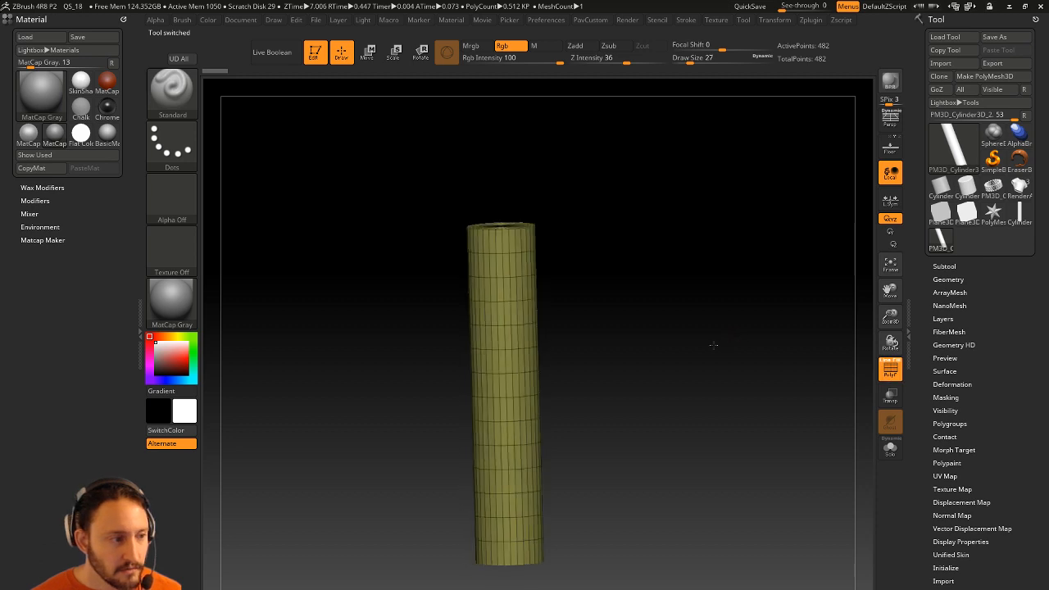
key("w")
key("y")
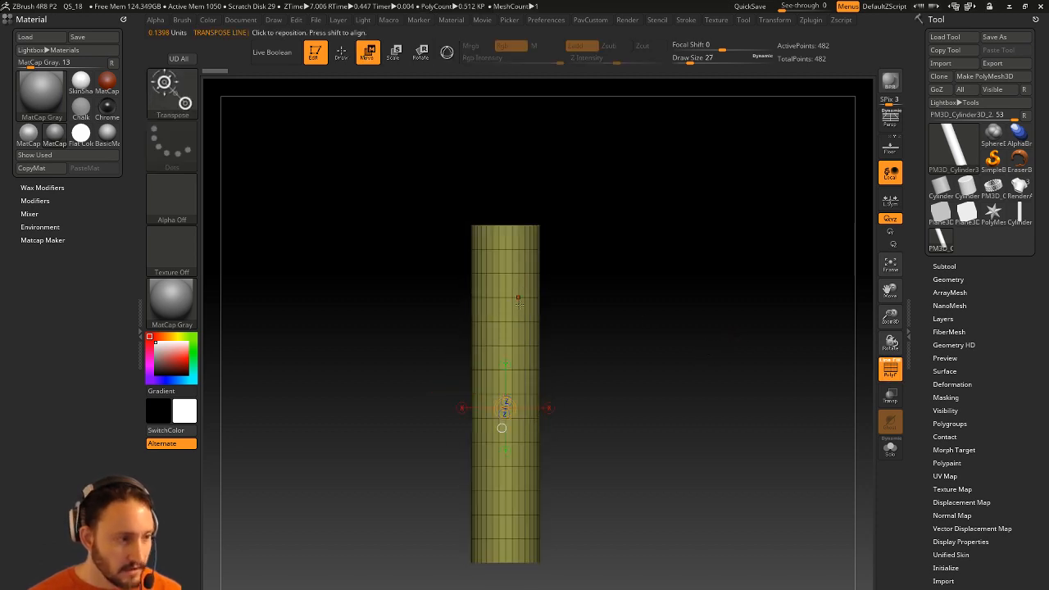
left_click_drag(521, 382, 521, 145)
right_click_drag(622, 306, 602, 317, "alt")
left_click_drag(517, 284, 600, 291)
key("ctrl+z")
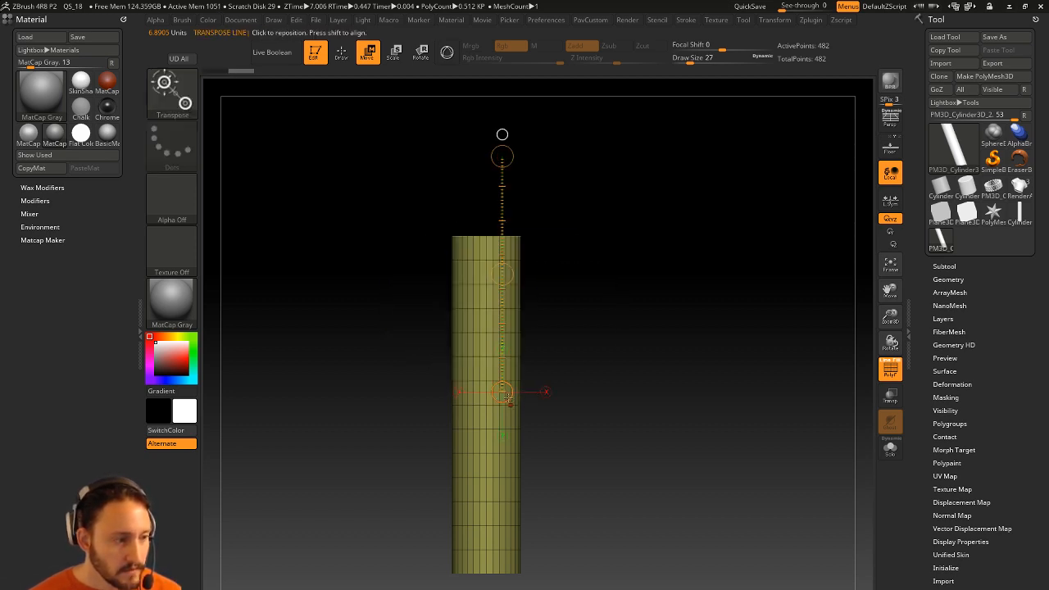
Test bending the cylinder's upper half with Transpose, undoing each bend.
left_click_drag(503, 392, 543, 386)
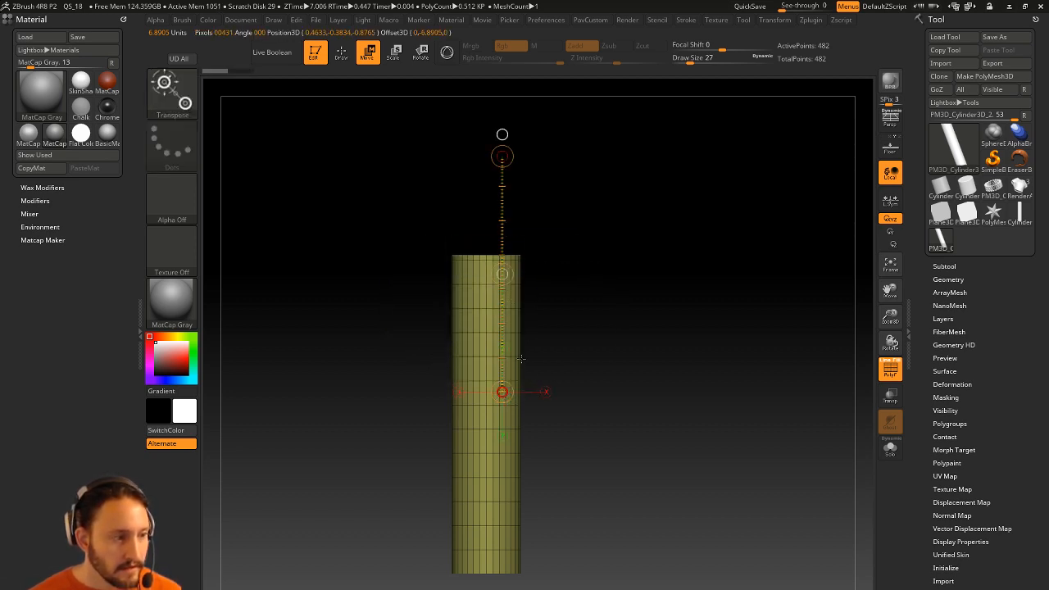
left_click_drag(502, 155, 308, 324, "alt")
key("ctrl+z")
left_click_drag(502, 273, 421, 372, "alt")
key("ctrl+z")
key("ctrl+z")
left_click_drag(483, 278, 693, 327, "alt")
key("ctrl+z")
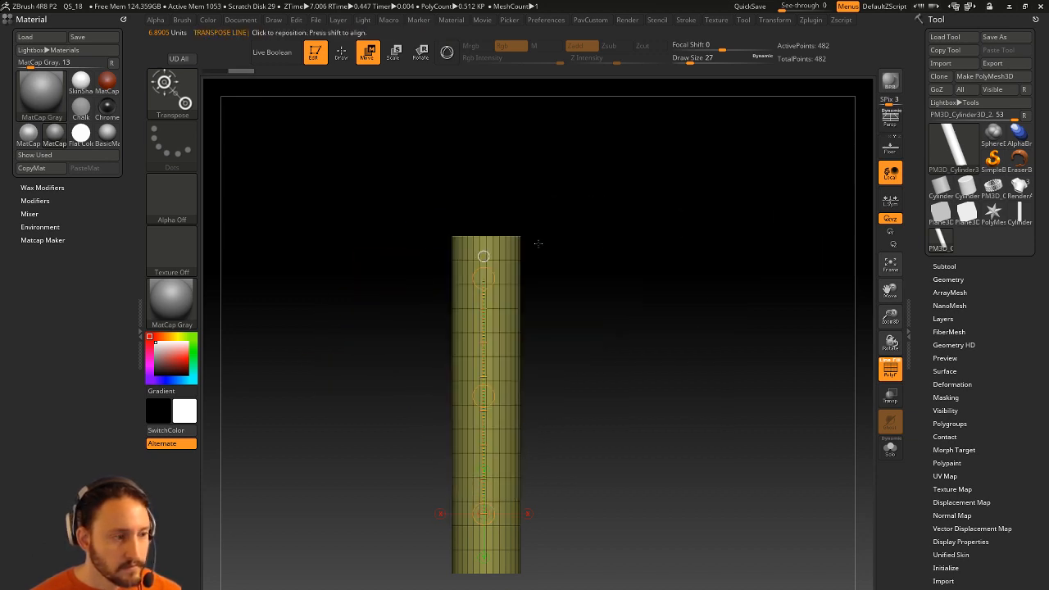
Try further Transpose moves, restore the straight cylinder, and switch back to the Gizmo.
left_click_drag(503, 330, 515, 121, "alt")
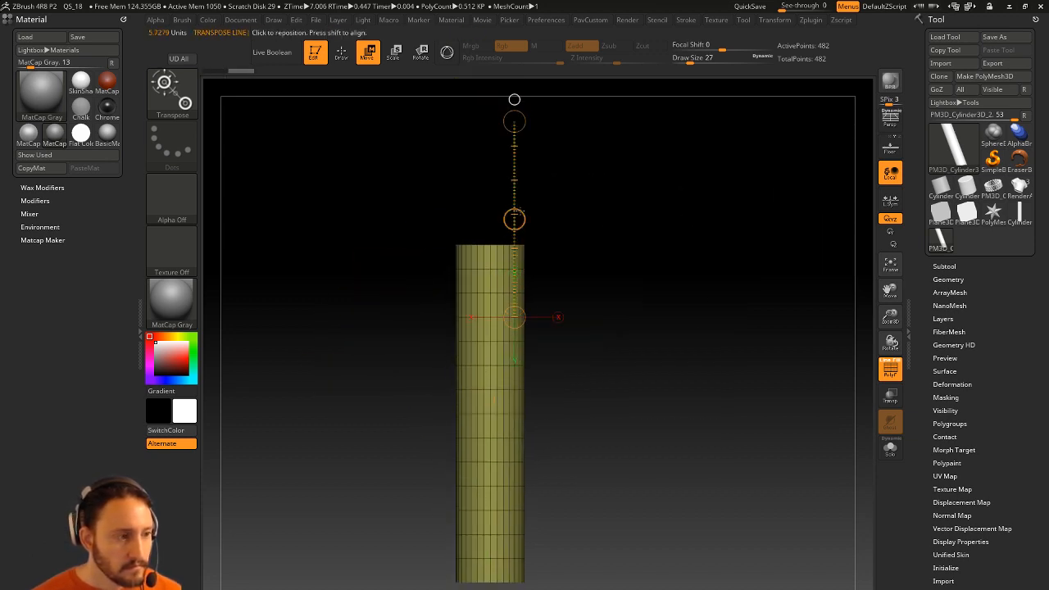
left_click_drag(514, 317, 520, 140)
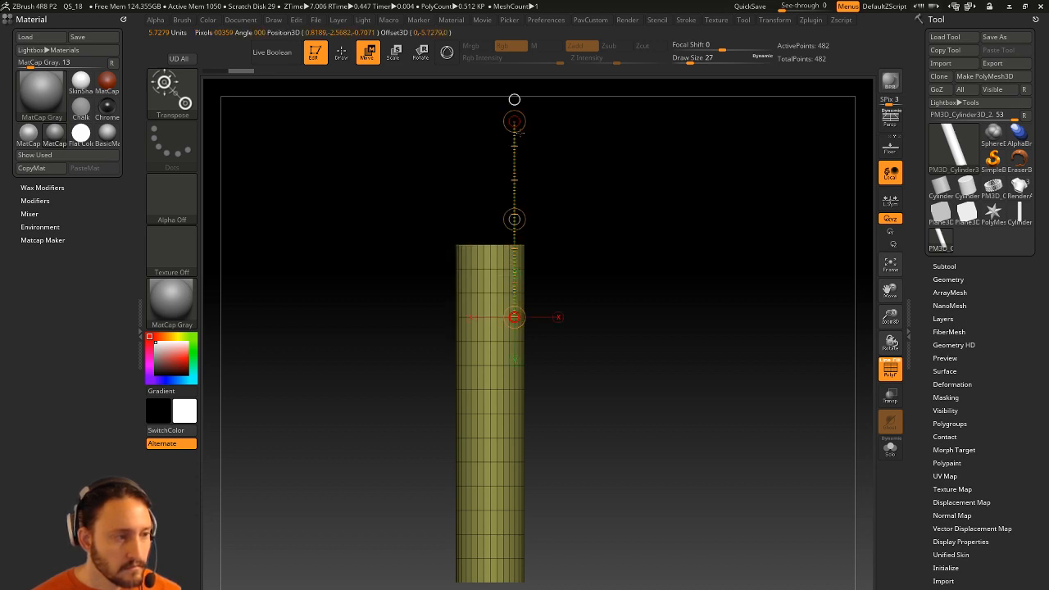
left_click(516, 219, "alt")
mouse_move(514, 220)
left_mouse_down("alt")
mouse_move(614, 233)
mouse_move(431, 199)
mouse_move(514, 218)
left_mouse_up("alt")
left_click_drag(513, 121, 486, 222, "alt")
key("ctrl+z")
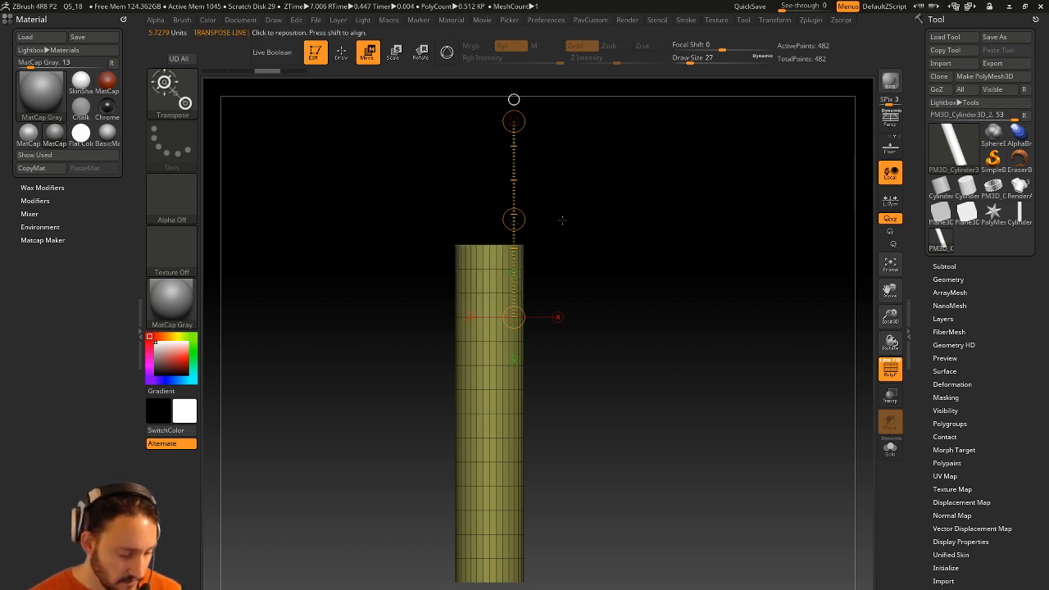
key("y")
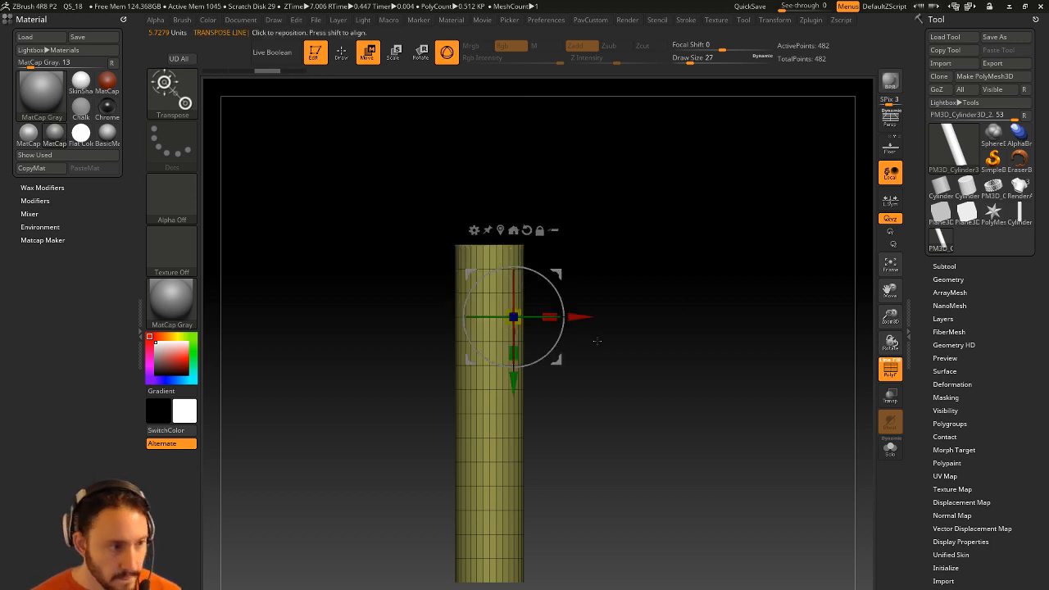
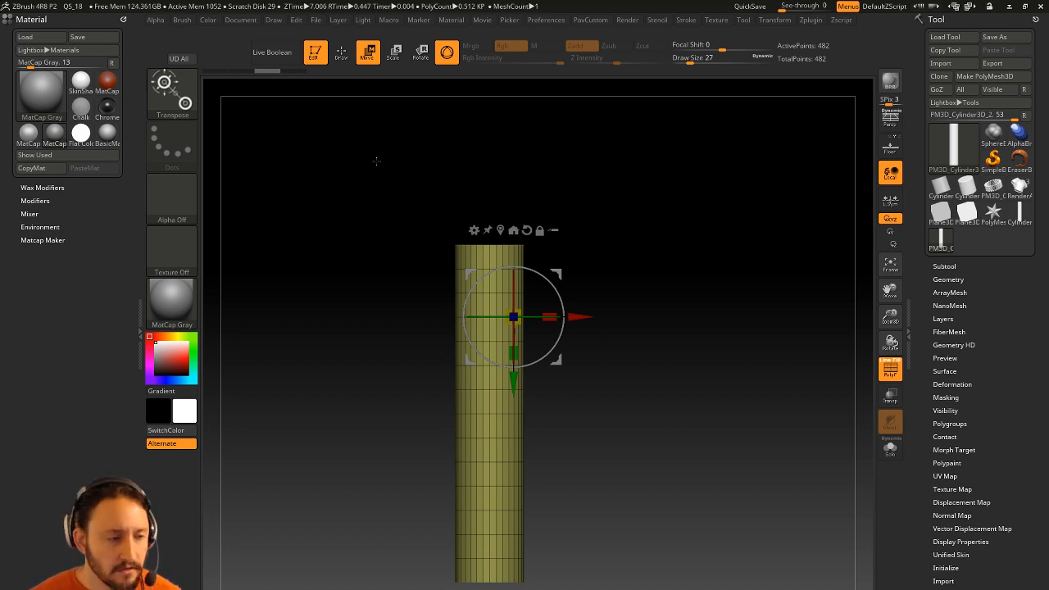
Tilt the cylinder view and switch back from Move to Draw mode.
mouse_move(486, 171)
left_mouse_down()
mouse_move(678, 213)
mouse_move(647, 215)
left_mouse_up()
key("q")
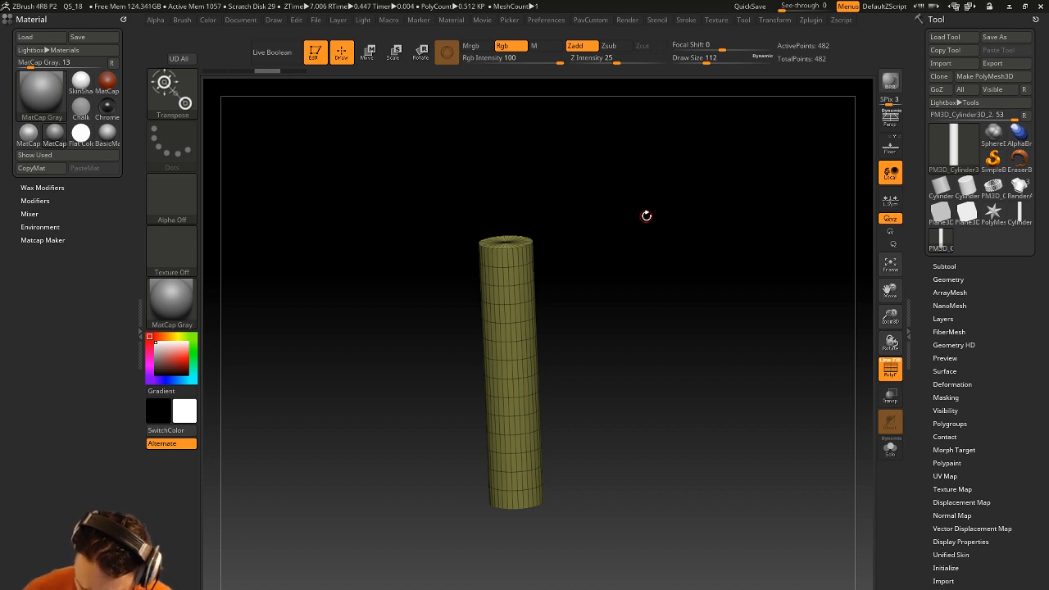
key("super")
key("super")
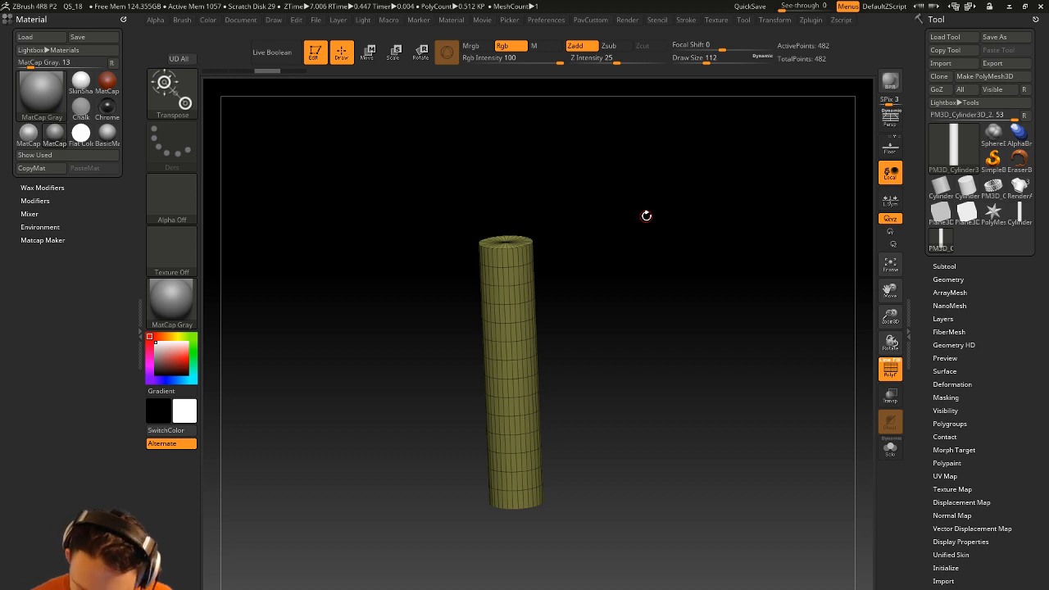
Collapse the Material palette and dock the Zplugin palette in the left tray.
left_click(121, 18)
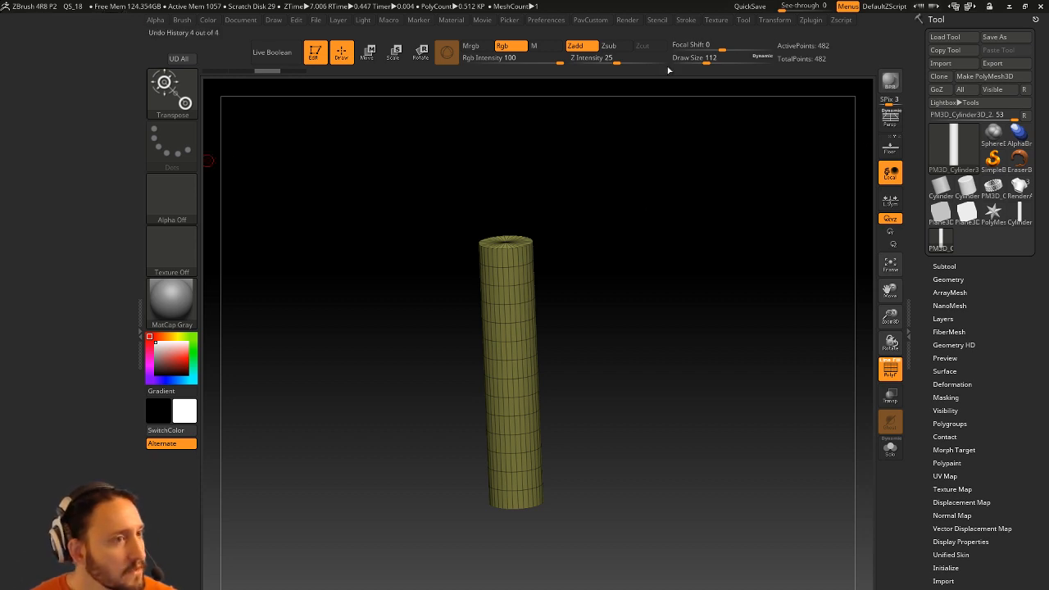
left_click(810, 20)
left_click_drag(177, 117, 69, 112)
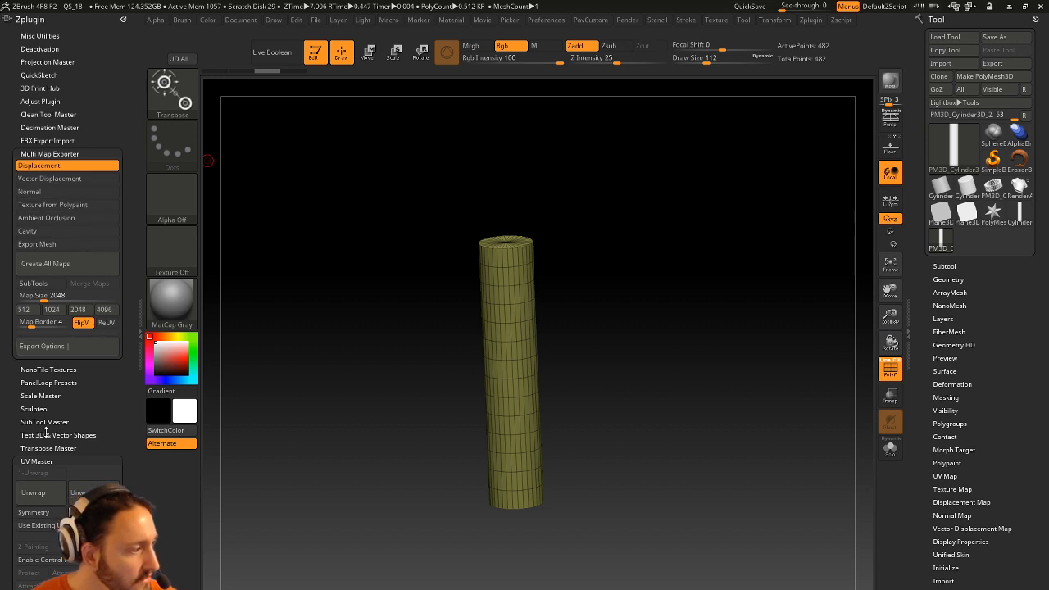
Collapse UV Master and ZBrush To Photoshop, then expand Multi Map Exporter's Export Options and Cavity Map.
left_click(44, 461)
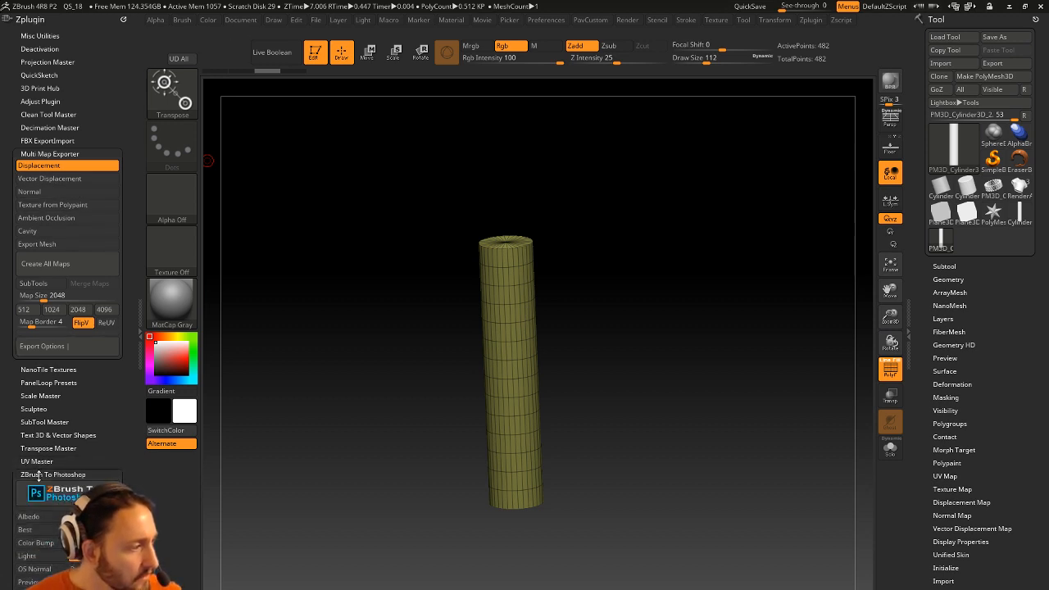
left_click(38, 475)
key("w")
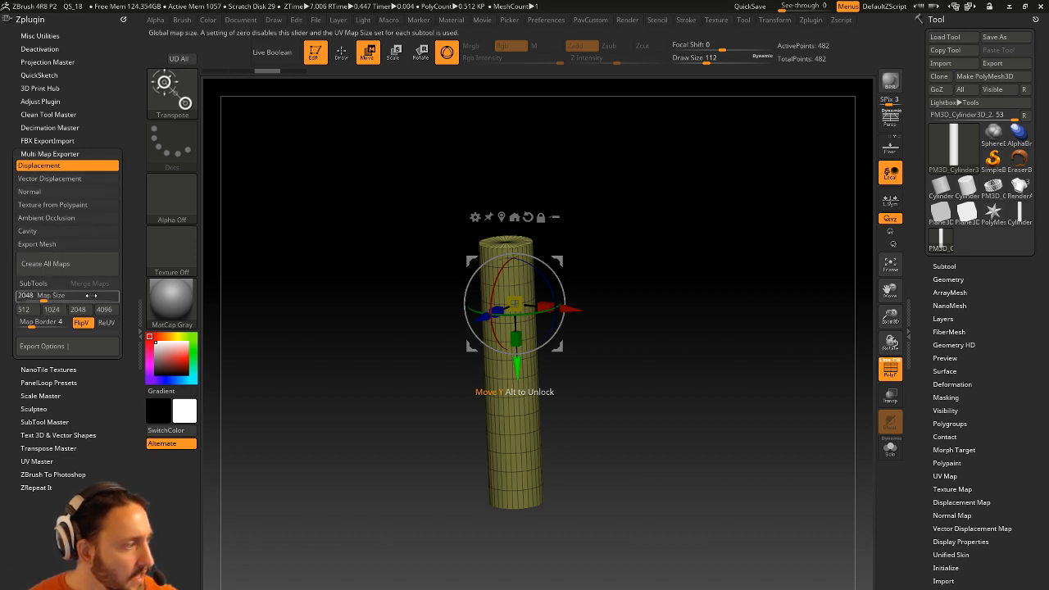
left_click(66, 348)
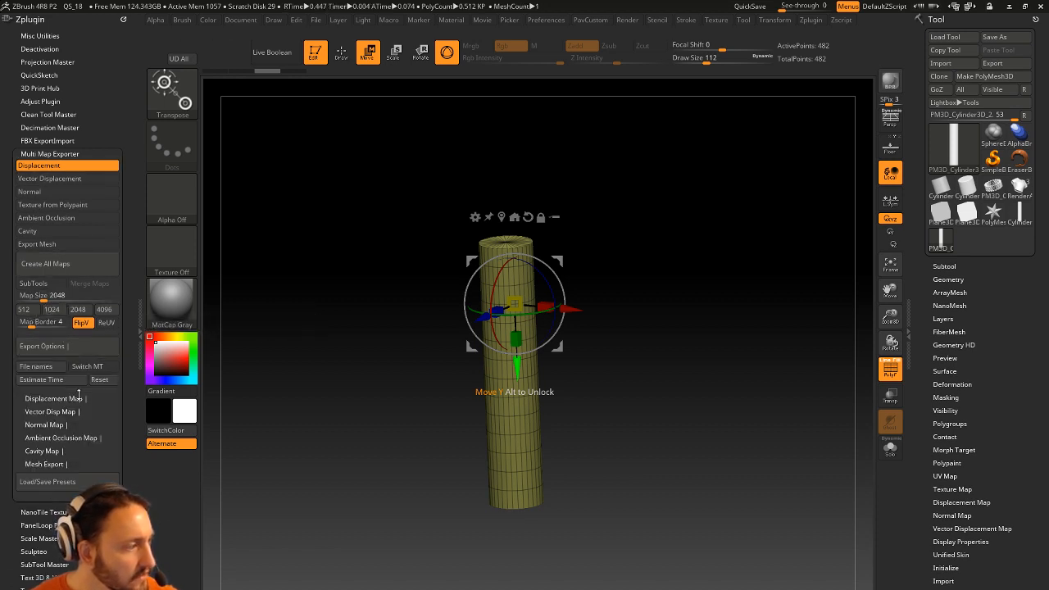
left_click(48, 451)
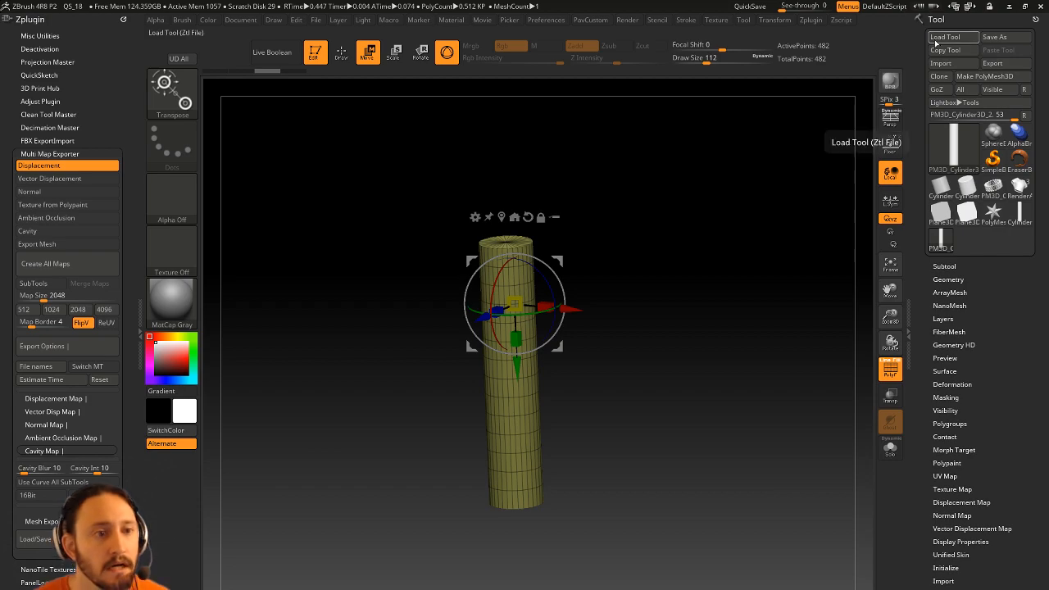
Minimise ZBrush, close KeyShot discarding unsaved changes, and launch Chrome from Start.
left_click(1010, 7)
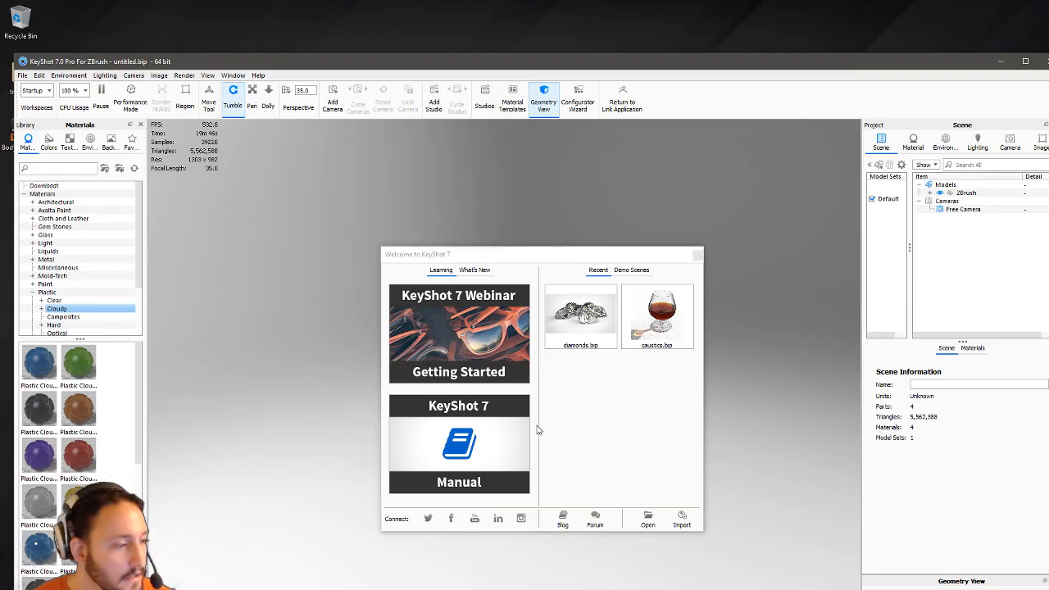
left_click(688, 250)
left_click(1045, 61)
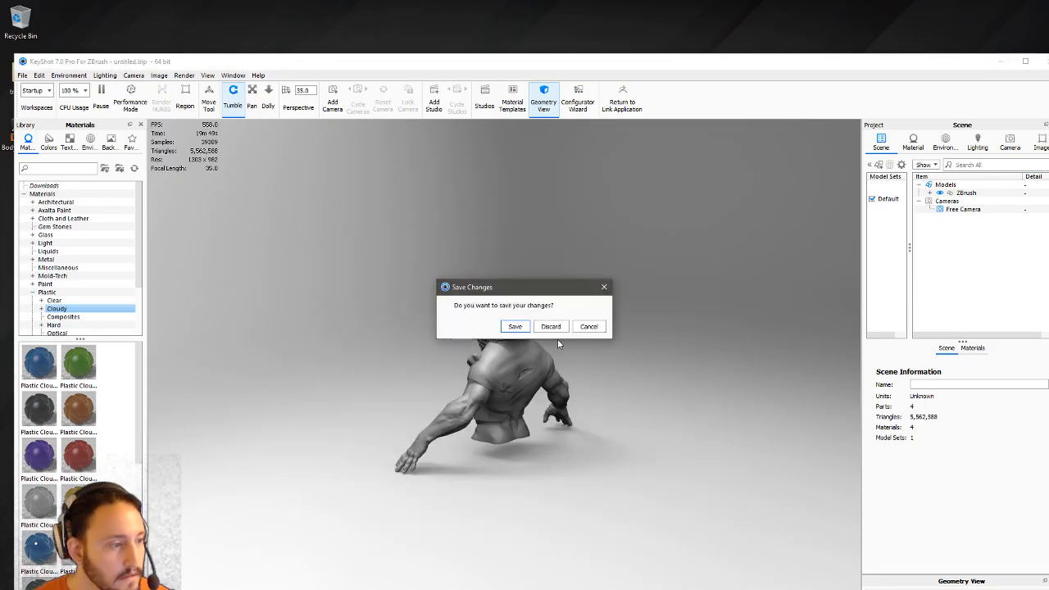
left_click(556, 326)
key("super")
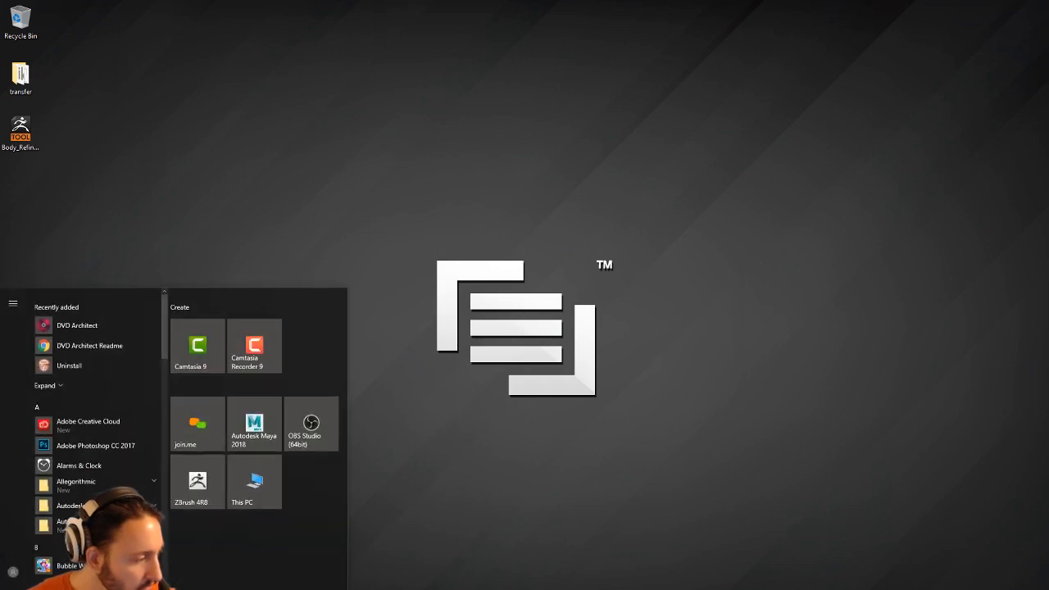
left_click(250, 428)
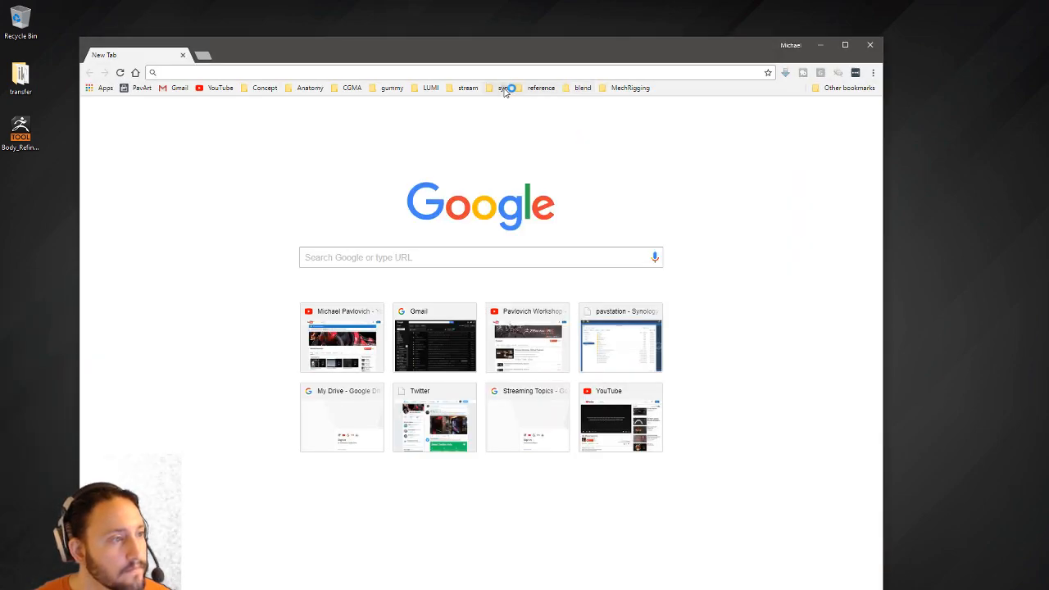
Open the DiskStation login from the syn bookmark folder and sign in.
left_click(502, 87)
left_click(511, 117)
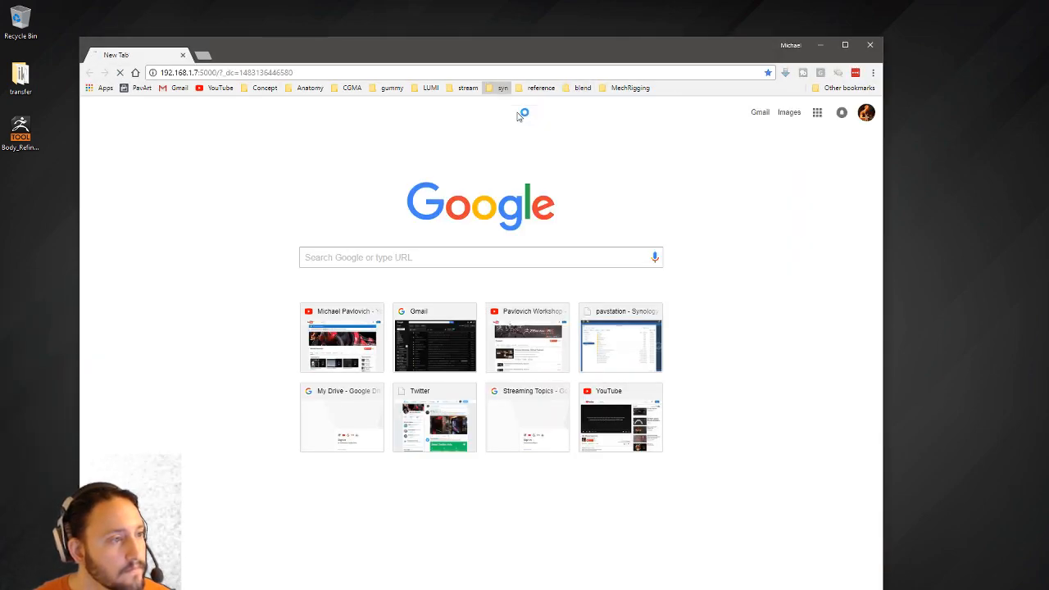
left_click_drag(515, 52, 222, 47)
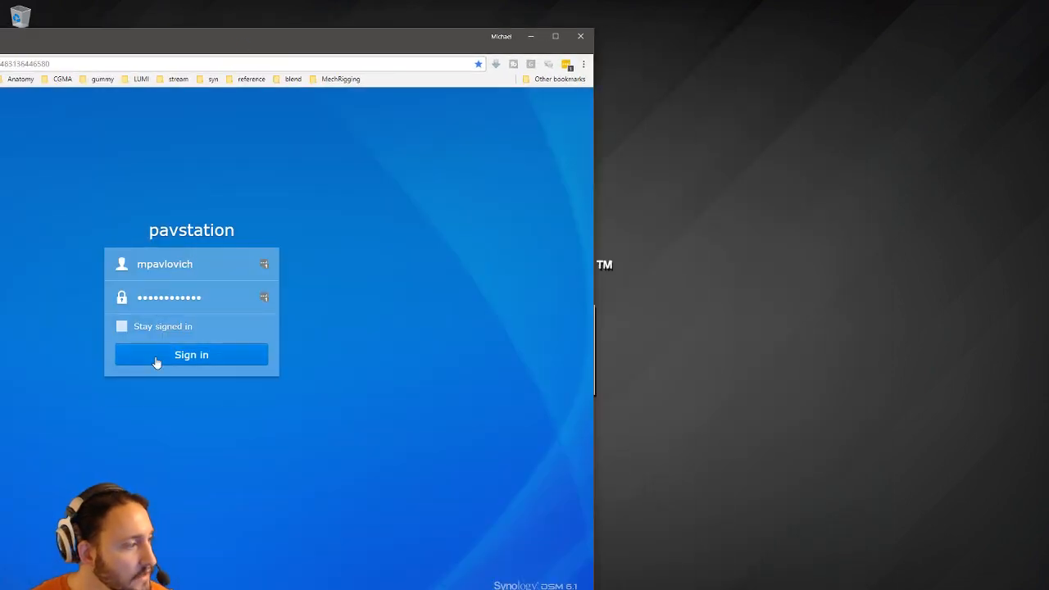
left_click(157, 361)
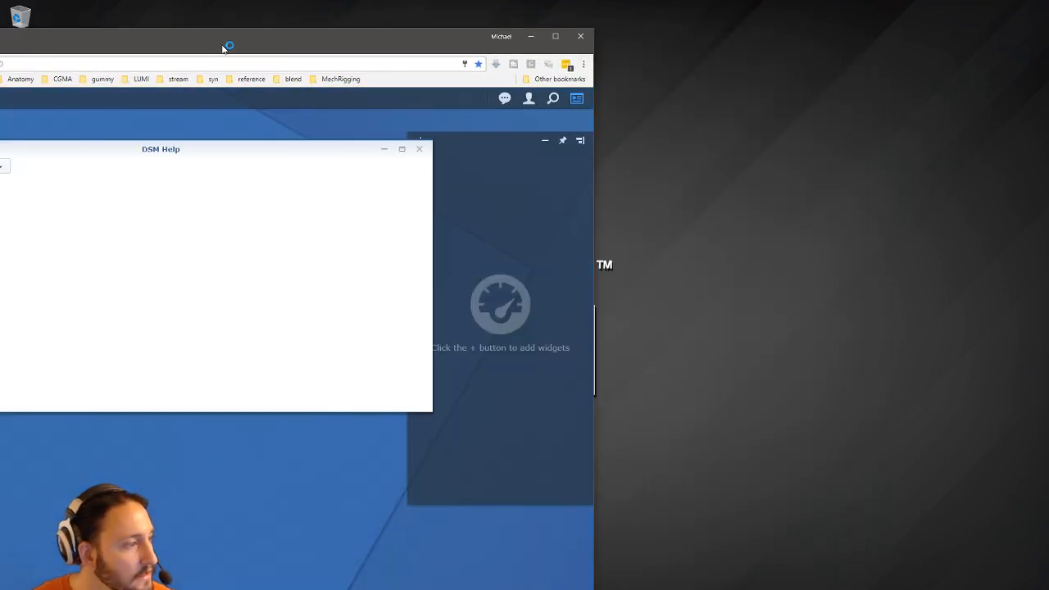
left_click_drag(223, 46, 393, 53)
Open File Station and browse to the transfer shared folder.
left_click(11, 303)
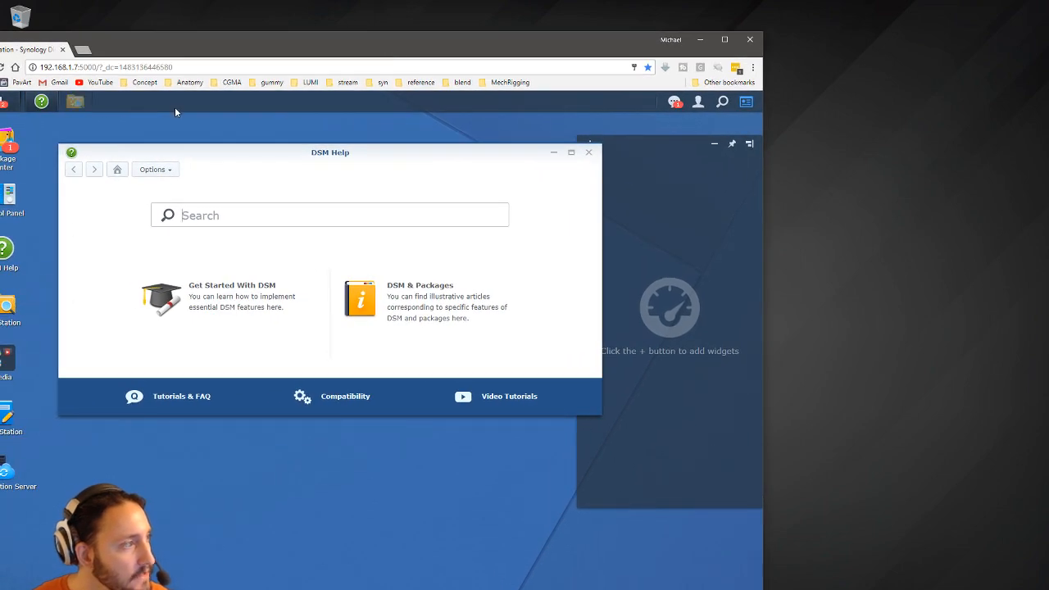
mouse_move(298, 53)
left_mouse_down()
mouse_move(303, 7)
mouse_move(291, 47)
left_mouse_up()
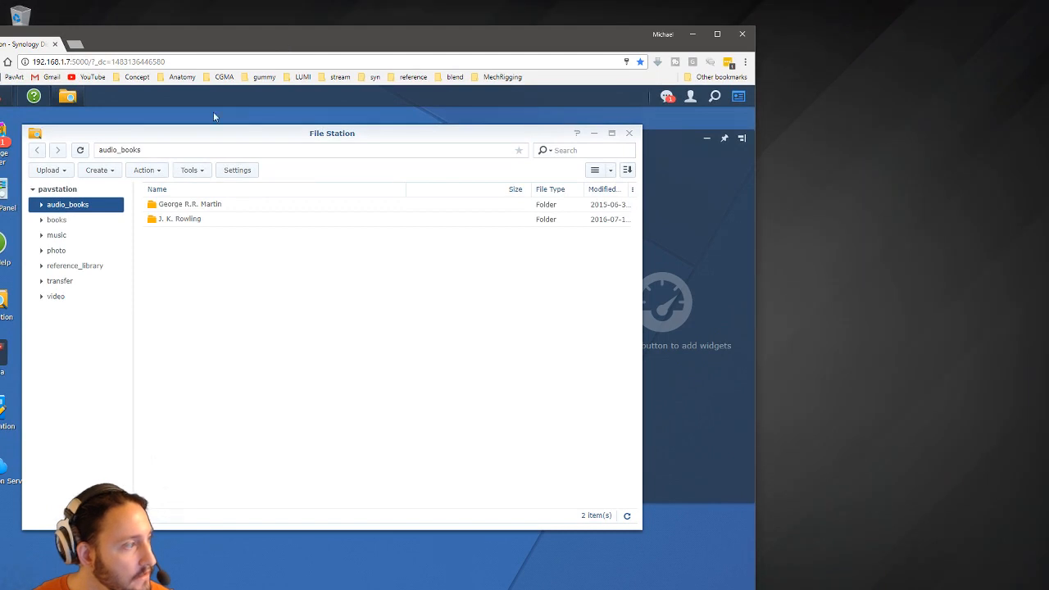
left_click(52, 297)
left_click(66, 266)
left_click(85, 281)
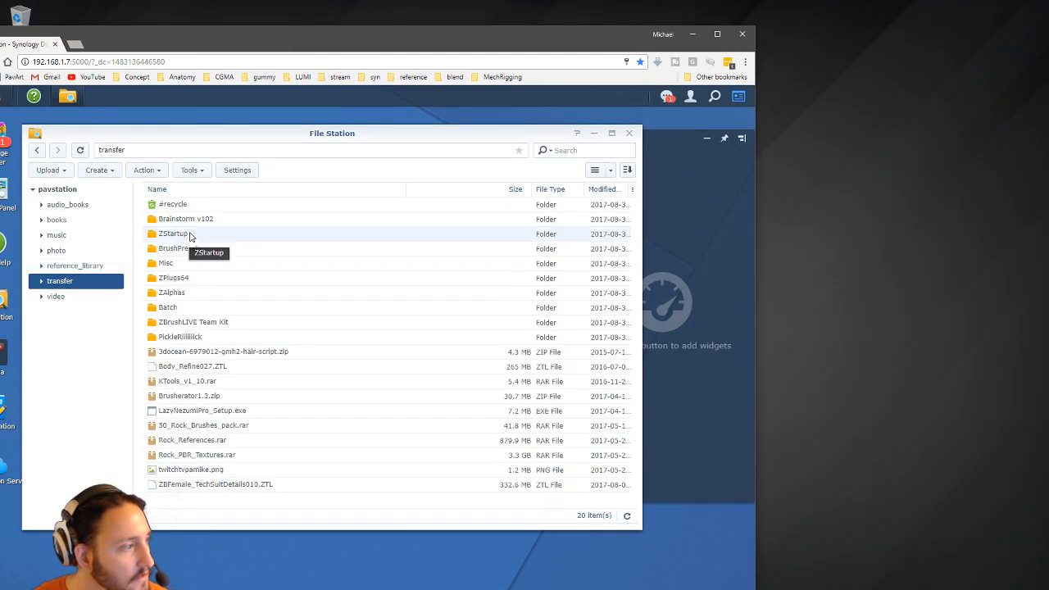
Download ZBFemale_TechSuitDetails010.ZTL and minimise the browser.
left_click(189, 484)
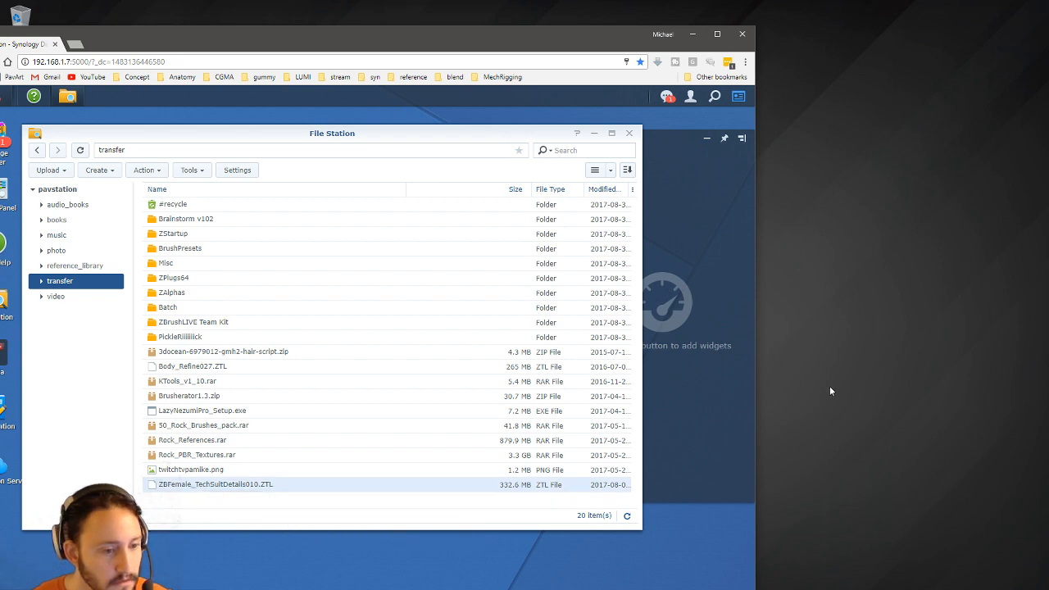
right_click(418, 491)
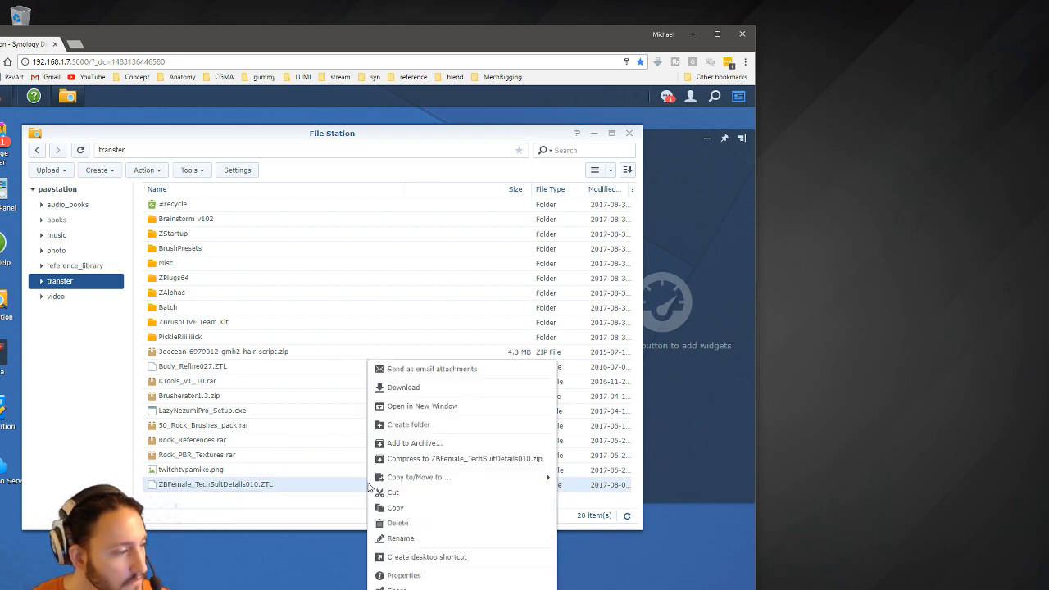
left_click(408, 393)
left_click(692, 36)
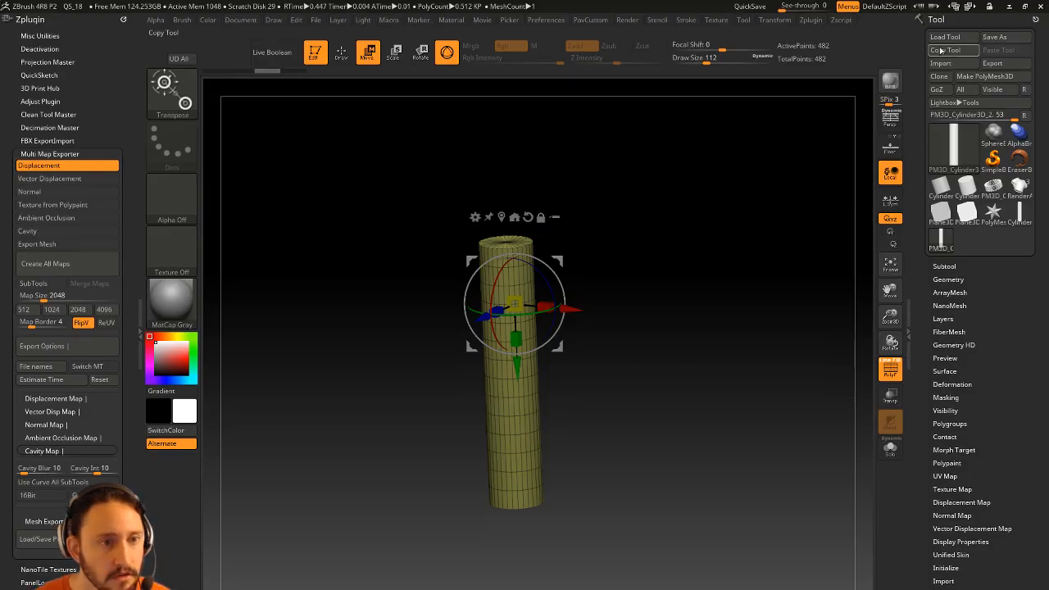
Load ZBFemale_TechSuitDetails010.ZTL from the Downloads folder as the active ZTool.
left_click(944, 37)
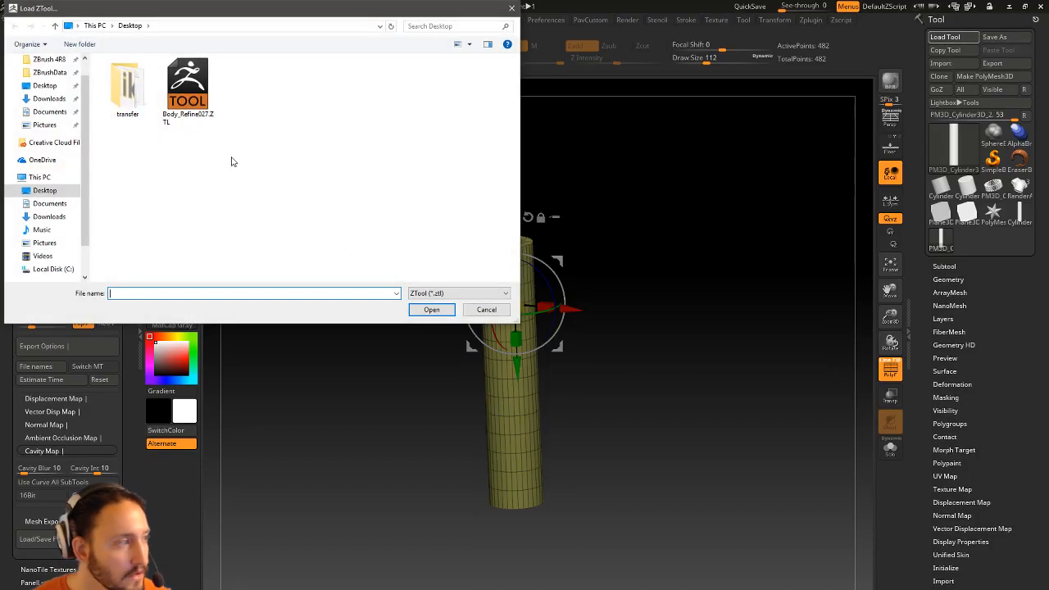
left_click(47, 217)
double_click(175, 77)
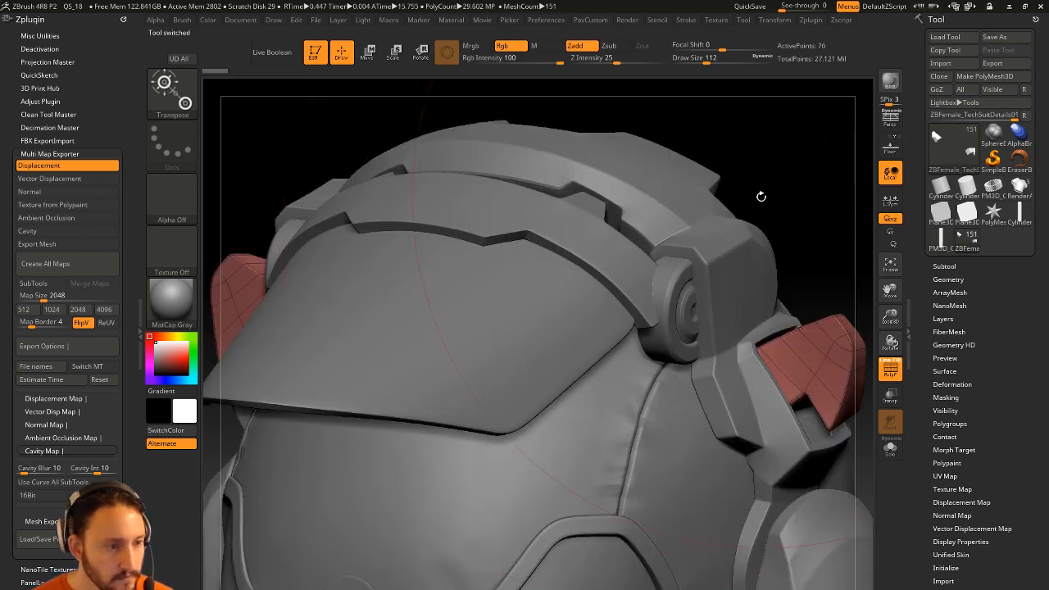
Set Draw Size to 7, orbit the figure, select the leg piece and hide polygroup colours.
key("s")
left_click_drag(756, 200, 737, 195)
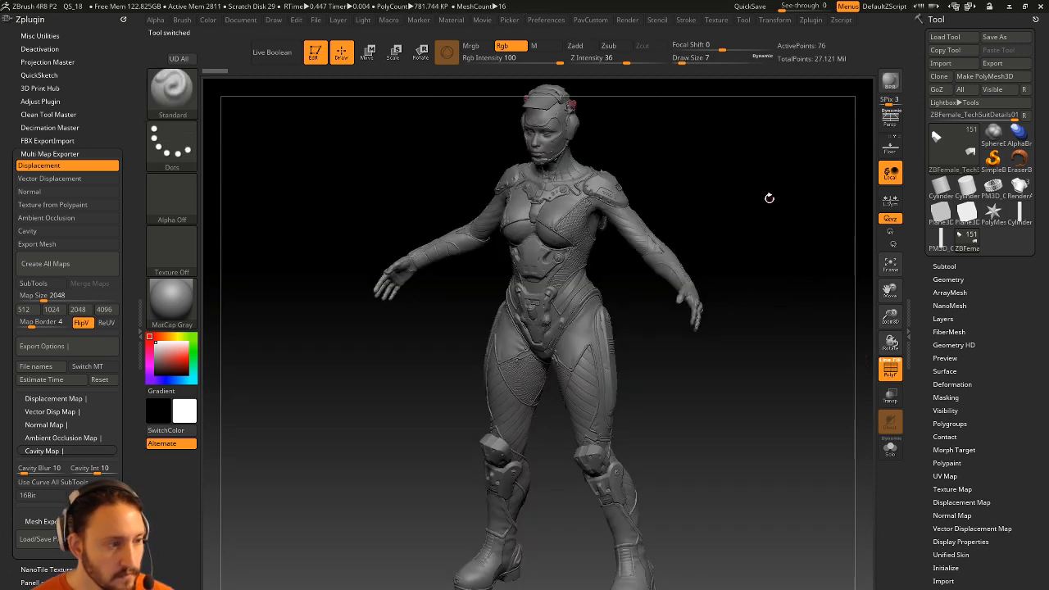
left_click_drag(770, 196, 602, 322)
left_click(597, 366, "alt")
left_click_drag(782, 377, 853, 381)
key("shift+f")
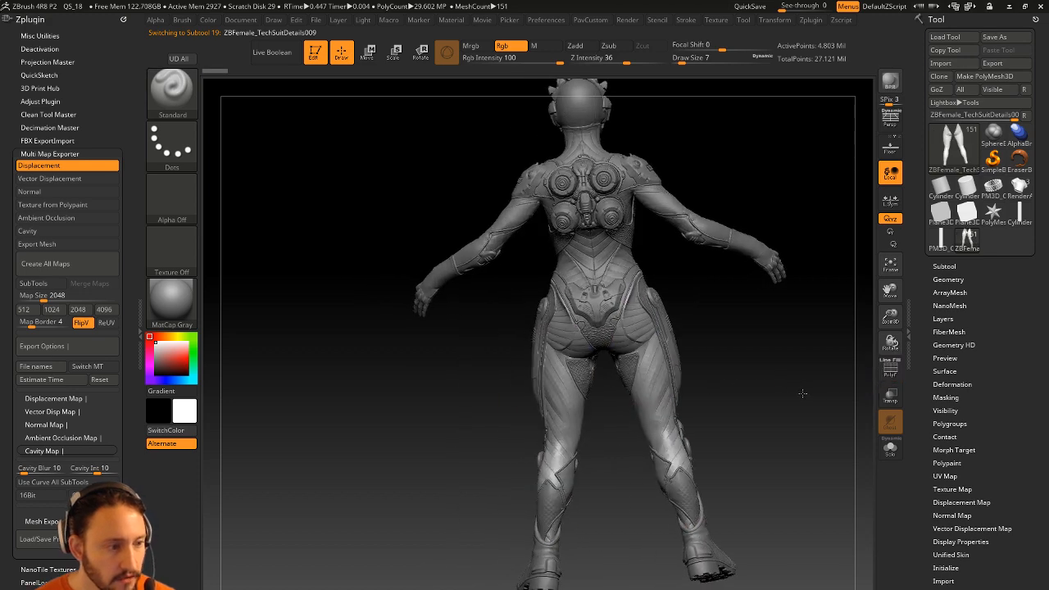
Alt+click the TechSuit004, waist and TechSuitDetails009 pieces while orbiting, then enable perspective.
left_click(557, 259, "alt")
left_click_drag(701, 174, 675, 186)
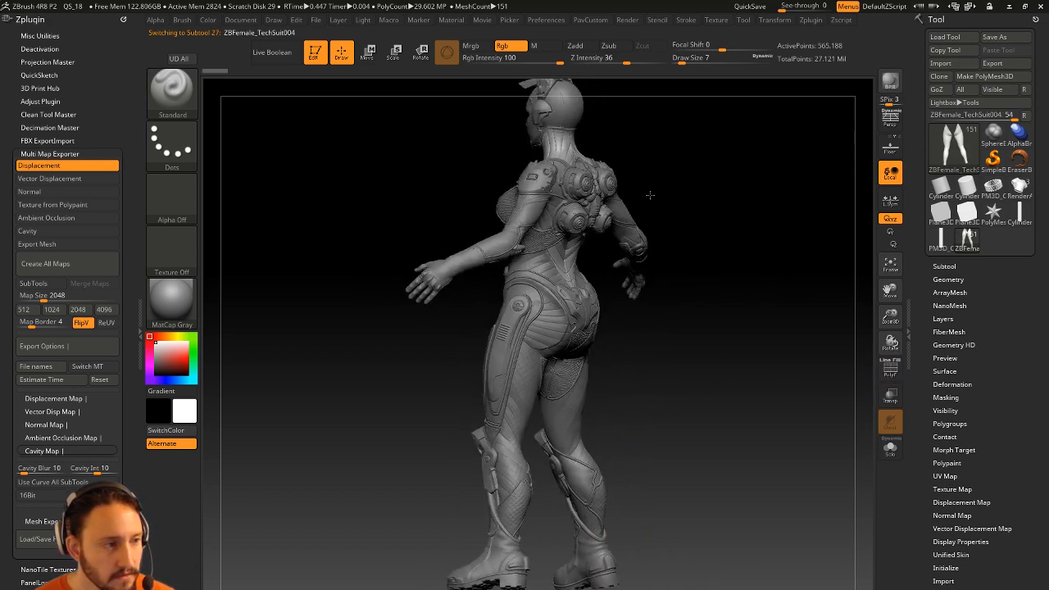
left_click(577, 260, "alt")
left_click_drag(716, 237, 626, 246)
left_click(607, 375, "alt")
left_click_drag(860, 200, 790, 275)
left_click(886, 124)
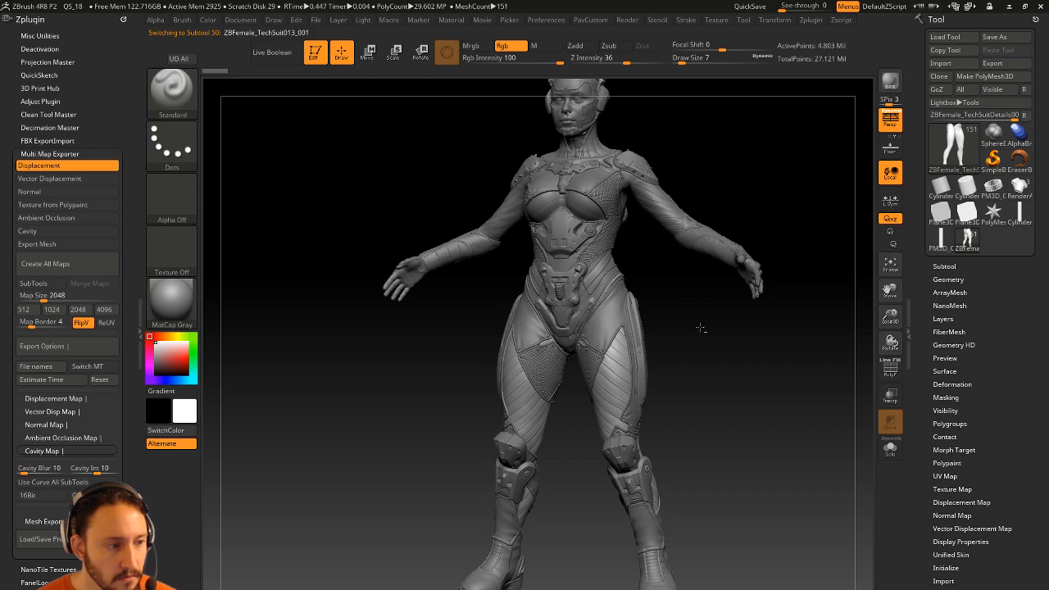
In the expanded subtool list, select Skin_ZSphere2_4, Skin_ZSphere2_2 and Skin_ZSphere2, toggling Skin_ZSphere2_2's visibility.
left_click(944, 266)
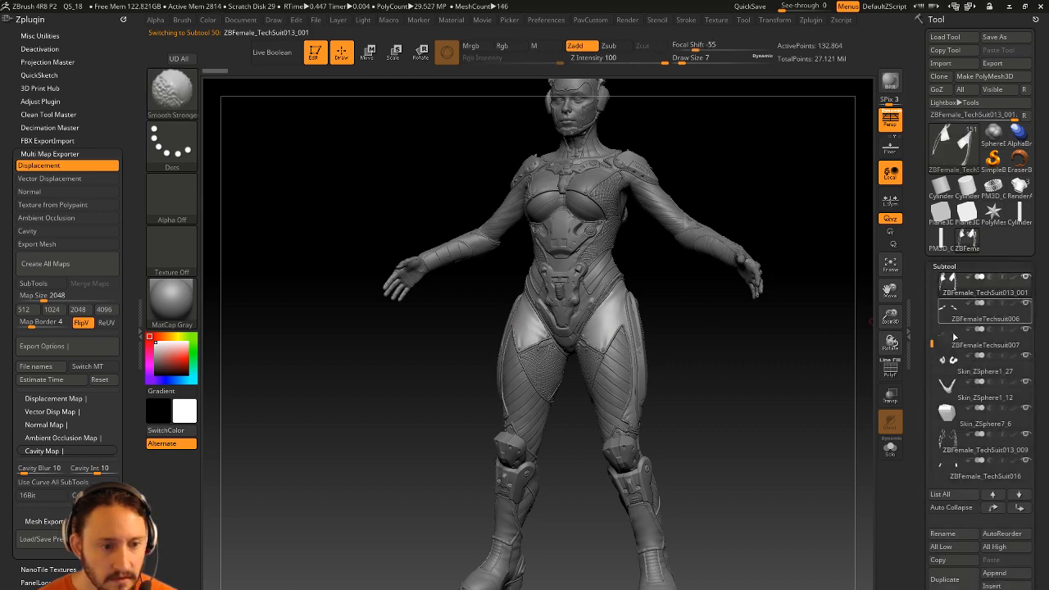
left_click(599, 357, "alt")
left_click_drag(785, 365, 696, 426)
left_click_drag(696, 304, 607, 246)
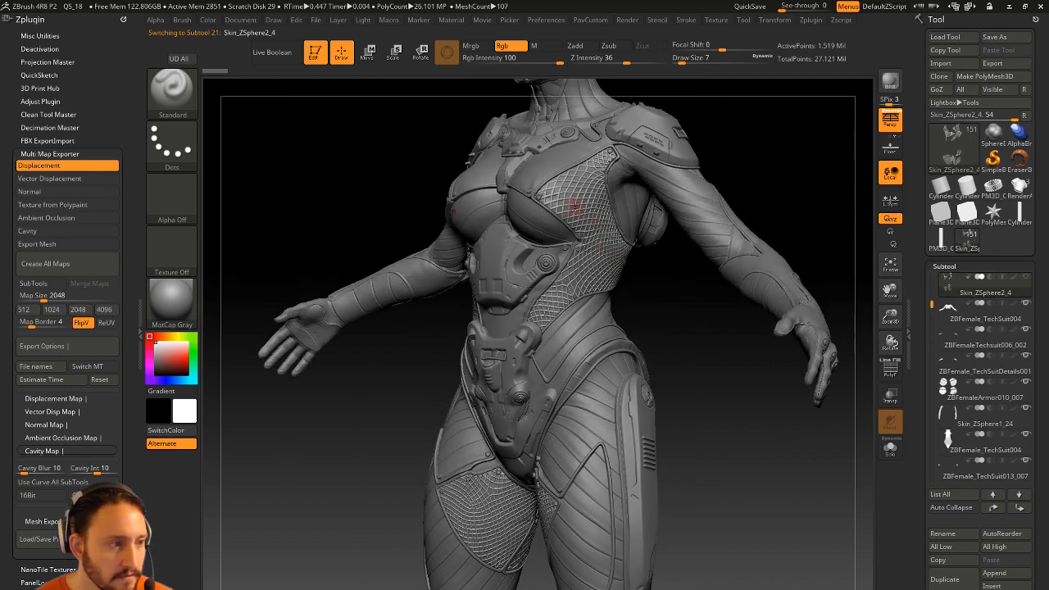
left_click(568, 165, "alt")
left_click(577, 164, "alt")
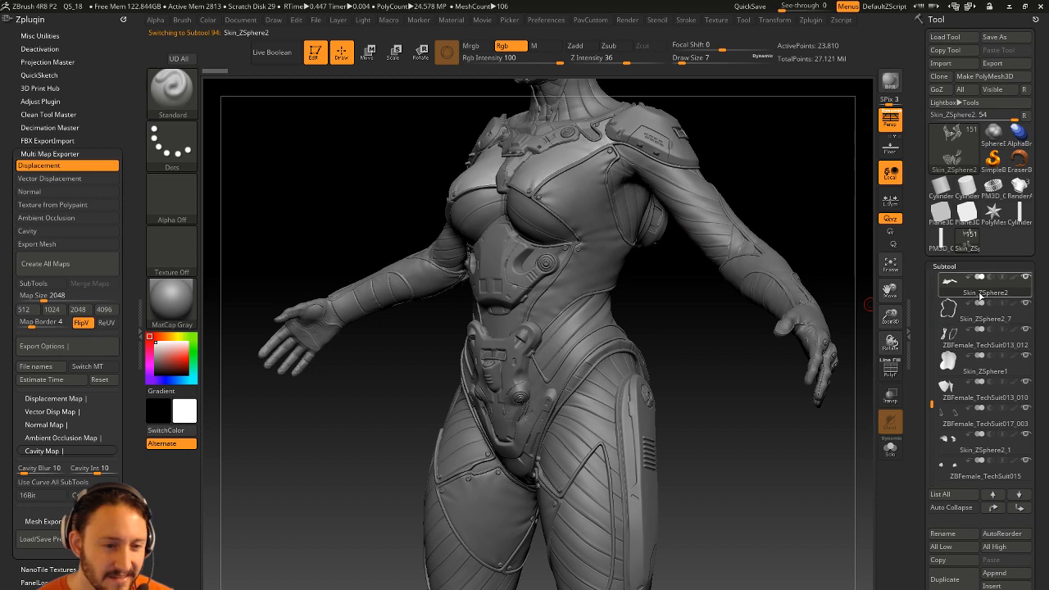
left_click(607, 217, "alt")
left_click(978, 295)
Browse TechSuit004, Skin_ZSphere2_3, Skin_ZSphere1_27, Skin_ZSphere1_14, TechSuitDetails006_001 and Skin_ZSphere1_26 subtools.
left_click(573, 331, "alt")
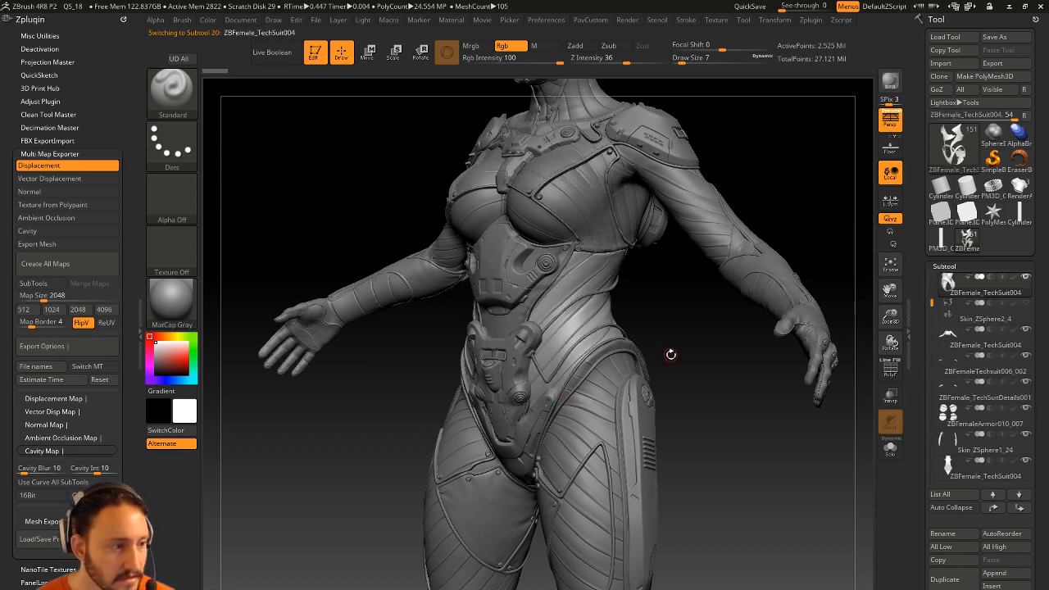
right_click_drag(592, 270, 585, 339, "alt")
left_click(530, 328, "alt")
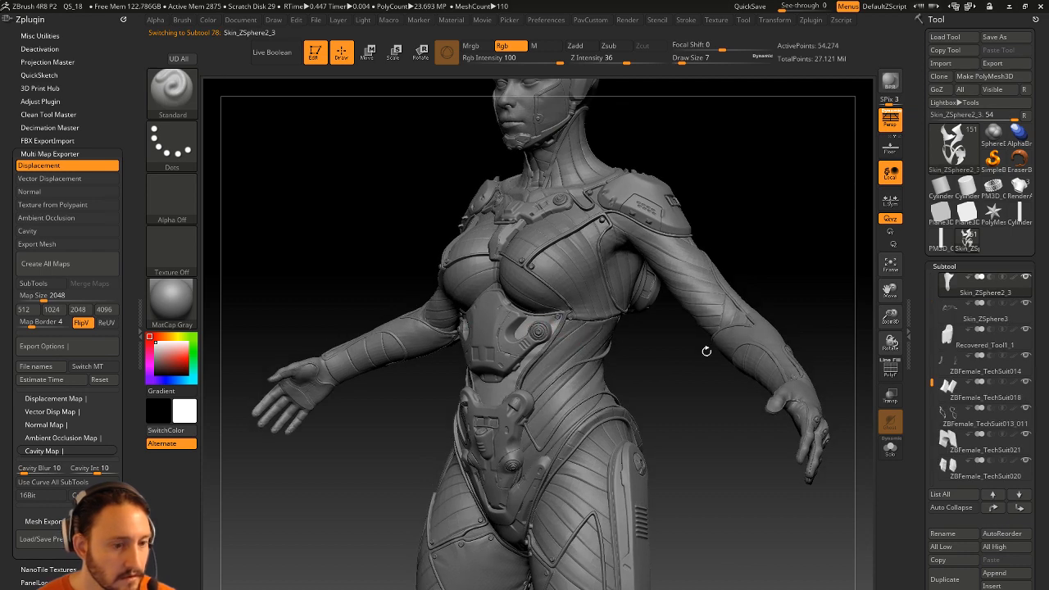
left_click(493, 333, "alt")
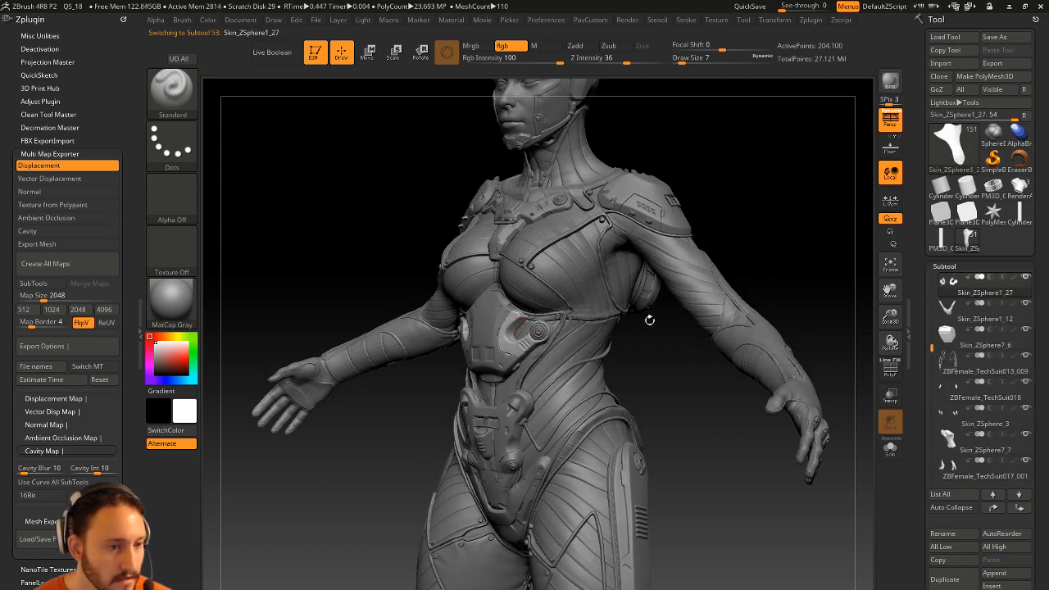
left_click(493, 332, "alt")
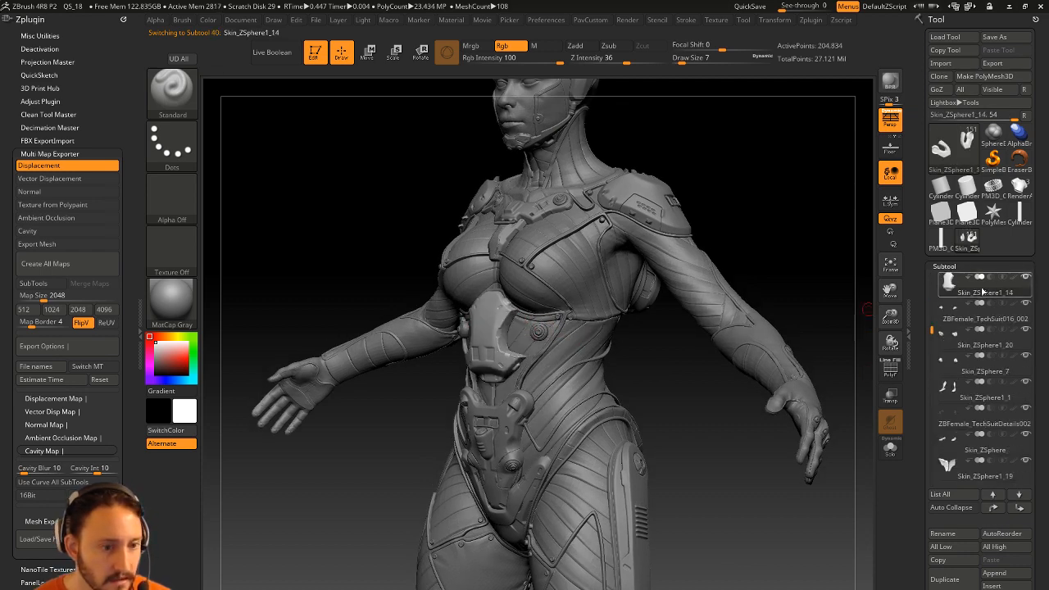
left_click(508, 428, "alt")
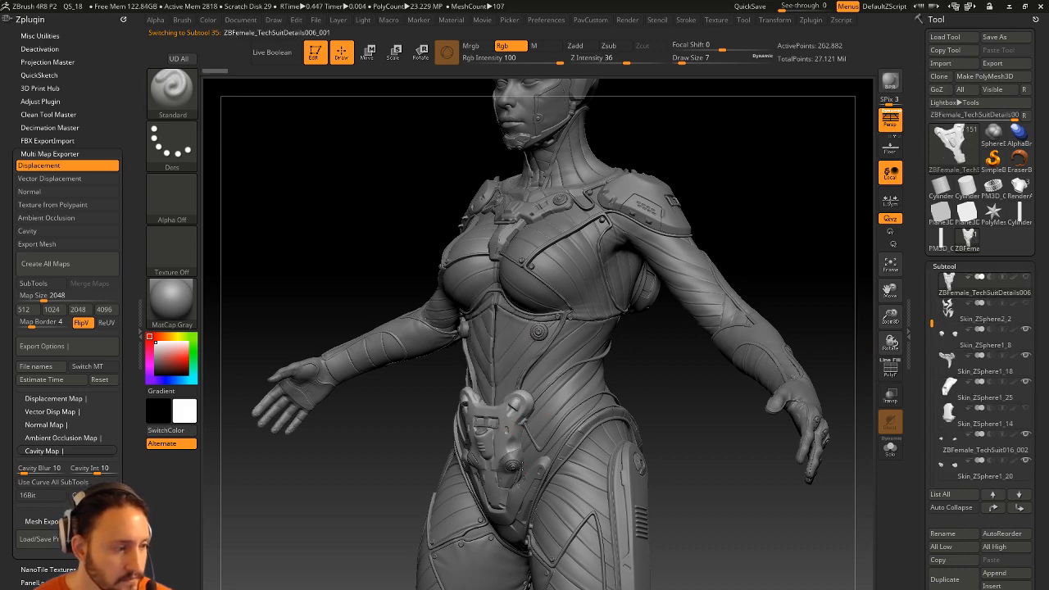
left_click(545, 447, "alt")
left_click_drag(824, 271, 561, 293)
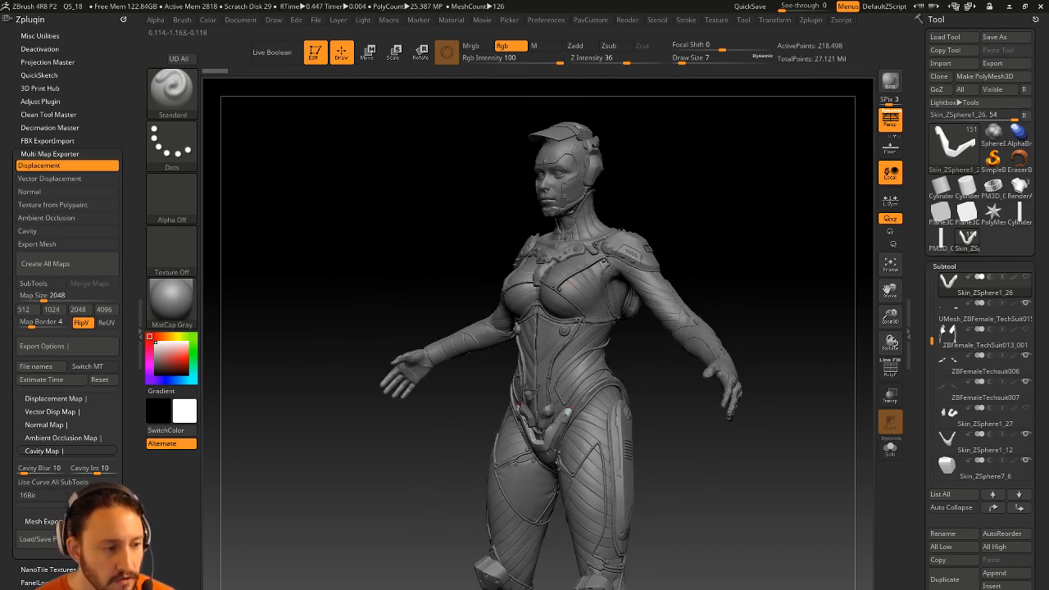
Select ZBFemale_TechSuit004, show its polygroups with PolyF, and isolate it with Solo.
left_click(604, 359, "alt")
left_click_drag(792, 304, 532, 331)
left_click(890, 368)
left_click_drag(816, 335, 721, 430, "alt")
left_click(892, 452)
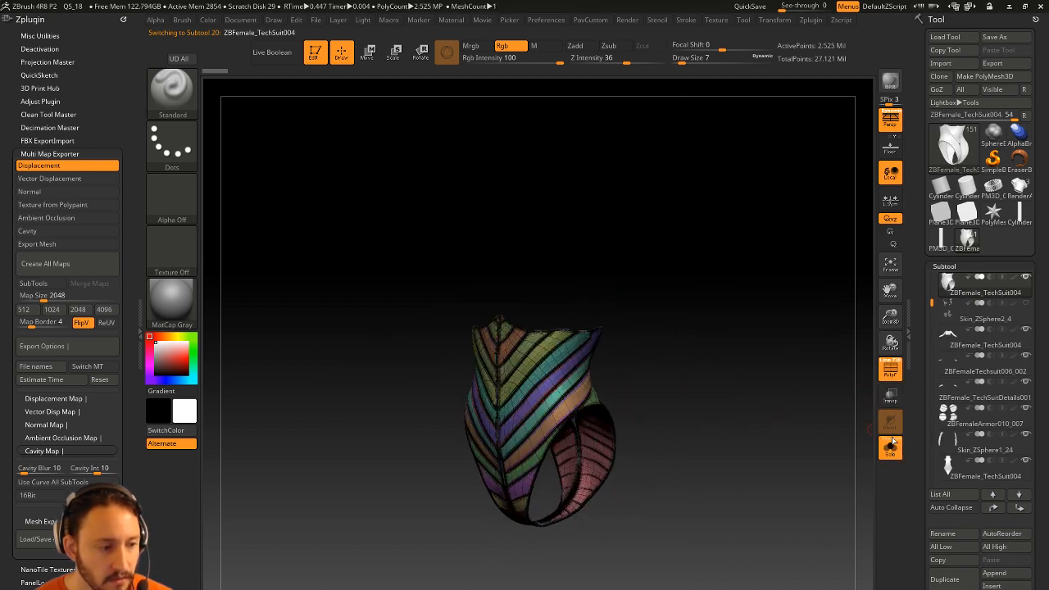
Inspect the corset at SDiv 1 with PolyF toggled on and off, then turn Solo off.
left_click(890, 369)
left_click_drag(915, 389, 901, 297)
left_click(948, 251)
mouse_move(779, 379)
left_mouse_down()
mouse_move(815, 379)
mouse_move(831, 396)
mouse_move(707, 385)
mouse_move(784, 390)
left_mouse_up()
left_click(891, 371)
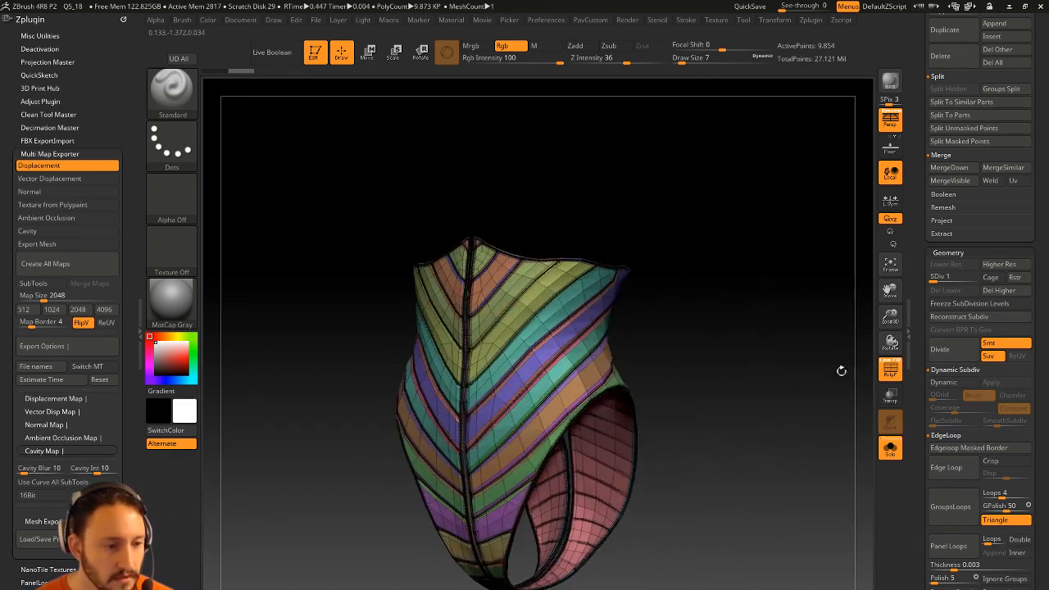
left_click(890, 370)
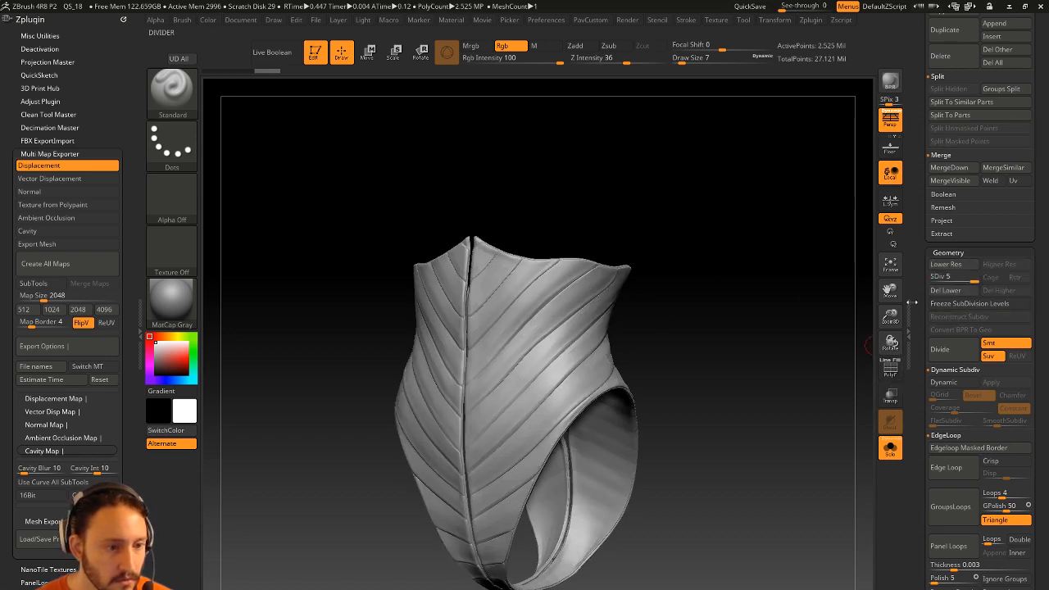
left_click(889, 450)
Frame and orbit the figure, Alt+click the TechSuit004 chest piece, and pop up the subtool list.
key("f")
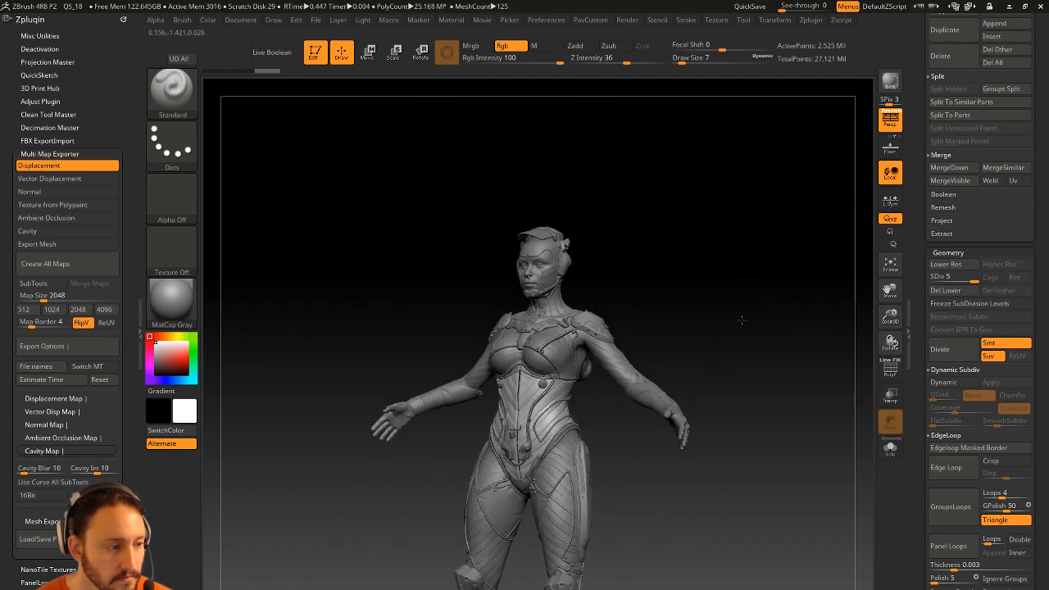
mouse_move(784, 319)
left_mouse_down()
mouse_move(738, 311)
mouse_move(809, 182)
mouse_move(794, 304)
mouse_move(726, 259)
mouse_move(650, 234)
mouse_move(609, 311)
mouse_move(565, 312)
mouse_move(739, 284)
mouse_move(745, 297)
mouse_move(687, 291)
left_mouse_up()
key("s")
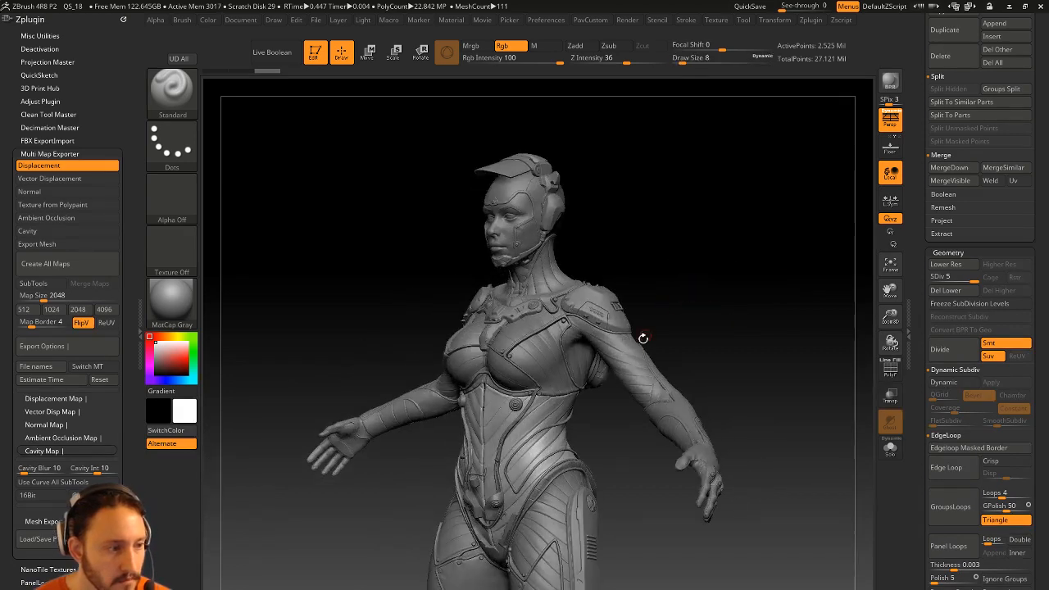
left_click(656, 320, "alt")
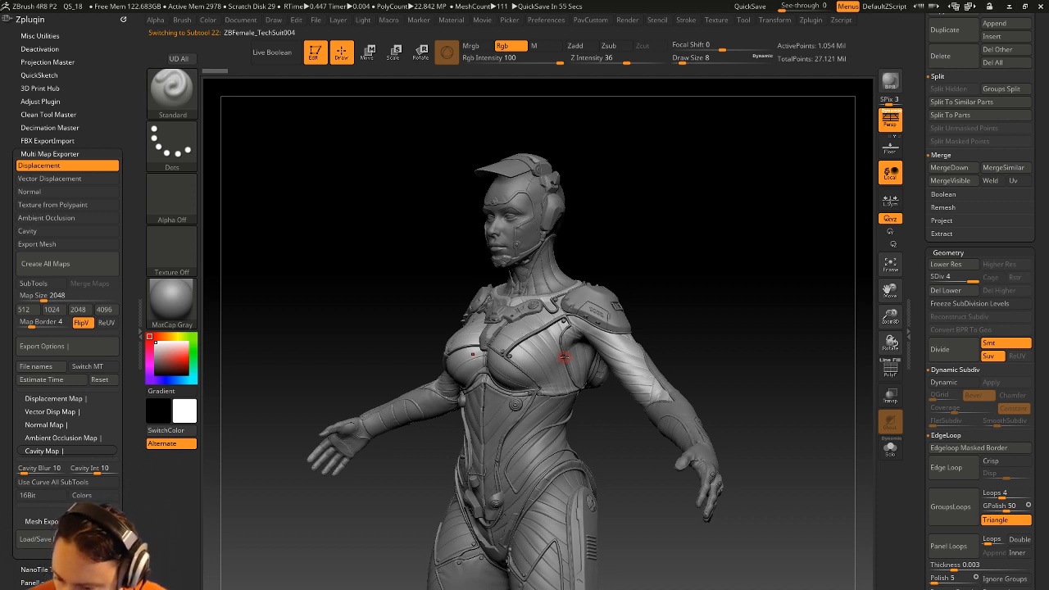
key("n")
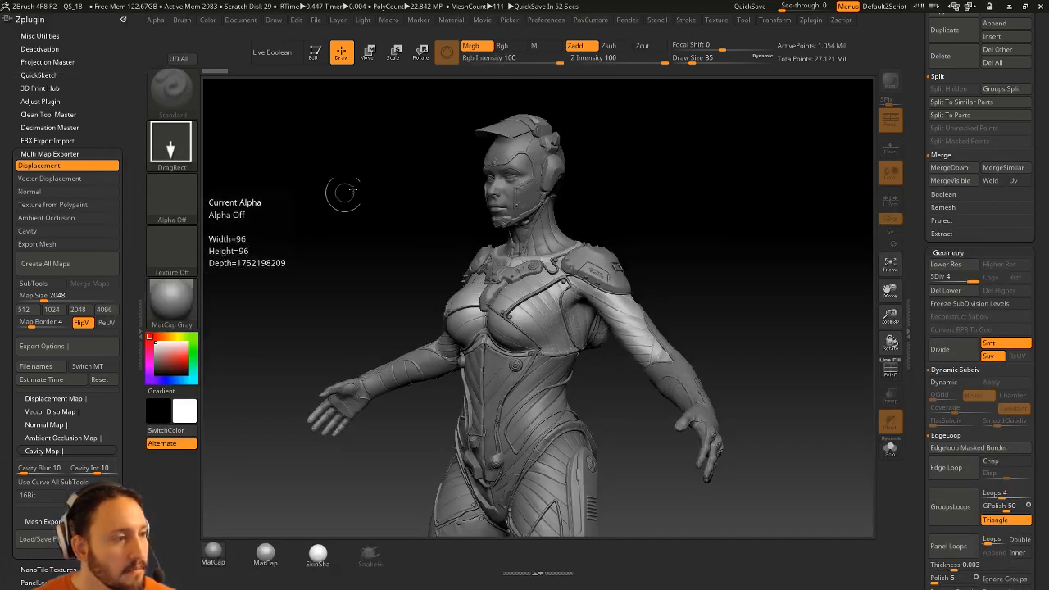
Close the bottom tray to enlarge the canvas while QuickSave saves the project.
left_click(526, 578)
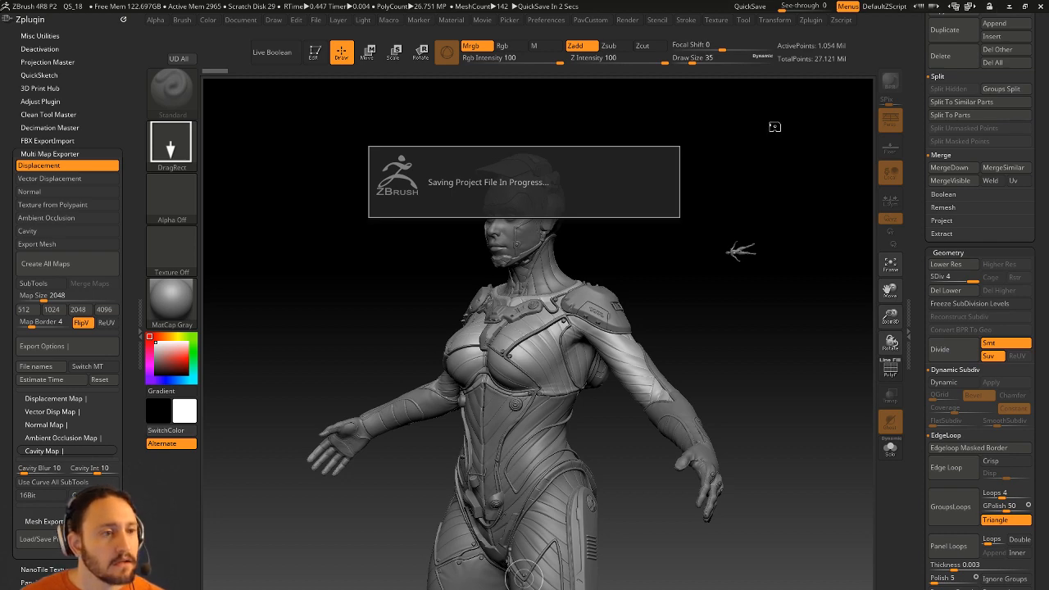
key("super")
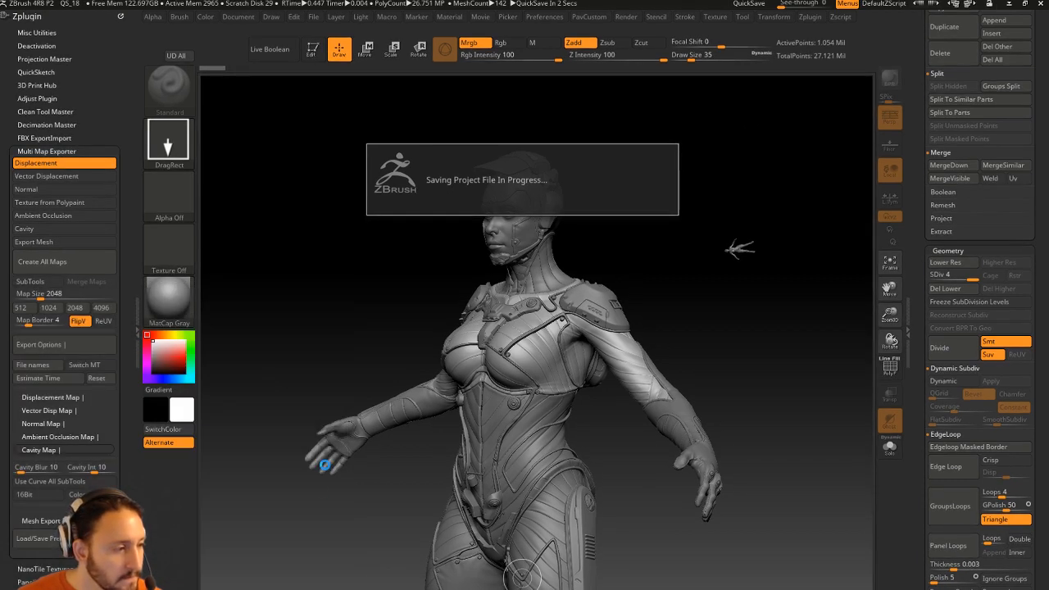